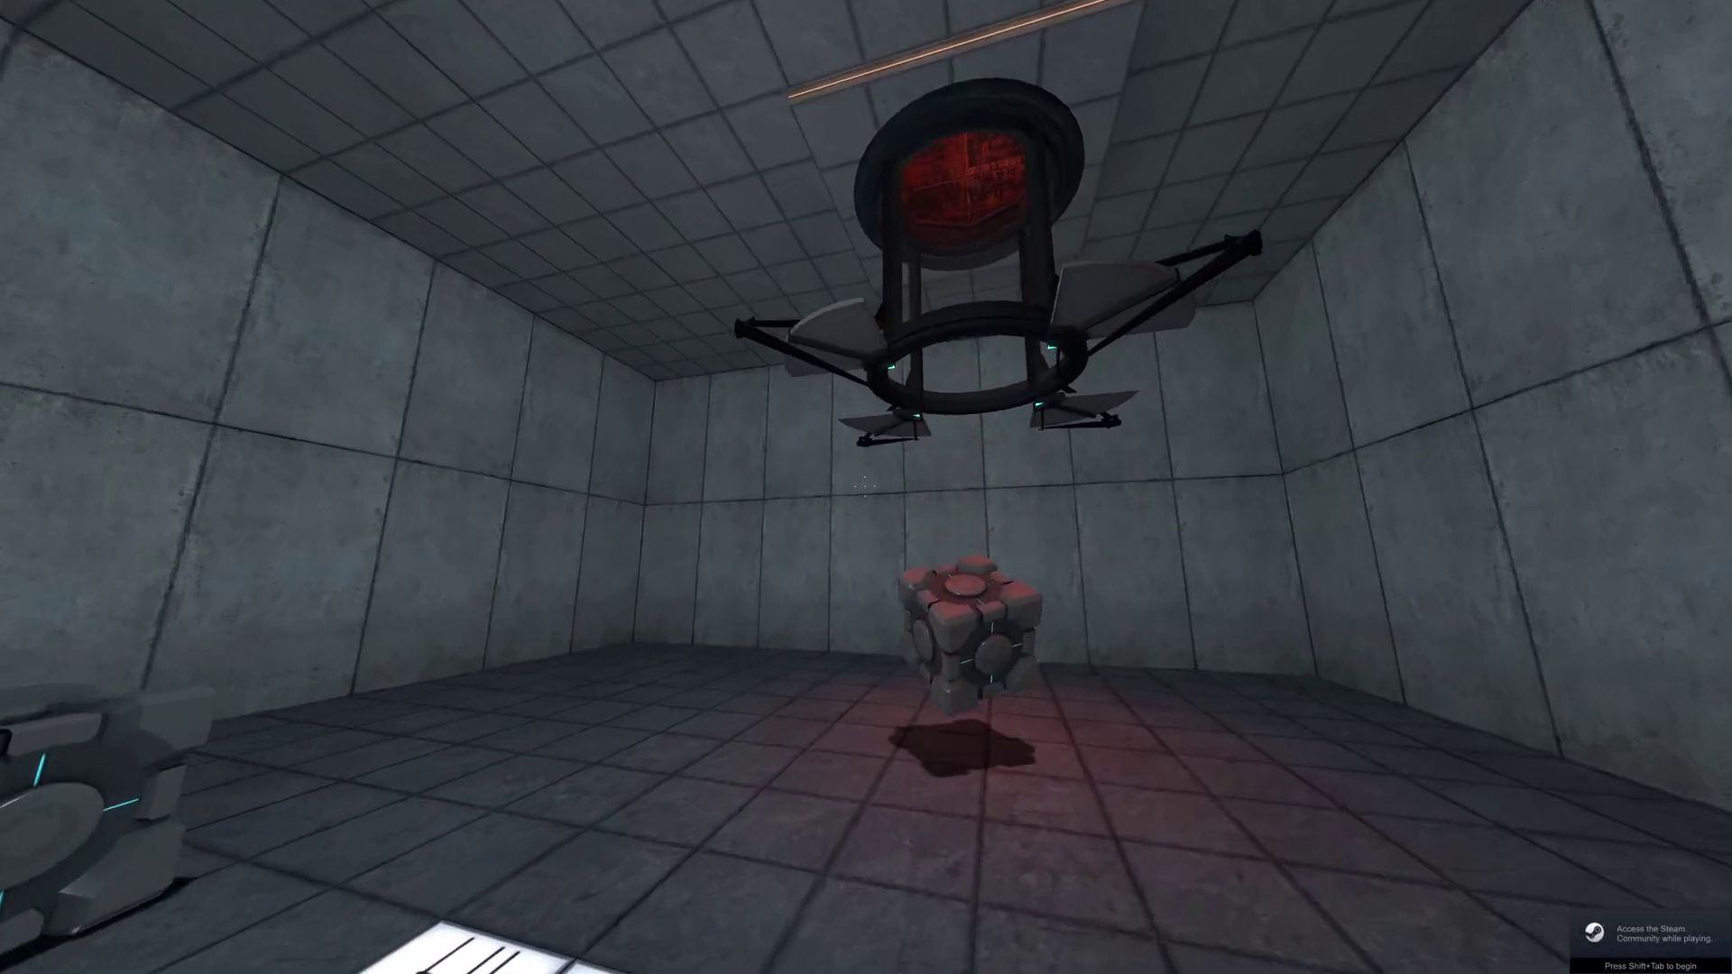
key(w)
key(e)
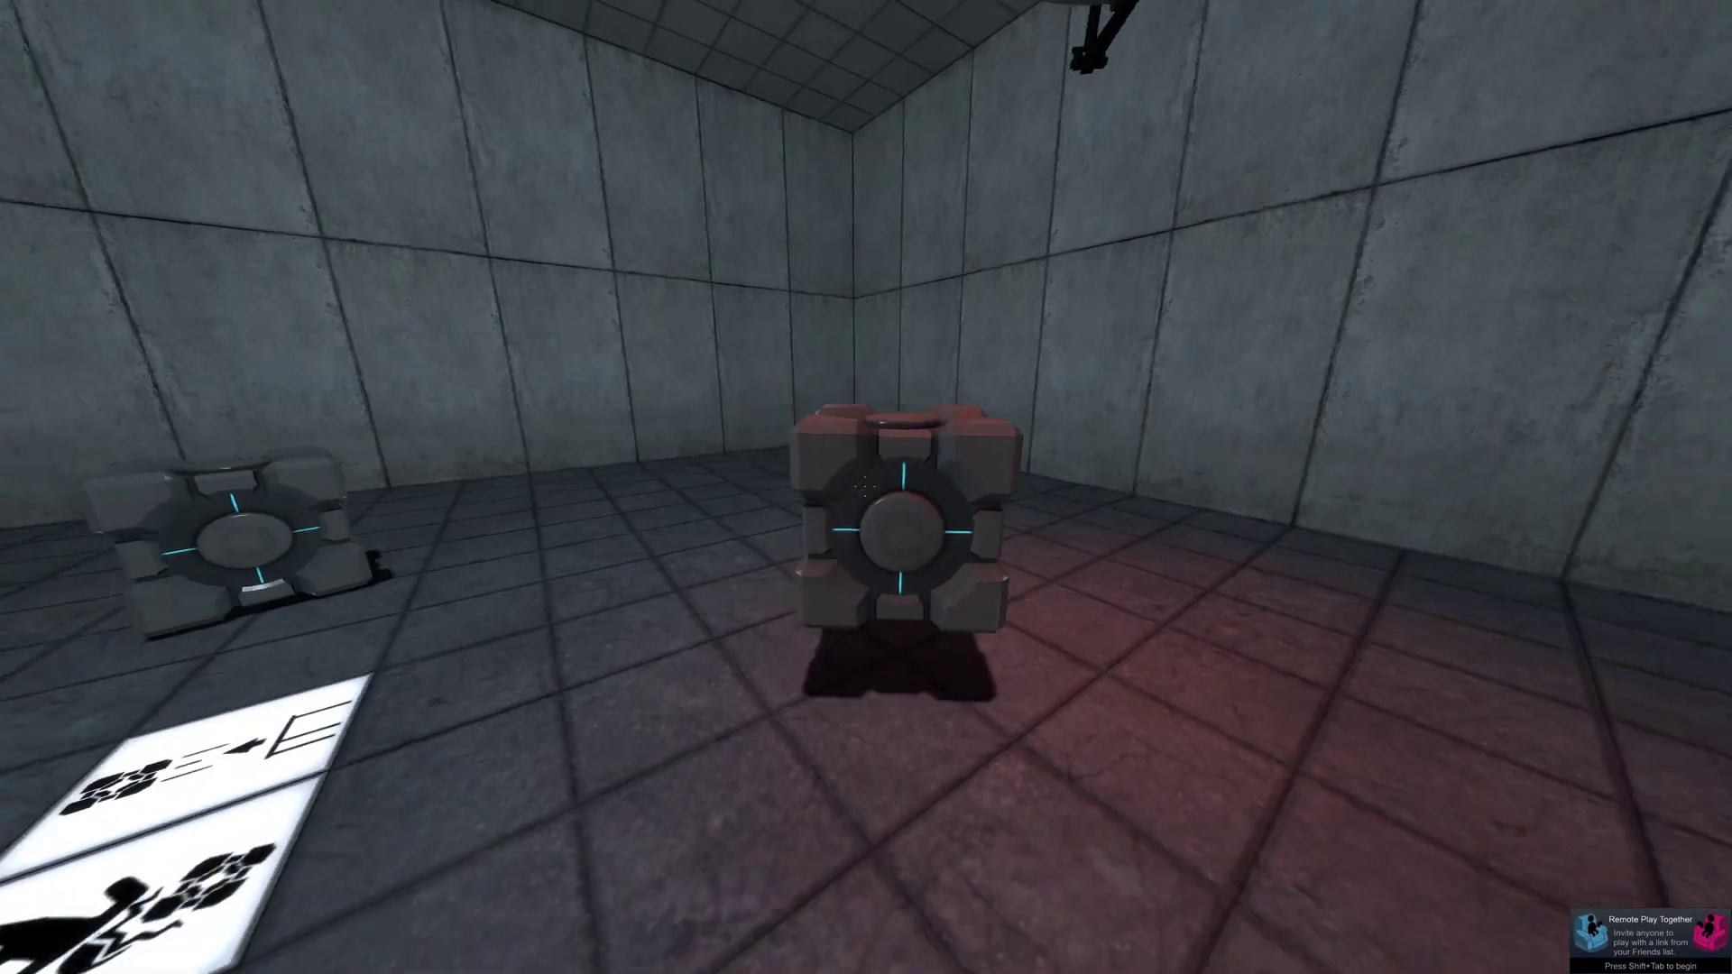
key(w)
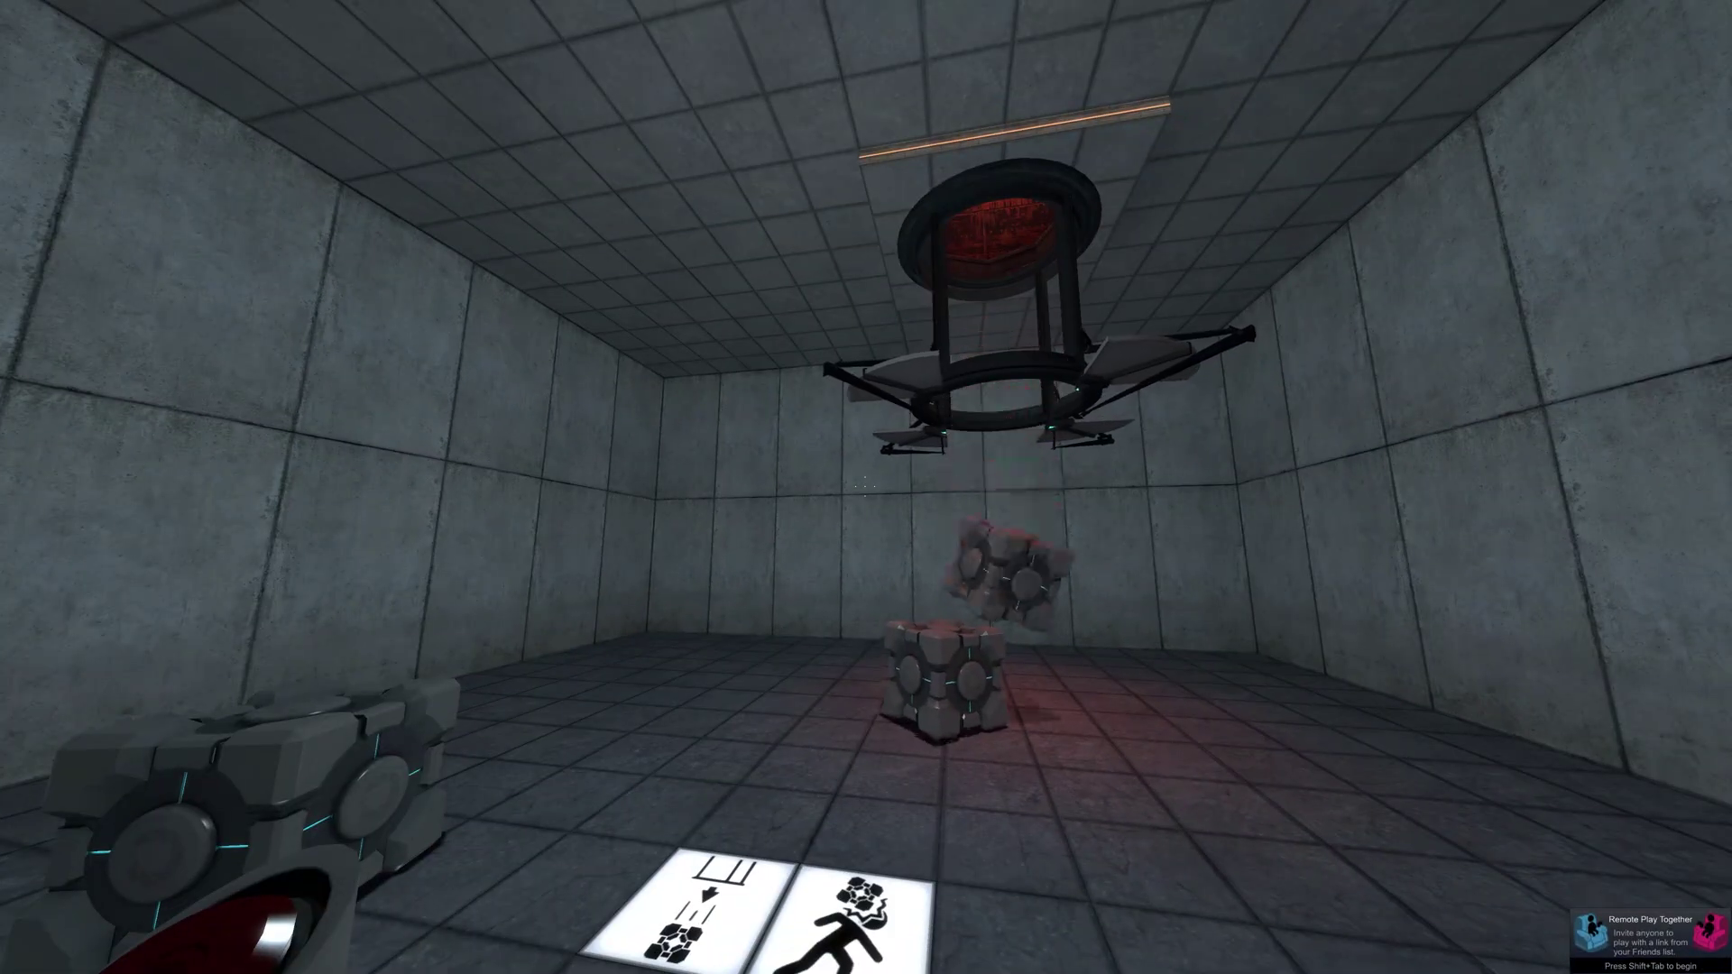
key(w)
key(e)
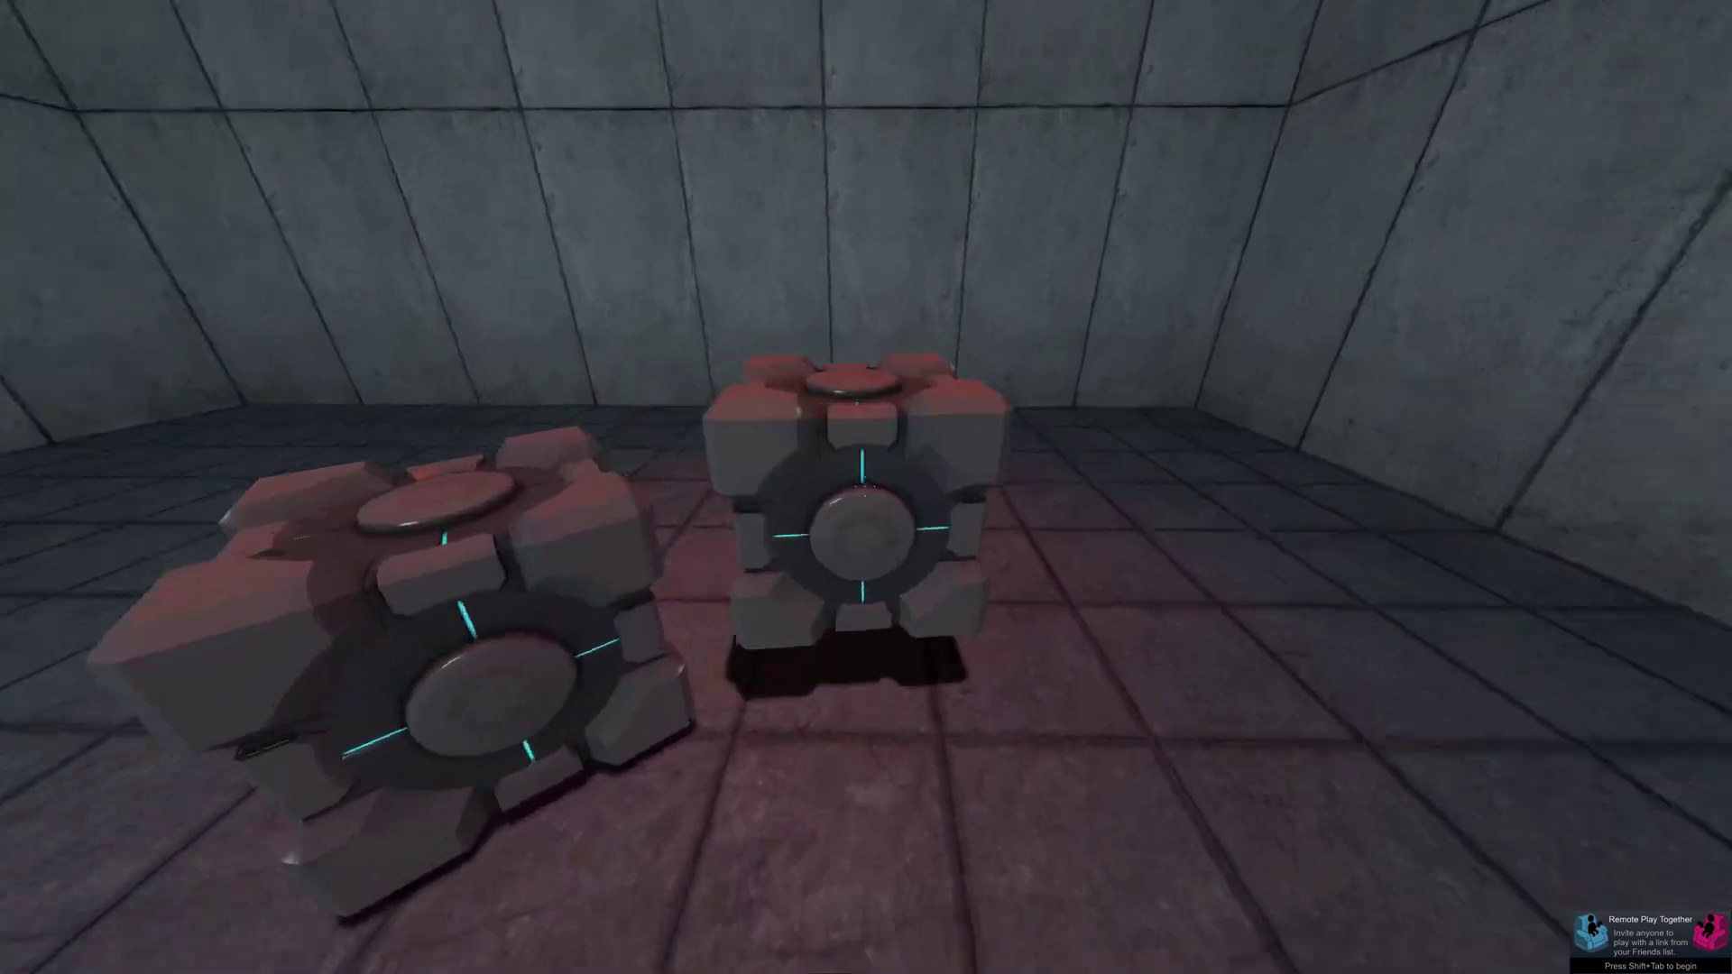
key(e)
key(s)
key(e)
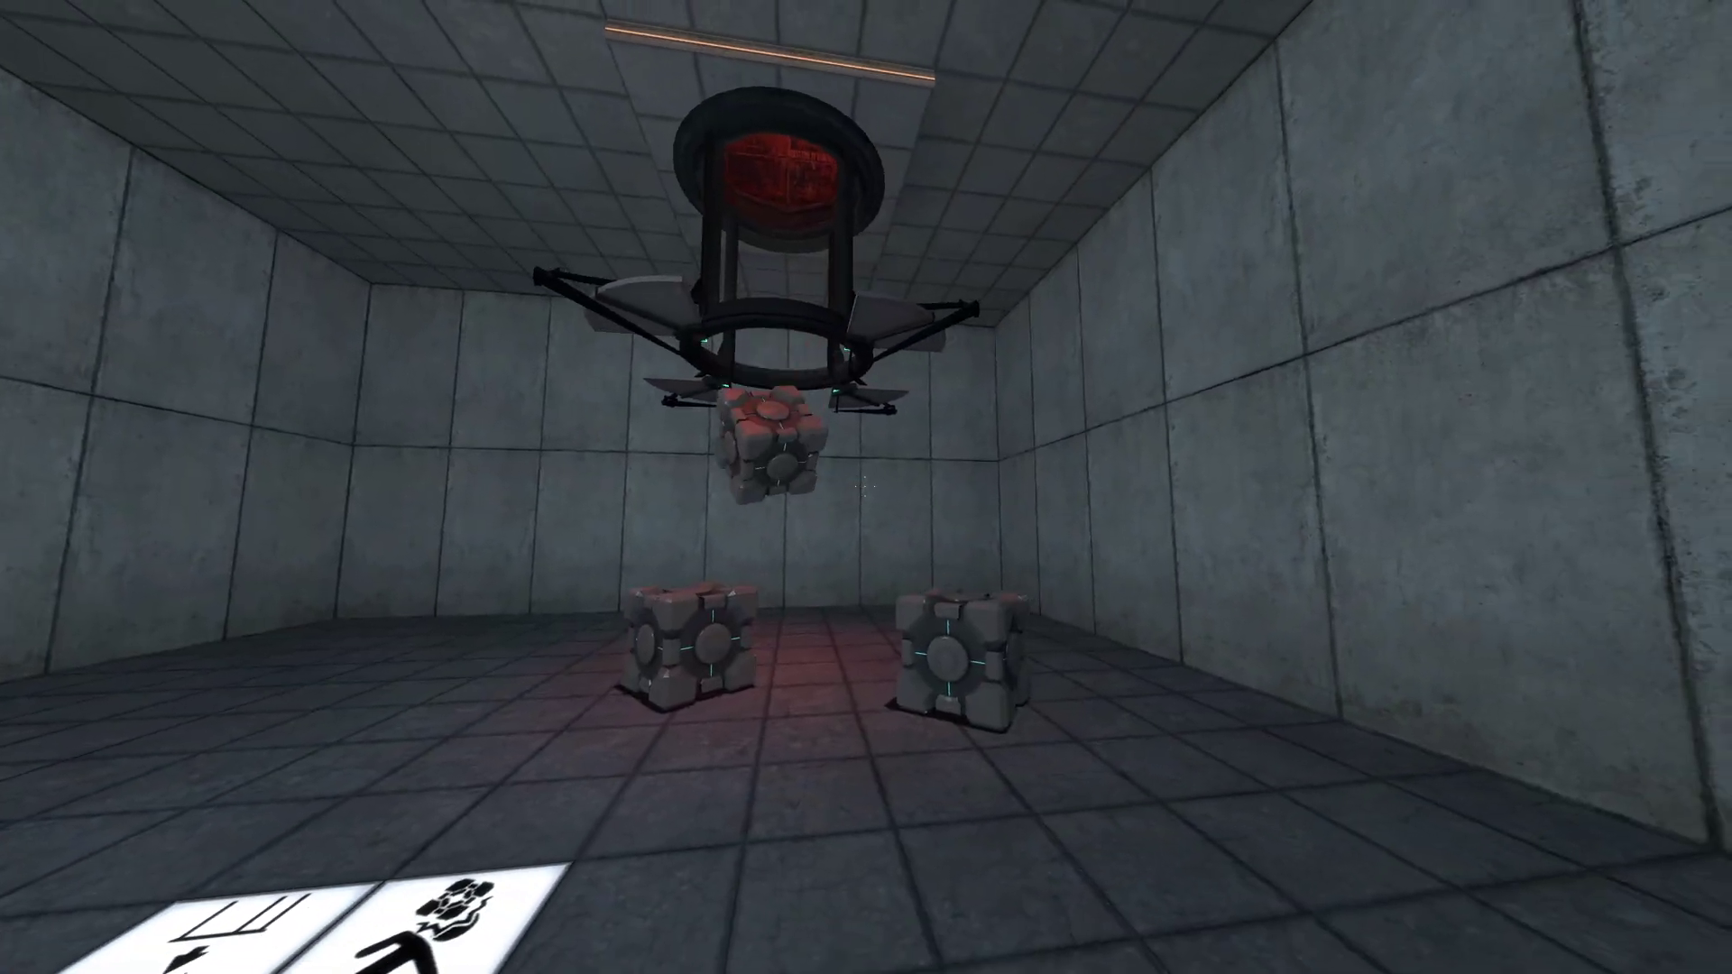
key(s)
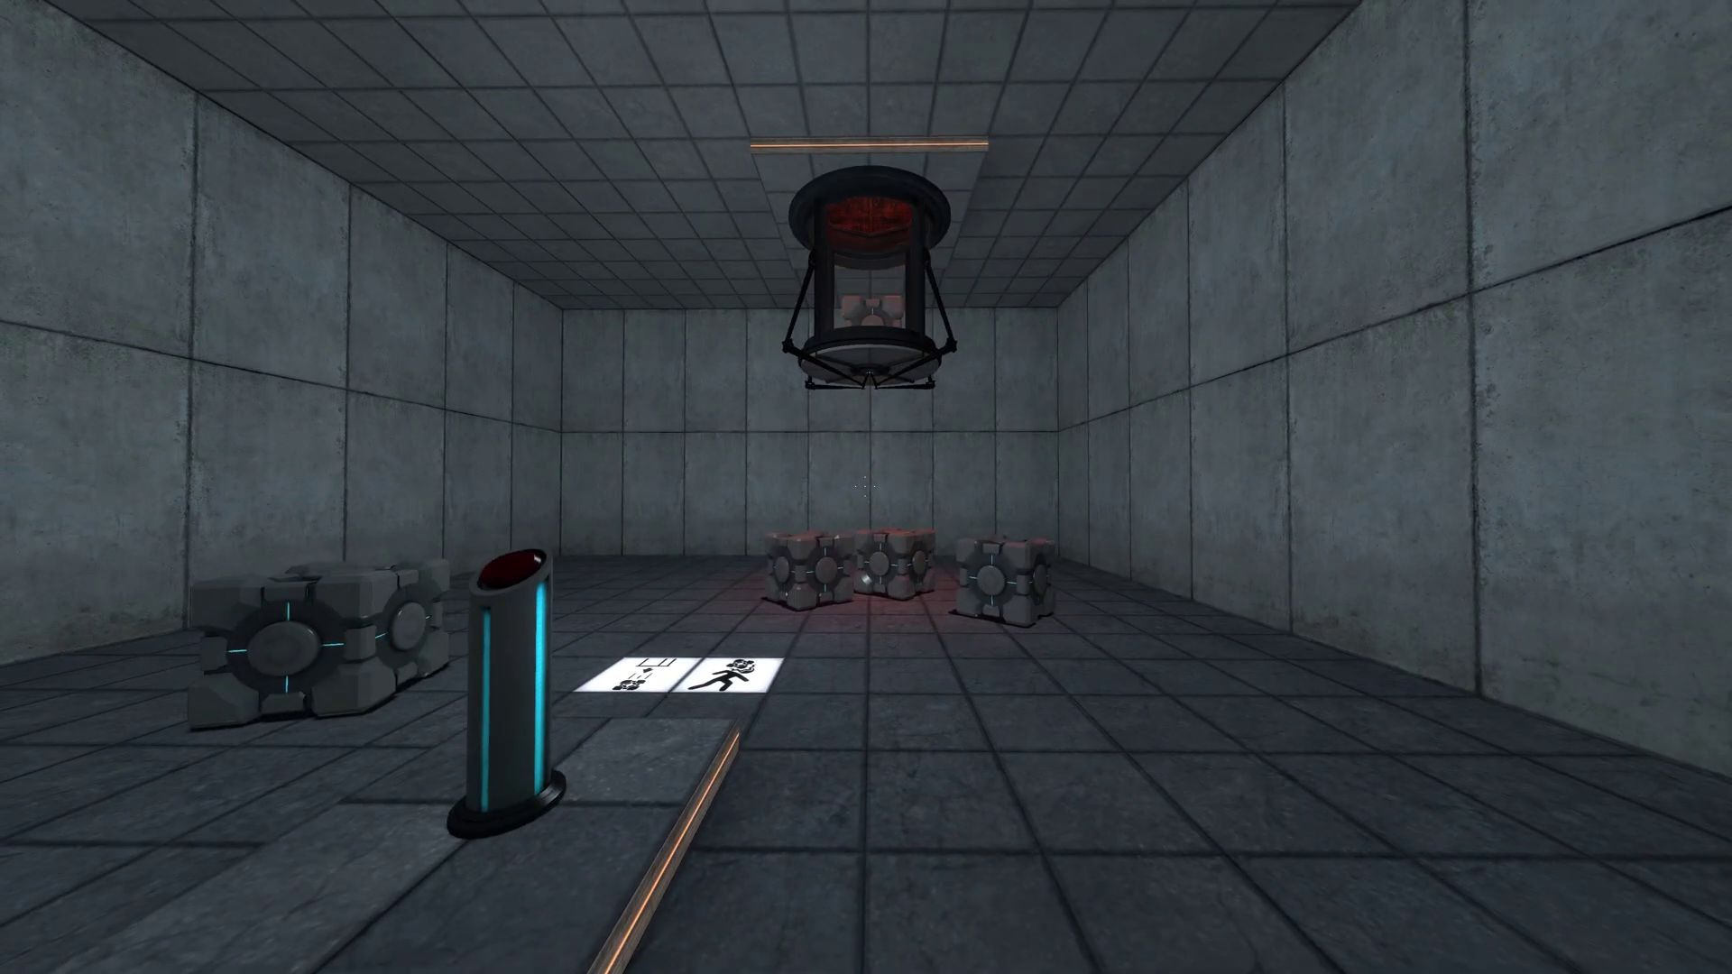
Look through the developer console's ent_fire target suggestions for the box dropper entities prefixed with bd1.
key(grave)
text(ent_fire b)
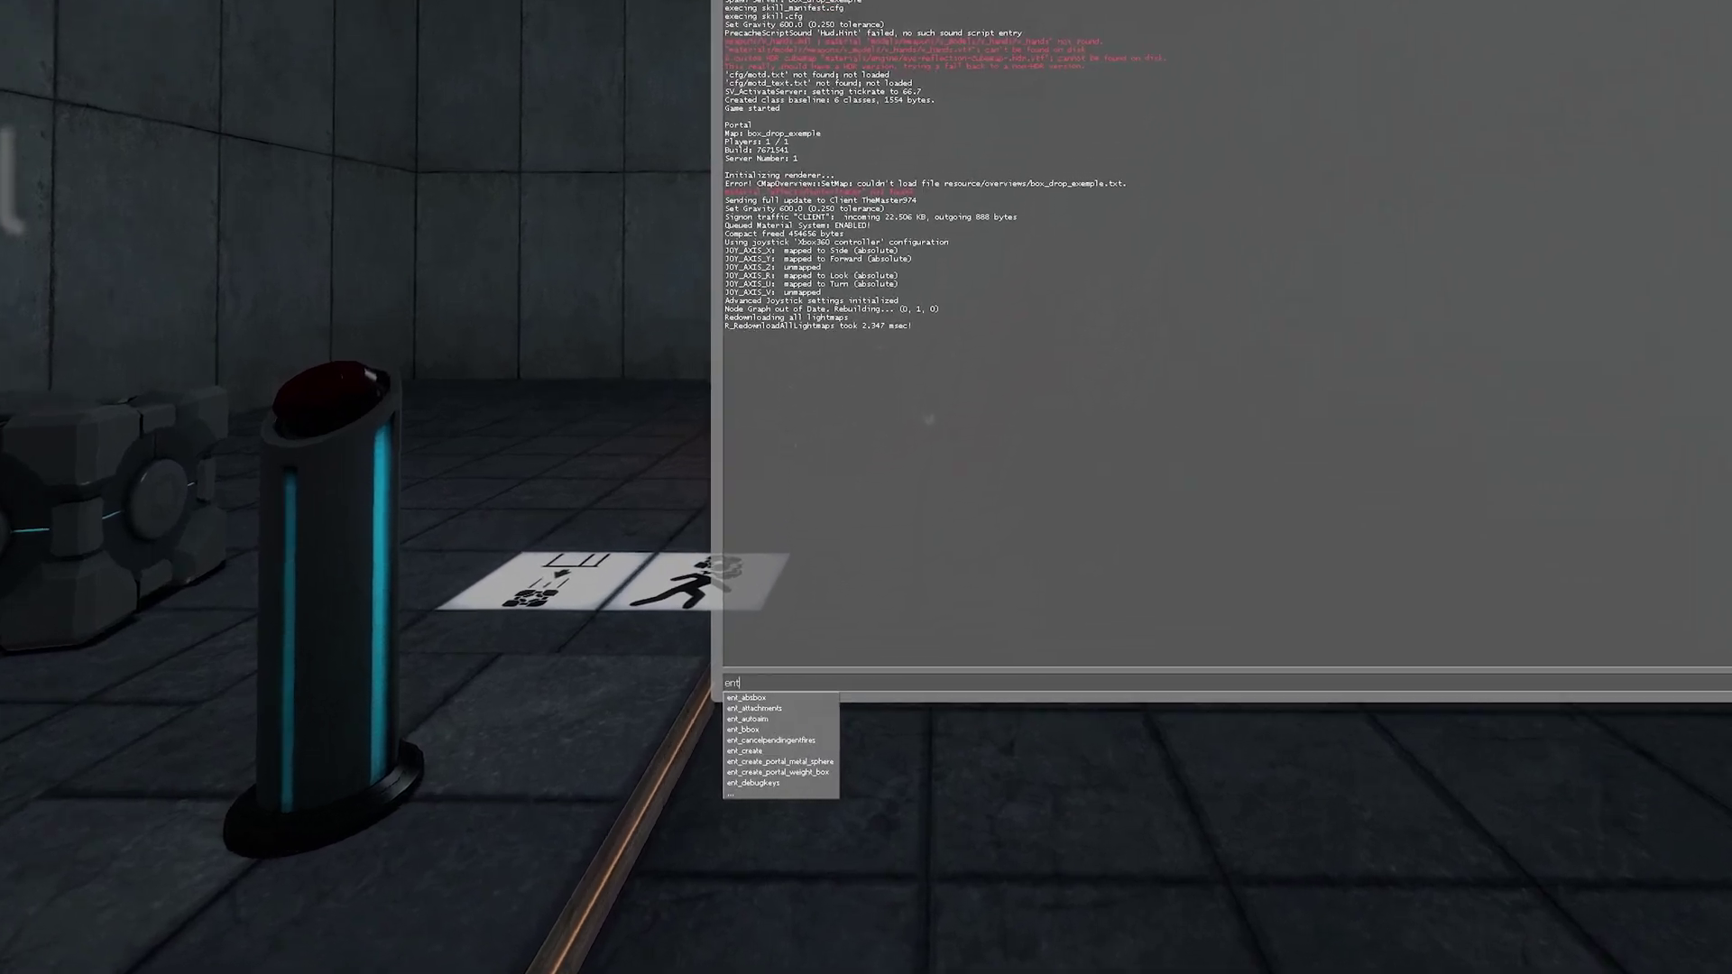
key(Down)
key(Down)
key(Down)
key(Down)
key(Down)
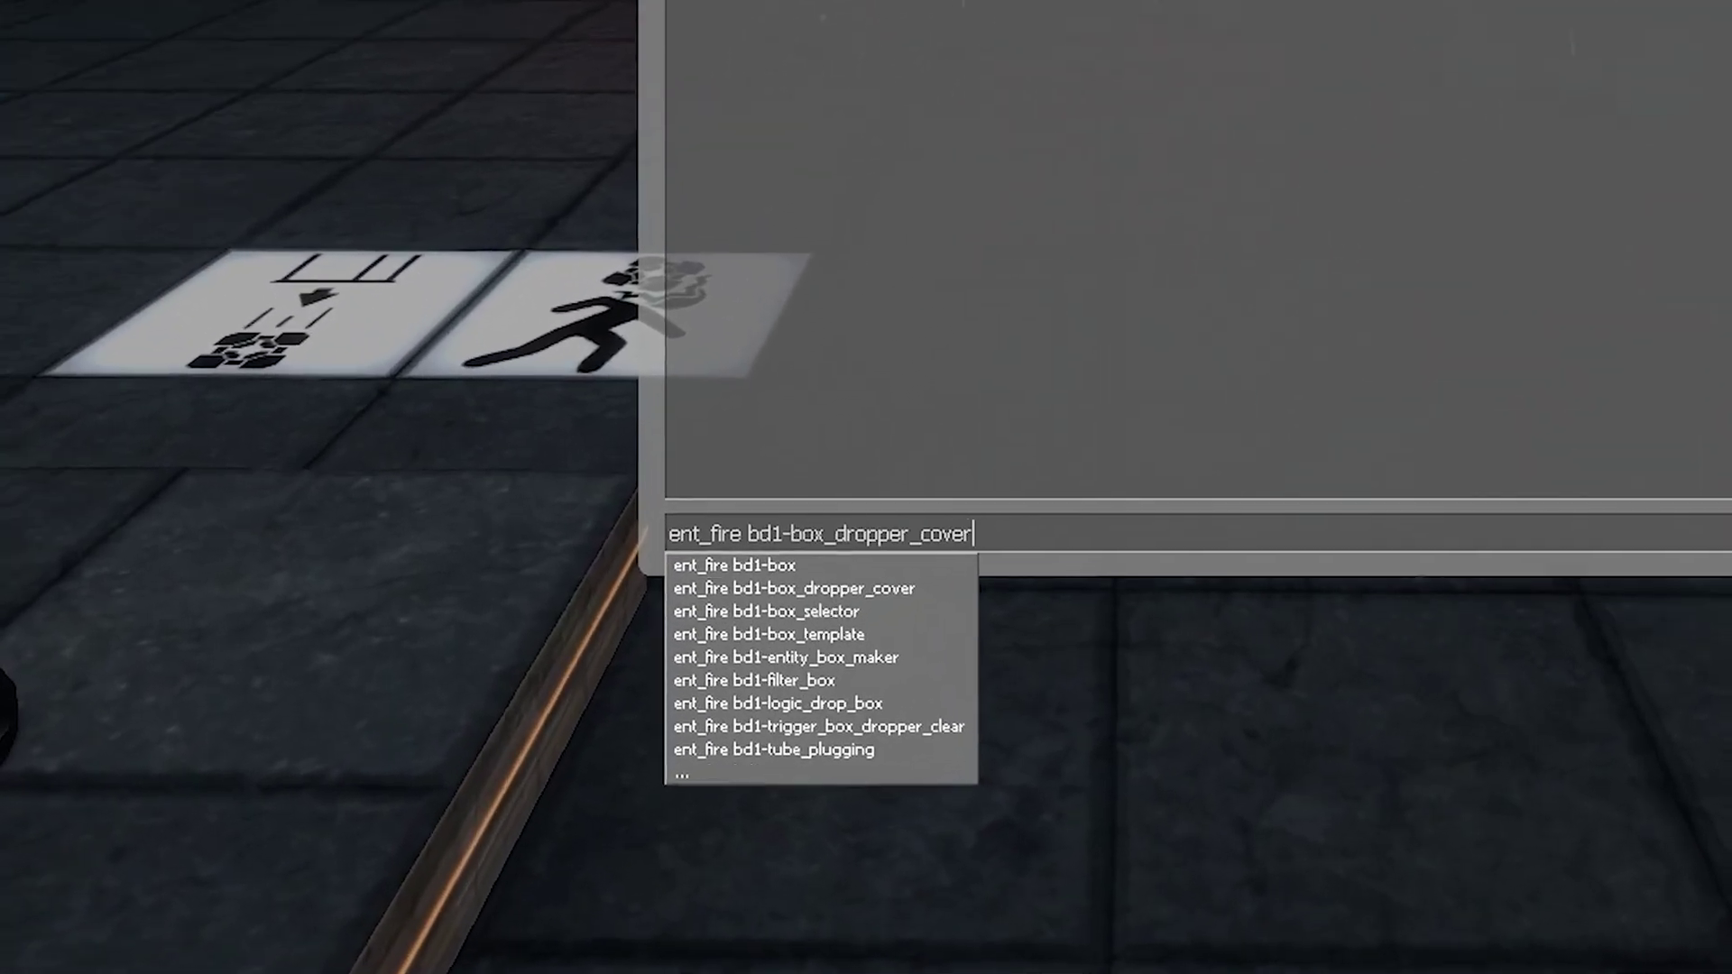
key(Down)
key(Down)
key(Down)
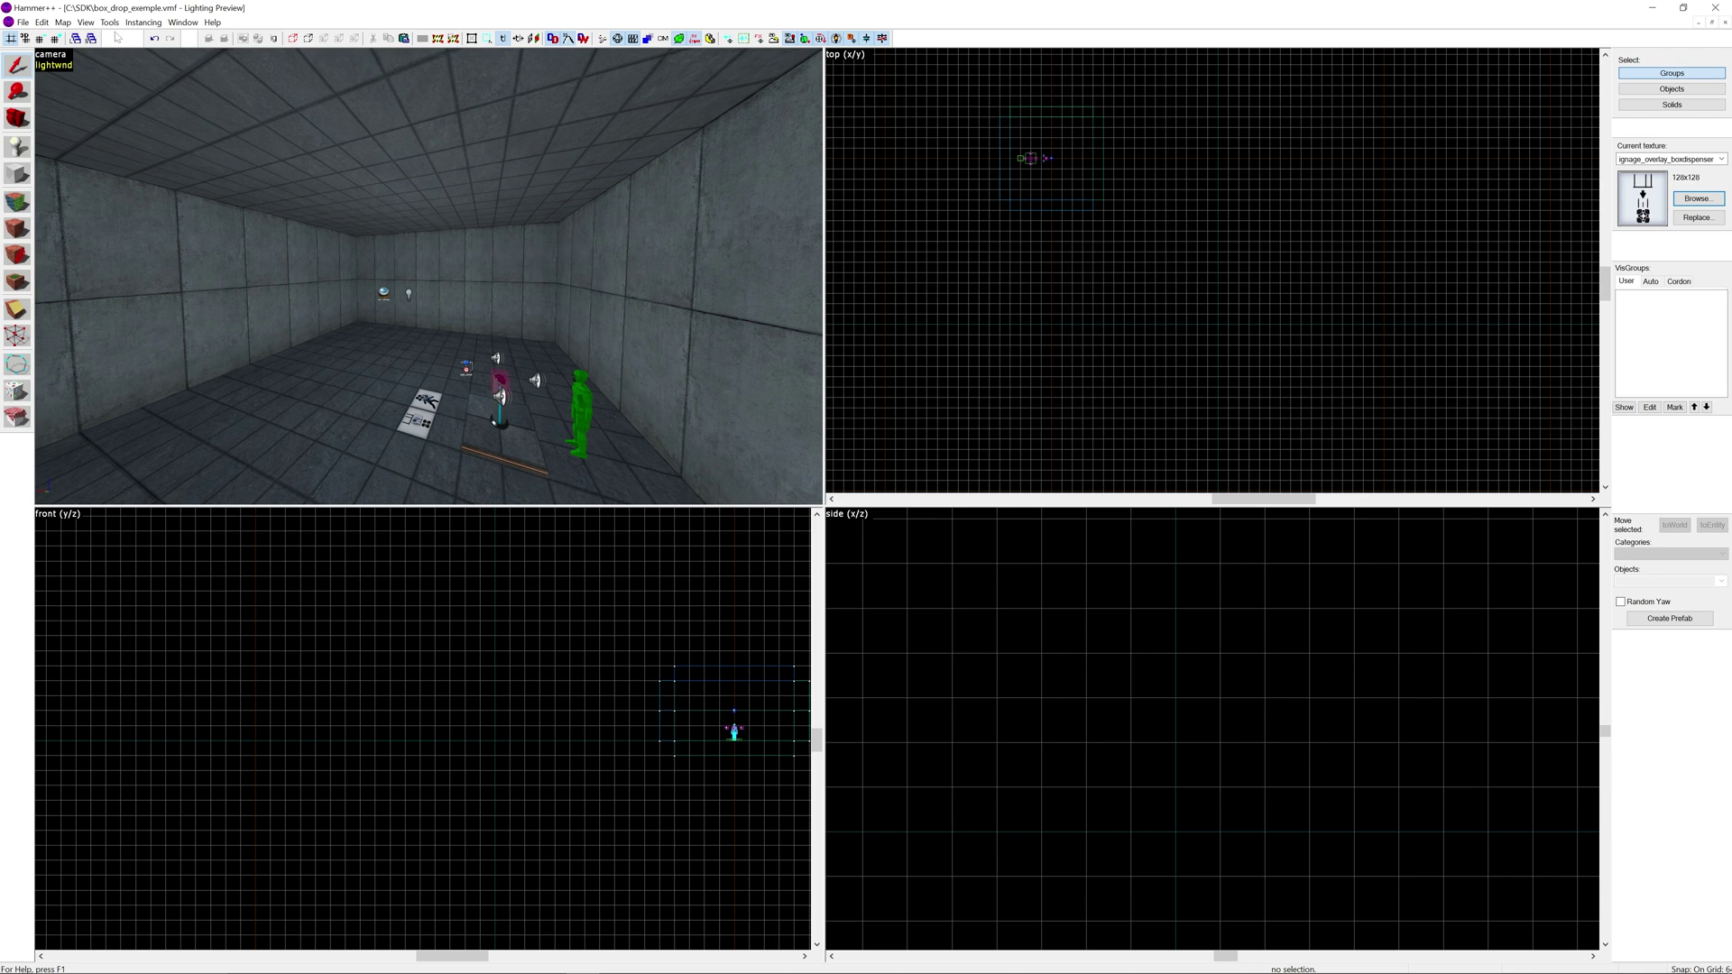
click(110, 21)
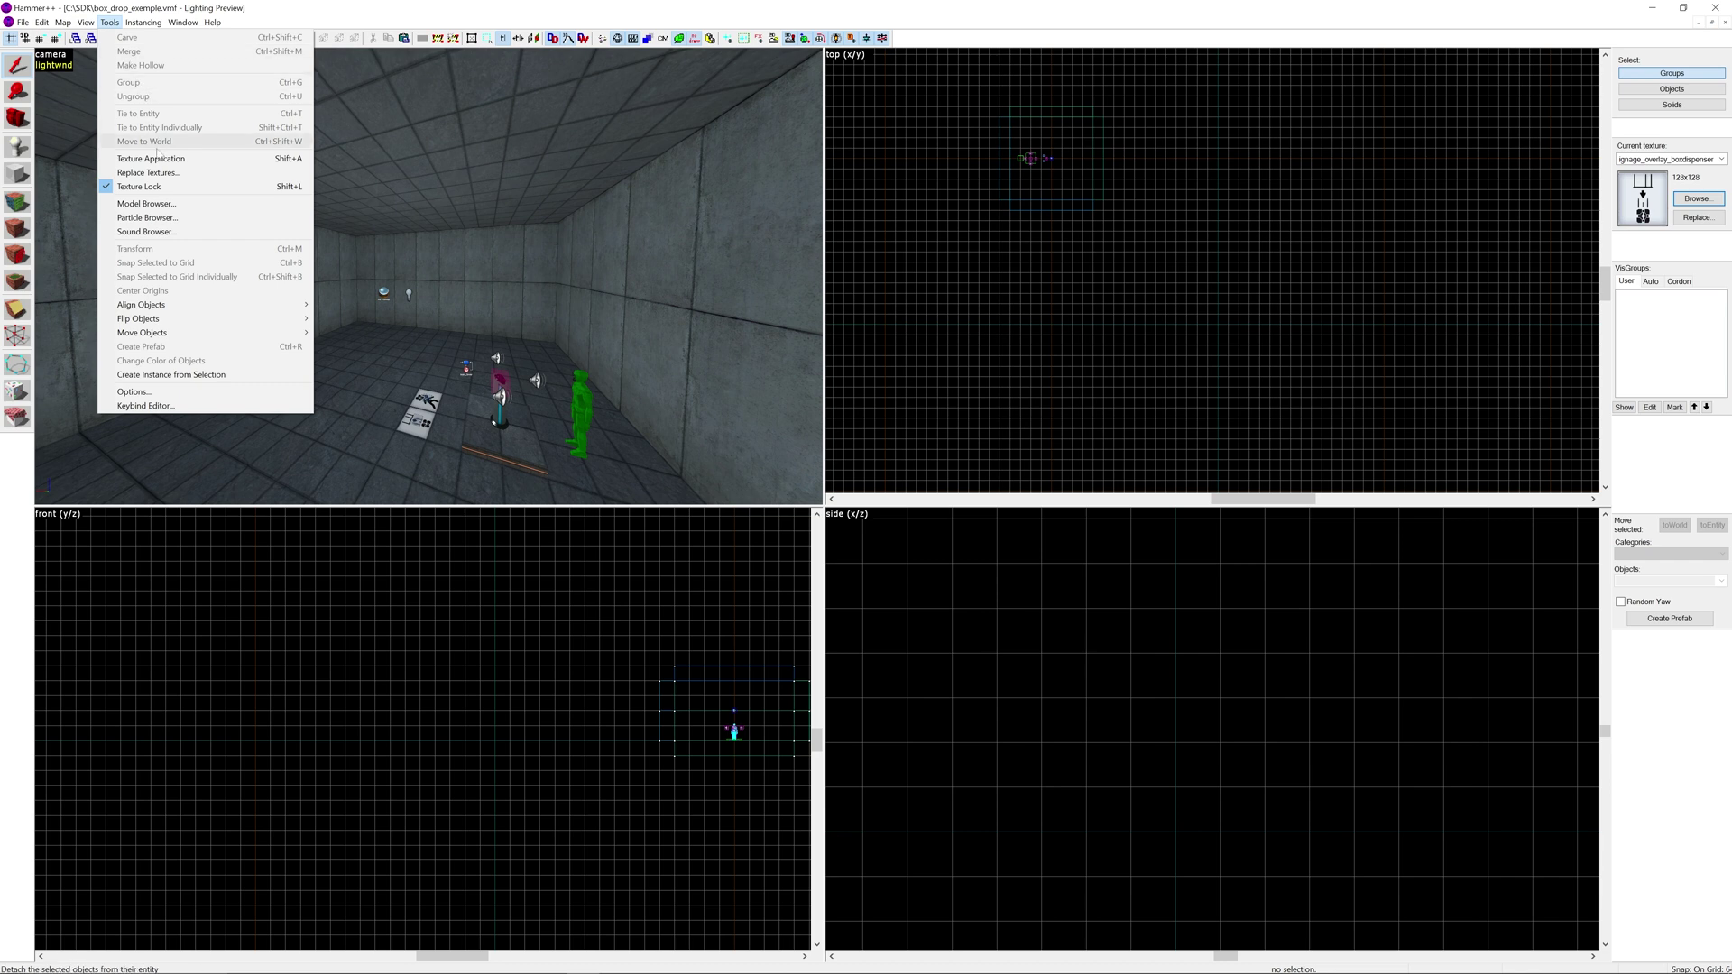
click(965, 309)
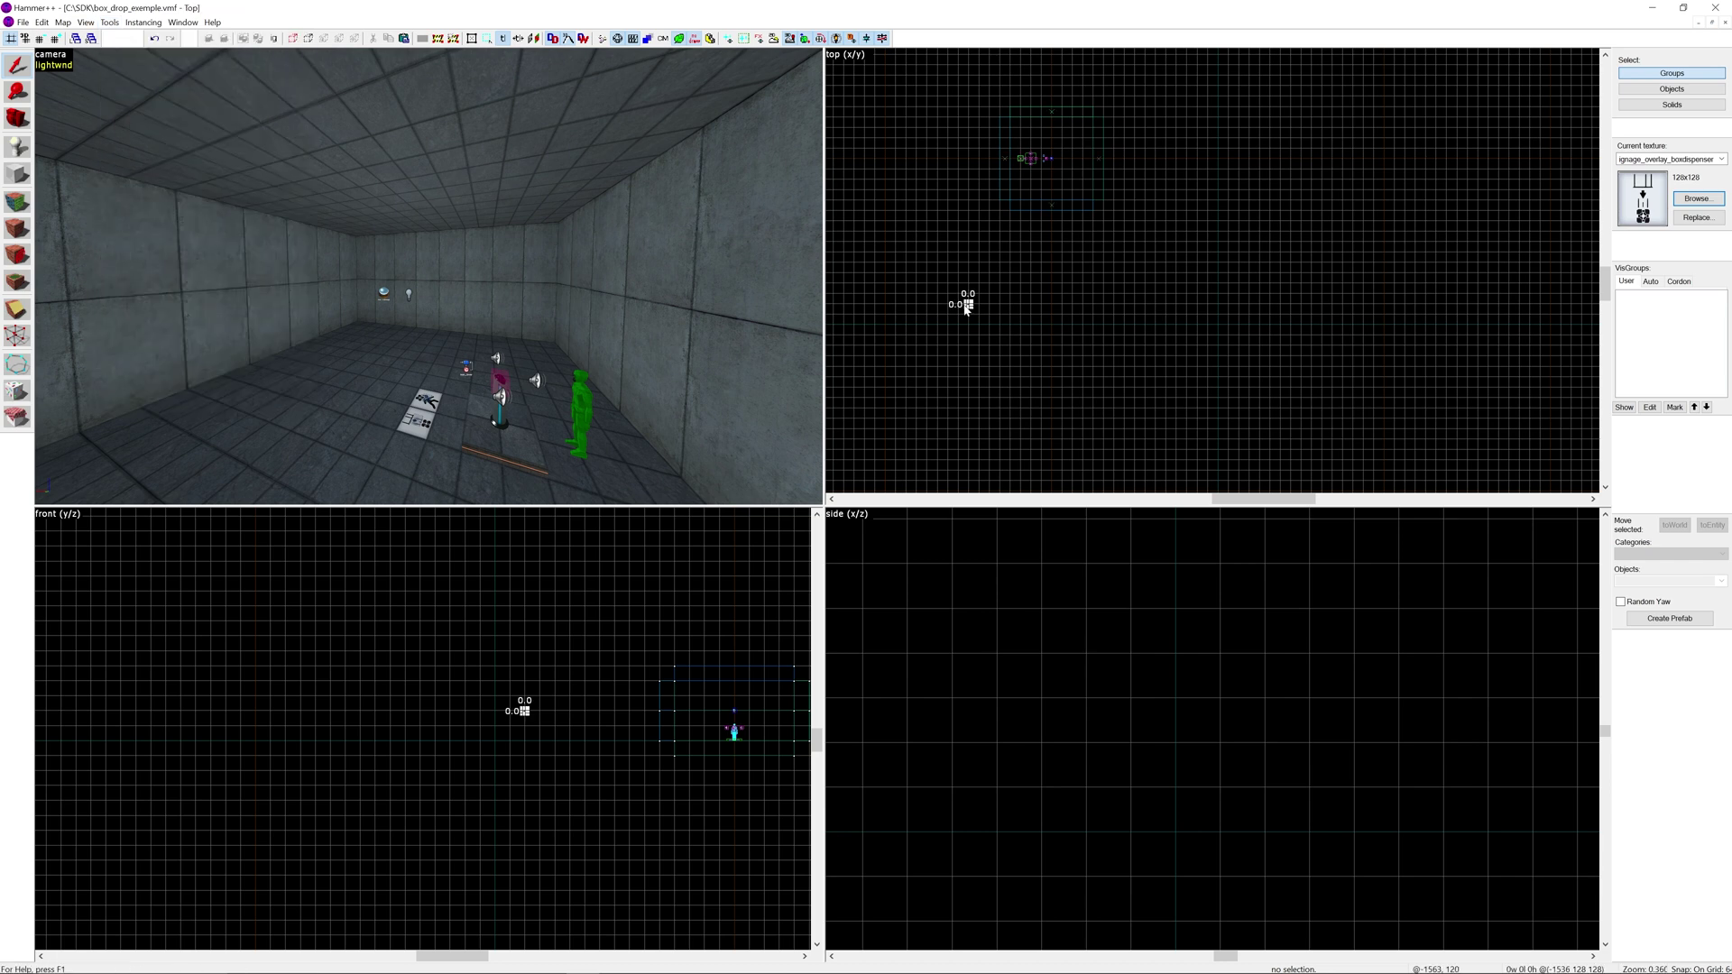
Place a prop_dynamic entity at the map origin, in the empty space outside the room.
click(968, 337)
key(z)
key(s)
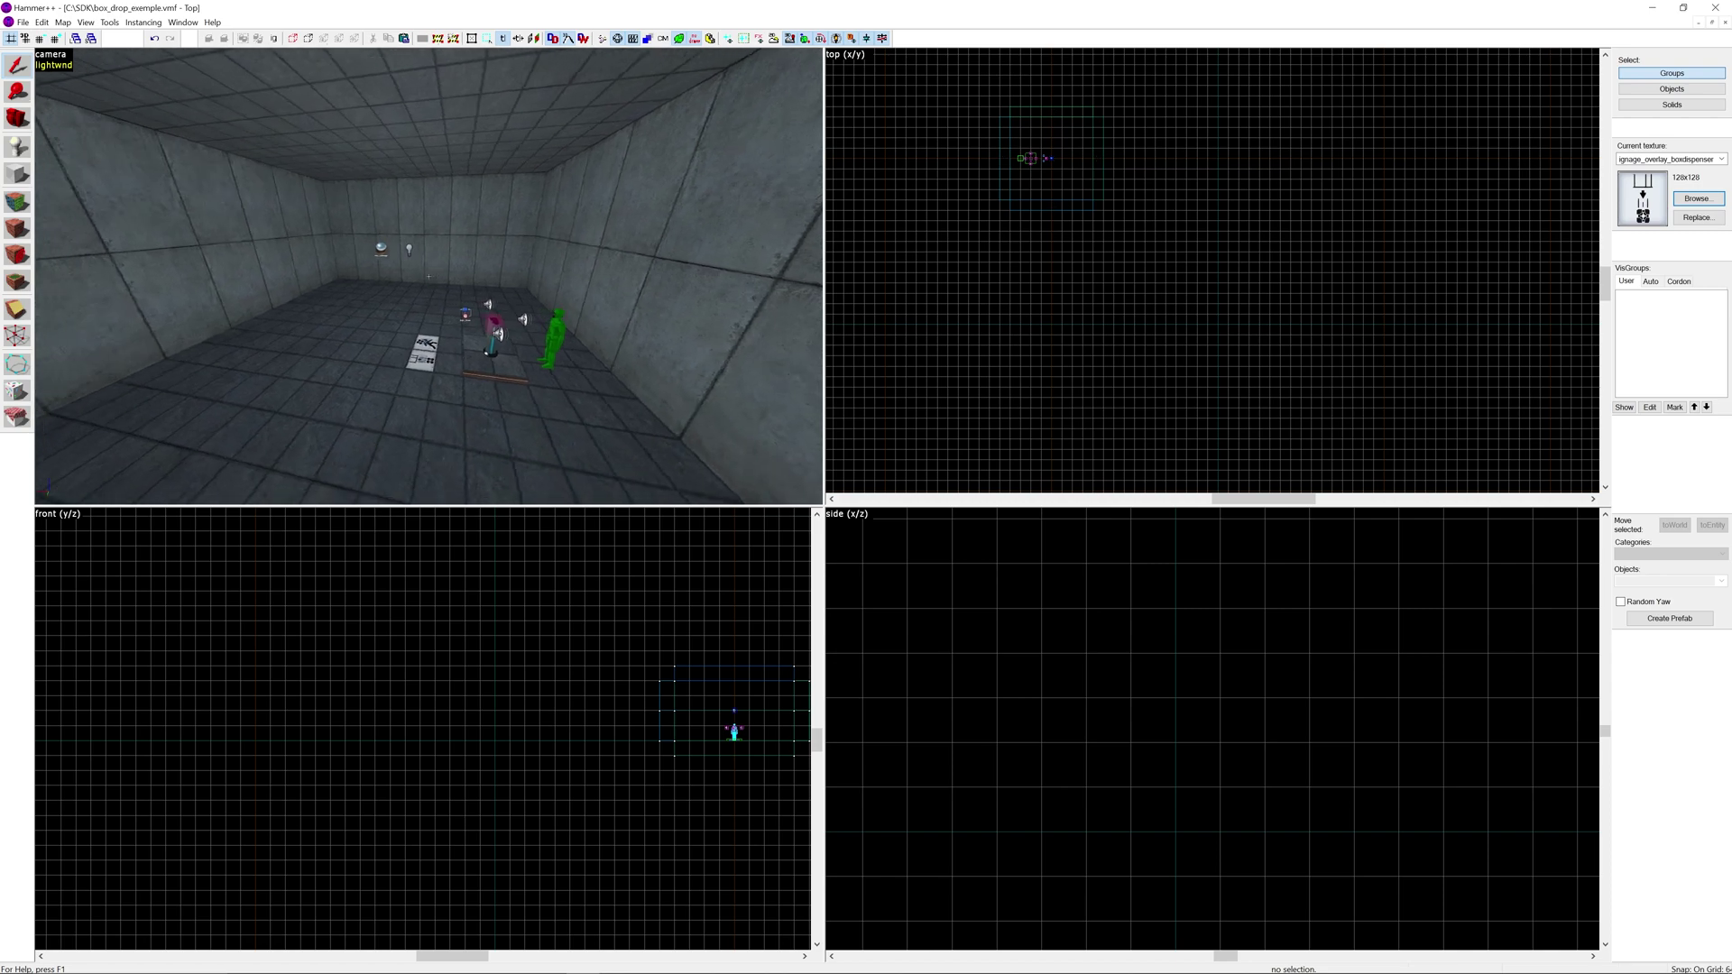
key(a)
key(a)
key(w)
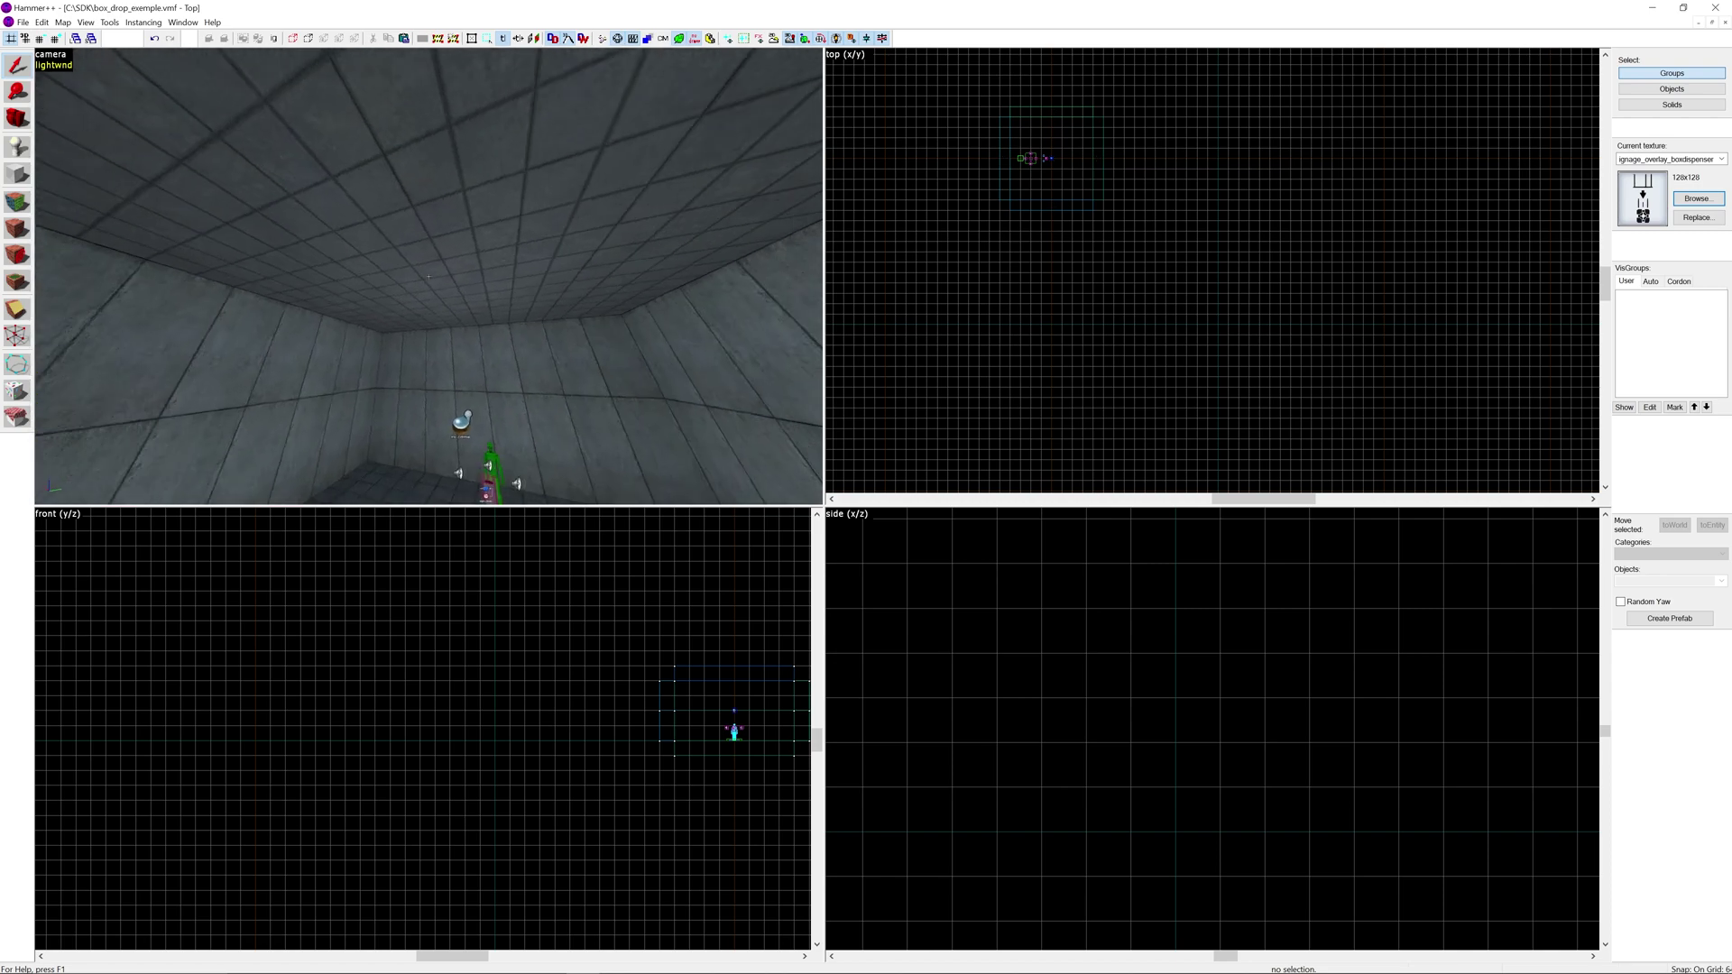
key(w)
key(d)
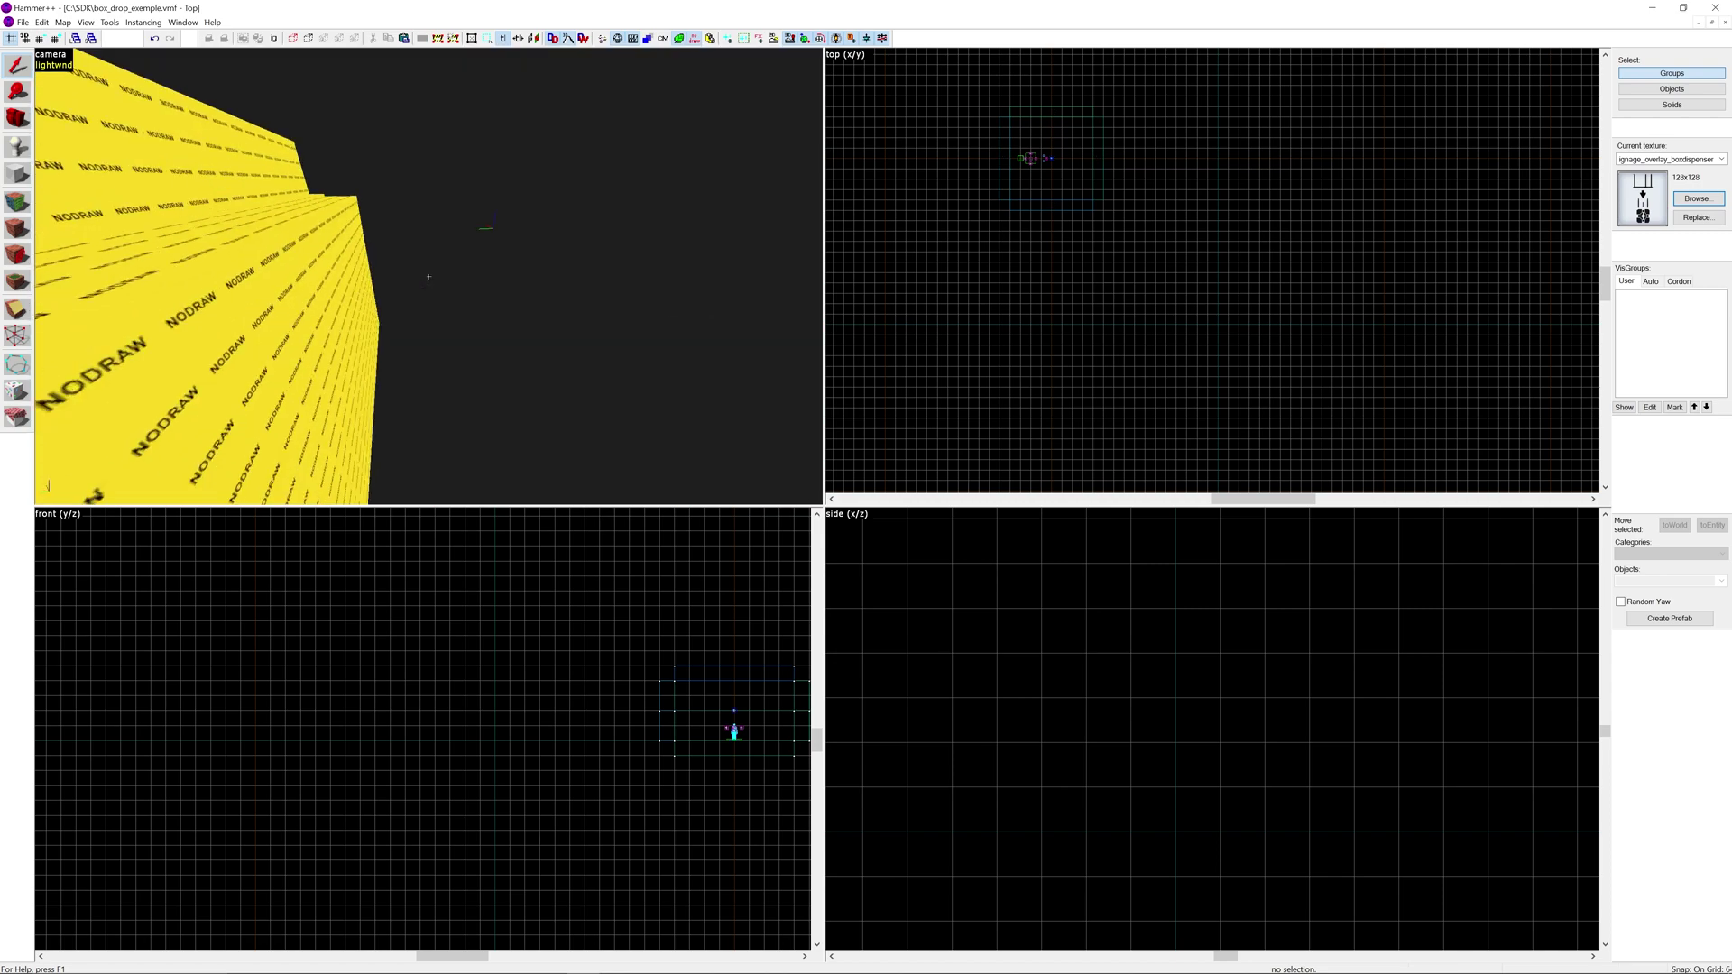
key(w)
key(w)
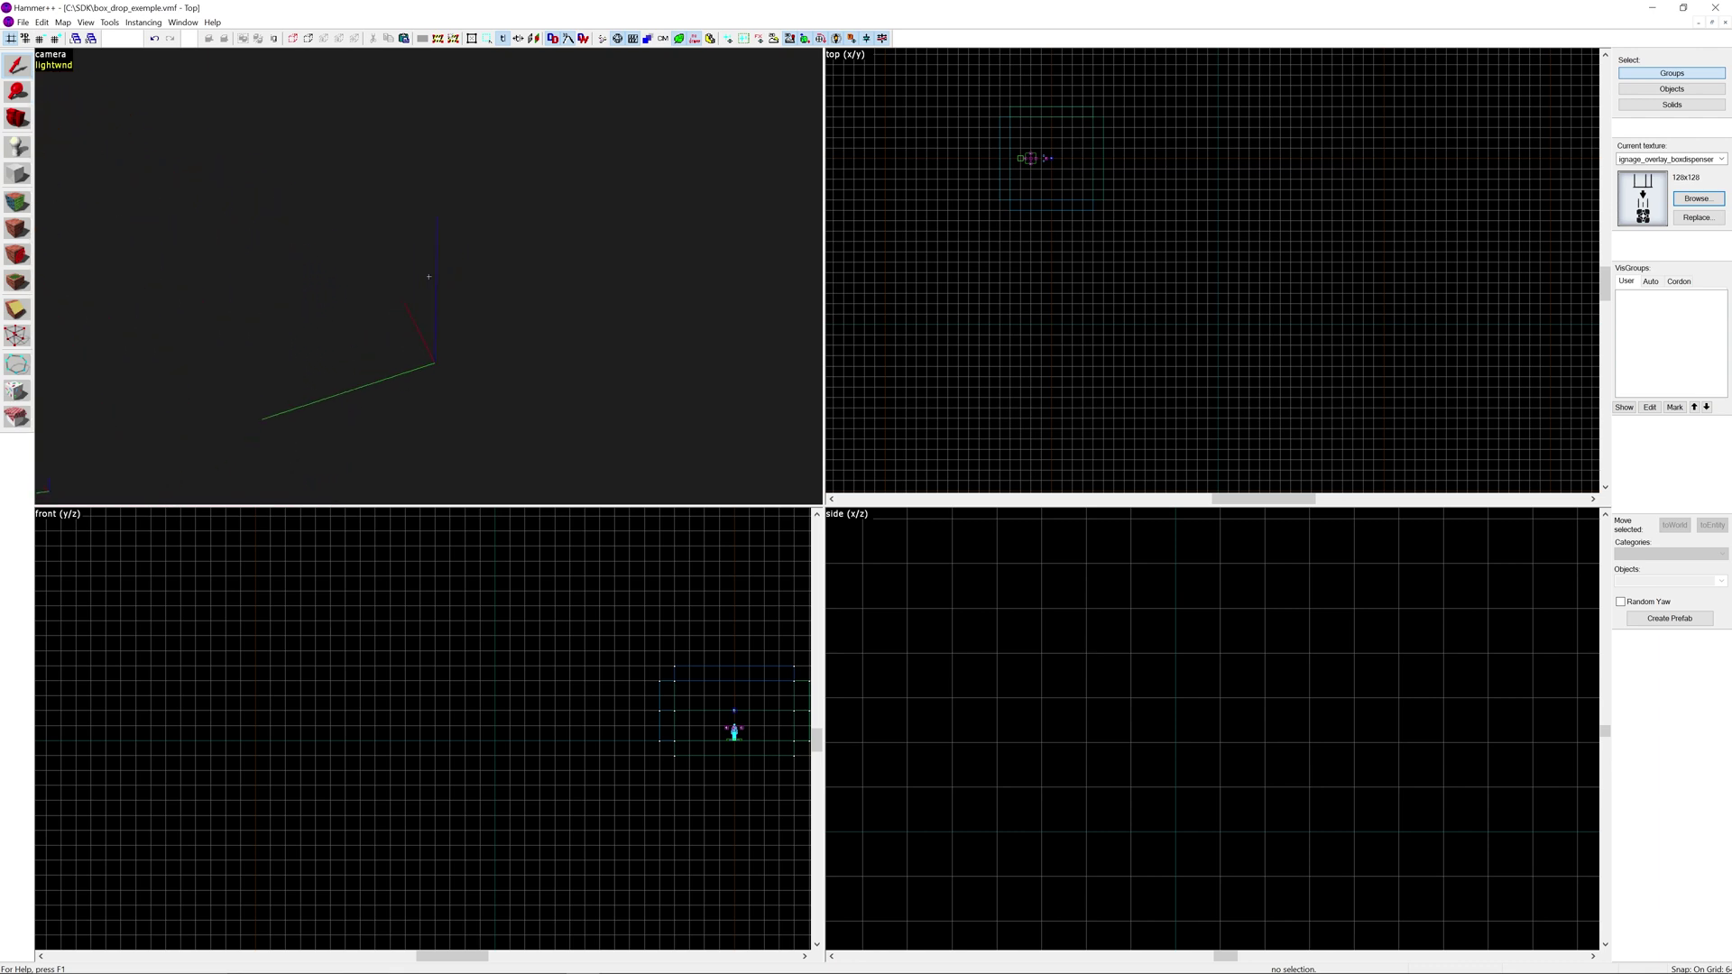
key(d)
click(17, 145)
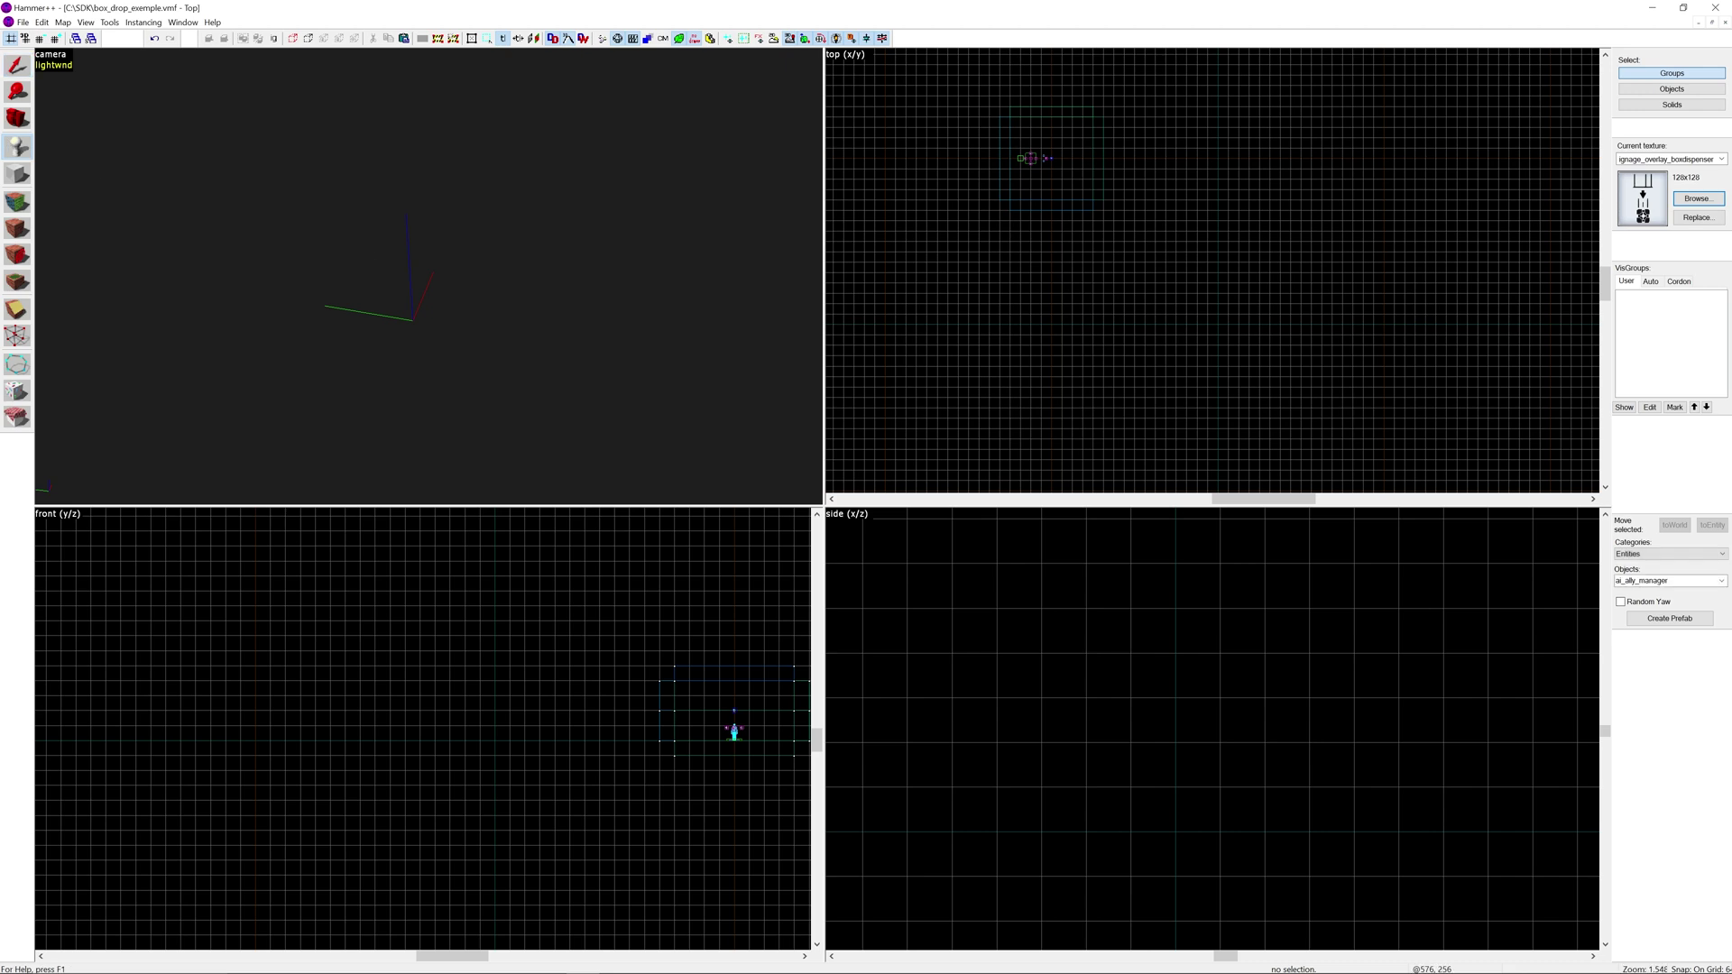
click(1633, 581)
text(dy)
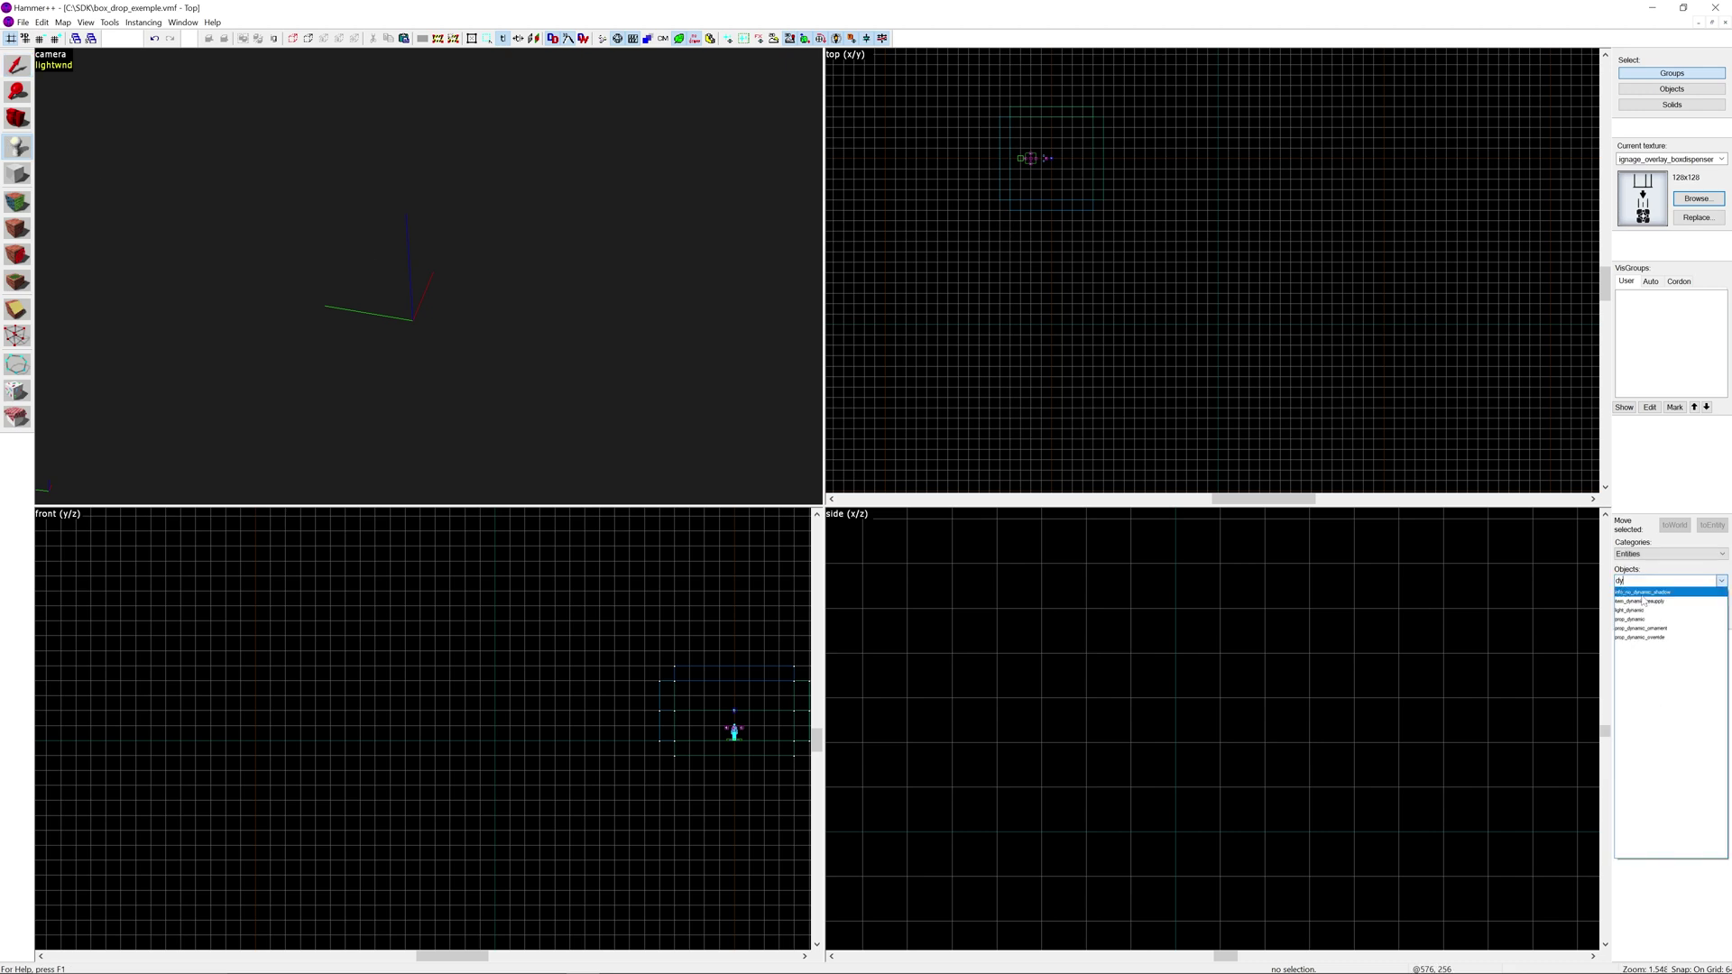
click(1637, 620)
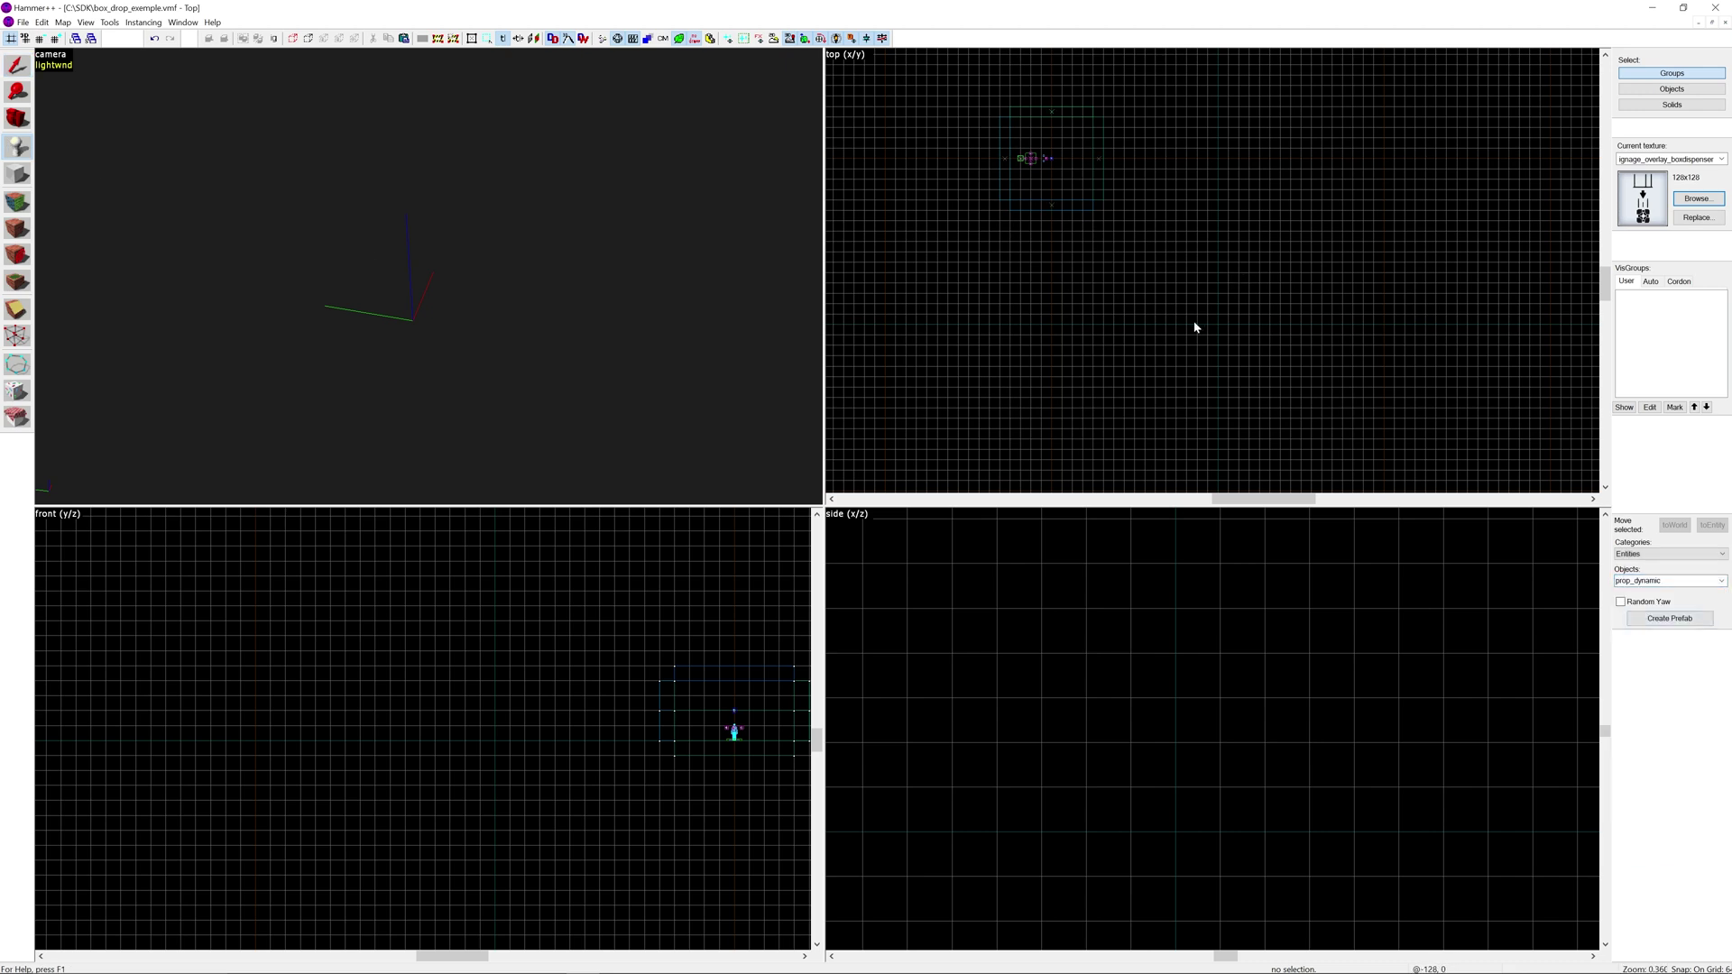
click(1216, 323)
key(Return)
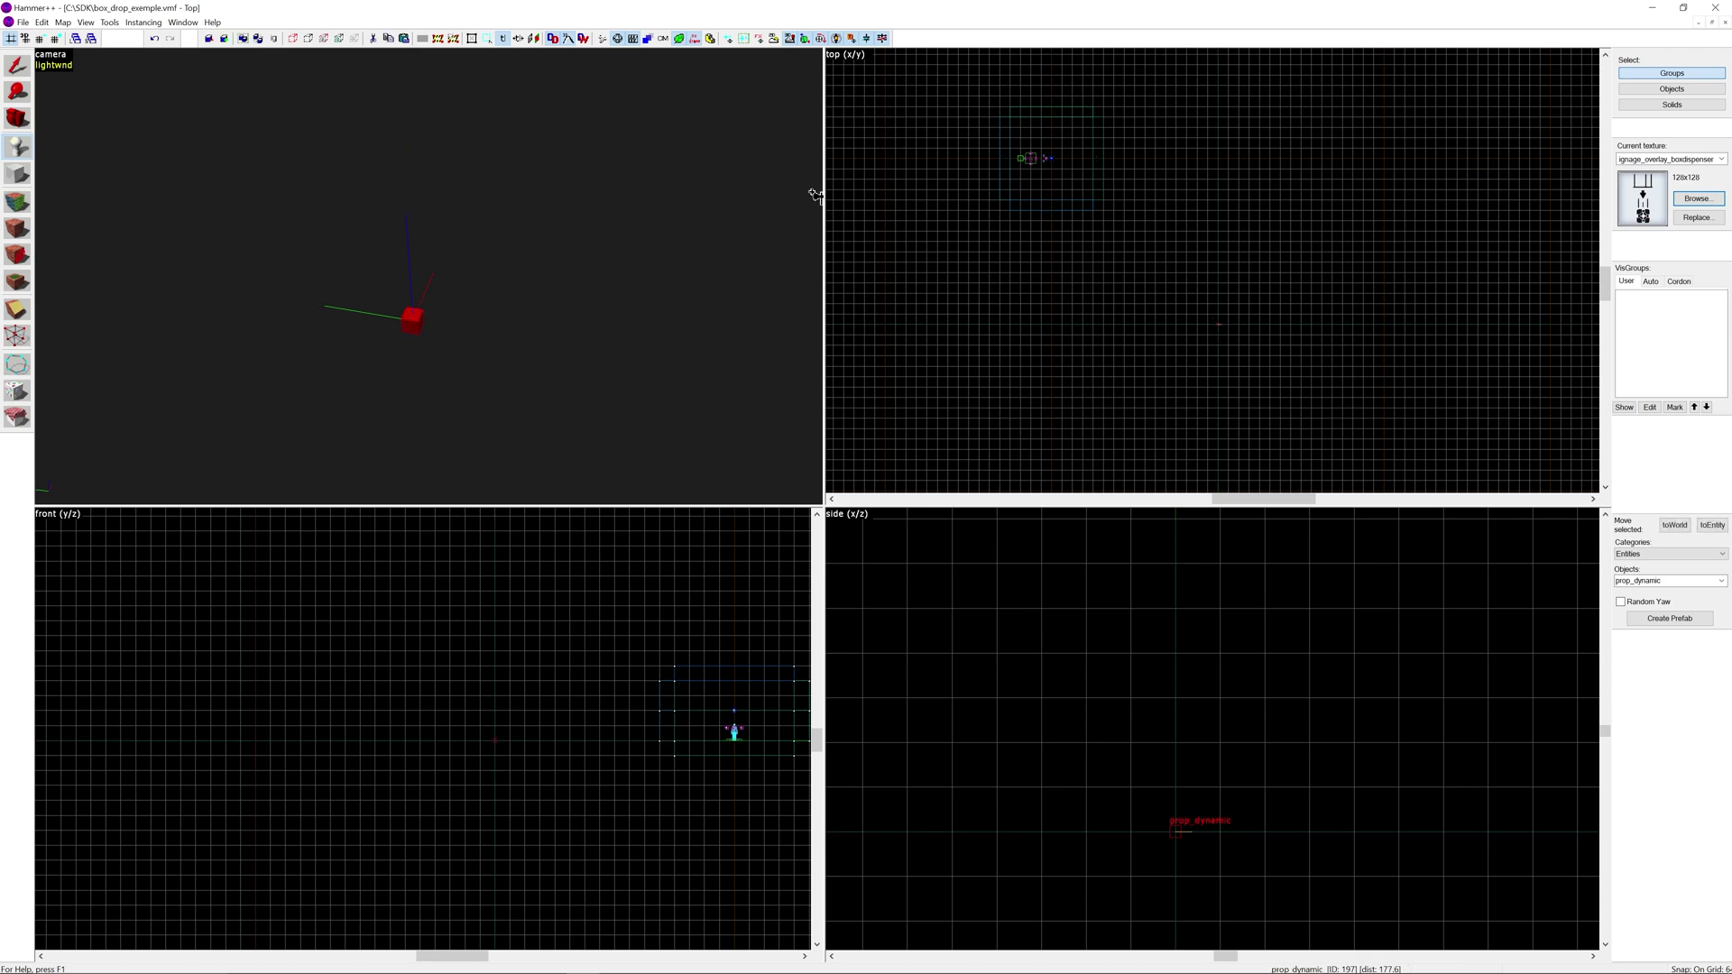
Set the new prop_dynamic's world model to box_dropper.mdl and close its properties.
click(19, 68)
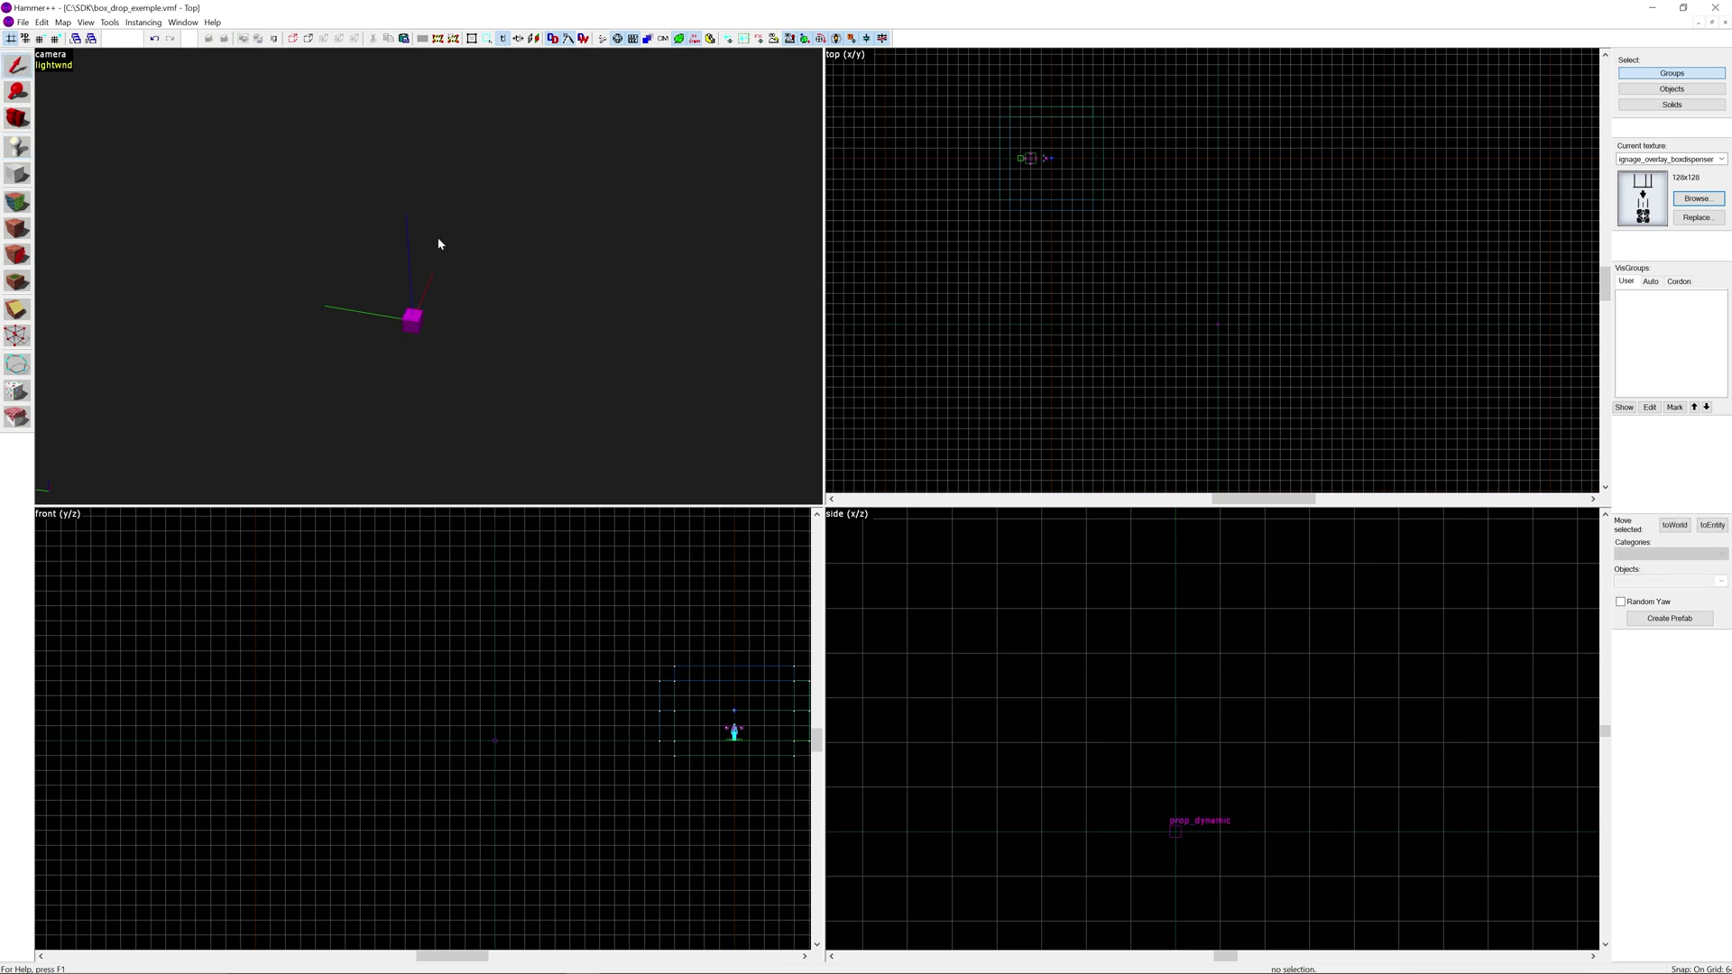
click(414, 315)
key(alt+Return)
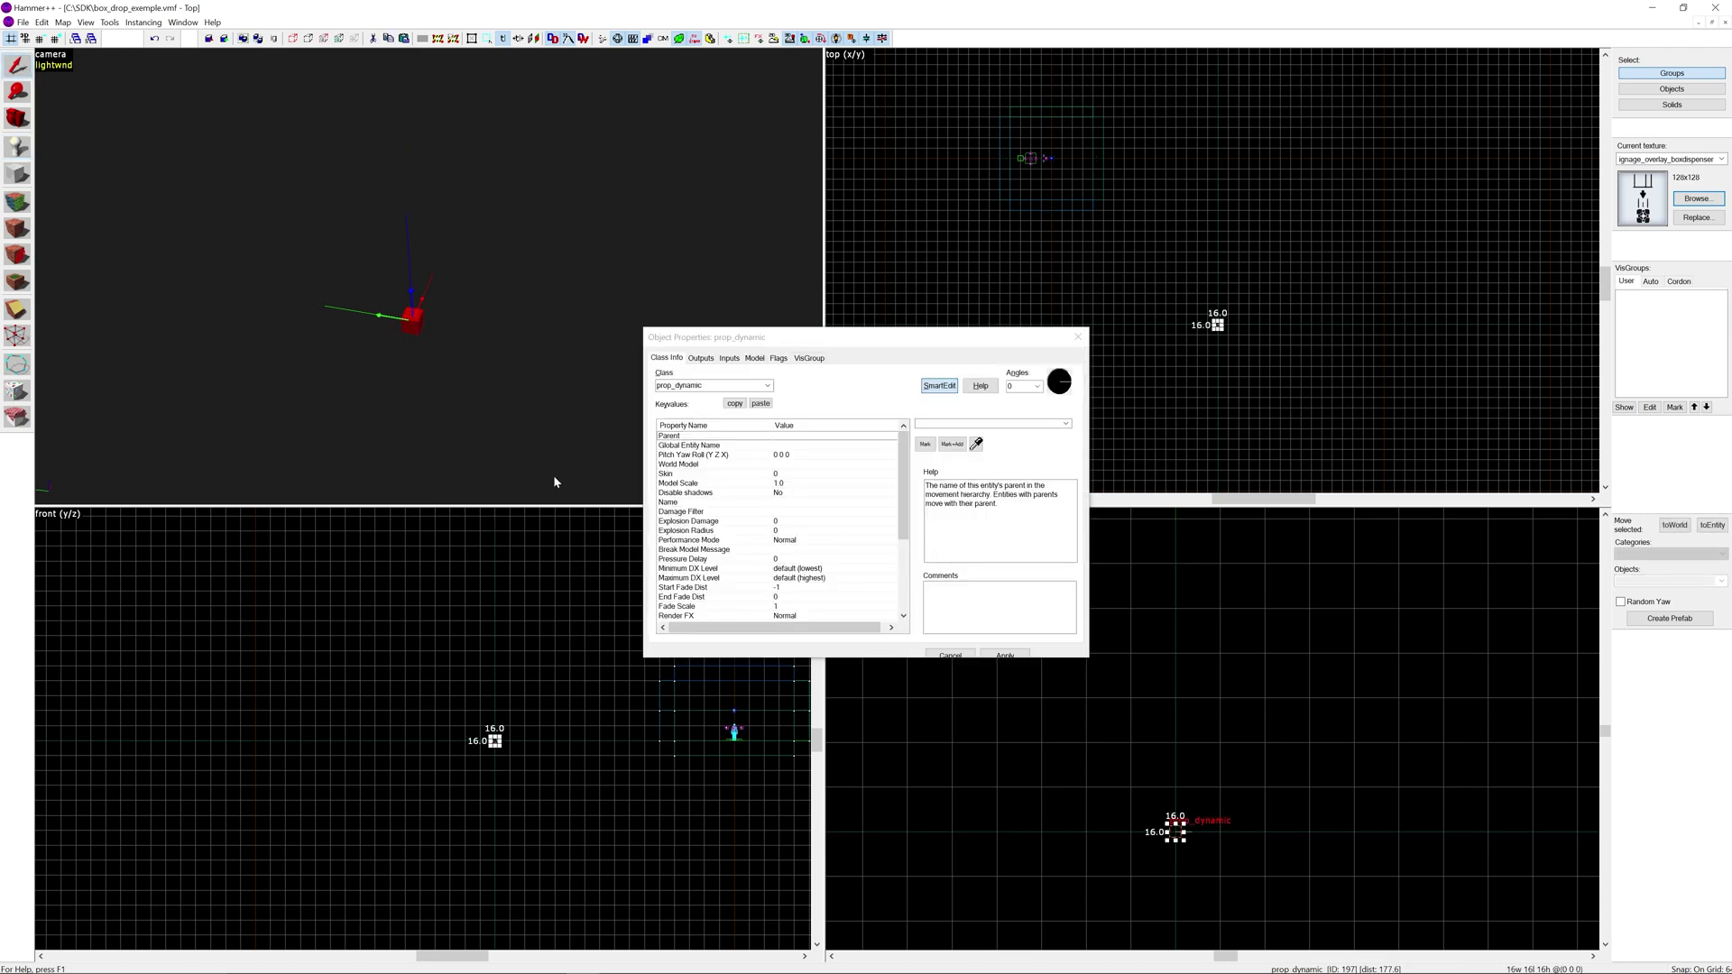
click(808, 466)
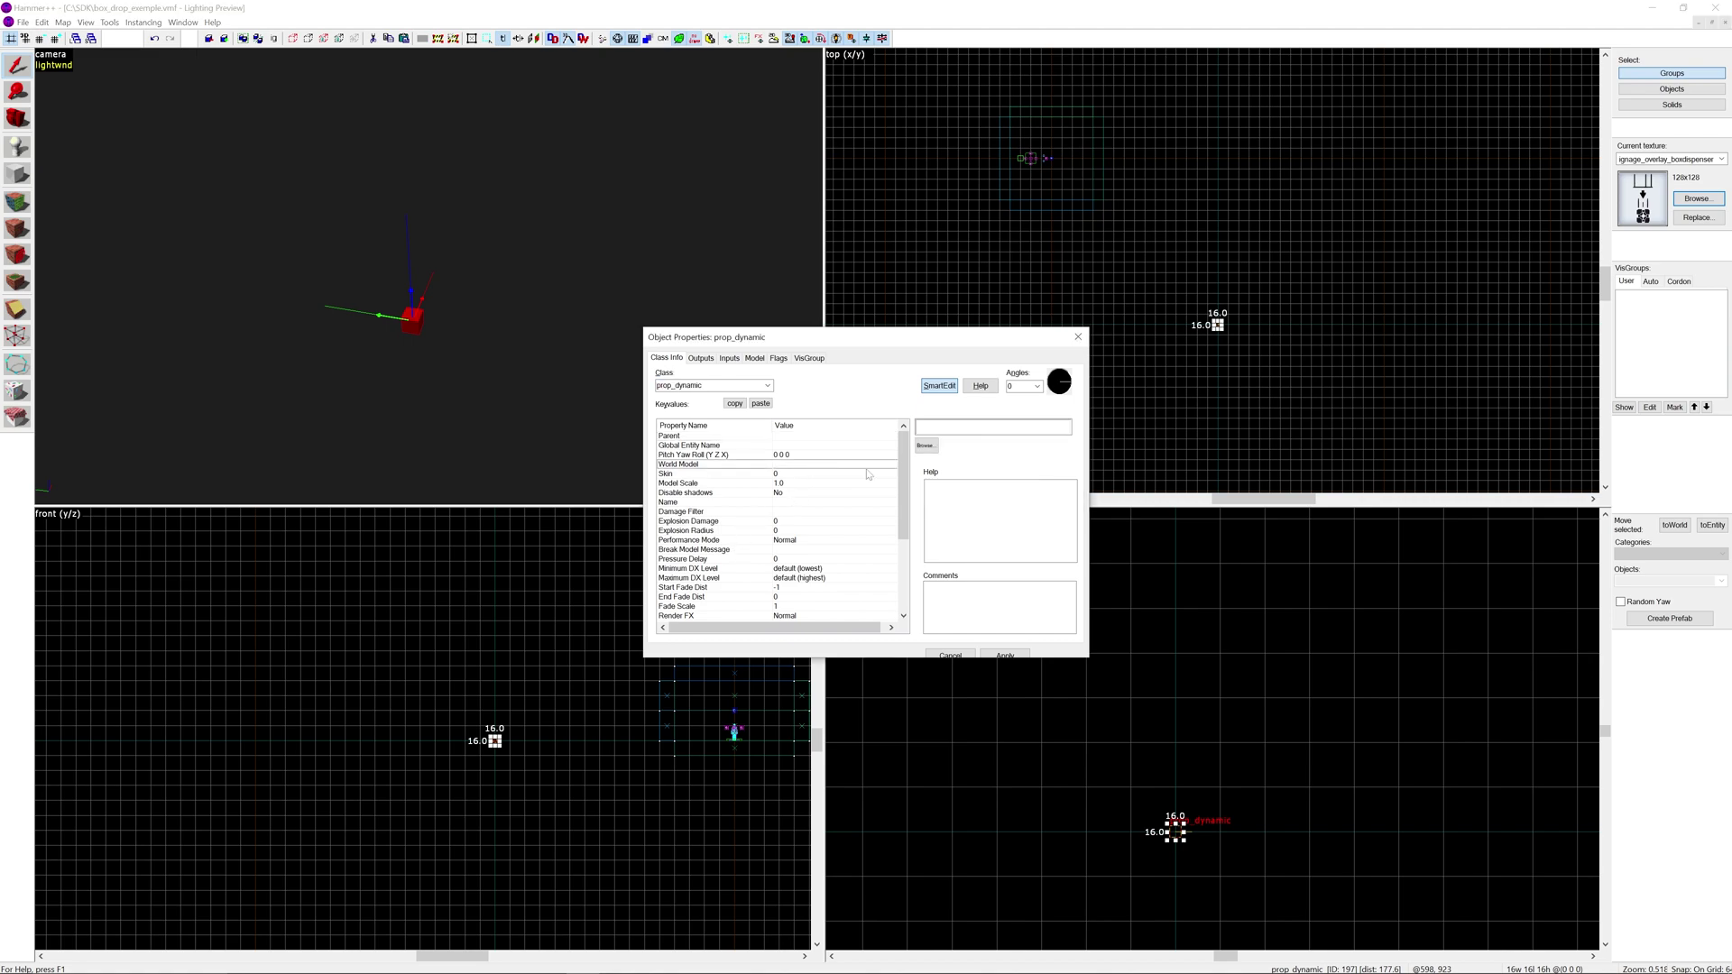
click(925, 446)
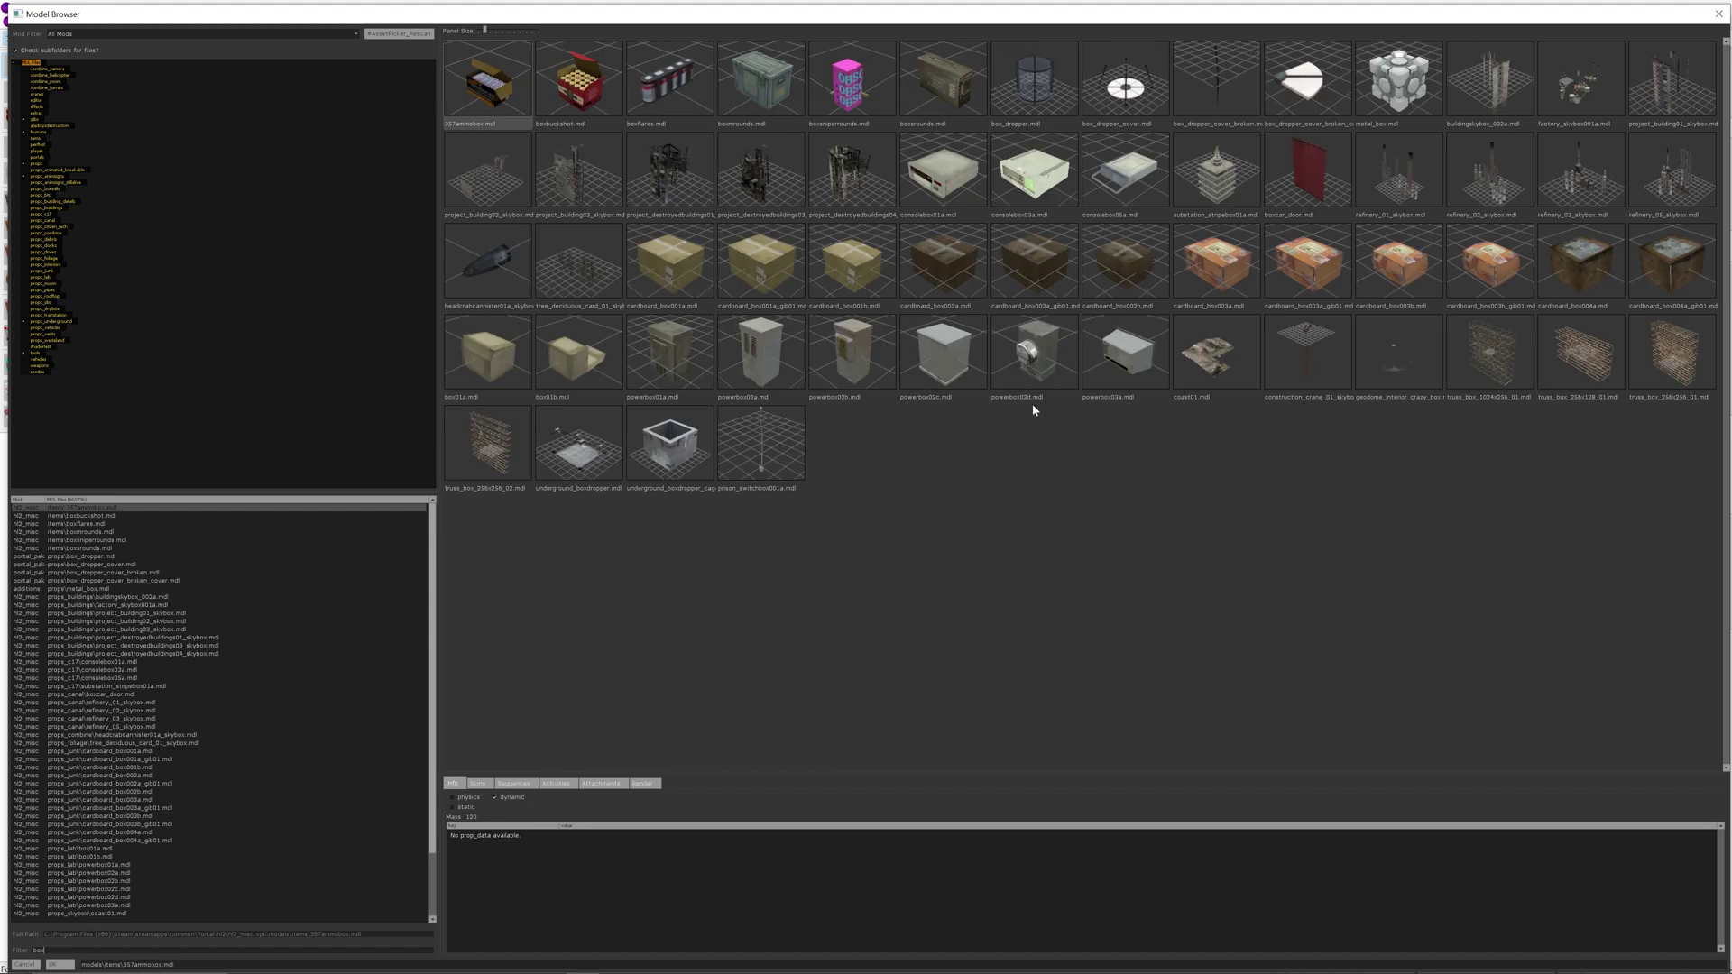
double_click(1026, 94)
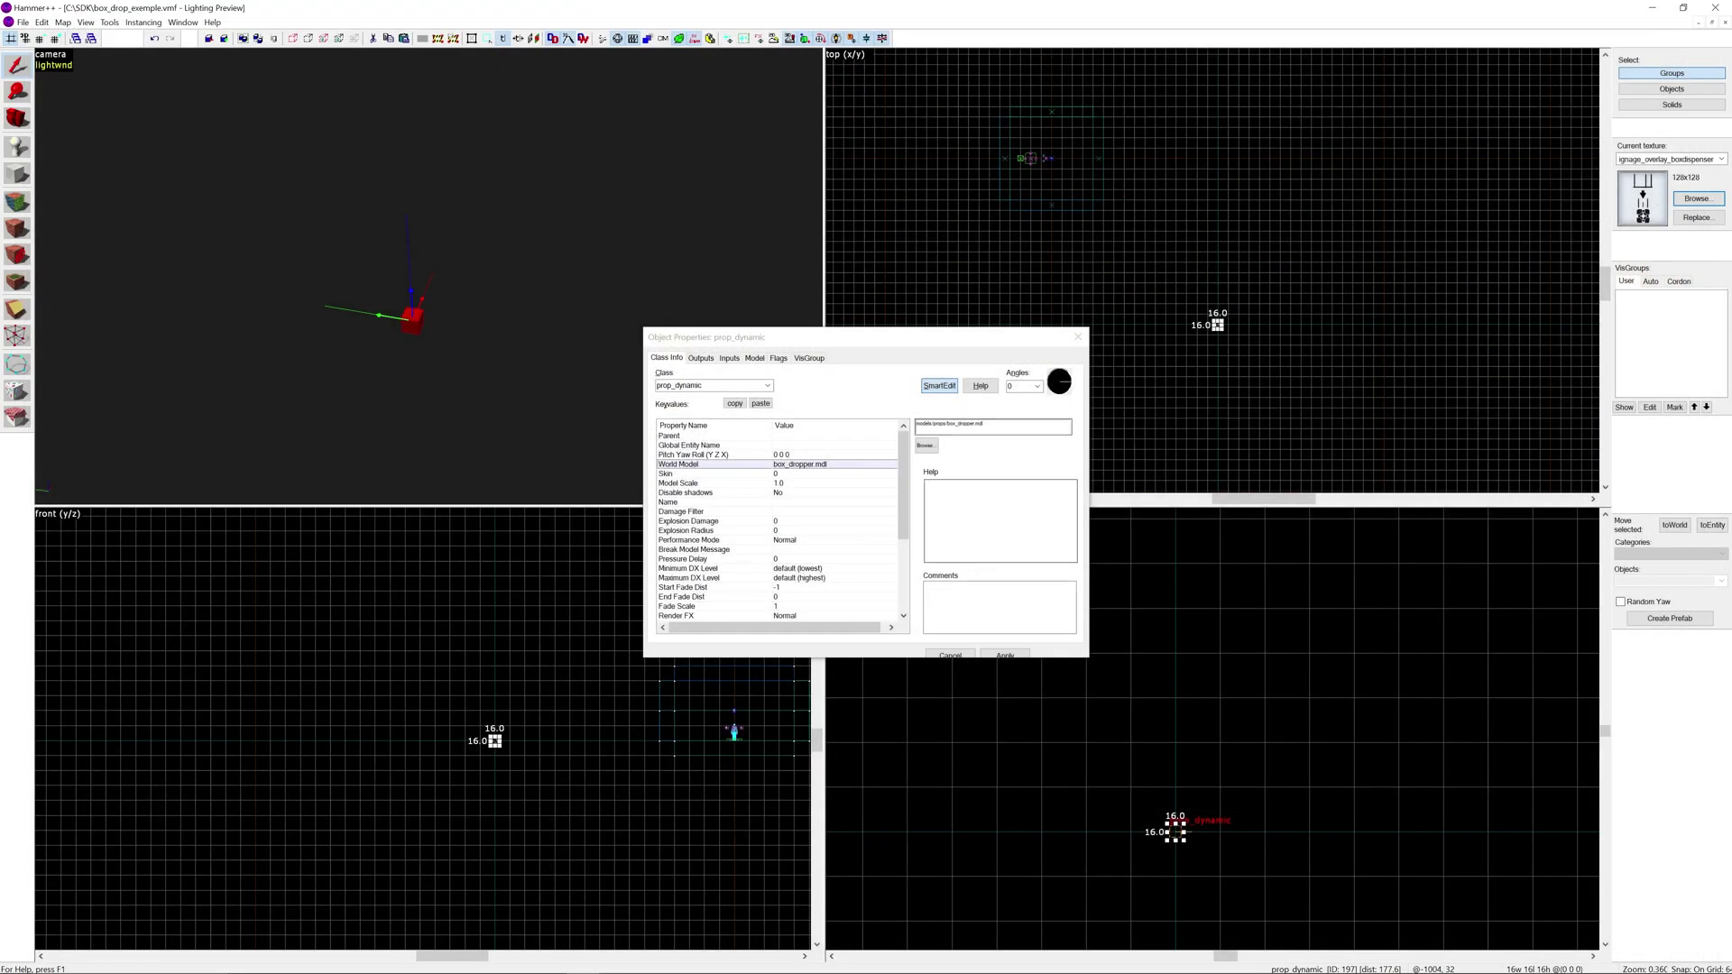
click(1078, 336)
Deselect the dropper prop and switch the camera view to 3D Textured rendering.
scroll(1229, 348, up, 7)
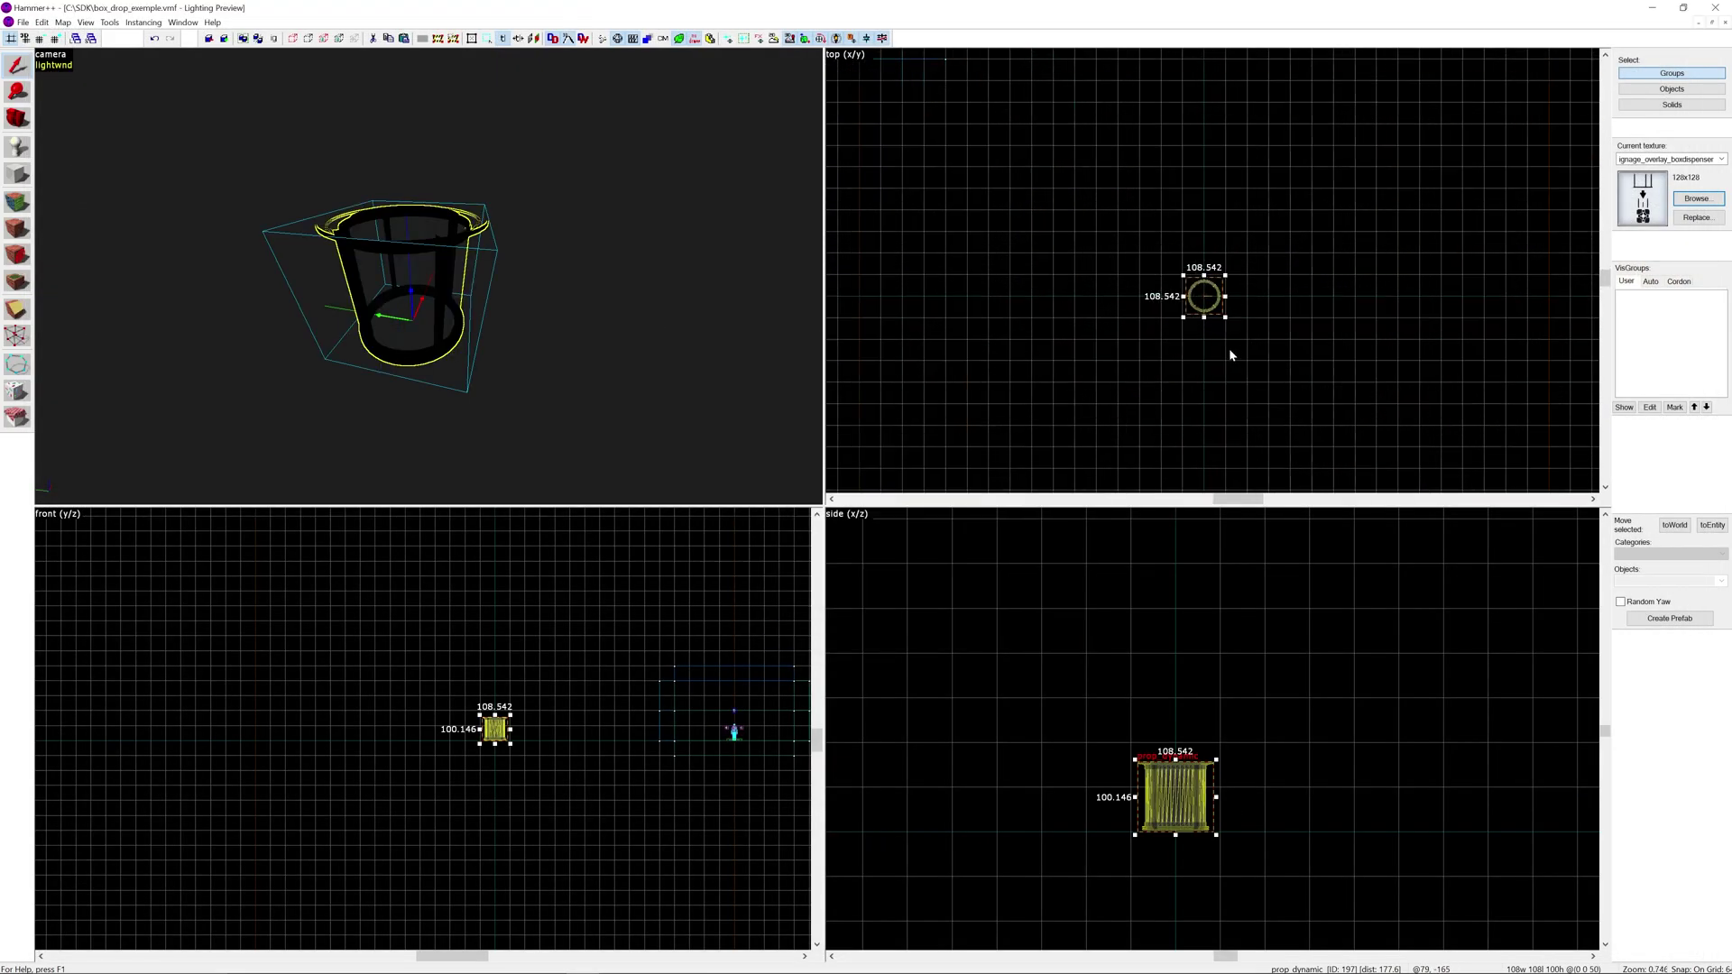
drag(1199, 270, 1201, 270)
scroll(1165, 832, up, 3)
mouse_move(1178, 811)
mouse_down()
mouse_move(1180, 872)
mouse_move(1187, 825)
mouse_up()
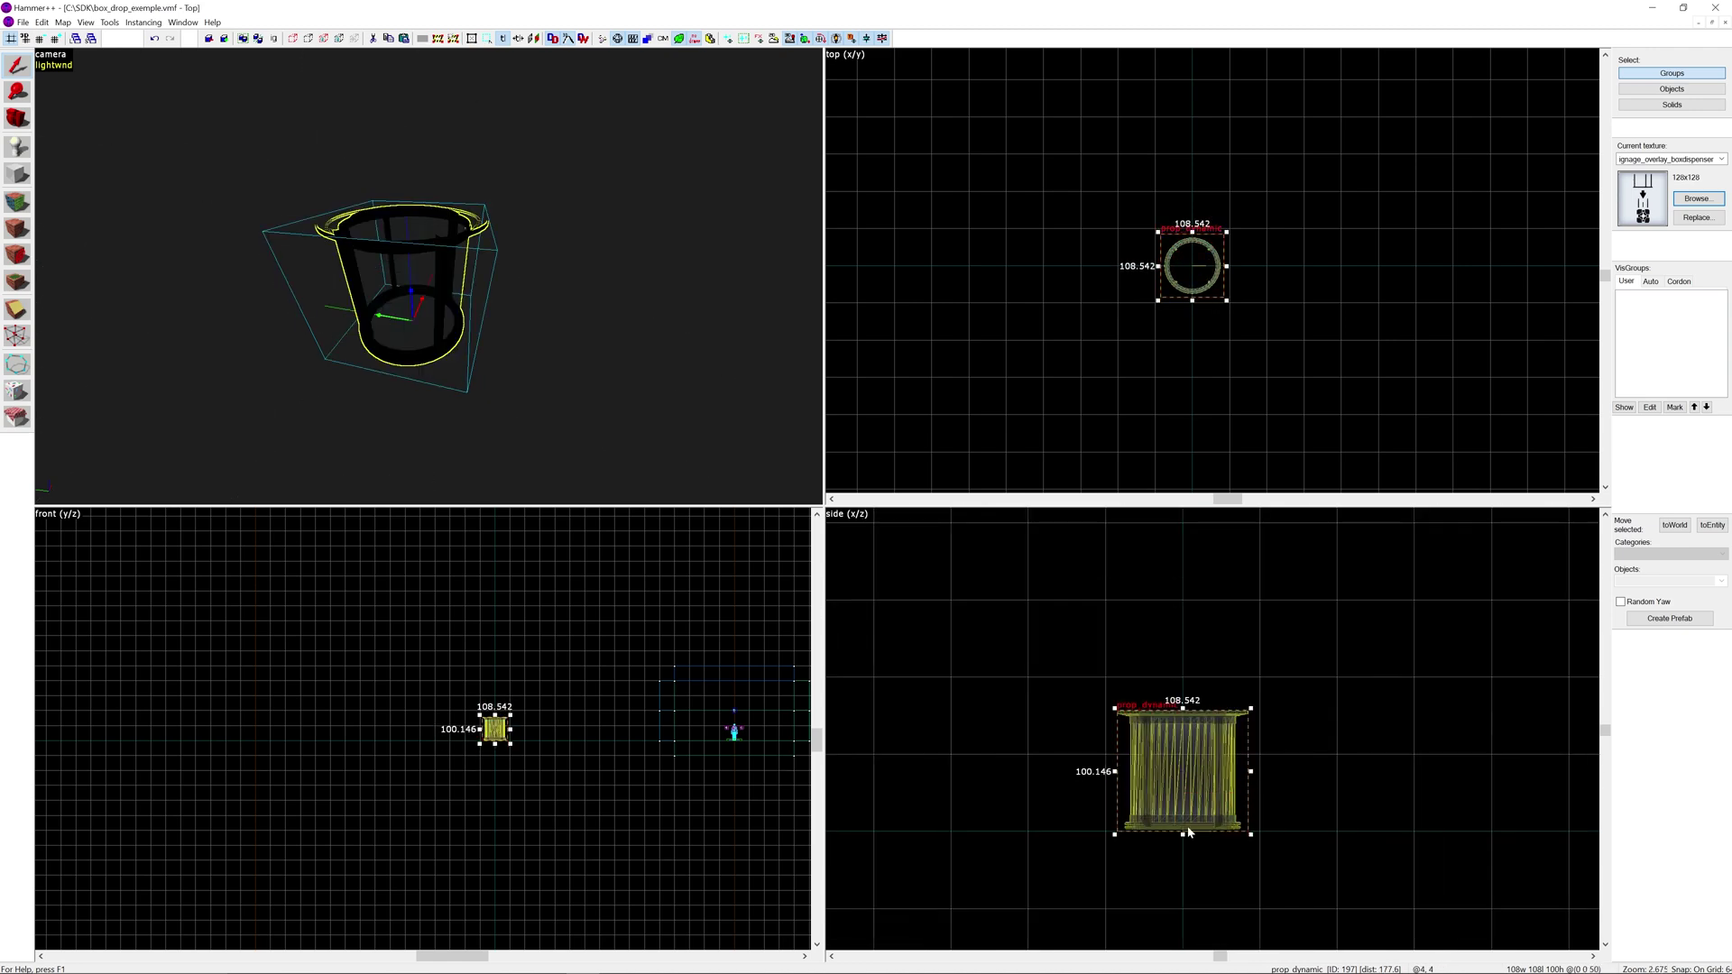
click(543, 342)
key(z)
key(s)
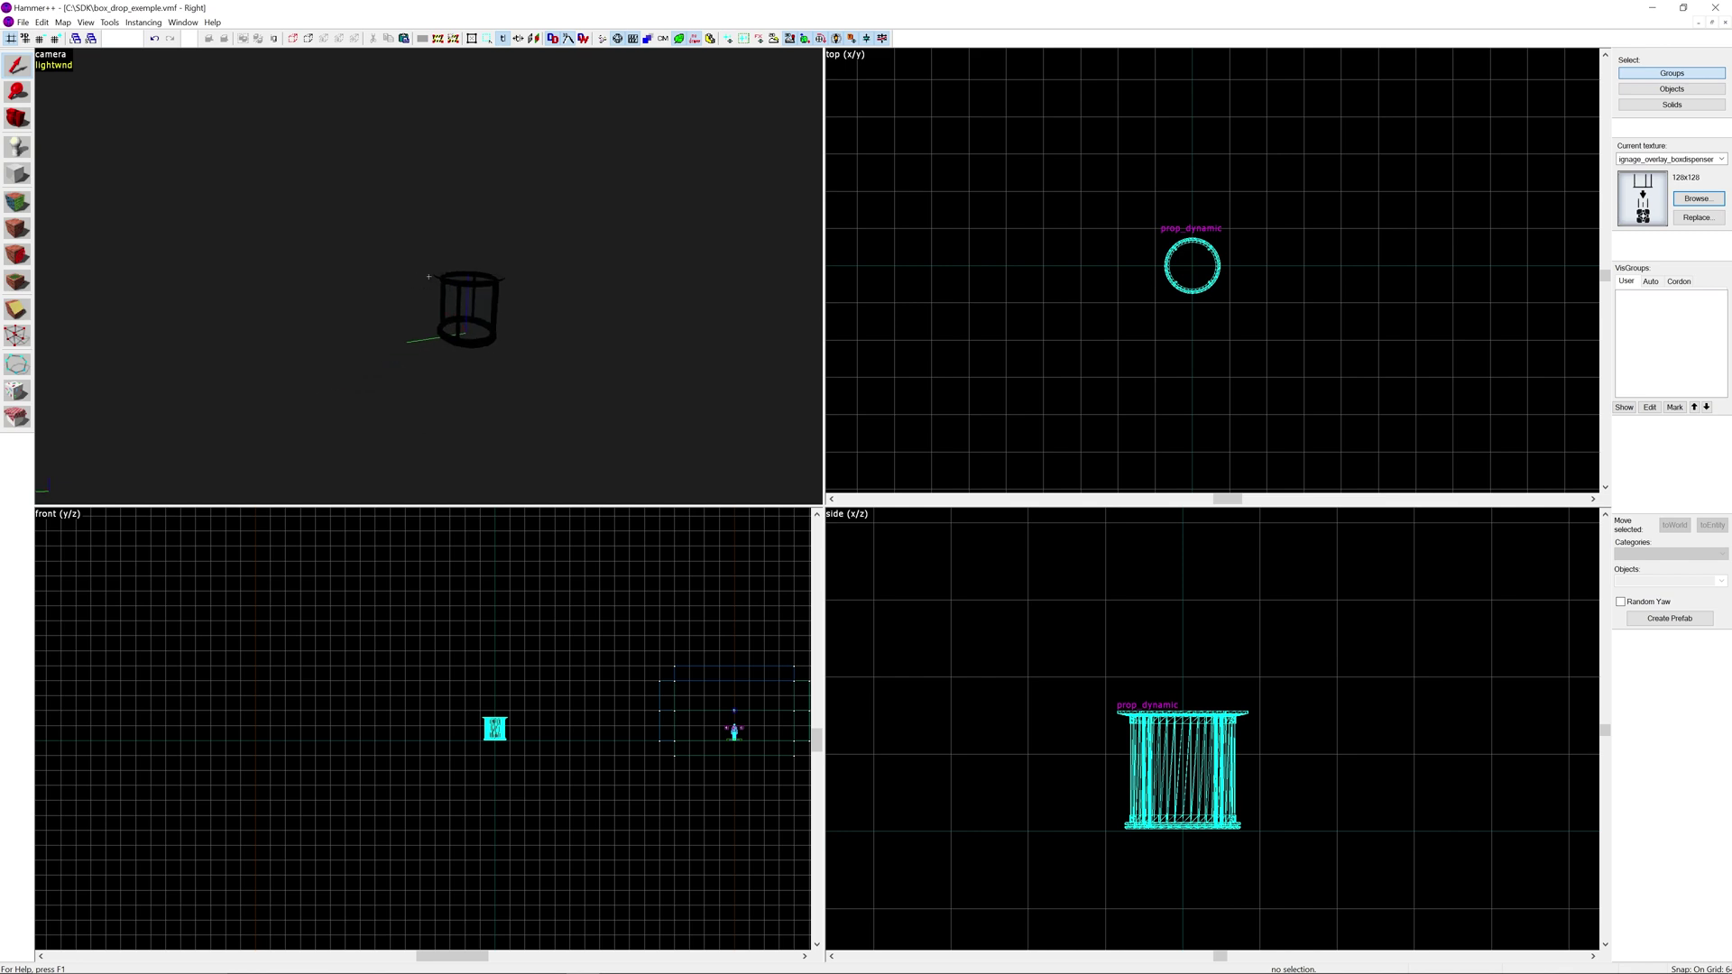
key(w)
click(50, 56)
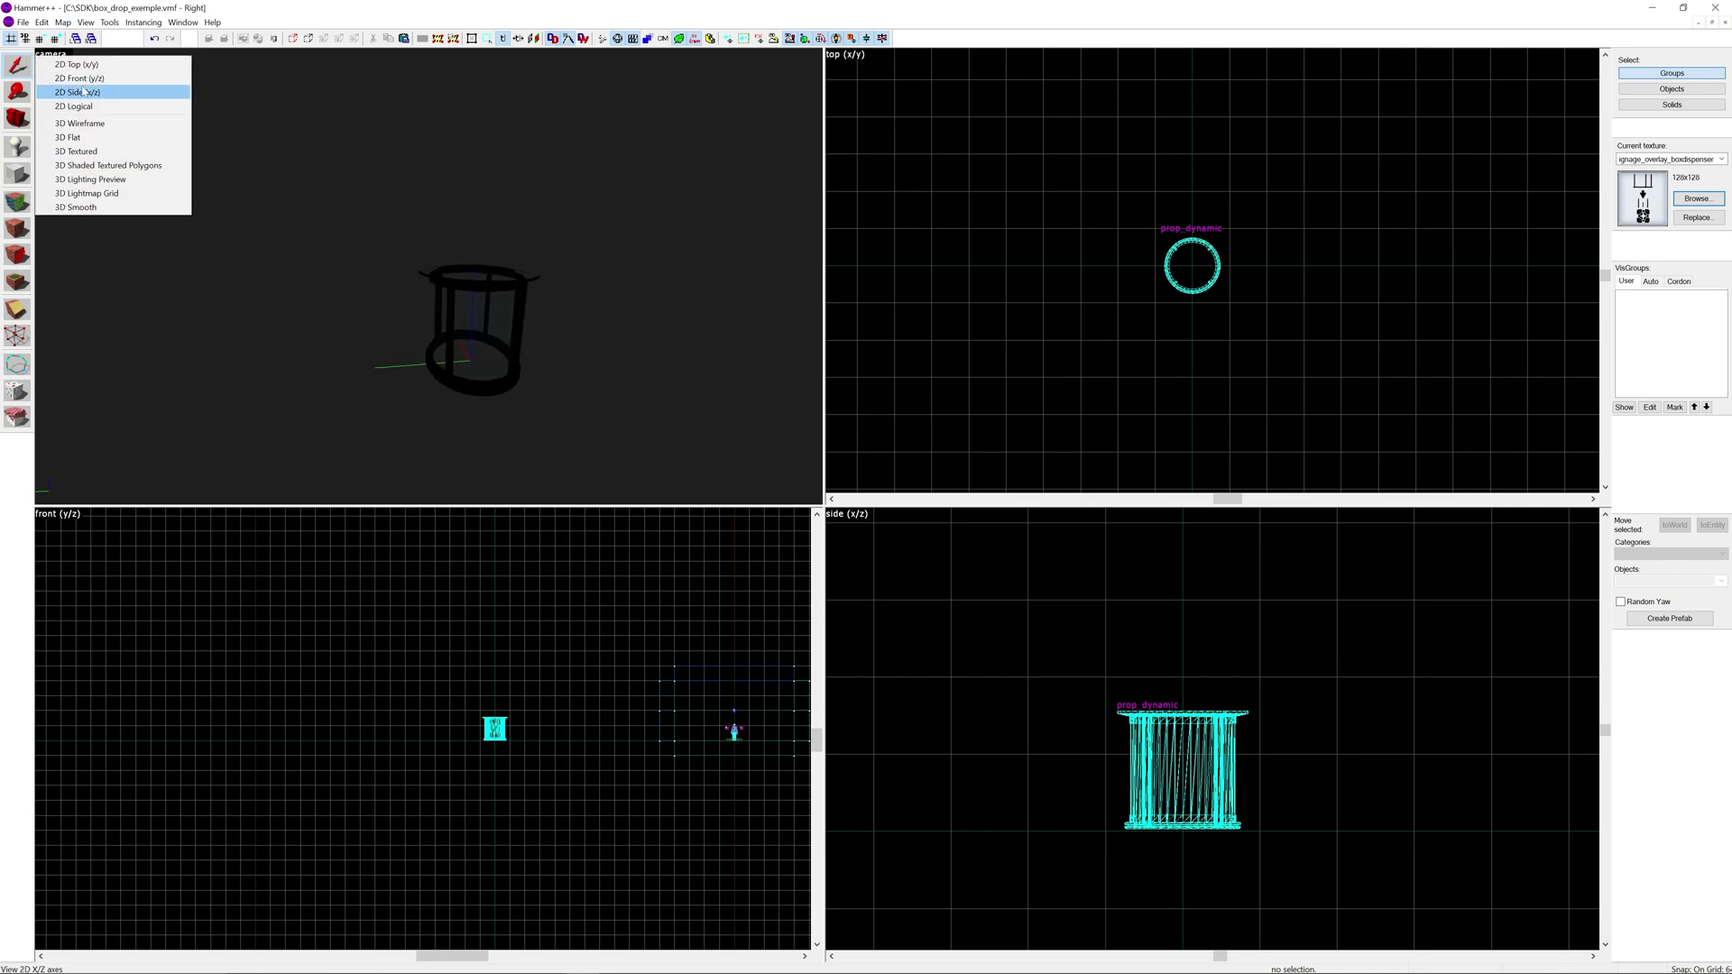
click(86, 151)
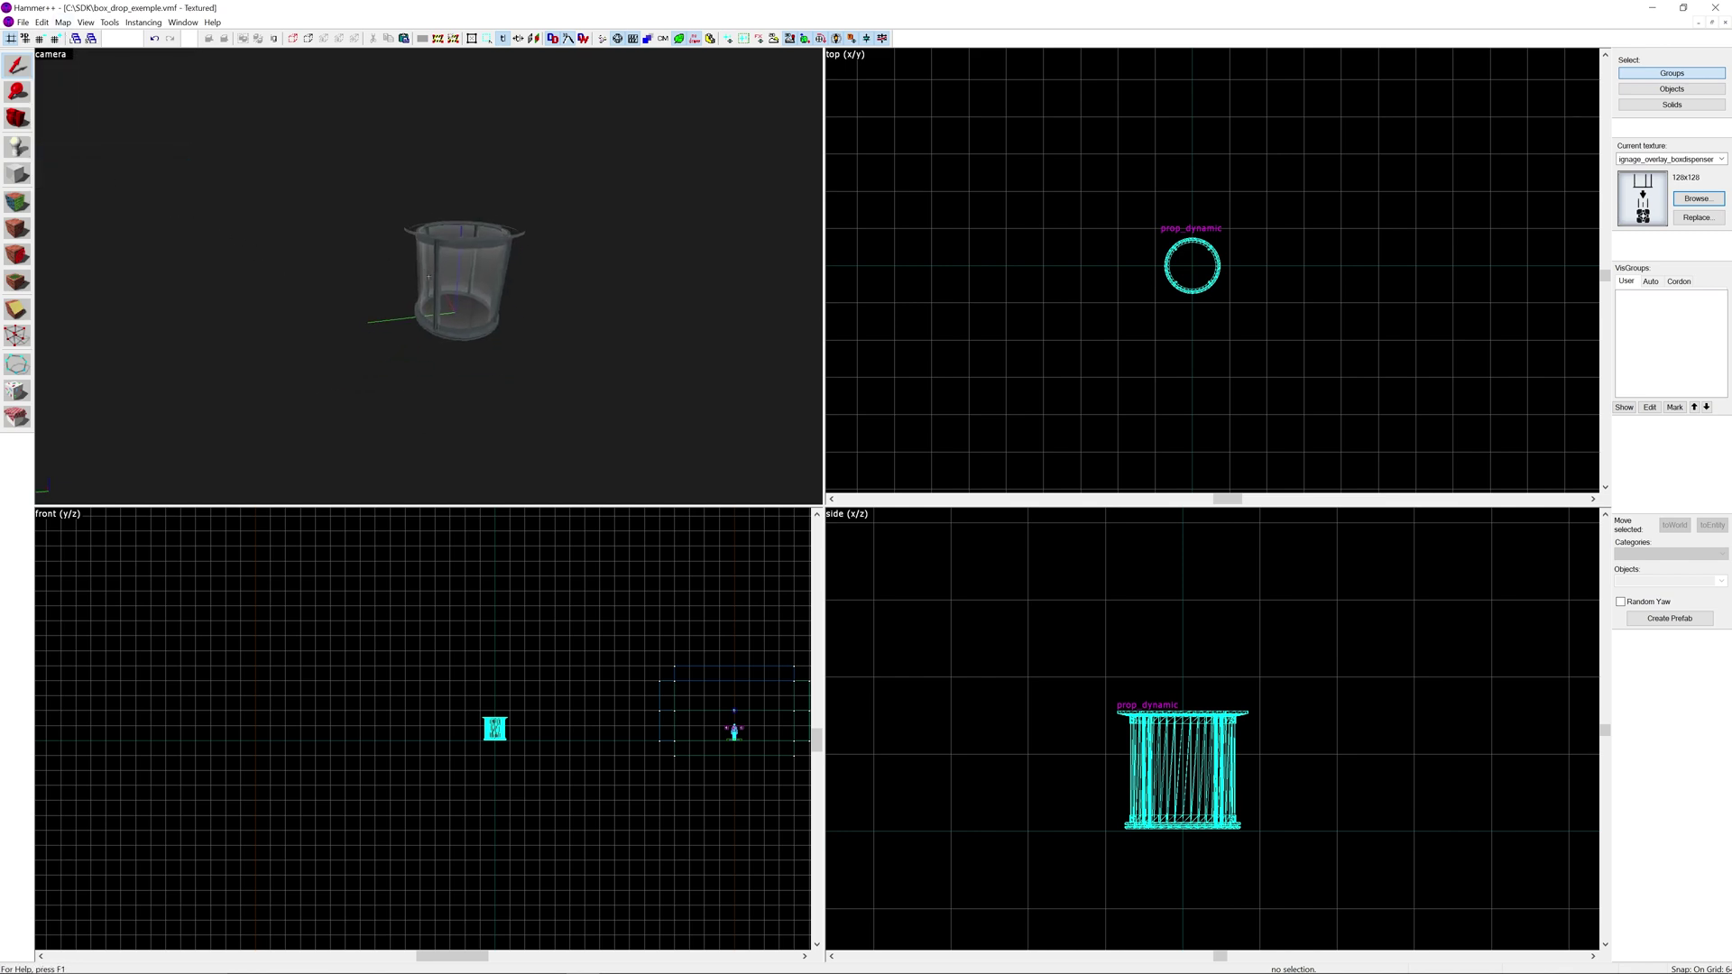
key(w)
key(s)
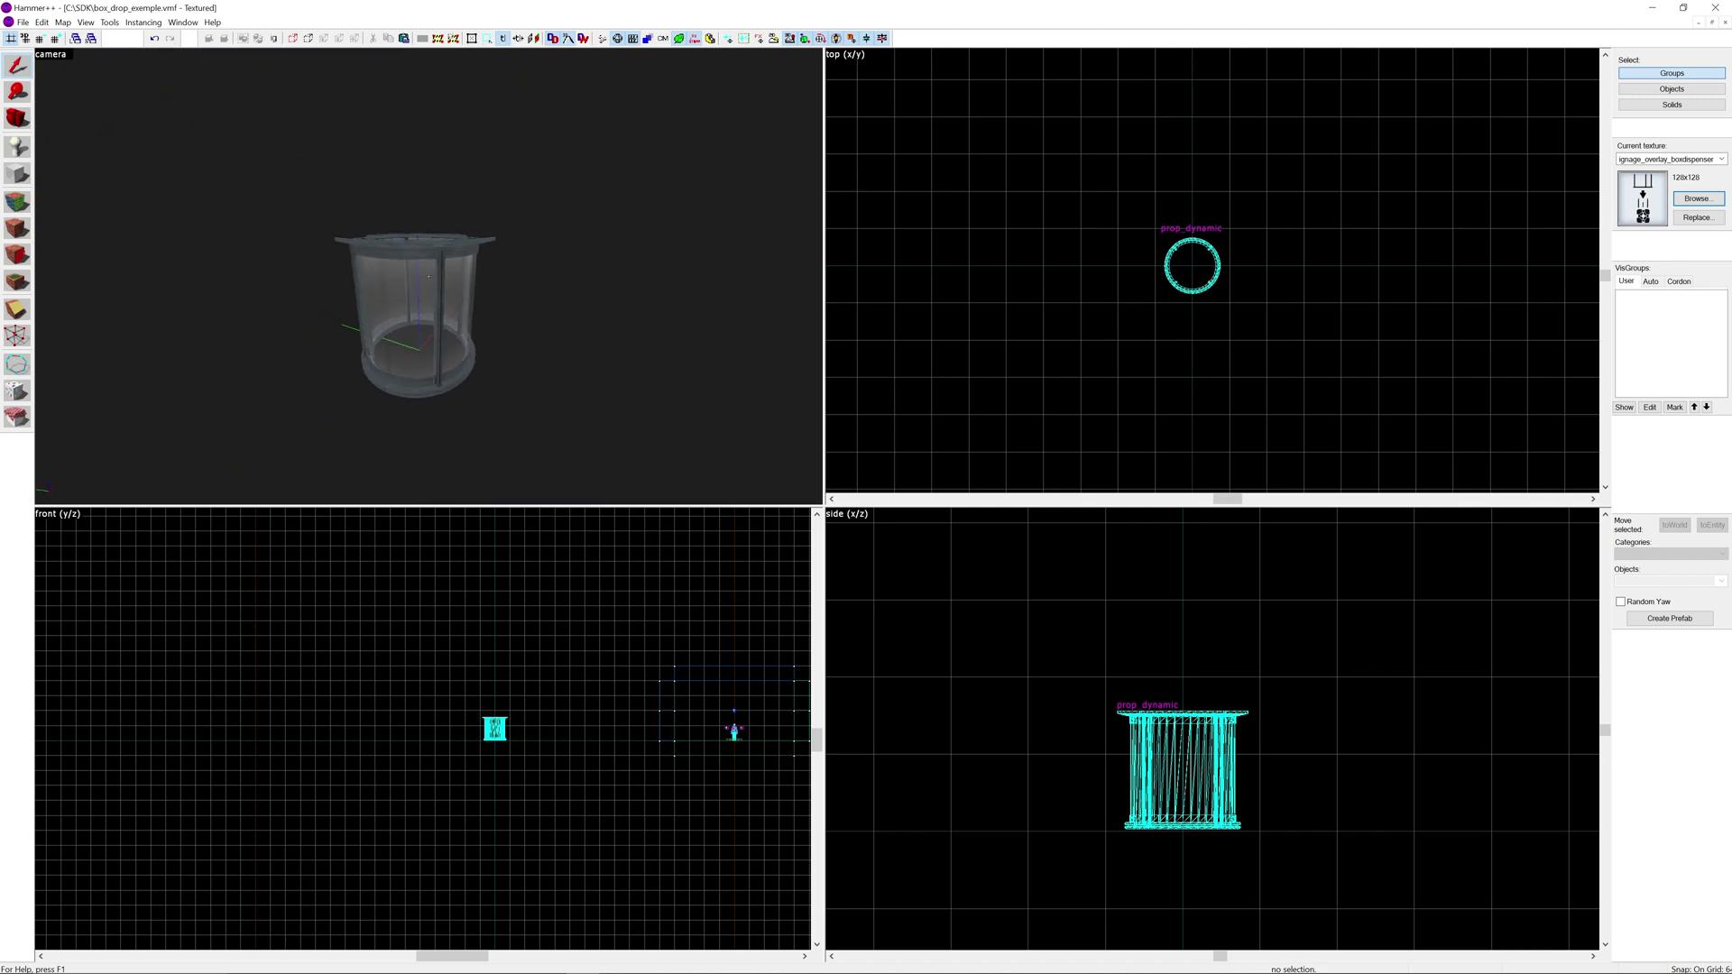
key(z)
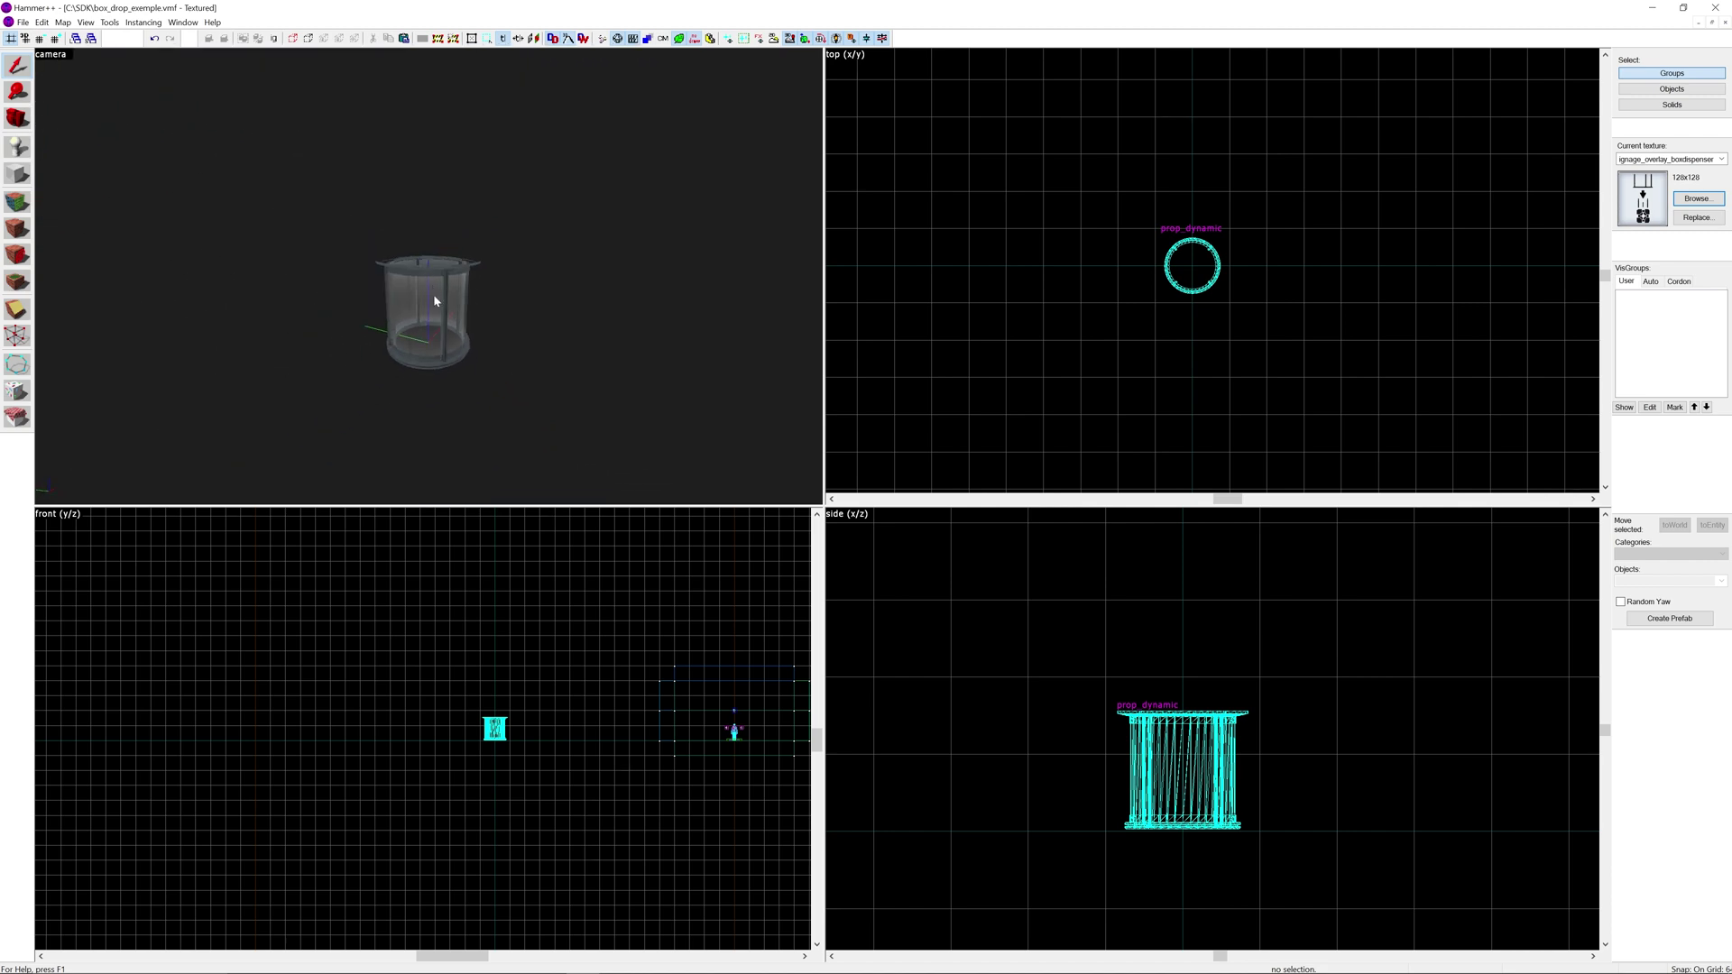
Duplicate the dropper prop in place and set the copy's world model to box_dropper_cover.mdl.
click(433, 300)
mouse_move(1194, 271)
mouse_down()
mouse_move(1270, 267)
mouse_move(1185, 276)
mouse_up()
double_click(1185, 276)
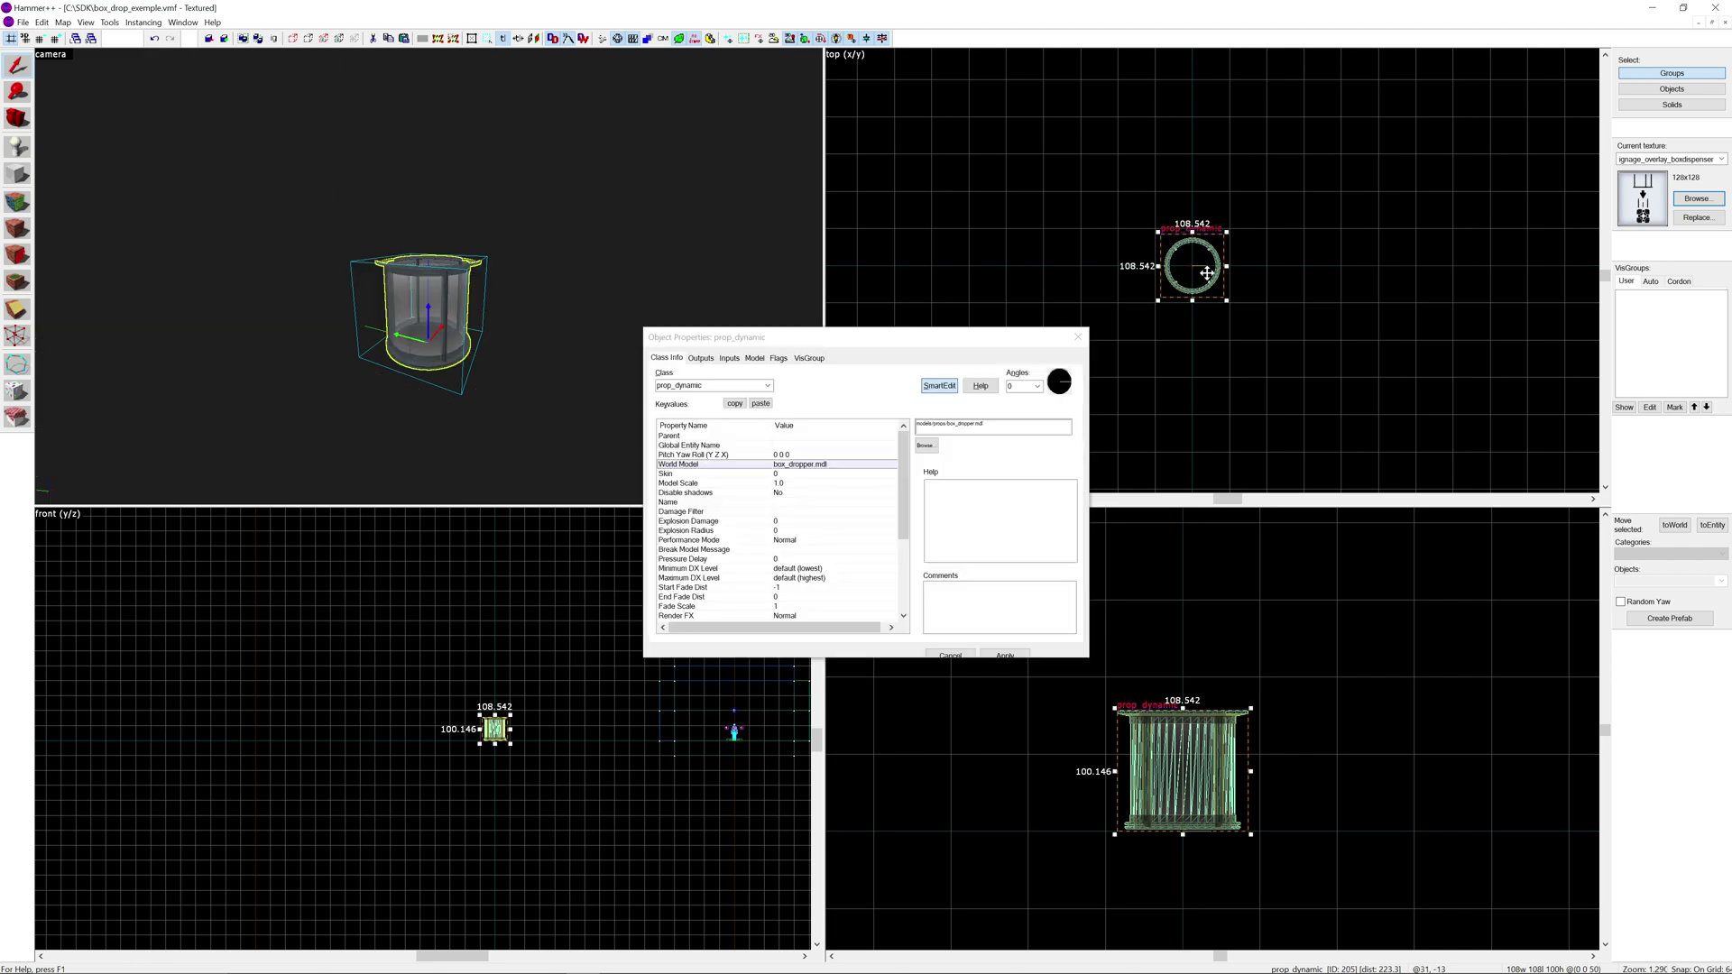
click(939, 446)
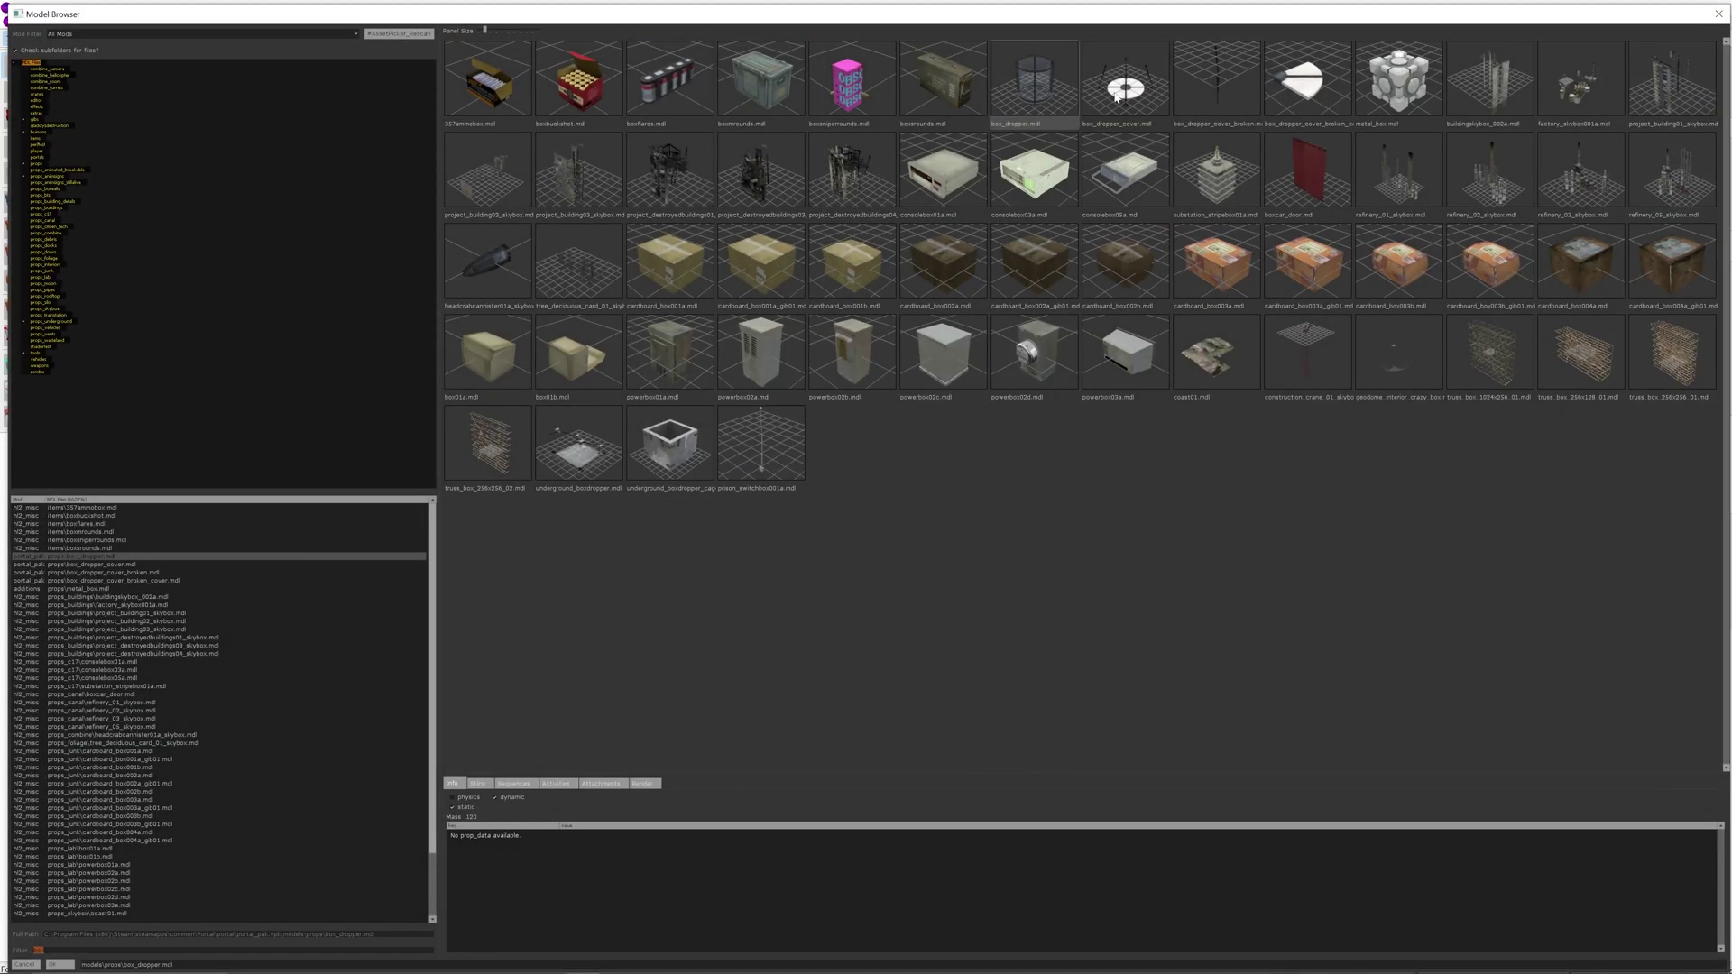
double_click(1115, 97)
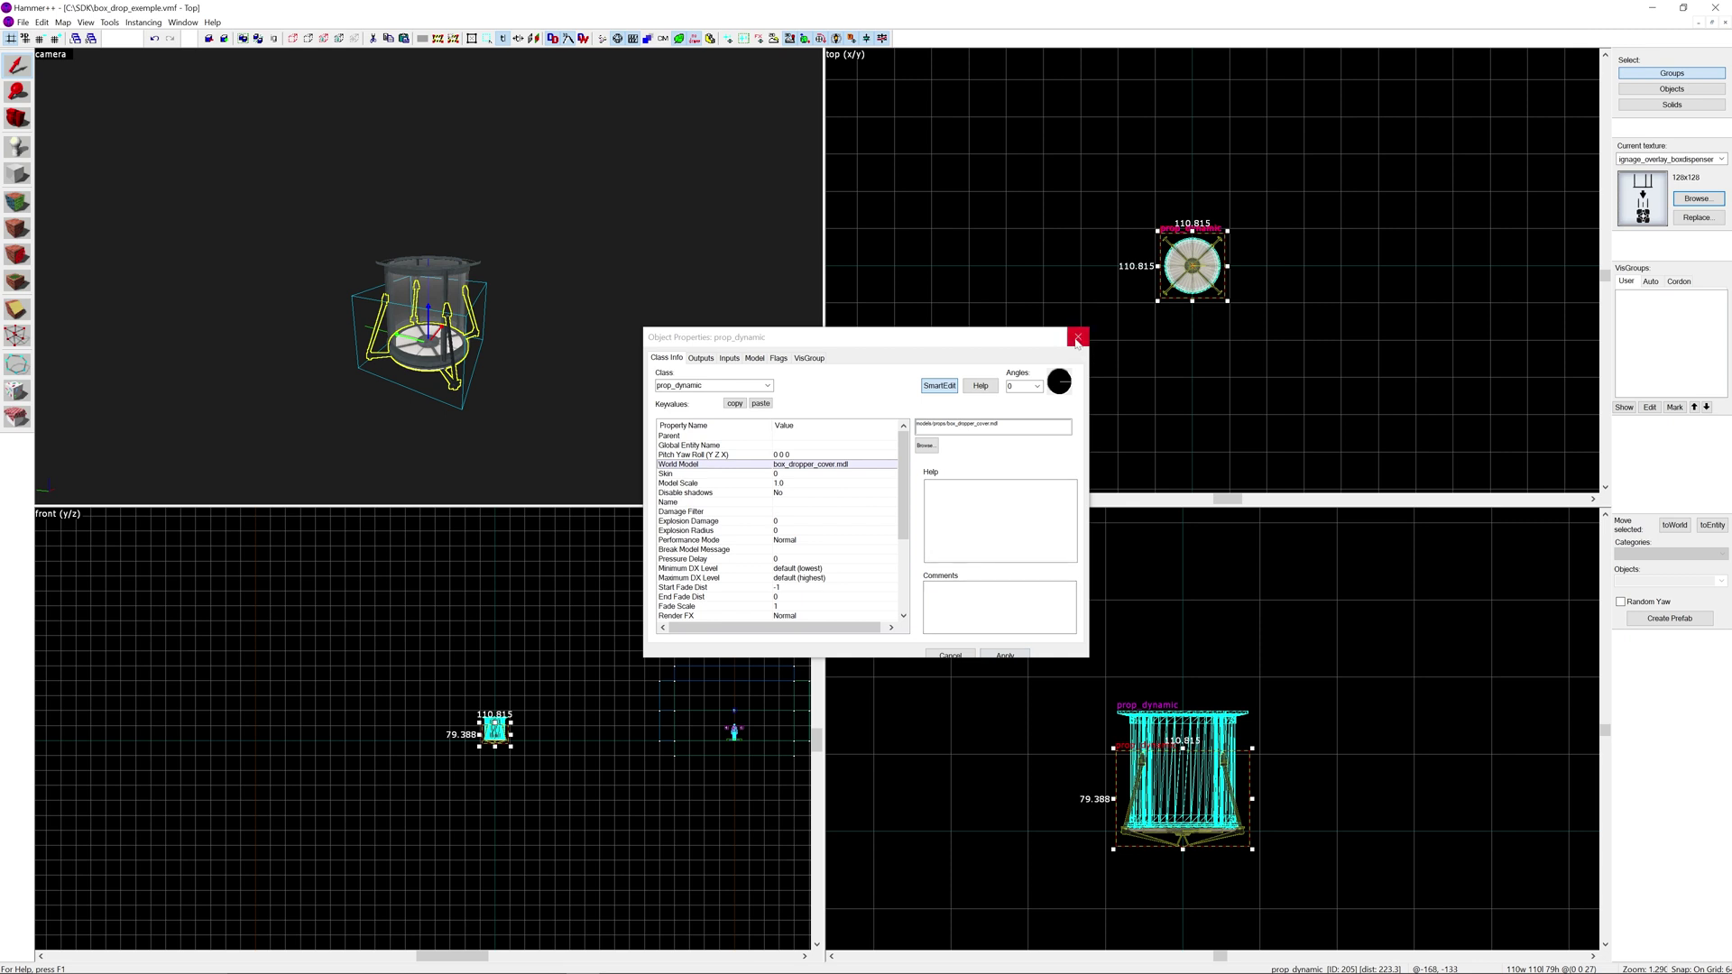
click(1077, 338)
click(550, 379)
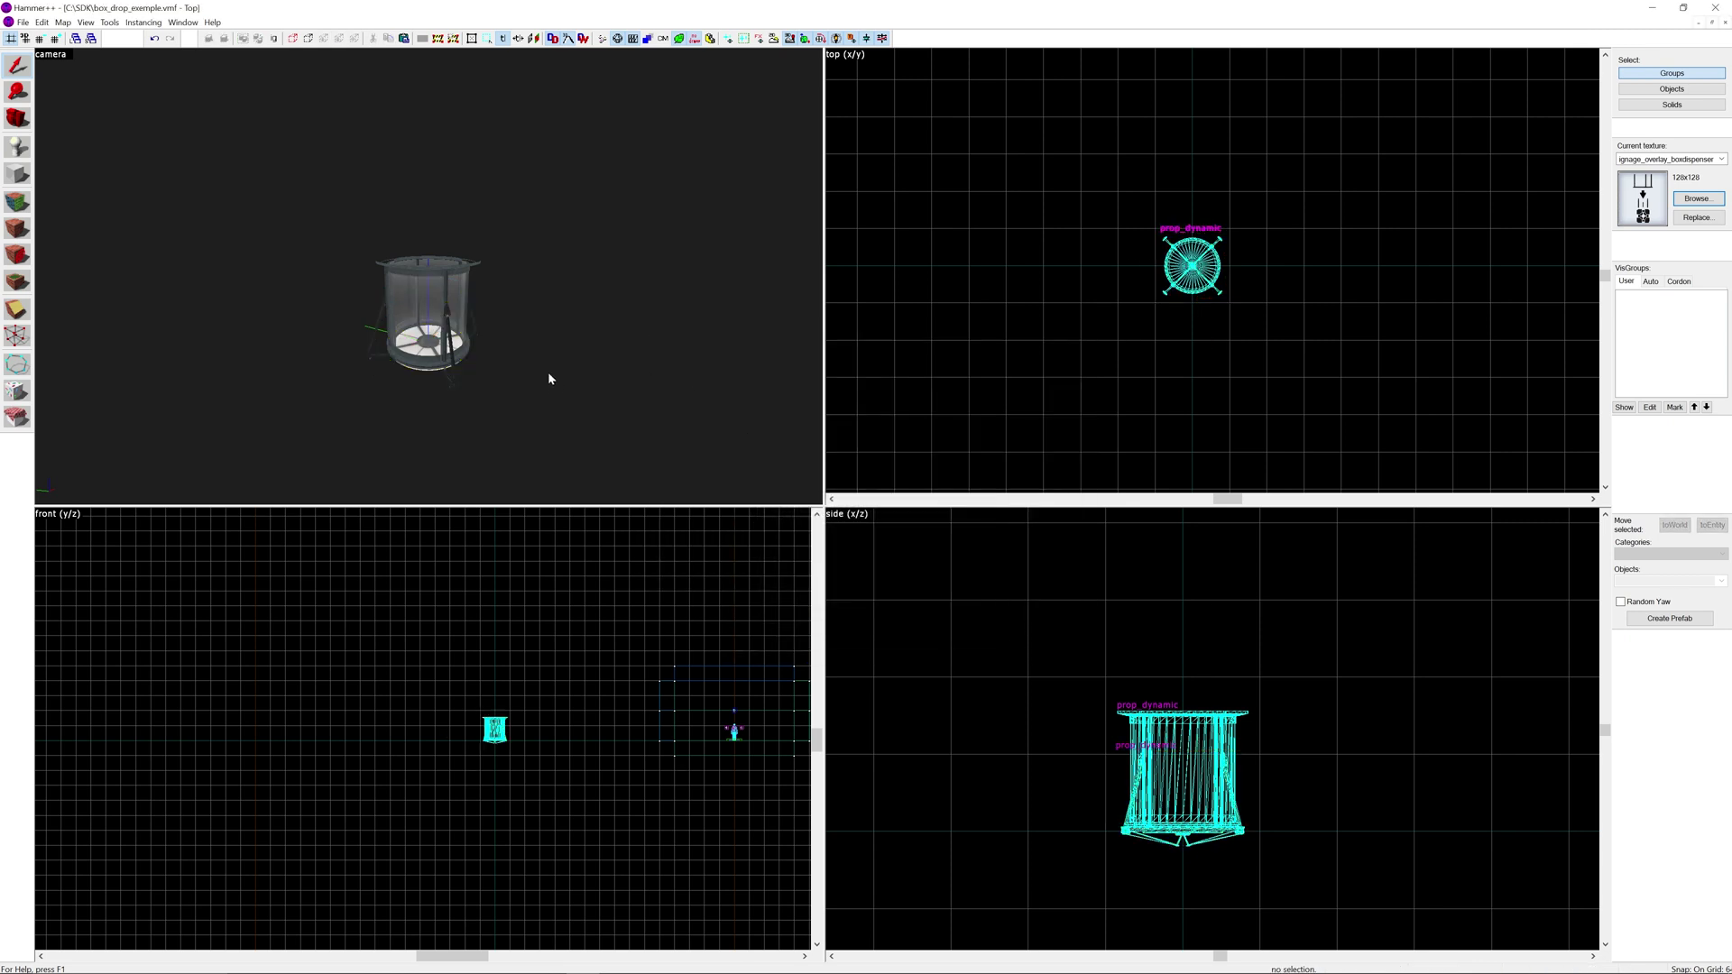
key(z)
key(w)
key(s)
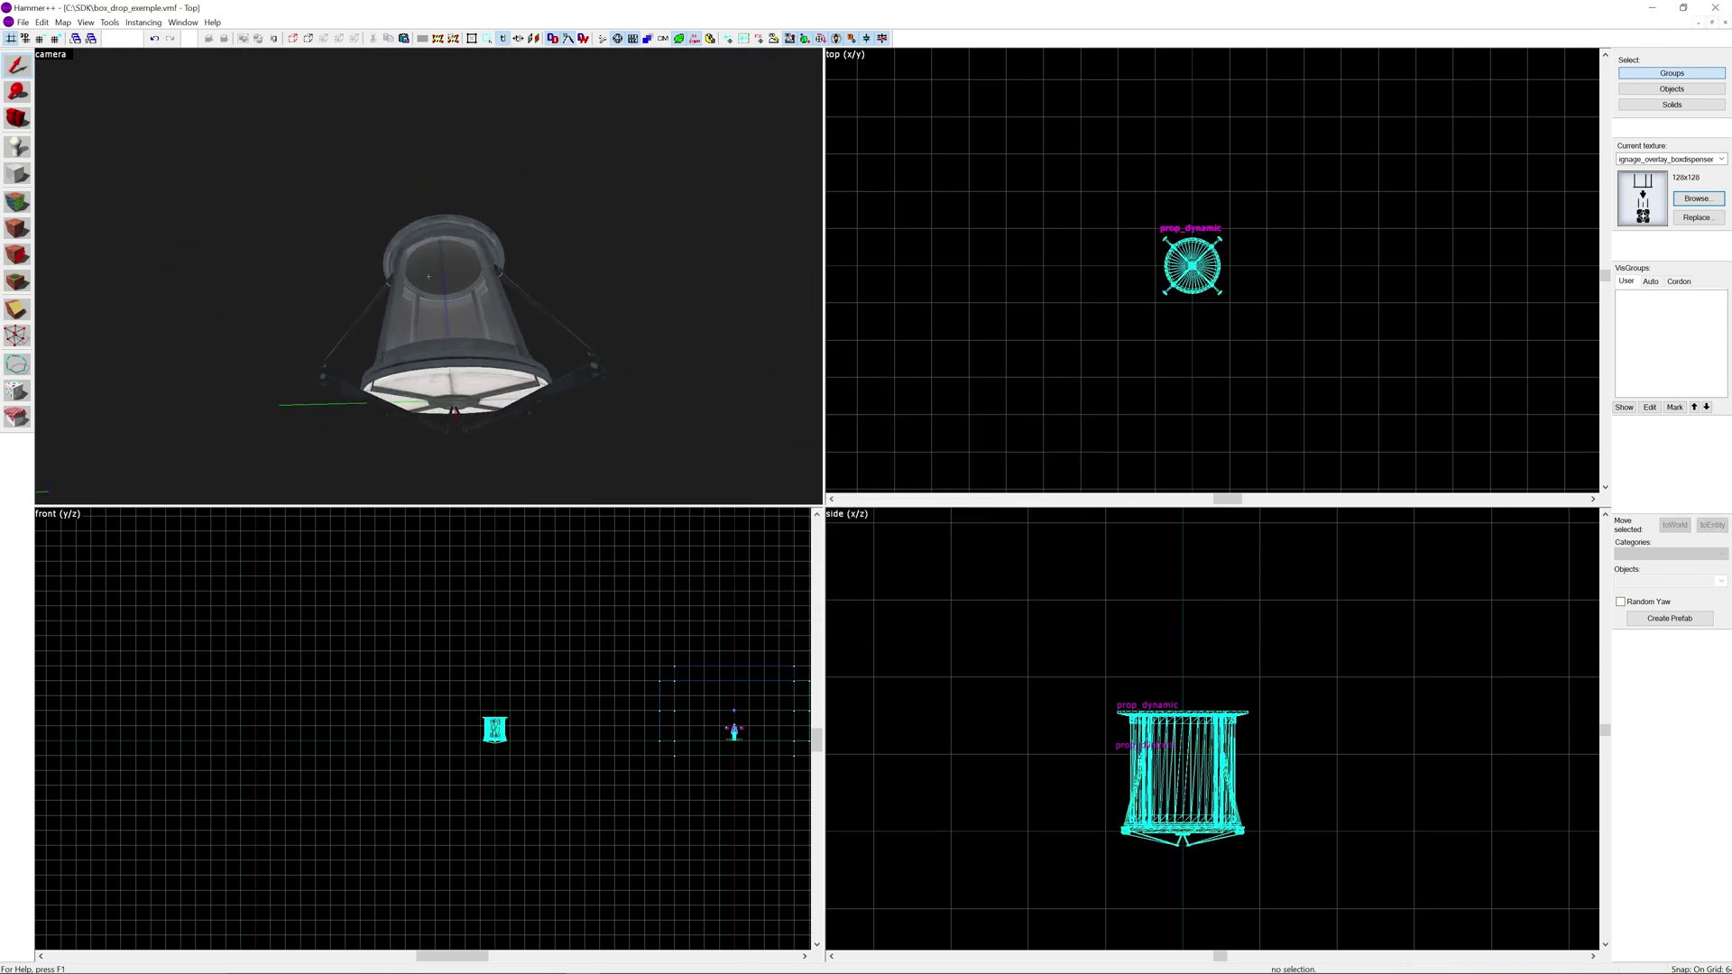
Name the cover prop box_dropper_cover, apply the change, close its properties and deselect it.
key(w)
key(s)
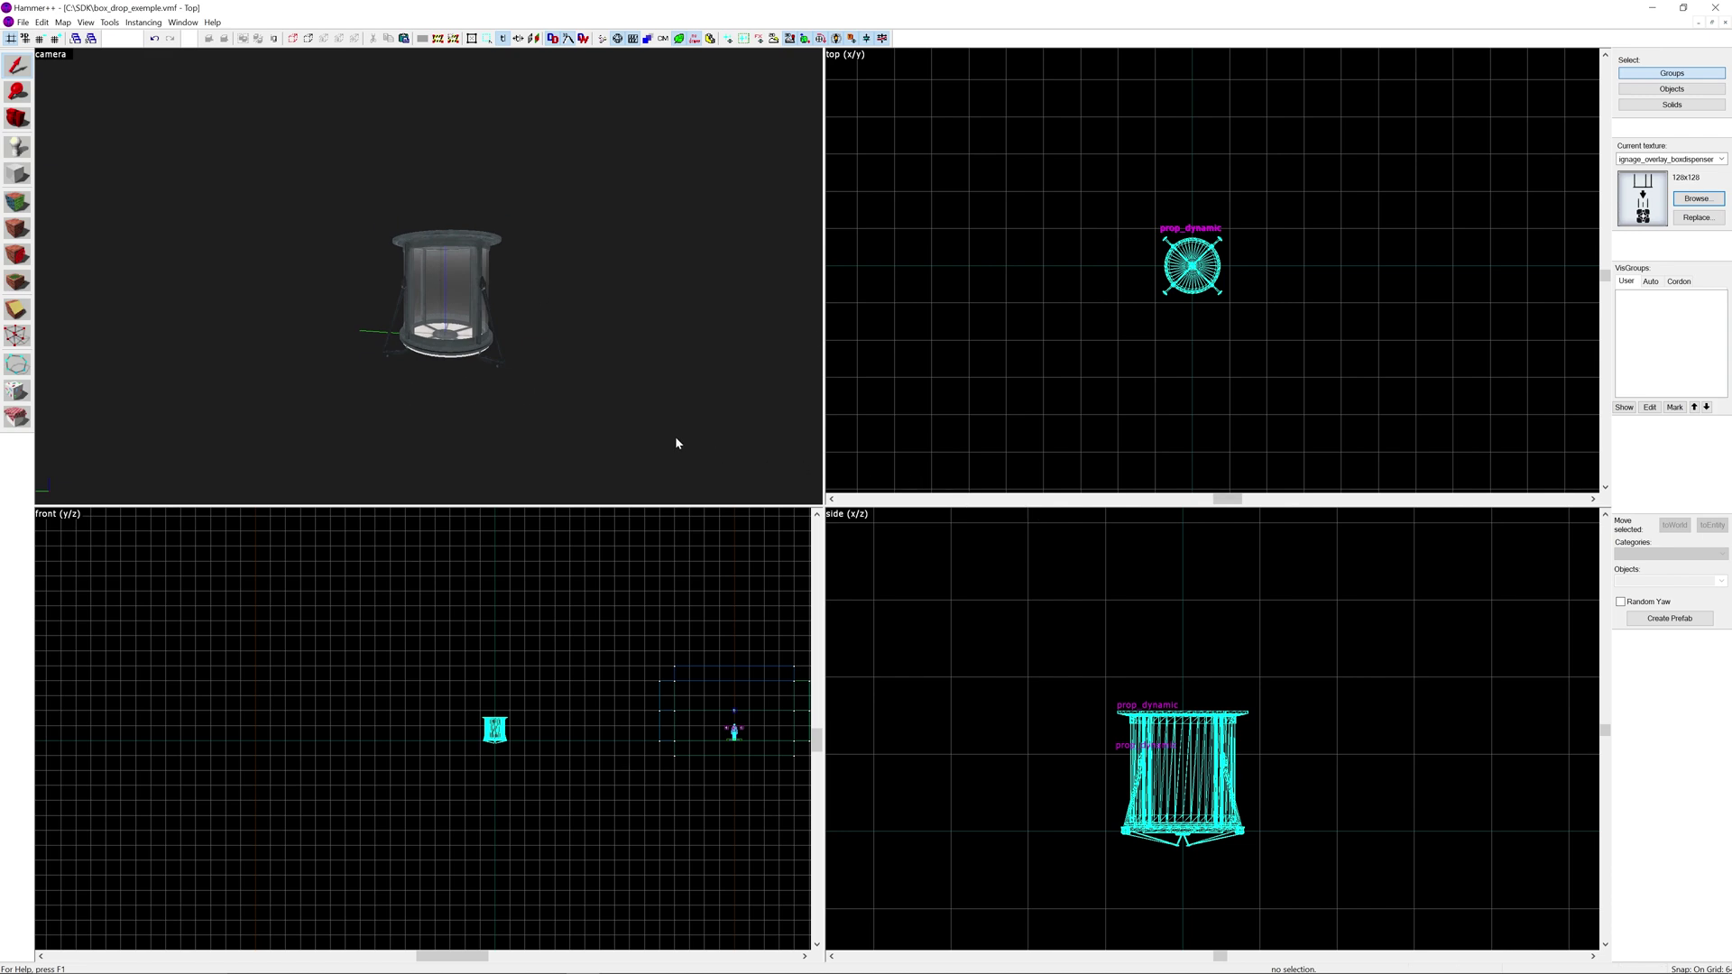
click(496, 370)
key(alt+Return)
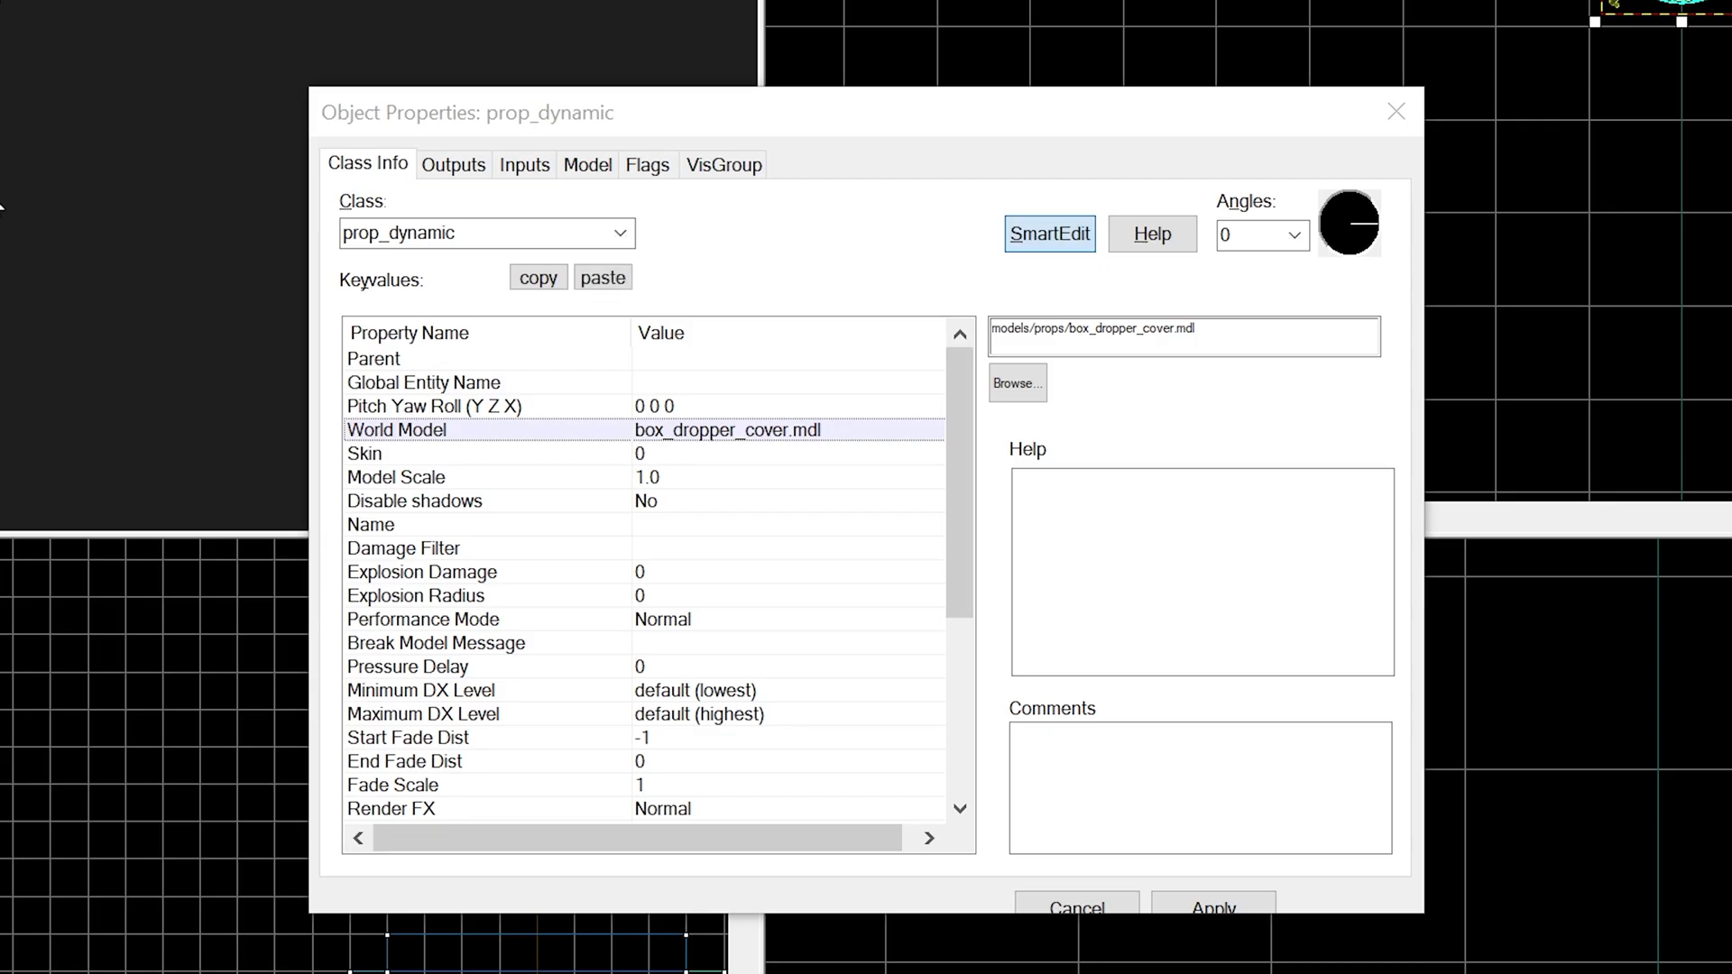
click(729, 530)
click(1051, 335)
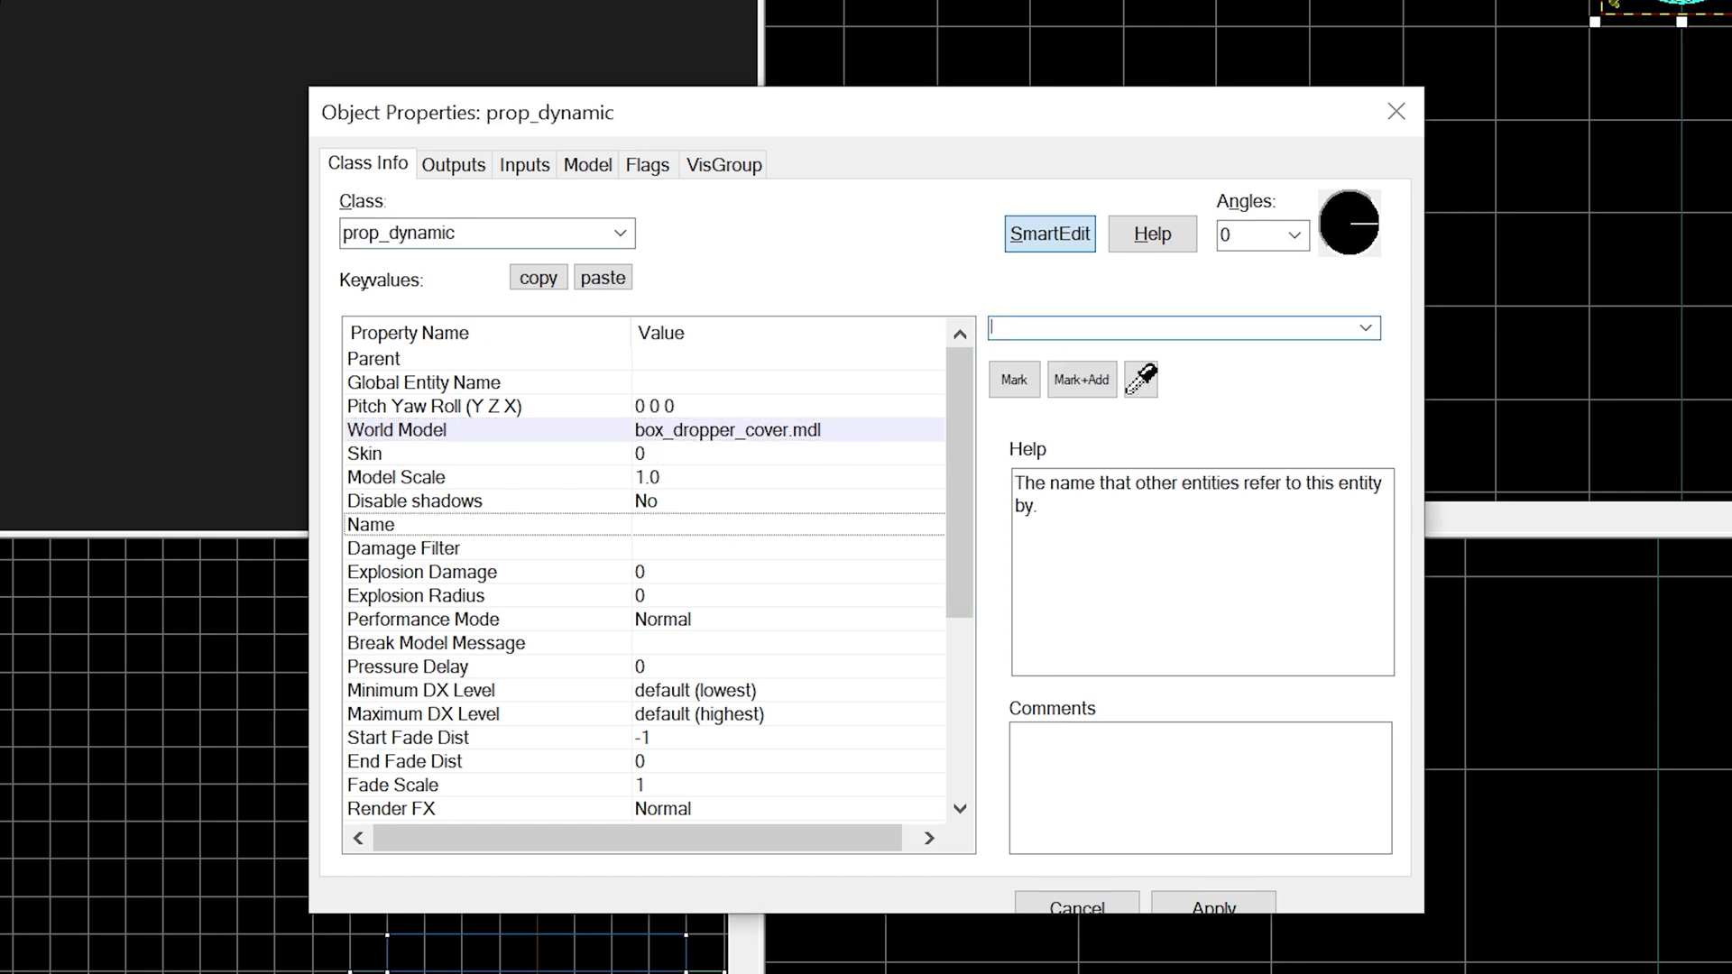
text(box_dropper_cover)
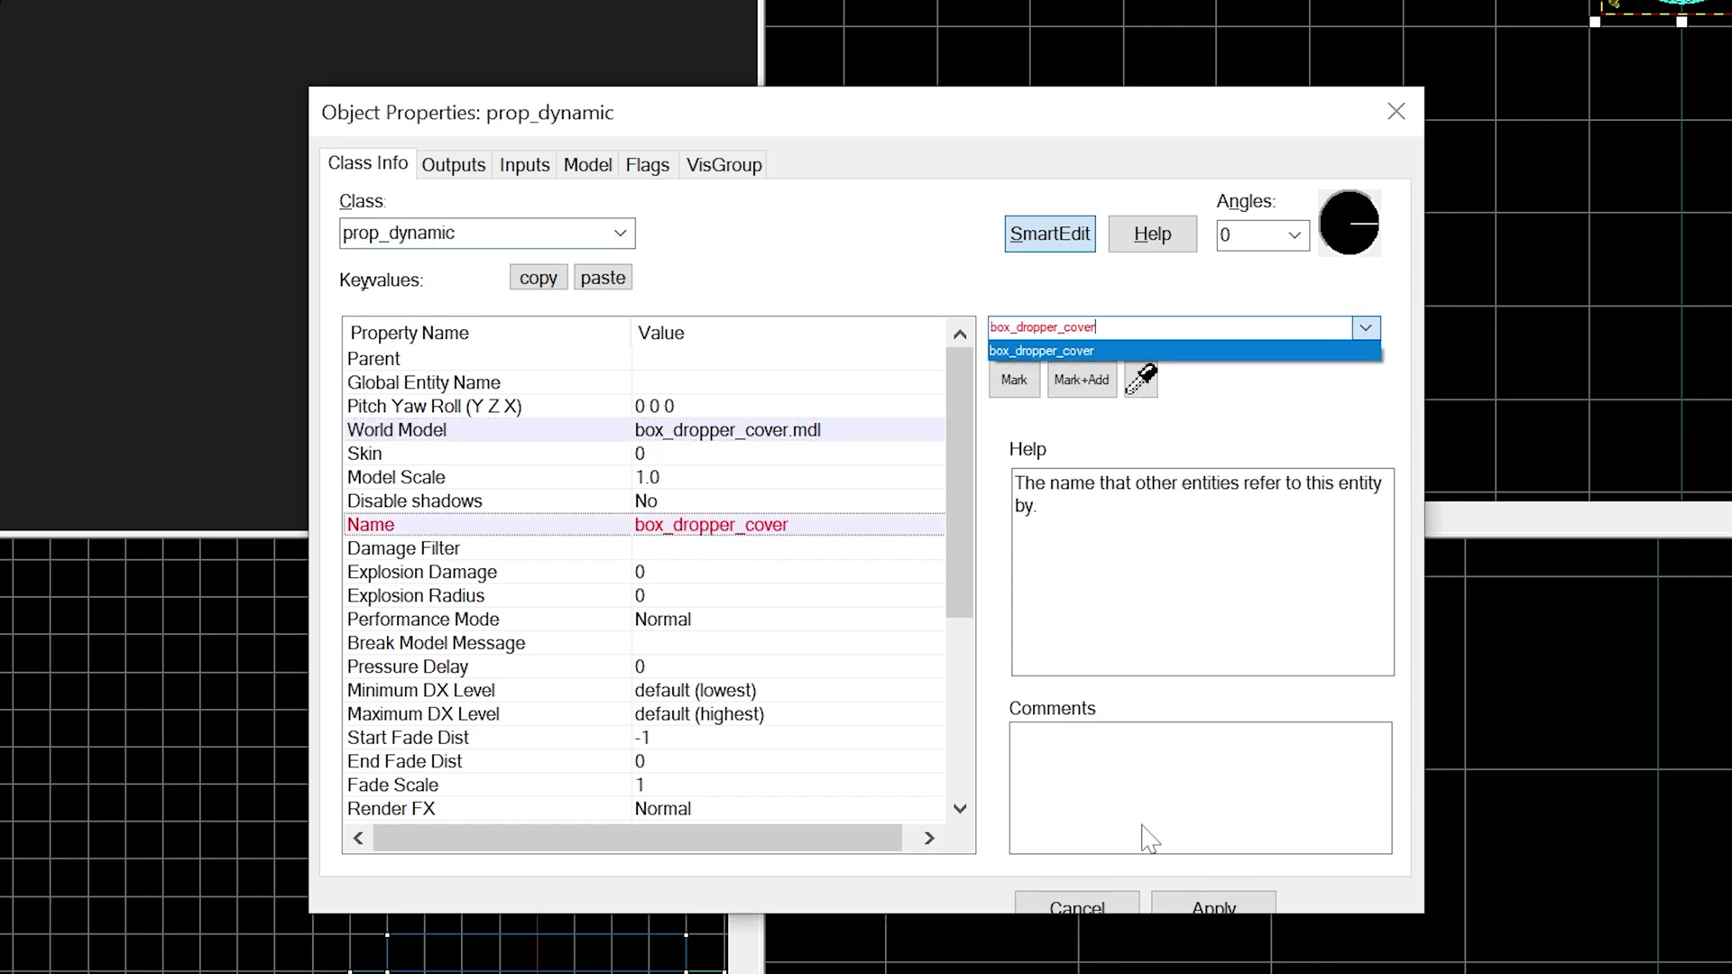
click(1219, 909)
click(1222, 911)
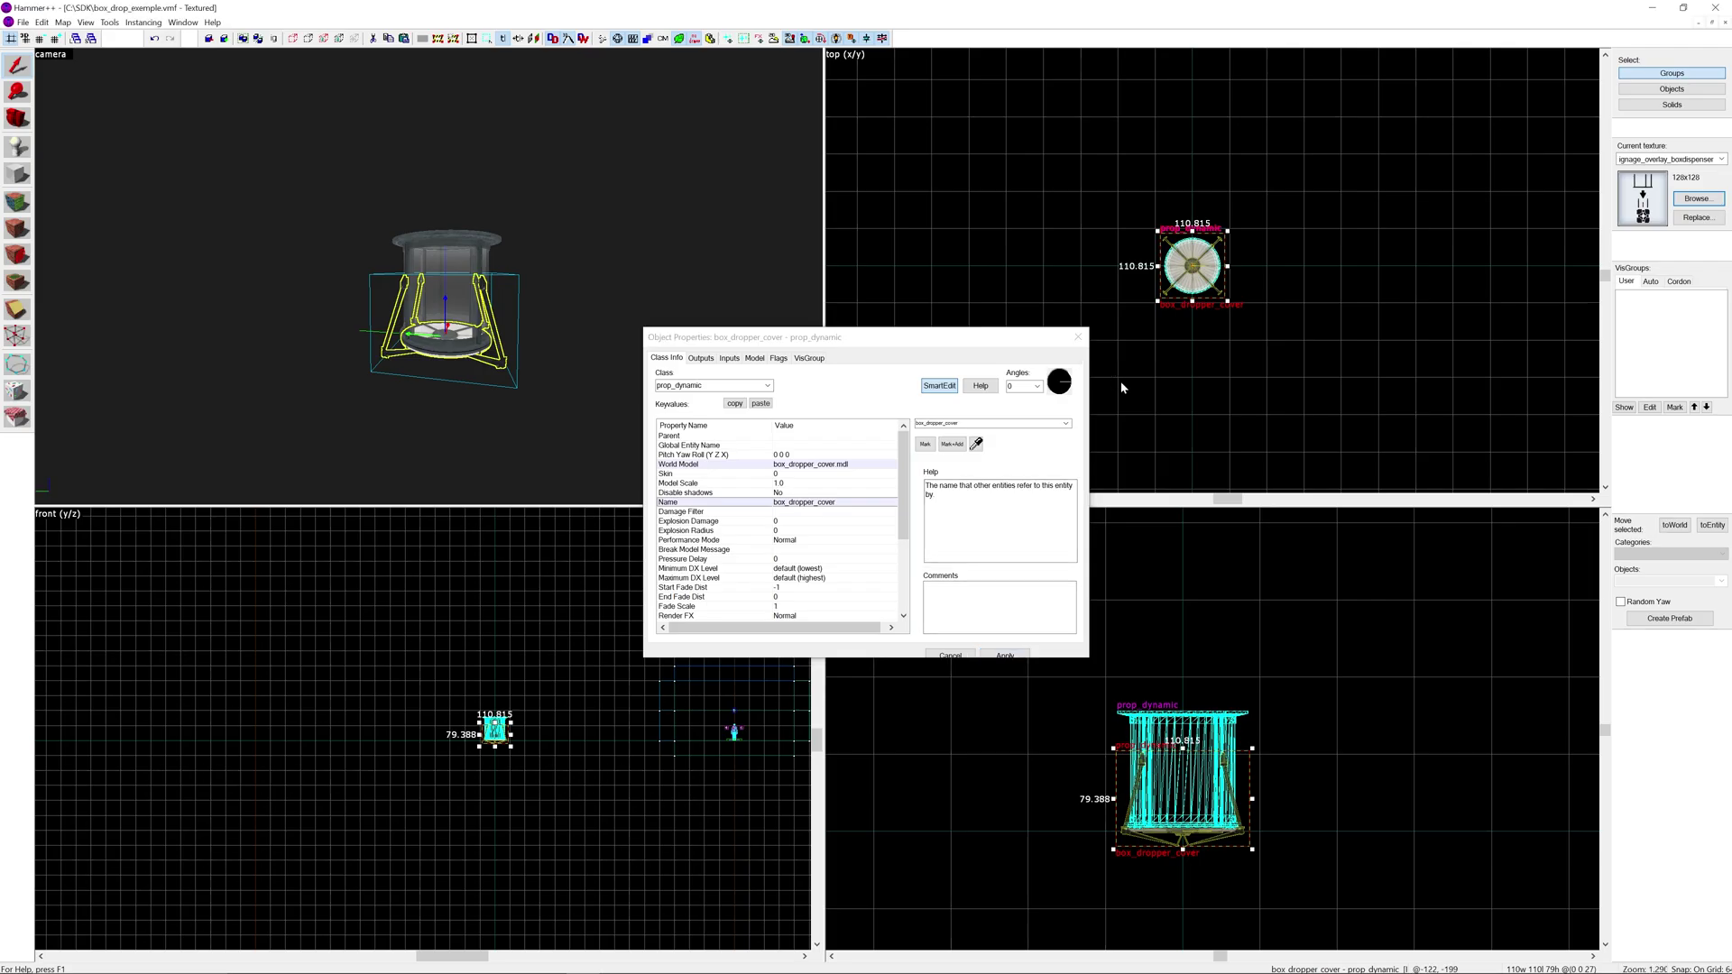
click(1078, 338)
key(Escape)
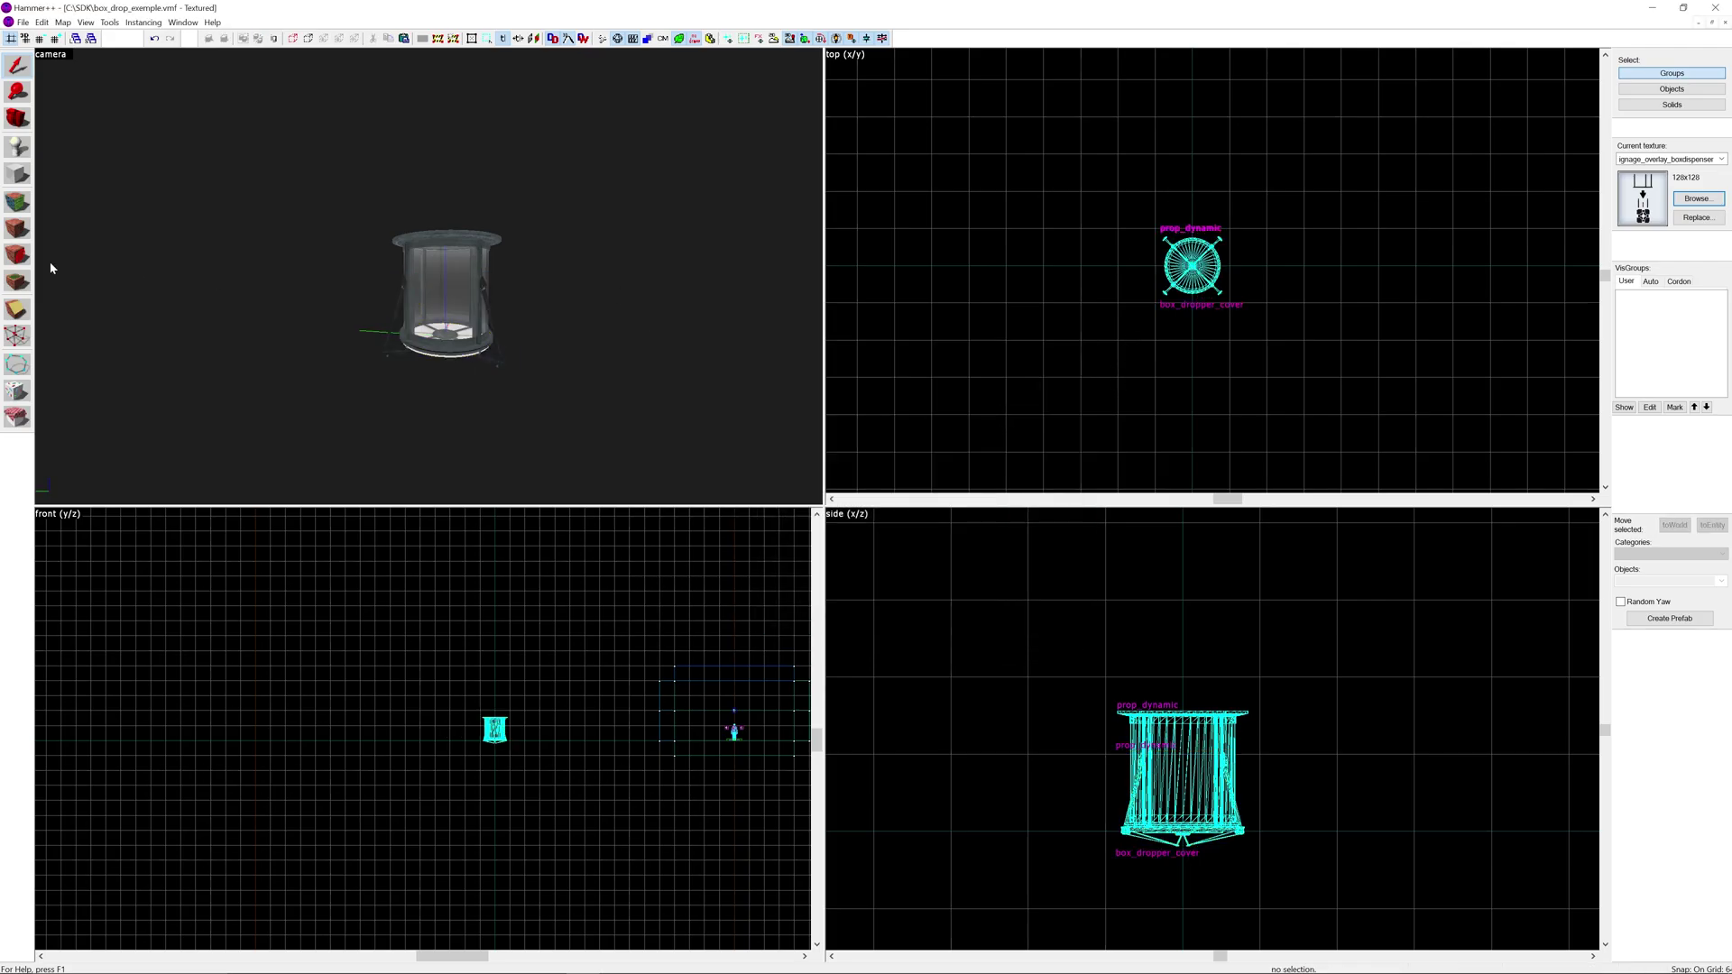
Clear the portal keyword from the texture search and make tools/toolsnodraw the current brush texture.
click(18, 174)
click(1695, 199)
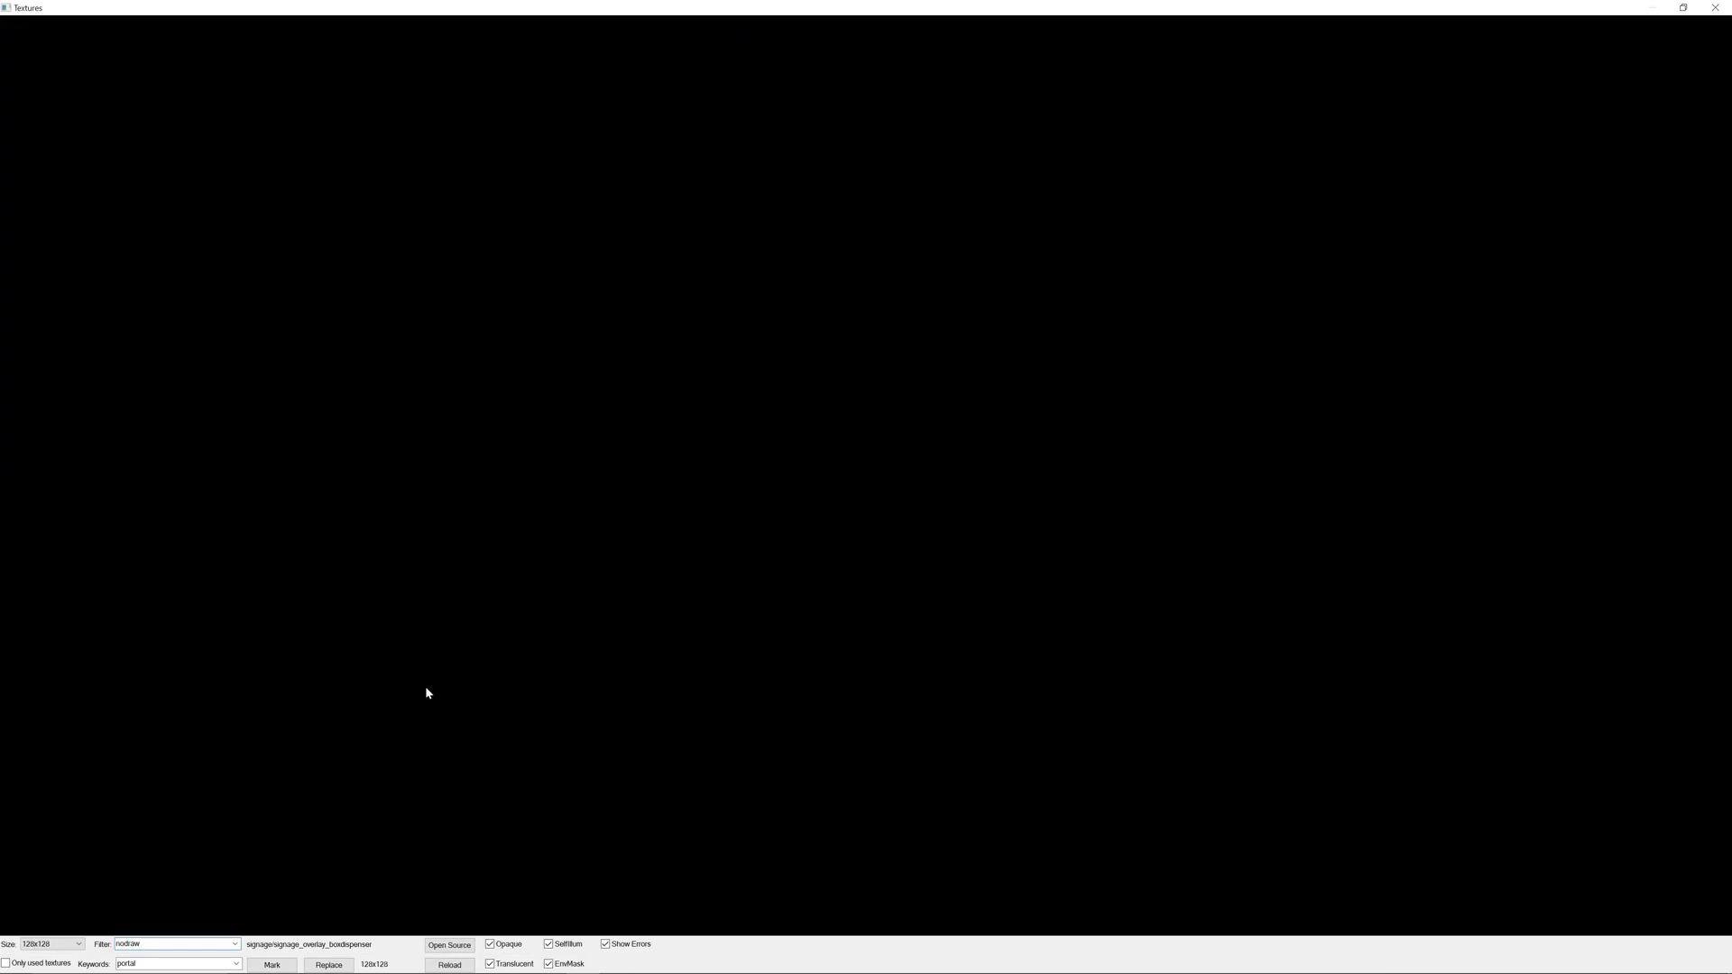
double_click(126, 962)
key(BackSpace)
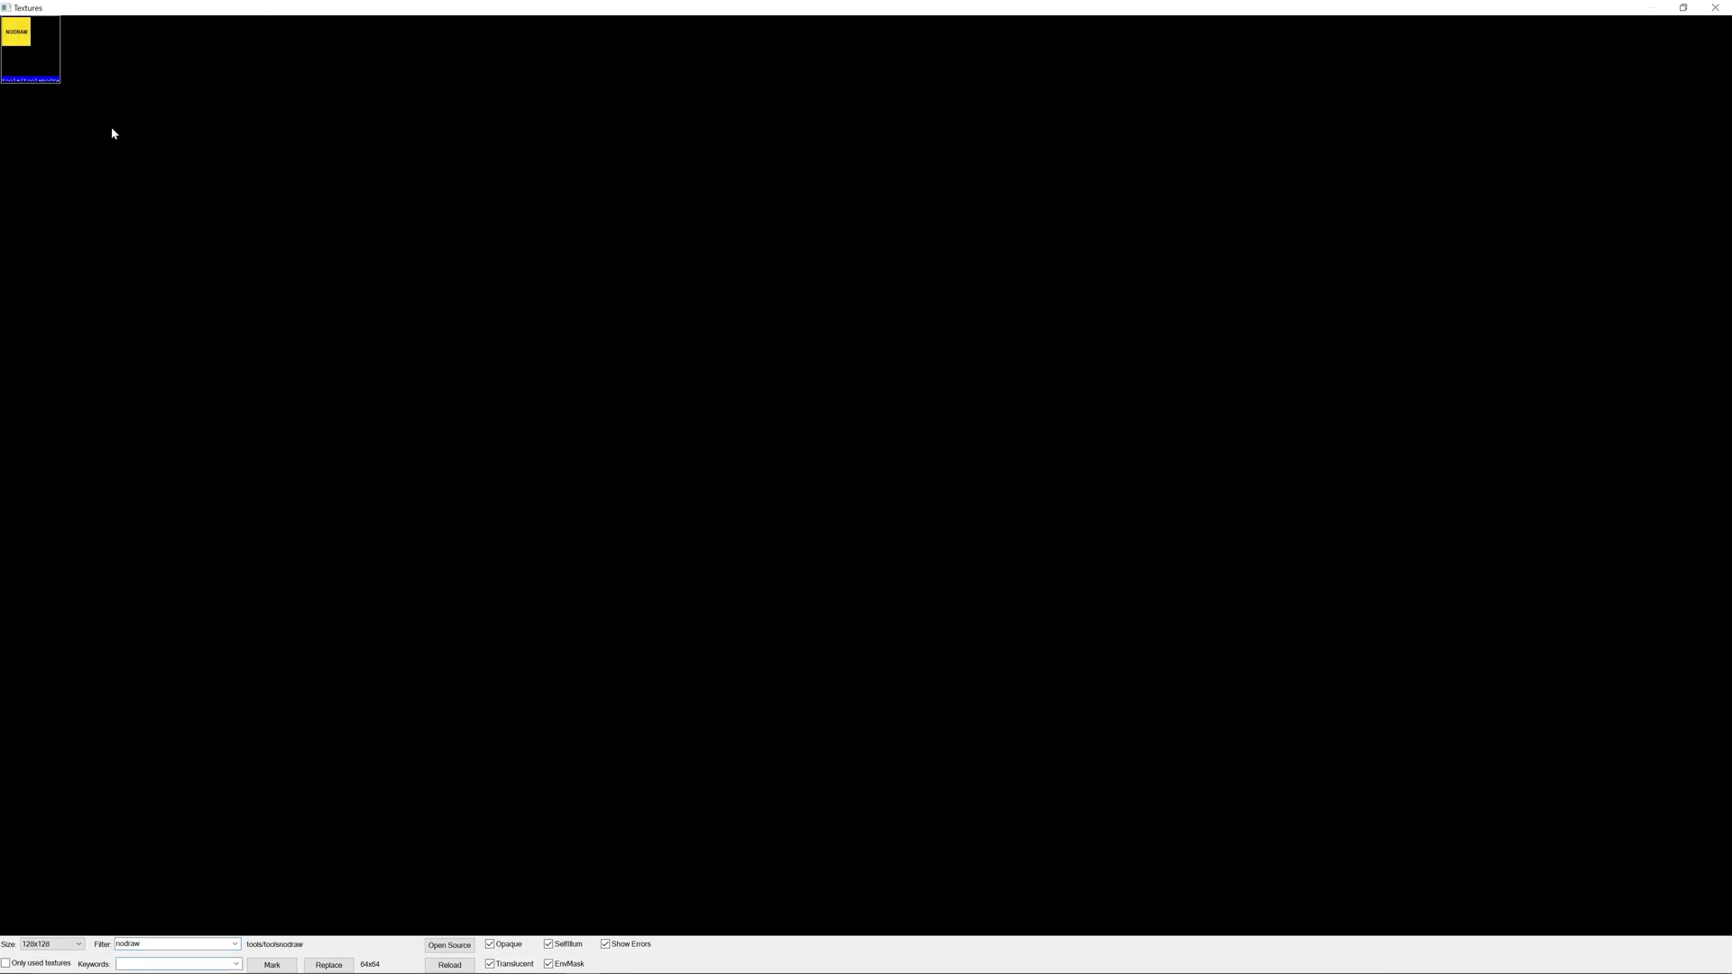
double_click(39, 58)
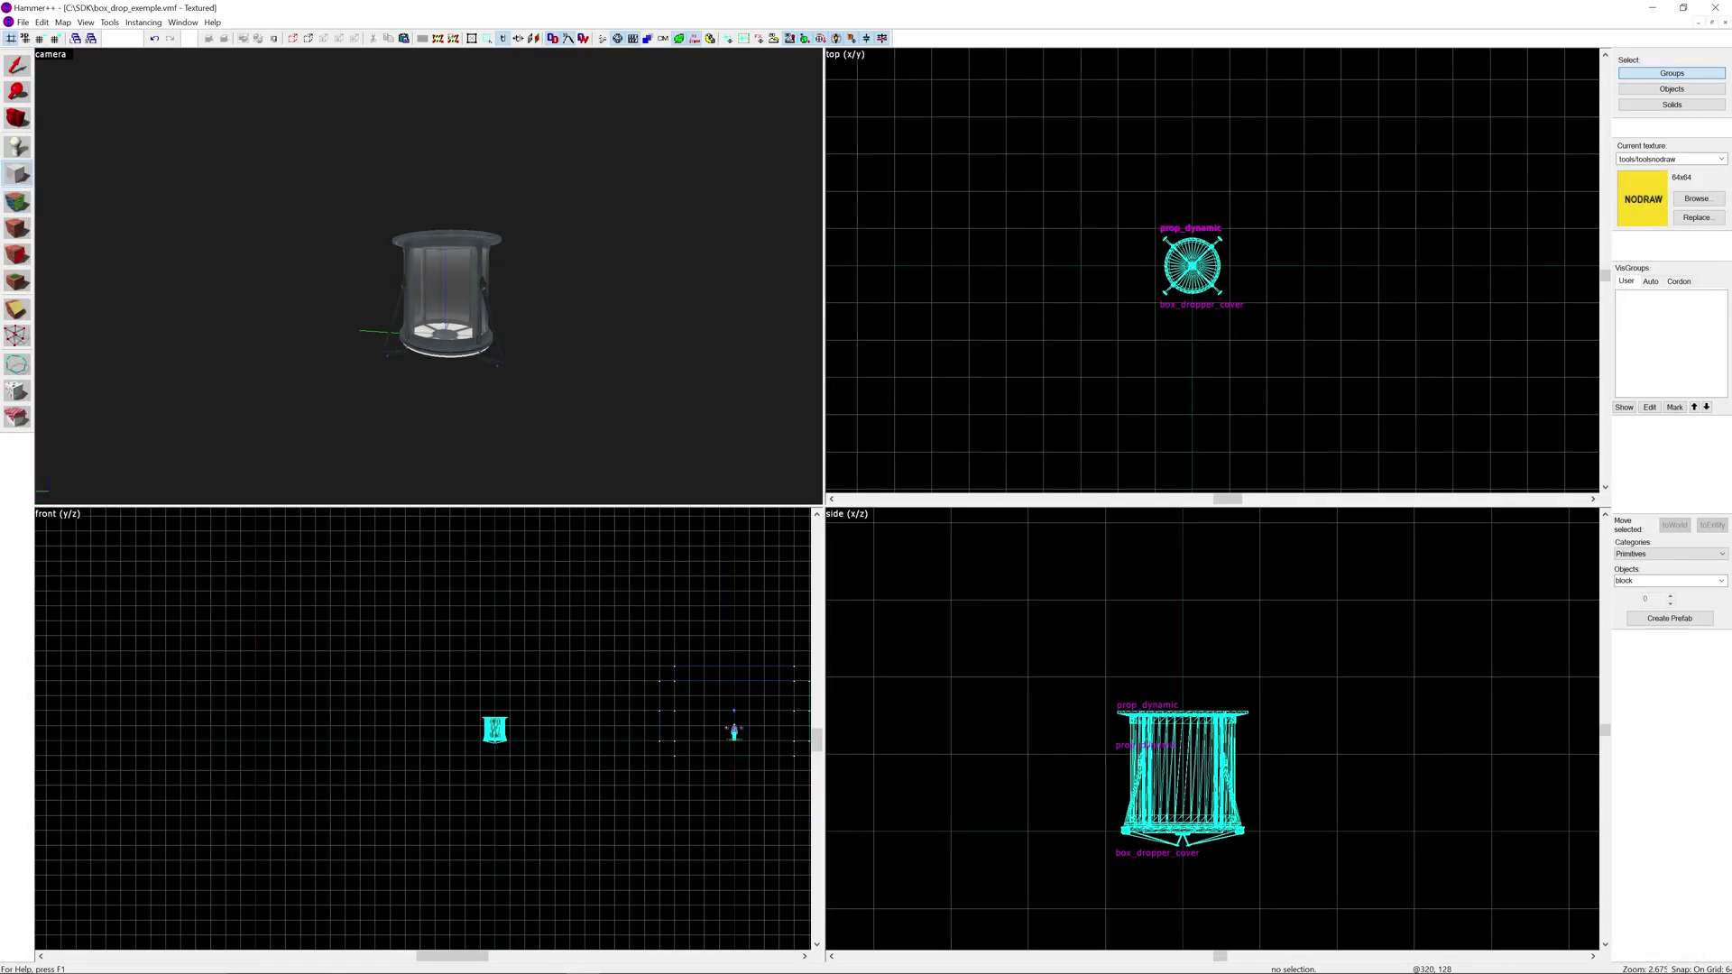
Outline an arch primitive 128 x 128 units wide and 16 units high around the dropper's base.
click(1668, 581)
click(1669, 592)
drag(1157, 231, 1230, 316)
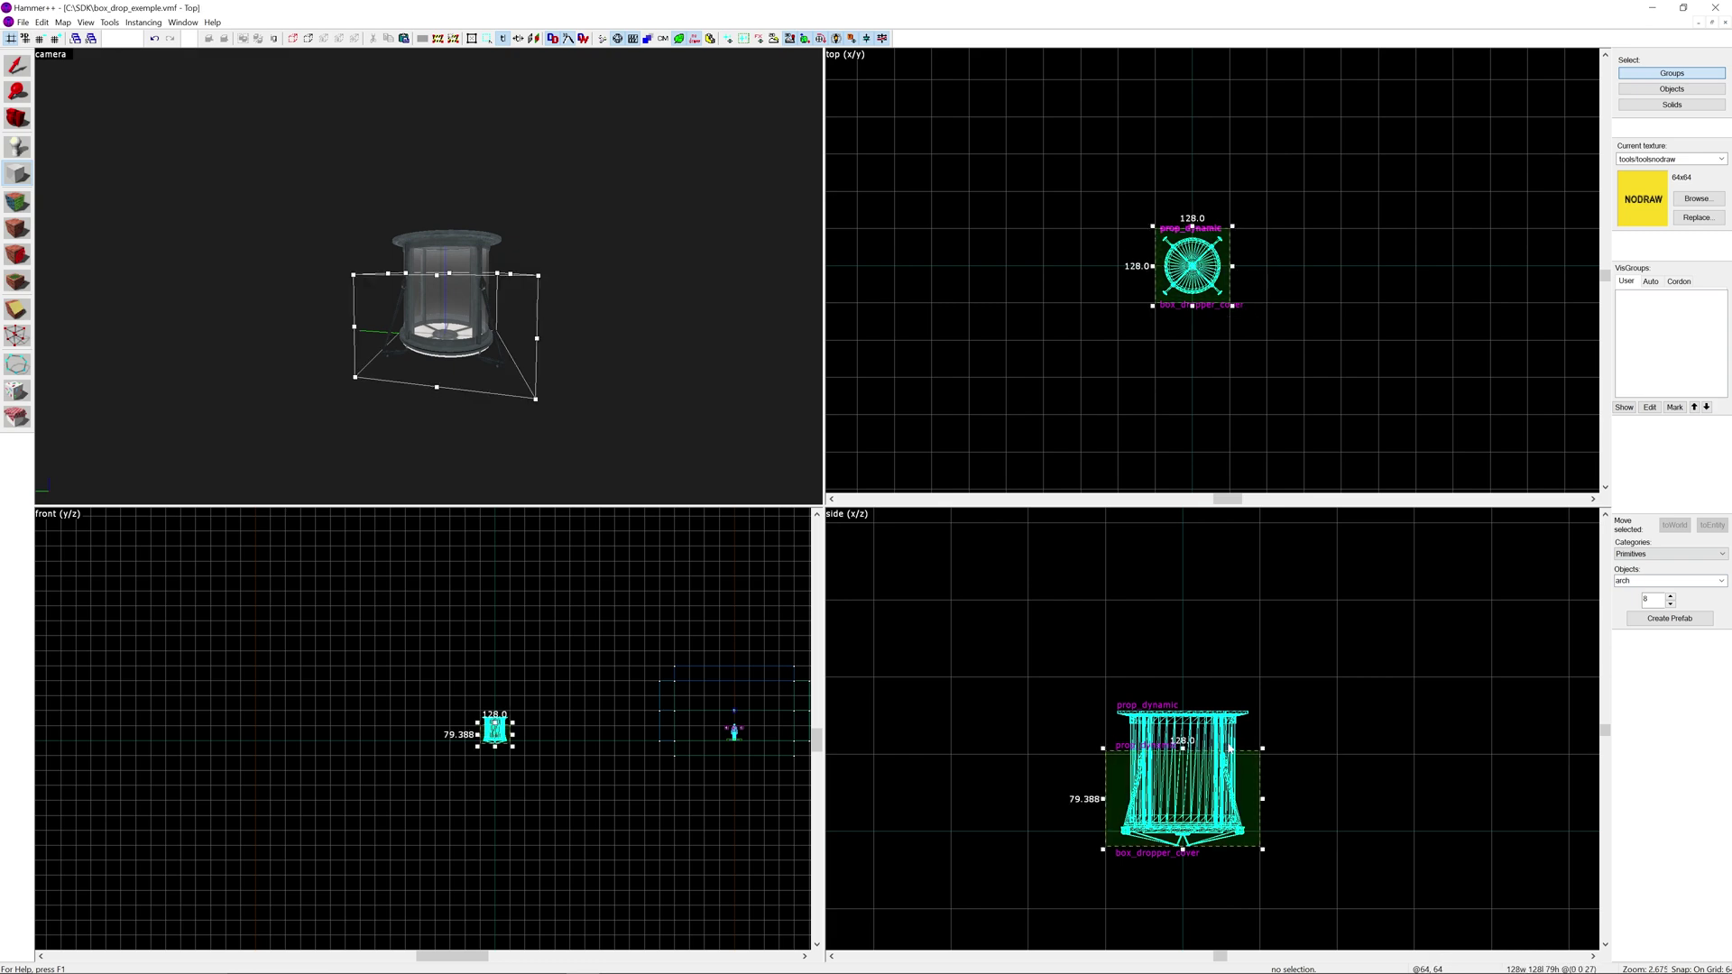
drag(1184, 850, 1184, 840)
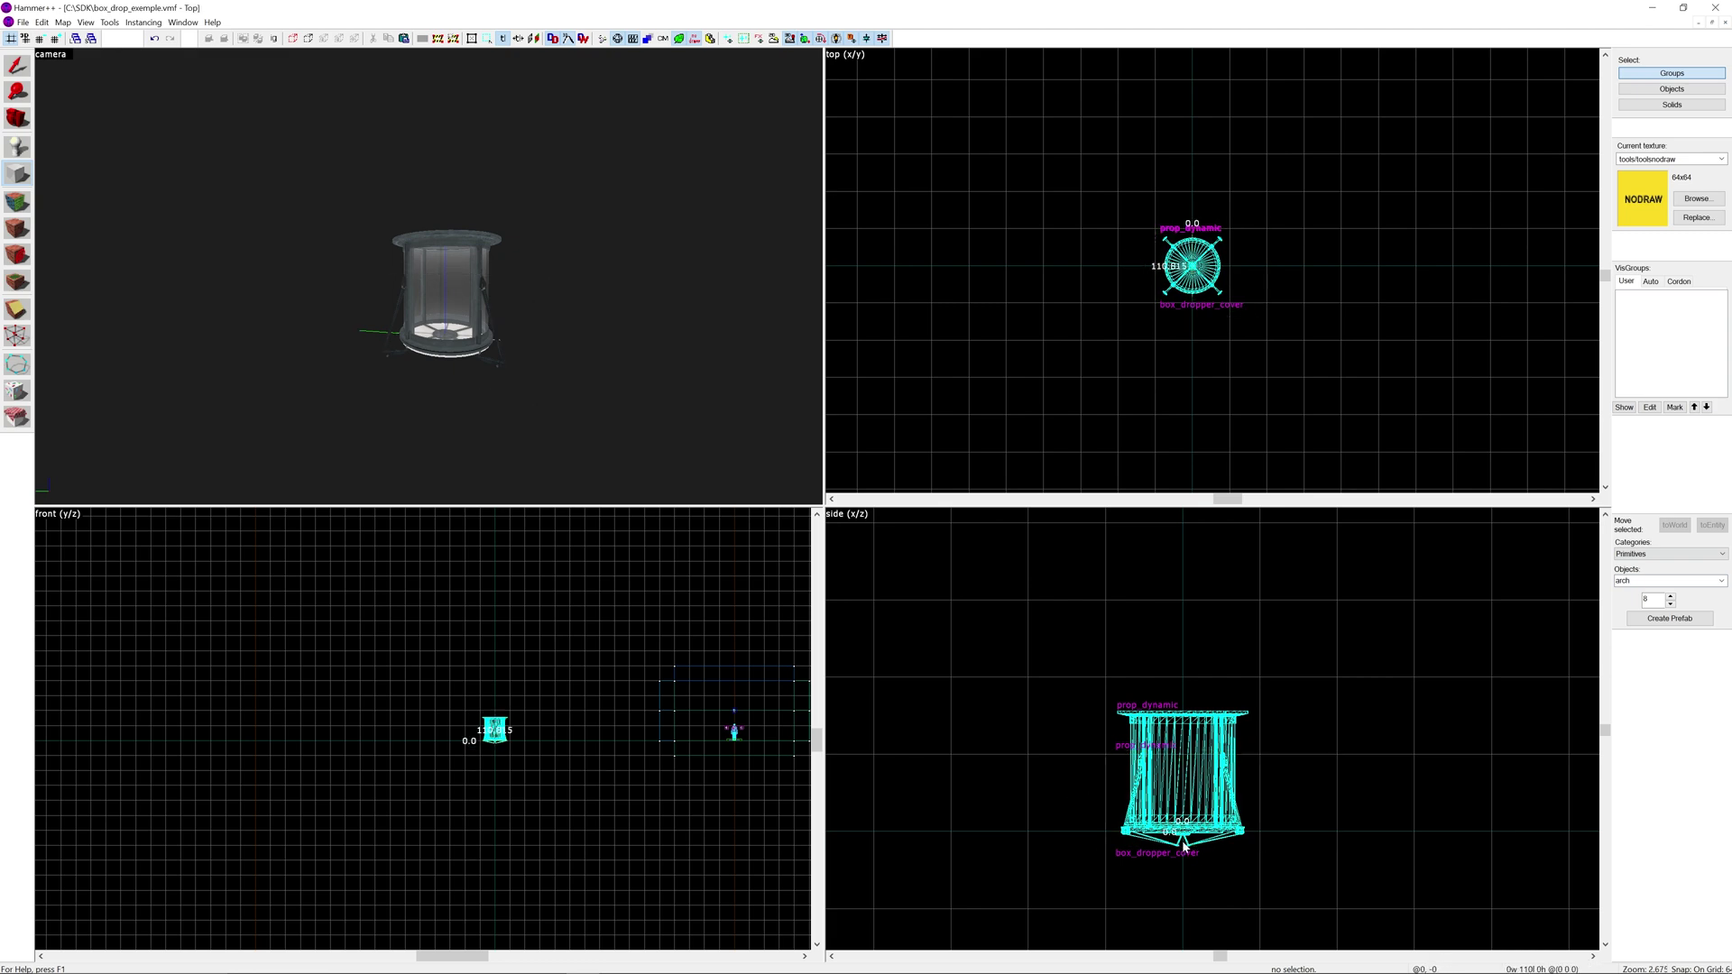
drag(1161, 230, 1224, 305)
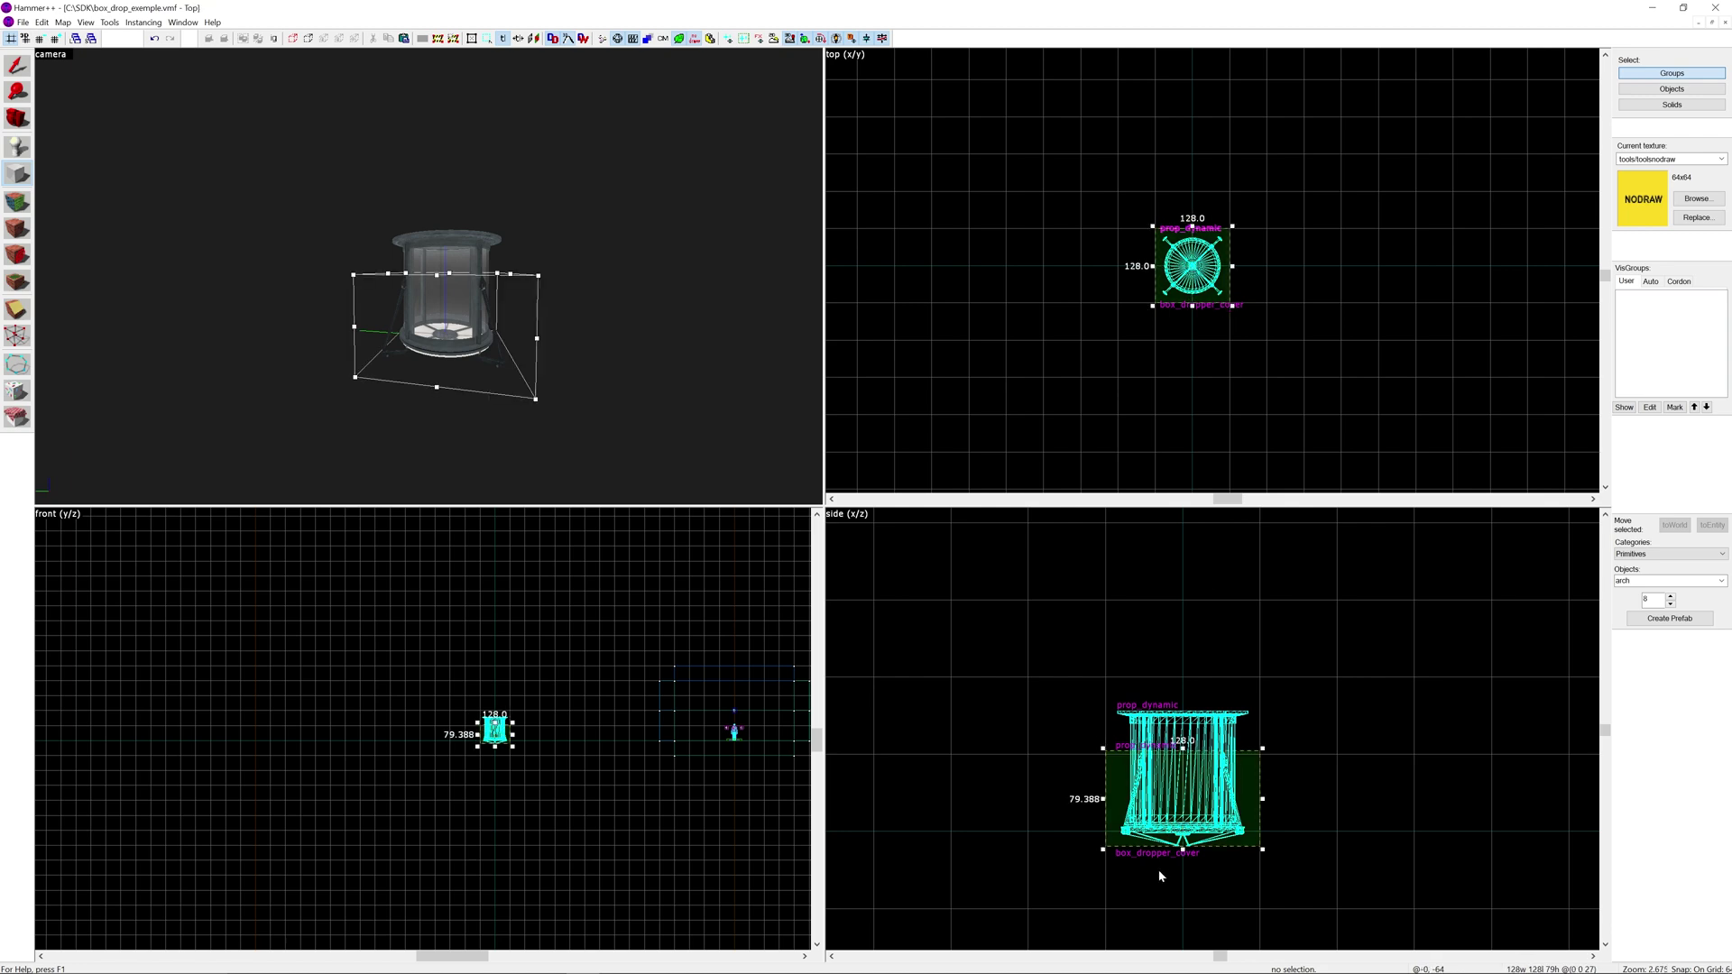
mouse_move(1185, 852)
mouse_down()
mouse_move(1184, 898)
mouse_move(1187, 846)
mouse_up()
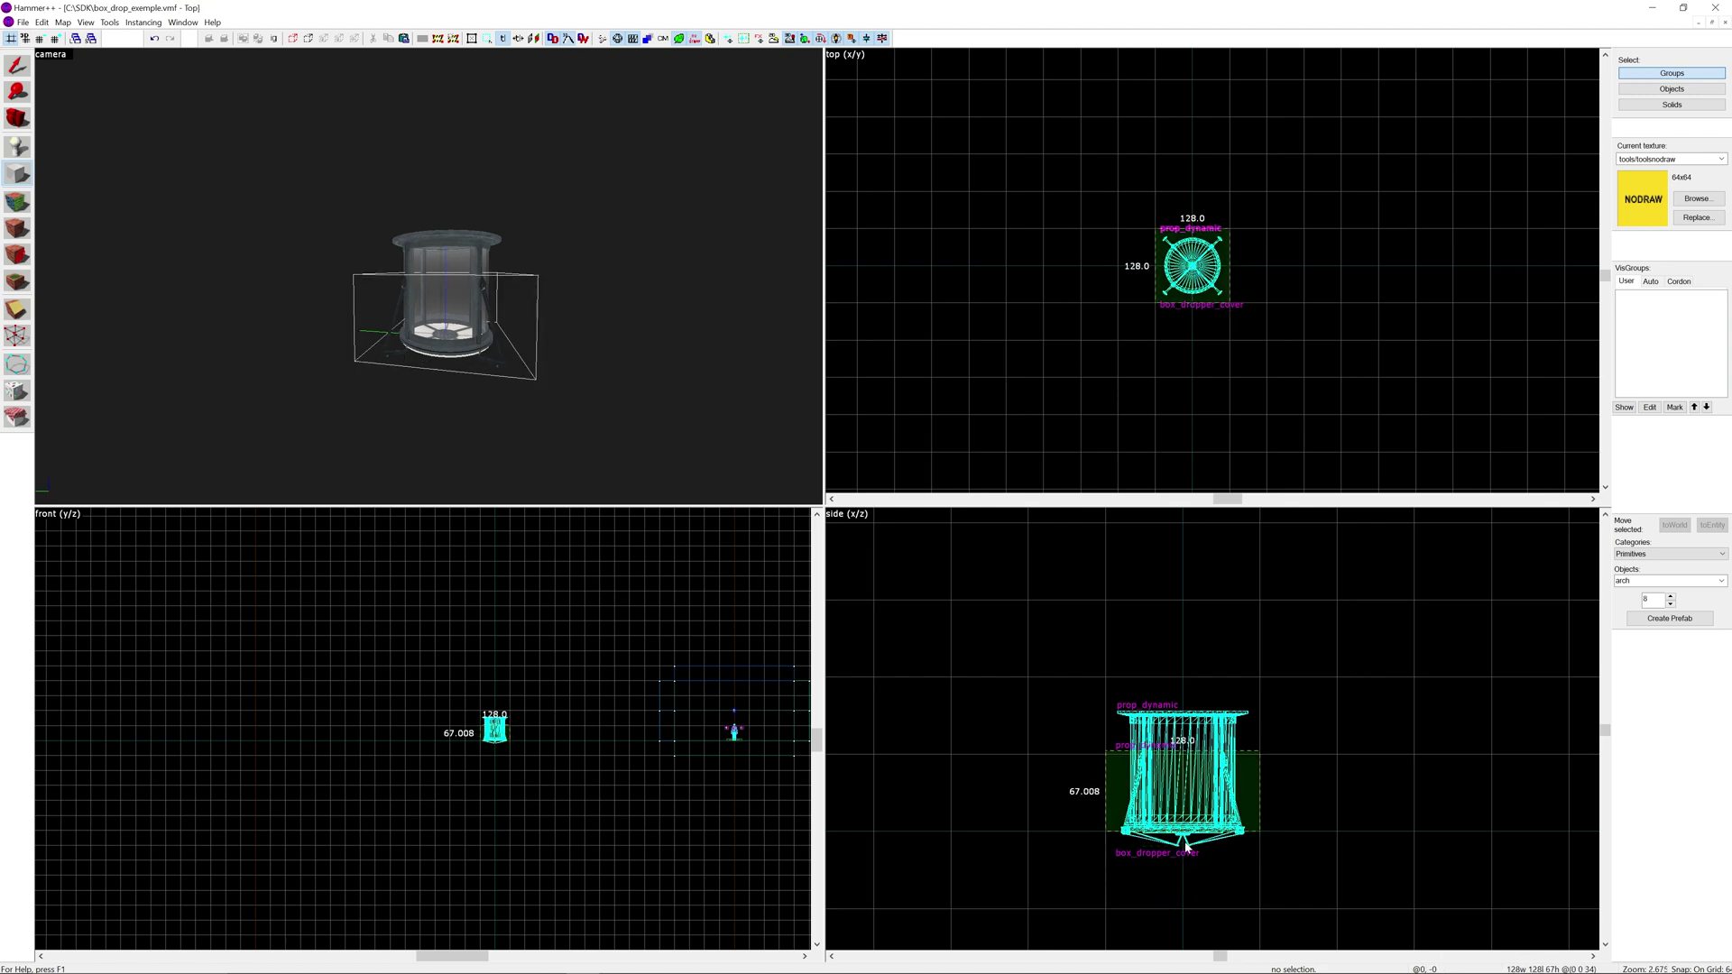
key(bracketleft)
key(bracketleft)
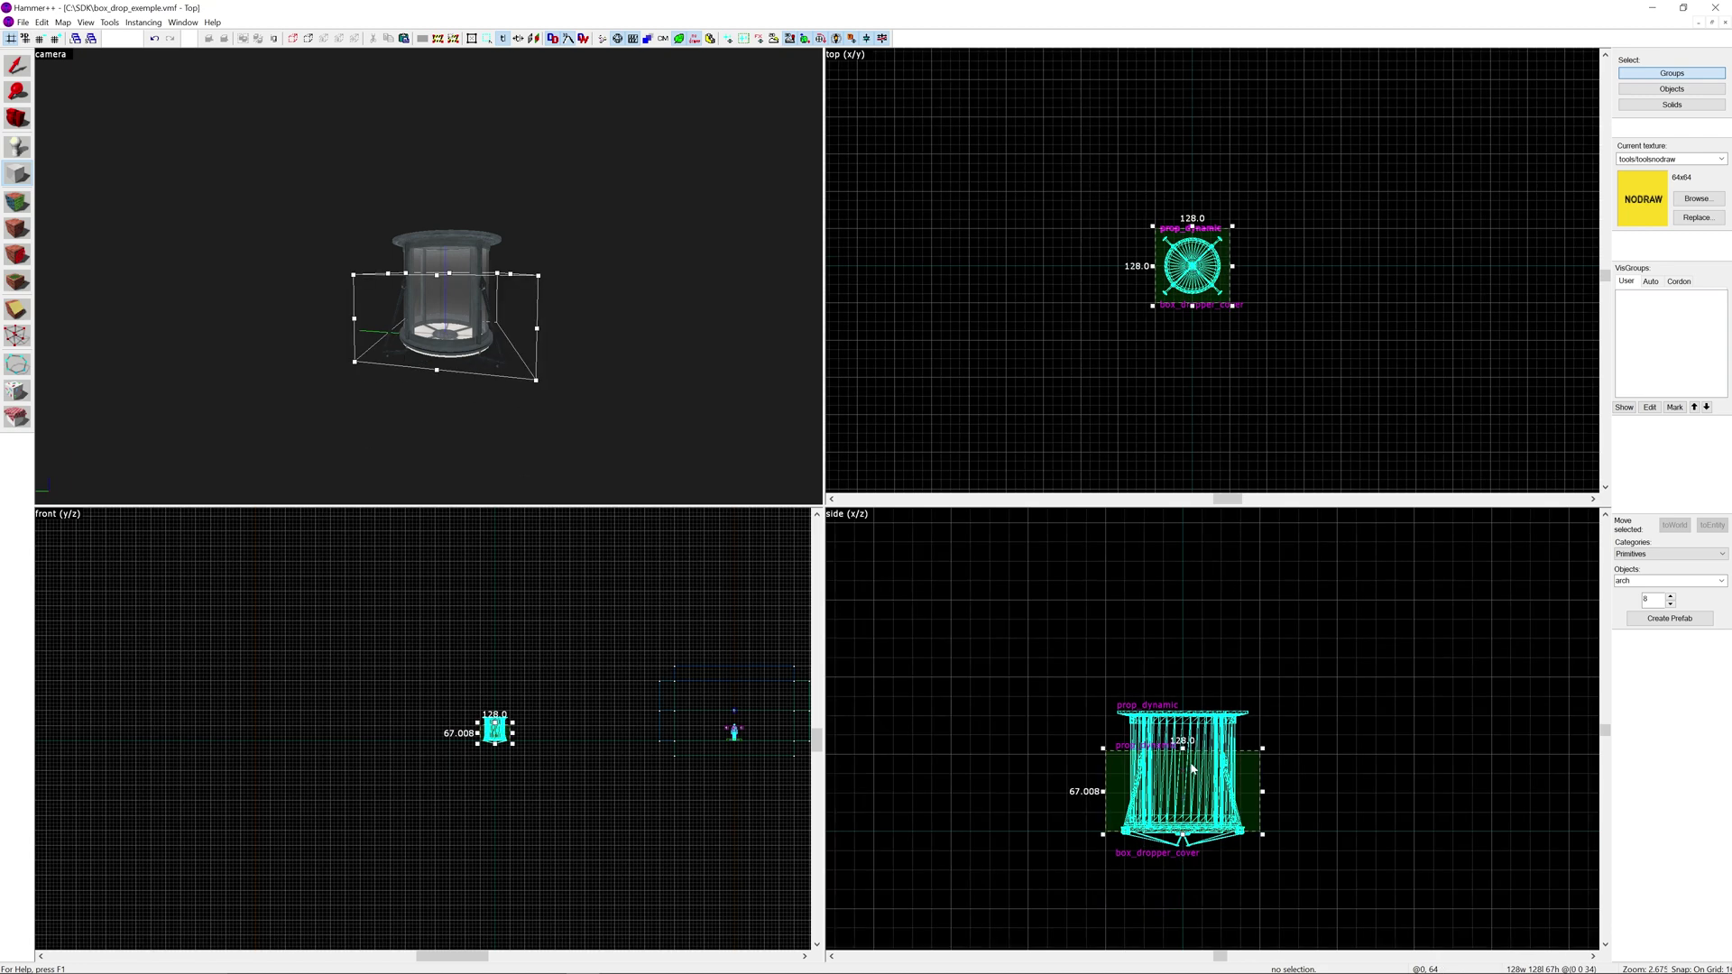
drag(1184, 753, 1183, 811)
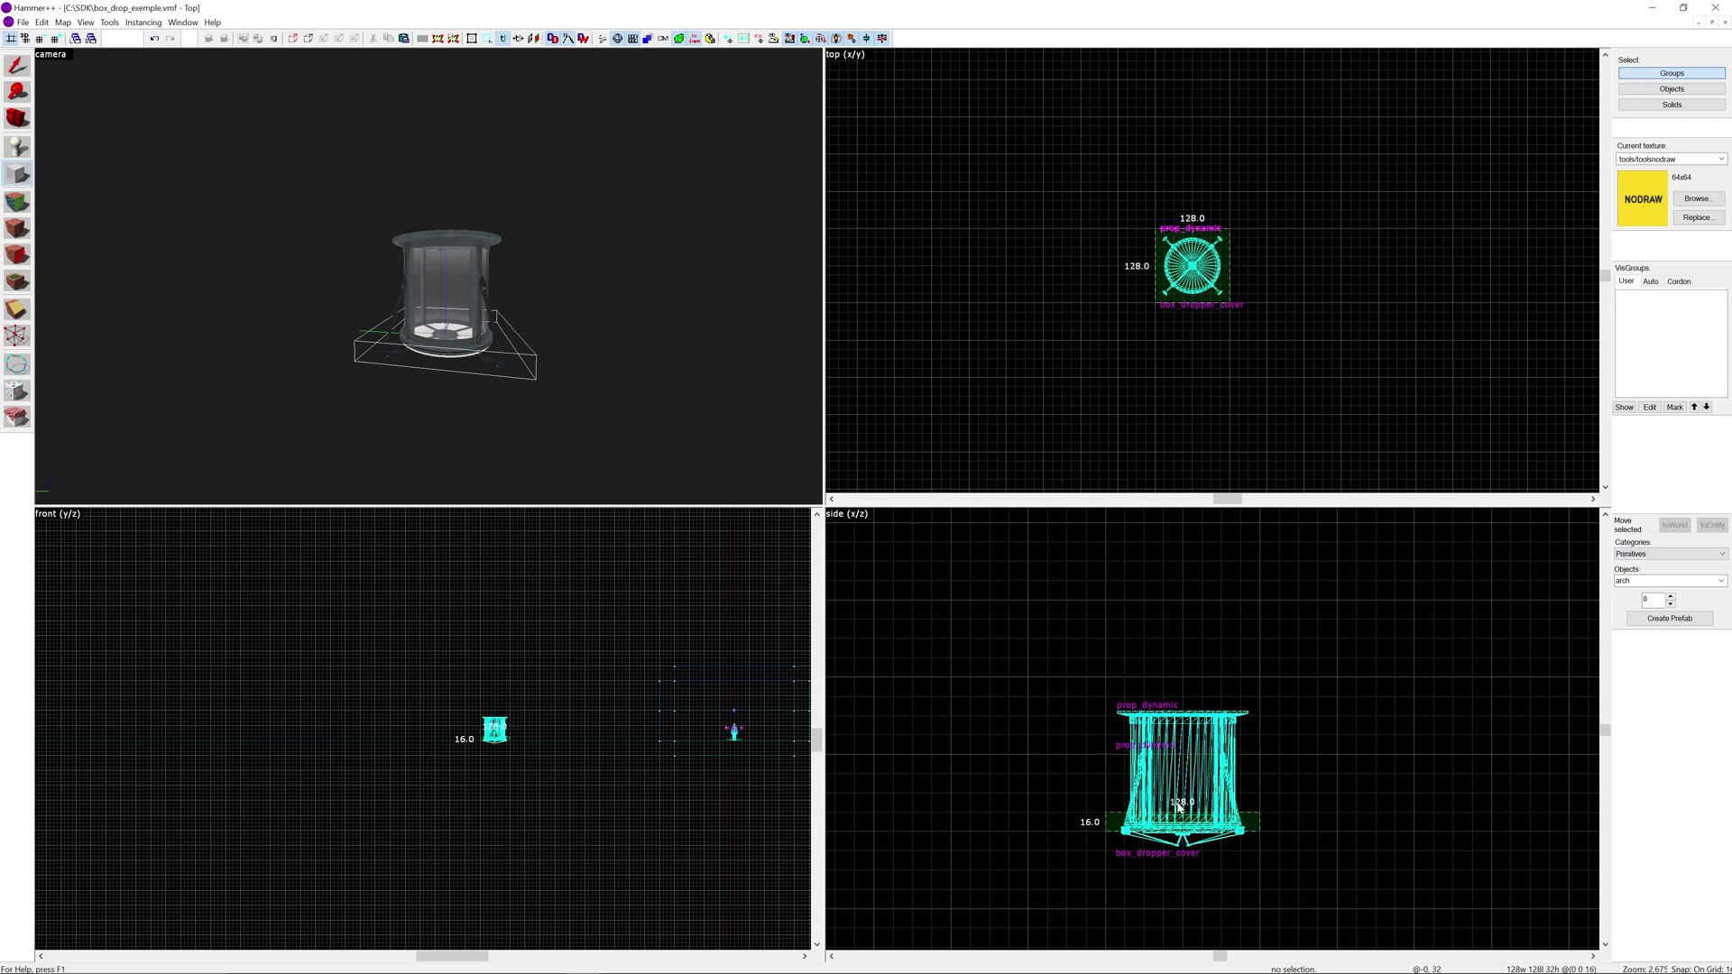
Create the arch as a full ring with wall width 24, 8 sides, arc 360, start angle 0 and no added height.
key(Return)
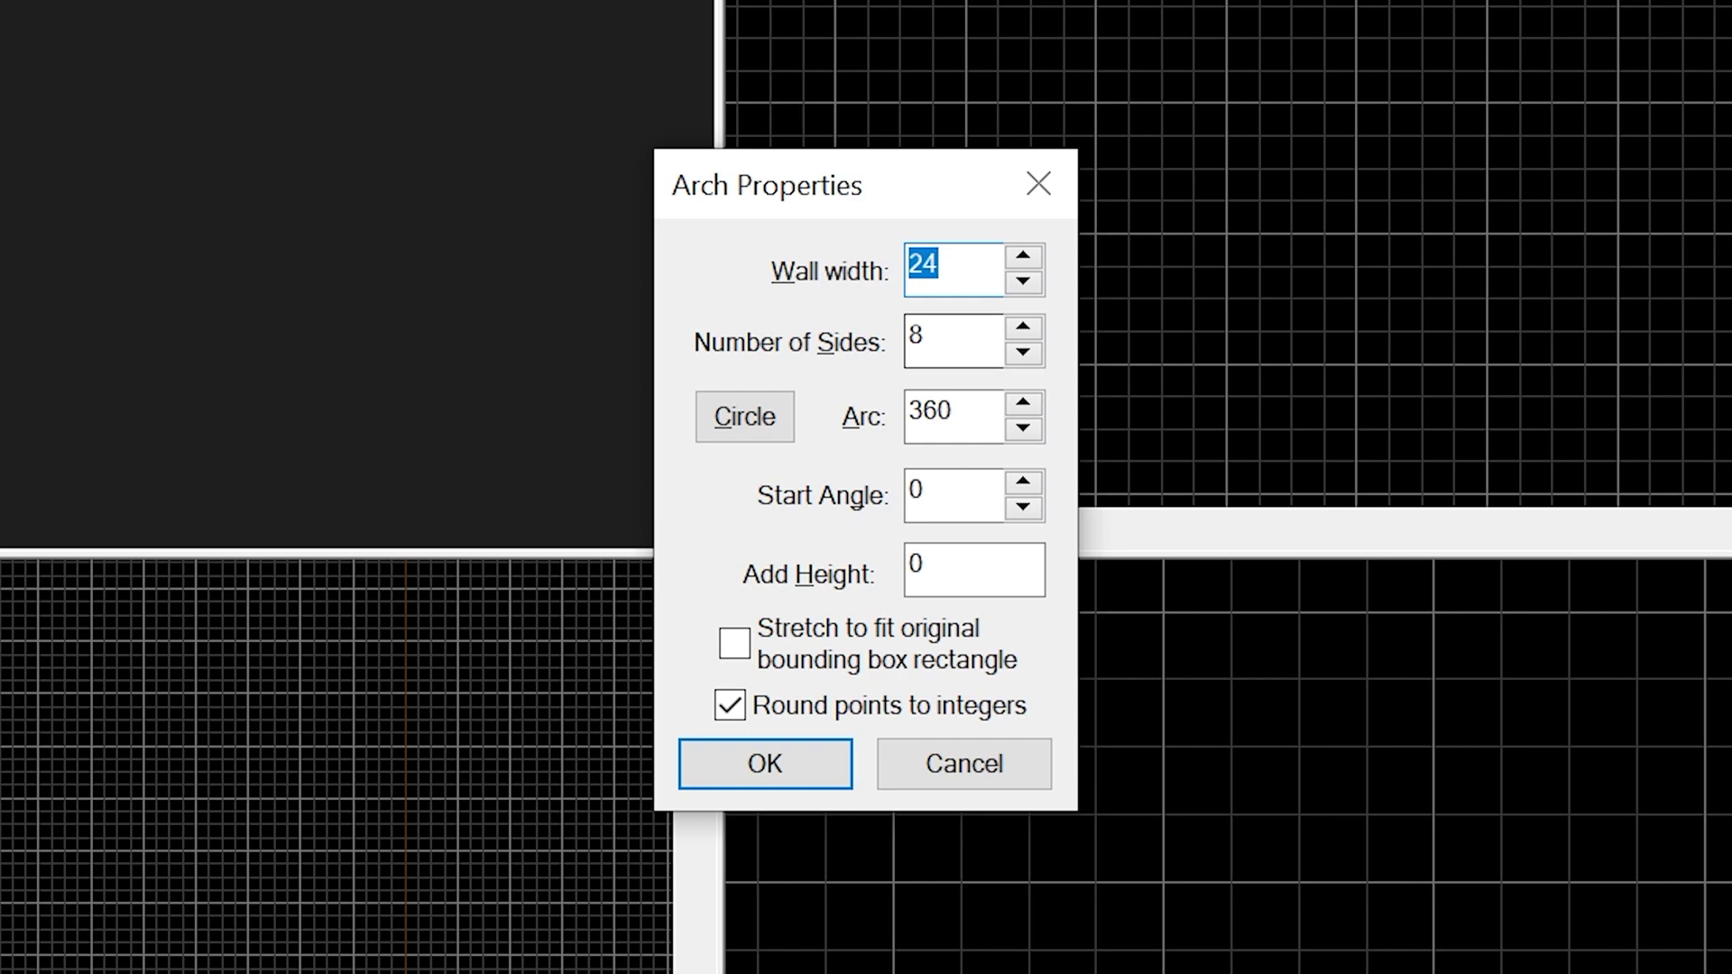
click(943, 339)
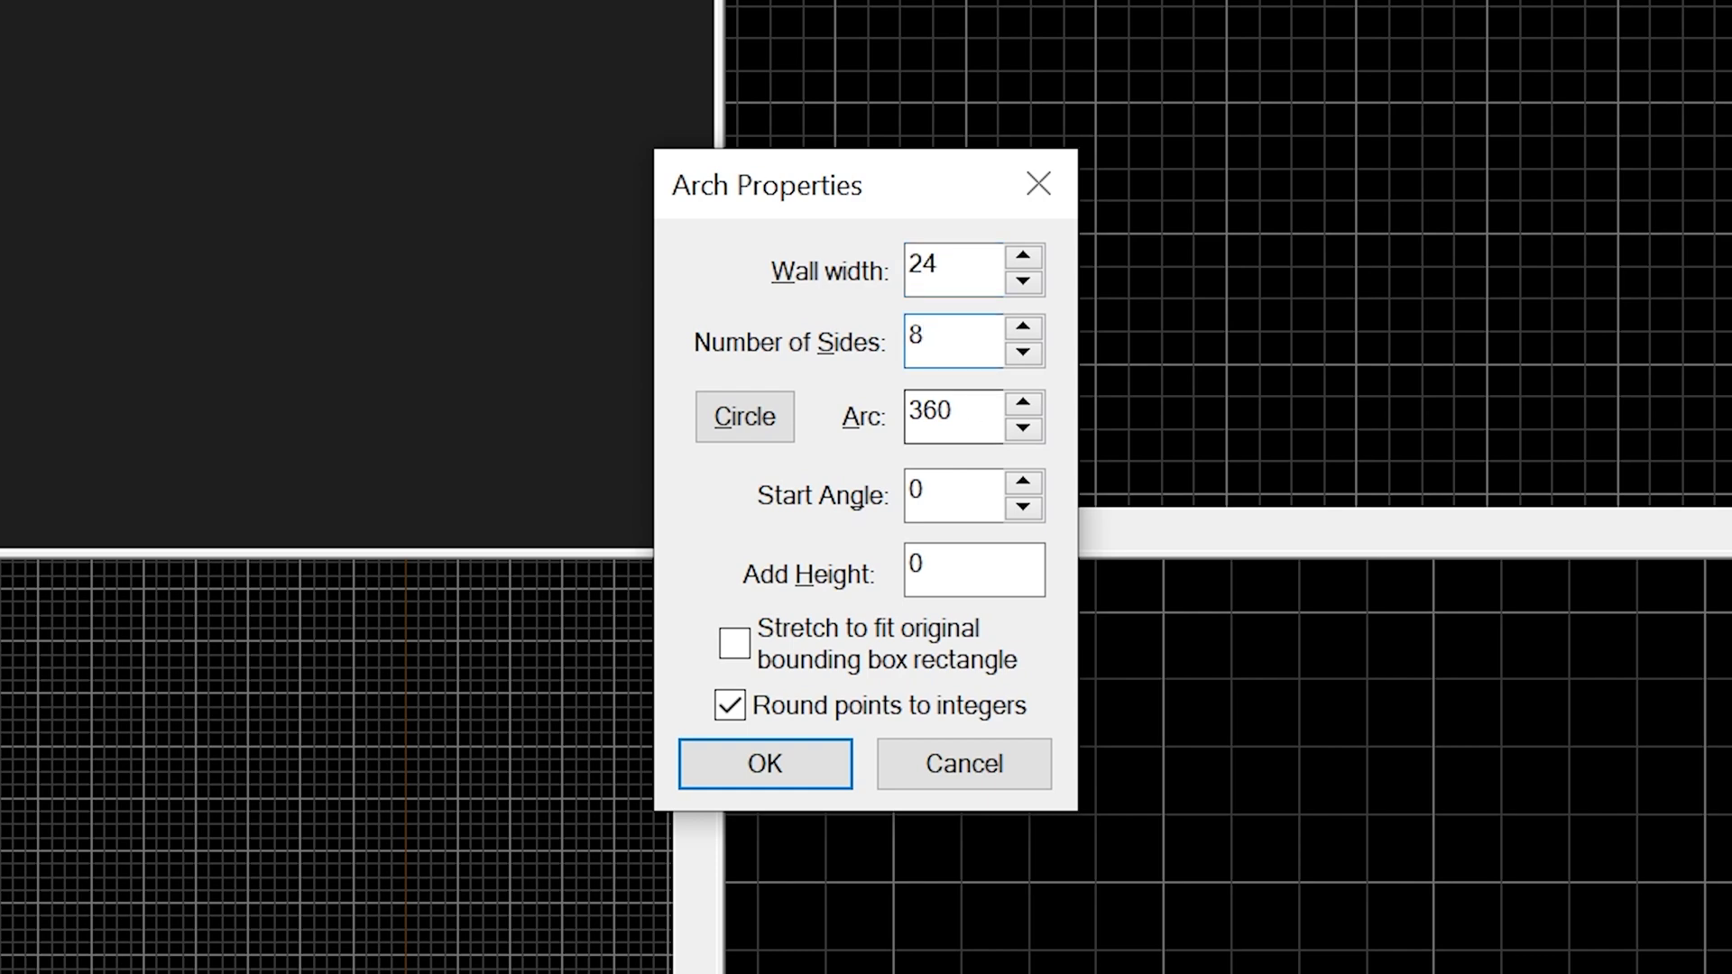
click(974, 496)
click(981, 572)
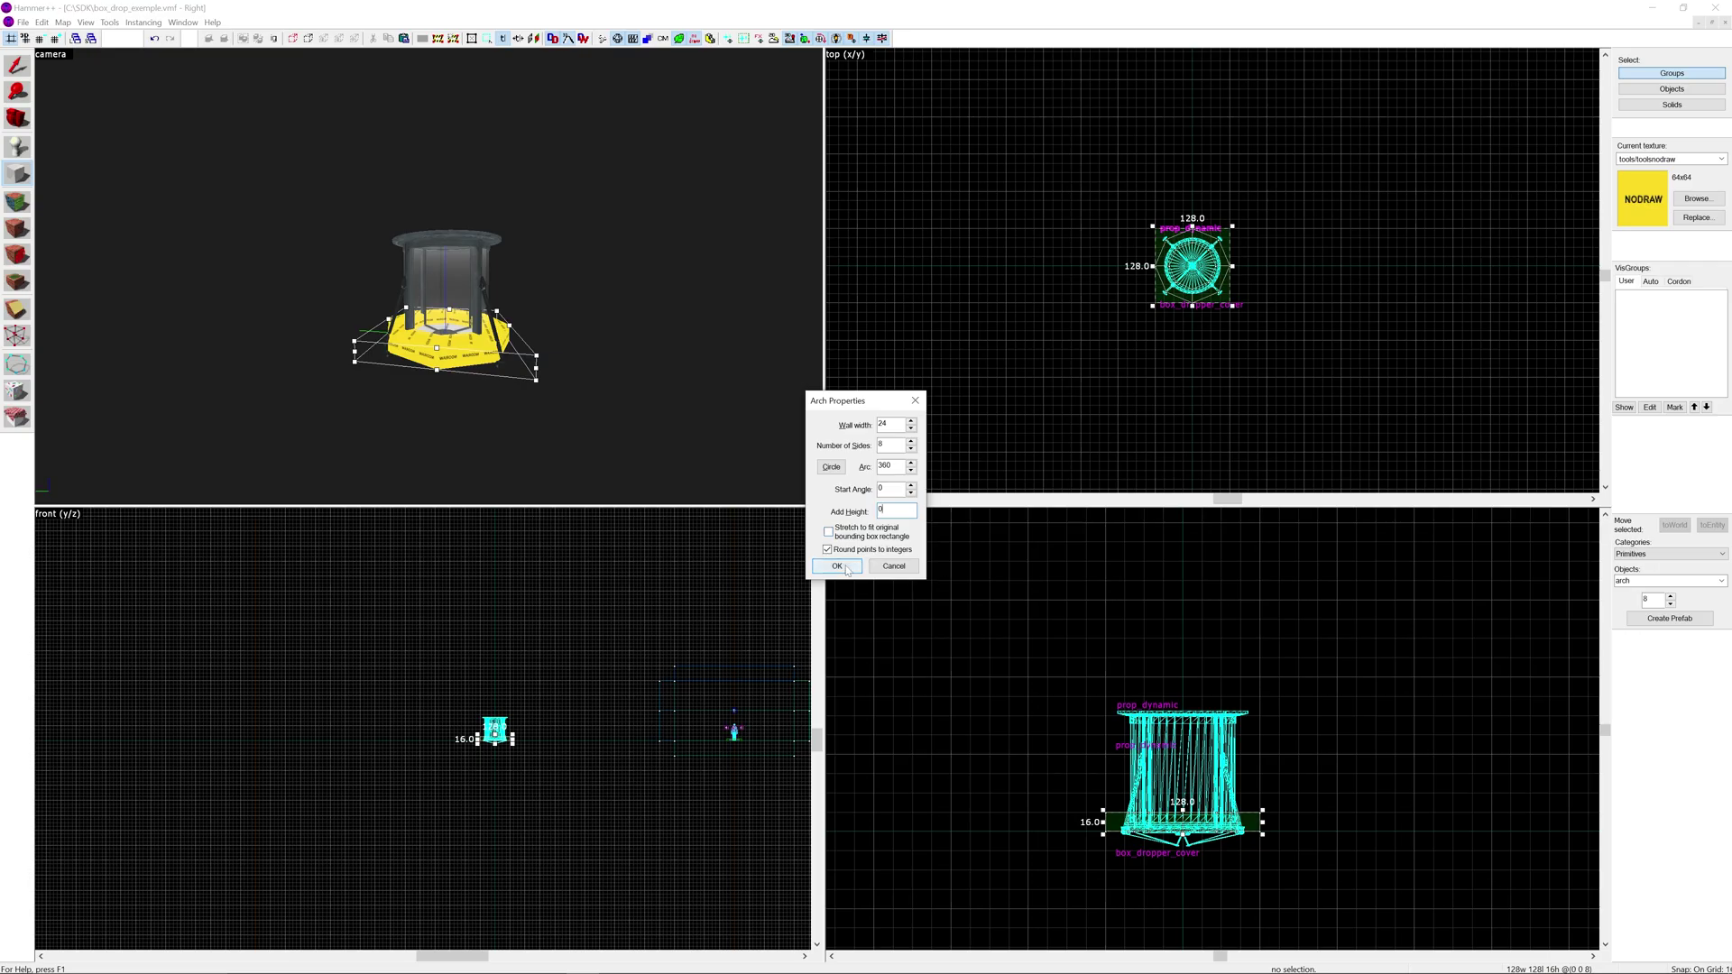
click(765, 763)
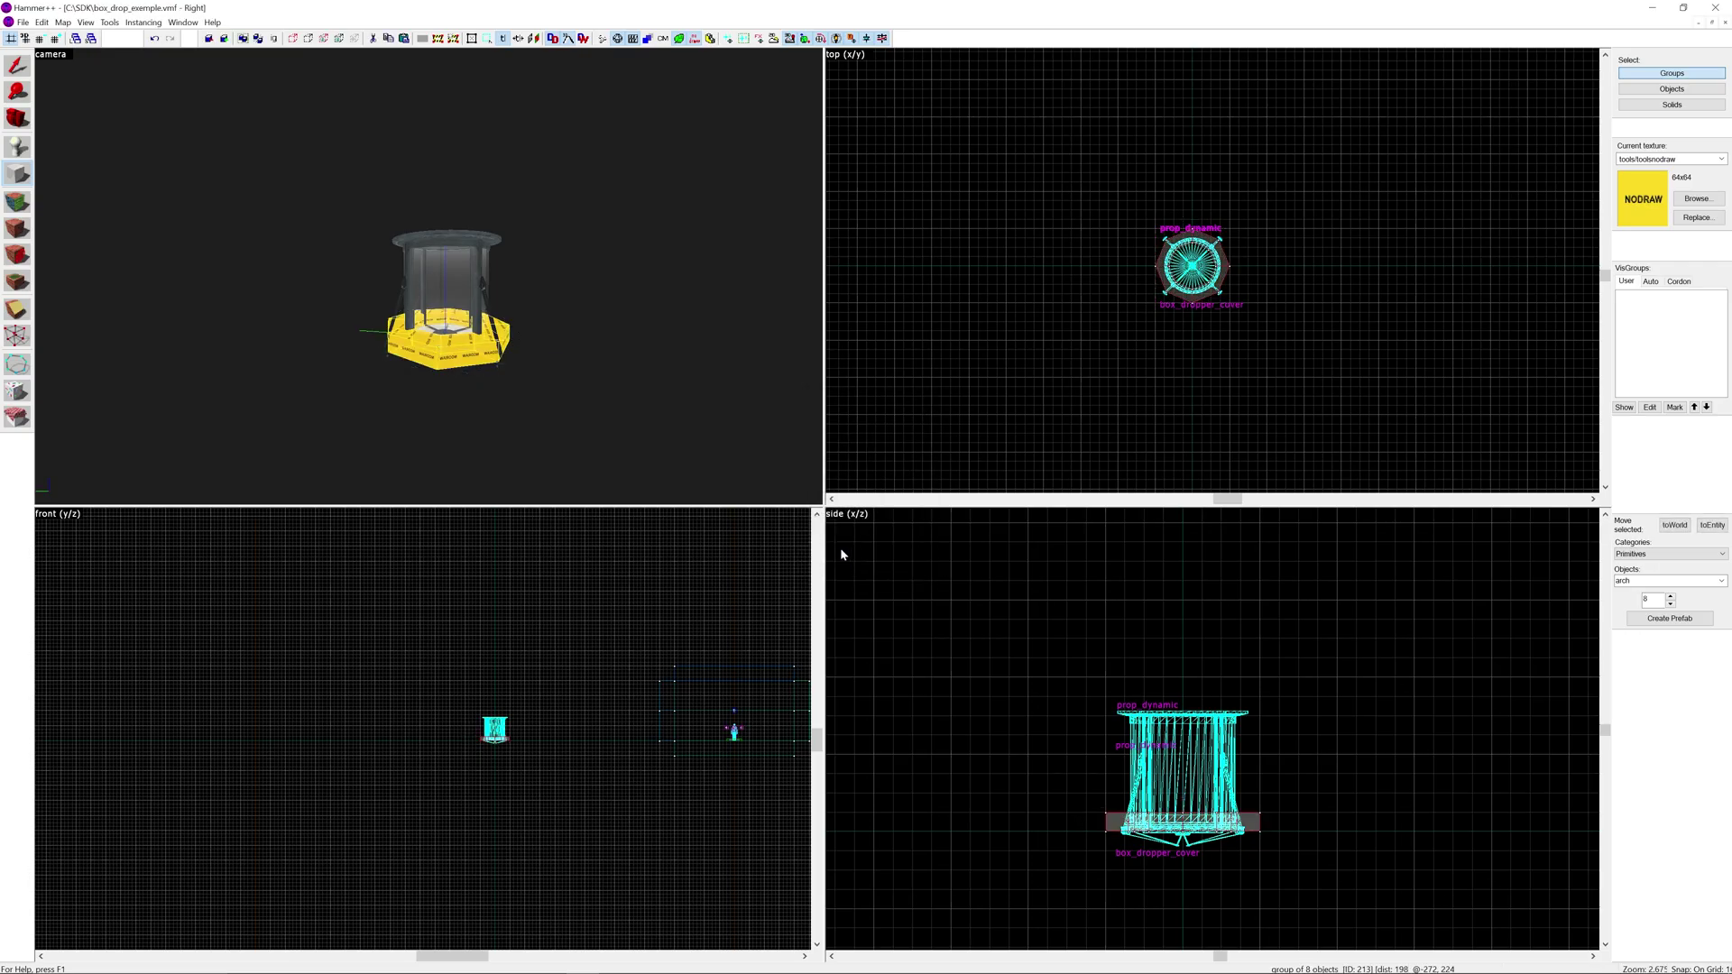
Move the nodraw ring from the dropper's base up to its upper rim in the side view.
click(16, 65)
scroll(414, 272, up, 5)
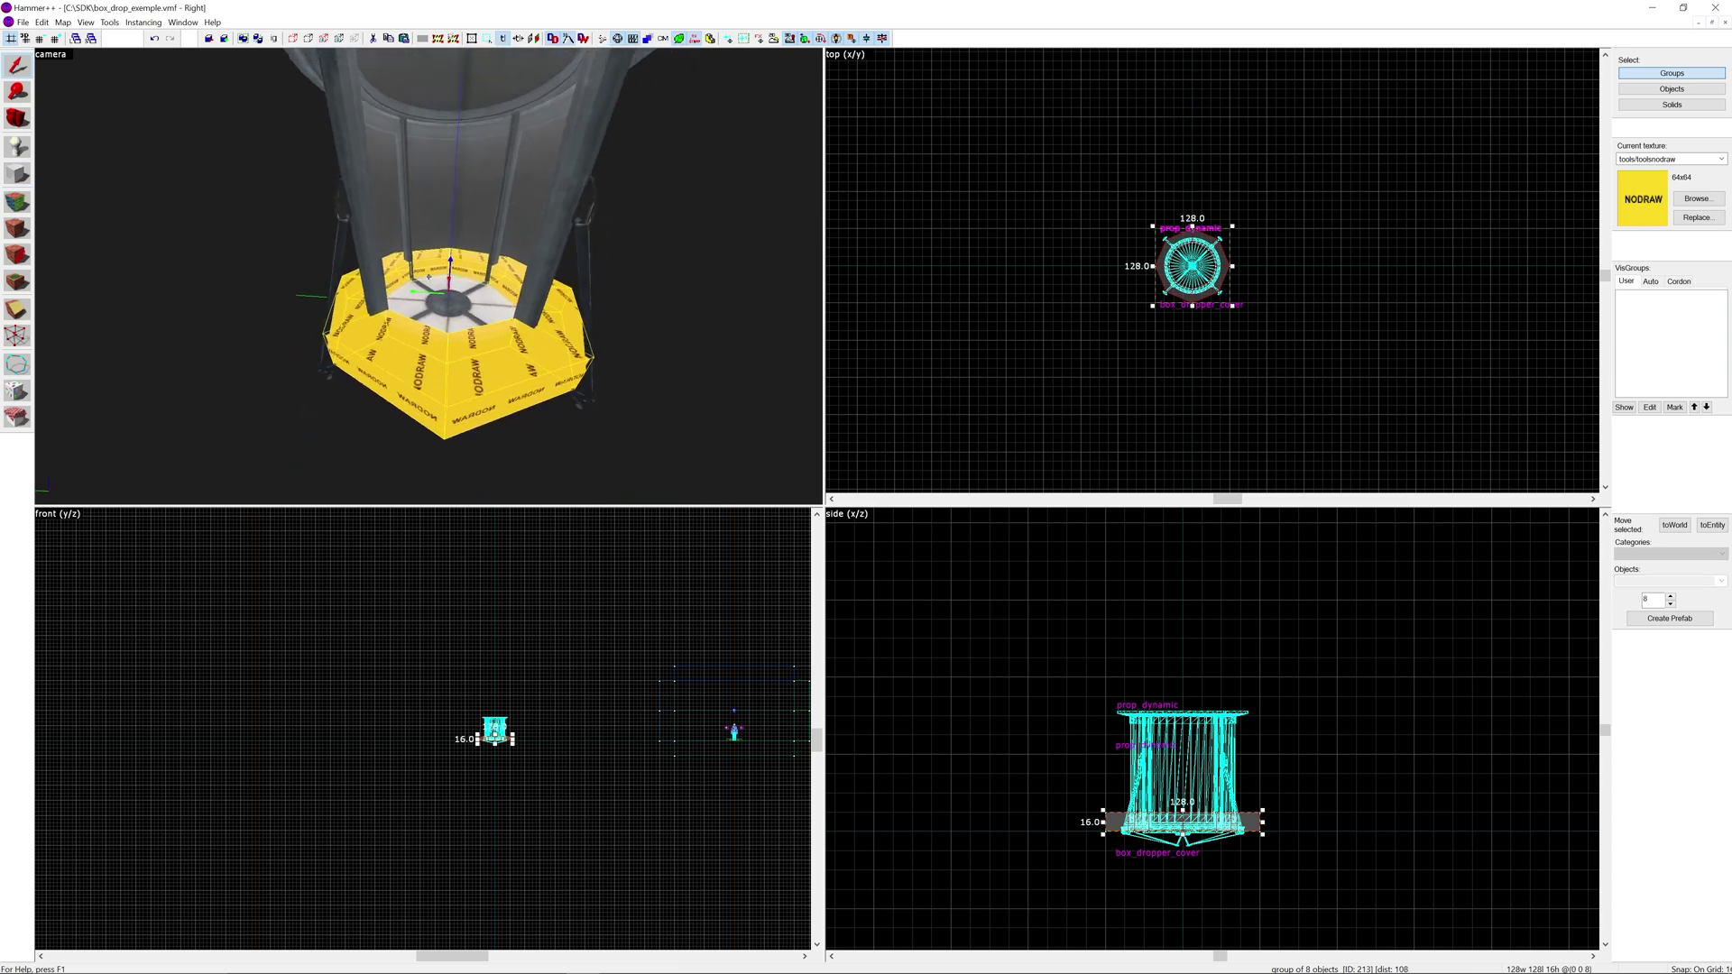
scroll(451, 261, down, 3)
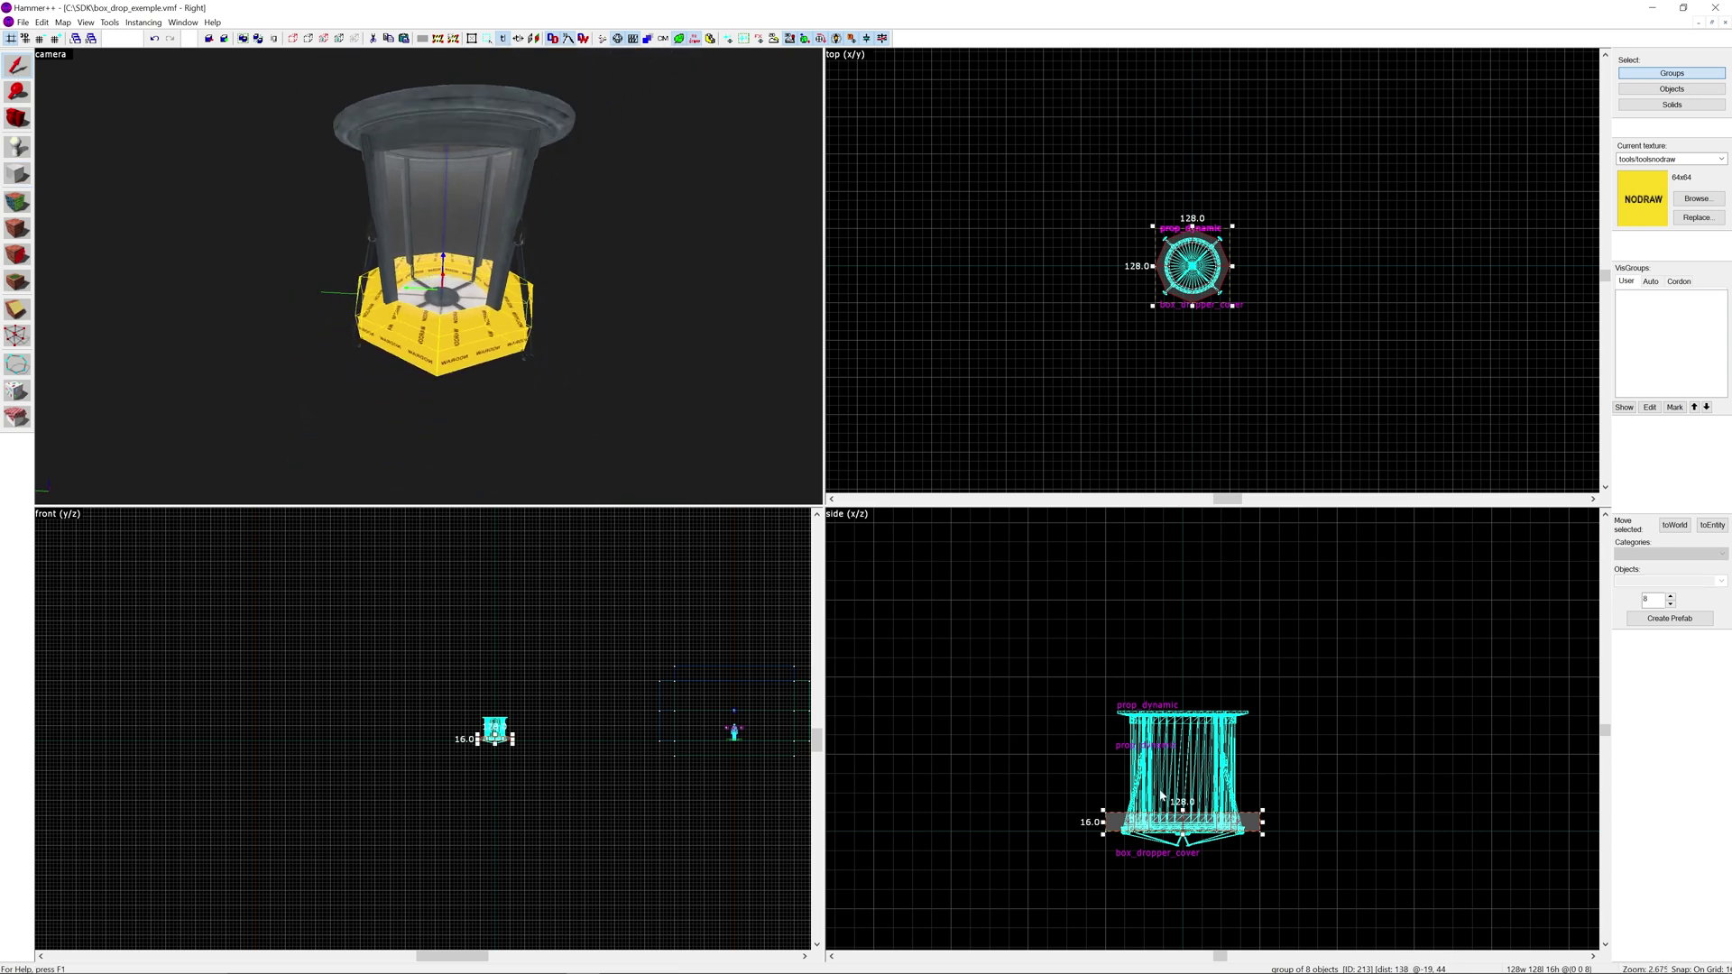
drag(1144, 824, 1134, 702)
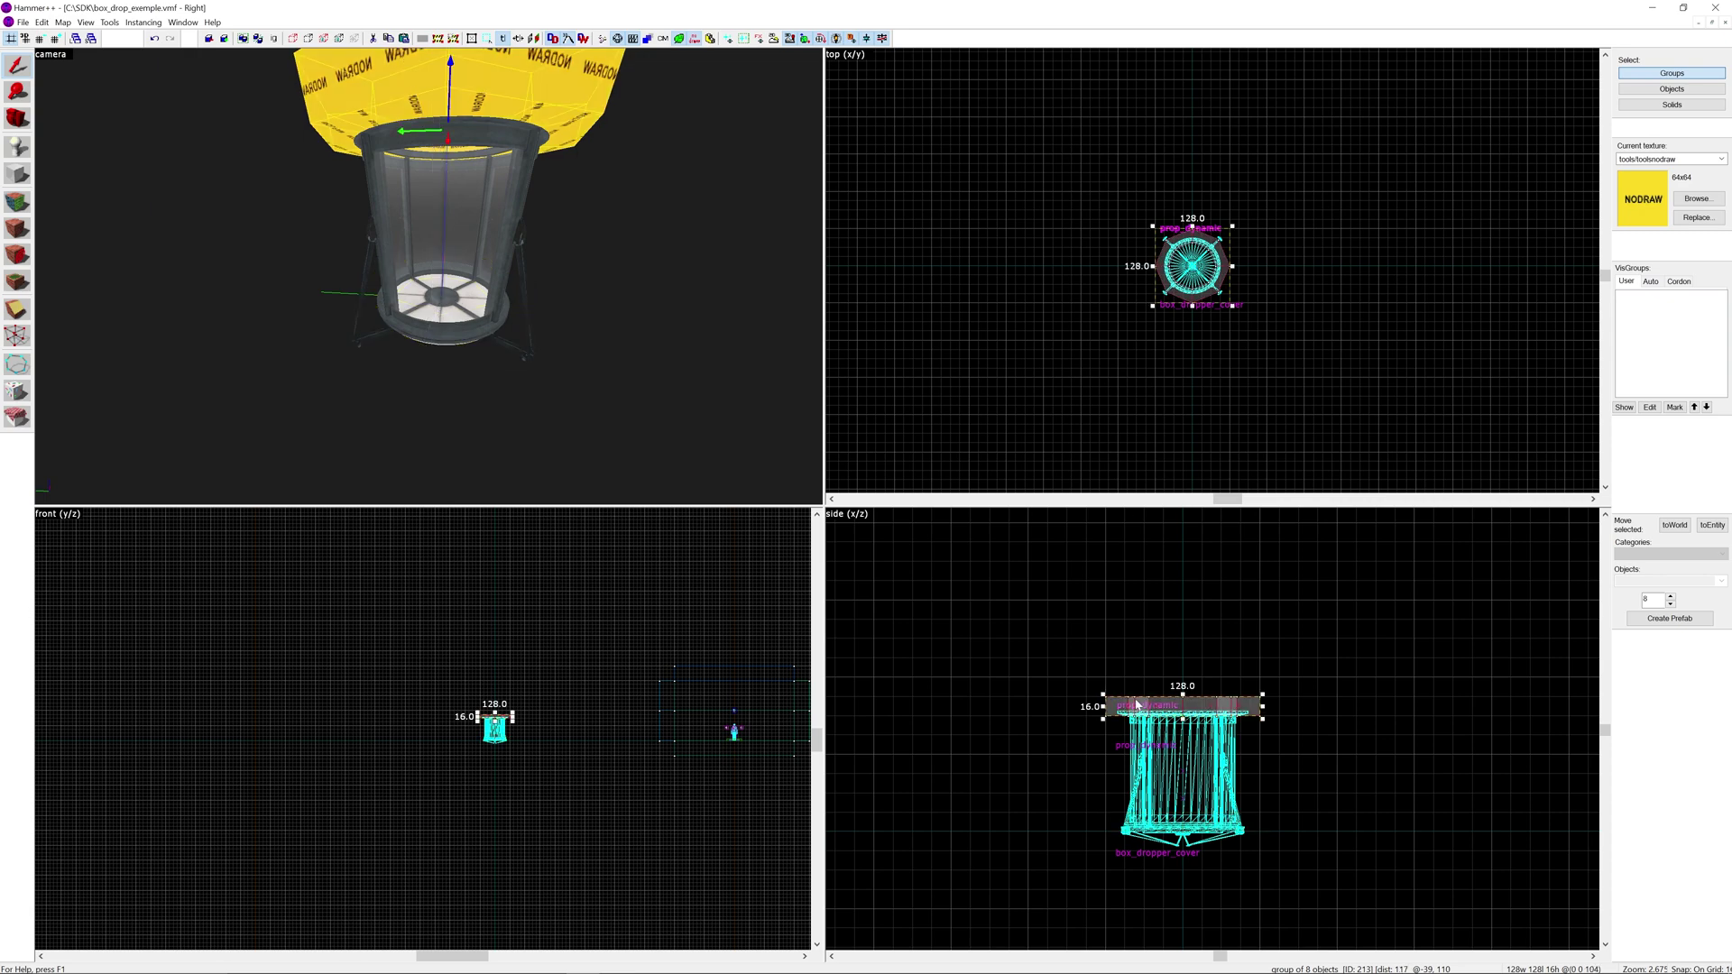
Reduce the grid to 4 units and raise the nodraw ring so it rests exactly on the dropper's upper rim.
key(z)
key(w)
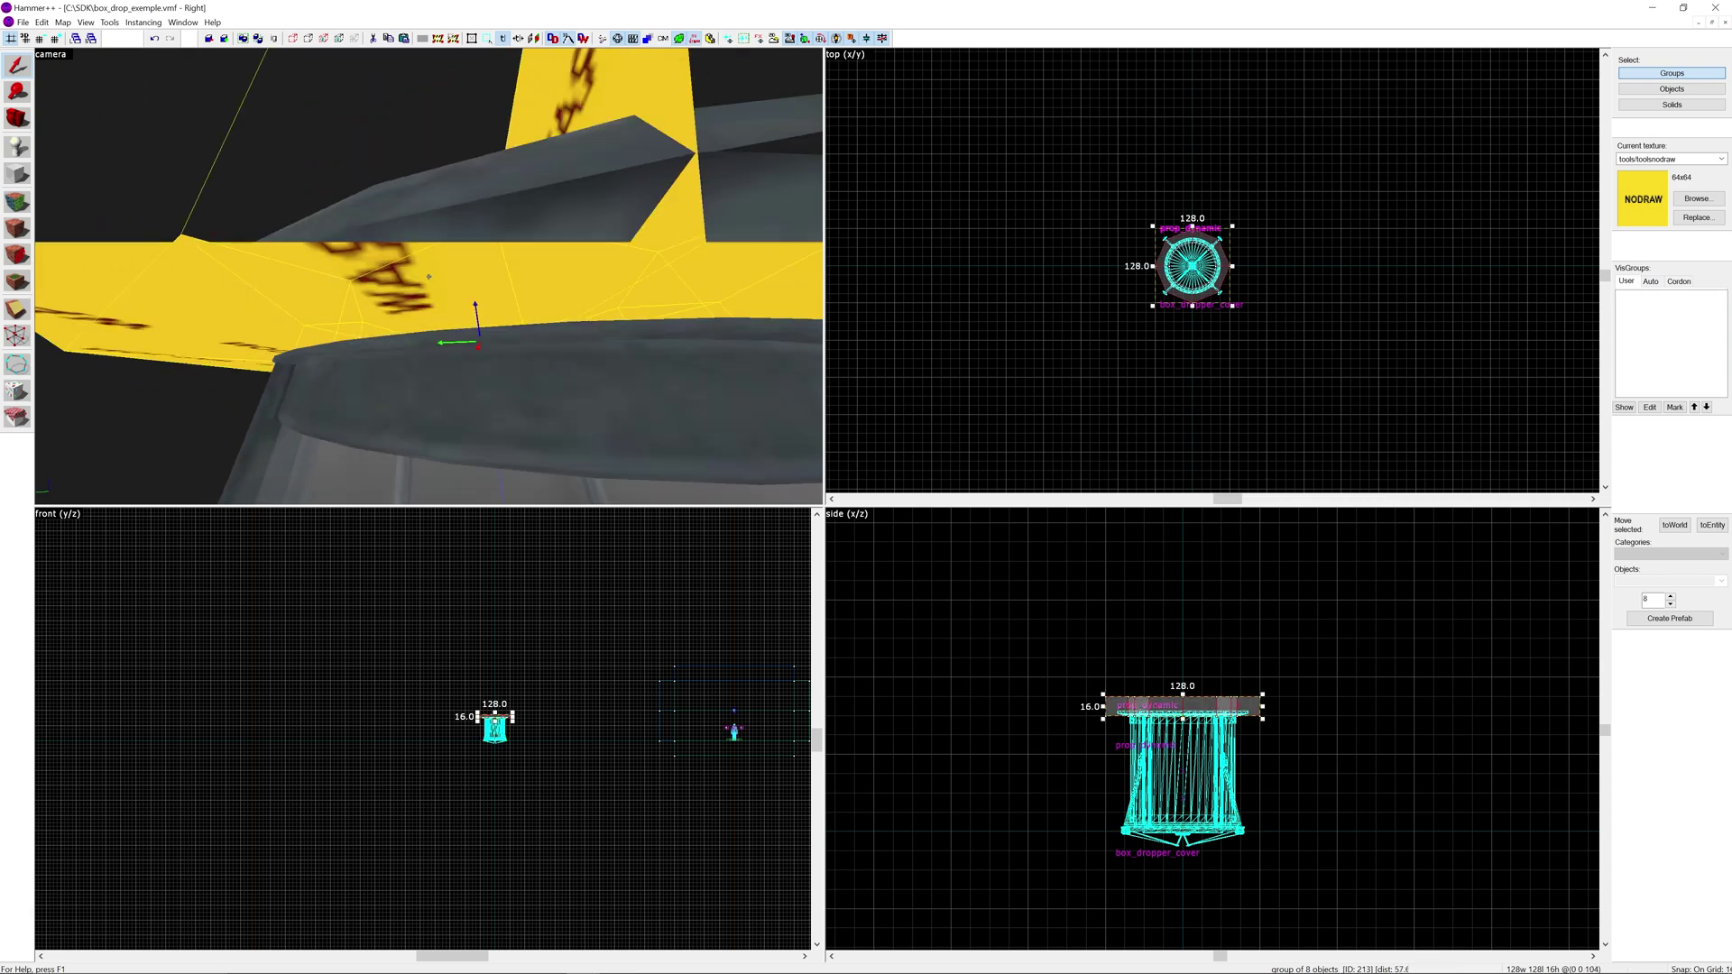
key(s)
scroll(1142, 721, up, 9)
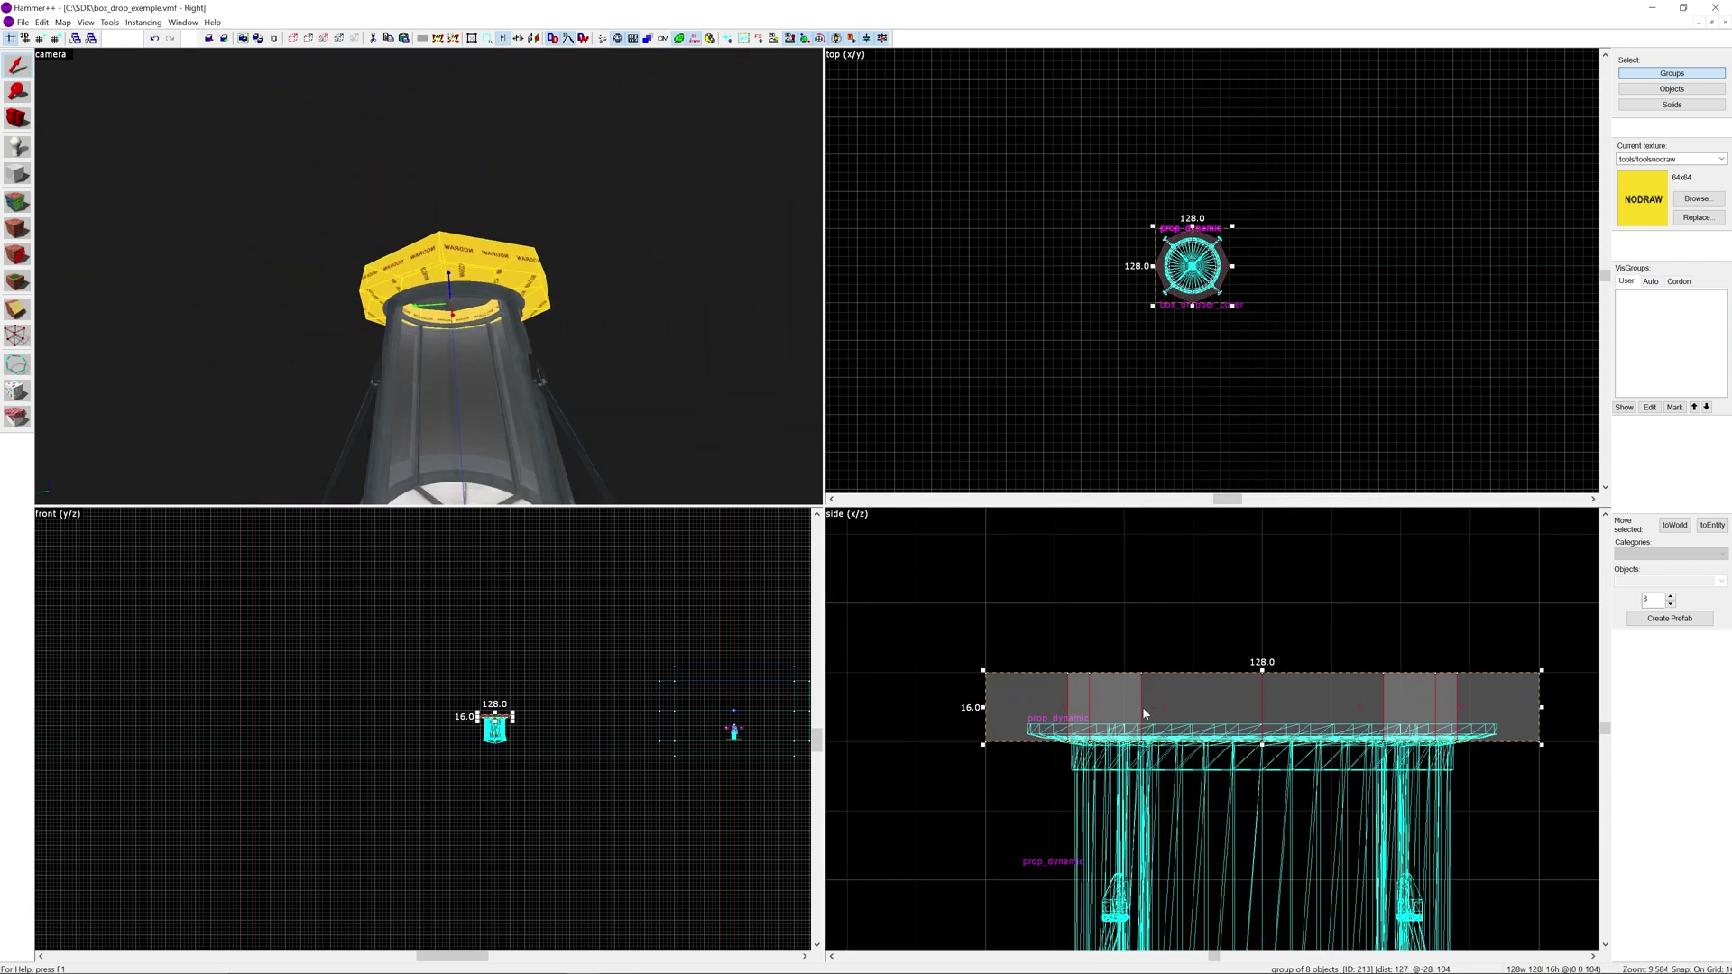
key(bracketleft)
key(bracketleft)
drag(1148, 731, 1149, 710)
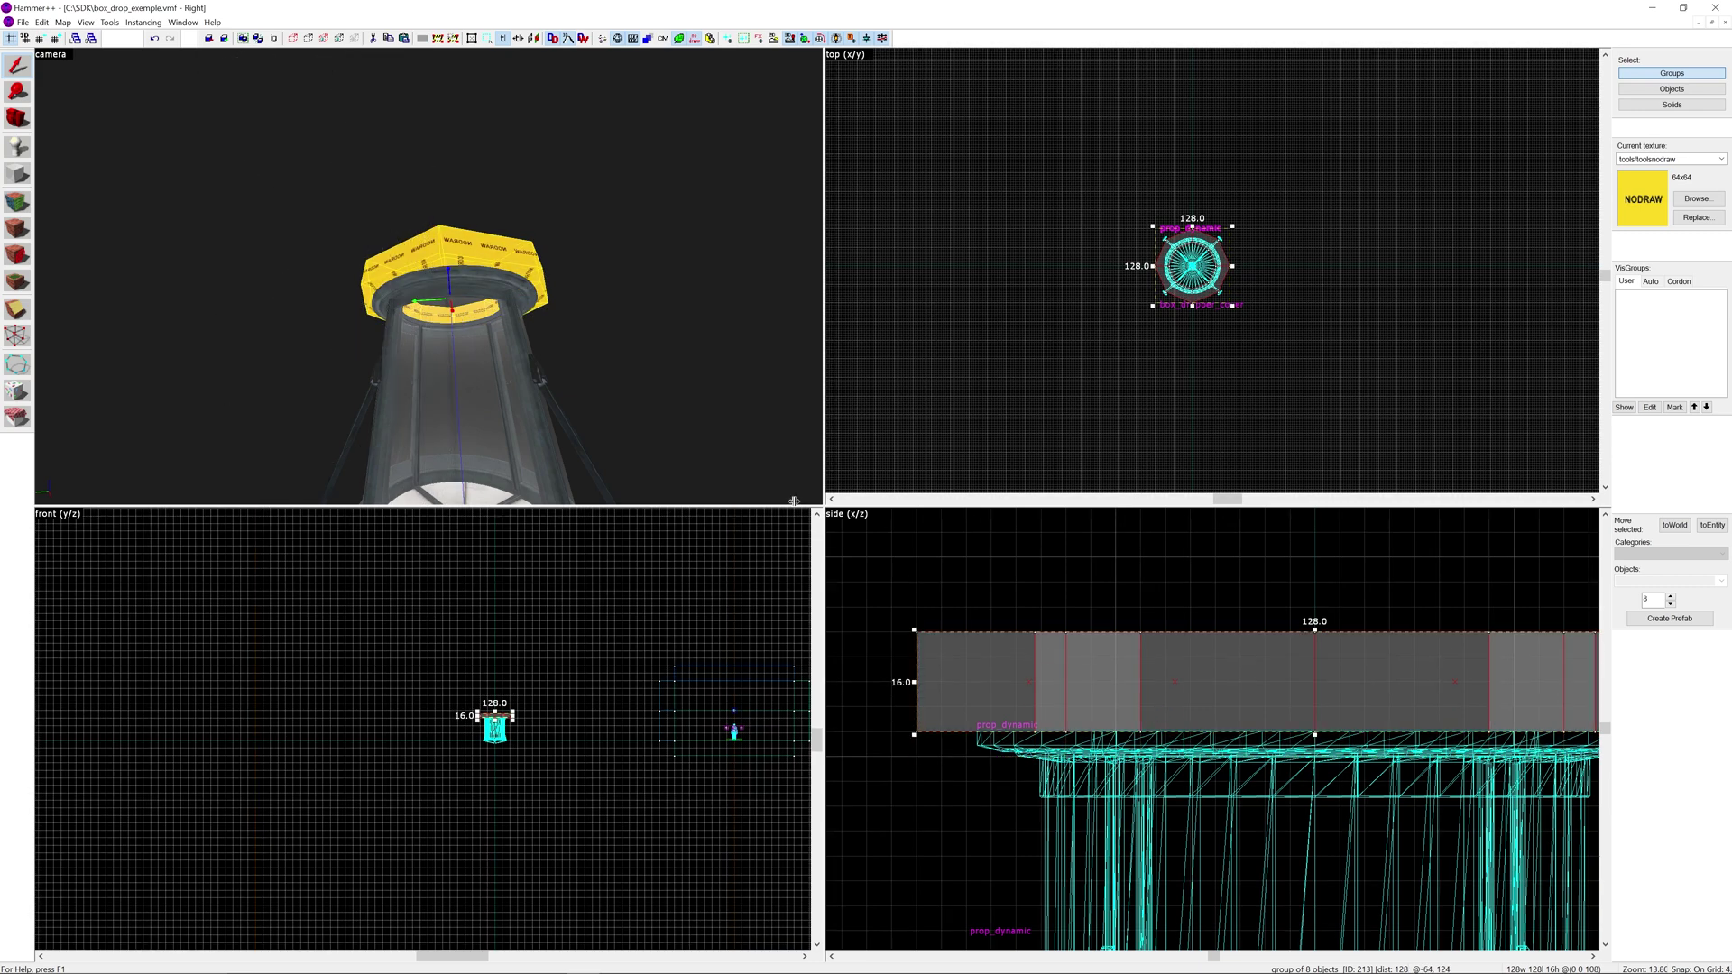
Select the nodraw ring on top of the dropper and open it for vertex editing.
click(622, 329)
key(z)
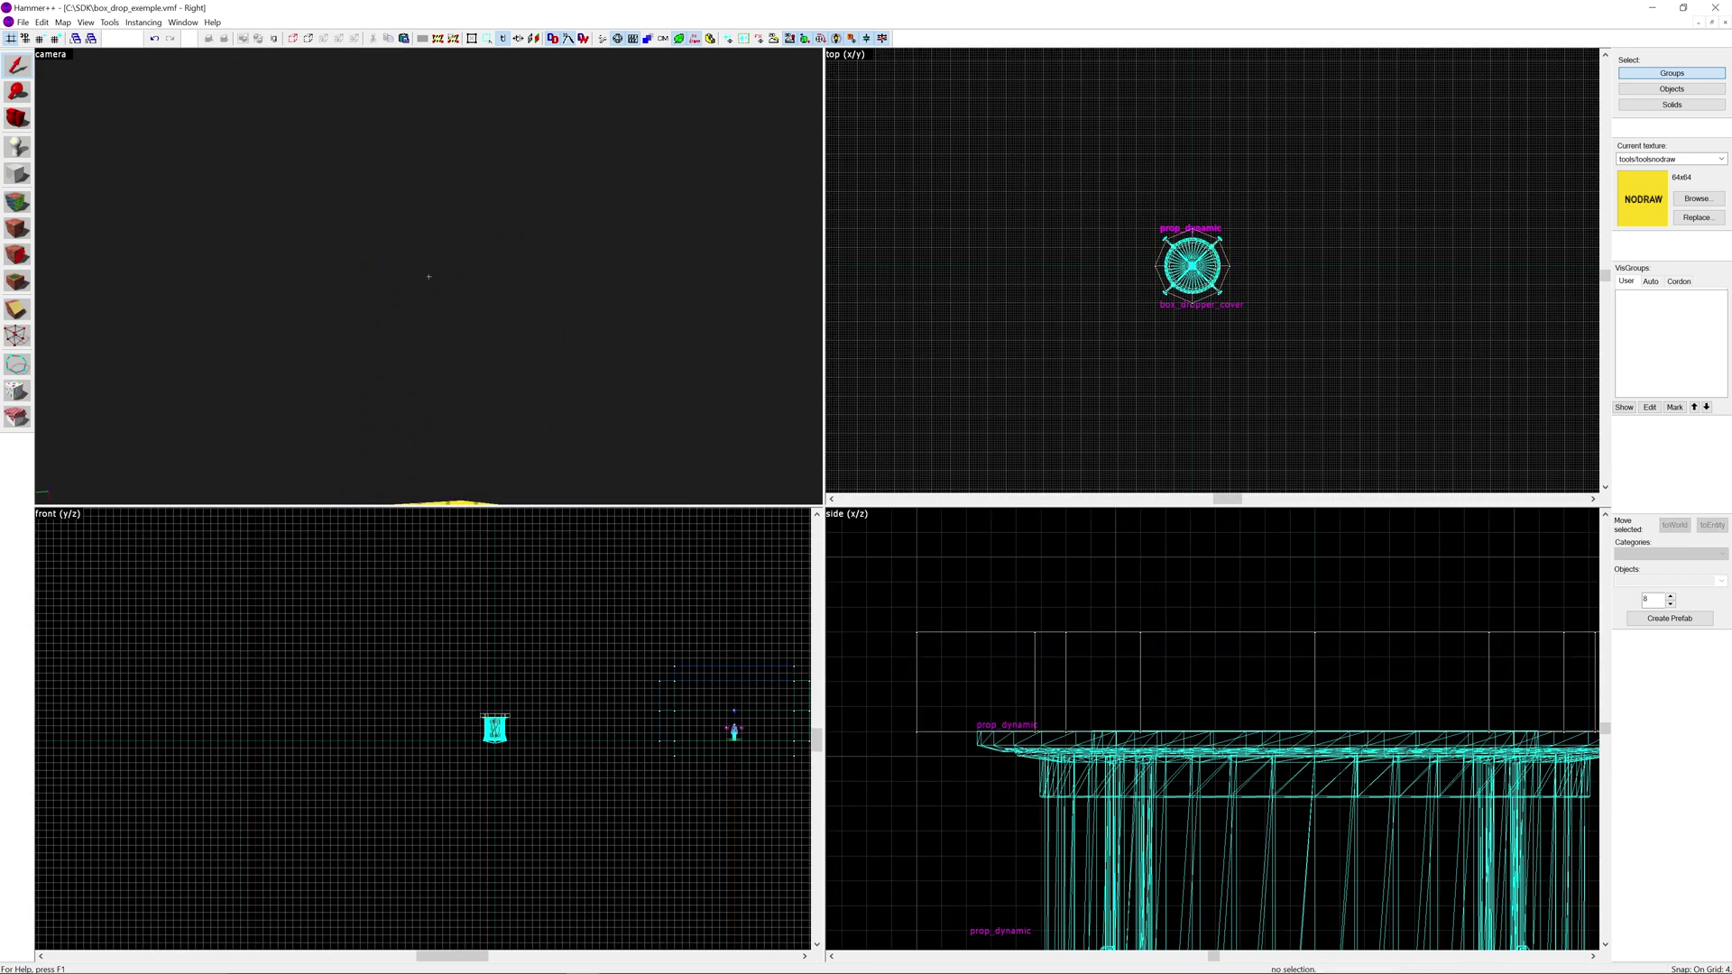
key(w)
key(z)
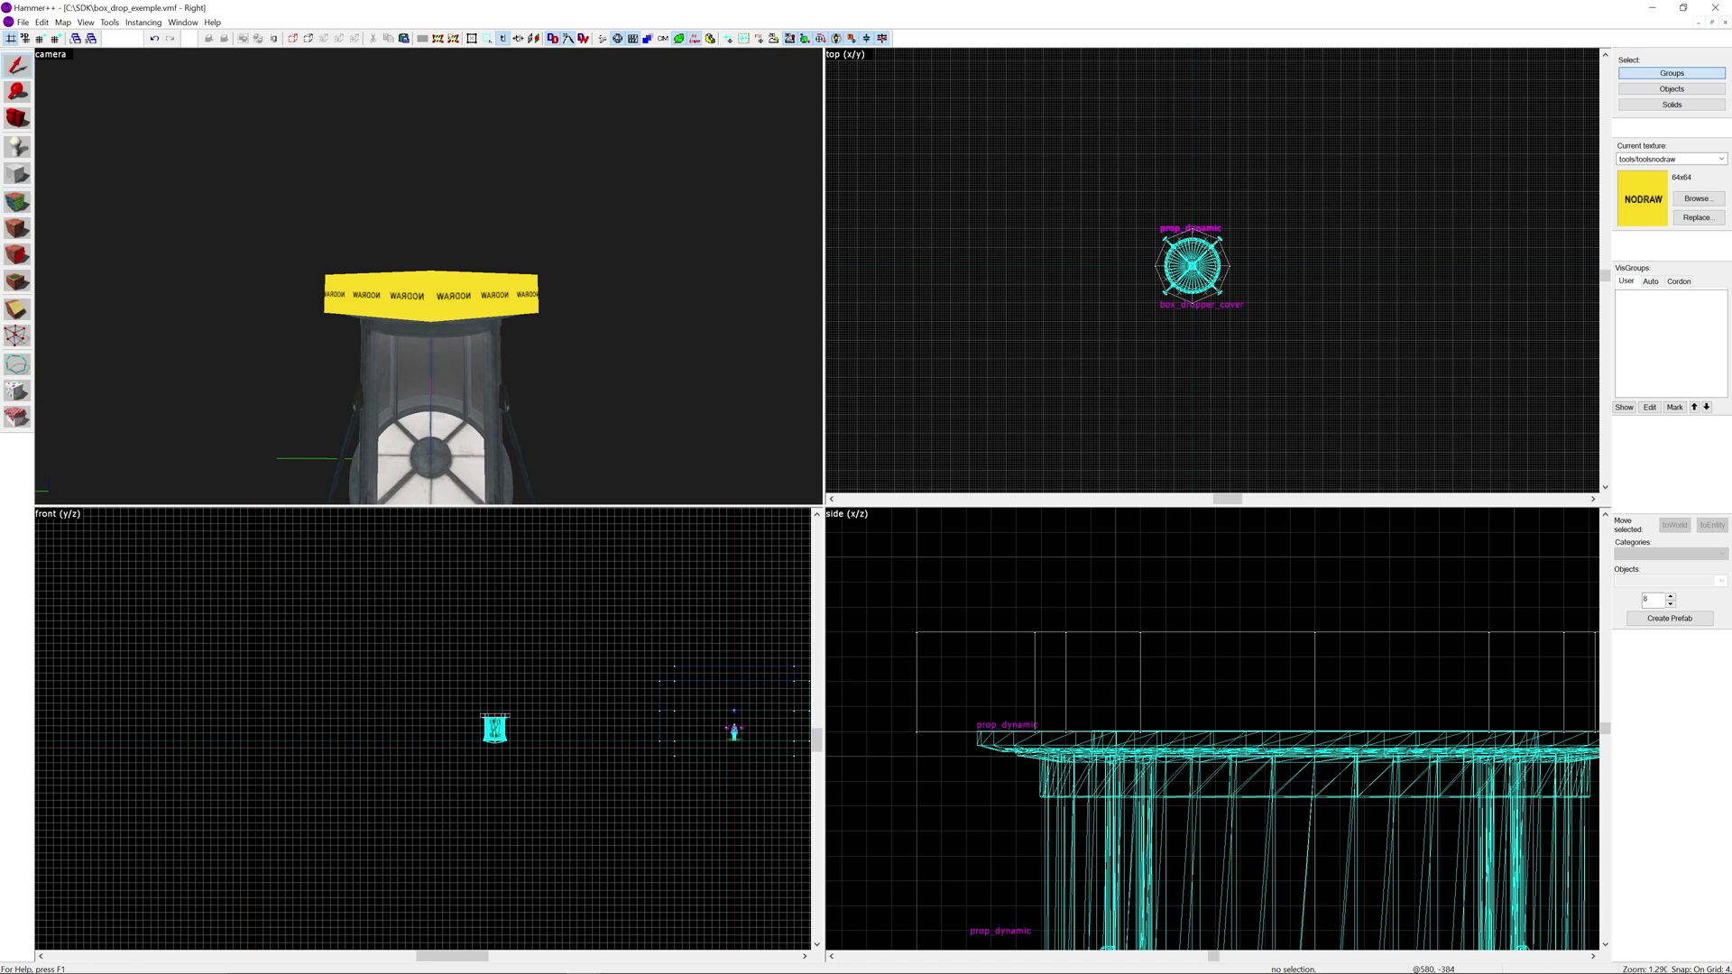
click(429, 294)
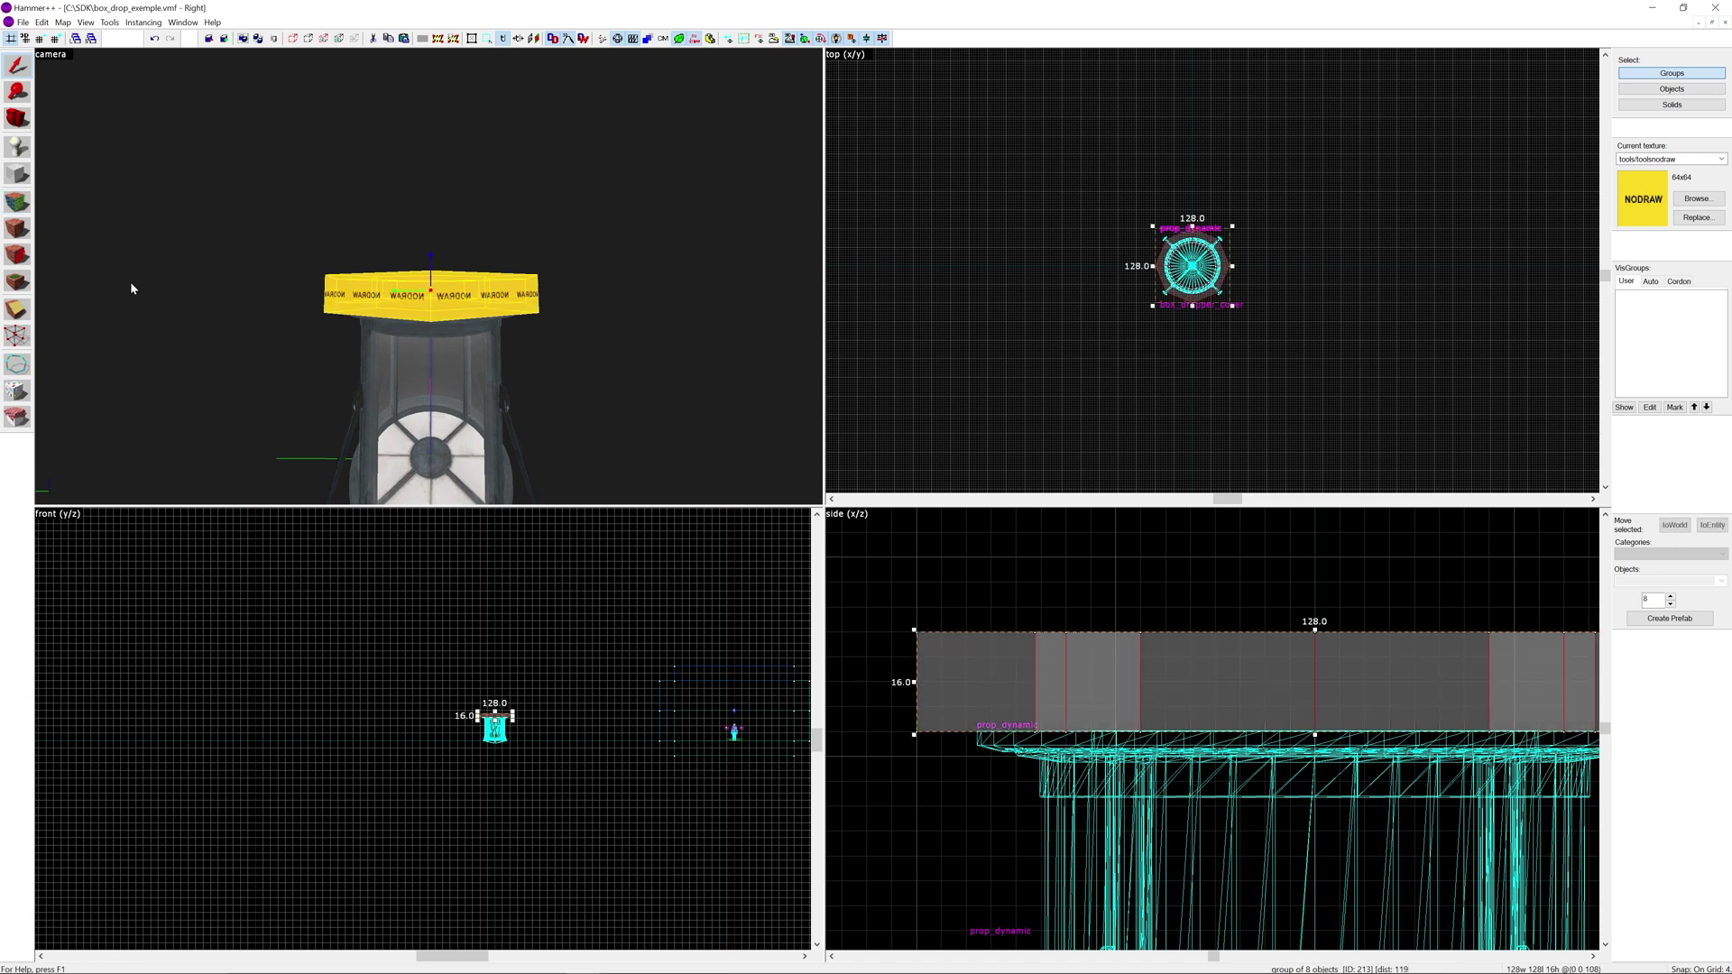
click(15, 316)
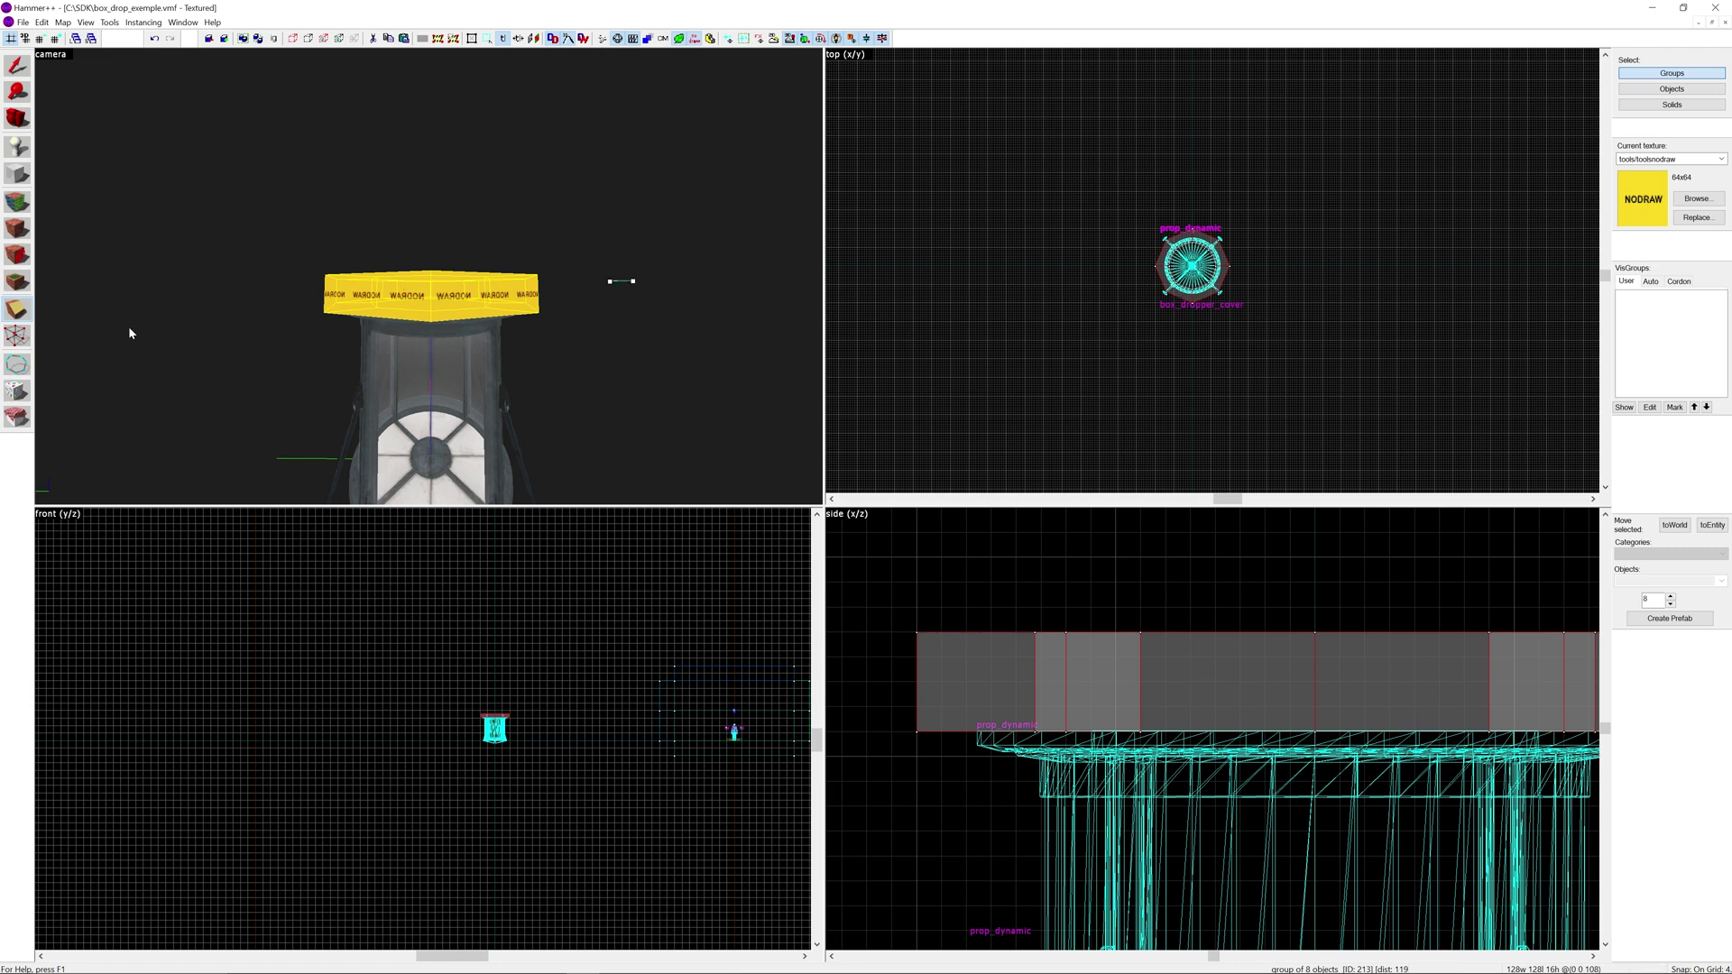
click(15, 335)
scroll(1169, 299, up, 5)
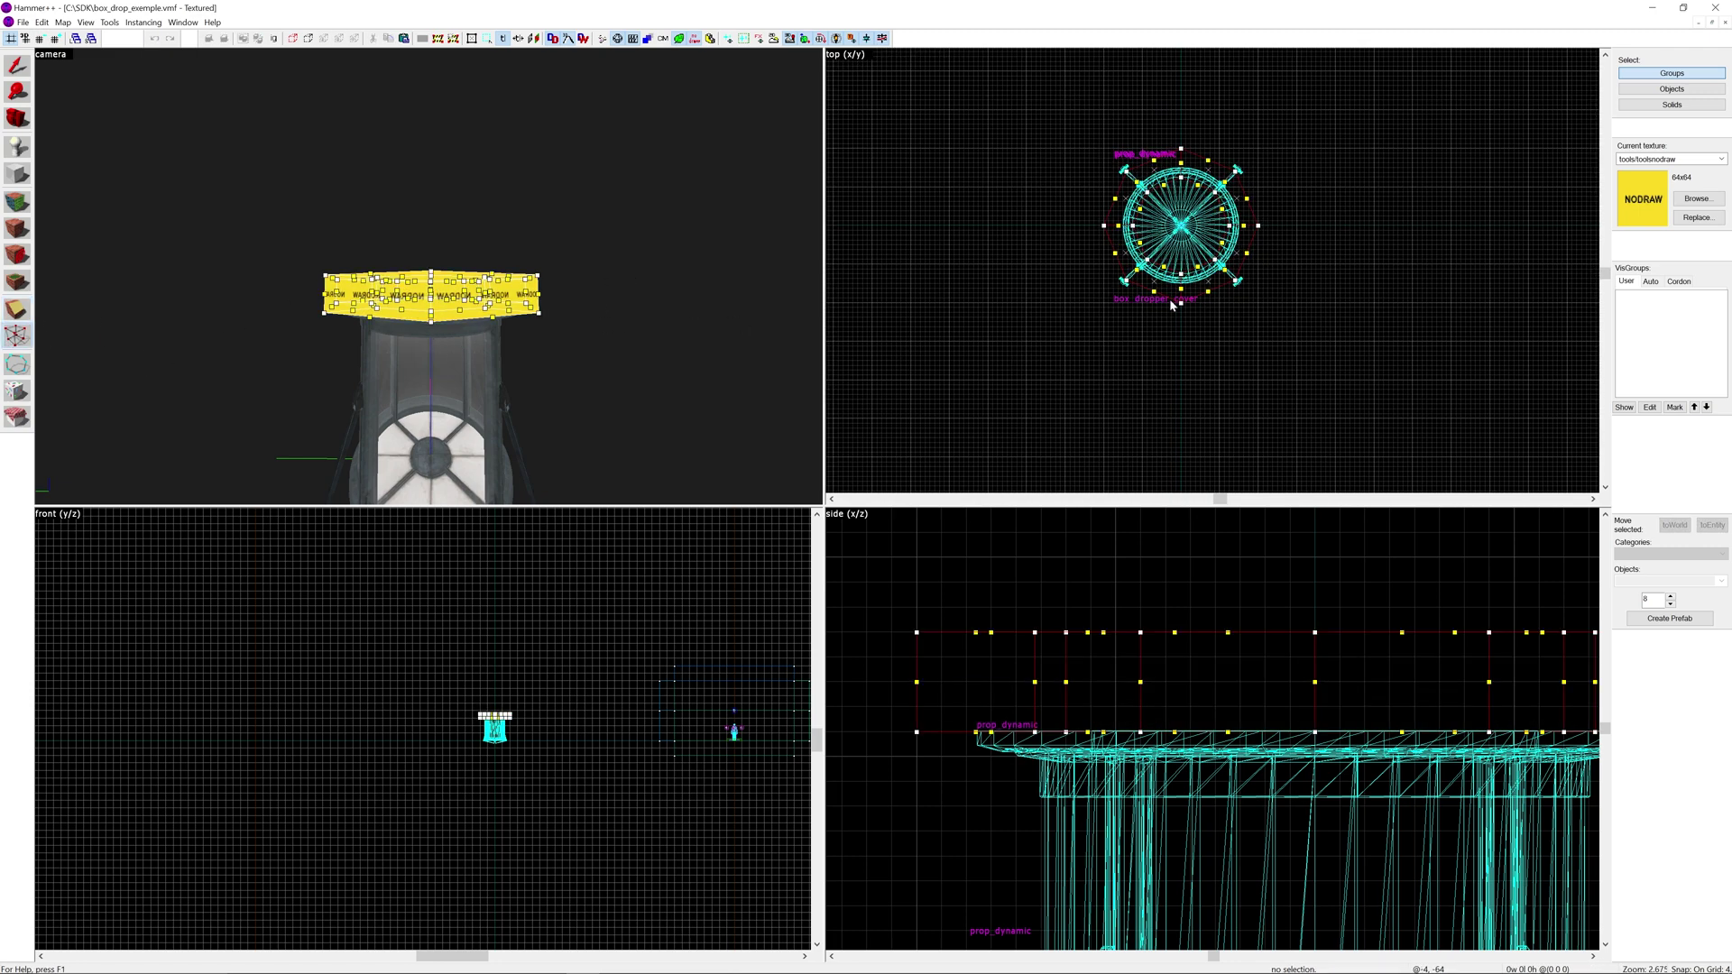
Move the ring's outer diagonal vertices at both -Y corners and the +X +Y corner outward to form square corners in the top view.
drag(1093, 271, 1059, 311)
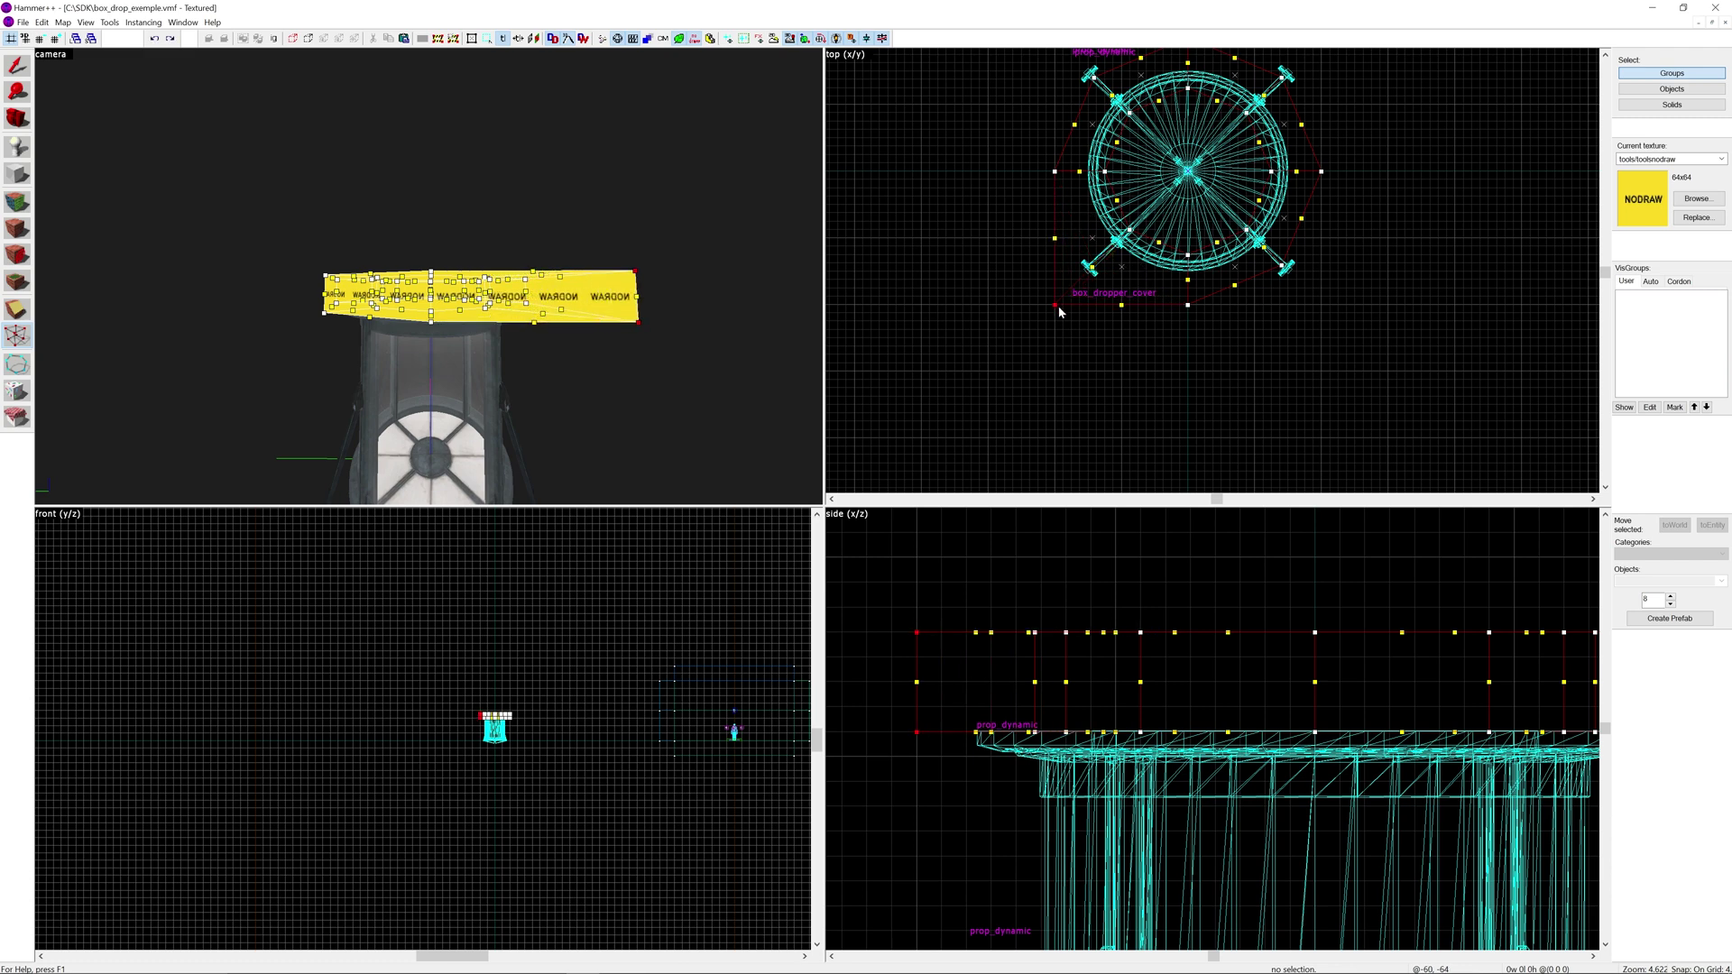
drag(1283, 270, 1320, 309)
click(1282, 269)
click(1605, 55)
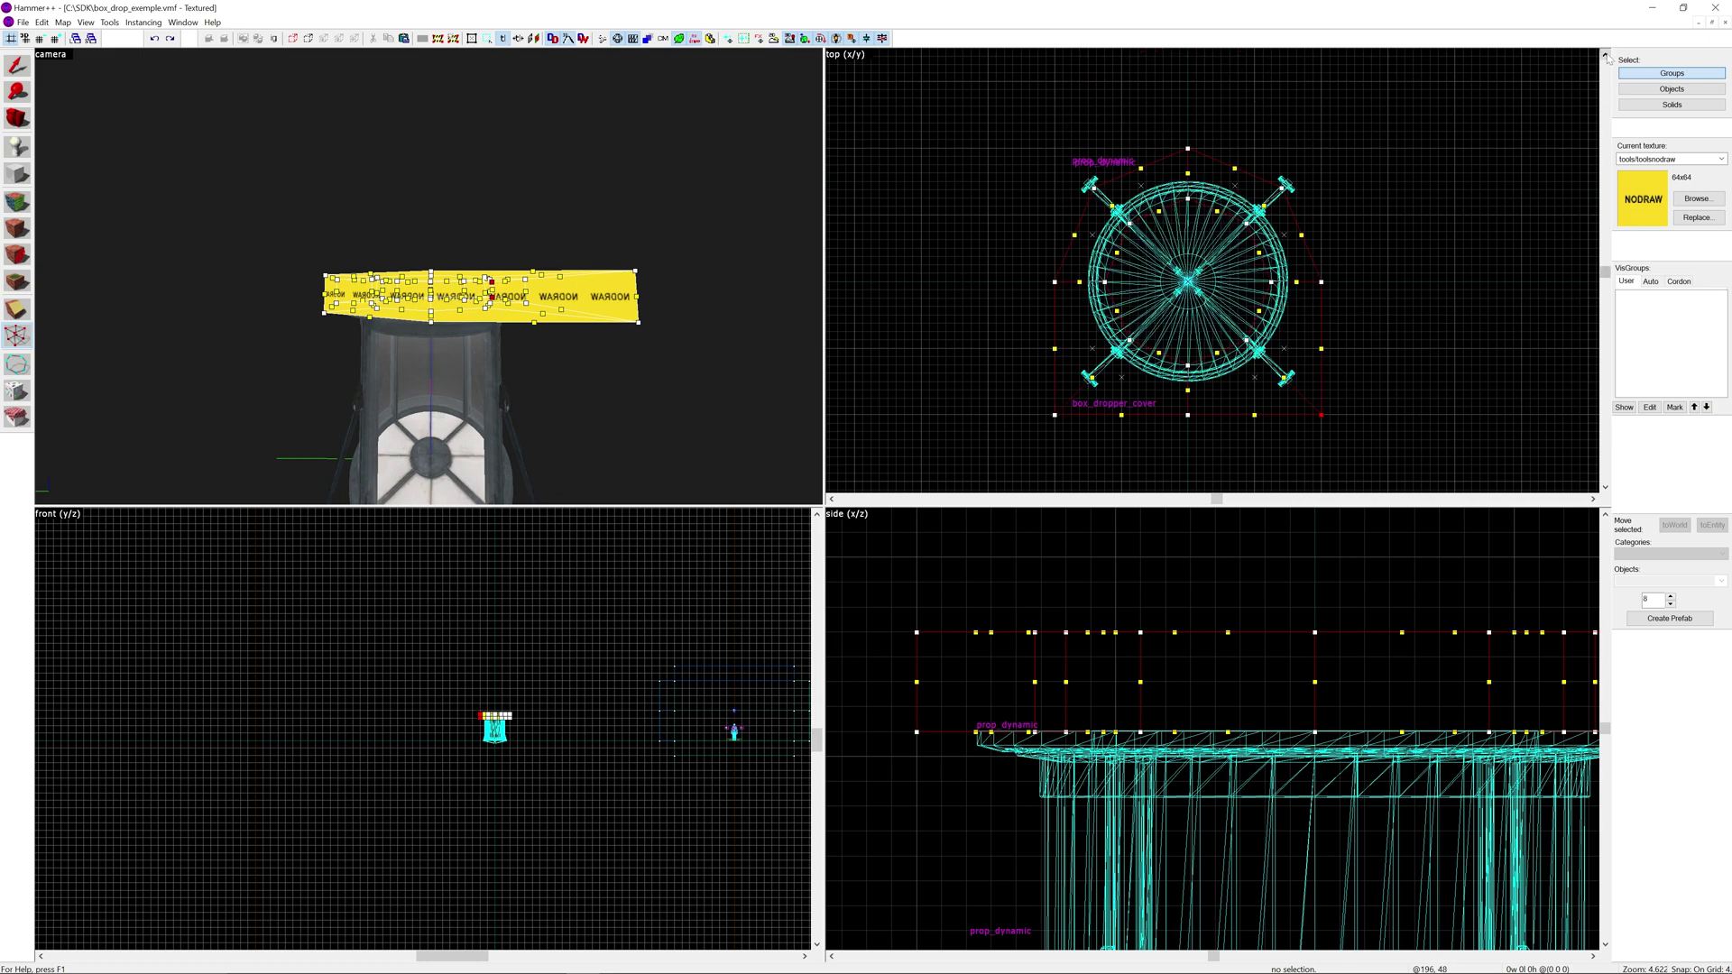
drag(1284, 190, 1321, 150)
click(1282, 191)
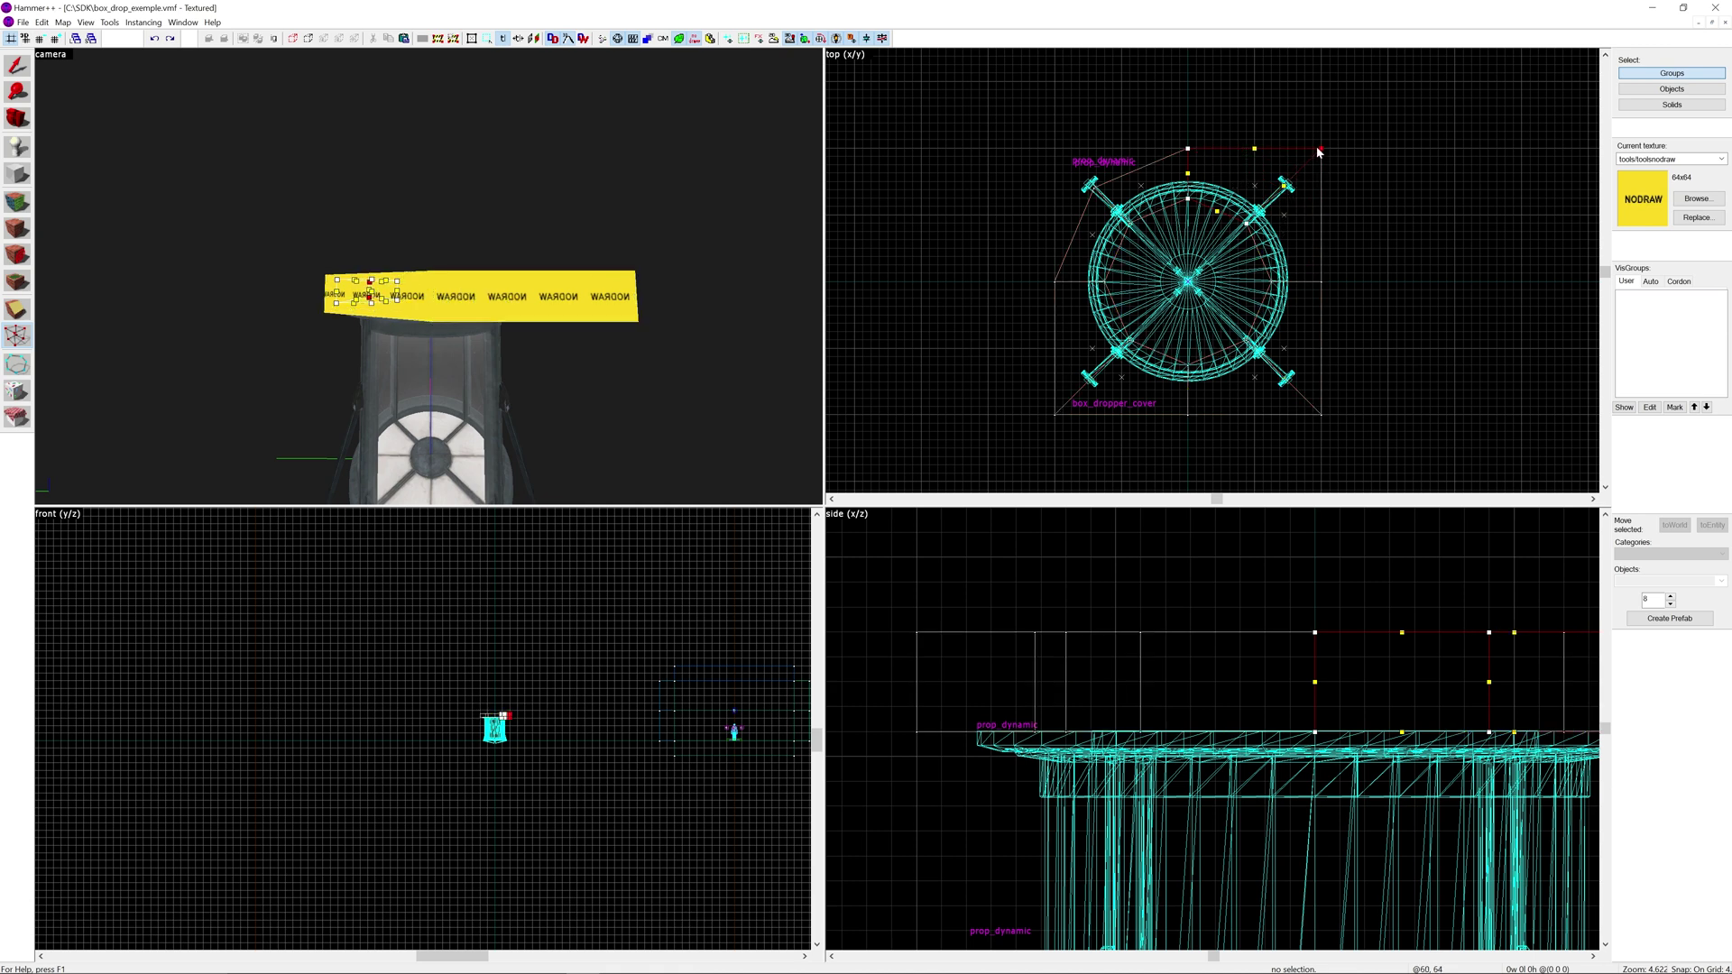
Move the ring's outer vertices at the -X +Y corner out to -64, 64, then finish vertex editing and deselect the ring.
click(1094, 239)
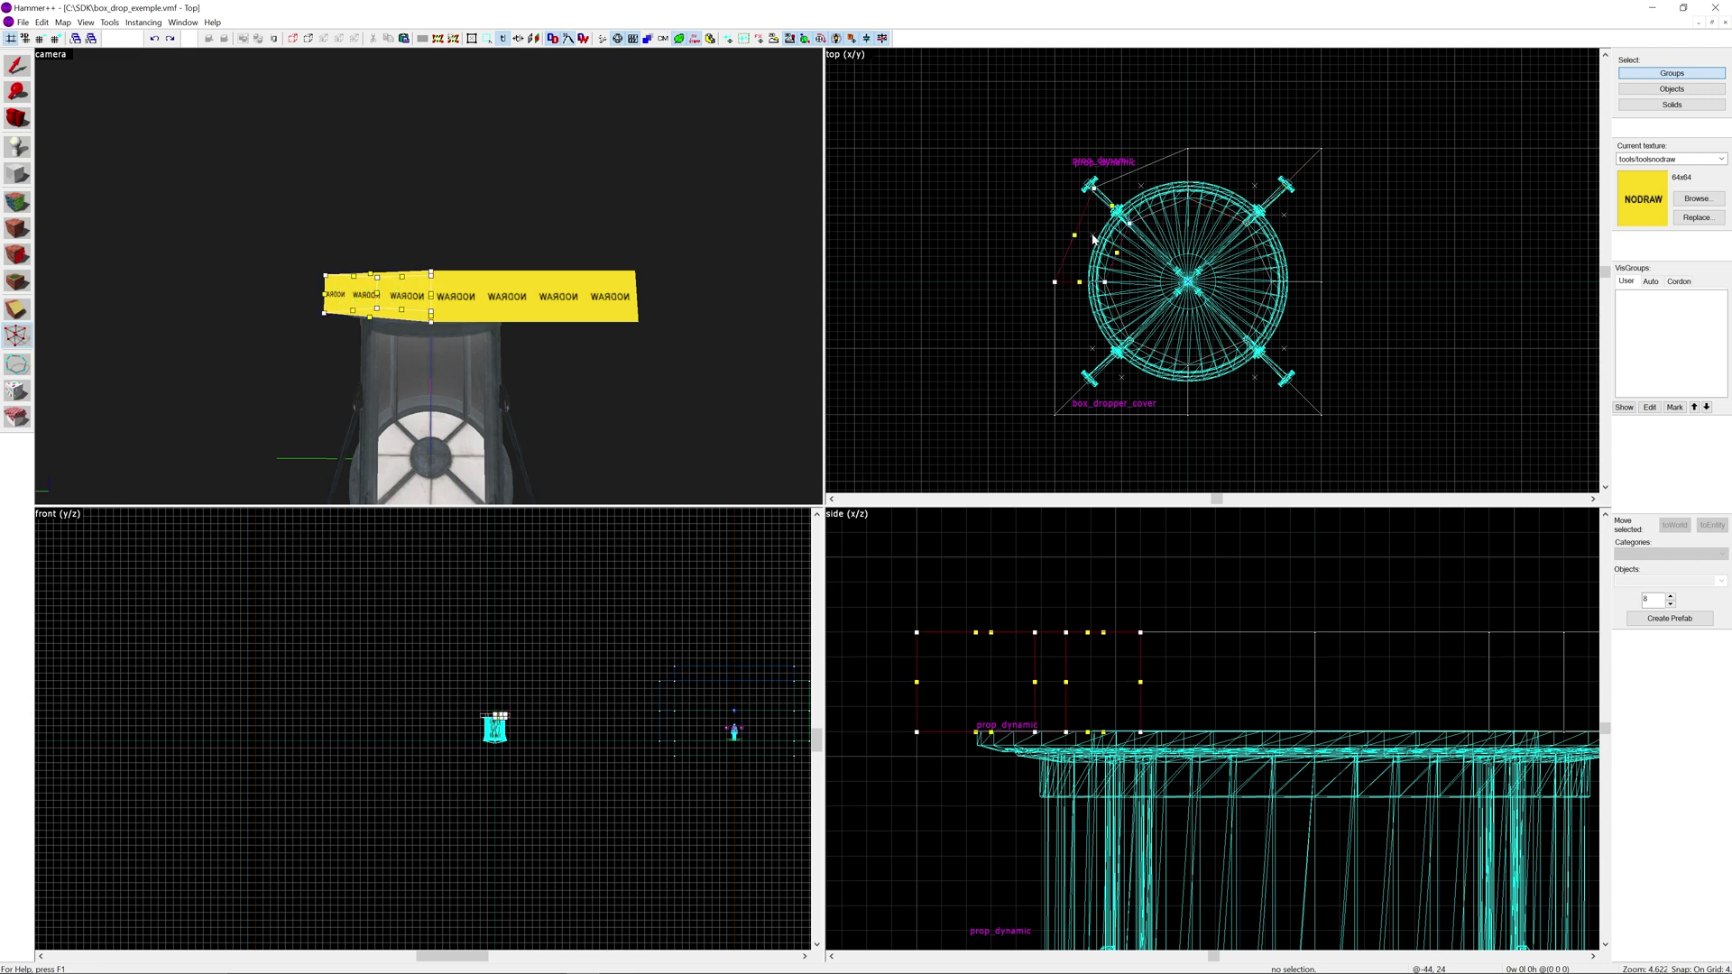
drag(1092, 190, 1079, 172)
drag(1058, 147, 1101, 182)
click(1143, 186)
click(1090, 184)
click(1141, 186)
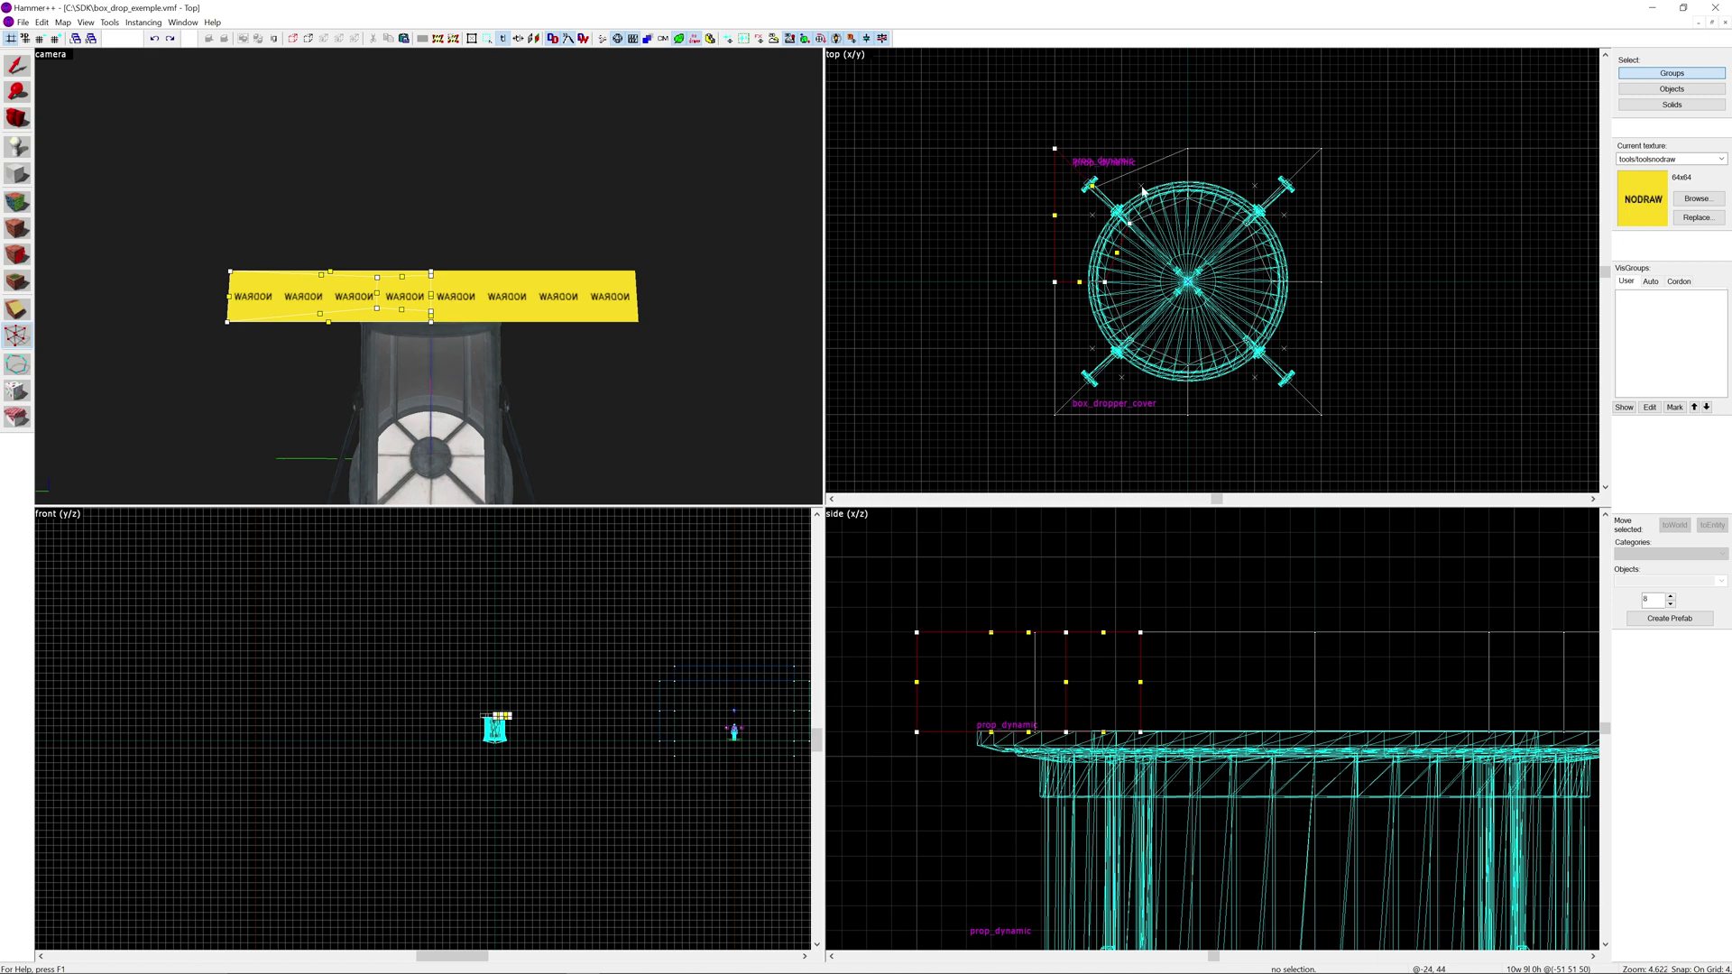
click(1141, 186)
mouse_move(1094, 192)
mouse_down()
mouse_move(1063, 154)
mouse_move(1039, 158)
mouse_up()
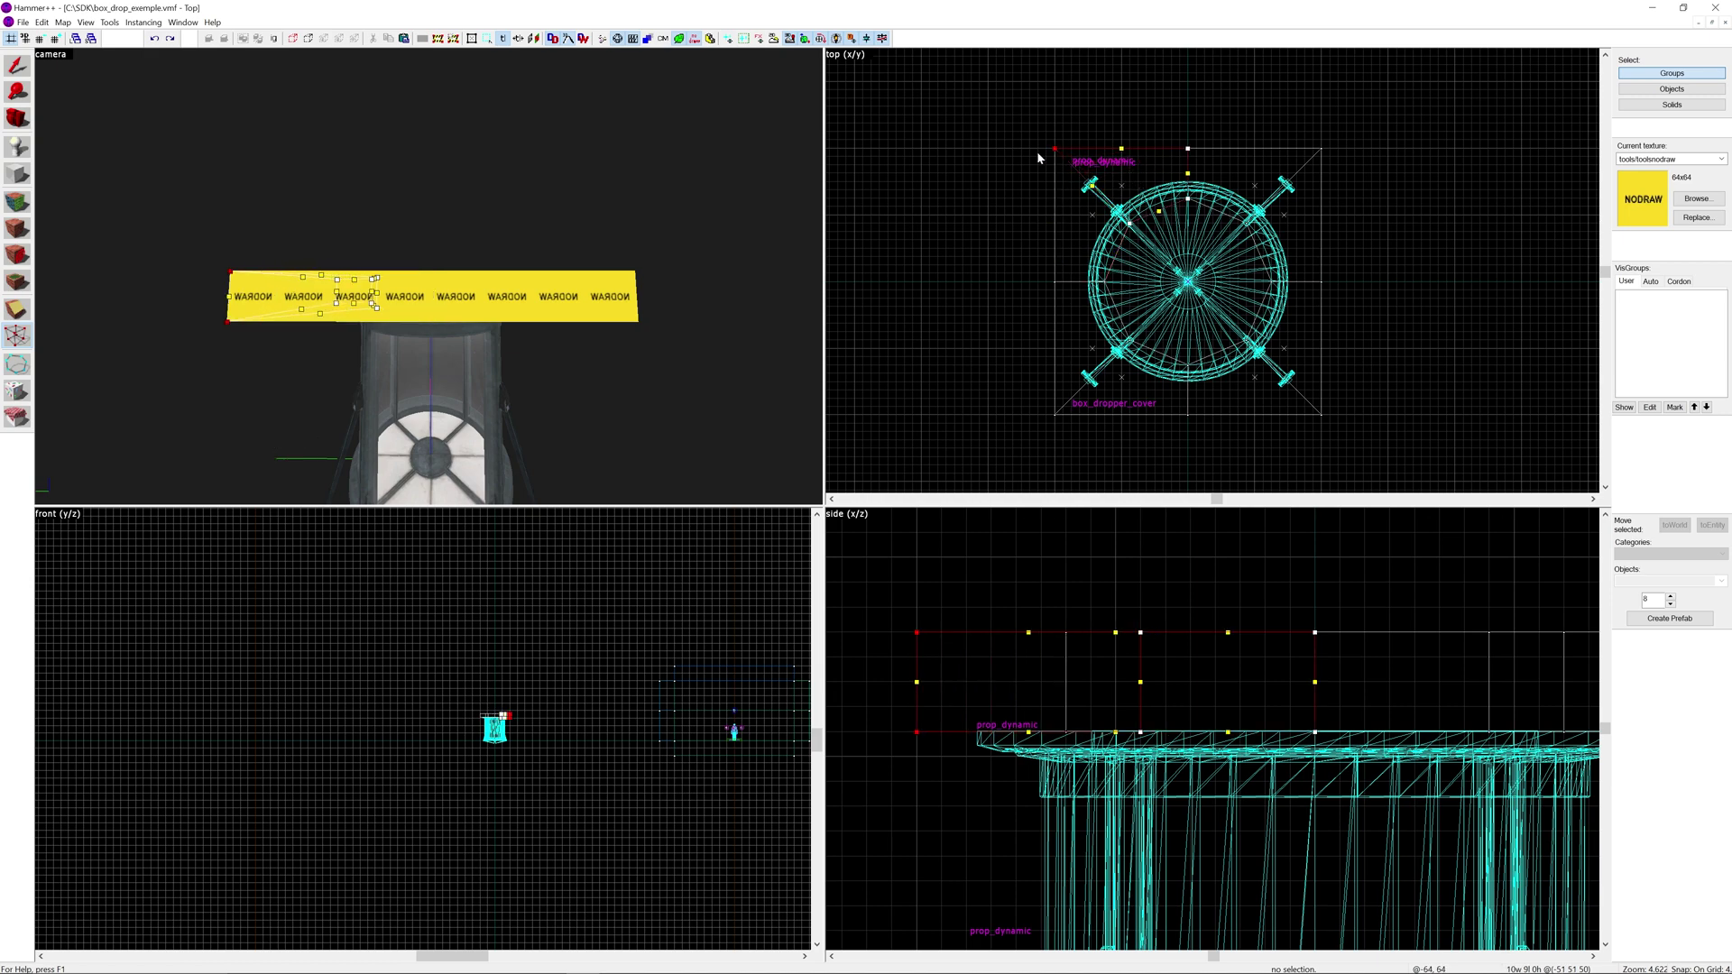
click(16, 65)
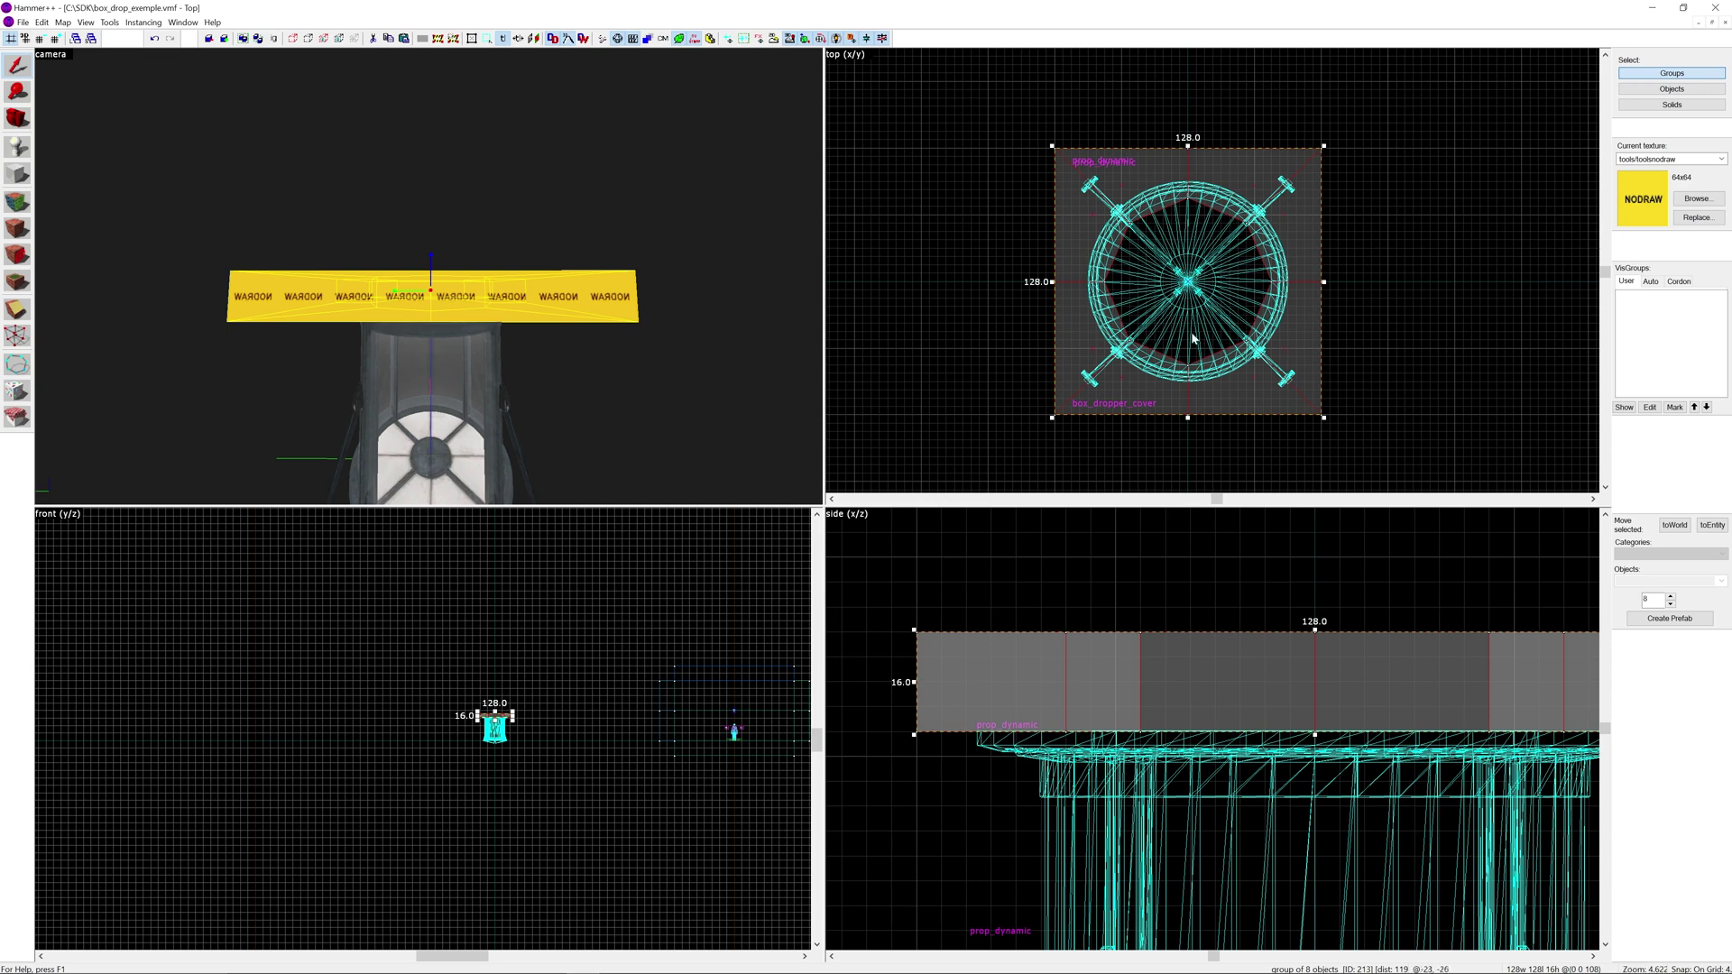
key(z)
key(w)
key(s)
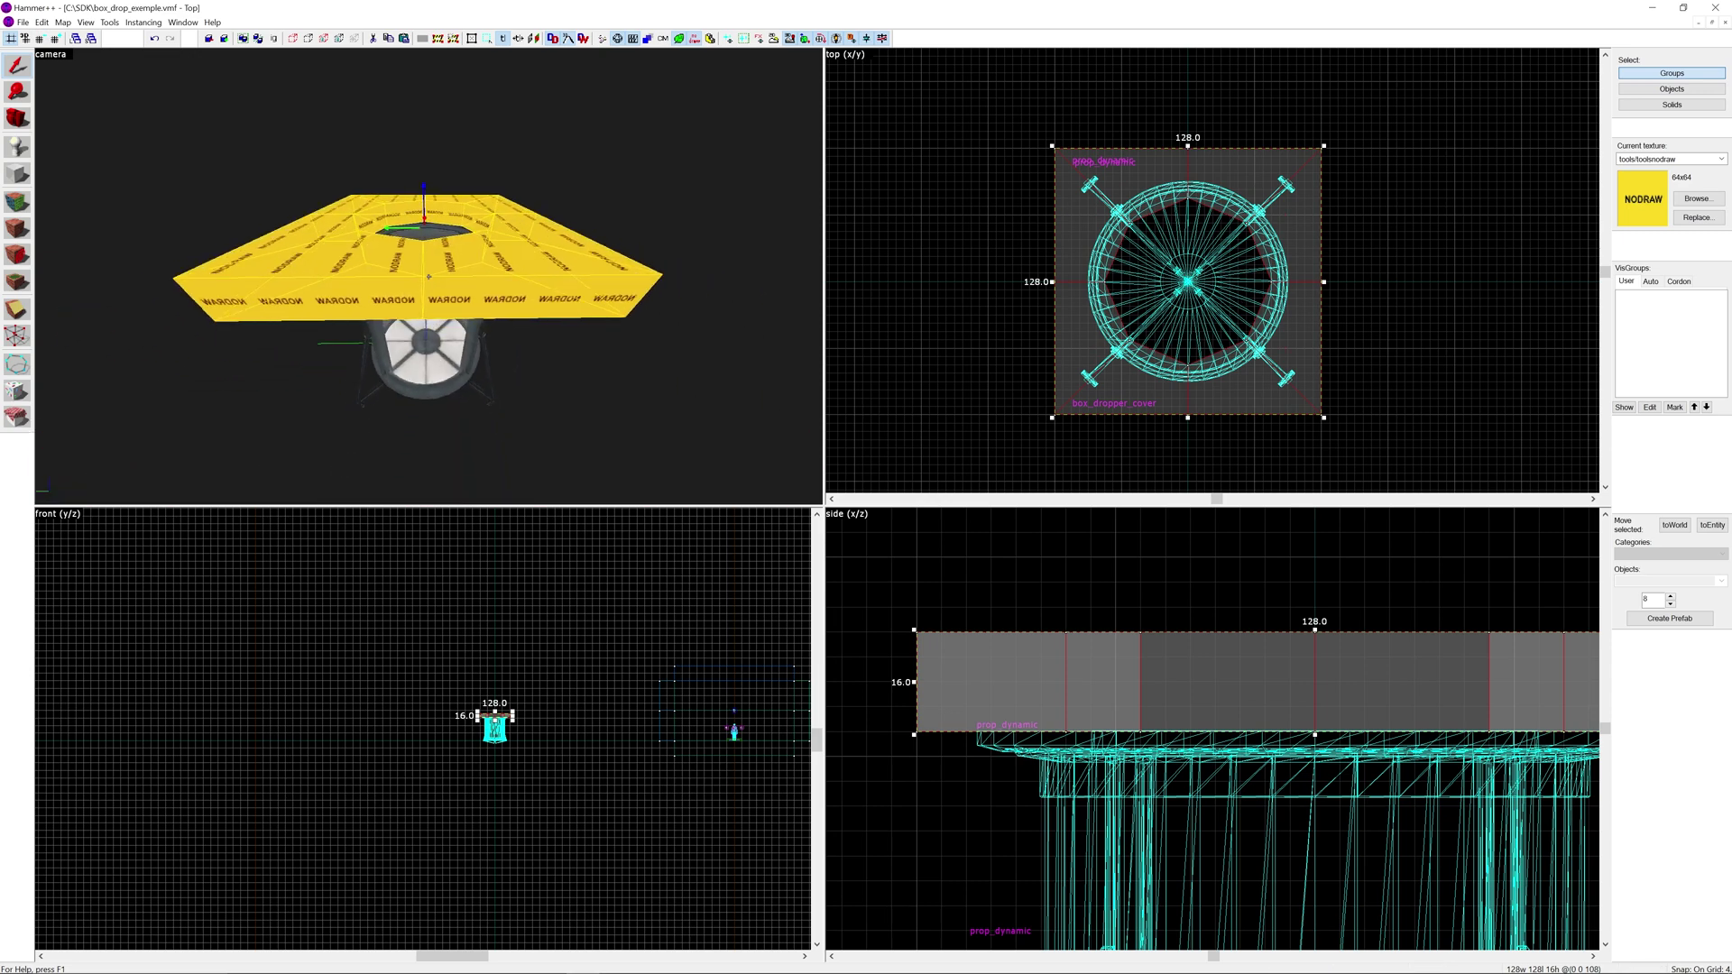
key(Escape)
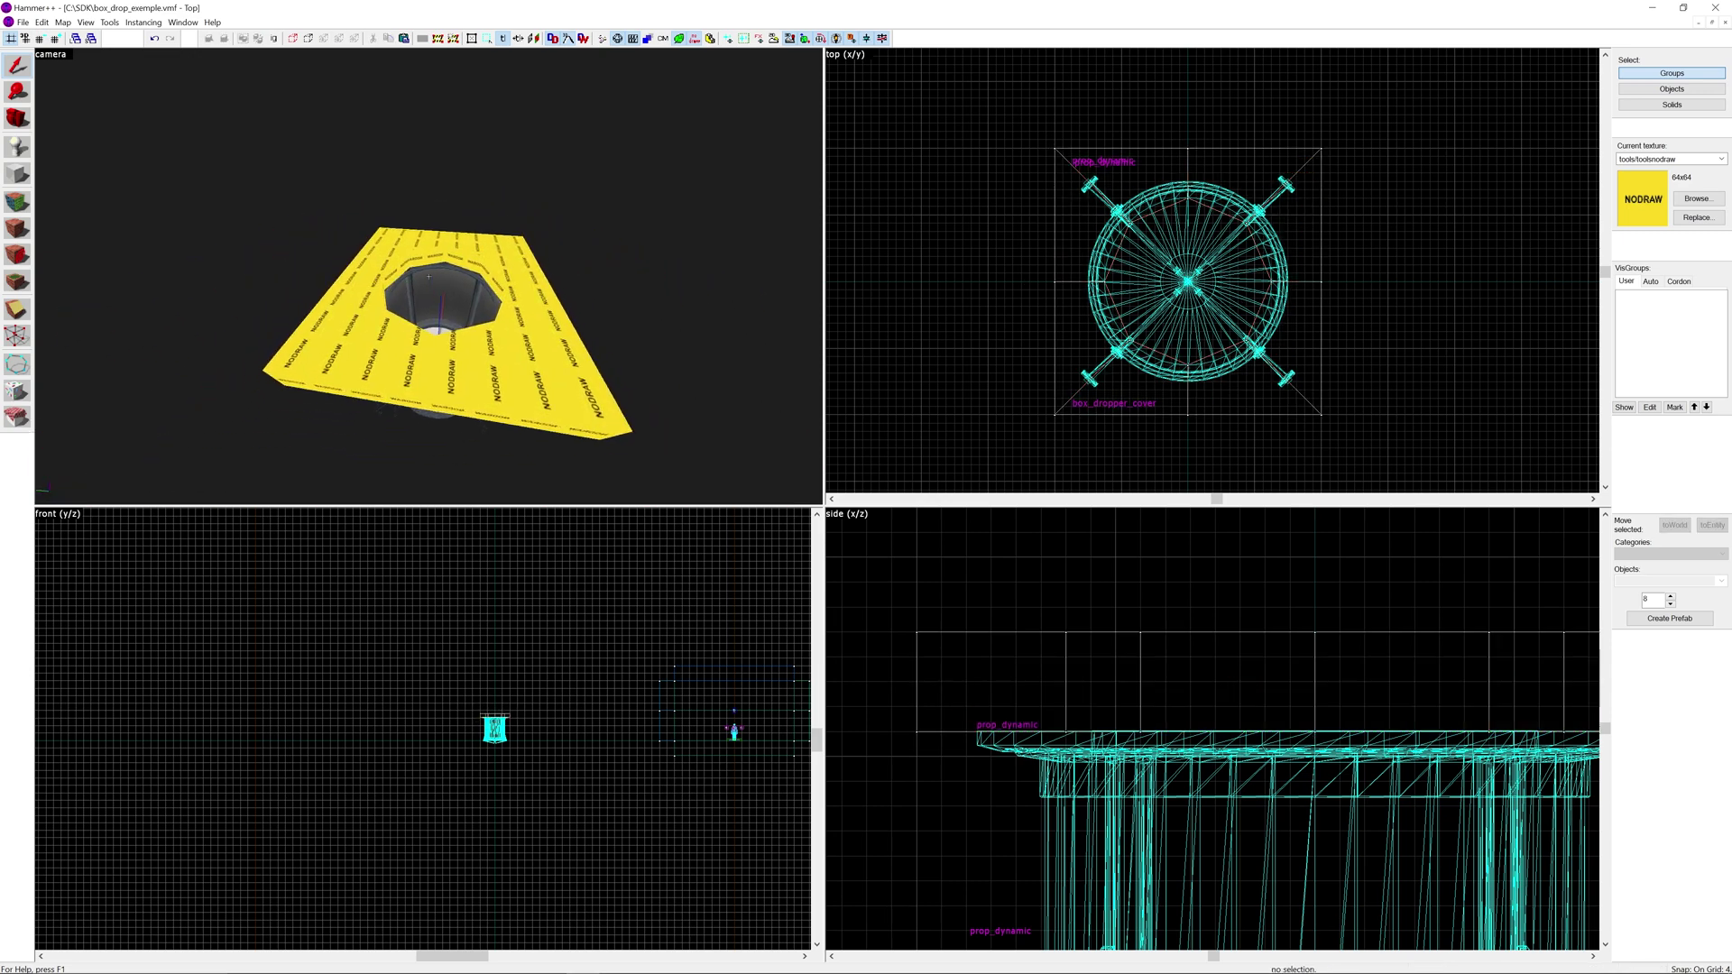
Select all eight inner faces around the nodraw ring's opening for texture editing.
key(s)
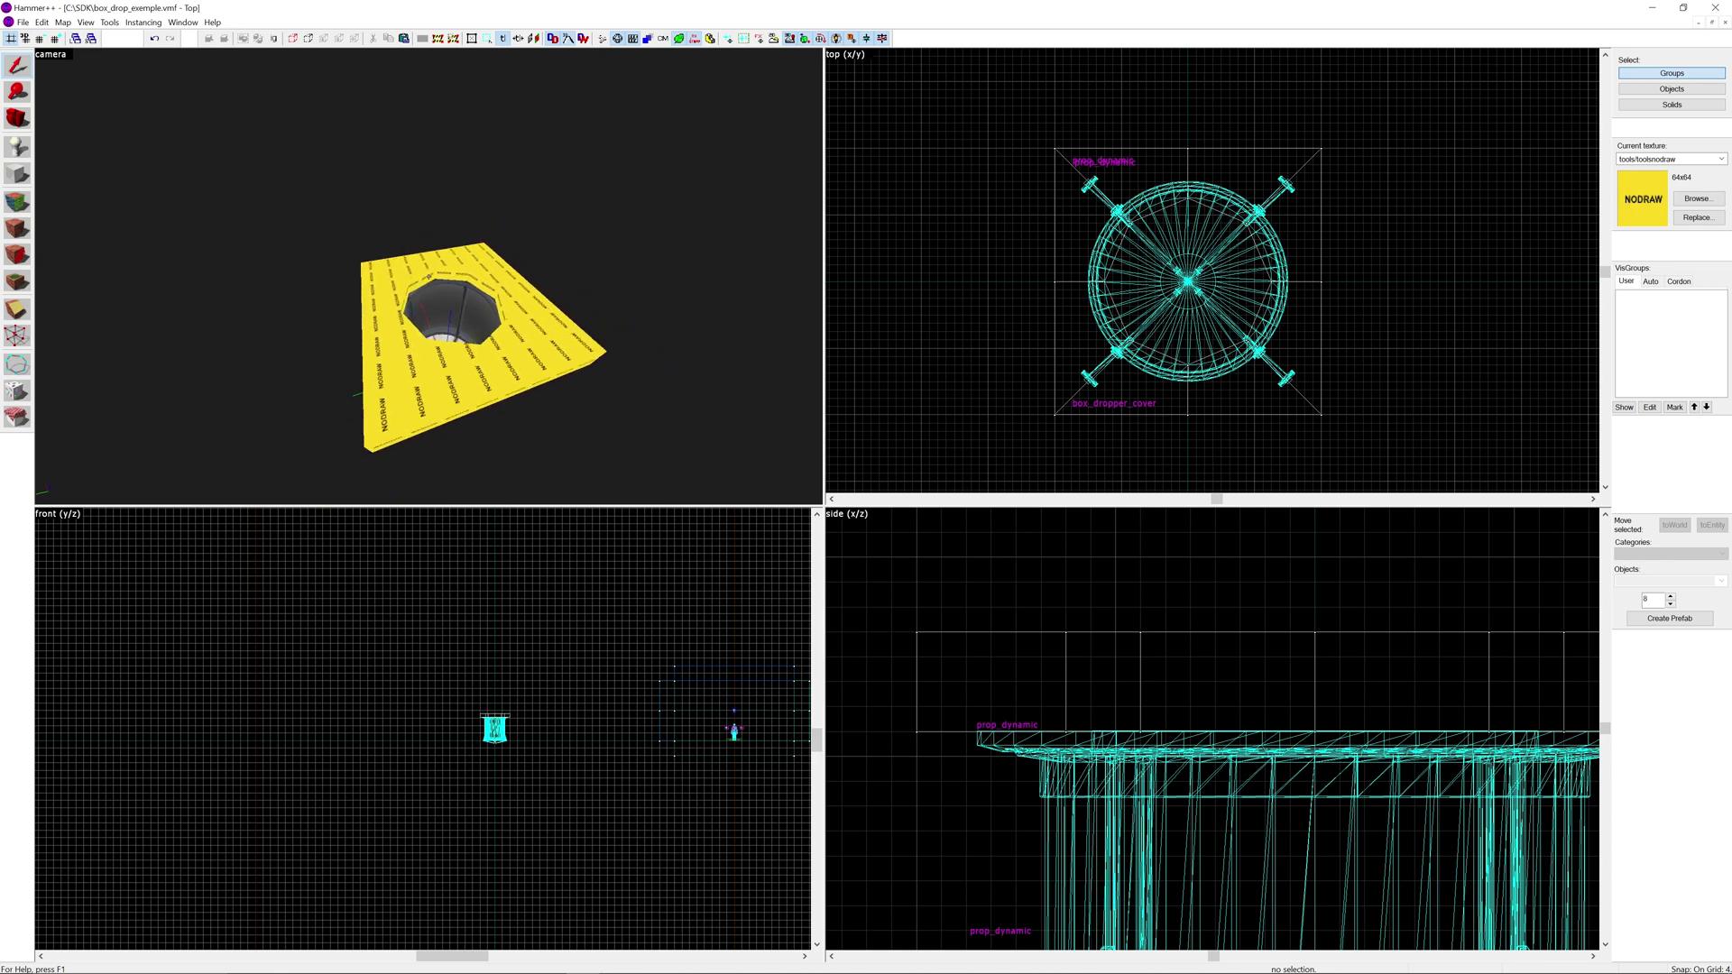
key(z)
key(w)
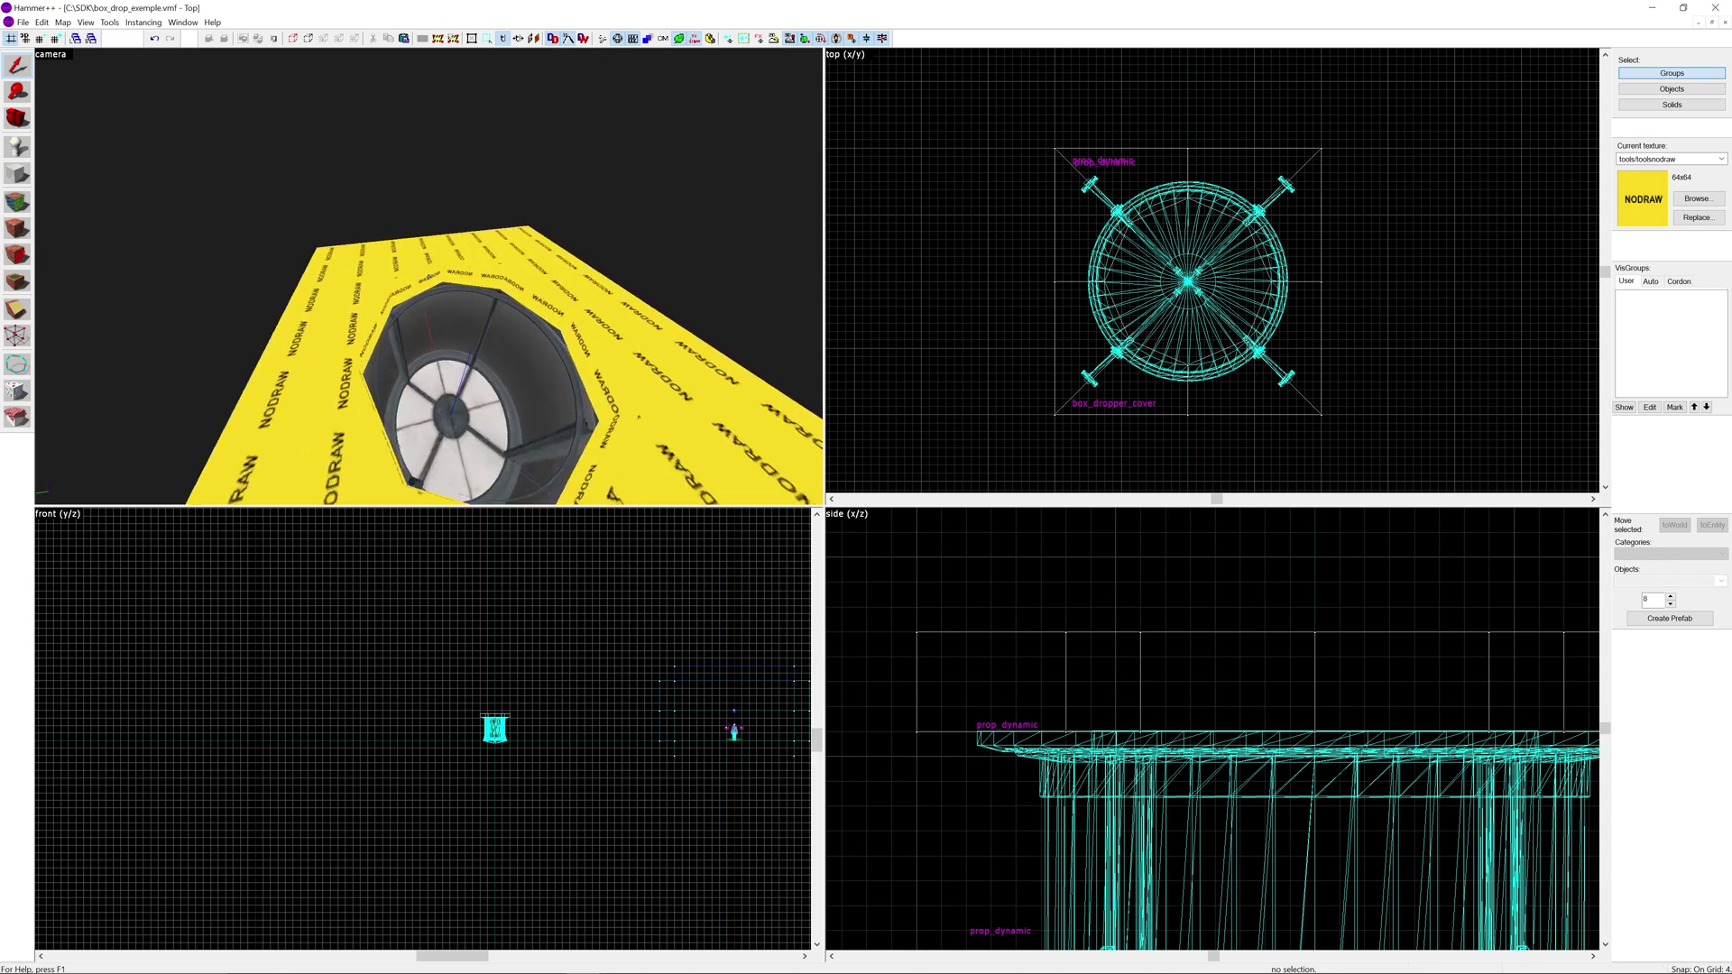
click(23, 201)
click(289, 341)
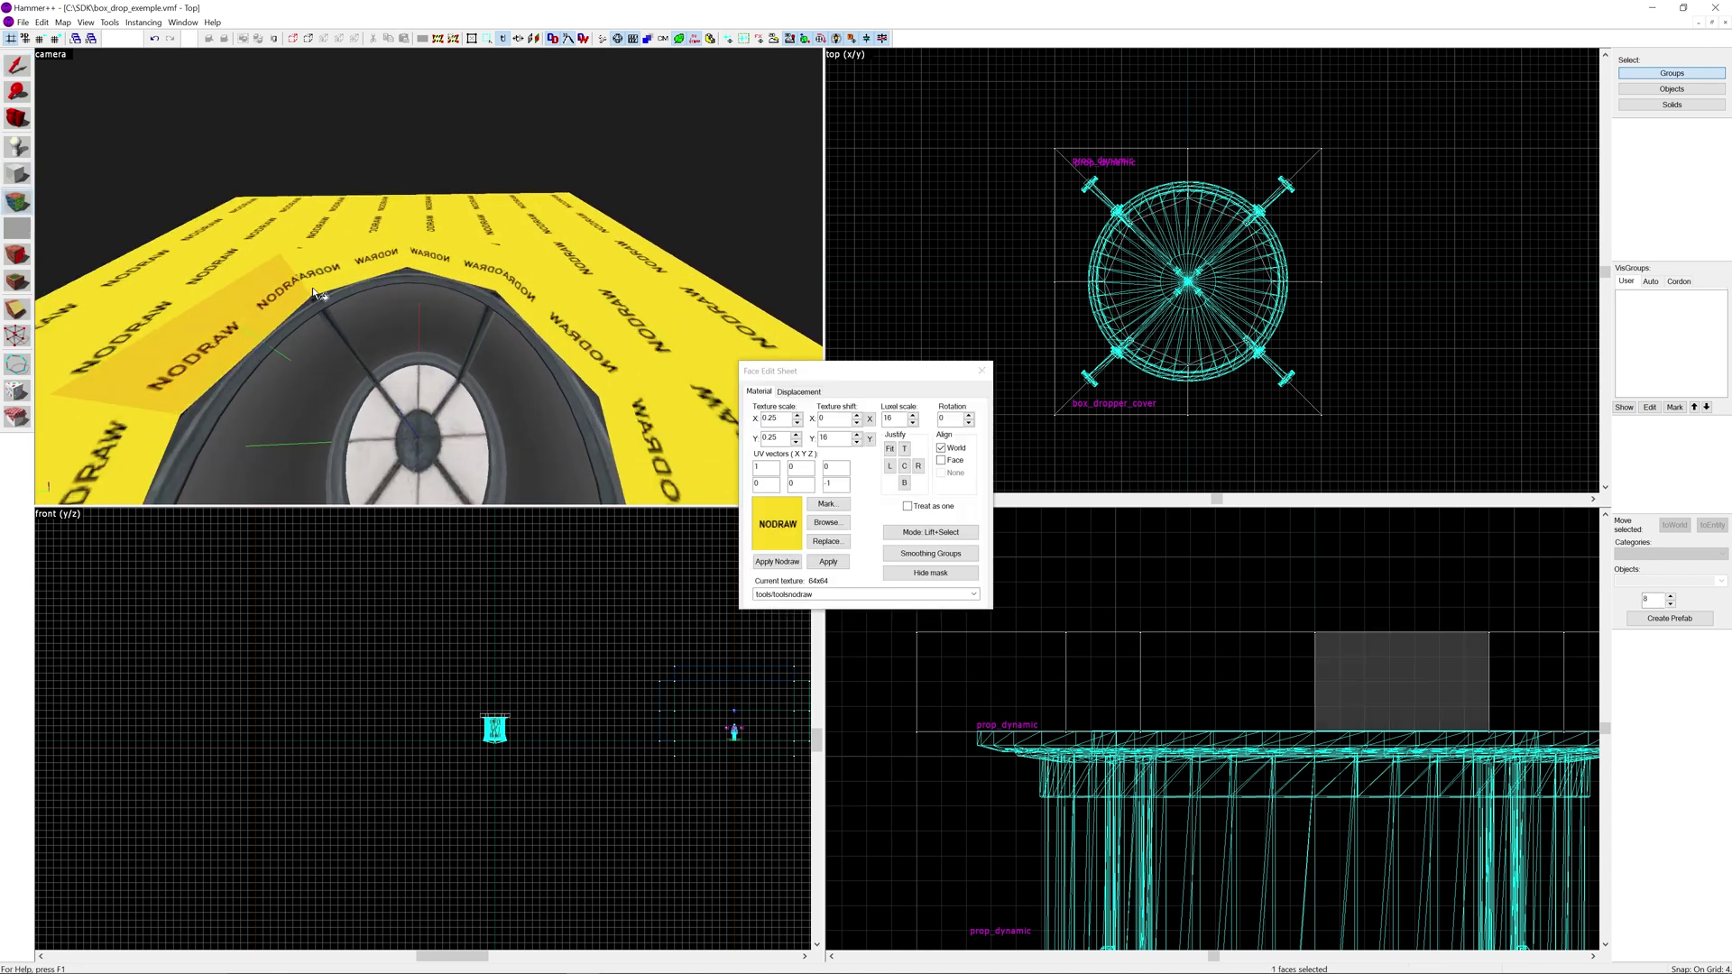
ctrl+click(334, 280)
ctrl+click(478, 265)
ctrl+click(553, 320)
key(z)
key(d)
key(z)
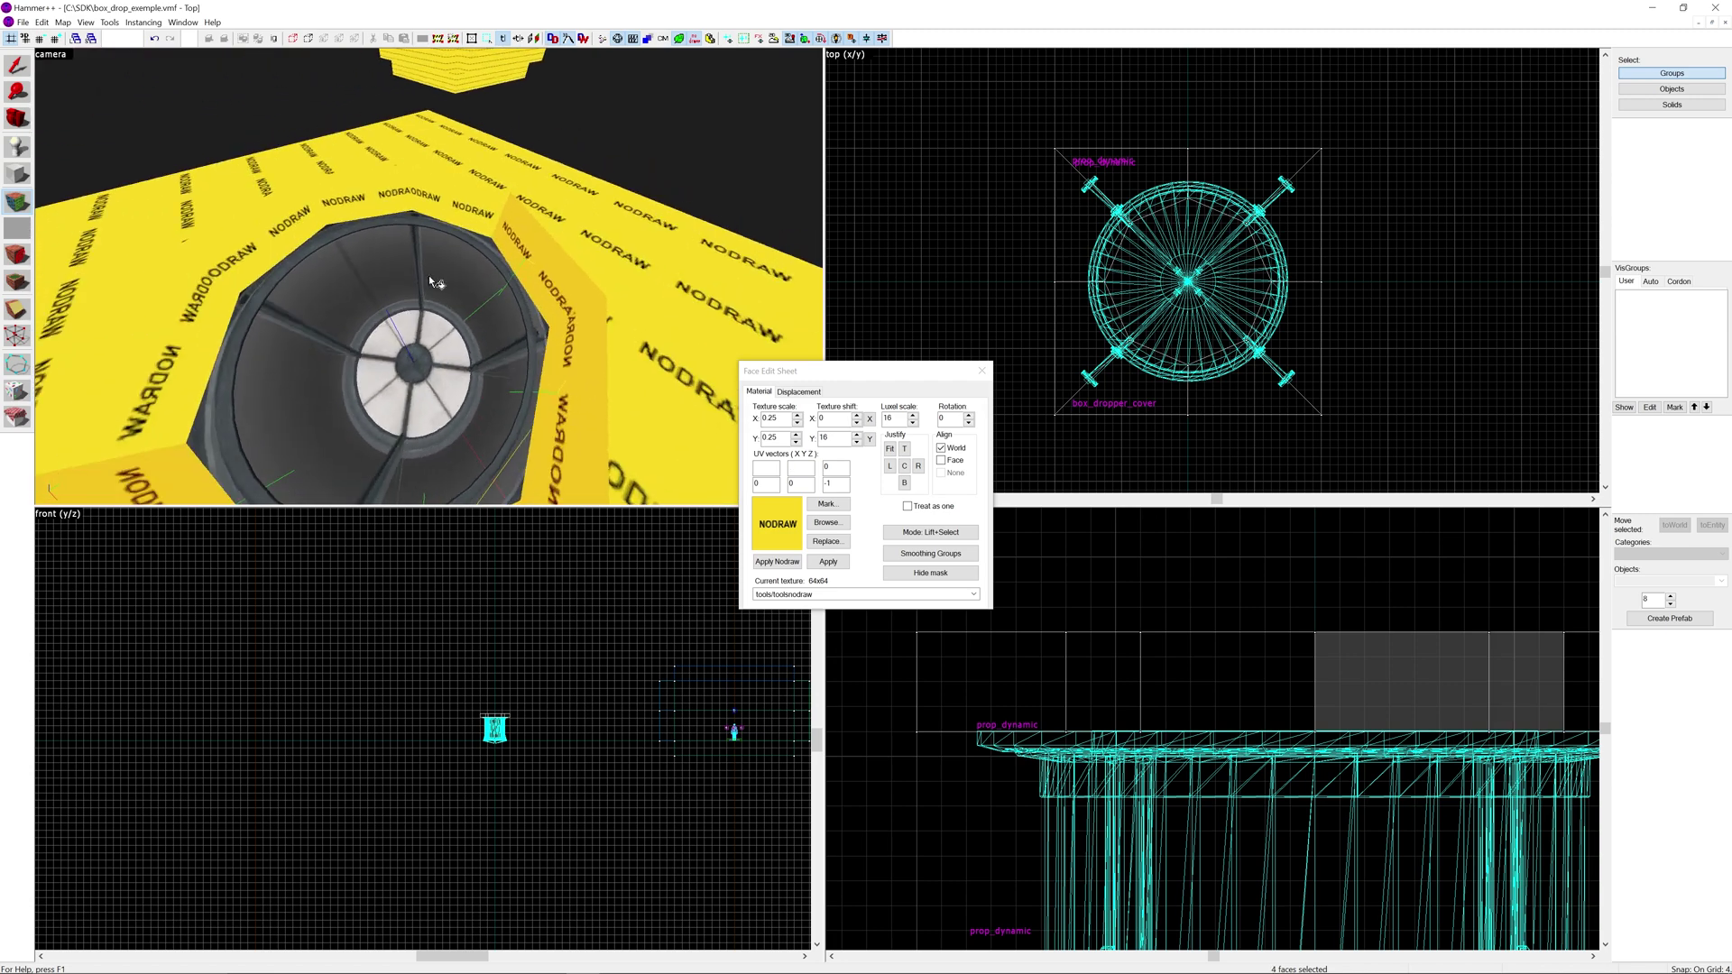
ctrl+click(457, 209)
ctrl+click(397, 191)
ctrl+click(226, 244)
ctrl+click(144, 361)
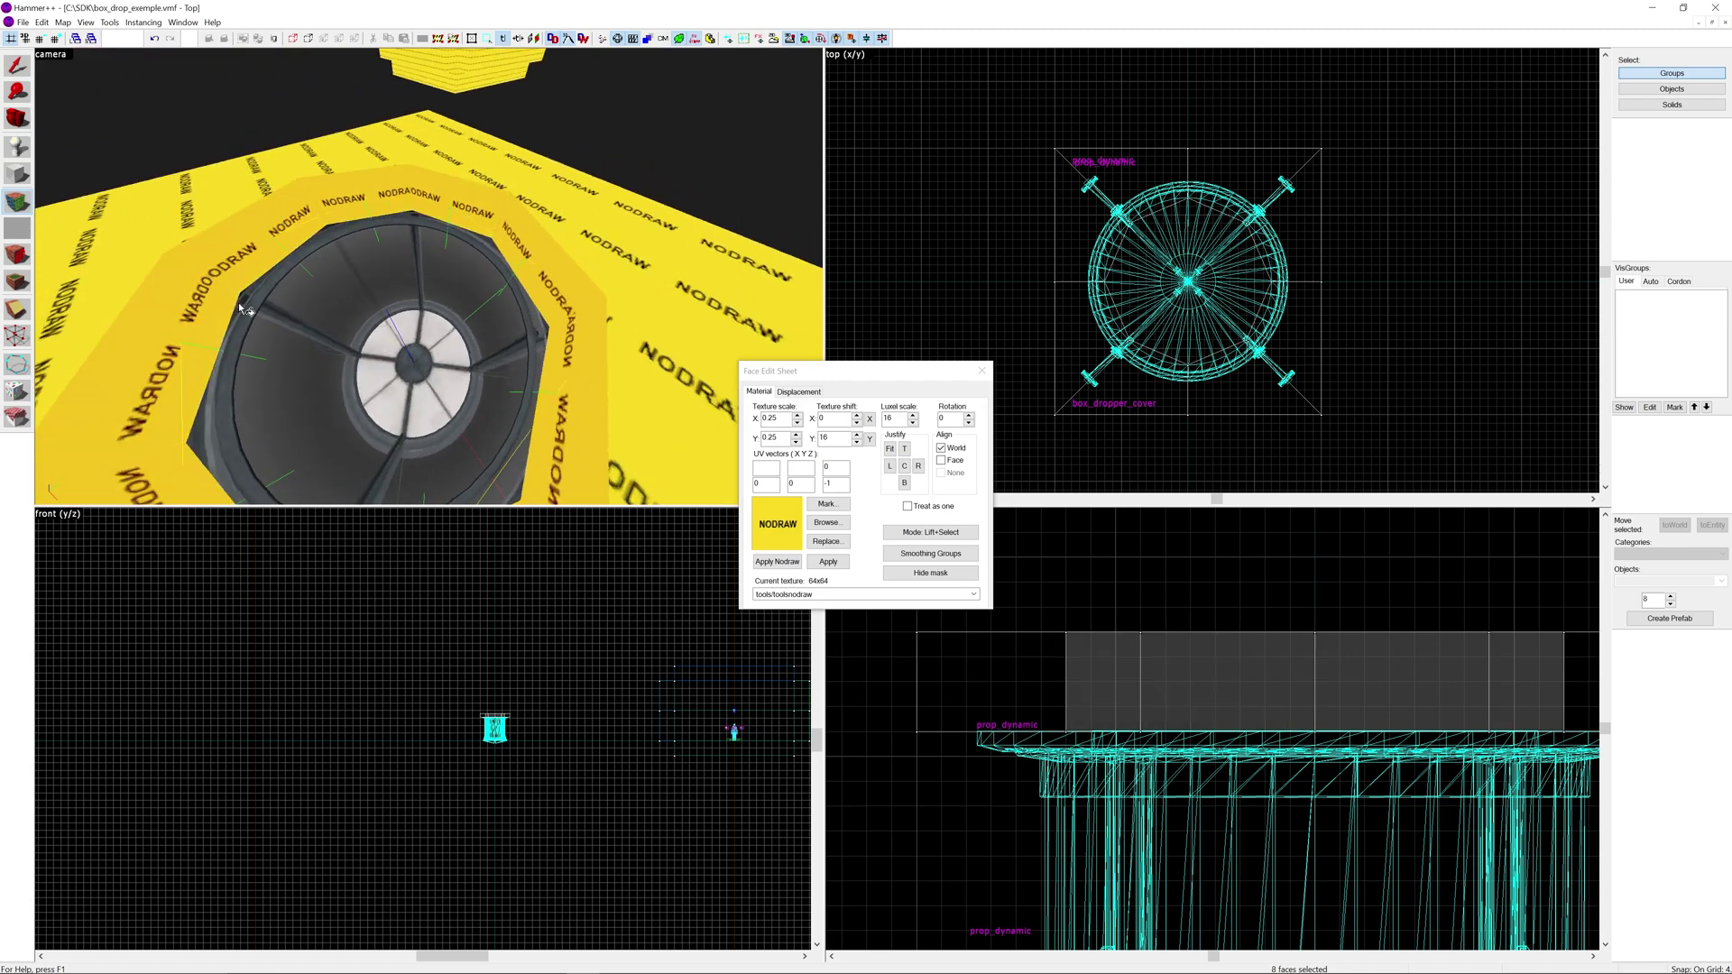
Apply the metal/metalwall061f texture to the ring's selected inner faces.
key(z)
click(826, 523)
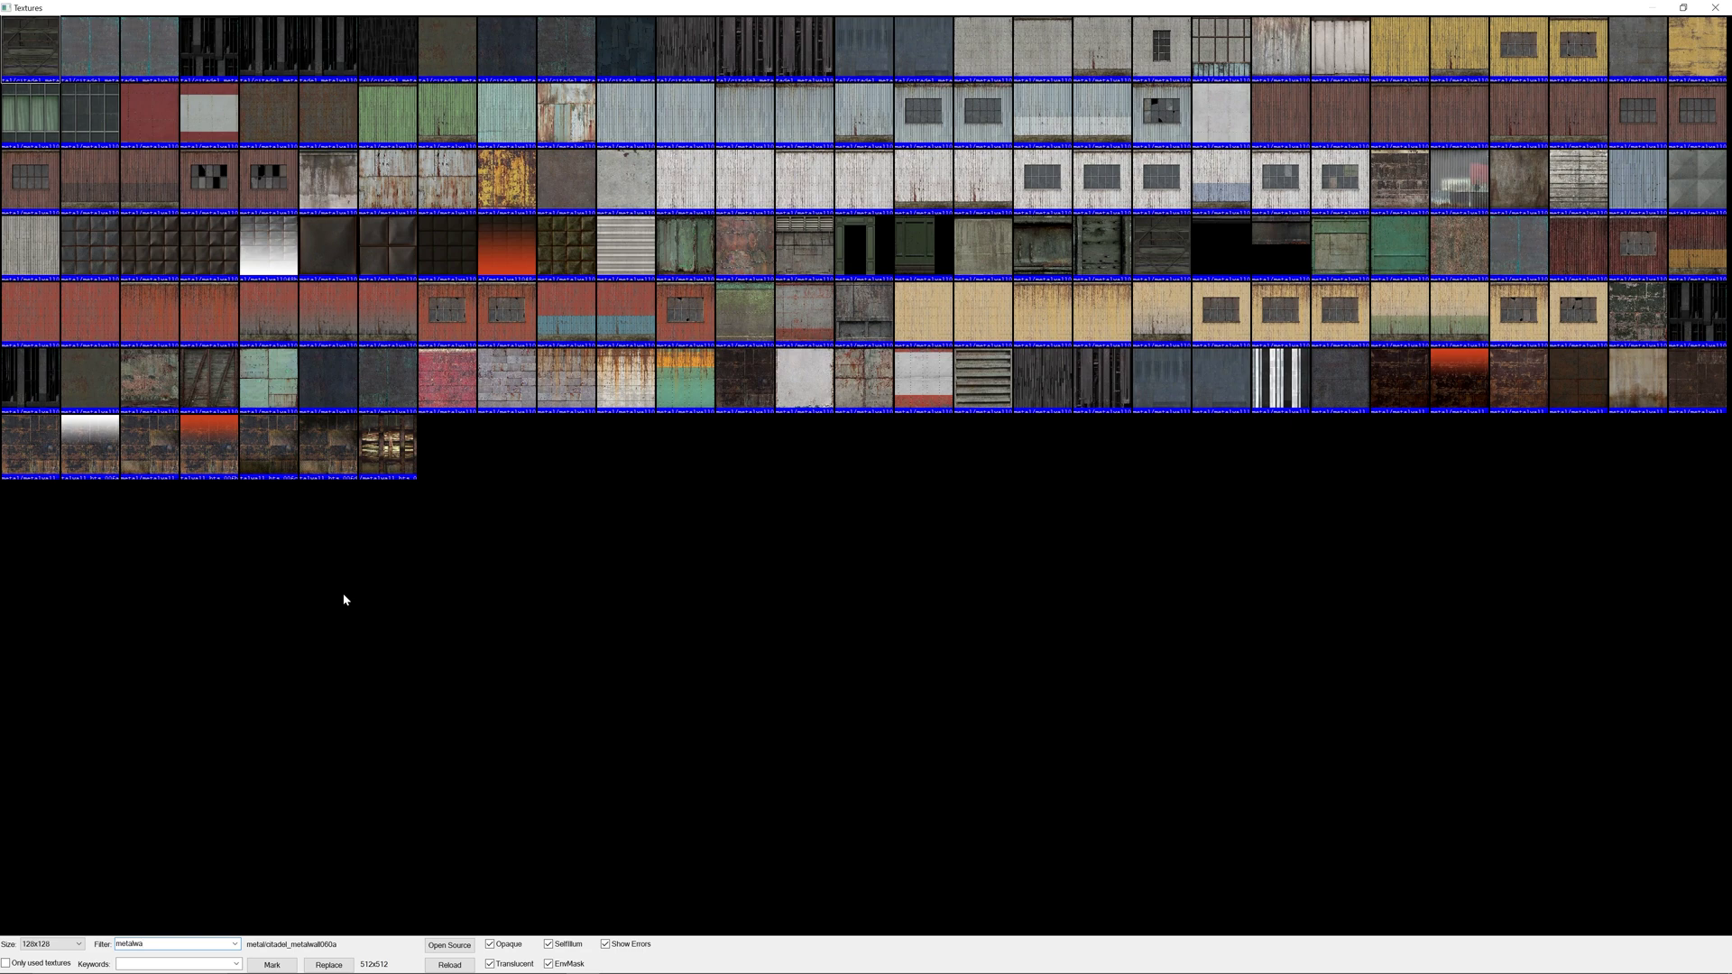
click(1282, 262)
double_click(1287, 262)
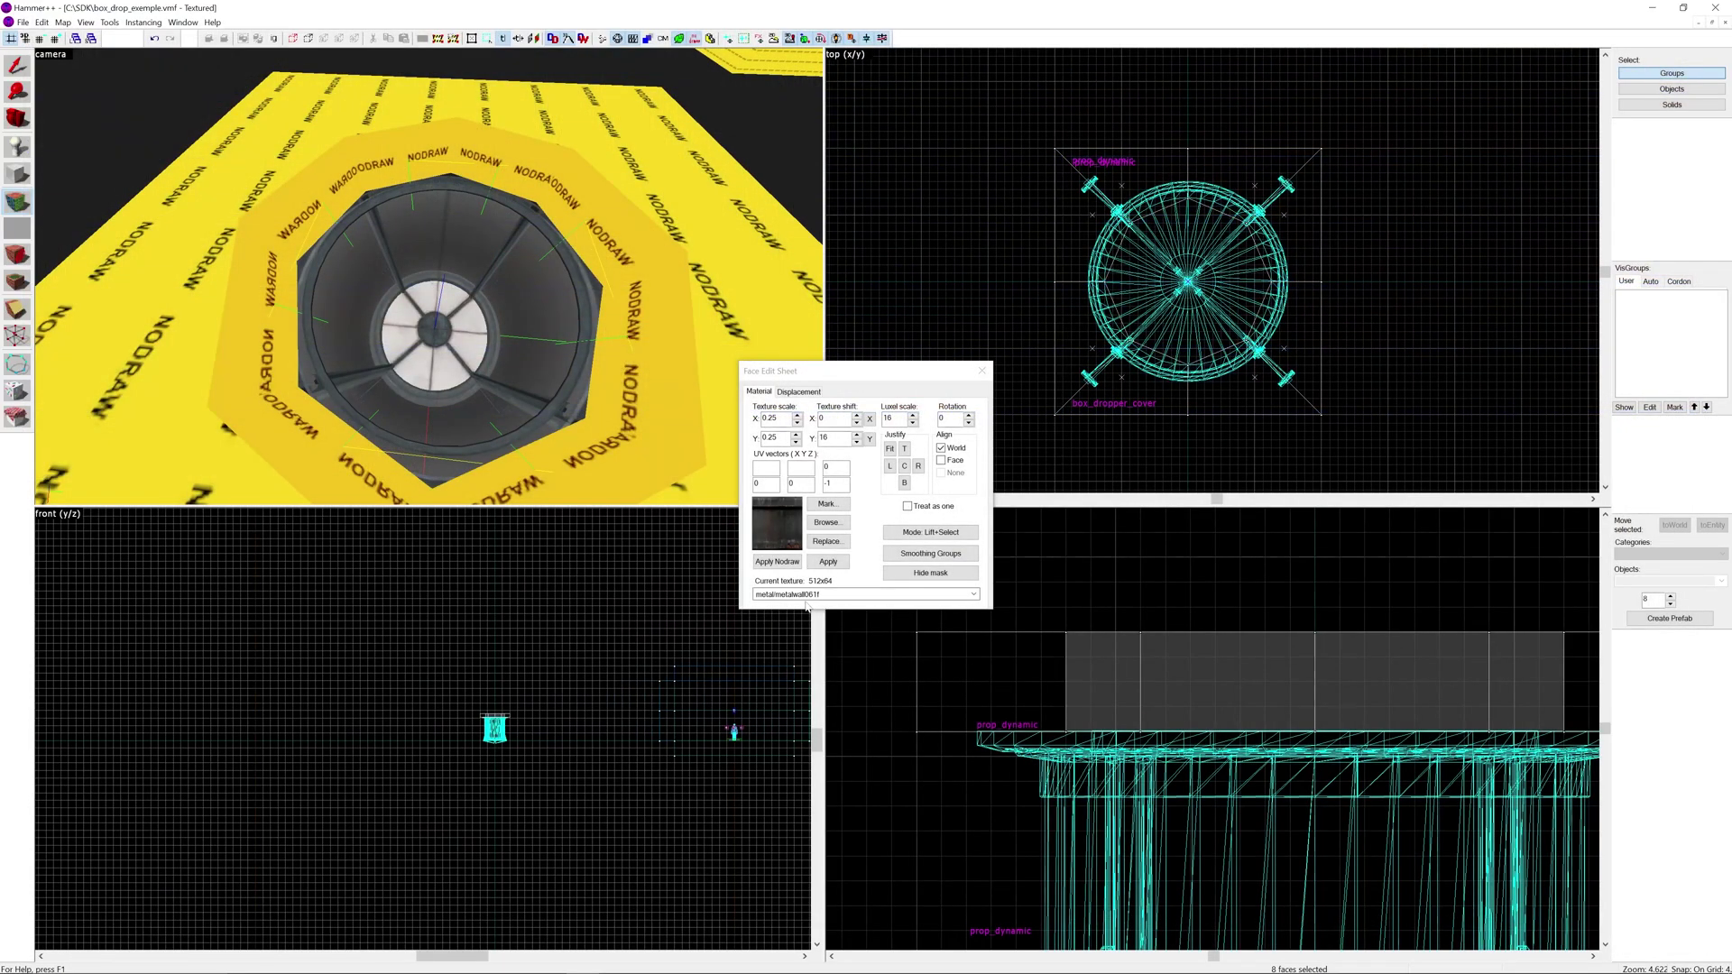
key(z)
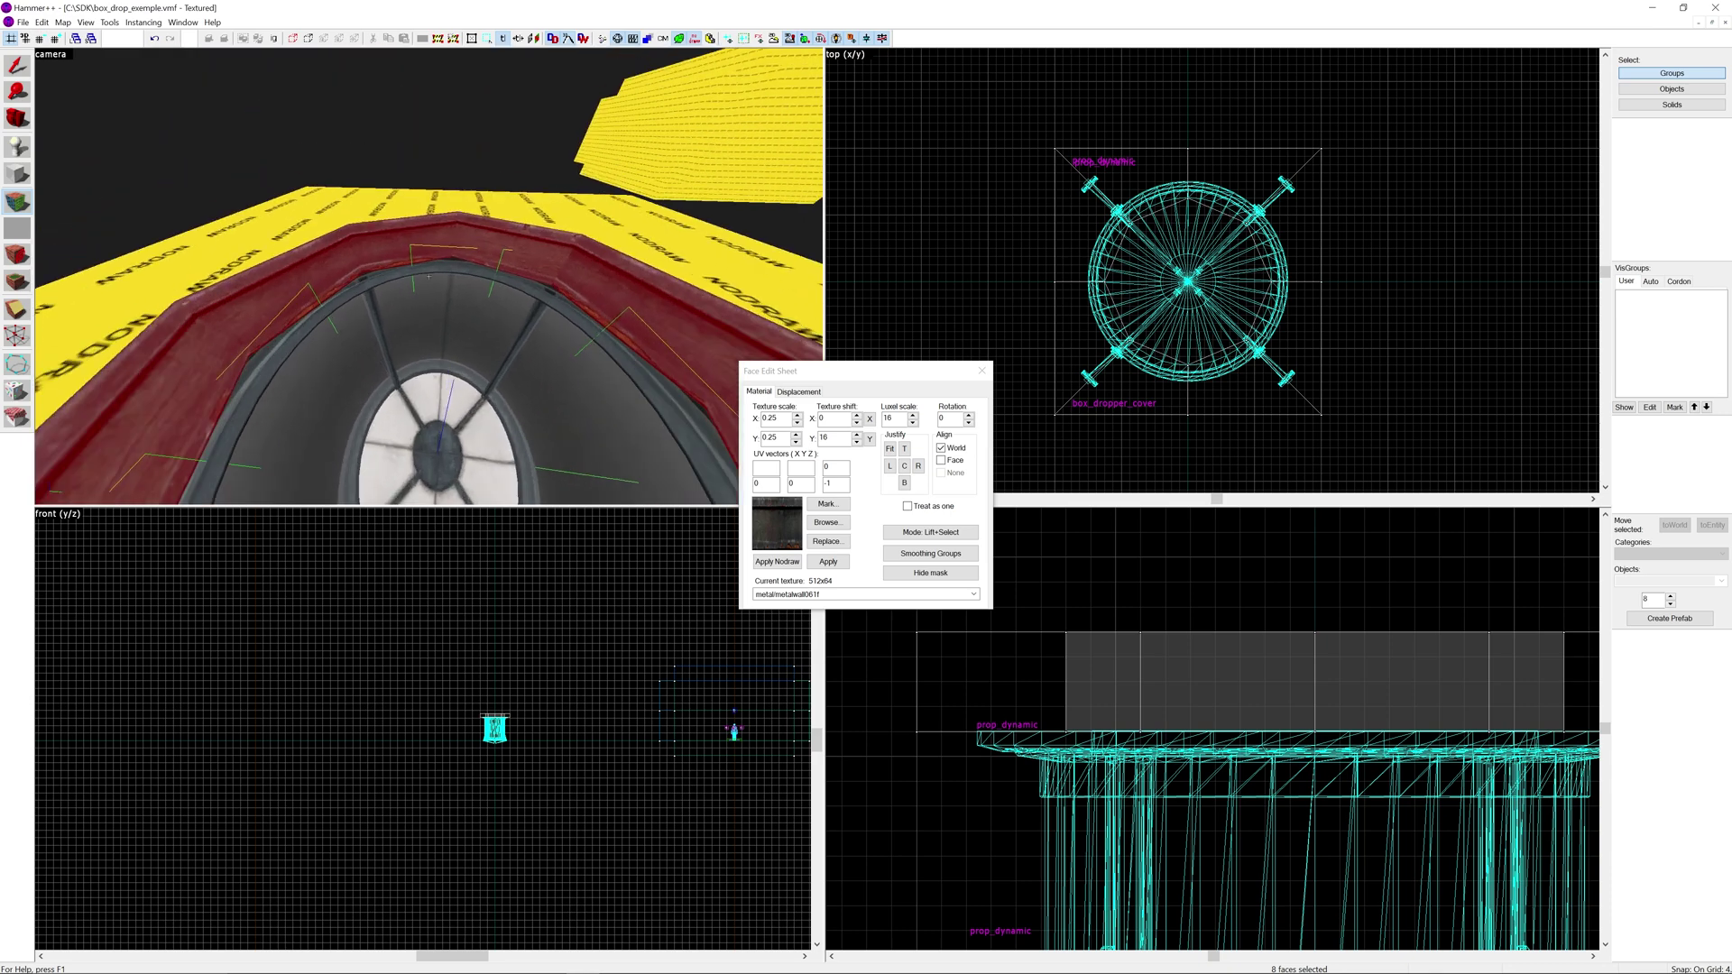
Select all eight underside faces of the ring, around the dropper's rim.
key(s)
key(z)
click(429, 276)
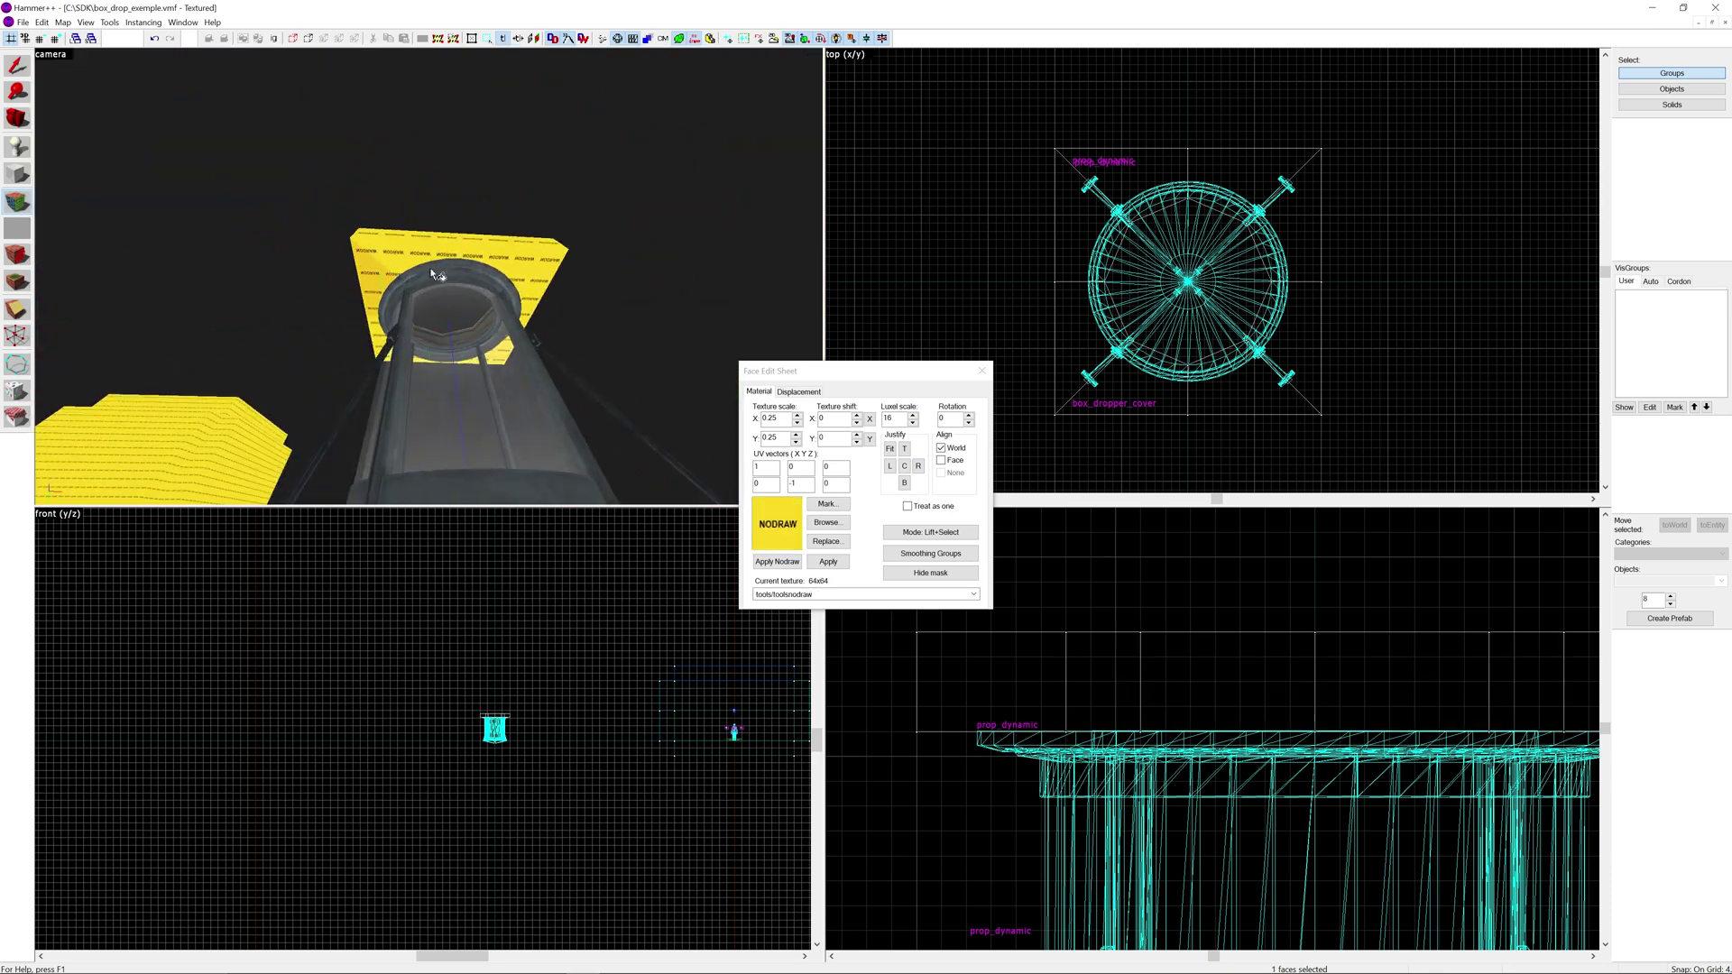
key(d)
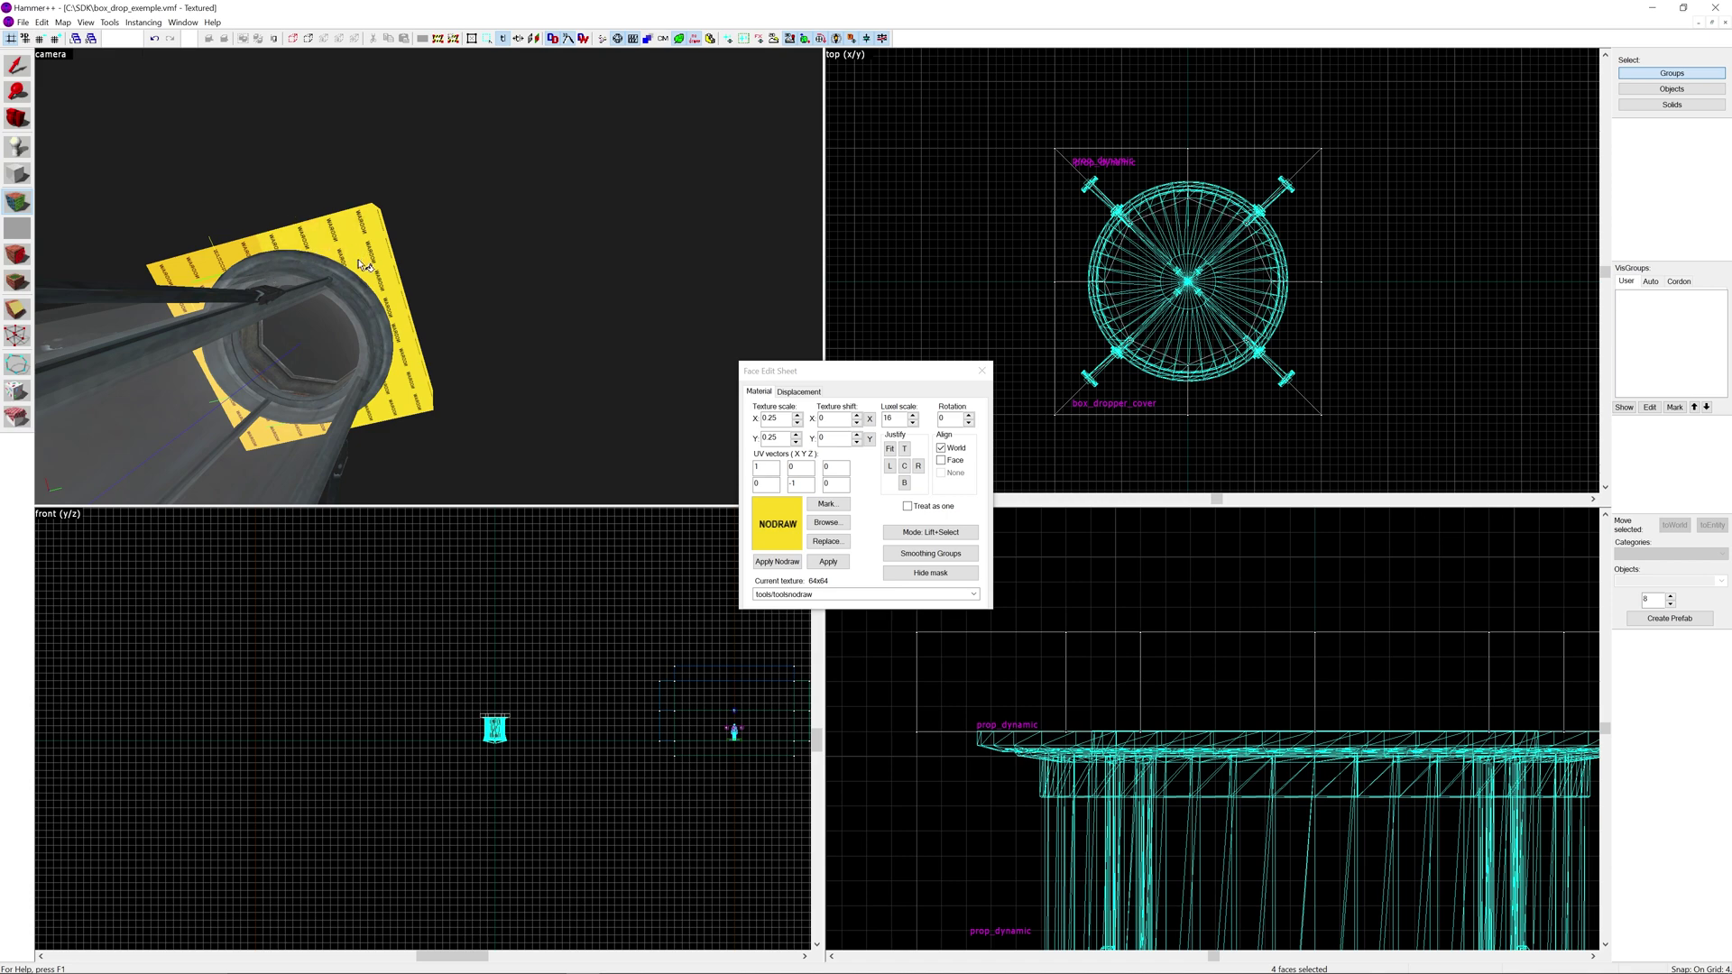
ctrl+click(329, 251)
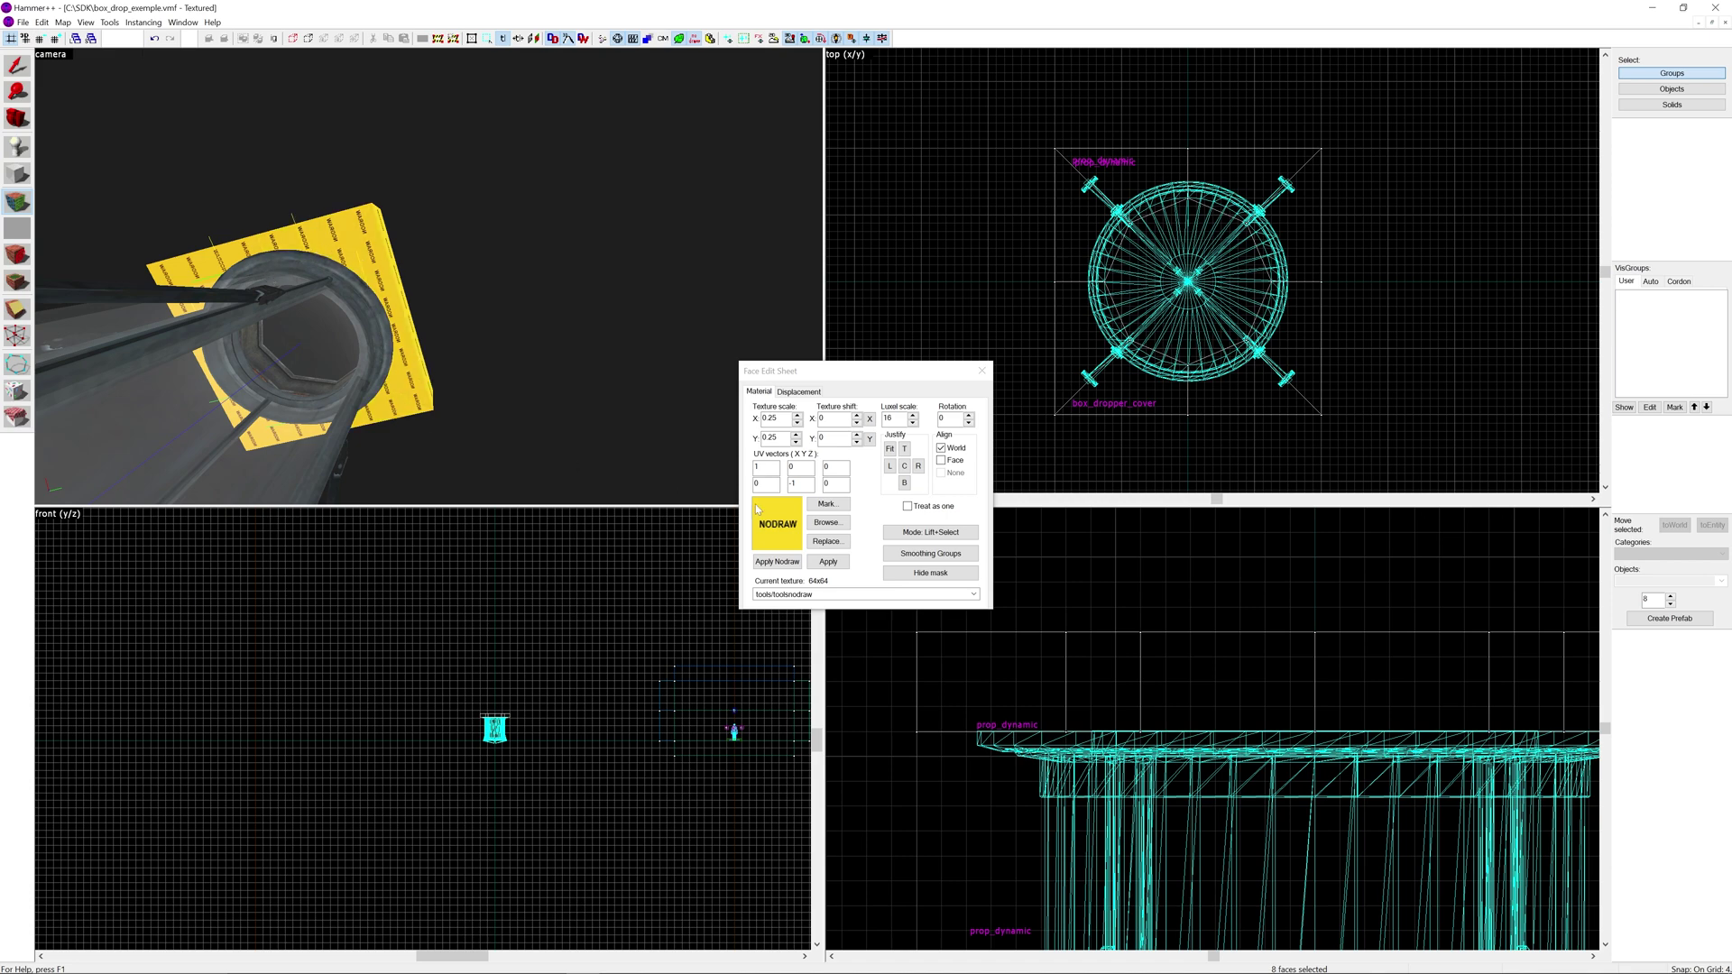
Find concrete/concrete_modular_ceiling001a with the keyword portal and no name filter, apply it to the underside faces, and close the face editor.
click(827, 523)
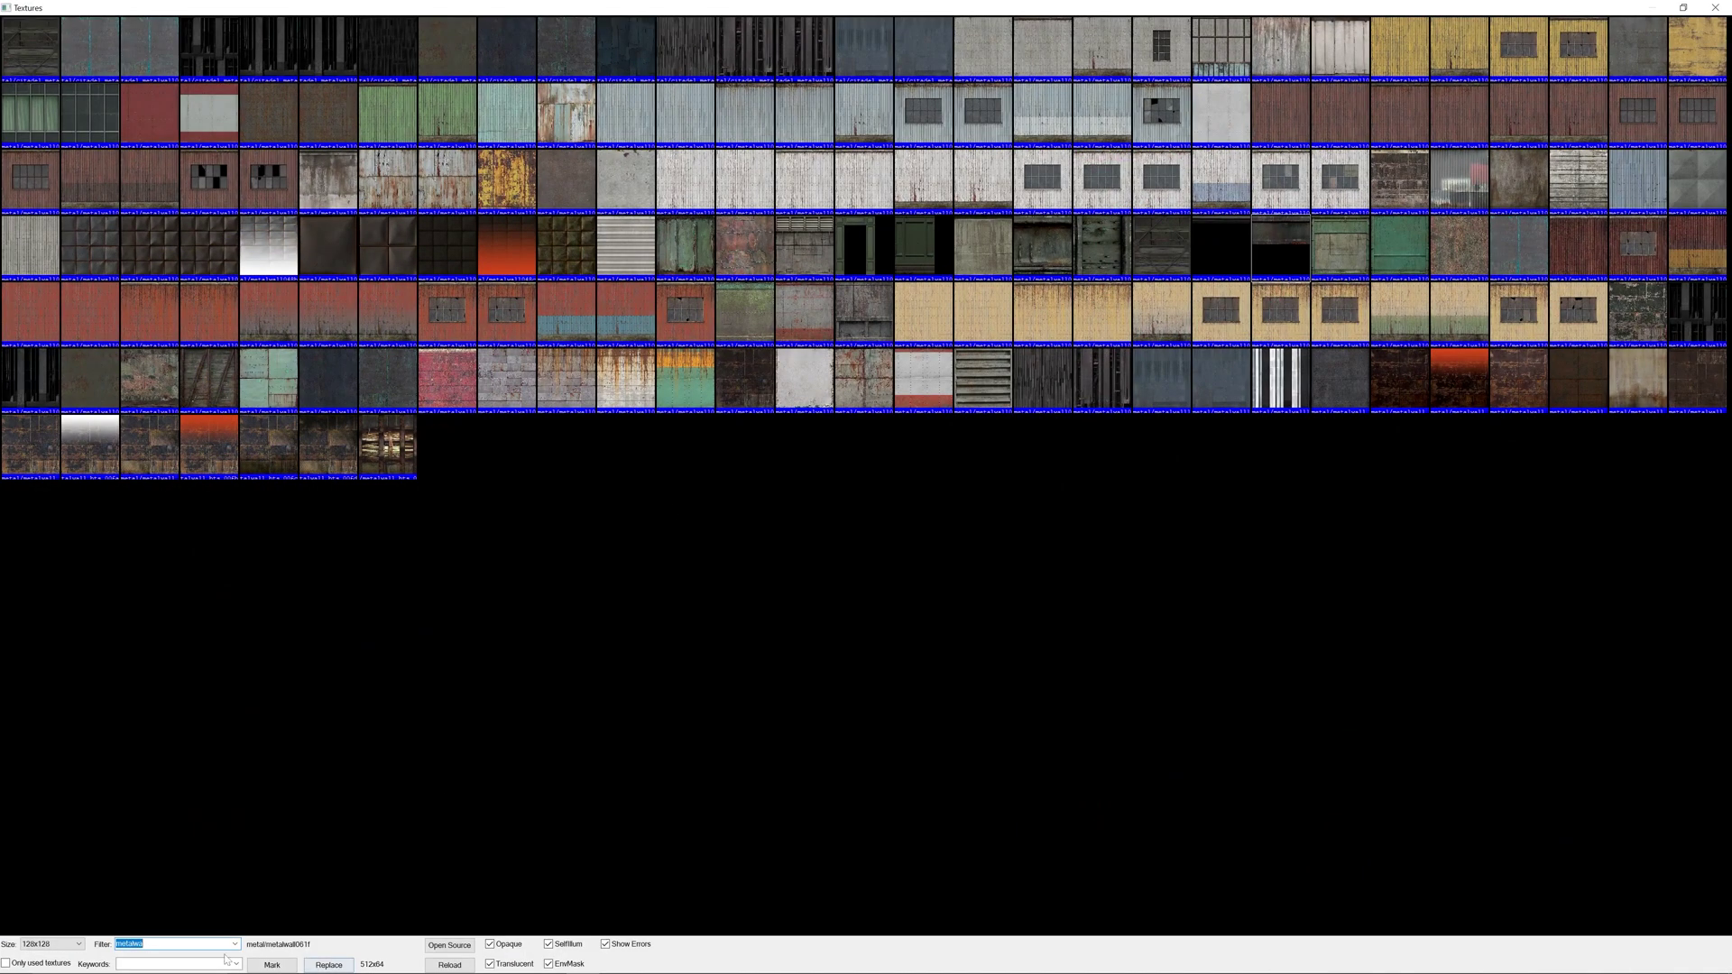
click(175, 964)
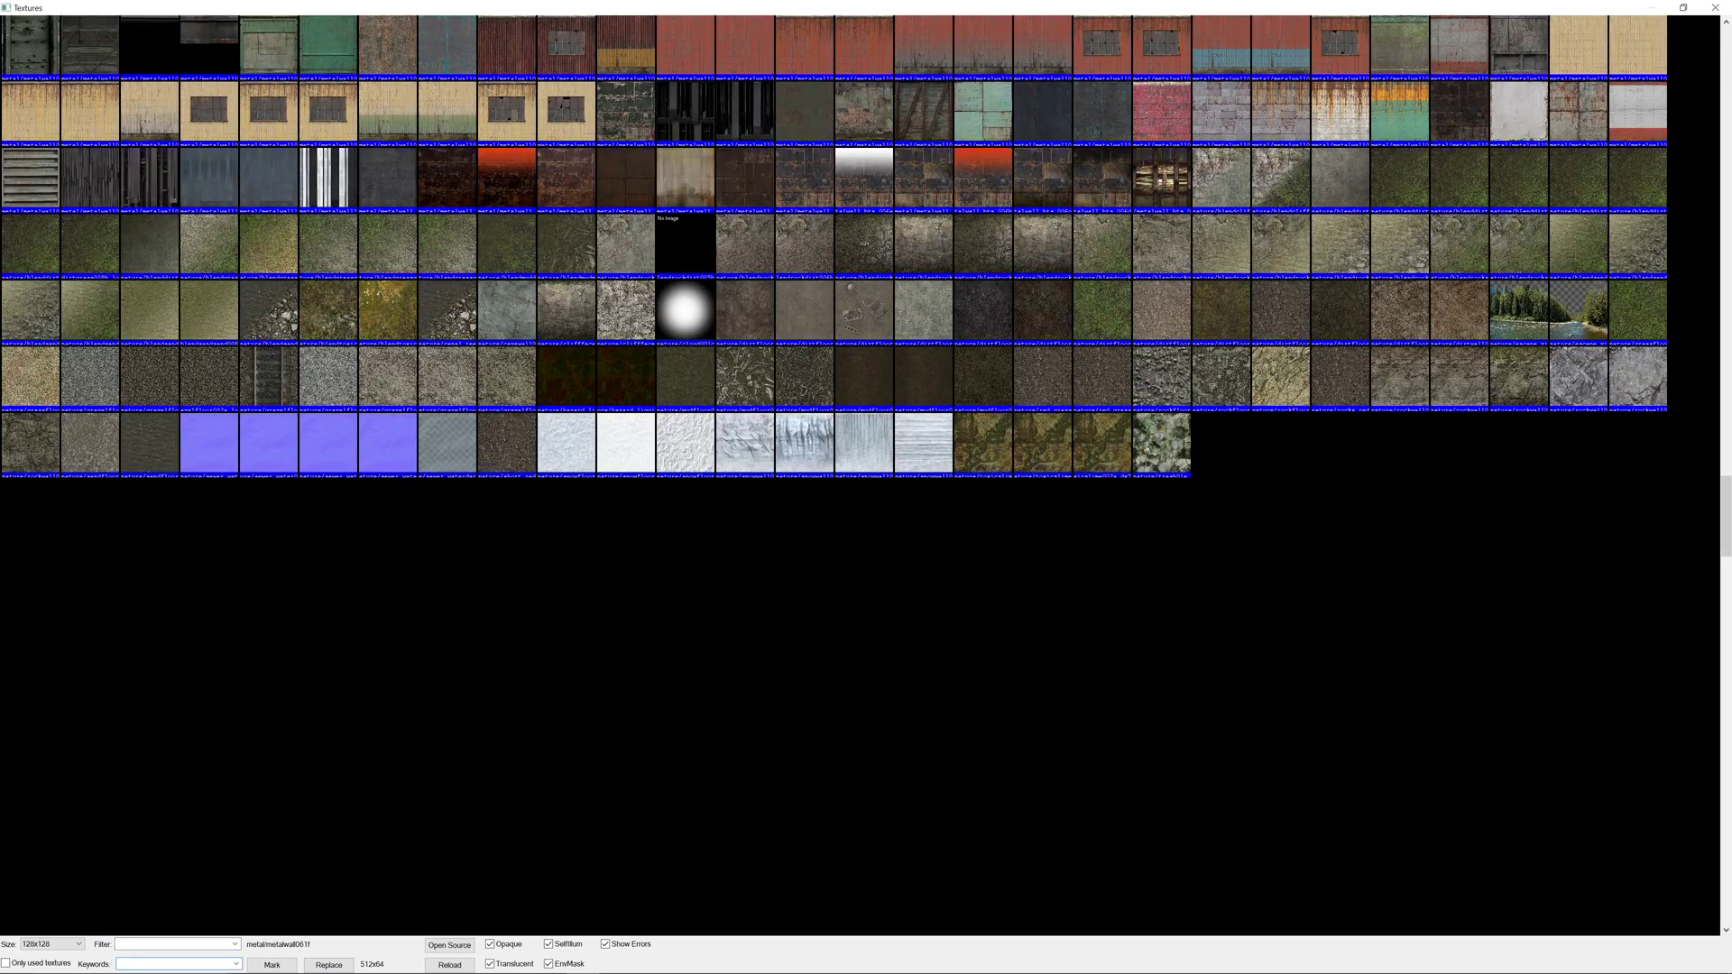
text(por)
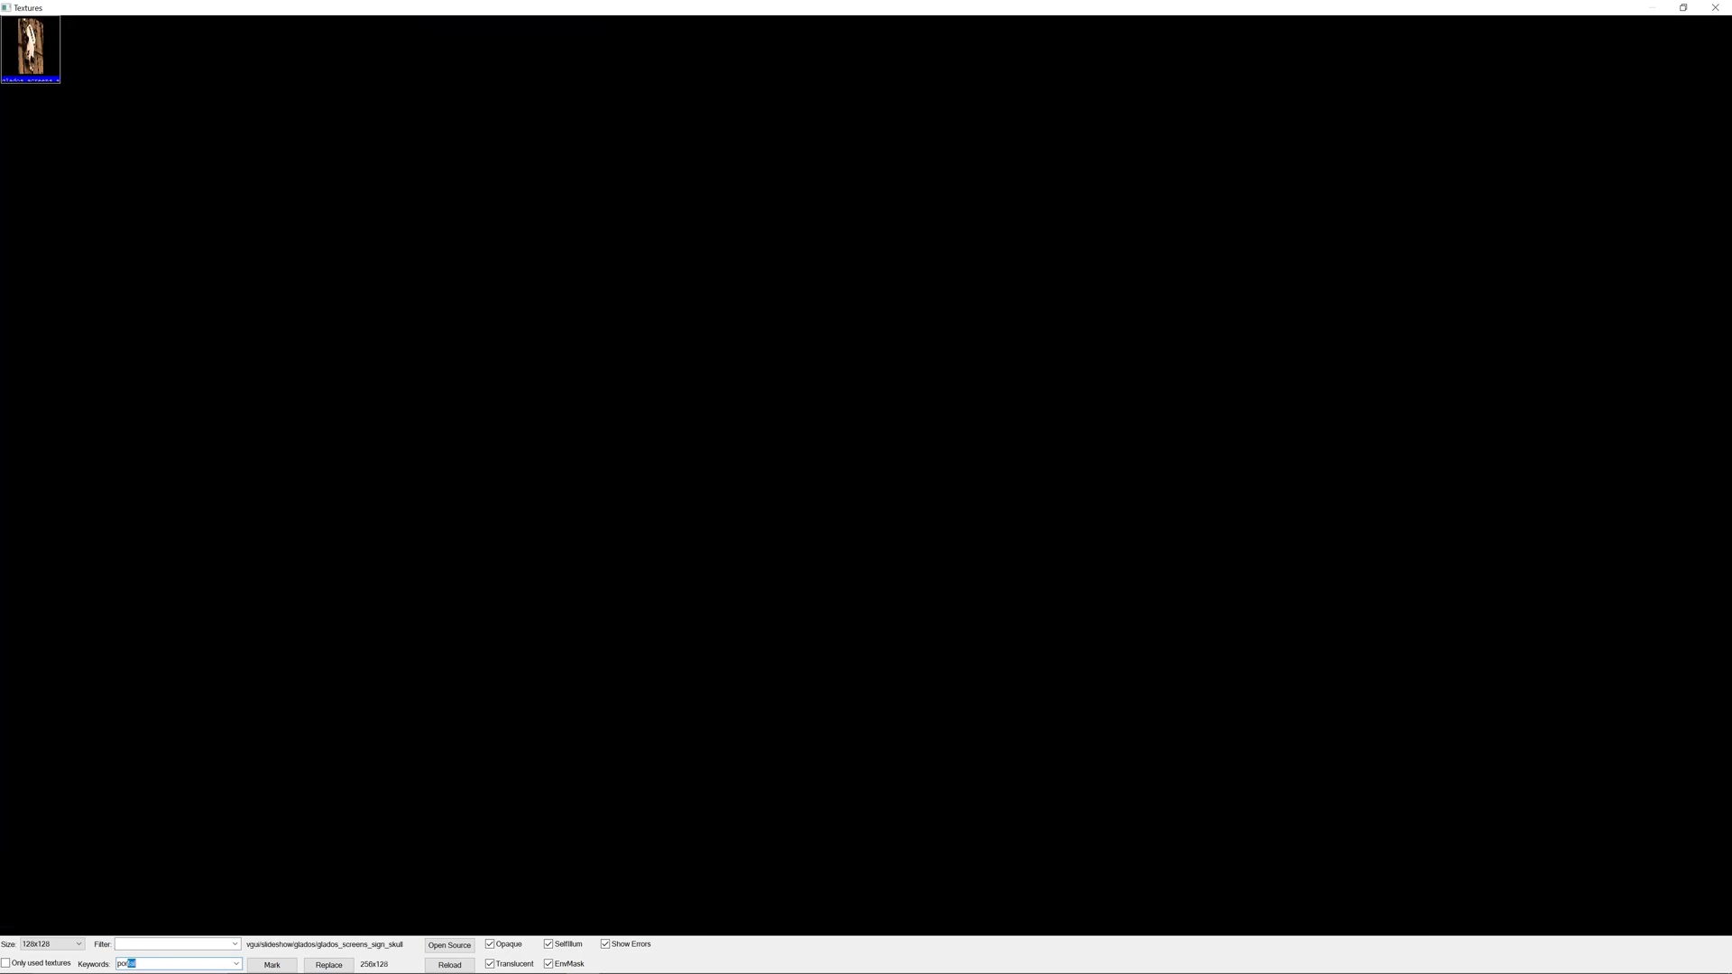
text(tal)
double_click(639, 76)
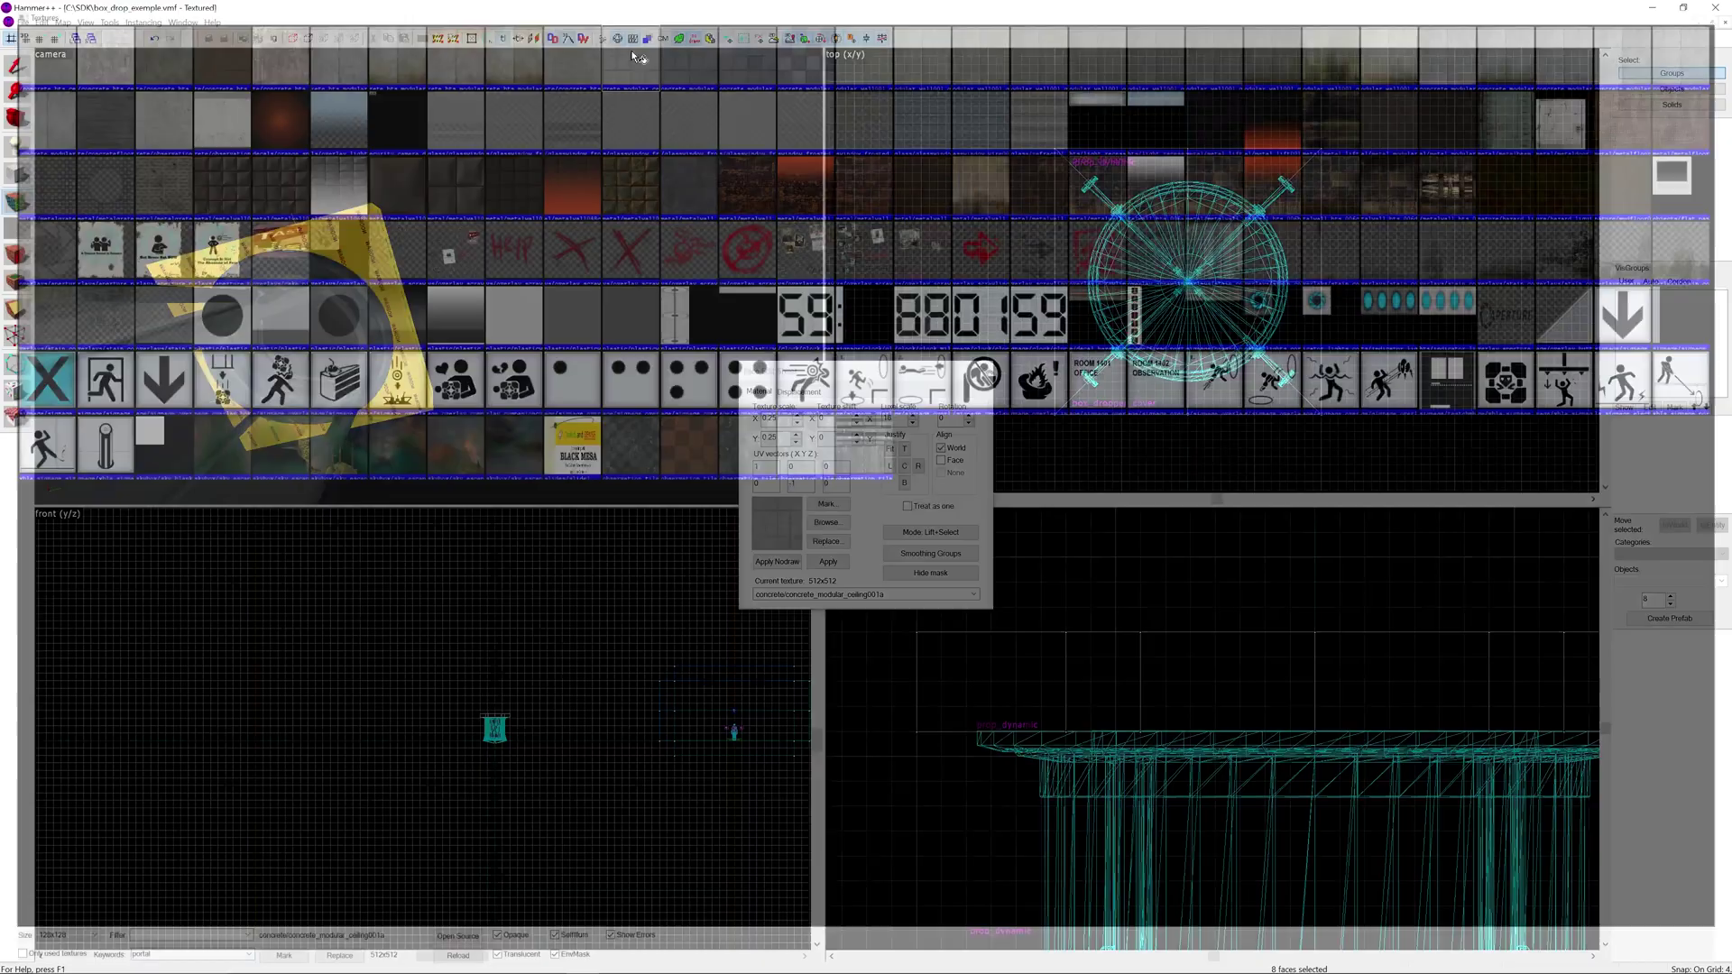
click(828, 561)
click(981, 372)
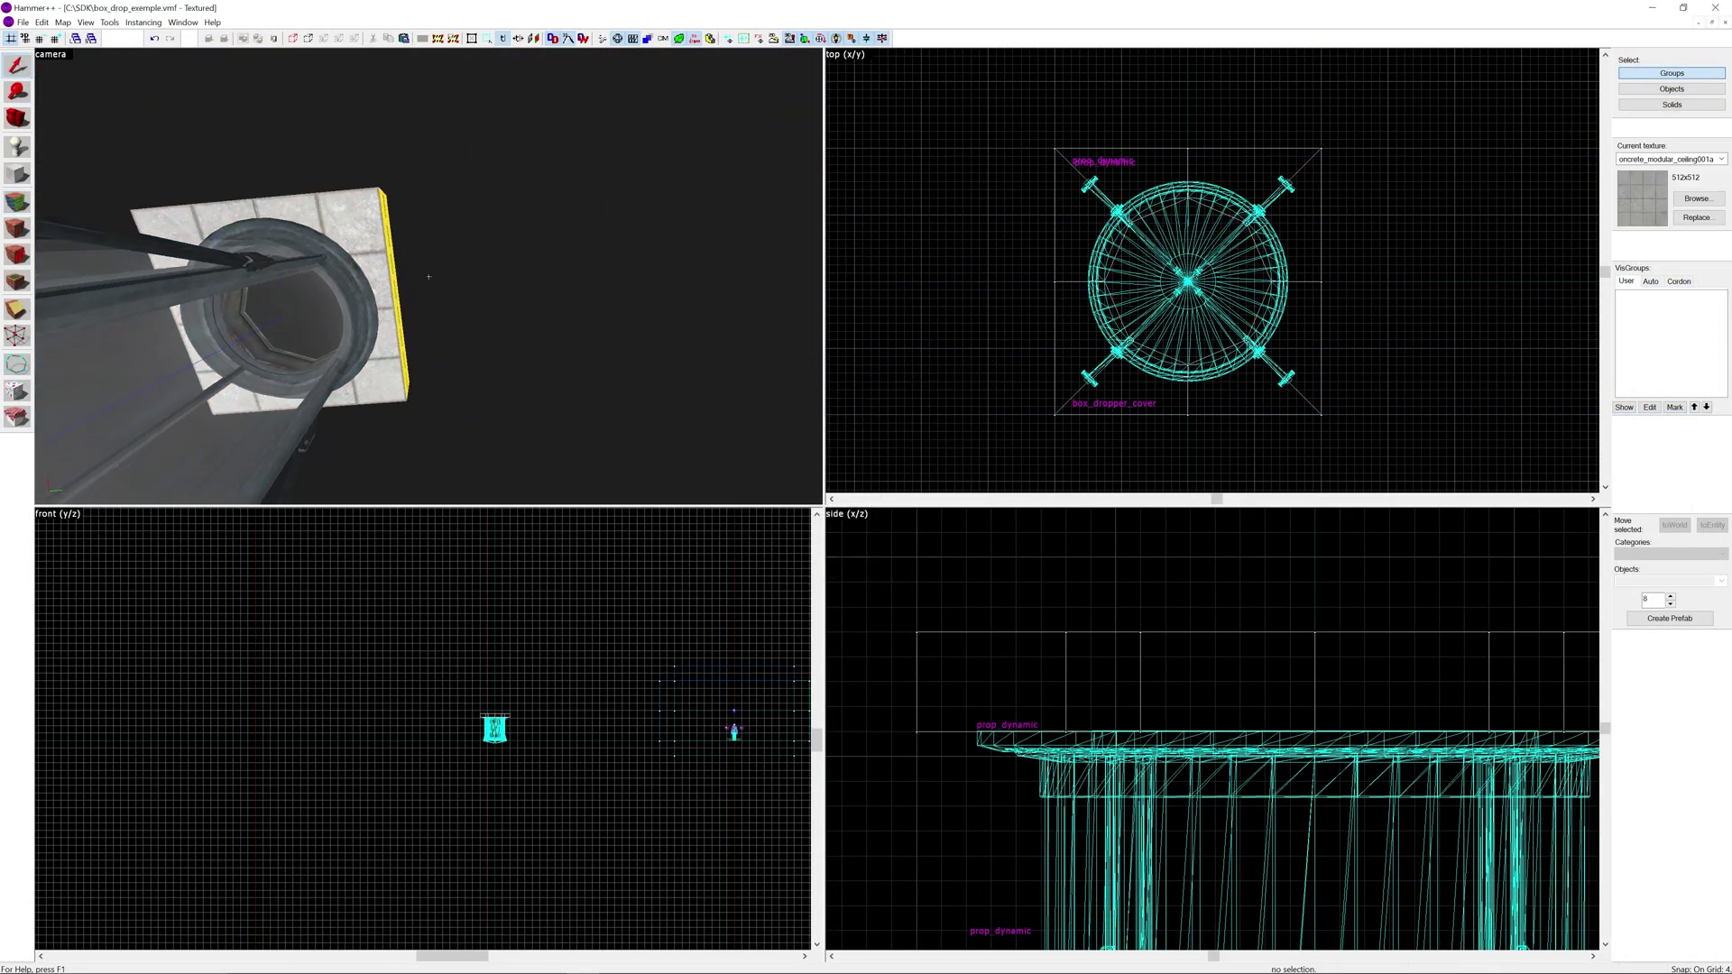
Select the eight outer side faces on all four sides of the square ring for texture editing.
key(z)
key(s)
key(a)
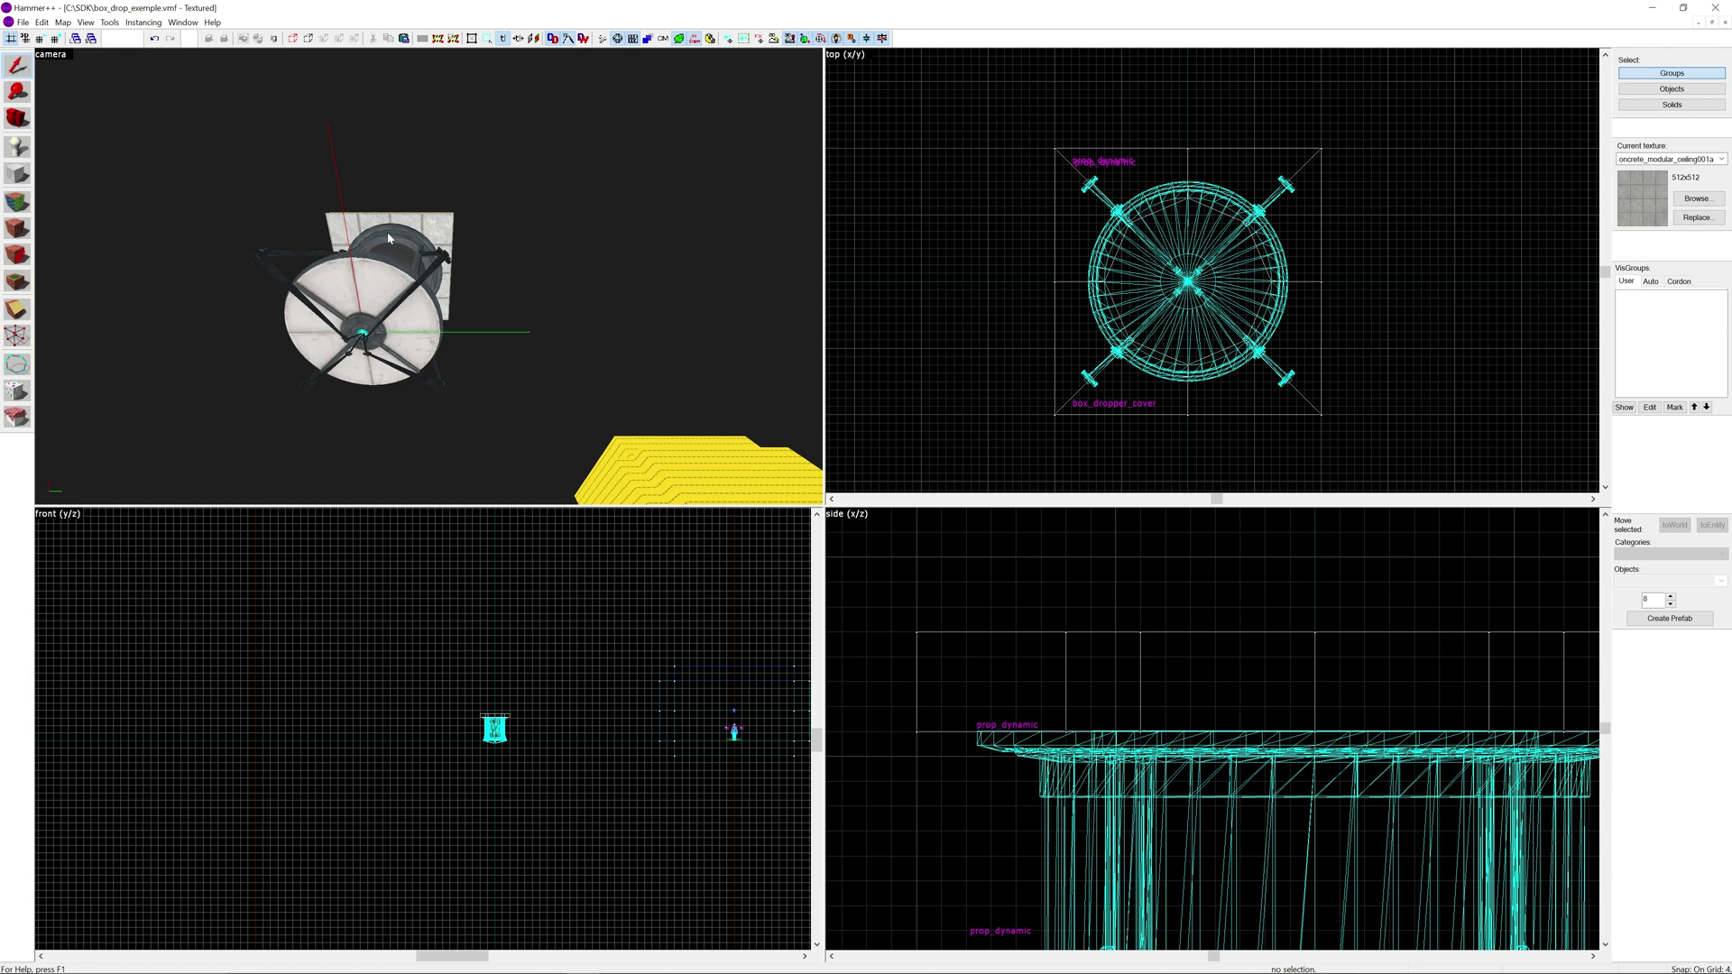
key(z)
key(w)
key(s)
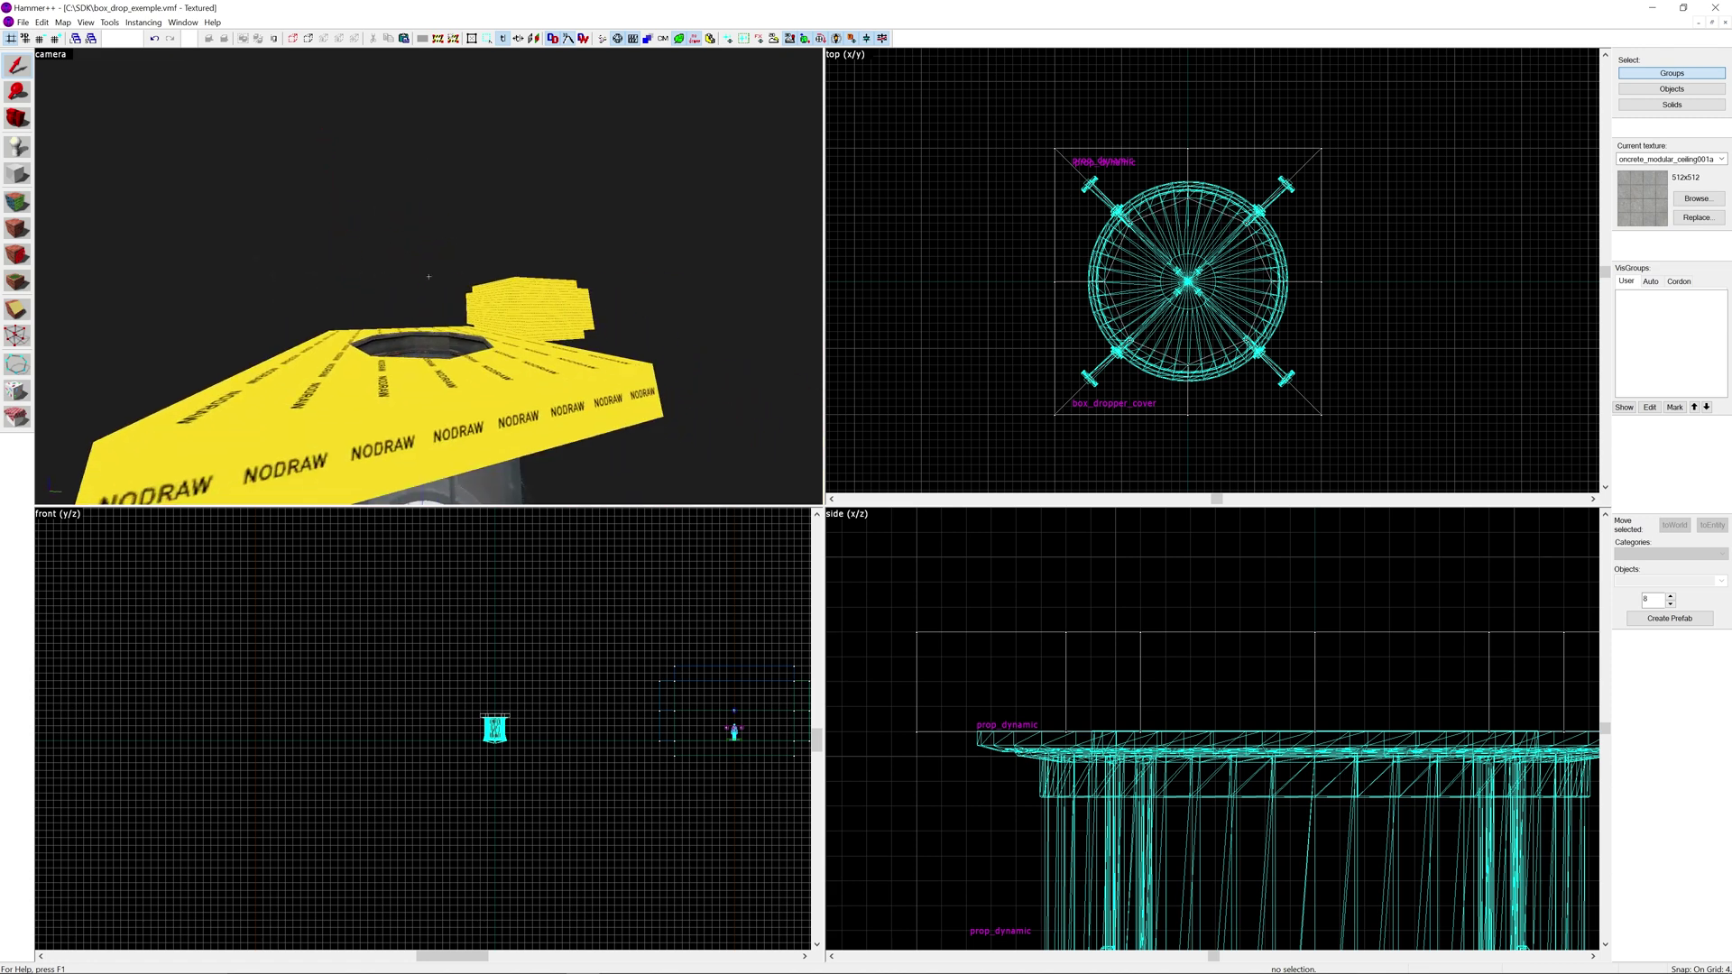
key(s)
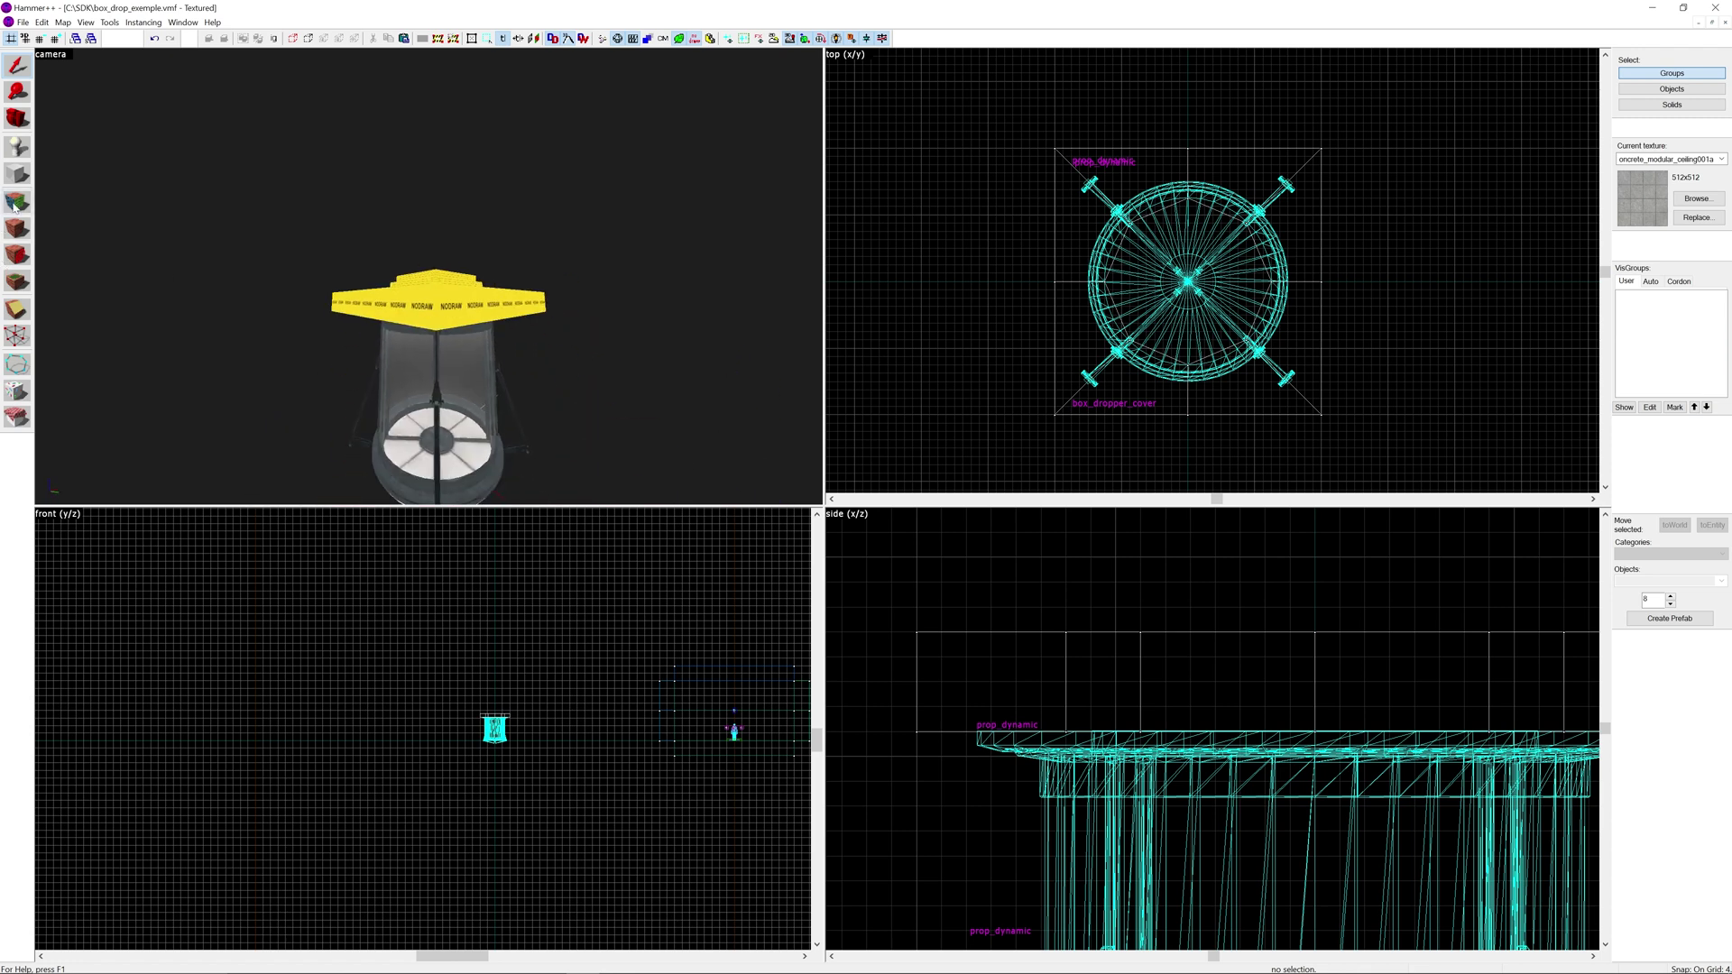
click(15, 204)
click(404, 303)
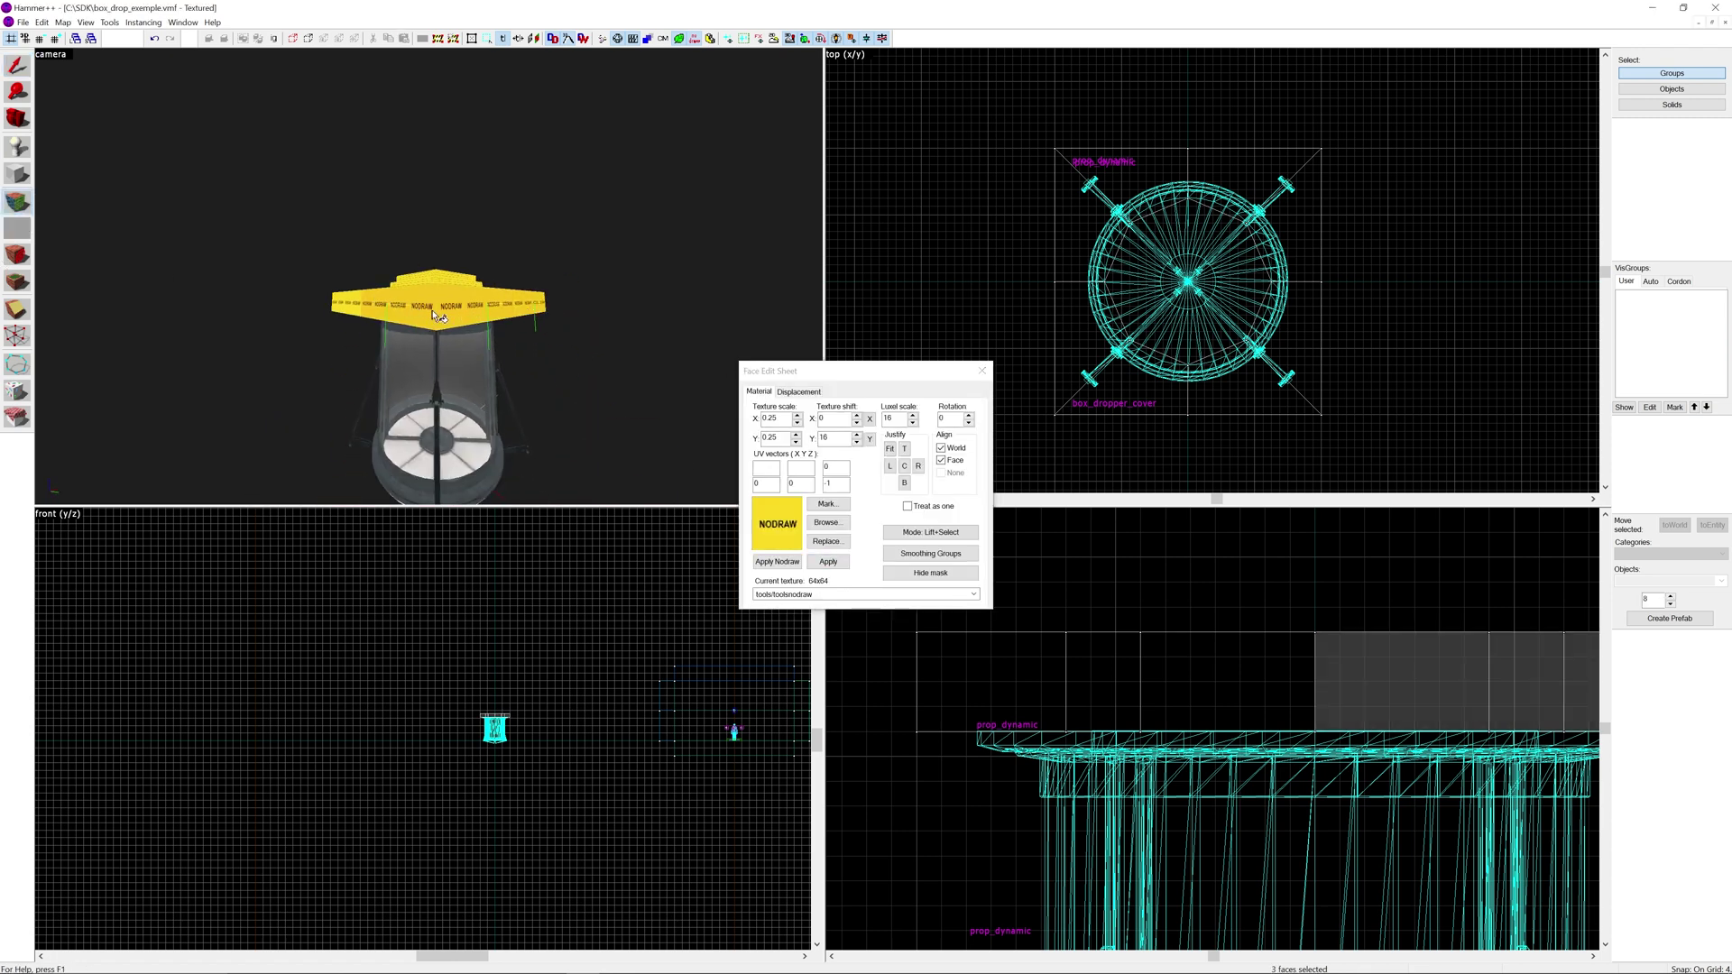
ctrl+click(345, 308)
key(z)
key(w)
key(d)
key(z)
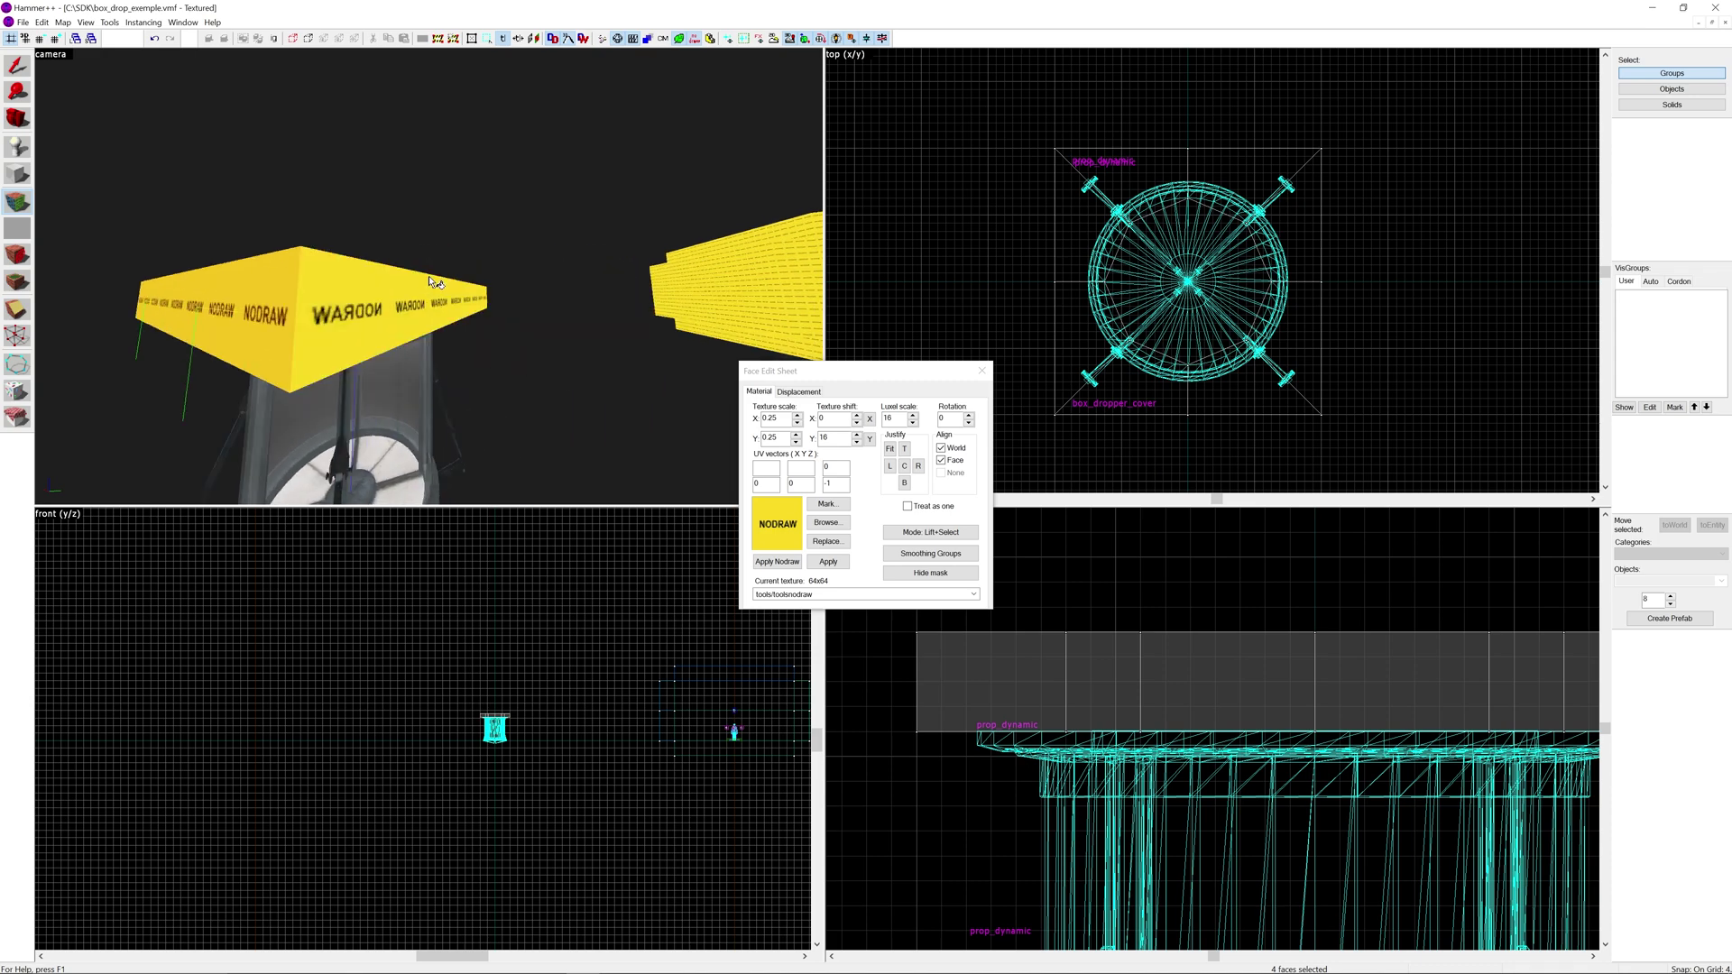
ctrl+click(419, 316)
ctrl+click(478, 302)
key(z)
key(d)
key(s)
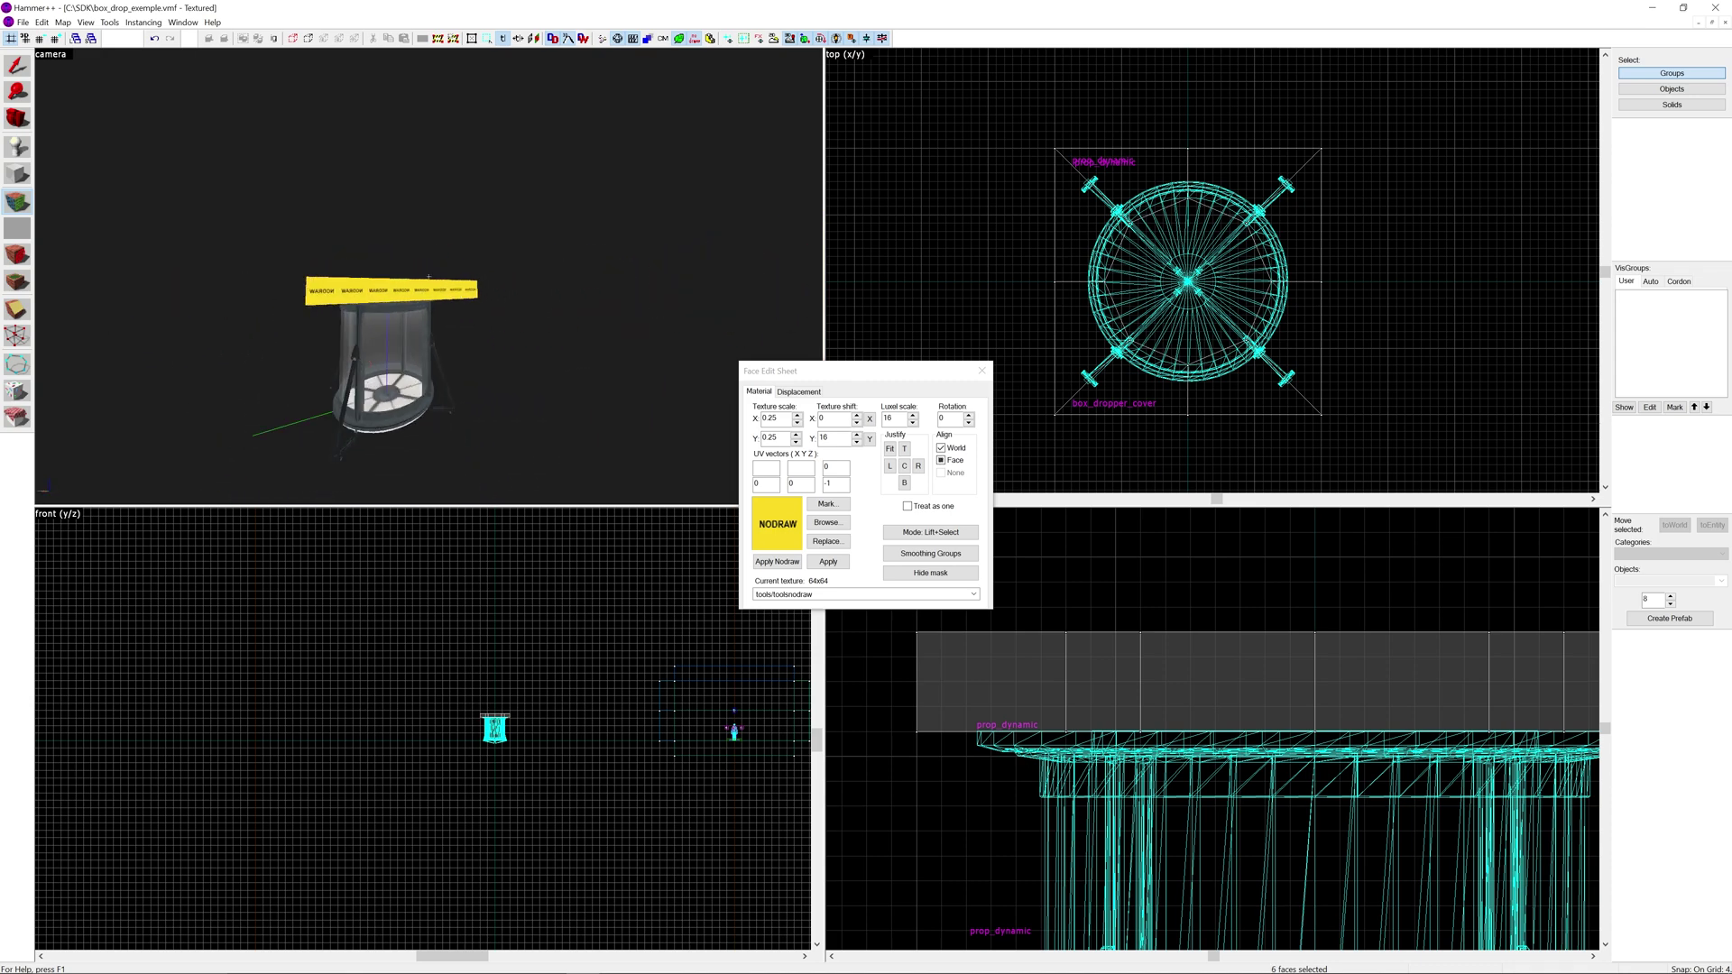
Apply the signage/hazard_orange_03b texture to the ring's outer side faces and close the face editor.
click(826, 522)
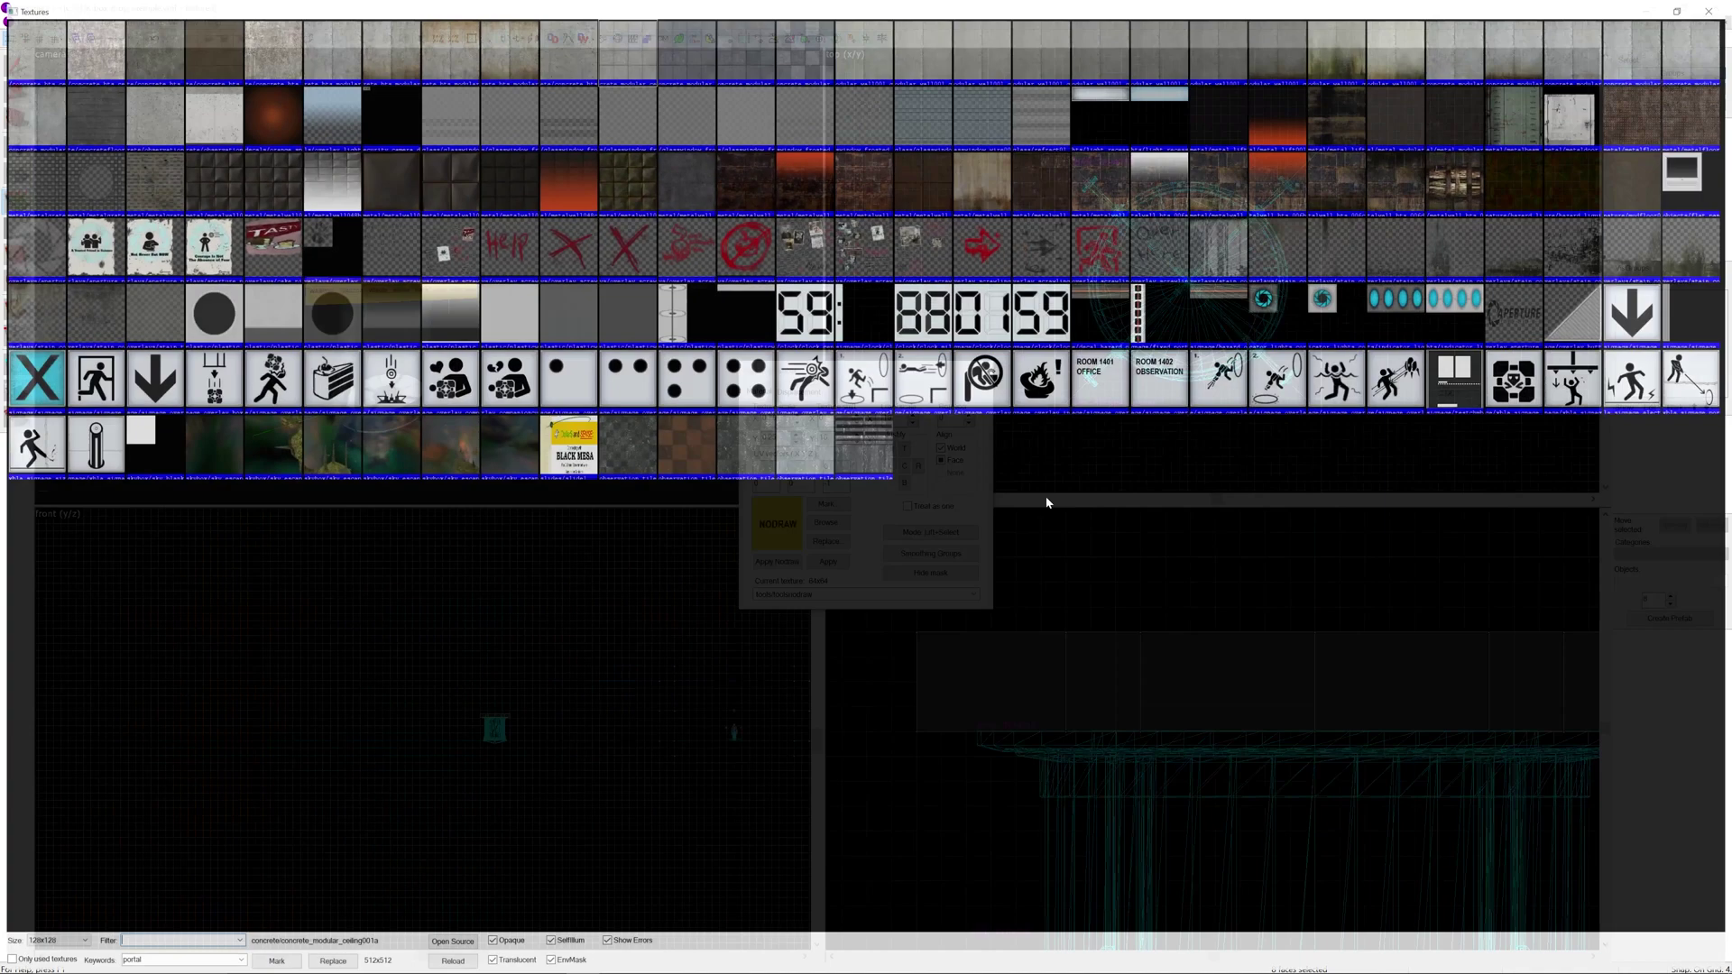
double_click(1220, 301)
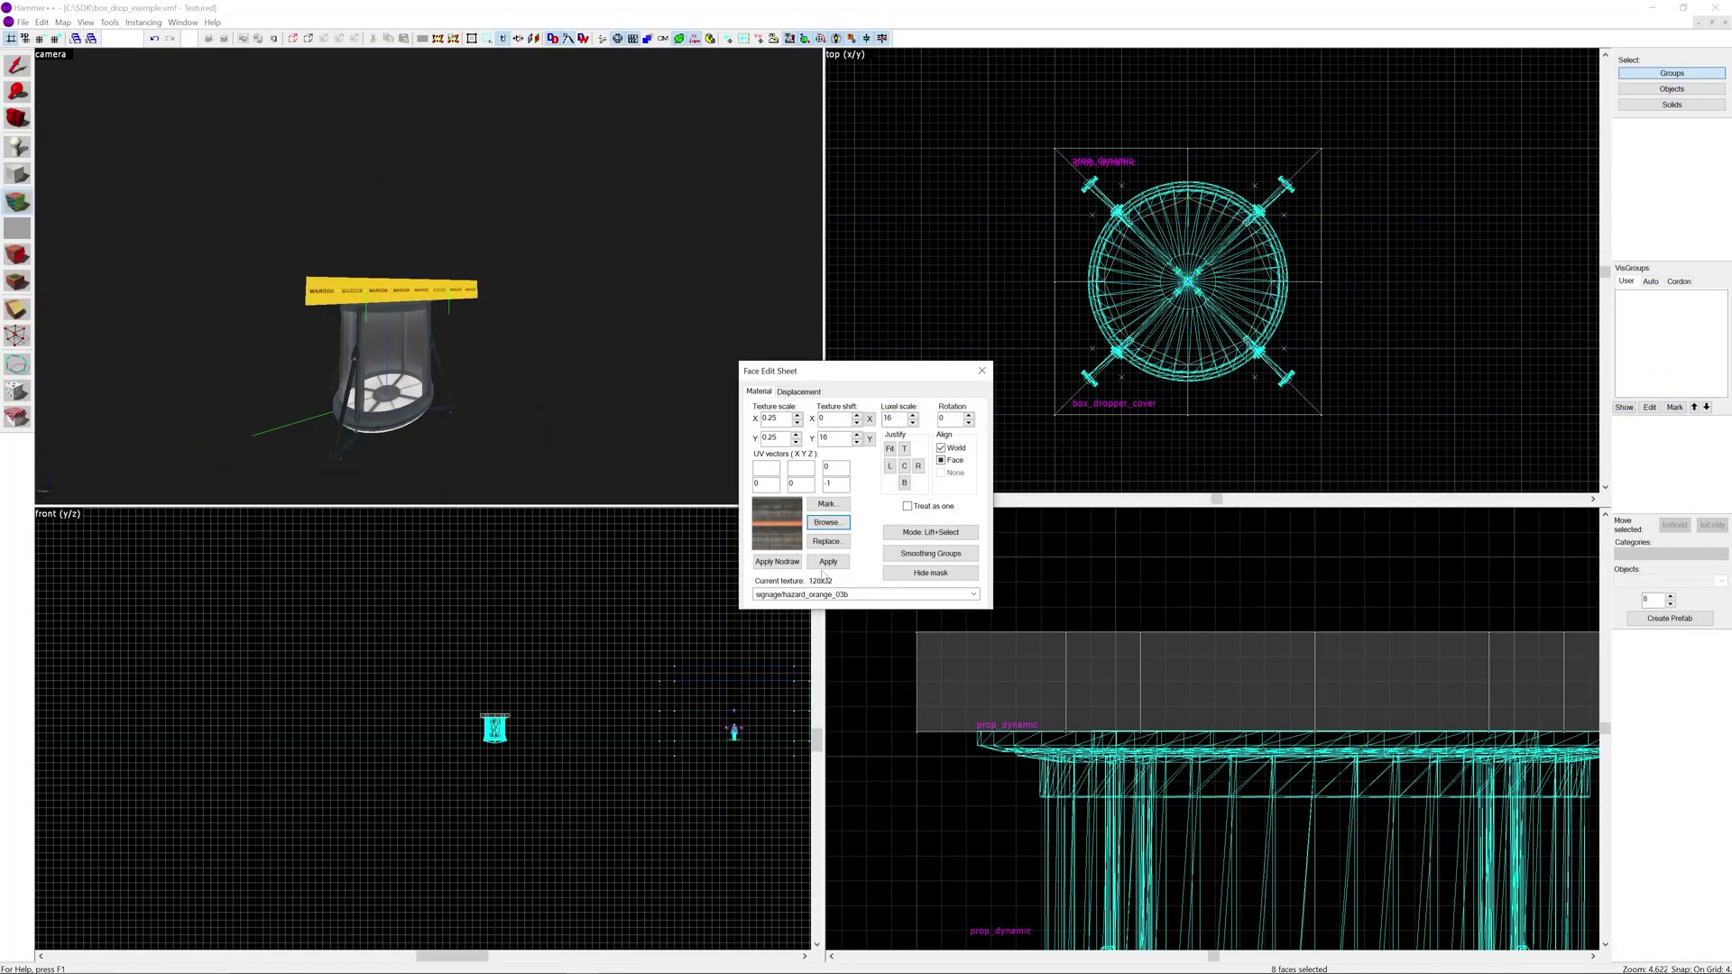
click(829, 561)
click(981, 371)
Inspect the textured ring on the dropper from several sides and from below in the 3D view.
key(z)
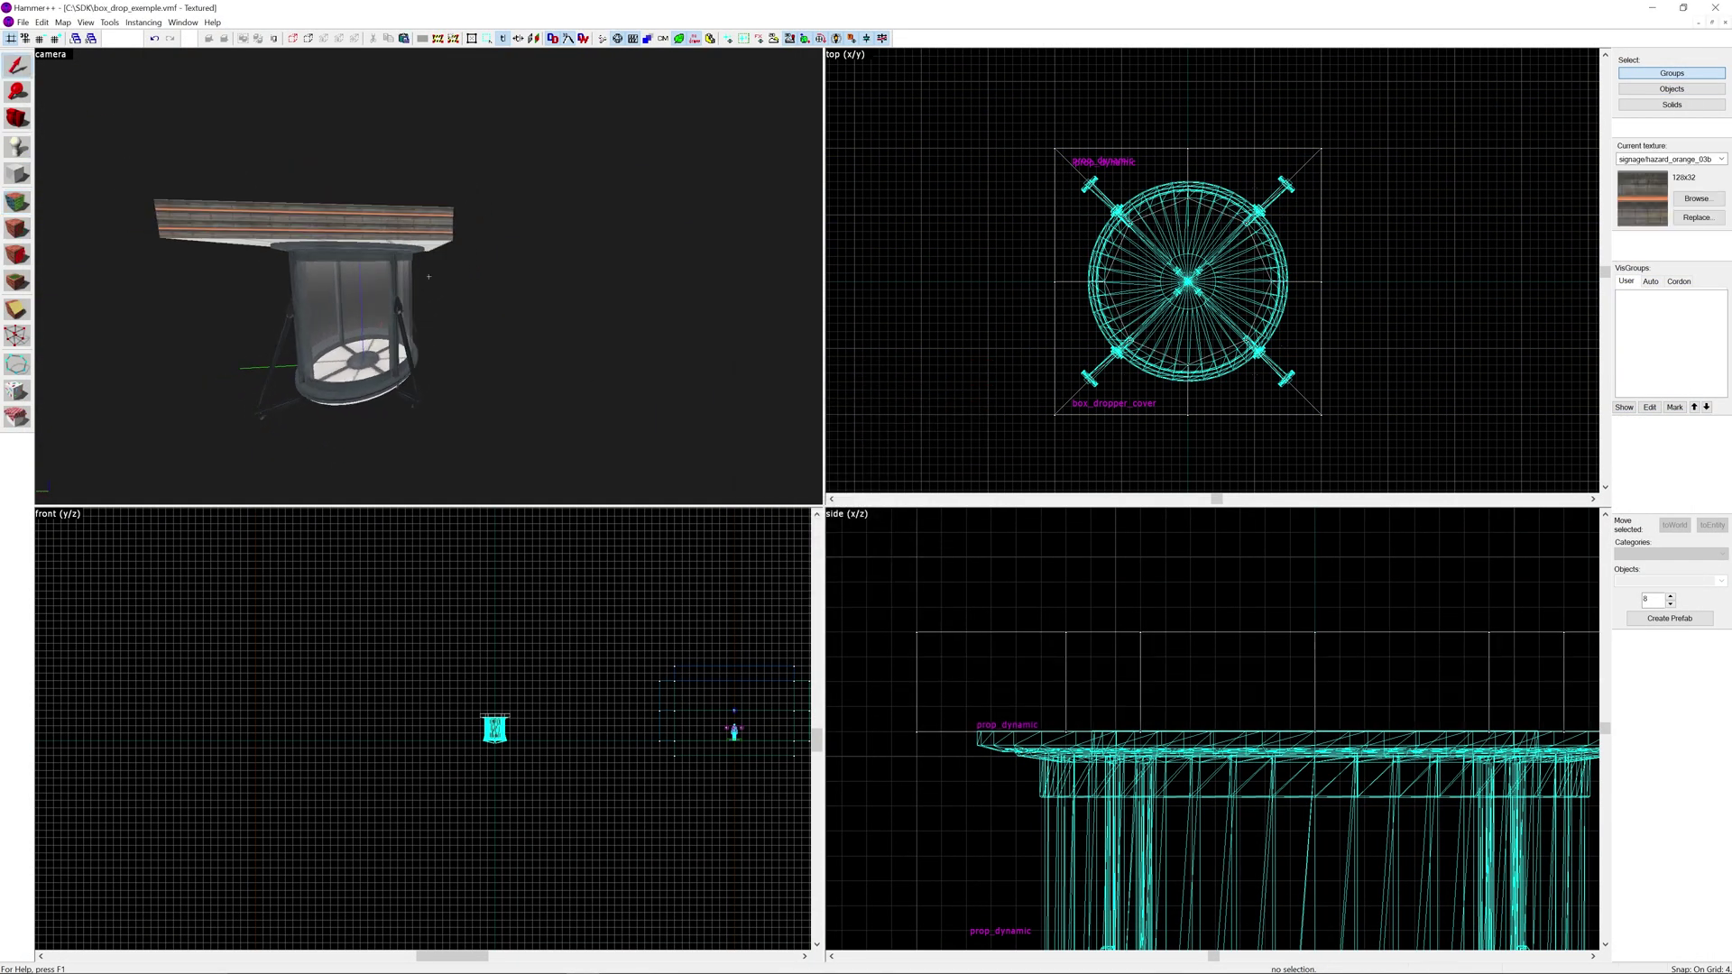
key(d)
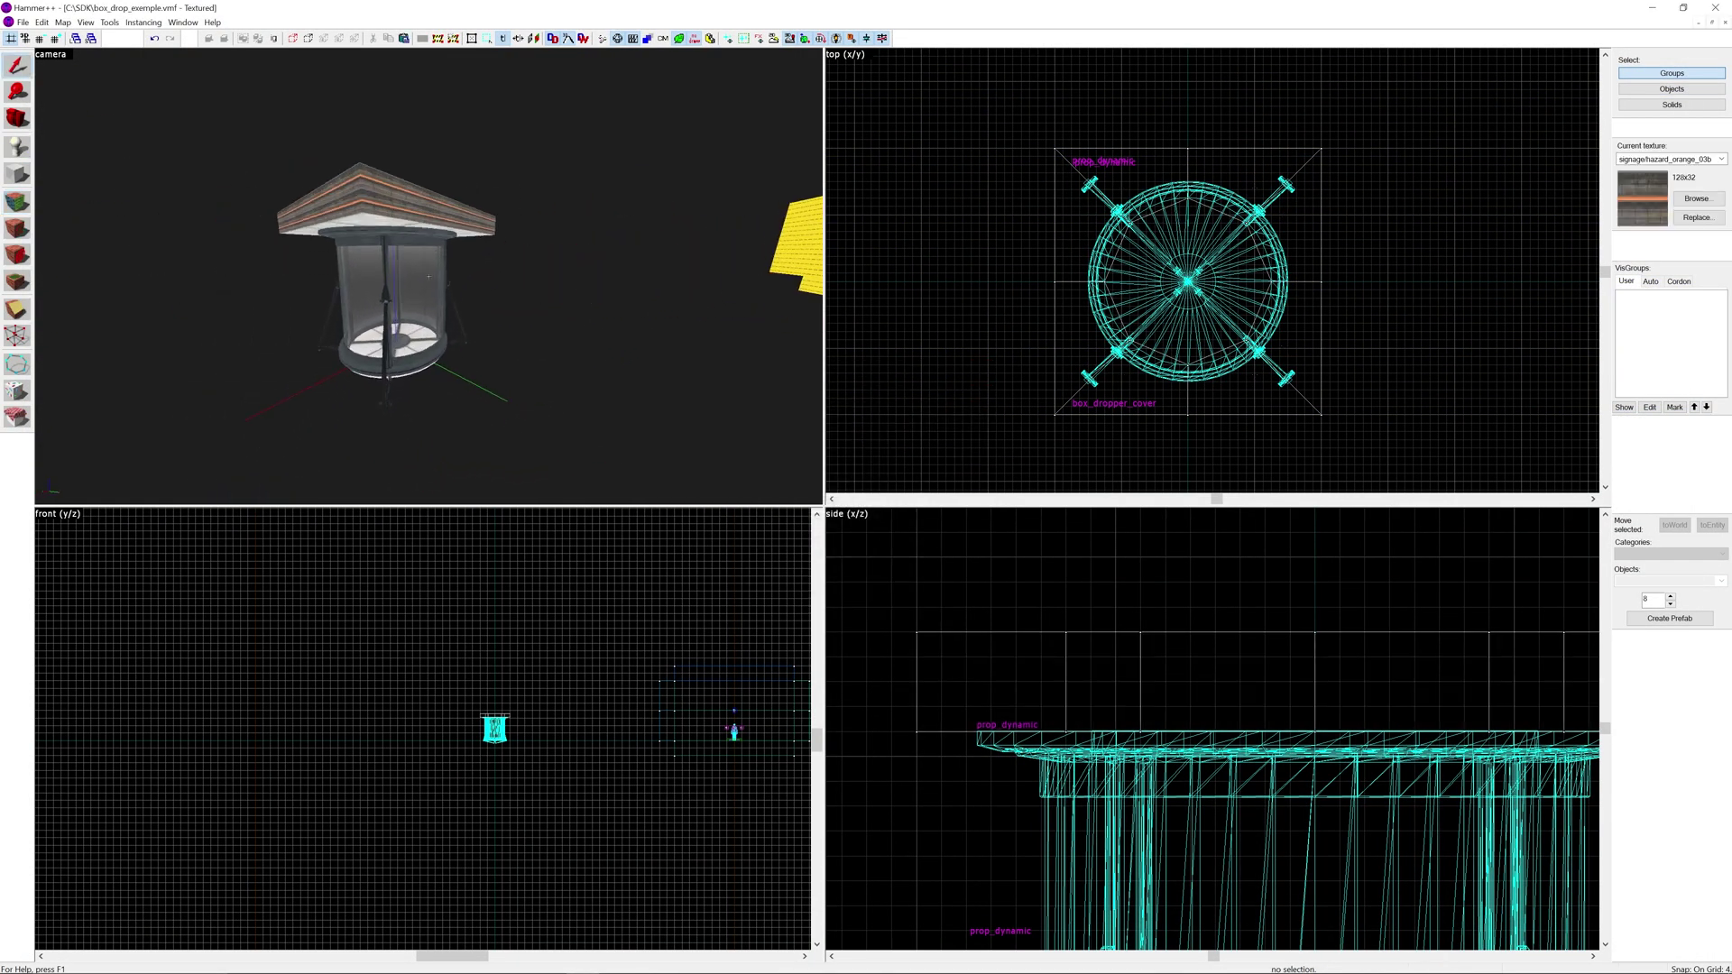
key(w)
key(s)
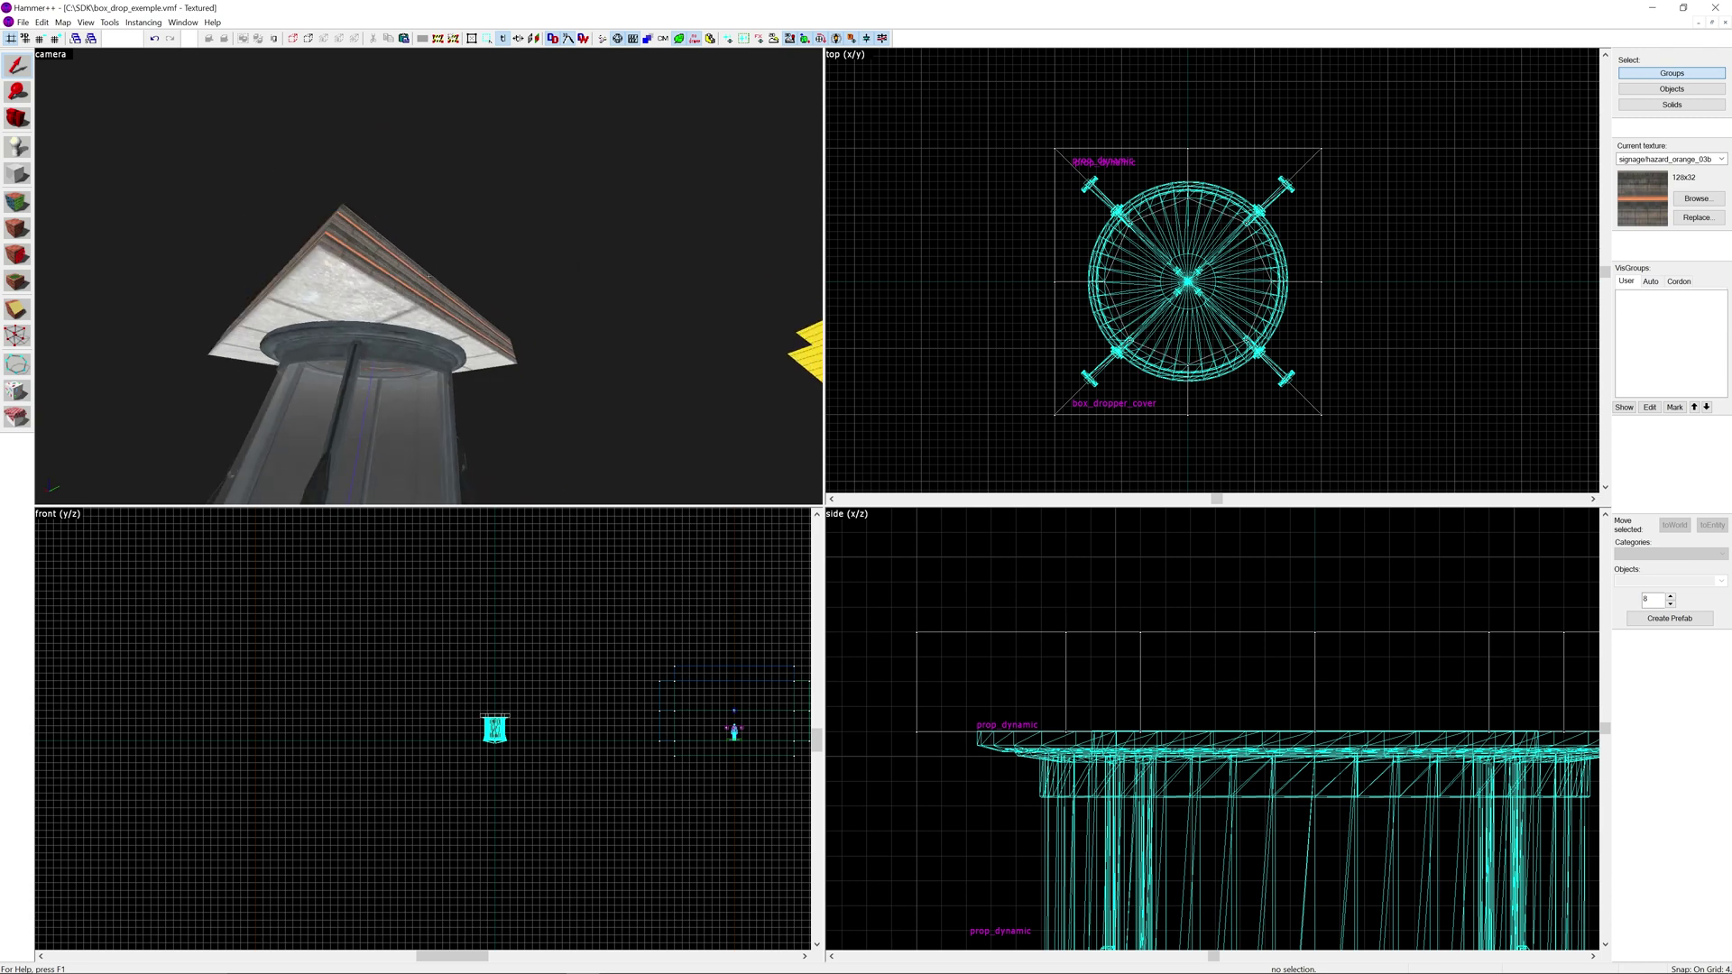
key(a)
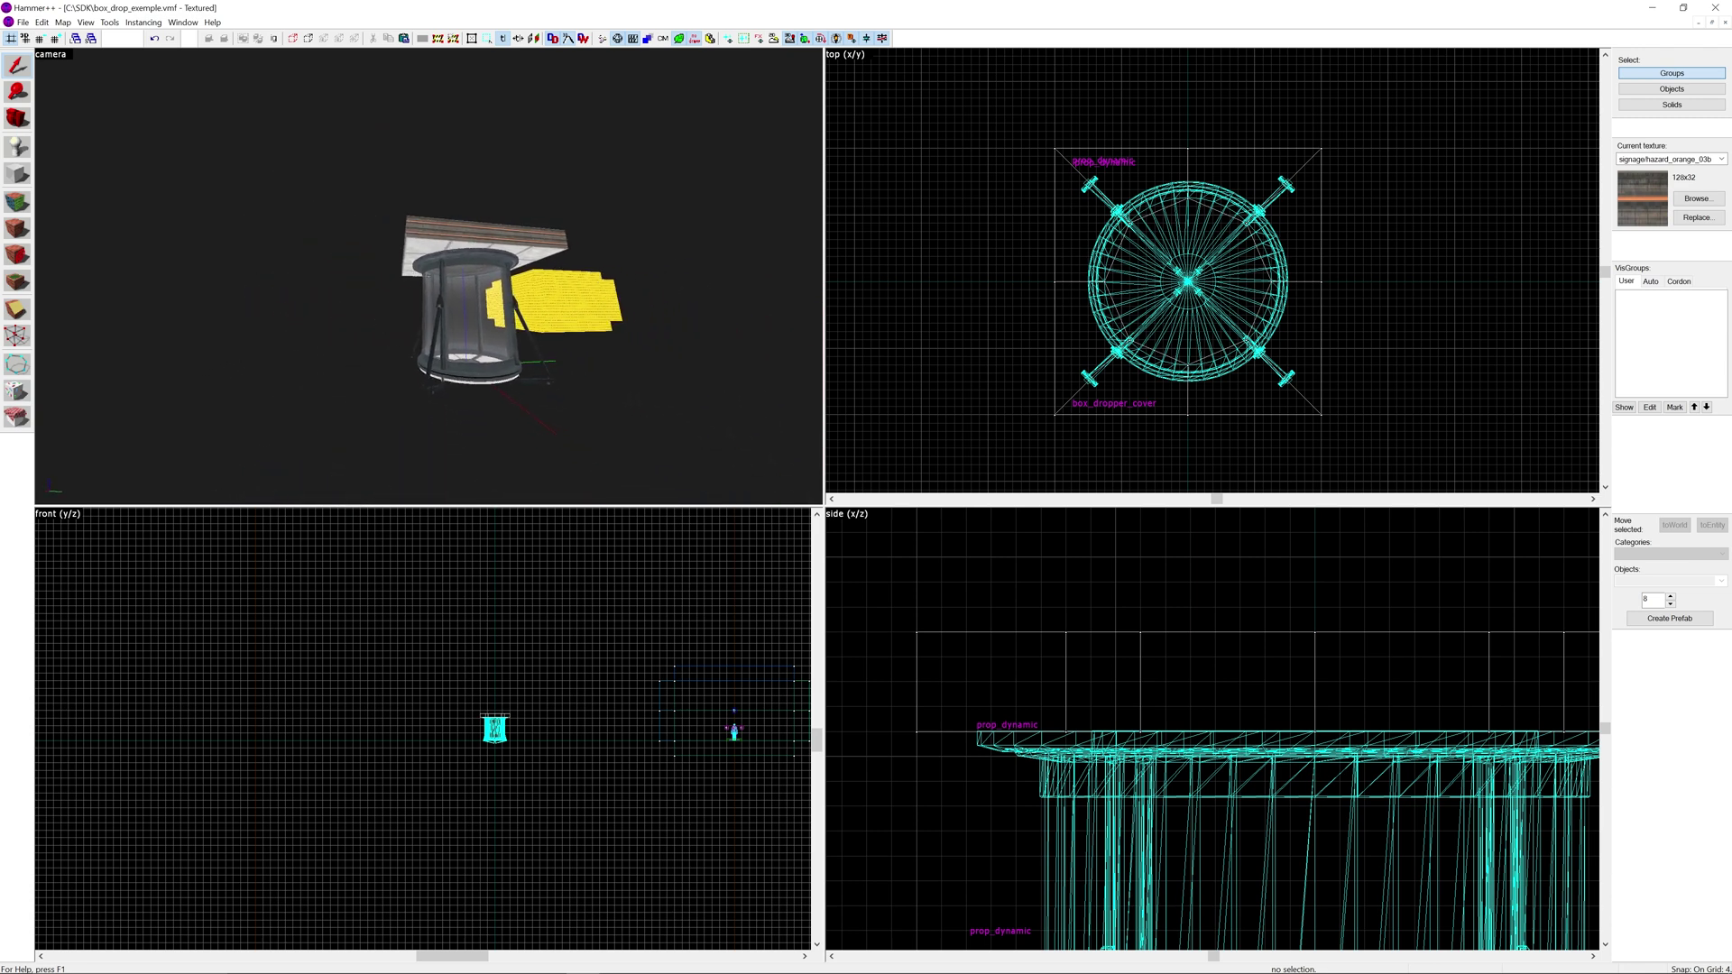
key(w)
key(s)
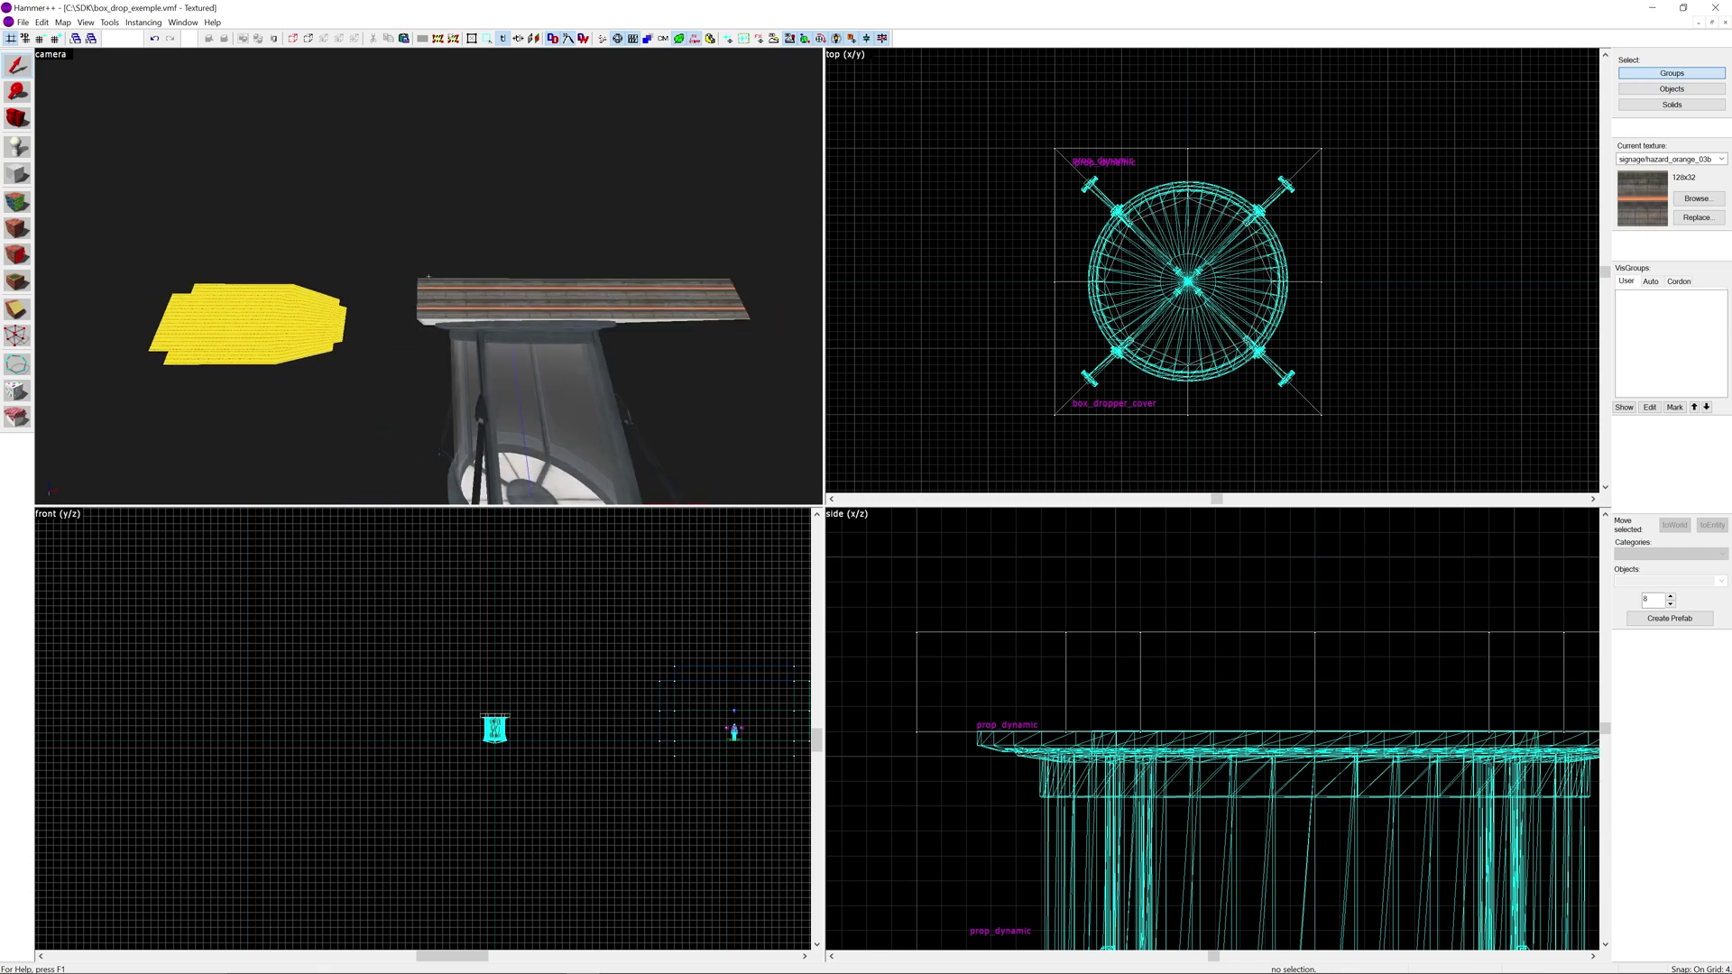
Clear the selection and set the current texture to tools/toolsnodraw.
key(w)
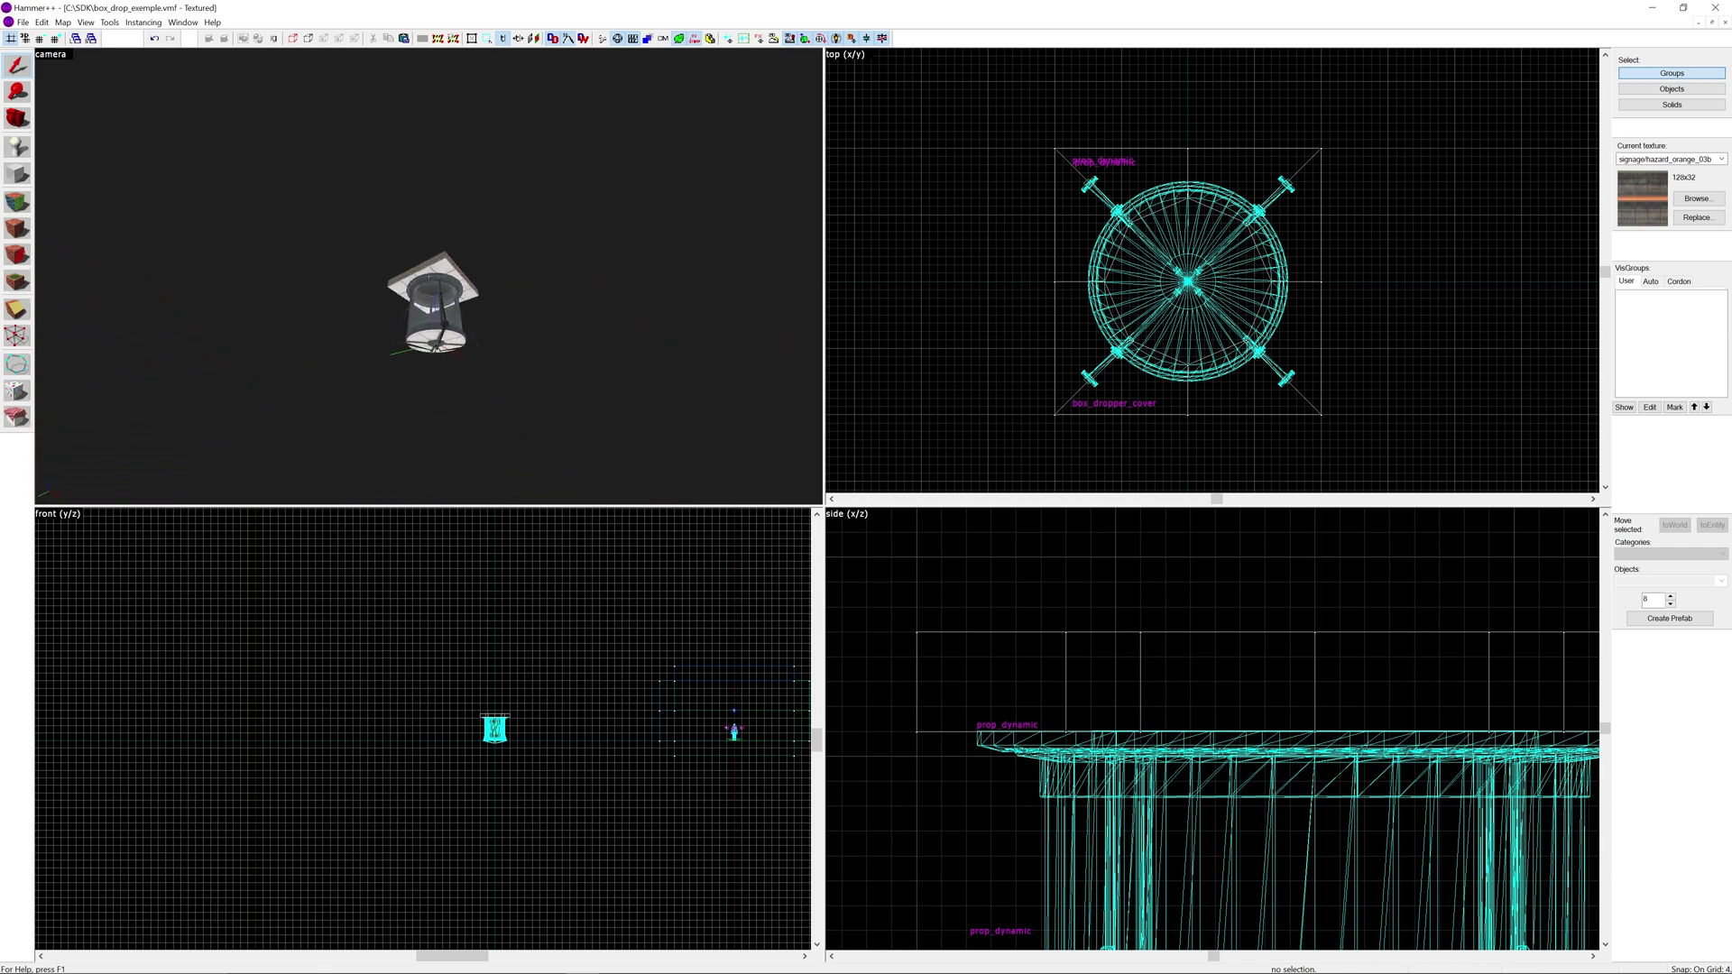
key(s)
key(s)
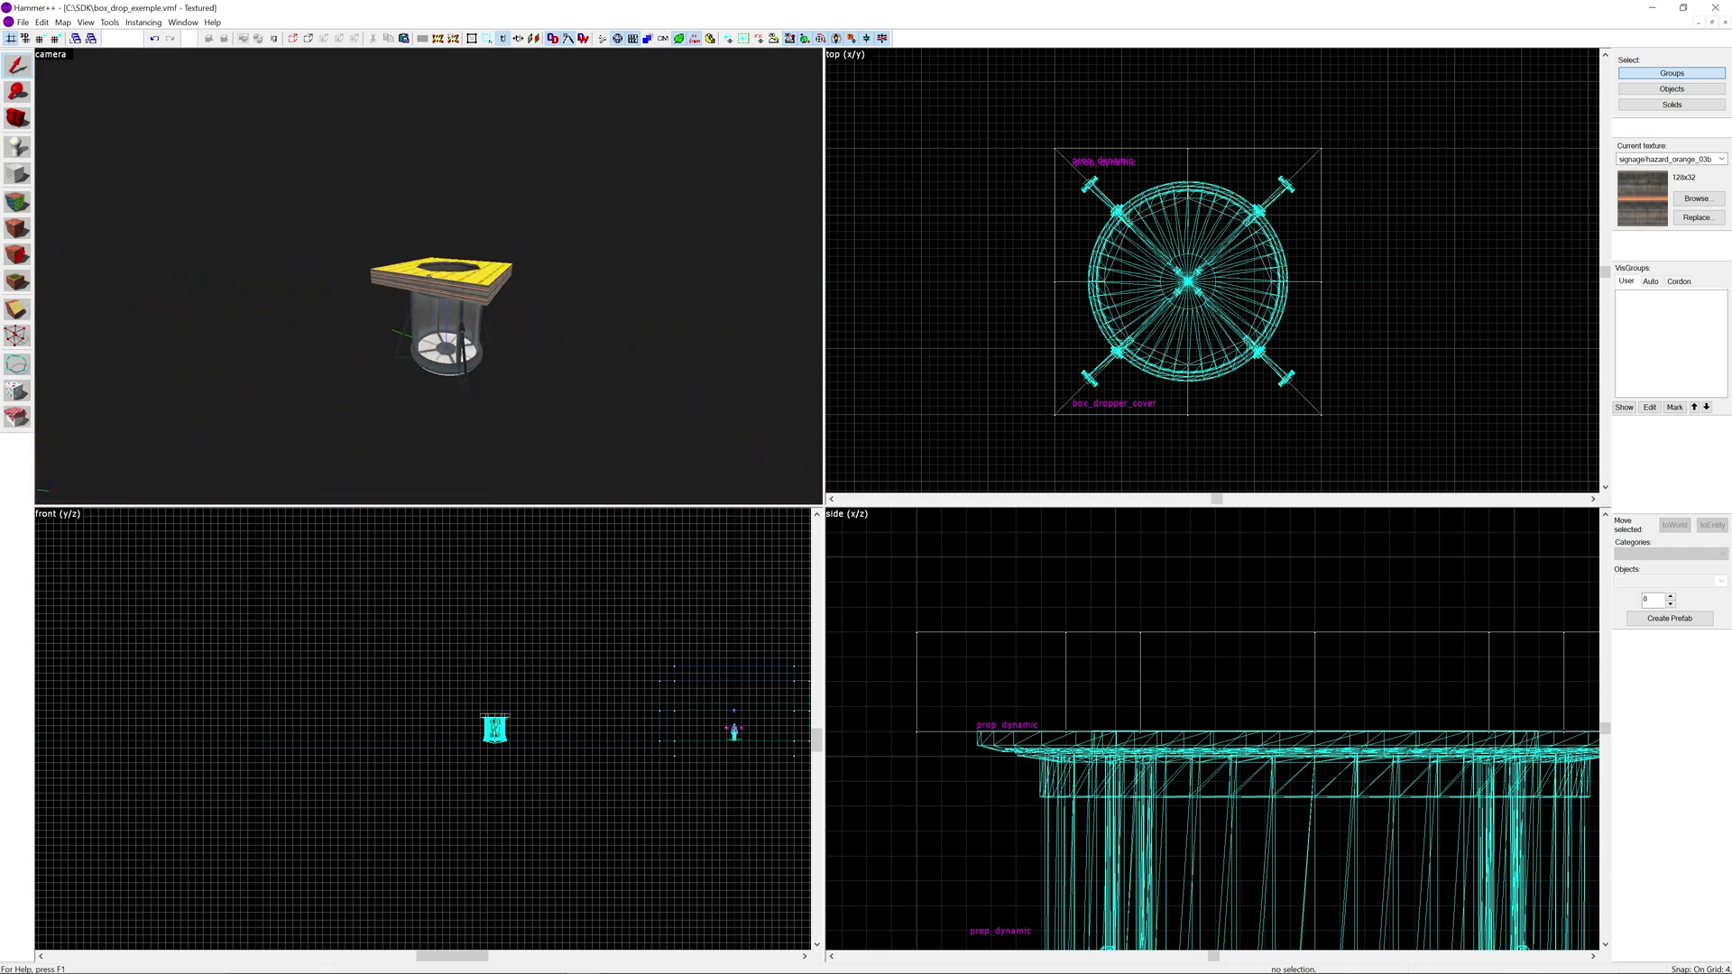
click(430, 282)
key(Escape)
click(1664, 159)
click(1640, 224)
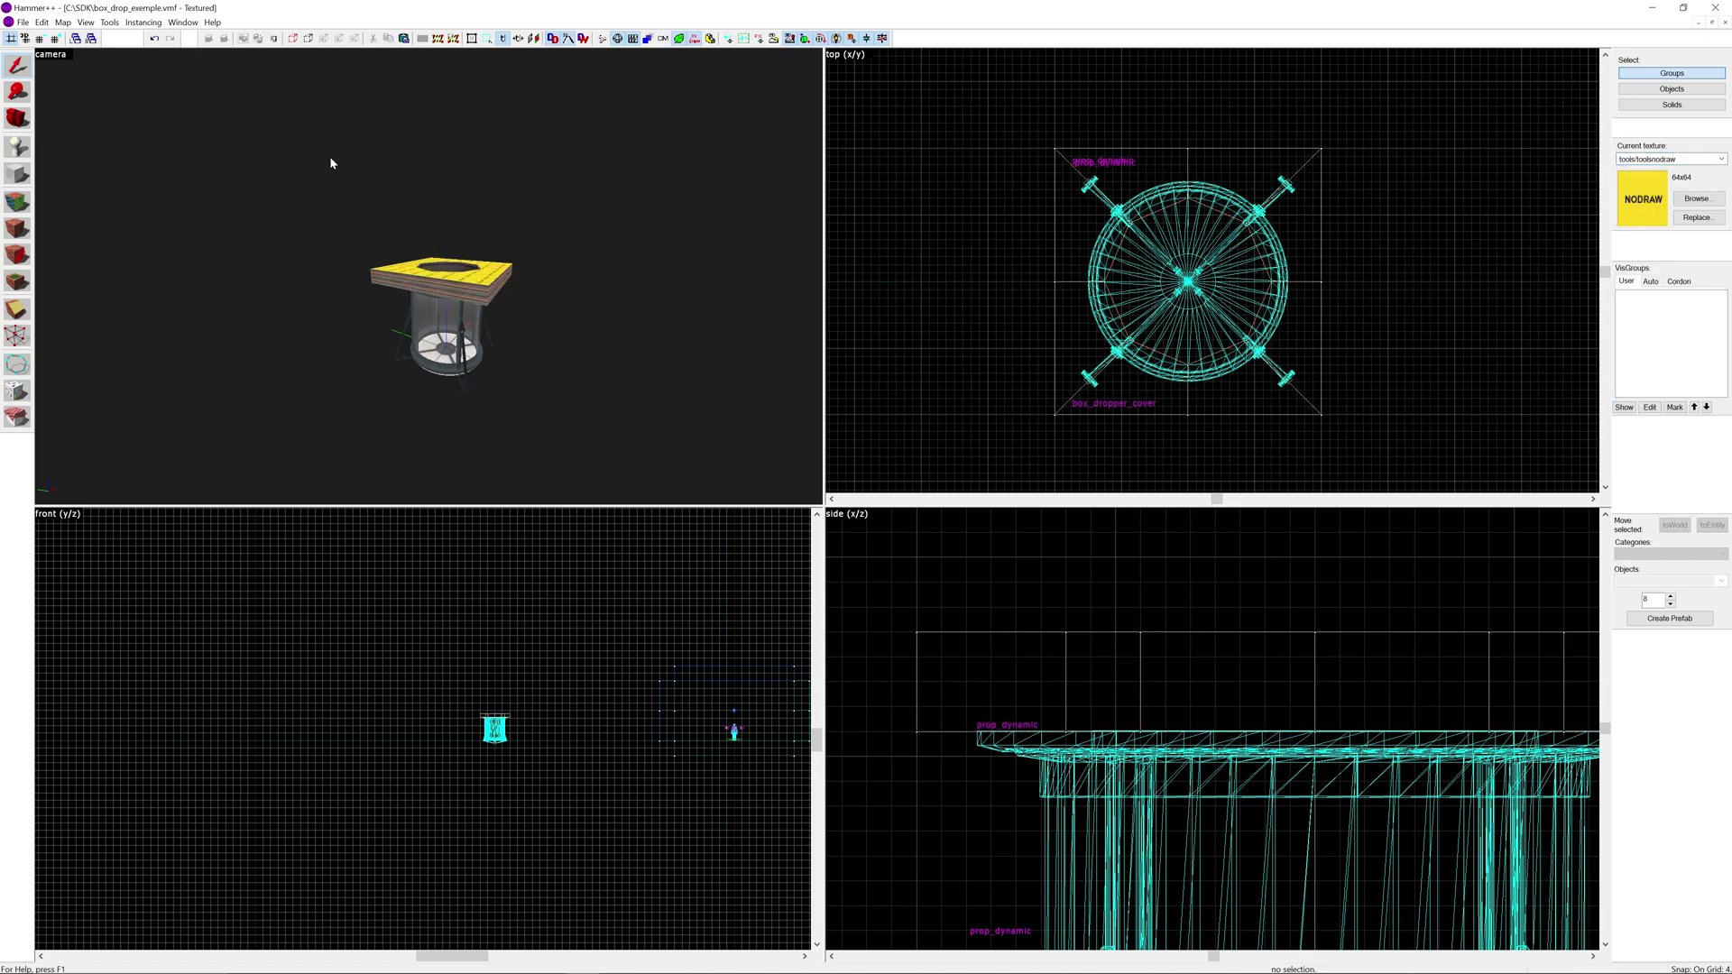
Outline a new brush along the ring's west side in the top view, 16 by 128 units, and stretch it to 128 units tall above the ring.
click(17, 174)
key(])
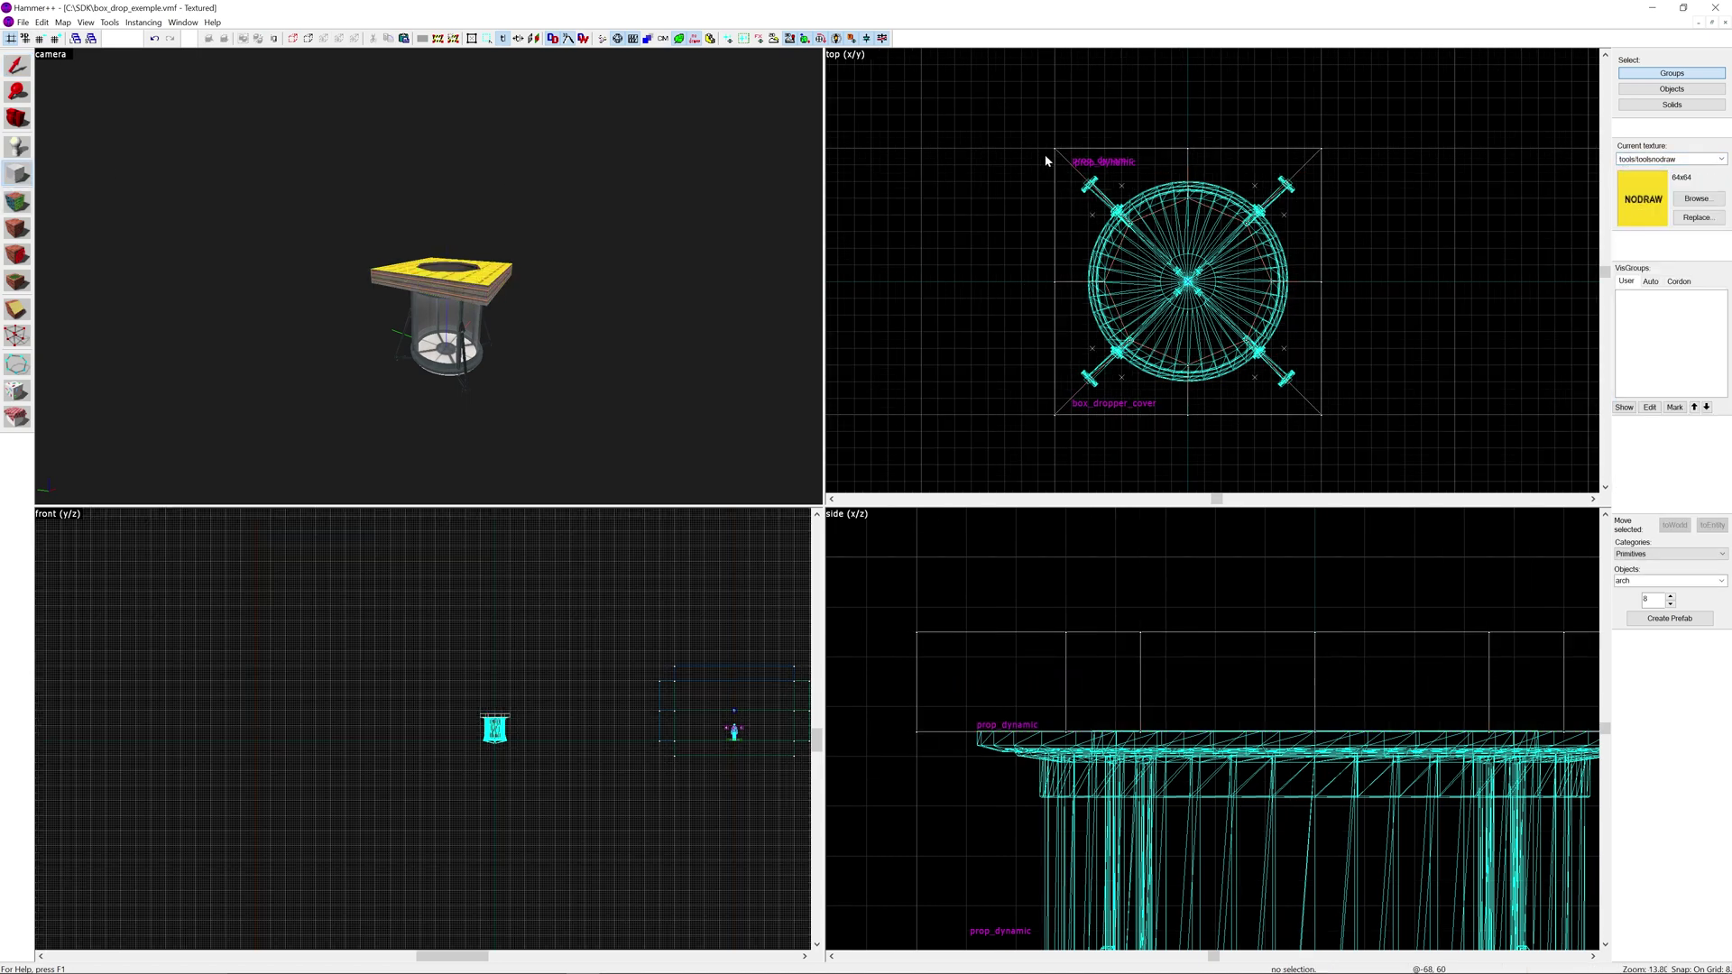
drag(1048, 155, 1019, 418)
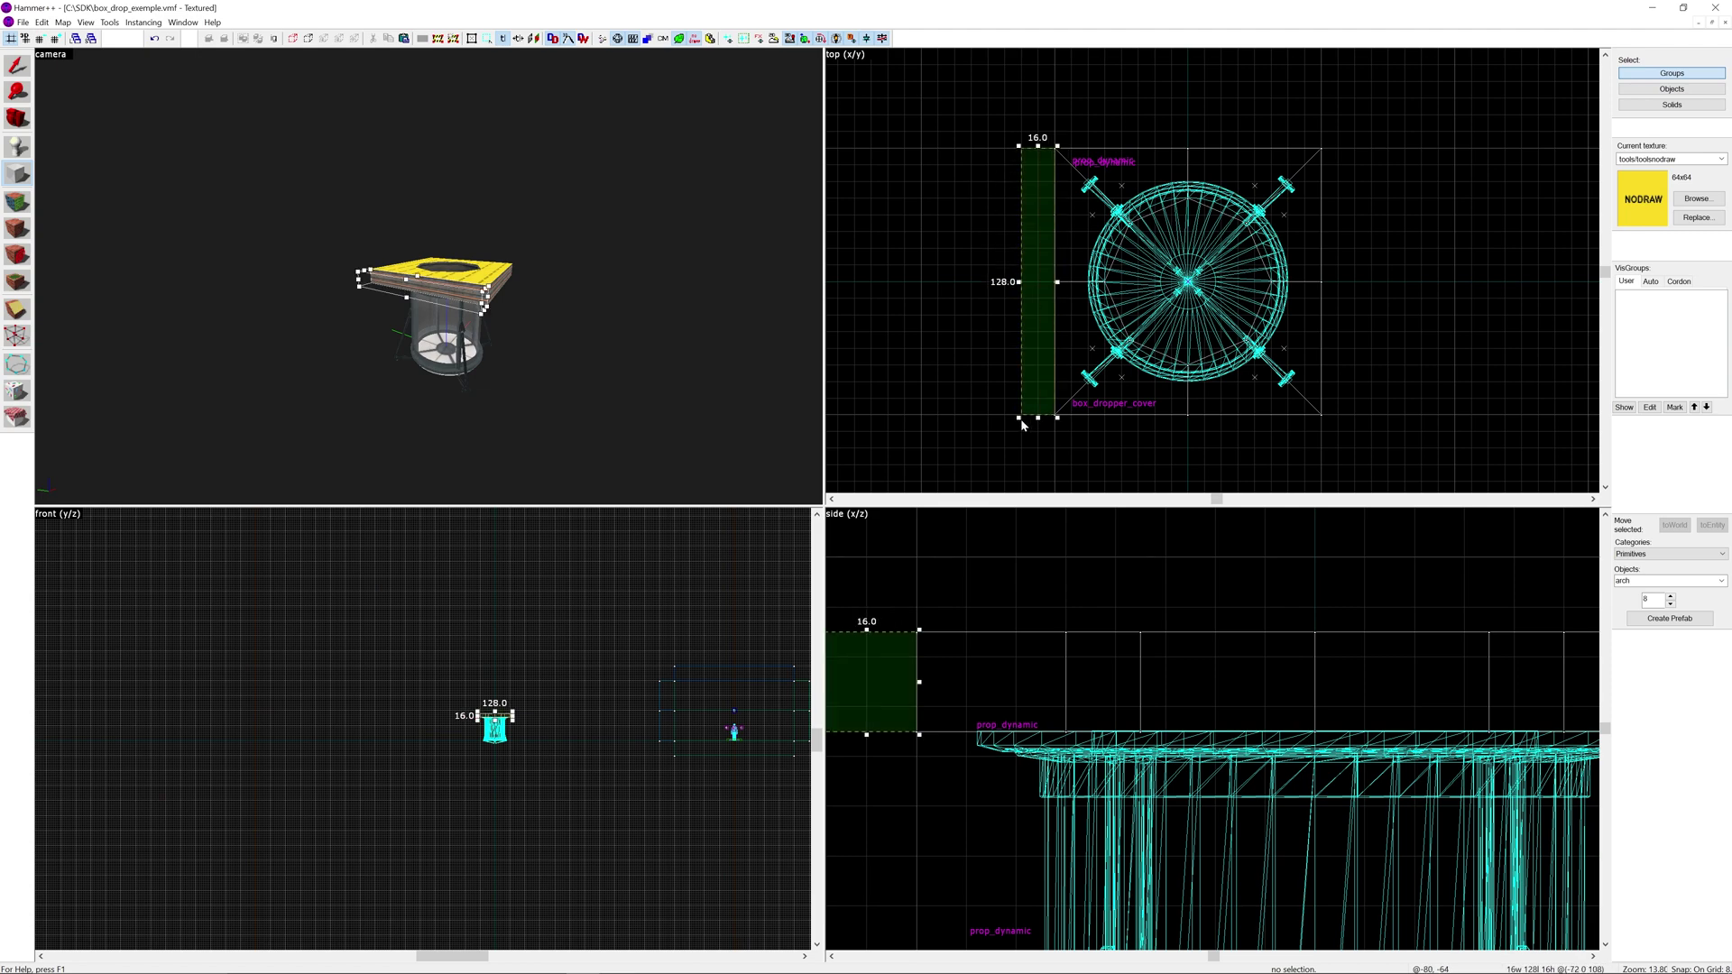
scroll(954, 687, down, 2)
drag(915, 677, 931, 549)
key([)
scroll(918, 644, down, 5)
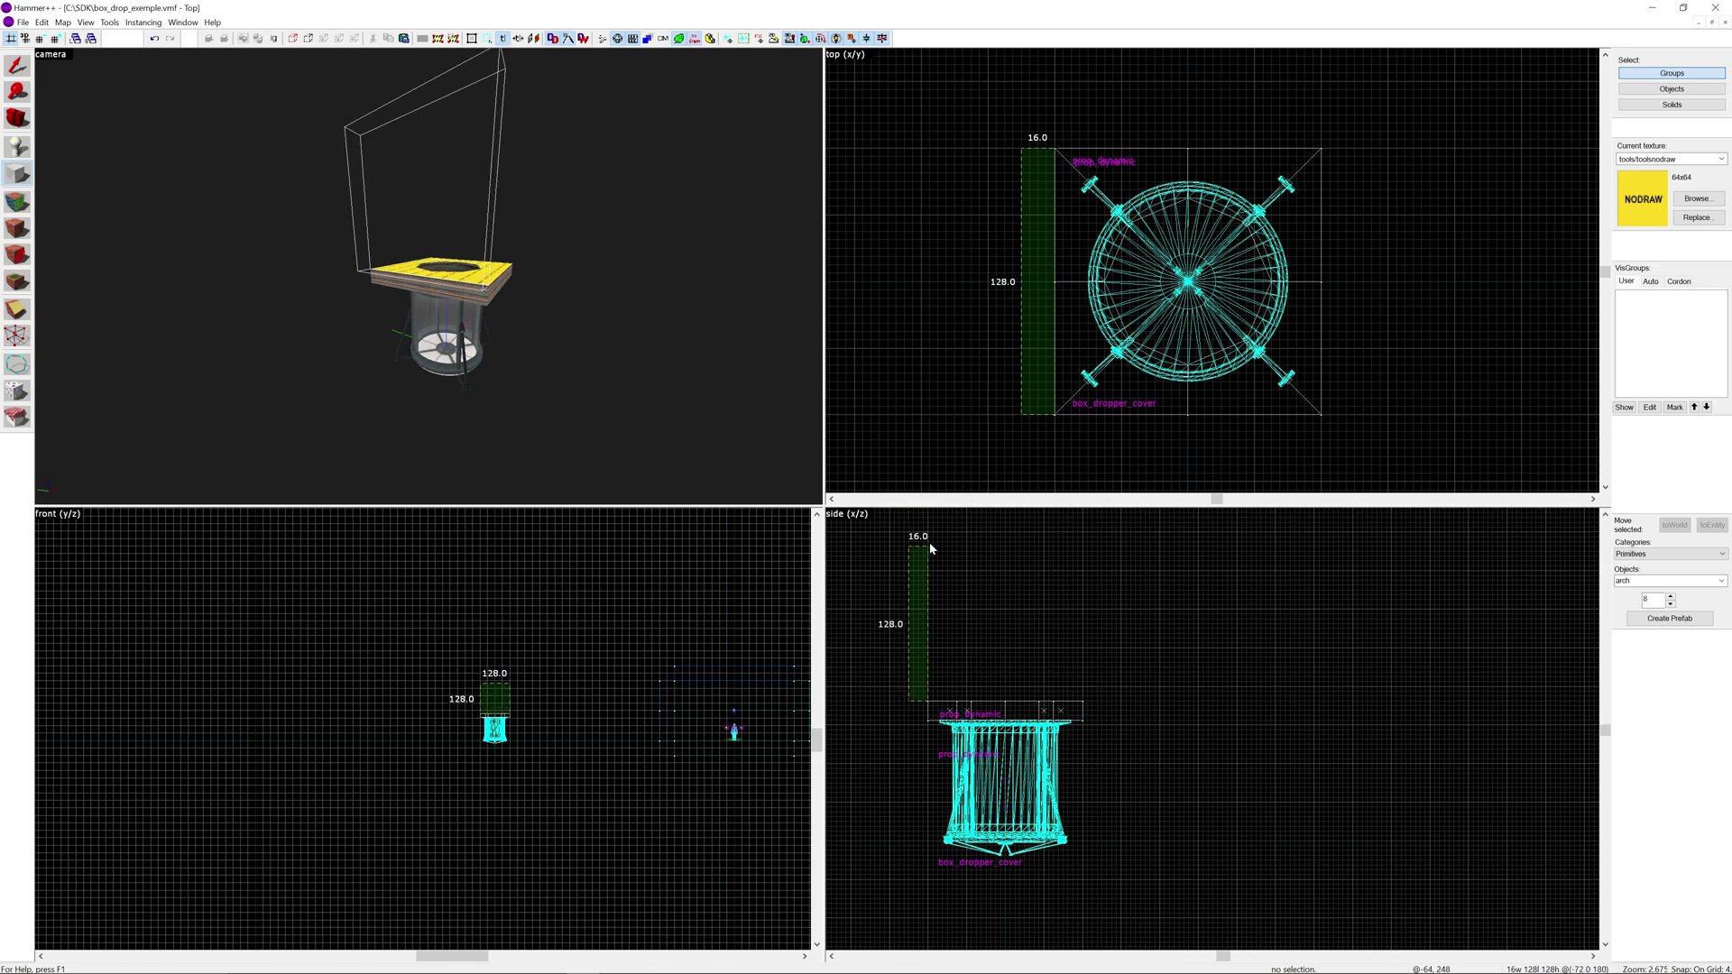
Dismiss the arch settings, switch the primitive to block, and create the nodraw wall from the outlined volume.
key(Return)
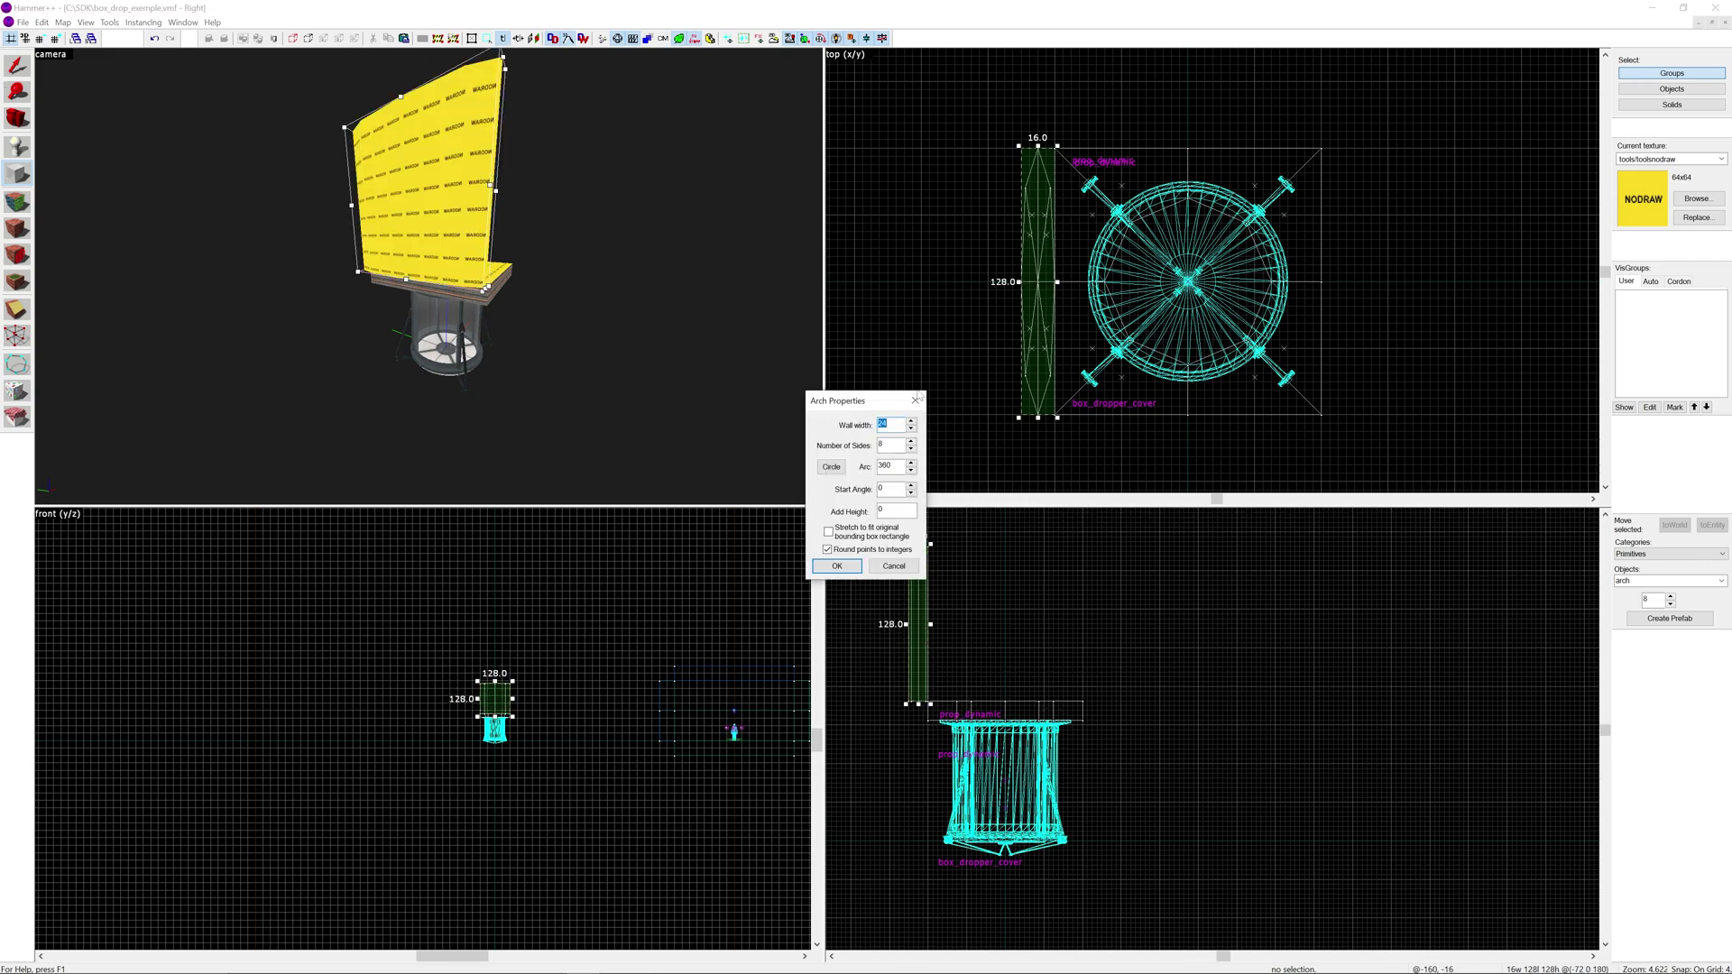
click(917, 400)
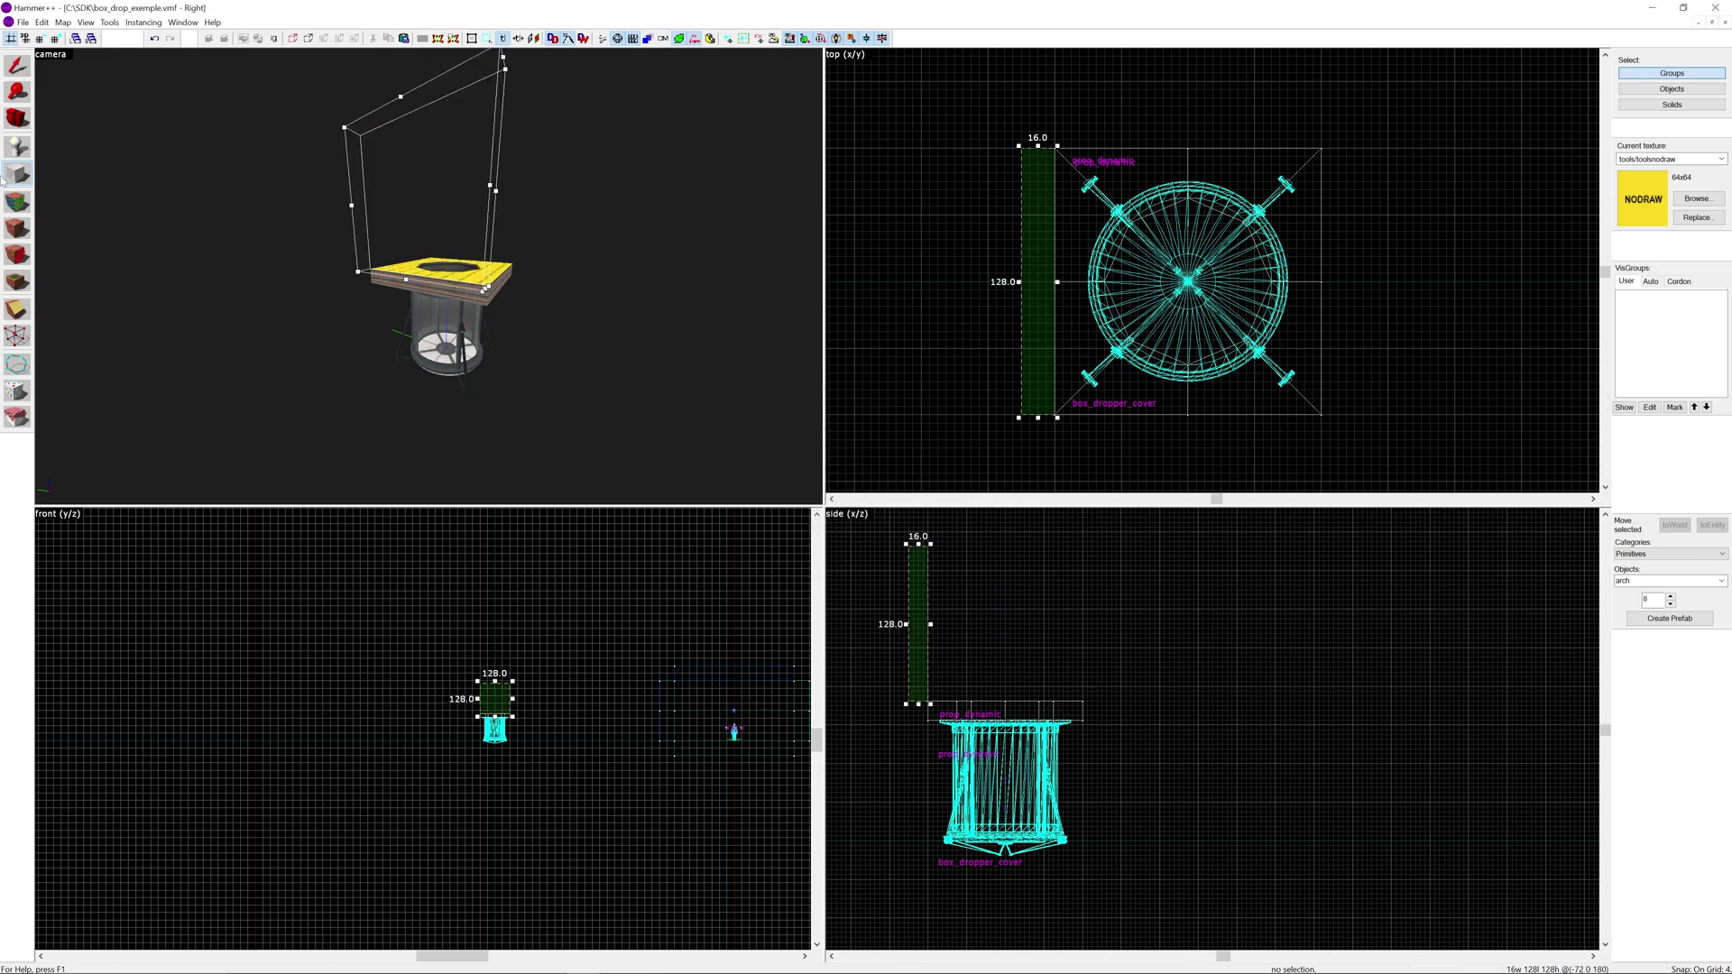
click(1719, 580)
click(1660, 606)
key(Return)
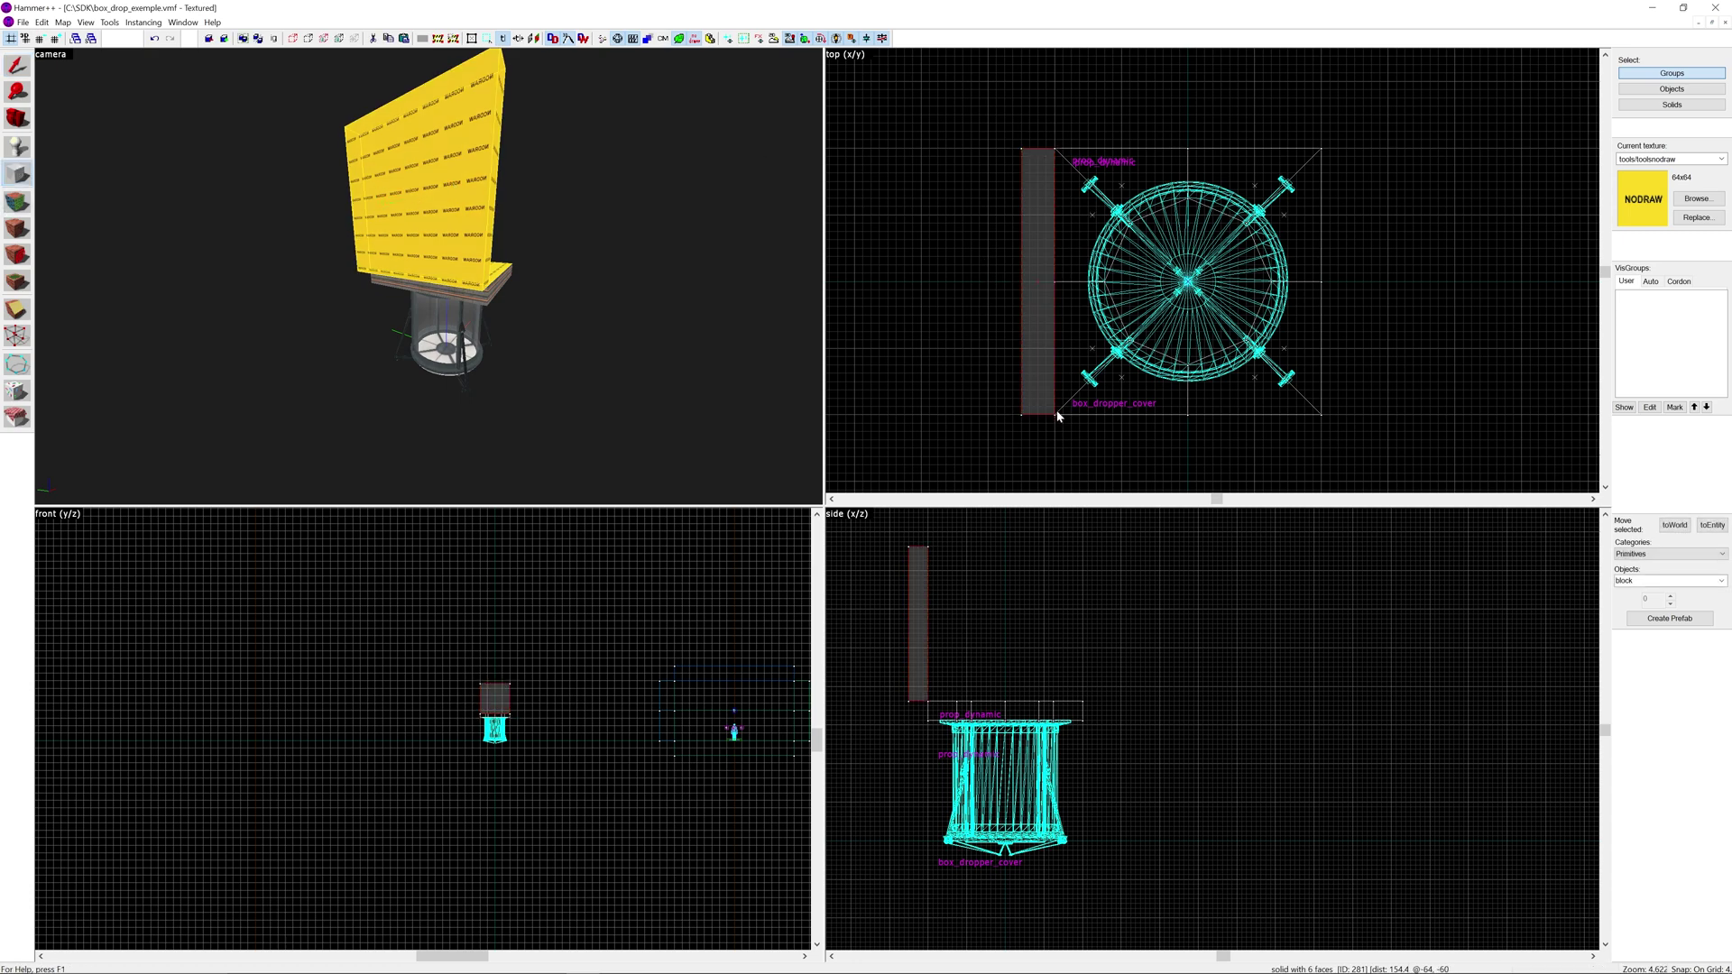
Create three more 16-unit-thick, 128-unit-tall nodraw walls along the ring's remaining sides, then clear the selection.
drag(1056, 418, 1355, 149)
key(Return)
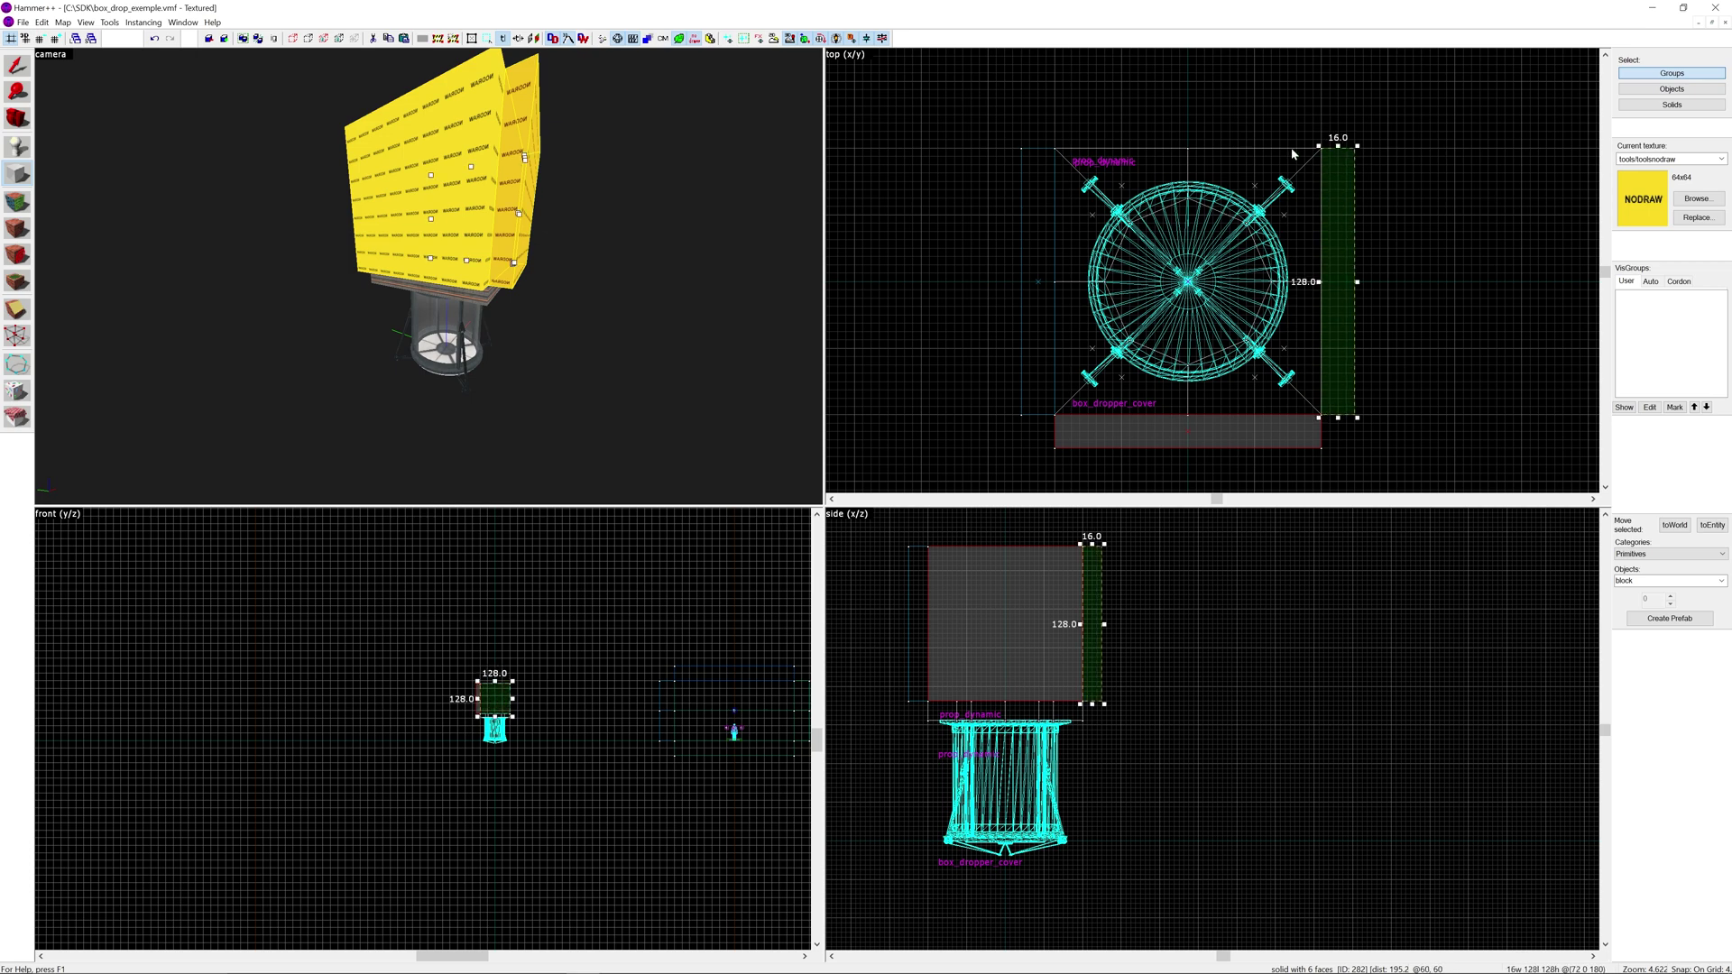
key(Return)
drag(1055, 150, 1319, 114)
key(Return)
click(15, 72)
key(Escape)
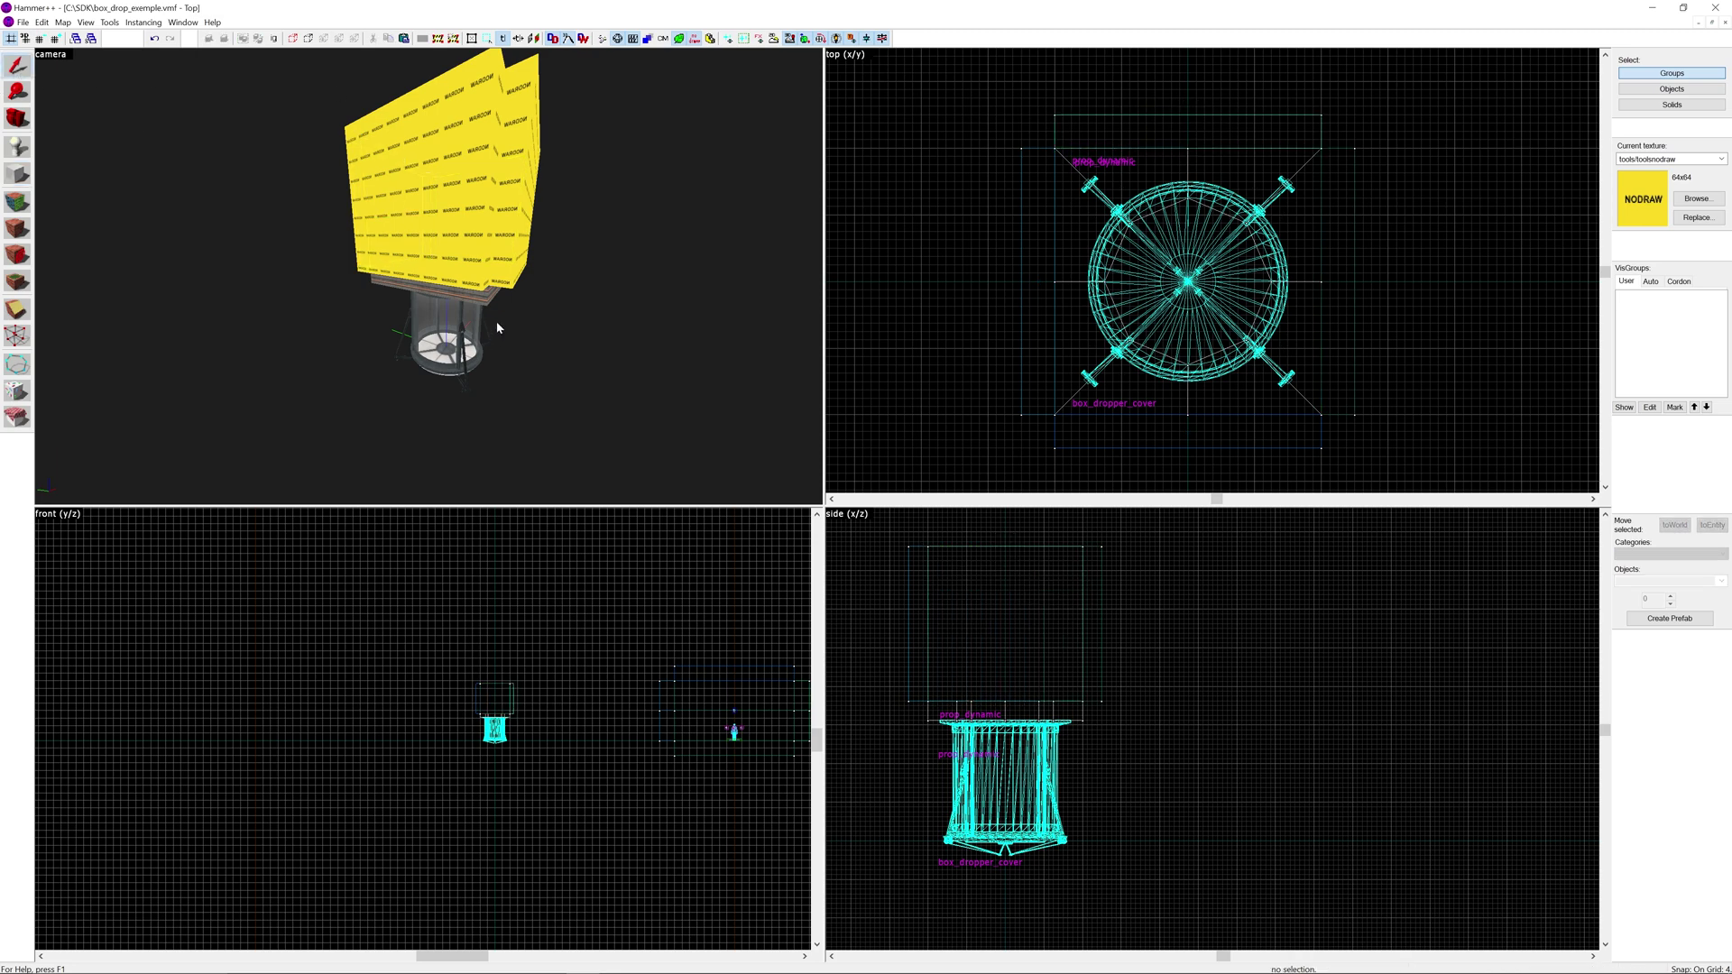
Select all four nodraw walls and duplicate them directly above the originals to double the shaft's height.
key(z)
key(w)
key(s)
key(z)
click(379, 376)
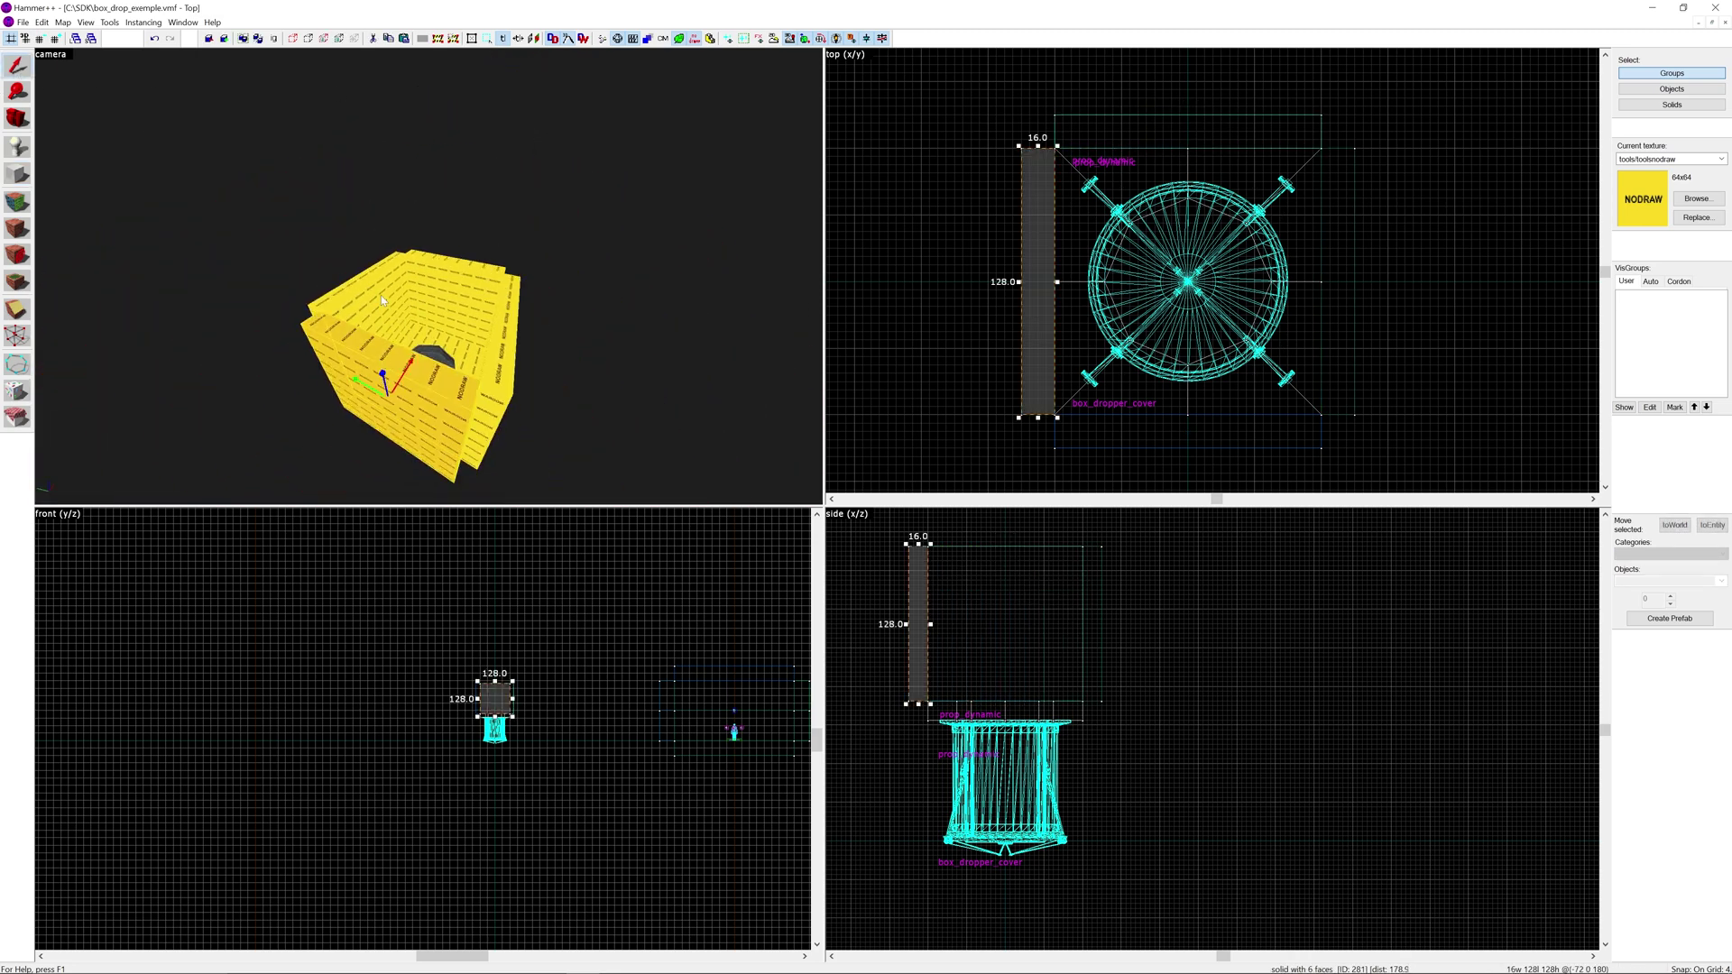
ctrl+click(380, 294)
ctrl+click(470, 304)
ctrl+click(493, 326)
drag(983, 653, 980, 551)
key(Escape)
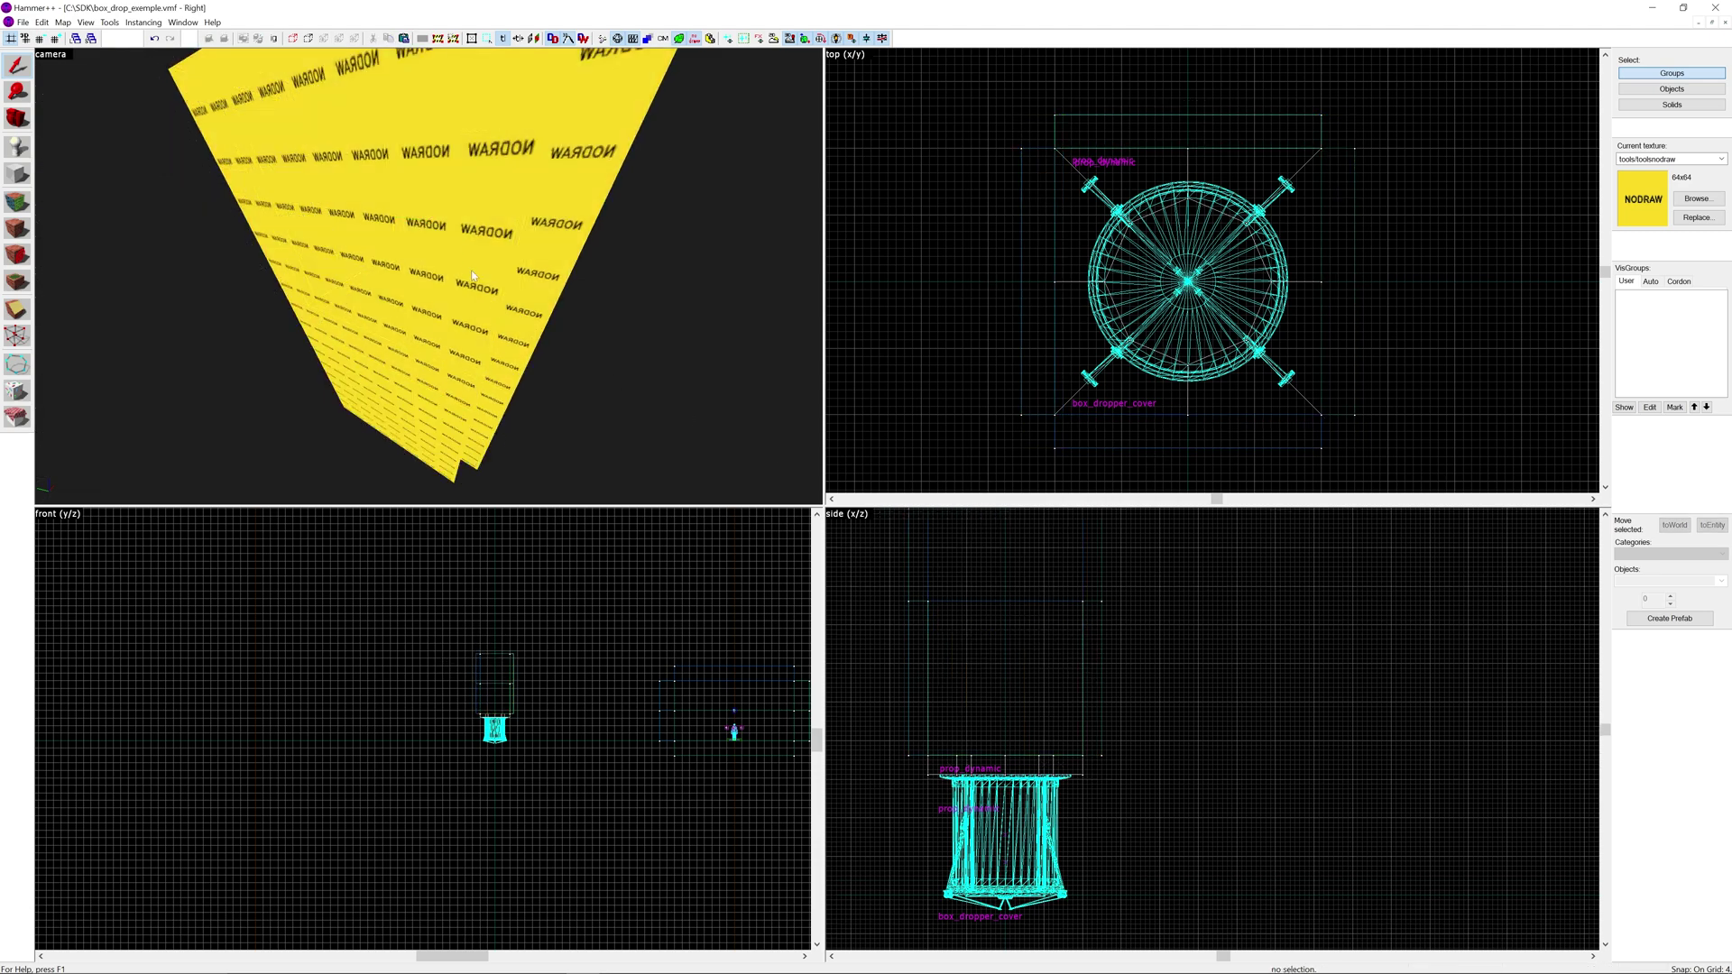
Create a 128 by 128 unit nodraw block, 16 units thick, capping the top of the upper walls.
click(471, 269)
click(20, 174)
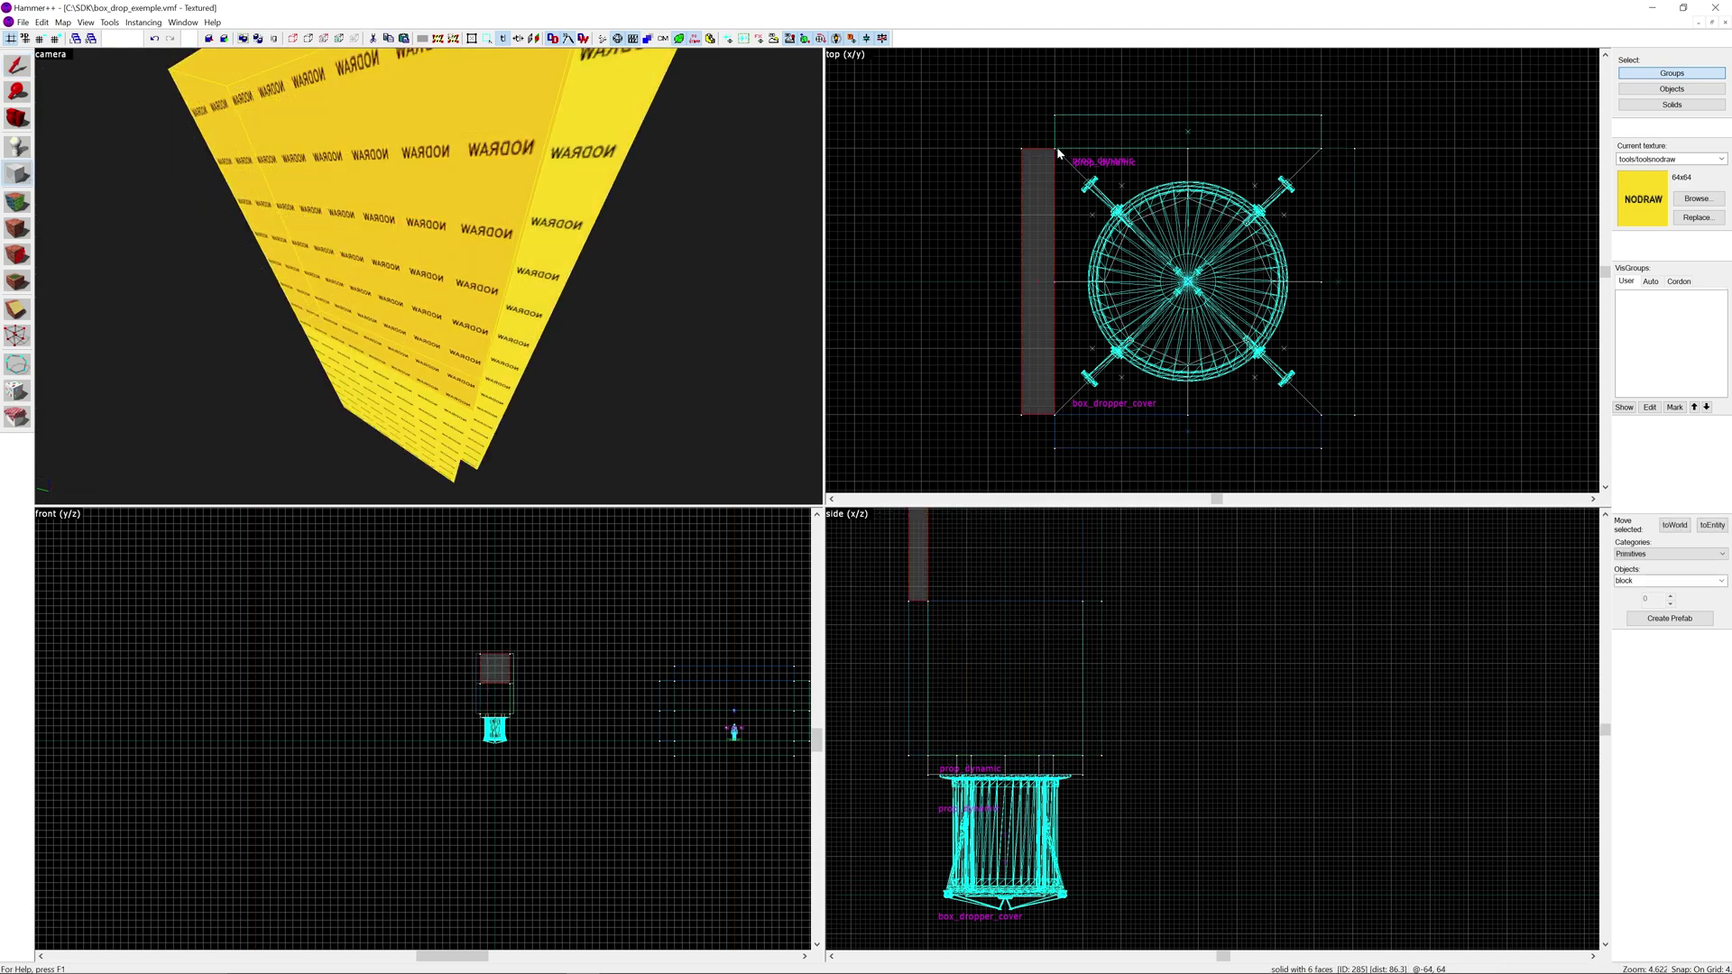
drag(1058, 153, 1322, 418)
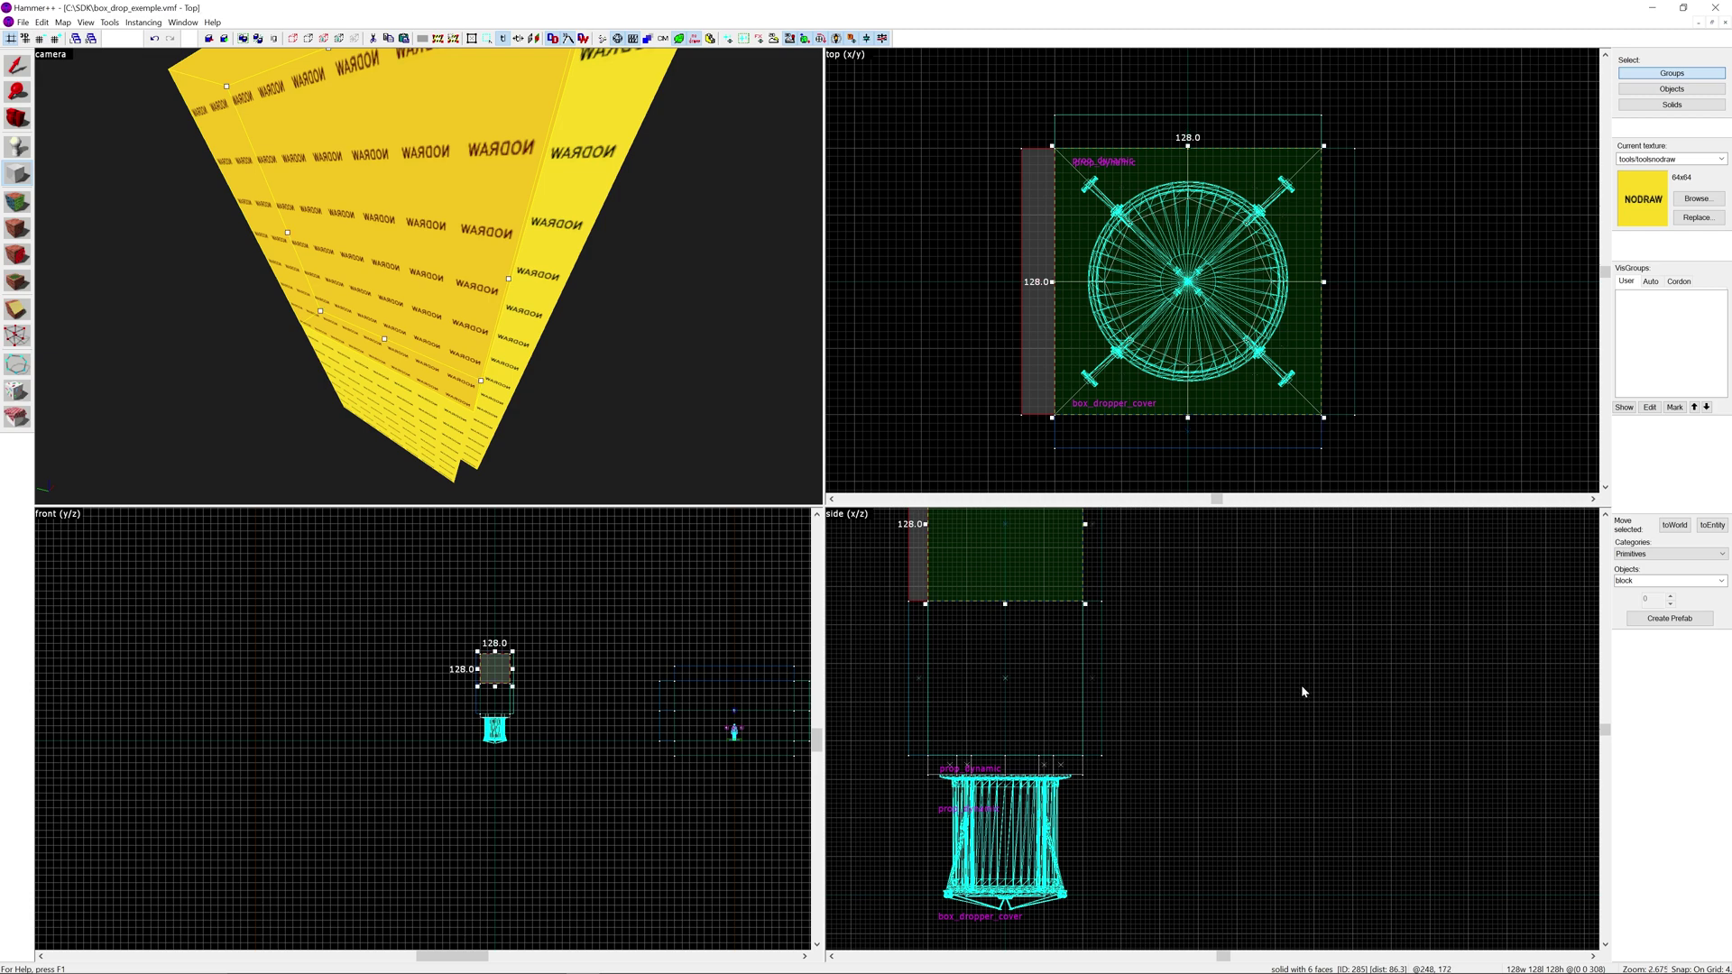
scroll(1301, 686, down, 3)
scroll(1111, 542, up, 7)
drag(1112, 683, 1113, 655)
drag(1170, 877, 1182, 597)
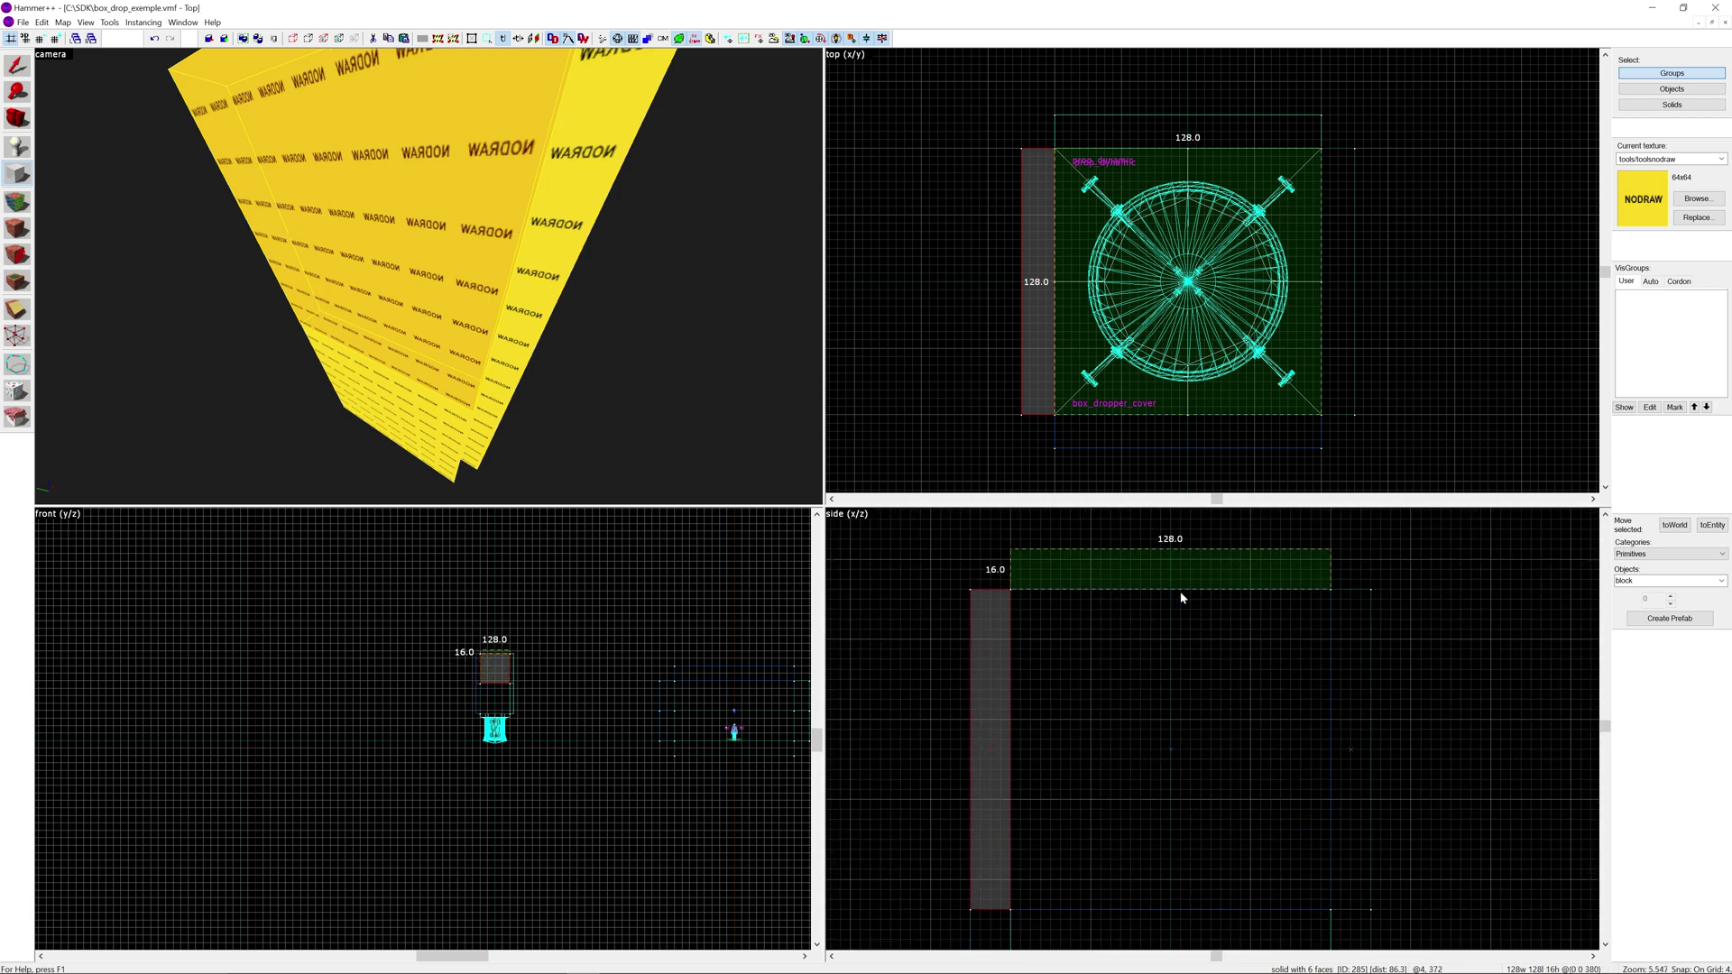
key(Return)
click(17, 64)
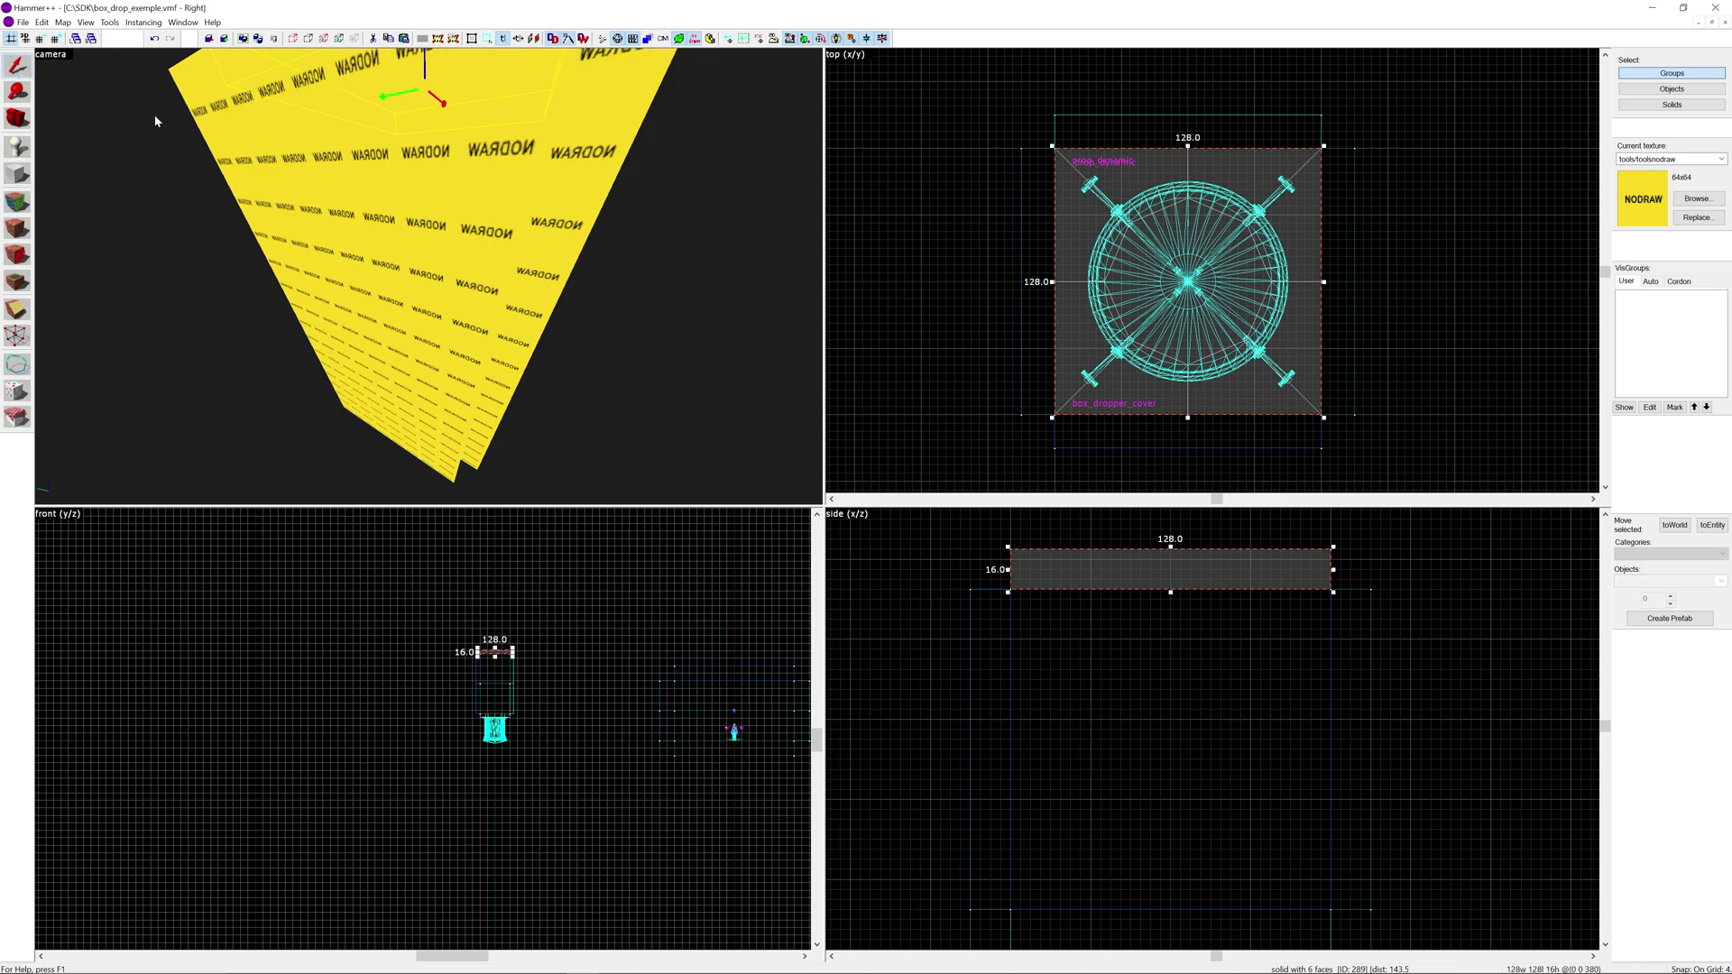
Select the entire dropper with its shaft, move it down about 20 units, and clear the selection.
click(154, 116)
drag(962, 101, 1377, 484)
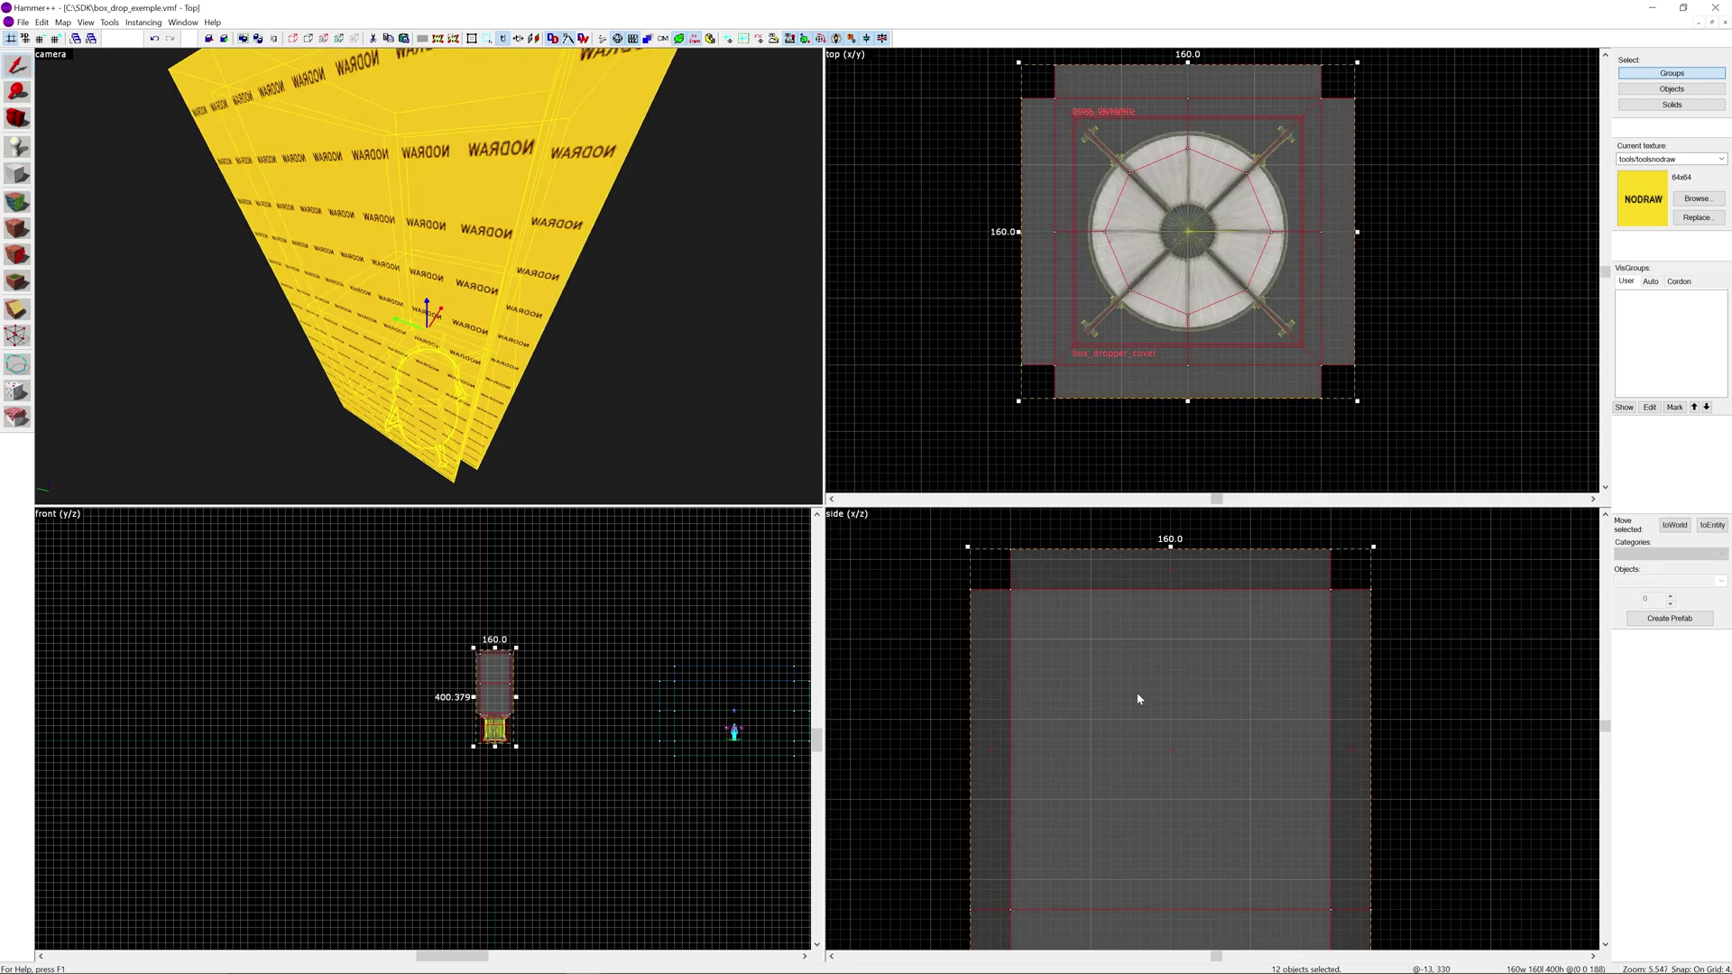
drag(1137, 691, 1136, 732)
scroll(1136, 731, down, 8)
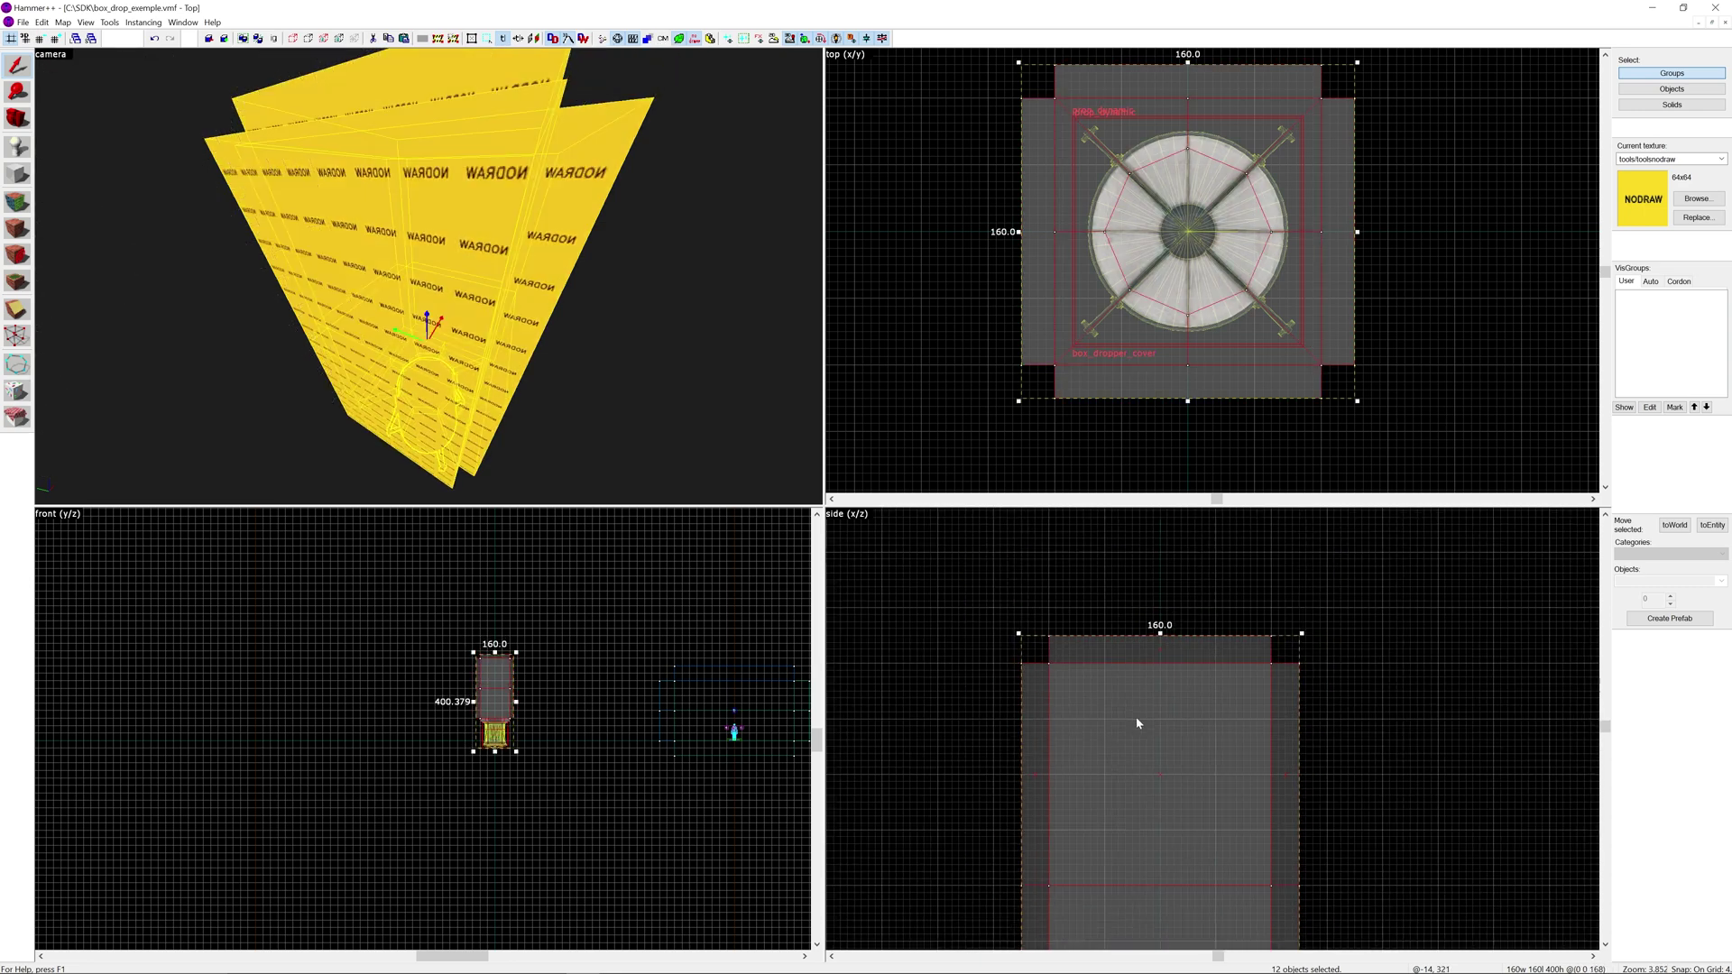
click(1151, 783)
Select the four inner faces of the lower shaft walls for texture editing.
key(z)
key(s)
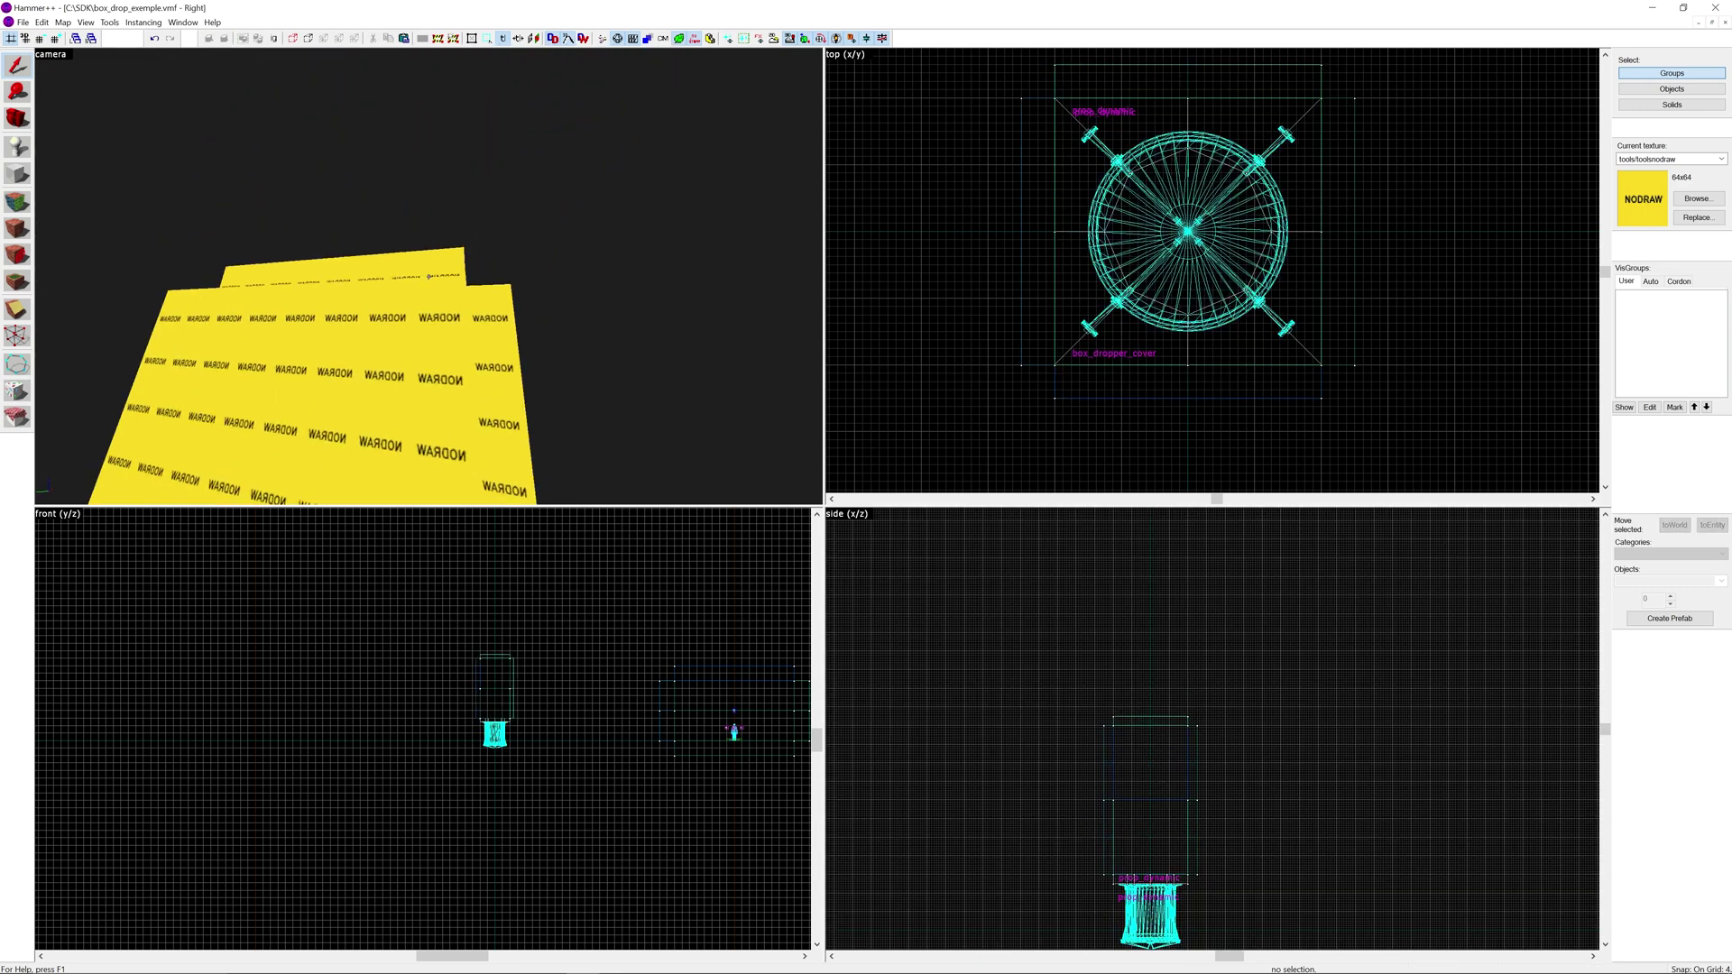
key(w)
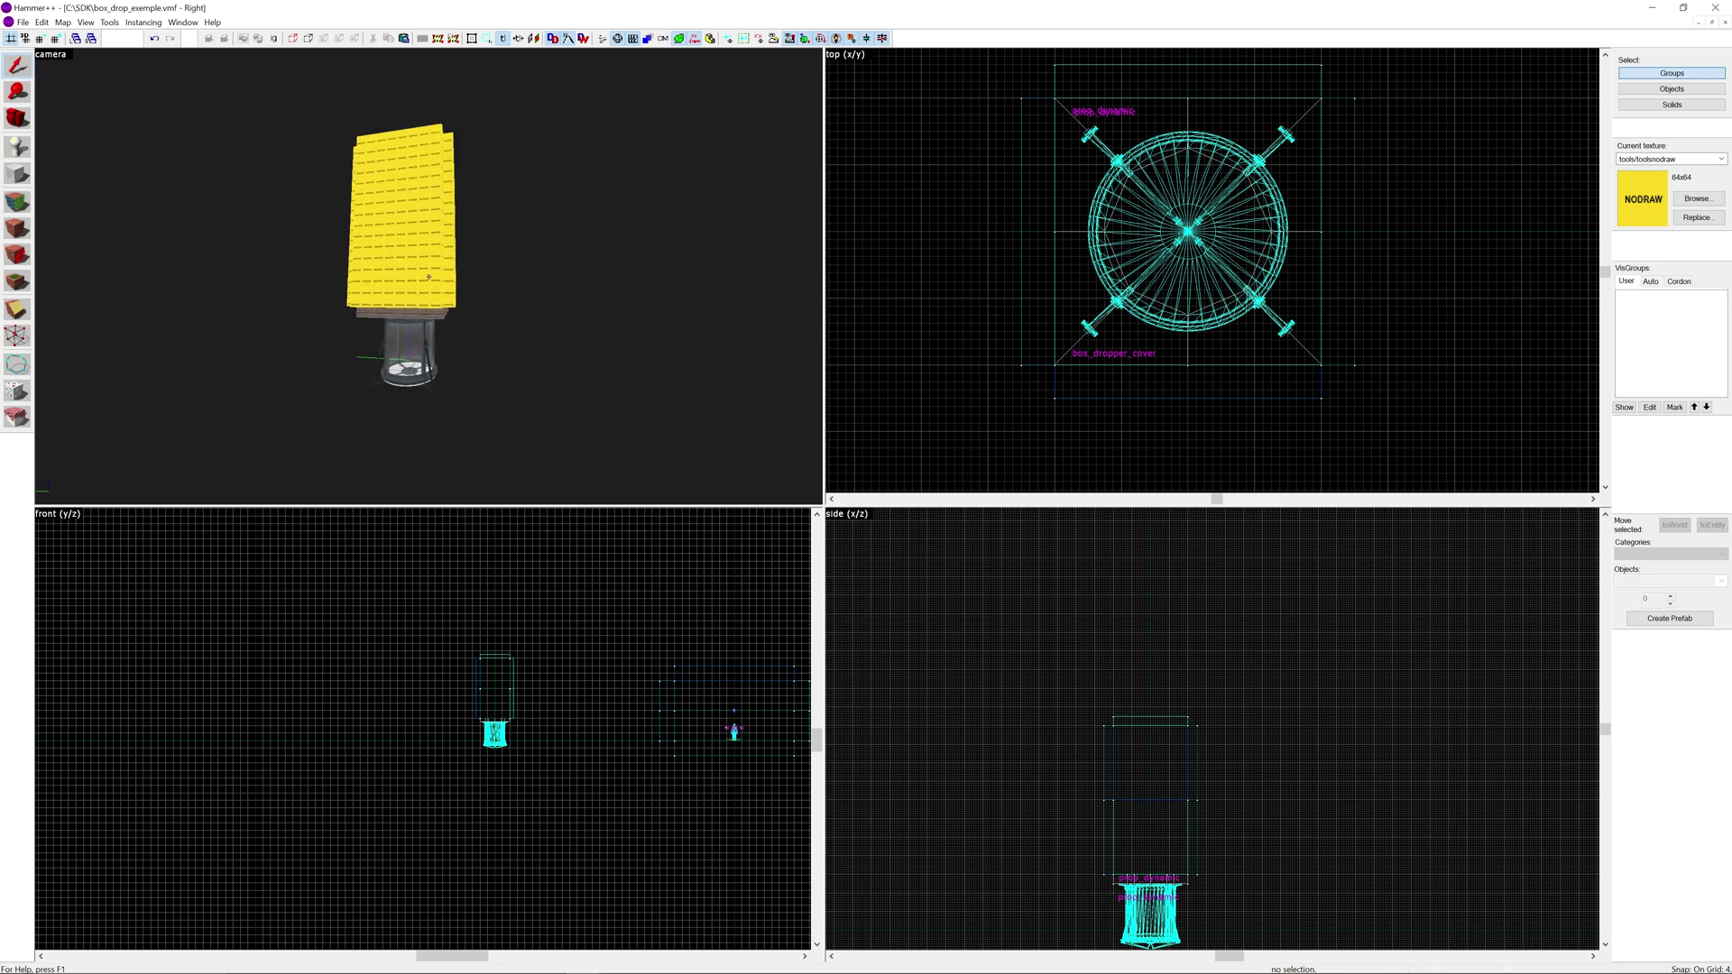
key(w)
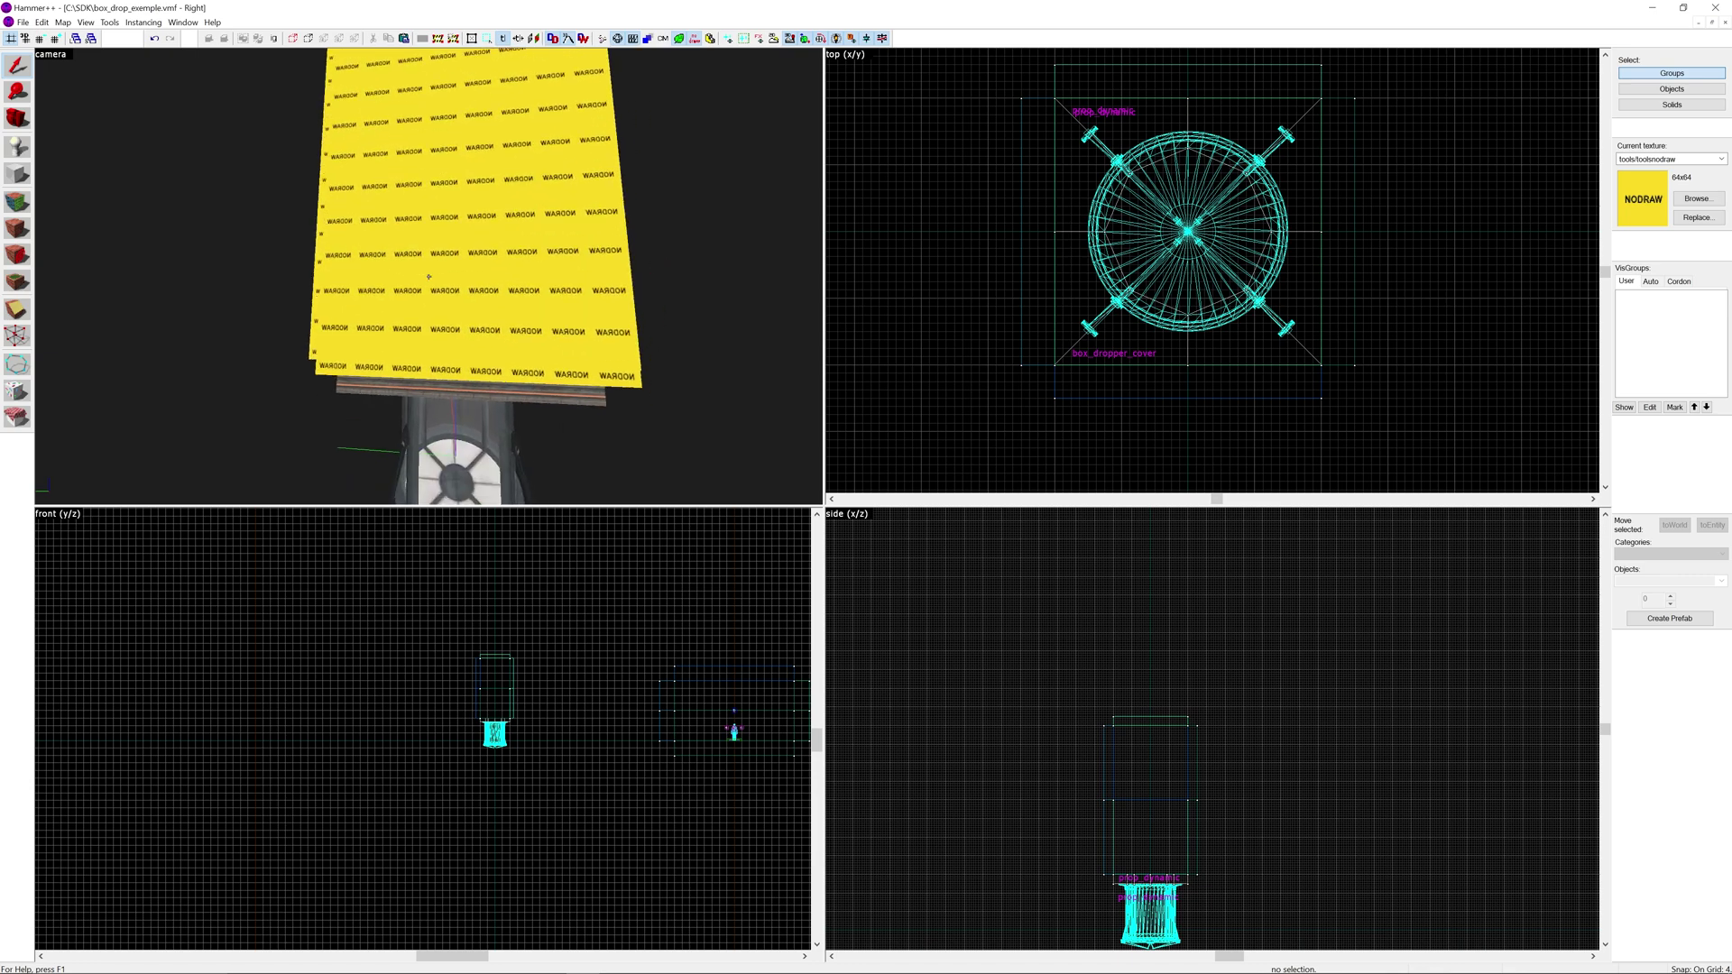
key(s)
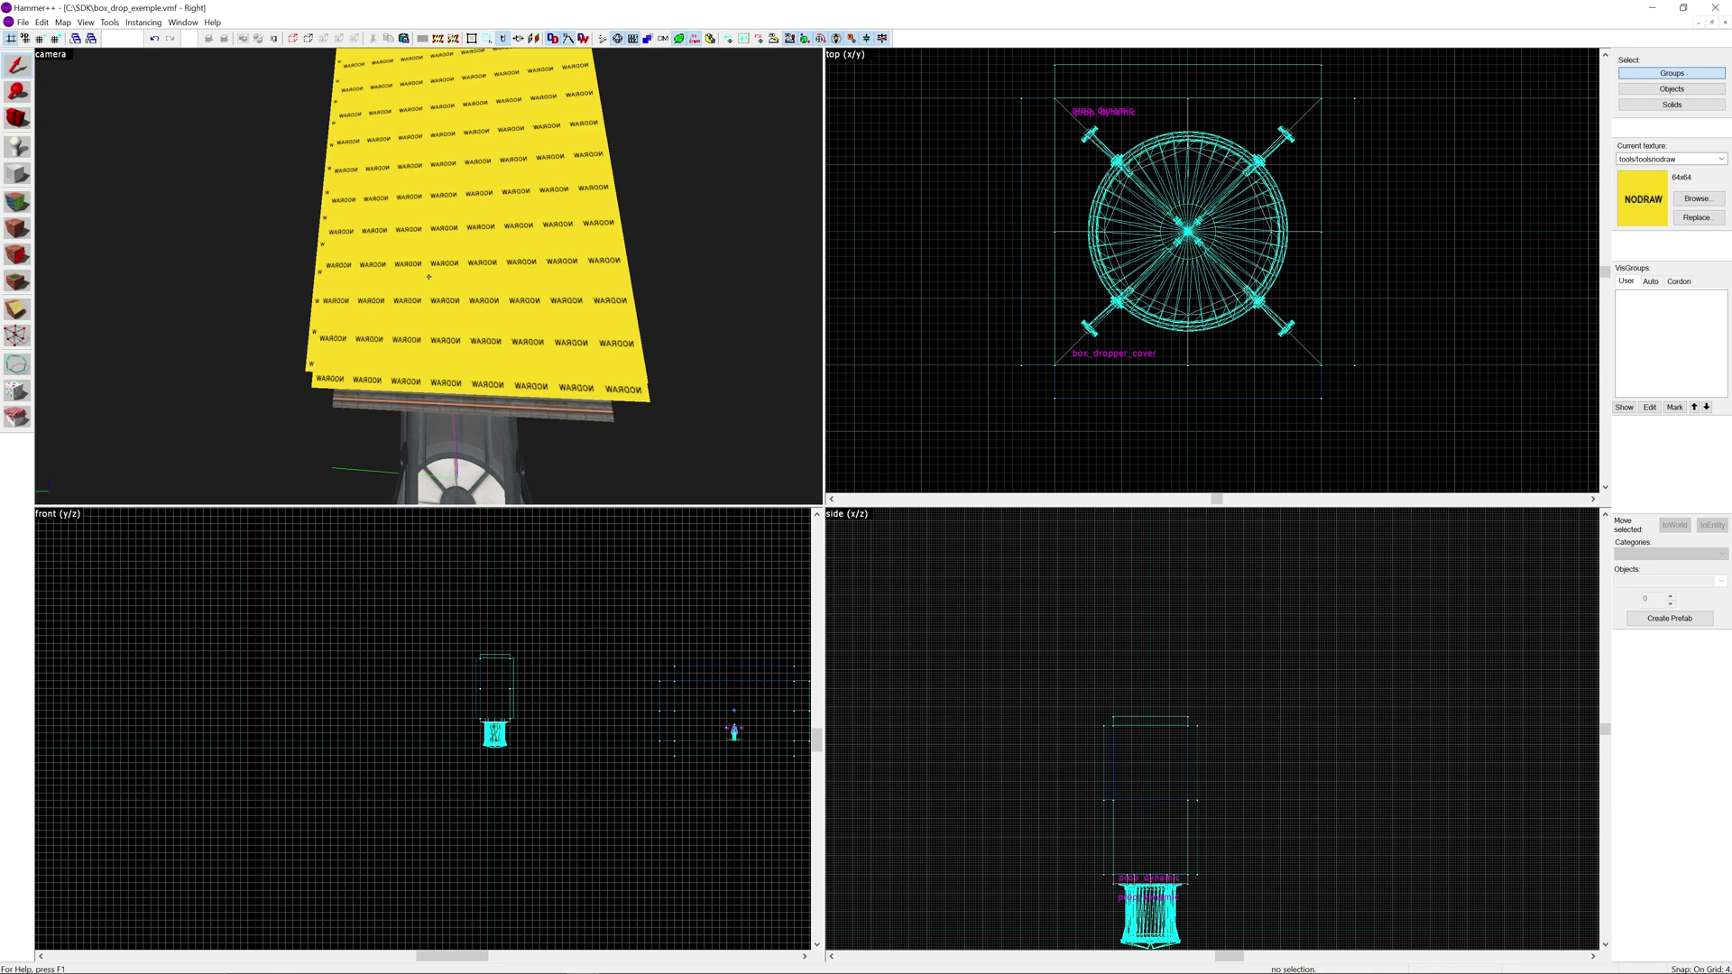
key(w)
key(z)
click(17, 202)
click(216, 248)
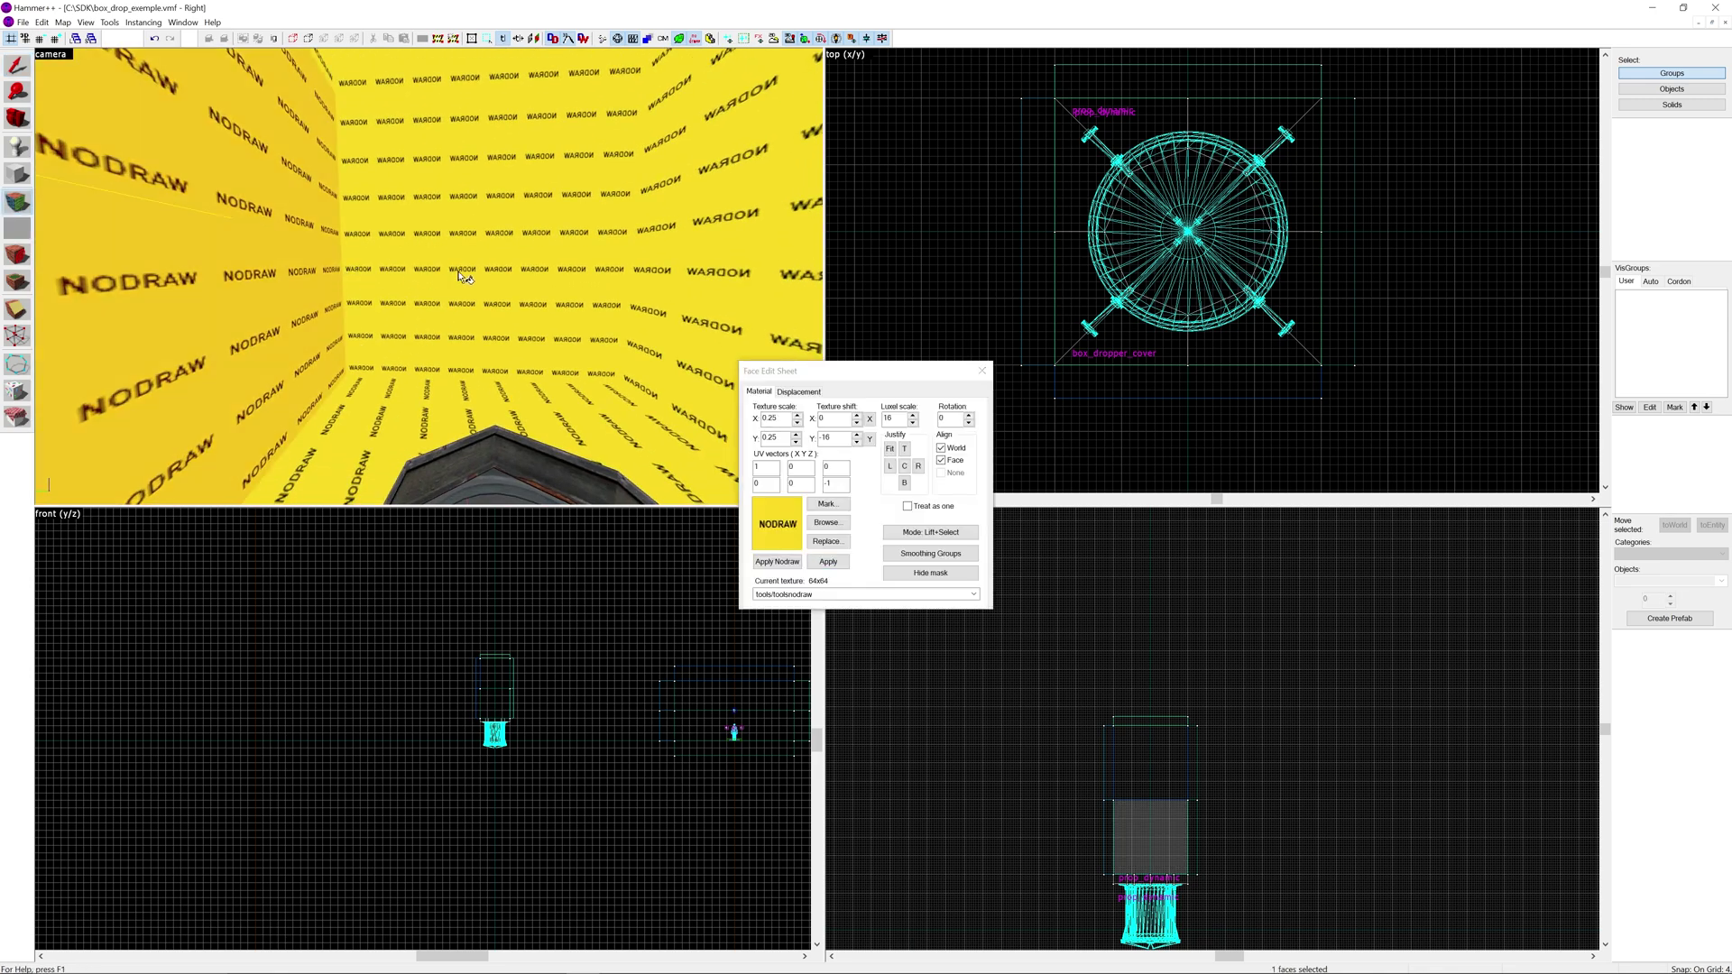
ctrl+click(462, 273)
ctrl+click(676, 271)
key(z)
key(z)
ctrl+click(618, 307)
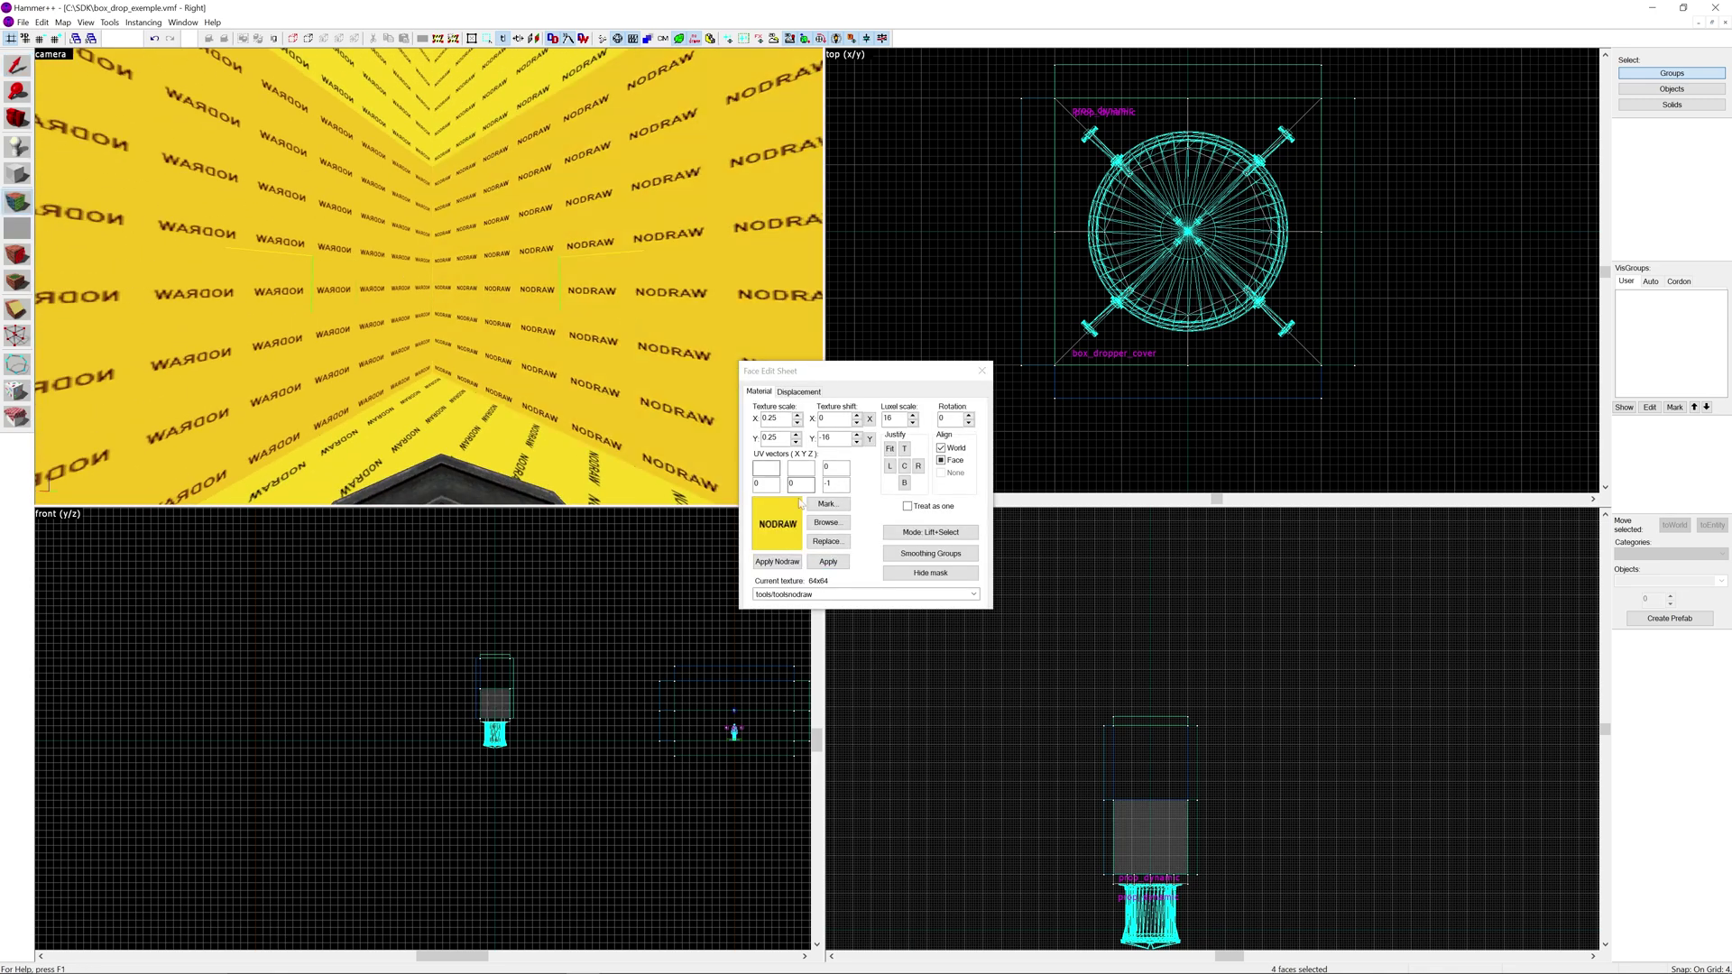
Apply the metal/metalwall_bts_006a texture to the lower inner faces and set their Y texture shift to 0.
click(832, 522)
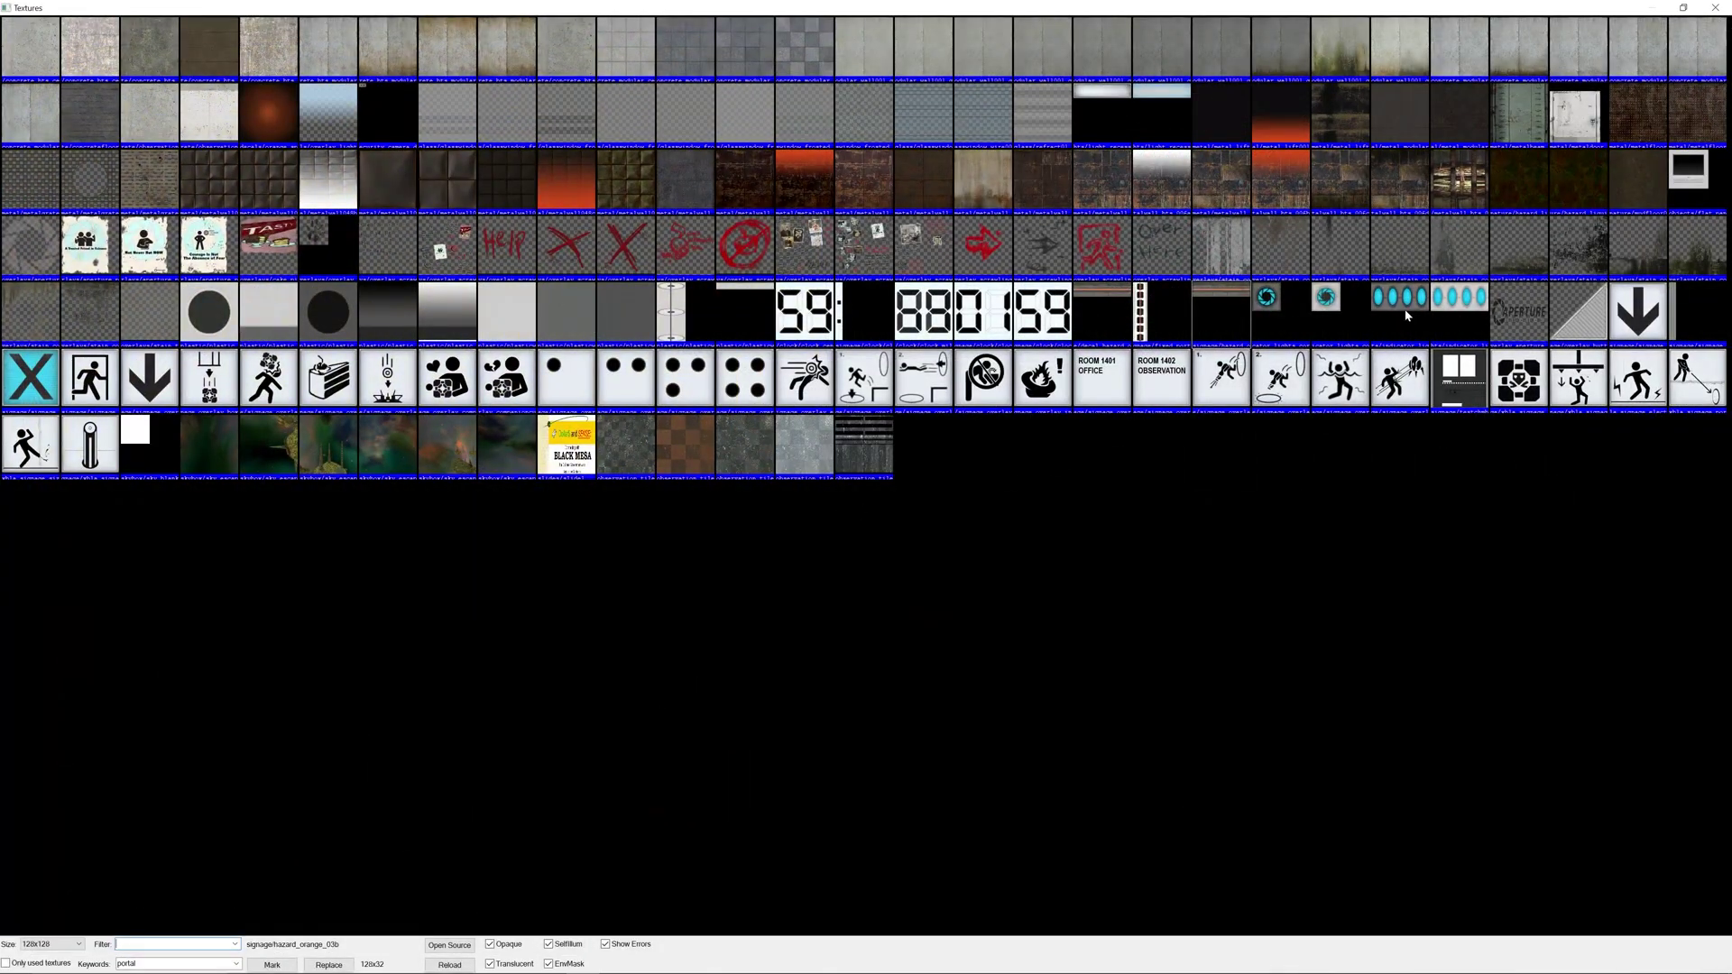
click(1213, 200)
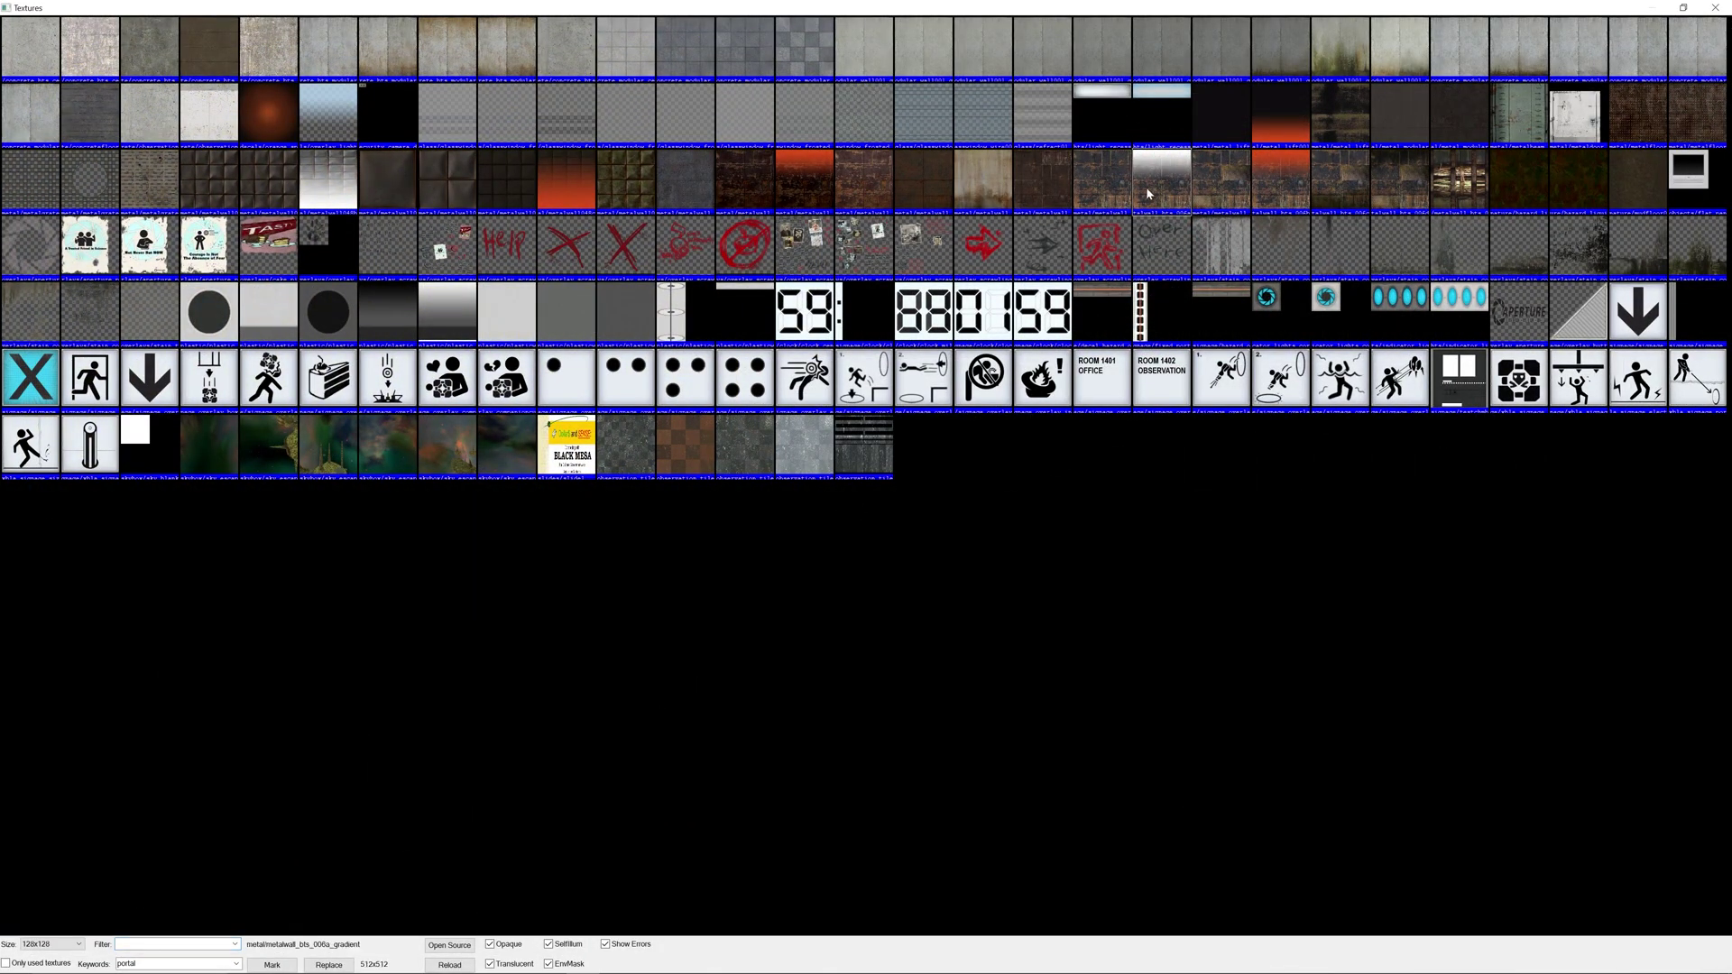
click(1108, 192)
double_click(1097, 186)
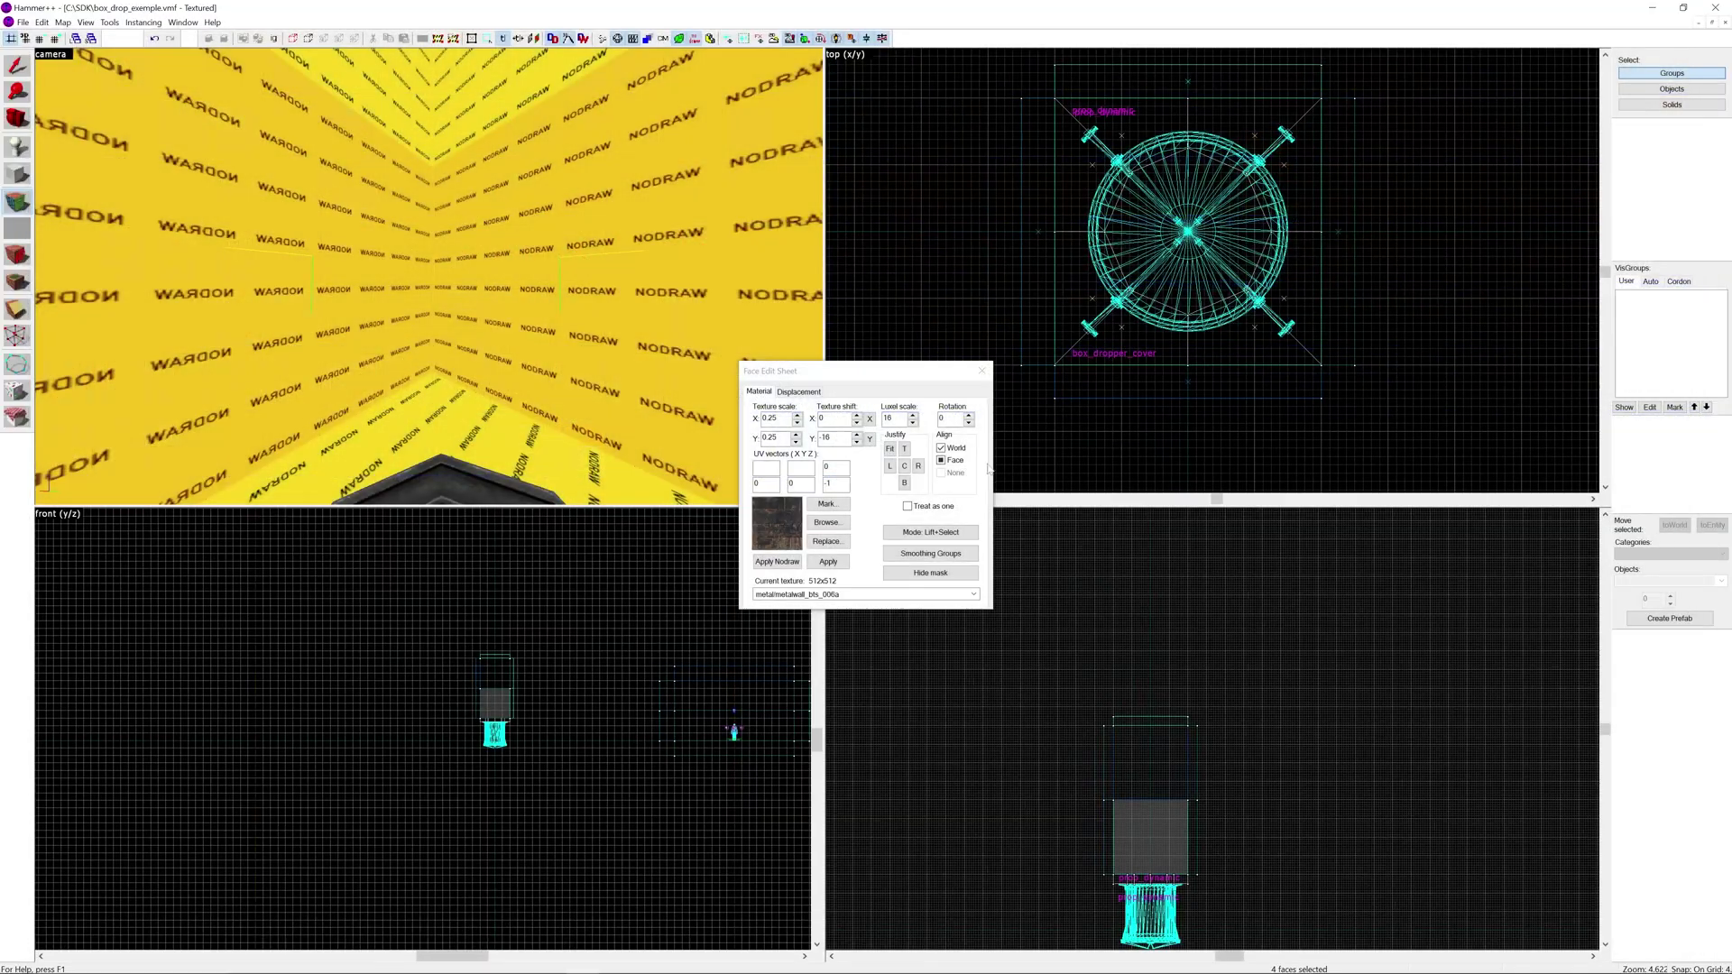
click(828, 562)
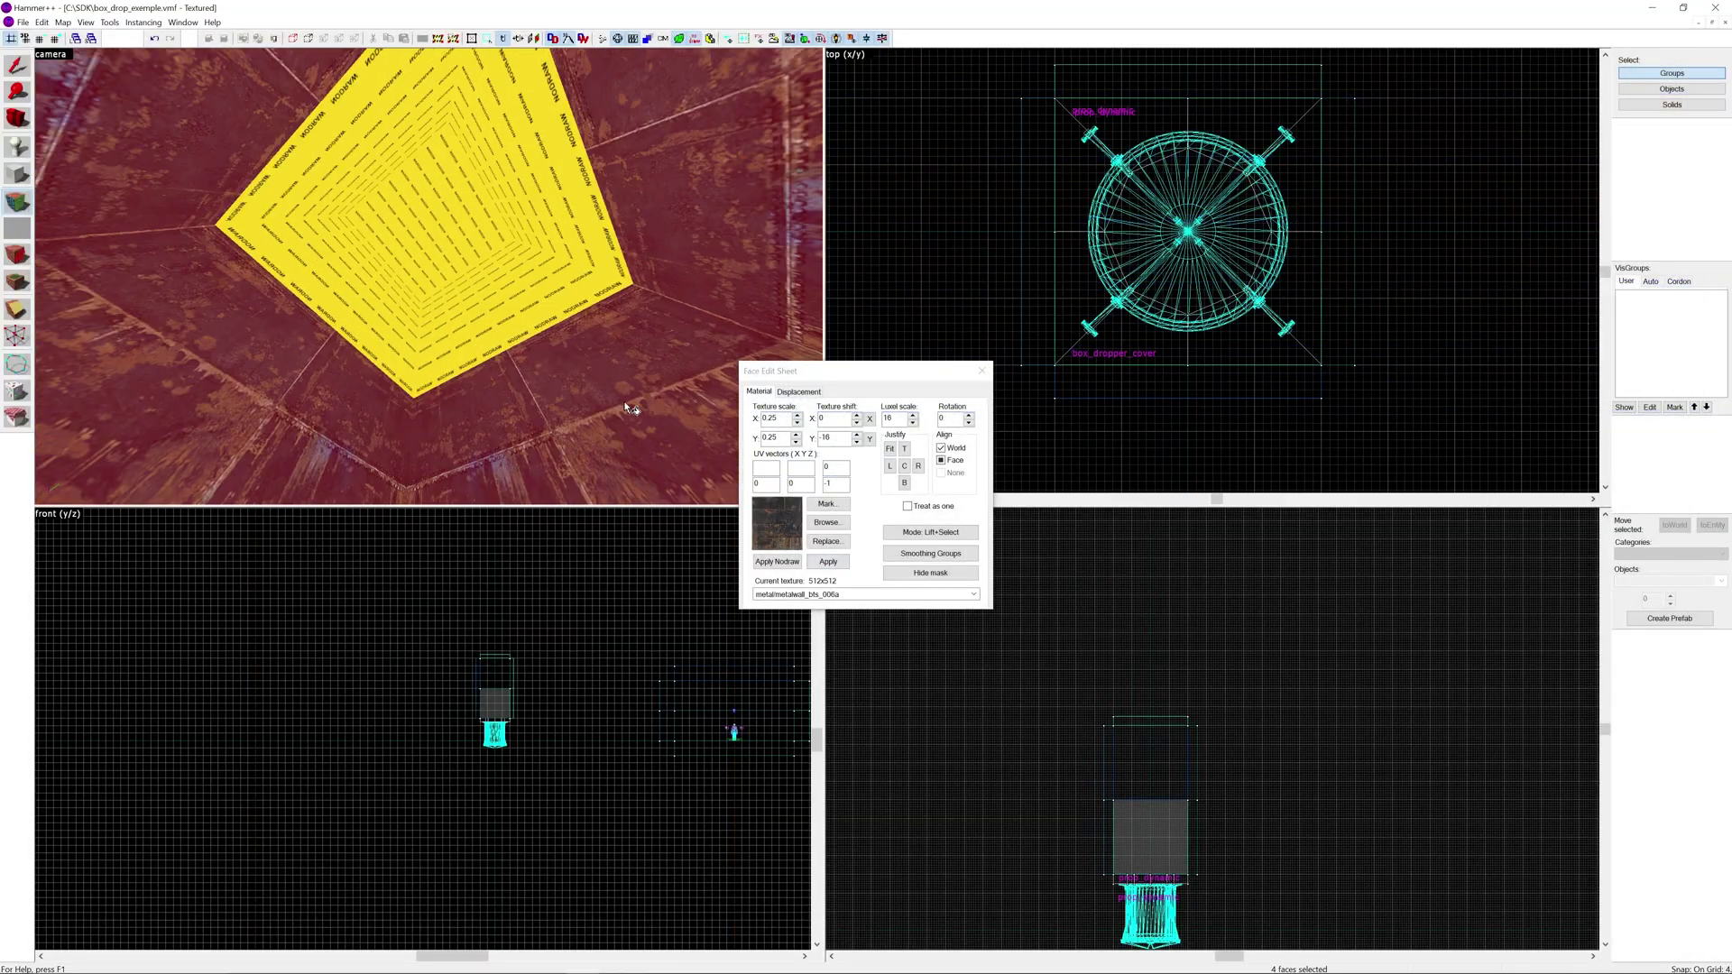
drag(844, 439, 816, 449)
click(826, 561)
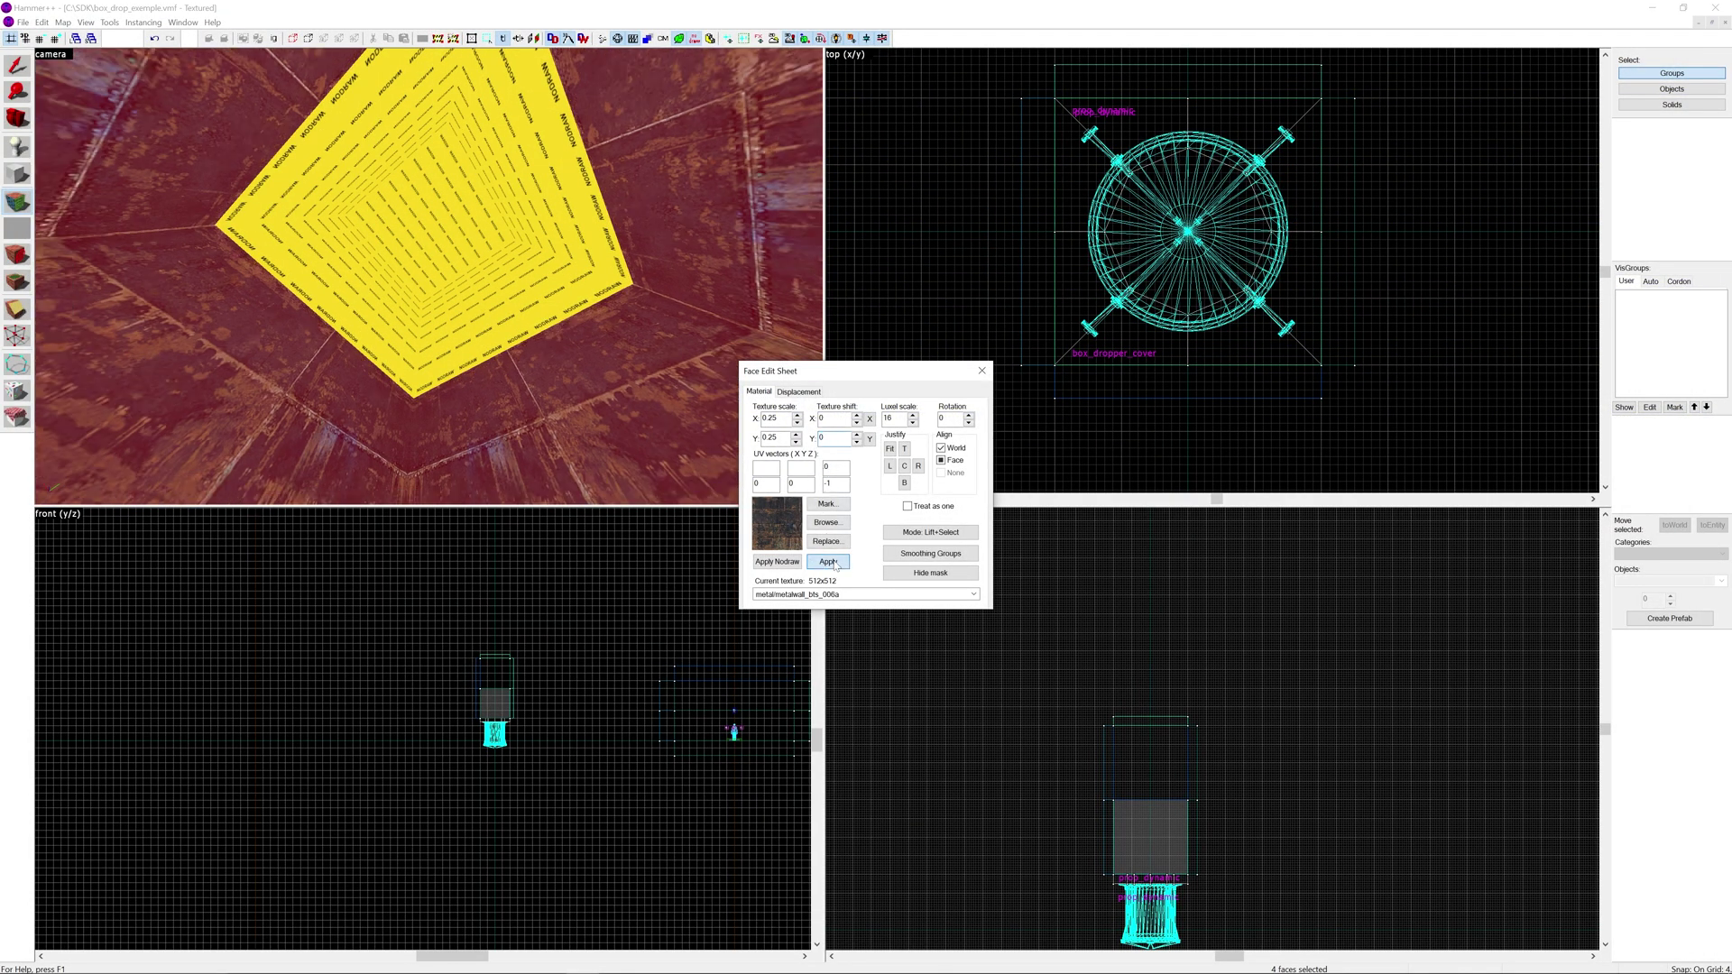
Select the four inner faces of the upper shaft walls for texture editing.
key(z)
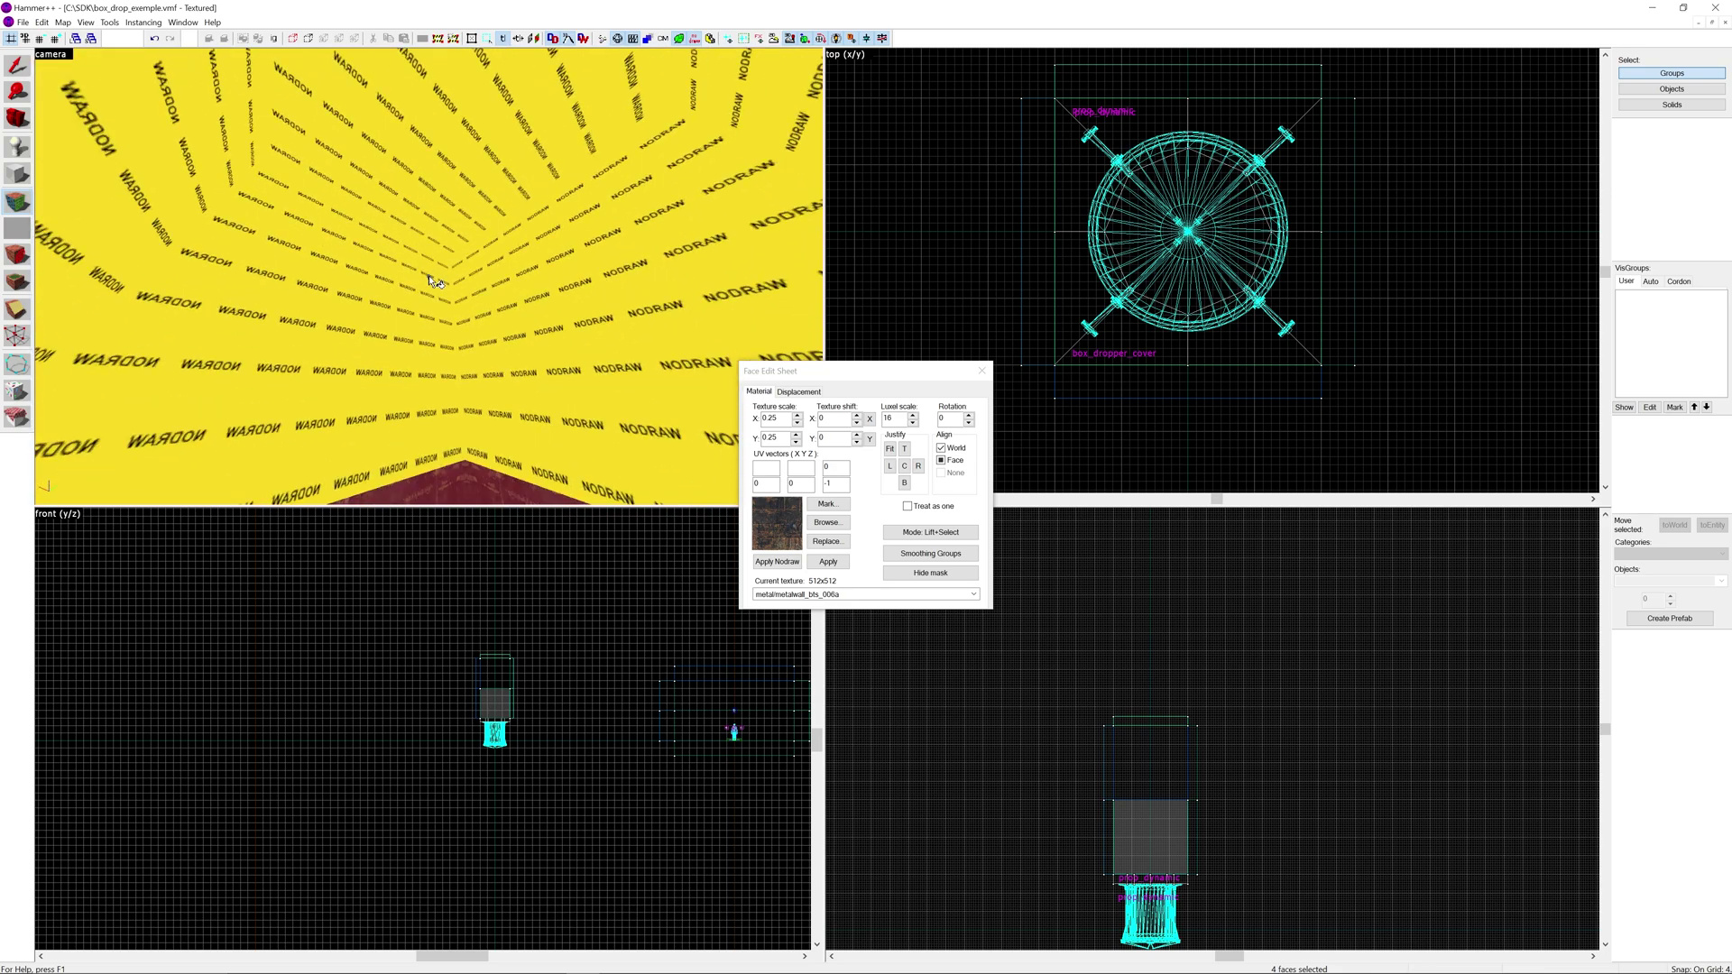
click(160, 206)
ctrl+click(325, 271)
ctrl+click(499, 308)
key(z)
key(z)
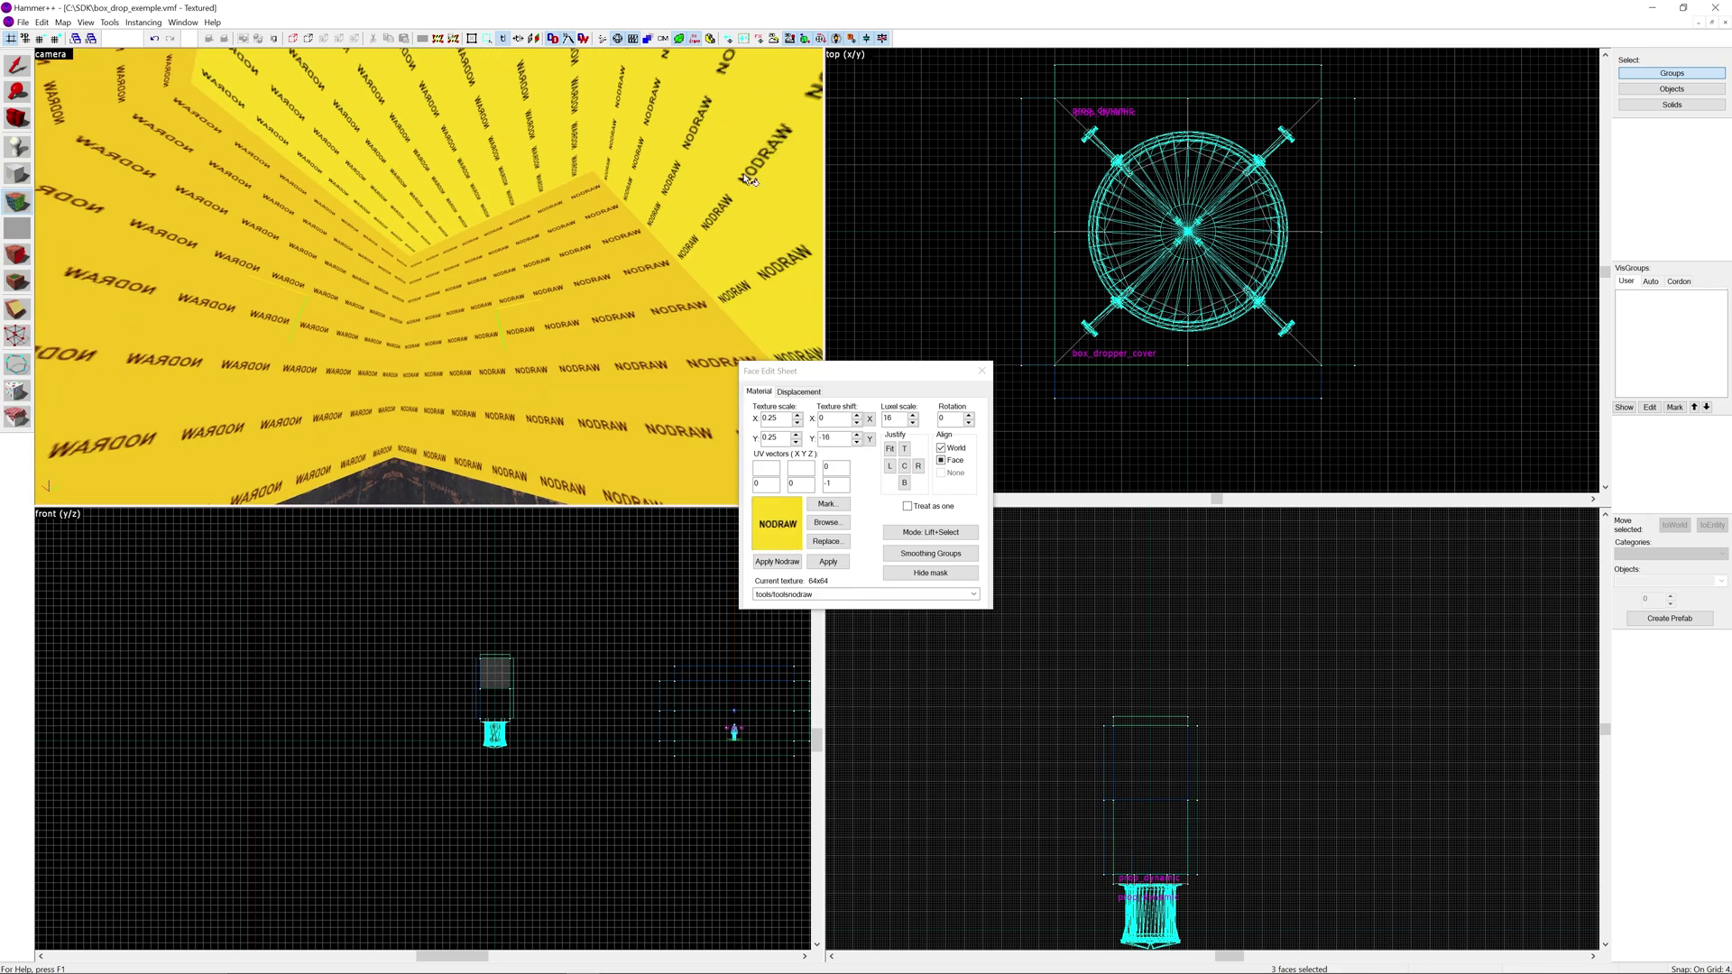
ctrl+click(745, 176)
Apply the metal/metalwall_bts_006b_gradient texture to the upper inner faces and justify it to their top edge.
click(826, 522)
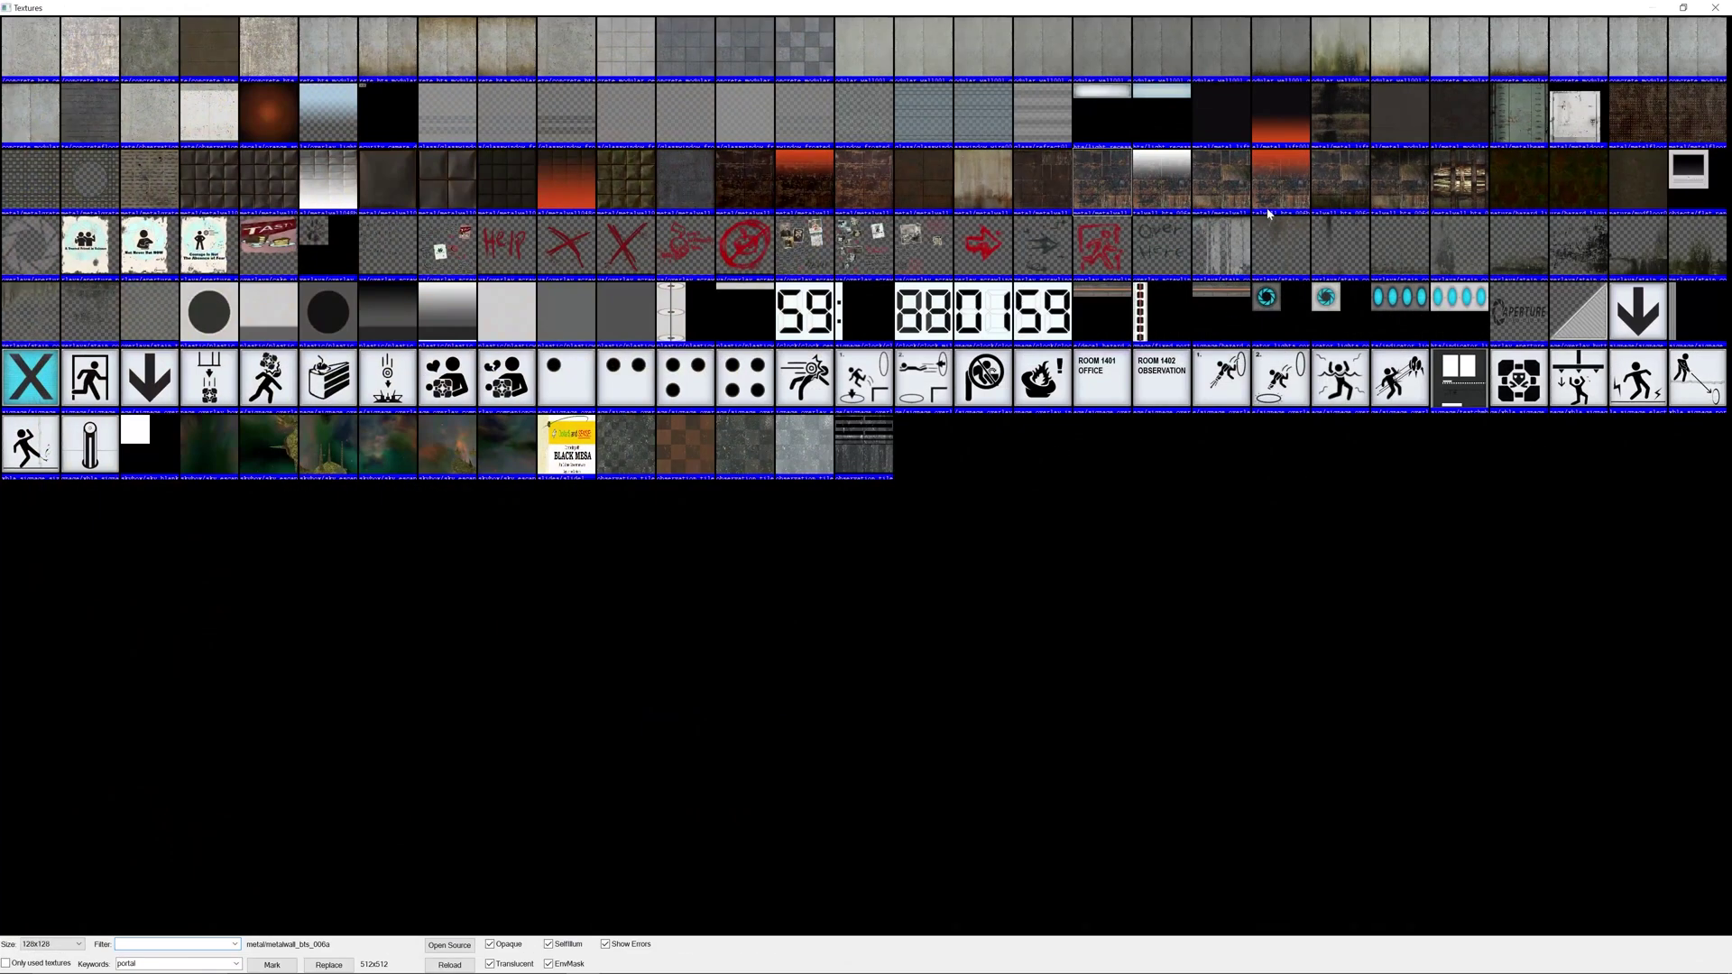
click(1284, 187)
double_click(1285, 182)
click(828, 562)
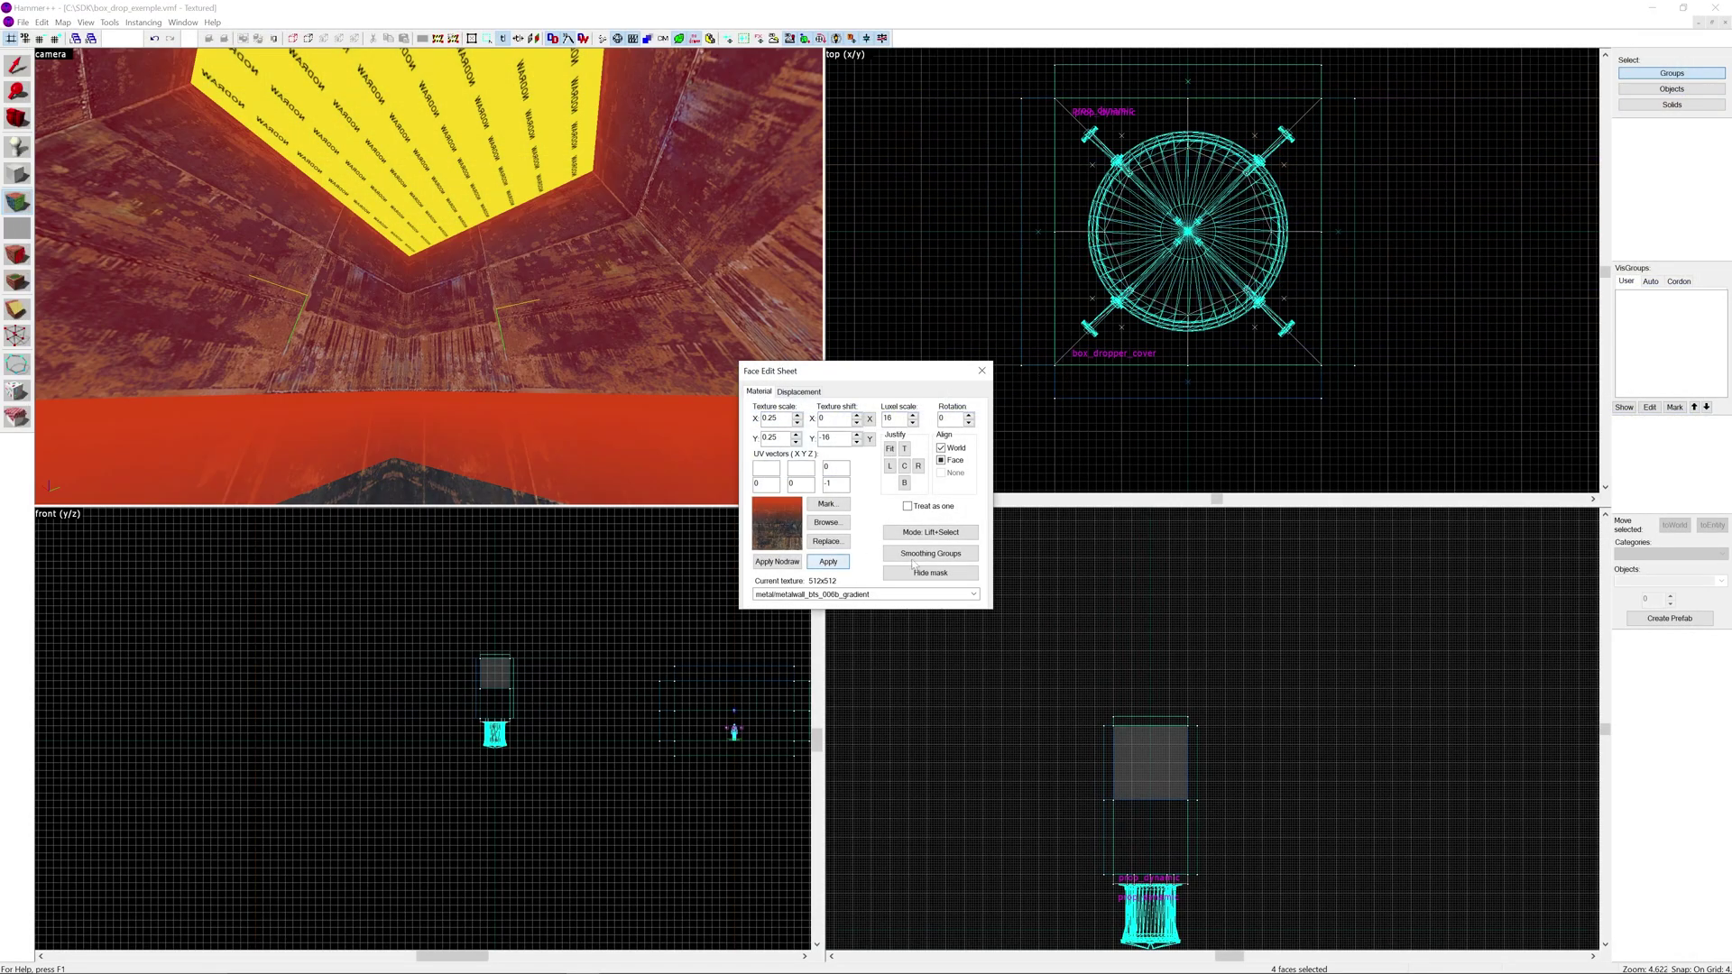
click(905, 450)
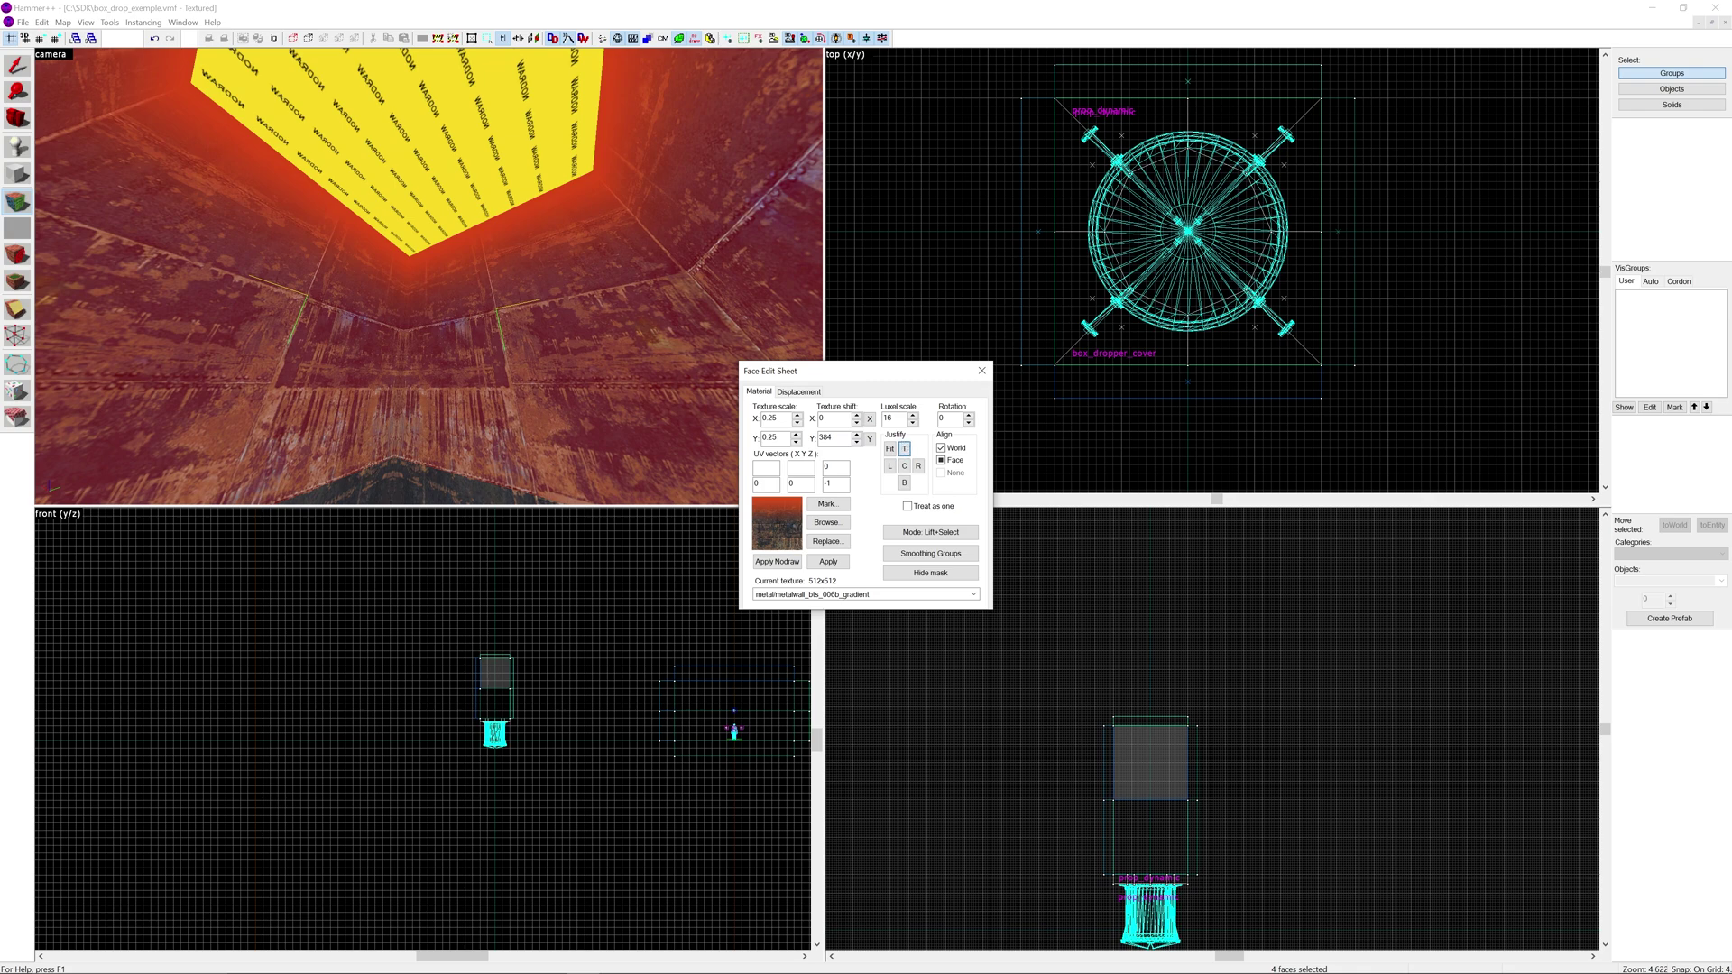
Apply the lights/light_orange001 texture to the ceiling face at the top of the shaft.
key(z)
key(z)
click(430, 240)
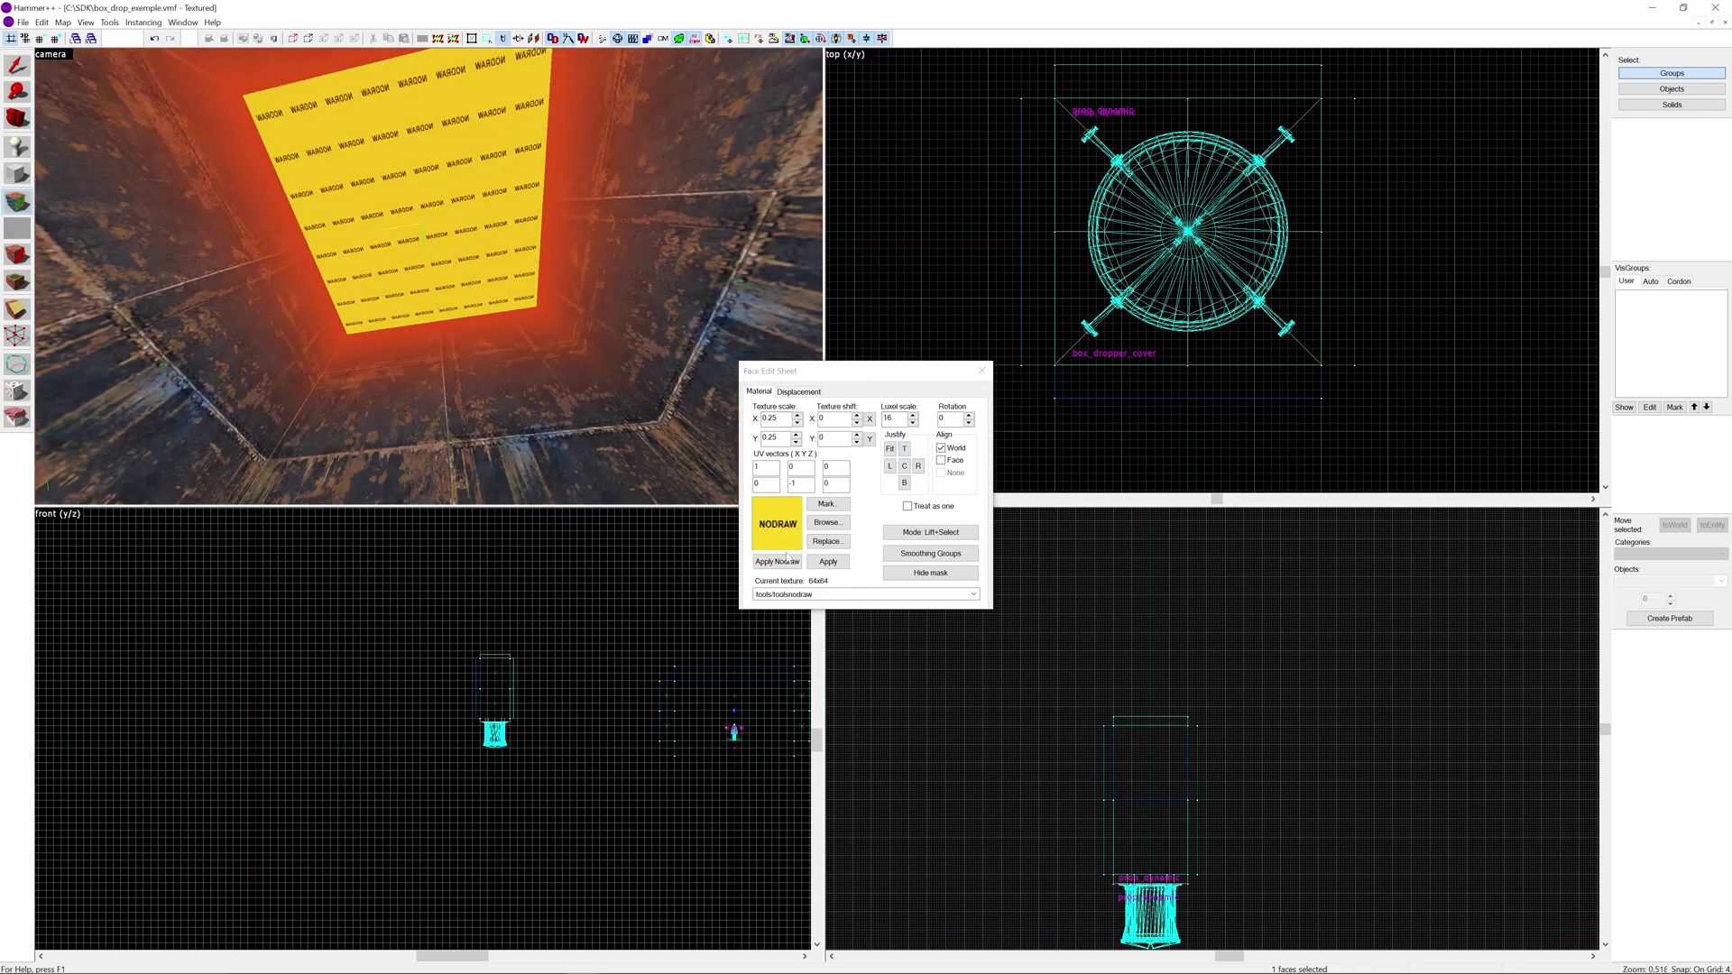
click(826, 522)
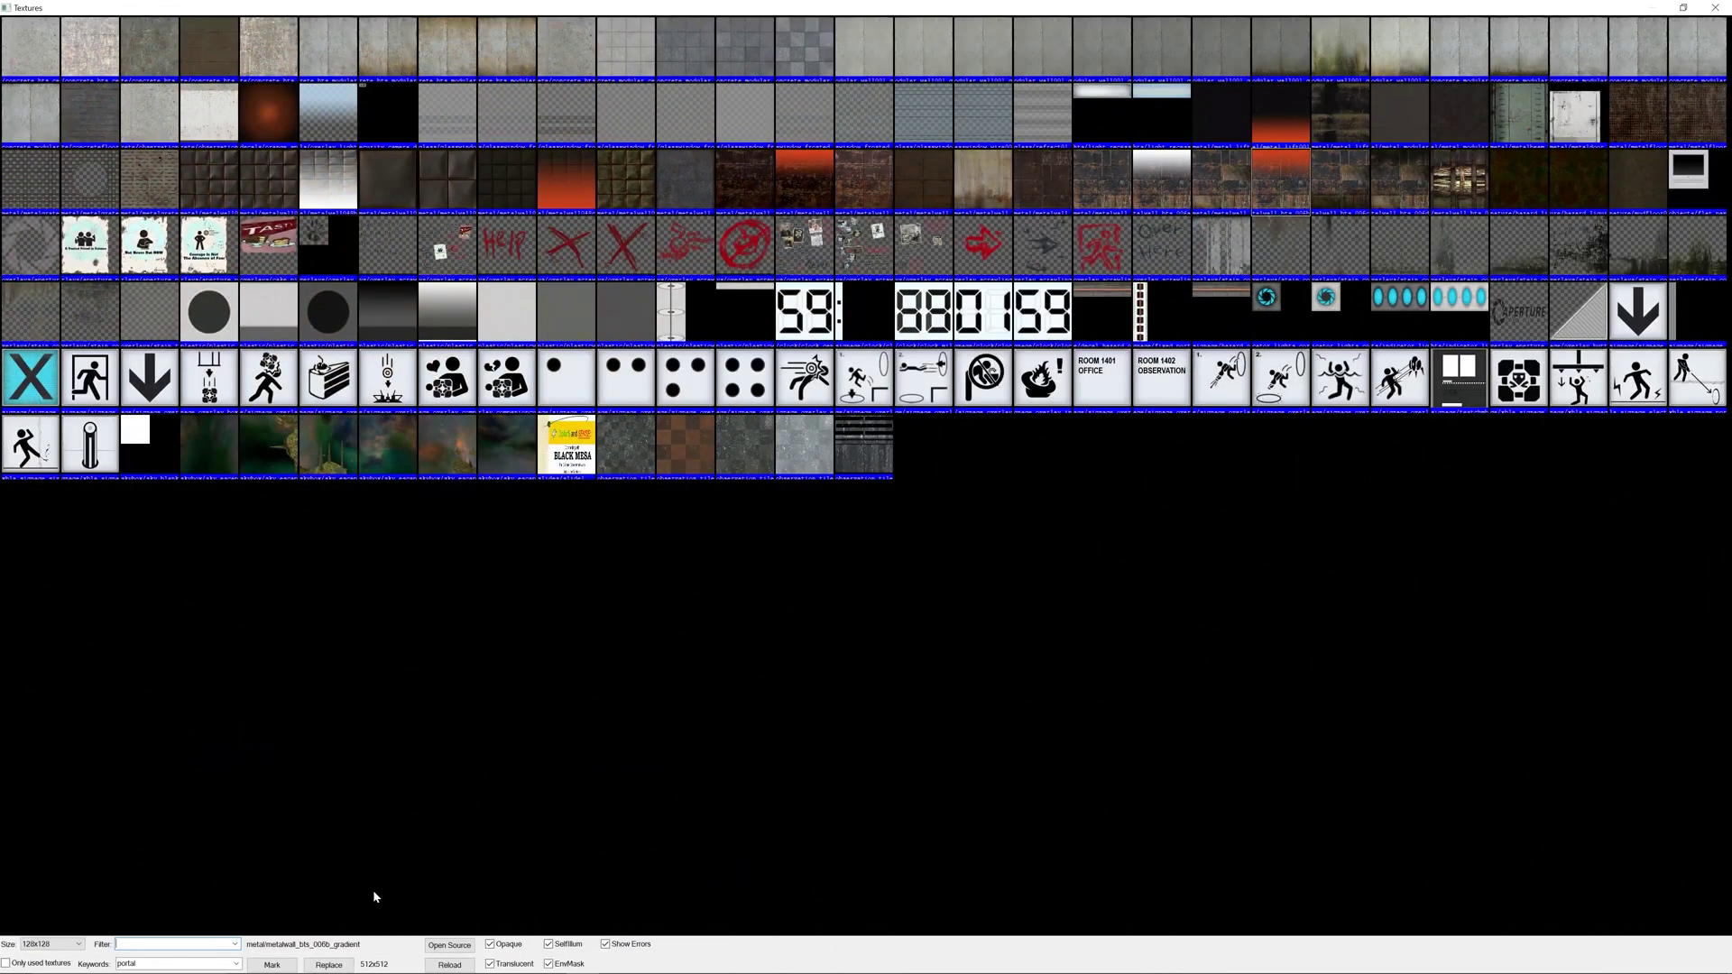
double_click(147, 962)
key(BackSpace)
click(152, 944)
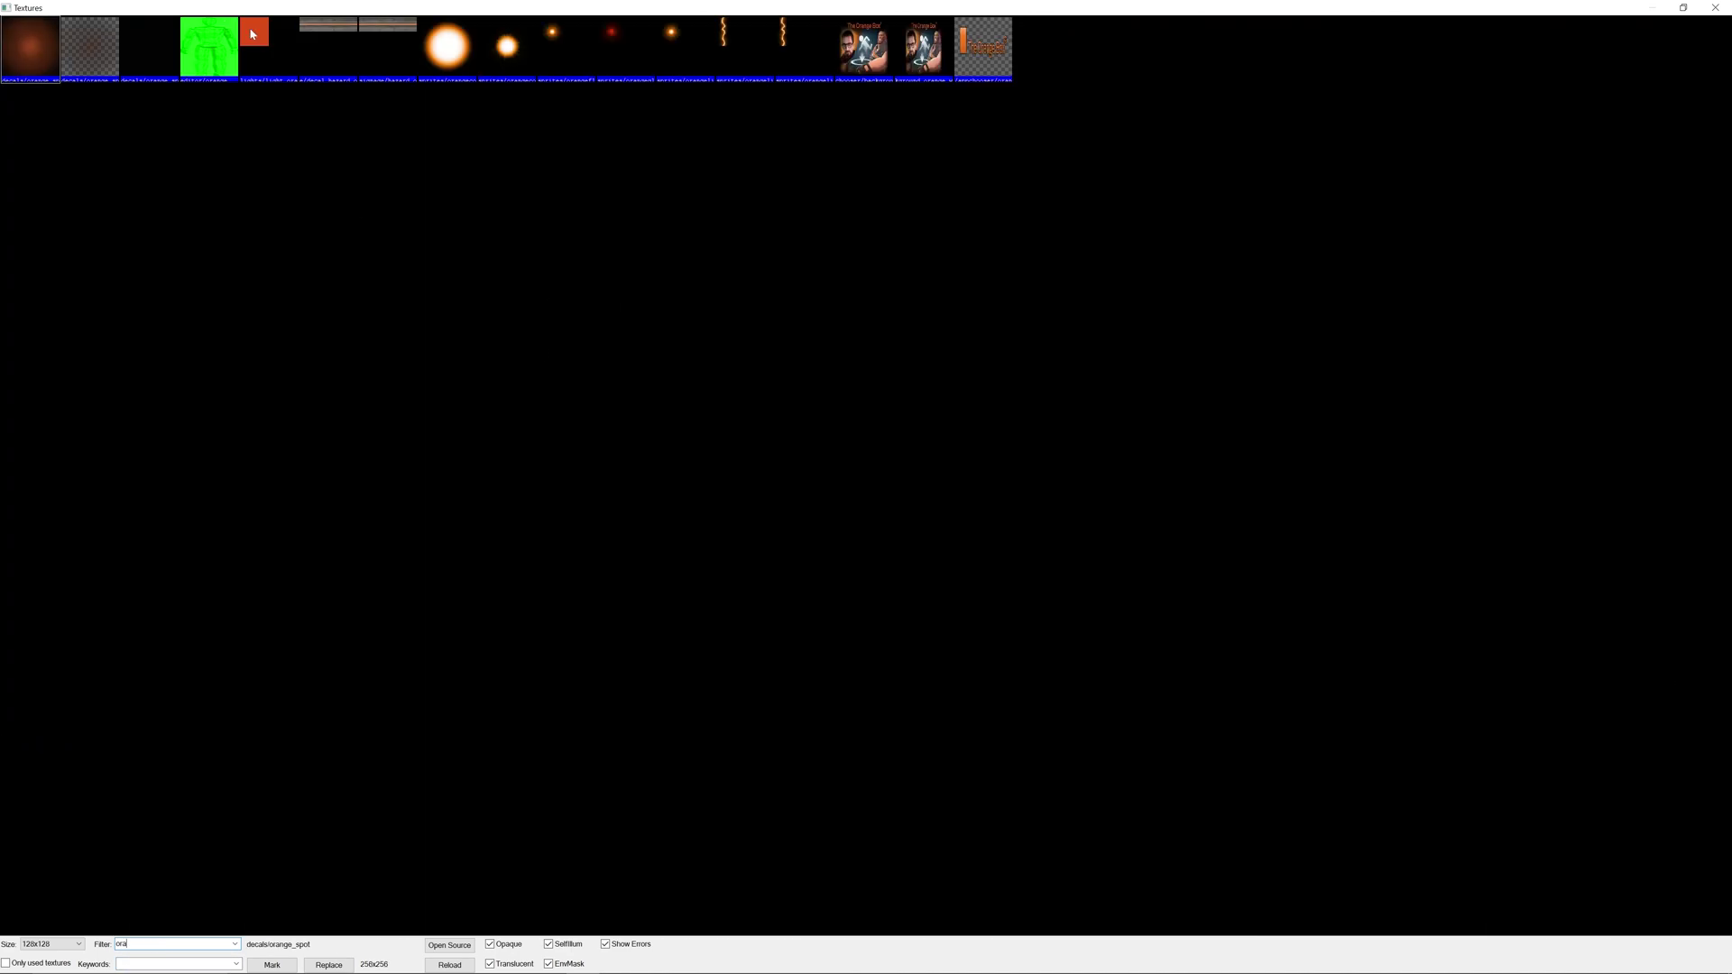
double_click(253, 34)
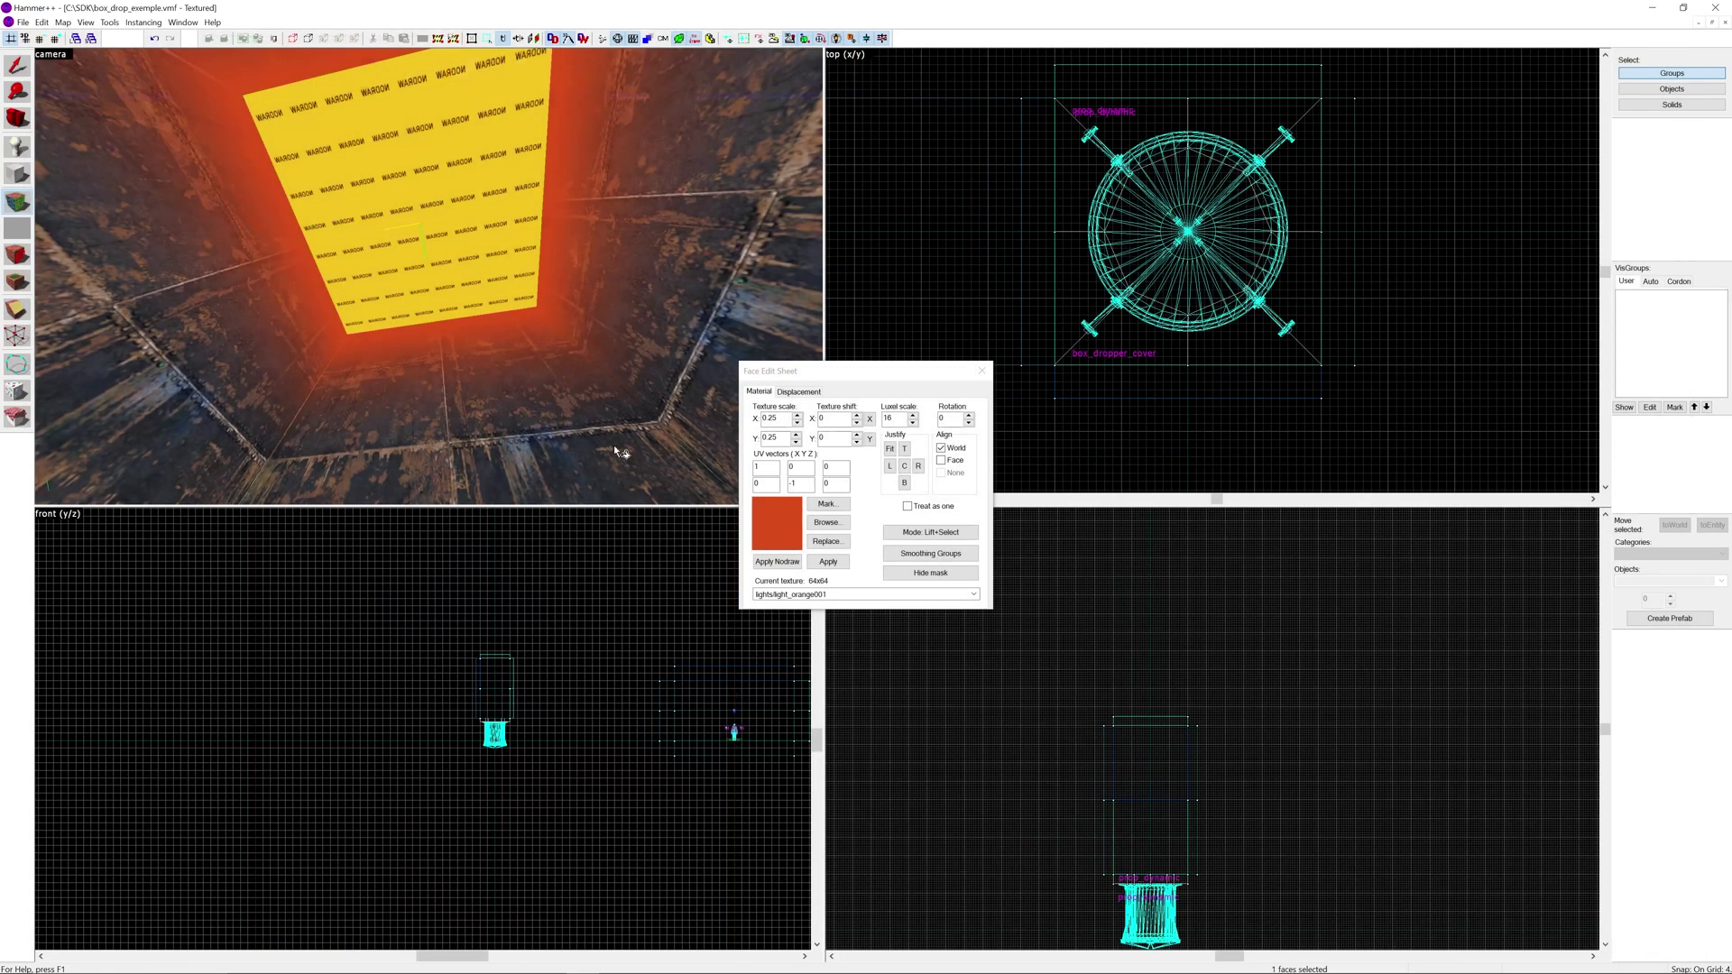
click(836, 566)
click(982, 371)
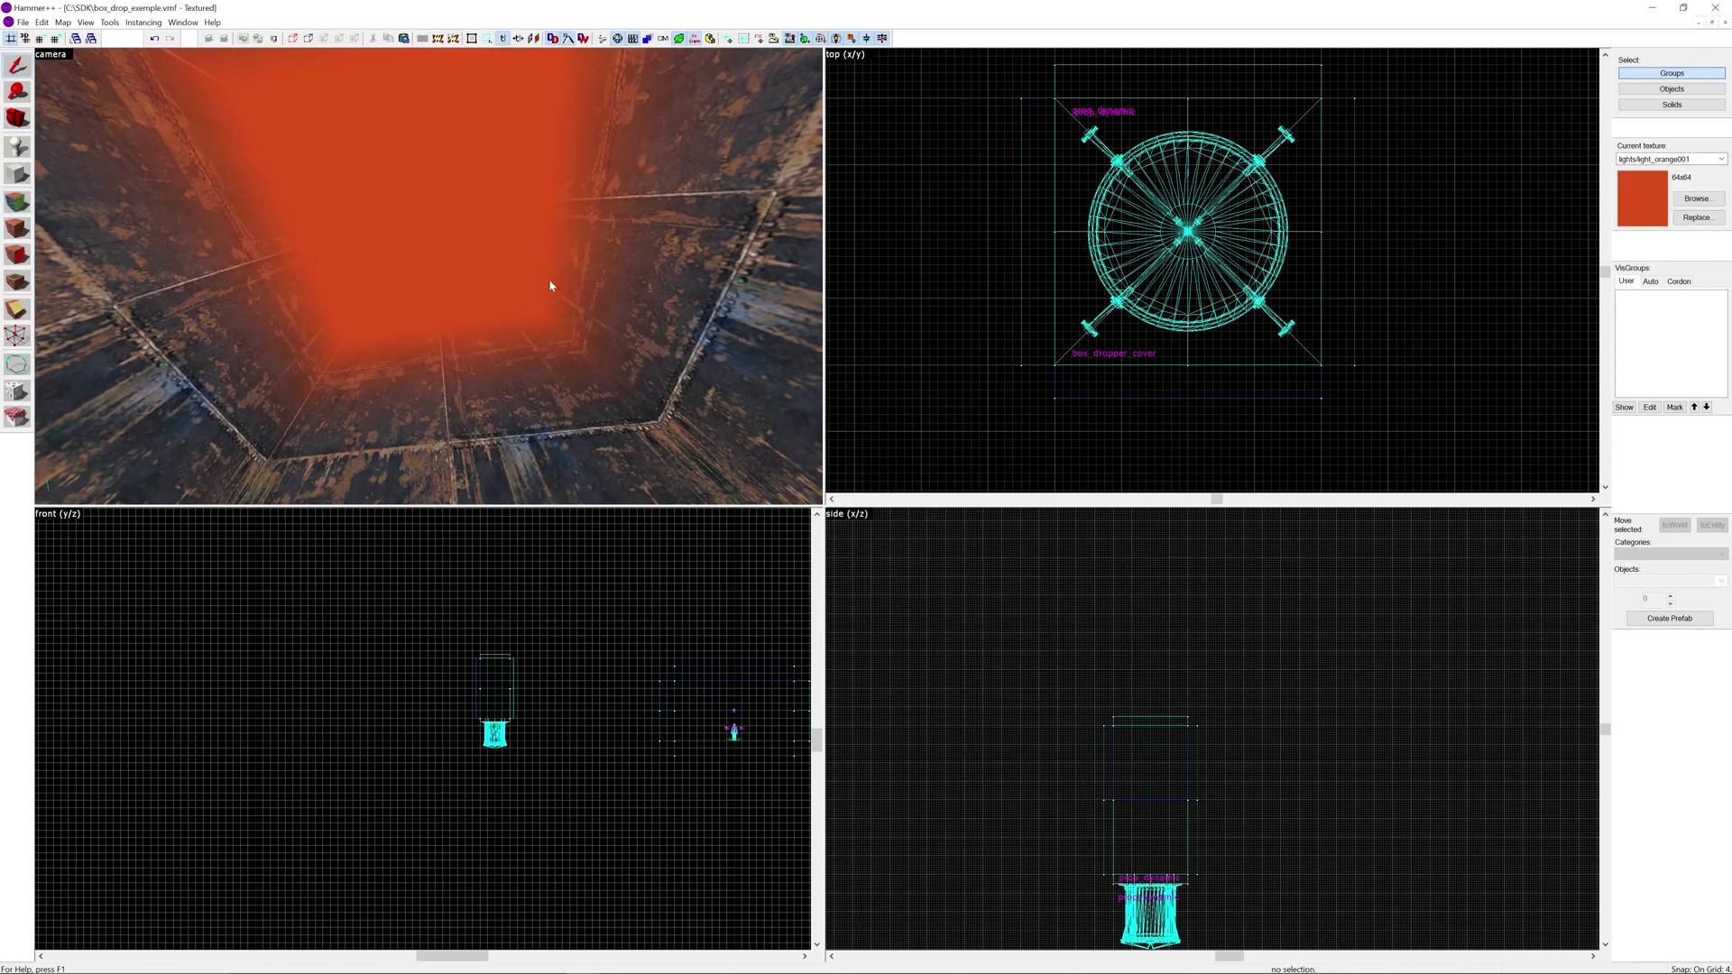
Create a 128 × 128 × 128 block textured with tools/toolsnodraw, away from and above the dropper shaft.
key(z)
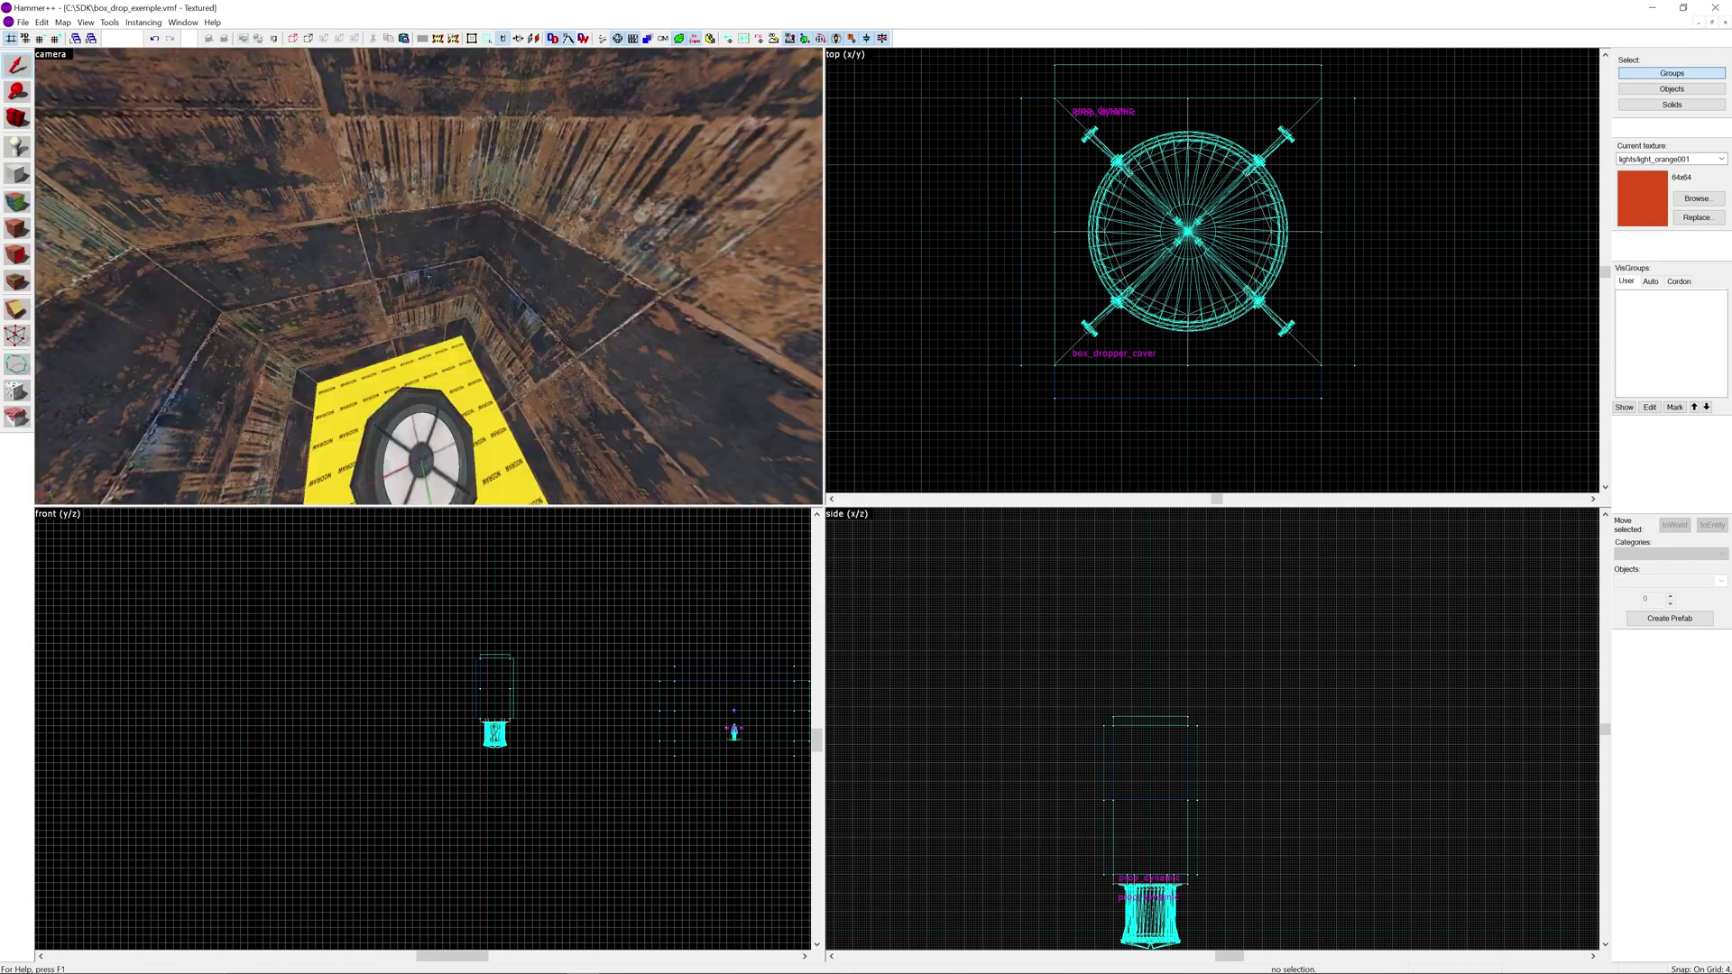
key(w)
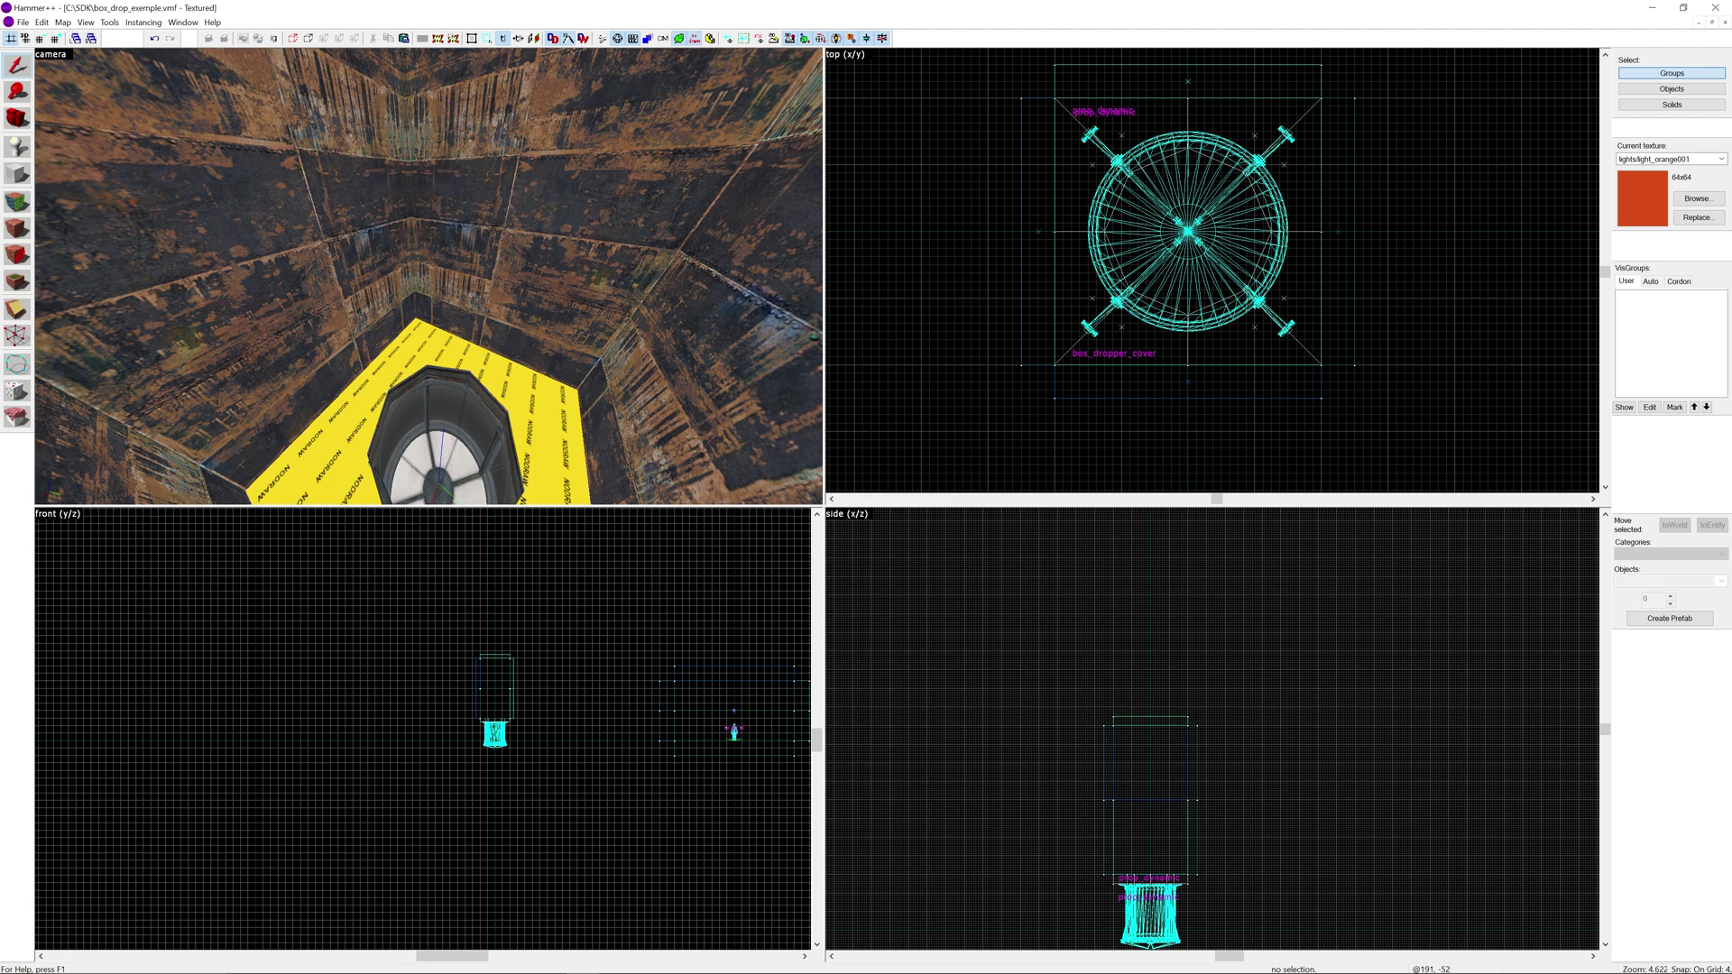
drag(610, 302, 429, 278)
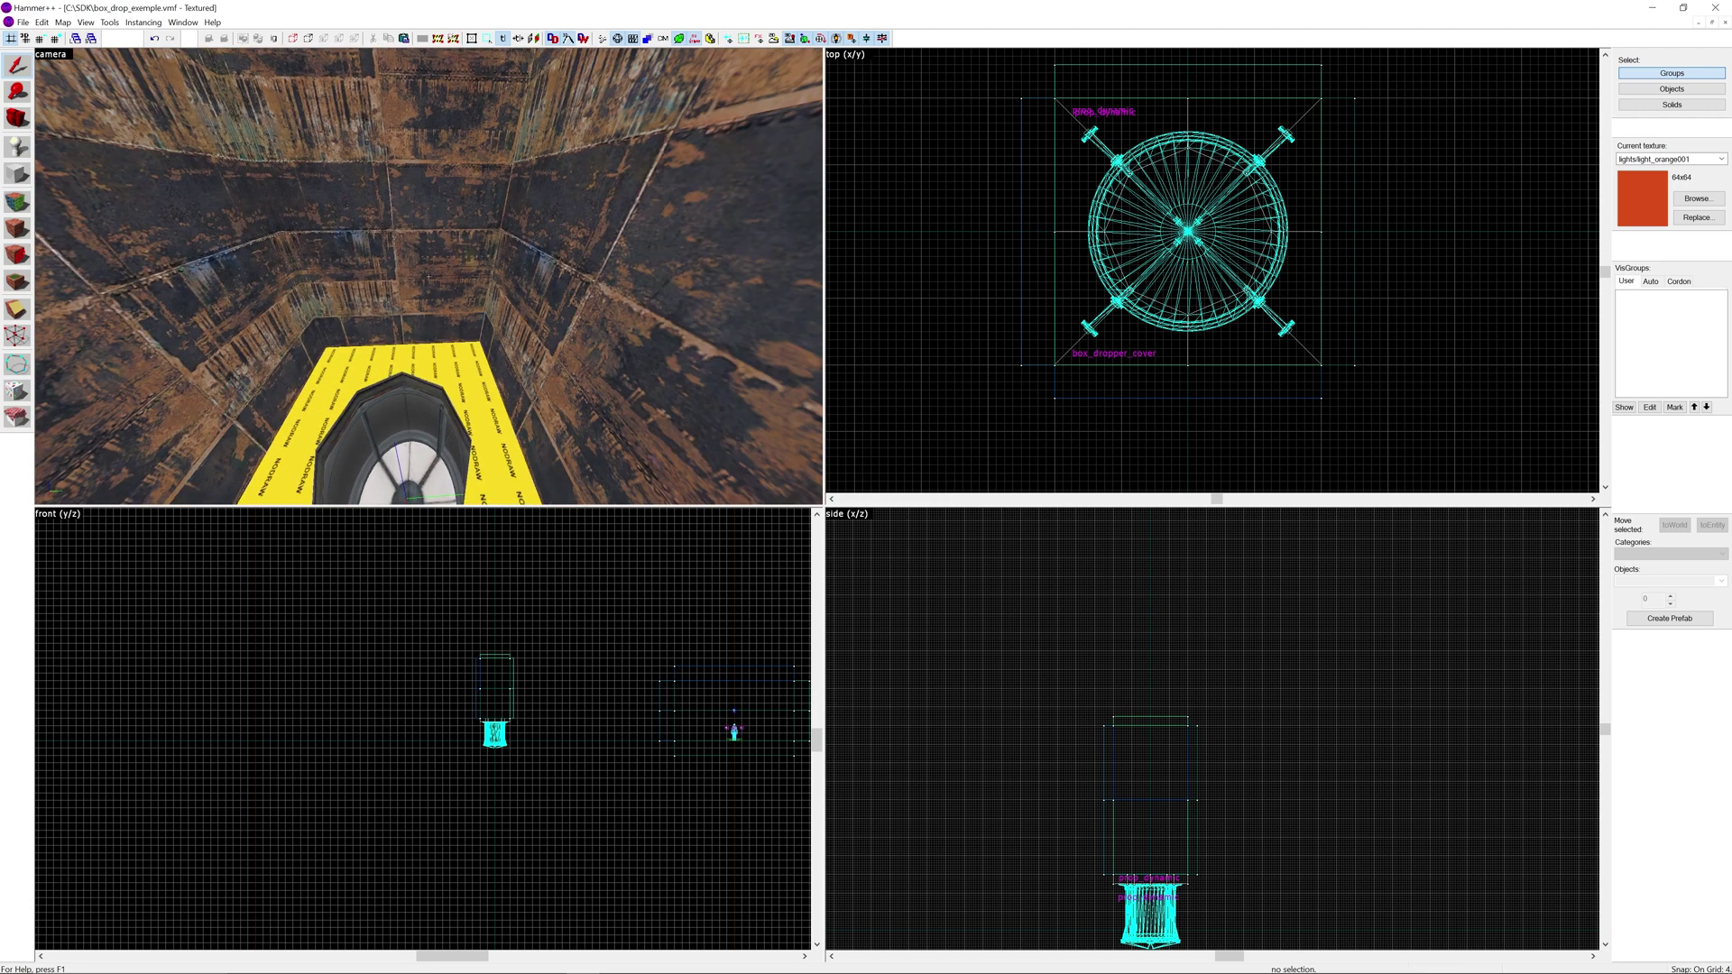
click(1700, 158)
click(1686, 183)
key(shift+b)
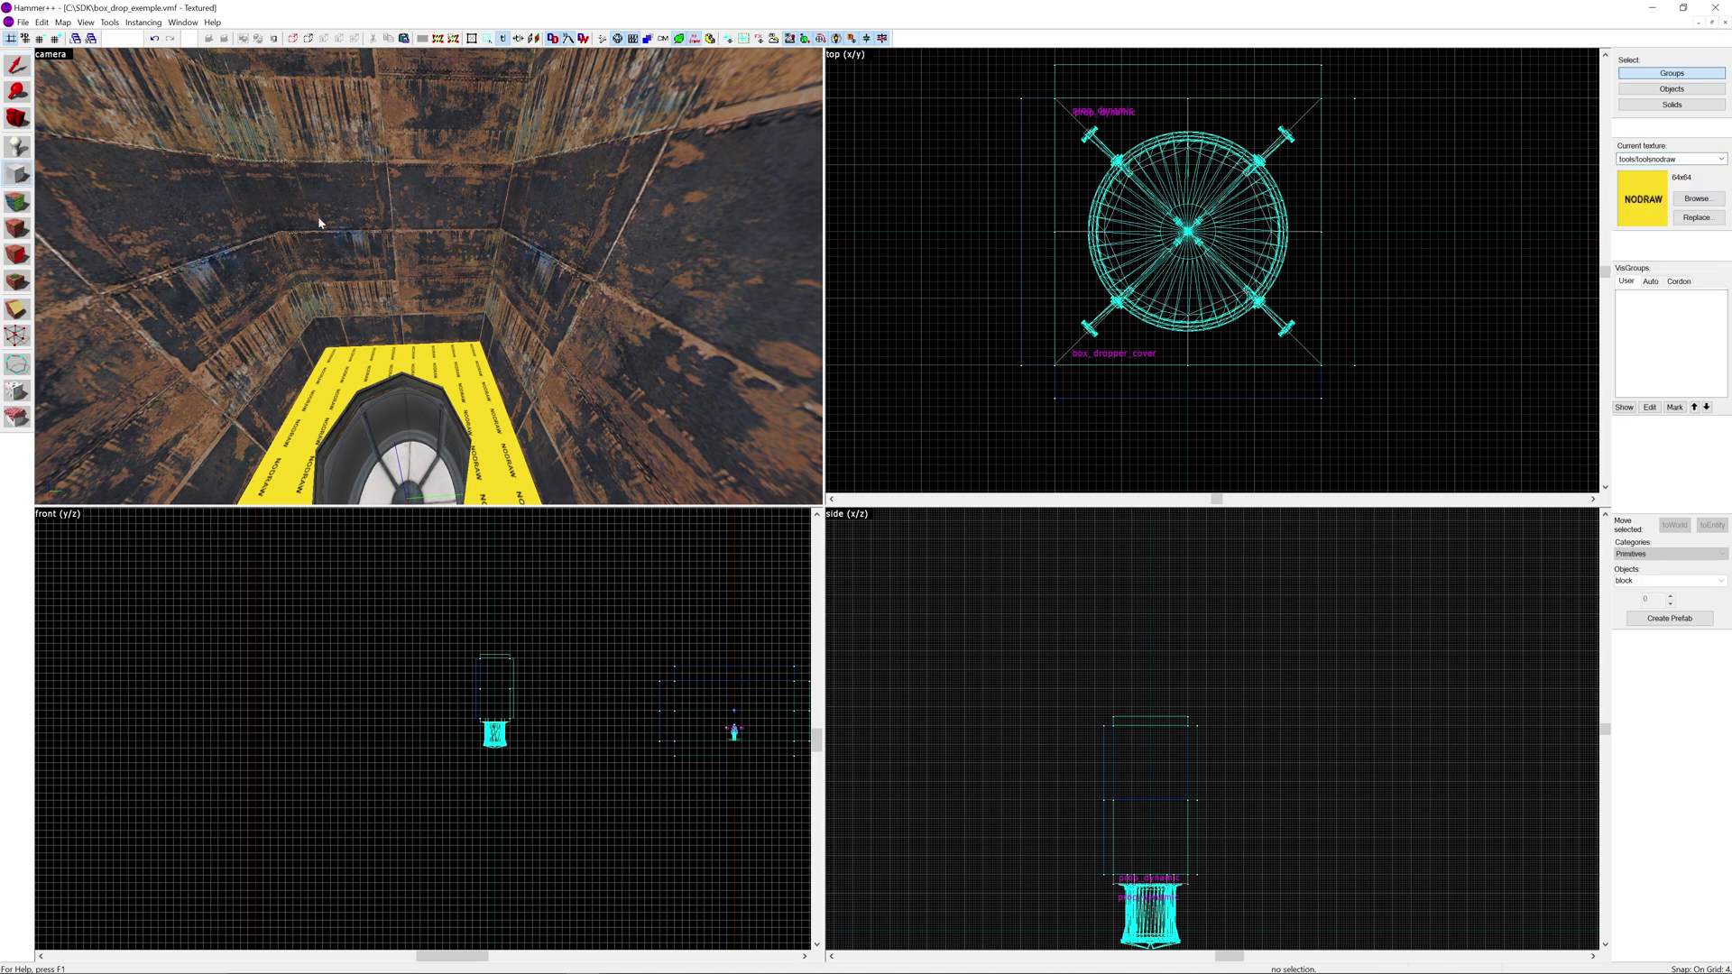
scroll(1217, 359, down, 6)
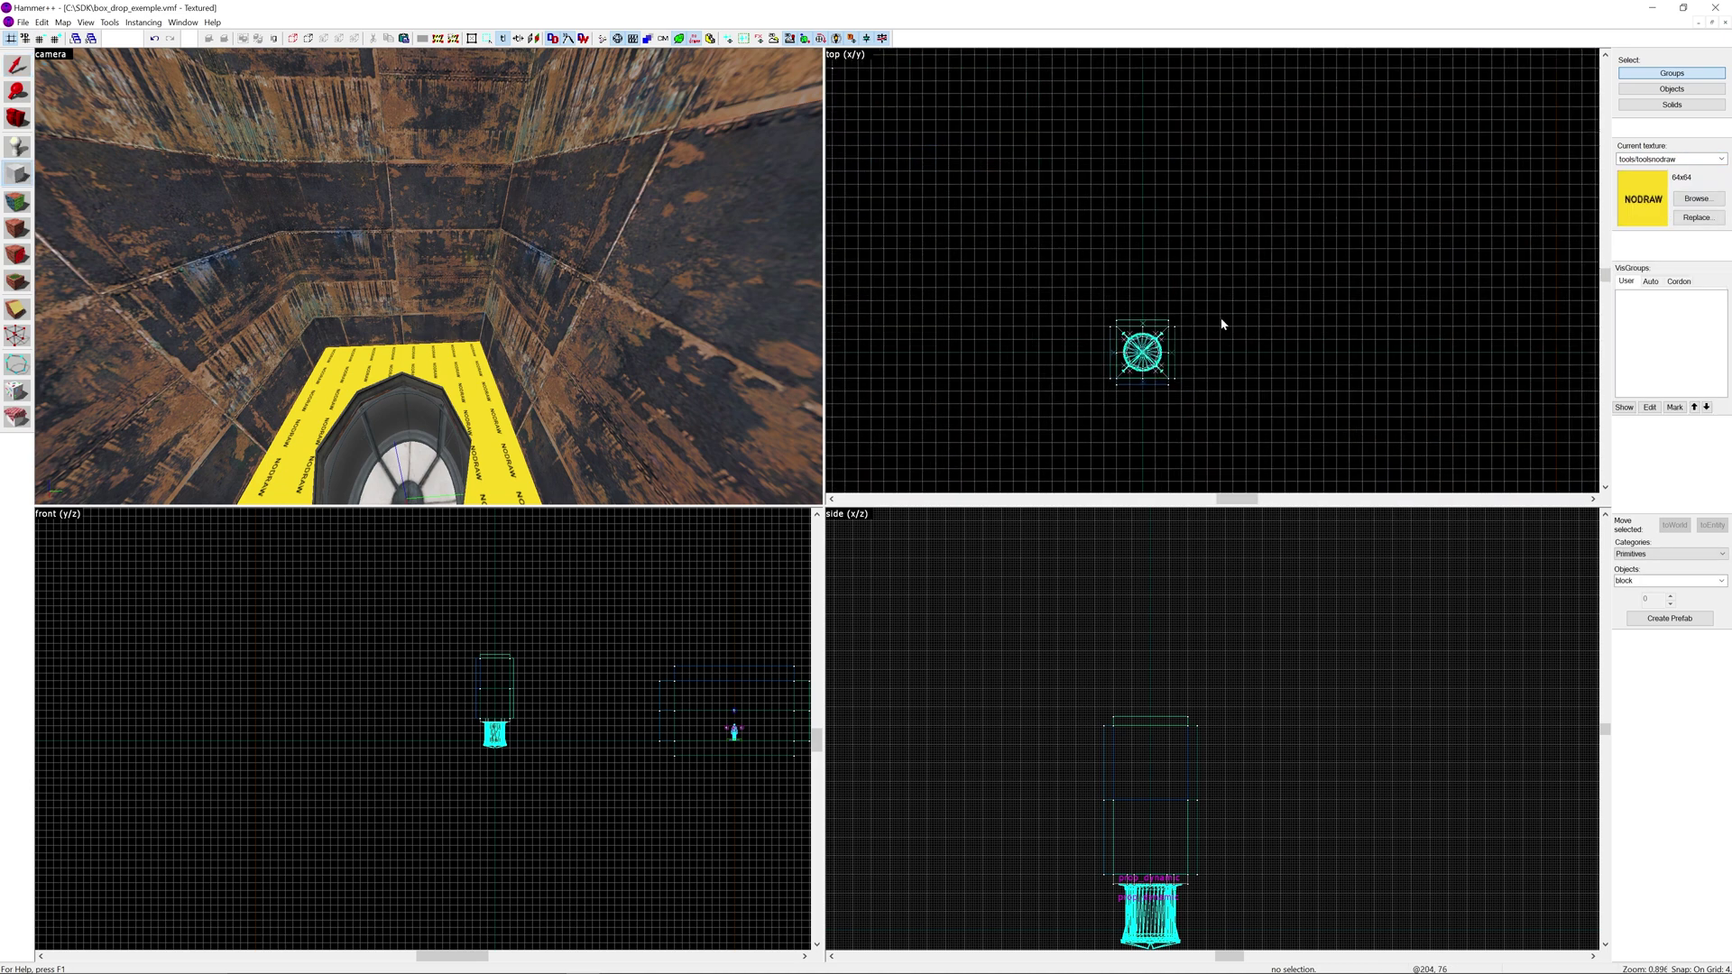
scroll(1264, 295, up, 4)
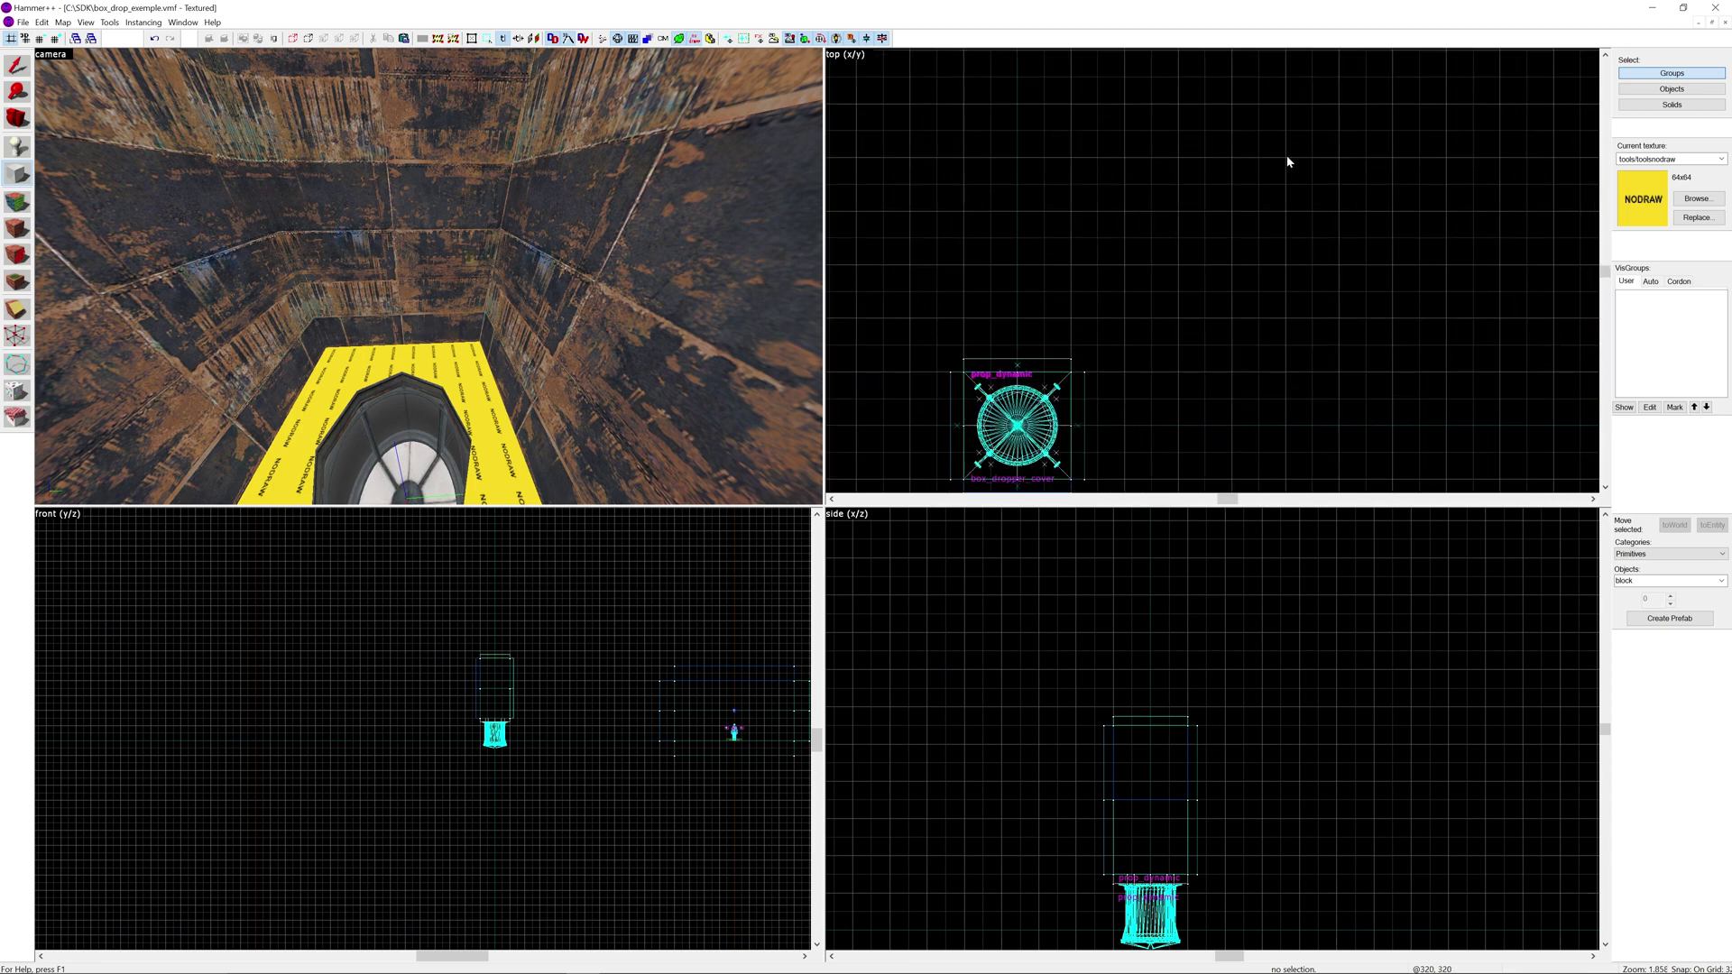
drag(1288, 161, 1397, 272)
scroll(1375, 790, down, 4)
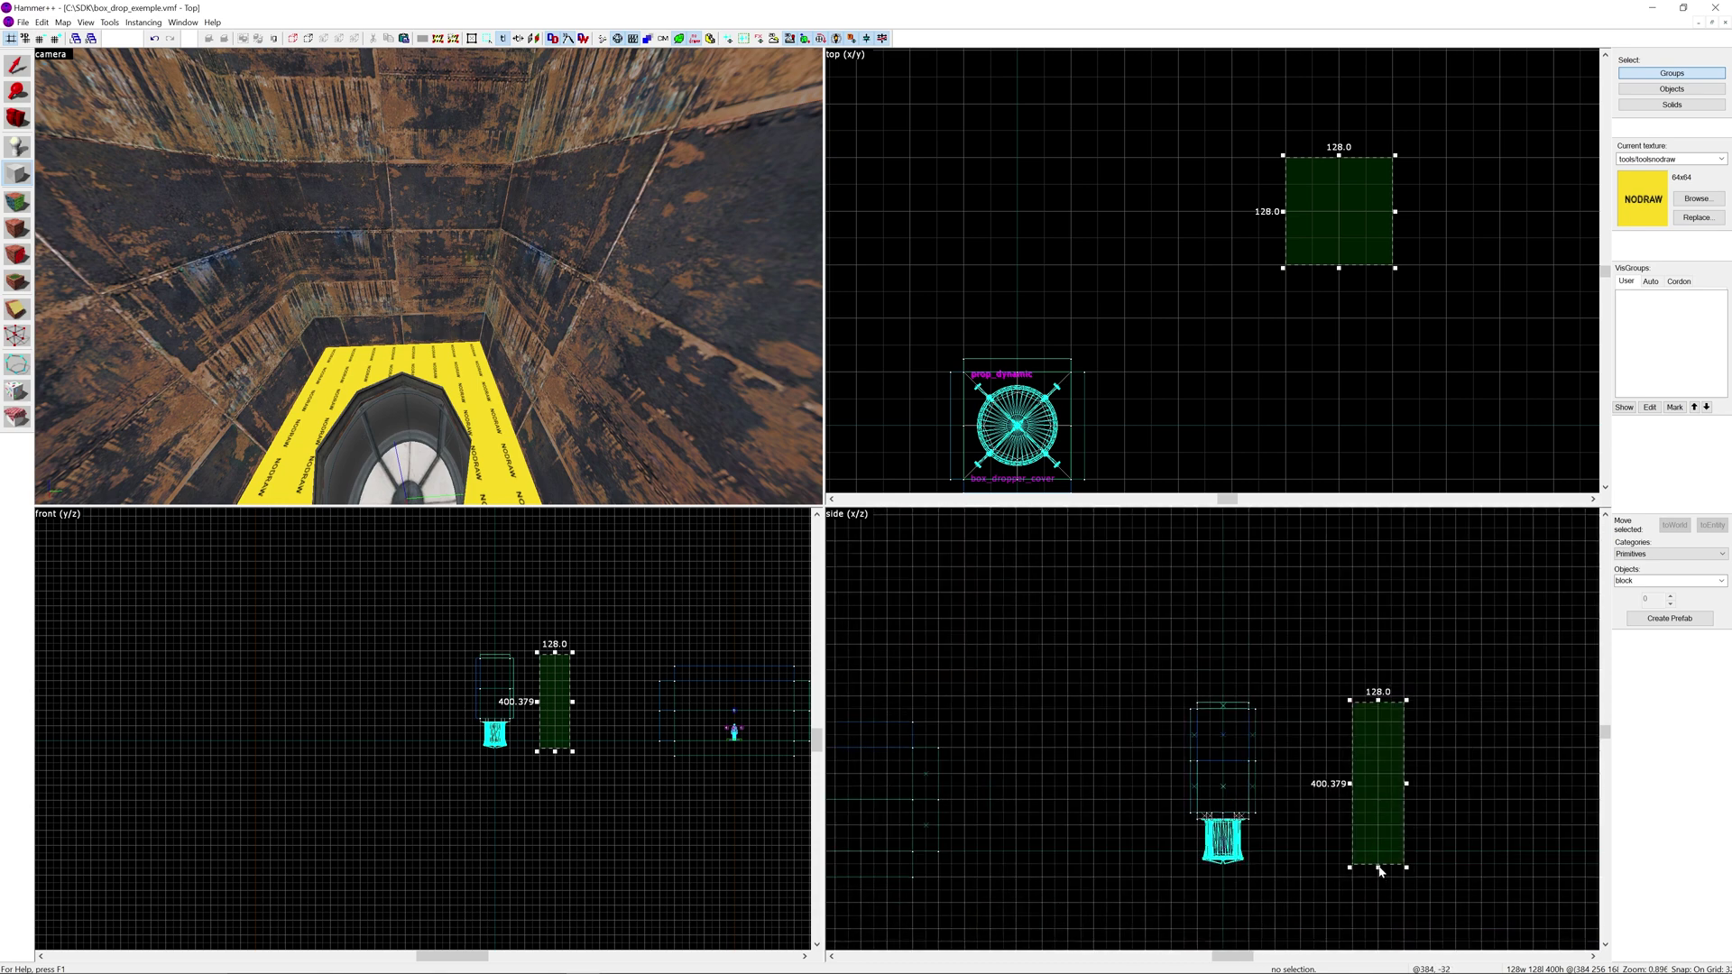
drag(1379, 871, 1379, 589)
key(Return)
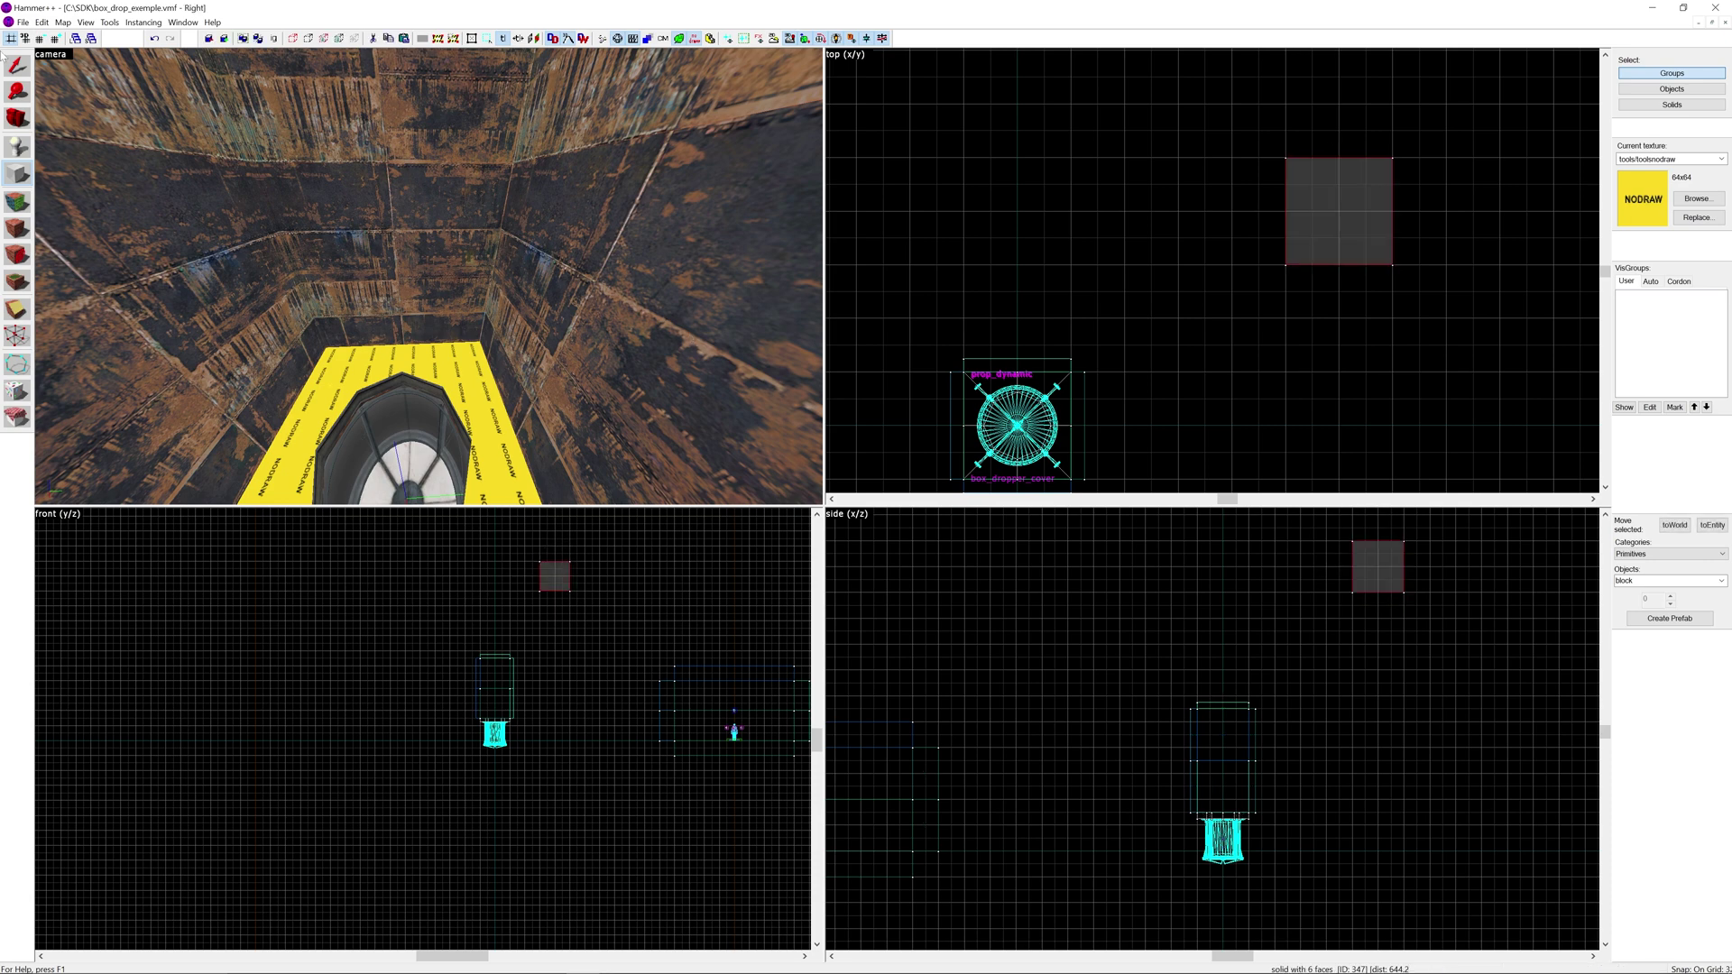
Hollow the new nodraw block outward with a wall thickness of -16.
click(15, 66)
key(Escape)
key(z)
key(w)
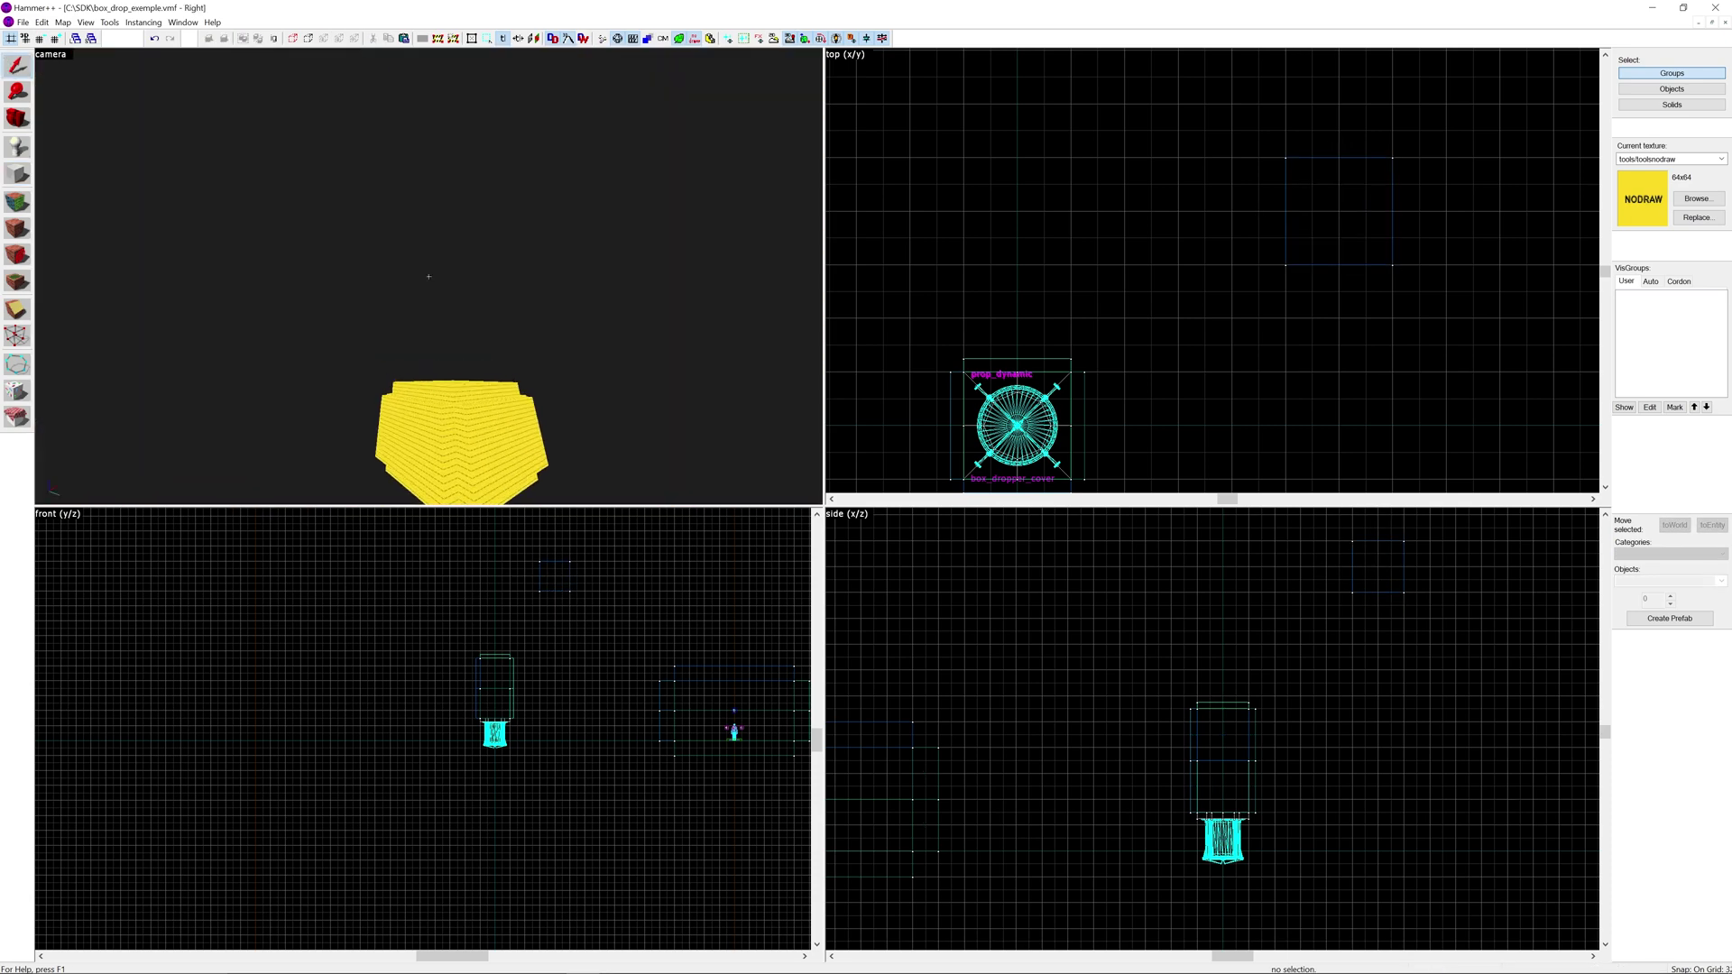
key(z)
click(379, 302)
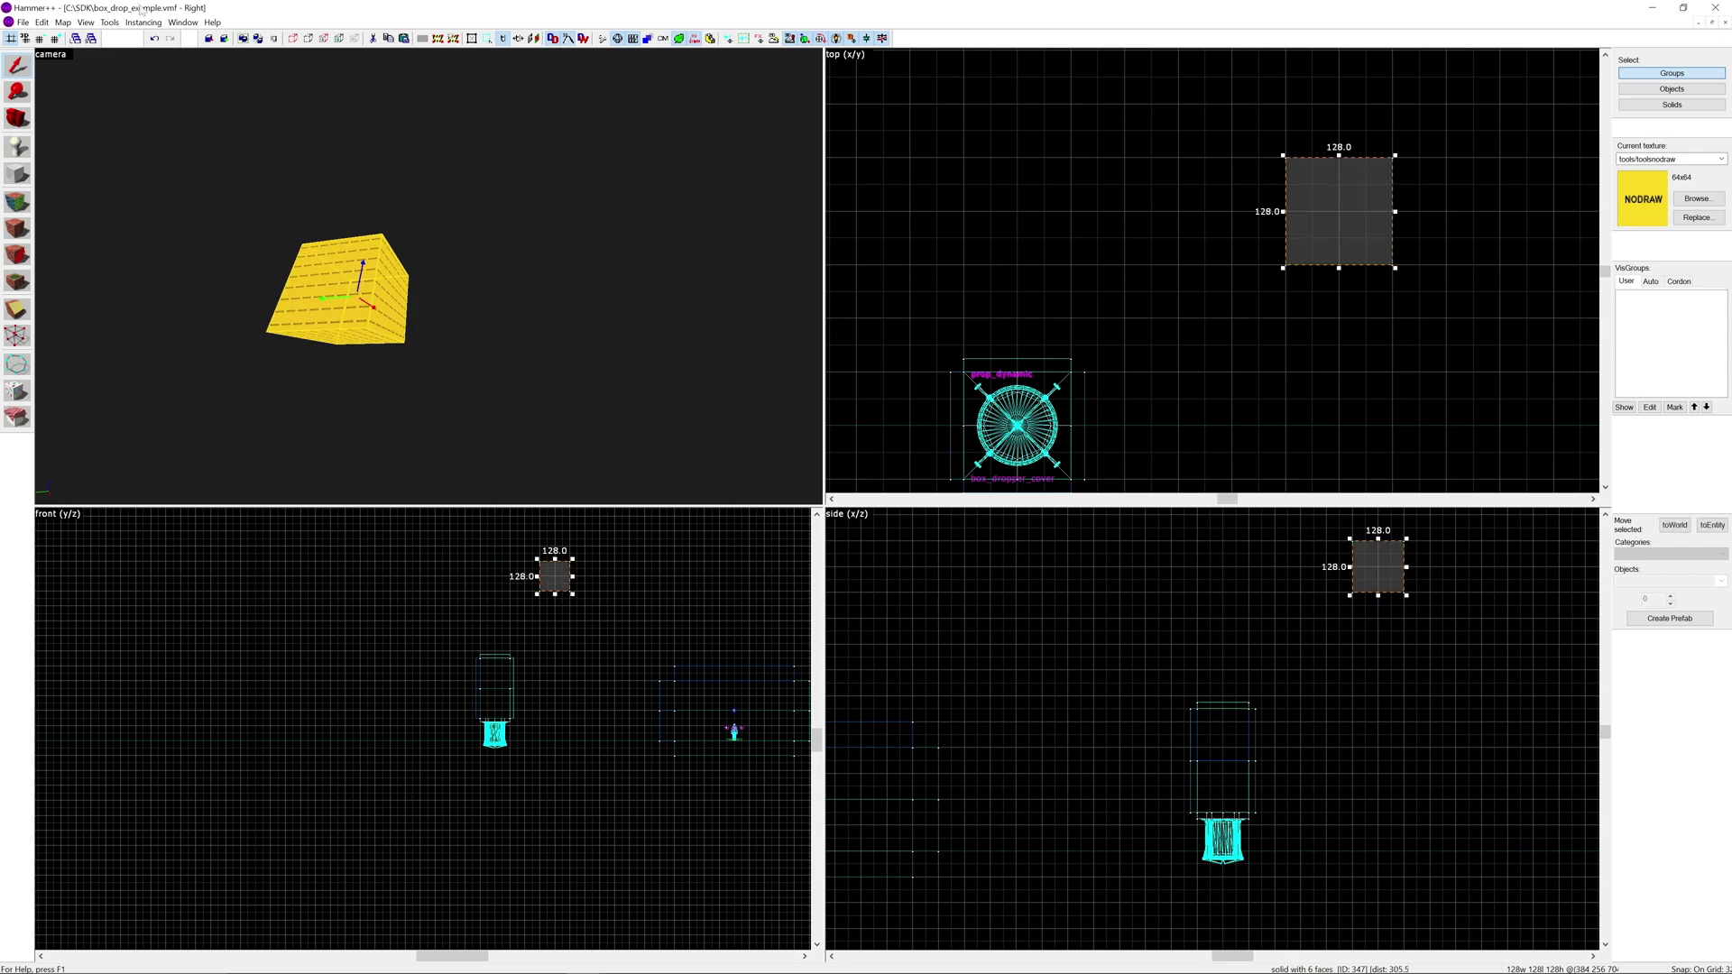
click(121, 23)
click(141, 65)
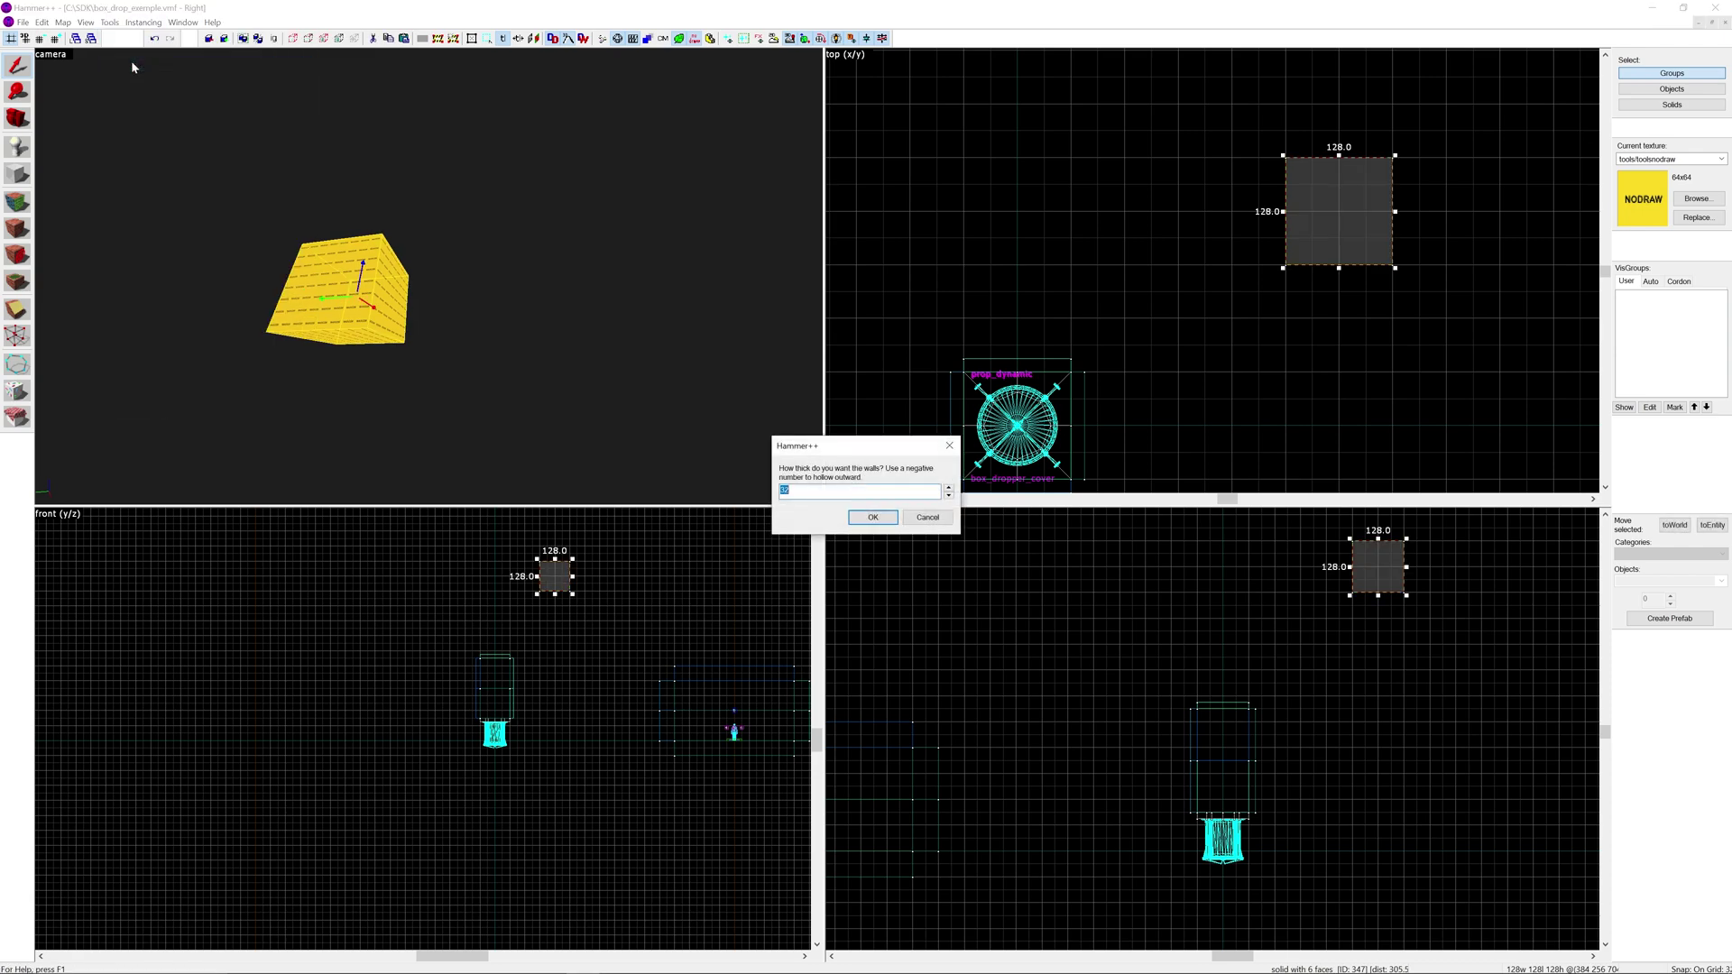
text(-16)
key(Return)
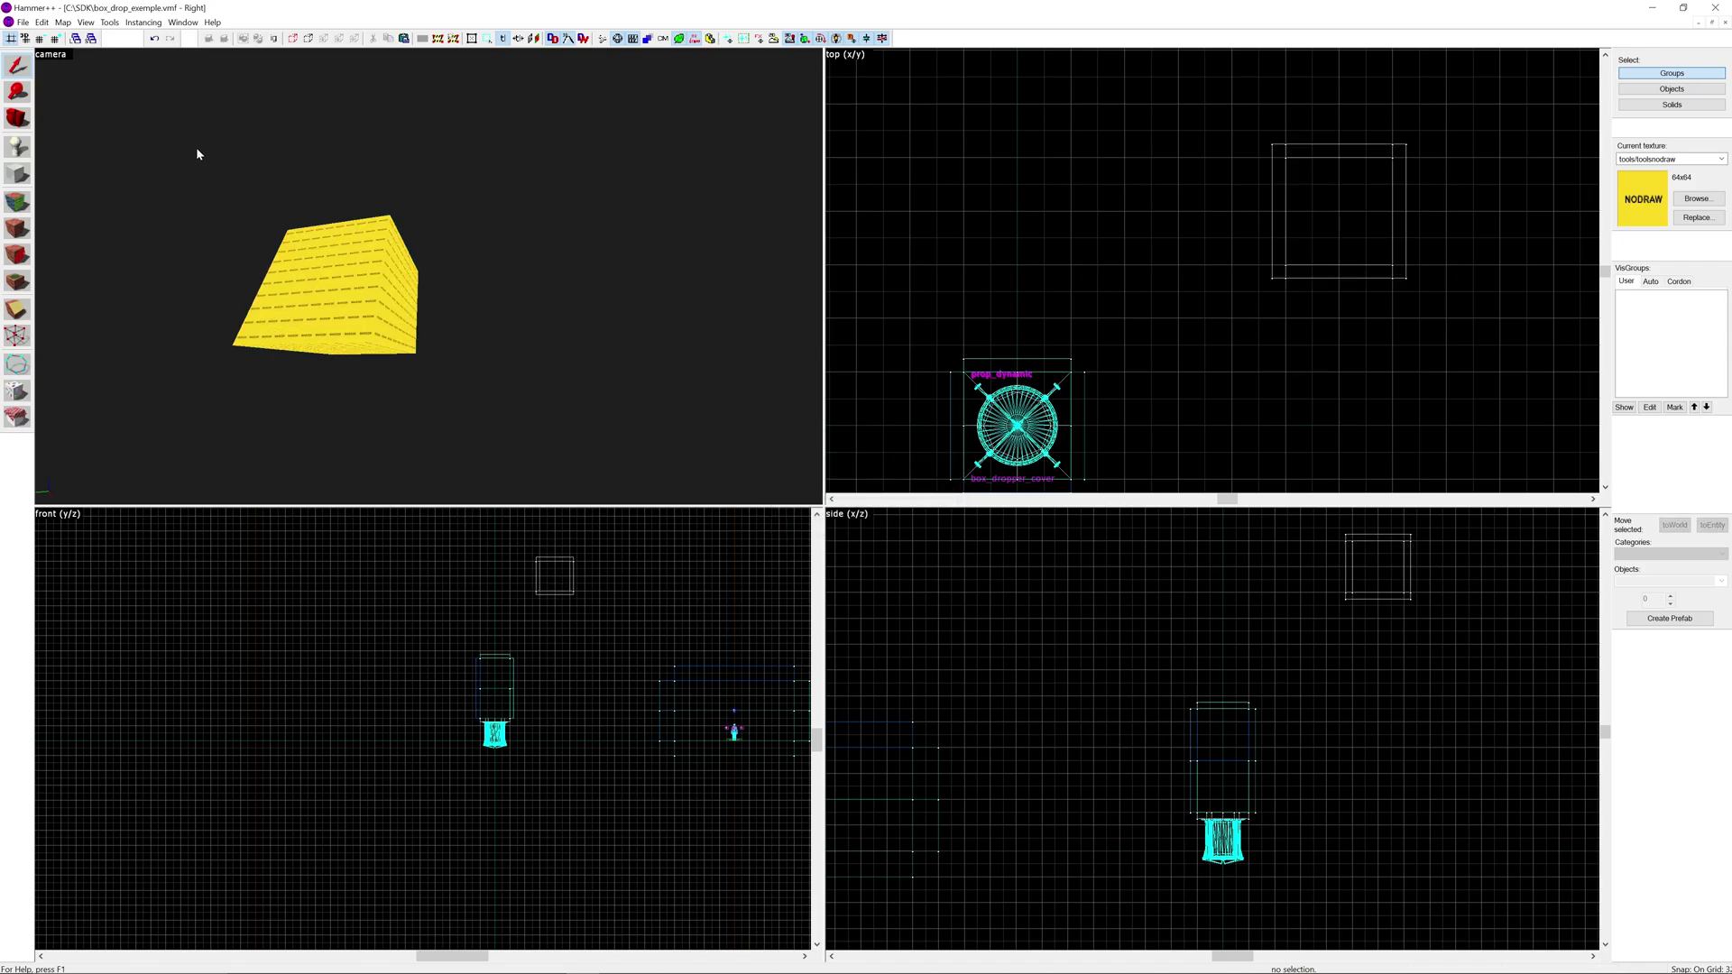
Place a prop_physics entity on the floor inside the hollow nodraw room.
key(z)
key(w)
key(z)
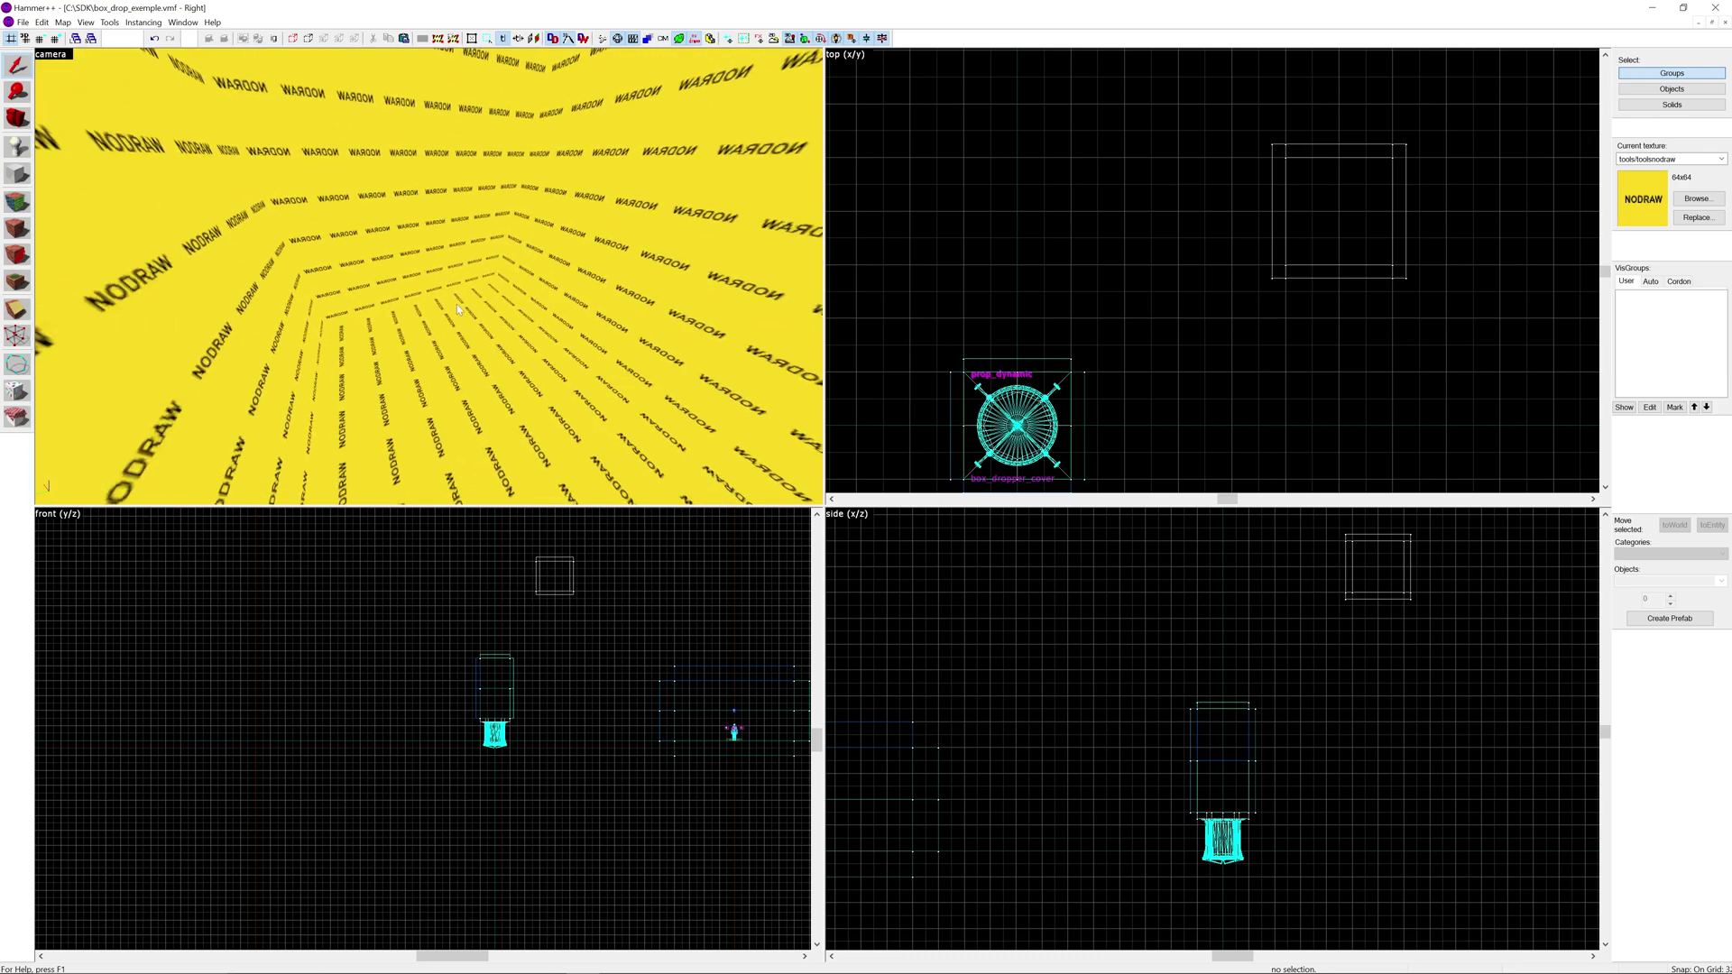
click(457, 305)
key(Escape)
key(z)
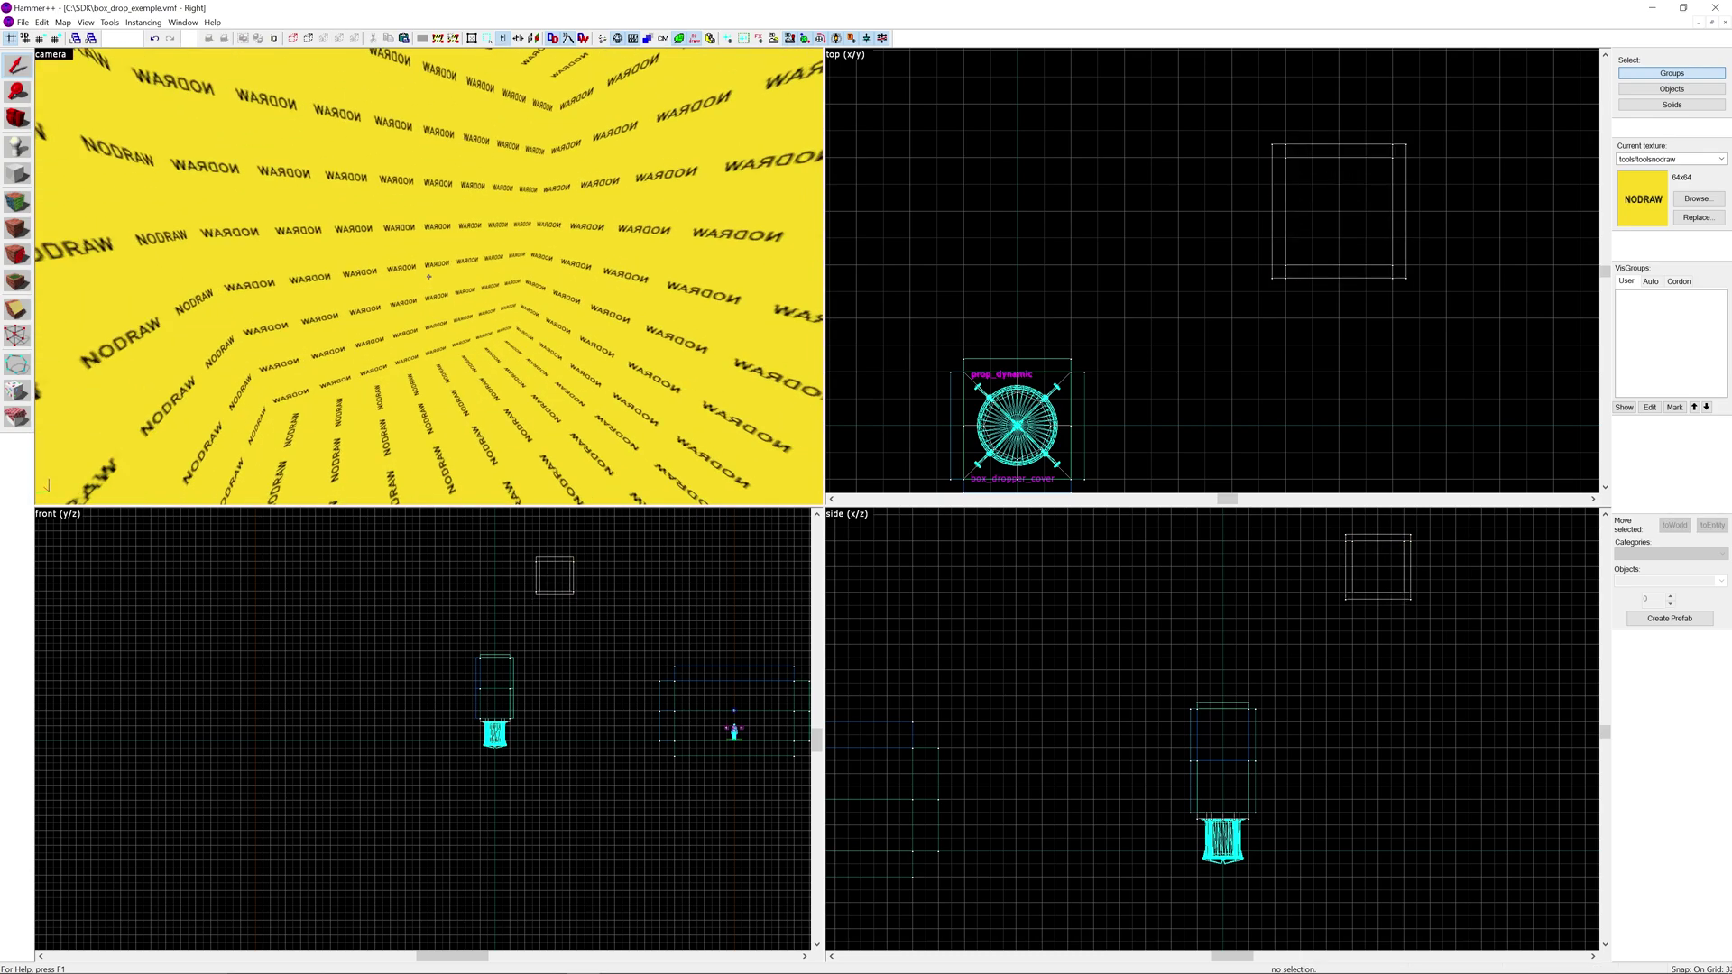
key(z)
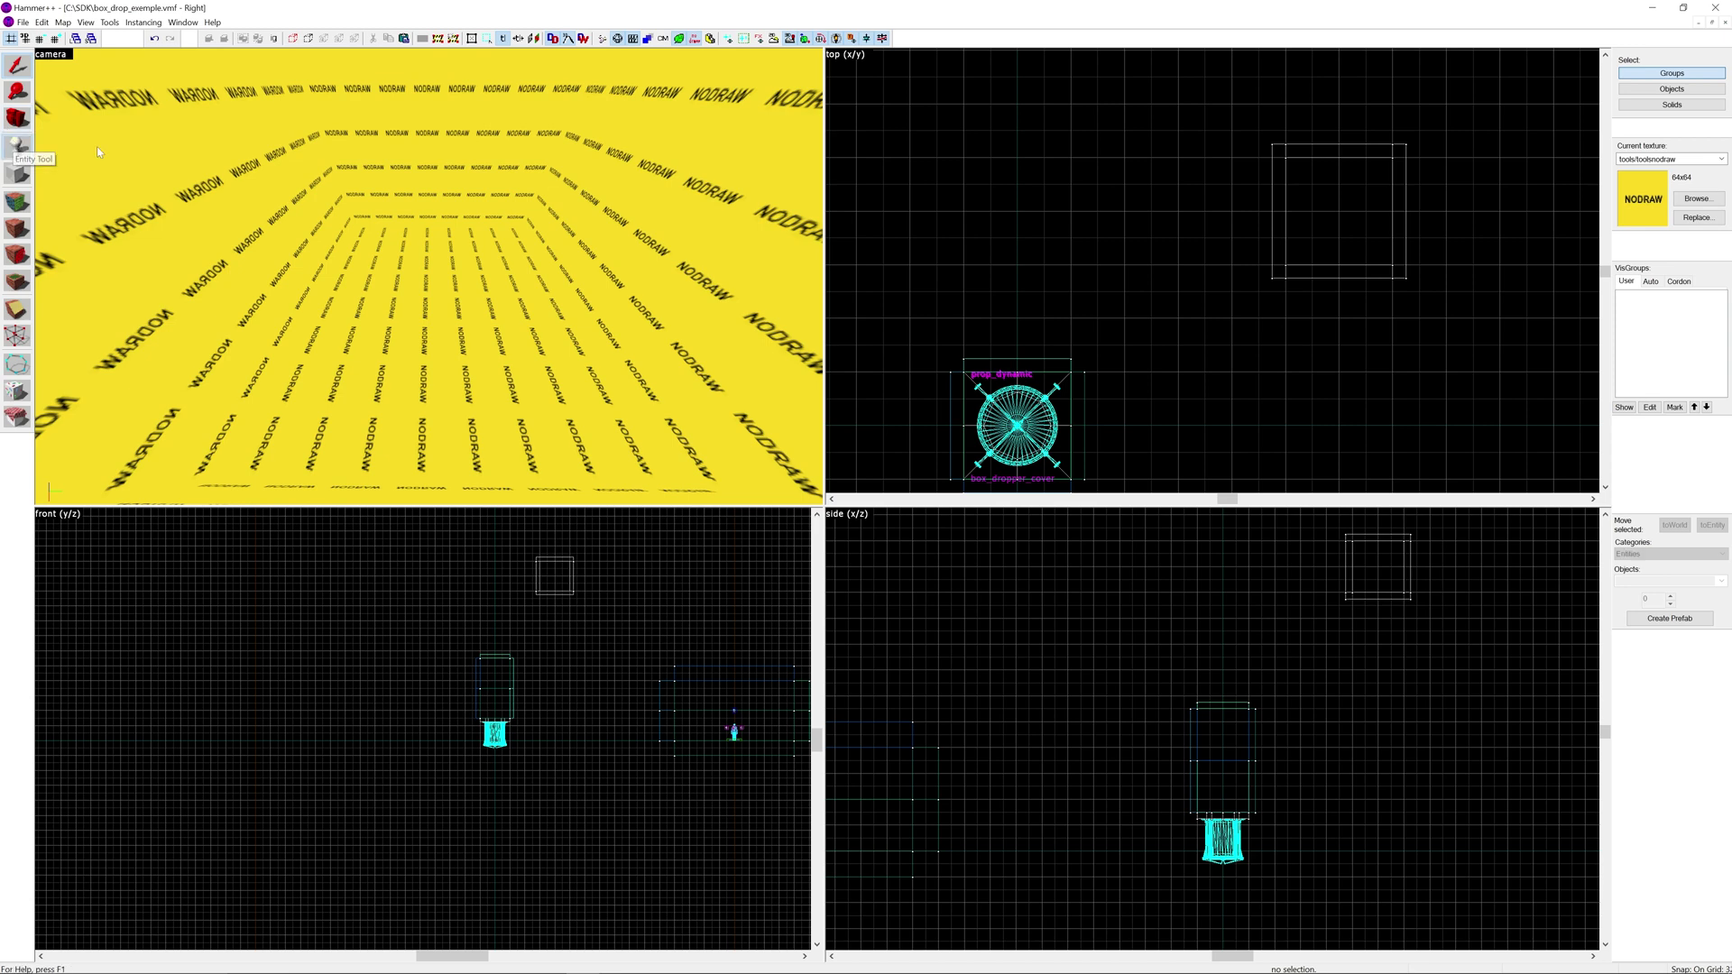
click(17, 146)
text(phys)
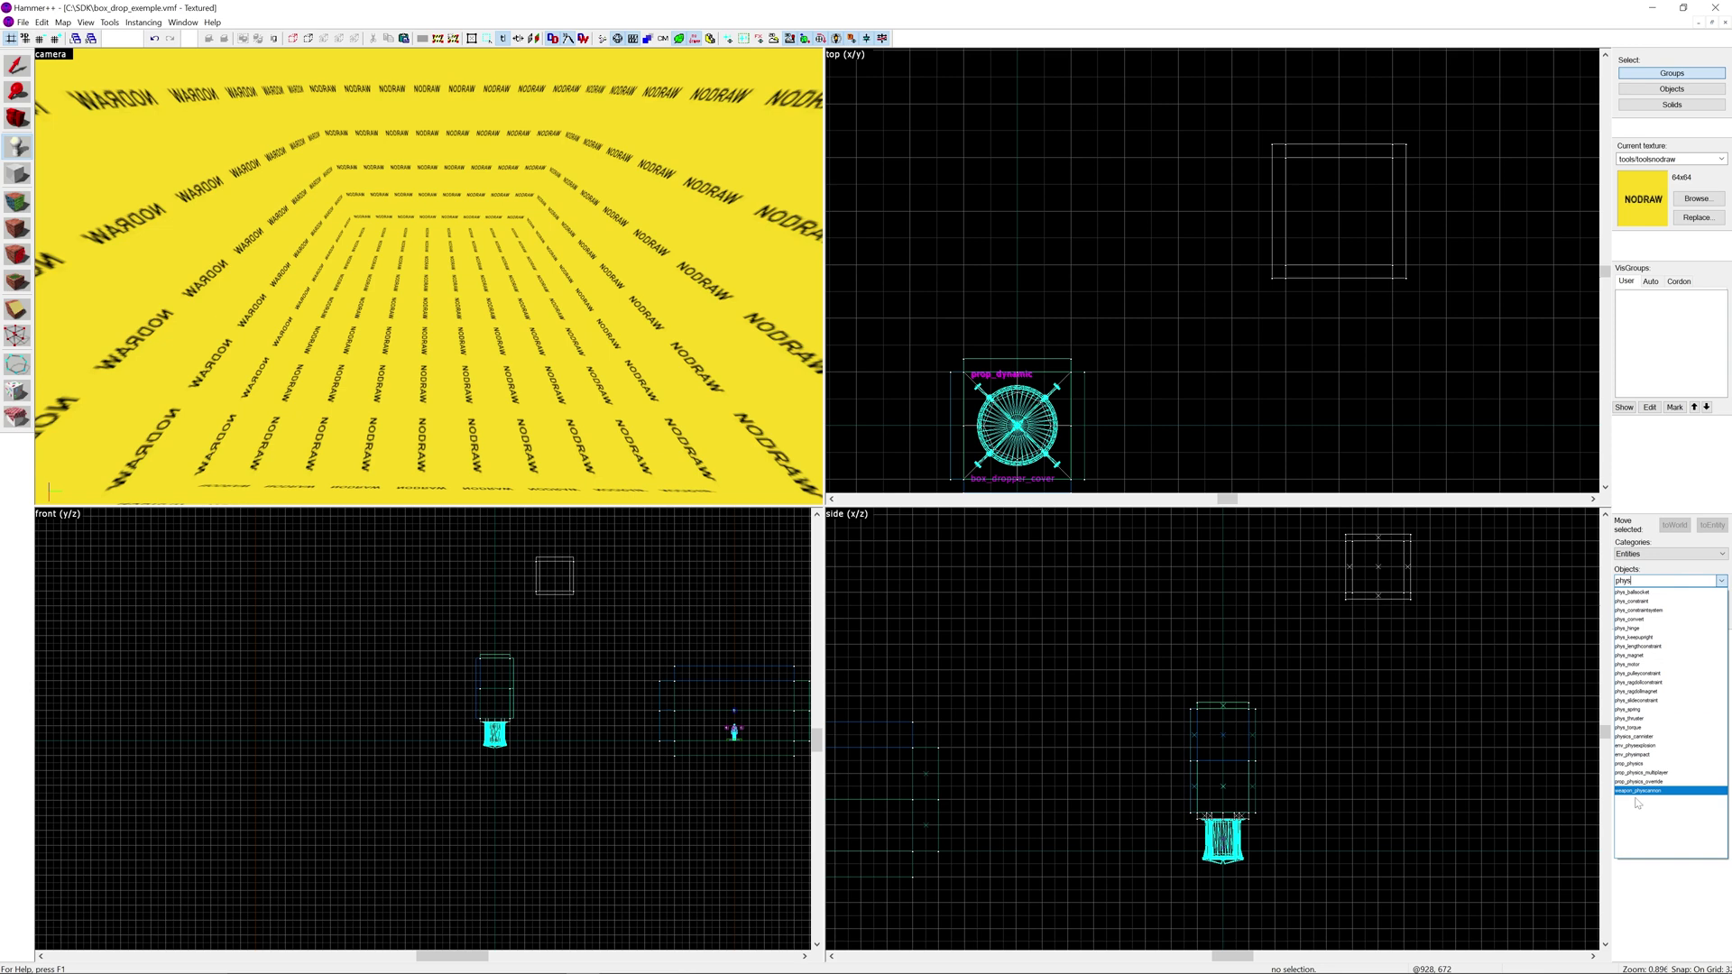
click(1634, 755)
text(prop)
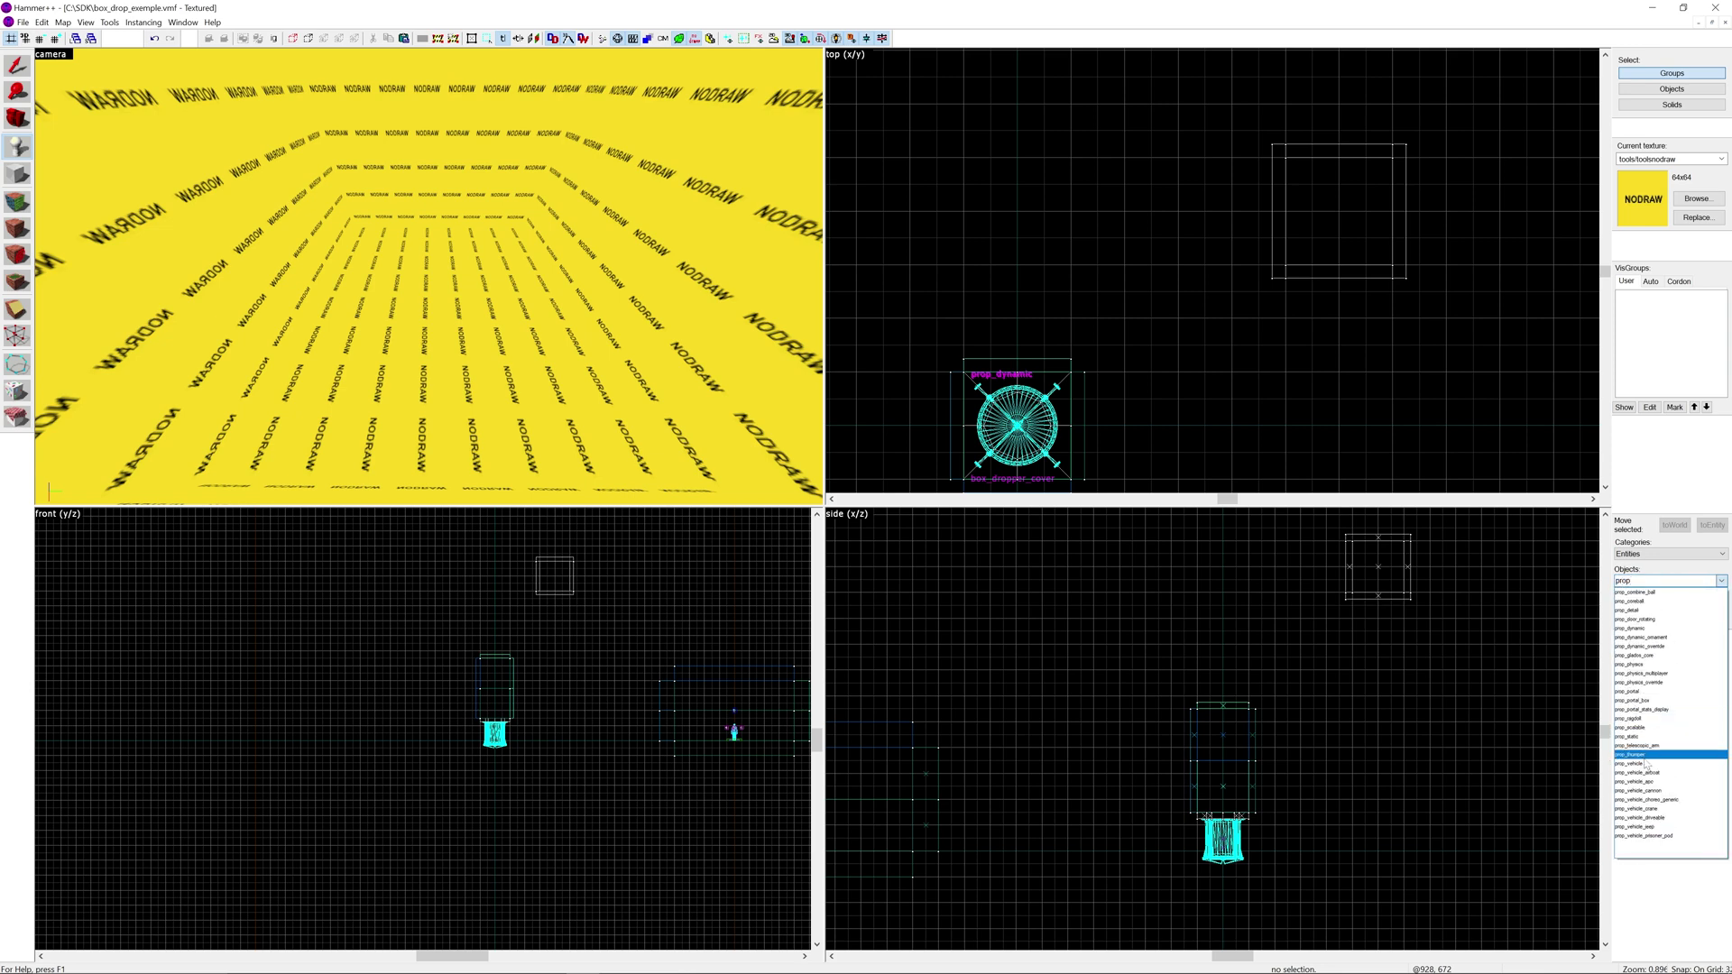
click(1634, 664)
click(428, 282)
Set the prop_physics entity's World Model to models/props/metal_box.mdl and apply it.
key(shift+s)
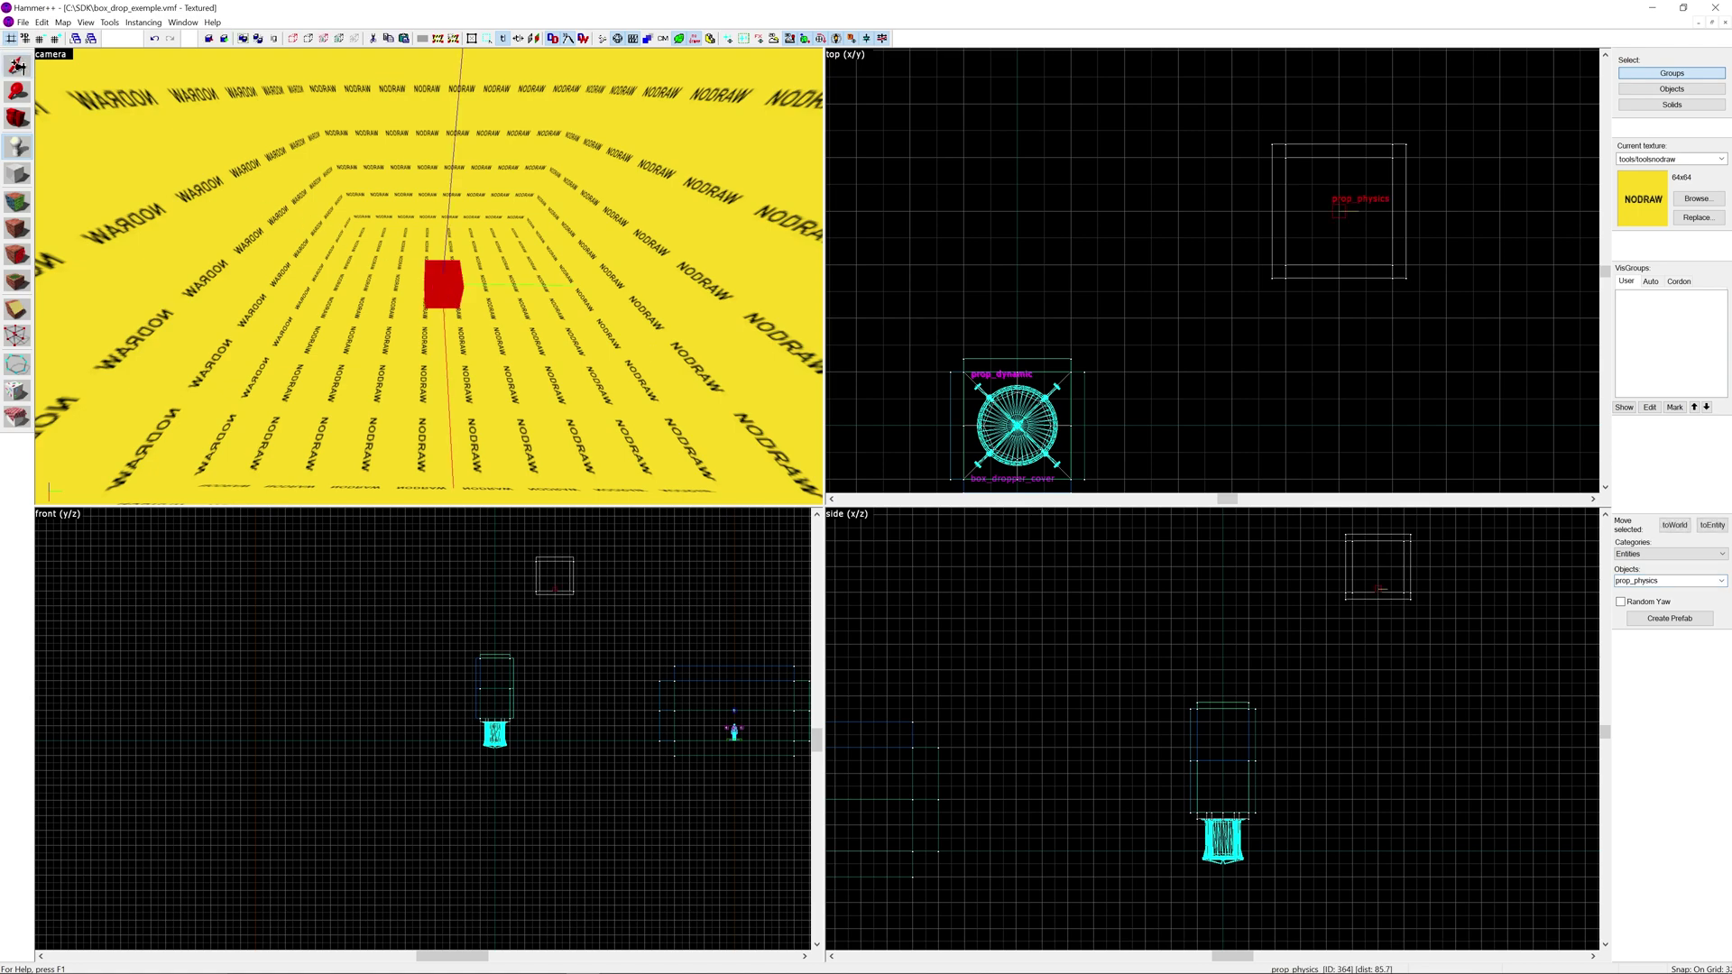
click(442, 288)
double_click(443, 291)
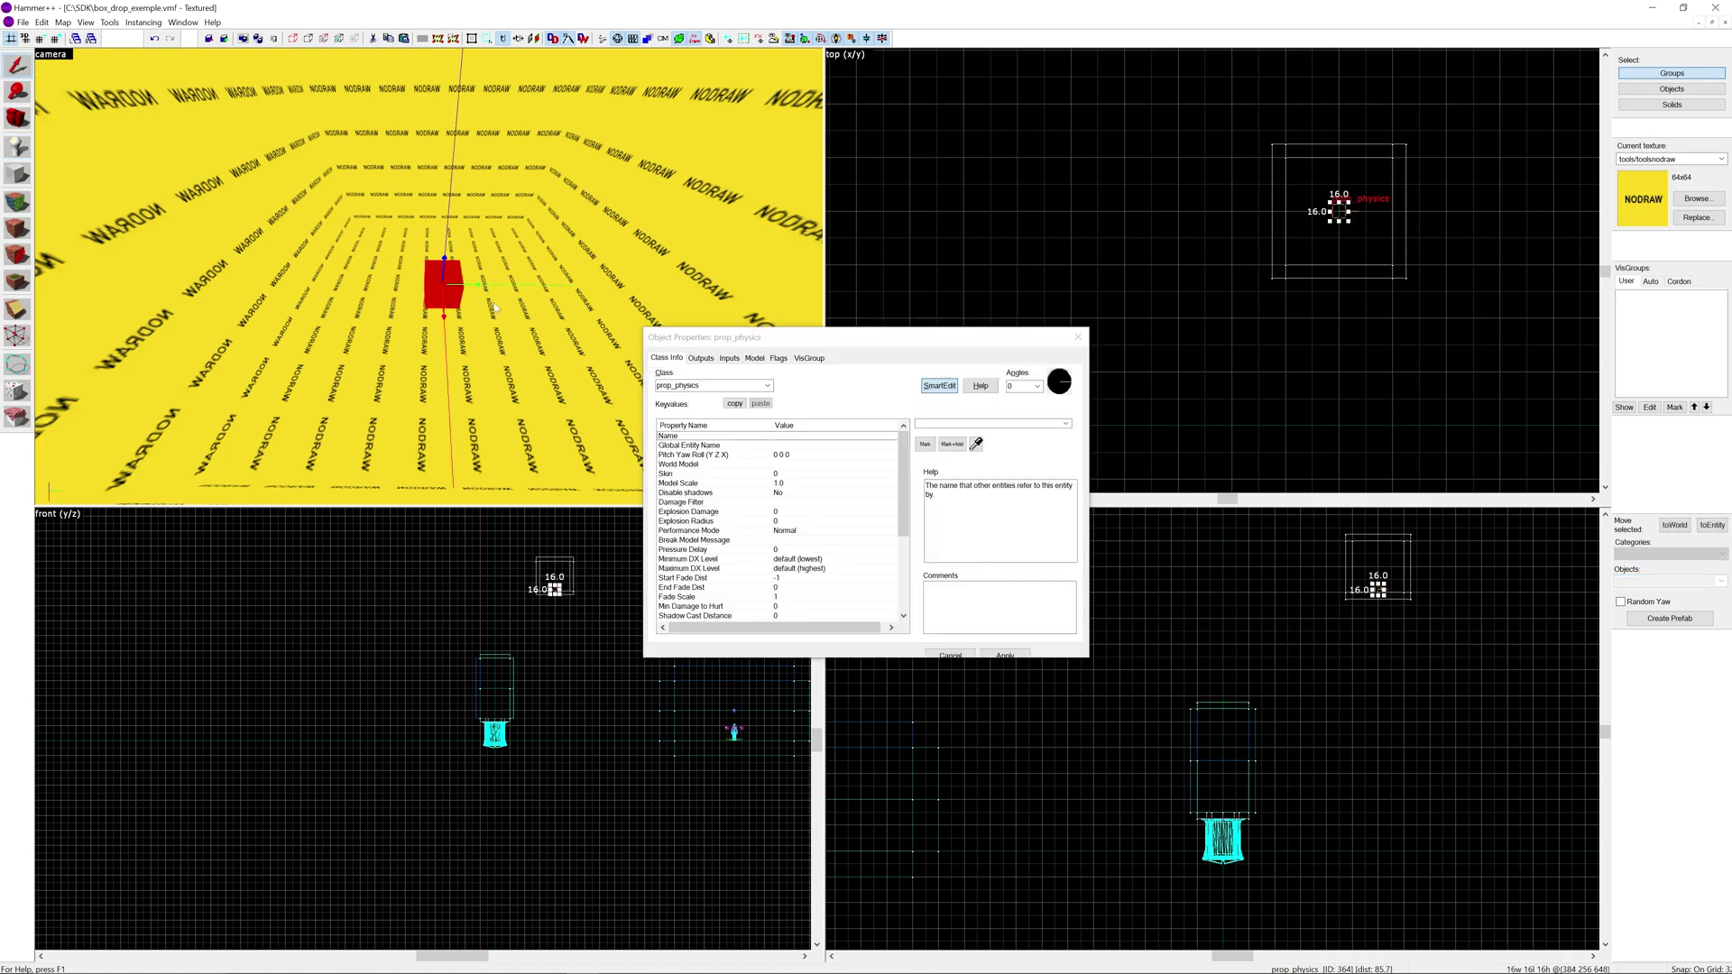
click(807, 464)
click(926, 454)
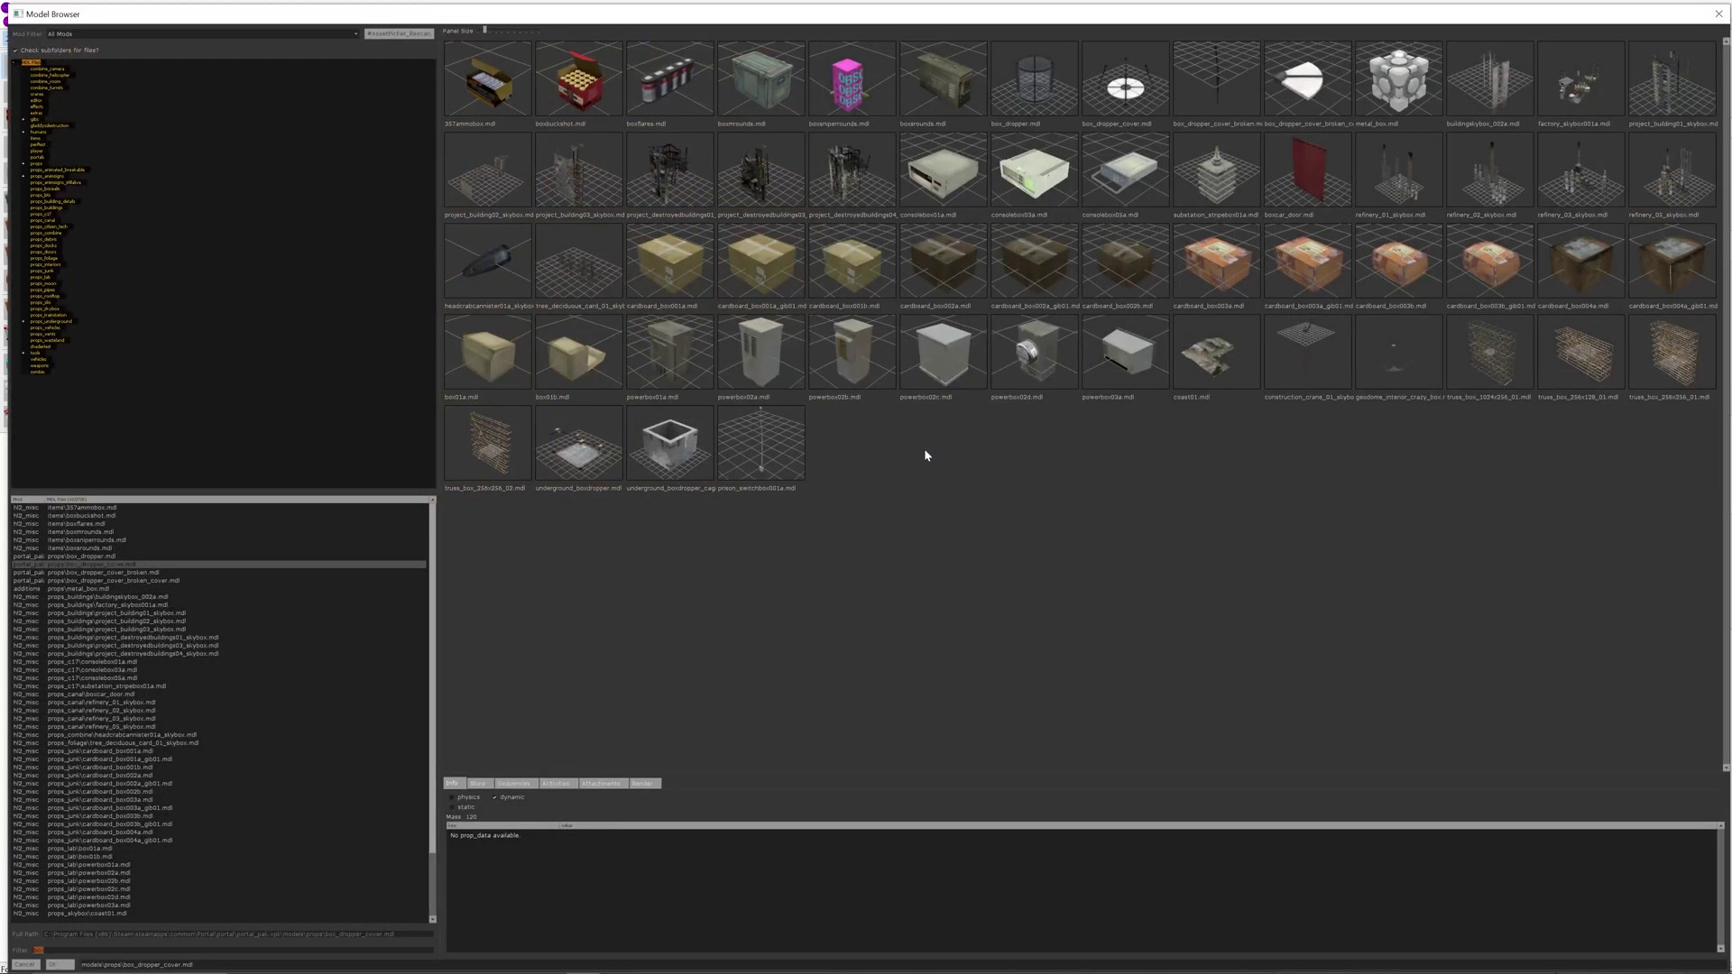
double_click(1399, 81)
click(1003, 655)
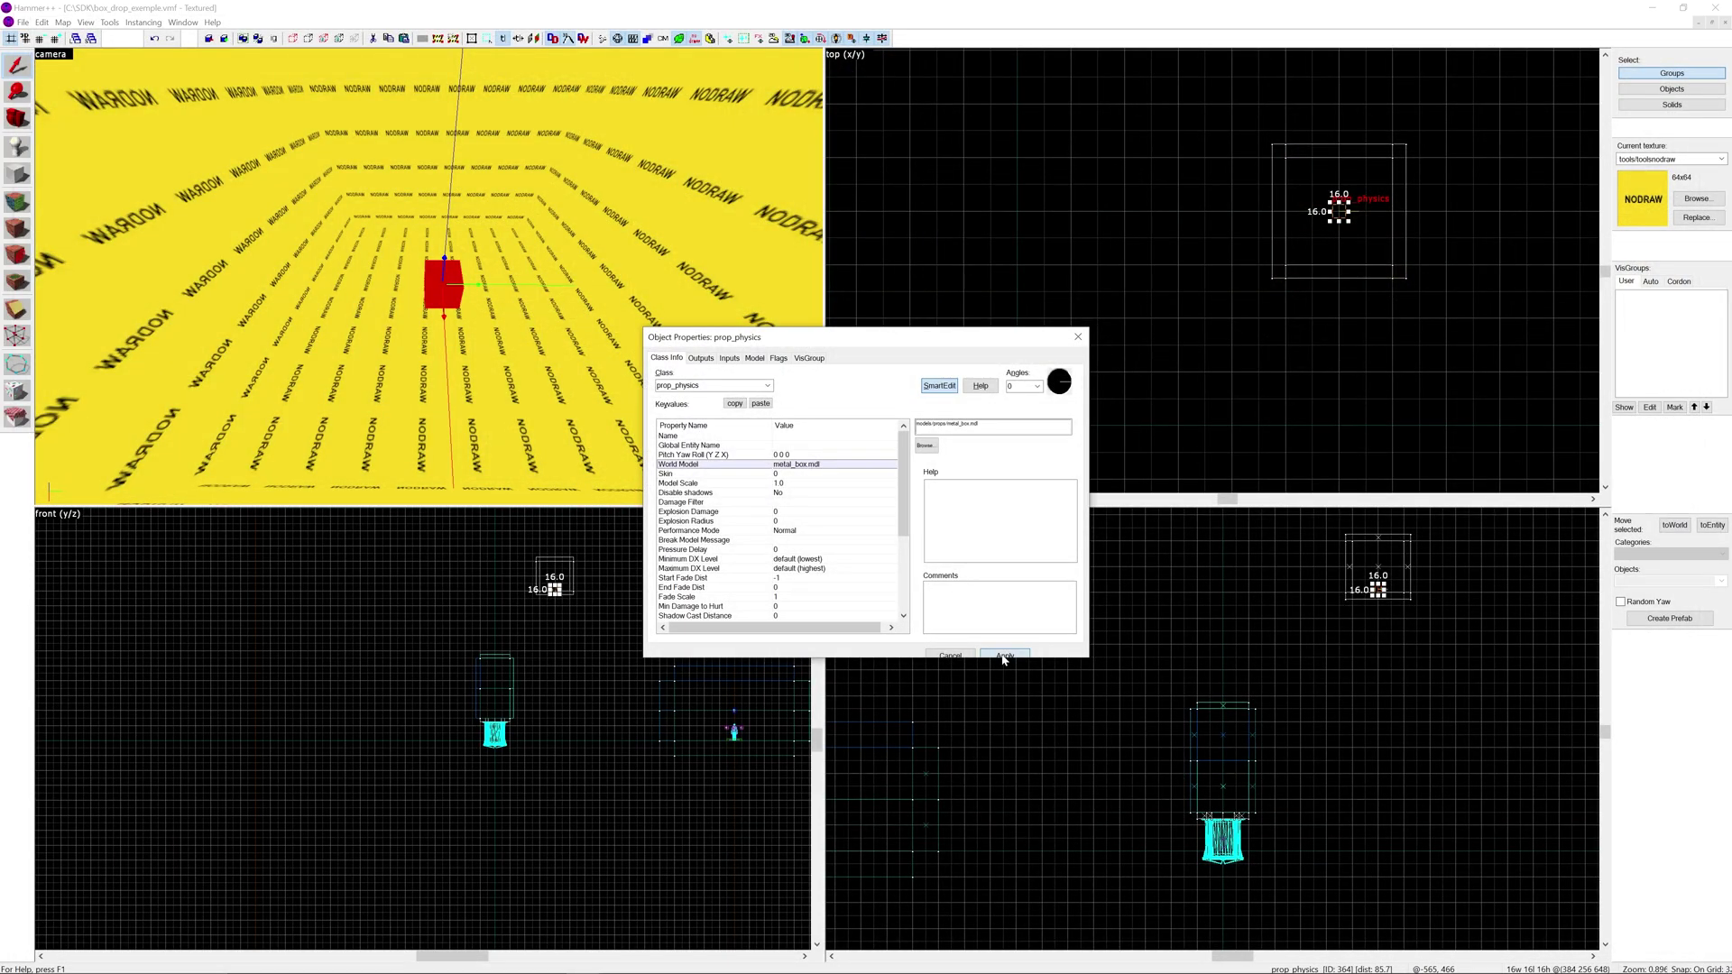
click(1078, 336)
Move the metal box 32 units along both horizontal axes into a corner of the nodraw room and raise it out of the floor.
scroll(1427, 199, up, 4)
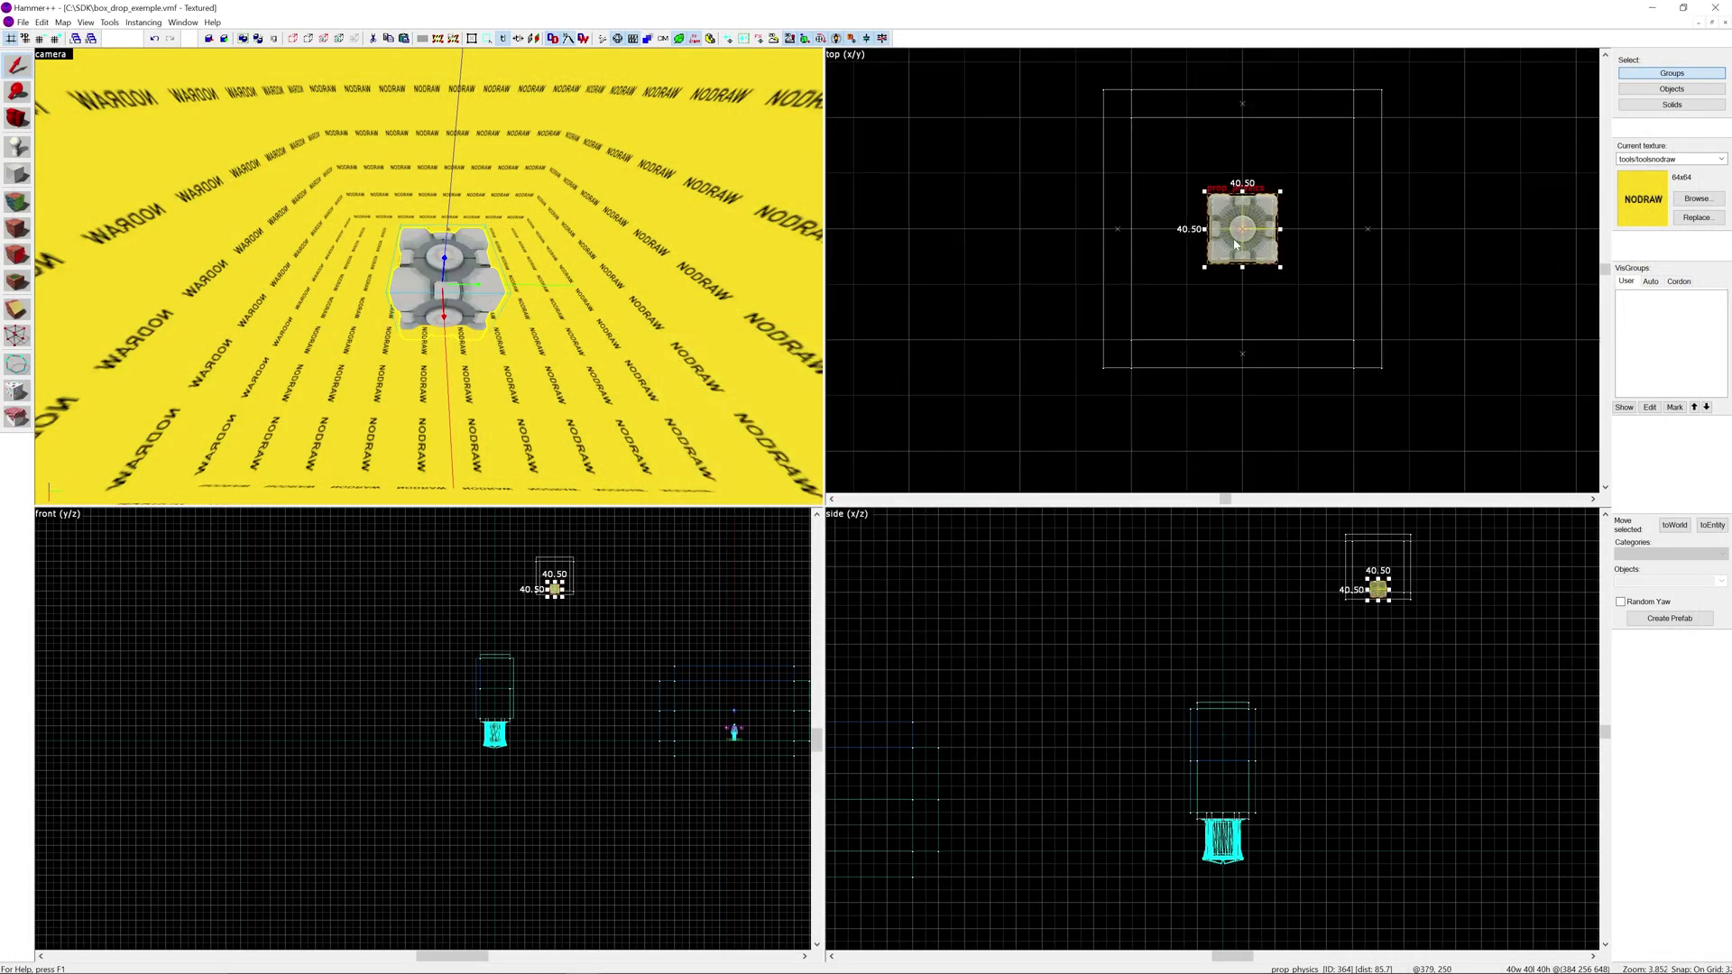
drag(1238, 227, 1182, 170)
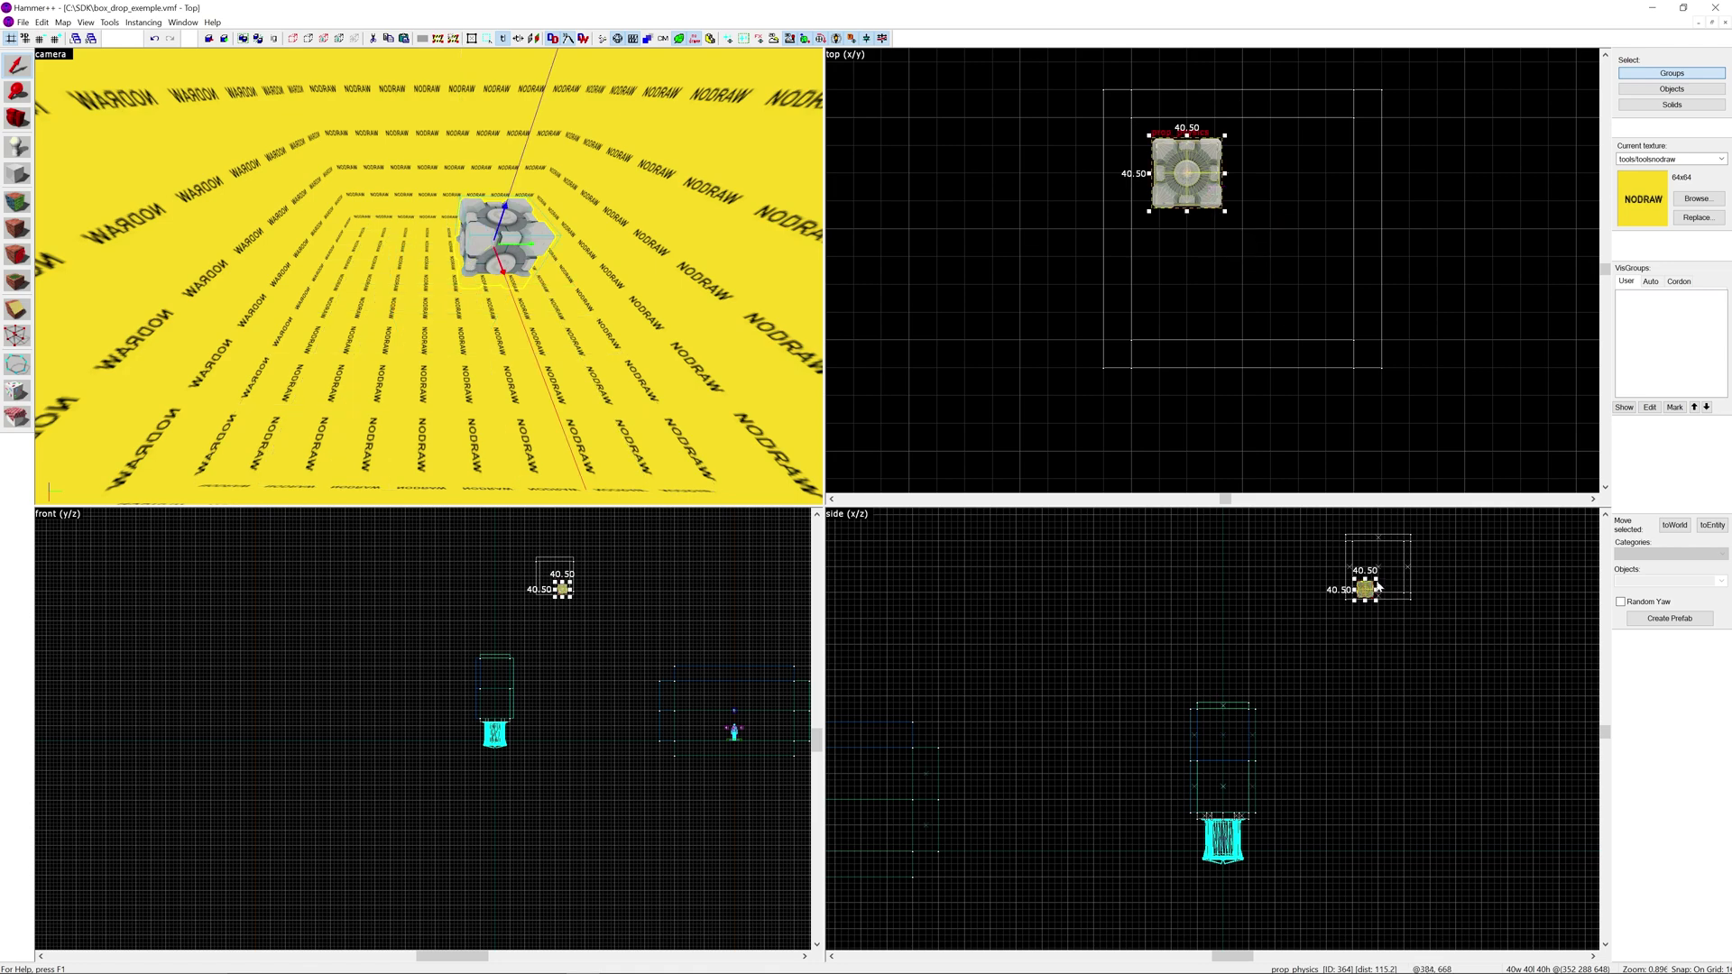
scroll(1364, 595, up, 10)
drag(1364, 596, 1364, 561)
key([)
Name the metal box prop_physics entity "box" and apply the change.
drag(548, 175, 459, 281)
double_click(458, 282)
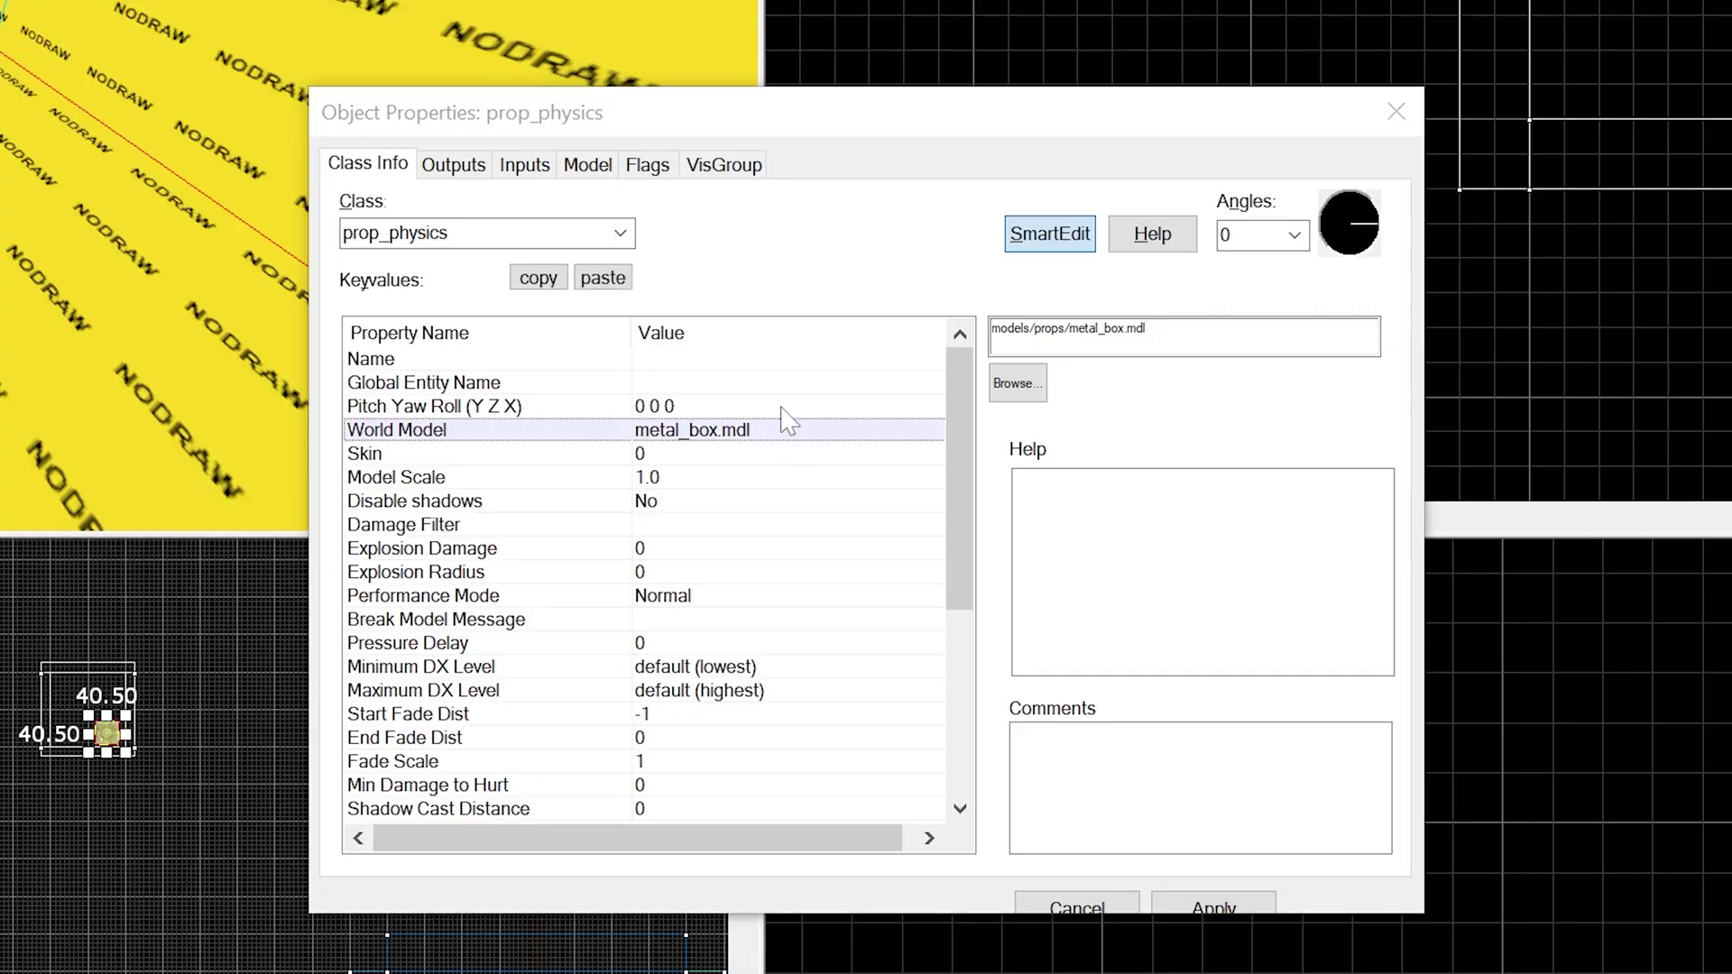
click(794, 359)
click(1038, 335)
text(box)
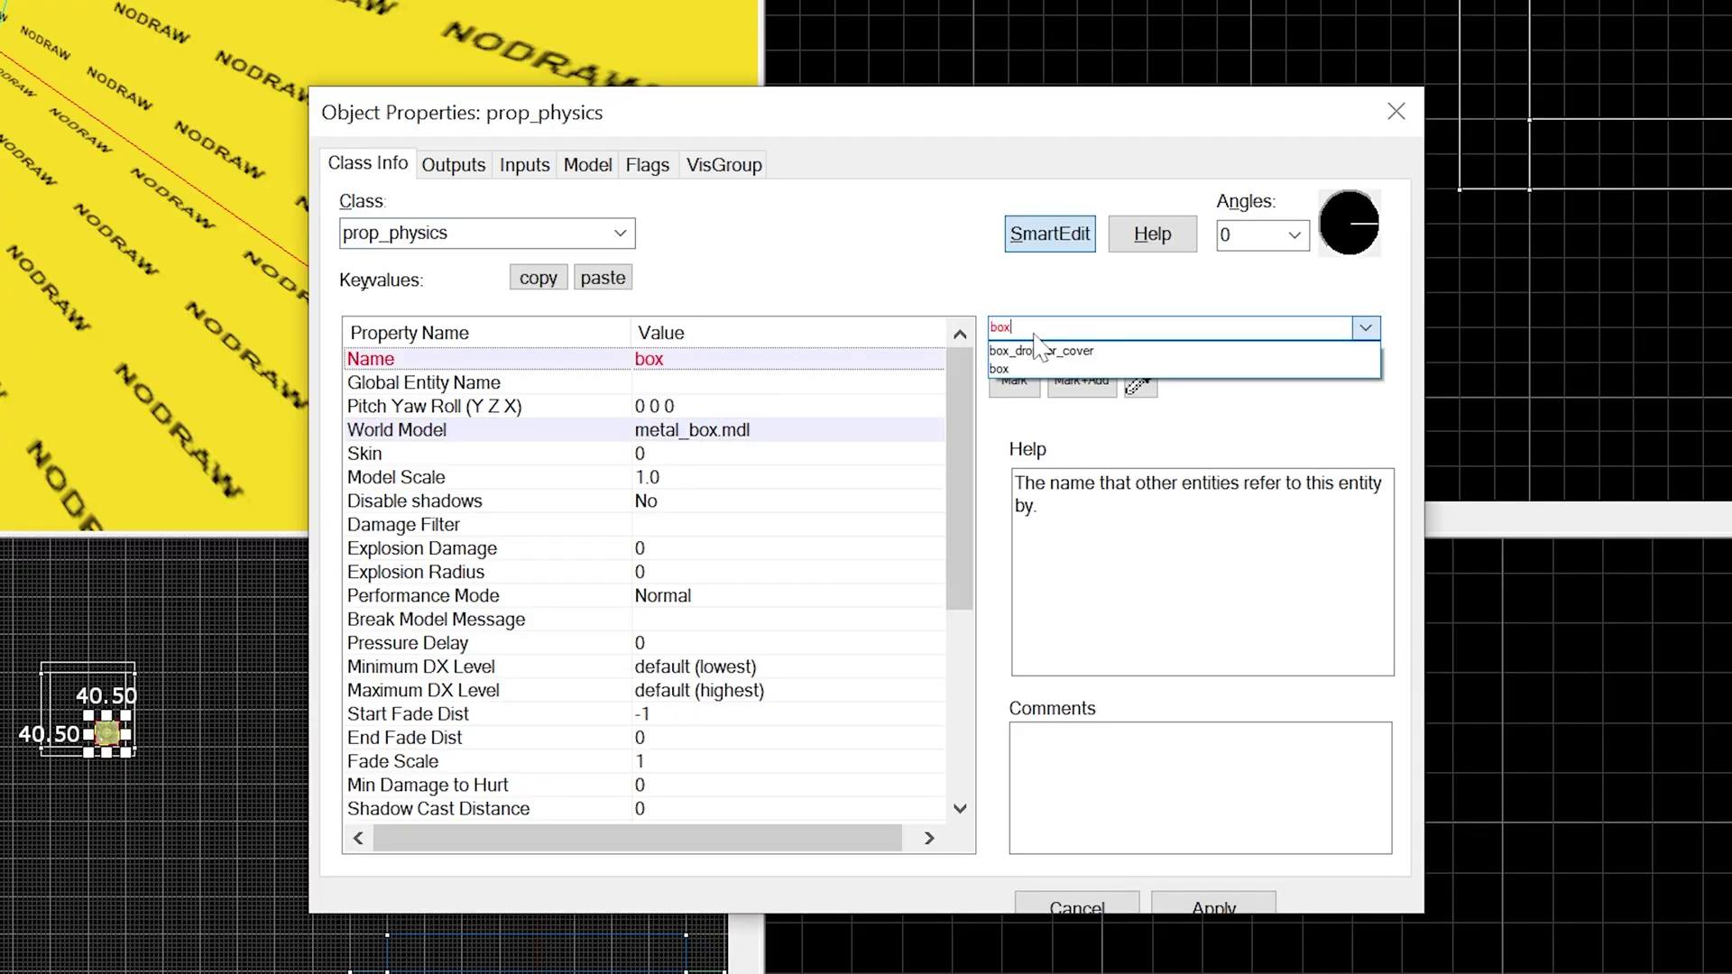
key(Return)
click(1263, 910)
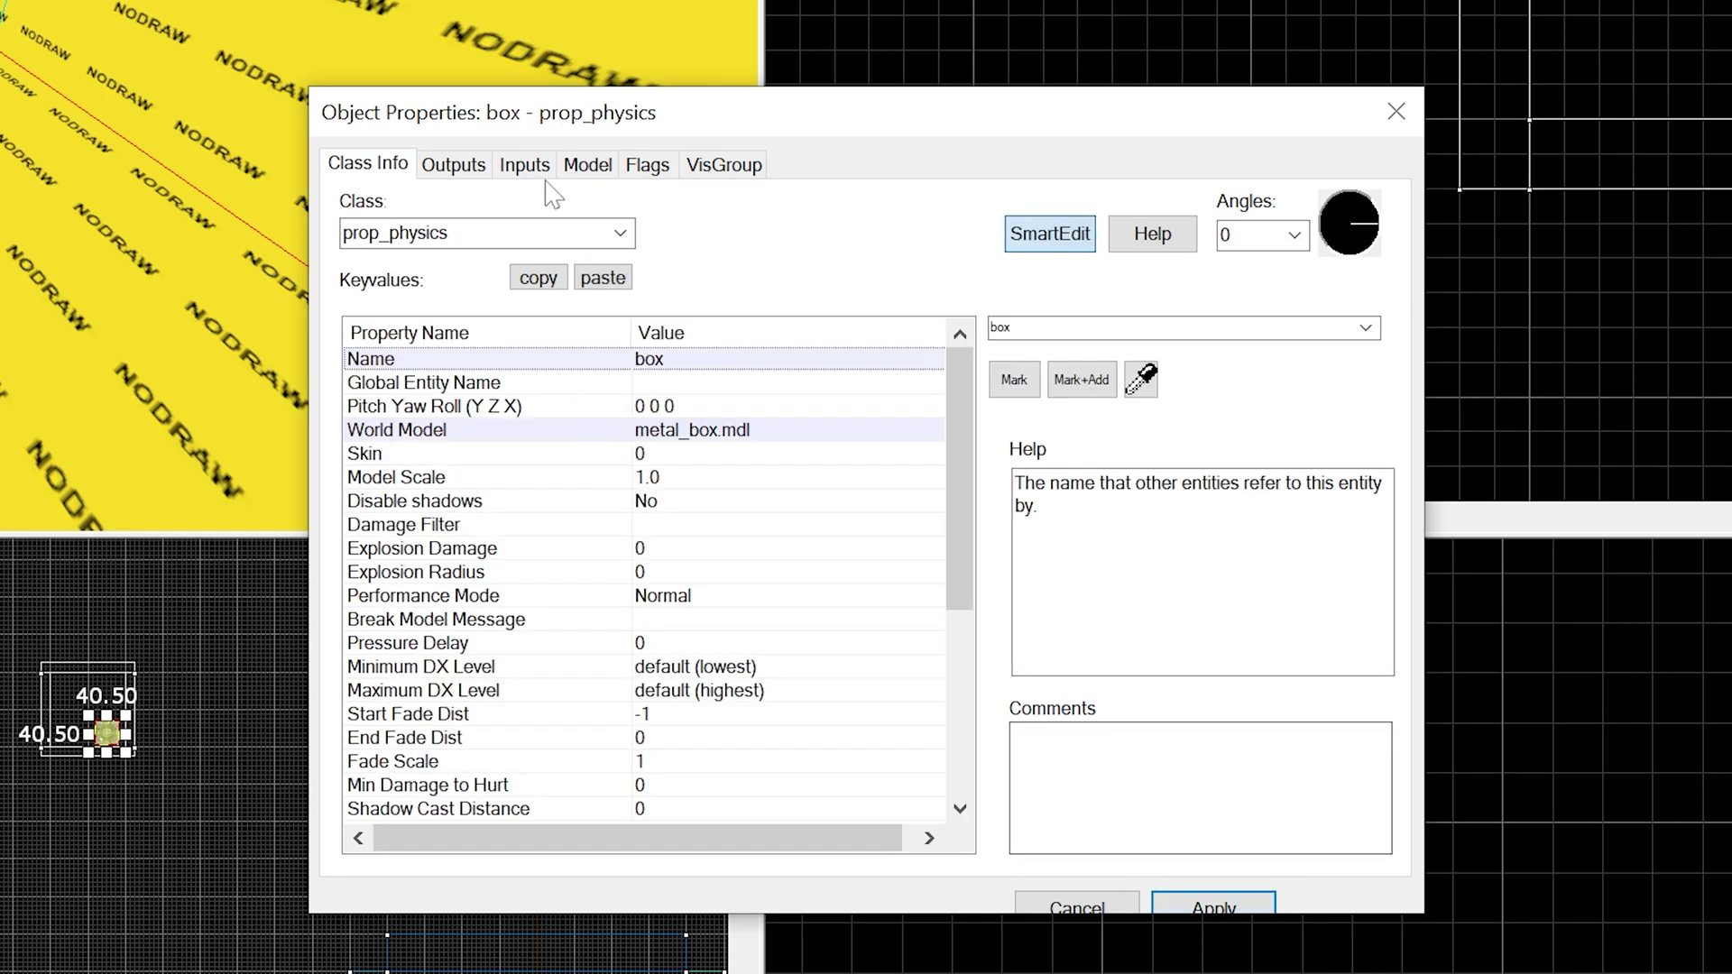
Add an OnOutOfWorld output to the box that targets !activator with the Kill input.
click(454, 164)
click(537, 834)
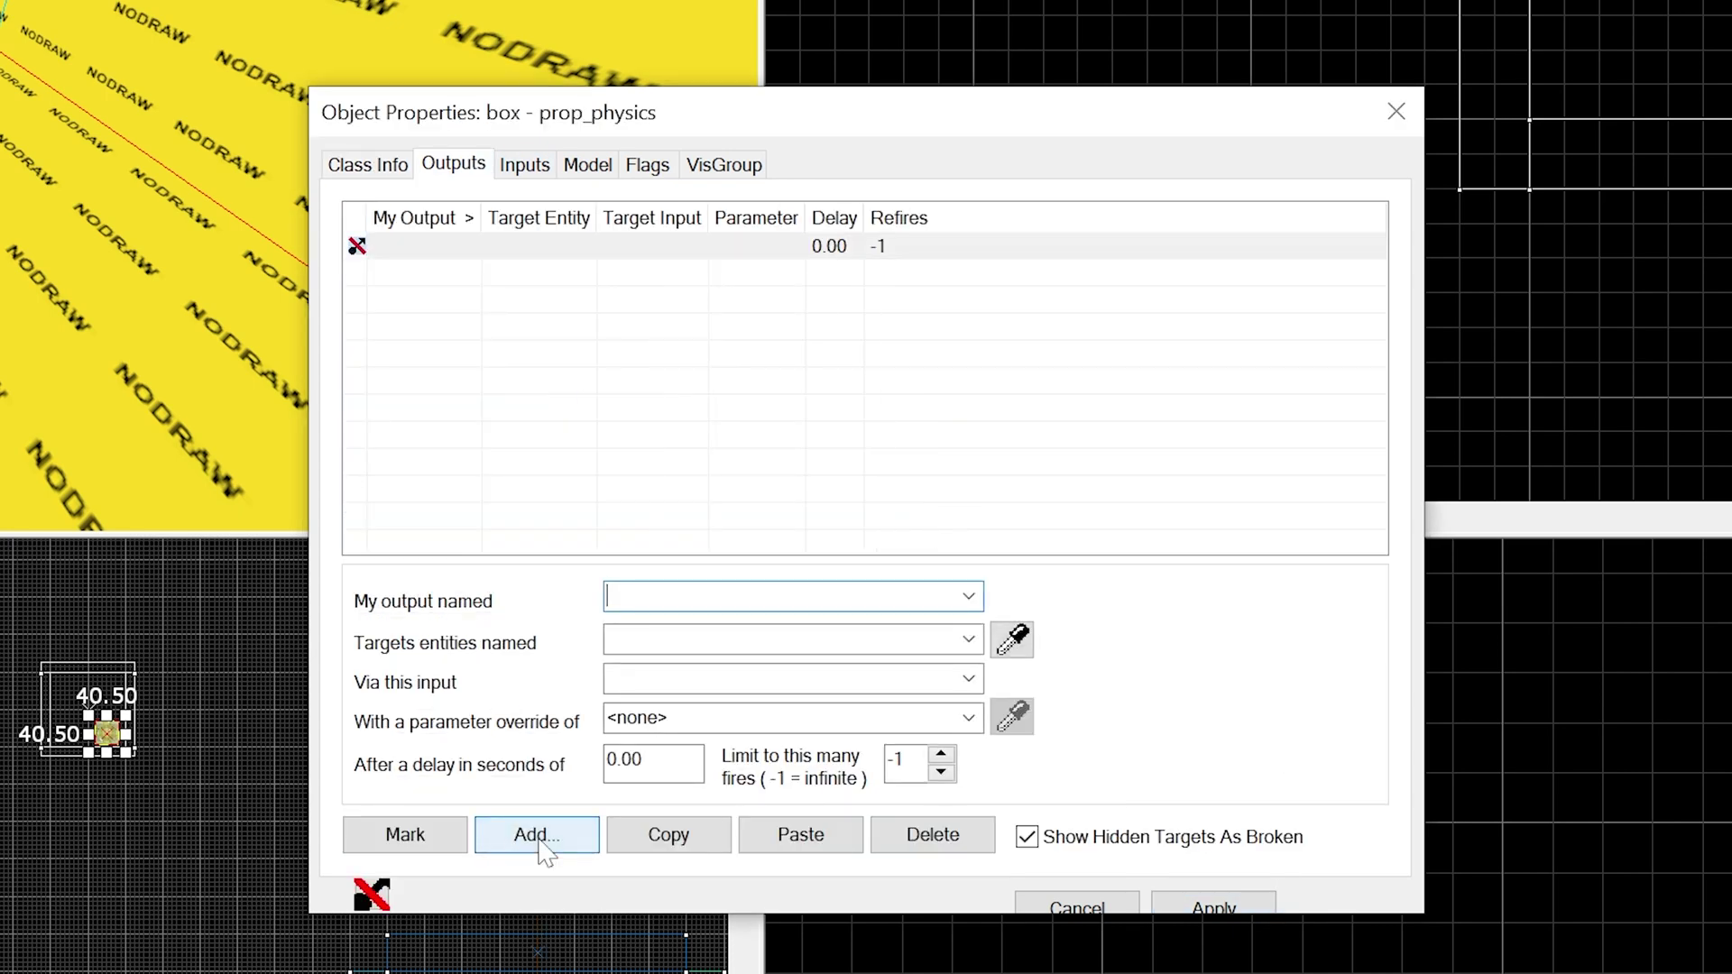
text(OnOutOfWorld)
key(Tab)
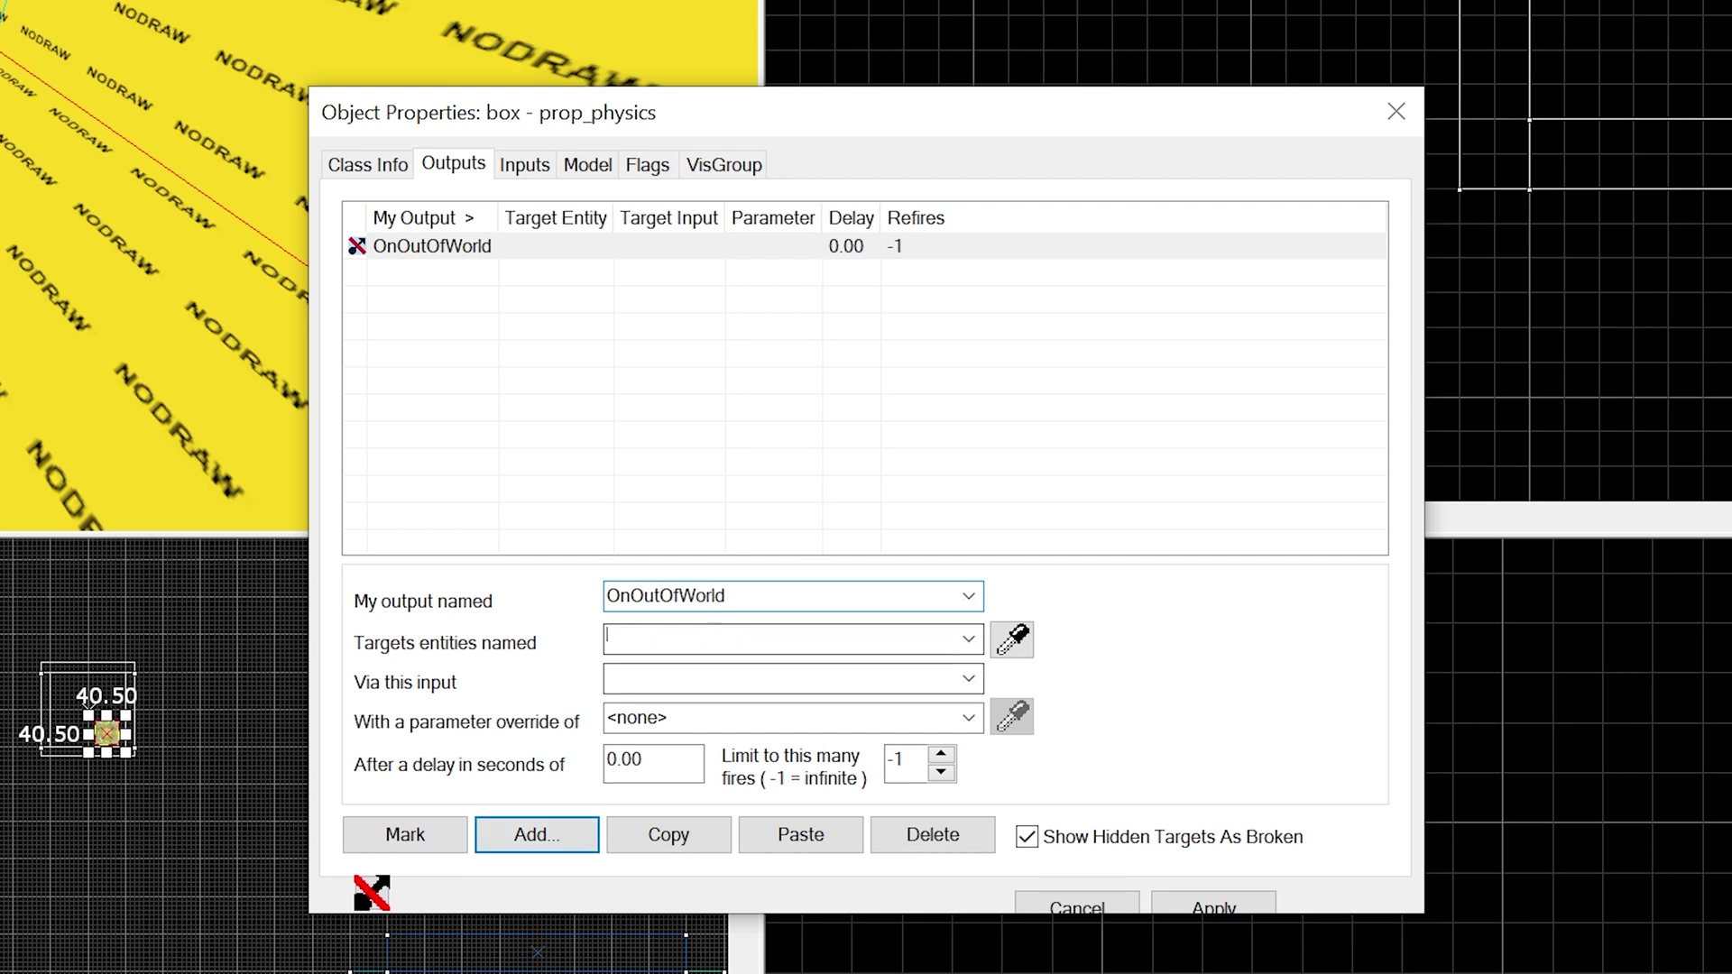
text(!activator)
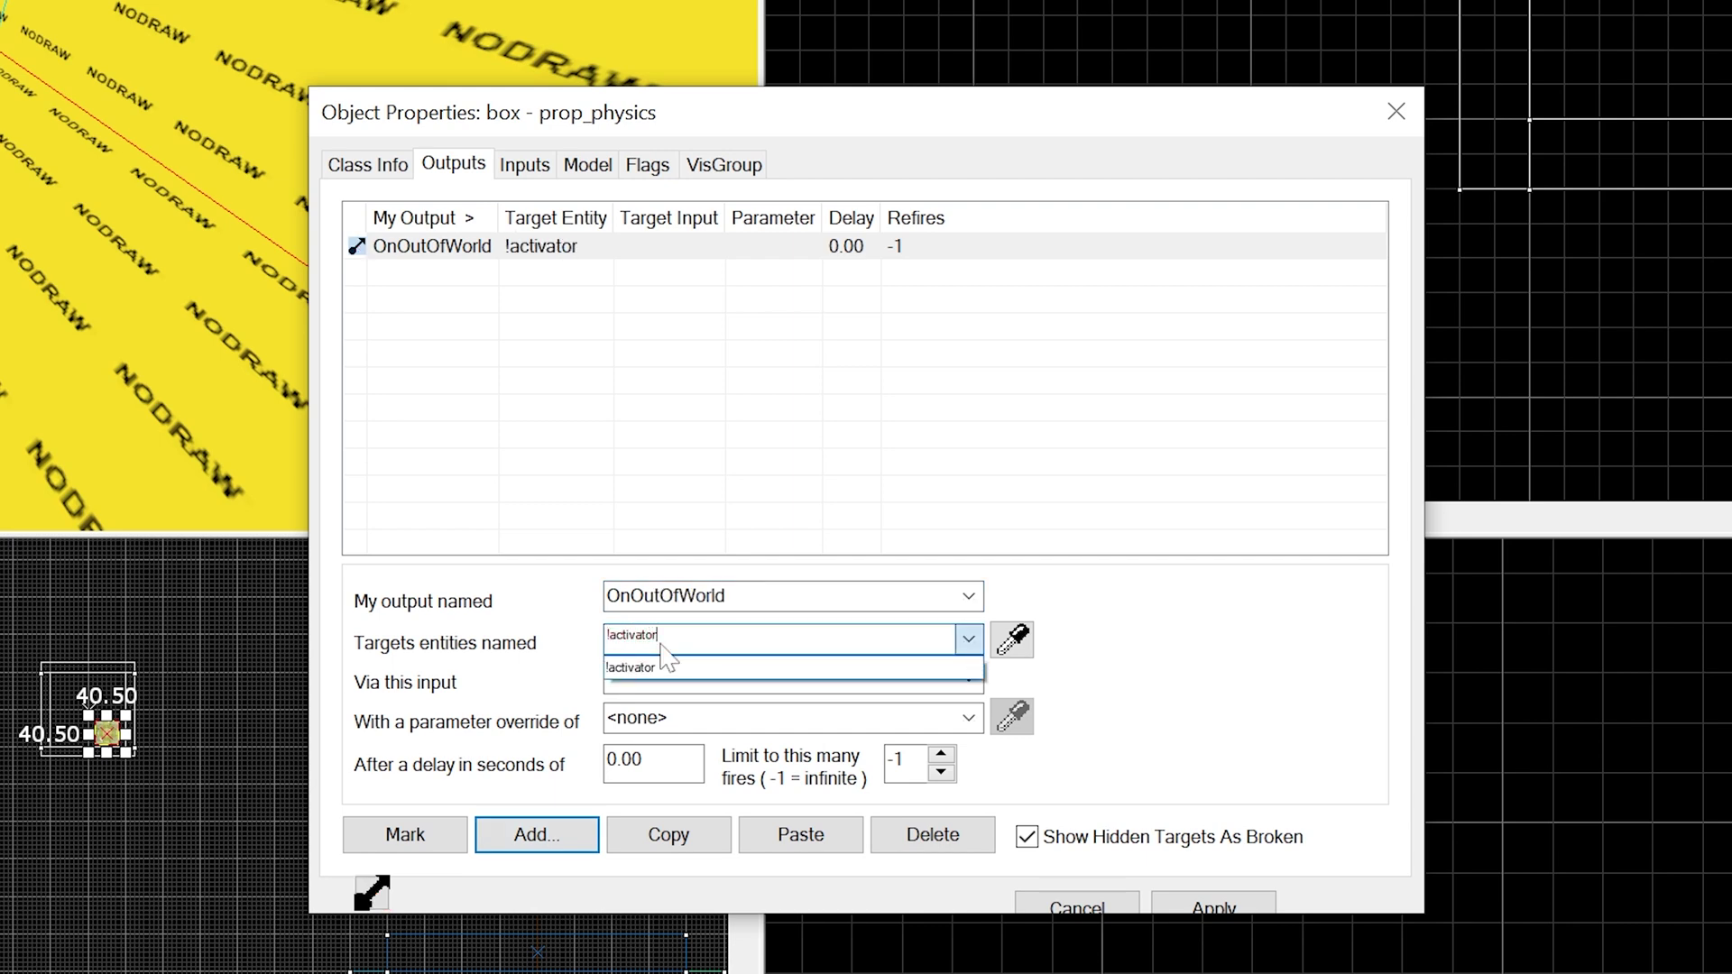
key(Tab)
text(Kill)
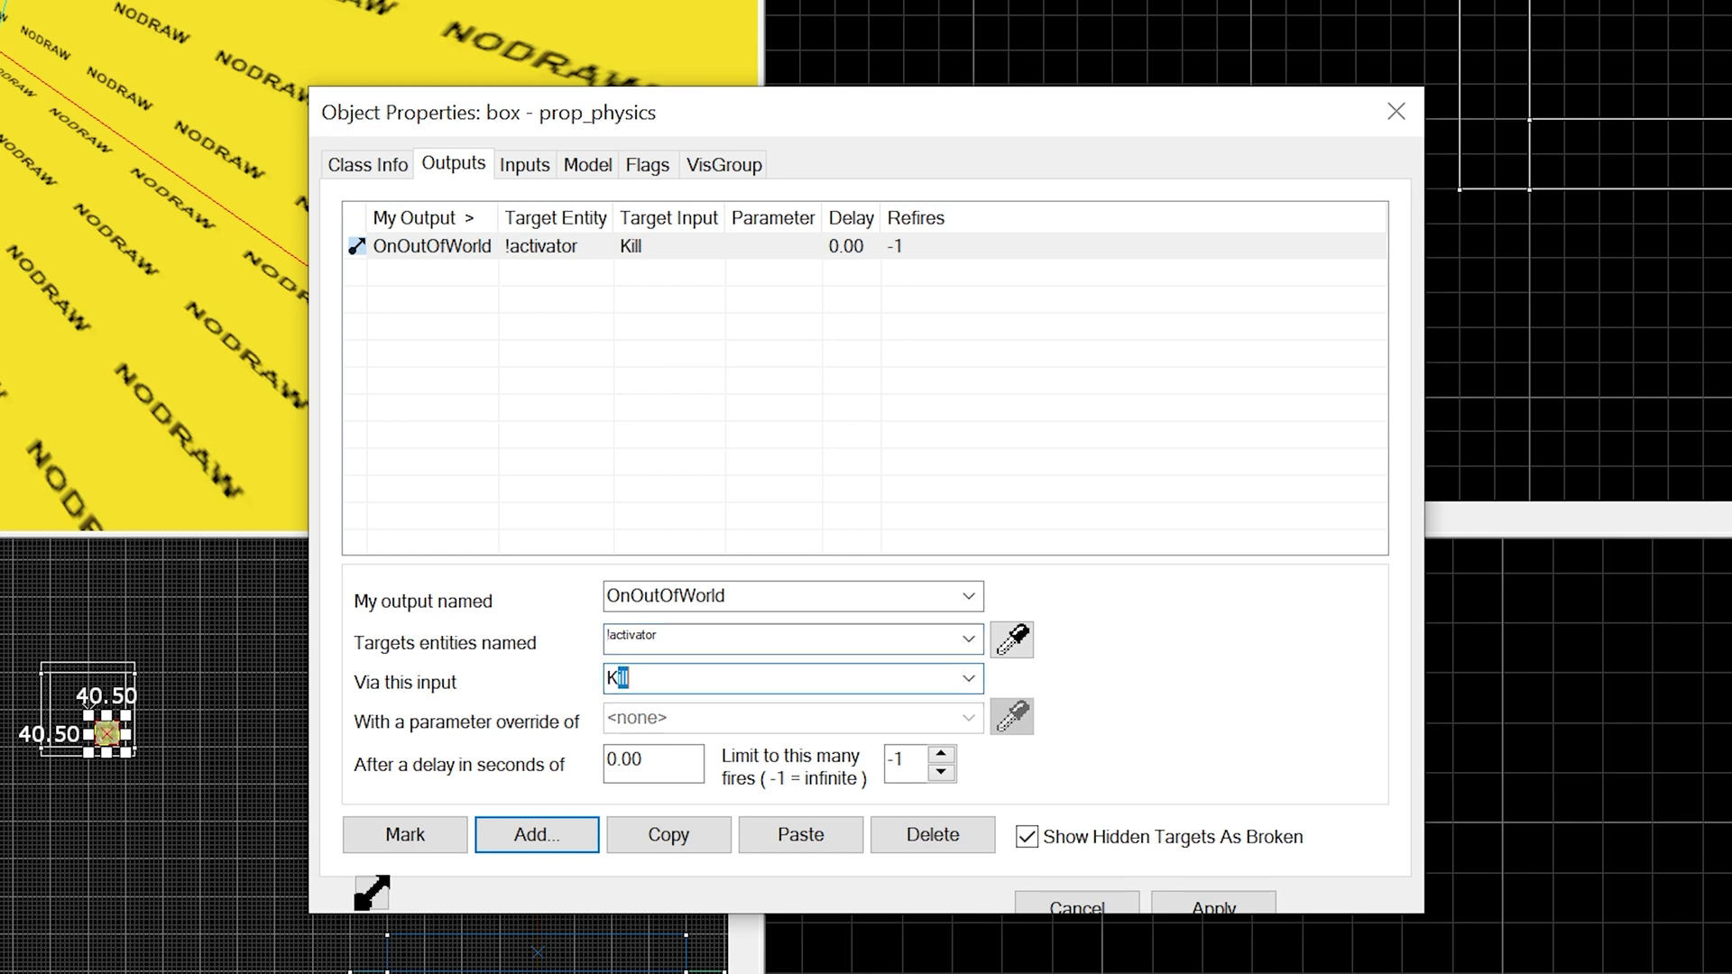
Add a second OnOutOfWorld output to the box that targets logic_drop_box with the Trigger input.
click(533, 839)
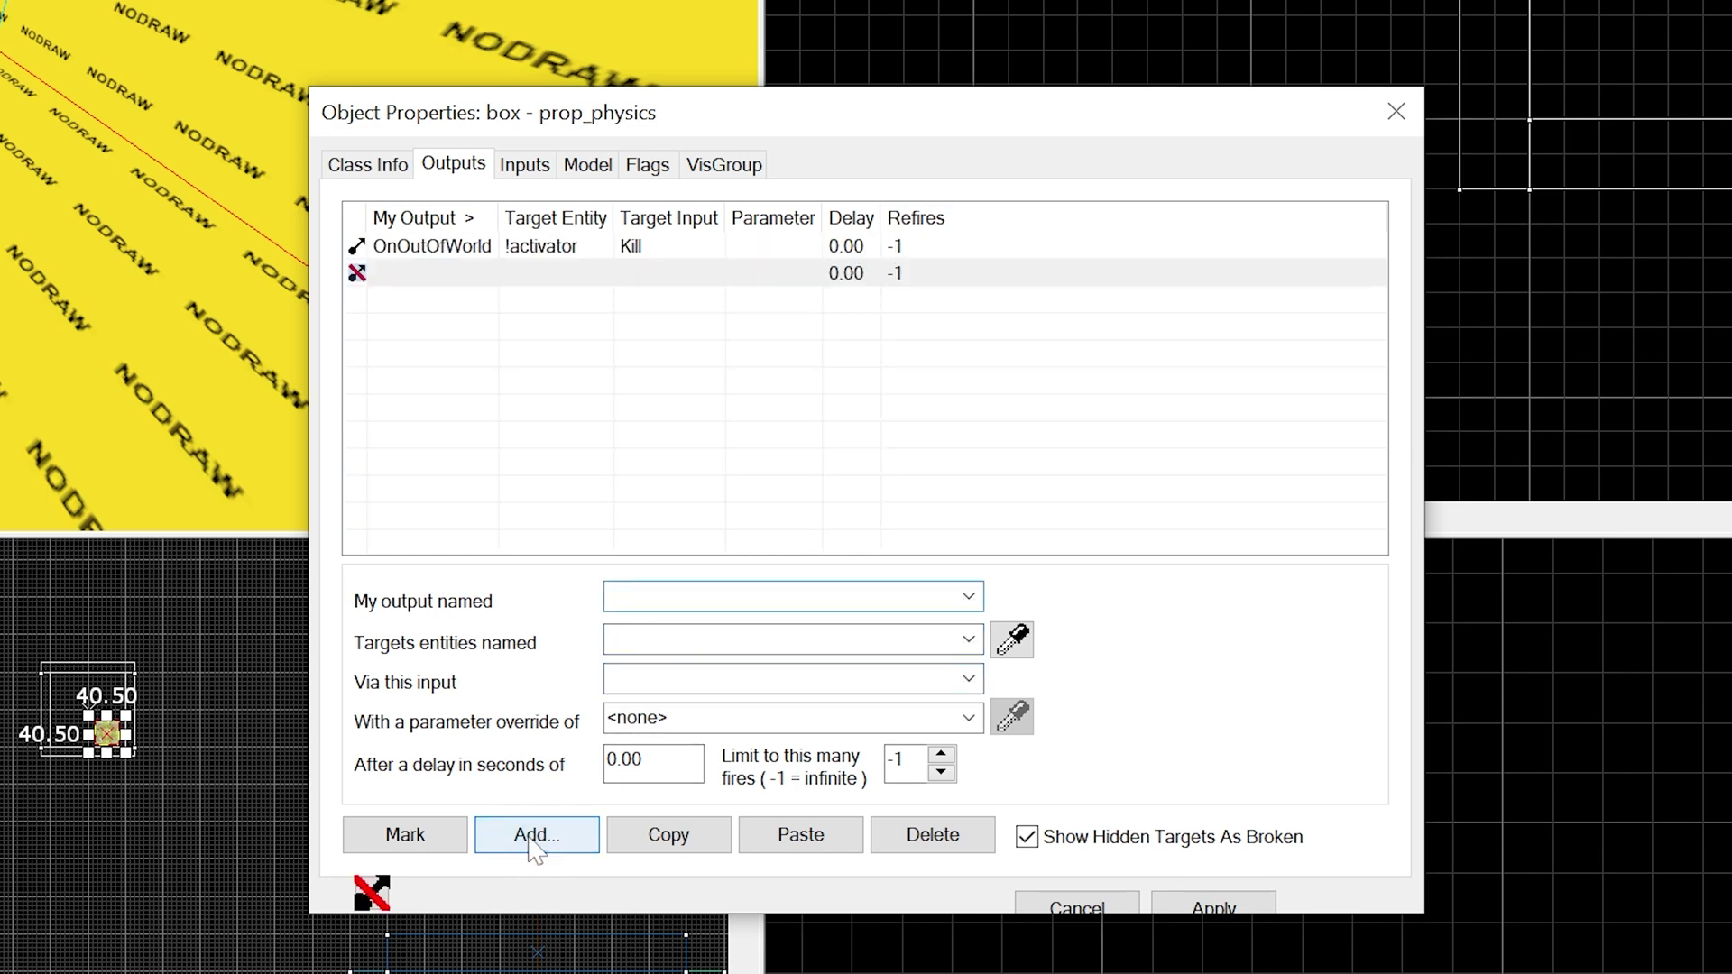
text(OnOutOfWorld)
key(Tab)
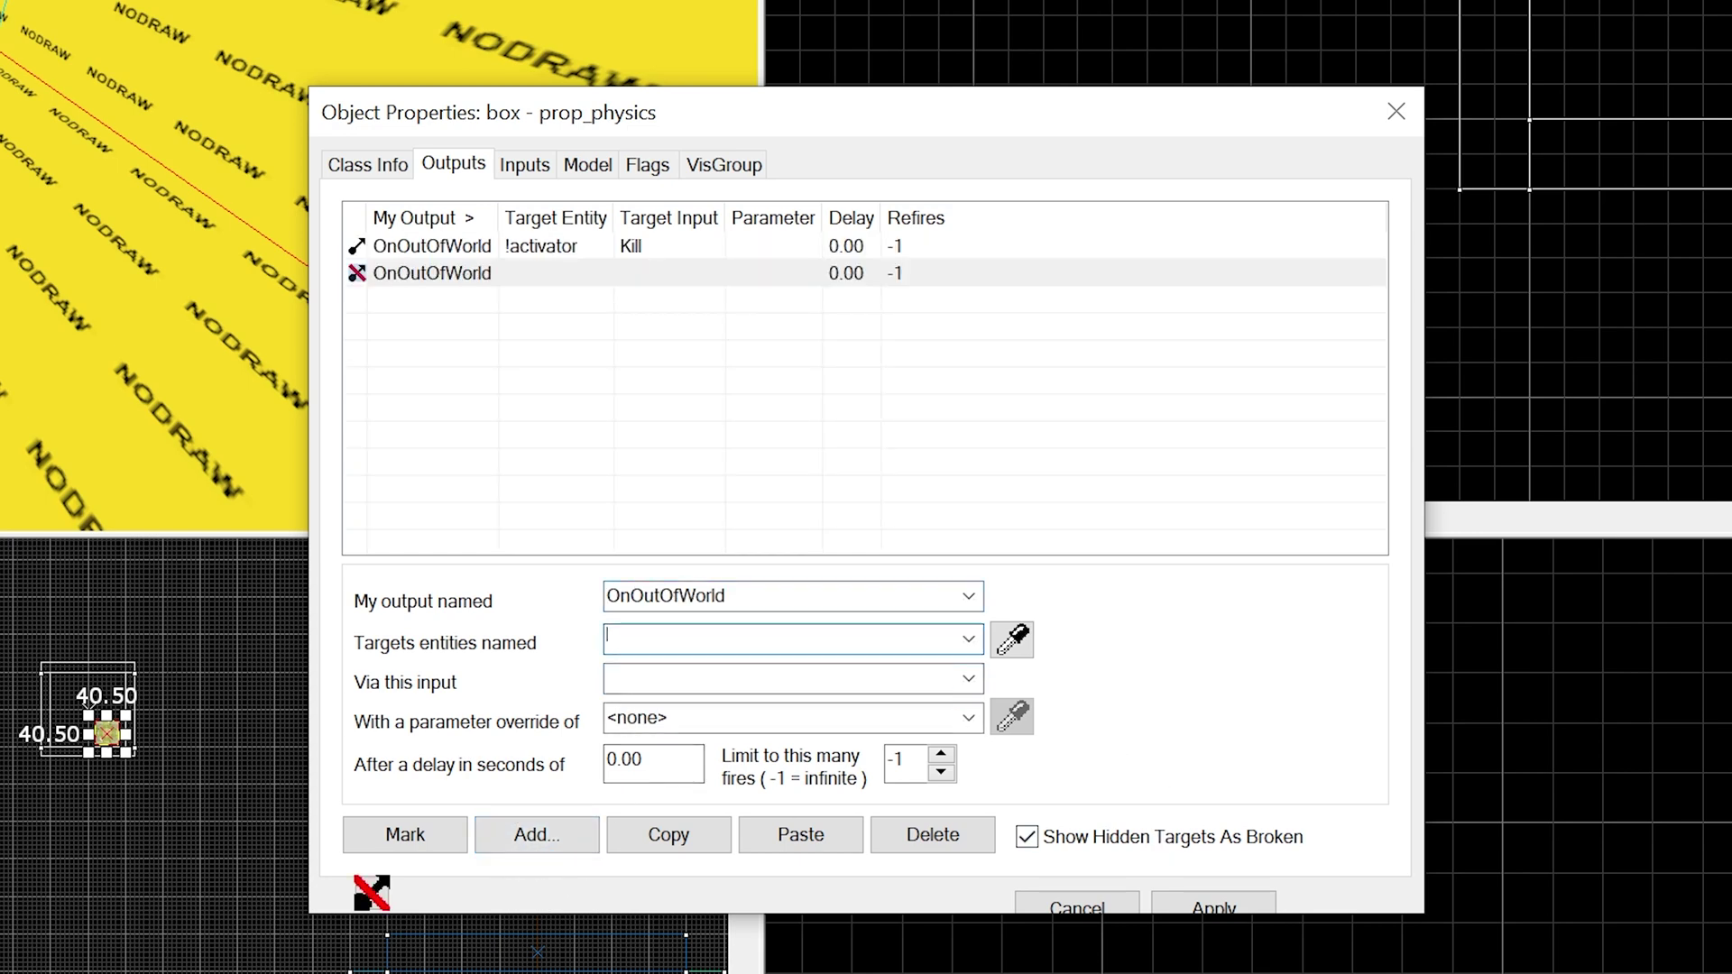
text(logic)
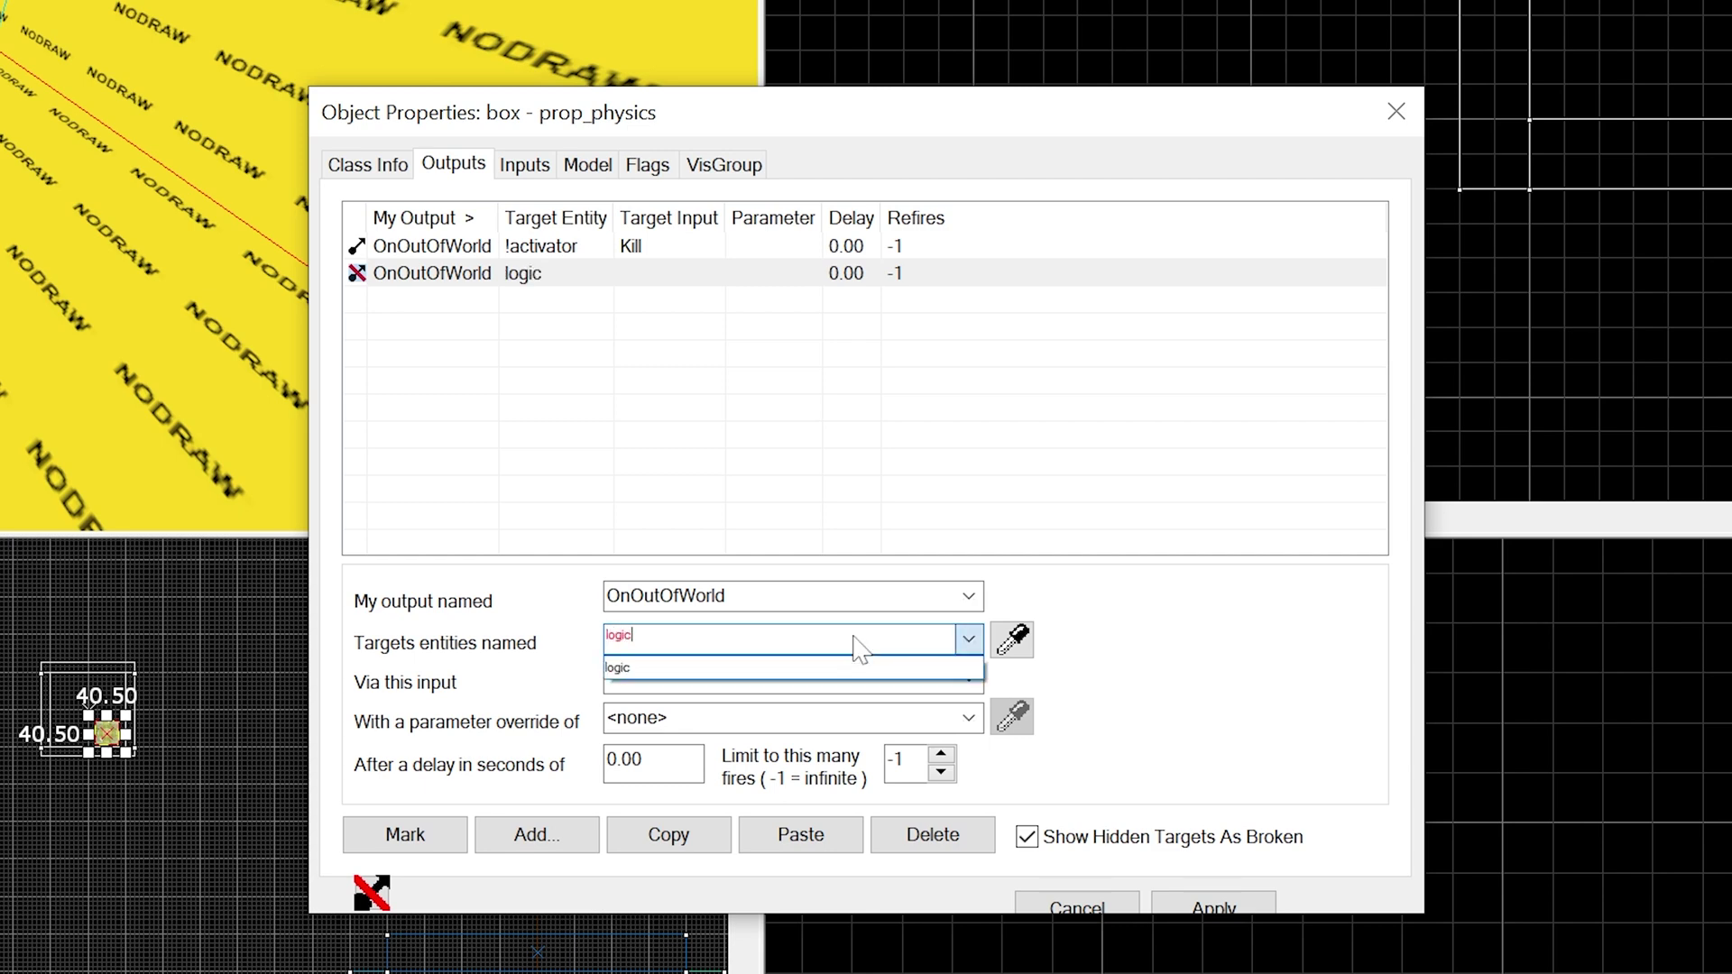
text(_drop_box)
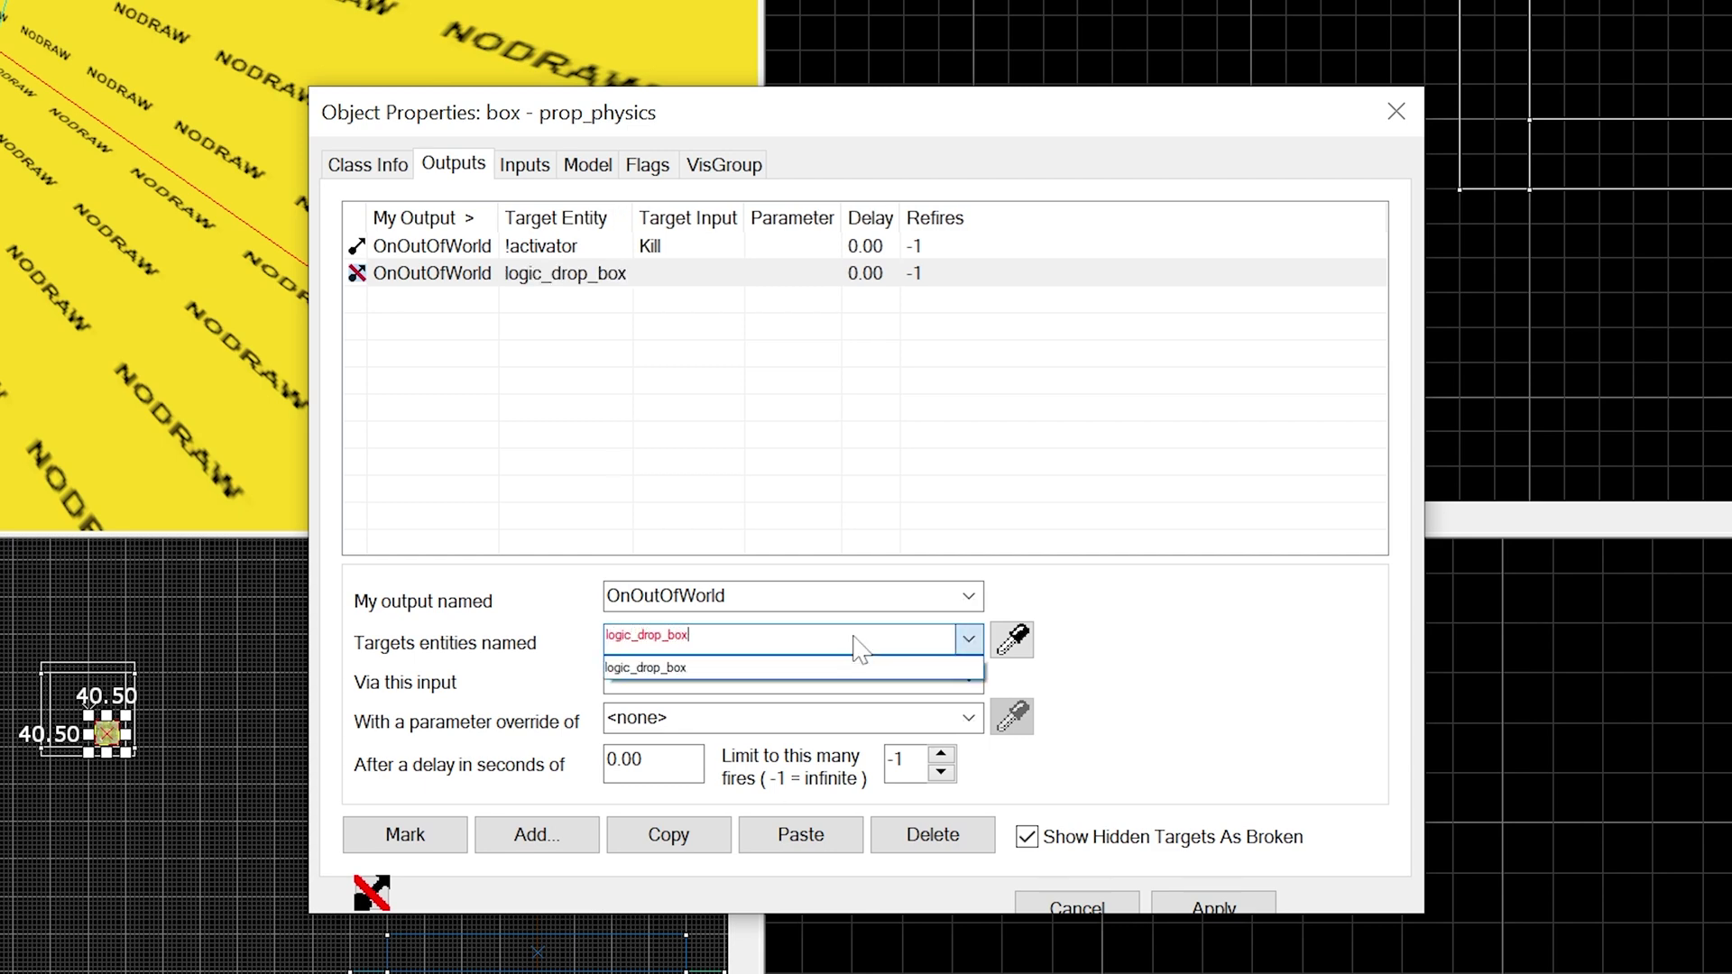
click(685, 677)
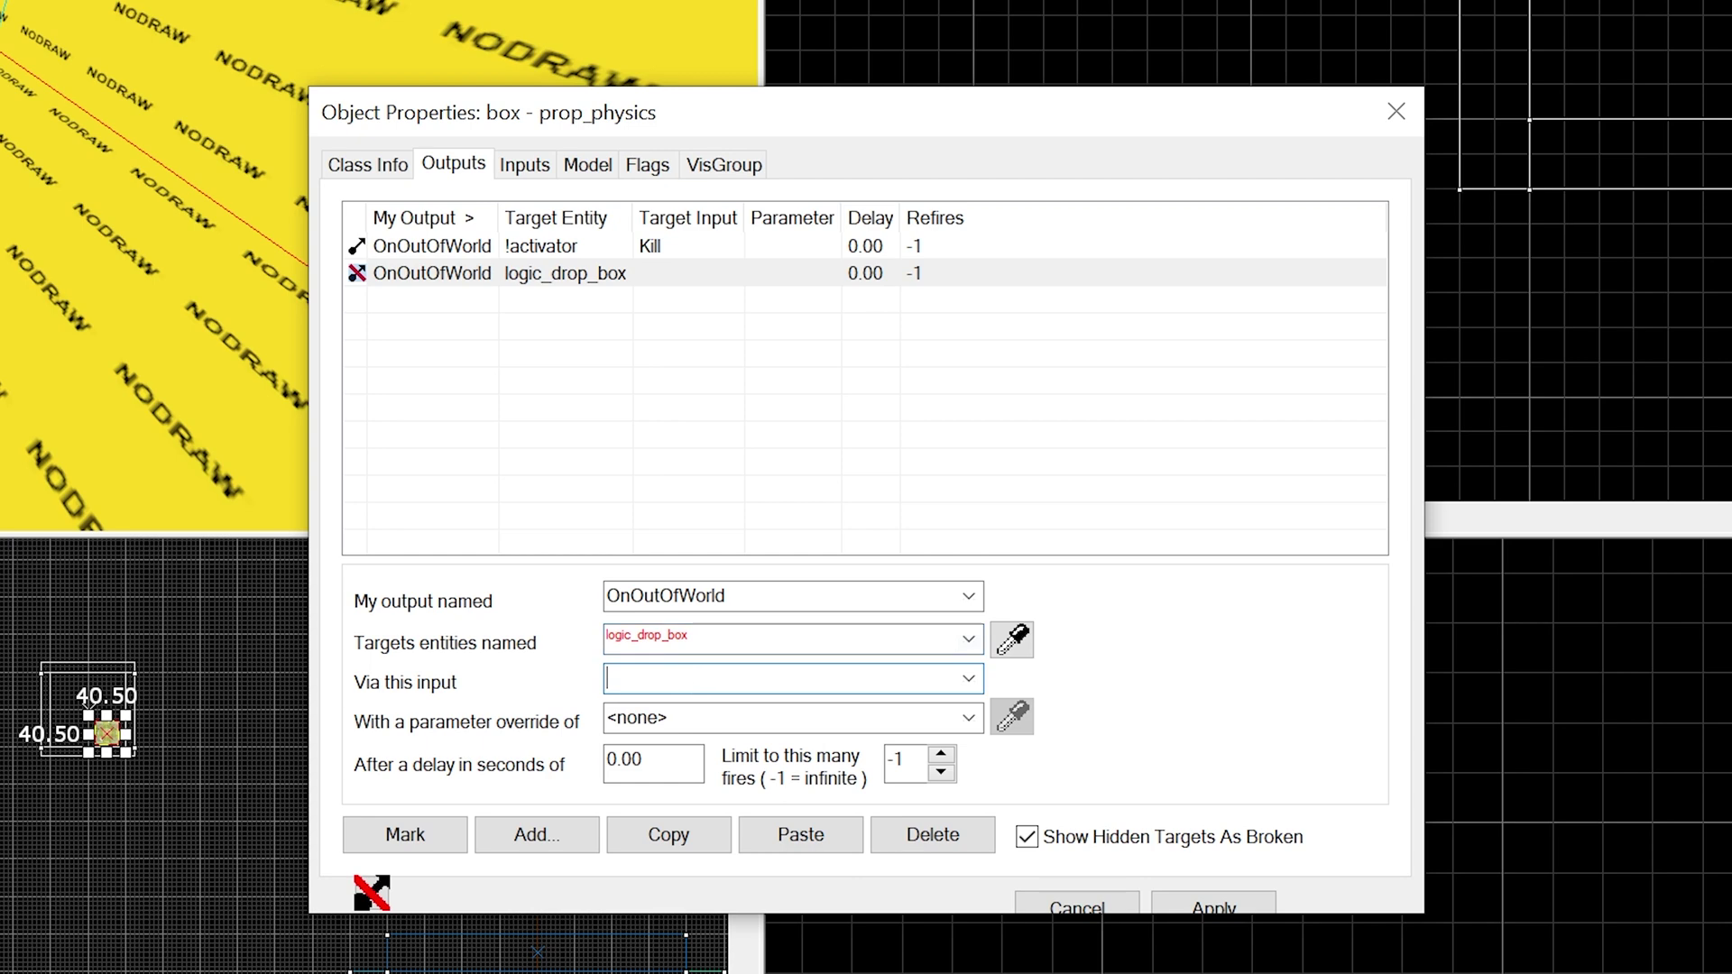
text(Trigger)
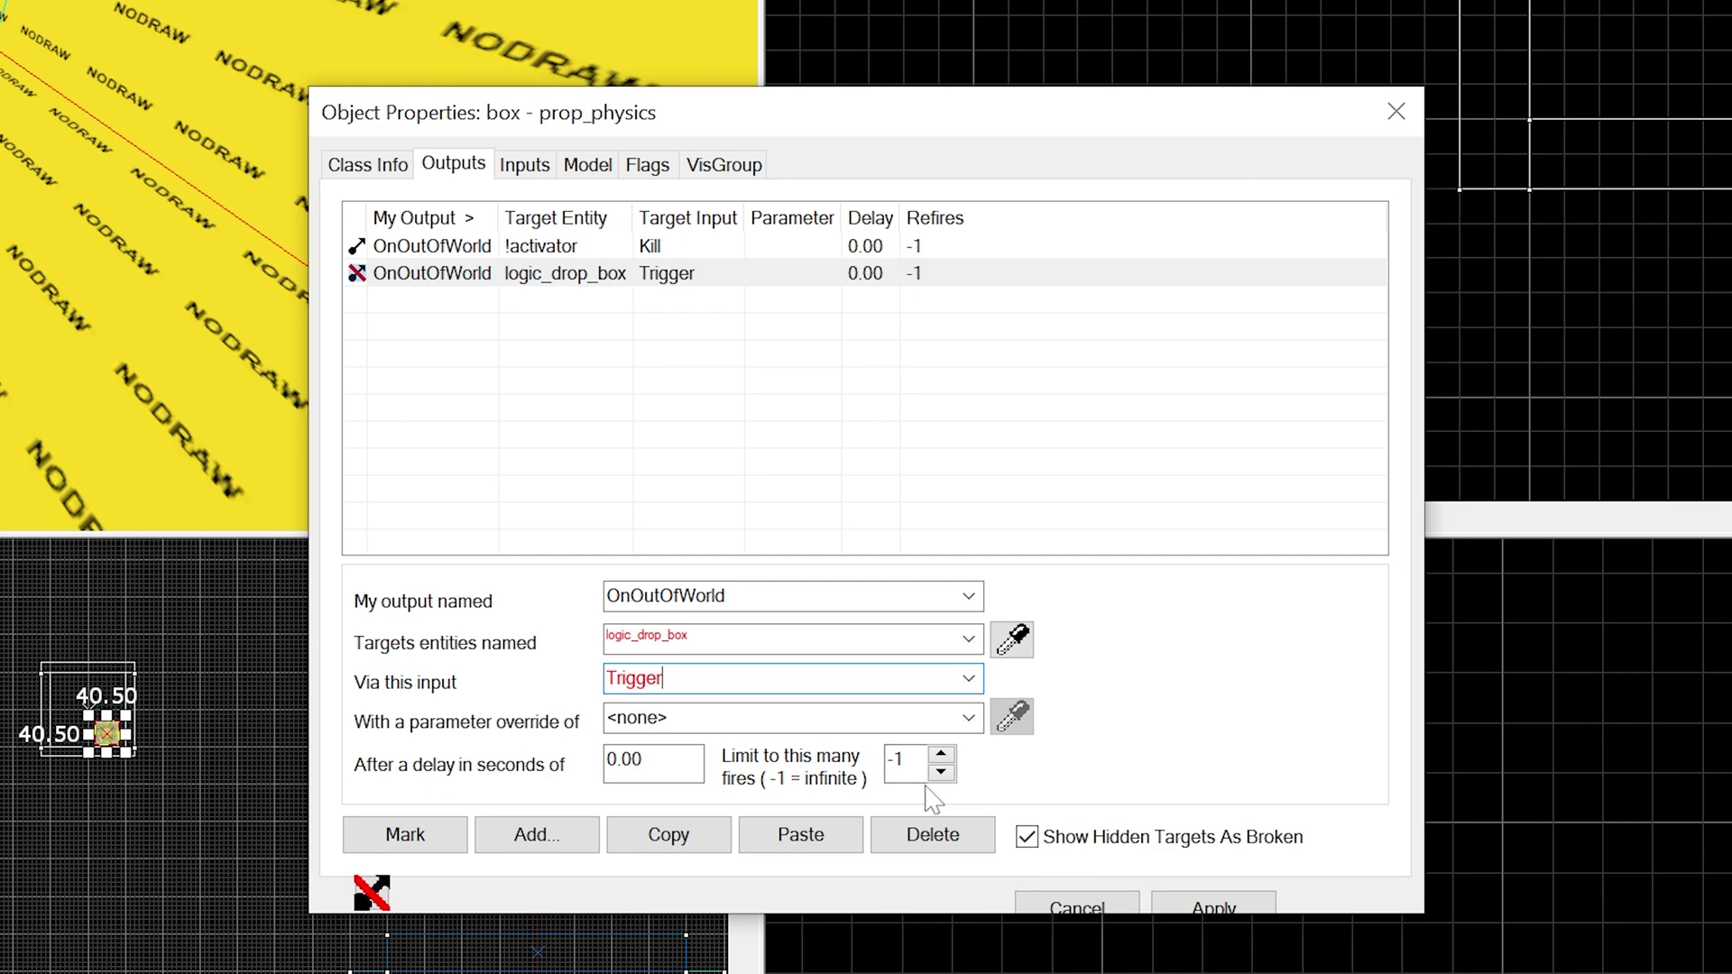
Limit the logic_drop_box output to 1 fire and apply the box's properties.
drag(905, 760, 862, 778)
text(1)
click(1198, 902)
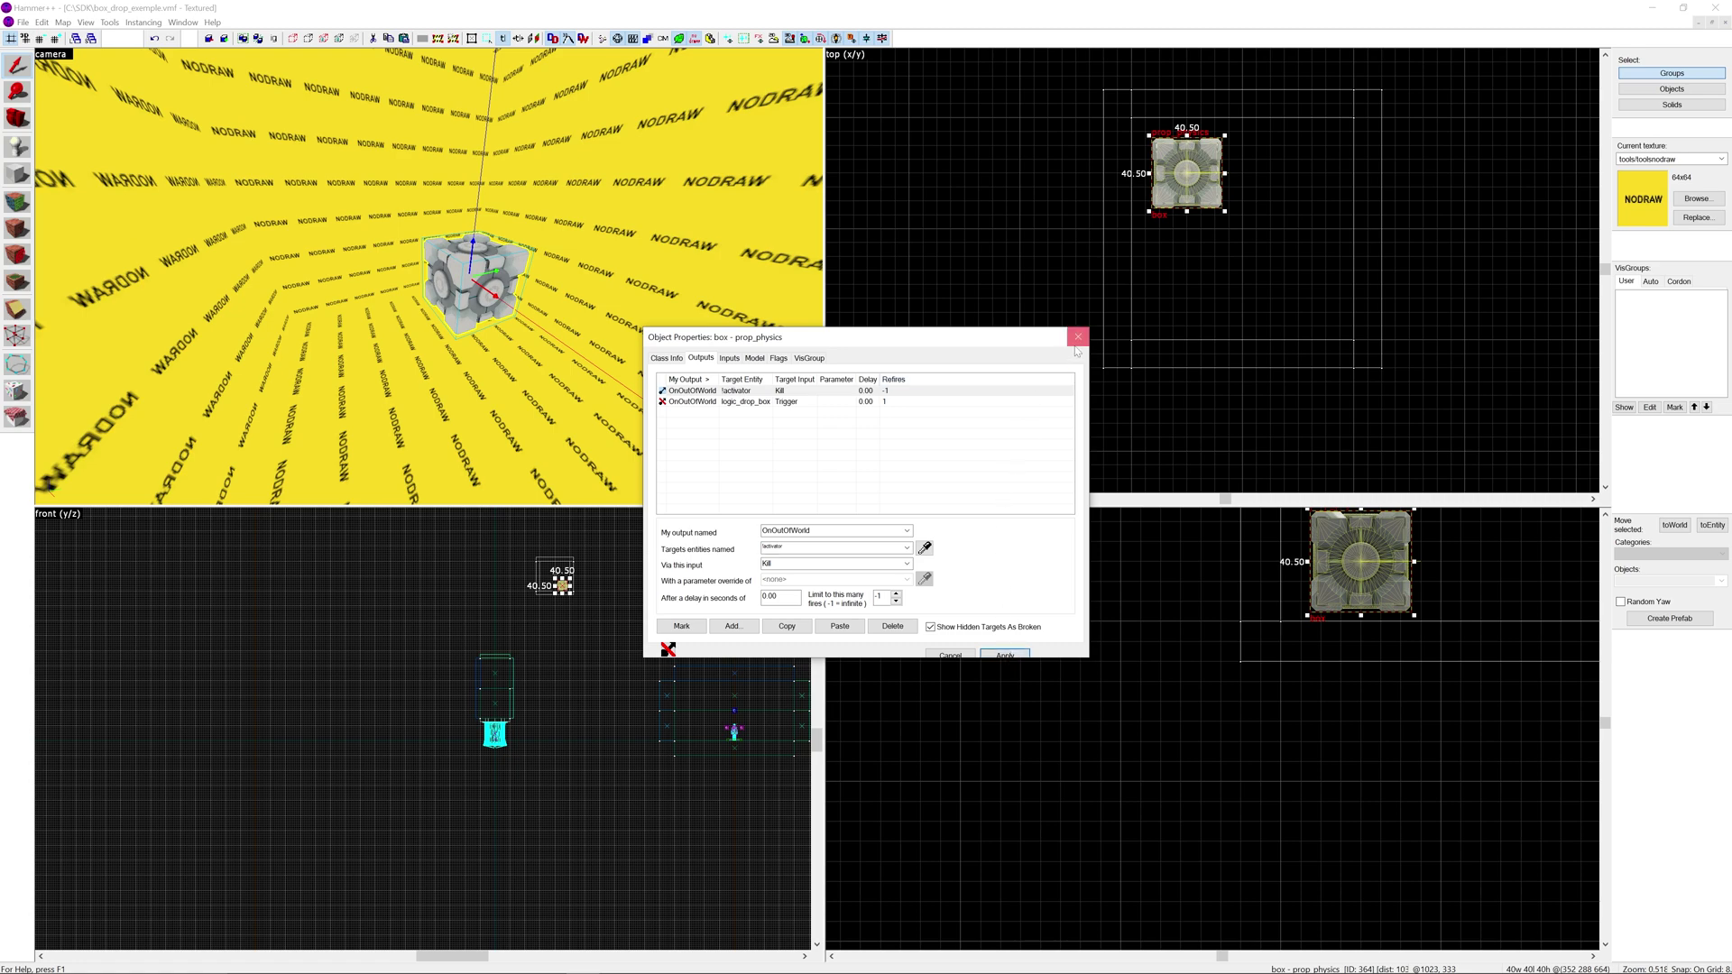
click(1077, 340)
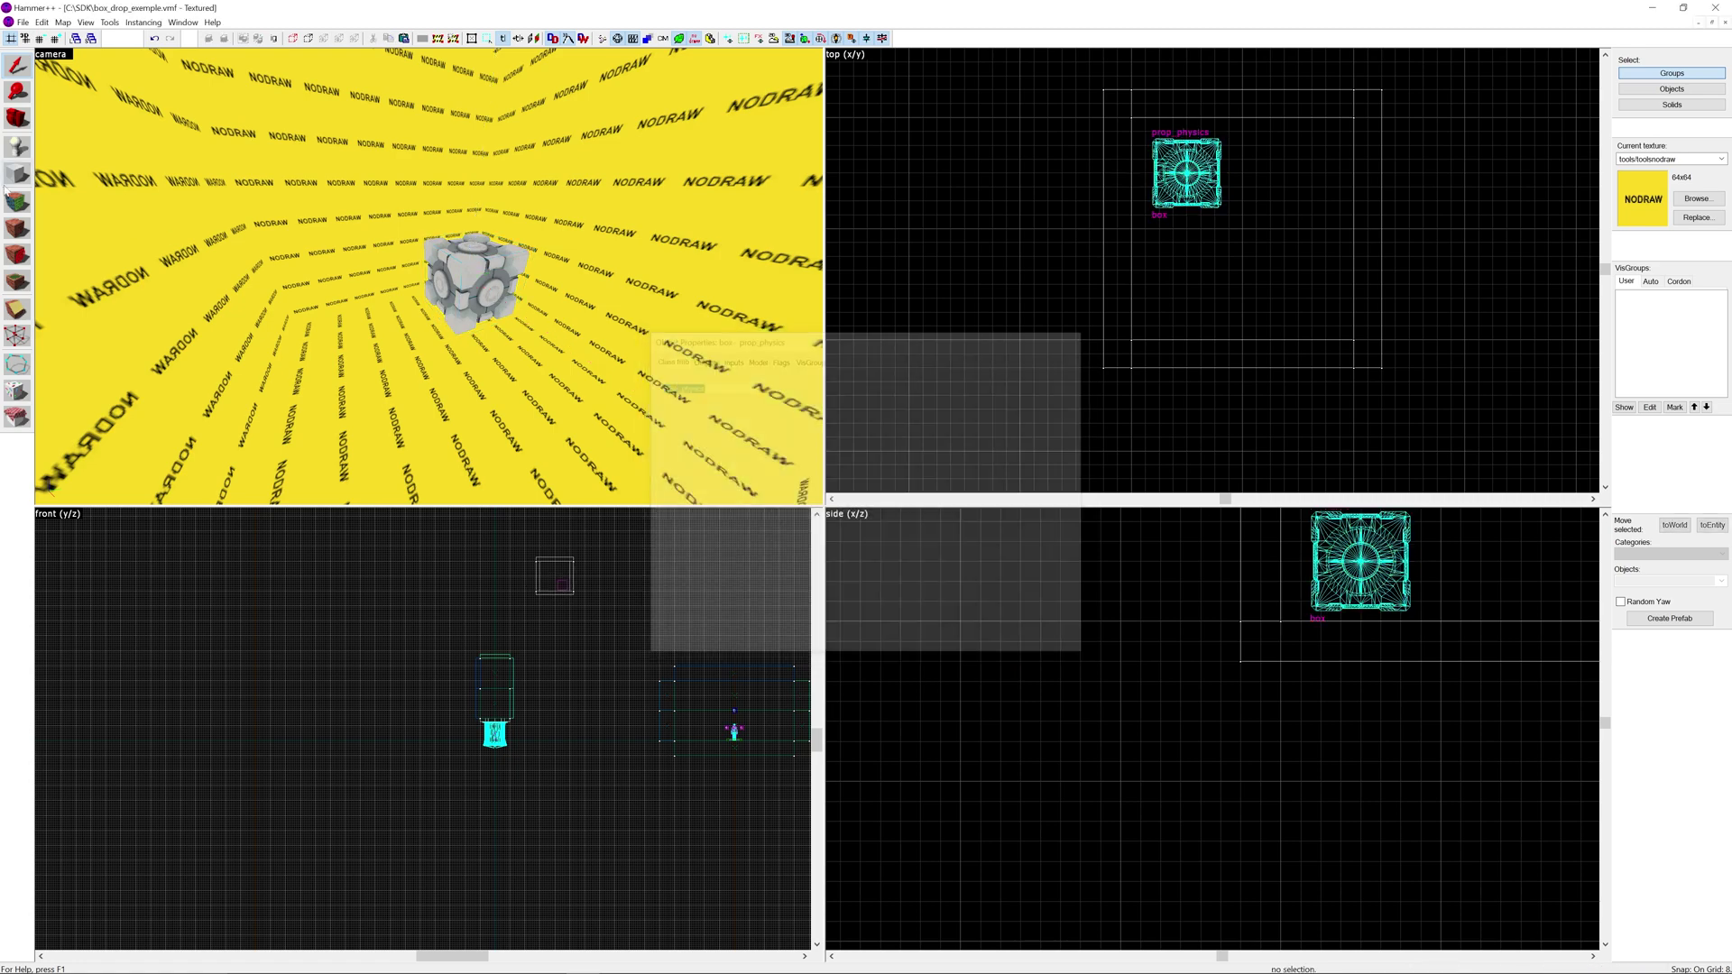
Place a point_template entity on the nodraw room's floor beside the metal box.
click(18, 148)
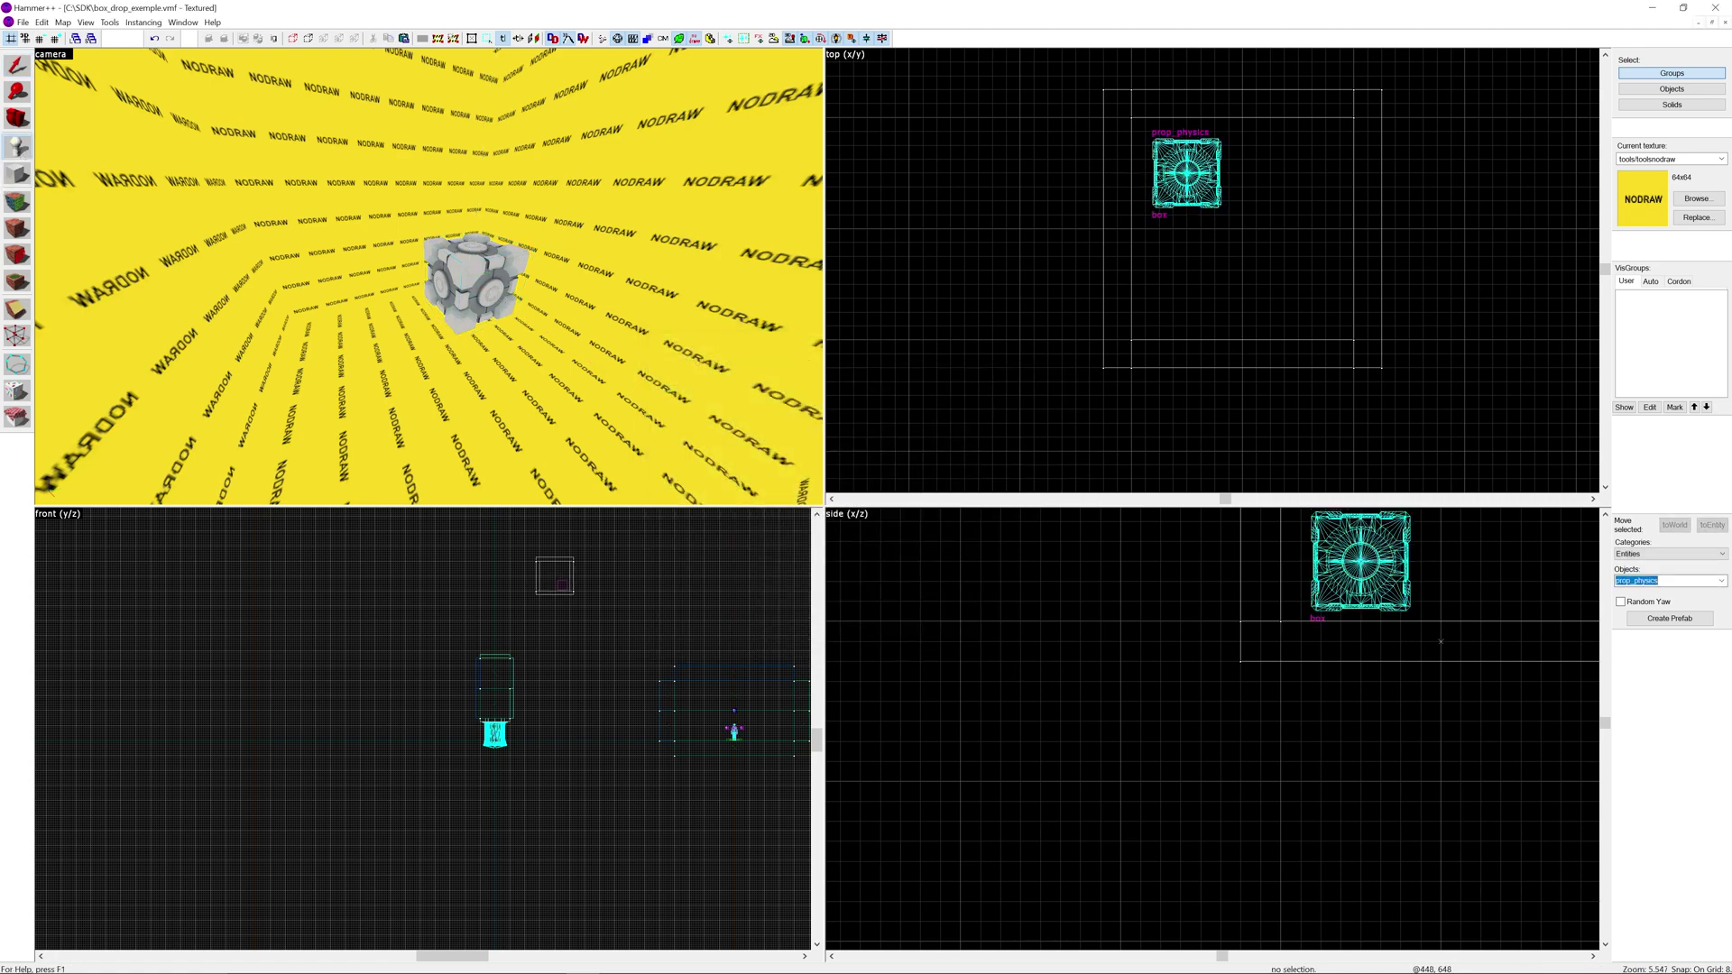
text(te)
key(BackSpace)
key(BackSpace)
text(item)
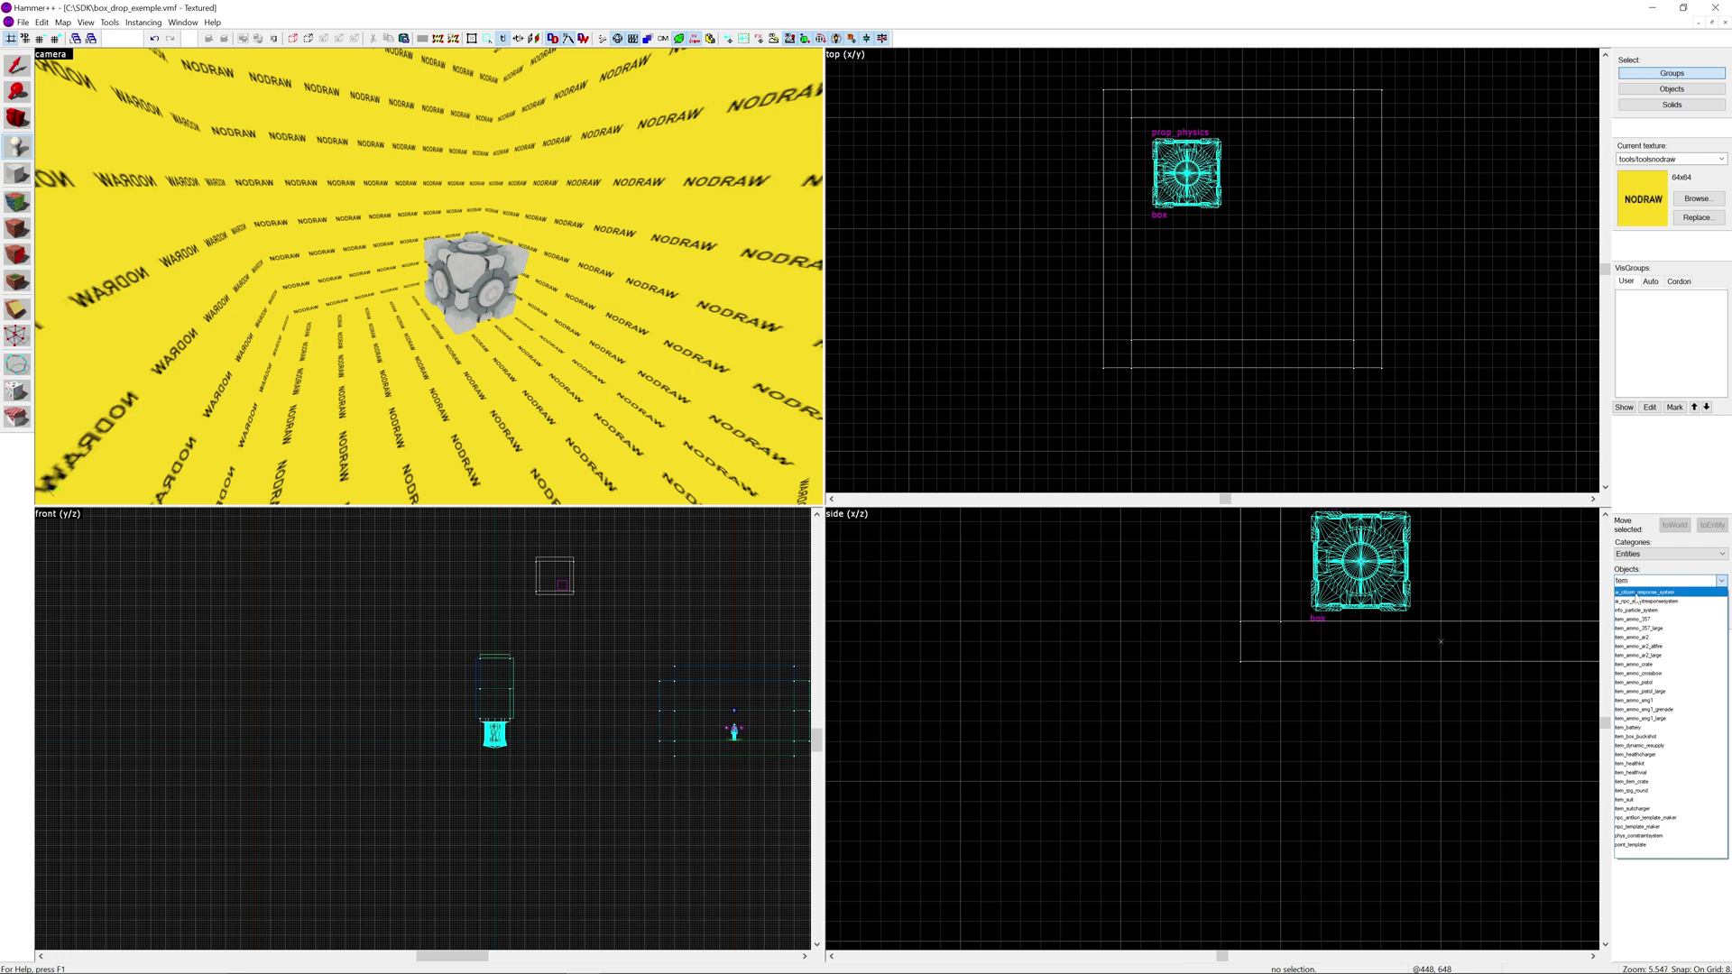
click(1634, 844)
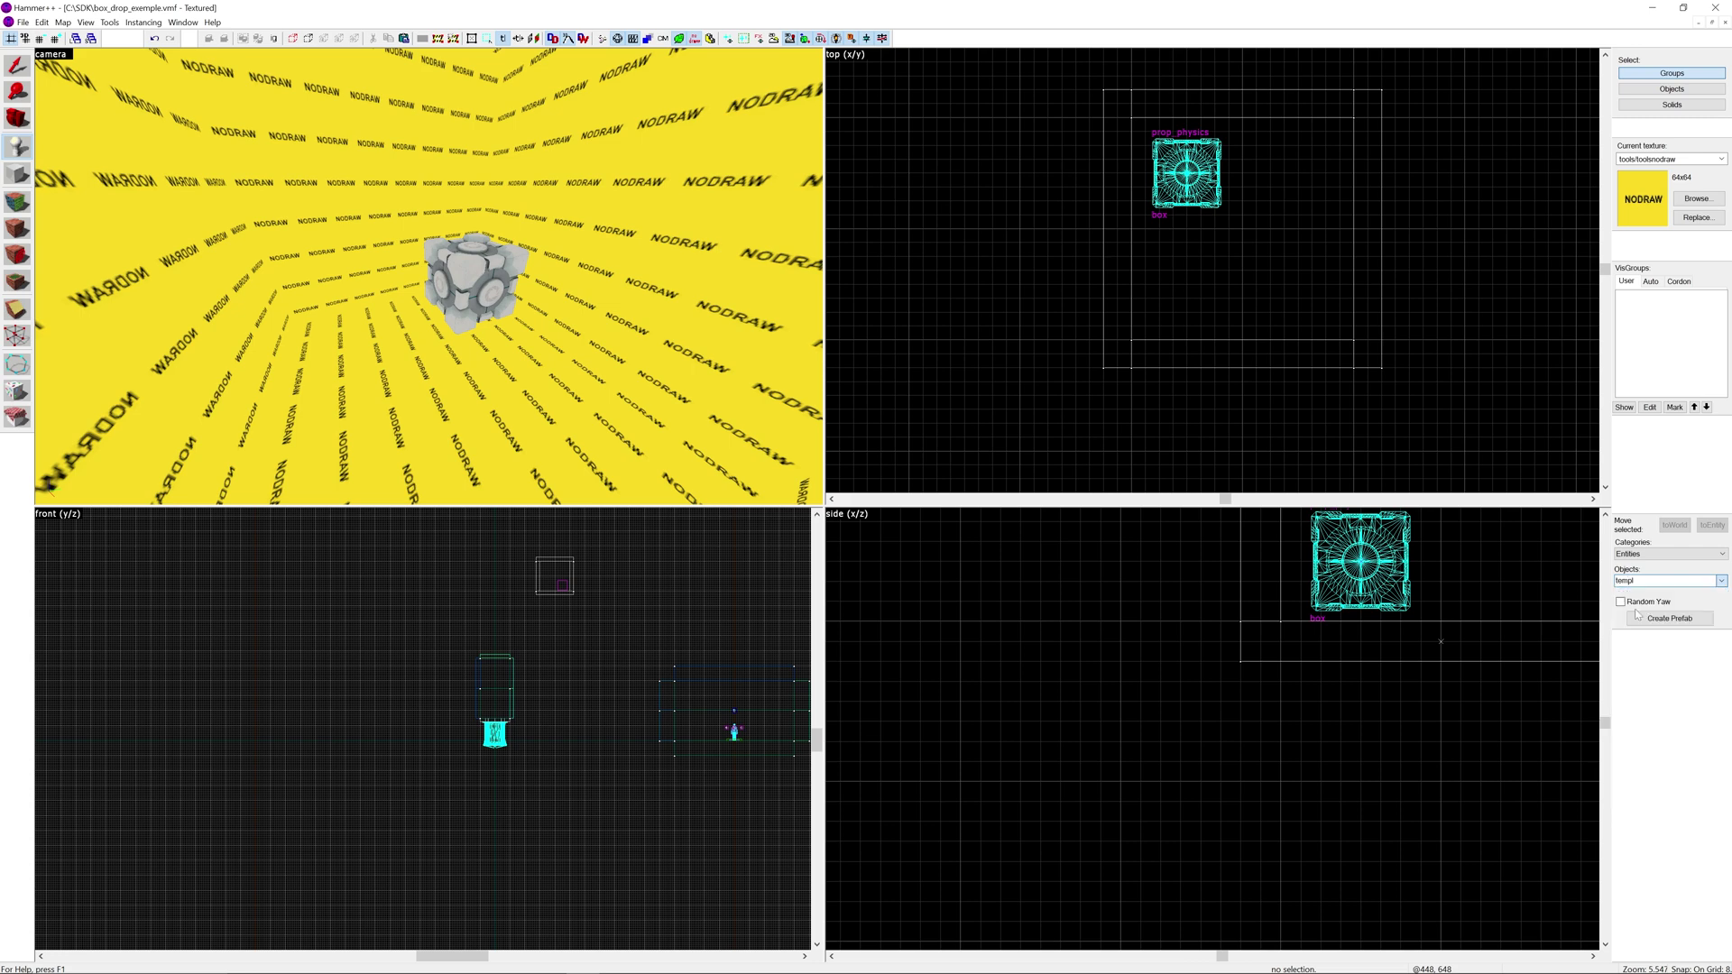
click(403, 408)
Move the point_template entity onto the centre of the metal box.
click(14, 67)
click(1304, 284)
click(1243, 256)
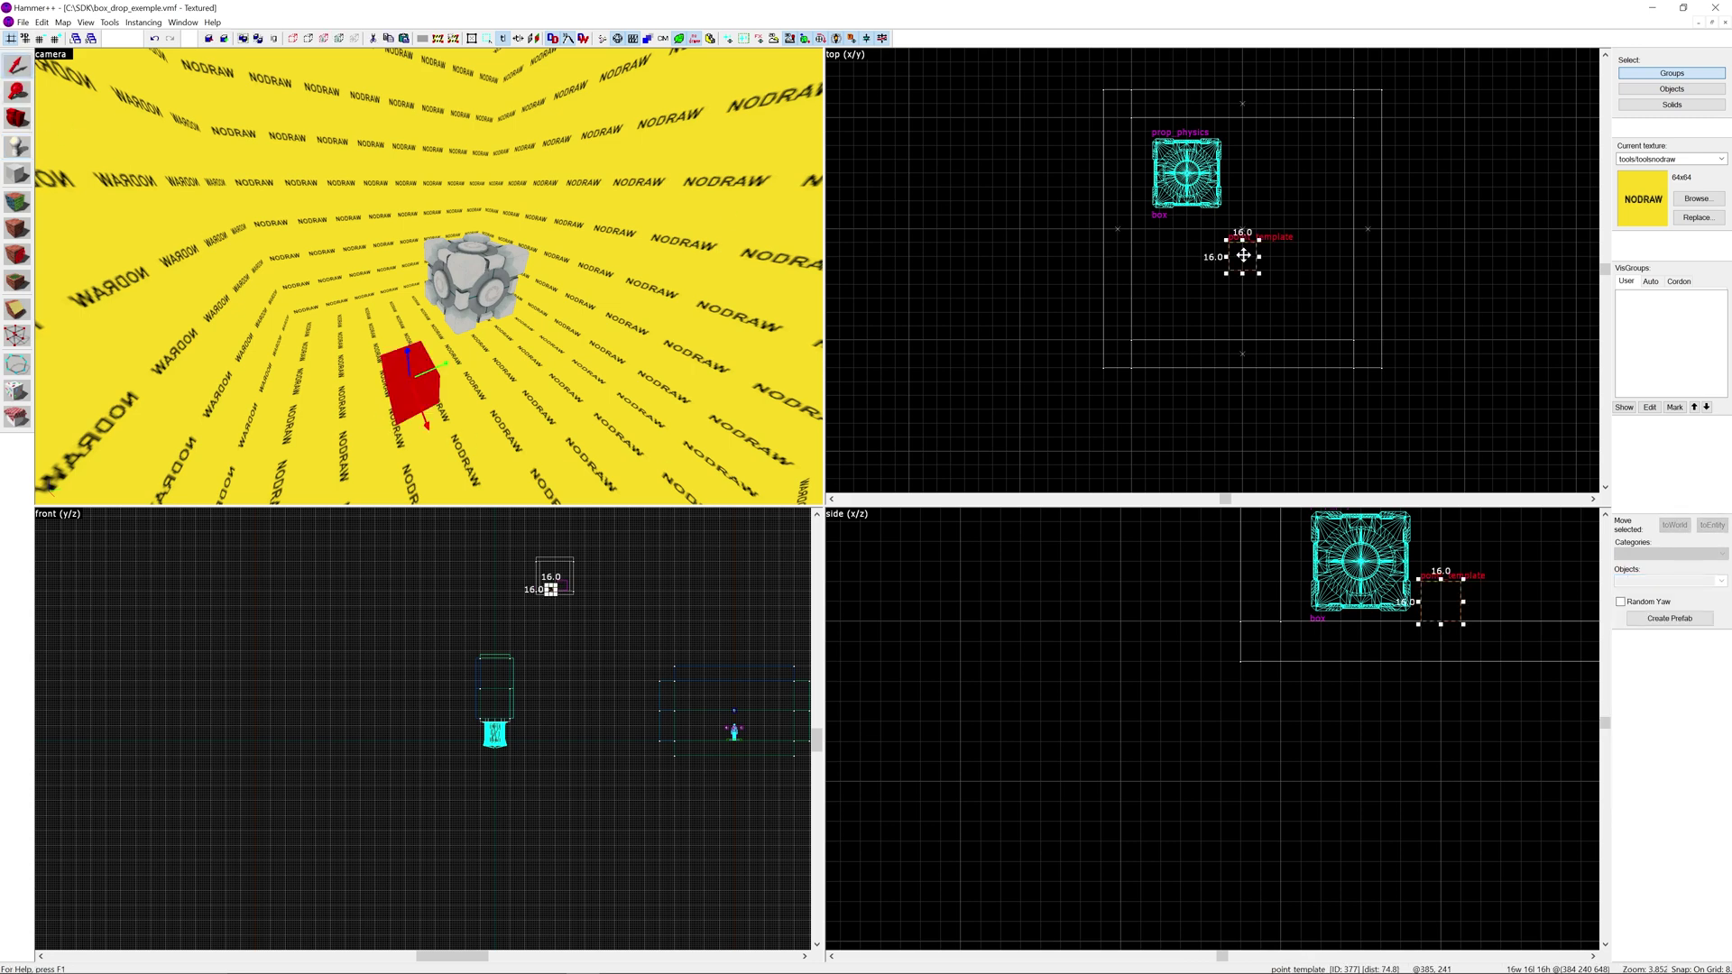
drag(1243, 256, 1190, 184)
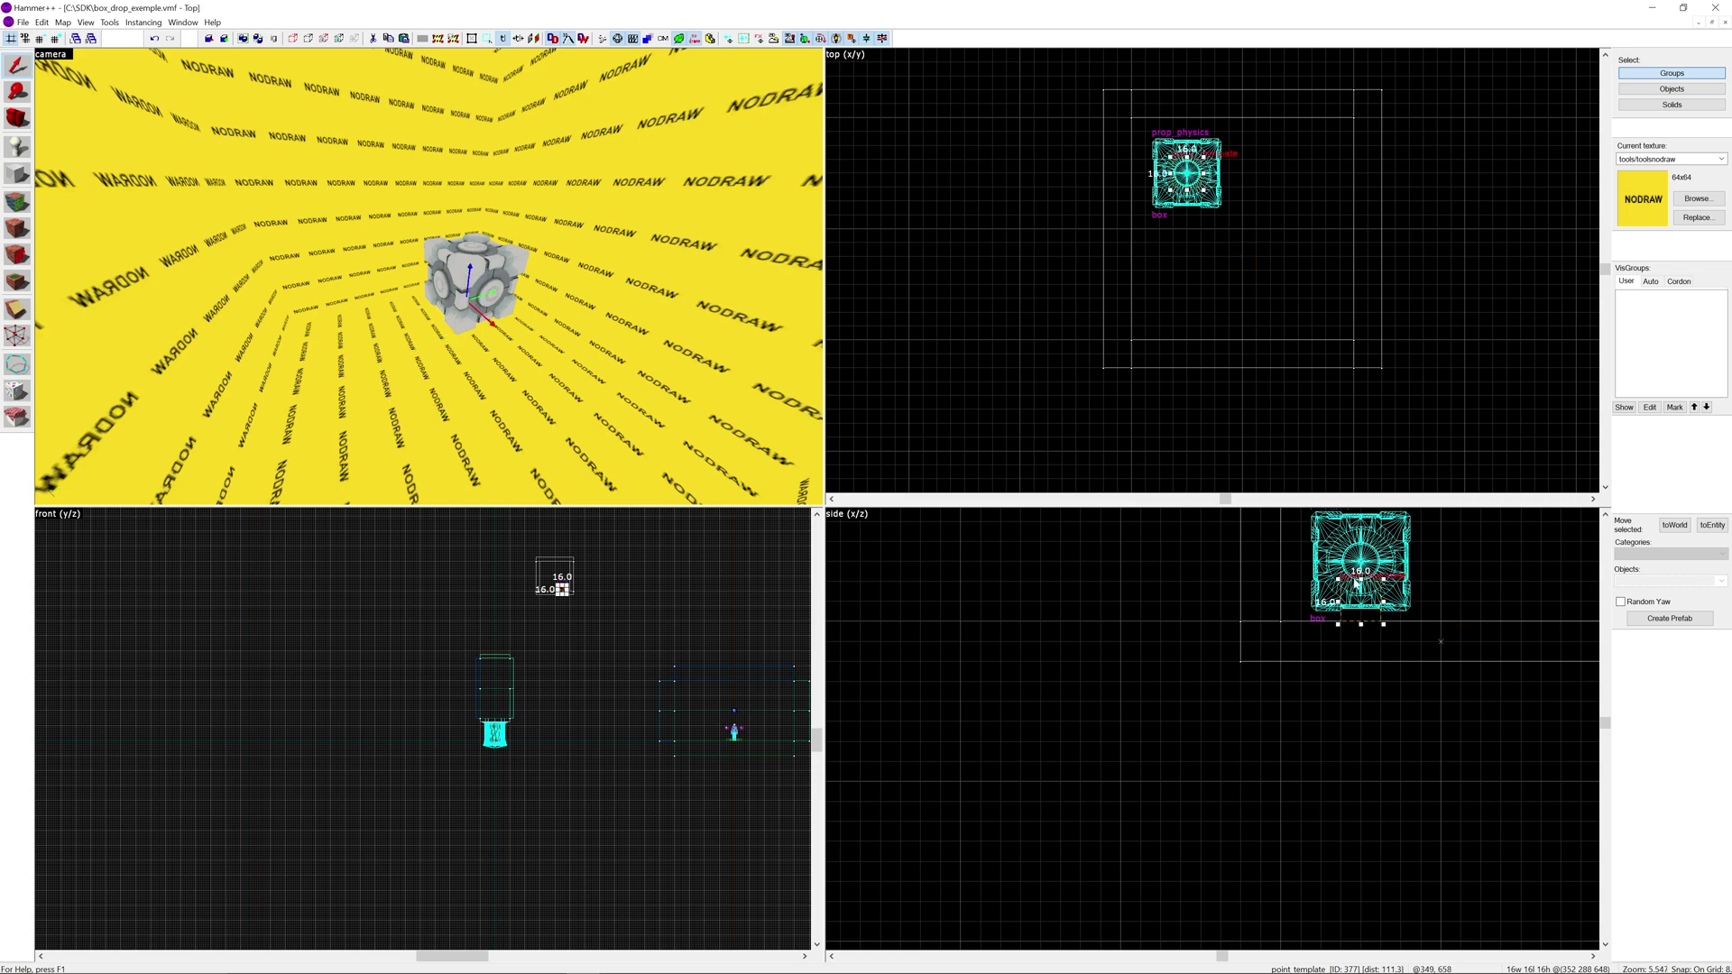
Name the point_template "box_template", set its Template 1 to "box", and apply the changes.
key(alt+Return)
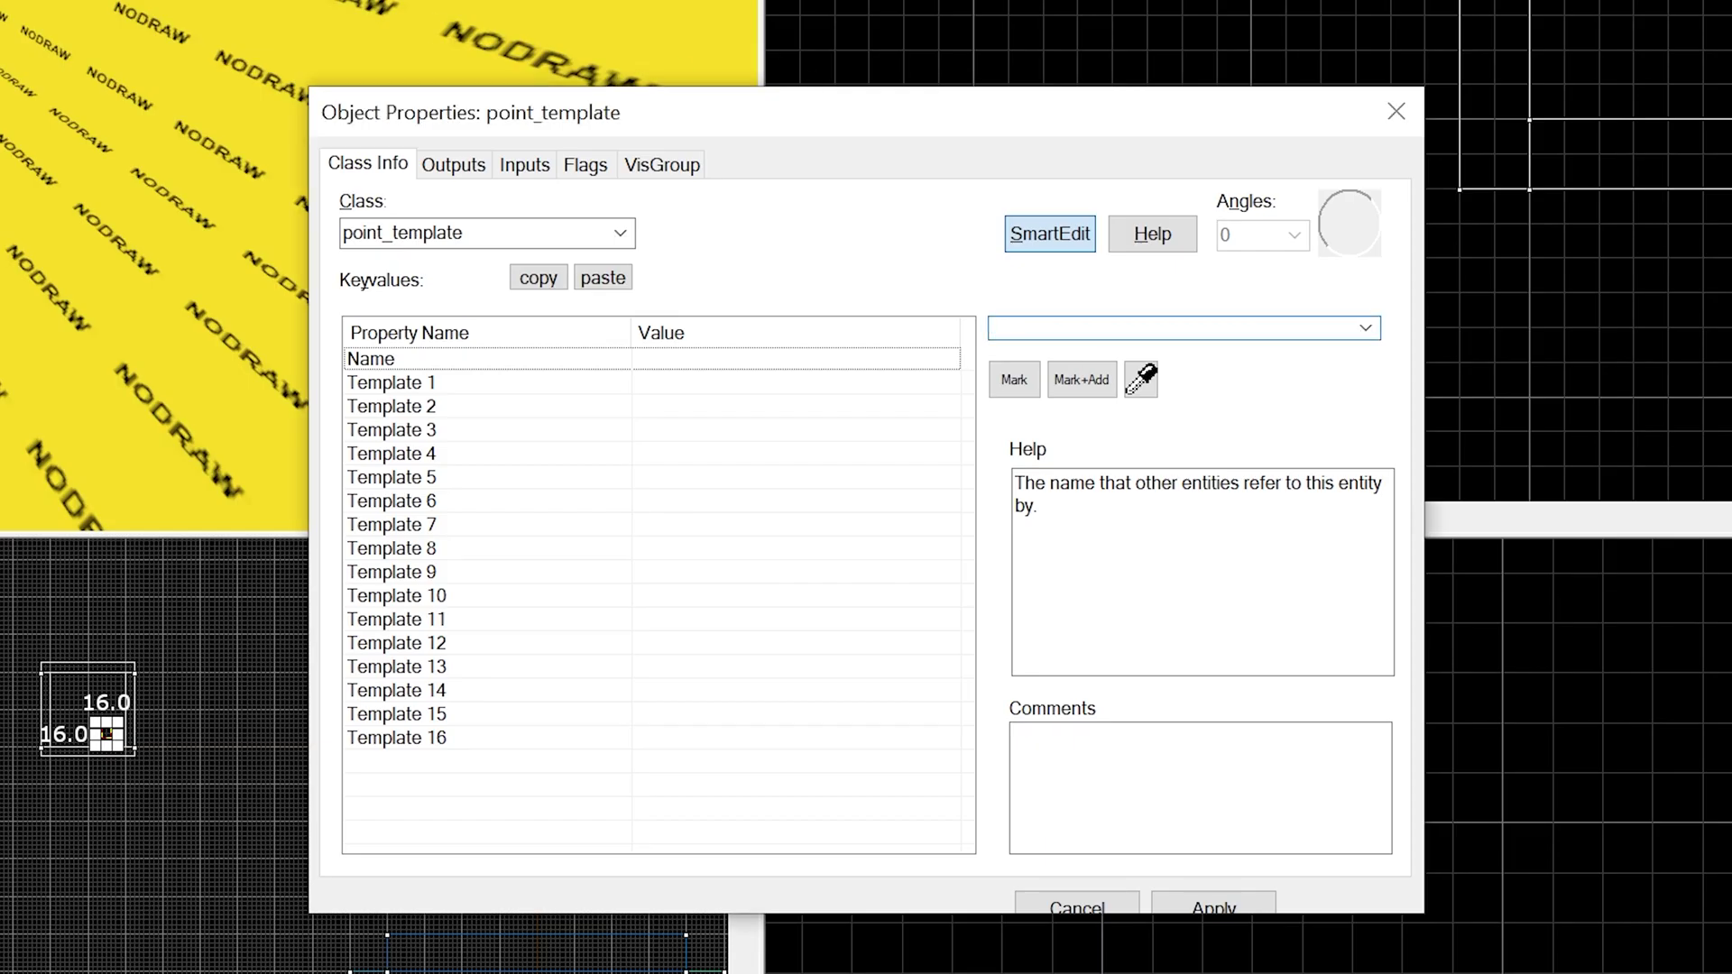
text(b)
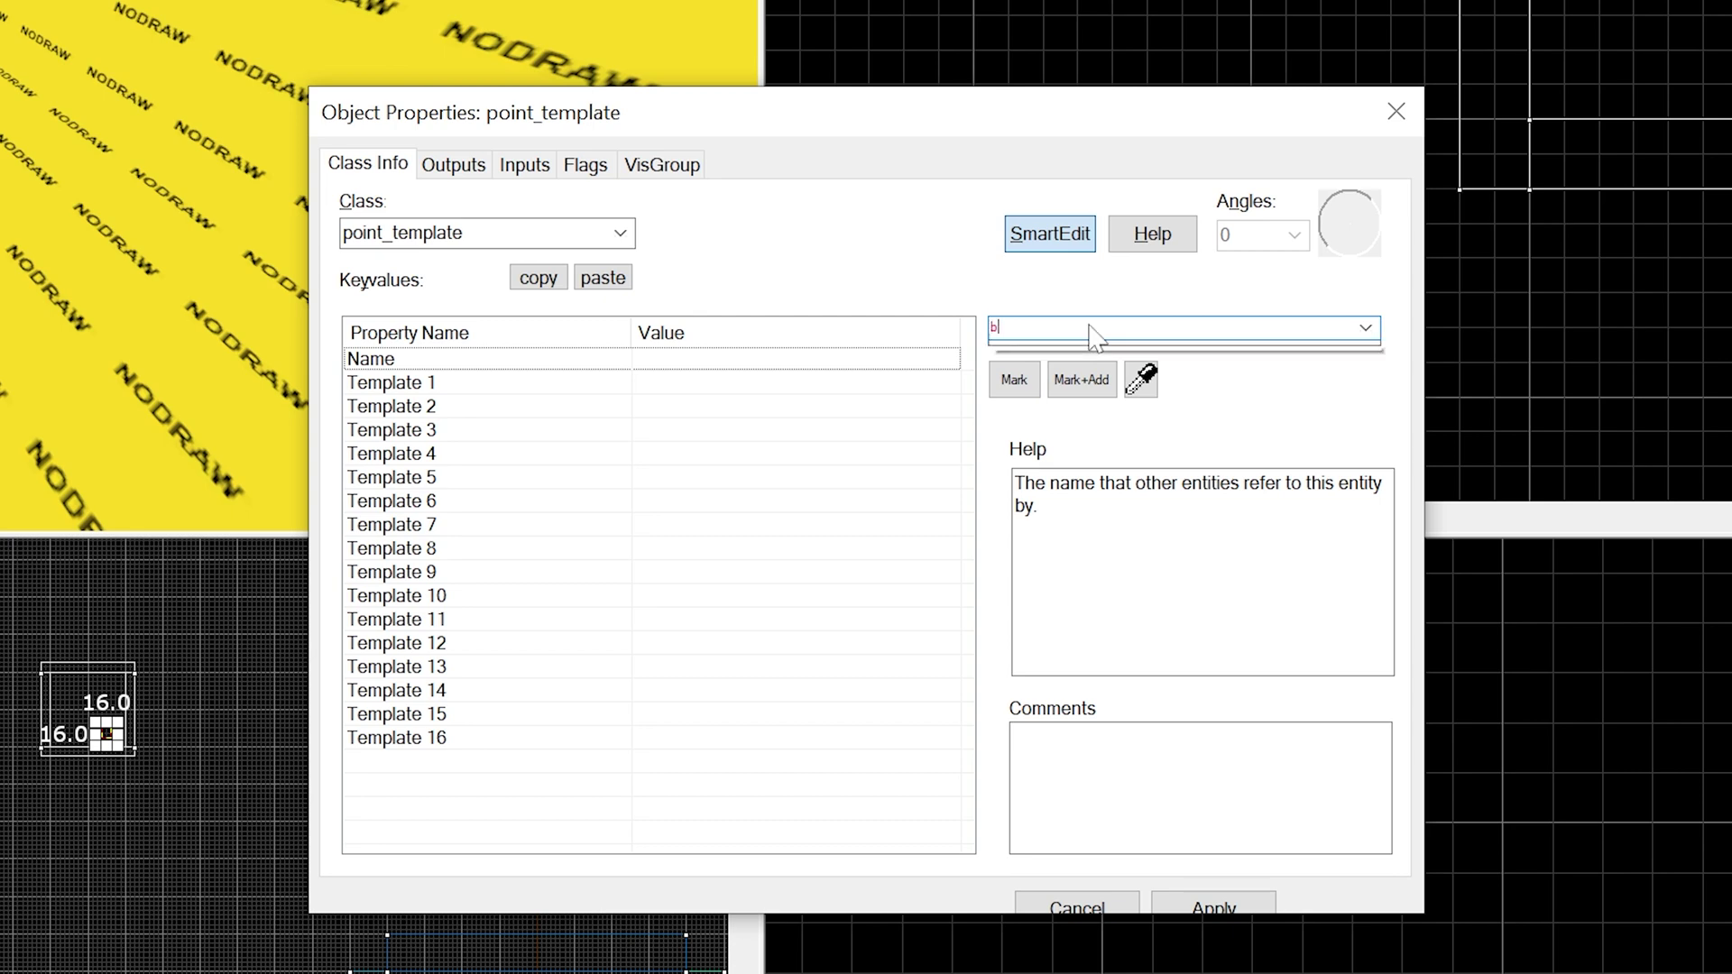
text(ox_template)
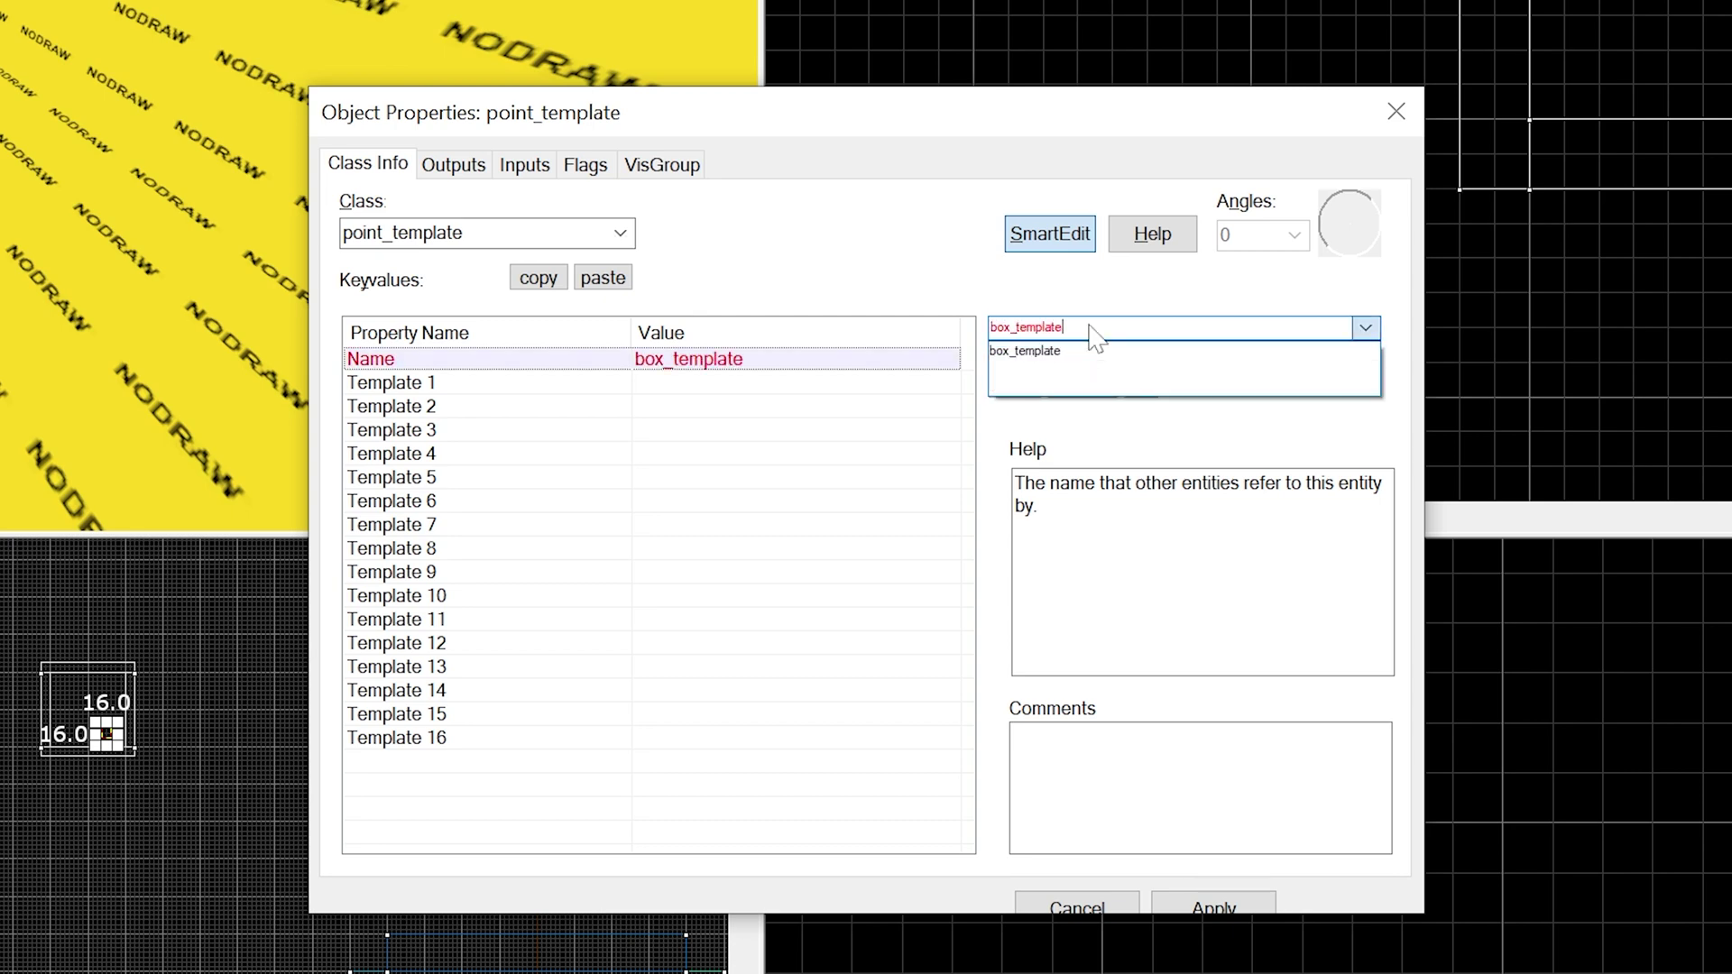
click(766, 386)
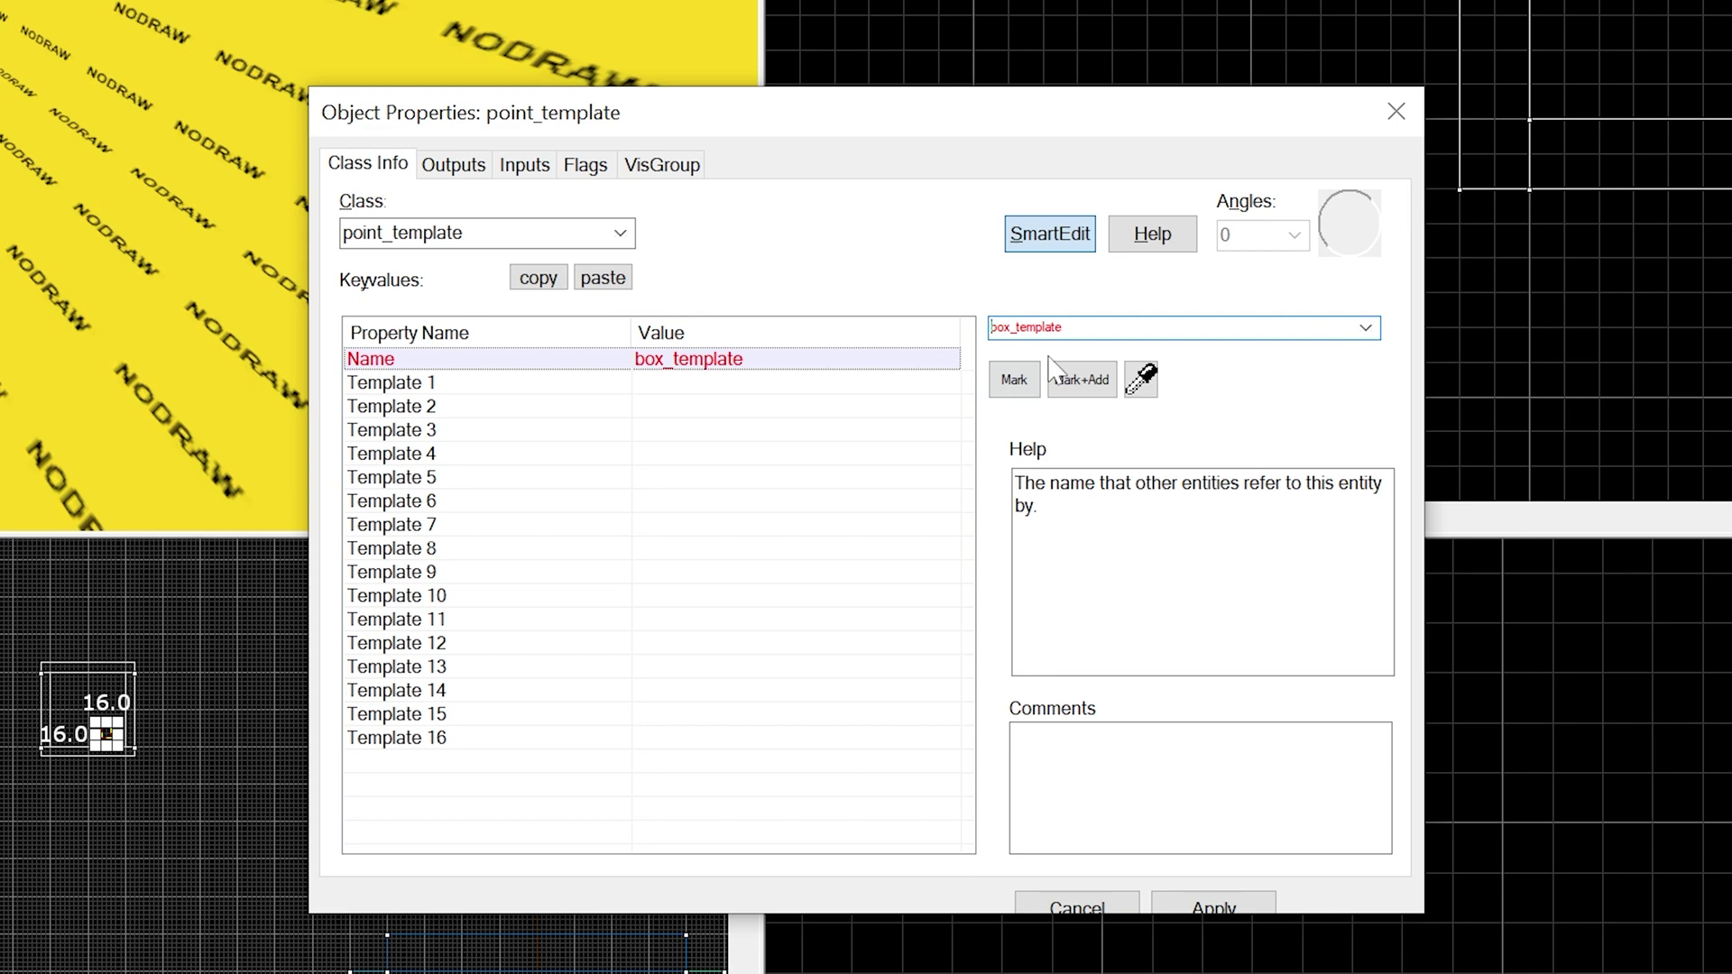
click(874, 385)
text(box)
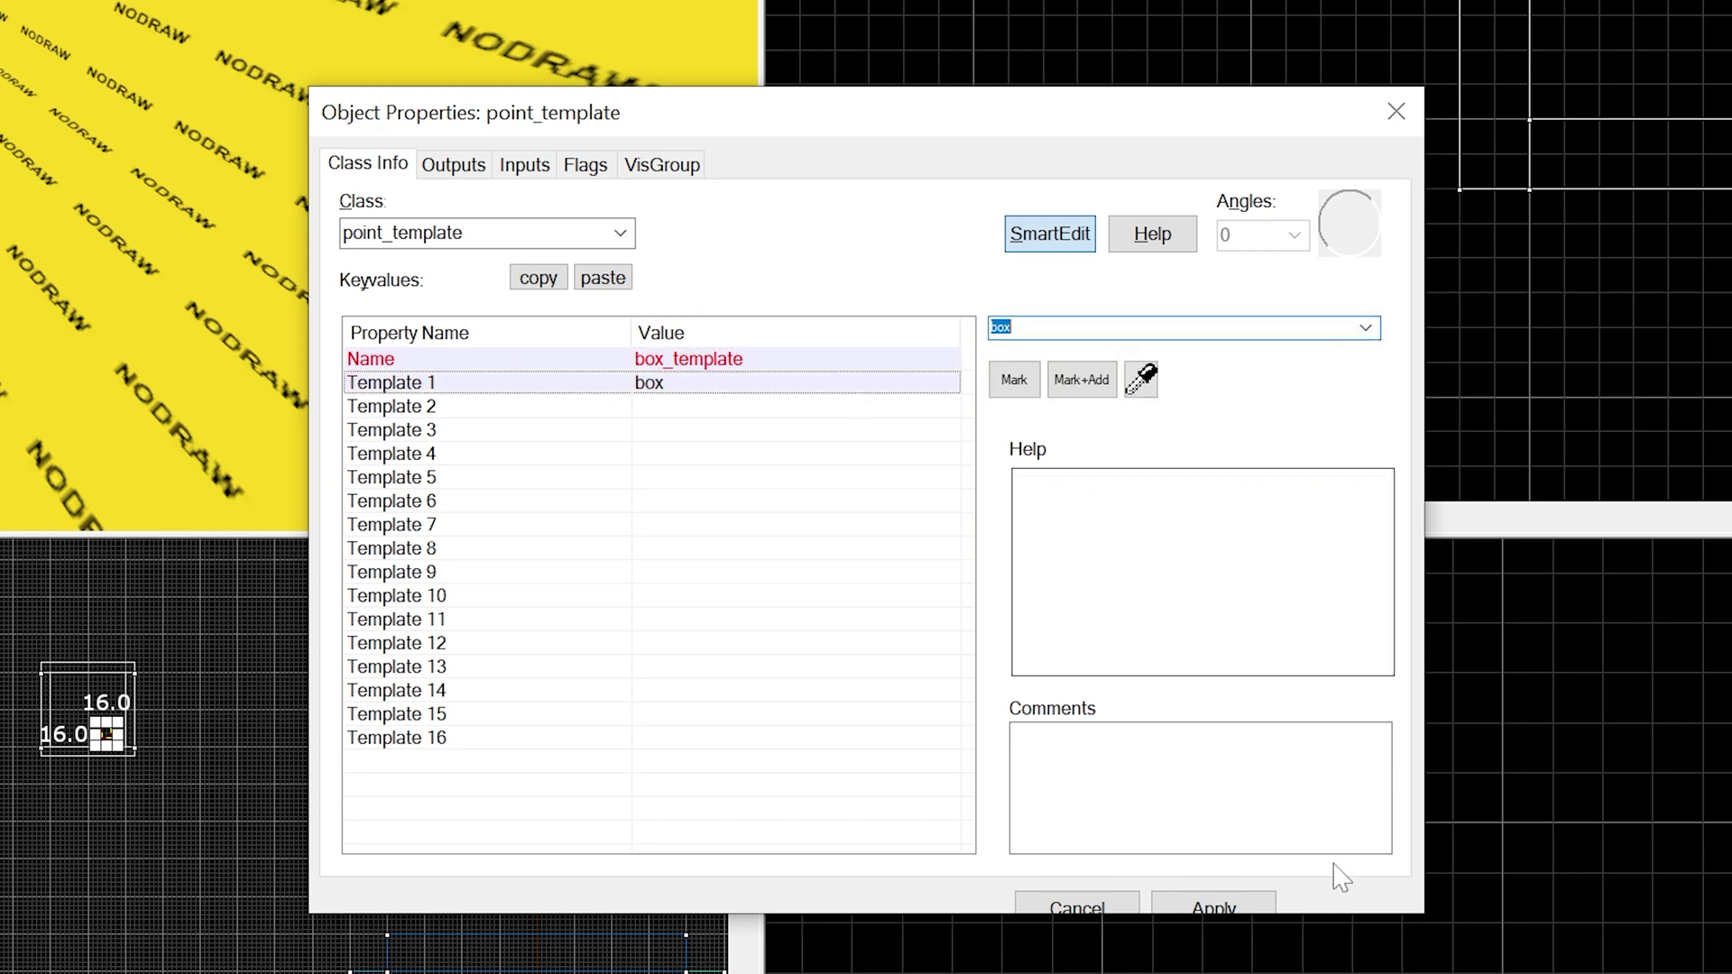
click(1231, 905)
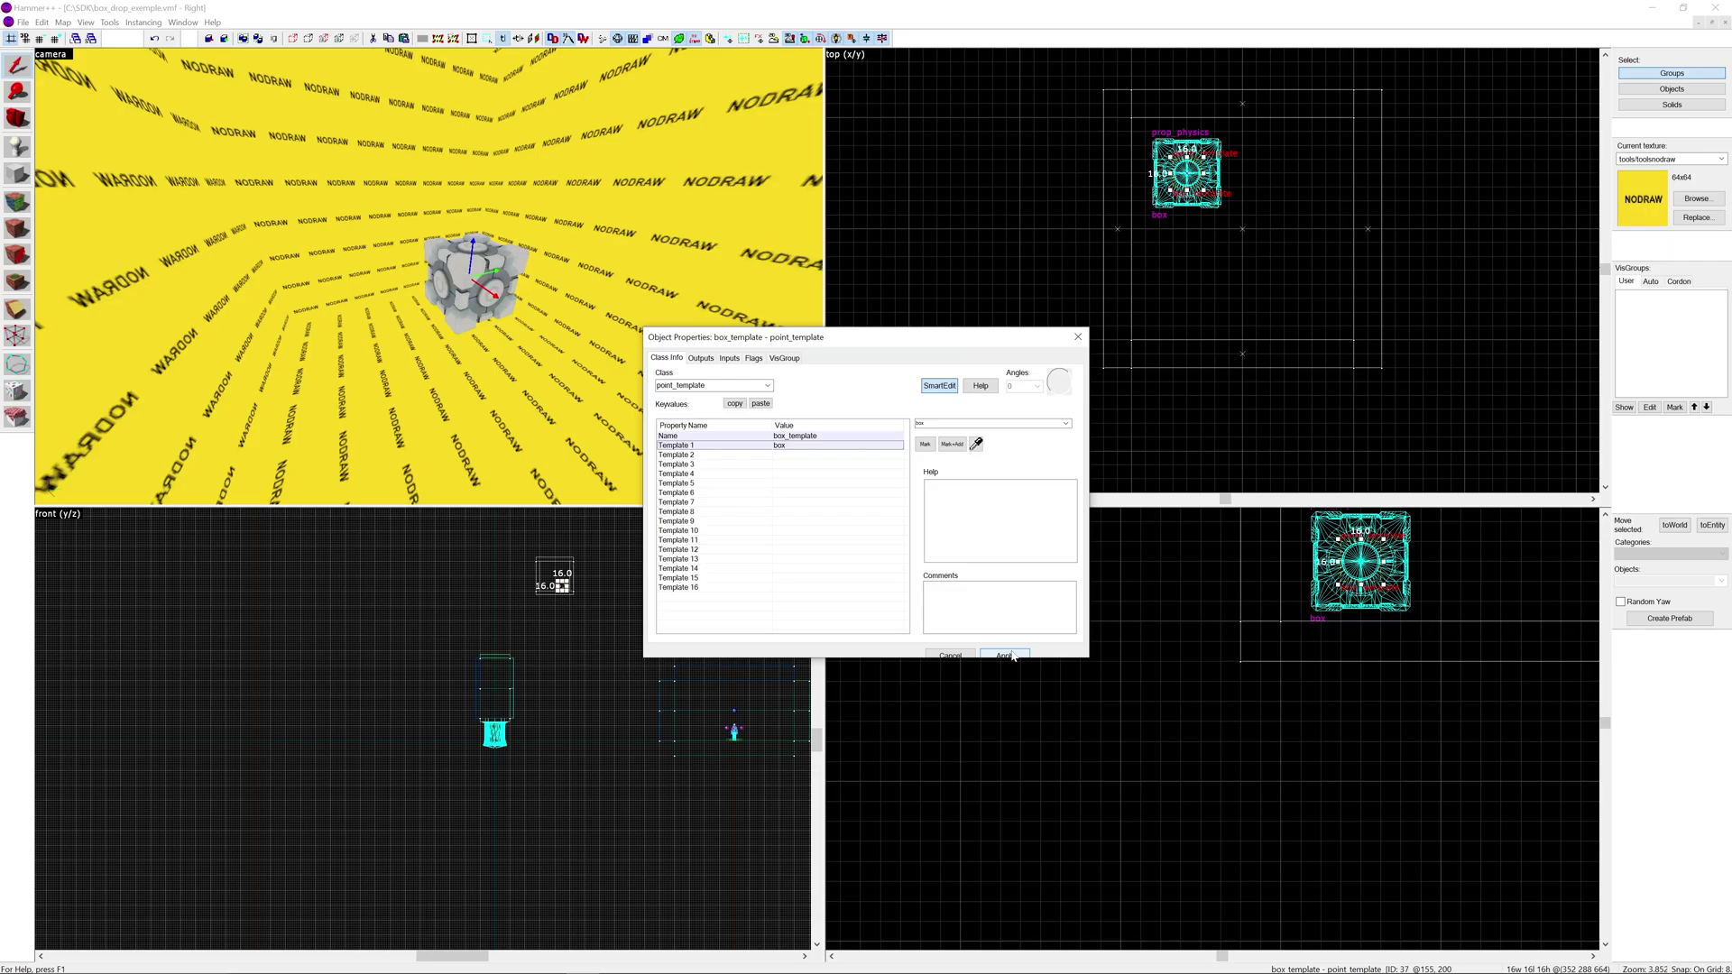
click(1078, 340)
key(Escape)
Place an env_entity_maker entity inside the orange-lit dropper shaft, on its ceiling.
key(z)
key(w)
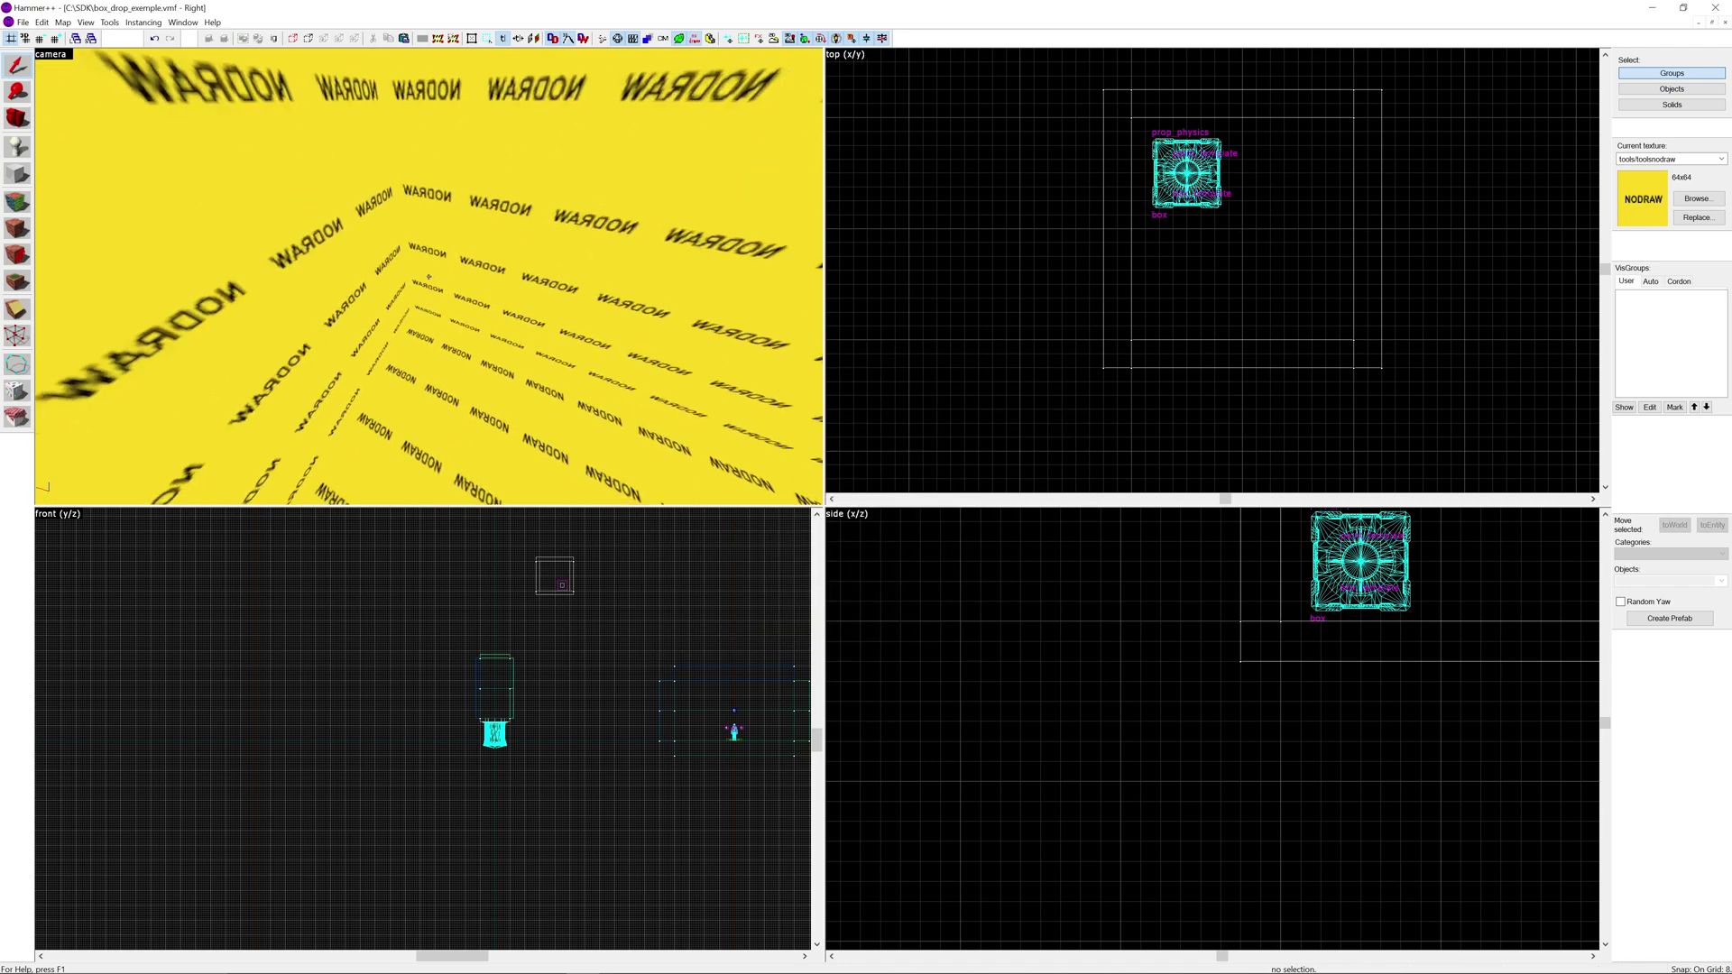
key(w)
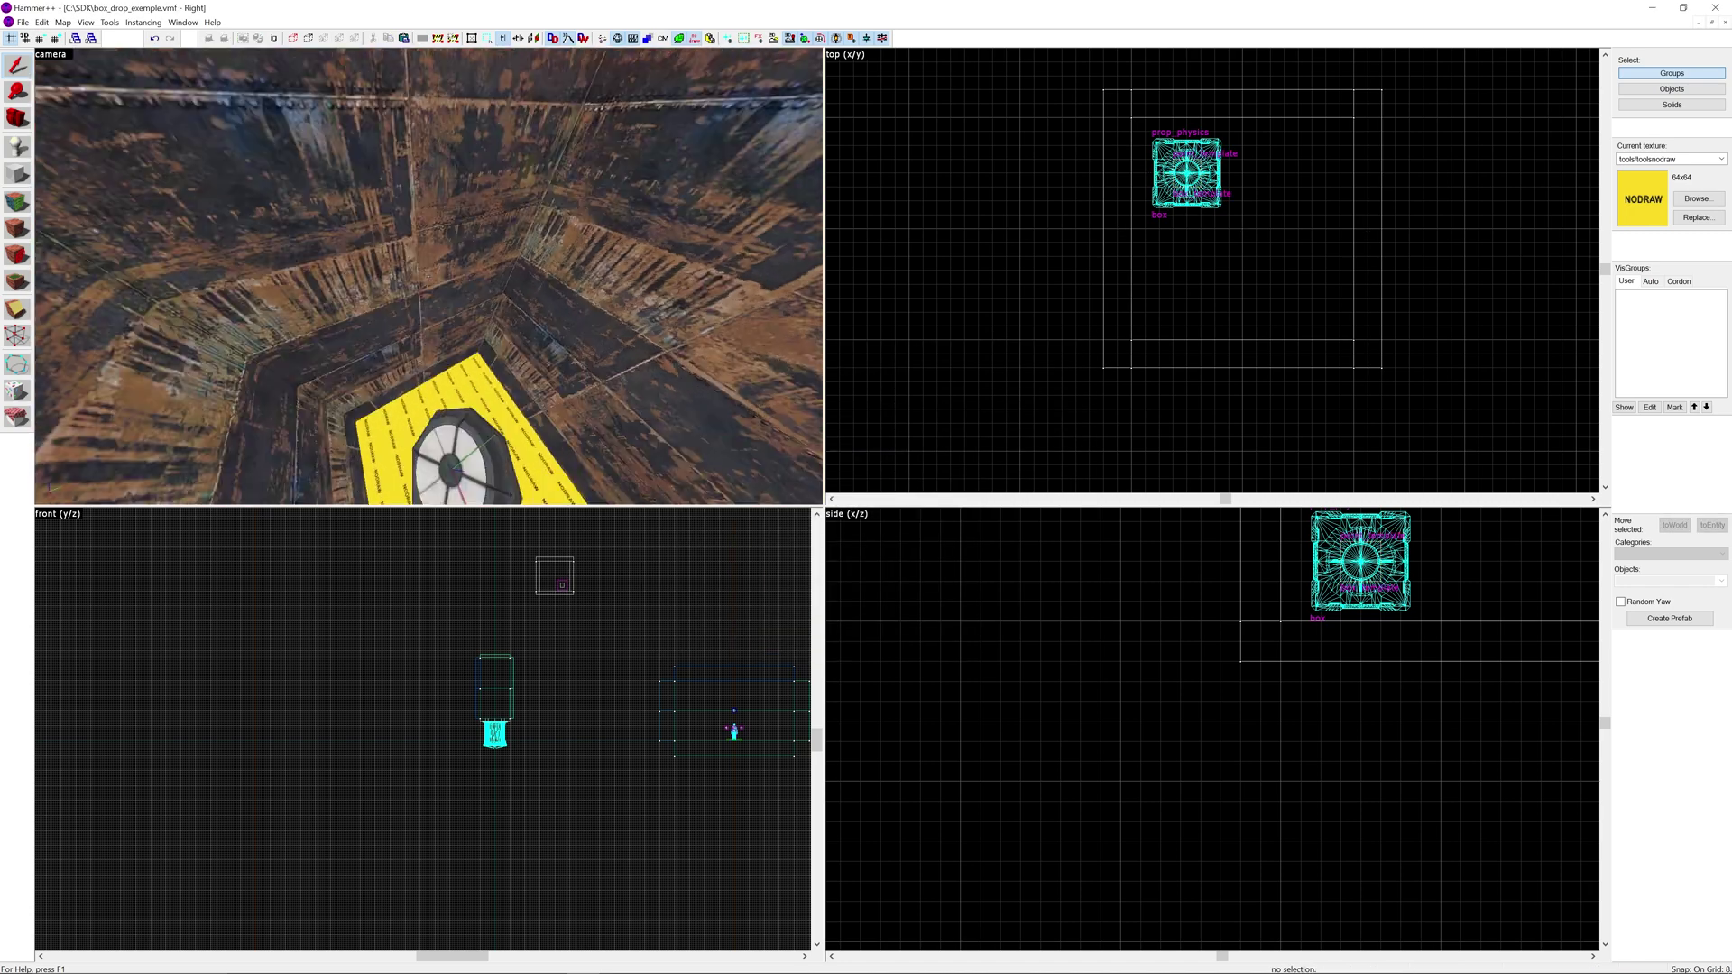
key(shift+e)
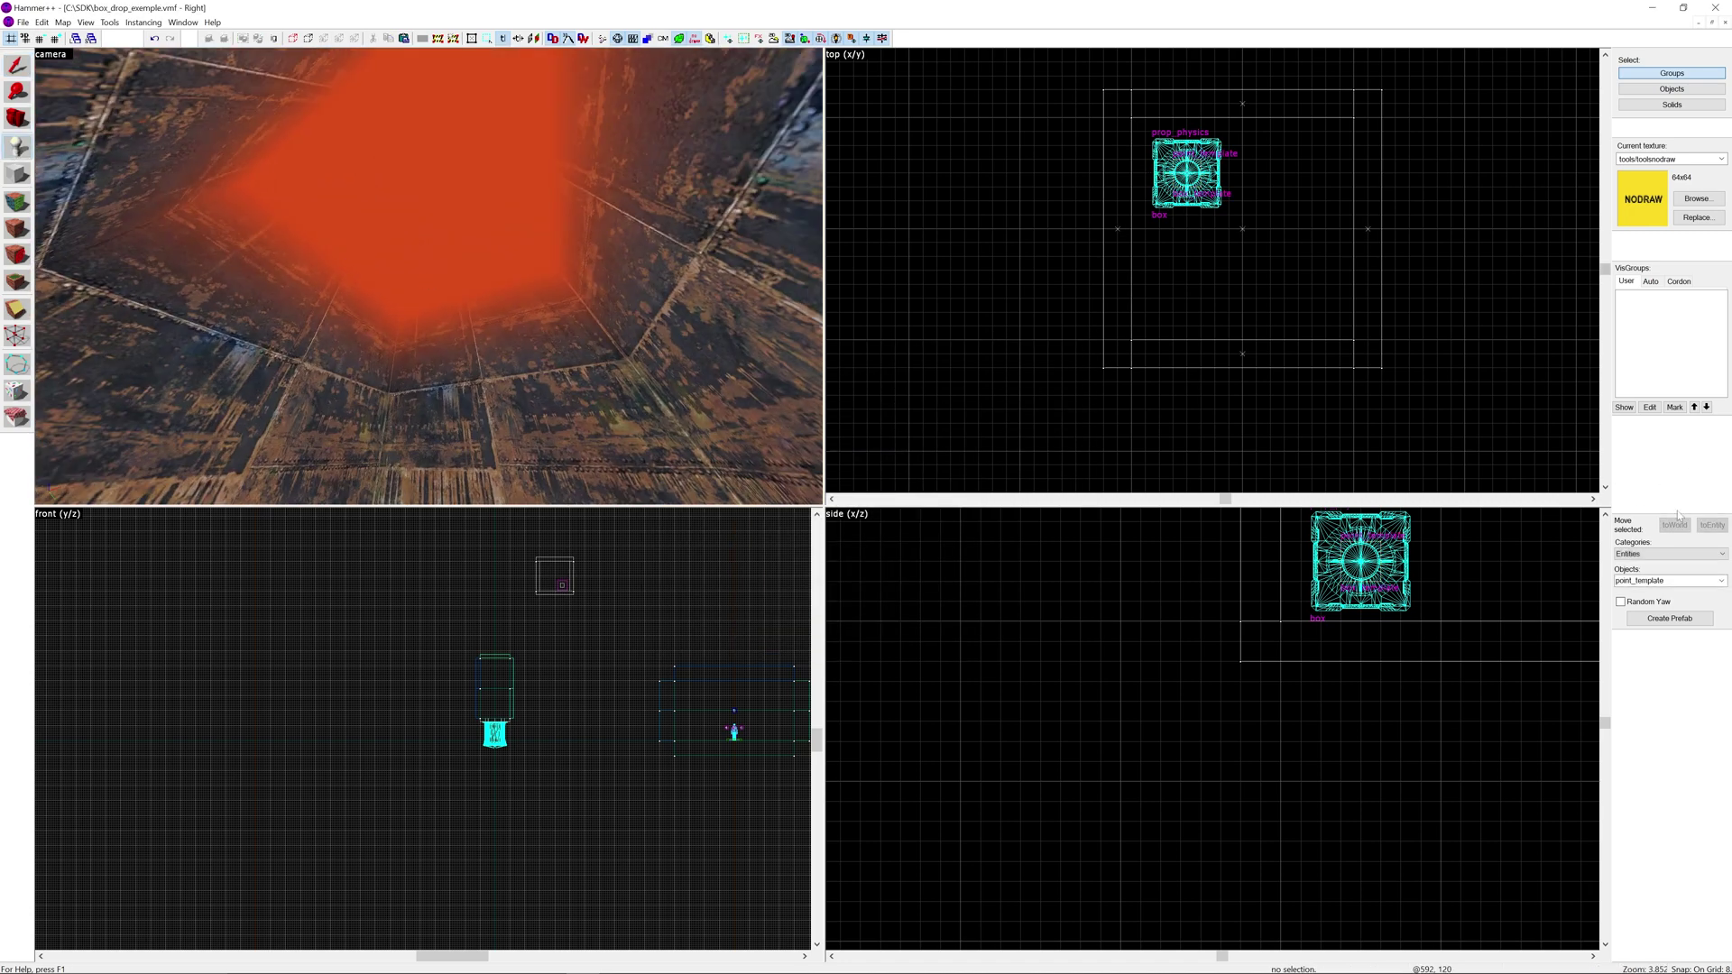
click(1663, 578)
text(env_e)
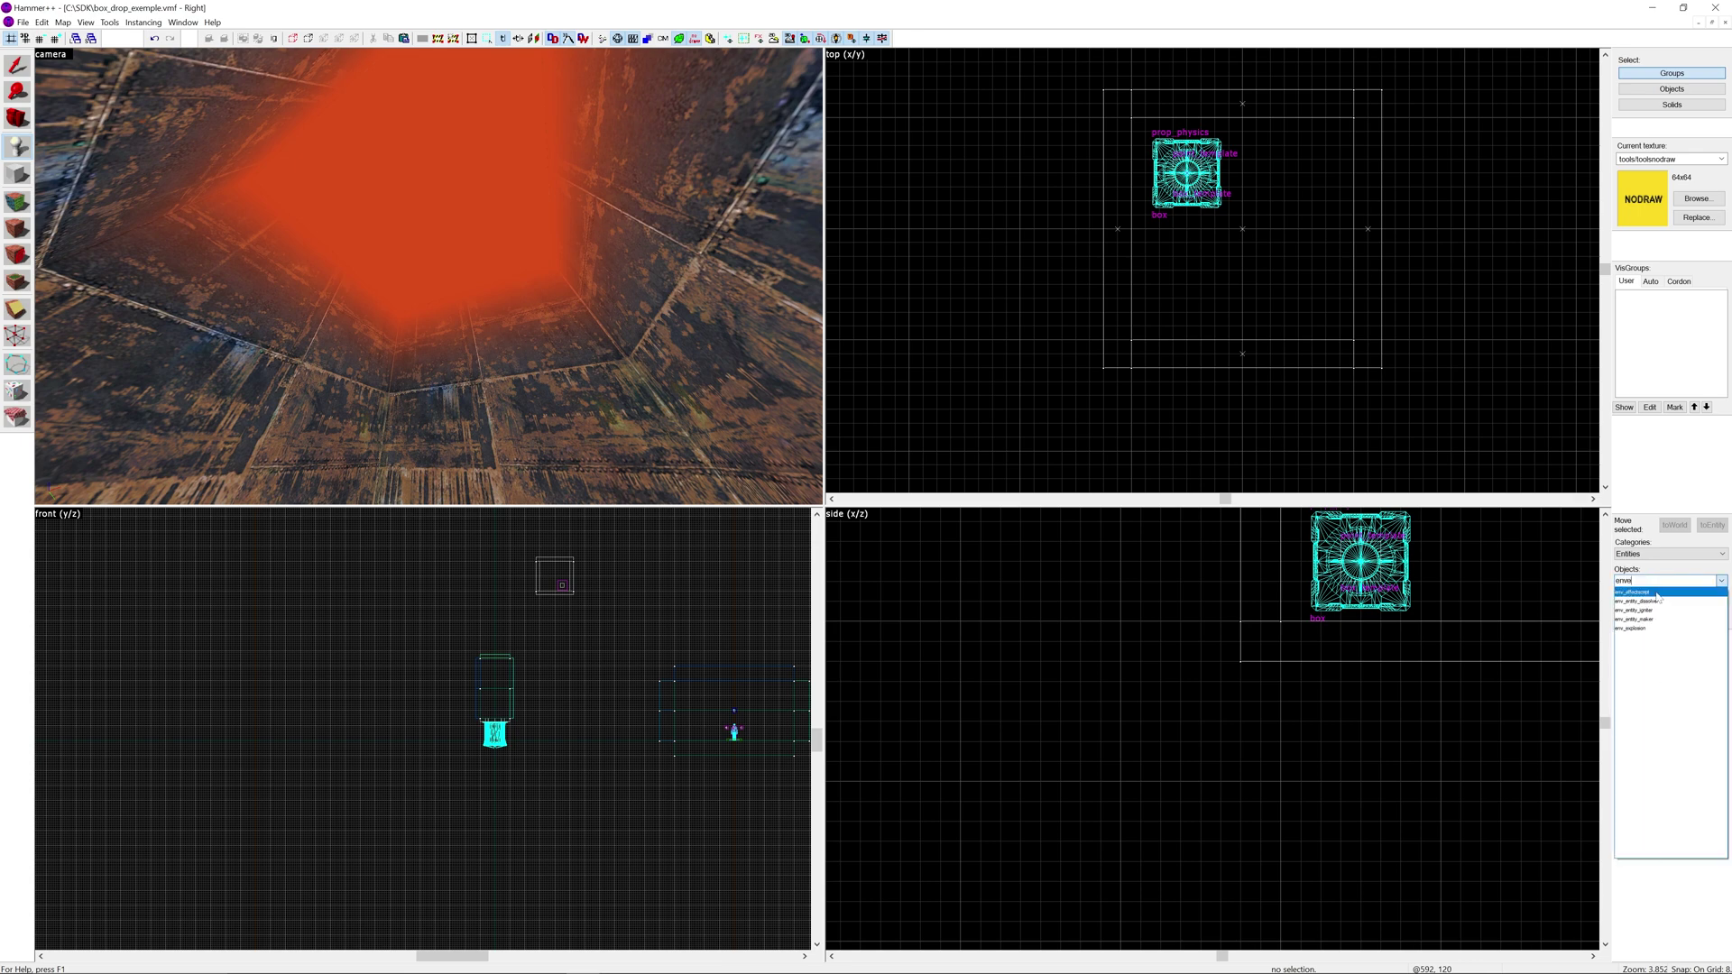
click(1656, 619)
click(439, 231)
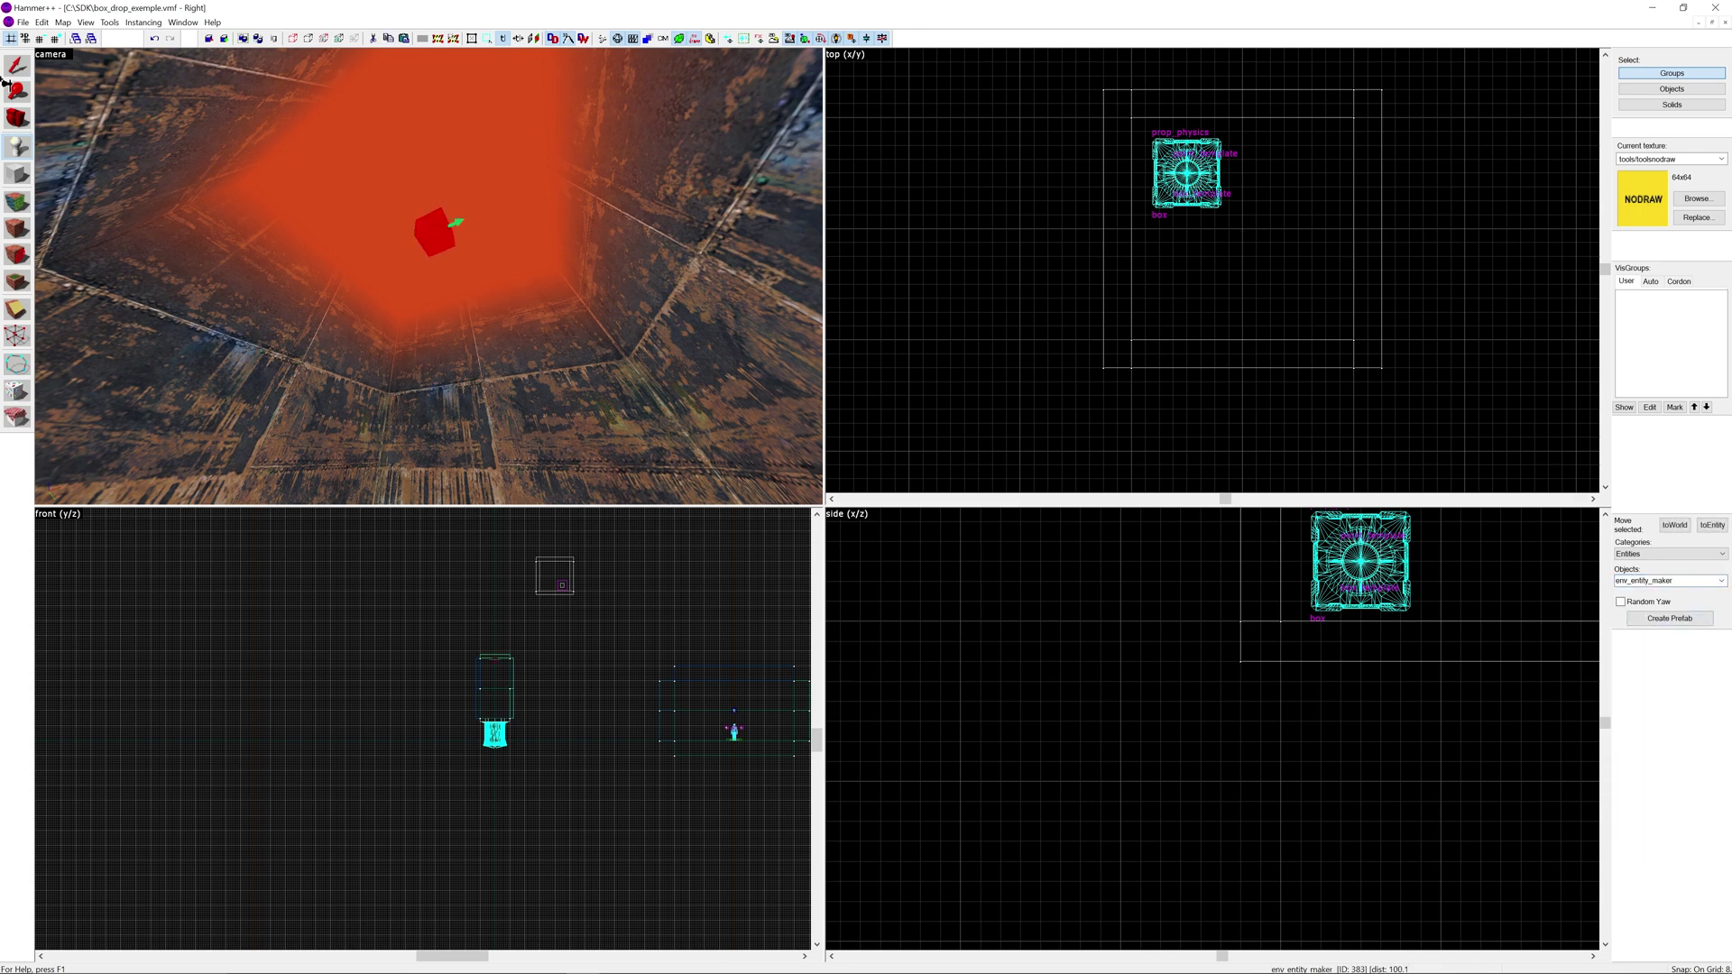
Centre the env_entity_maker in the shaft above the dropper model and lower it 24 units from the ceiling.
key(shift+s)
scroll(1329, 363, down, 9)
scroll(1165, 448, up, 9)
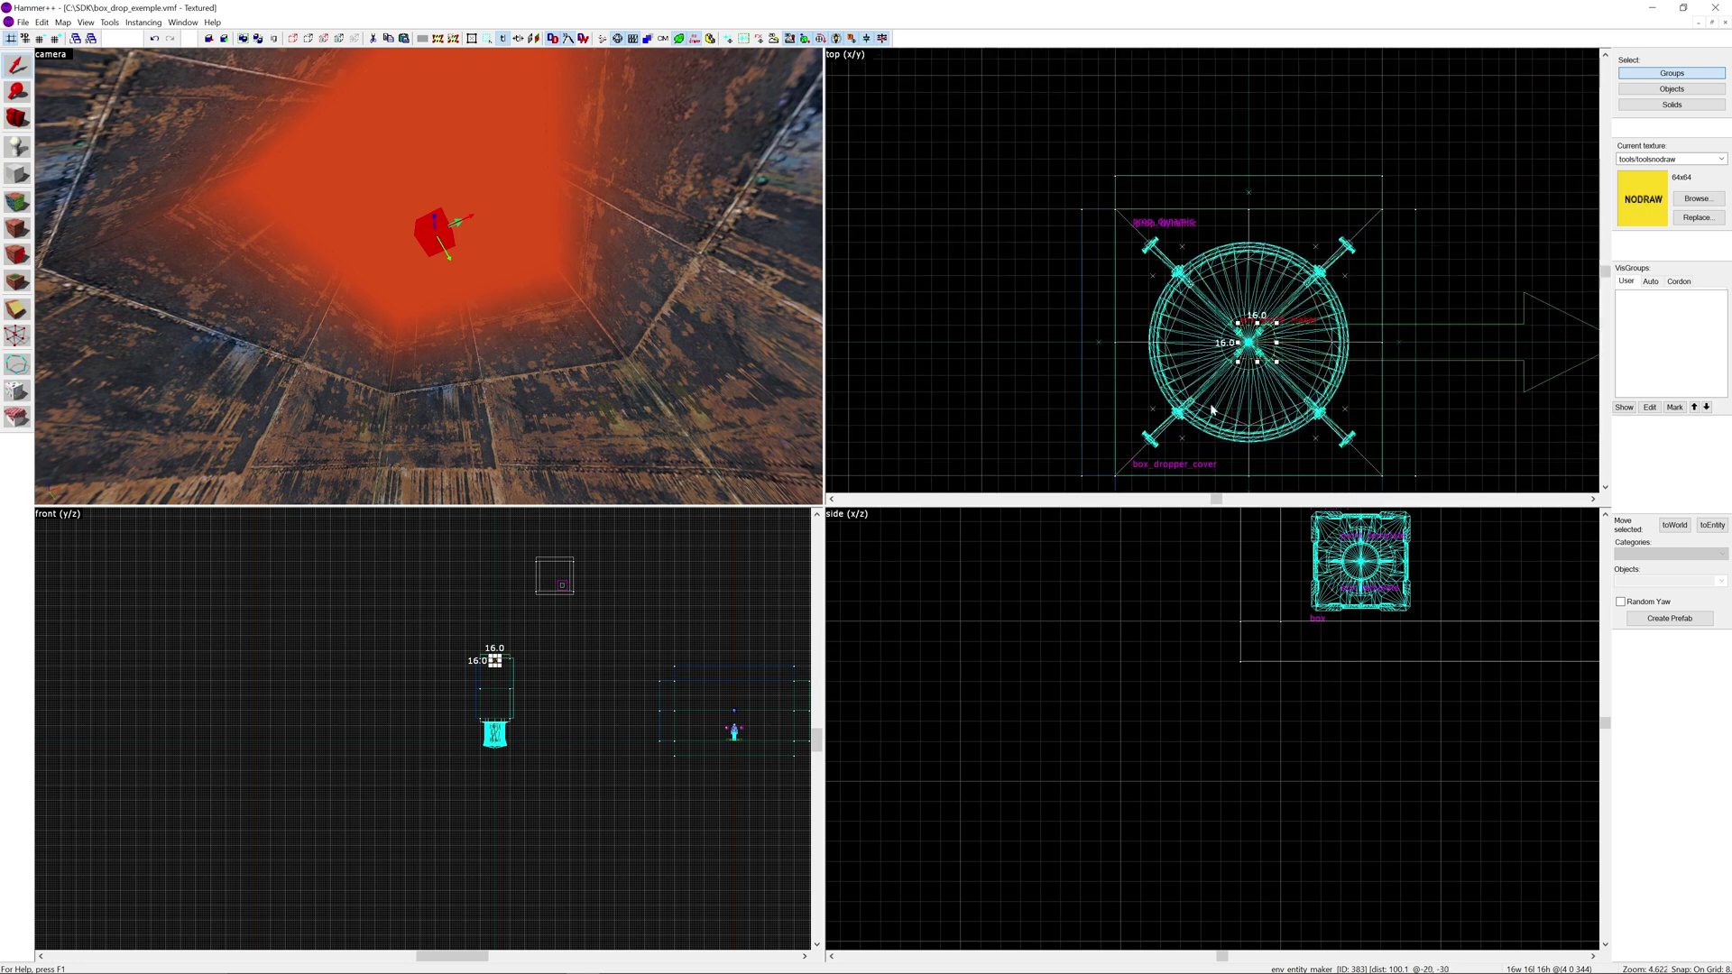
drag(1258, 351, 1250, 351)
scroll(1390, 784, down, 14)
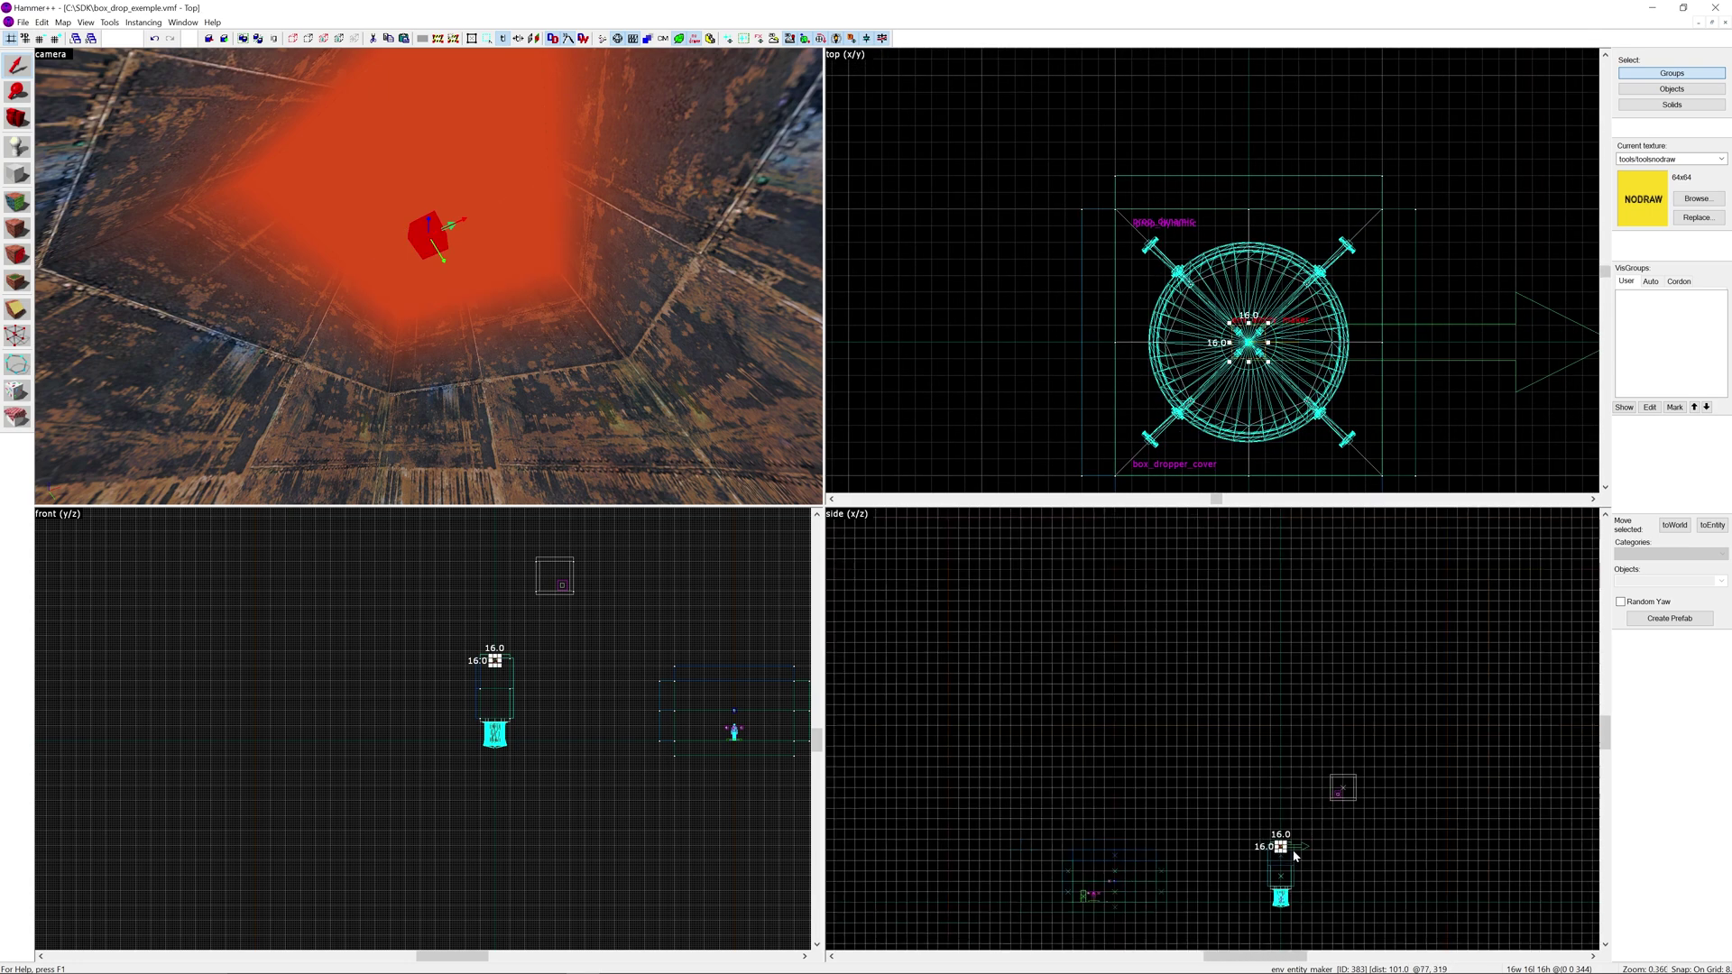
scroll(1292, 853, up, 10)
scroll(1262, 875, up, 4)
drag(1287, 606, 1286, 666)
scroll(495, 672, up, 4)
scroll(494, 672, up, 8)
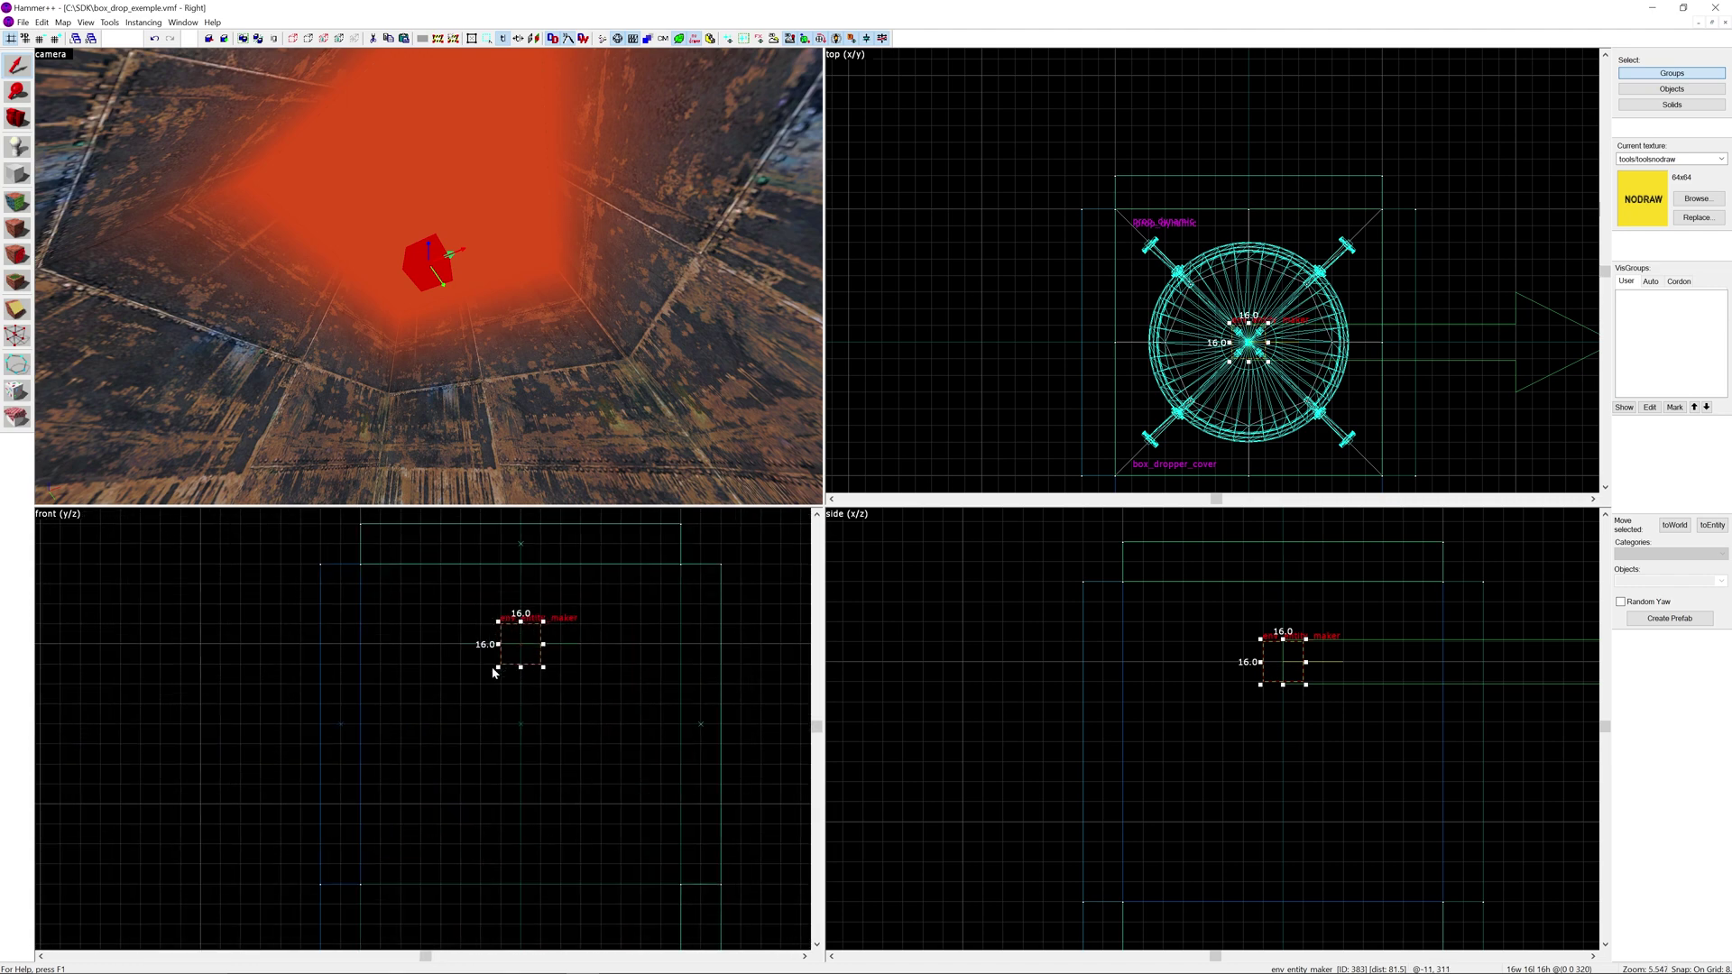
Name the env_entity_maker "entity_box_maker" and apply the change.
key(alt+Return)
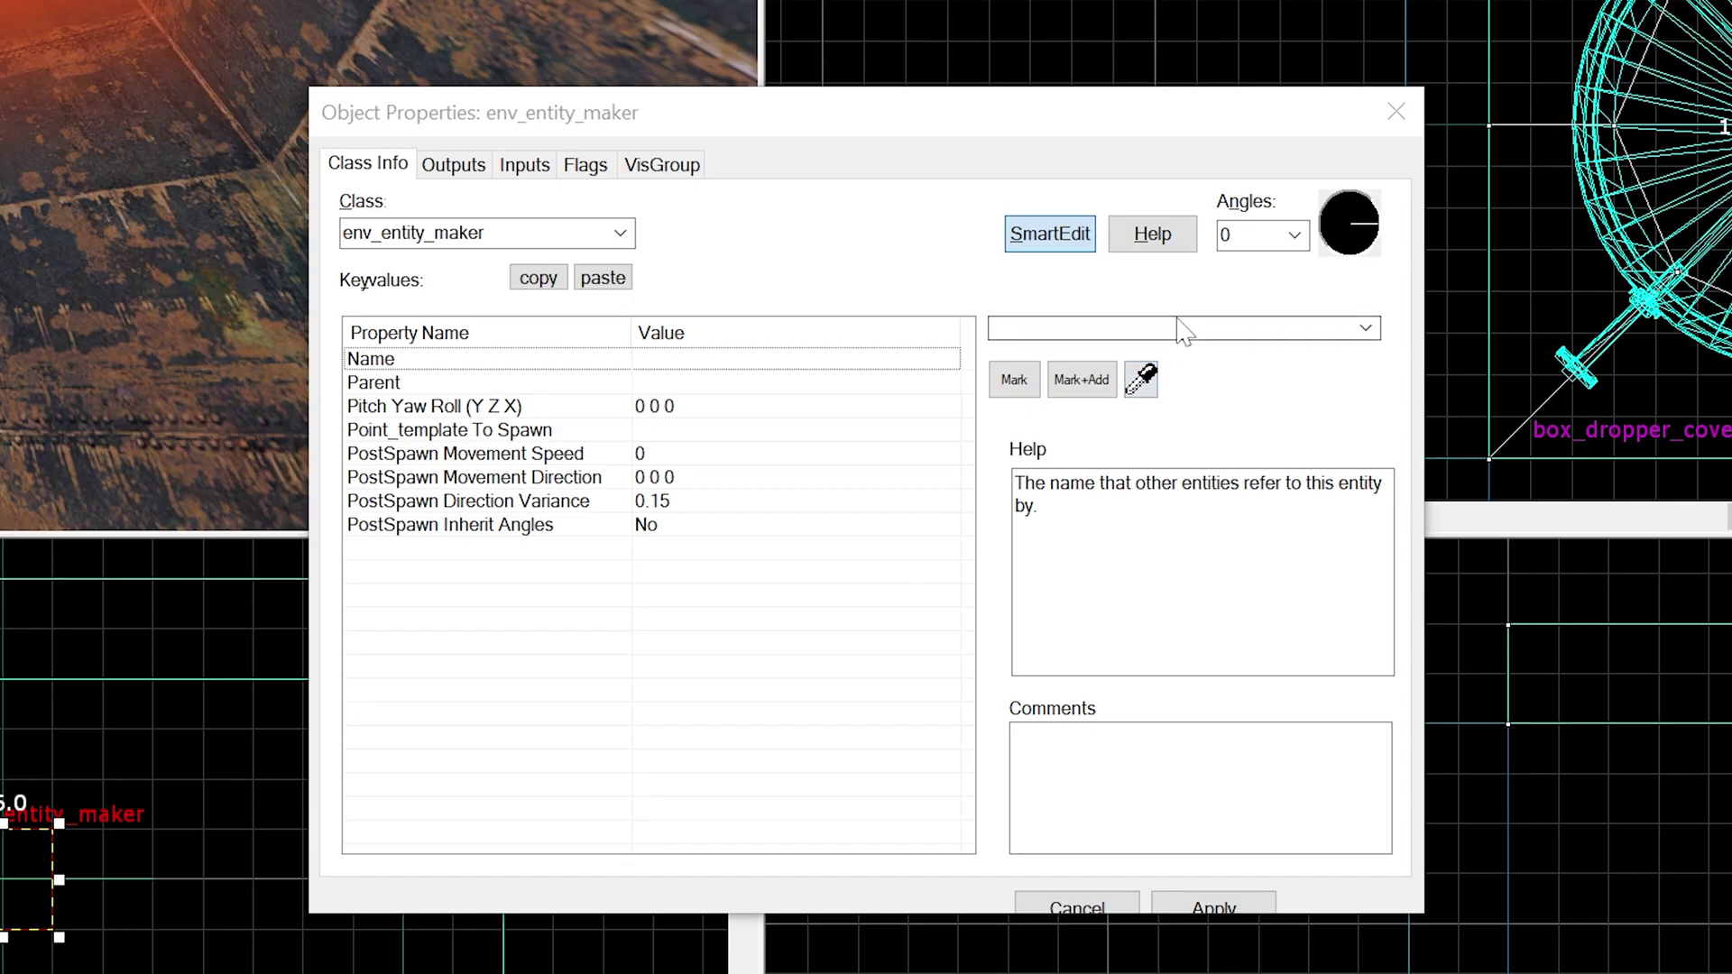
click(992, 423)
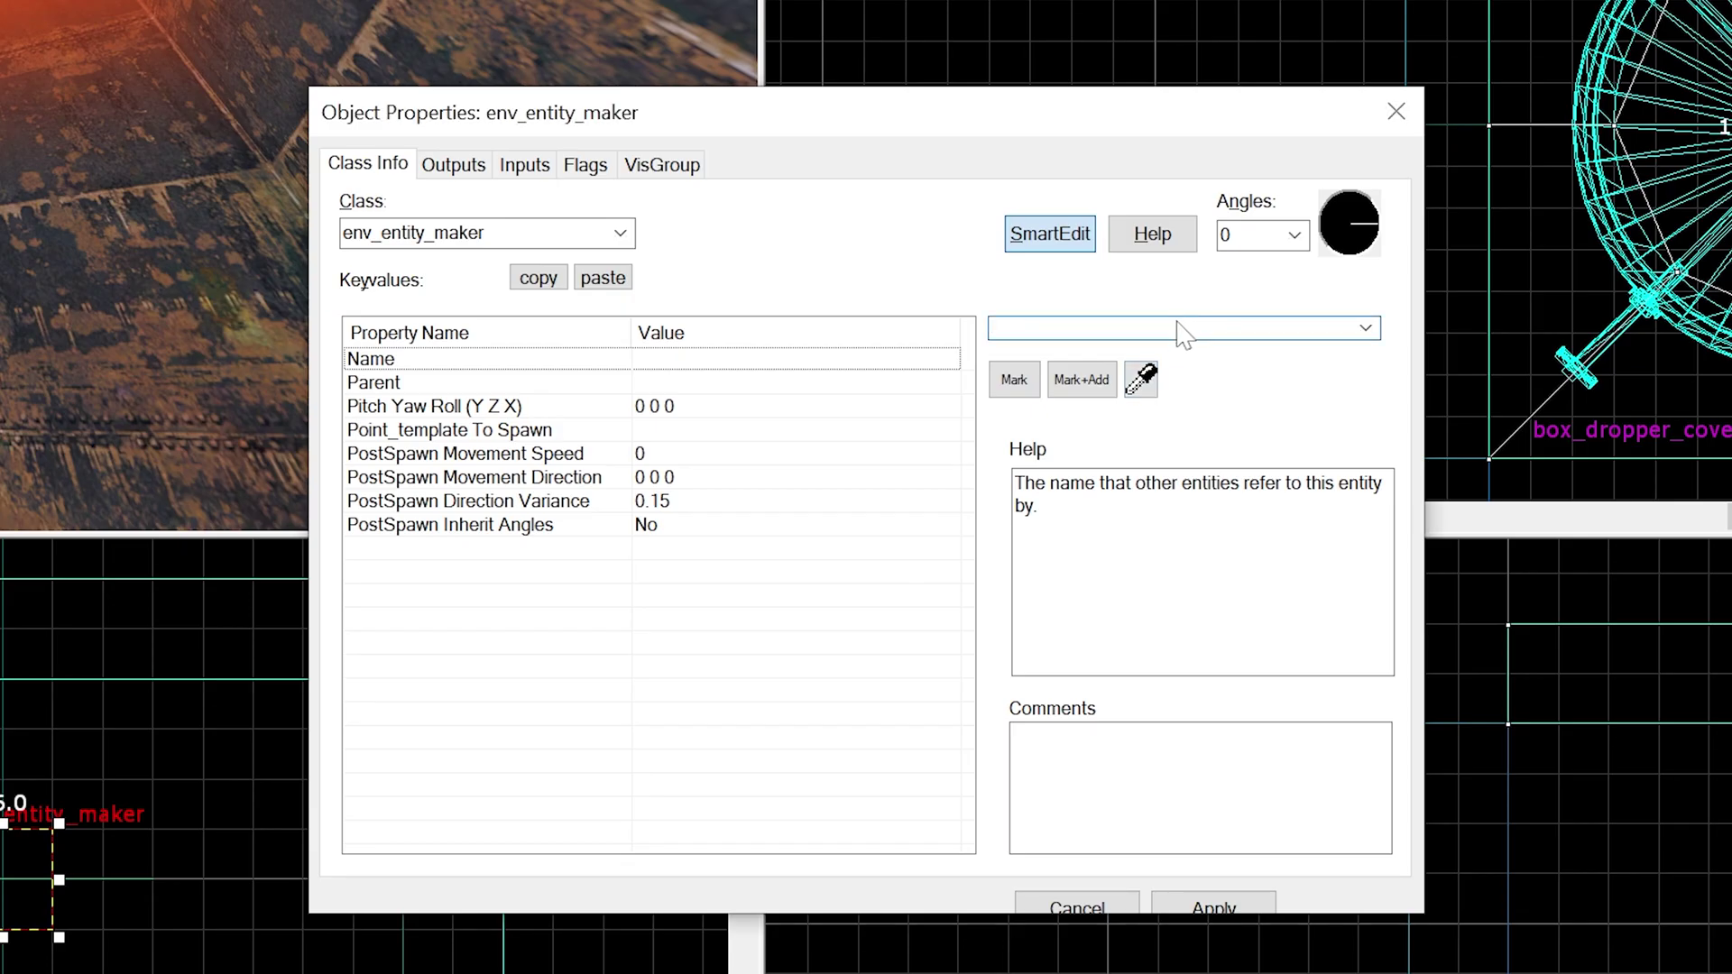
text(enti)
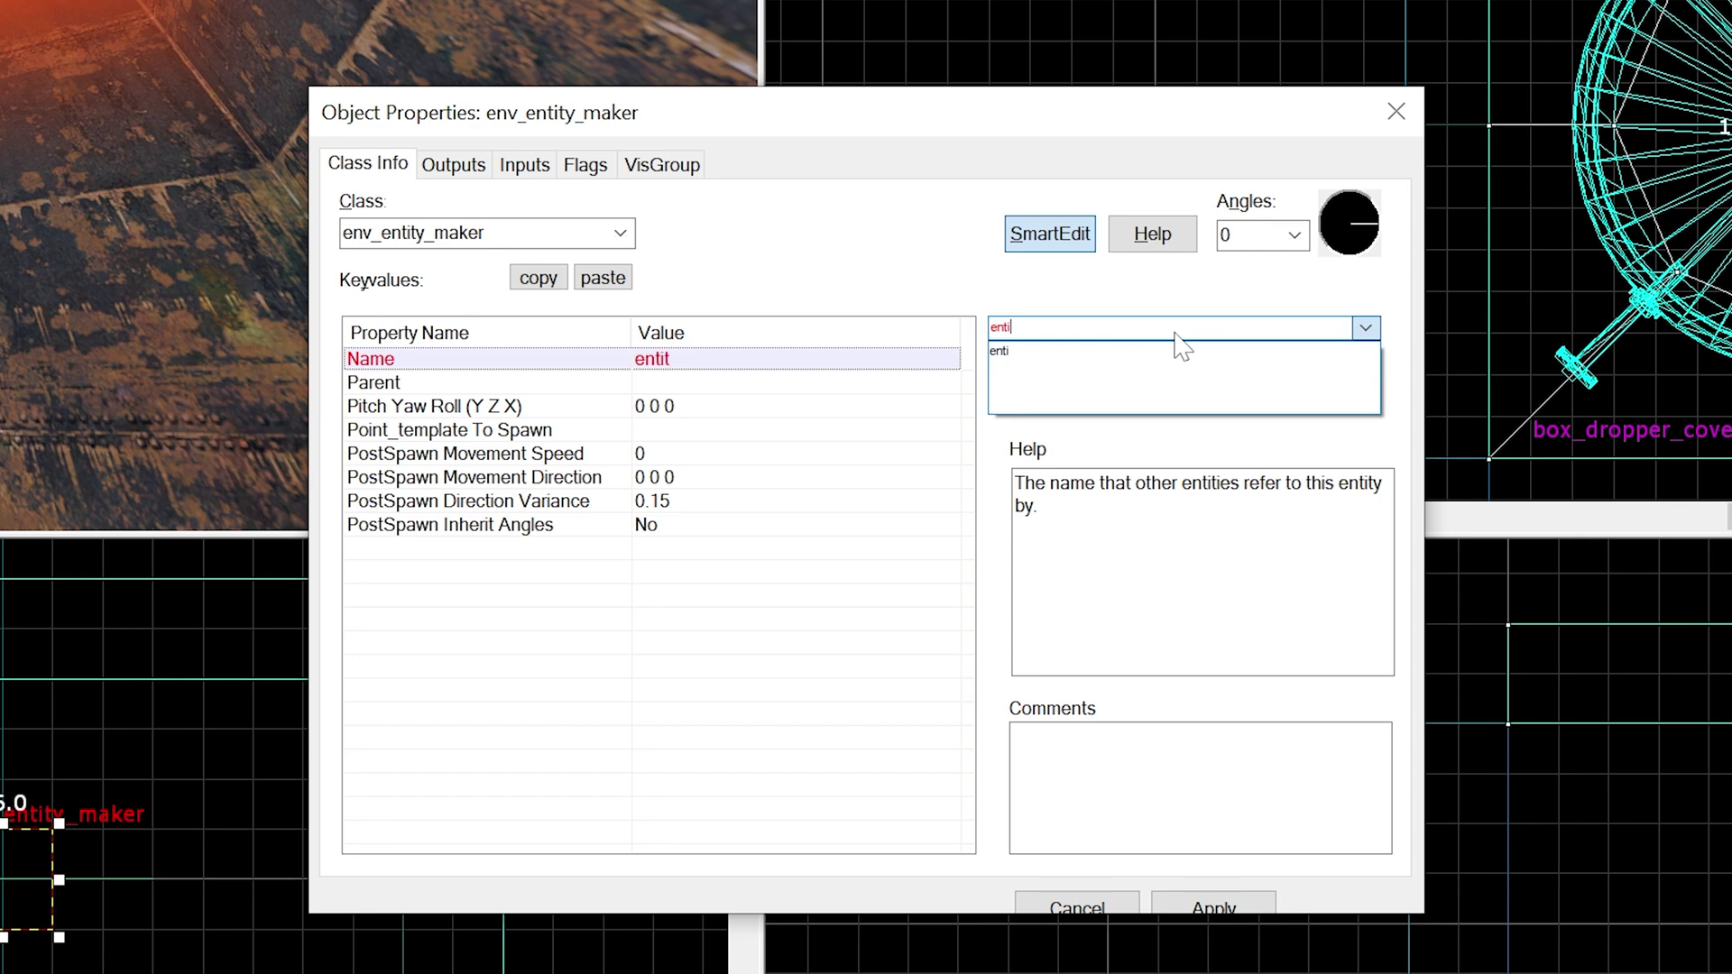
text(ty_box_m)
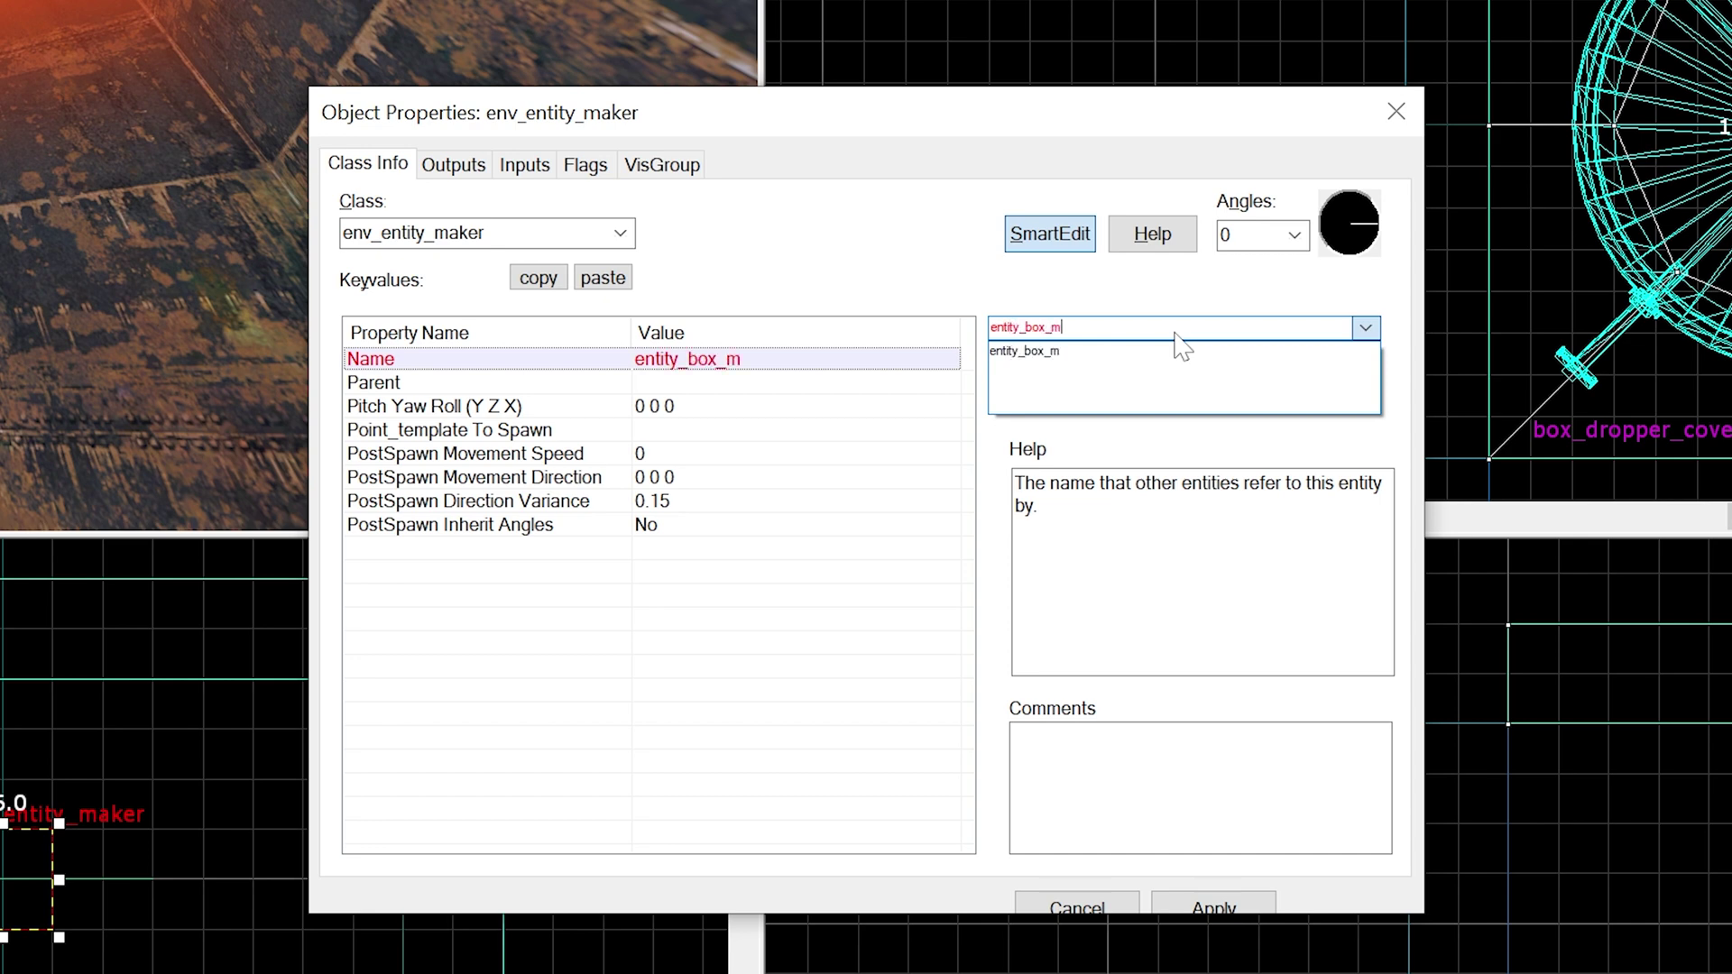
text(aklerer)
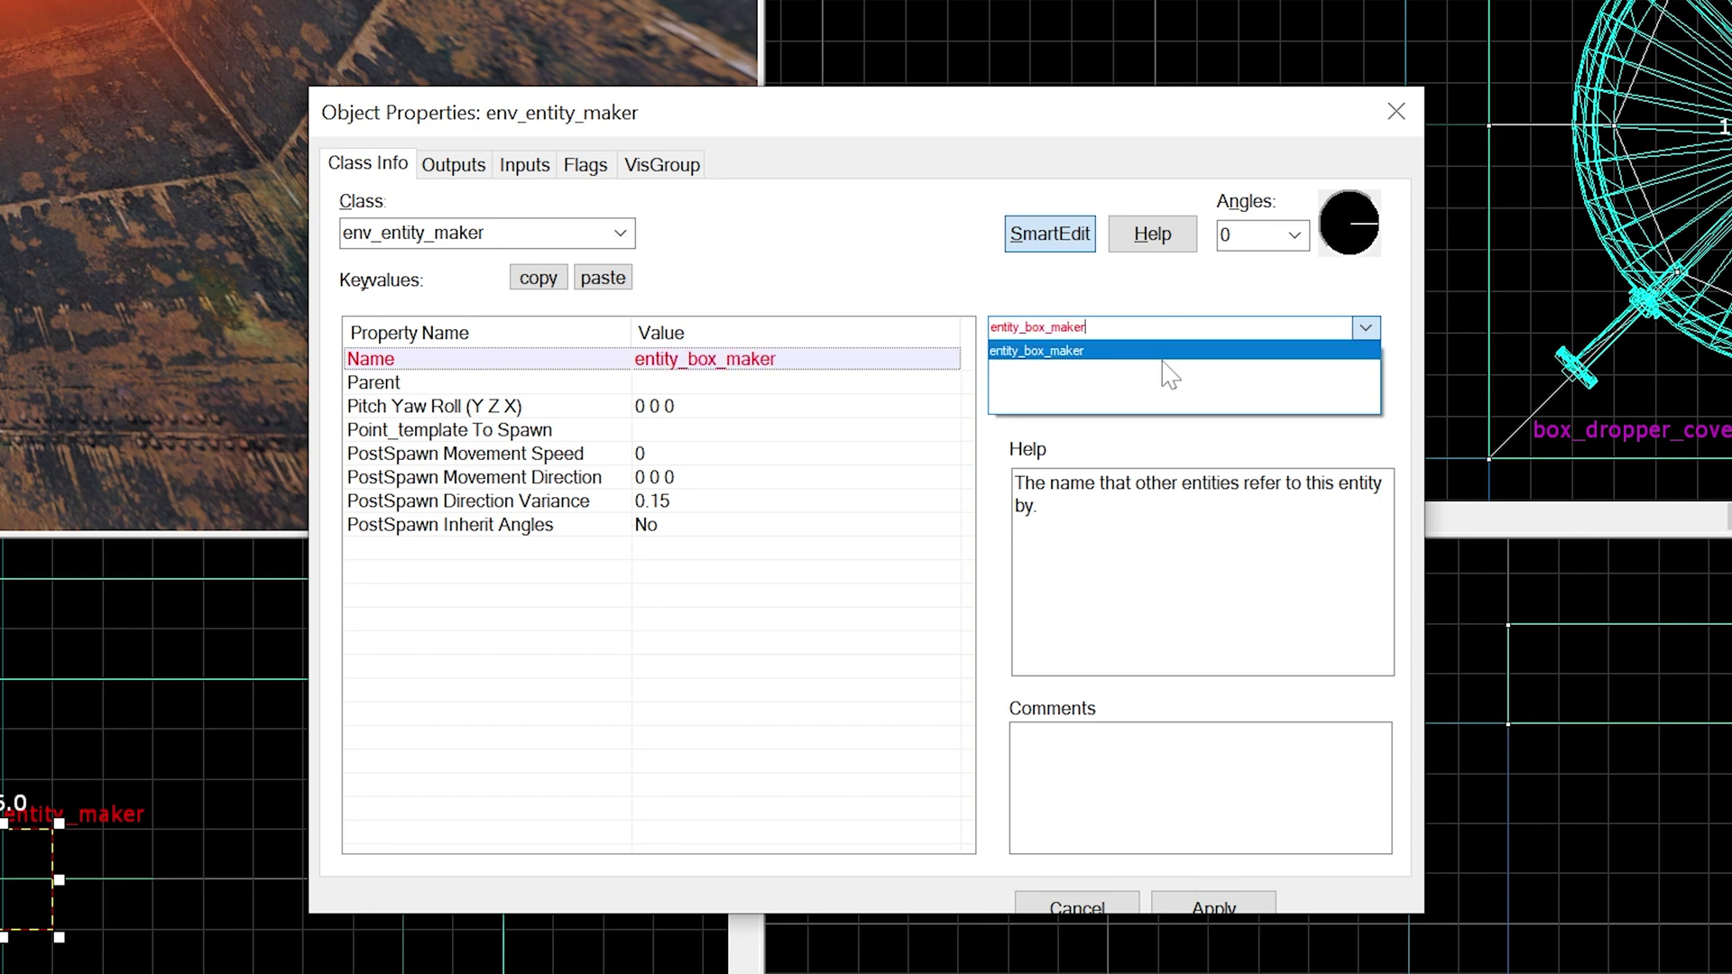
click(1213, 906)
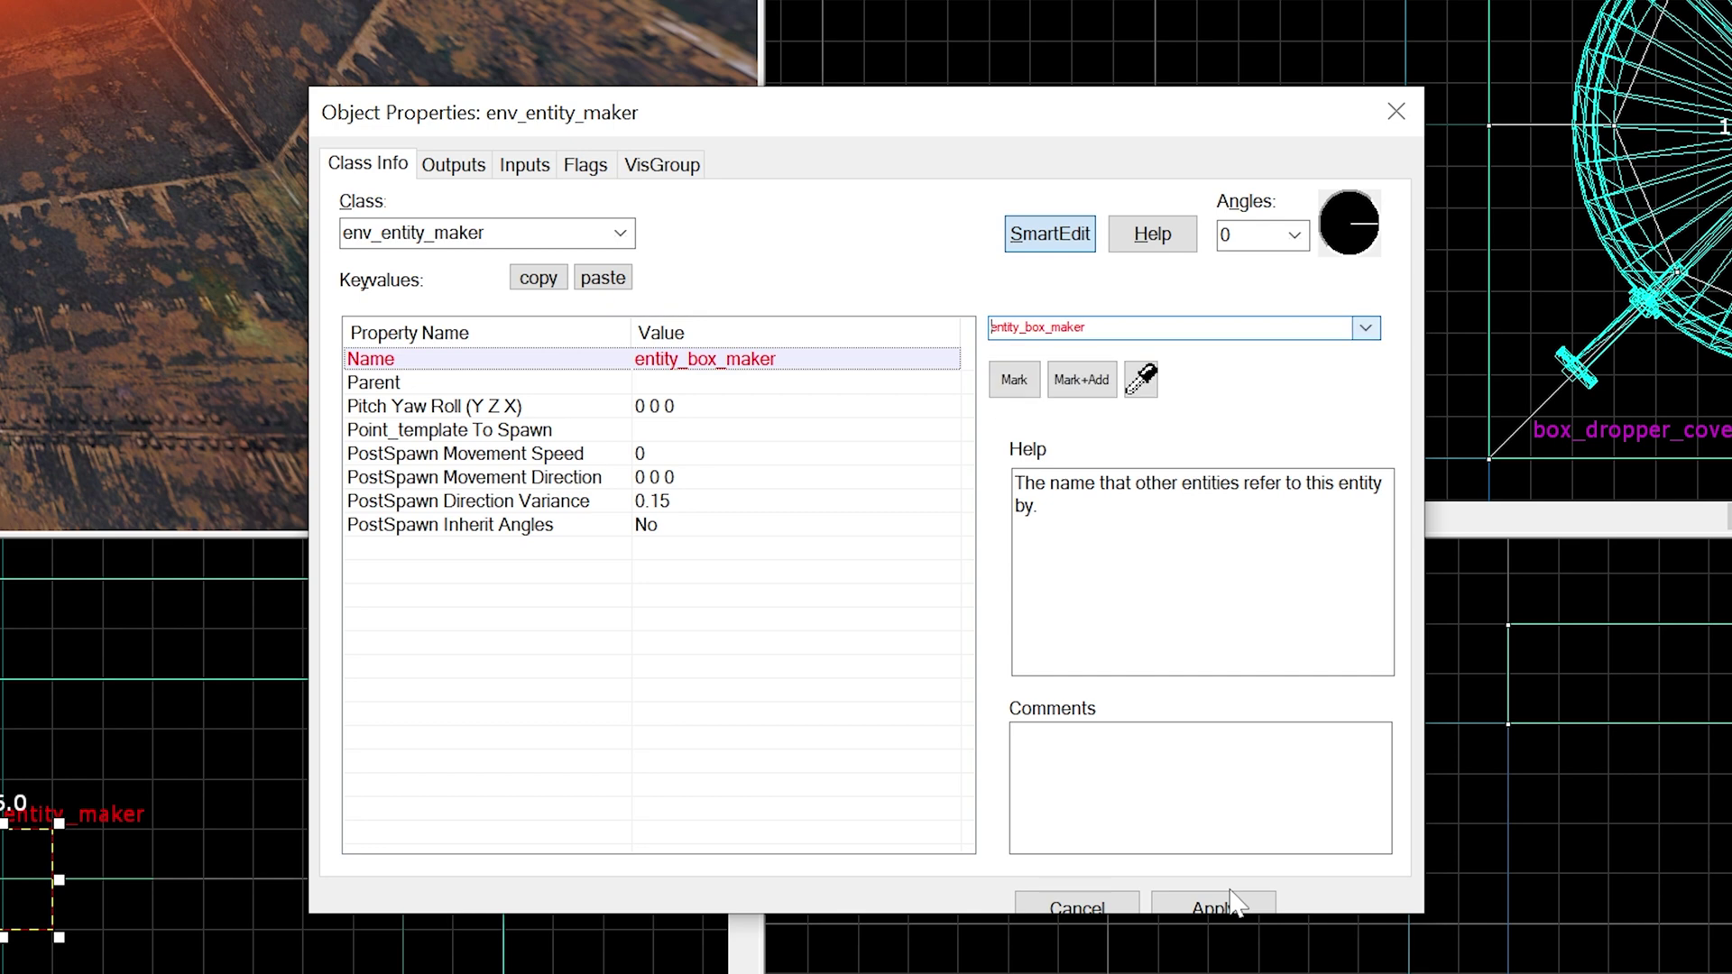
Set the entity maker's Point_template To Spawn to box_template and apply it.
click(668, 430)
click(1112, 331)
text(b)
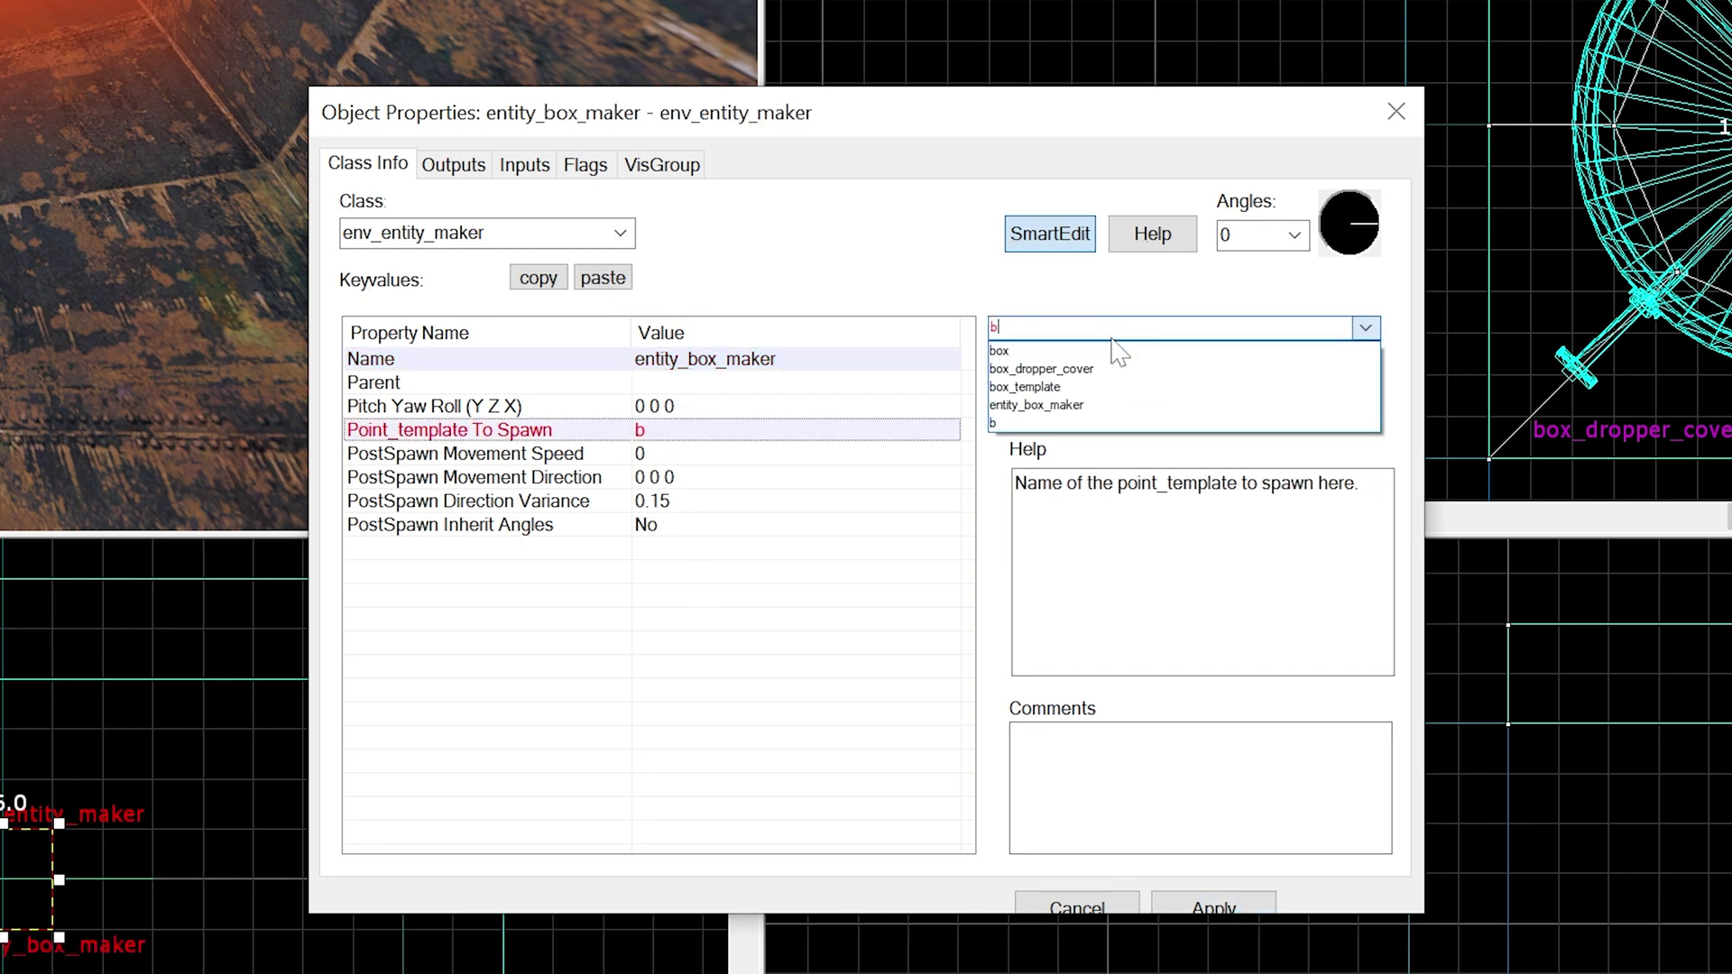
click(1119, 386)
click(1237, 906)
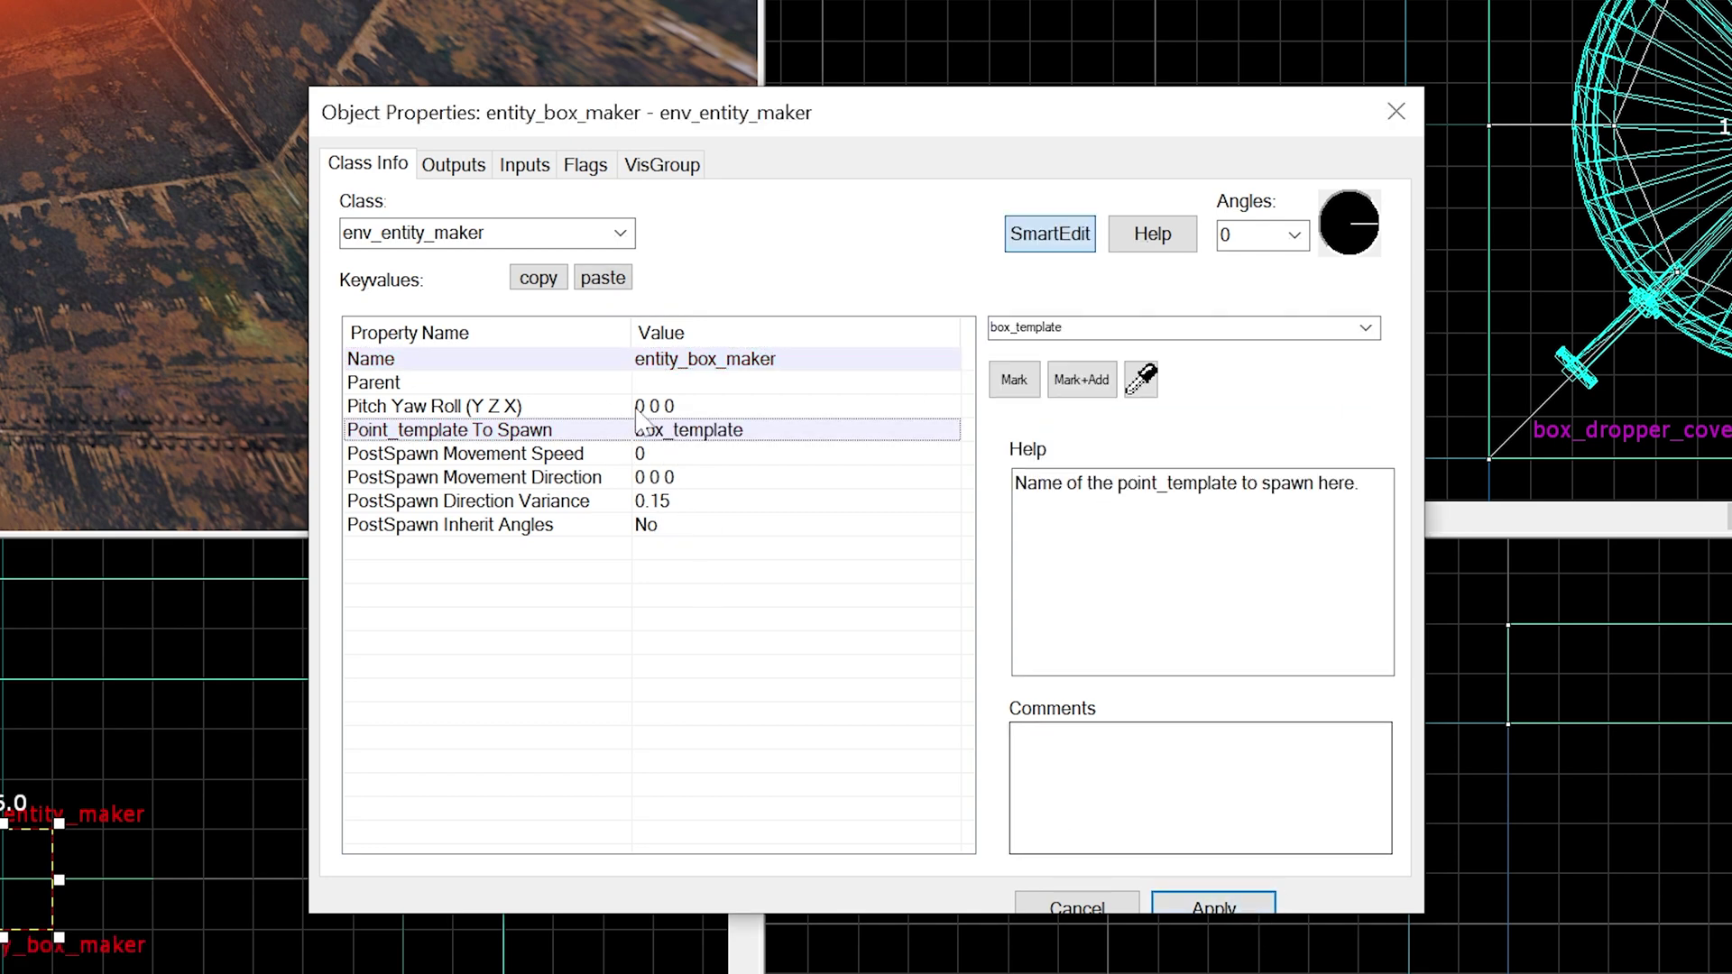
Set the entity maker's PostSpawn Movement Direction to Down (90 0 0), apply it and close its properties.
click(686, 478)
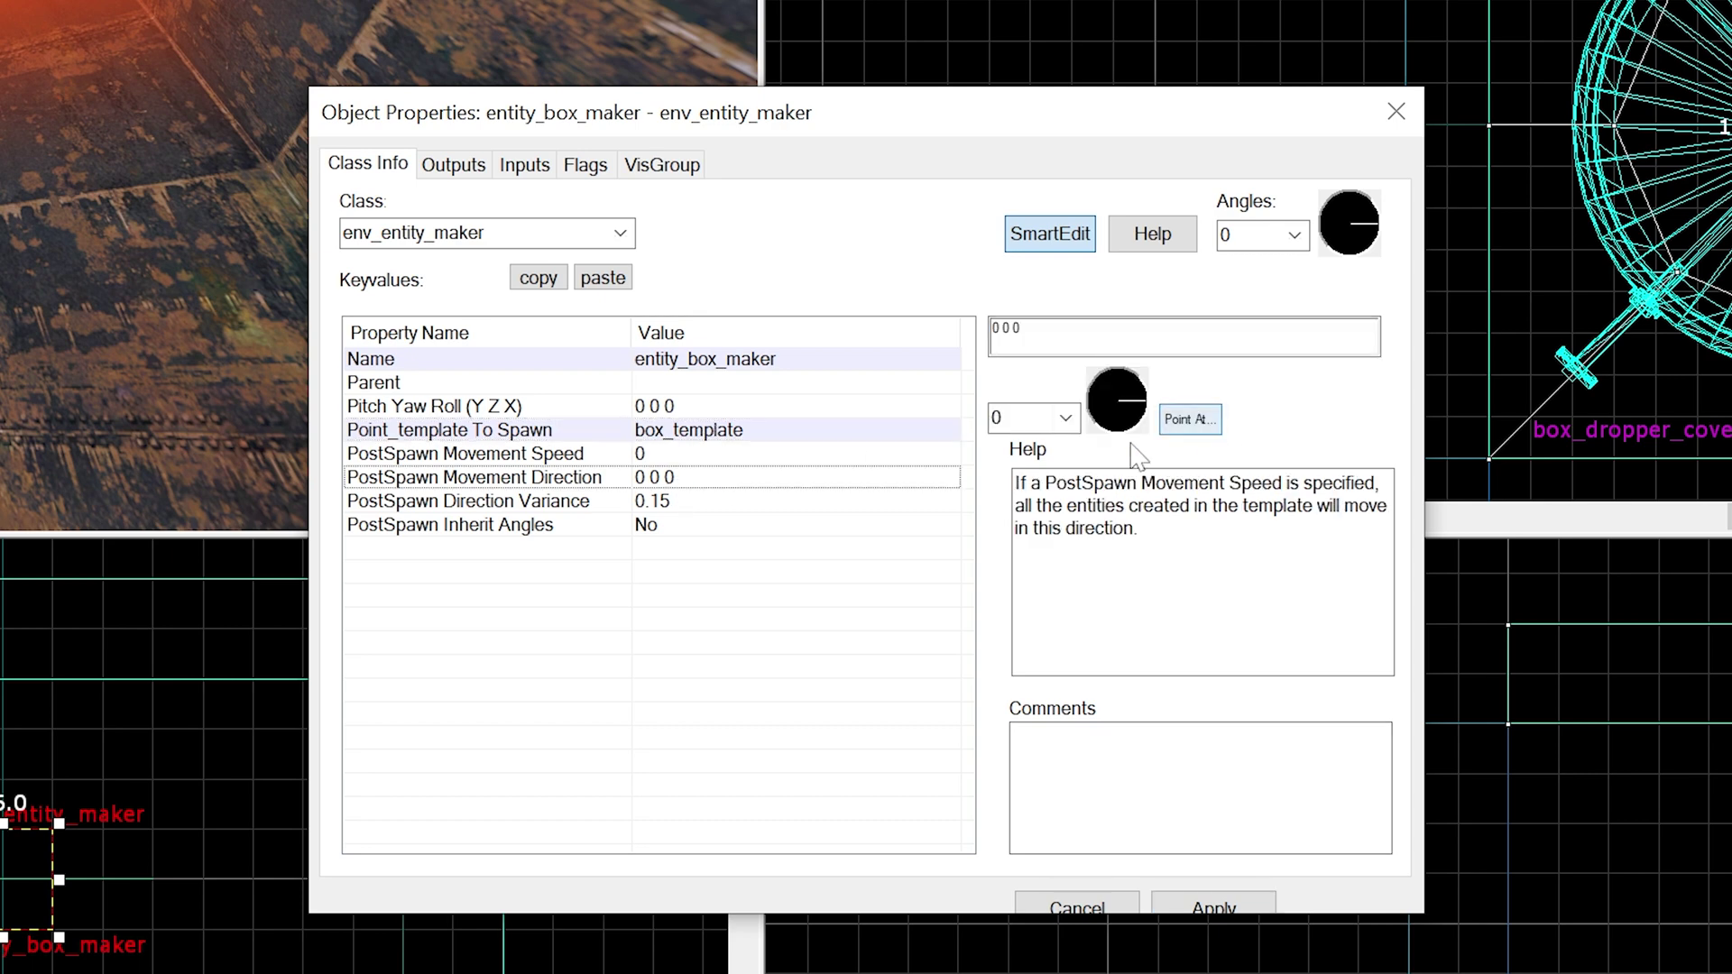
click(1065, 417)
click(1015, 467)
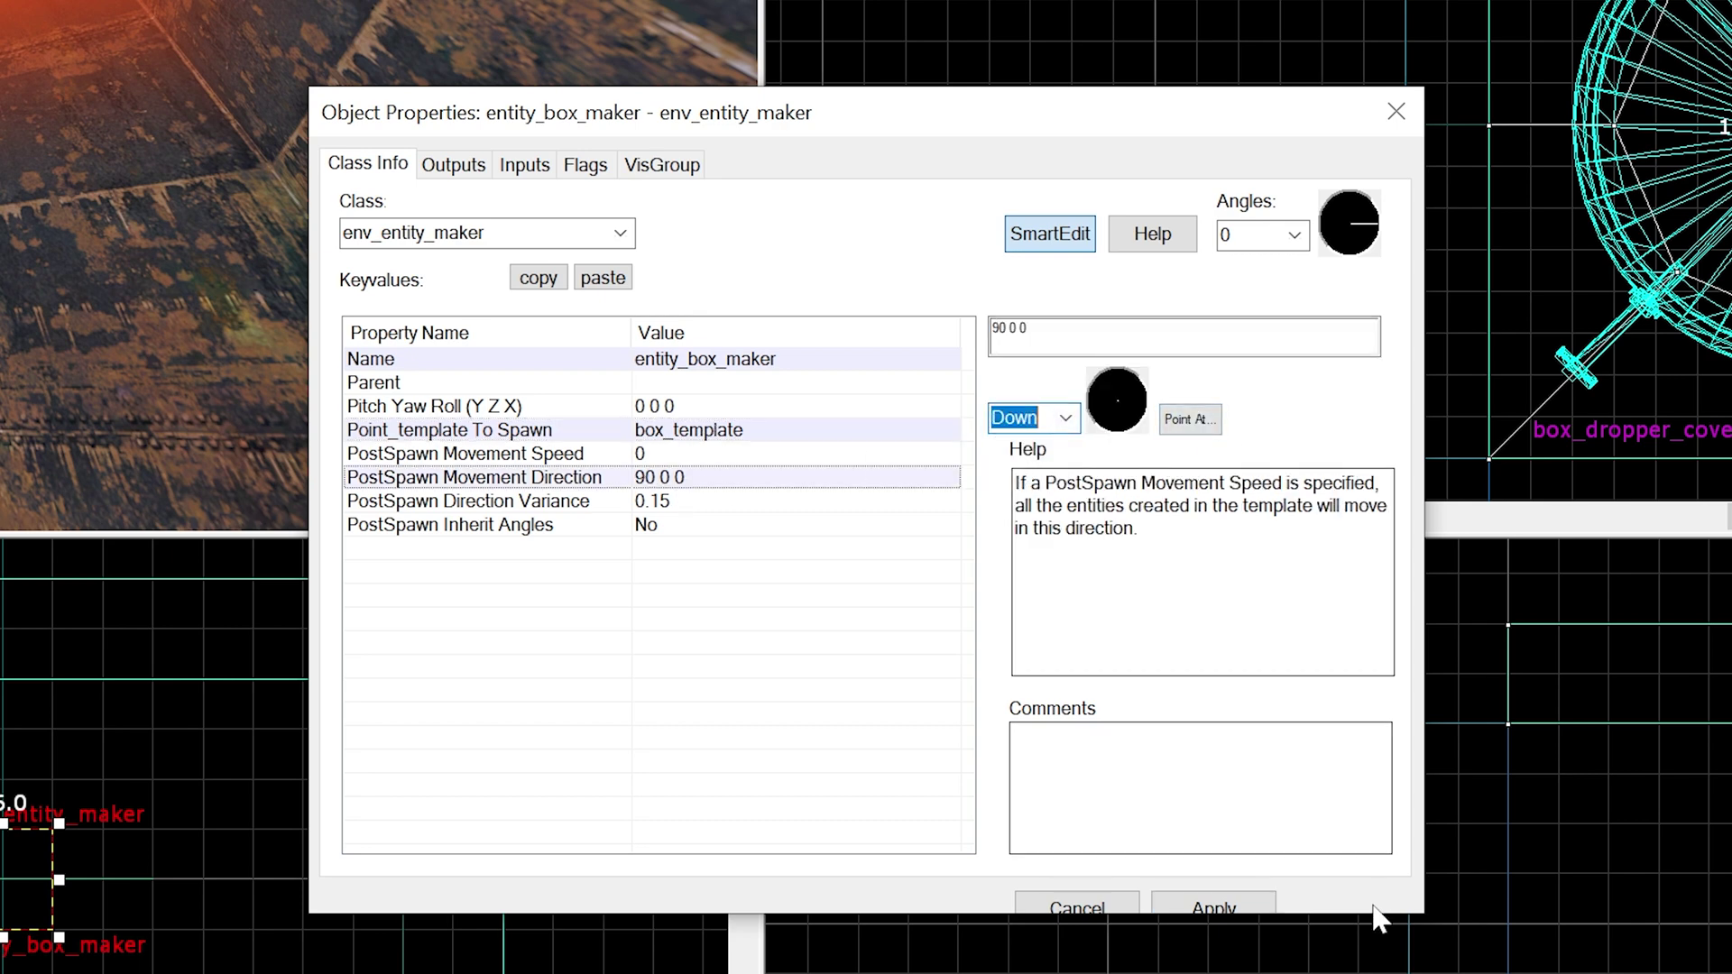
click(1213, 906)
click(269, 267)
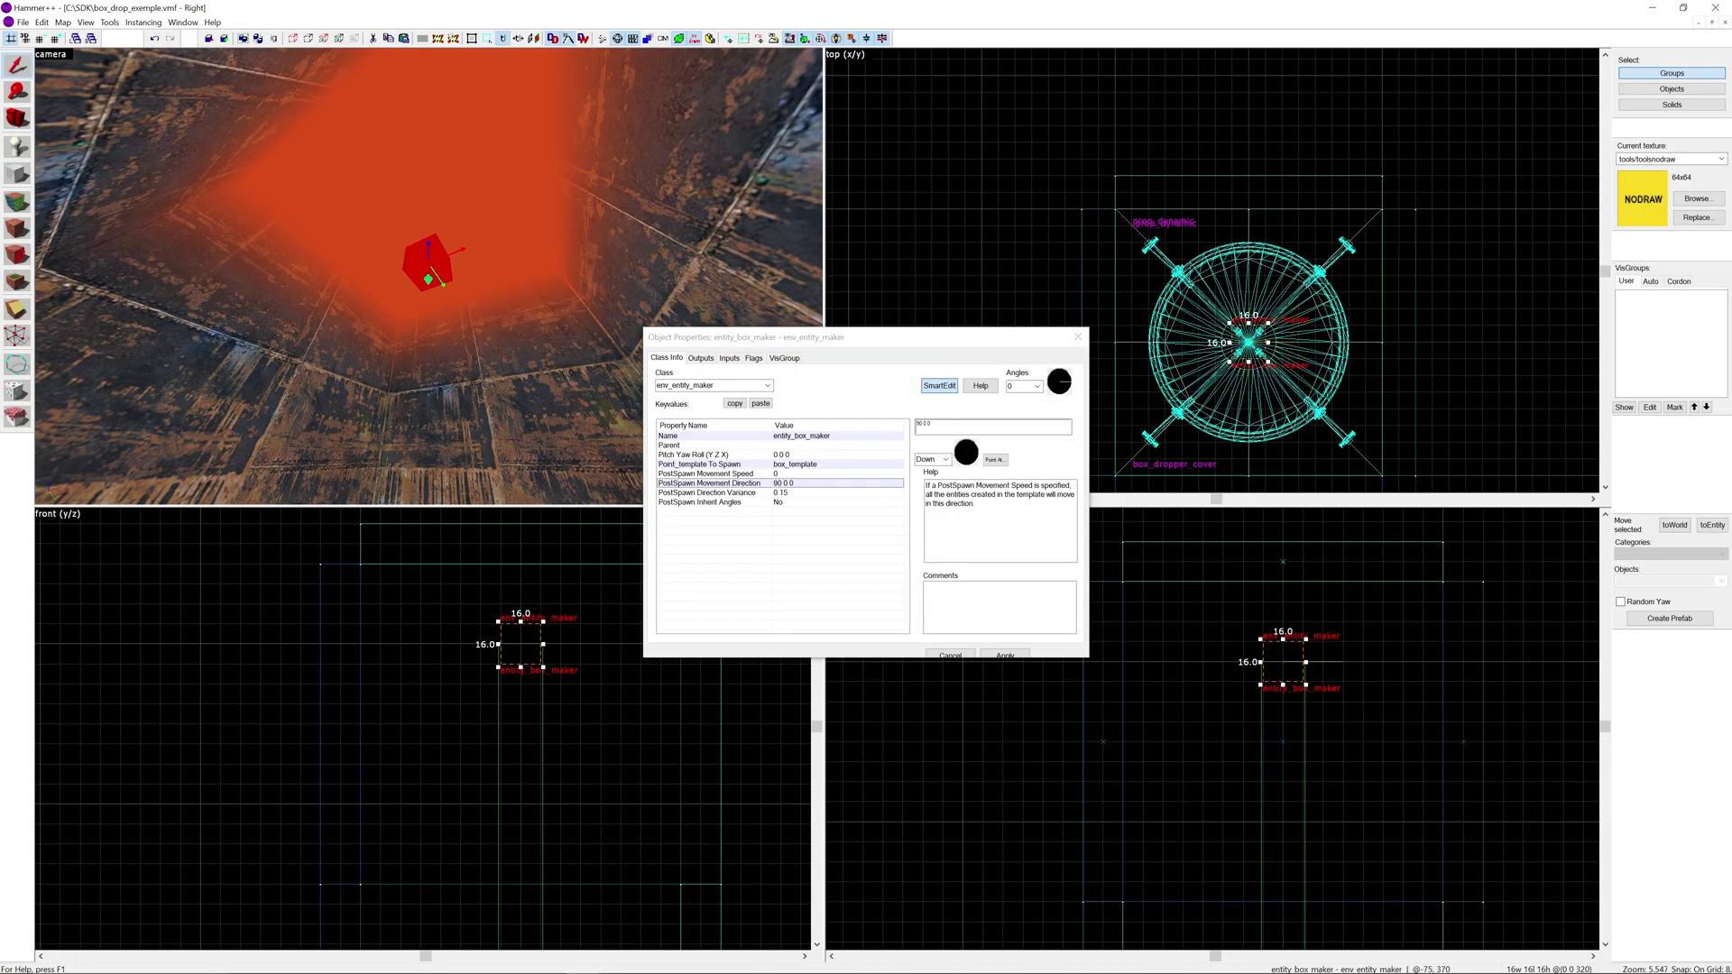
click(1078, 338)
key(Escape)
Place a filter_activator_name entity inside the nodraw room near the physics box.
key(z)
key(w)
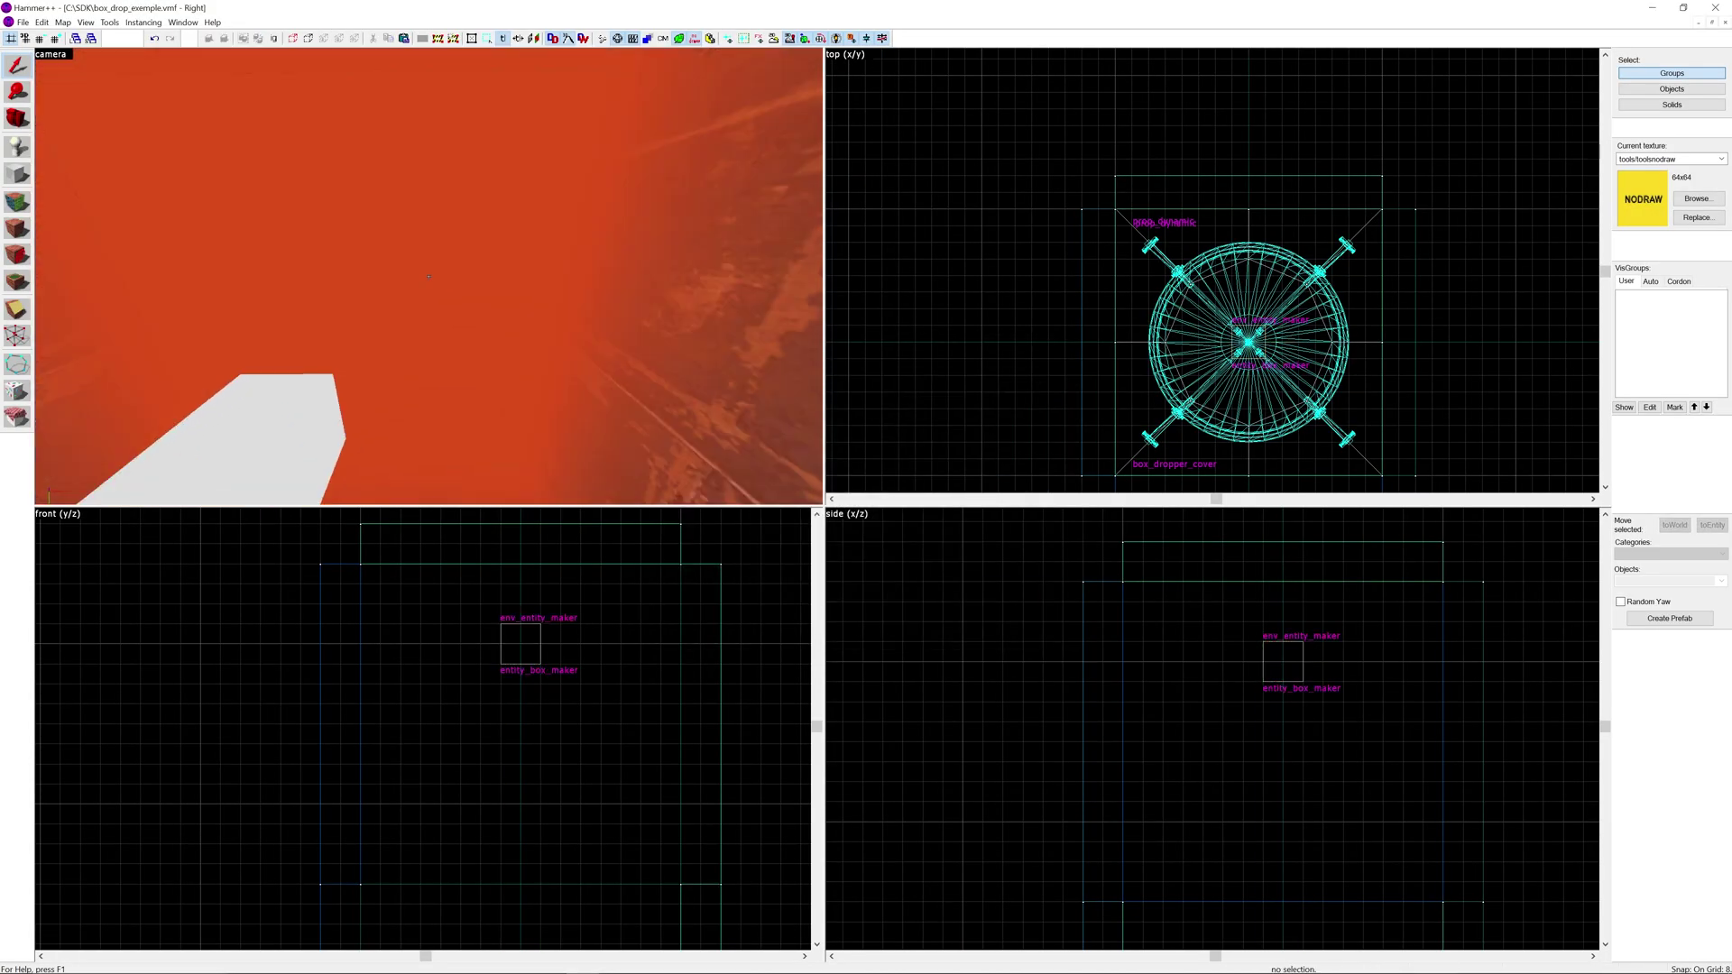
key(w)
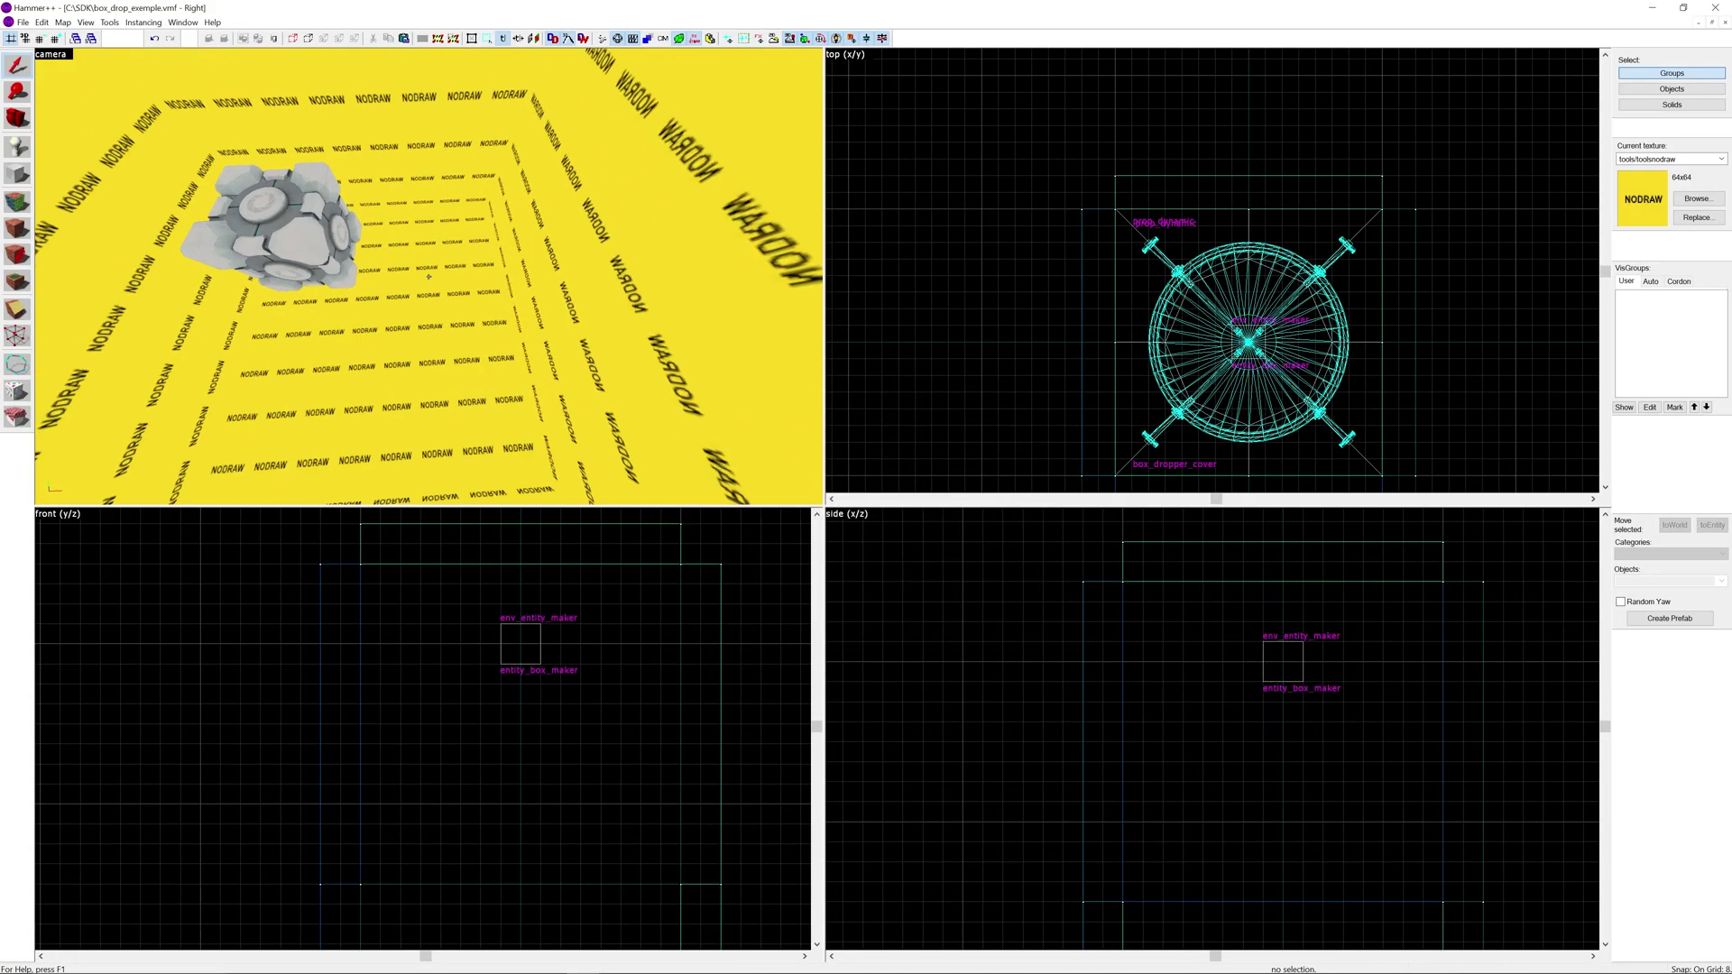
key(z)
click(17, 146)
double_click(1653, 580)
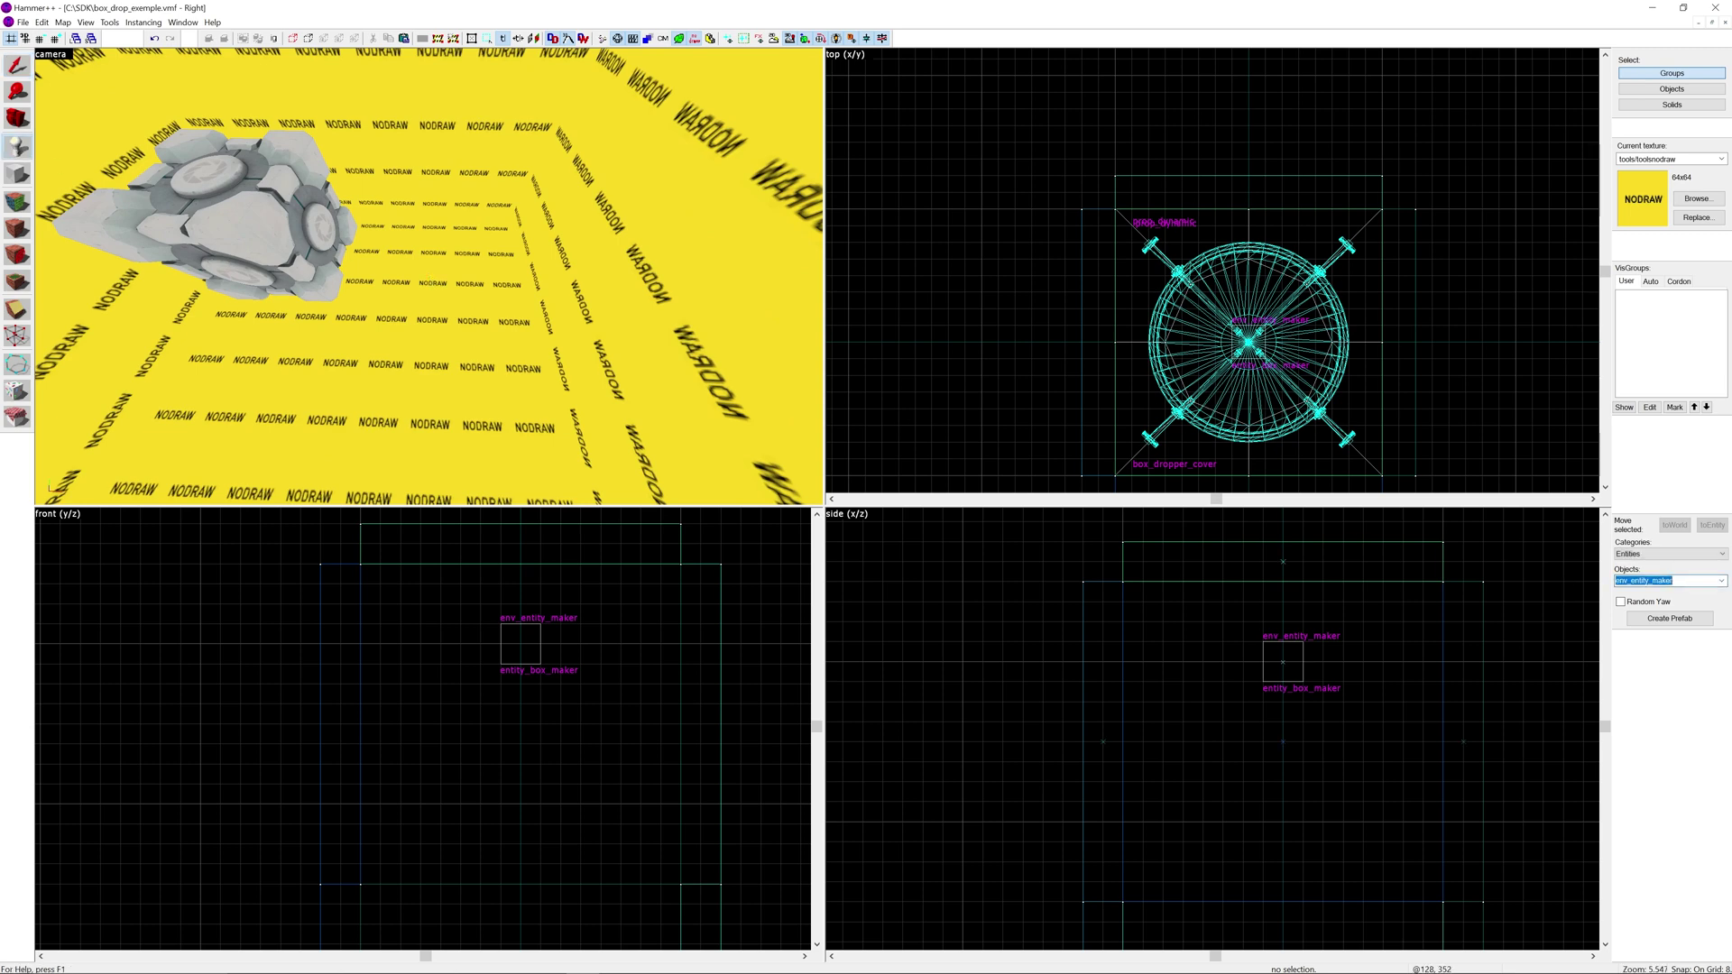
text(filter)
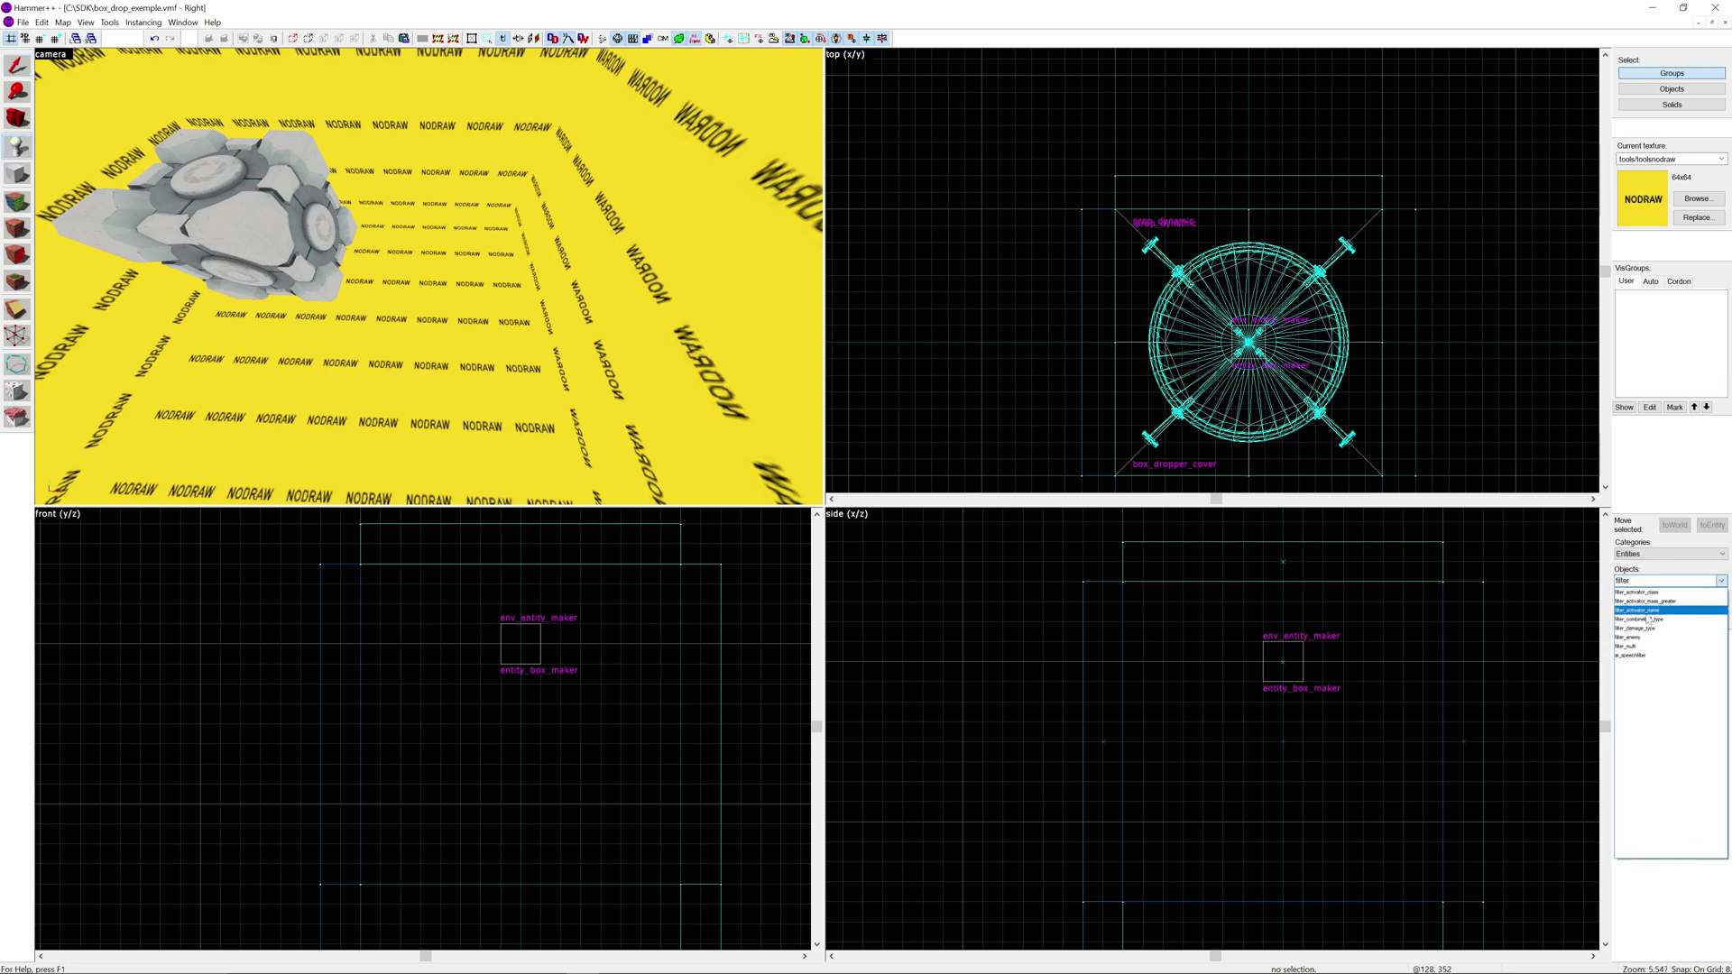
click(1647, 610)
click(428, 262)
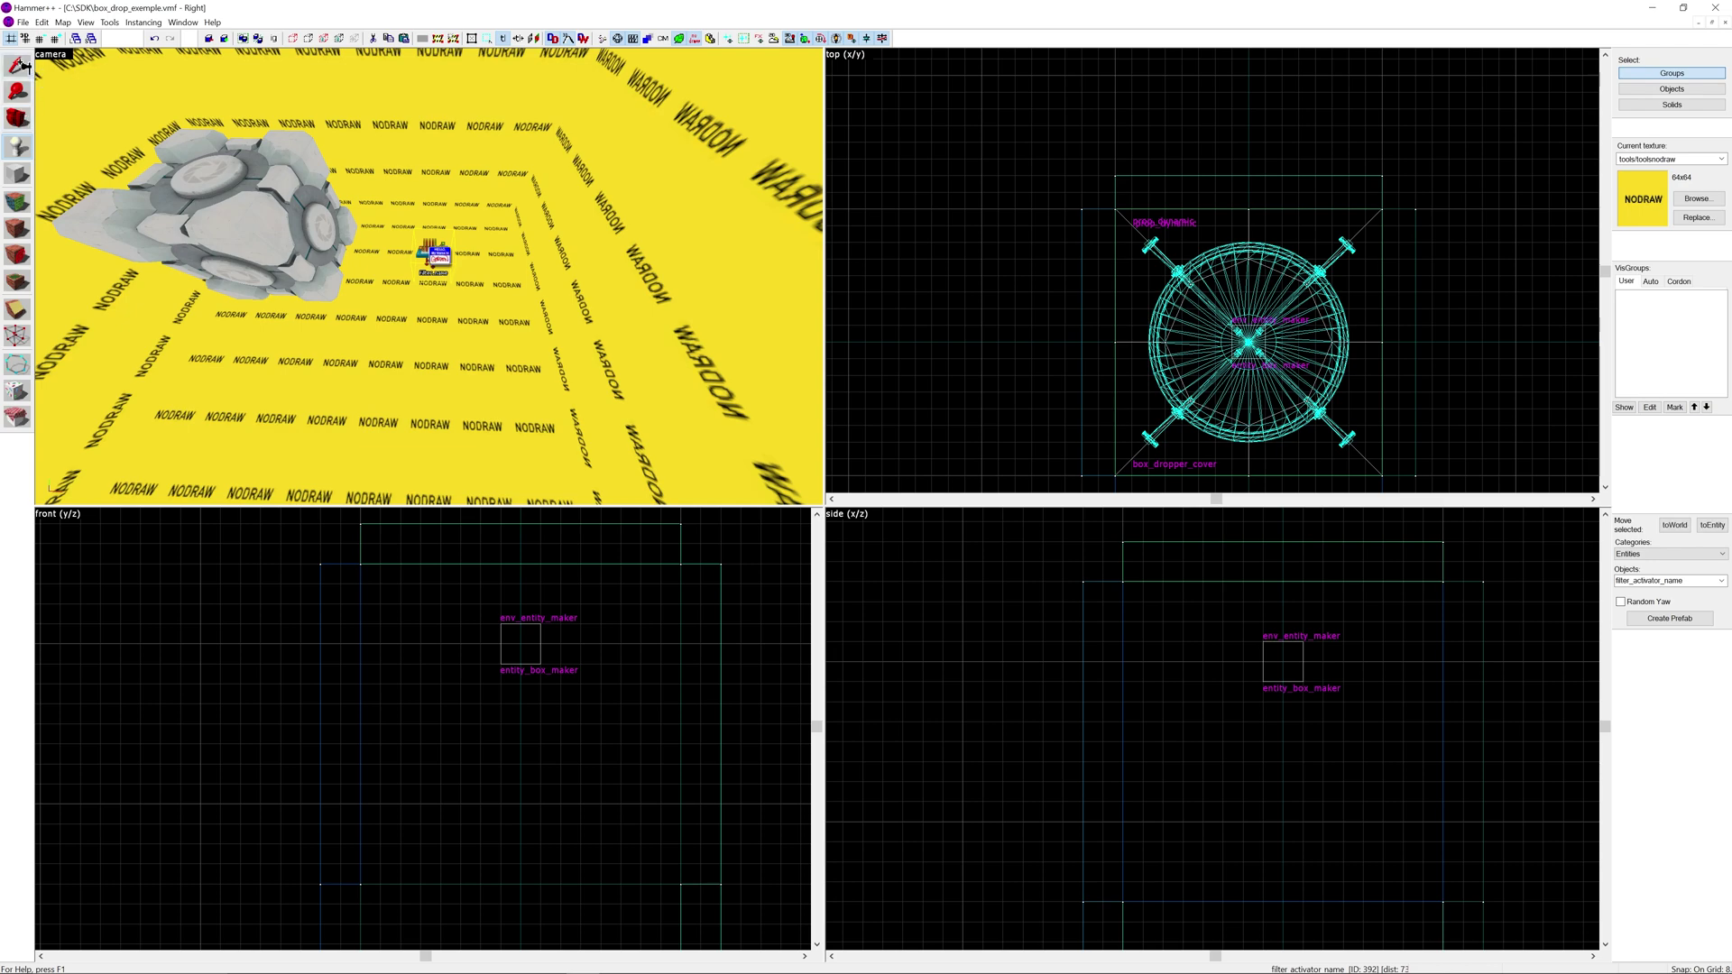
Align the filter_activator_name beside the physics box in the nodraw room and raise it 16 units.
click(22, 67)
scroll(1141, 345, down, 11)
scroll(1279, 245, up, 8)
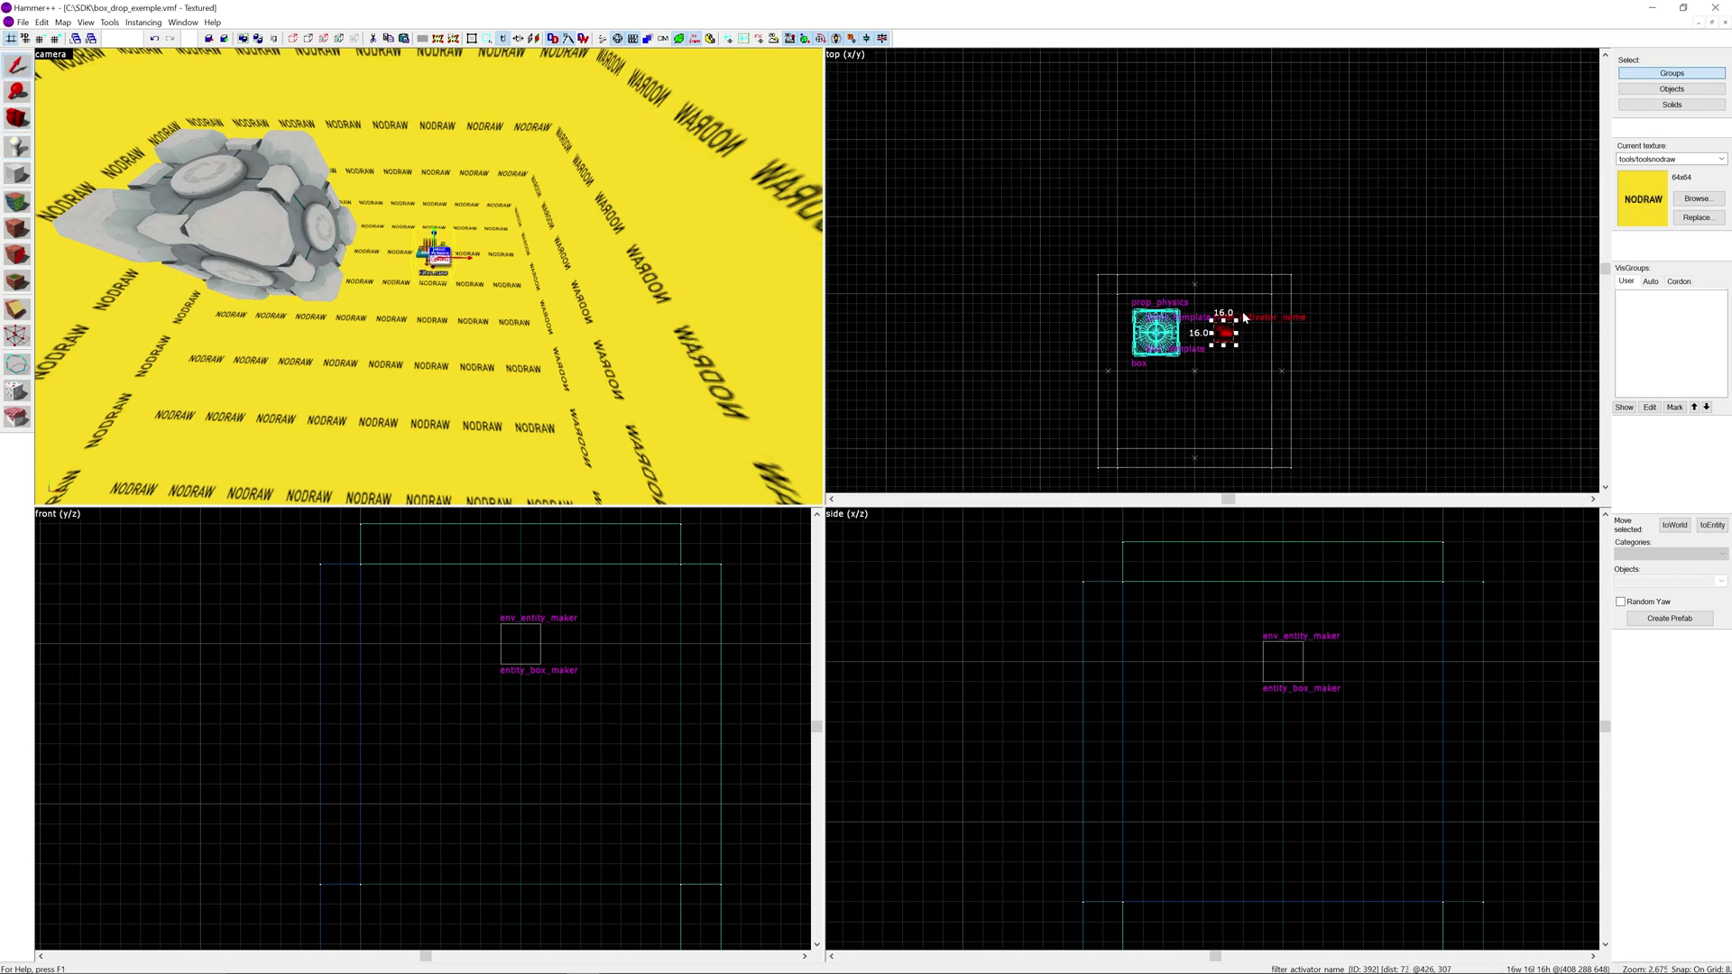
scroll(1243, 318, up, 4)
mouse_move(1212, 350)
mouse_down()
mouse_move(1231, 367)
mouse_move(1211, 350)
mouse_up()
scroll(1298, 707, down, 5)
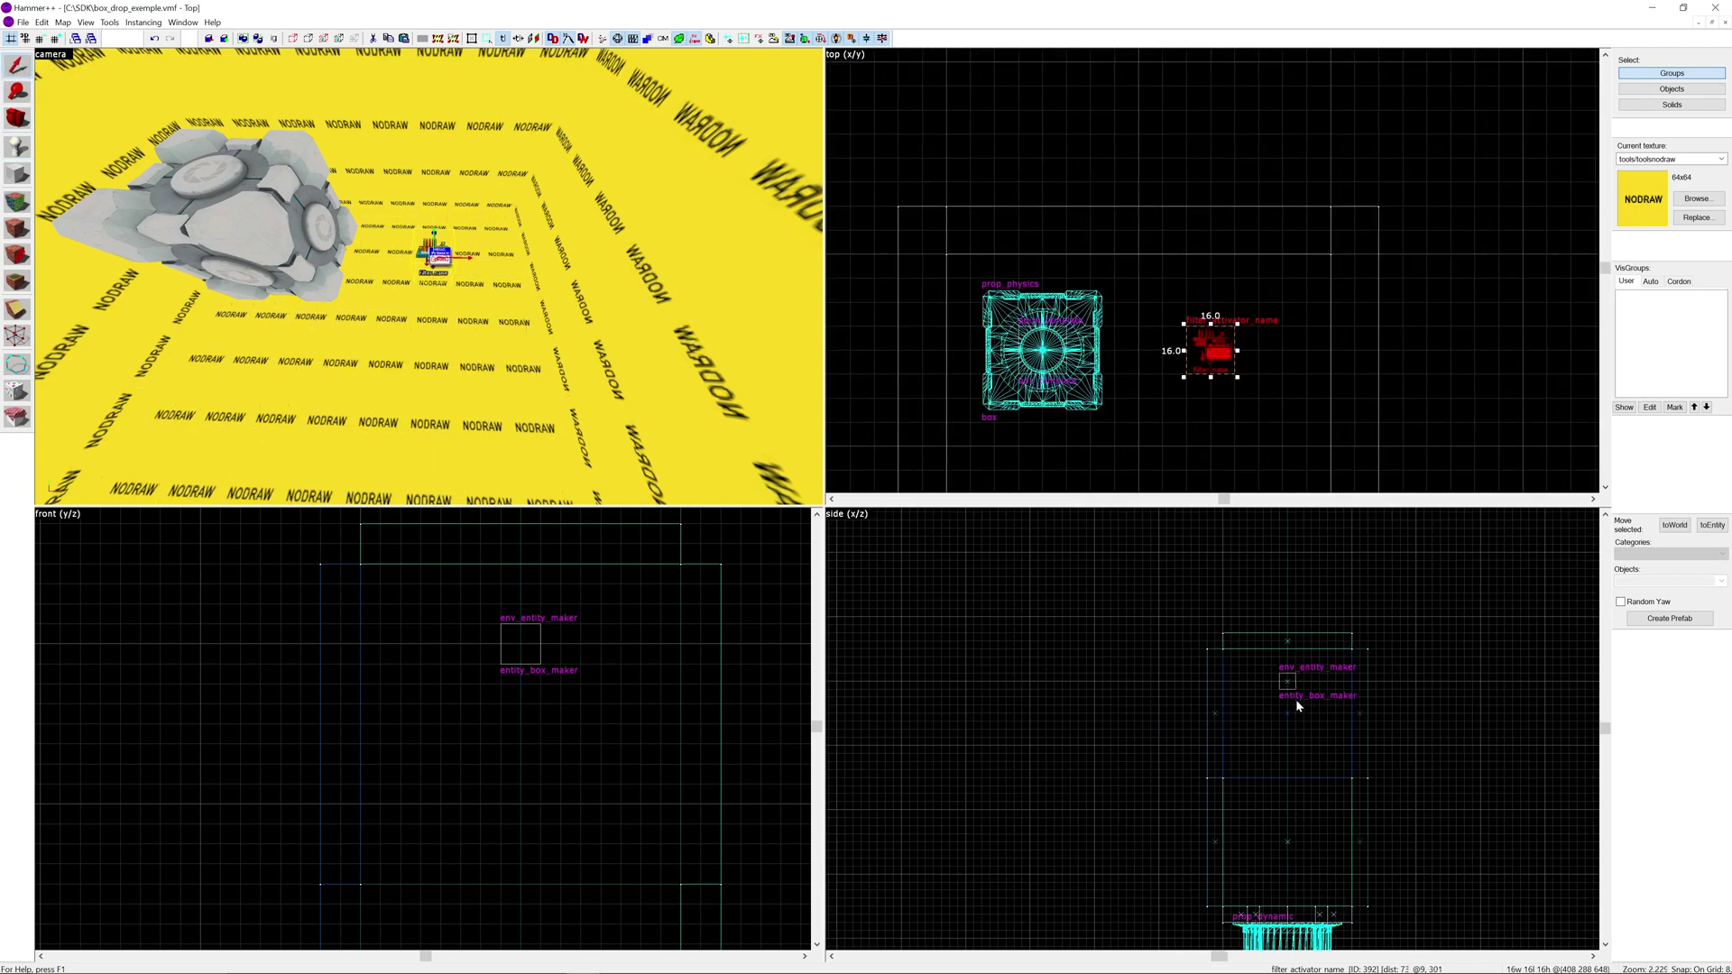
scroll(1299, 706, down, 3)
scroll(1335, 600, up, 8)
drag(1341, 614, 1347, 552)
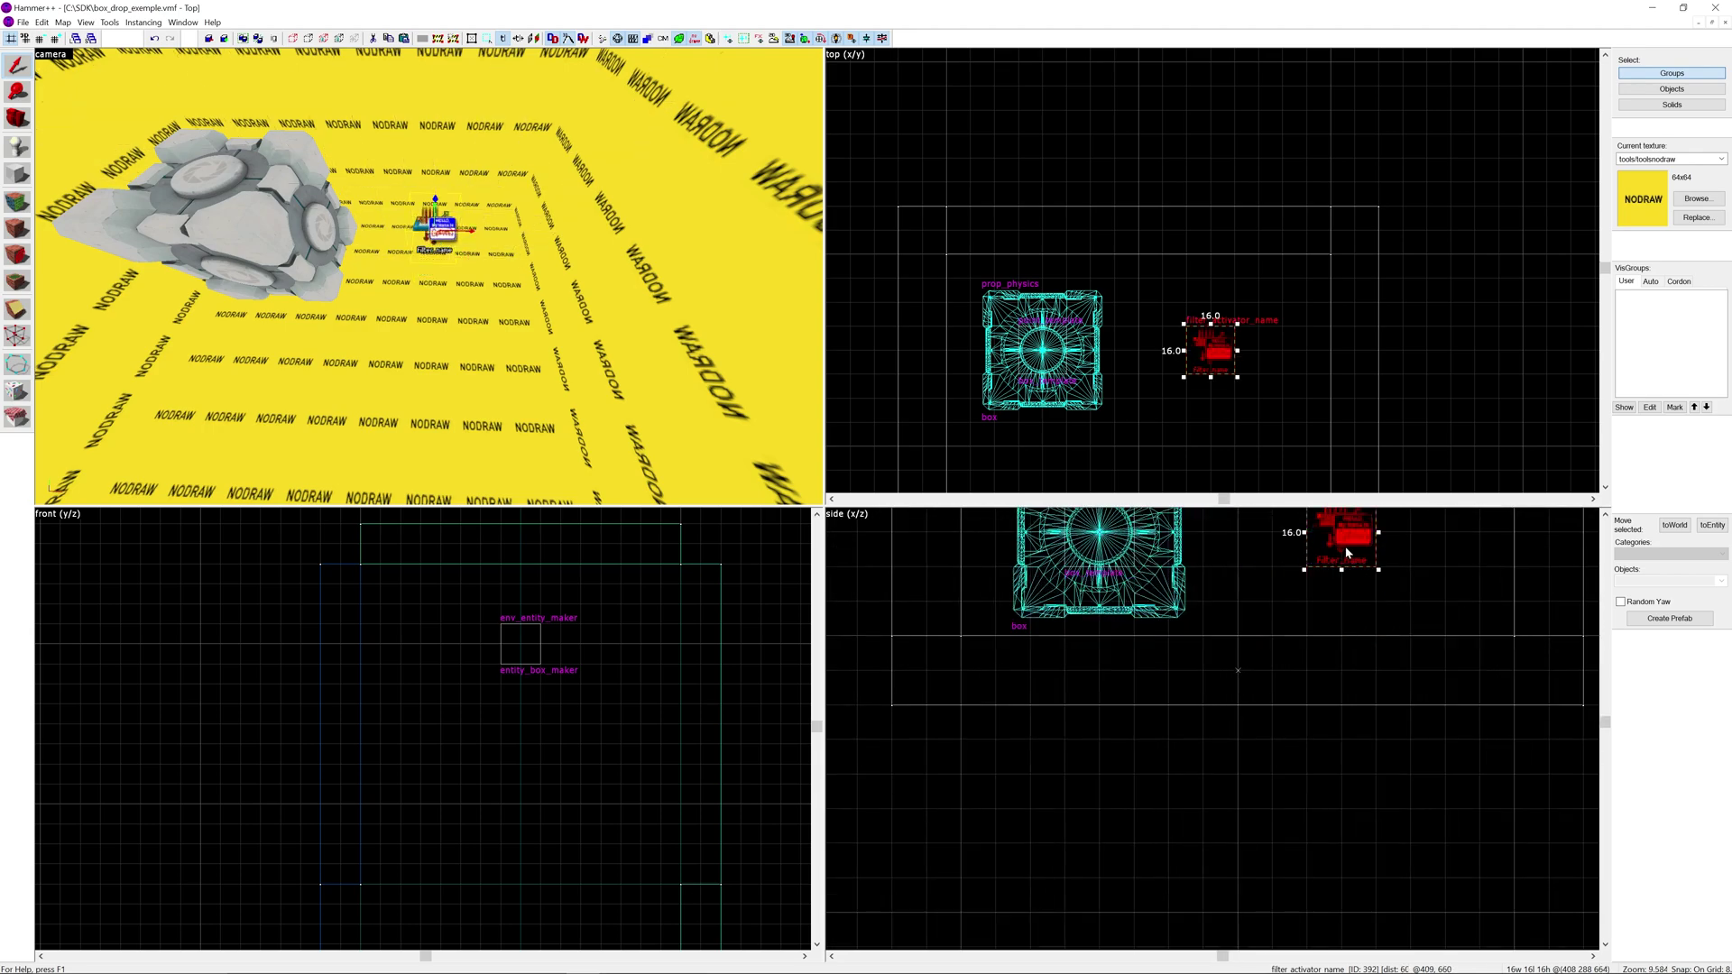
Name the filter entity "filter_box", set its Filter Name to box, and apply the changes.
key(alt+Return)
click(1001, 328)
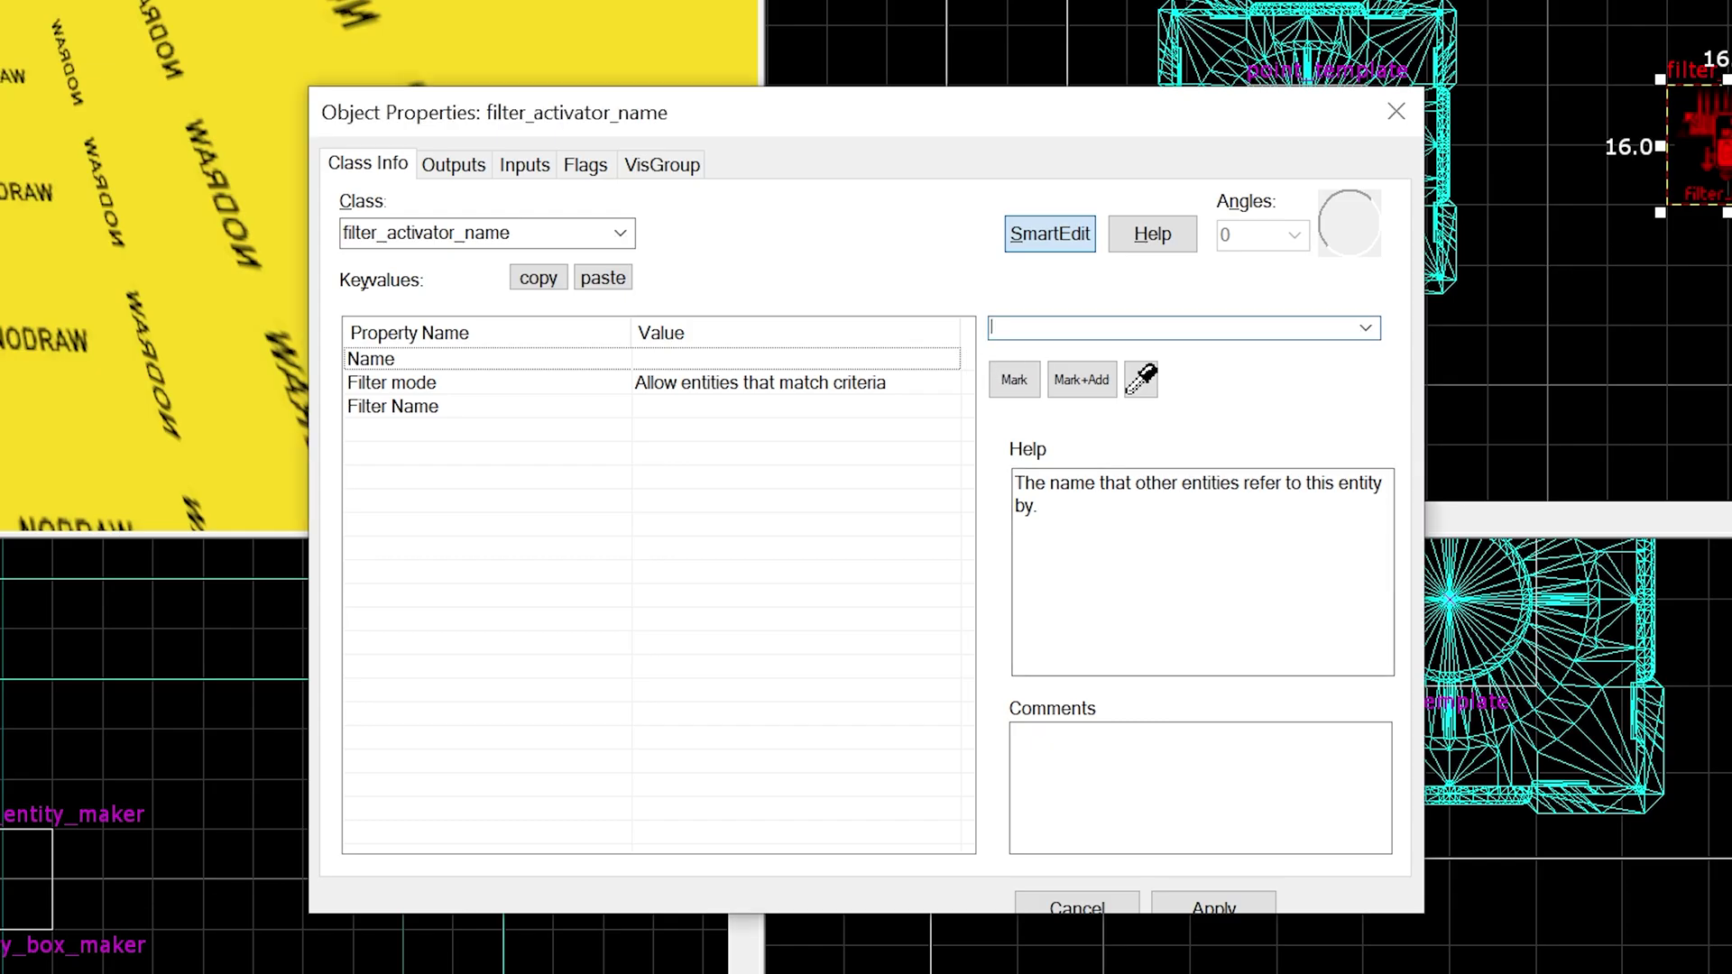
text(filter_box)
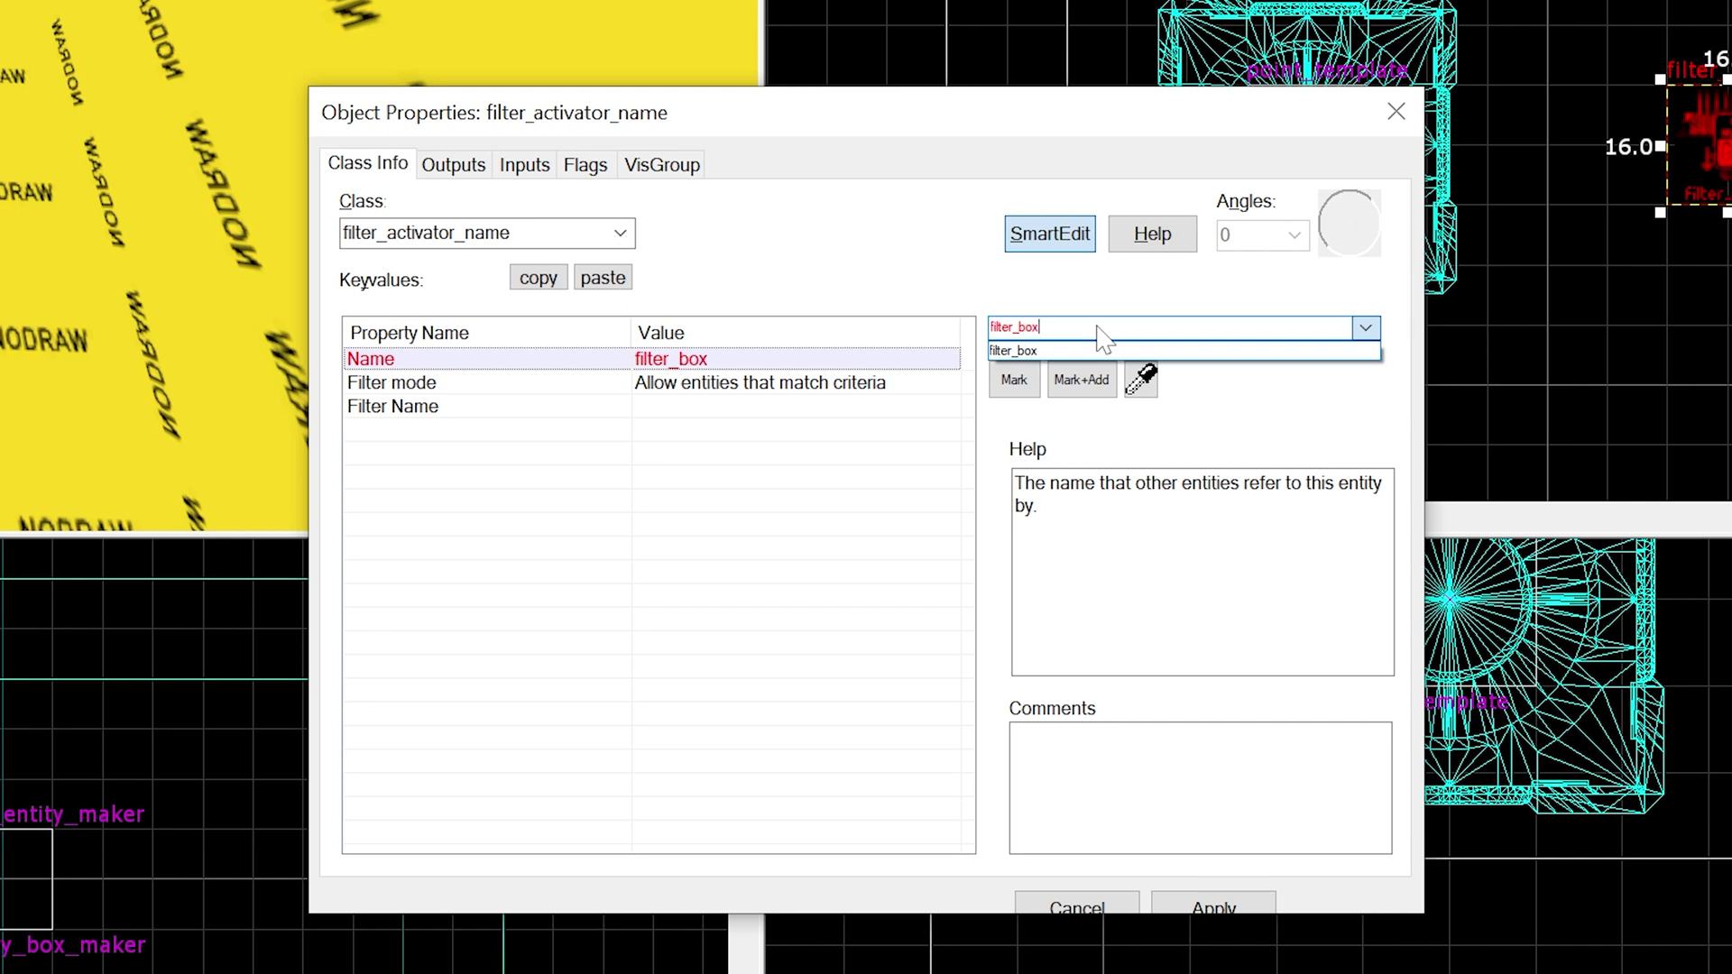
click(749, 406)
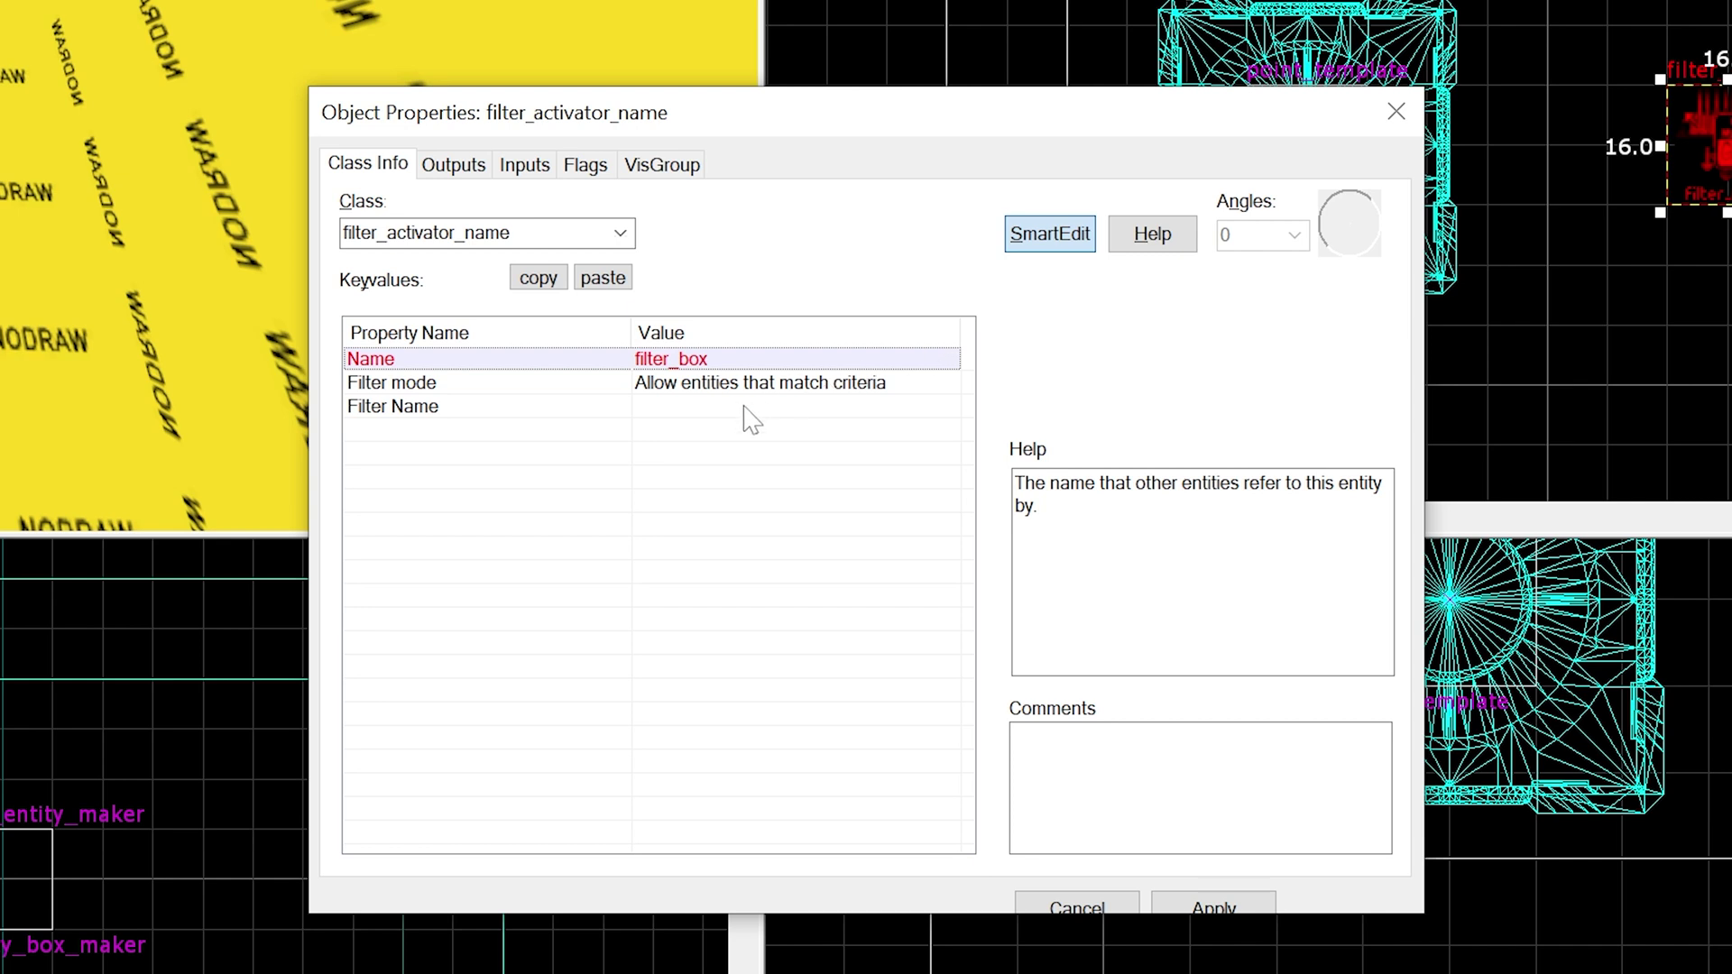
text(box)
key(Return)
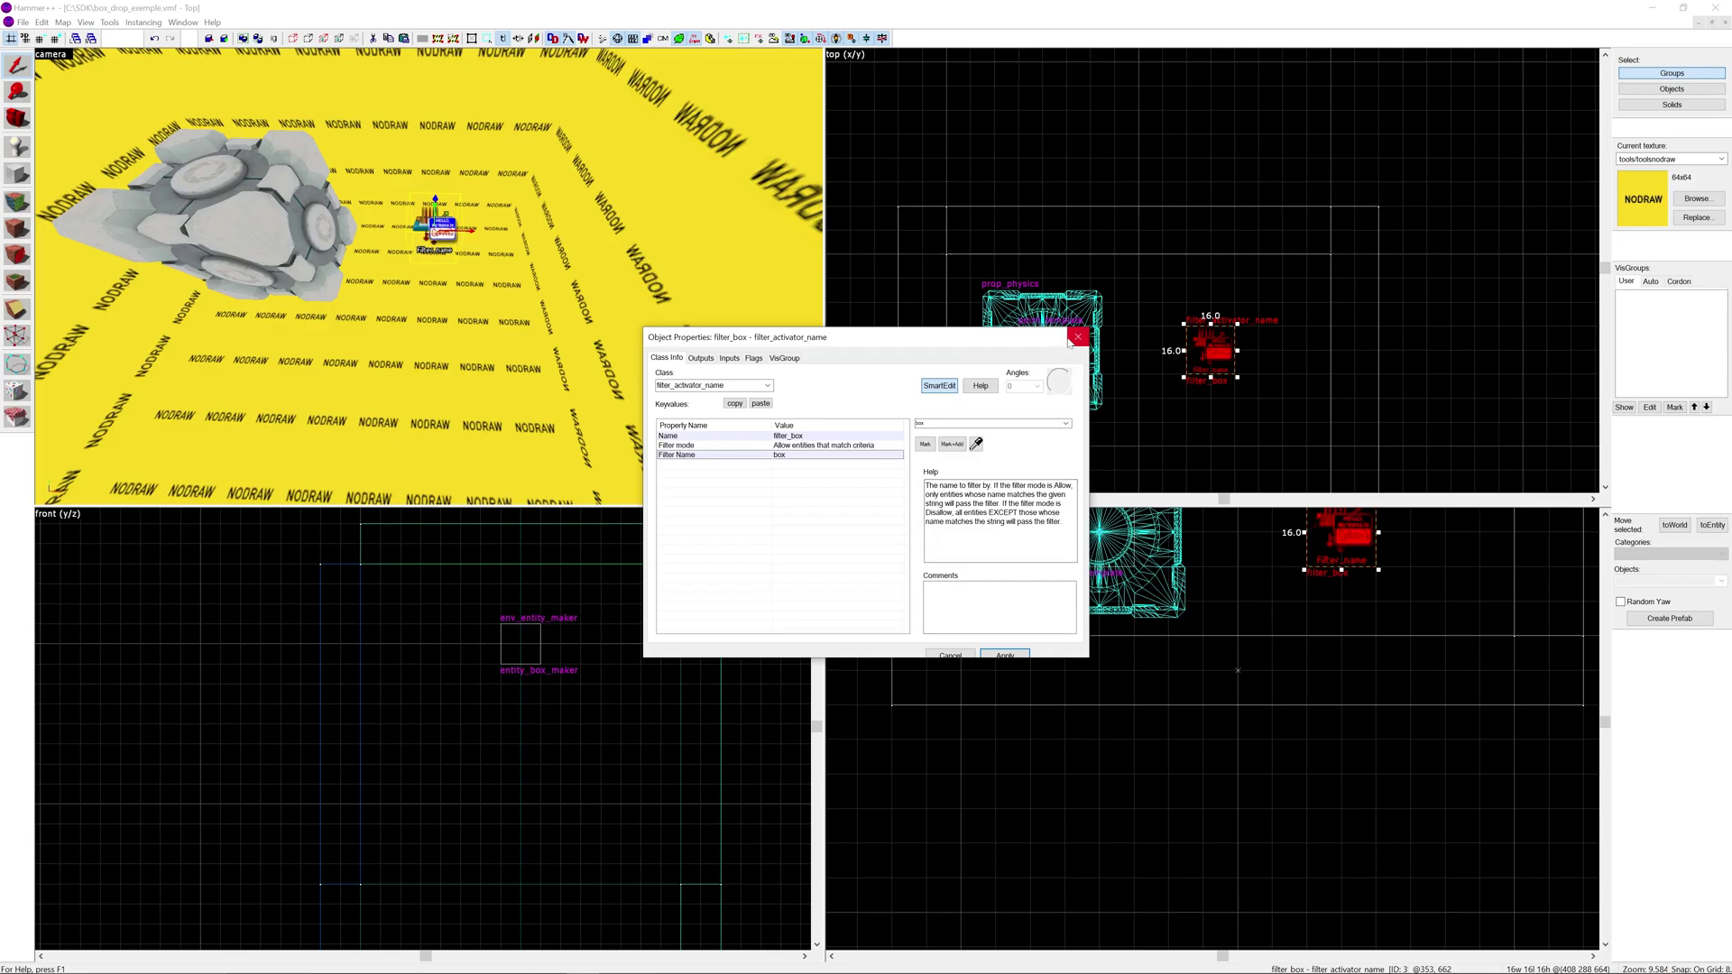
click(1396, 111)
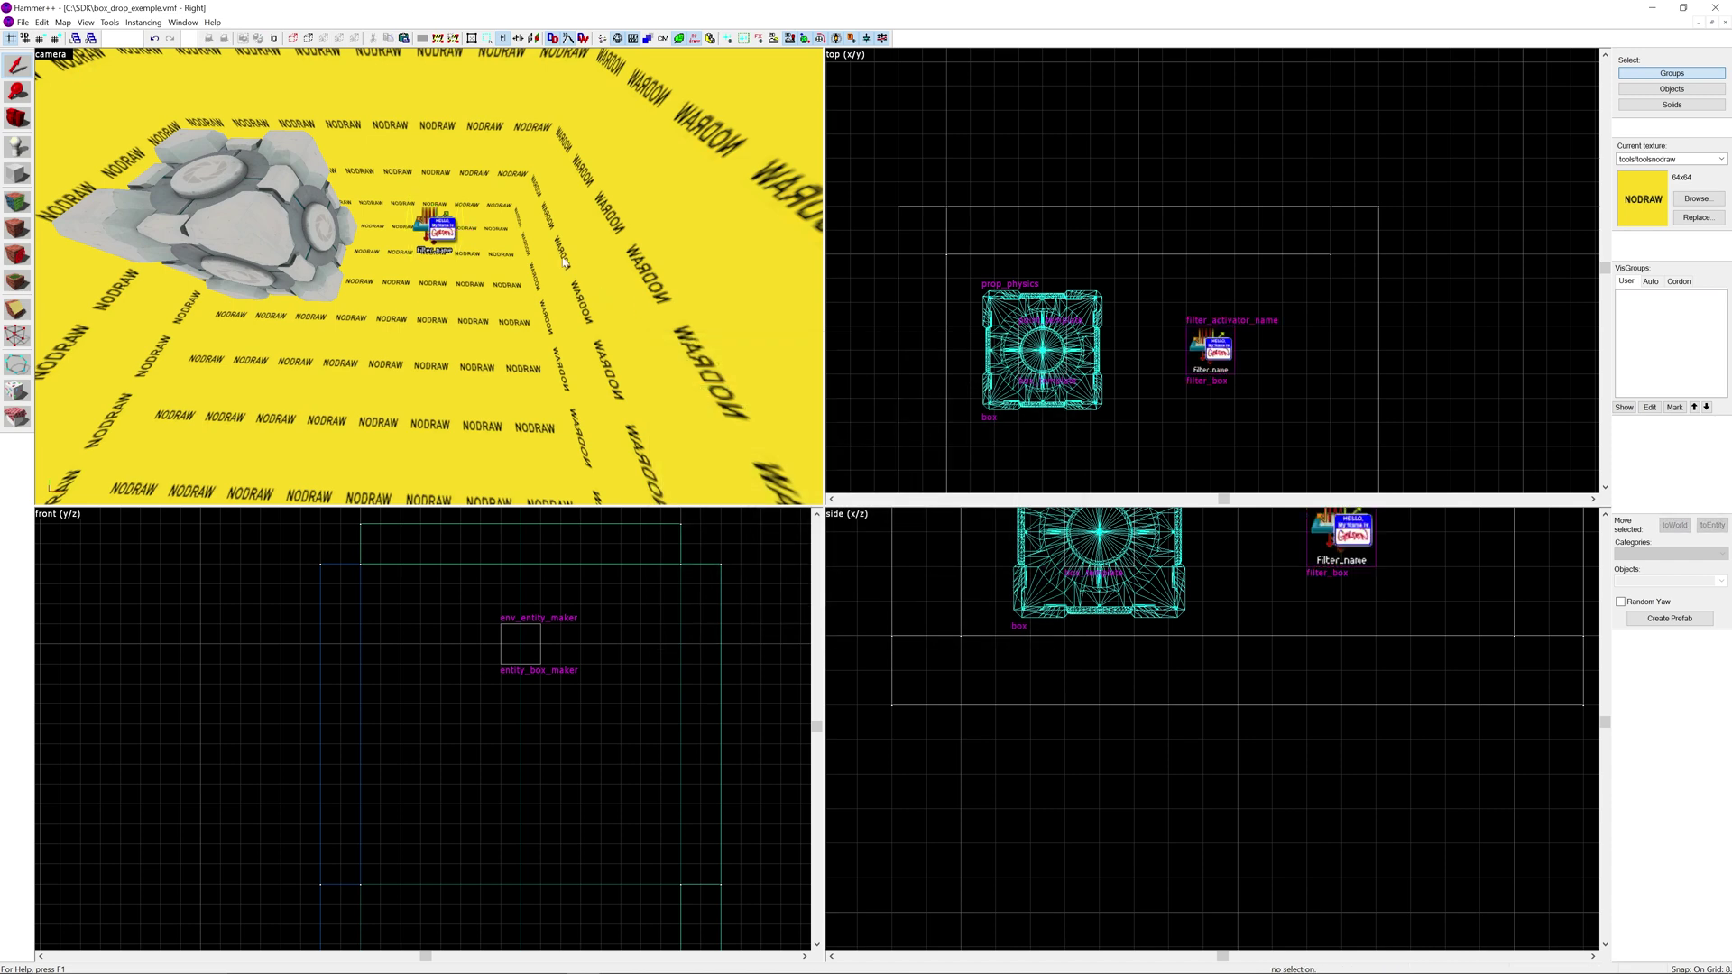
Examine the nodraw room with the box and filter, and its location relative to the dropper shaft.
key(z)
key(s)
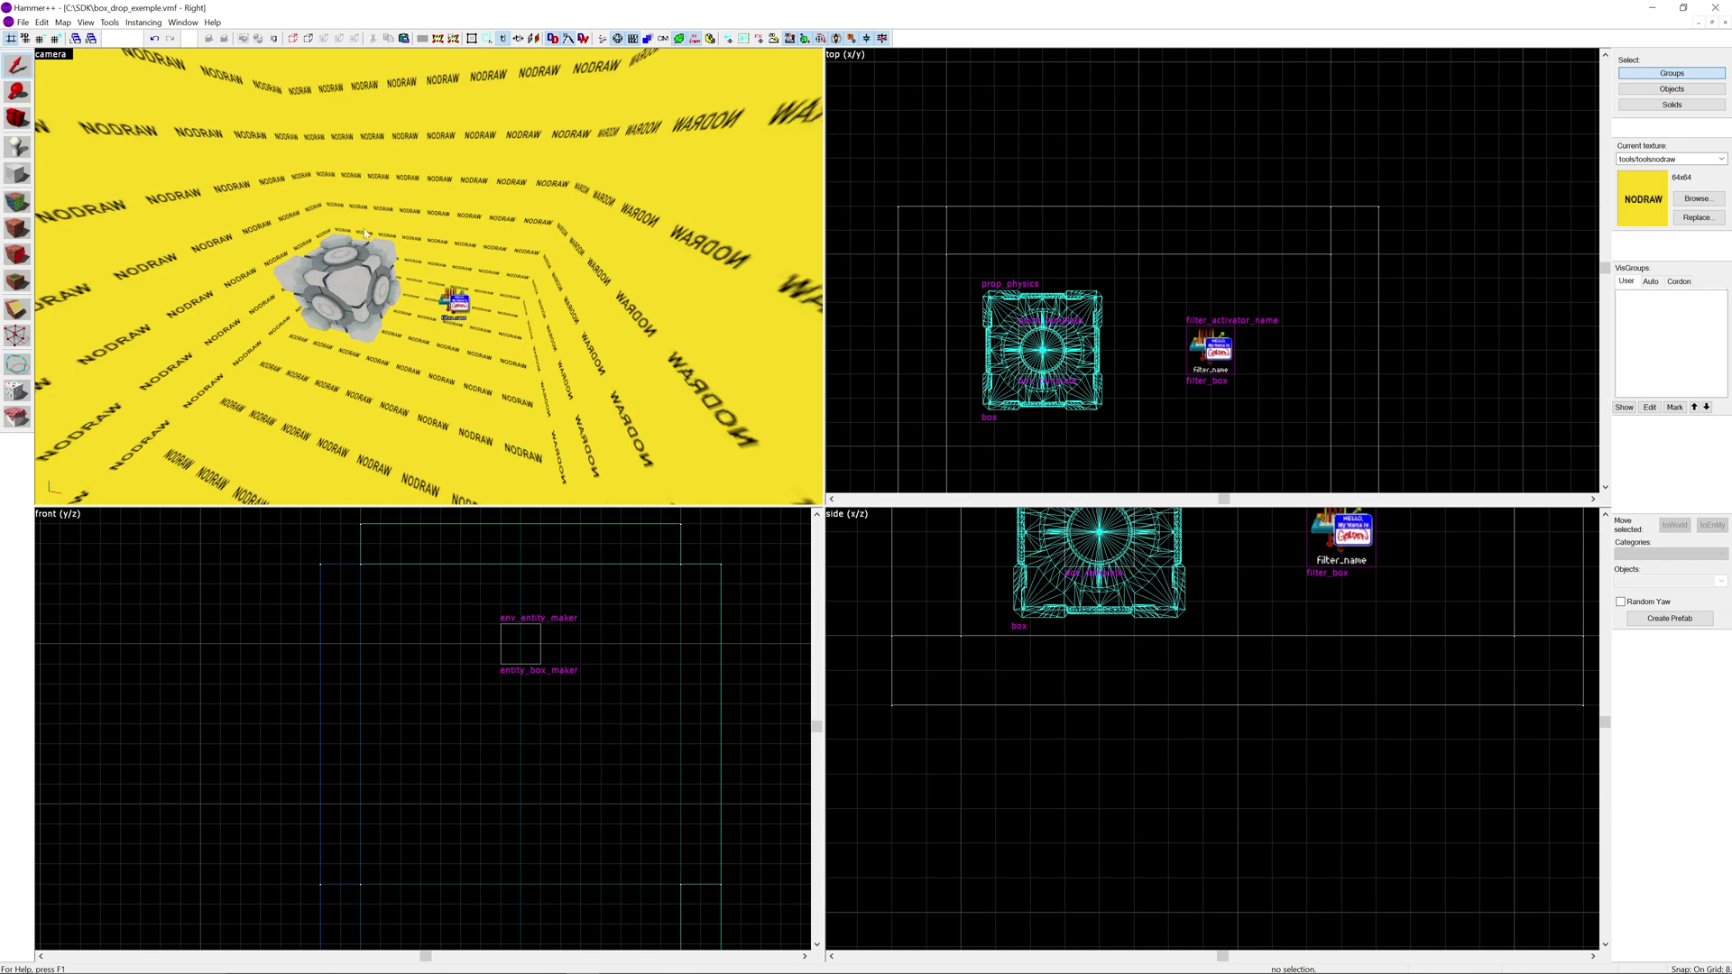
drag(488, 316, 430, 282)
key(z)
key(w)
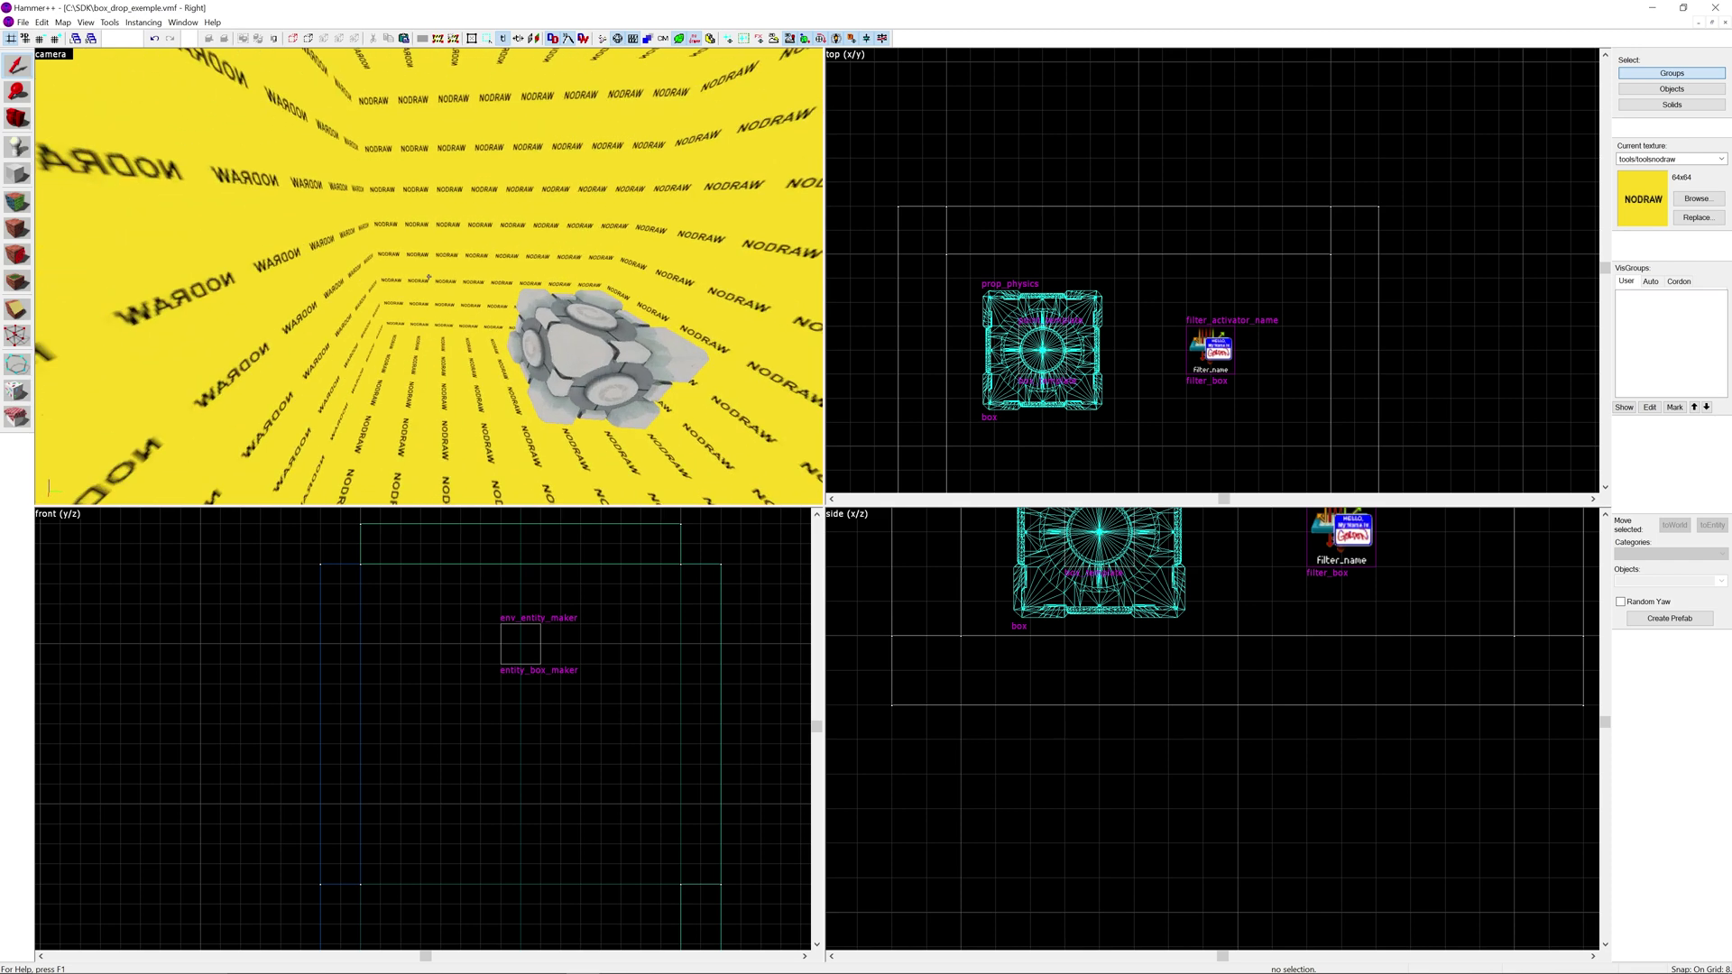
key(s)
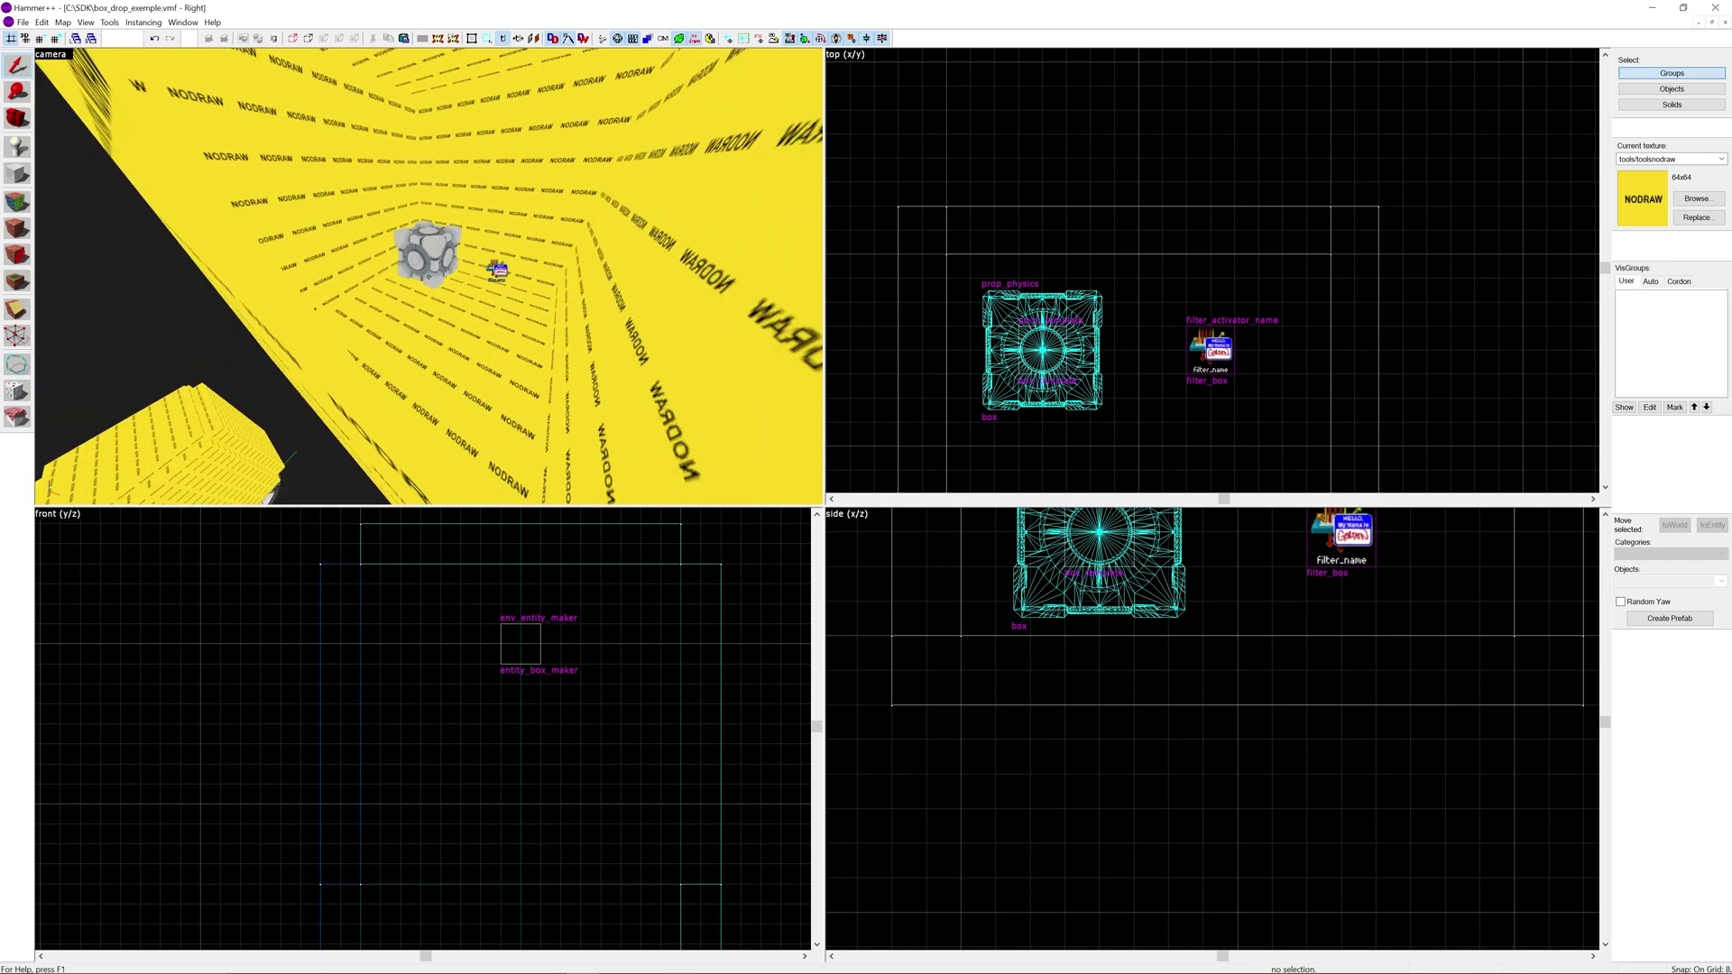
key(d)
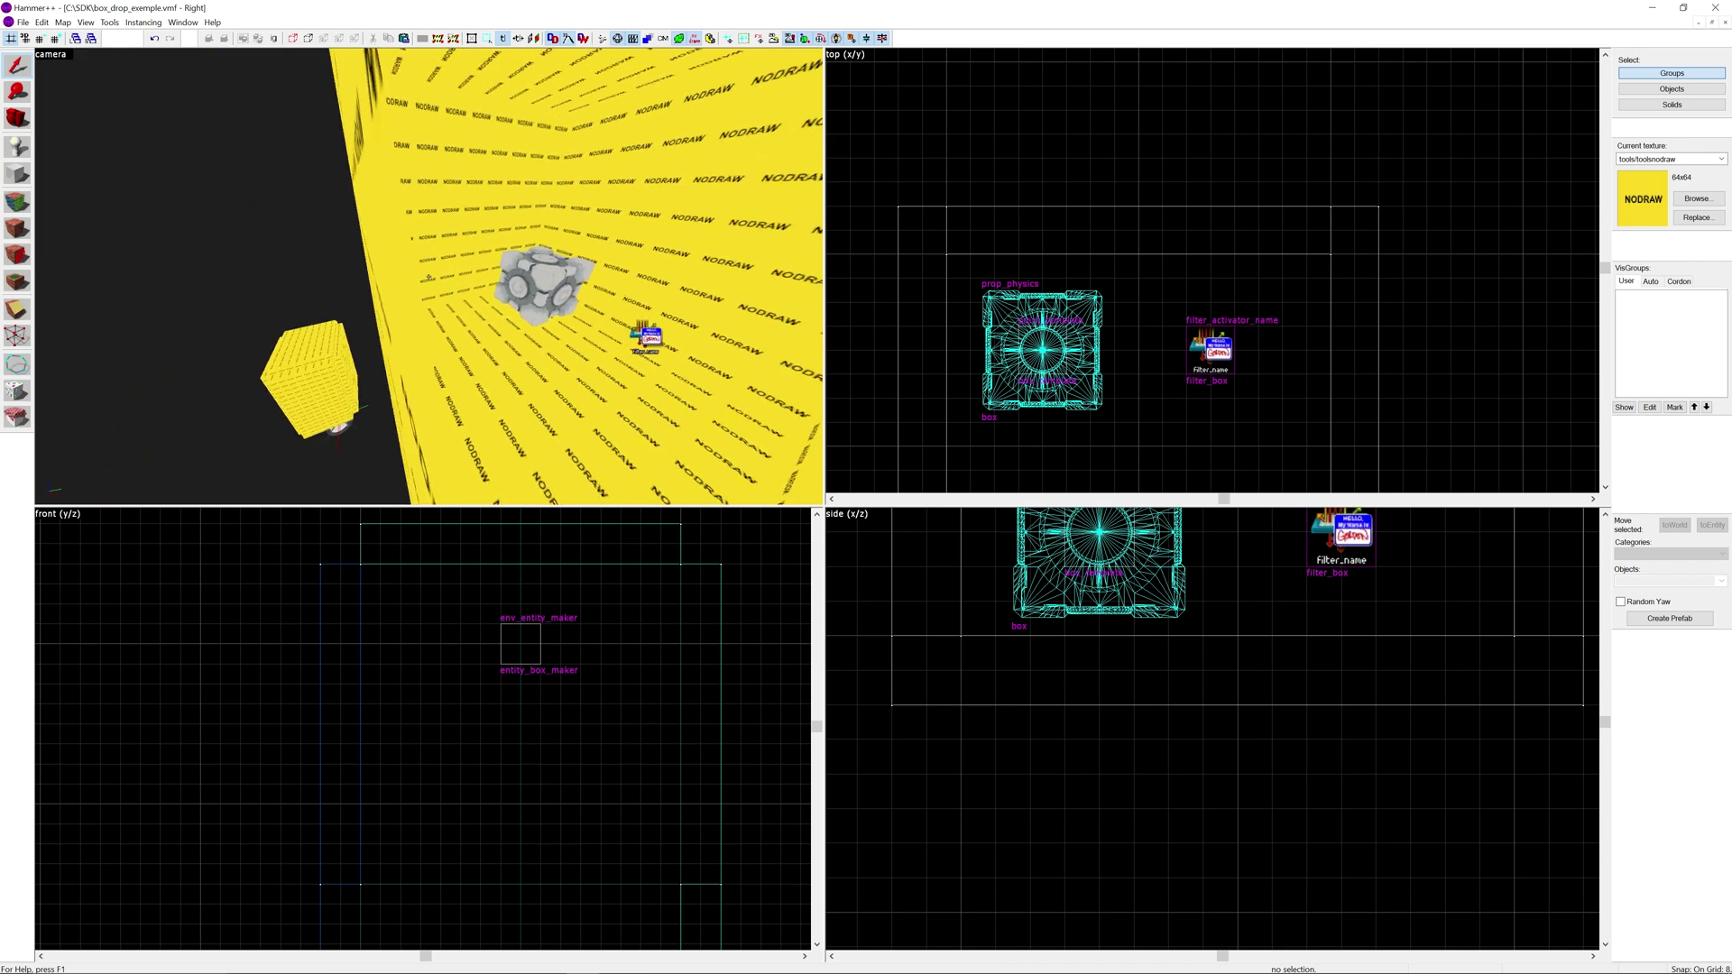
key(s)
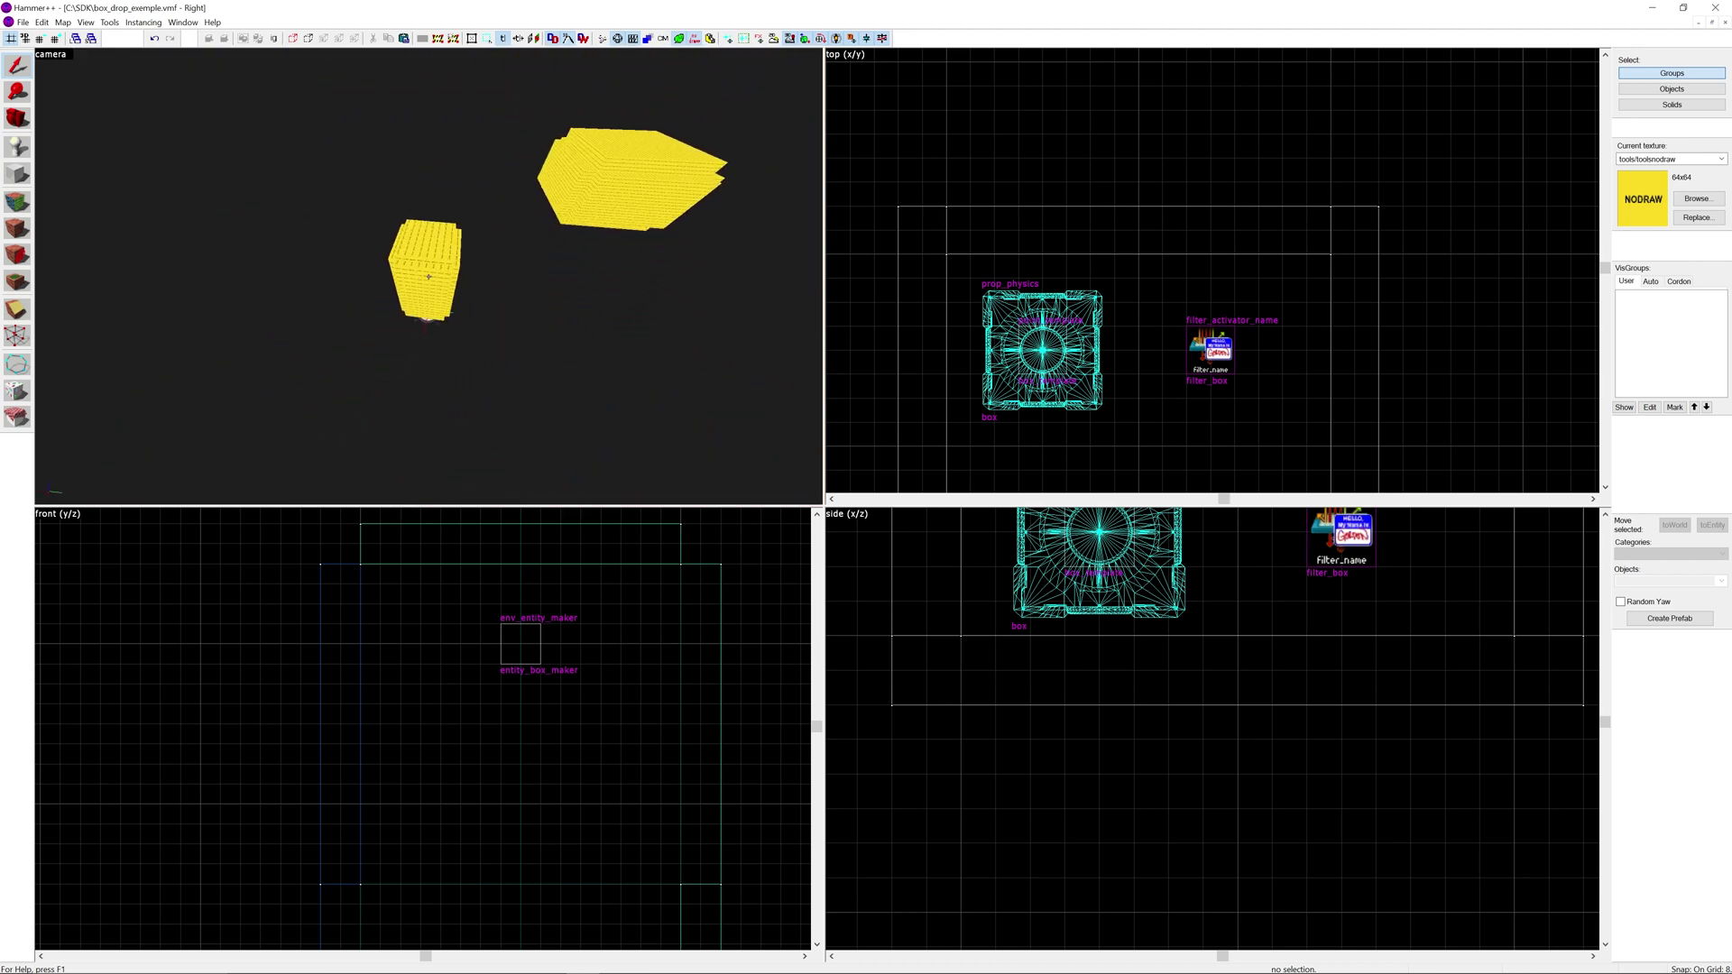
key(w)
key(z)
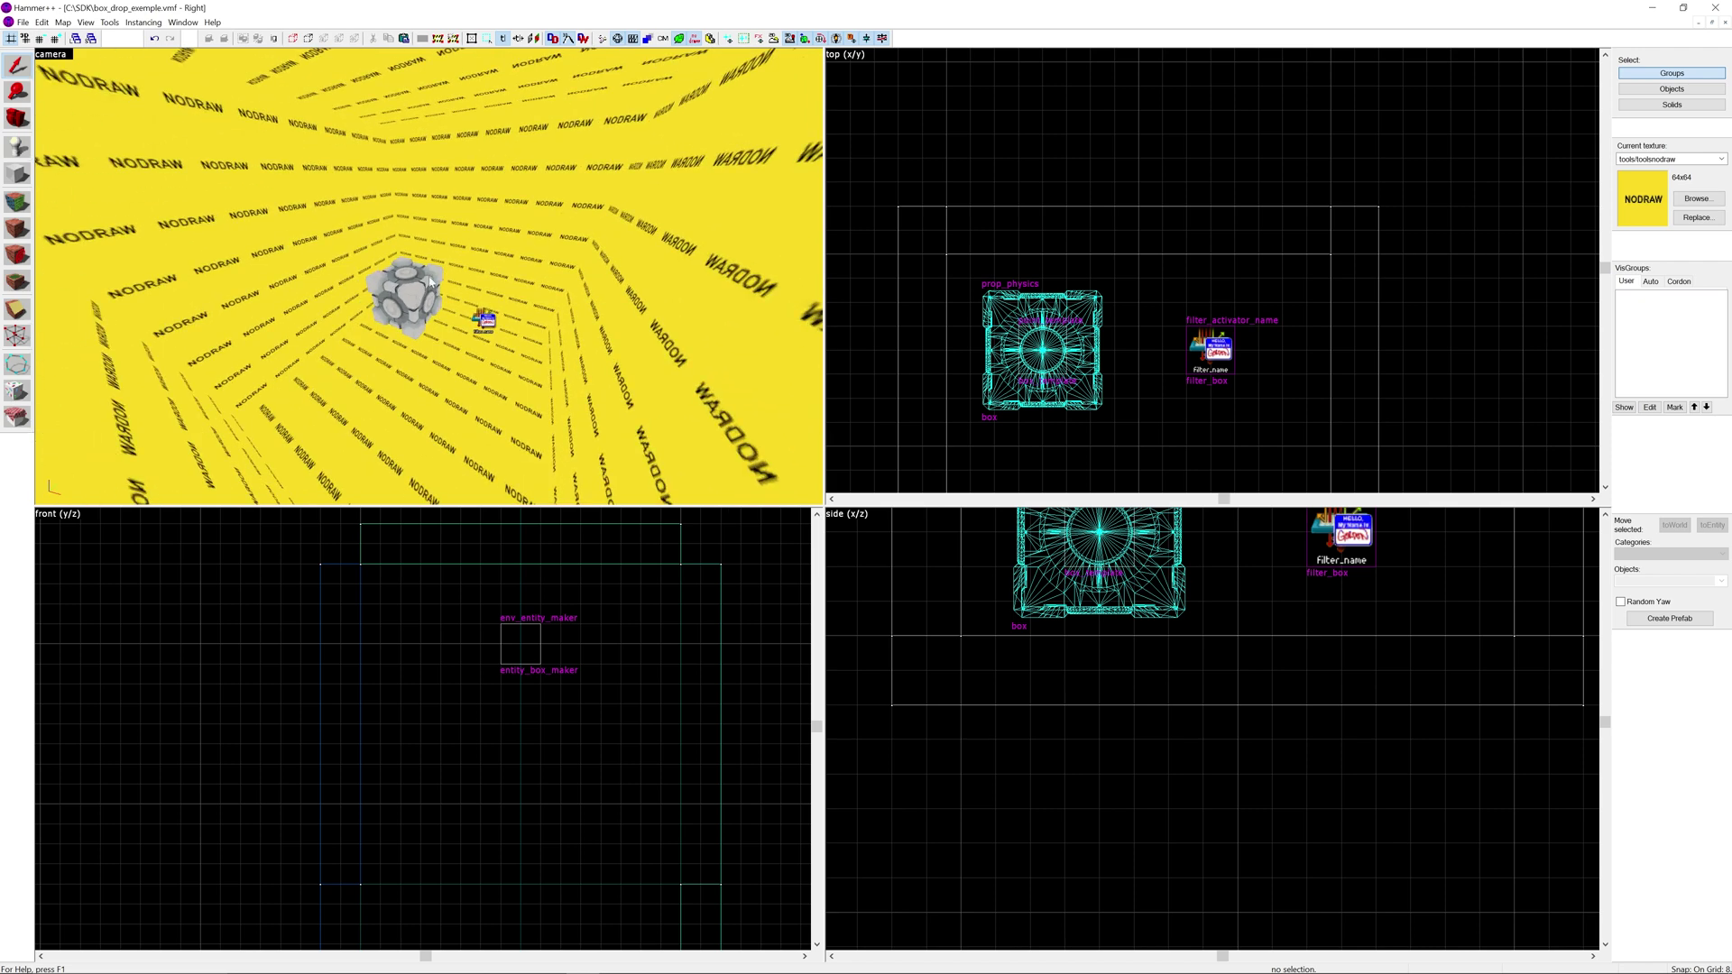
Place a logic_auto entity inside the nodraw room.
click(20, 151)
double_click(1649, 583)
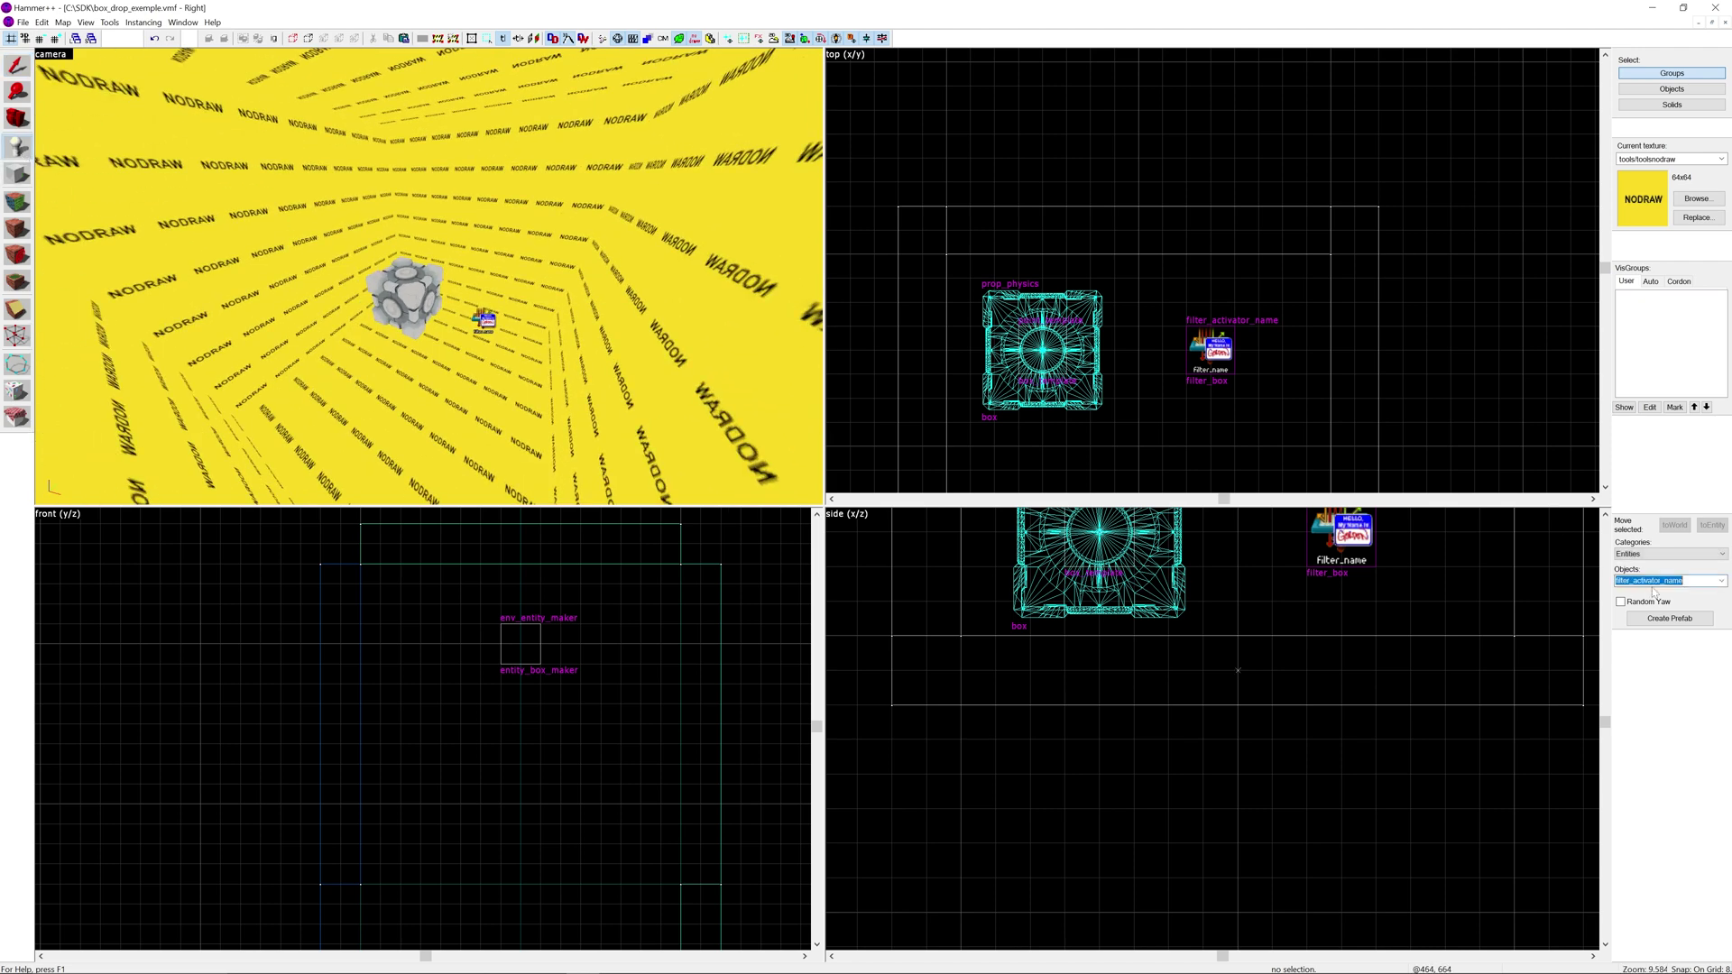
text(auto)
click(1642, 604)
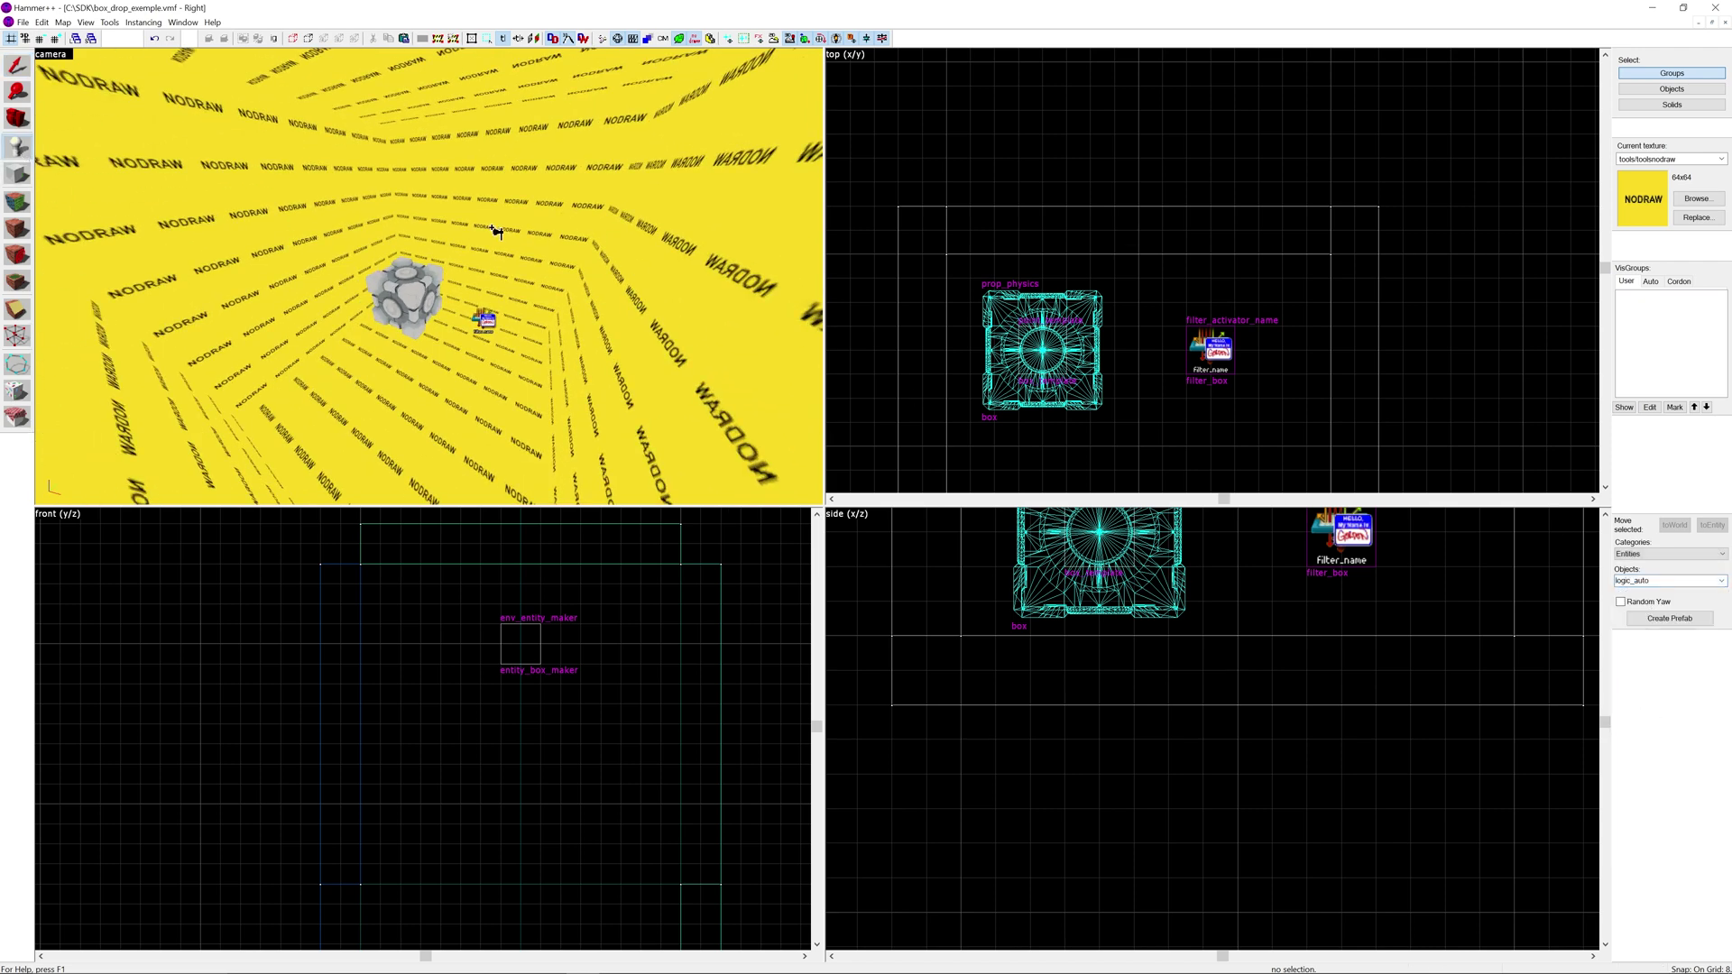
click(1162, 273)
key(Return)
Move the logic_auto between the physics box and the filter in plan, and raise it above them.
drag(1151, 293, 1117, 362)
scroll(1343, 811, down, 5)
drag(1309, 617, 1316, 585)
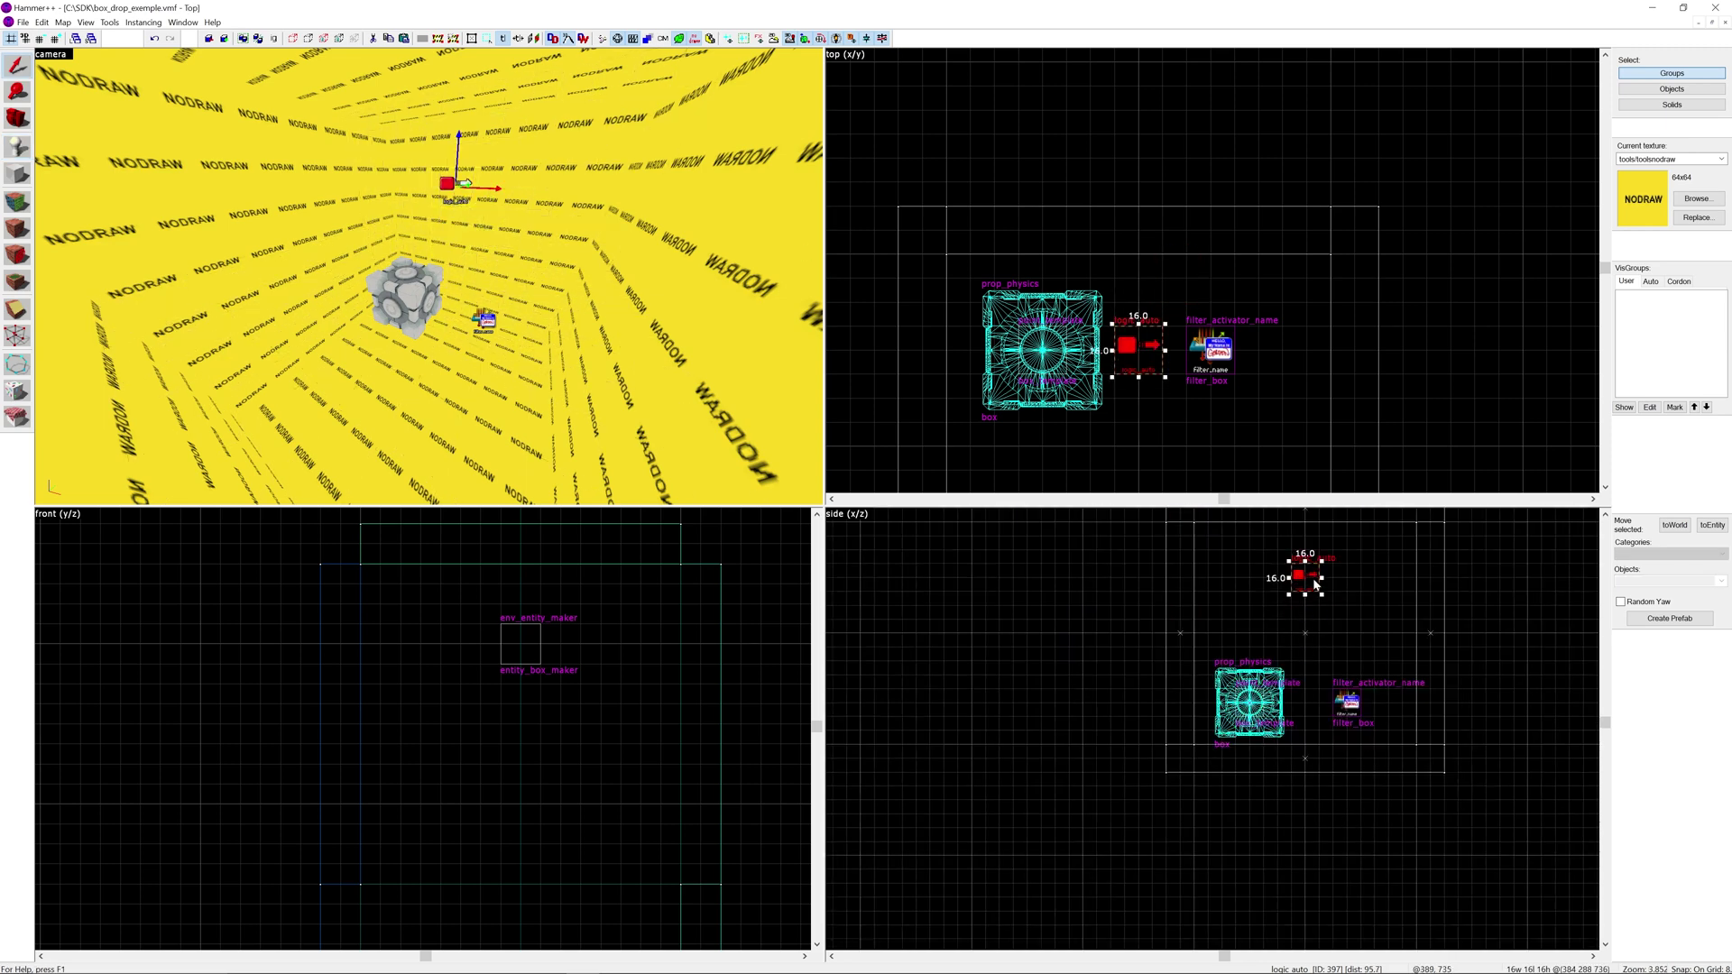
Add a logic_auto output so OnMapSpawn triggers ForceSpawn on entity_box_maker, apply it and clear the selection.
double_click(1316, 585)
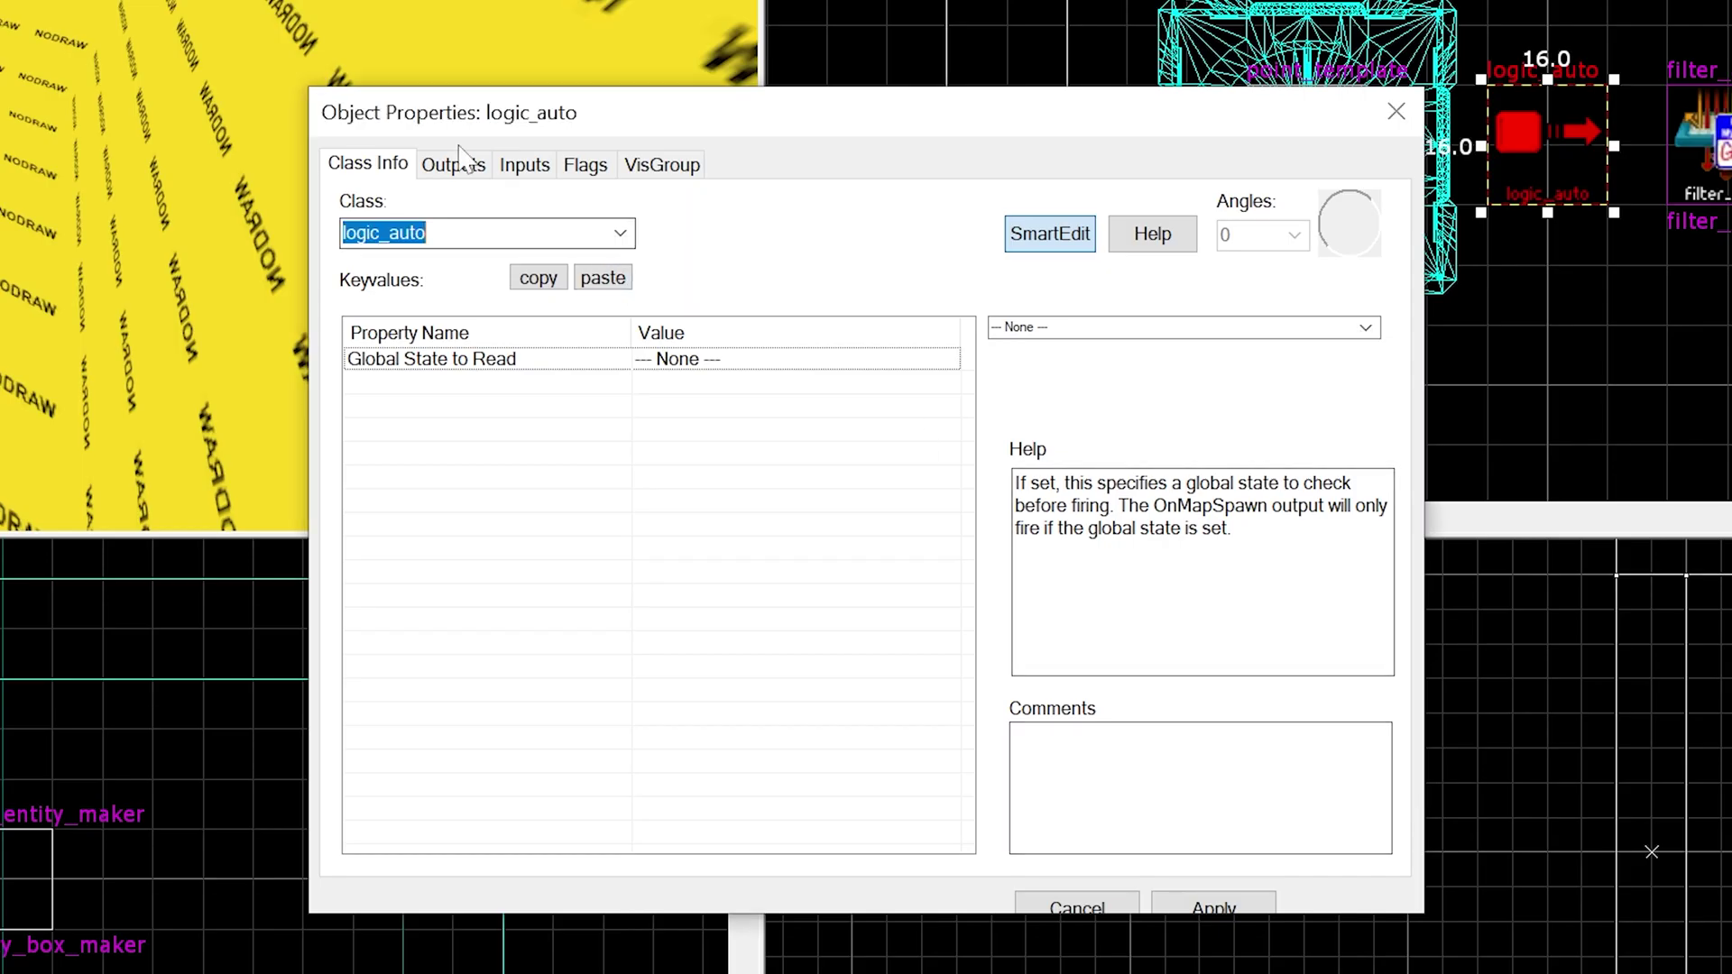
click(707, 356)
click(518, 830)
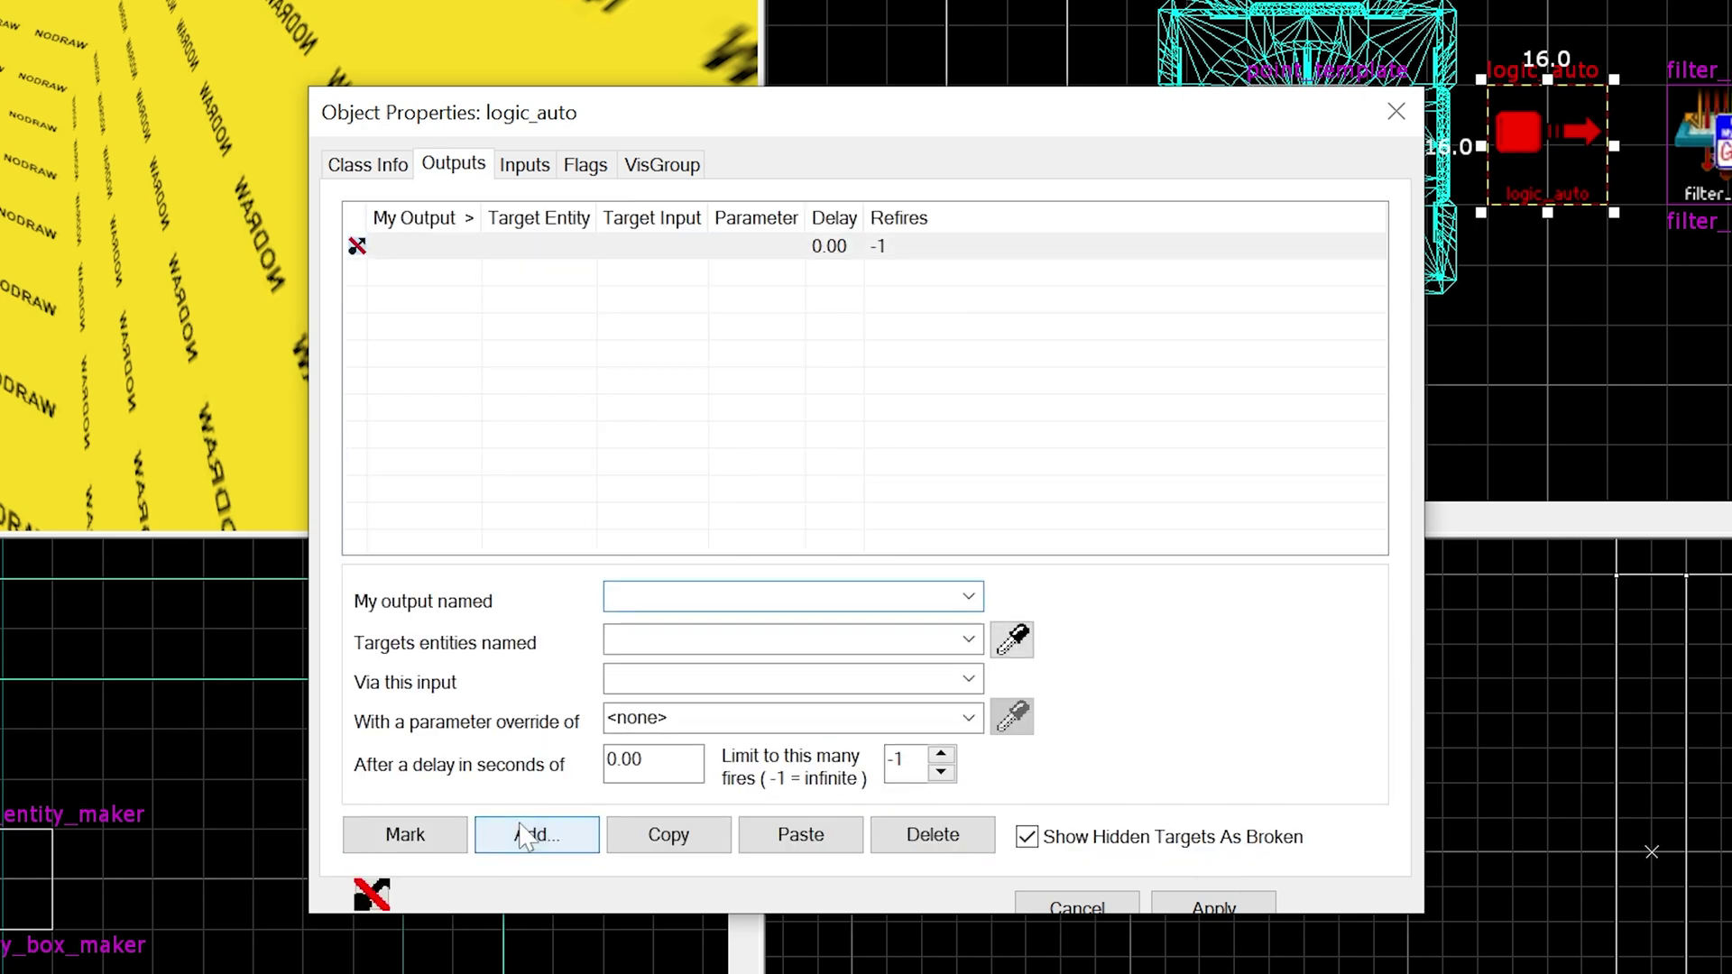
text(OnMapSpawn)
key(Tab)
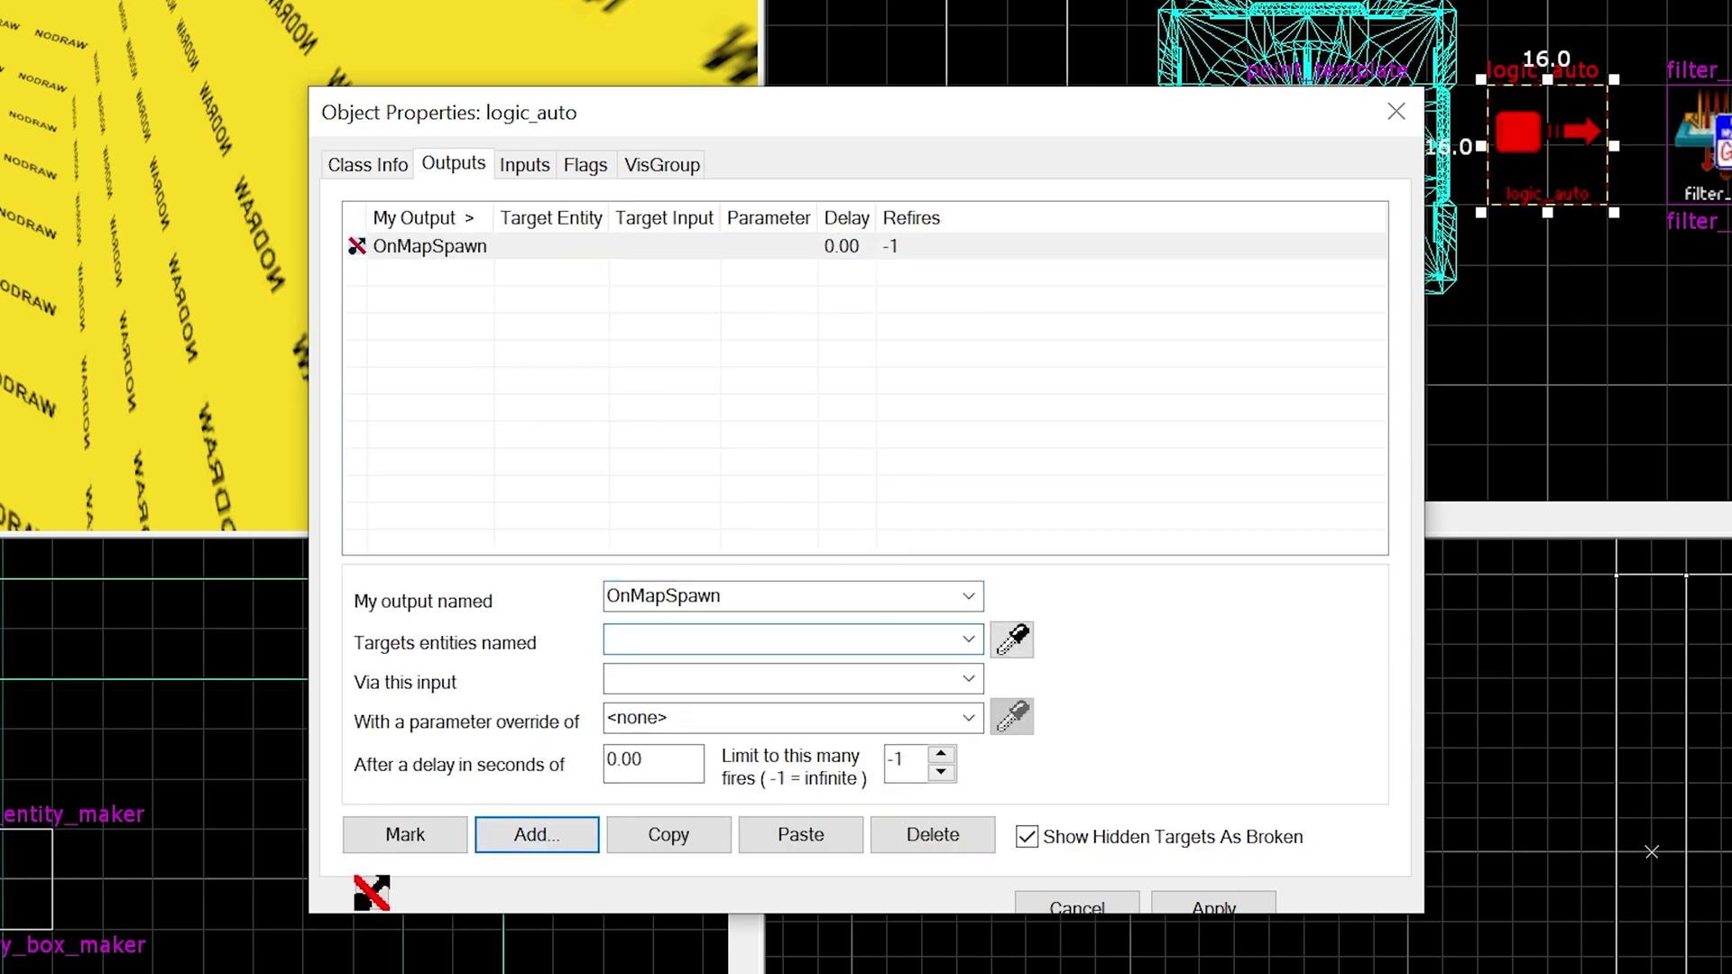
text(ent)
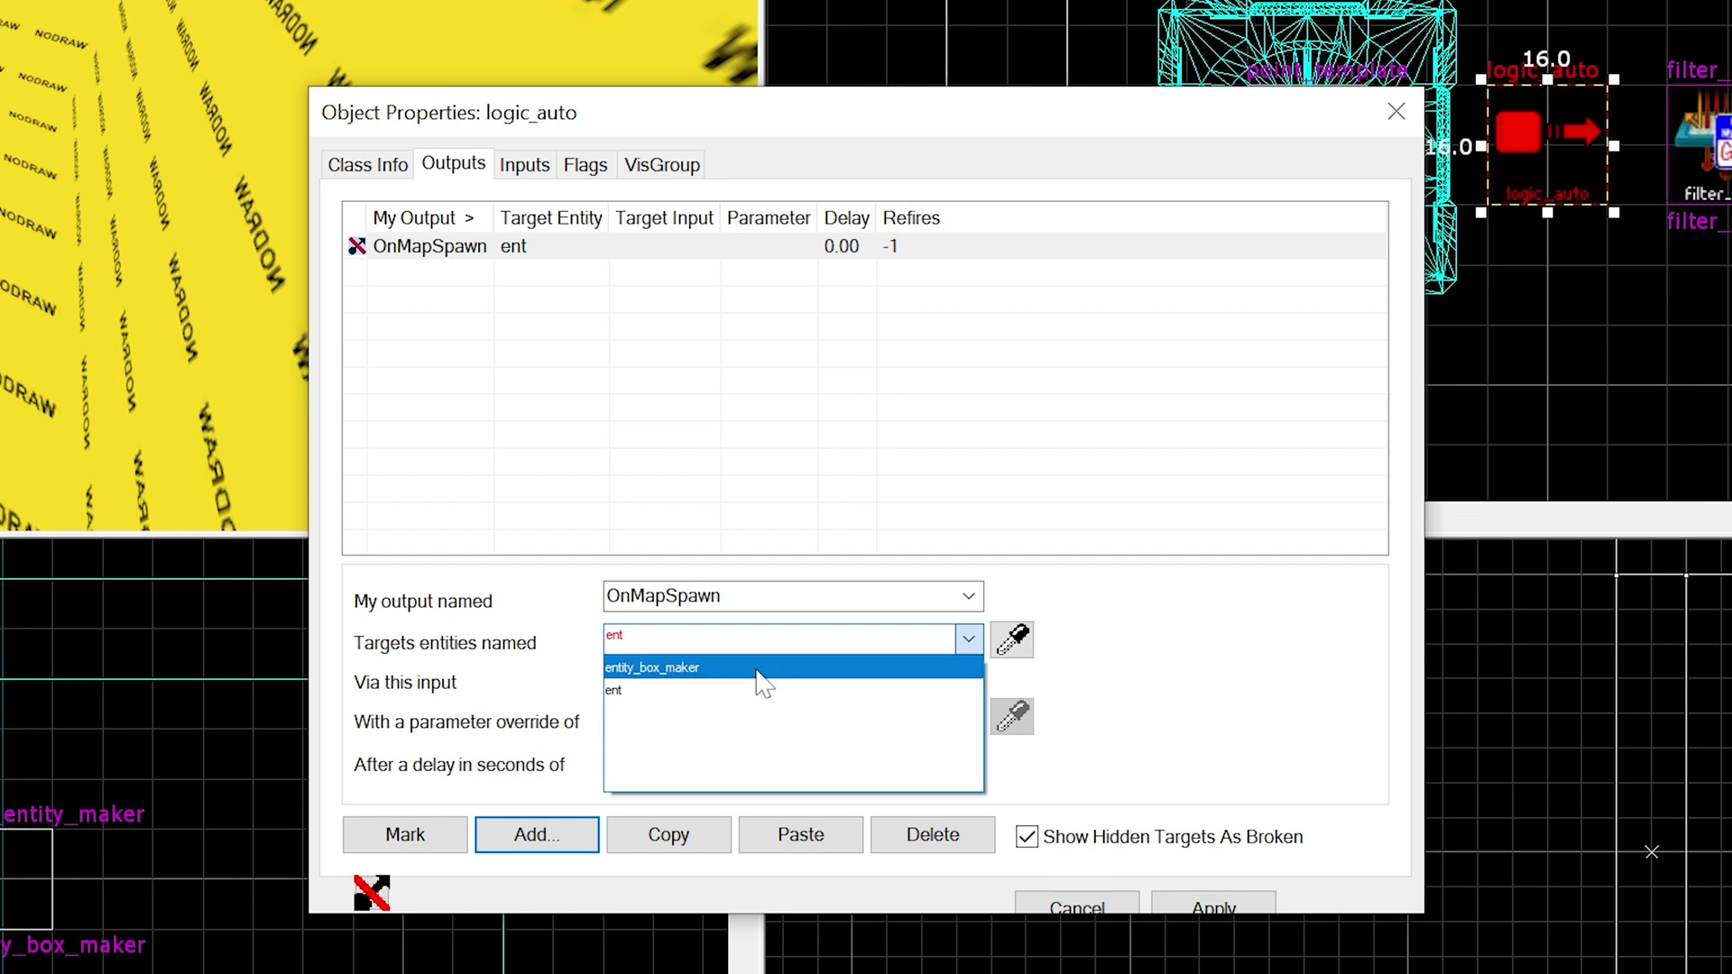
click(758, 669)
key(Tab)
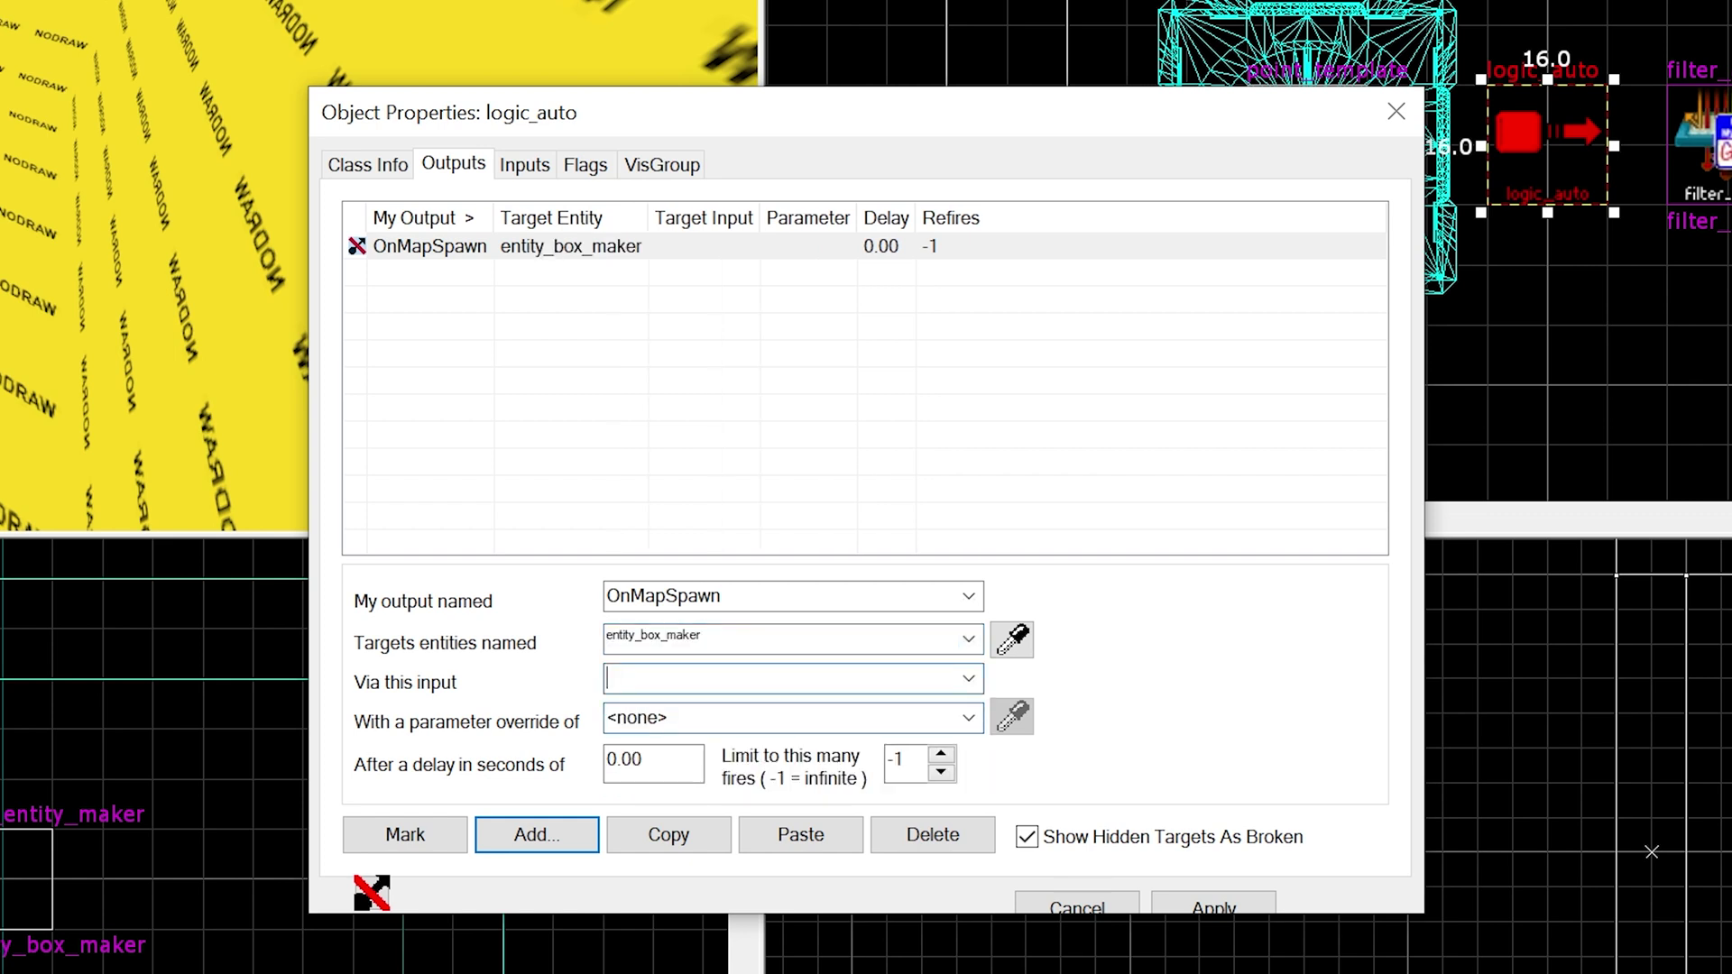
text(ForceSpawn)
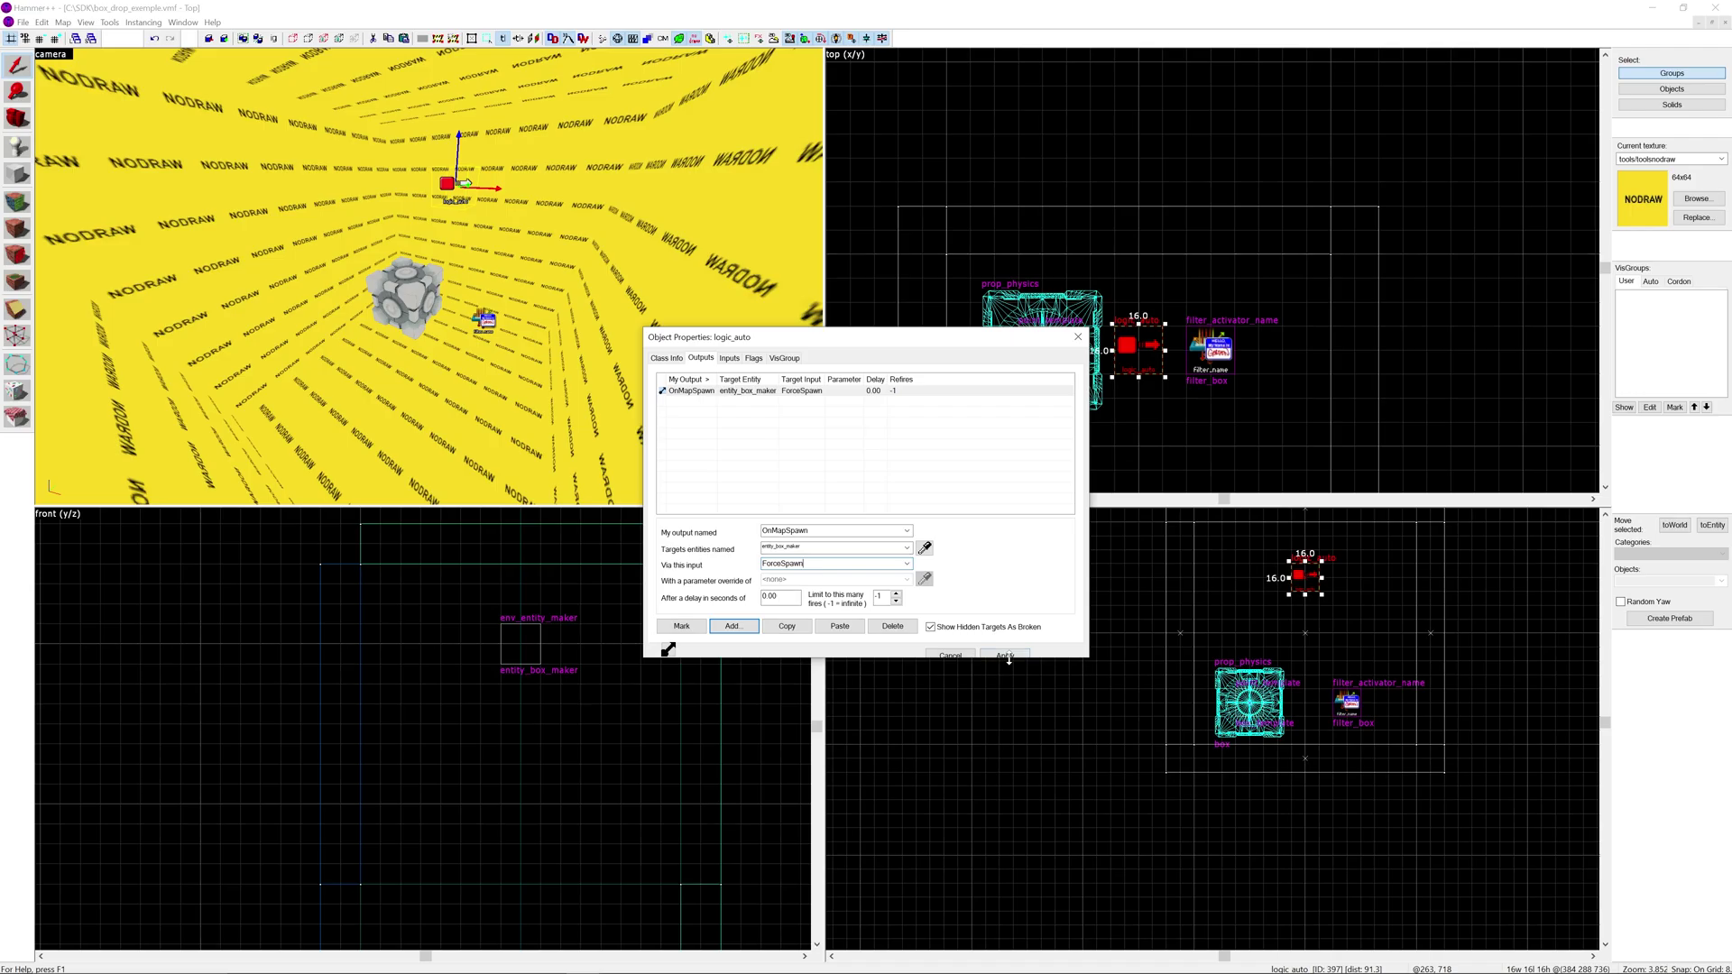
click(1232, 912)
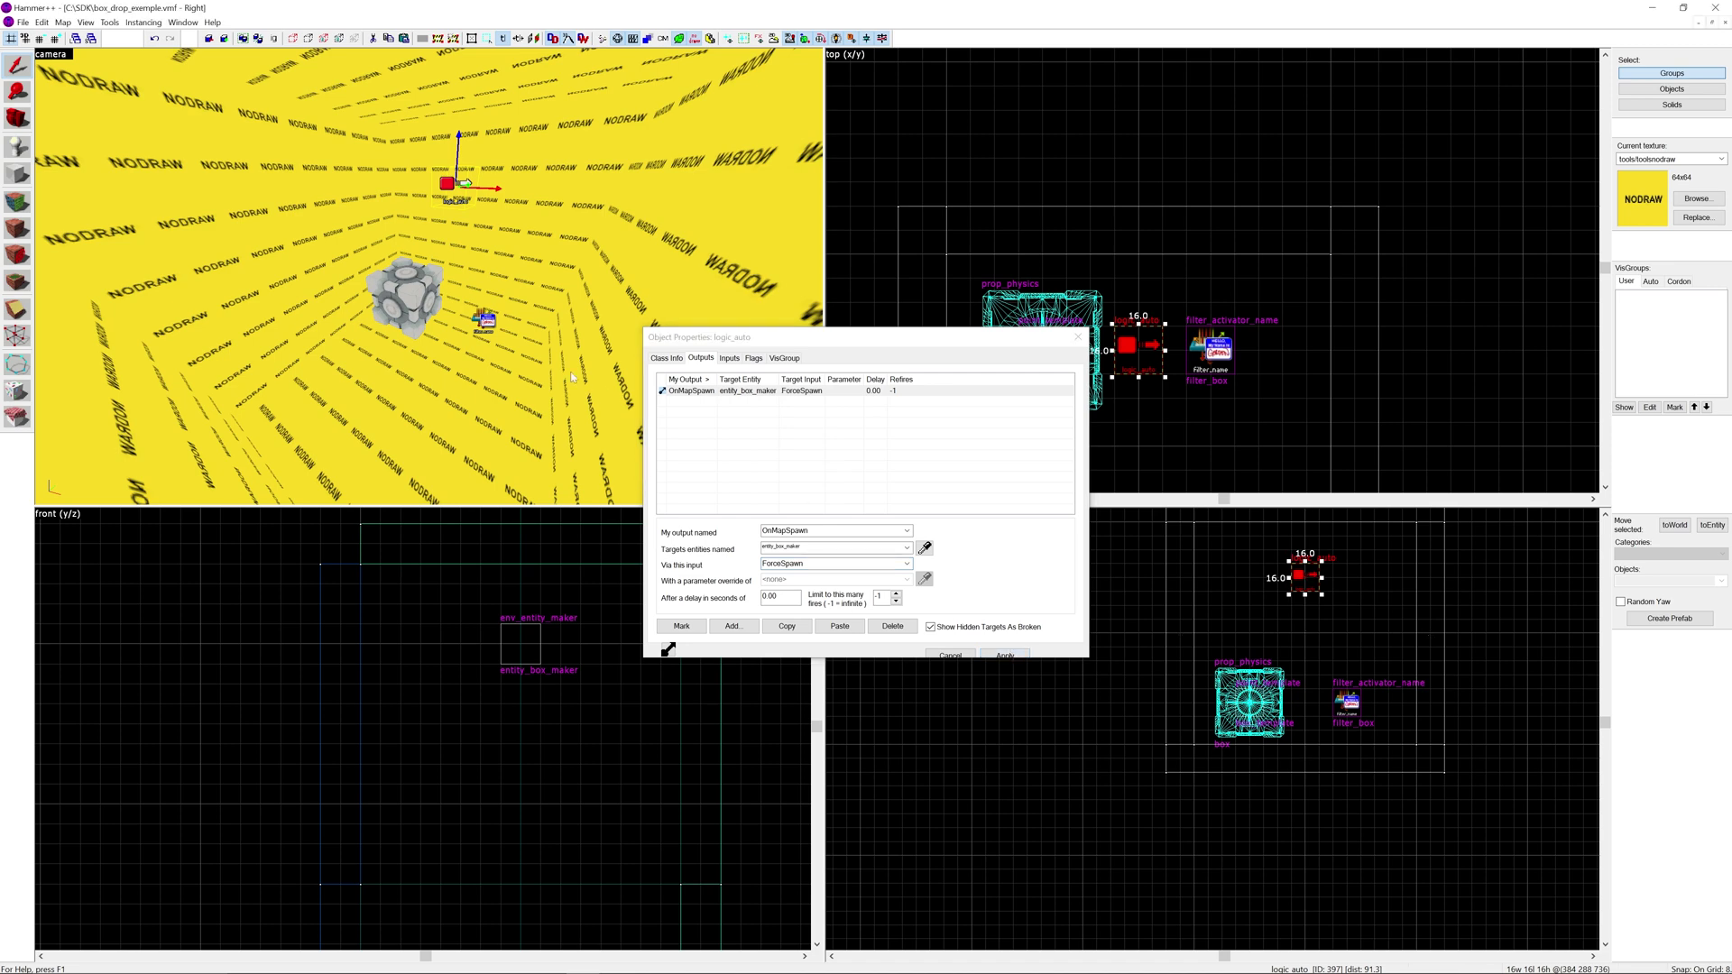
click(1078, 337)
key(Escape)
Outline a 96 × 96 unit block centered over the dropper in plan.
key(z)
key(w)
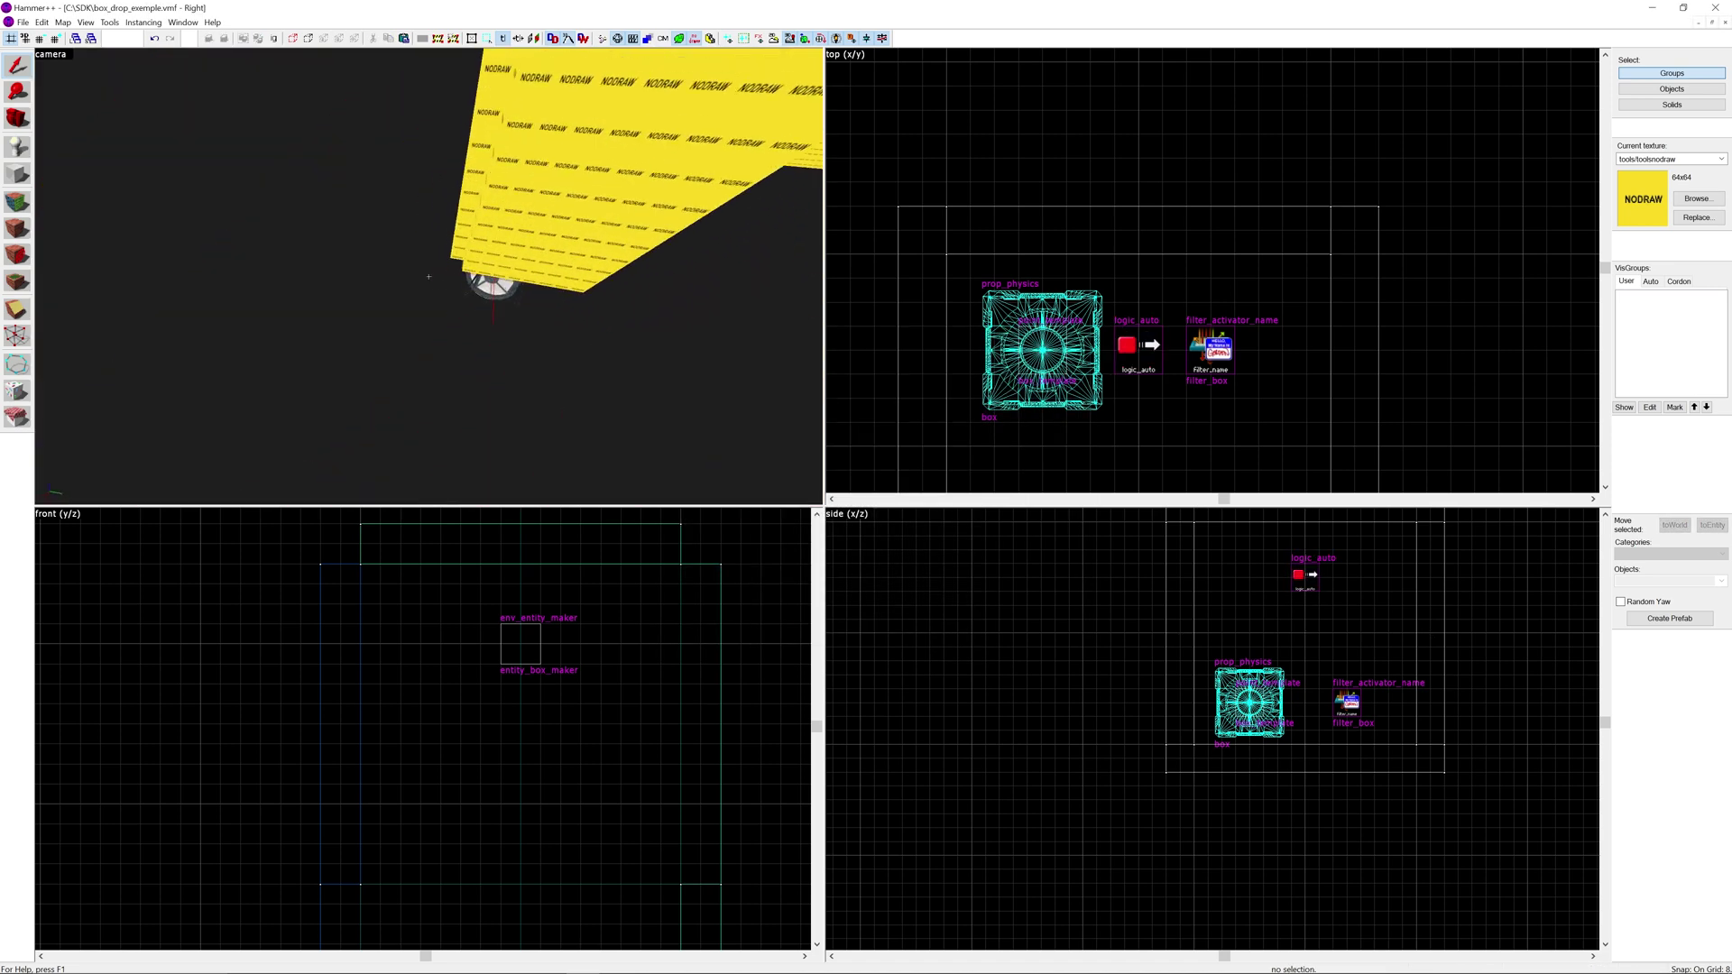
key(w)
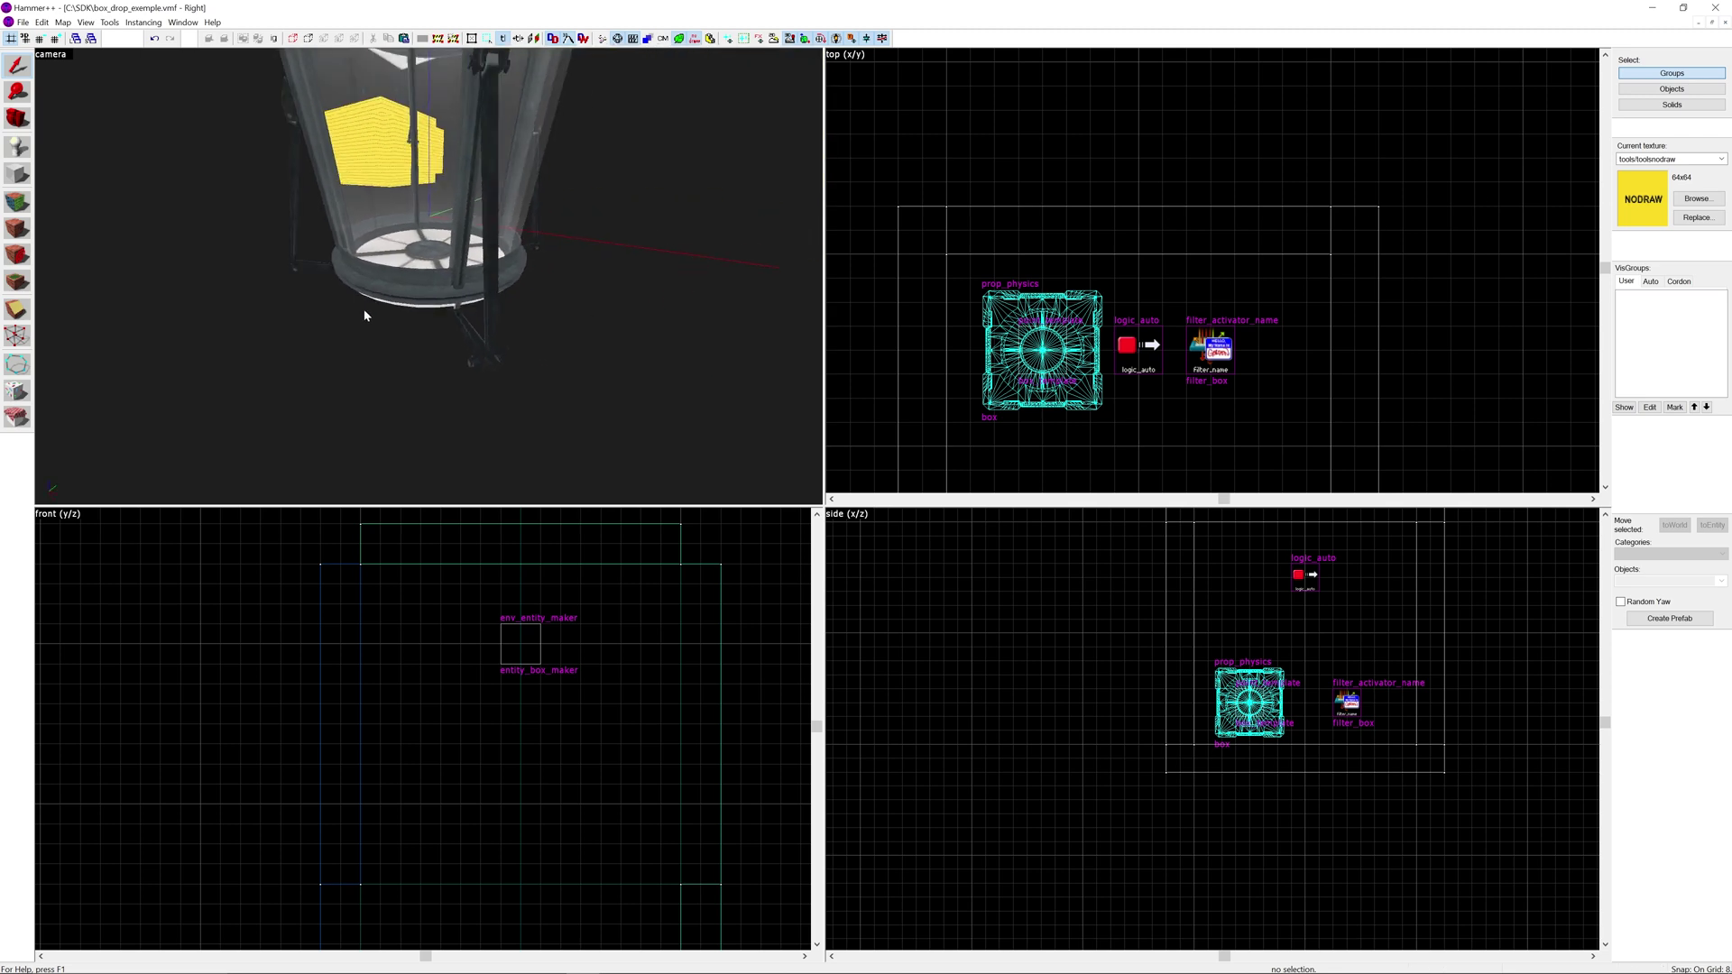
click(420, 310)
click(17, 173)
scroll(1276, 373, down, 9)
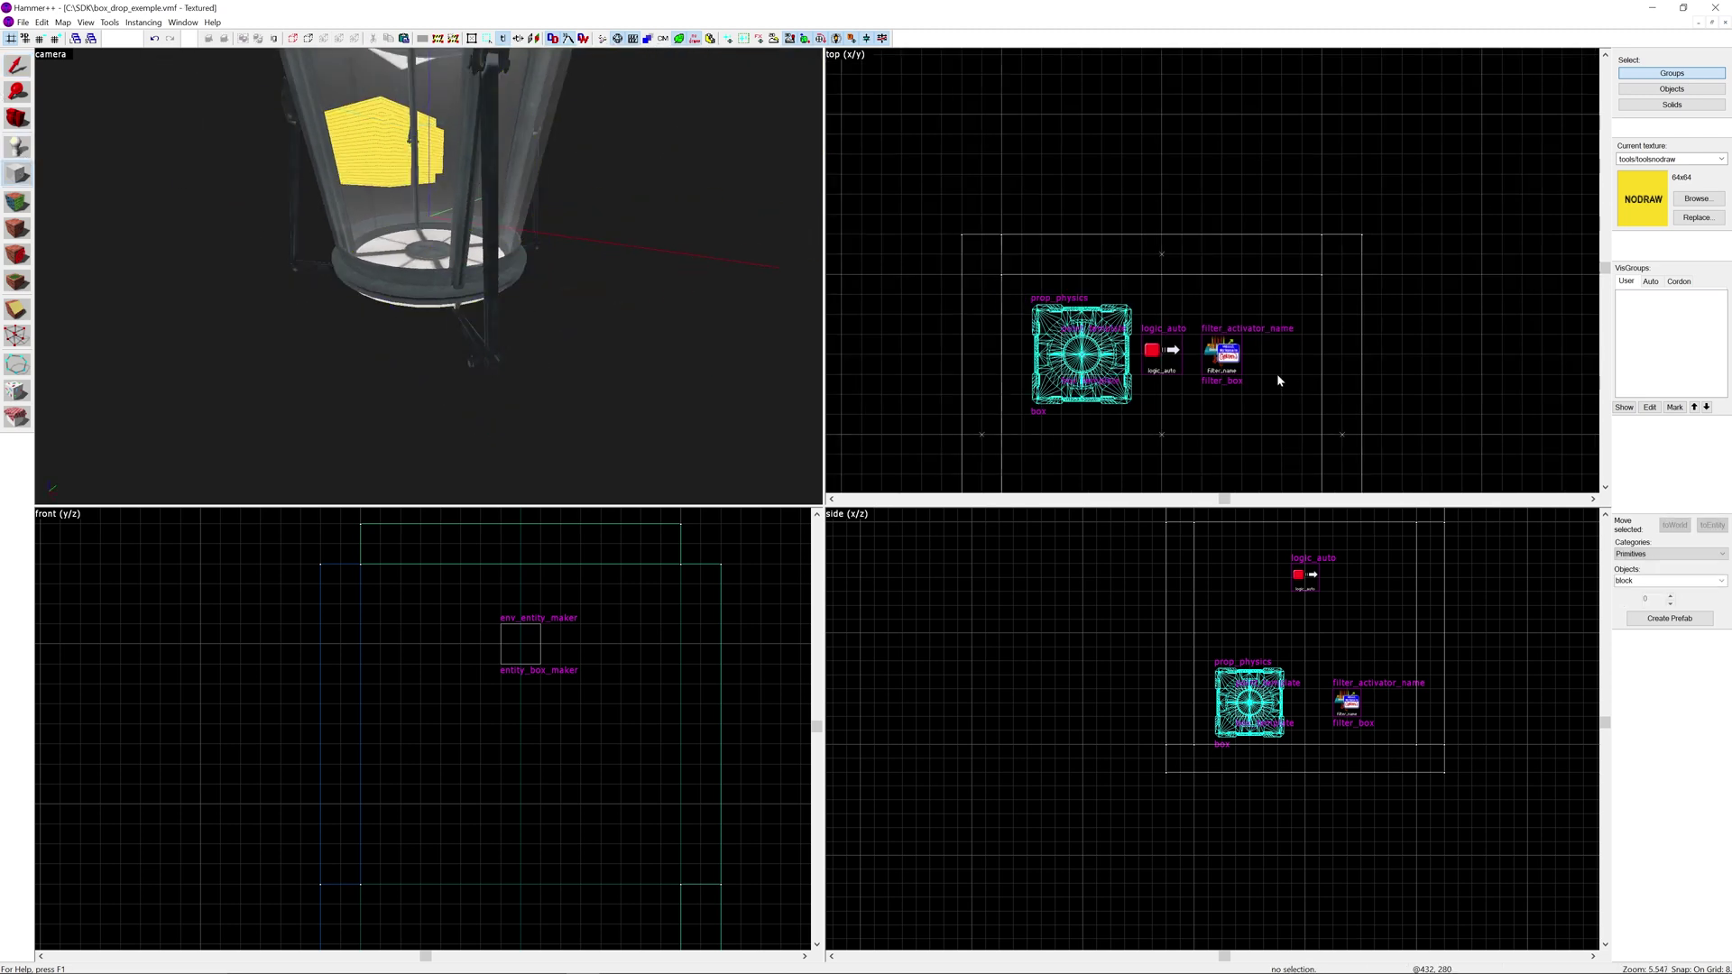
click(1605, 485)
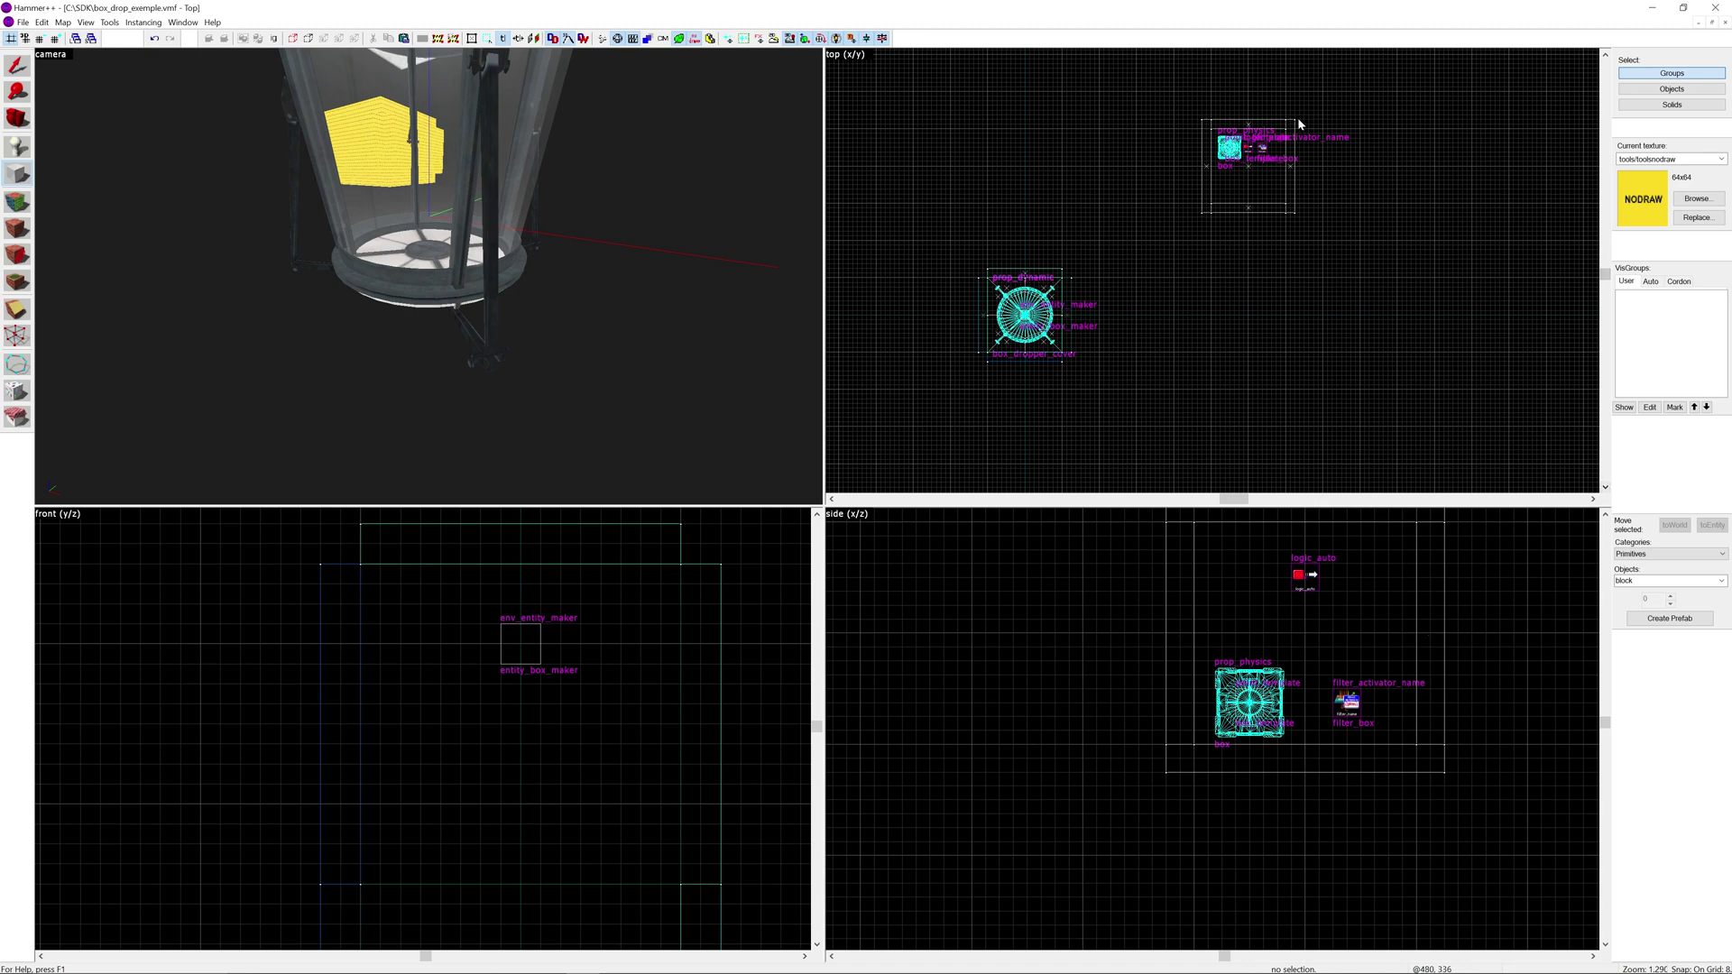
scroll(1028, 314, up, 6)
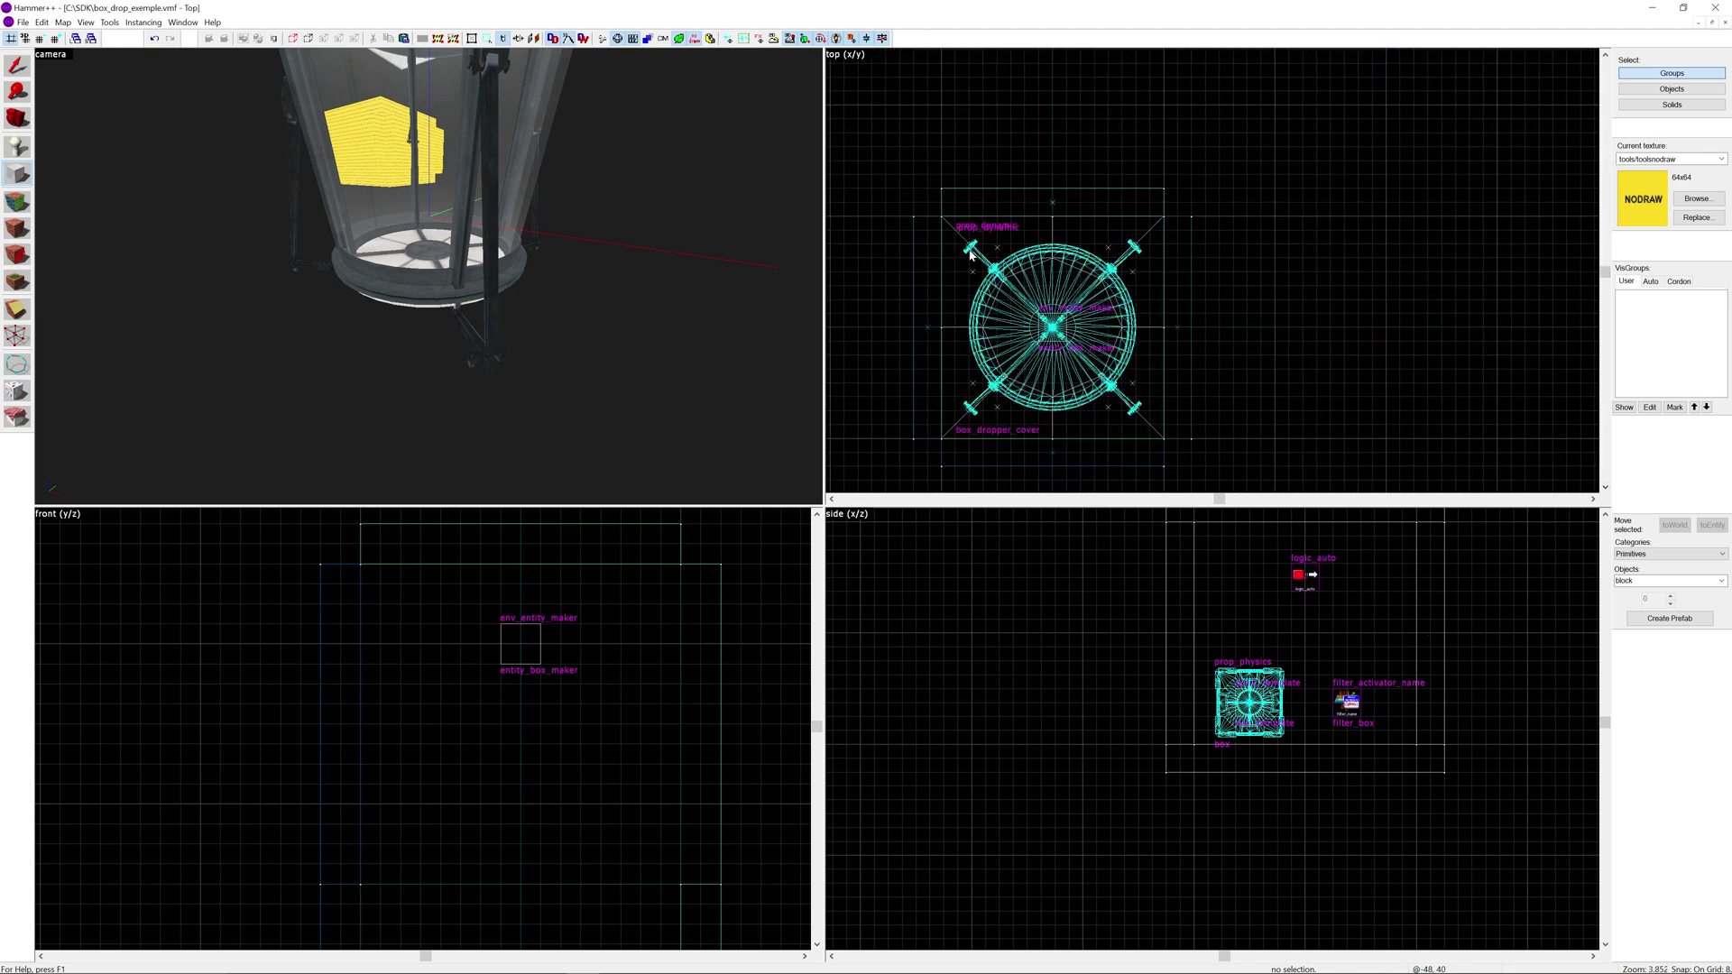
drag(970, 255, 1143, 421)
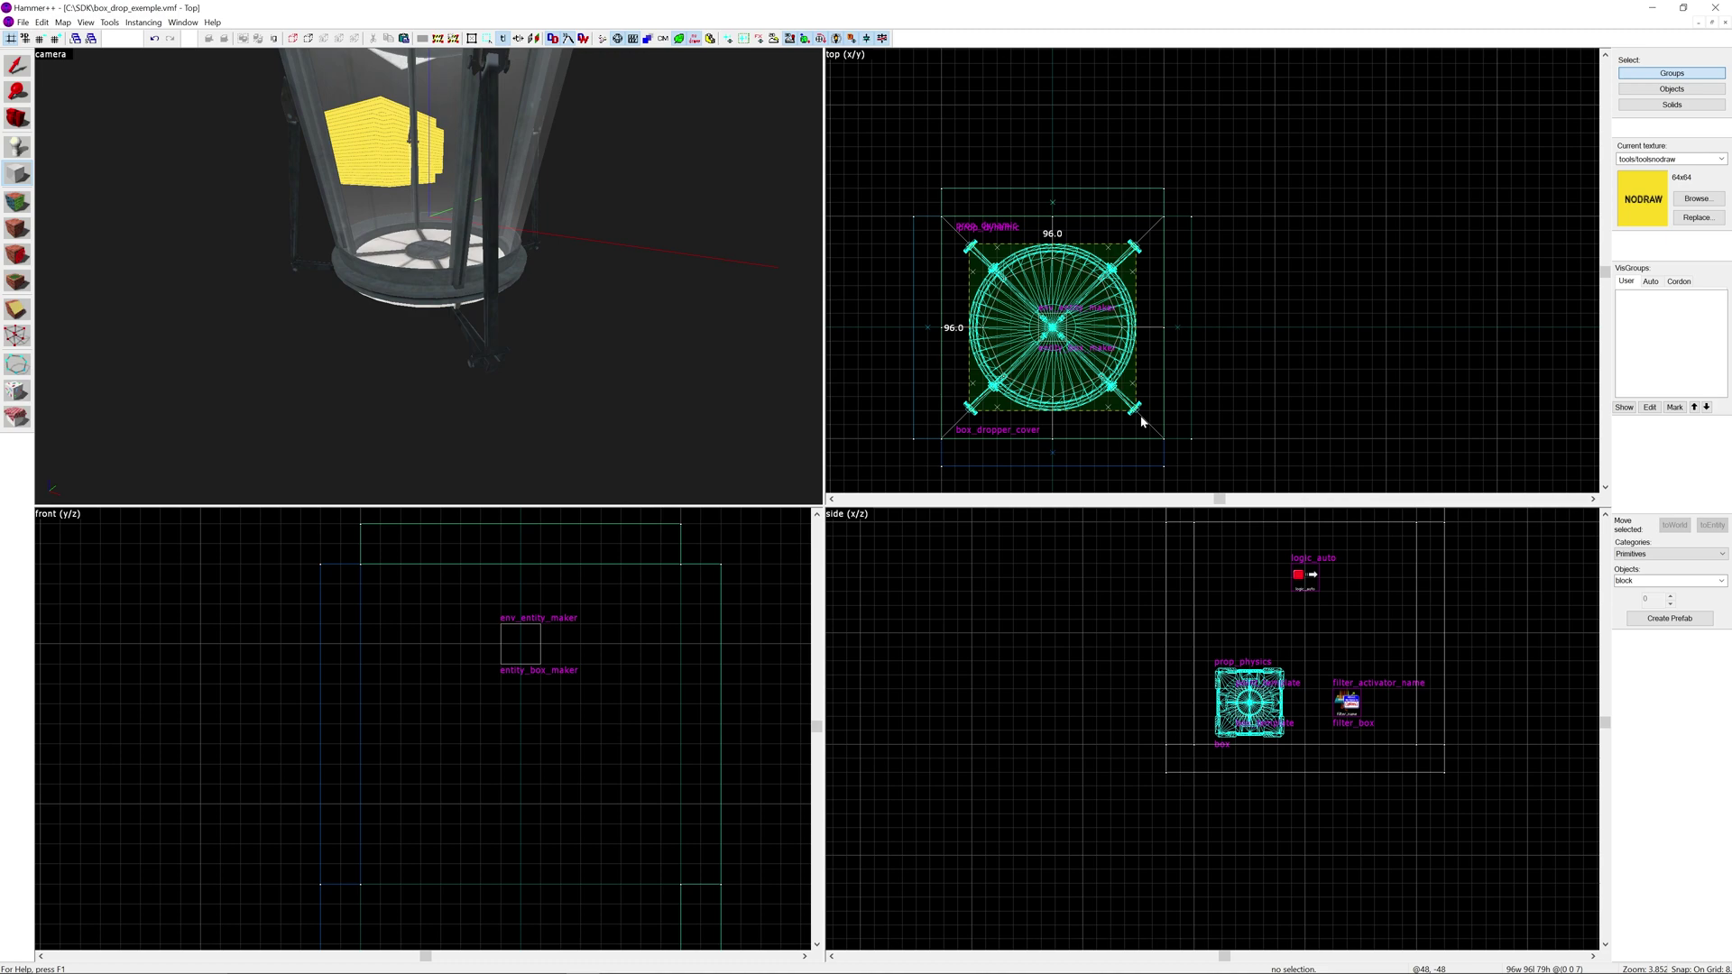
Reduce the outlined block to 4 units high at the dropper's lower rim and create it with the nodraw texture.
scroll(1069, 819, down, 4)
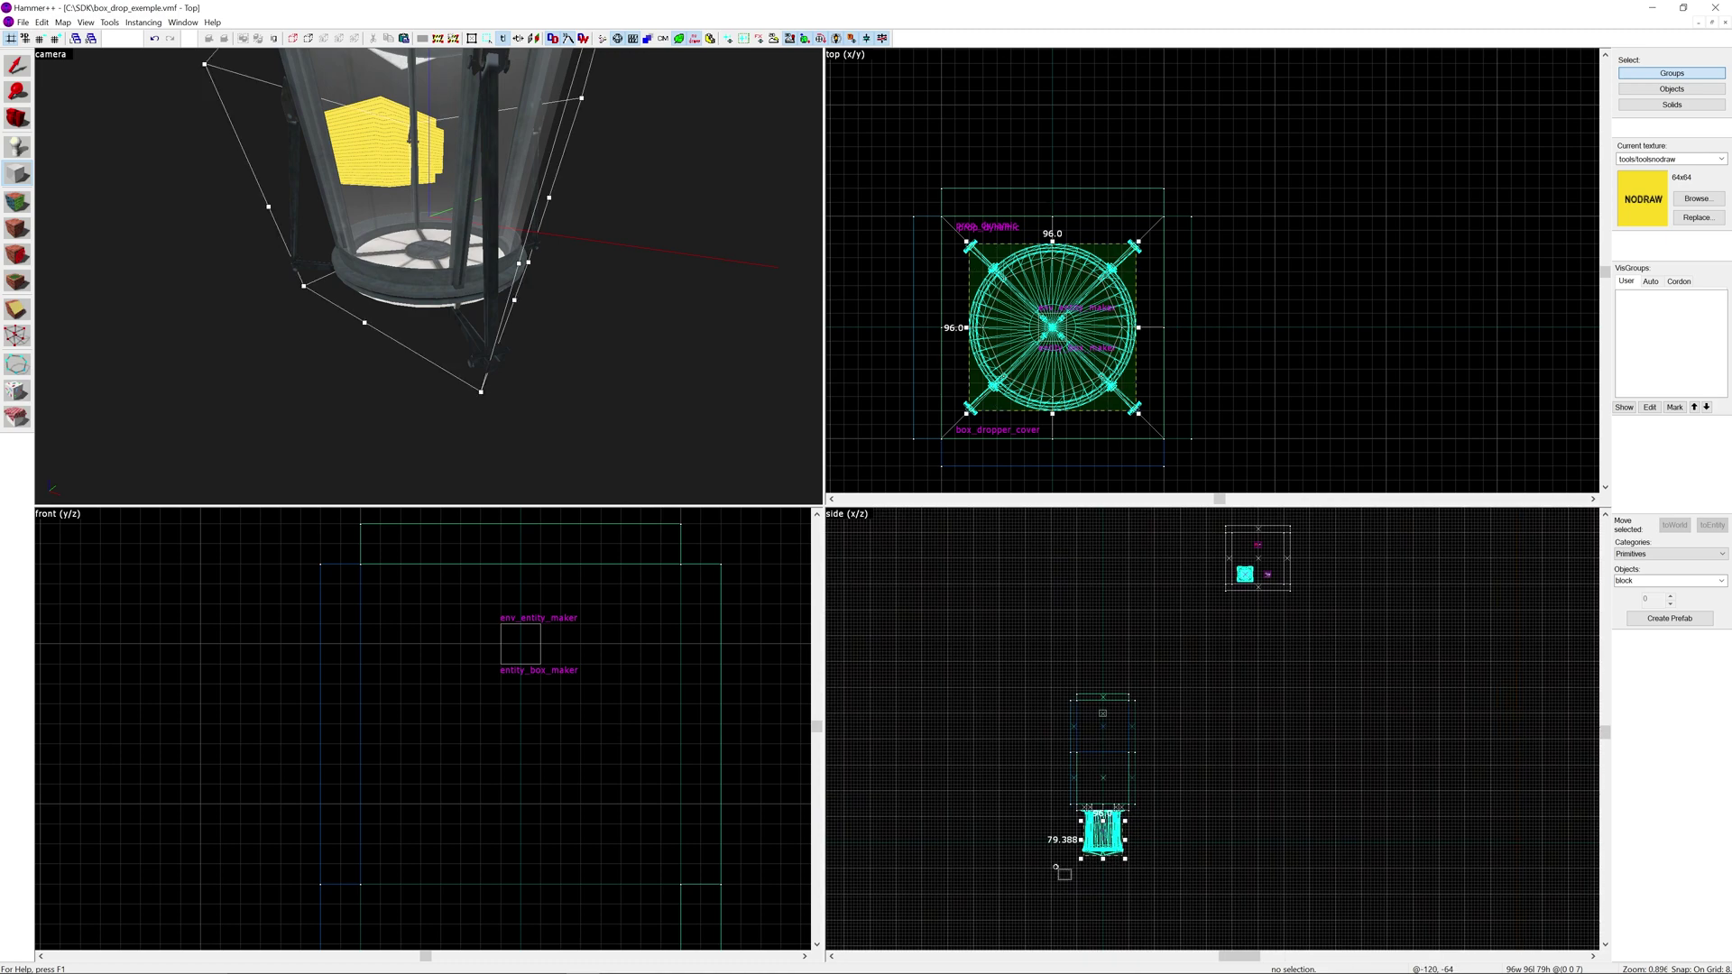
scroll(1057, 868, up, 15)
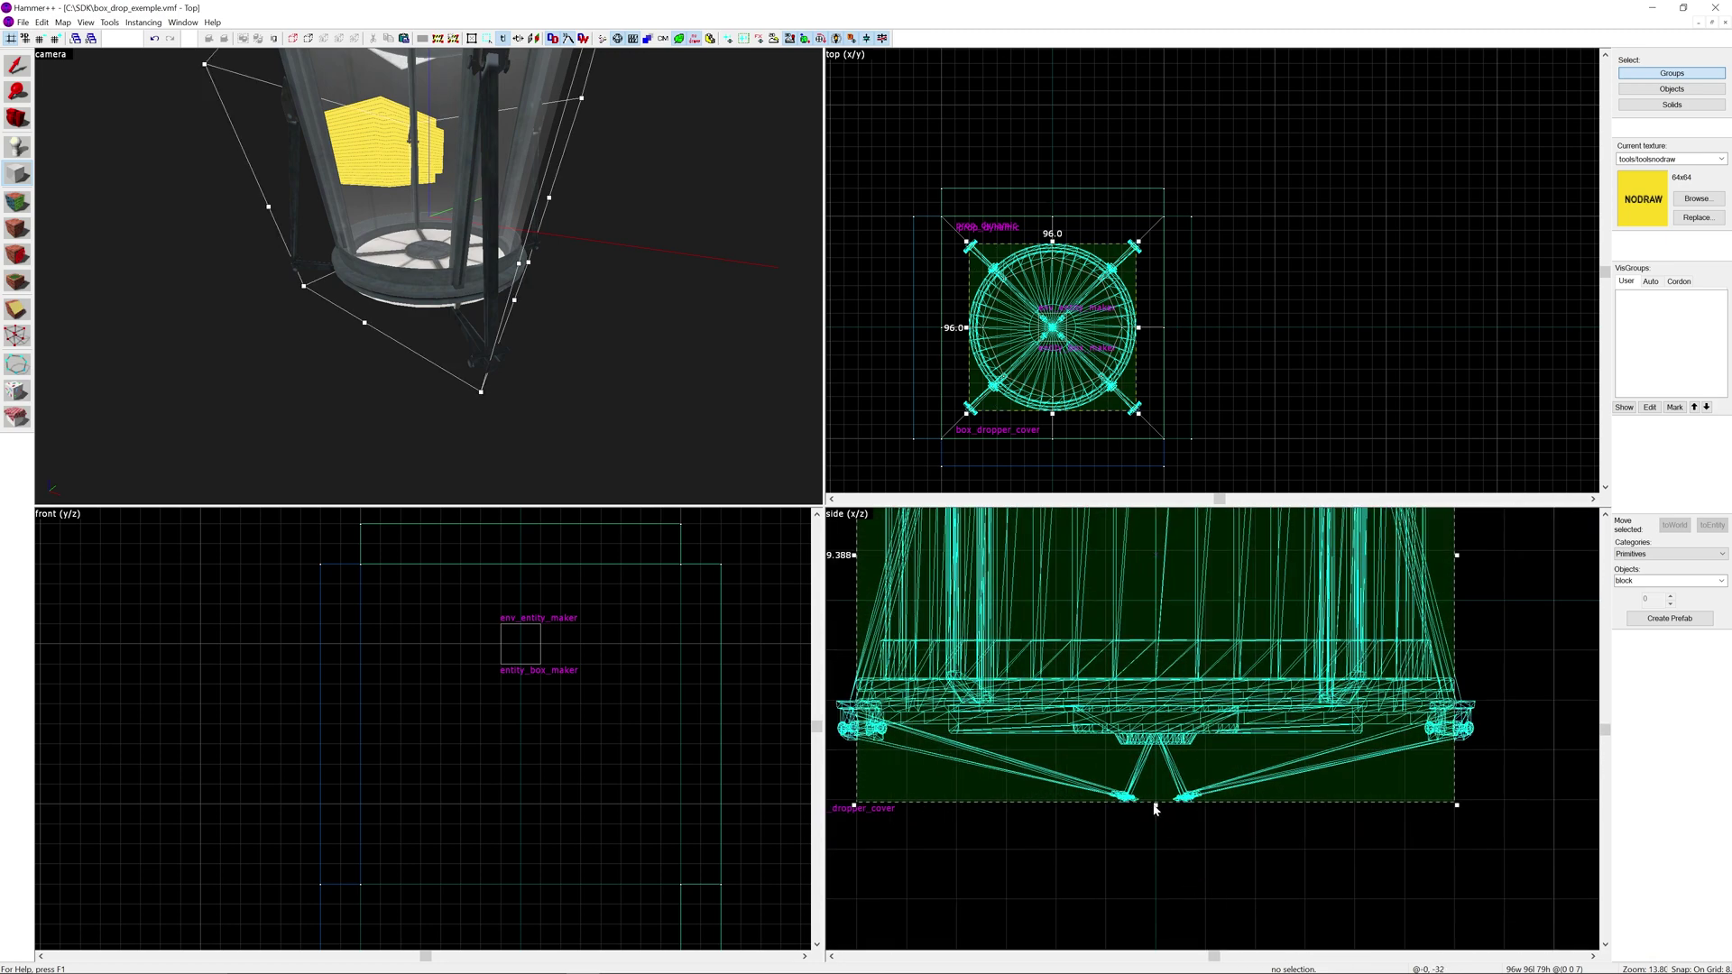
key(bracketleft)
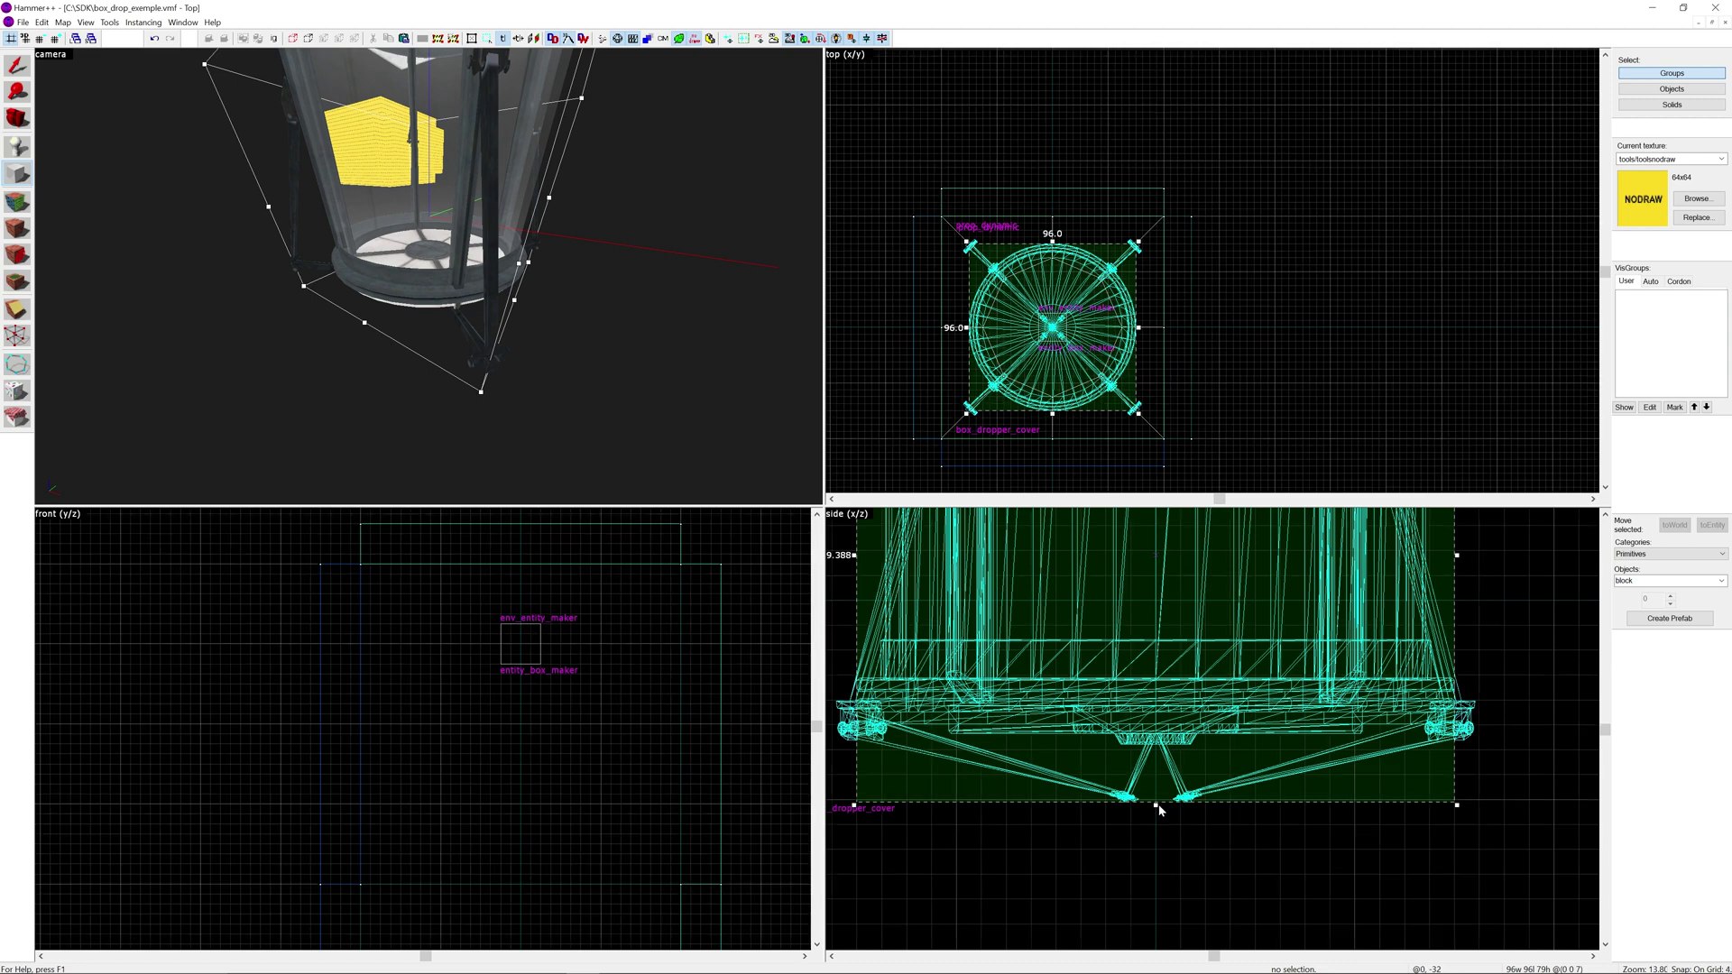
drag(1157, 809, 1148, 738)
scroll(1148, 737, down, 6)
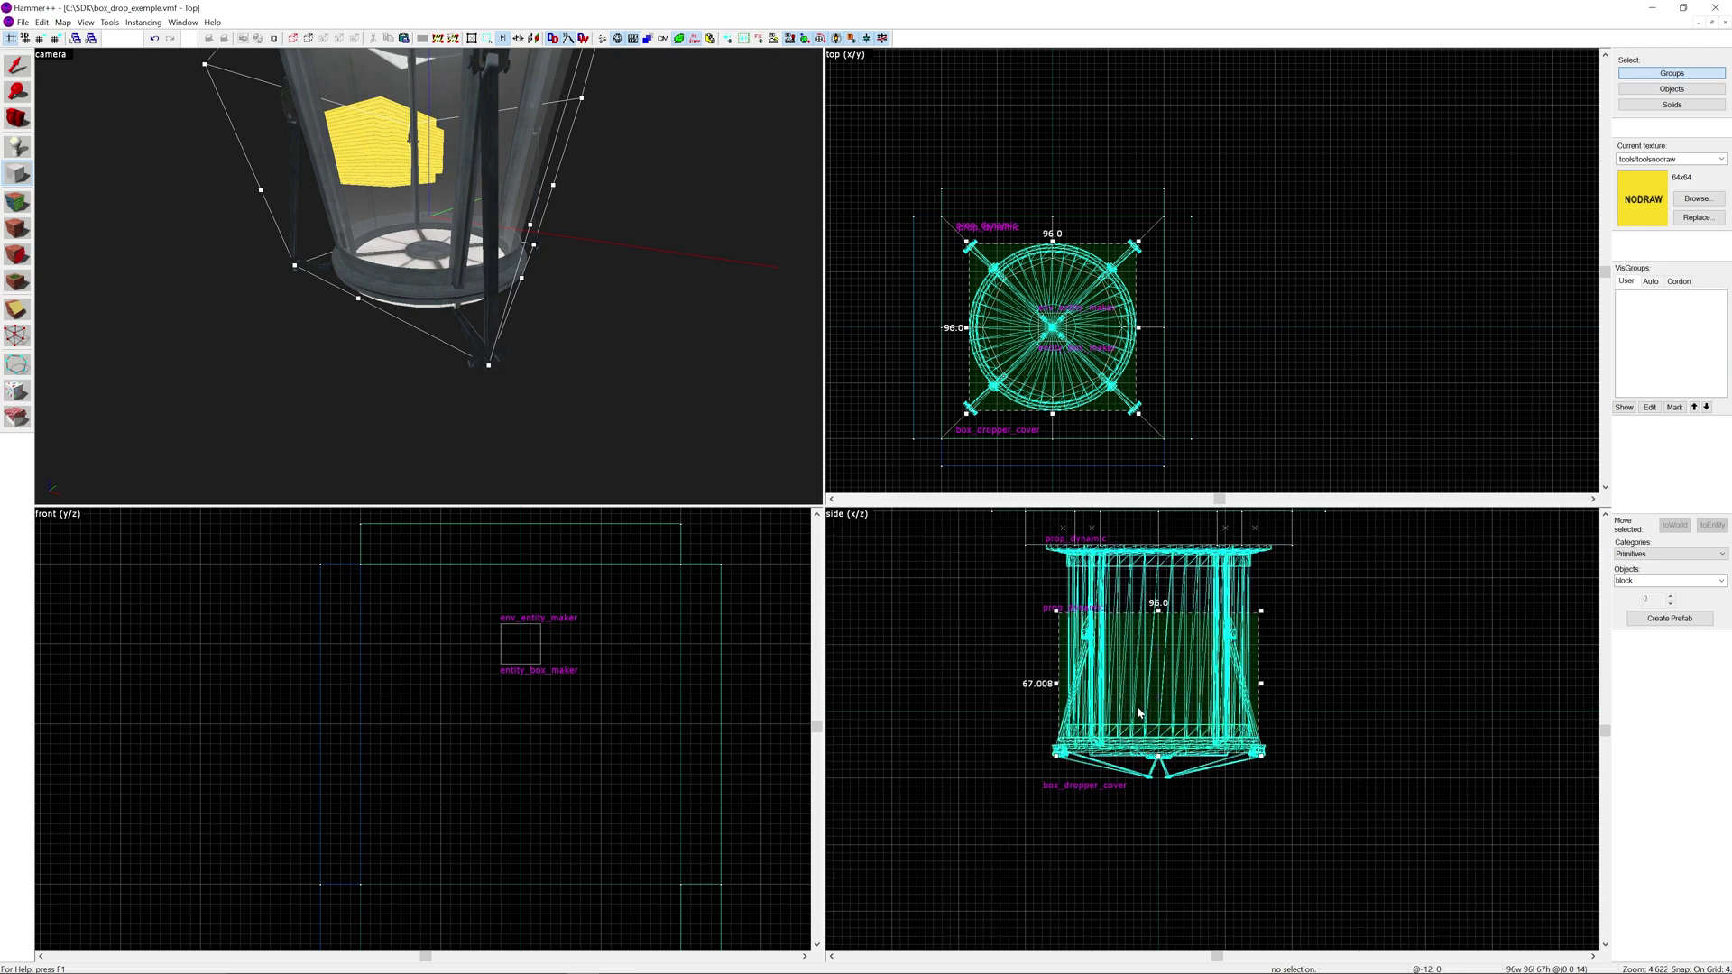
drag(1160, 613, 1153, 744)
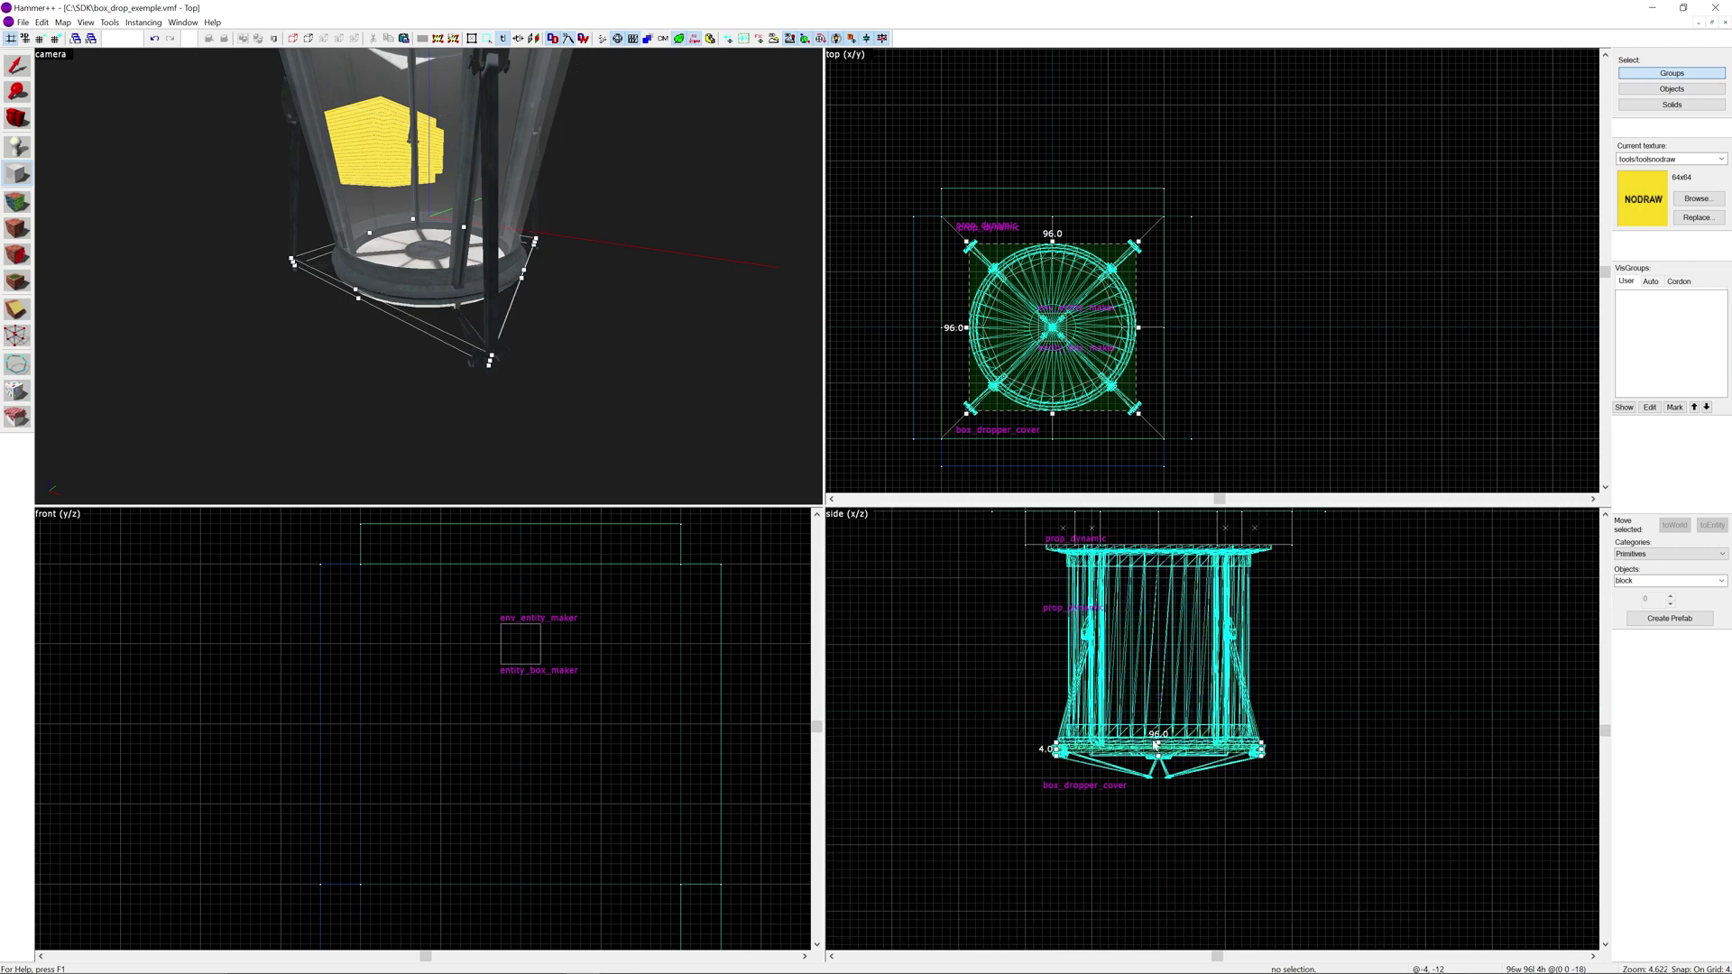
key(Return)
Lower the nodraw plate by 4 units so it sits beneath the dropper's lower rim, and check its placement in 3D.
key(shift+s)
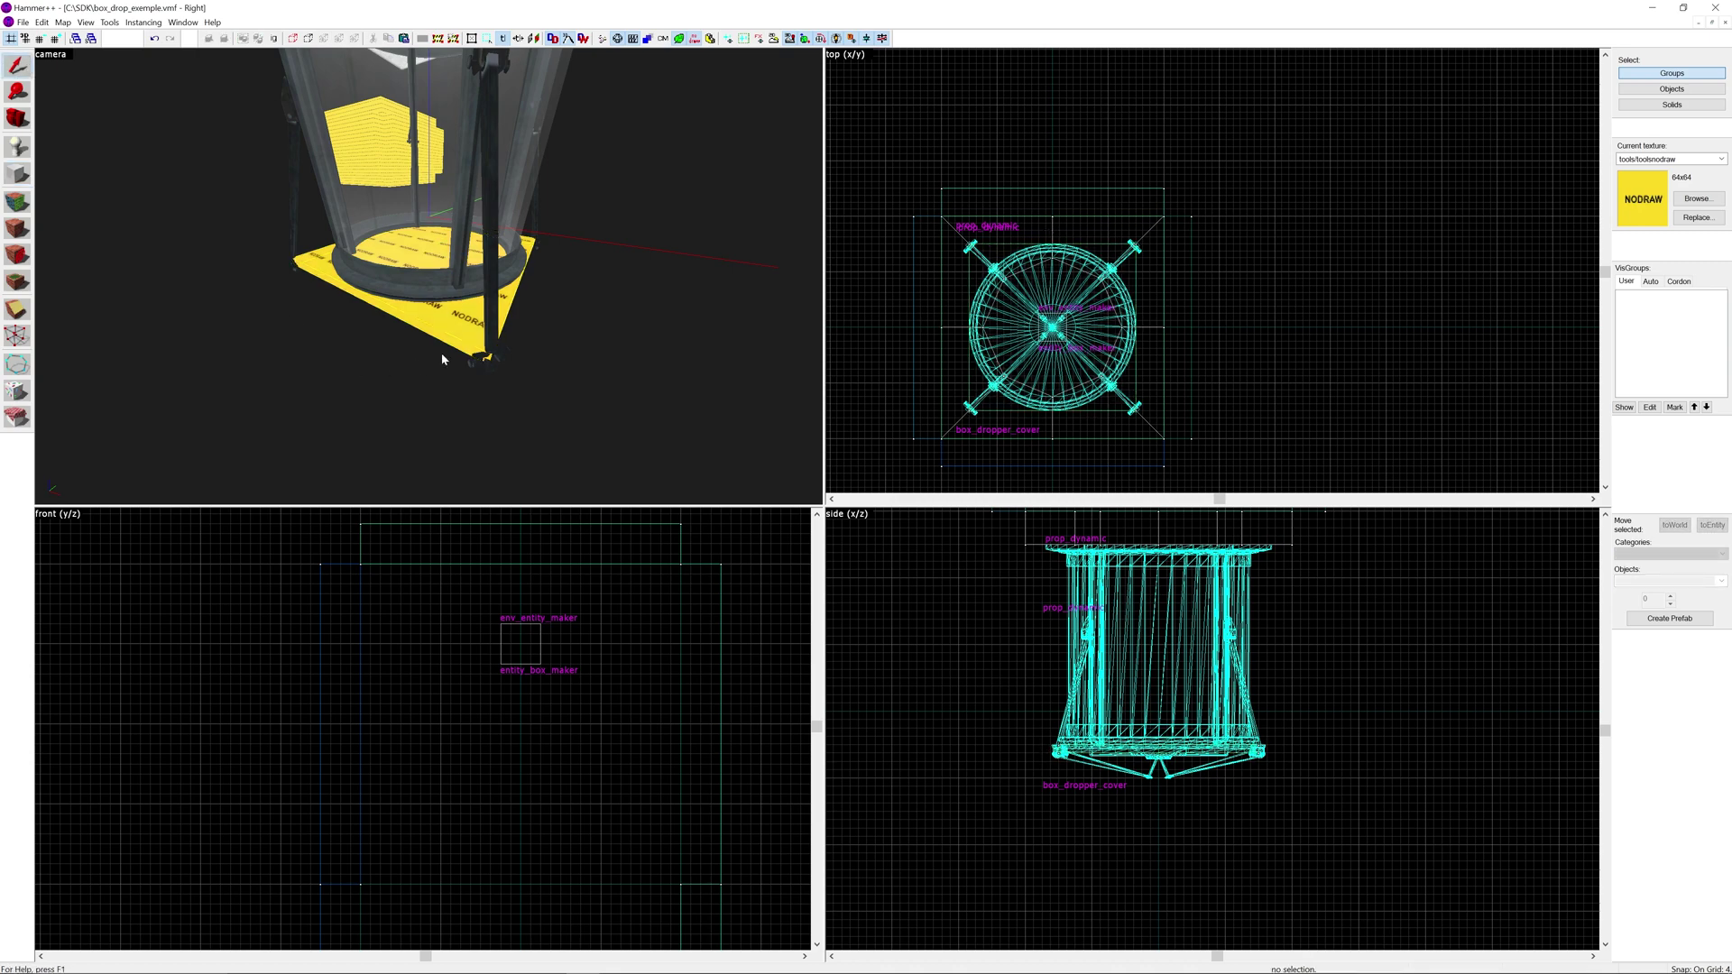
scroll(1120, 727, up, 4)
drag(1120, 727, 1122, 743)
key(z)
key(w)
key(s)
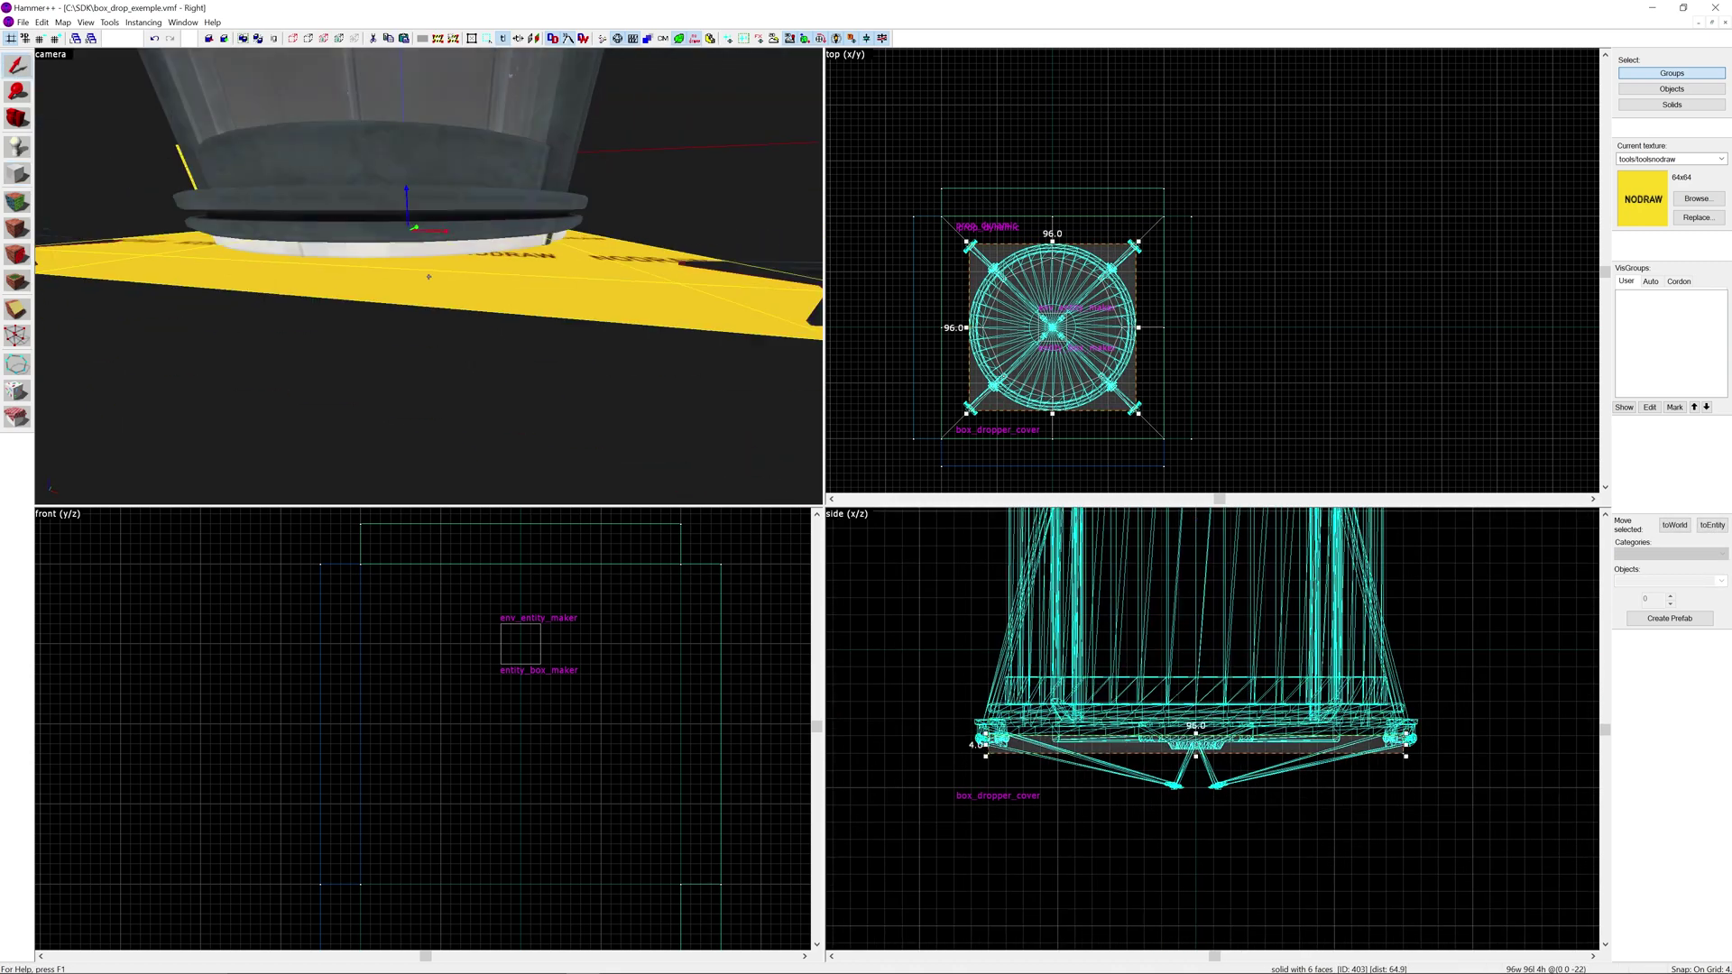
key(z)
click(431, 274)
click(468, 267)
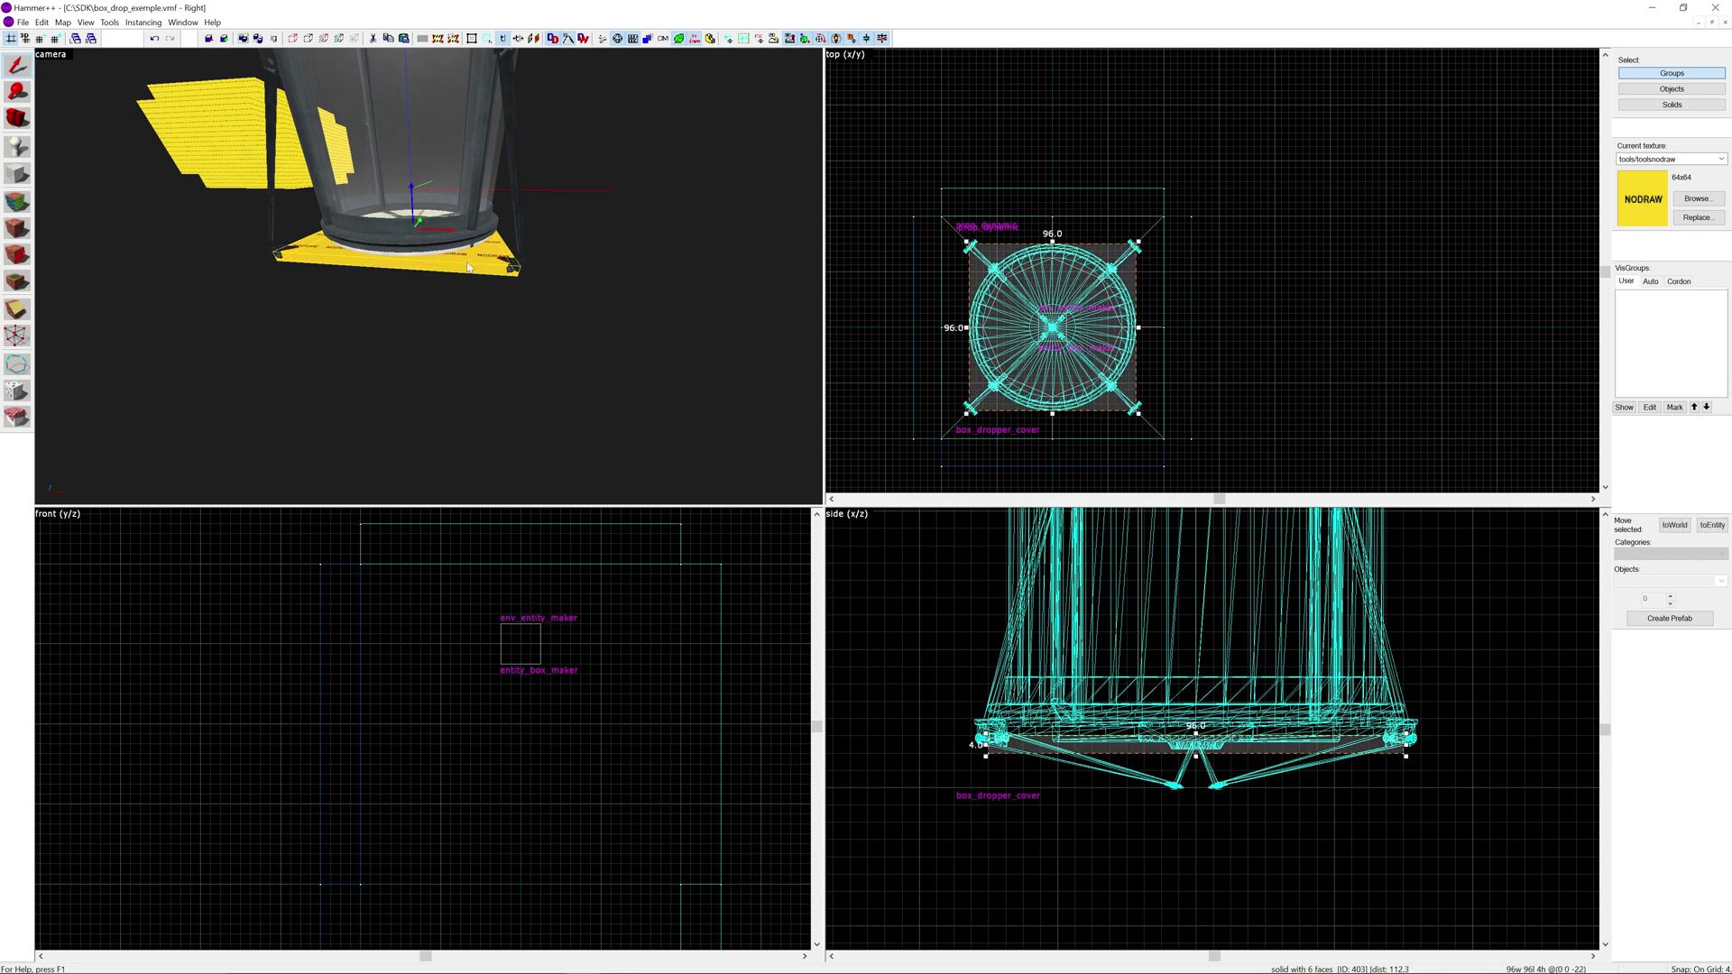
Turn the nodraw plate into a func_brush entity, name it tube_plugging and apply it.
key(ctrl+t)
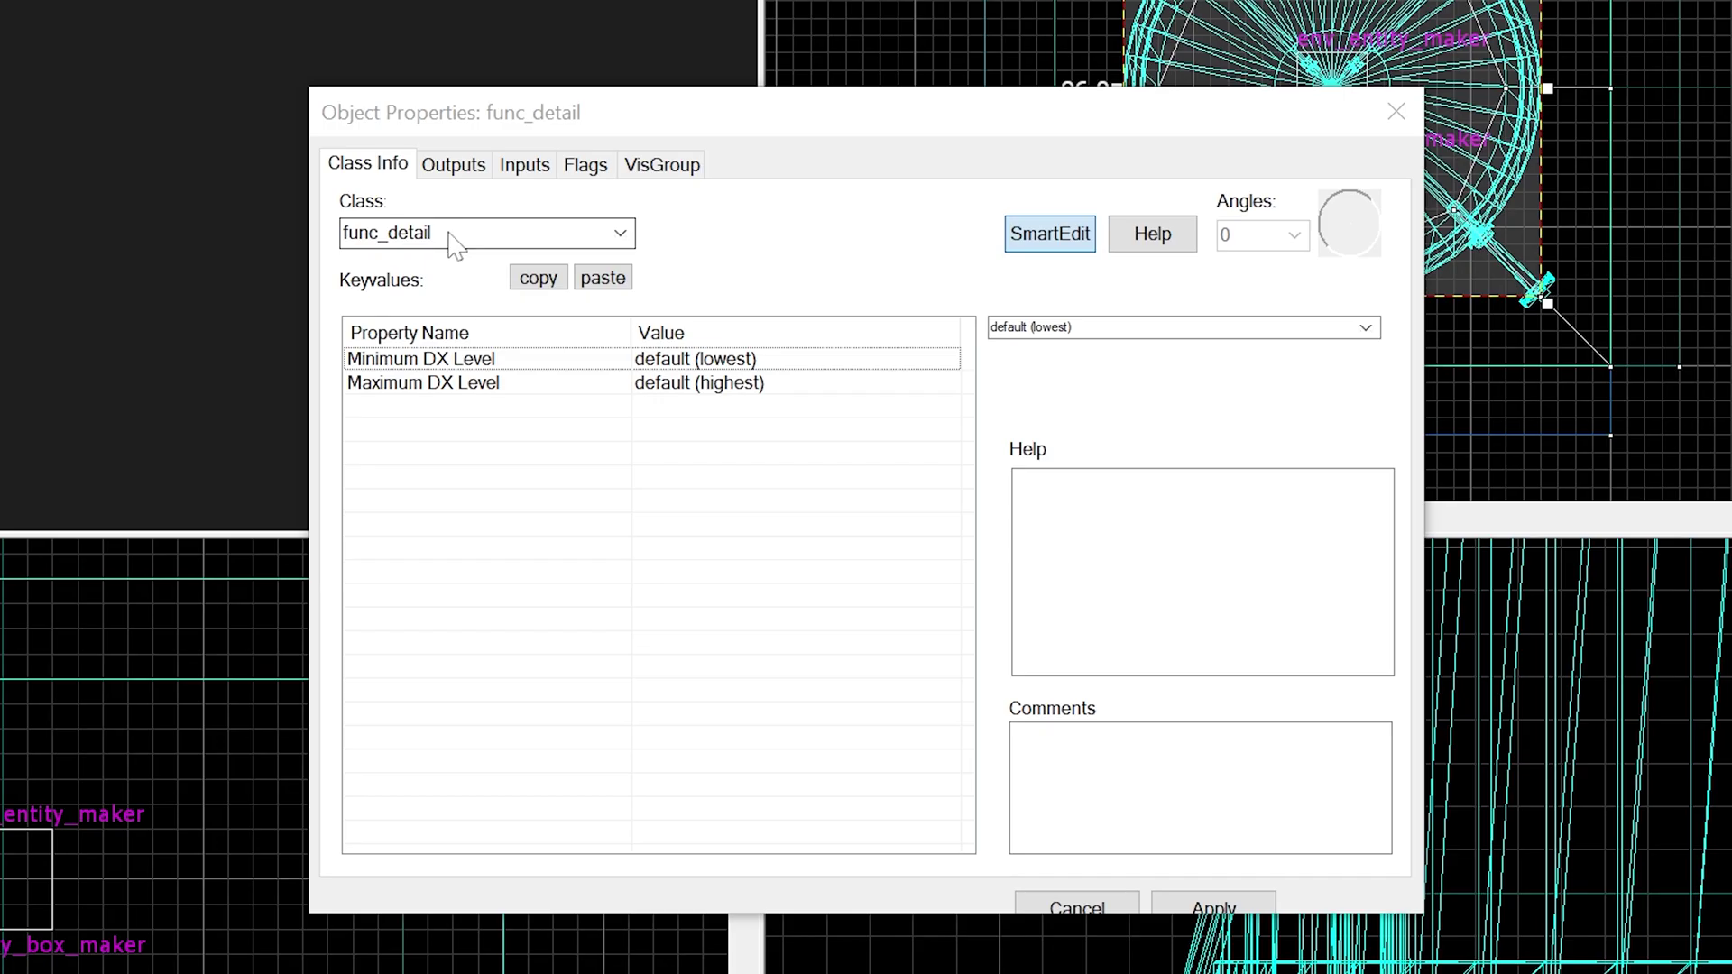
click(619, 233)
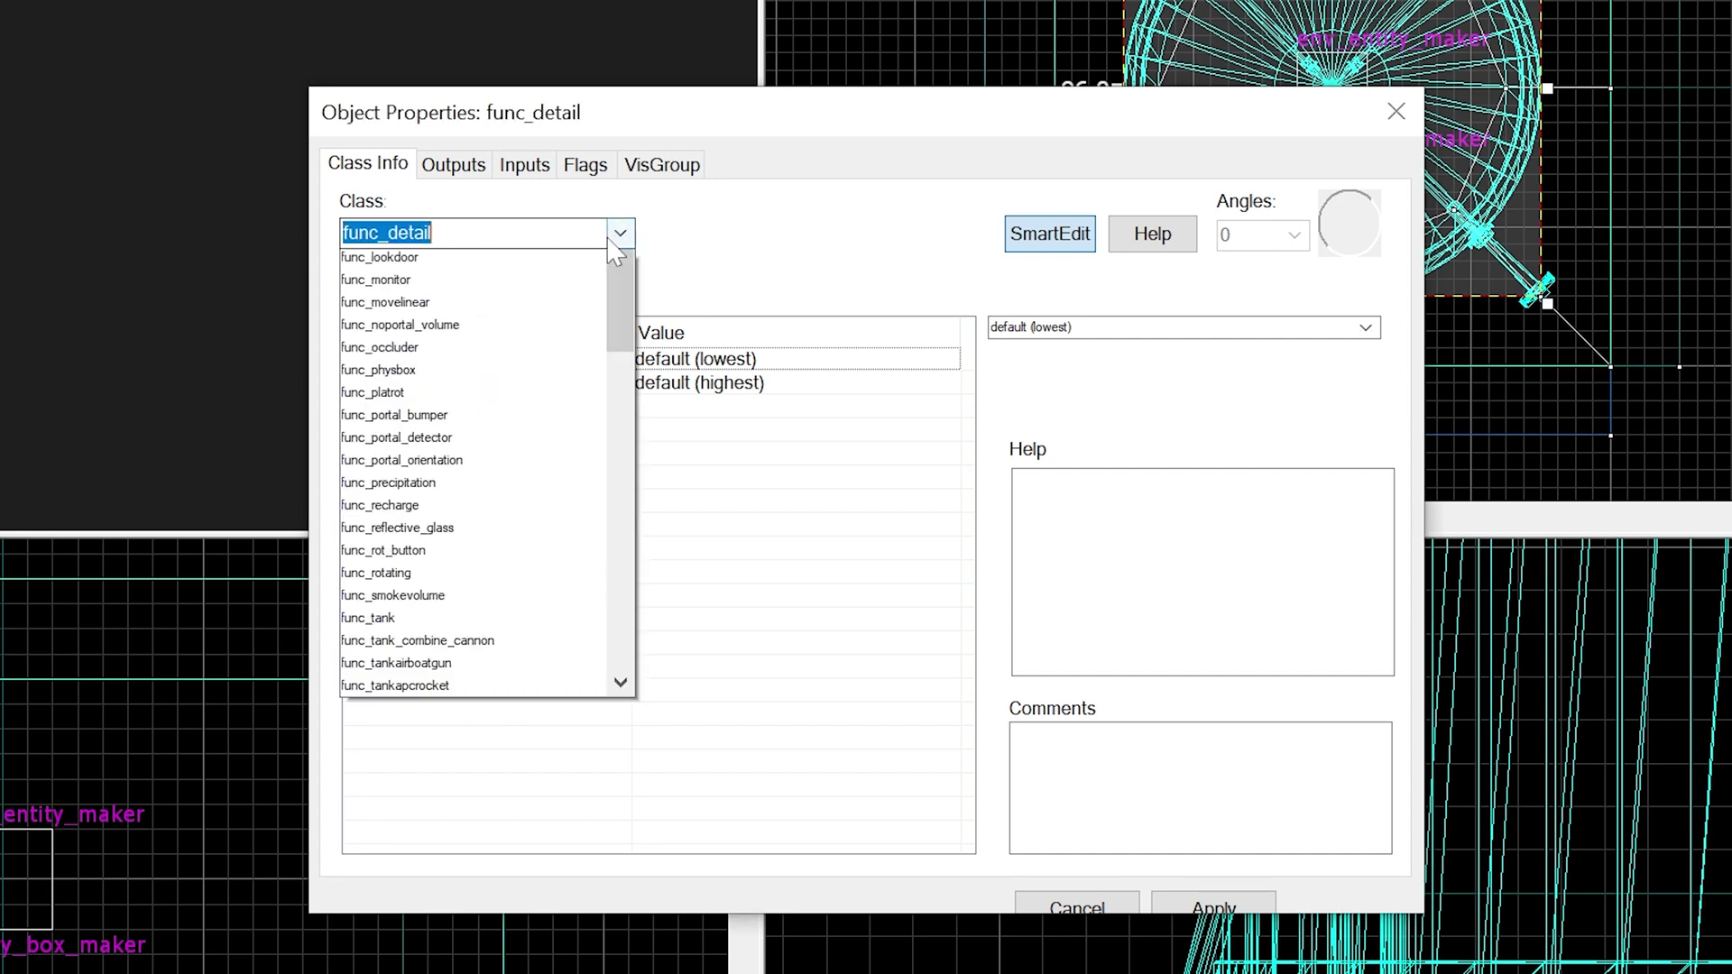
click(431, 397)
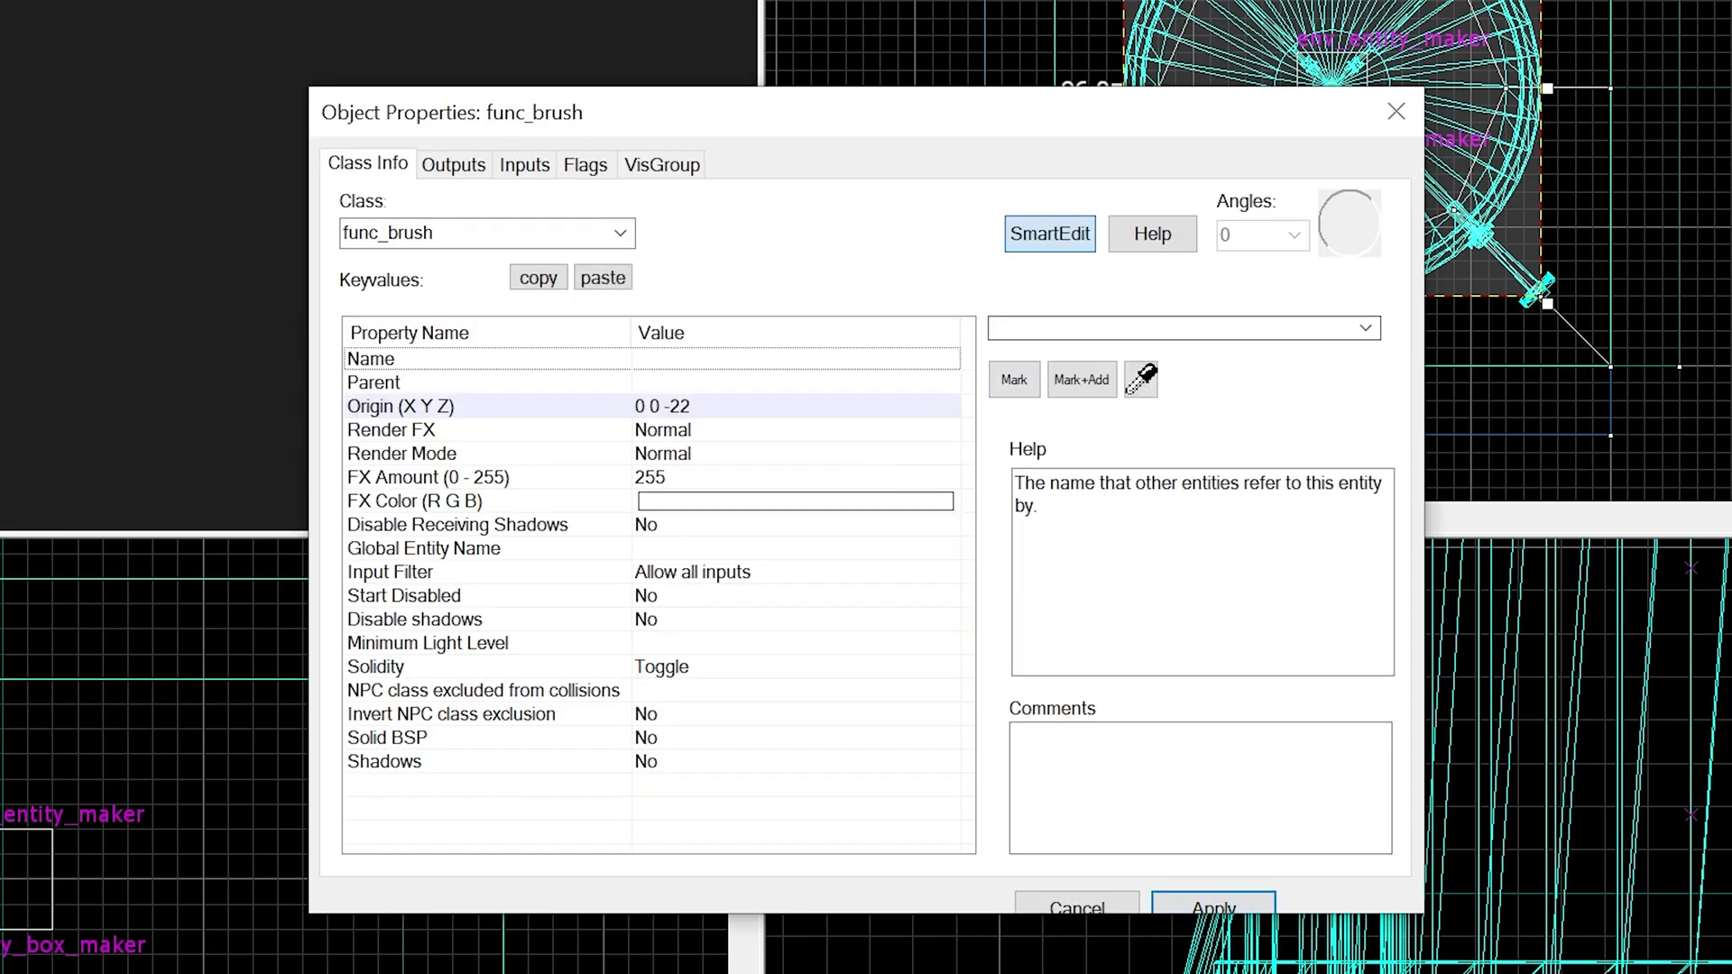
click(1164, 328)
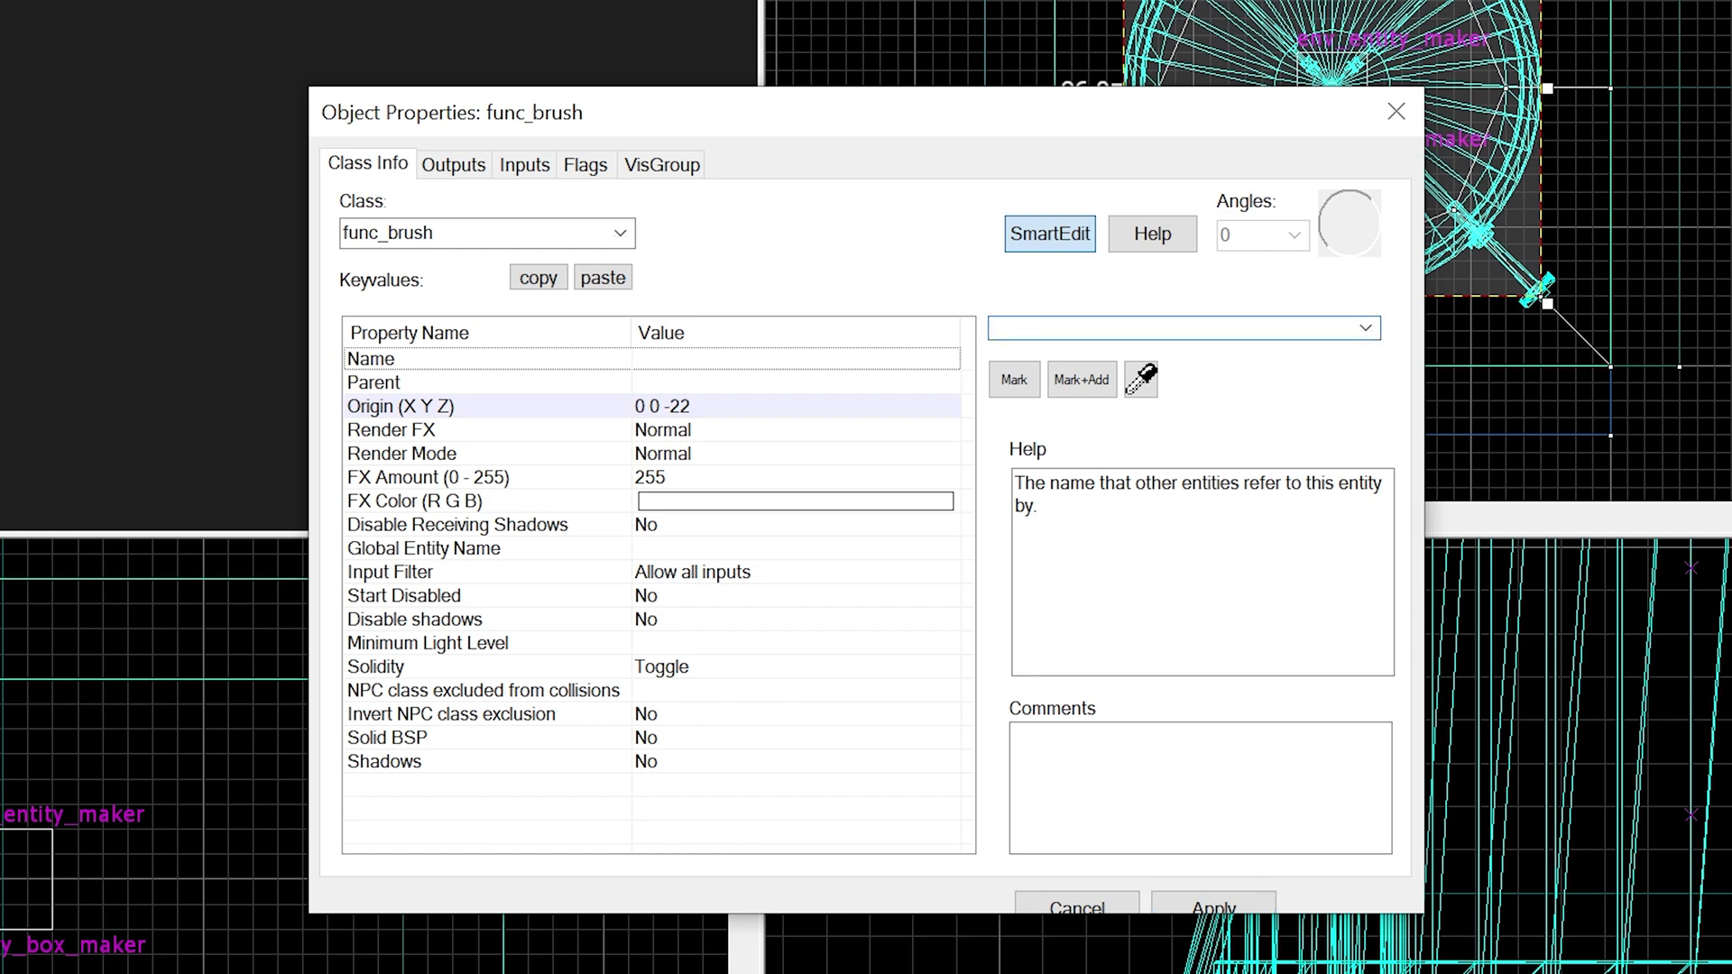
text(tube)
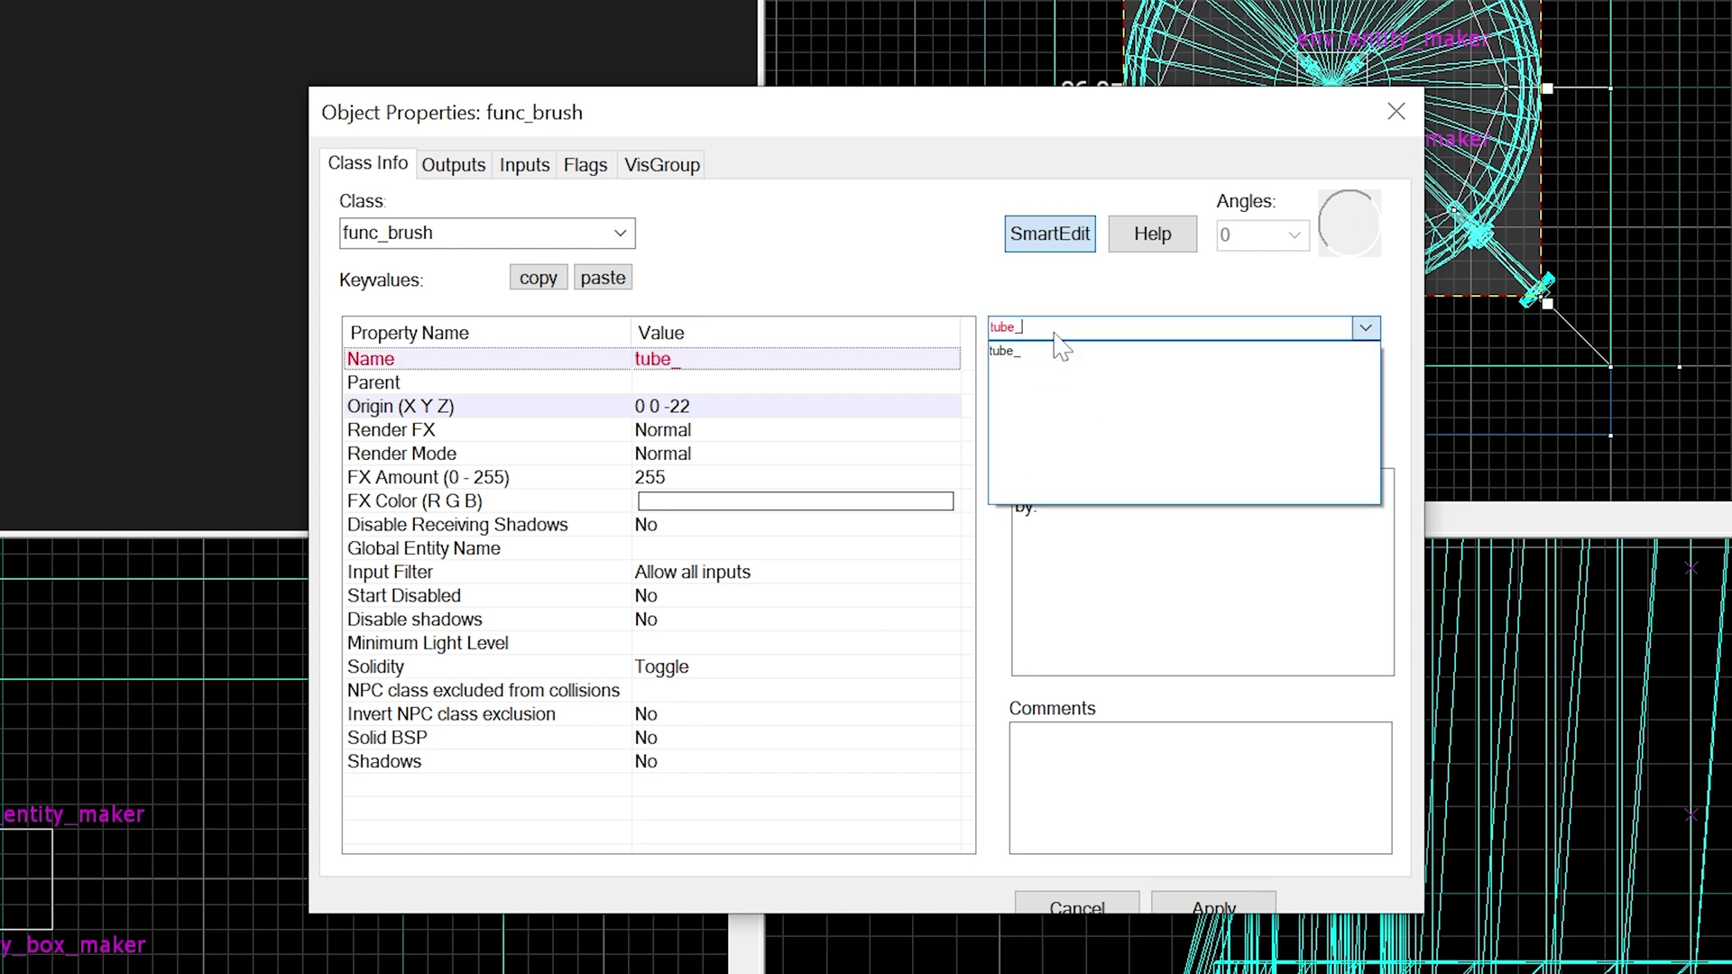
text(_plugging)
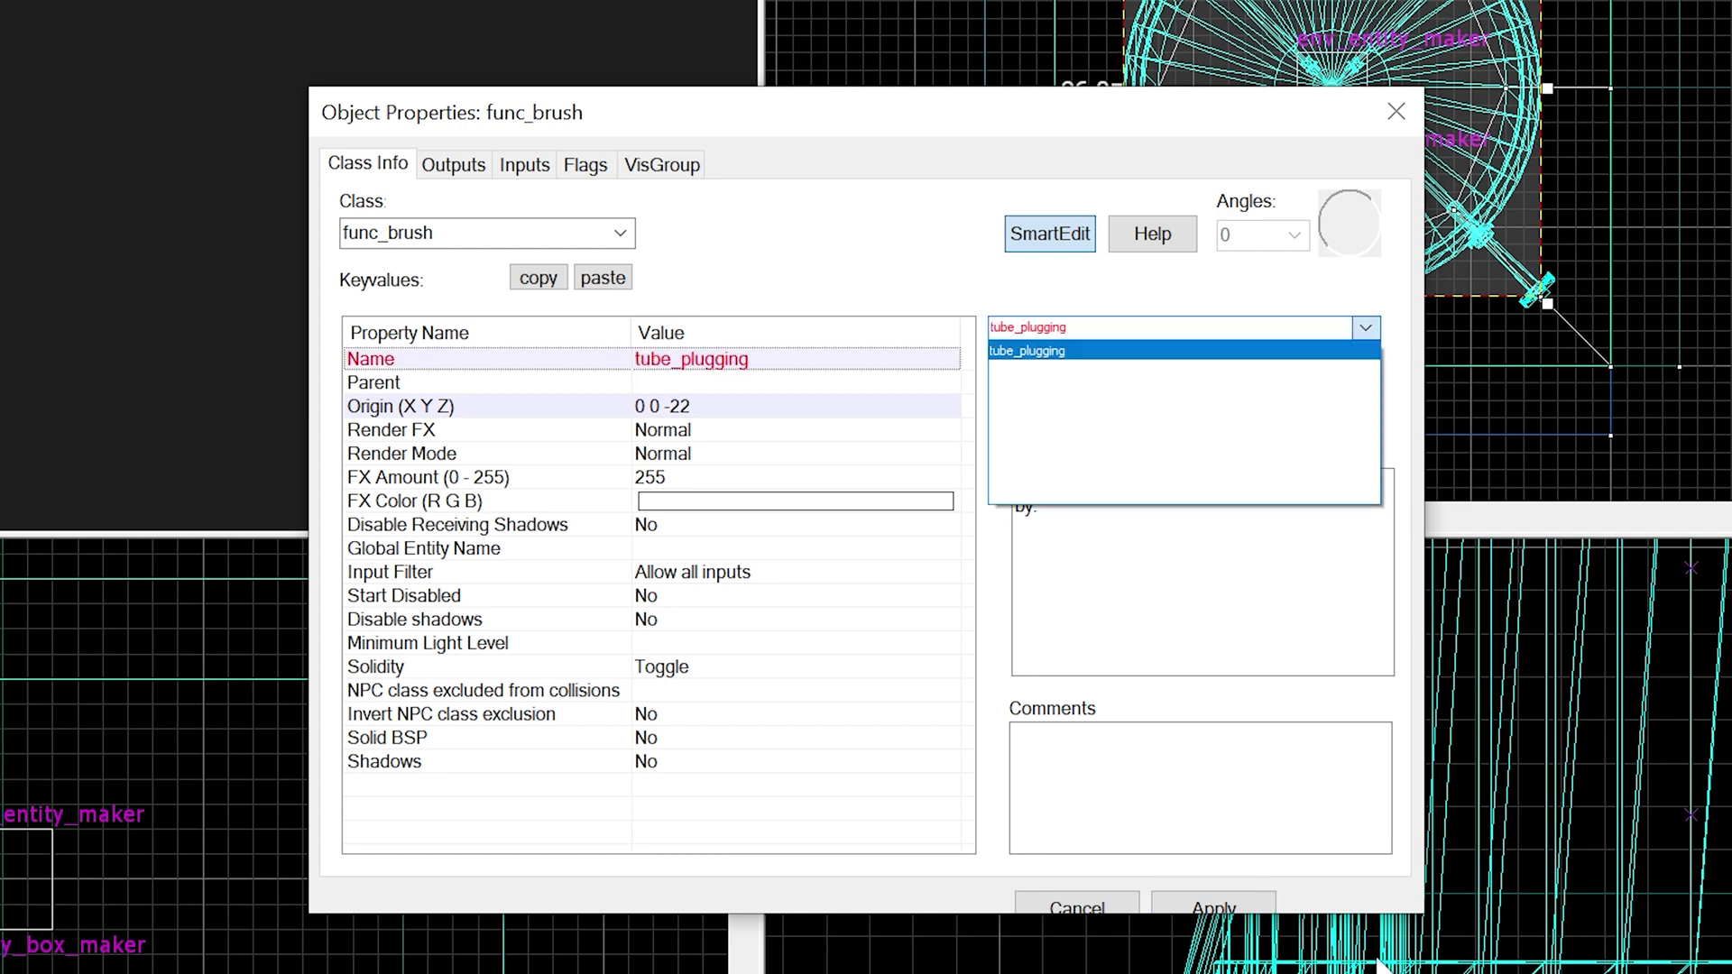
click(1213, 910)
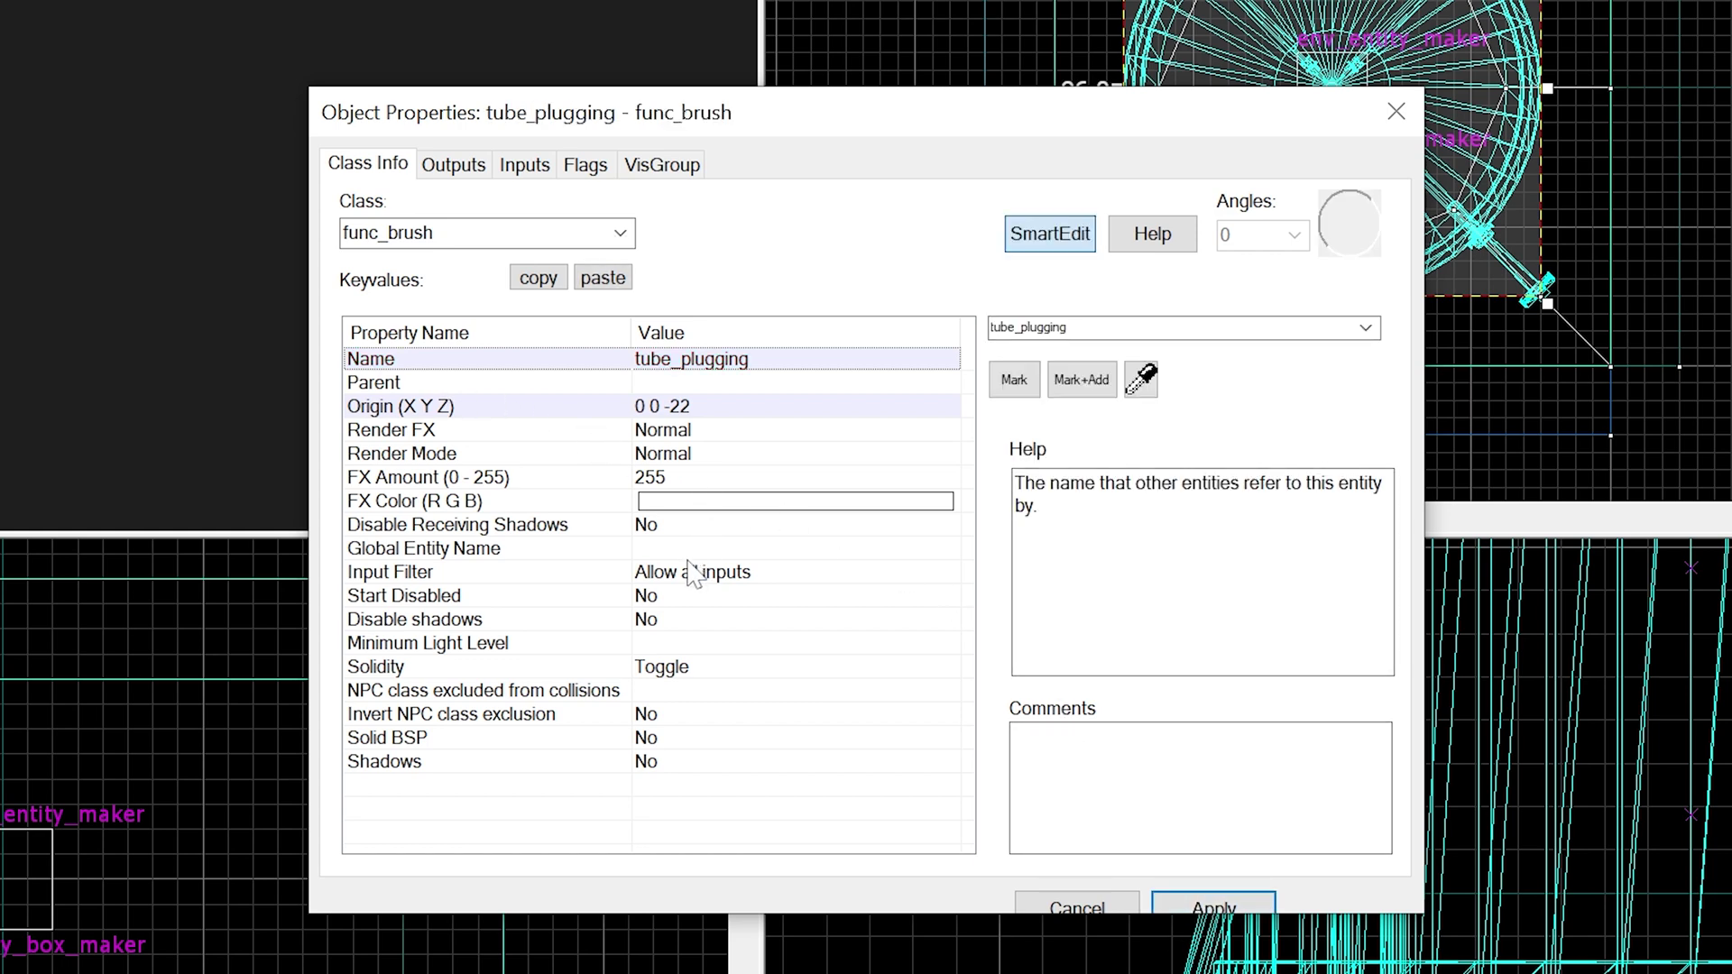
Set Start Disabled to Yes on tube_plugging, apply it, close its properties and clear the selection.
click(657, 594)
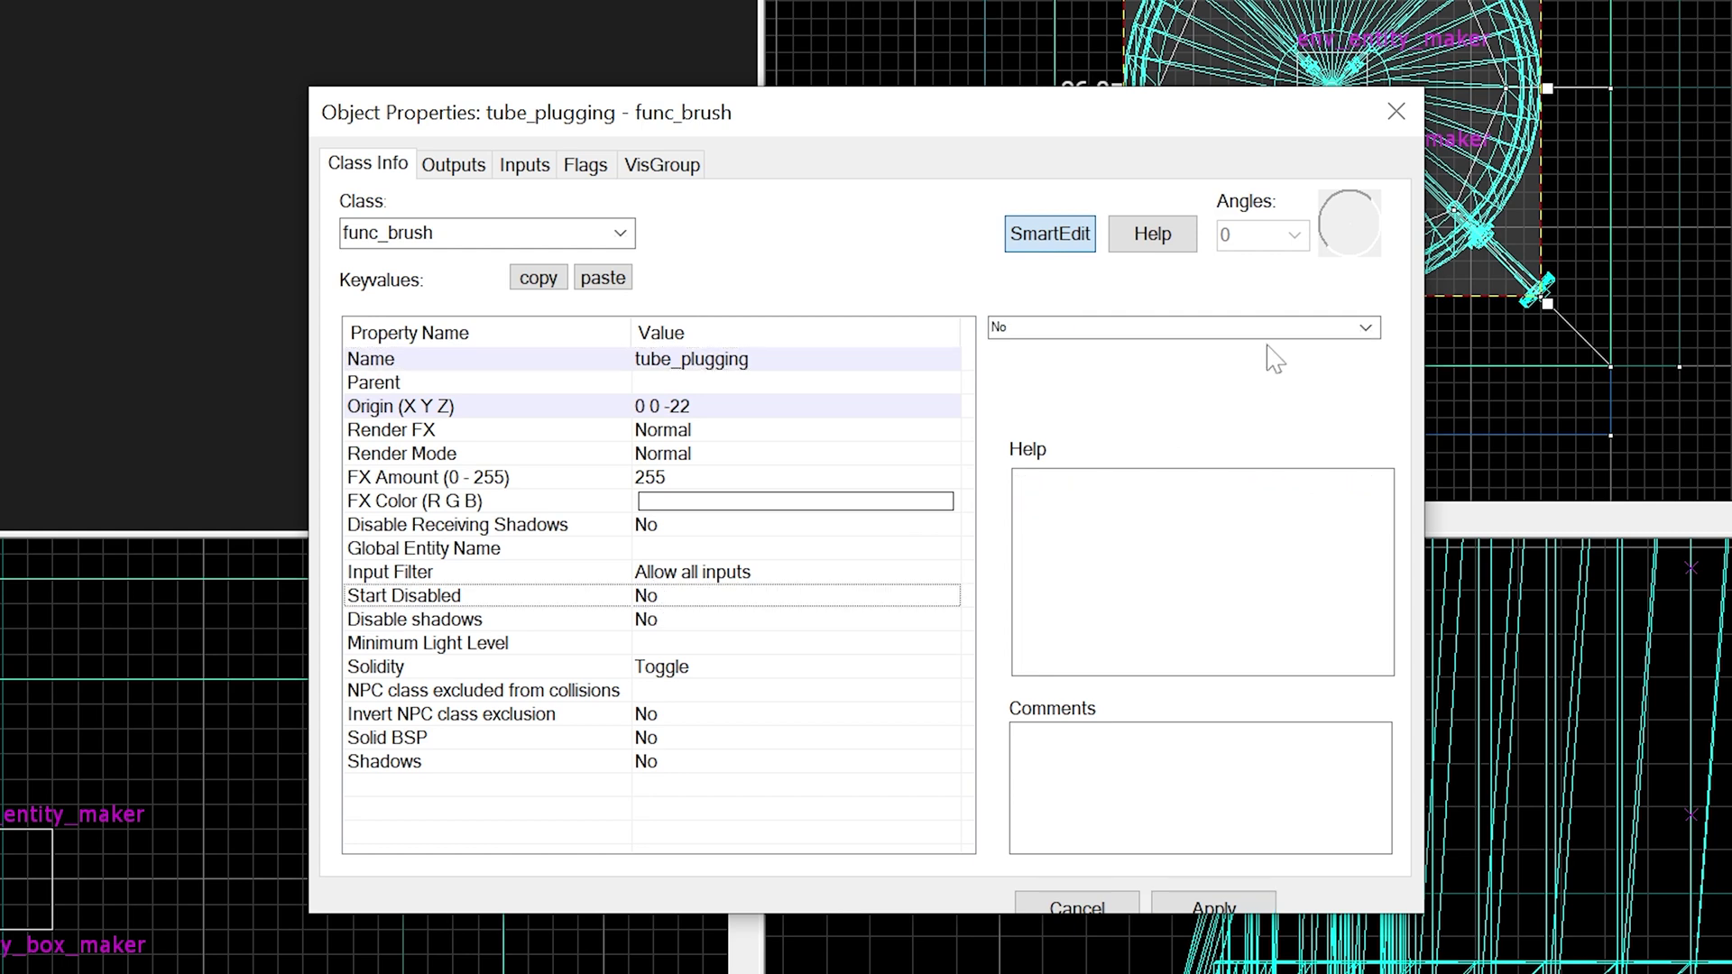
click(1364, 327)
click(1182, 359)
click(1187, 361)
click(1225, 905)
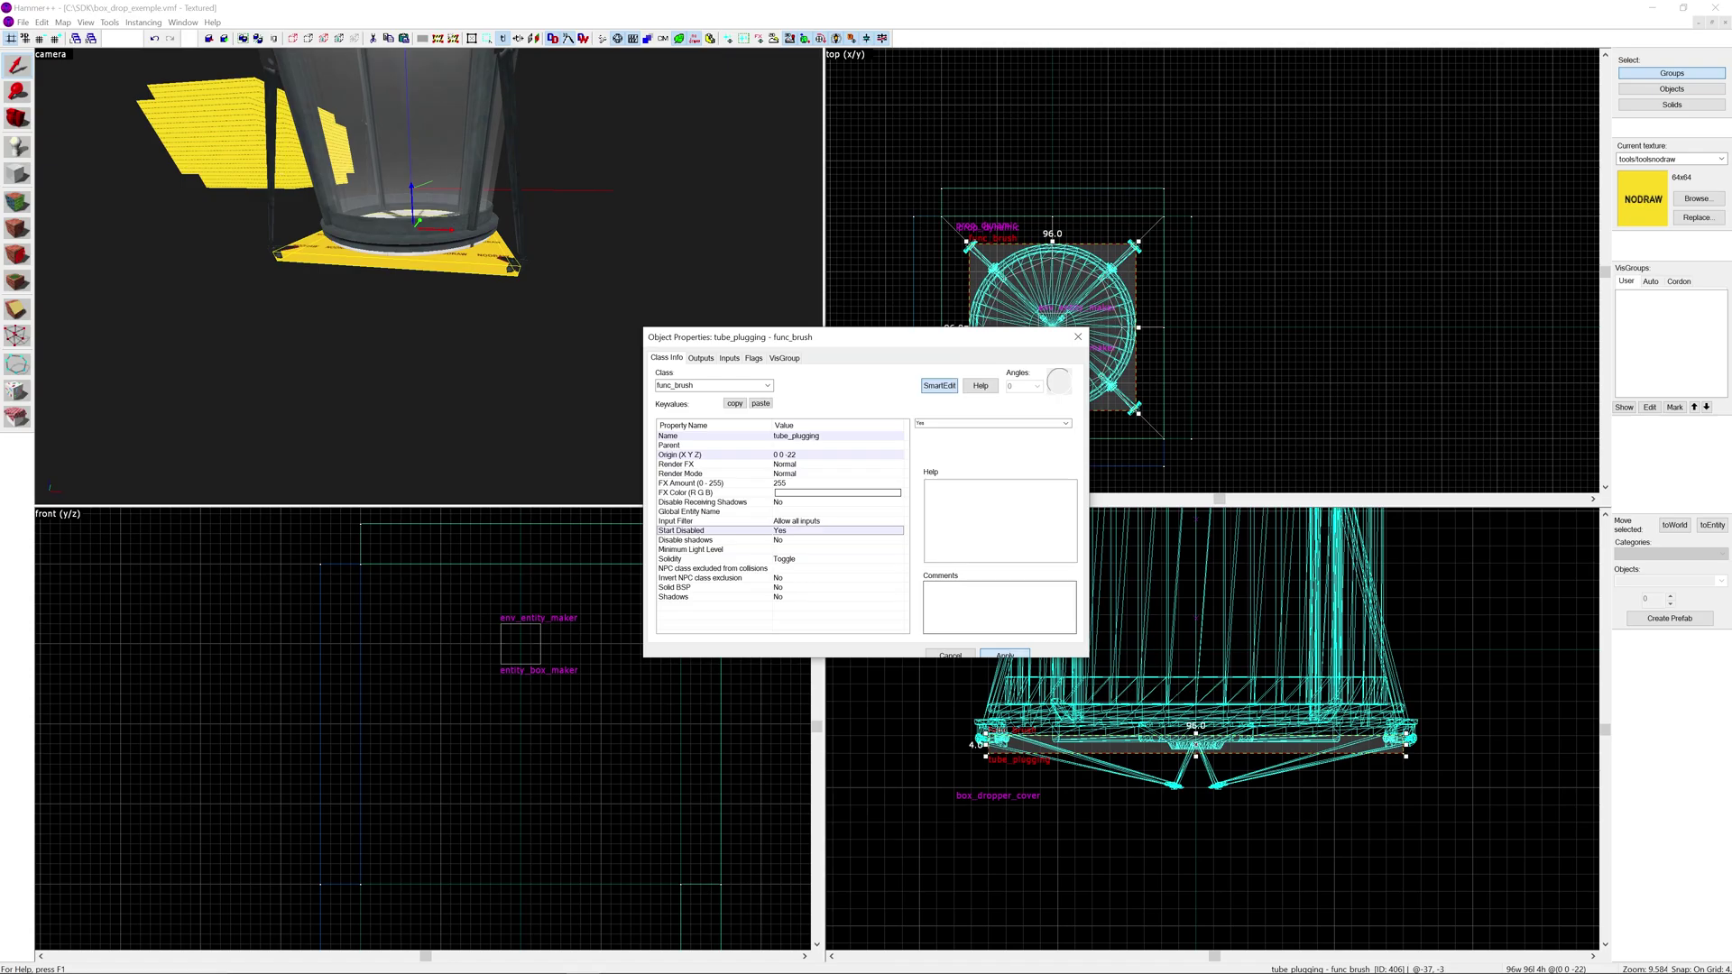
click(1078, 338)
click(579, 320)
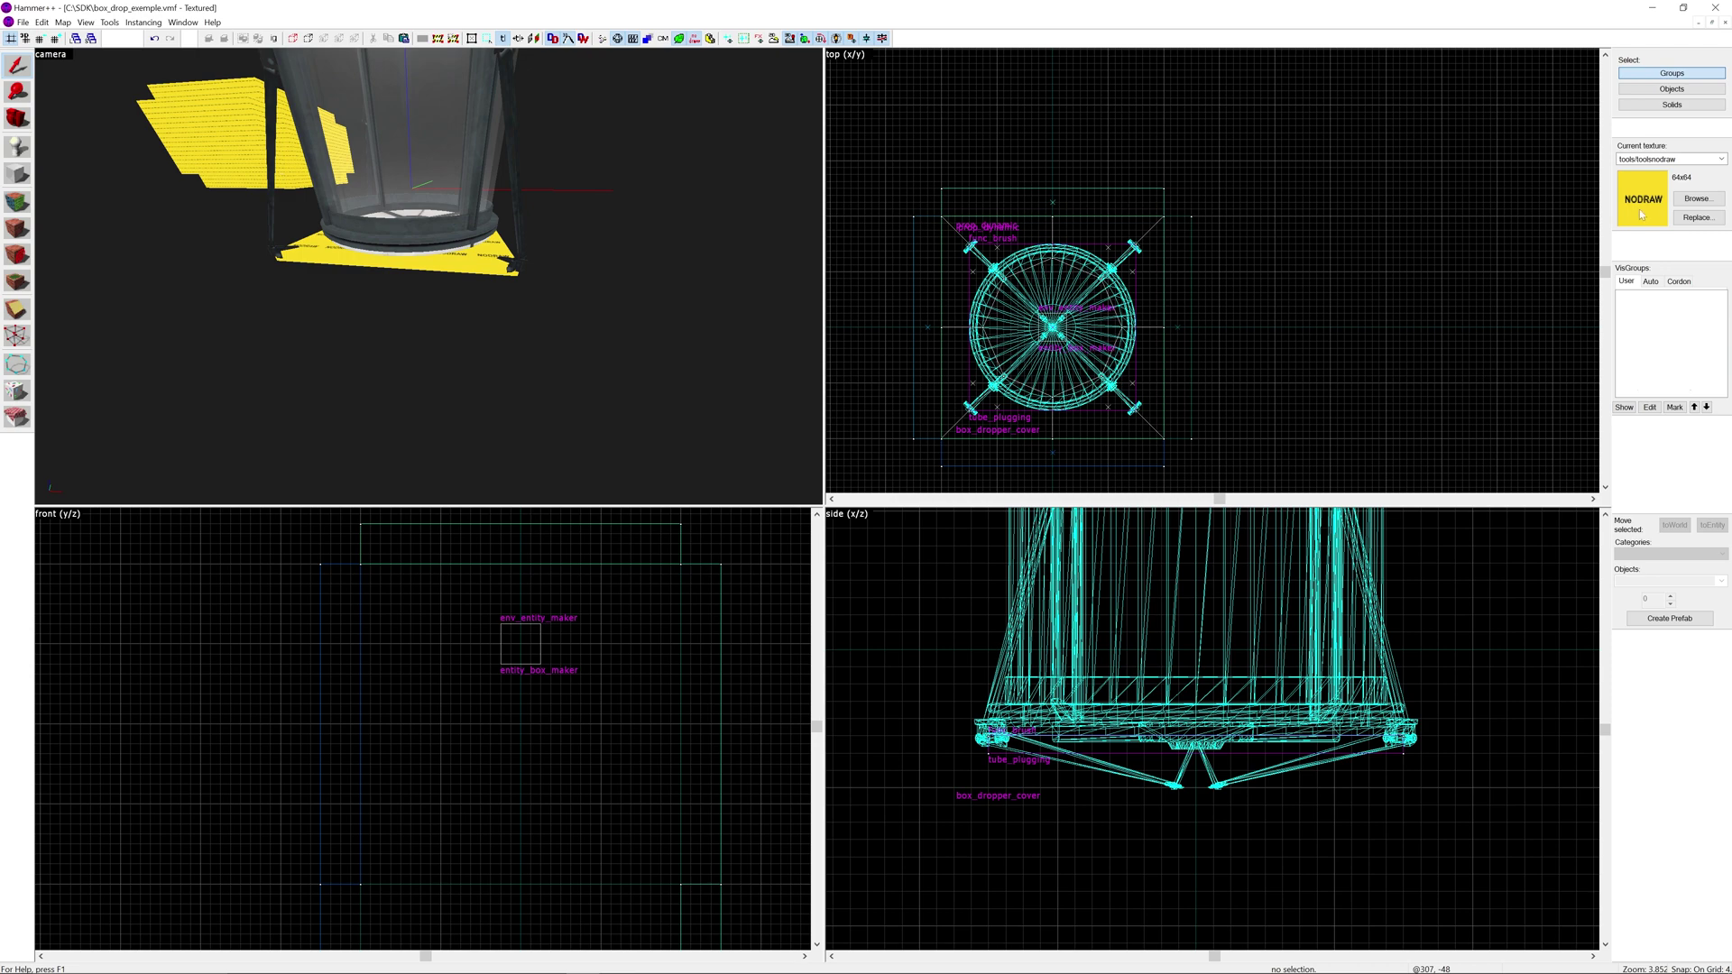
Create a 128 × 128 × 128 unit block with the tools/toolstrigger texture enclosing the dropper.
click(1699, 199)
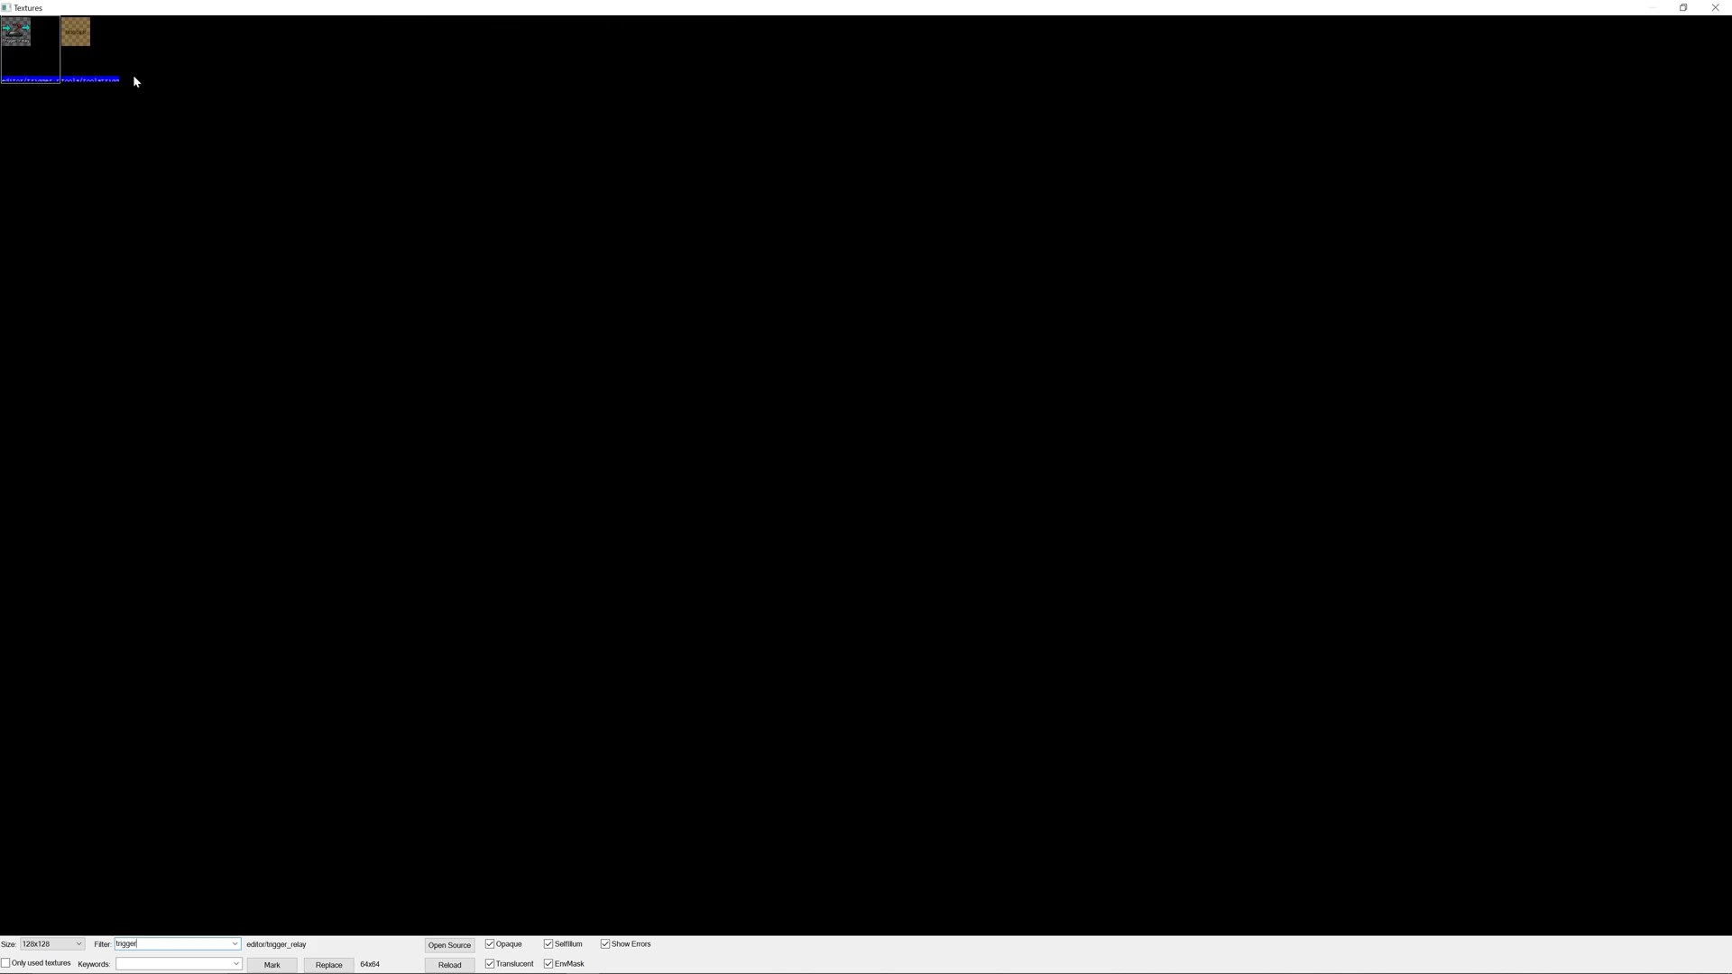
double_click(132, 76)
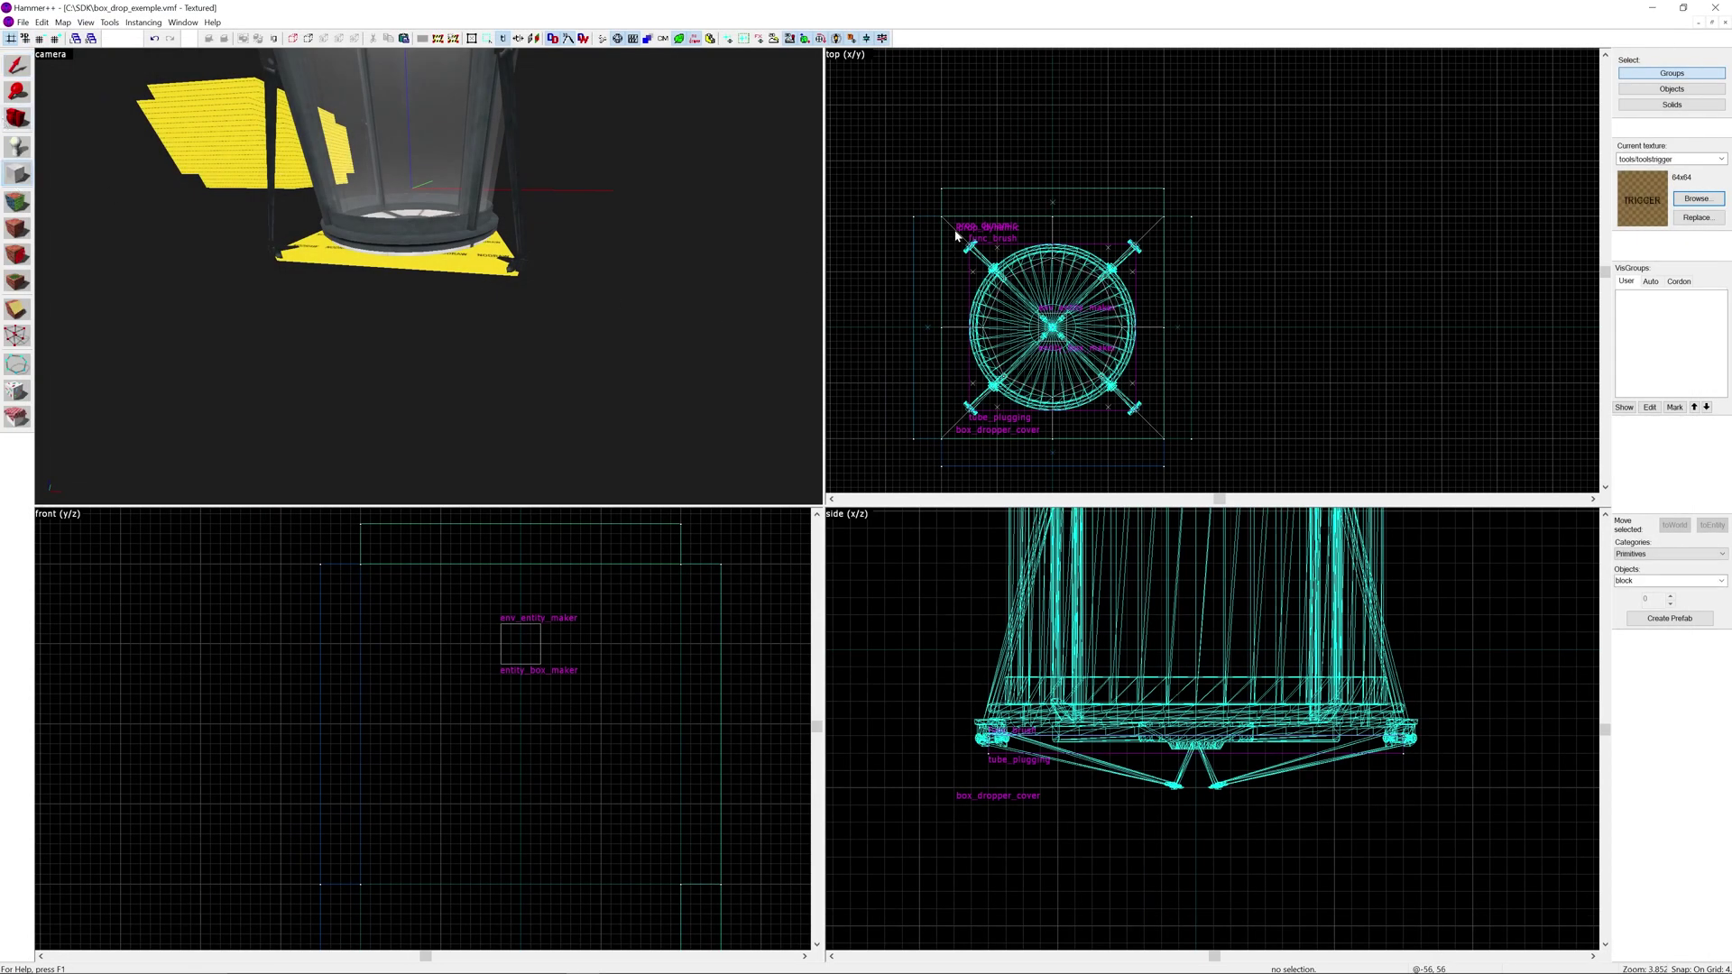
drag(943, 220, 1166, 440)
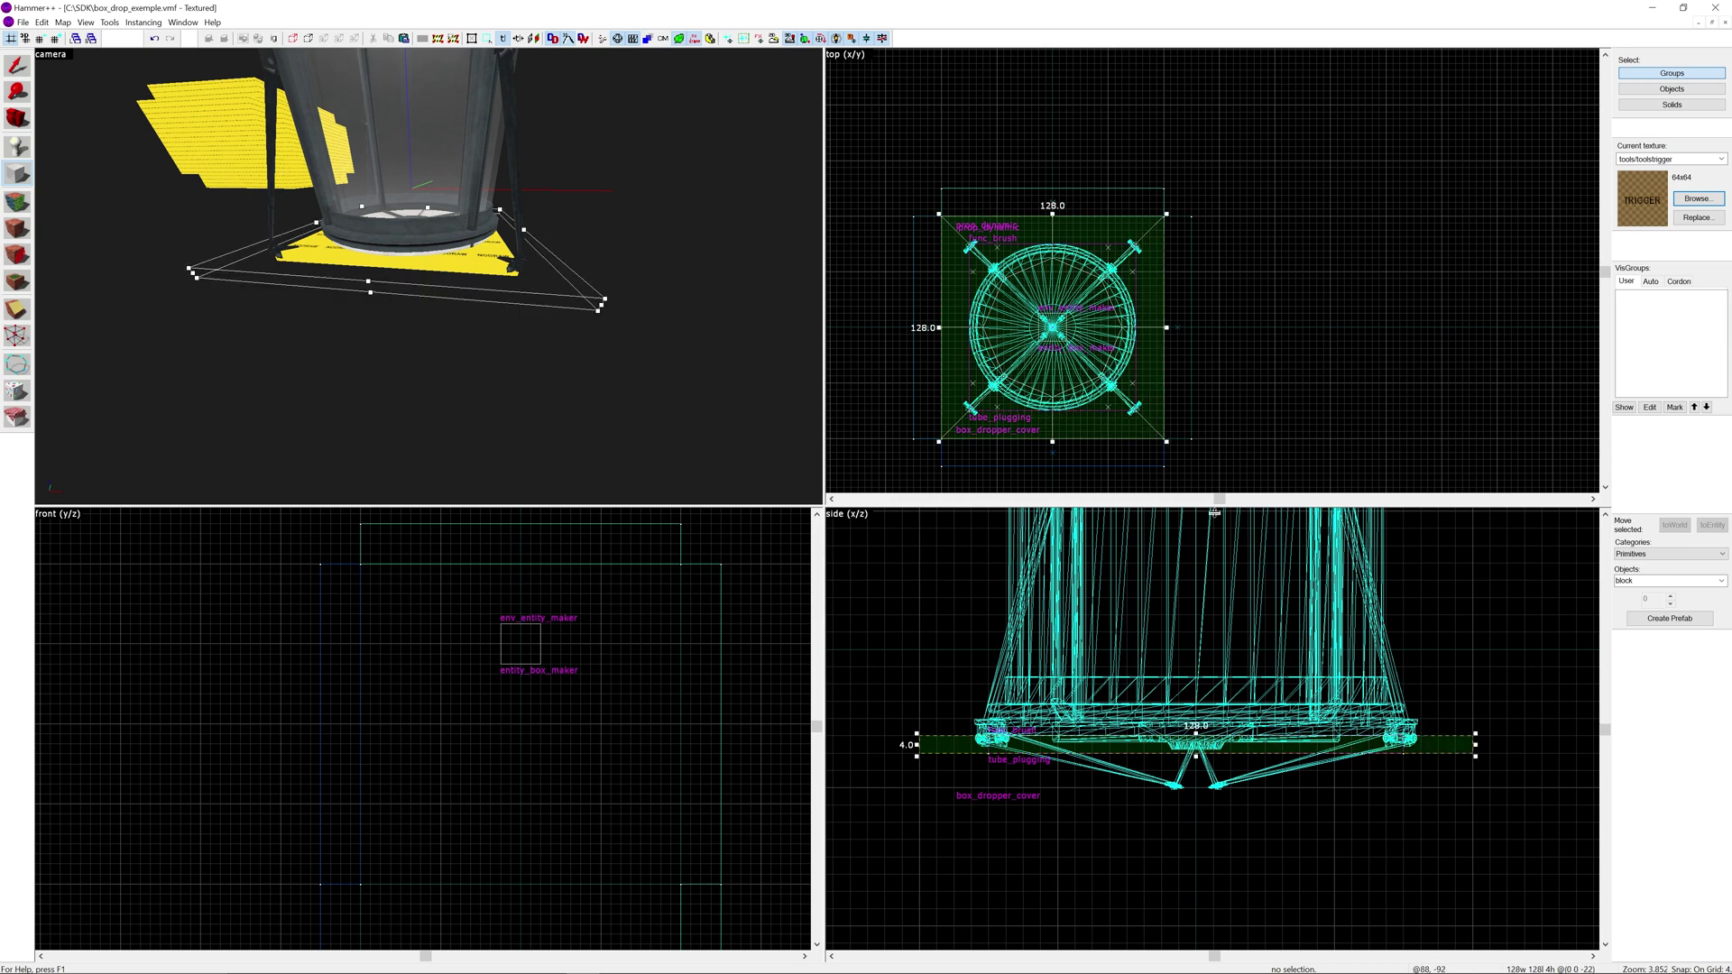
mouse_move(1196, 758)
mouse_down()
mouse_move(1196, 799)
mouse_move(1205, 628)
mouse_up()
scroll(1200, 781, down, 5)
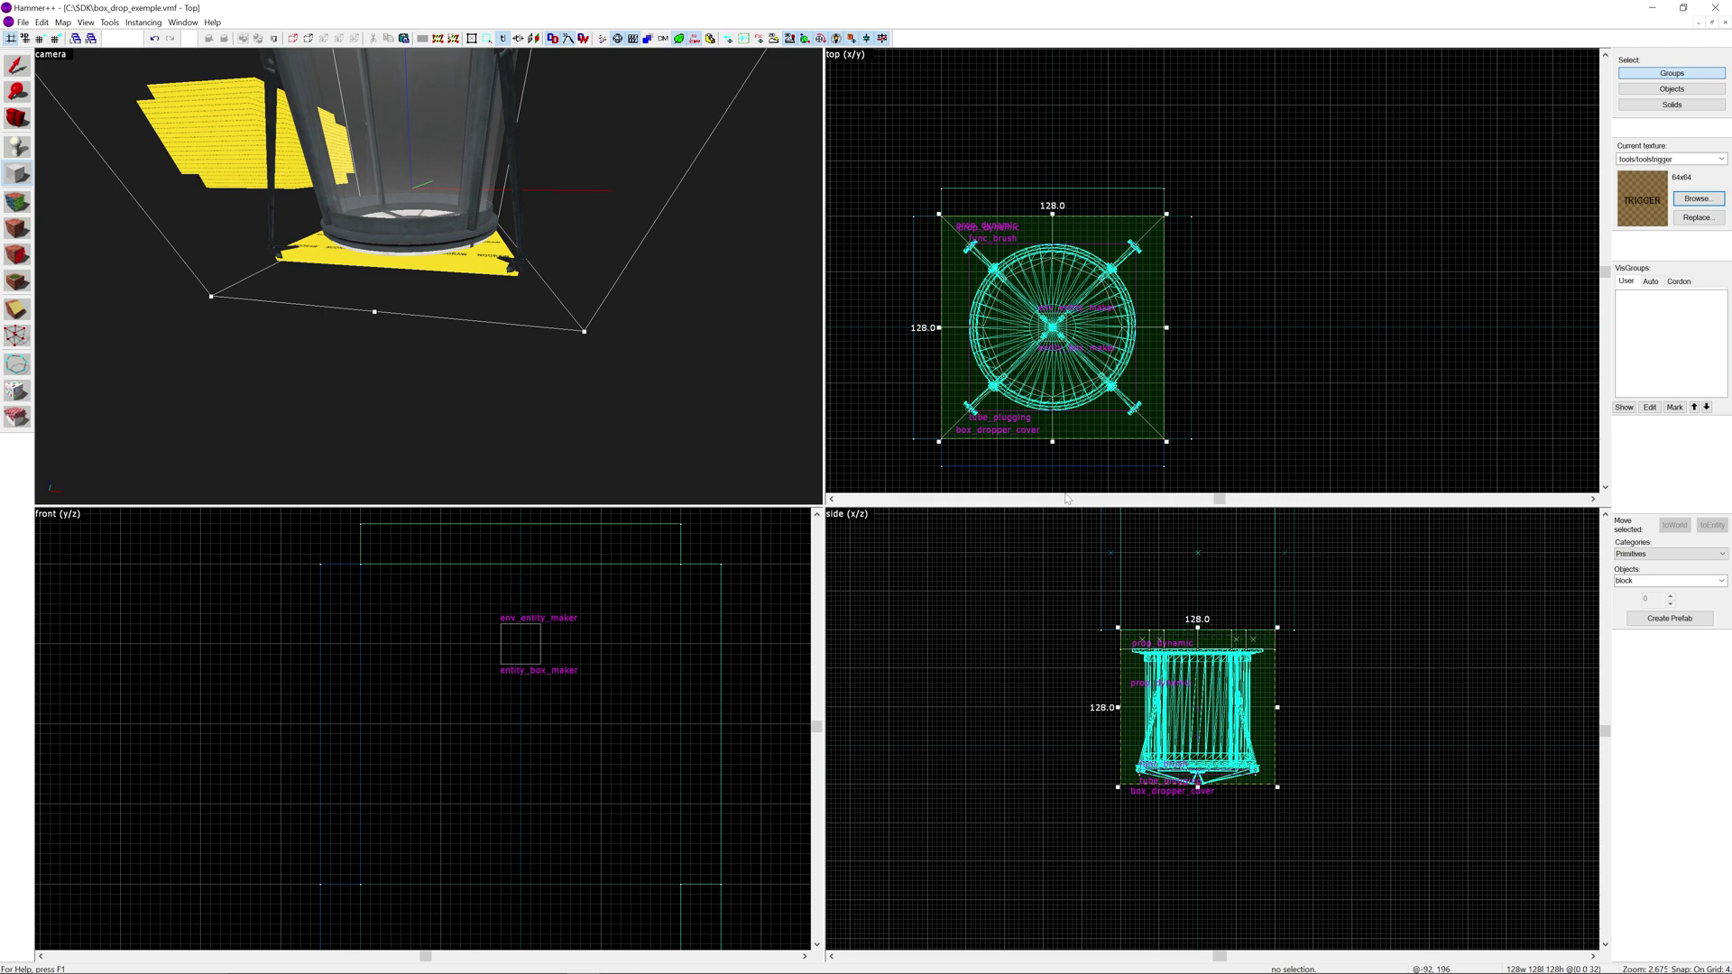
key(Return)
Turn the trigger-textured block around the dropper into a trigger_multiple entity.
click(16, 66)
key(z)
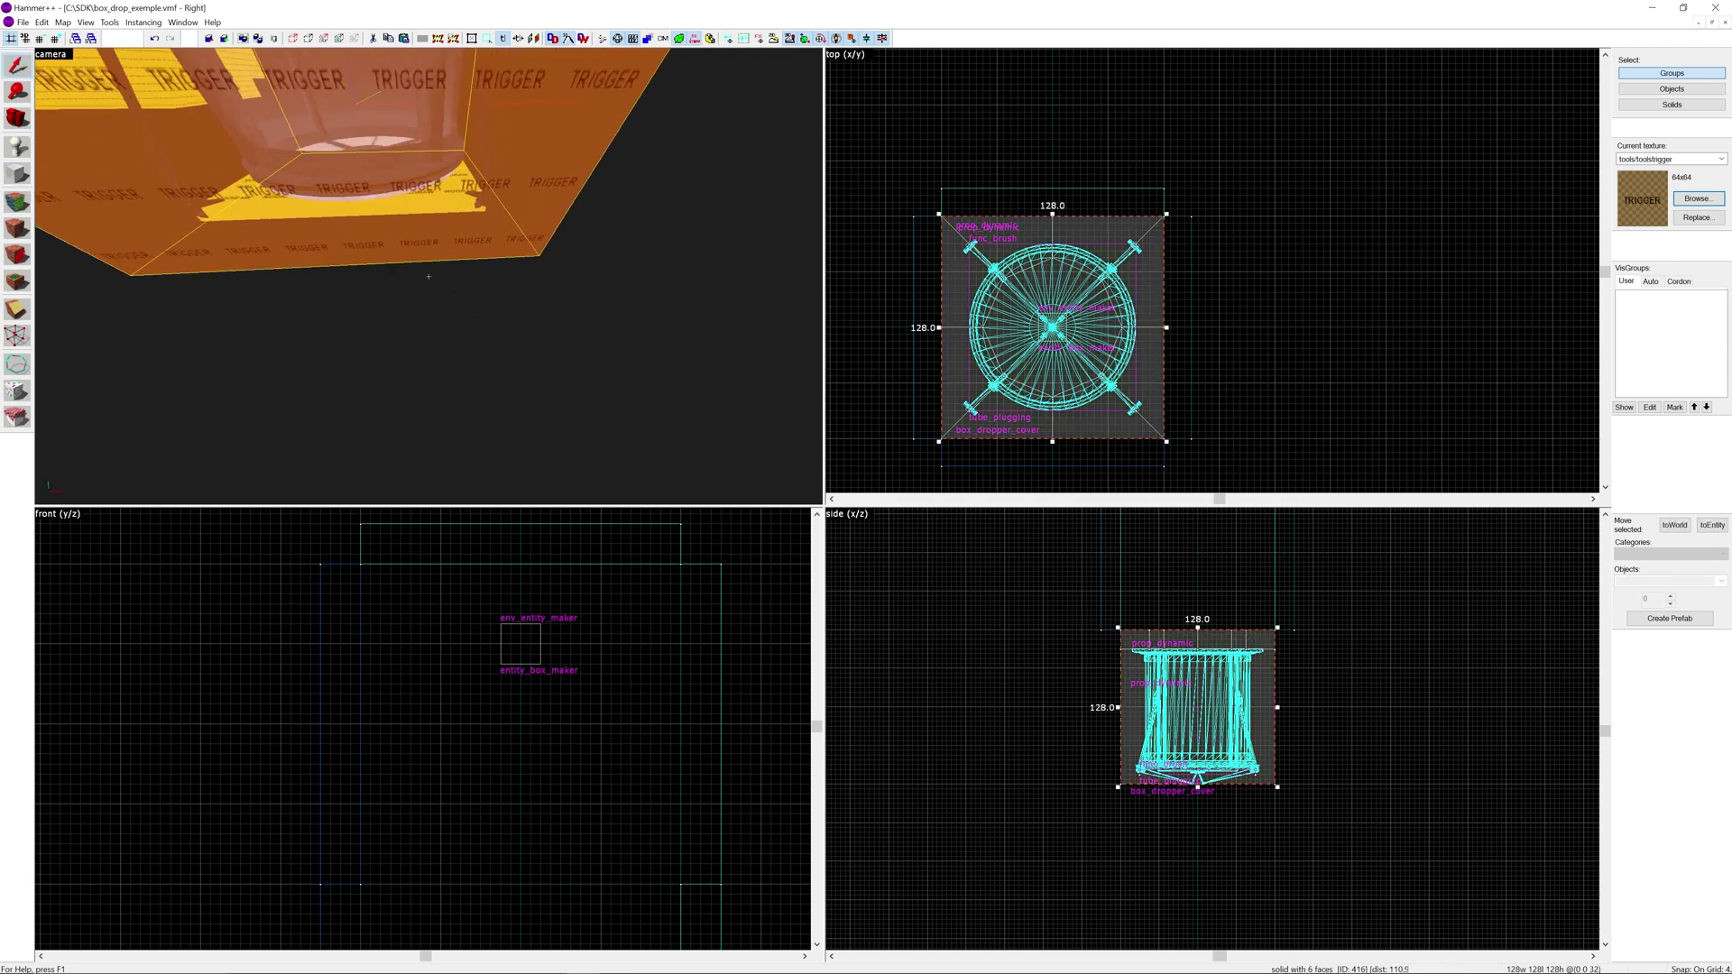
key(s)
key(ctrl+t)
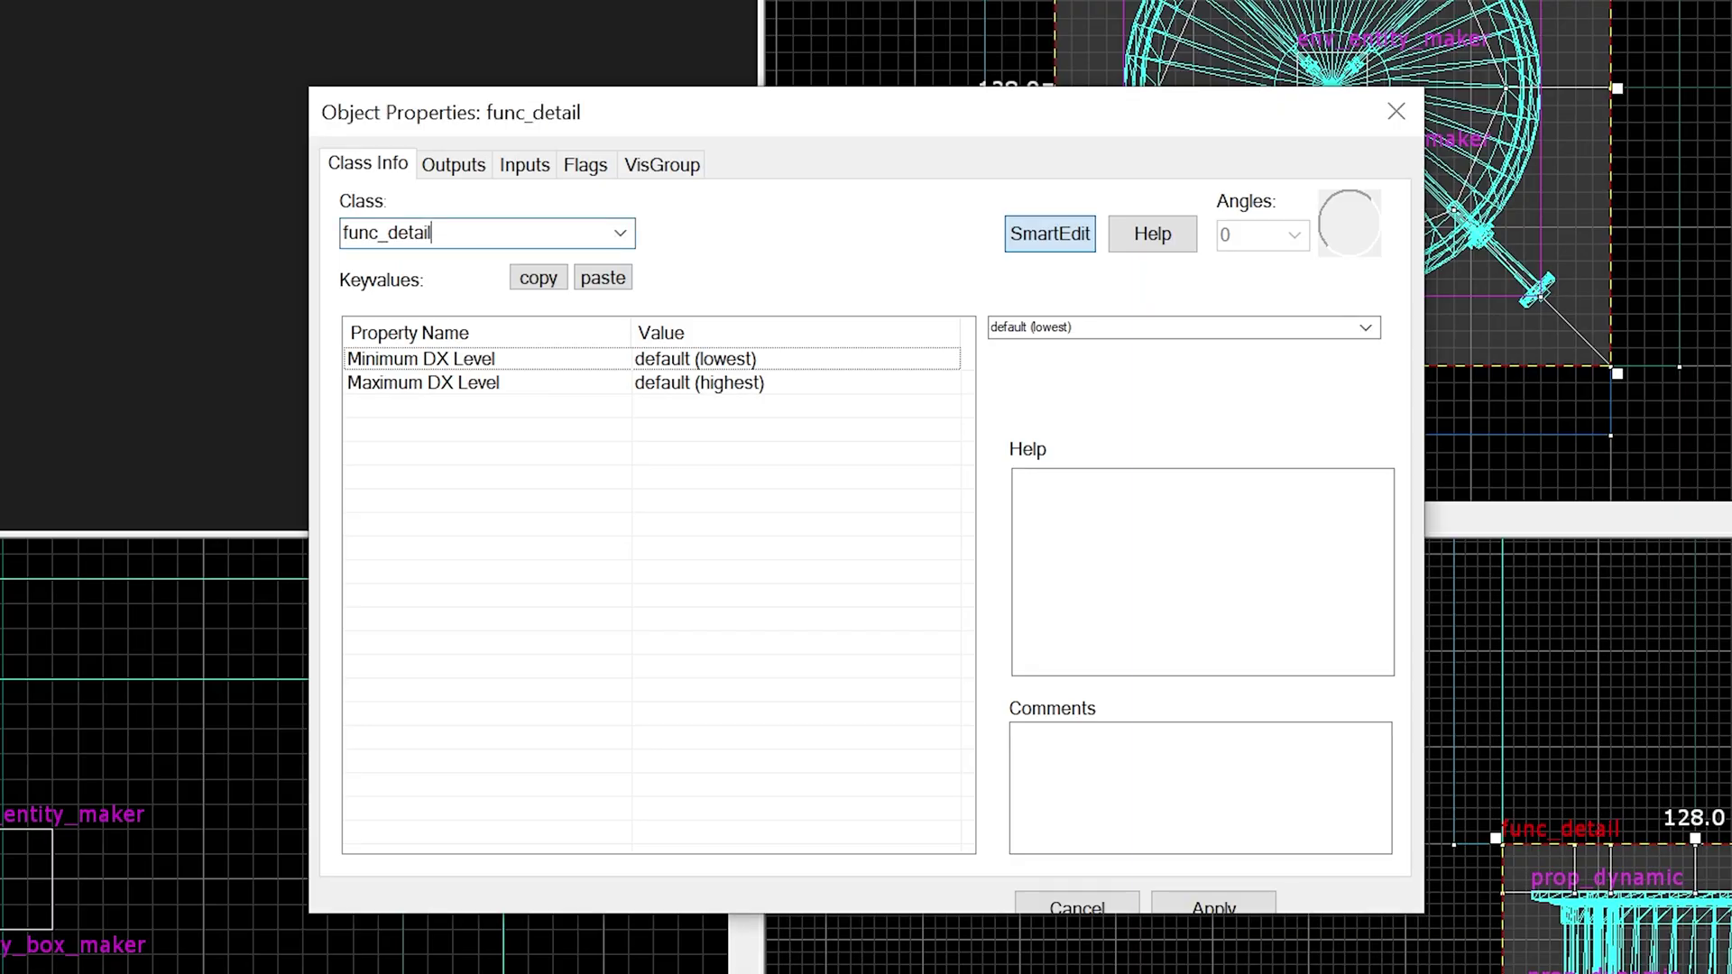
double_click(707, 385)
text(tr)
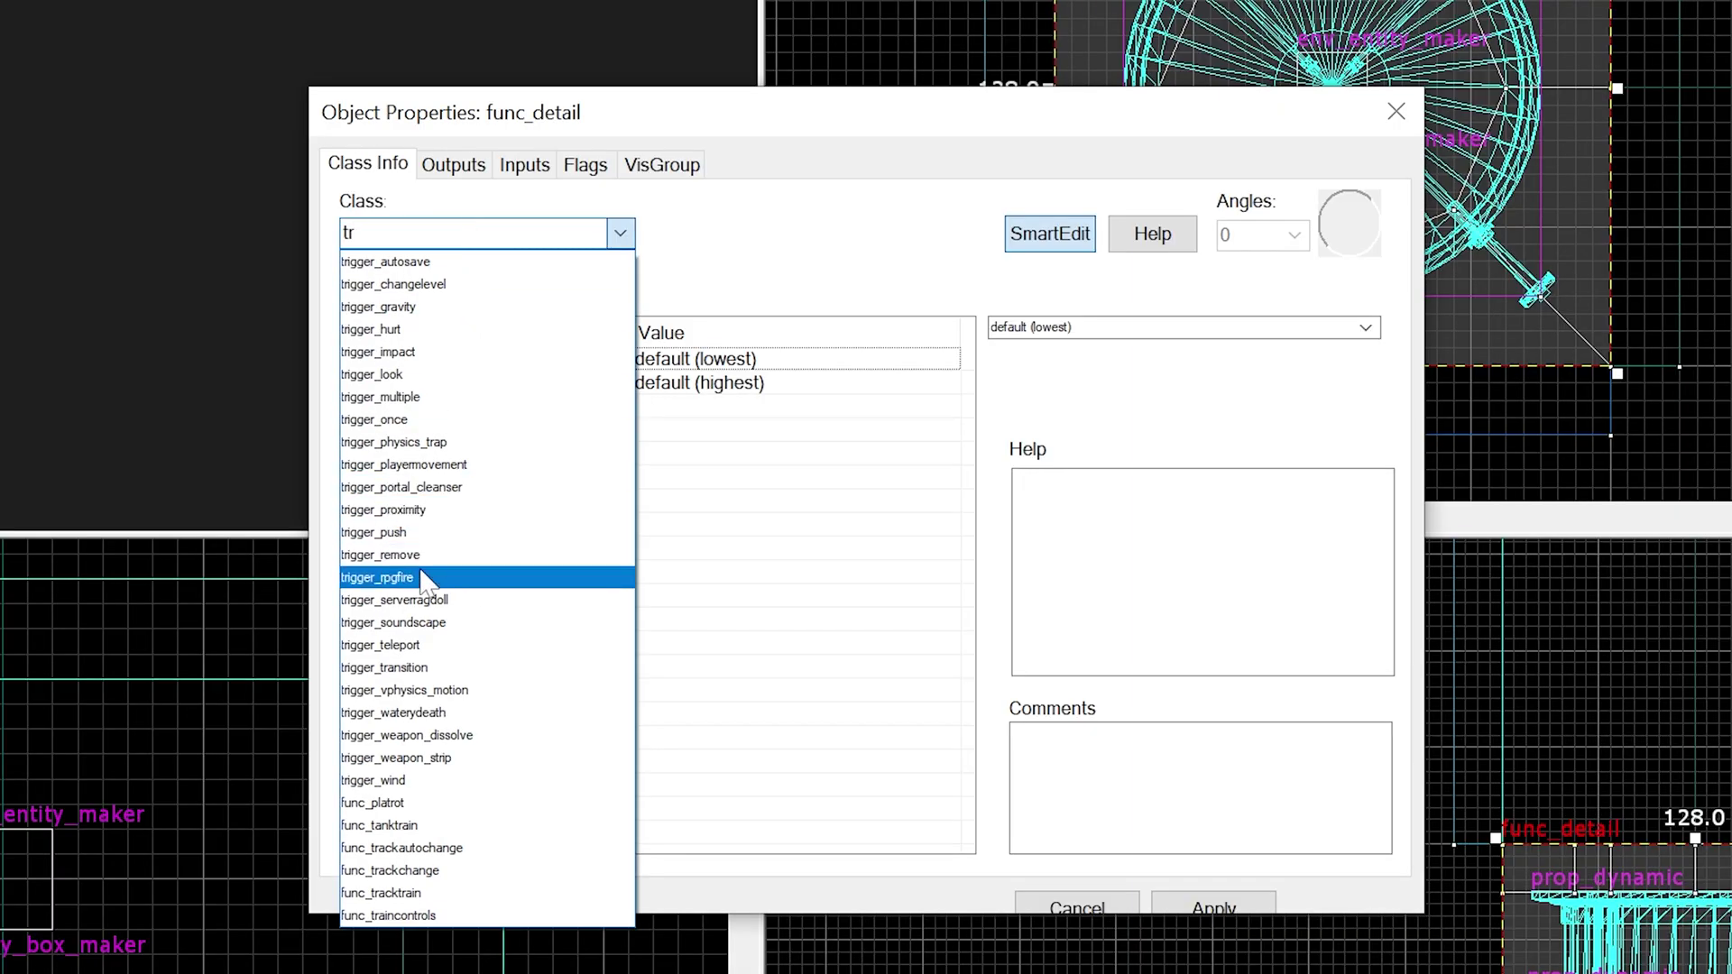
click(406, 397)
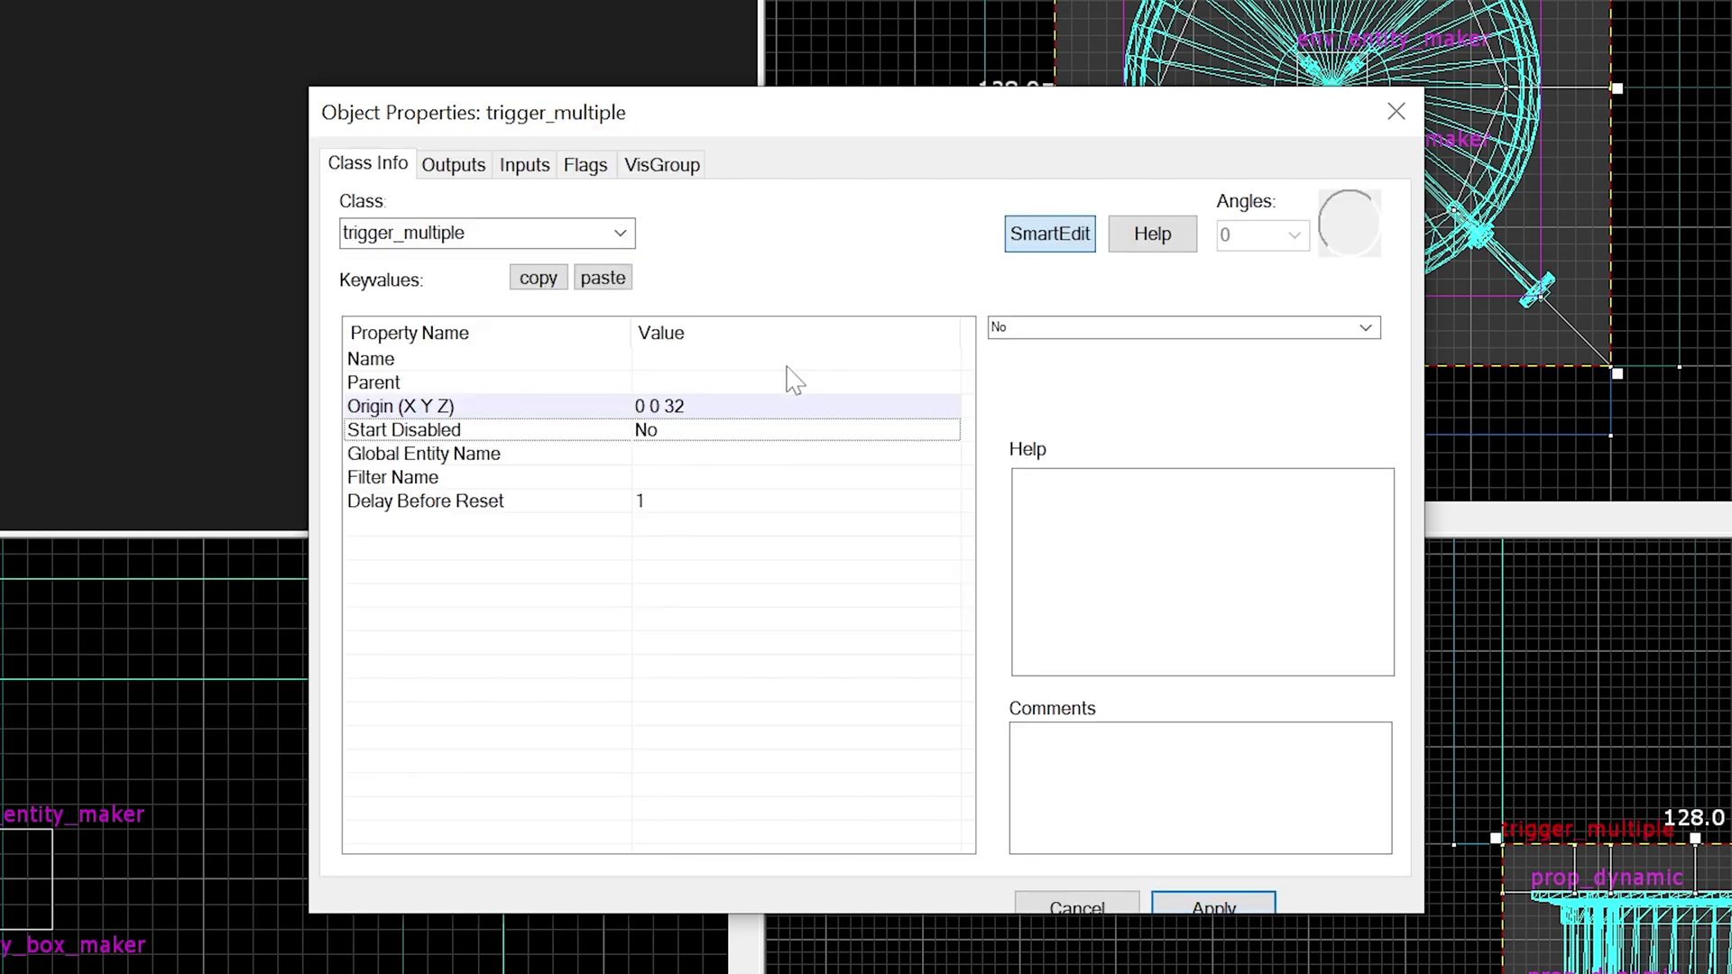
Name the trigger_multiple entity trigger_box_dropper_clear.
click(786, 362)
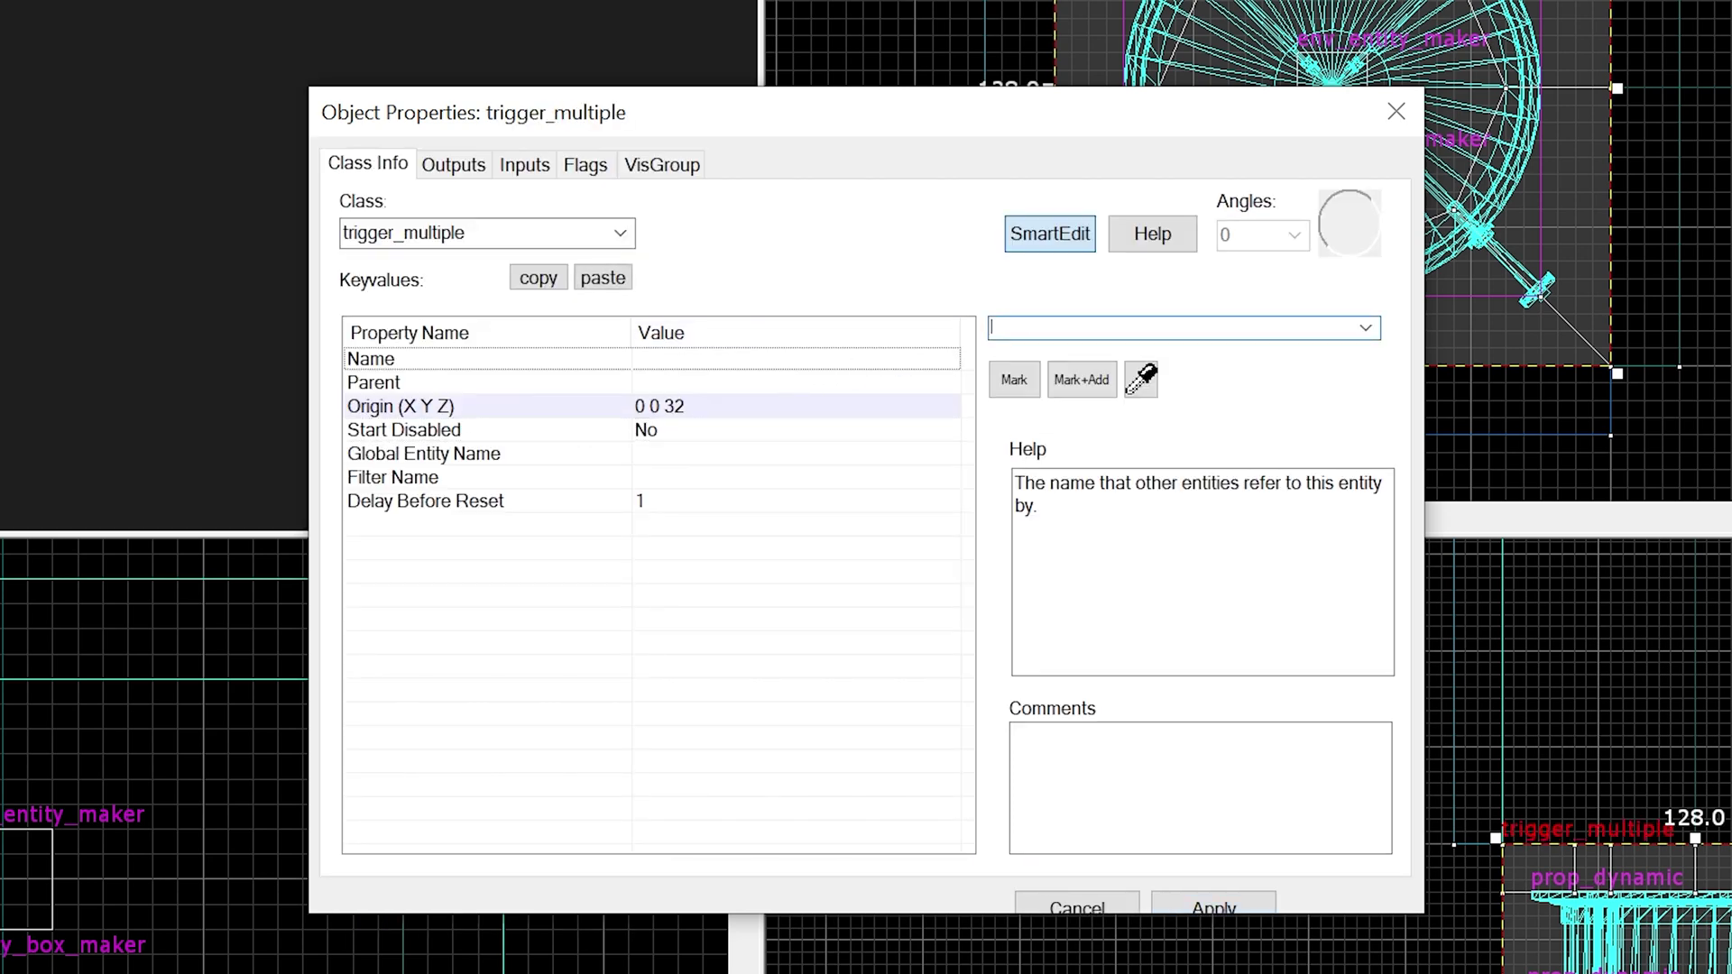
text(trigger_box_dropper)
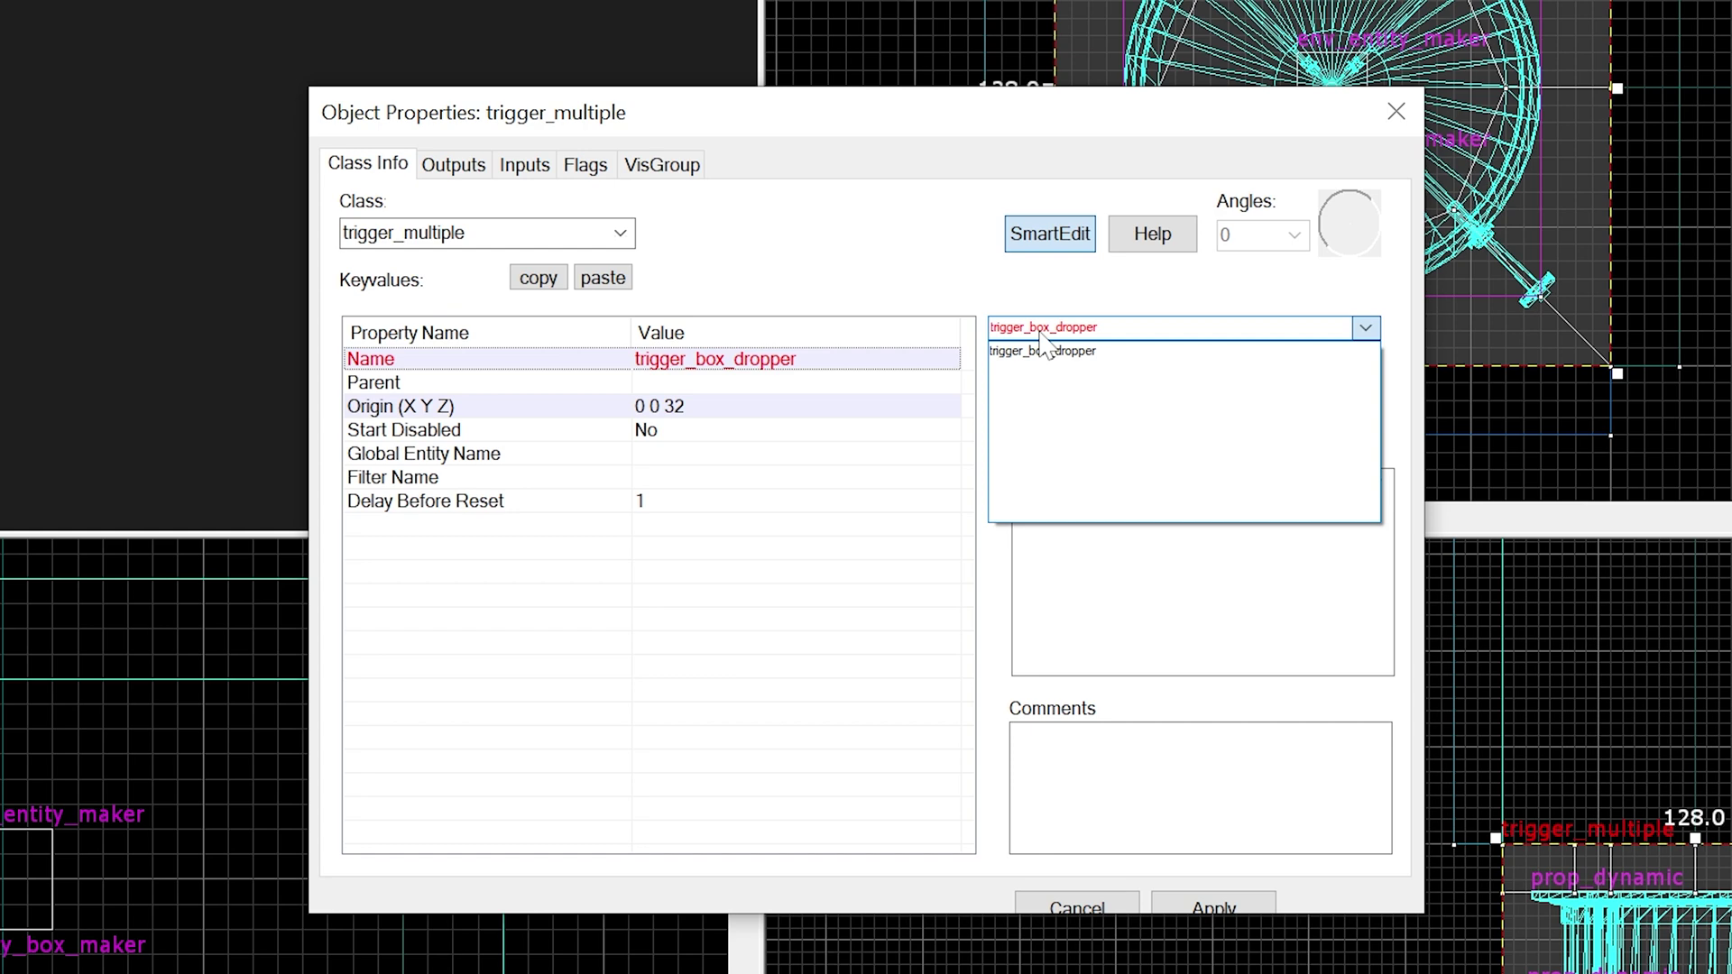
text(ar)
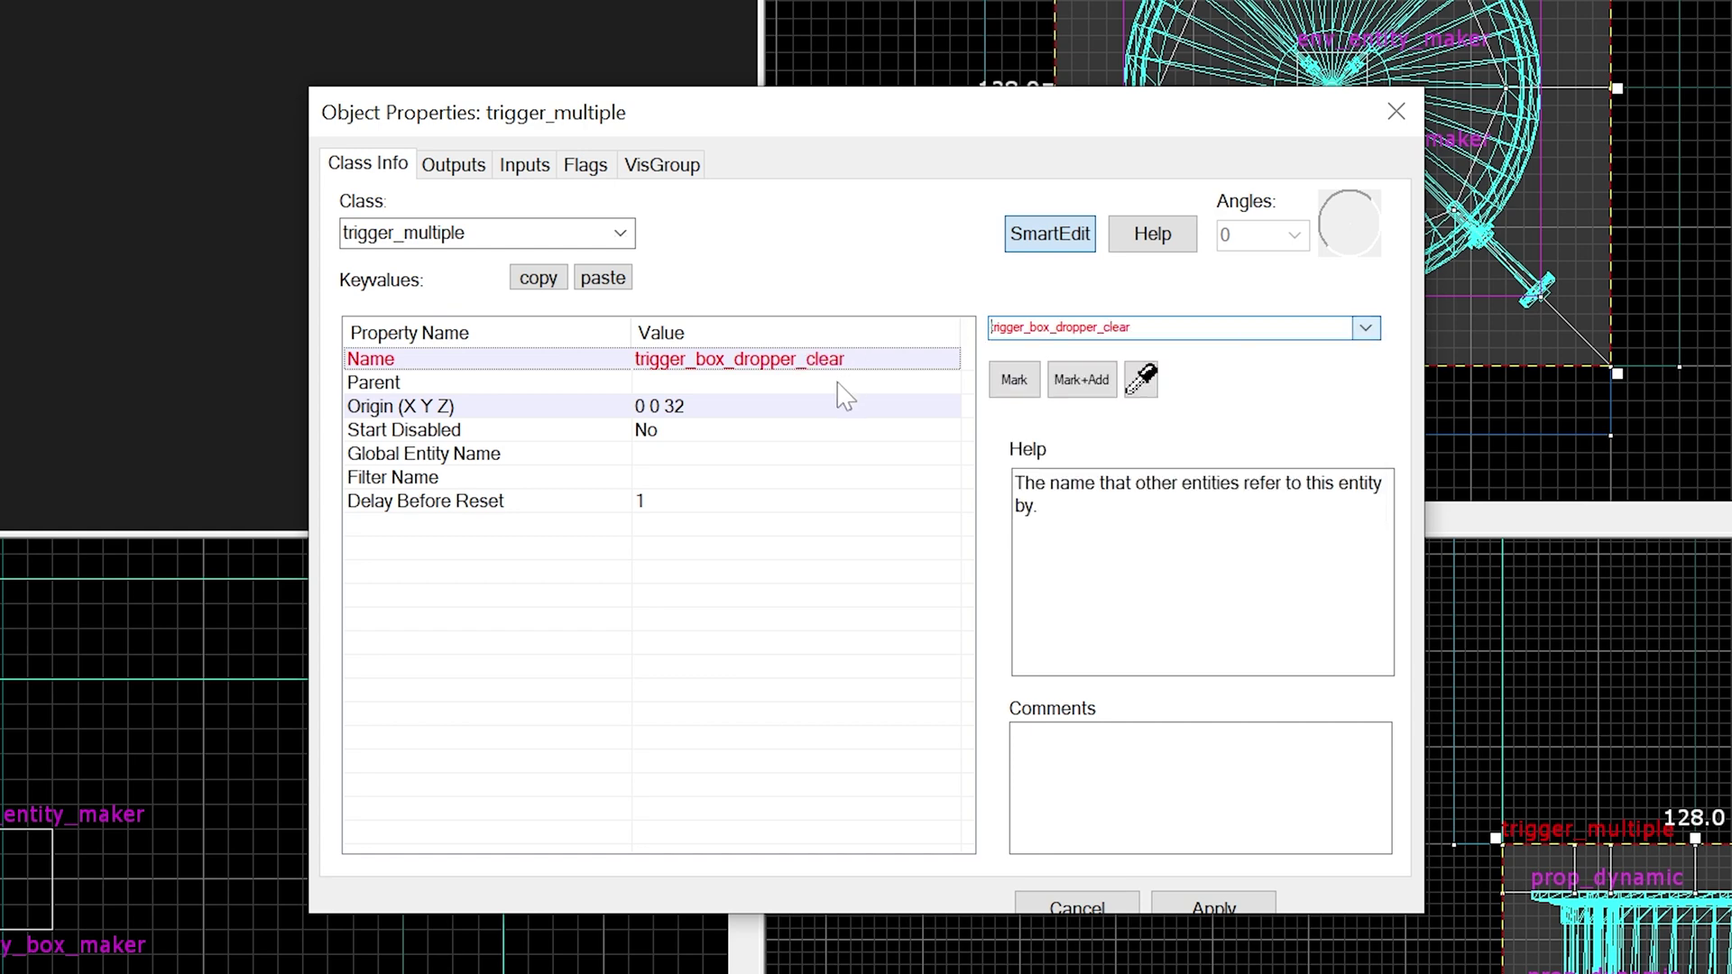
Set the trigger's Start Disabled to Yes and its Filter Name to filter_box, and apply the changes.
key(Return)
click(772, 430)
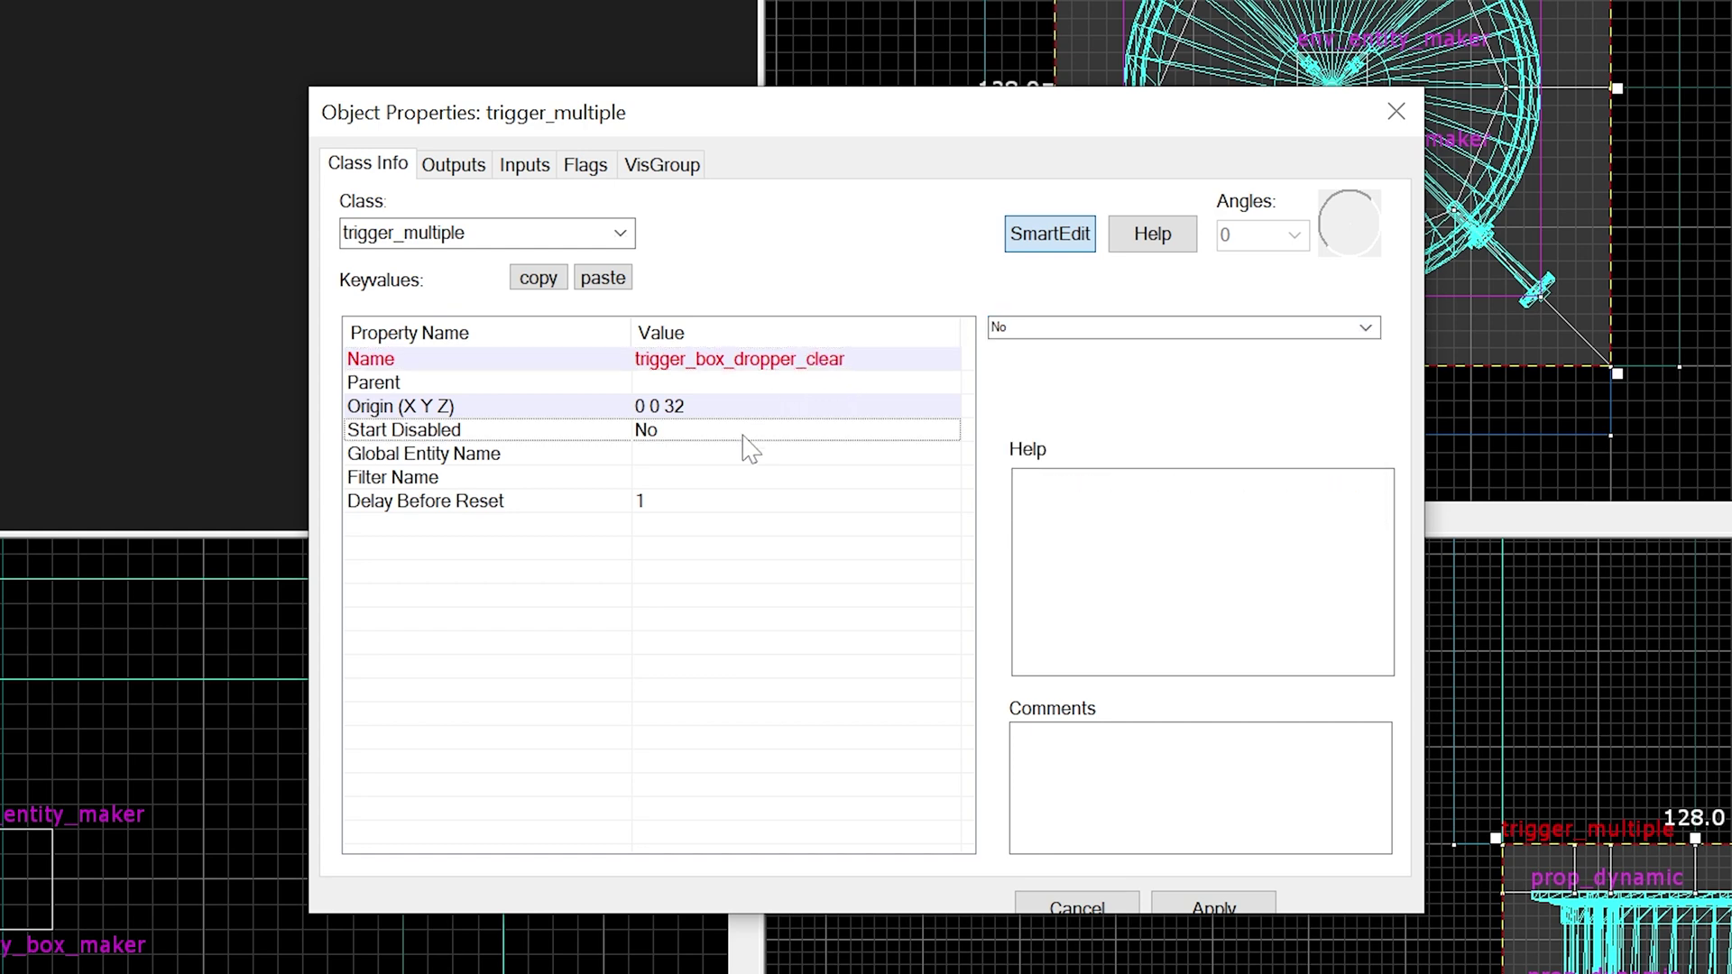
click(1366, 328)
click(1296, 380)
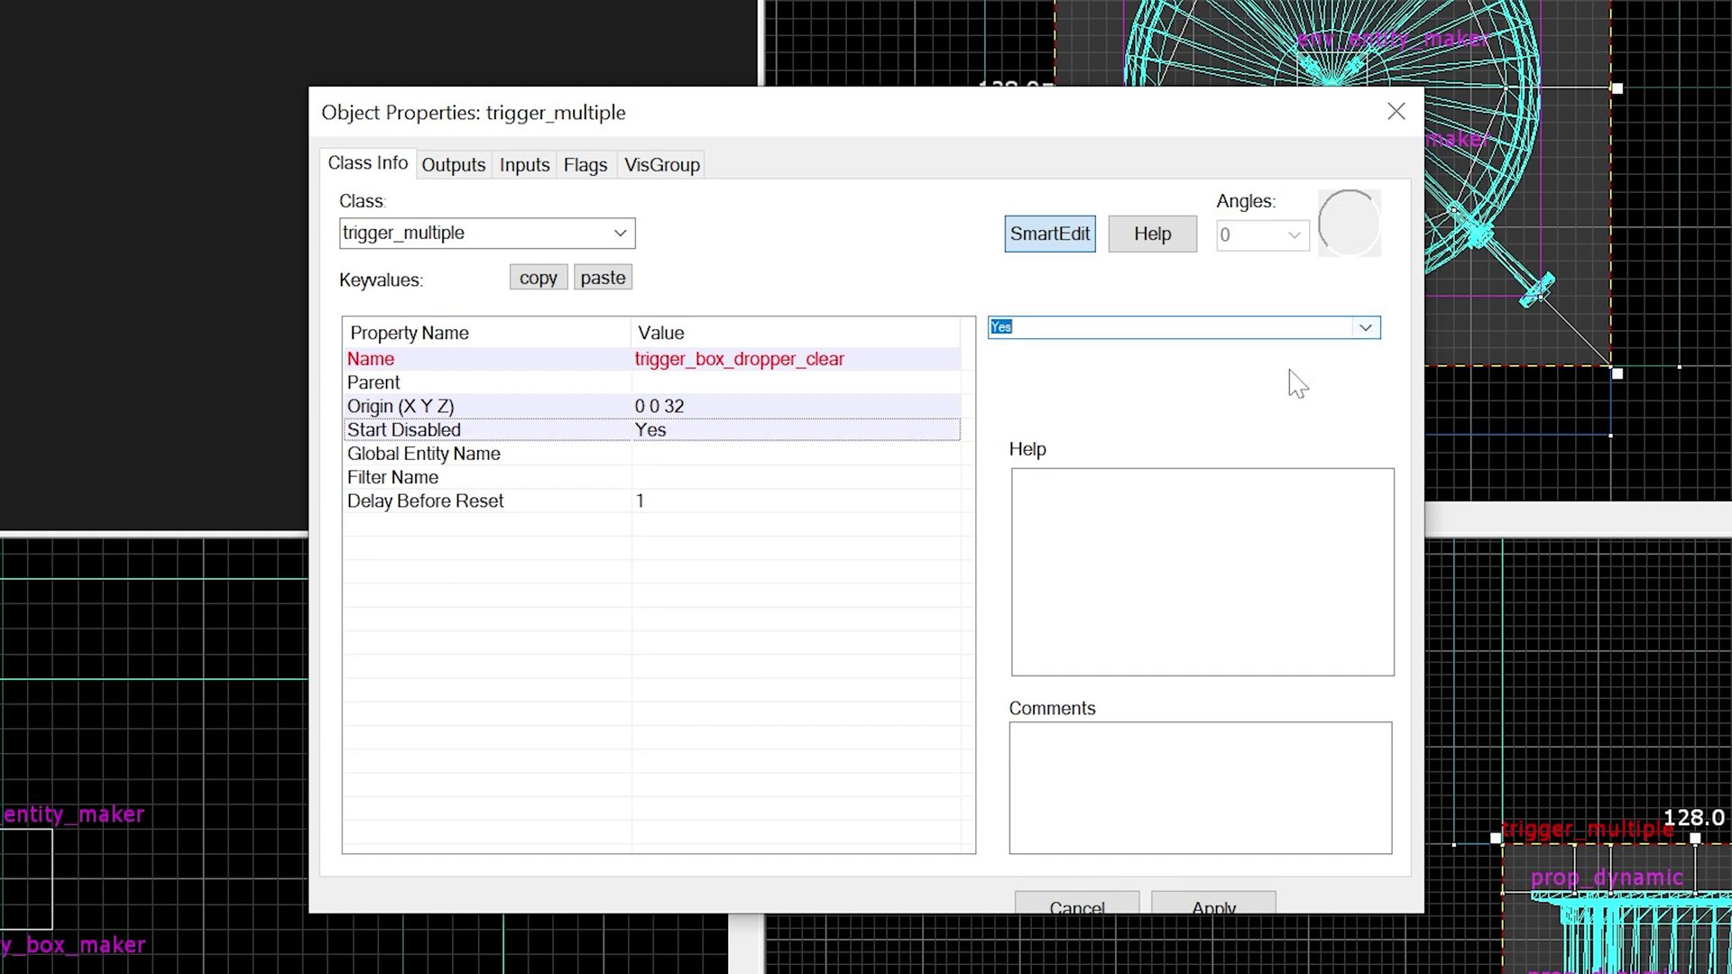
click(664, 479)
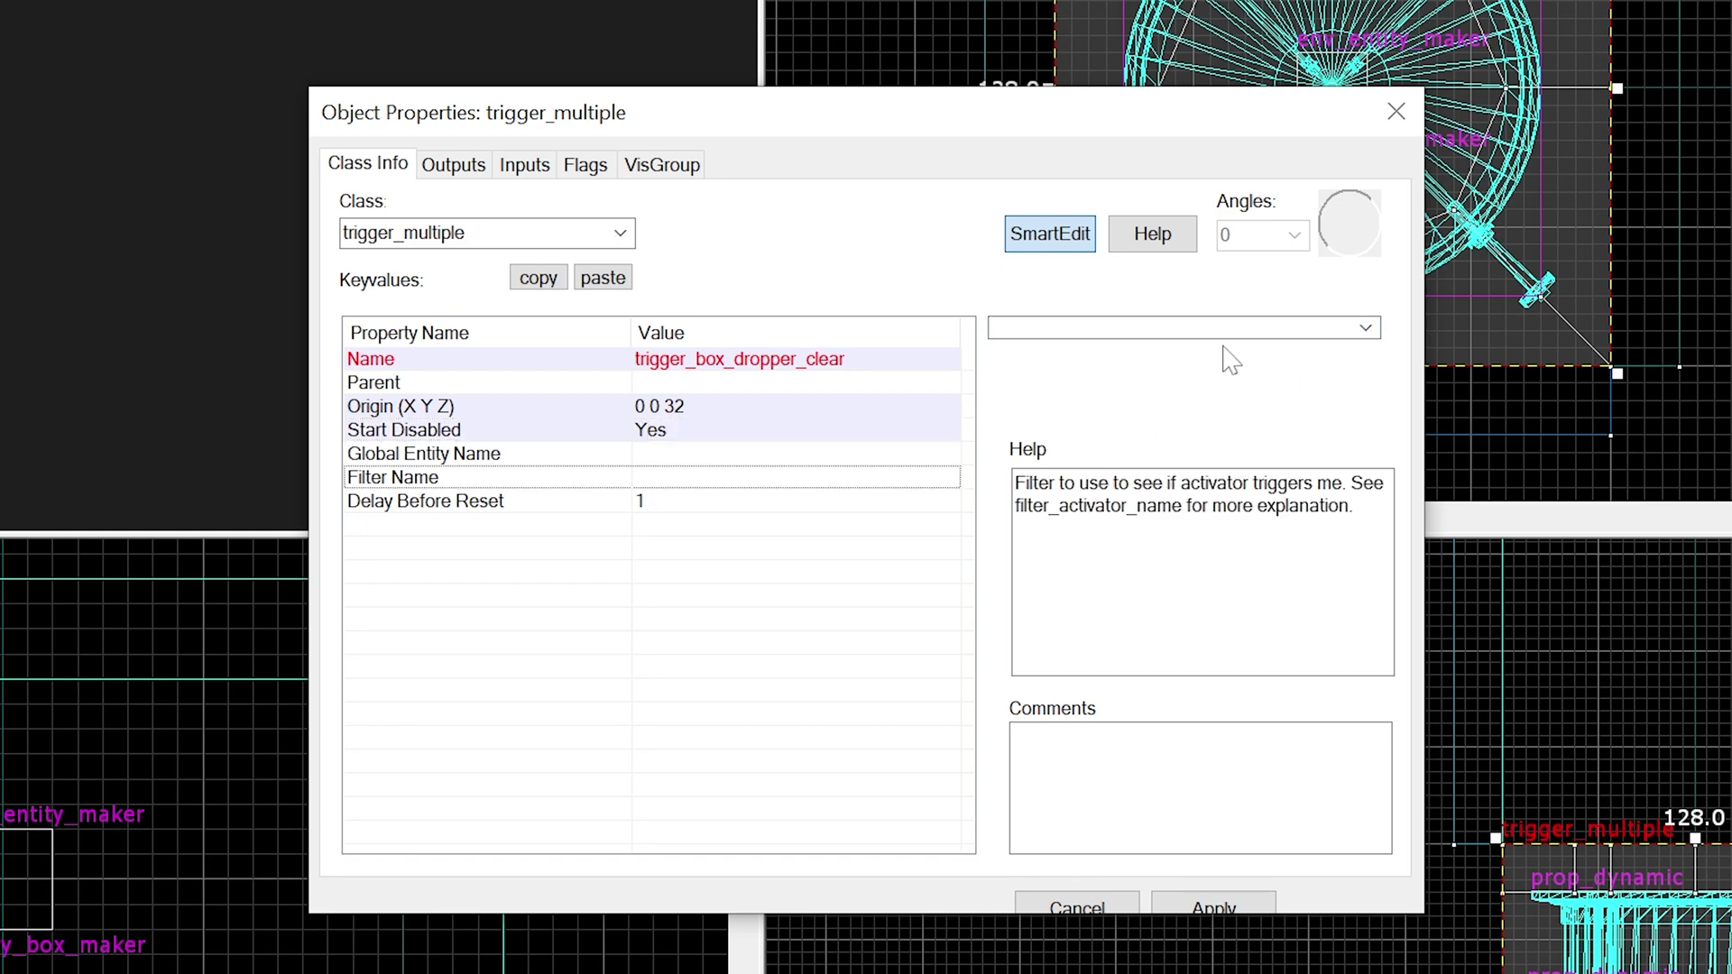
click(1365, 328)
click(1326, 351)
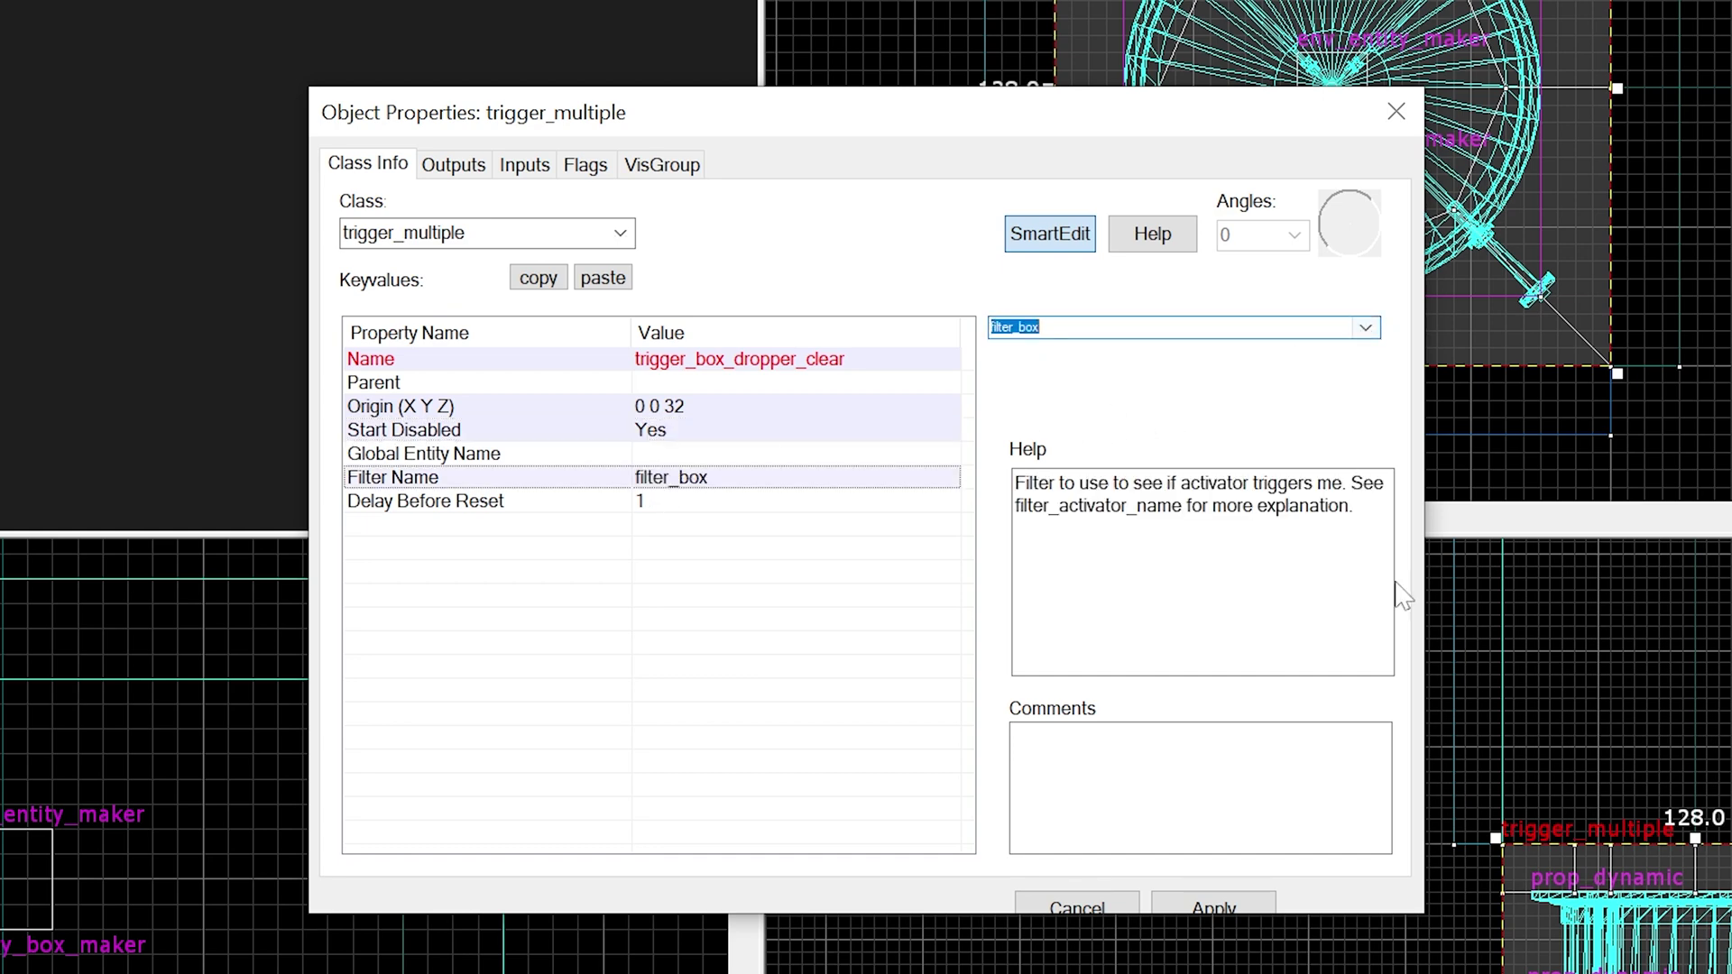
click(1217, 907)
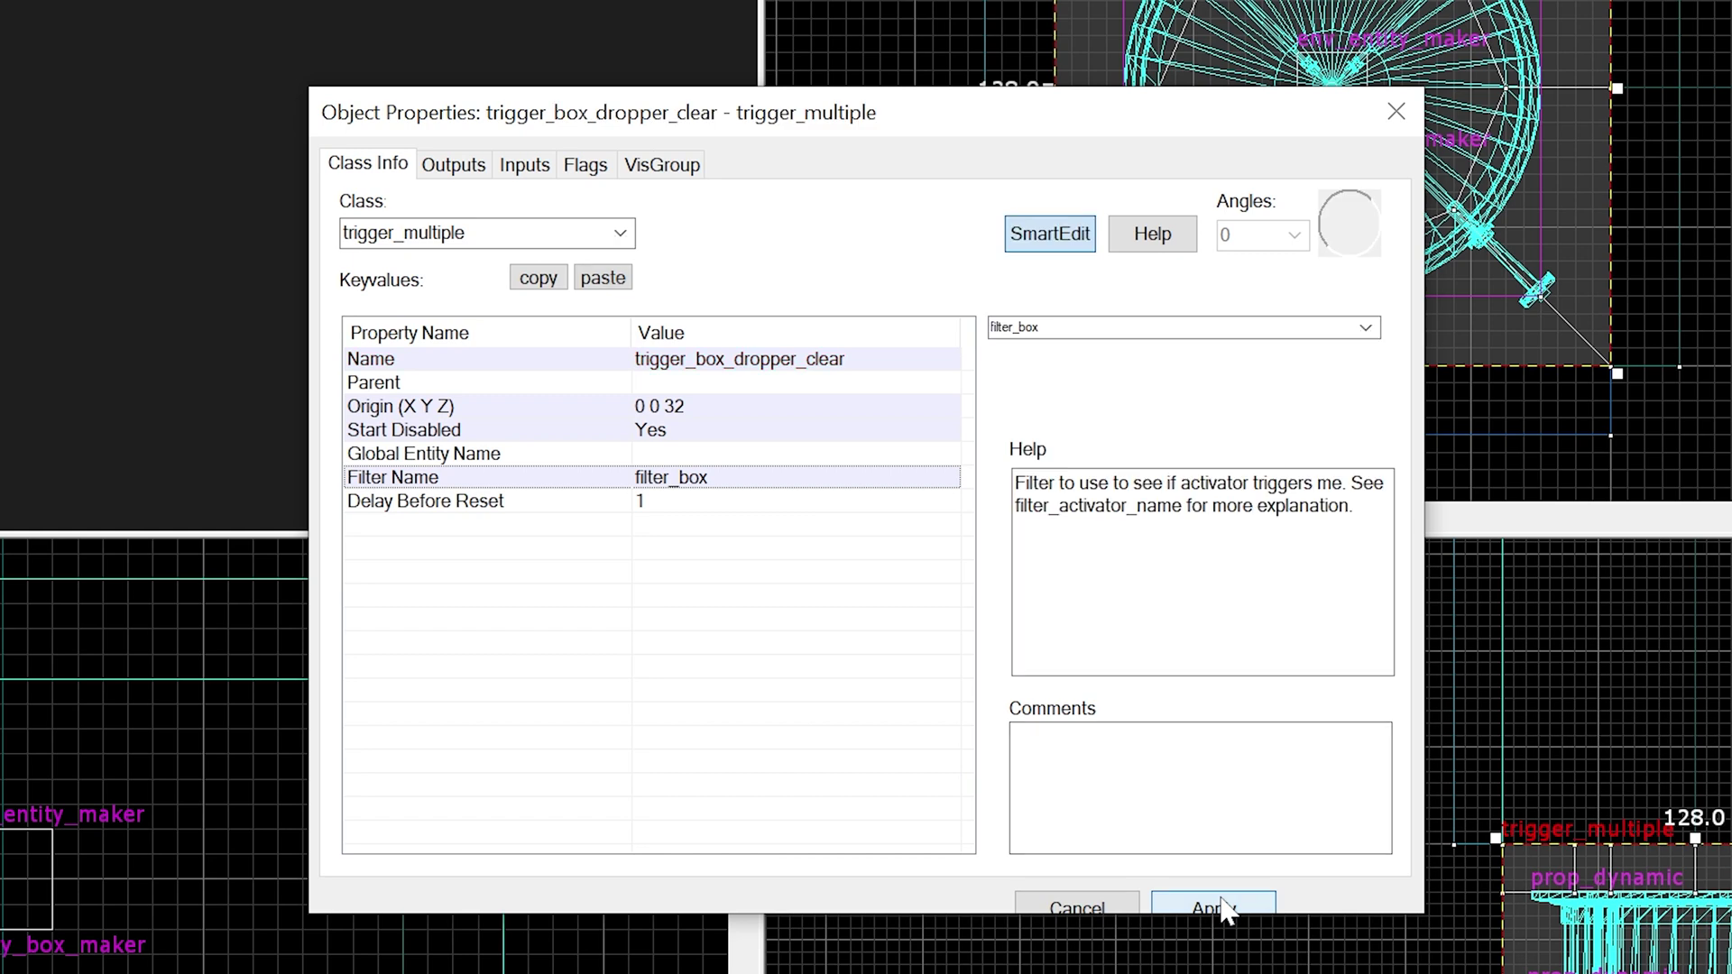
Turn off the Clients flag on trigger_box_dropper_clear, enable Physics Objects instead, and apply the flags.
click(588, 167)
click(356, 215)
click(357, 282)
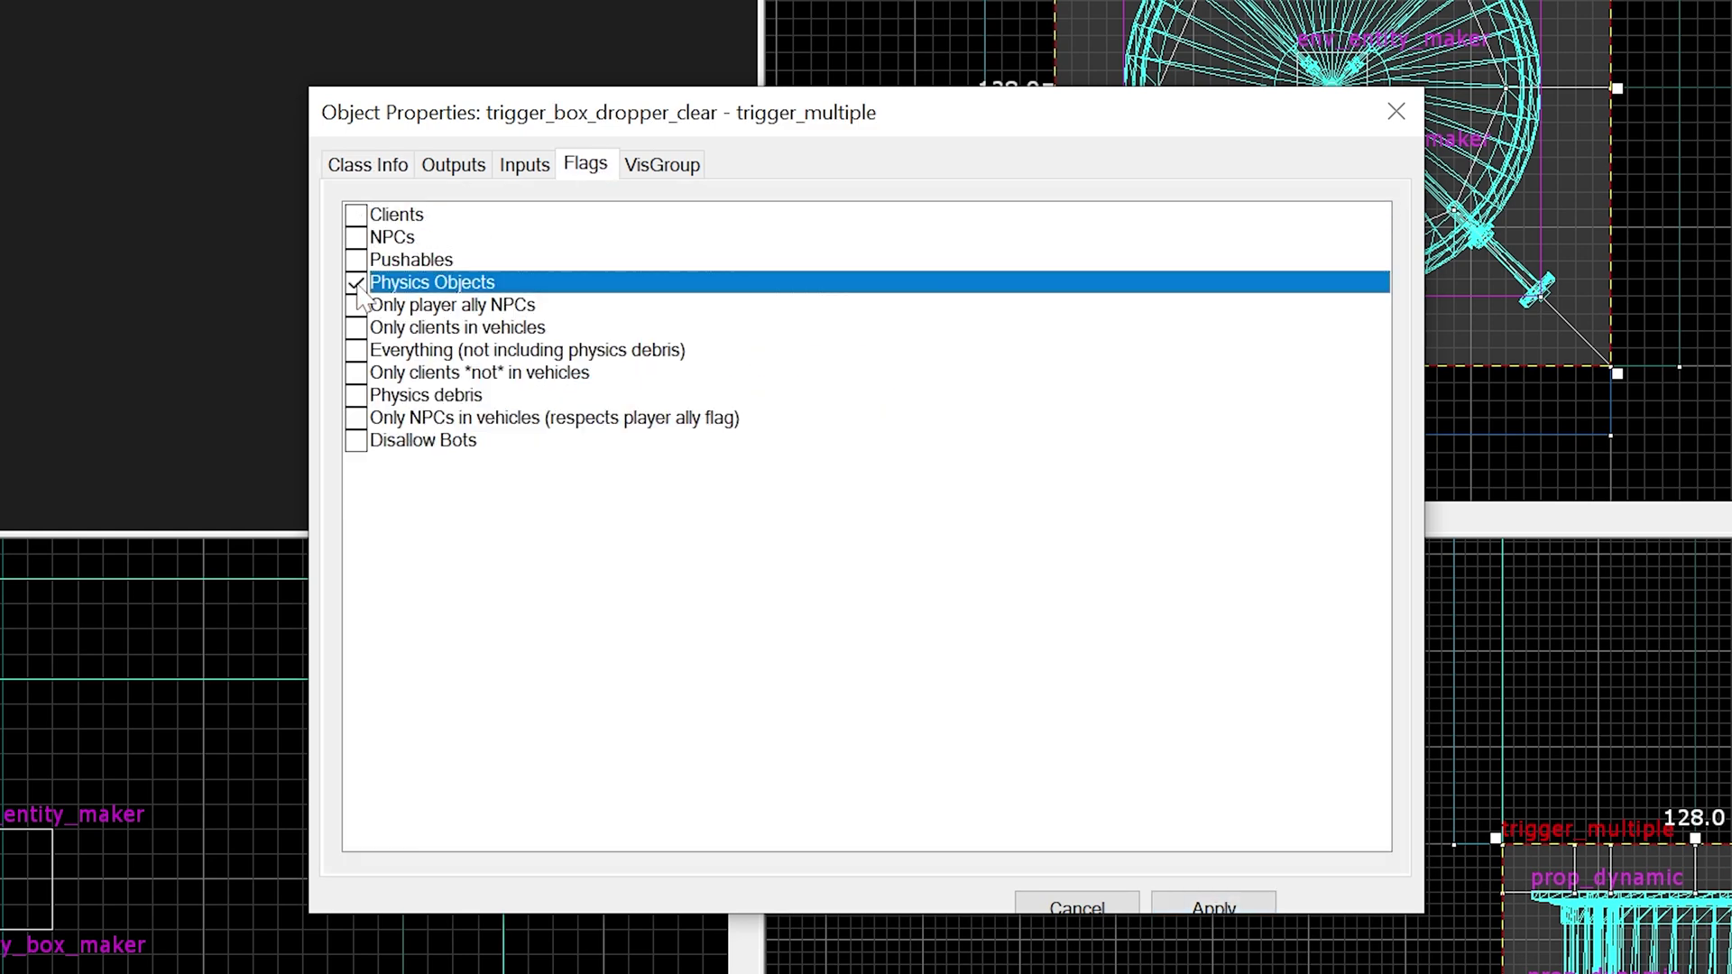
click(1234, 907)
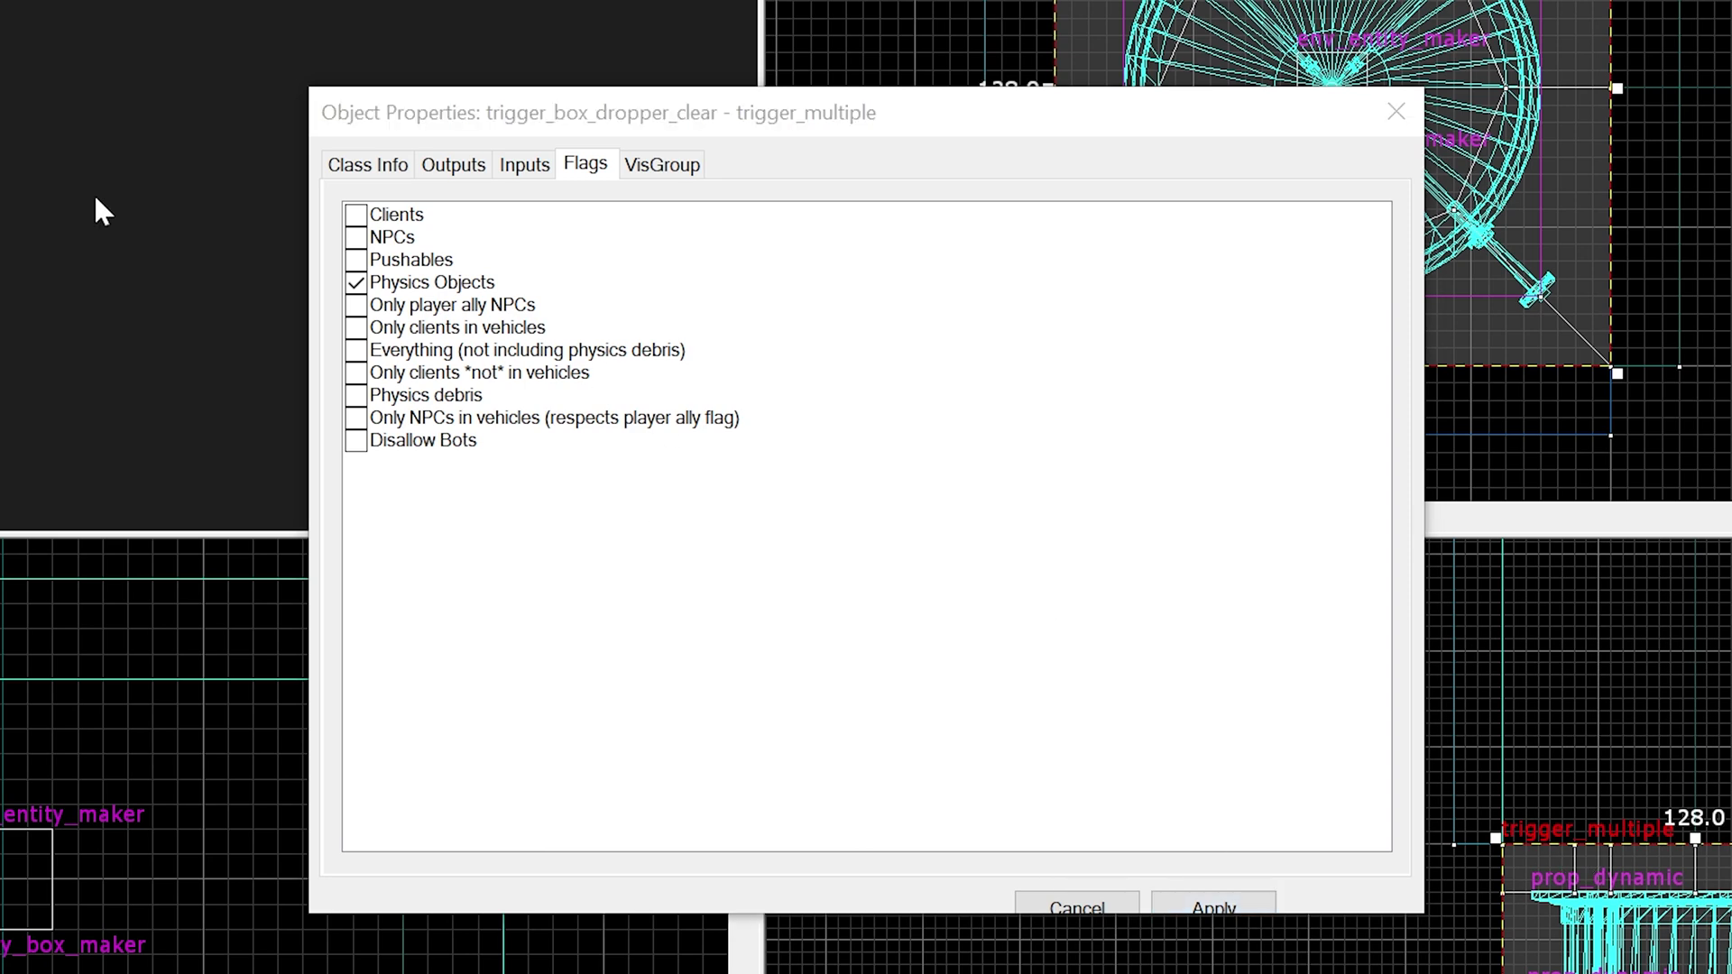
Add an OnEndTouch output to trigger_box_dropper_clear that sends ForceSpawn to entity_box_maker.
click(470, 170)
click(544, 834)
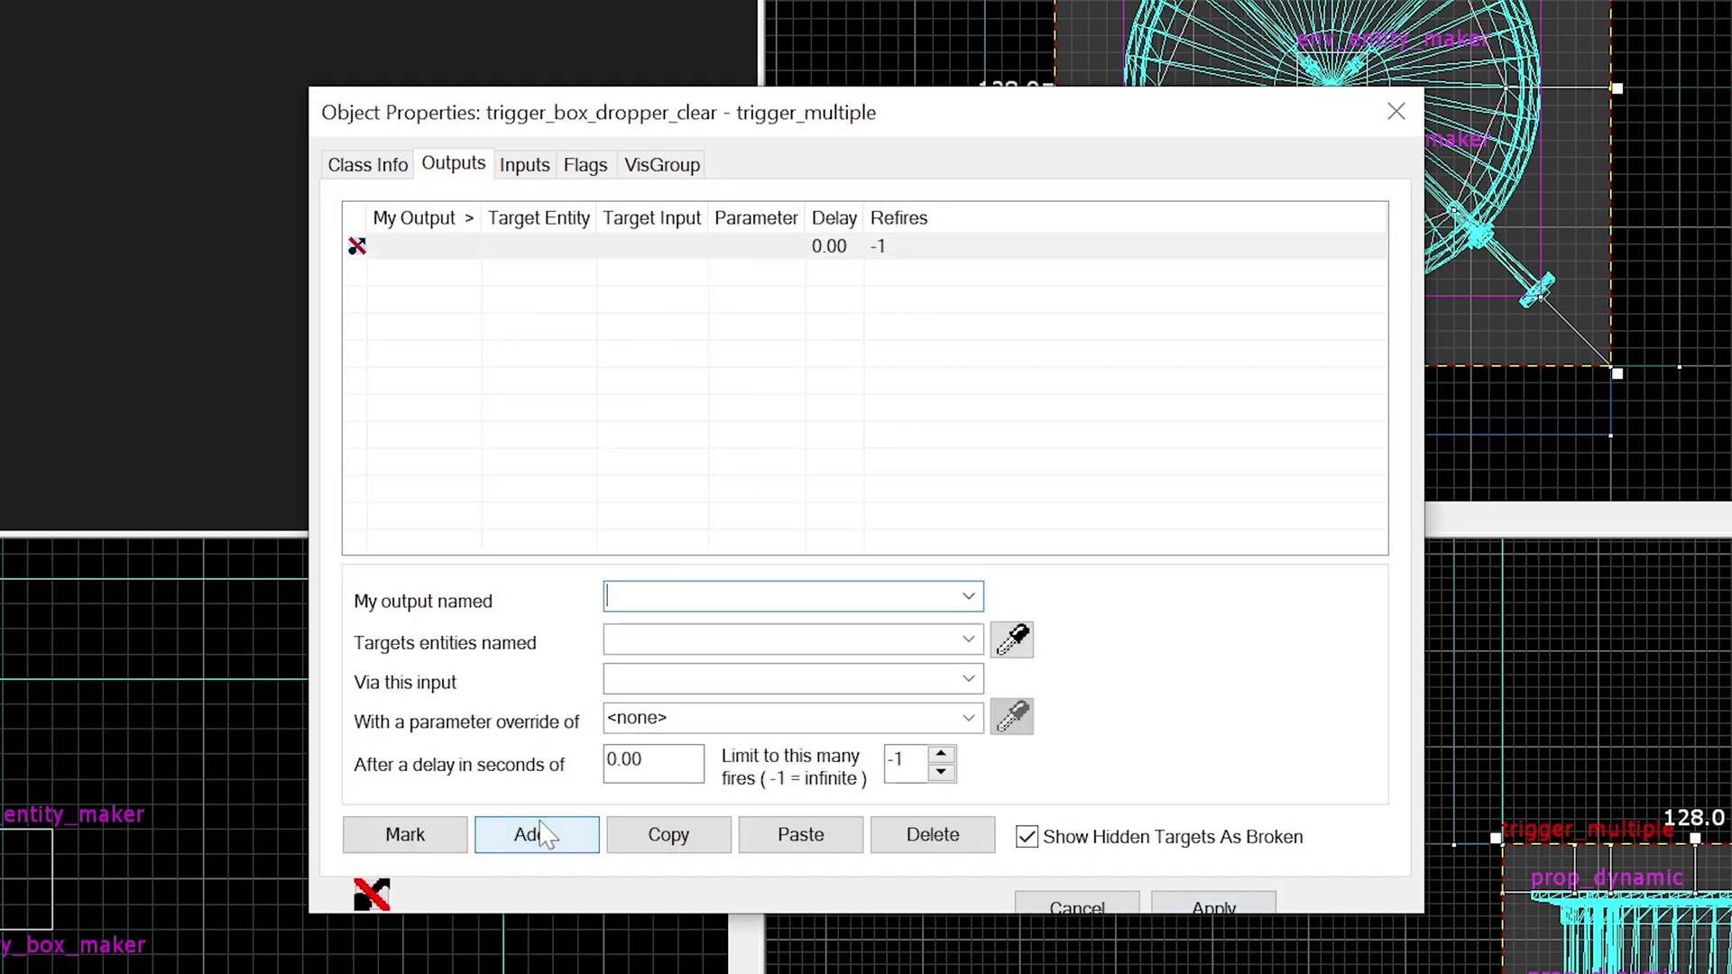
text(OnEndTouch)
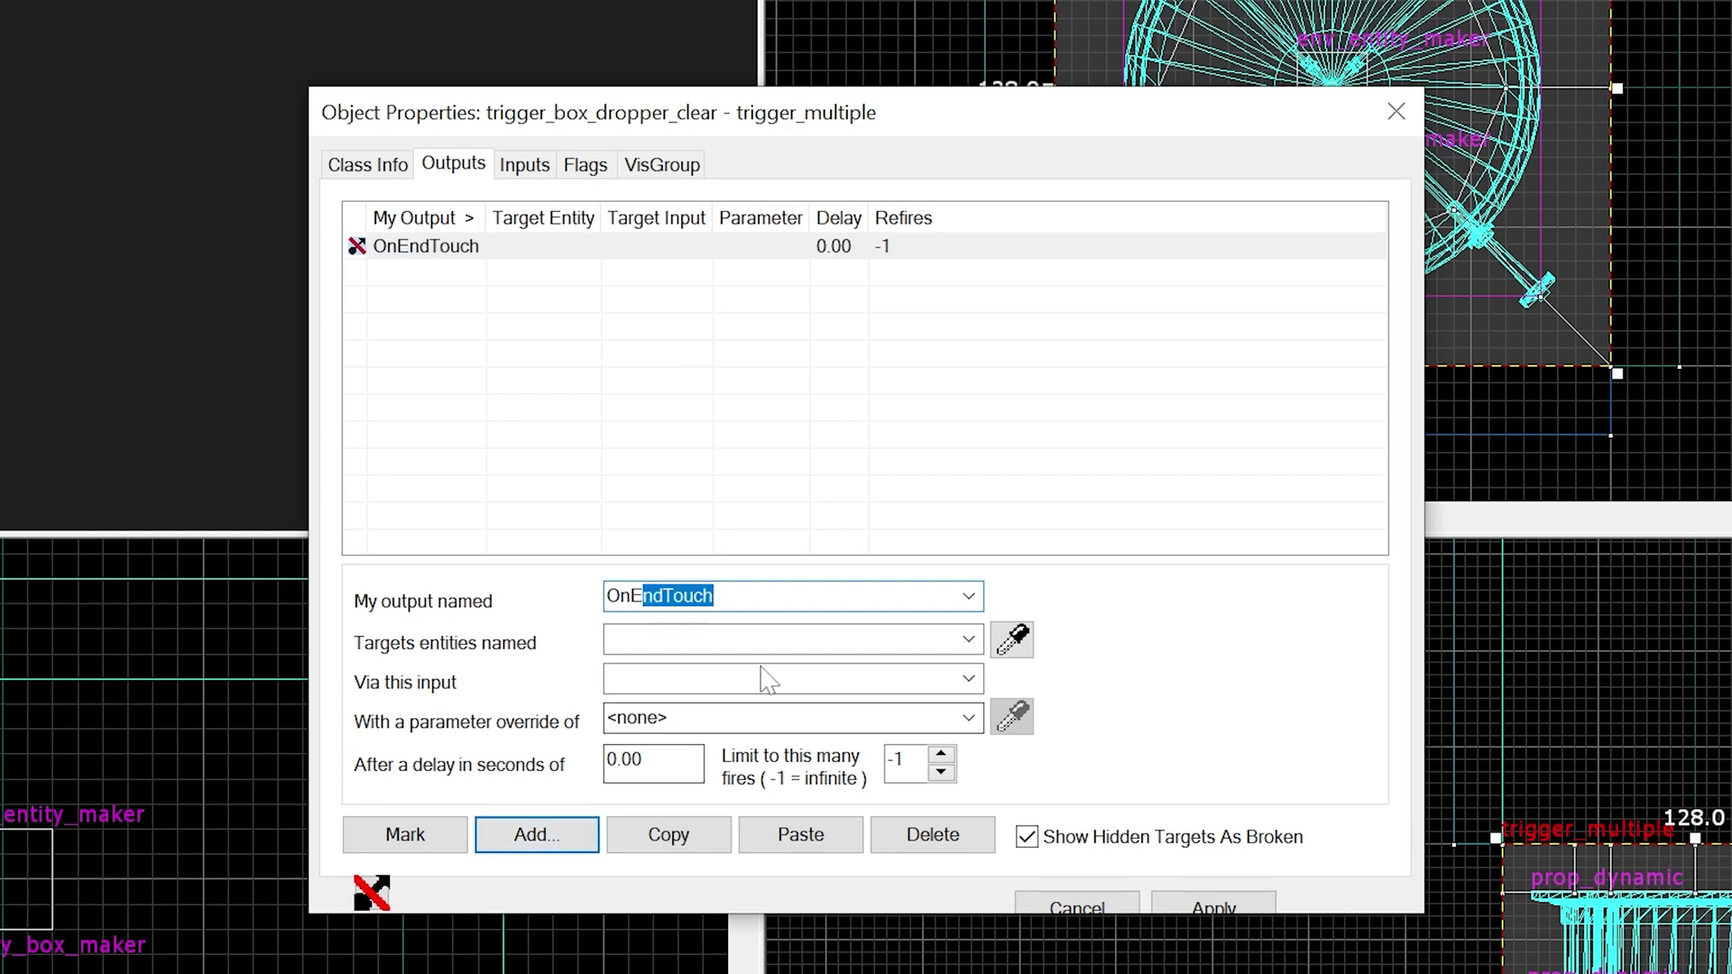
click(779, 642)
text(e)
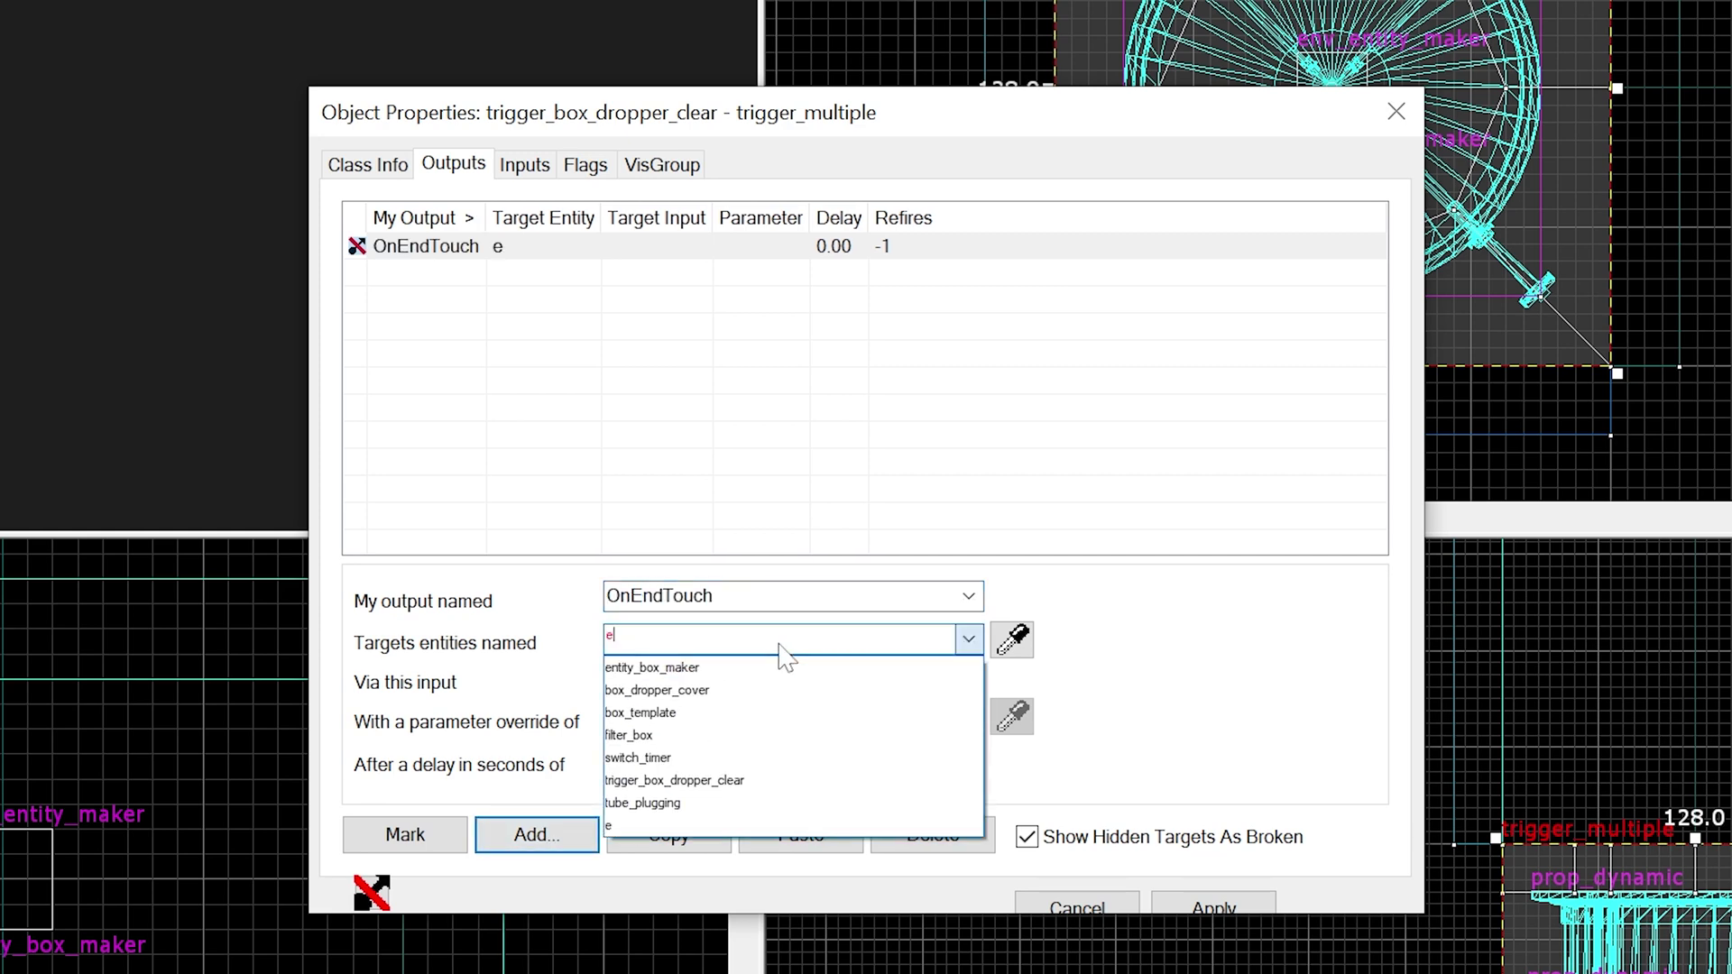
click(755, 665)
key(Tab)
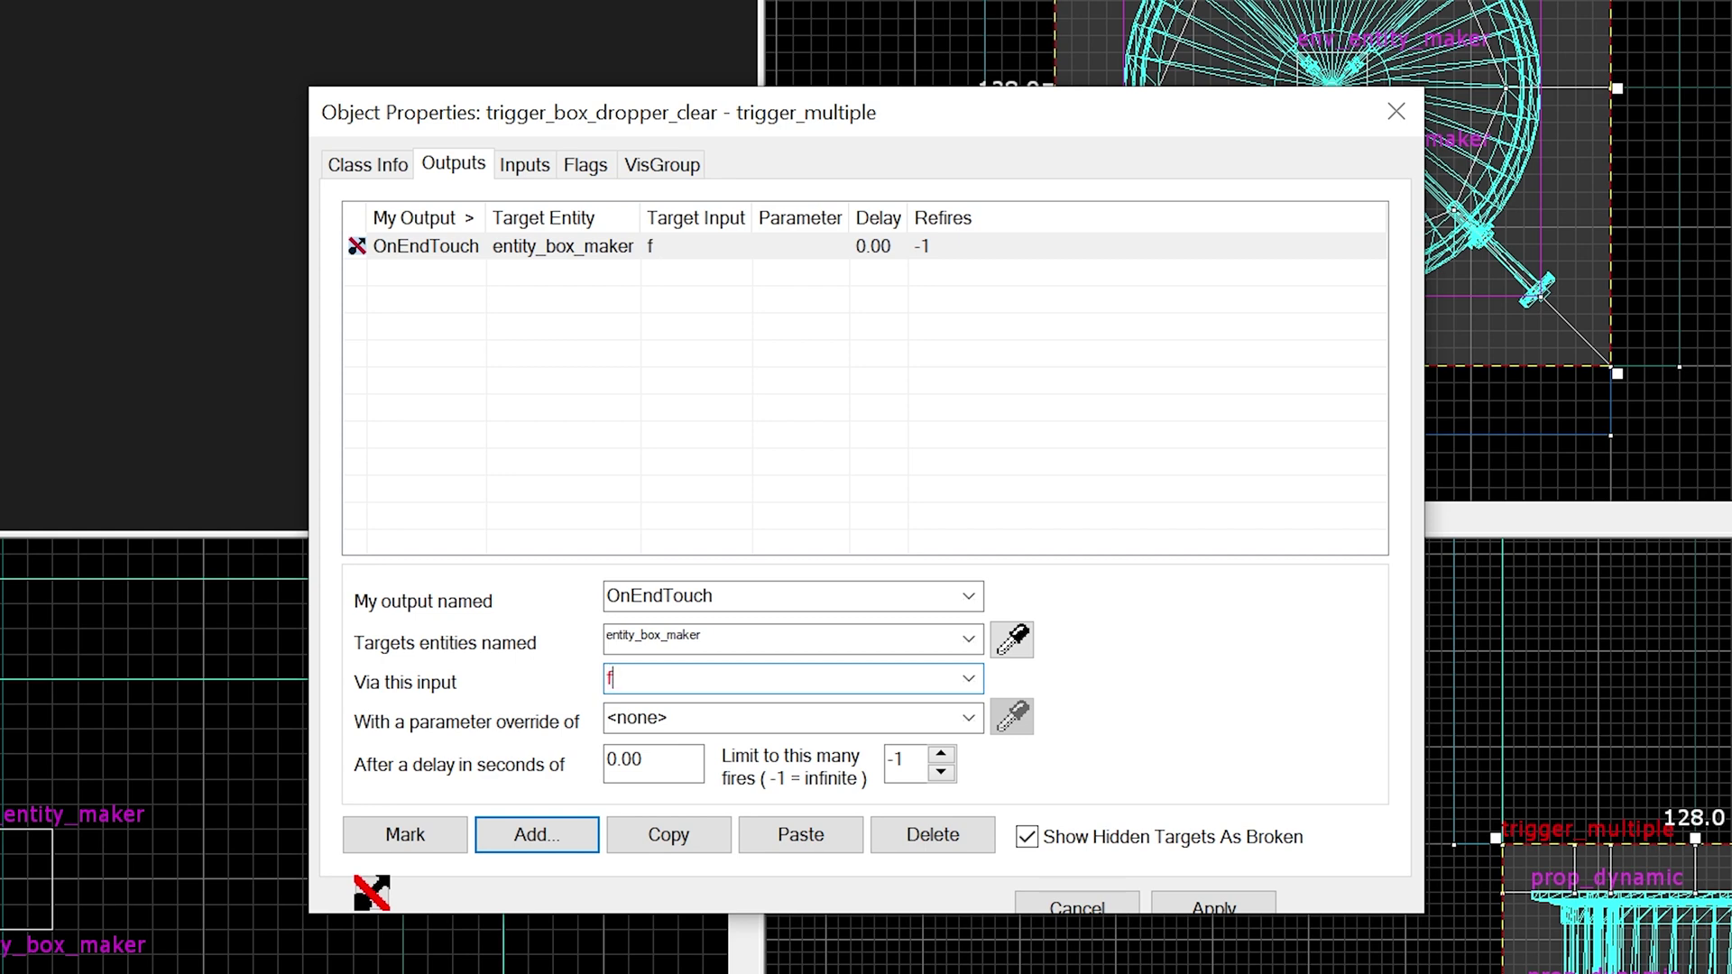
text(f)
click(817, 612)
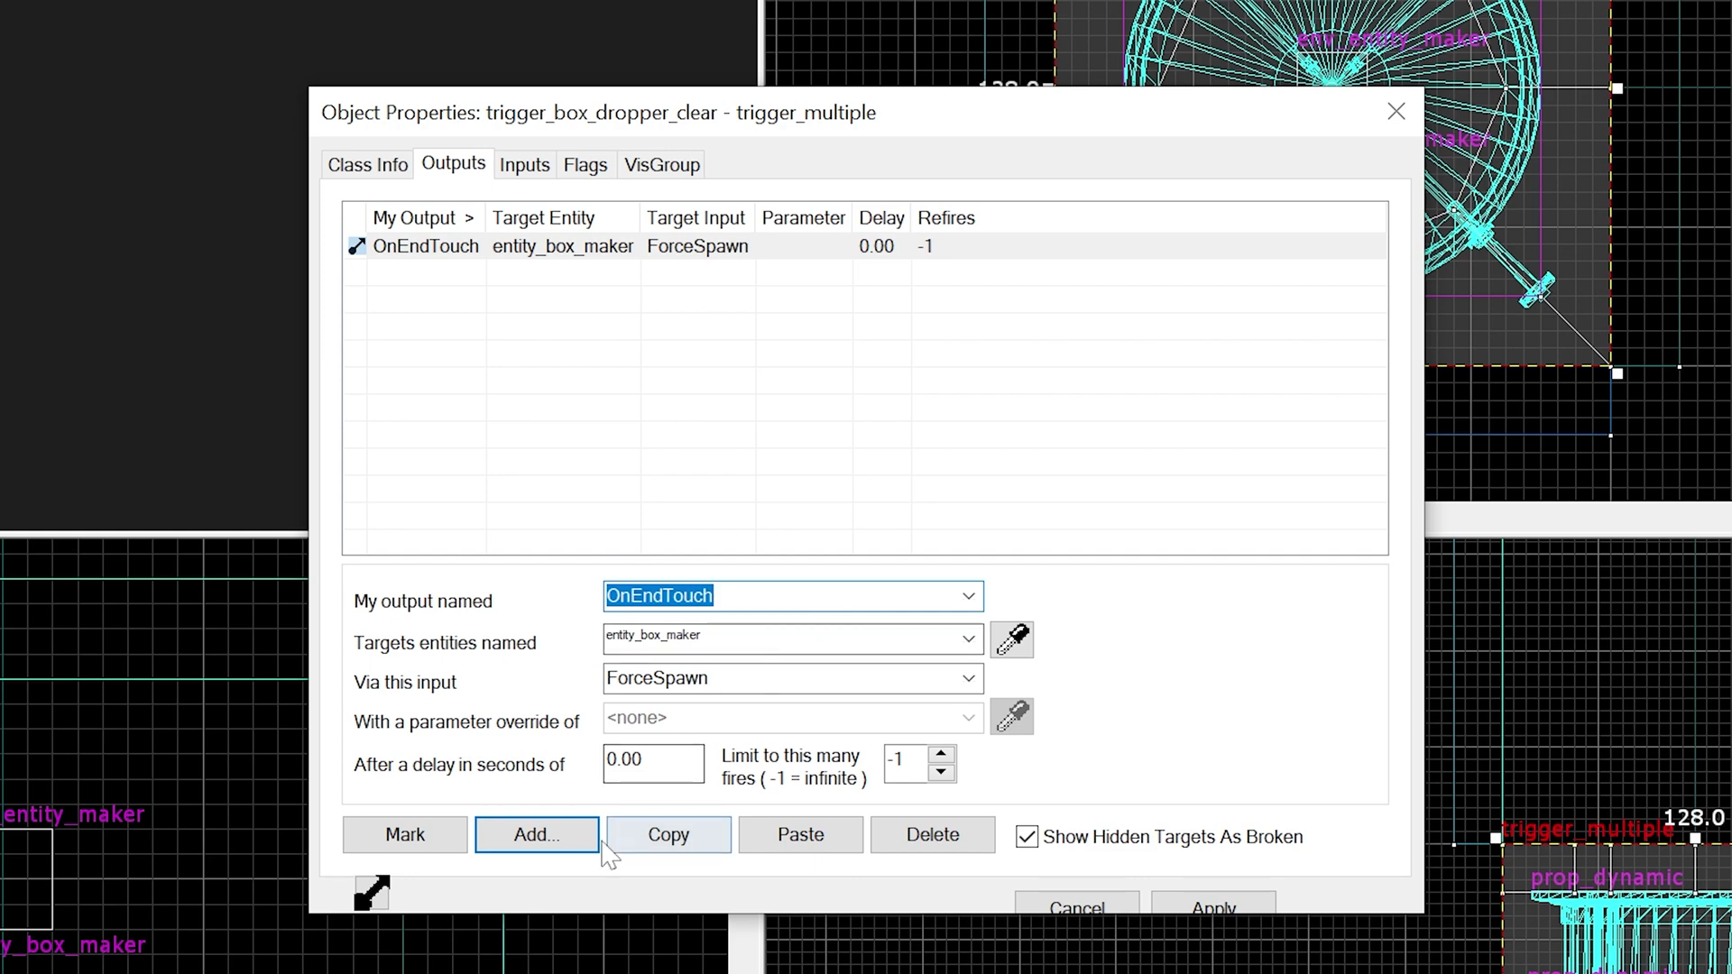
Add an OnEndTouch output that sends SetAnimation to box_dropper_cover with the parameter close.
click(552, 835)
text(o)
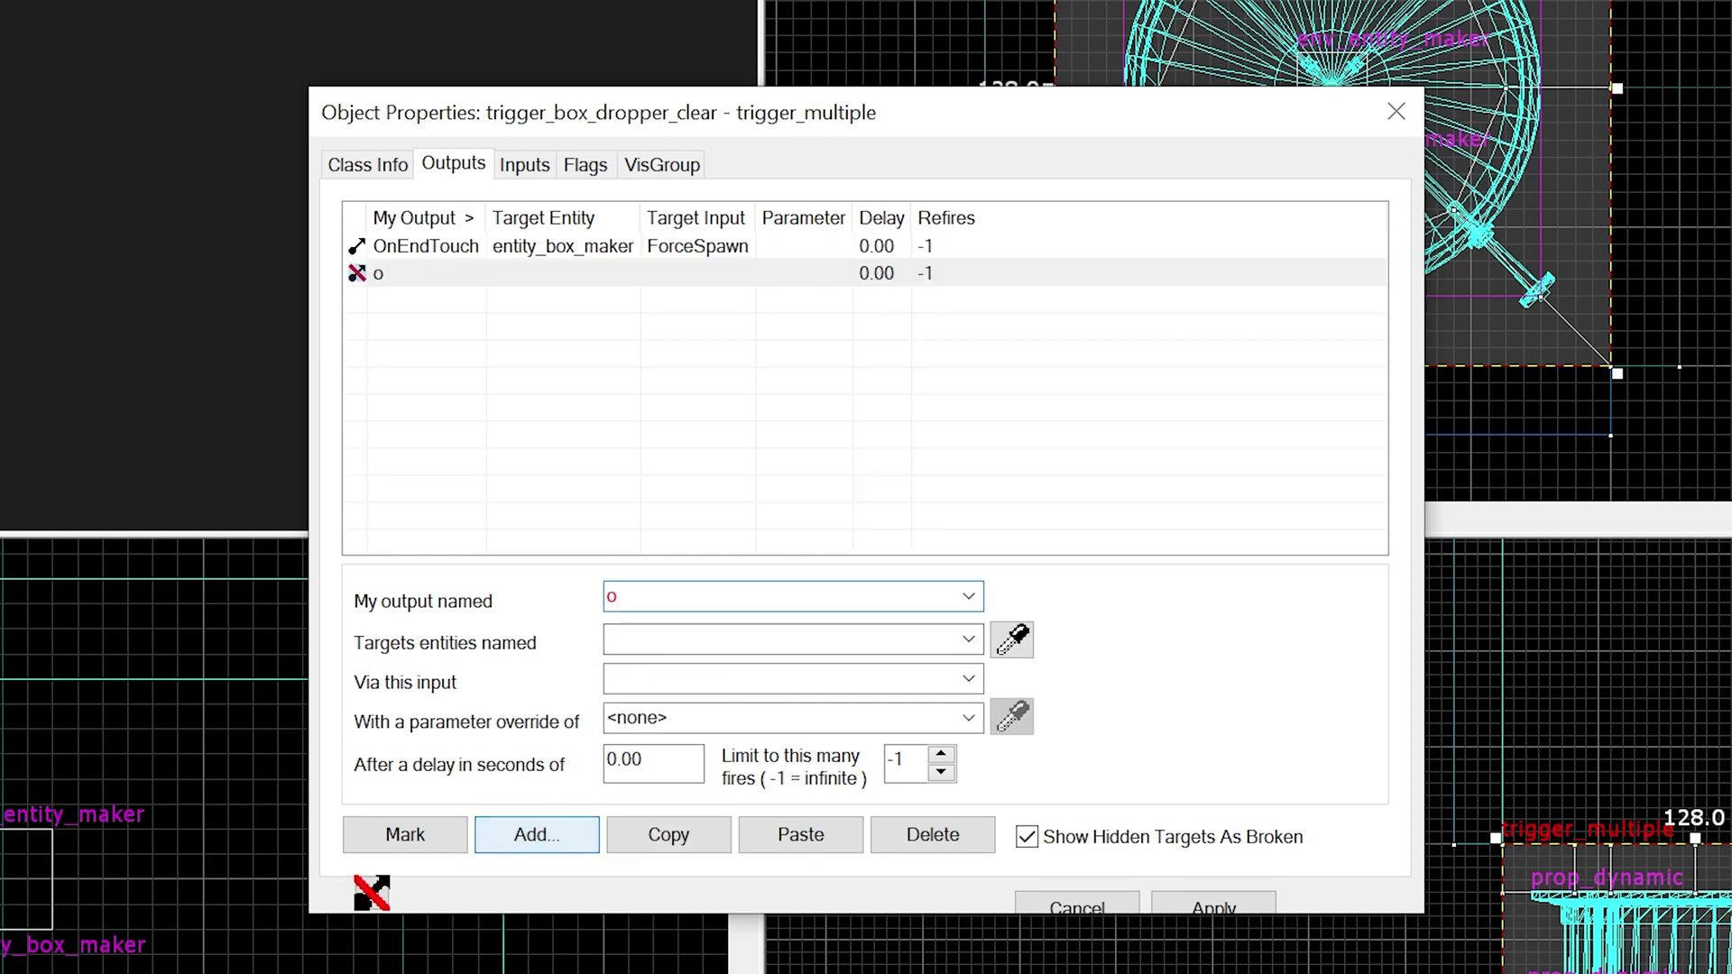
click(745, 639)
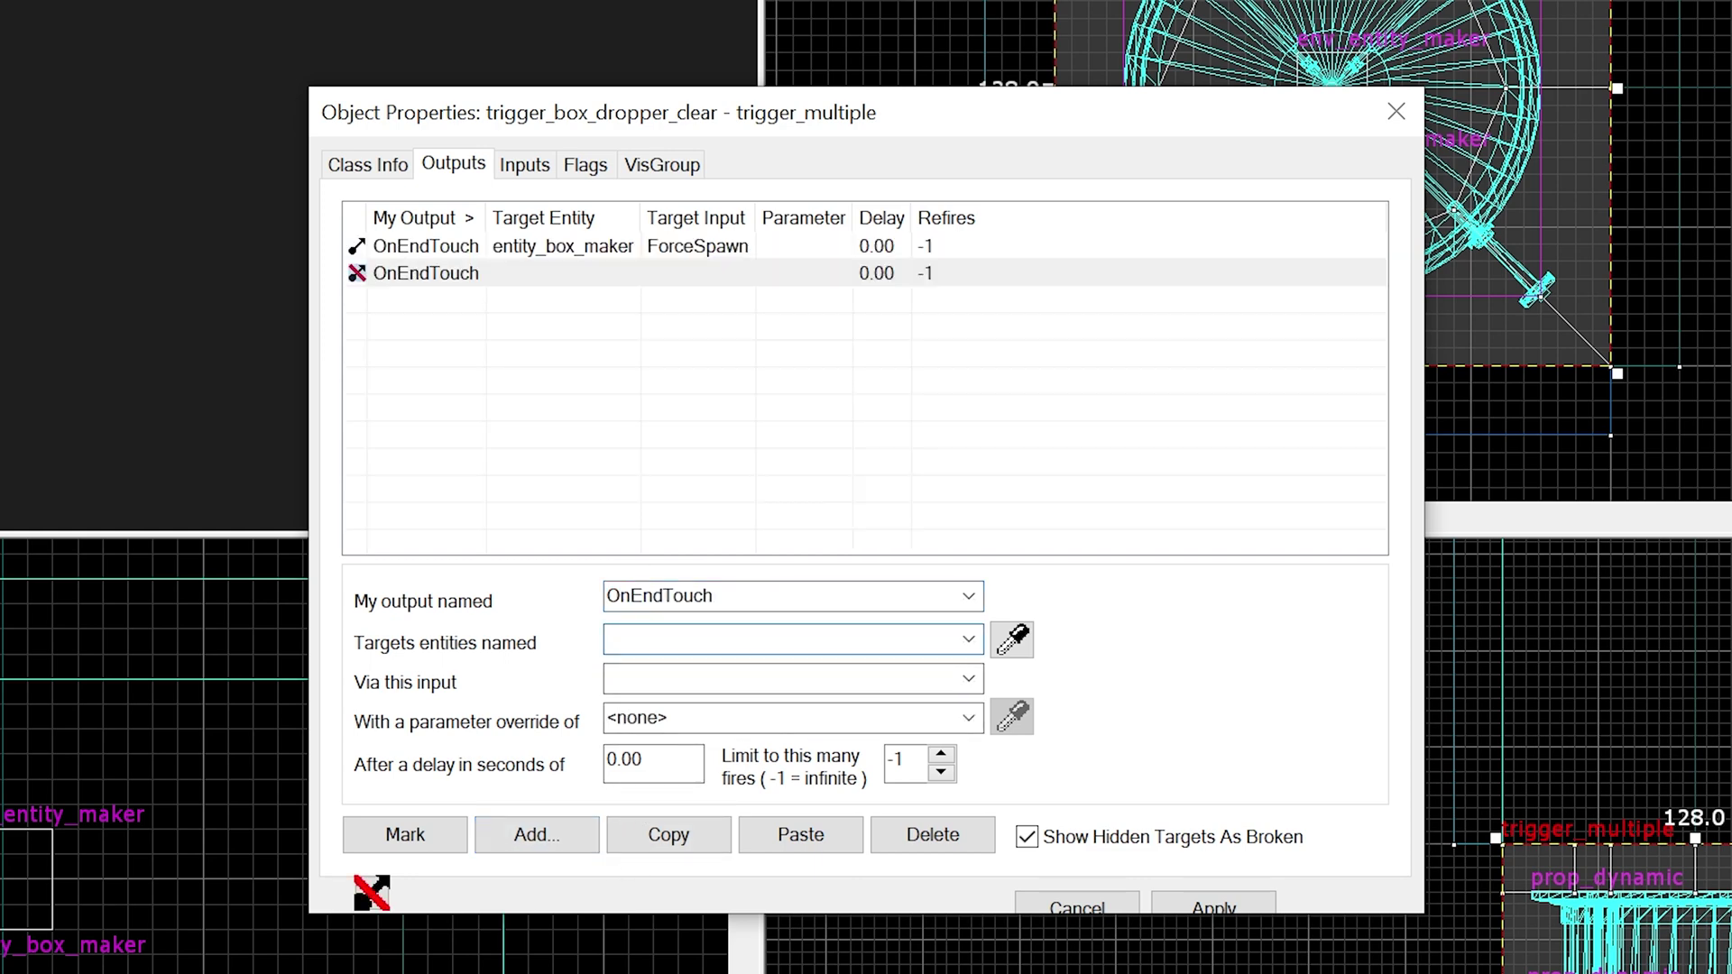
text(bo)
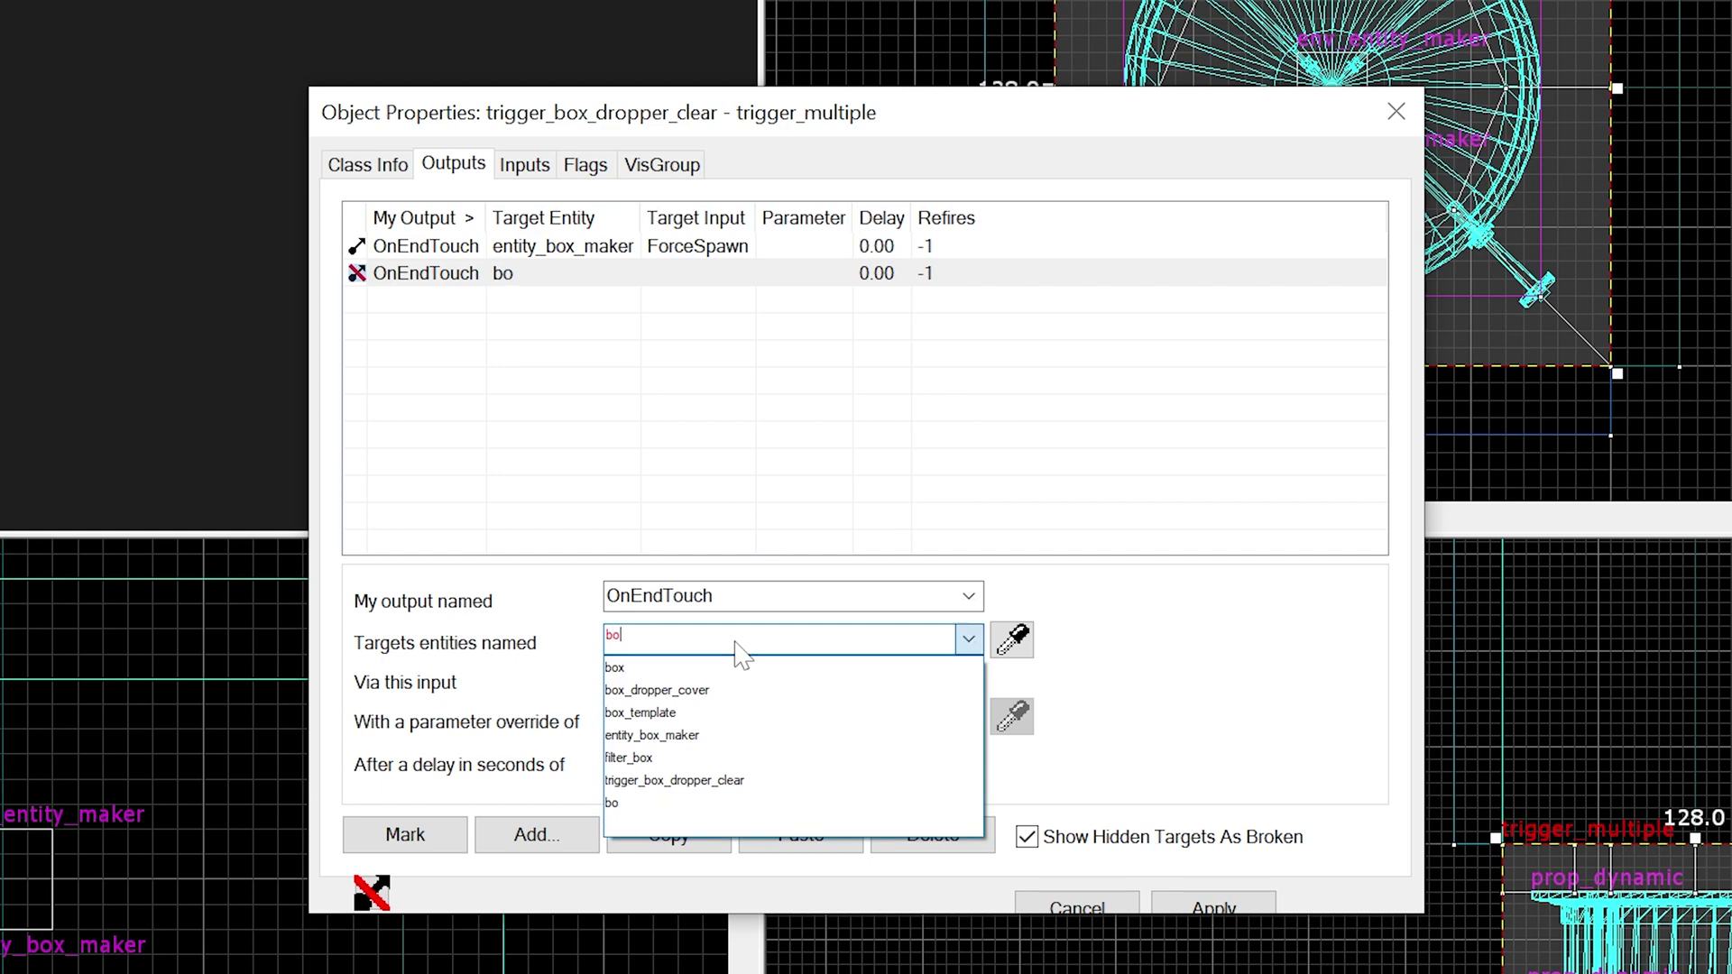
click(732, 691)
click(737, 680)
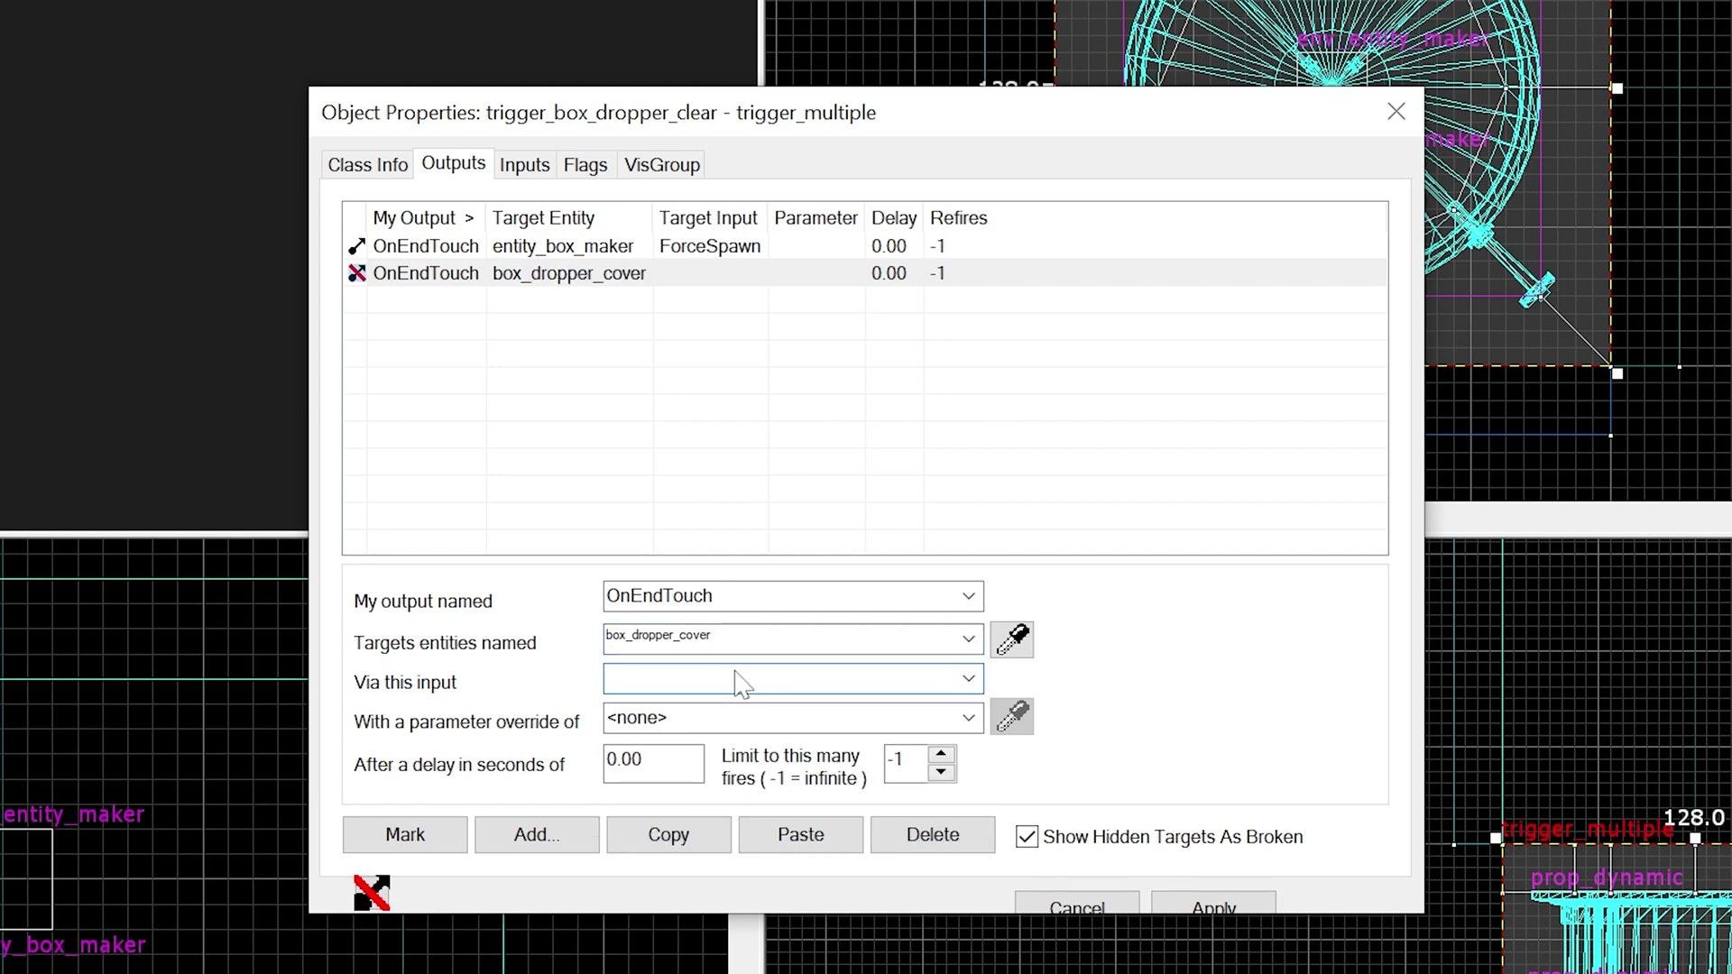
text(s)
key(Tab)
text(close)
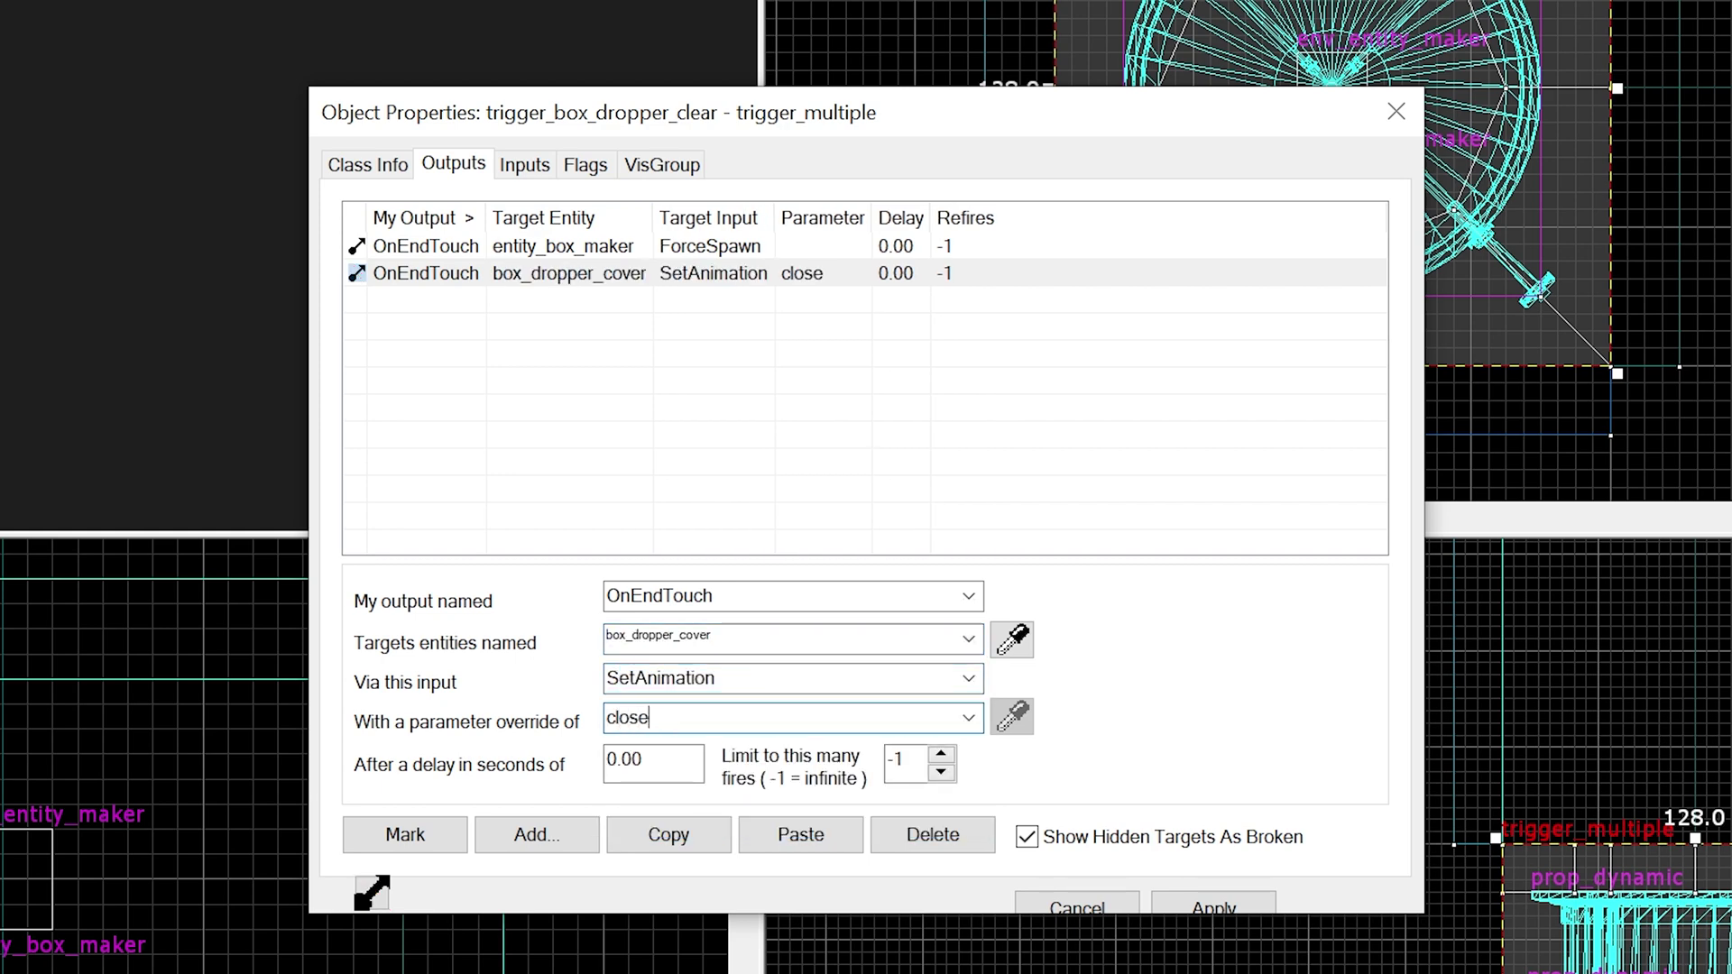
Add an OnEndTouch output that sends Enable to tube_plugging.
click(588, 838)
text(On)
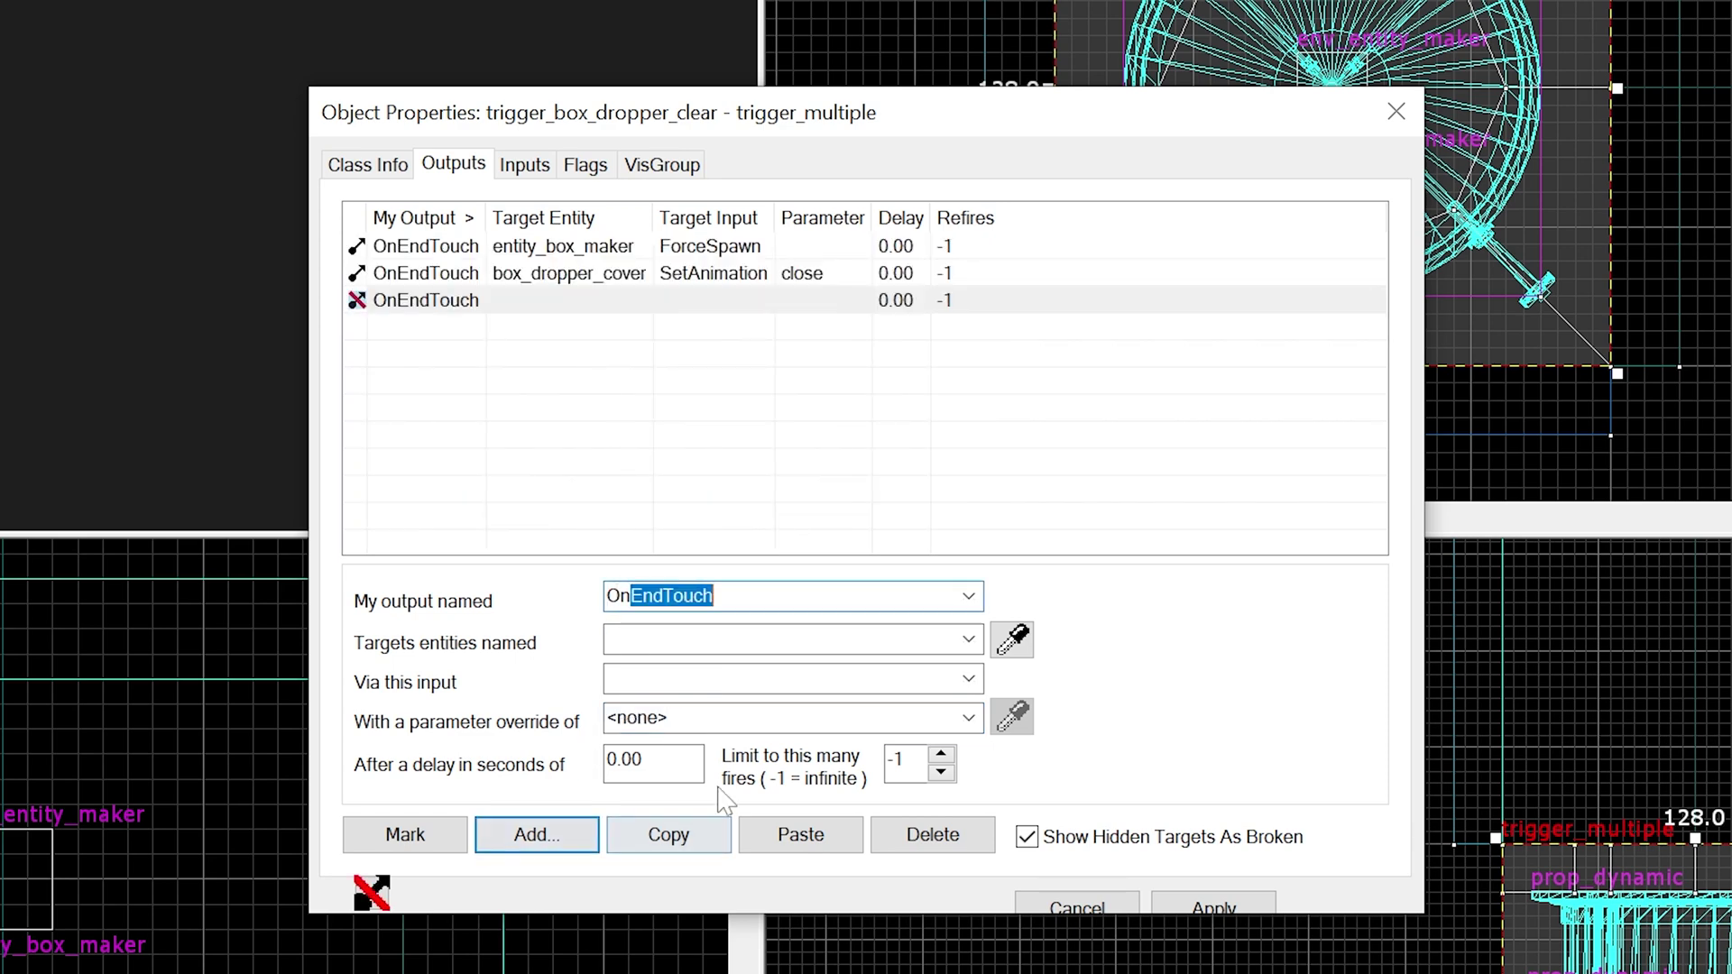
text(E)
click(824, 654)
text(tu)
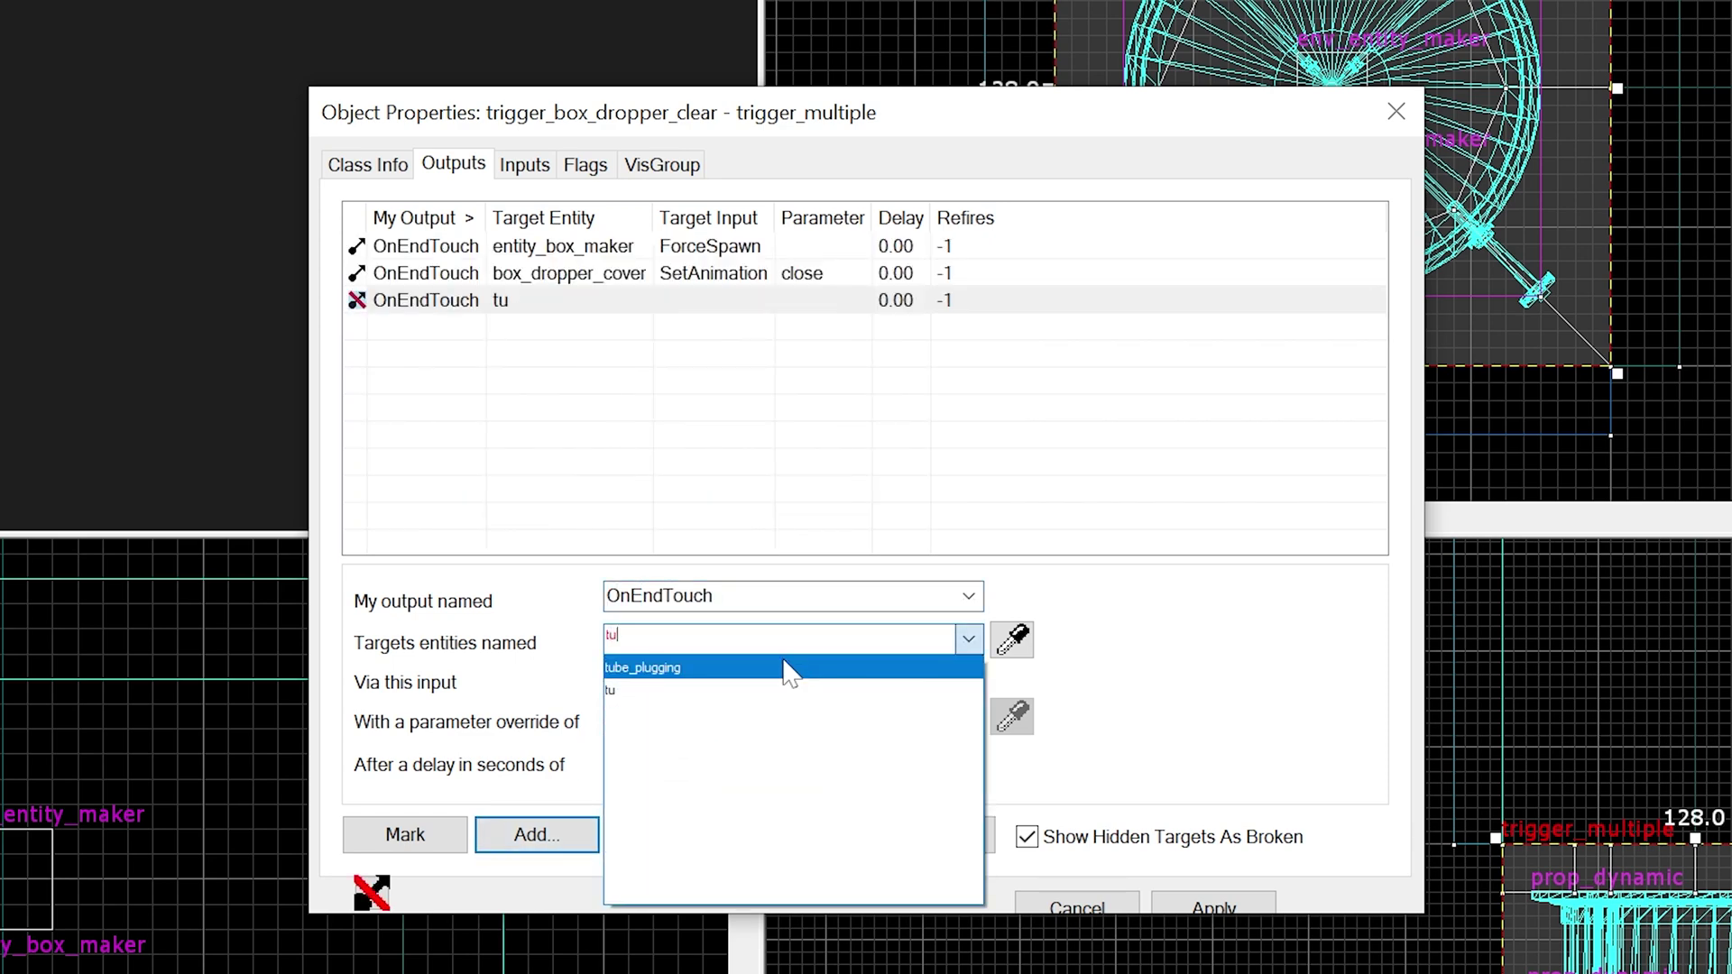
key(Tab)
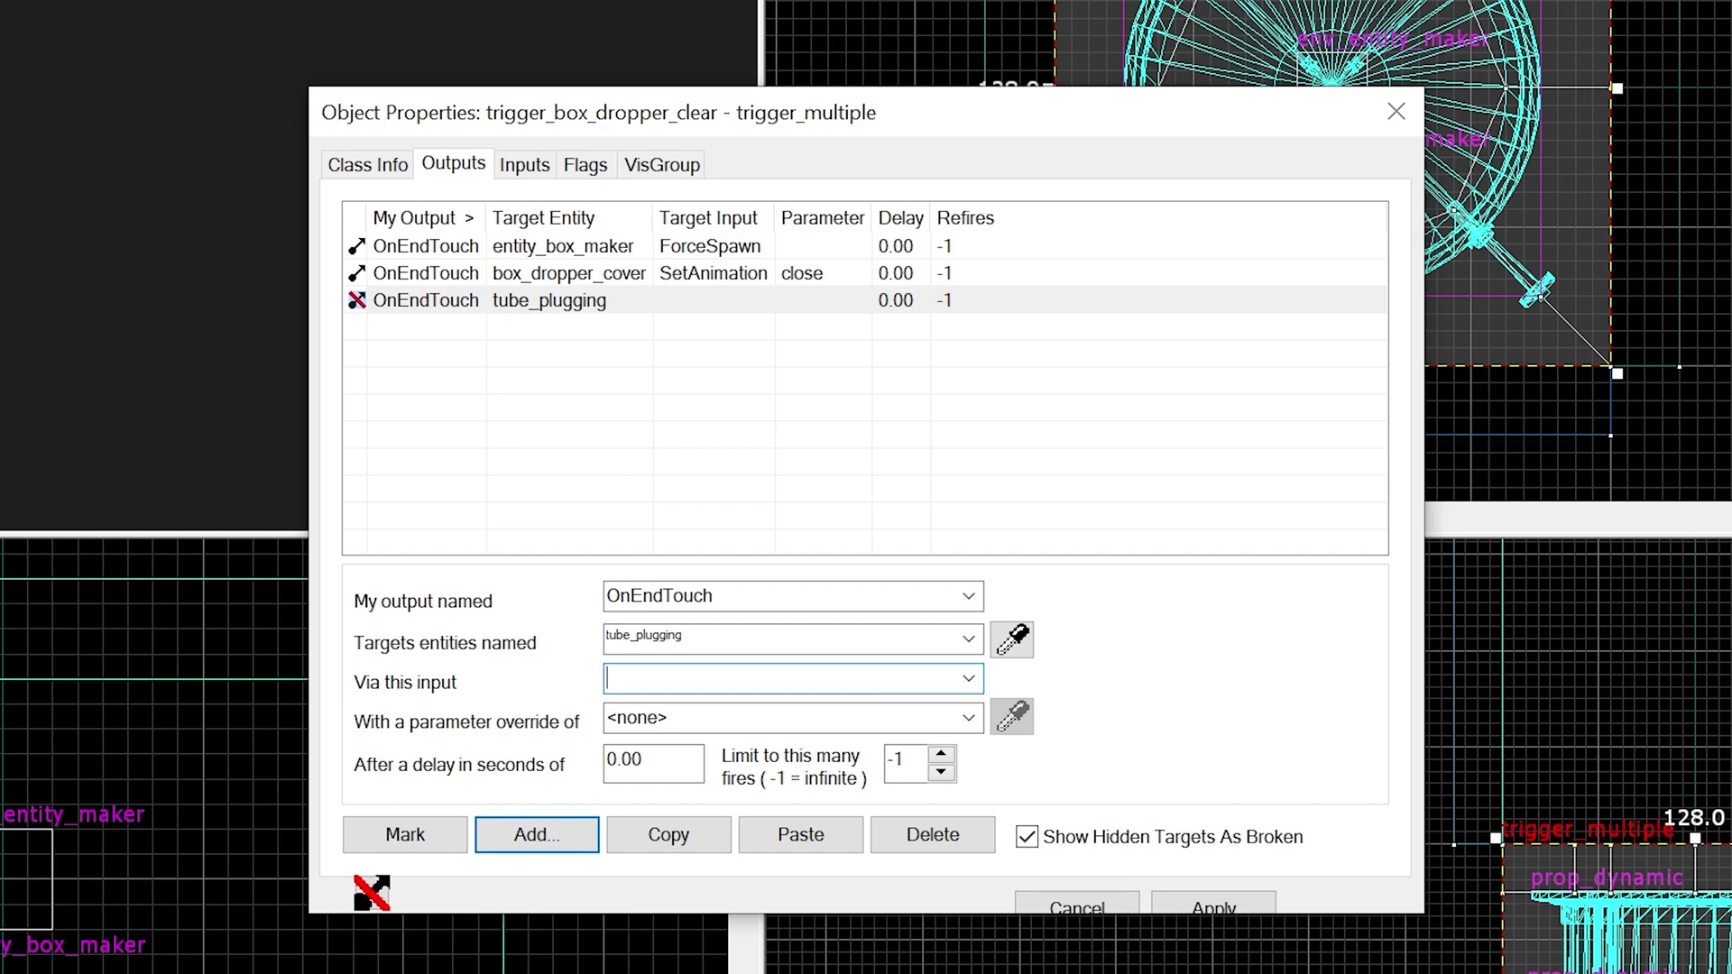
text(Enable)
Add an OnEndTouch output that sends Disable to !self.
click(560, 837)
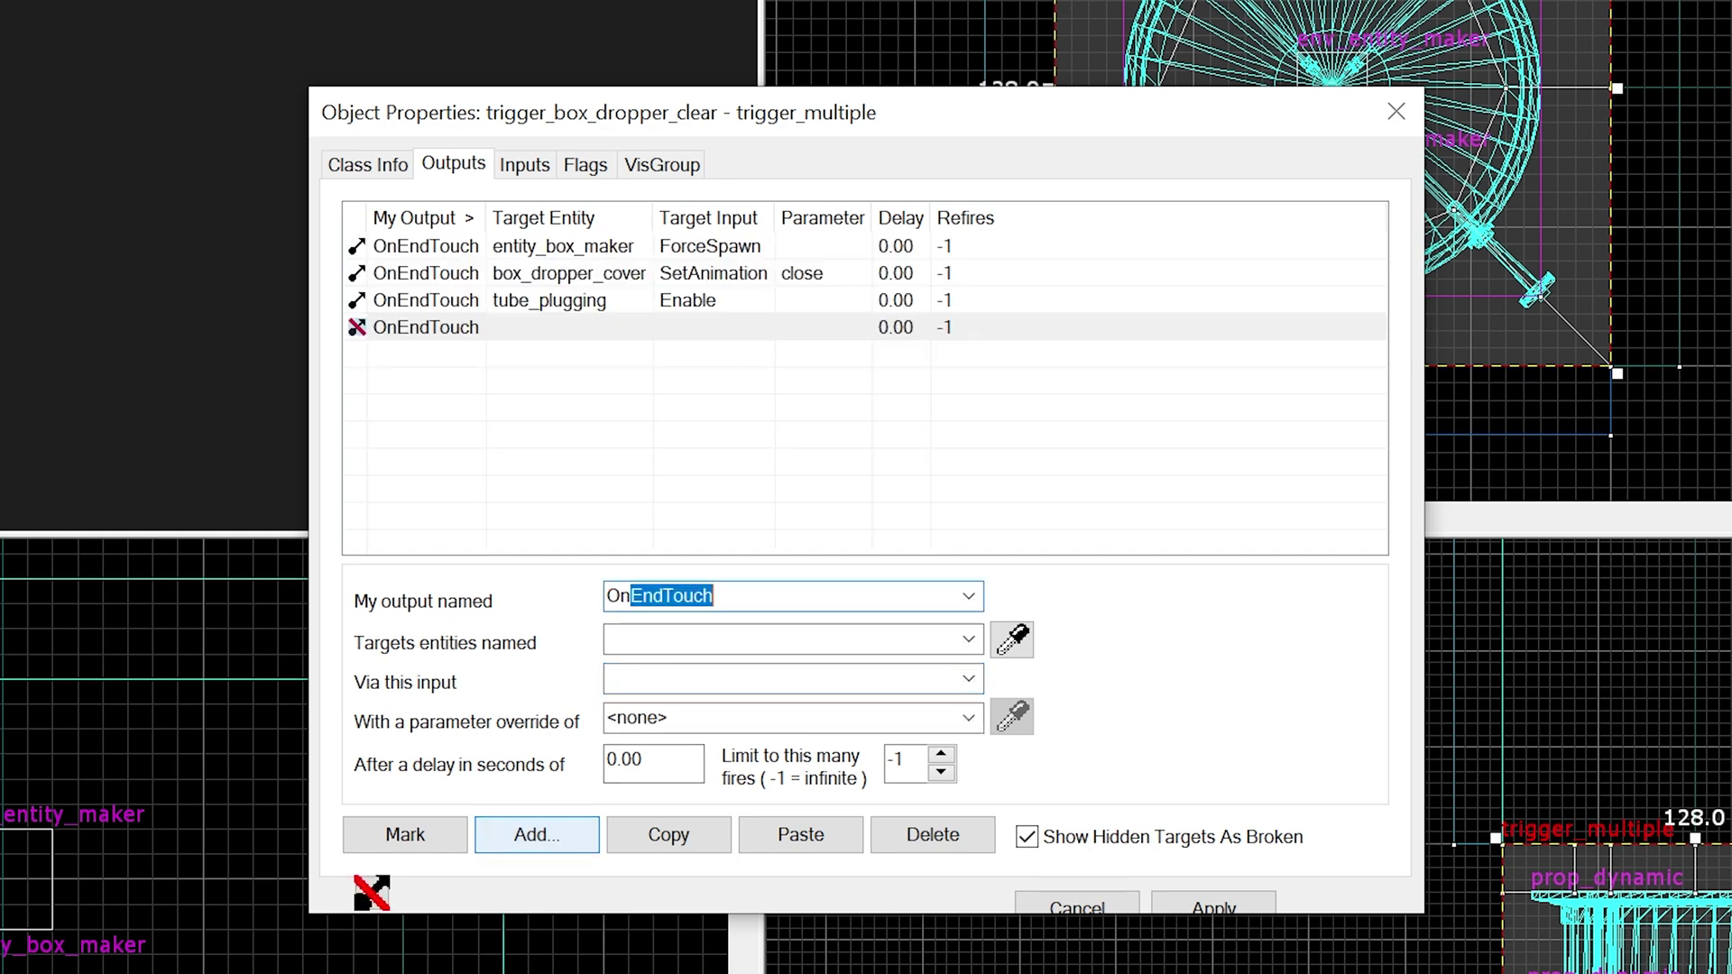
click(651, 640)
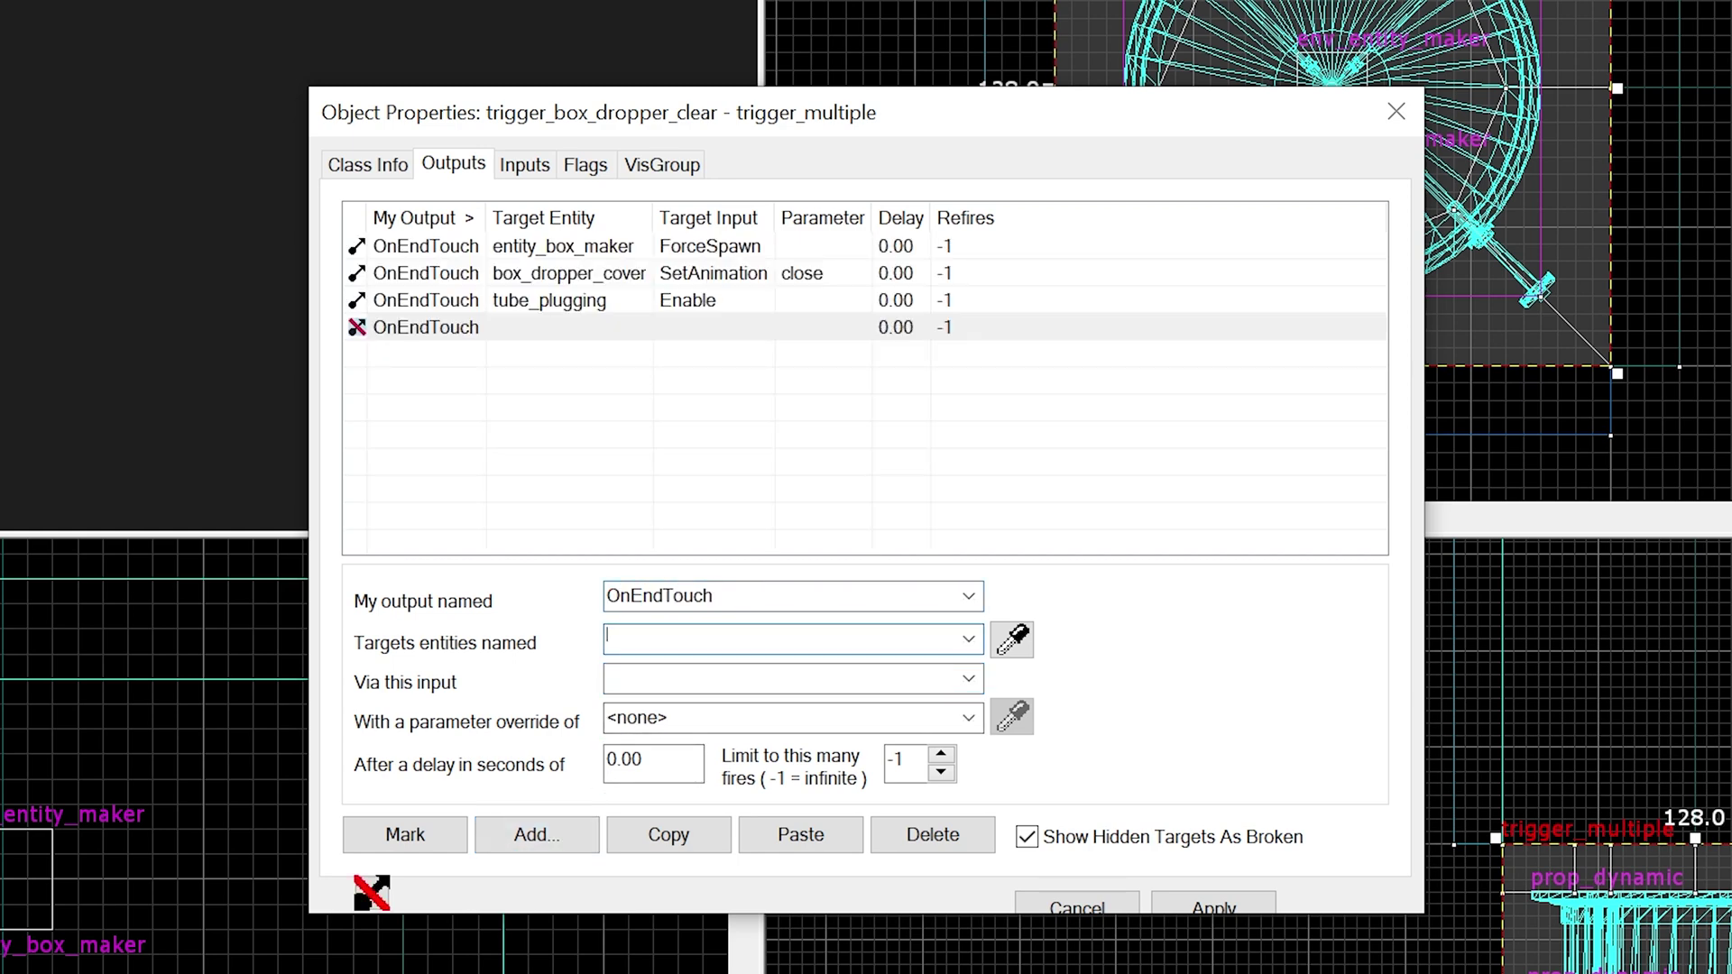
text(!self)
key(Tab)
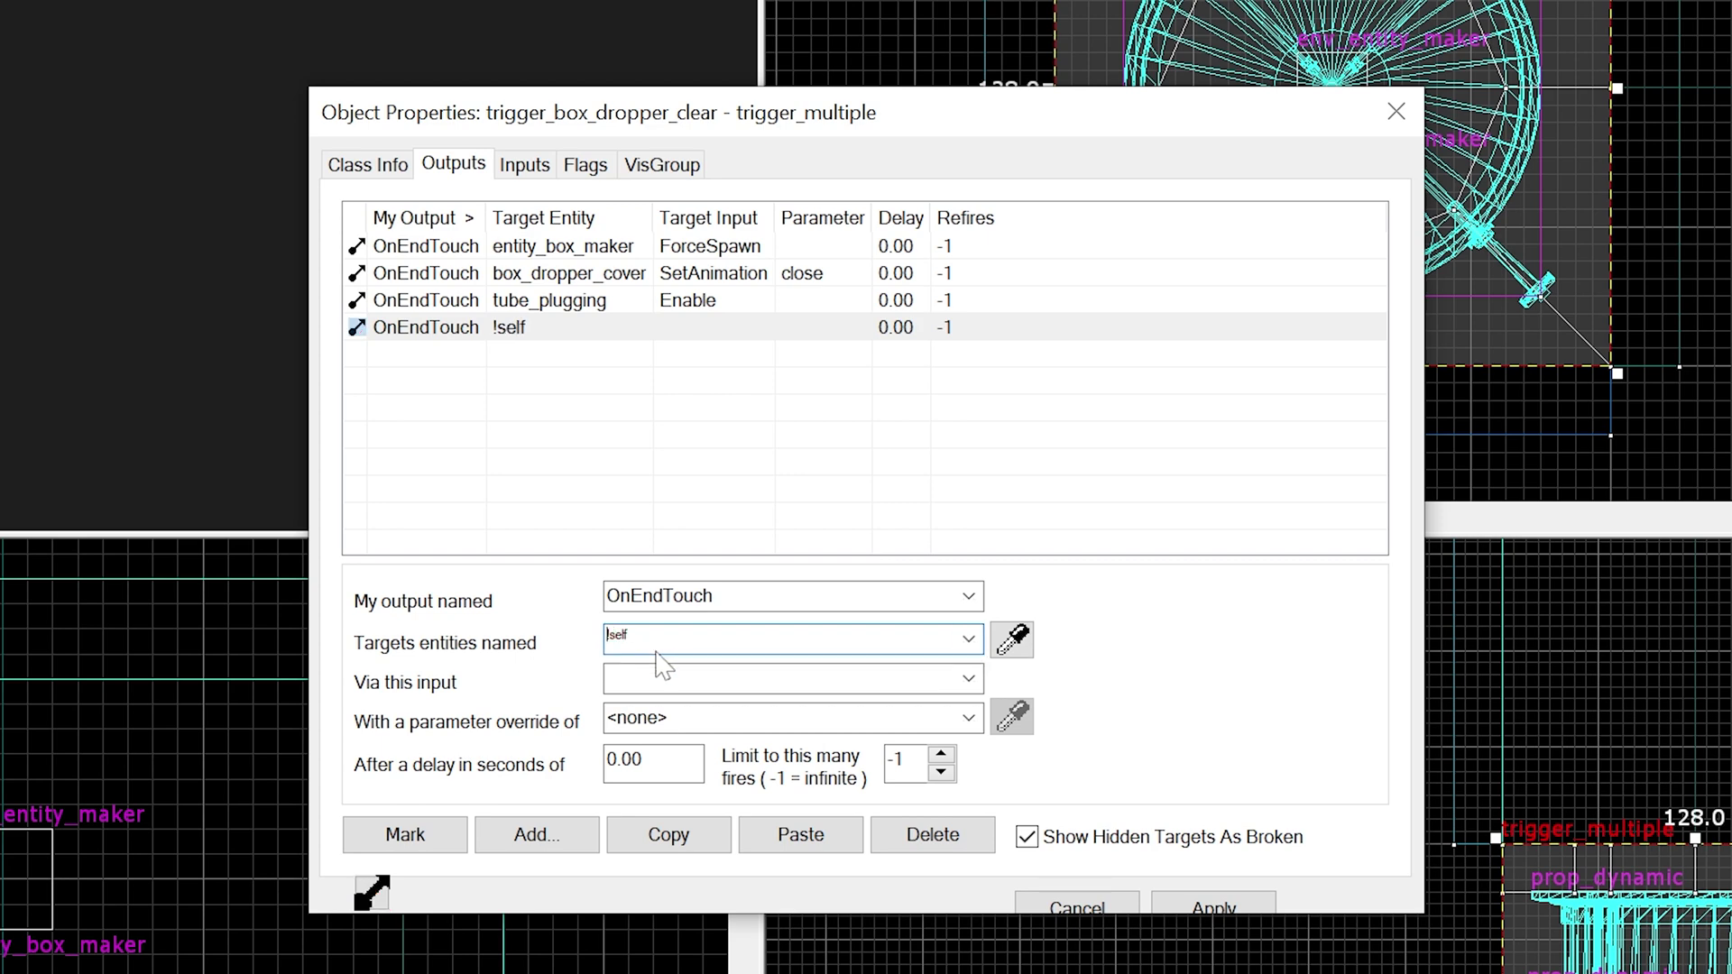
text(Disable)
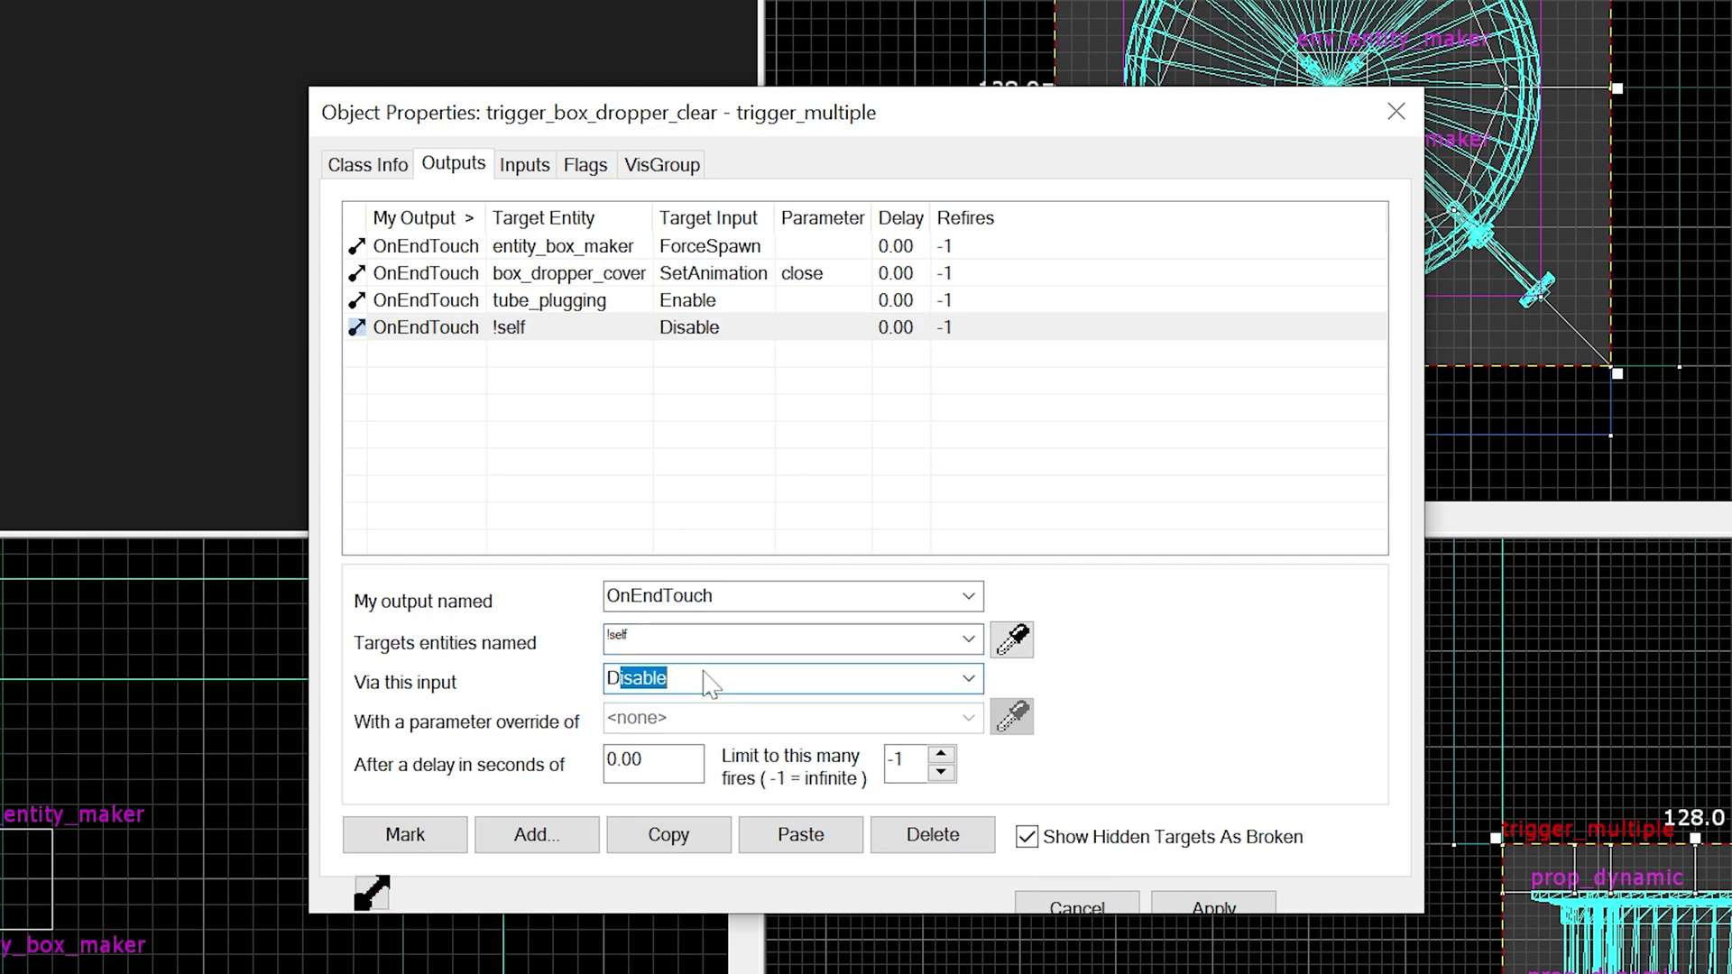
Add an OnEndTouch output that sends Disable to tube_plugging after a delay of 2 seconds.
click(553, 836)
text(OnEndTouch)
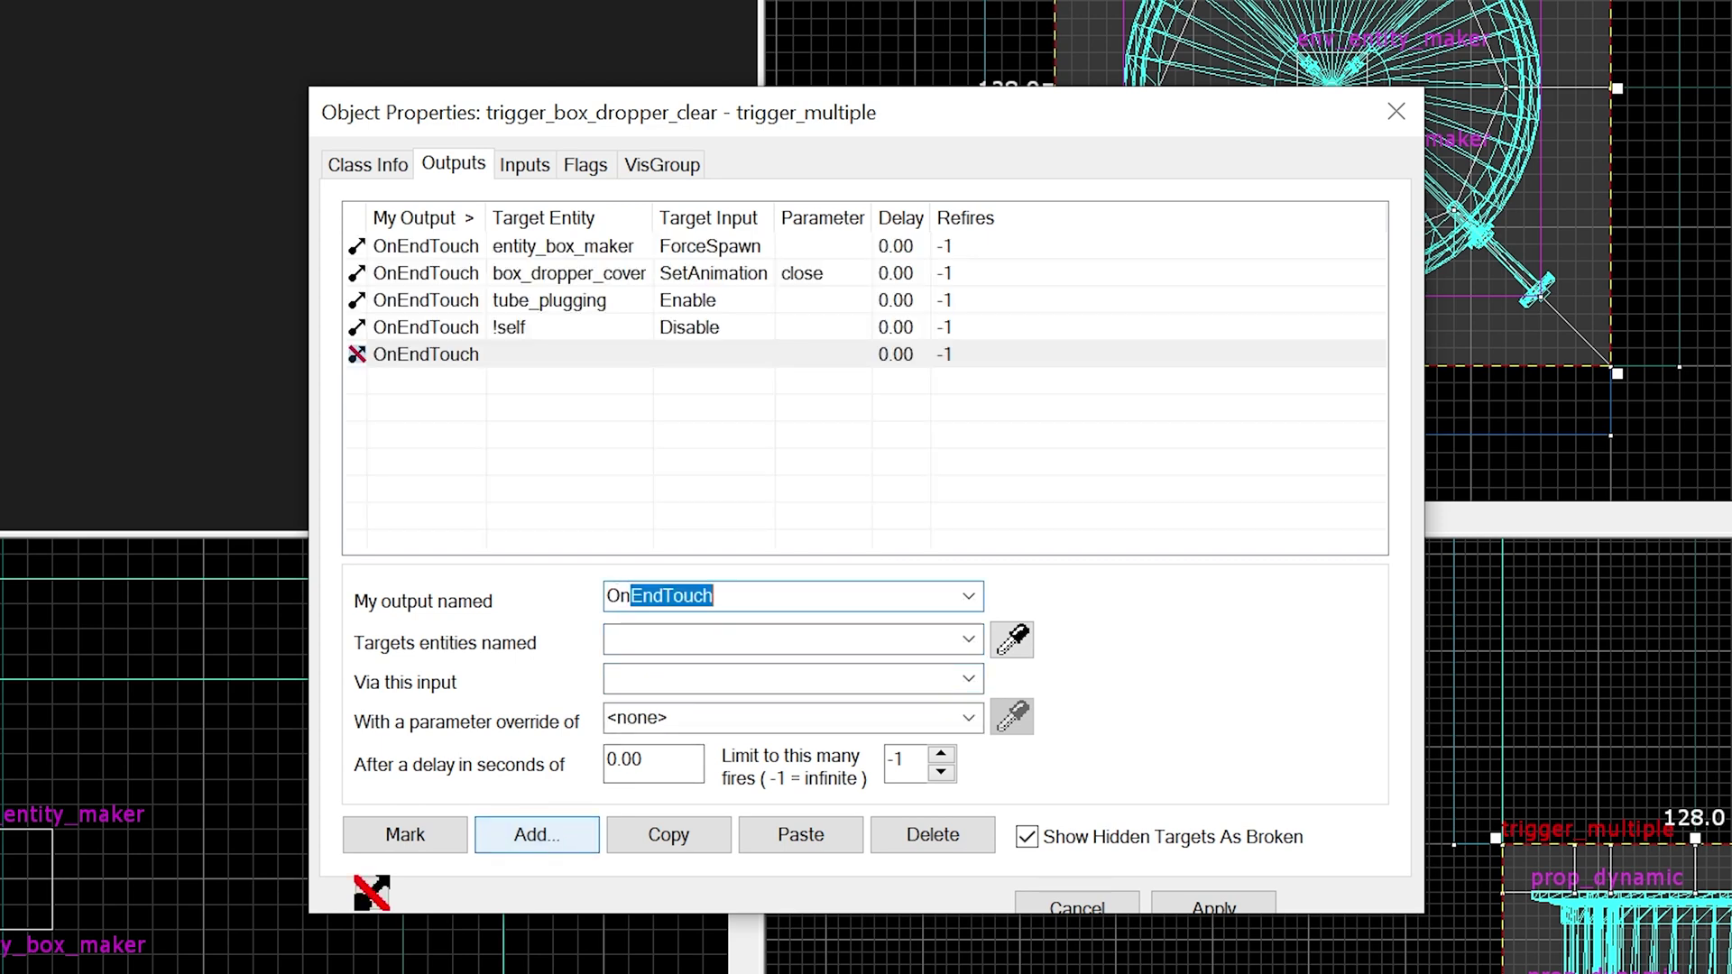
key(Tab)
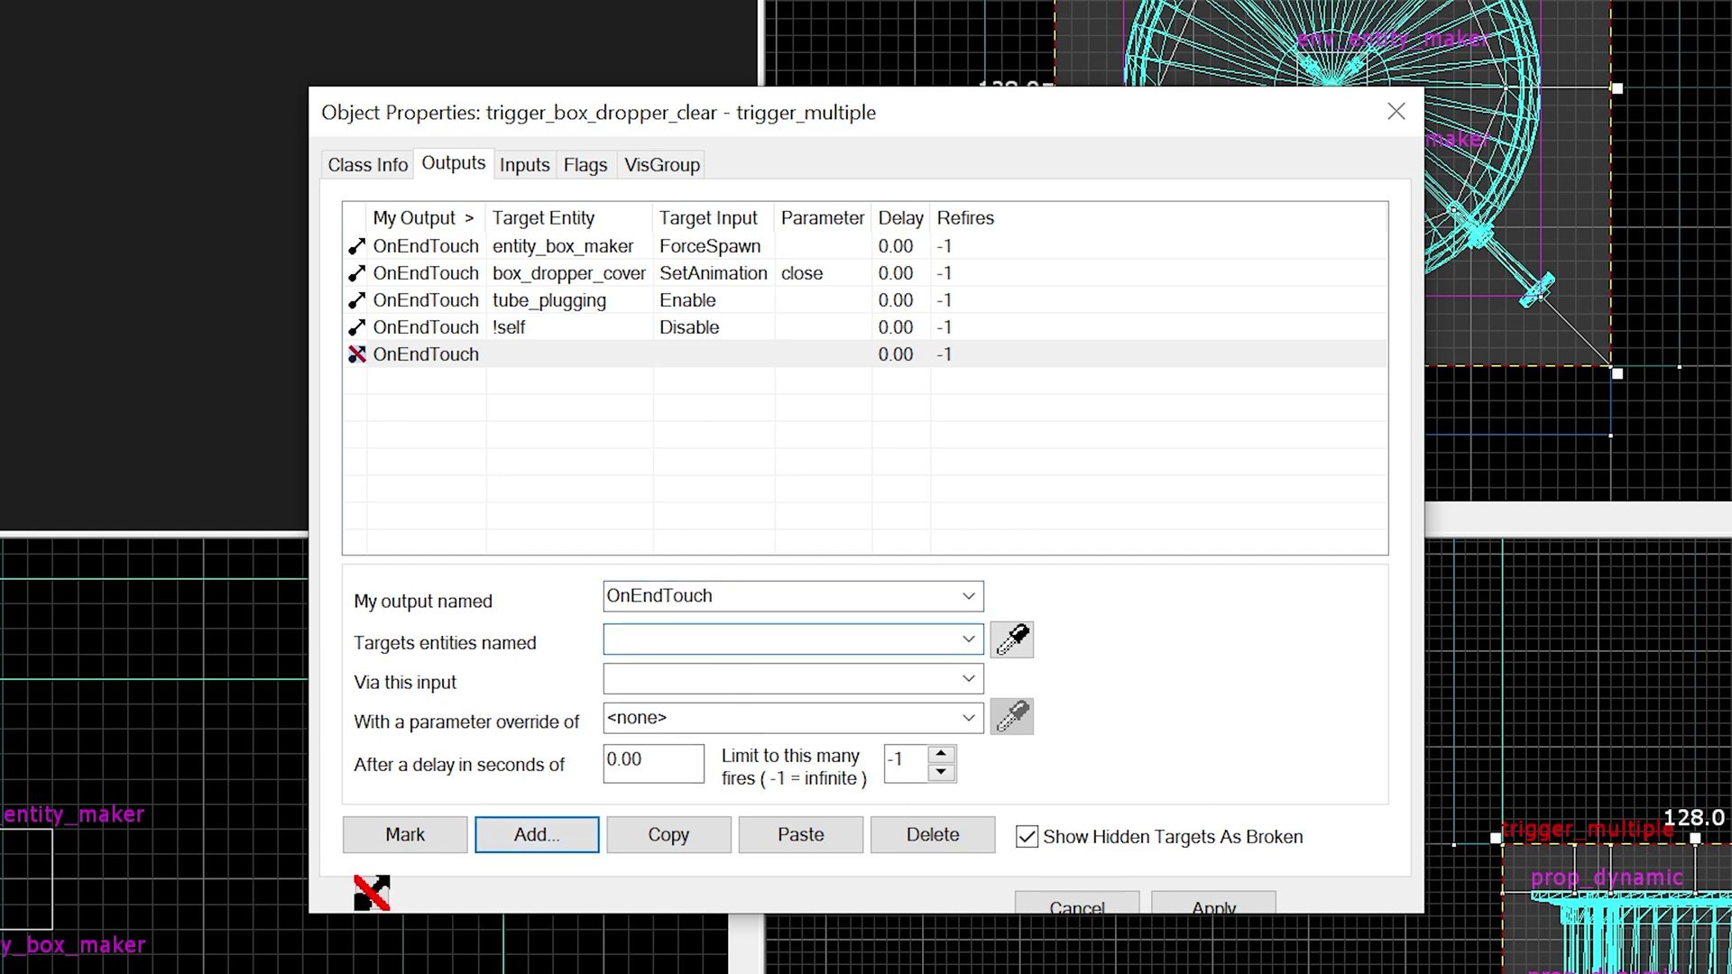
text(t)
click(719, 700)
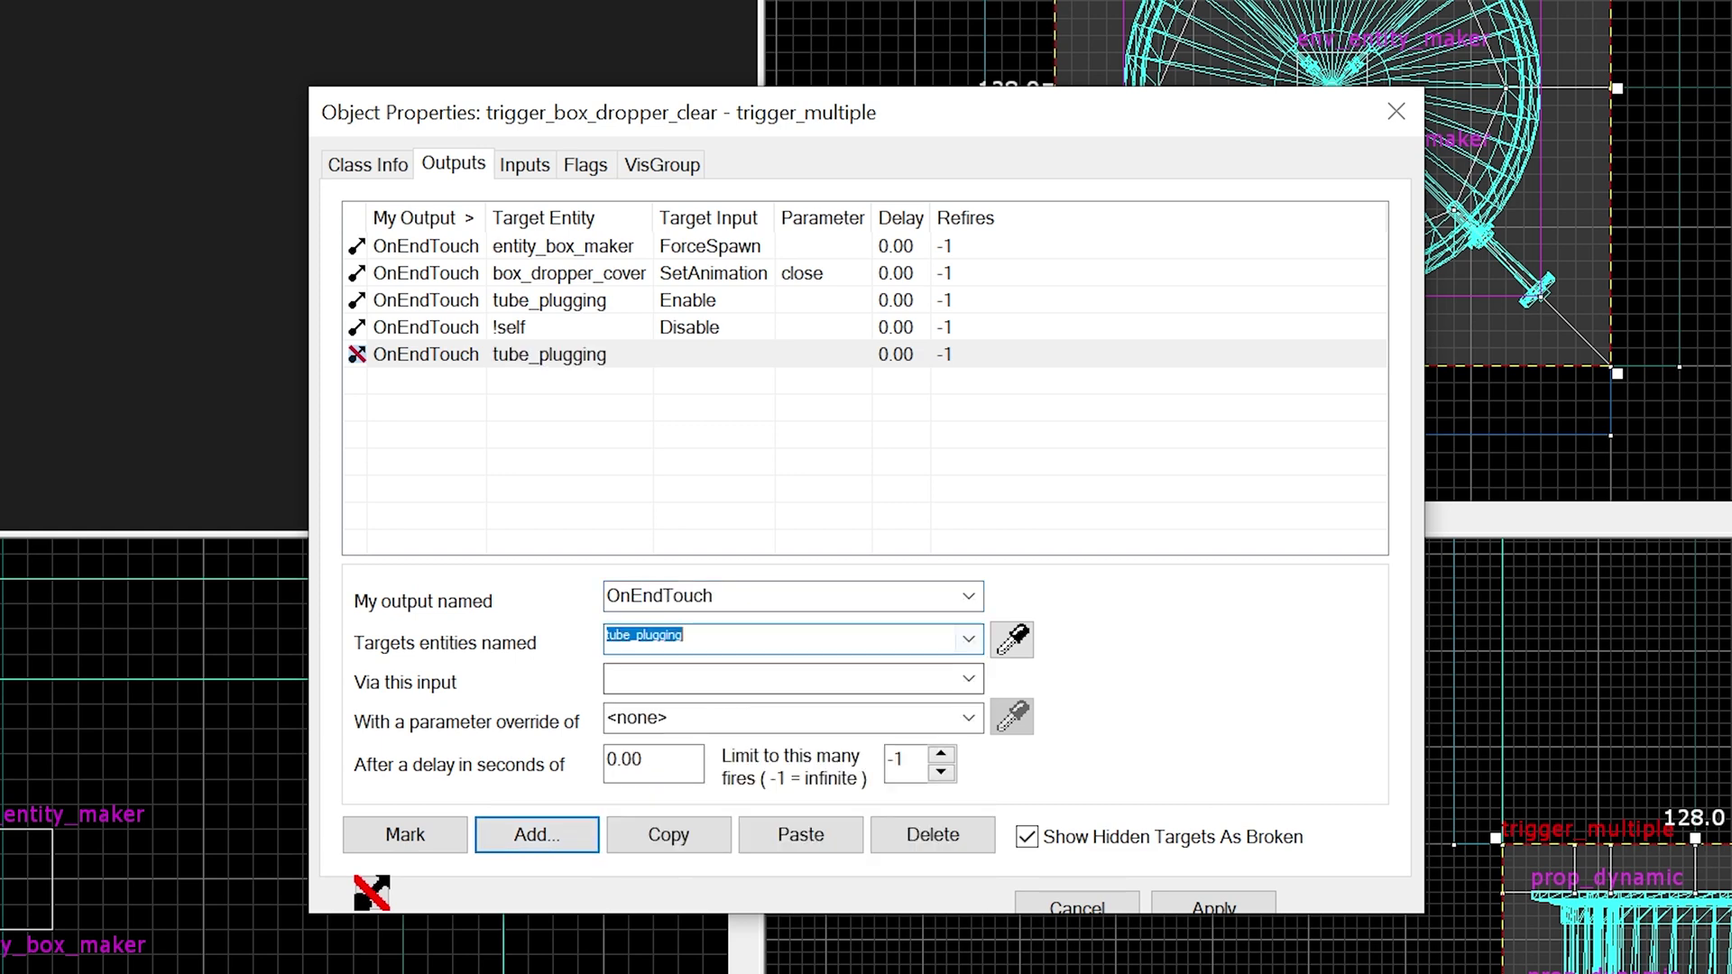
key(Tab)
text(disable)
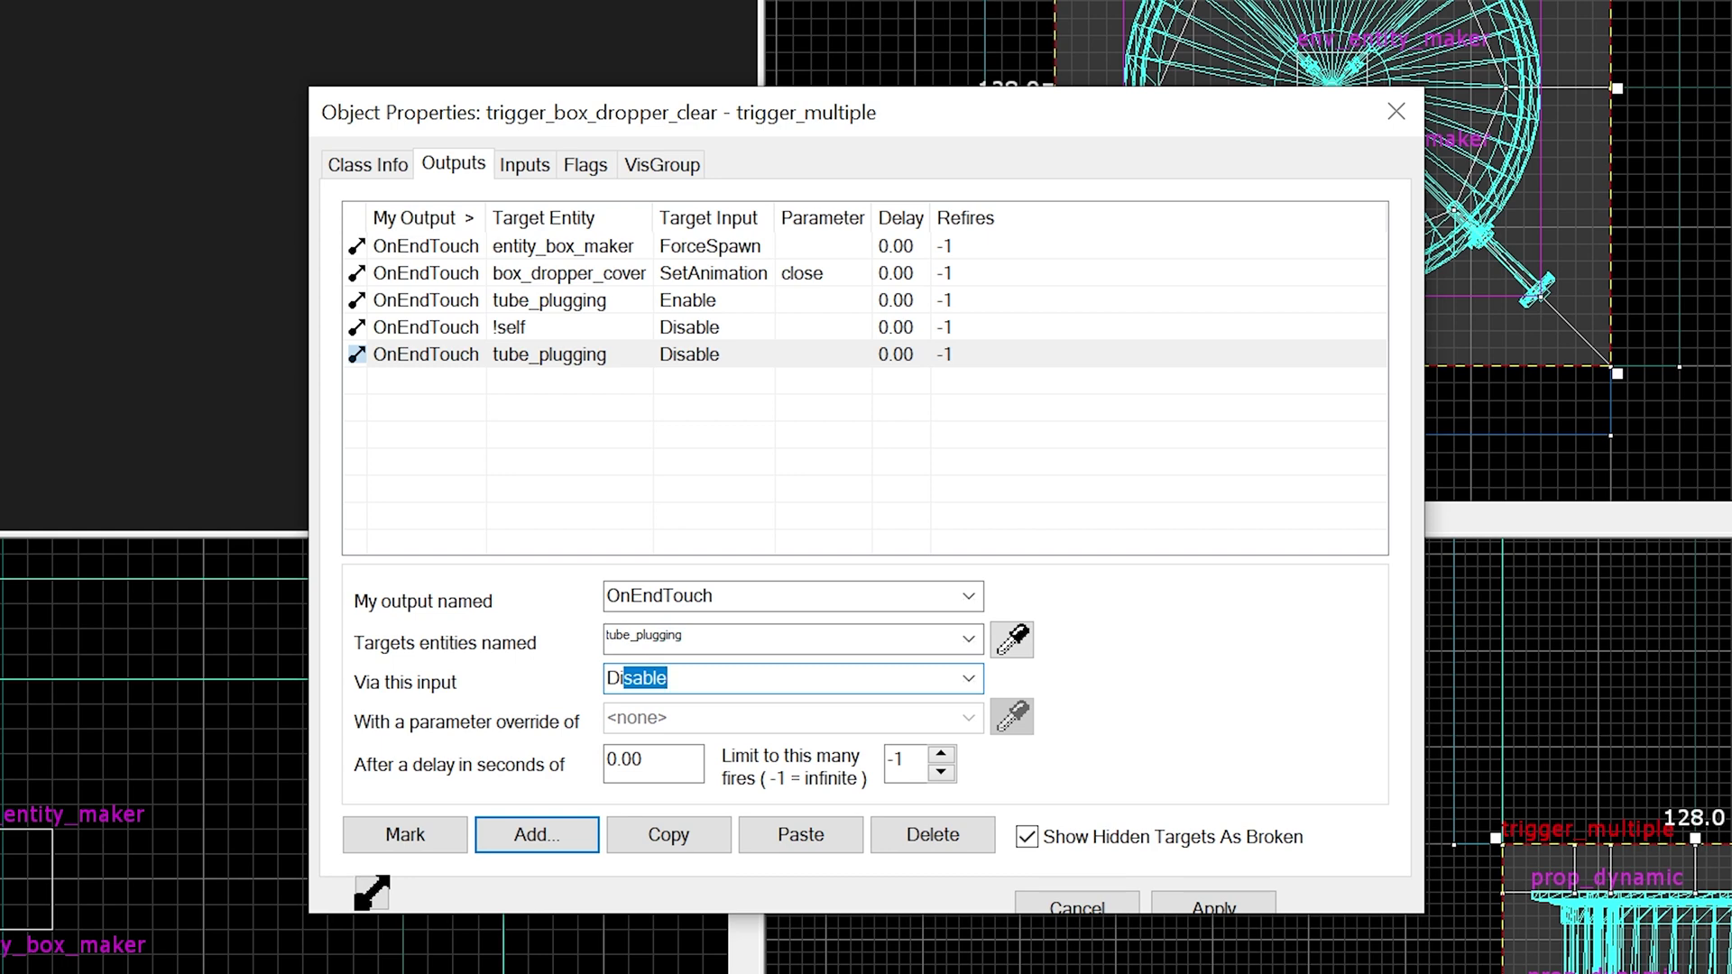
double_click(631, 764)
text(2)
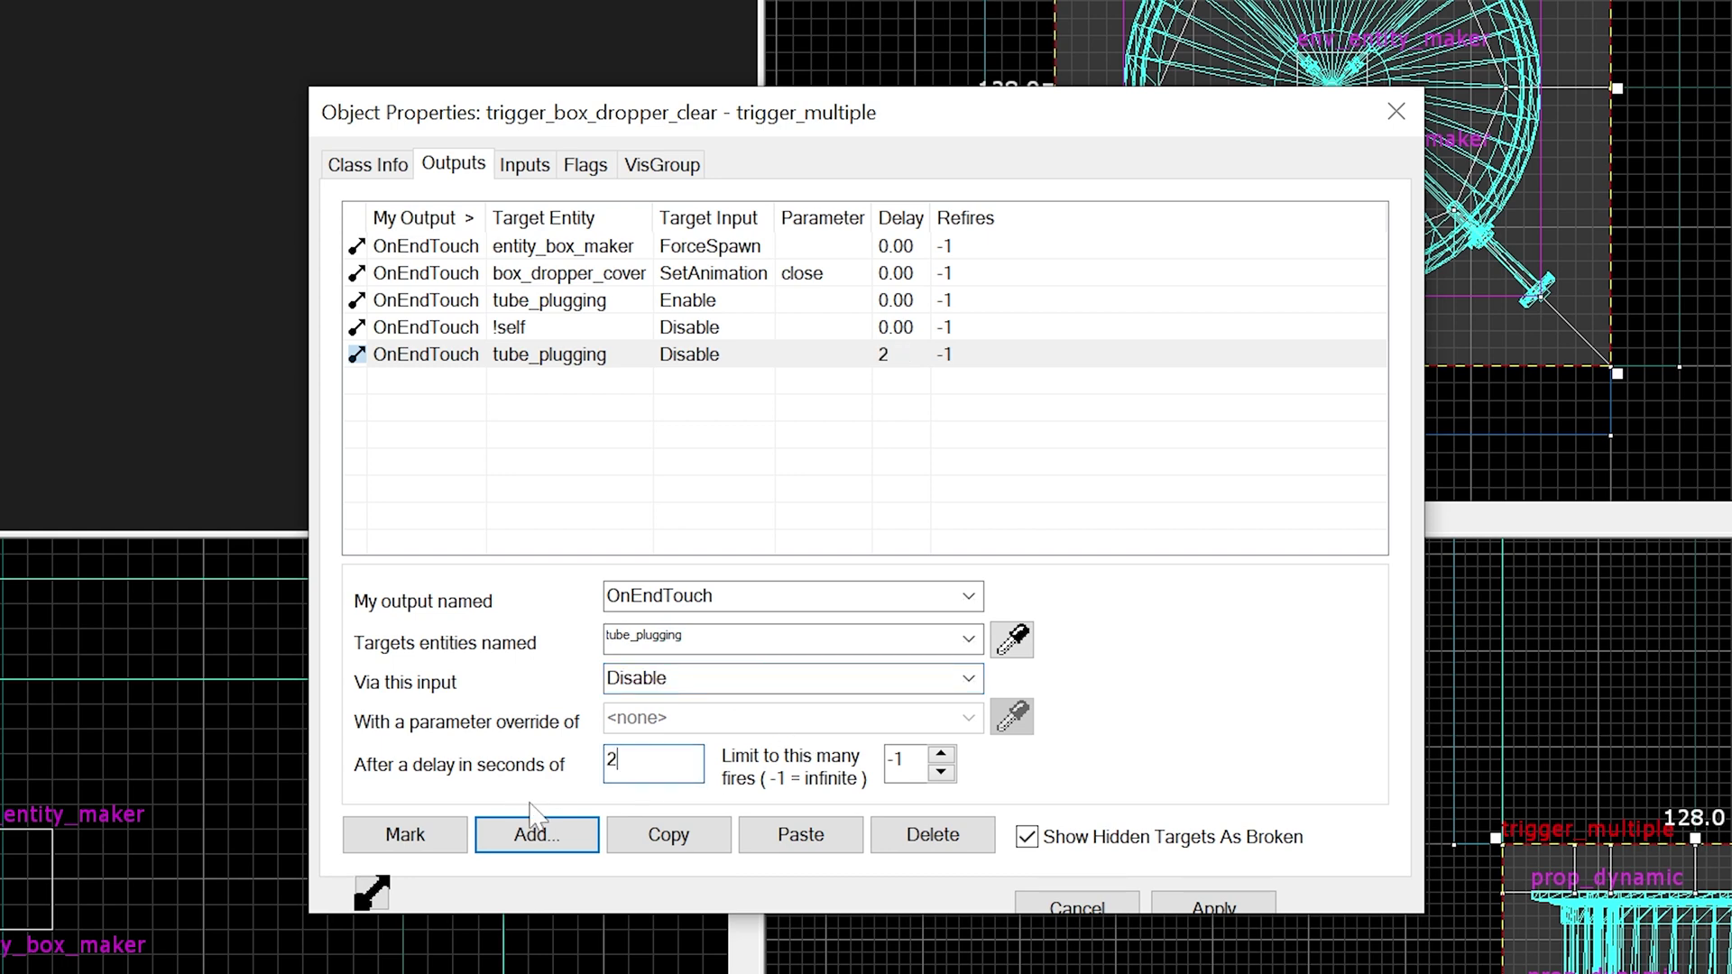
Add an OnTrigger output that sends Wake to !activator, and apply the trigger's outputs.
click(546, 839)
text(OnTrigger)
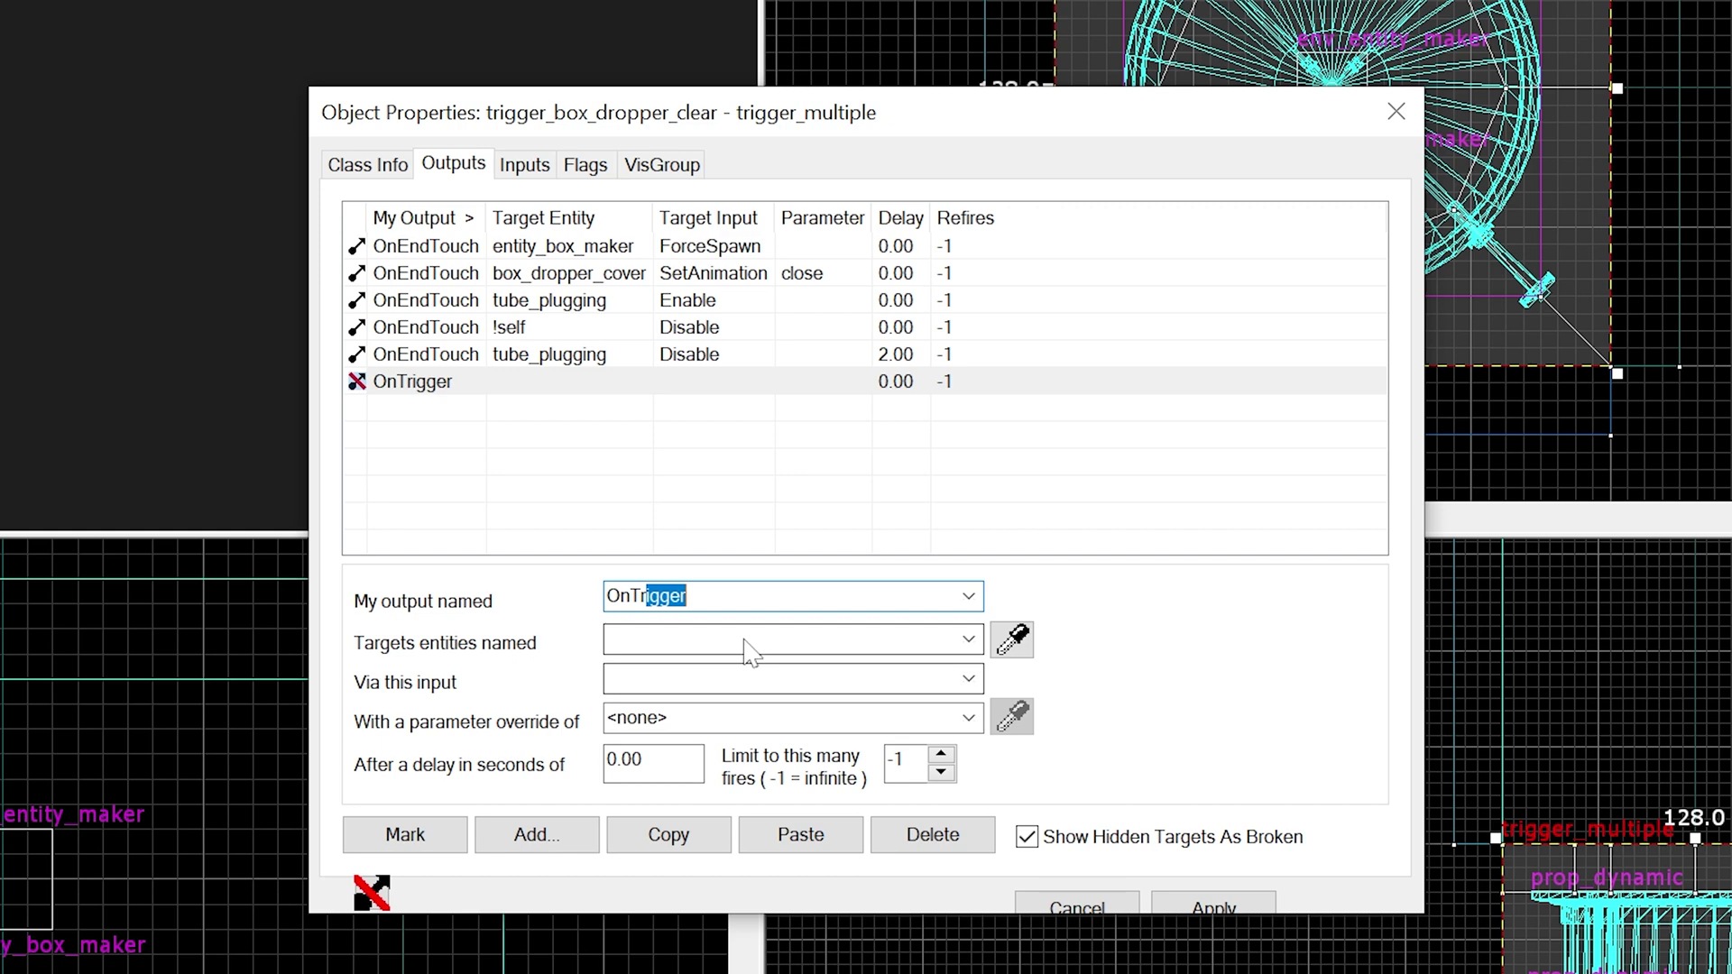
key(Tab)
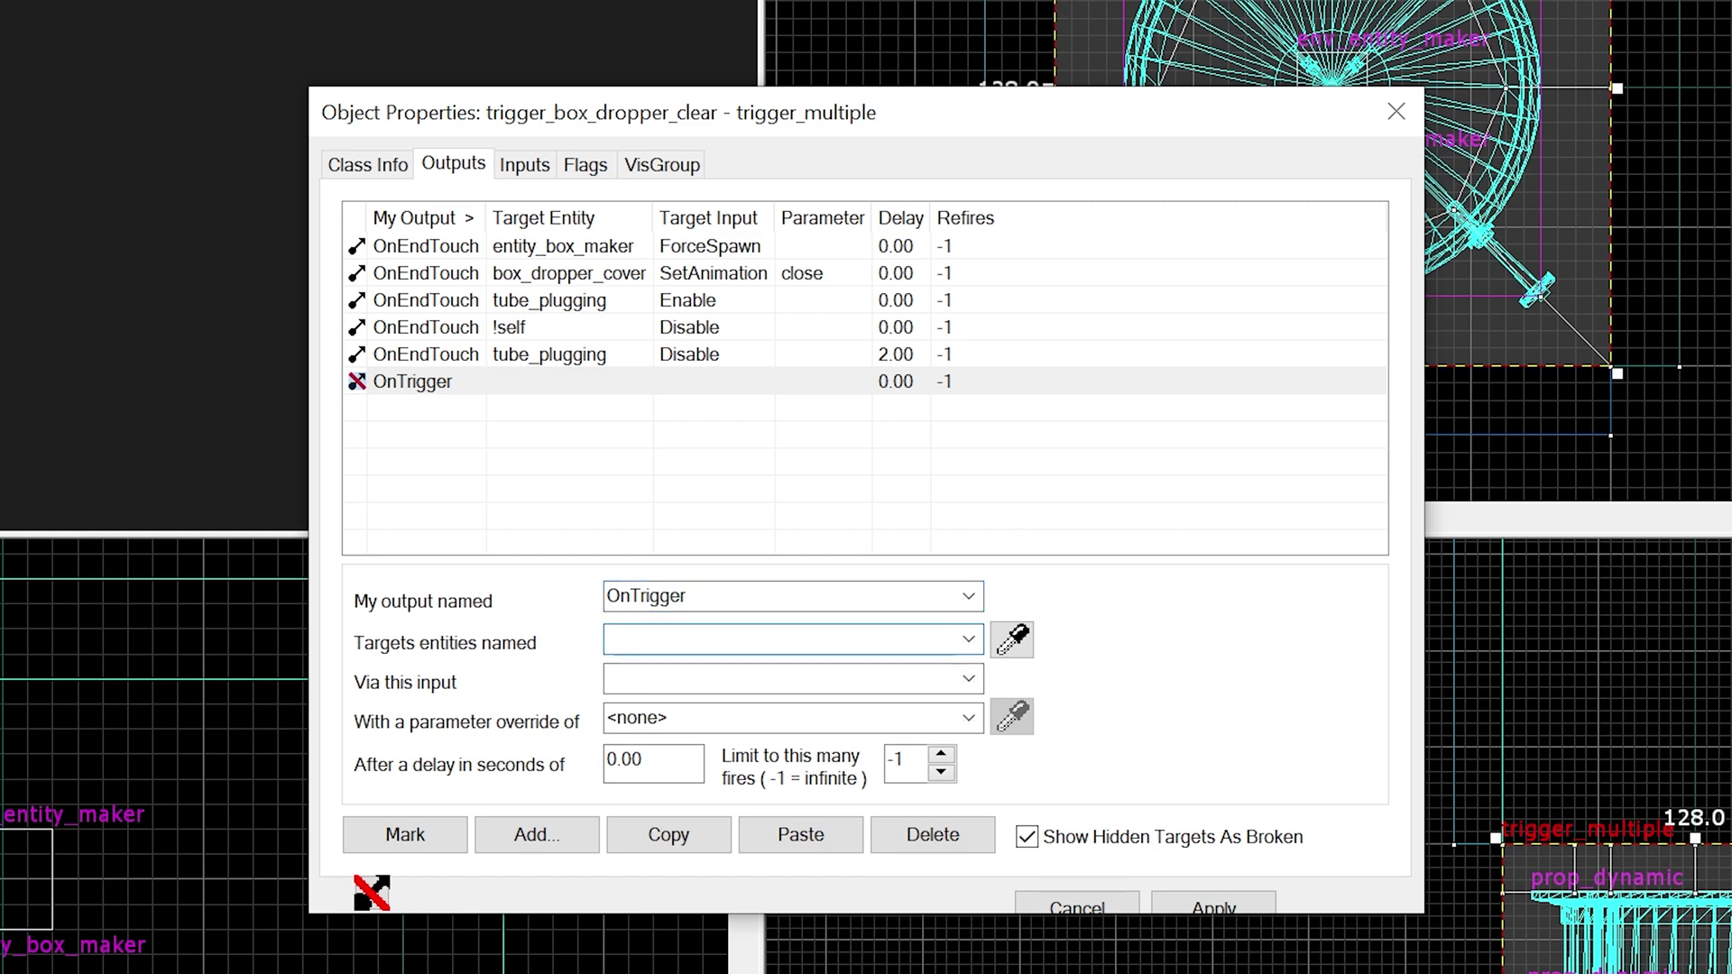
text(!activ)
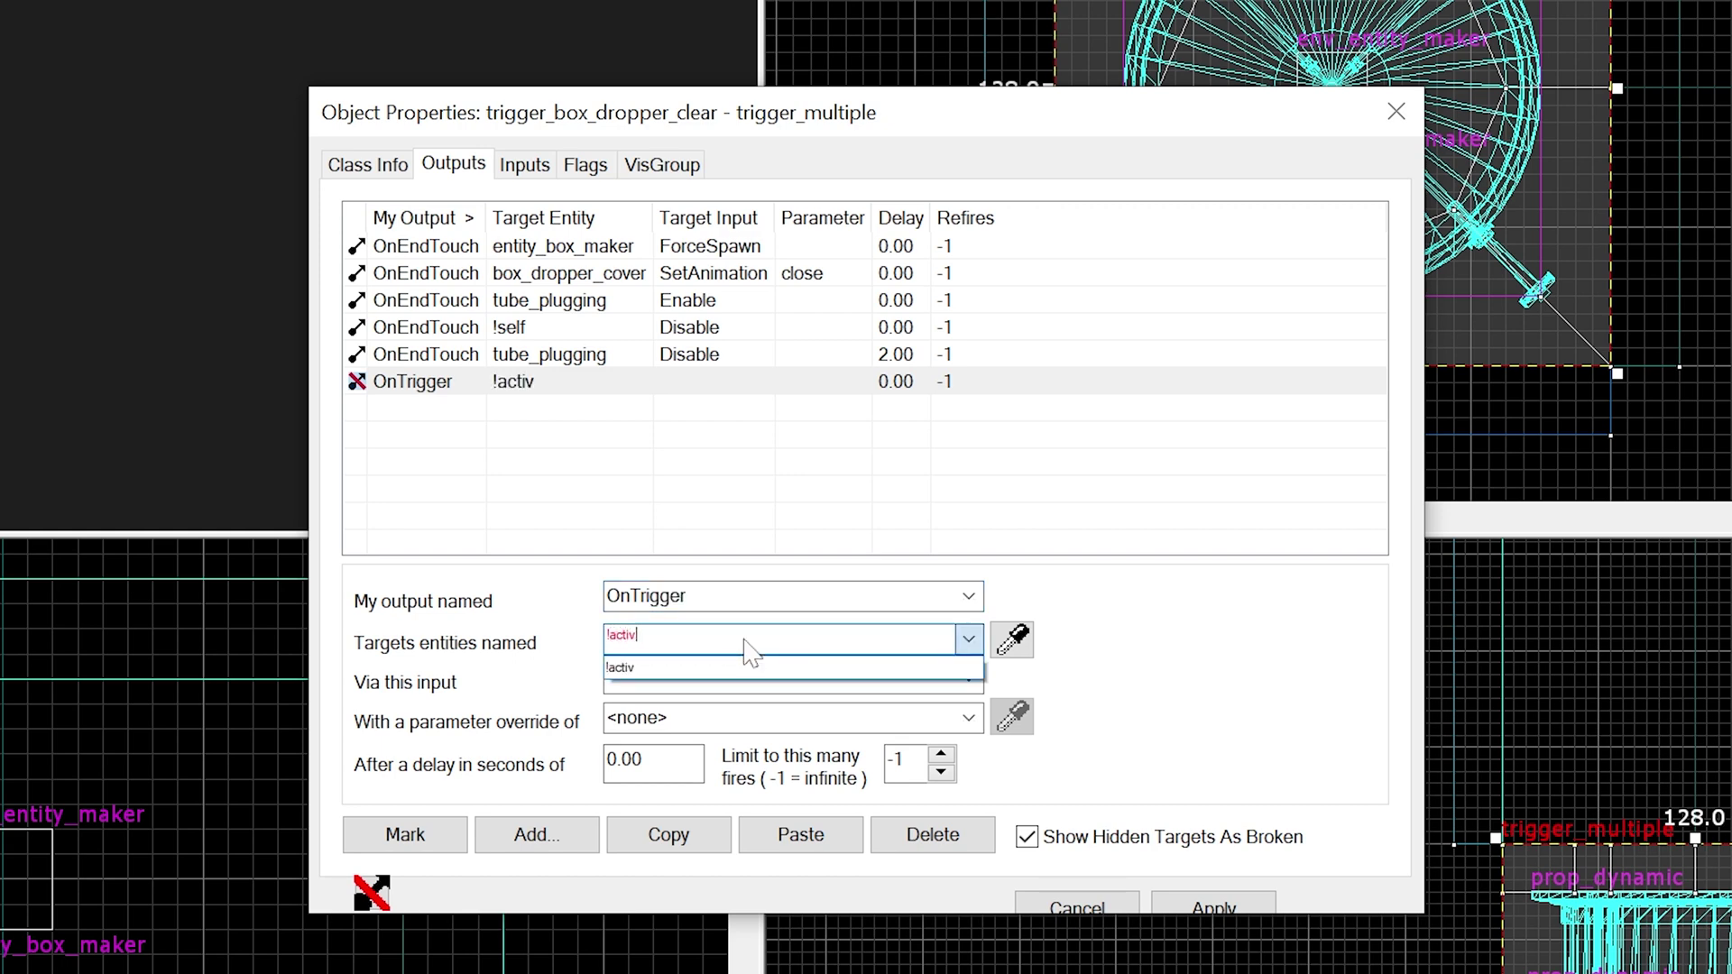
text(ator)
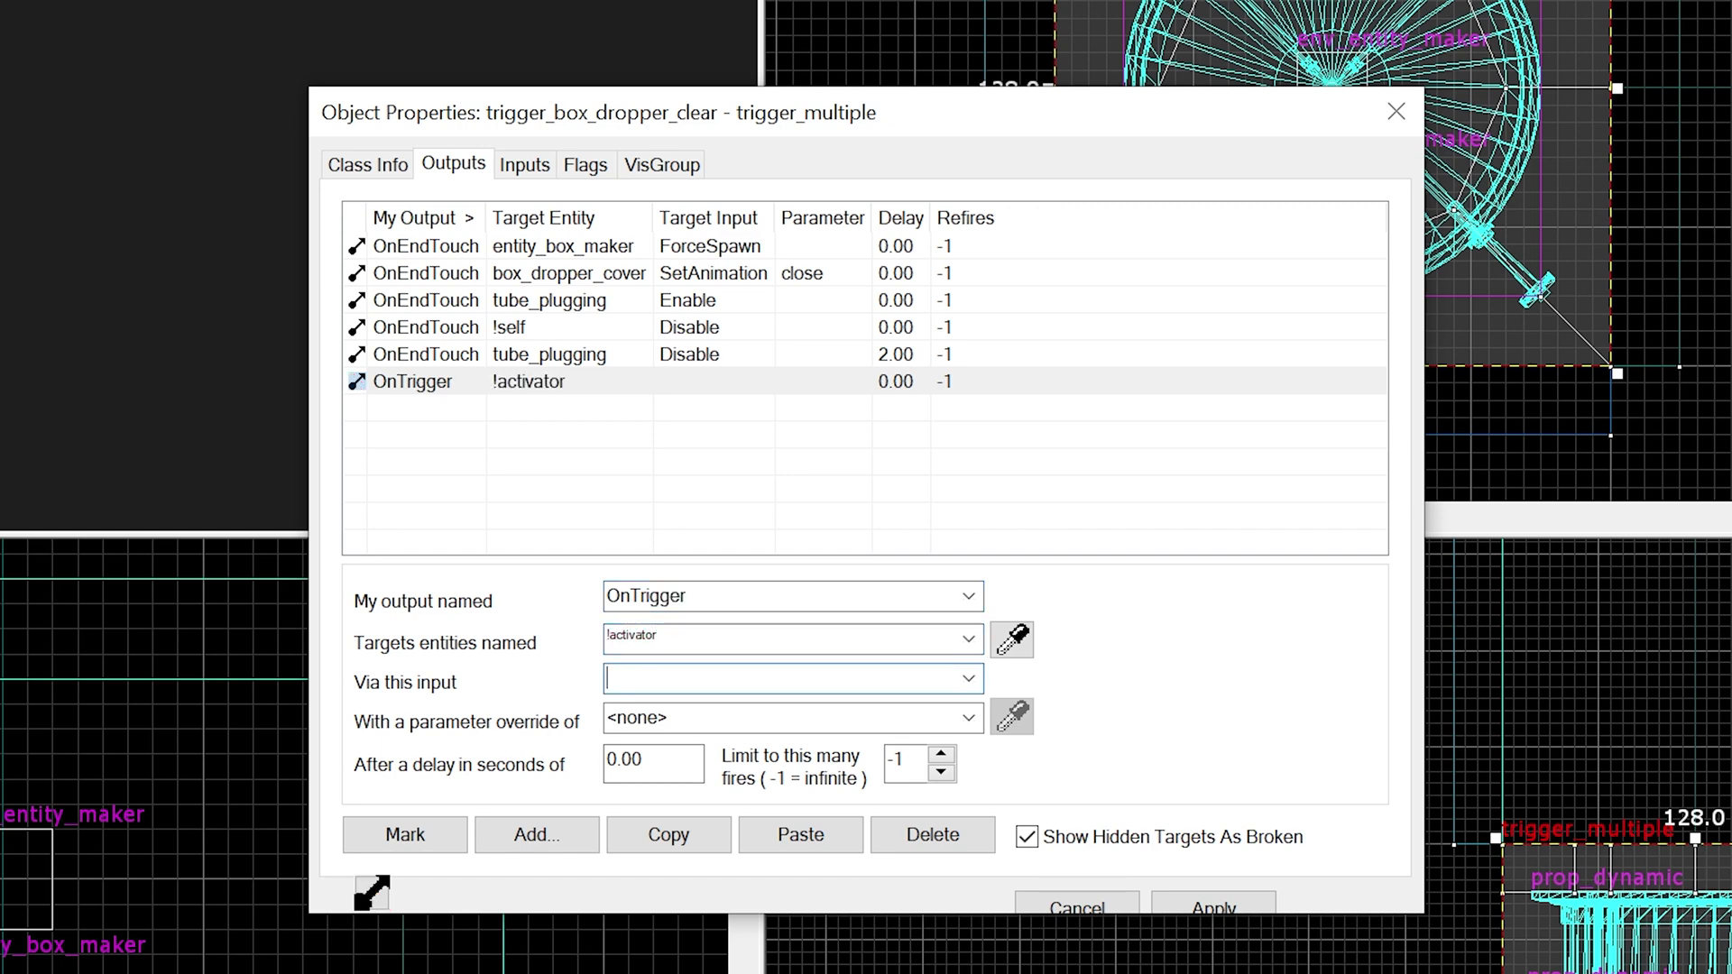
text(Wake)
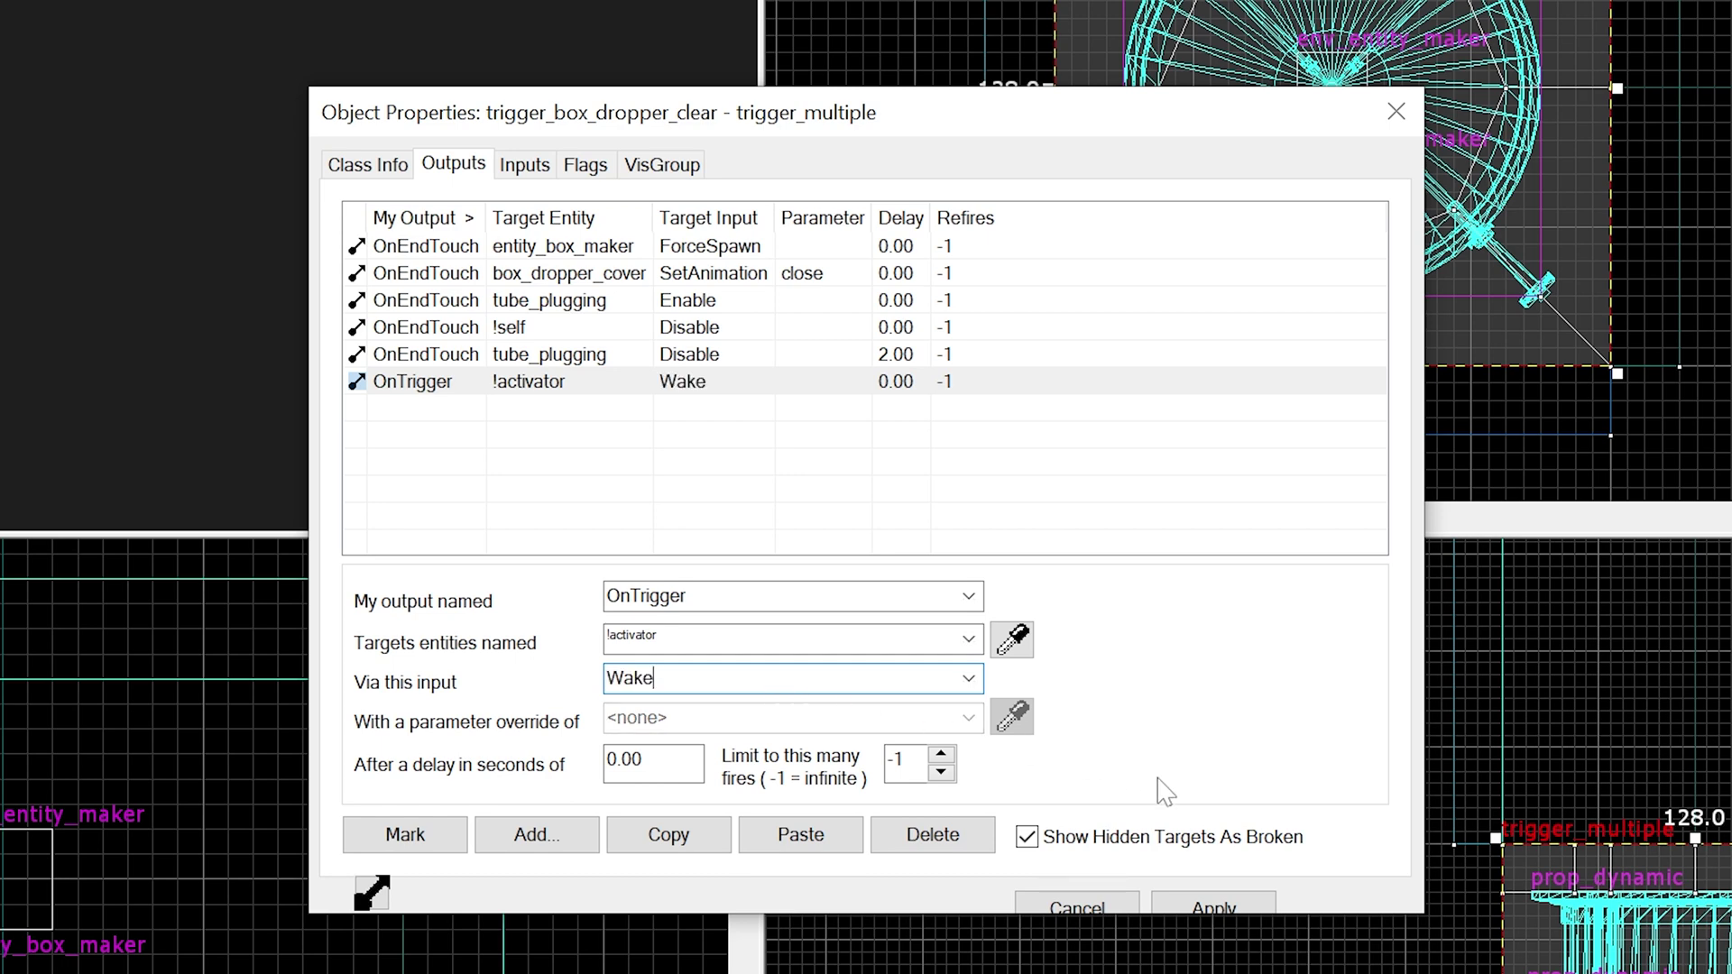
click(1220, 905)
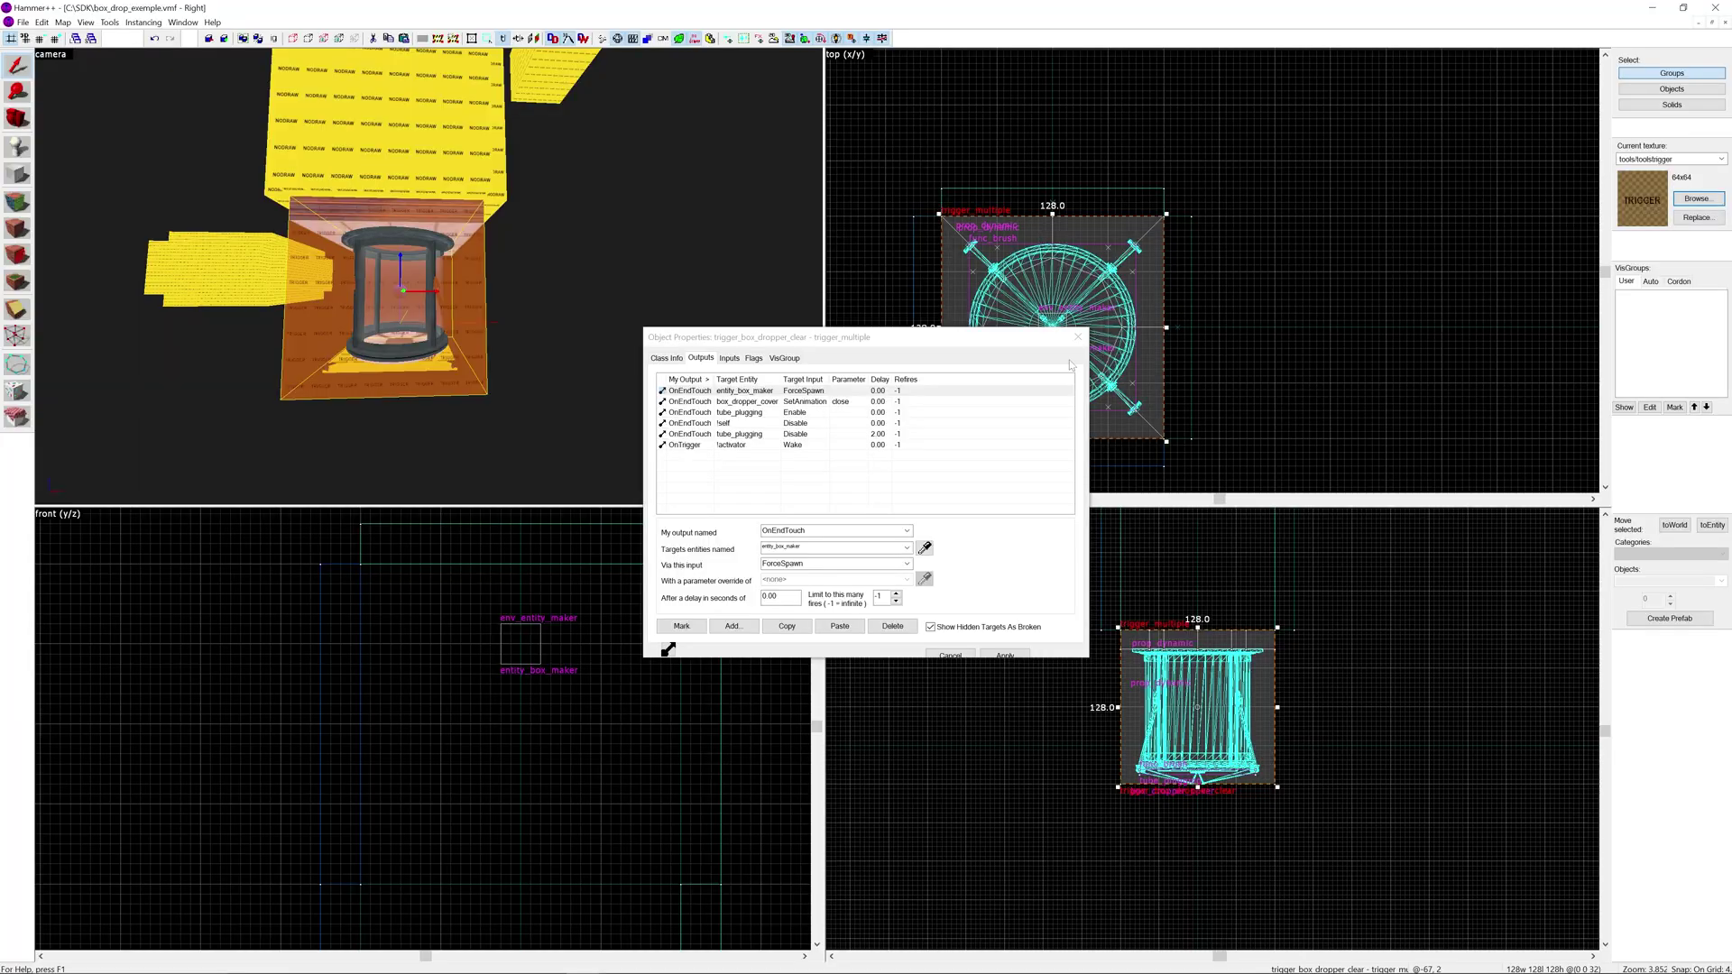
Place a logic_relay entity on the front of the box dropper's trigger volume.
click(1077, 338)
key(shift+e)
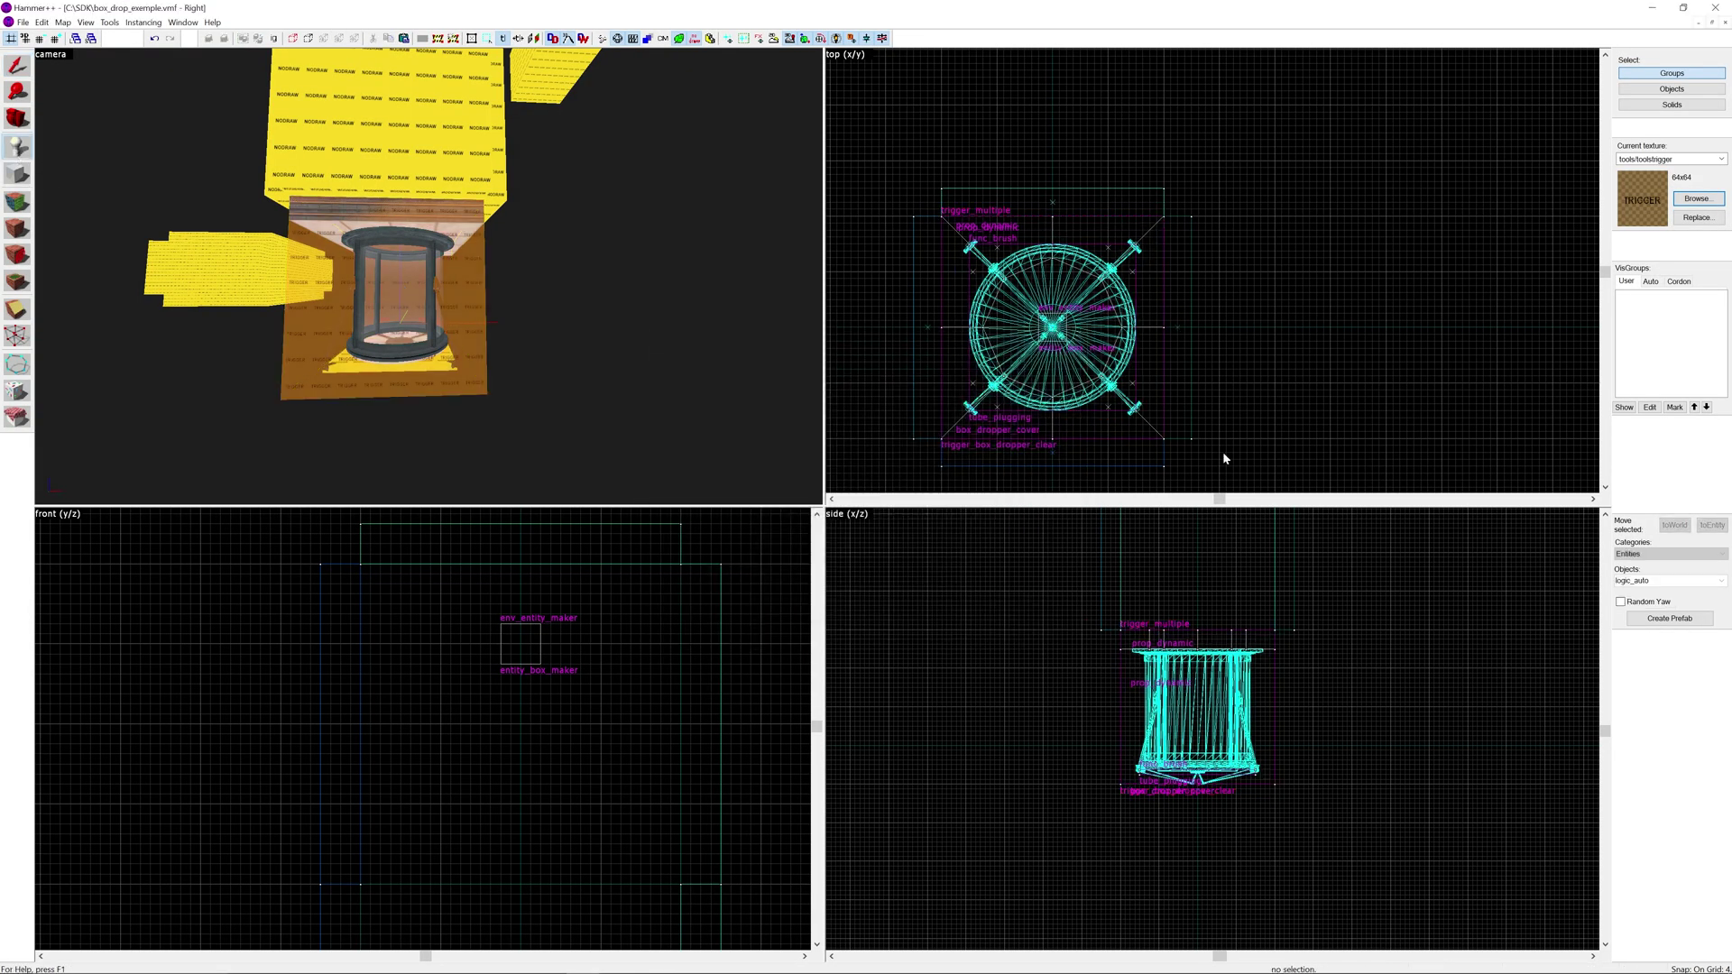
text(logic_relay)
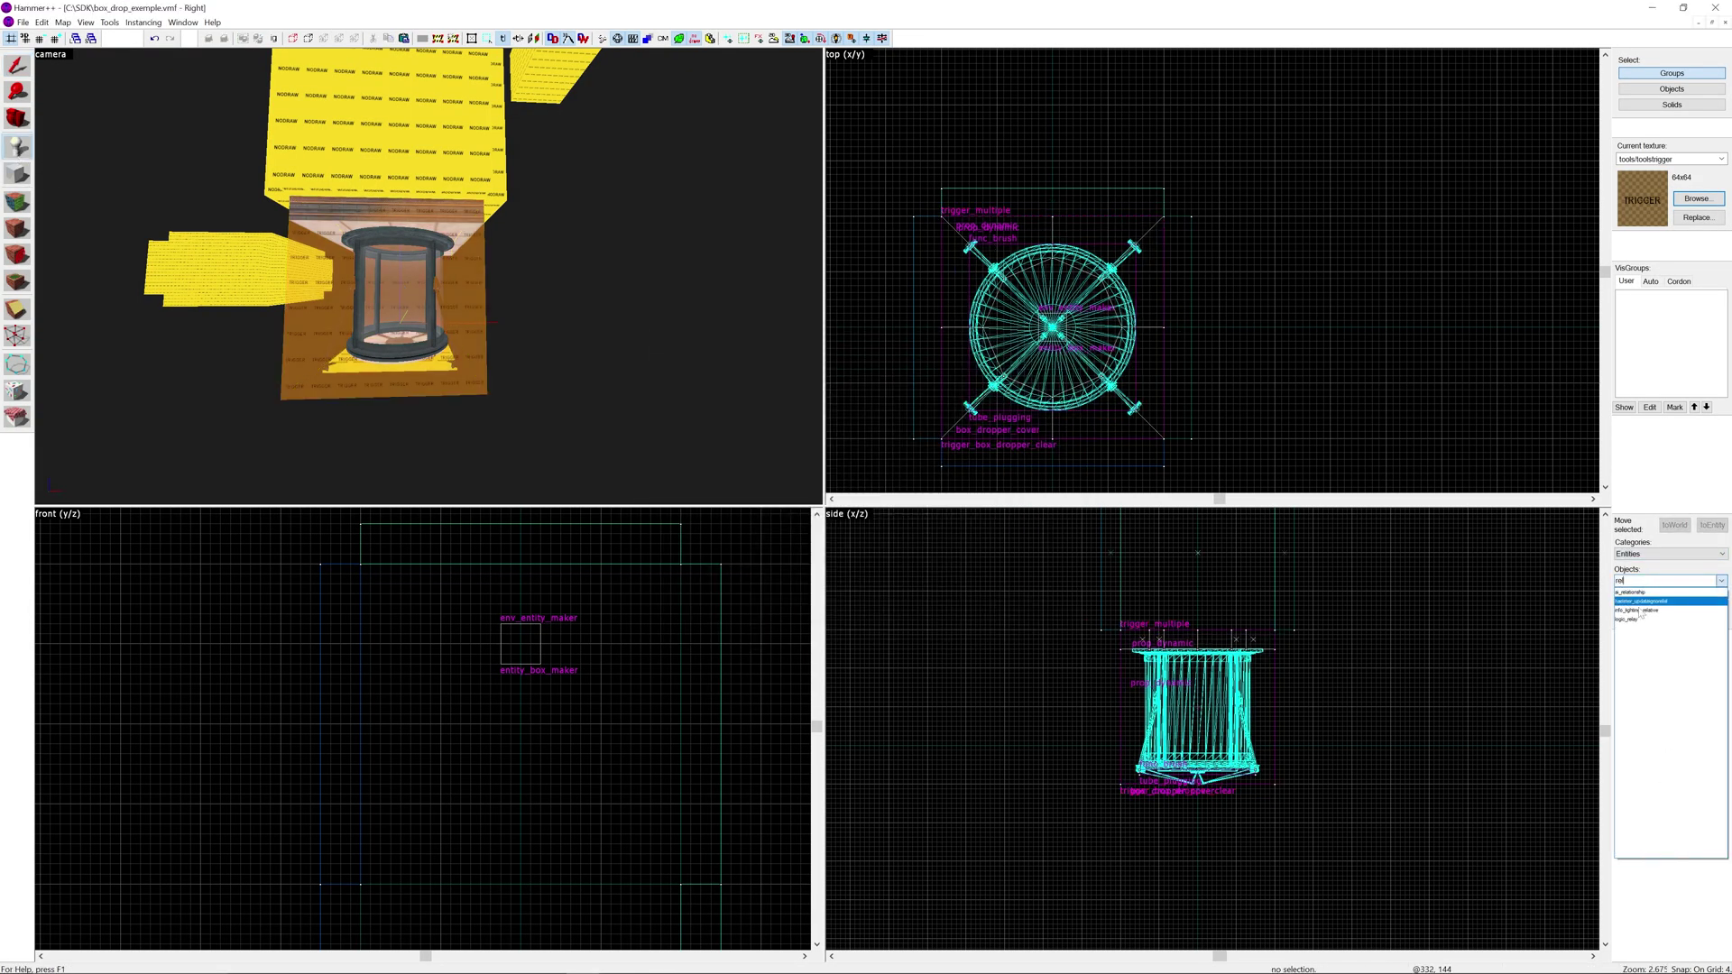
key(Return)
click(388, 251)
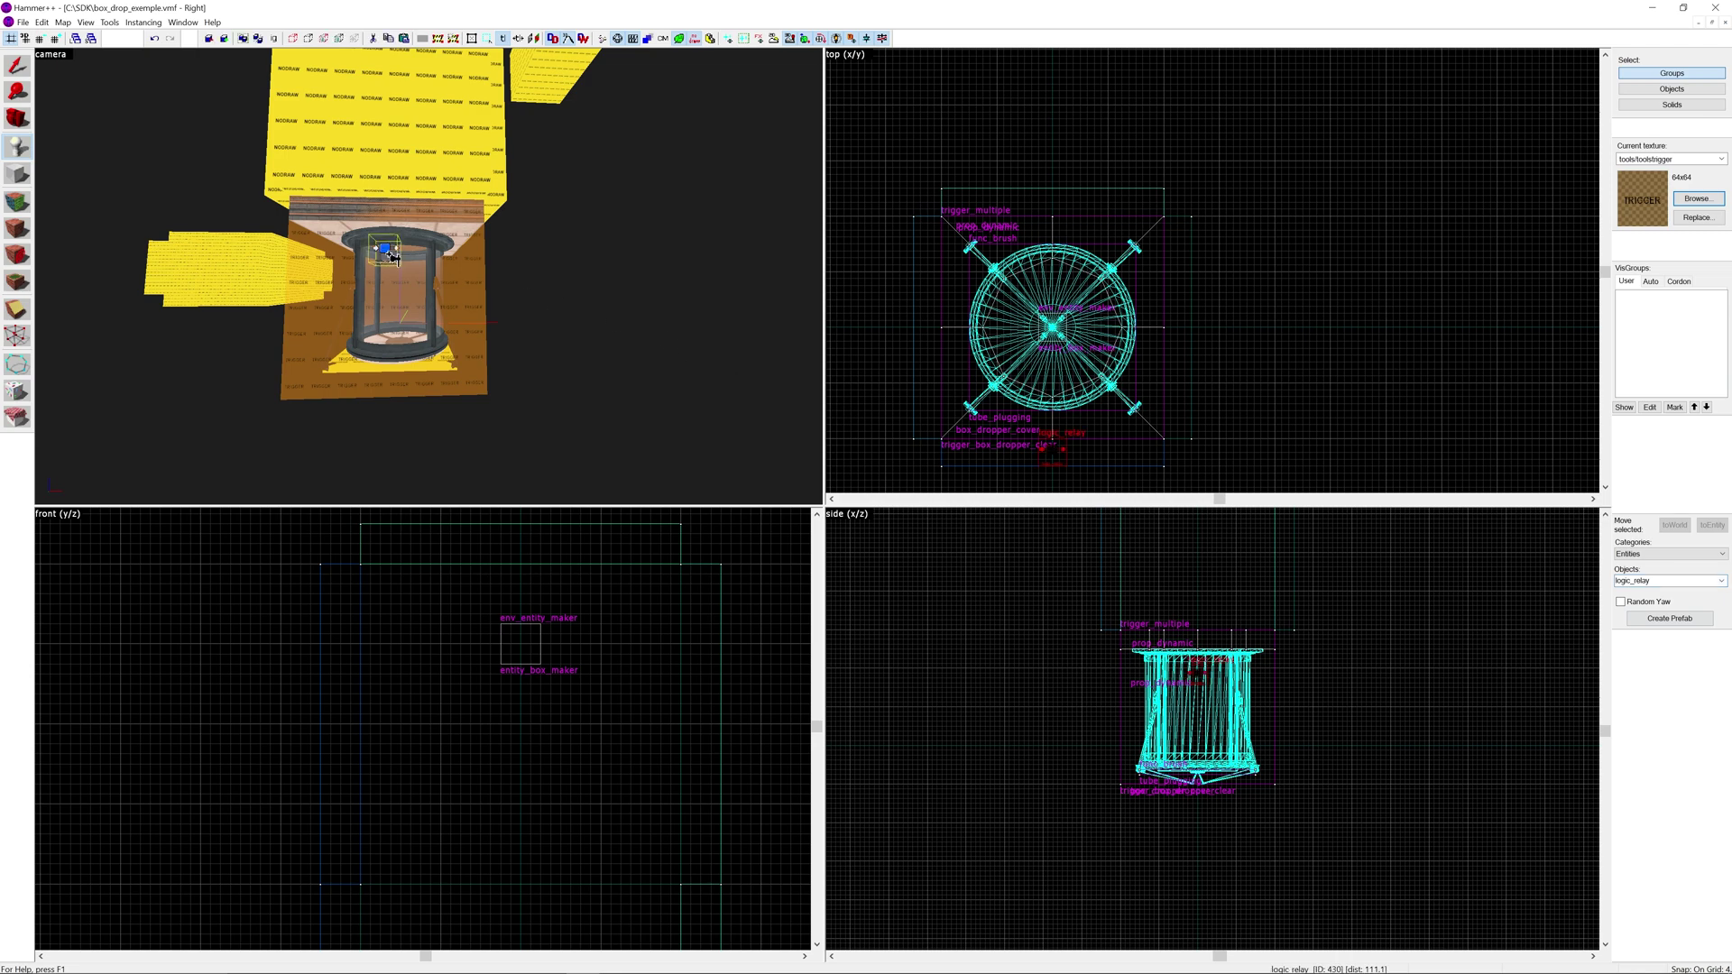
Move the logic_relay down to about the middle of the dropper tube's height.
click(18, 67)
click(1053, 453)
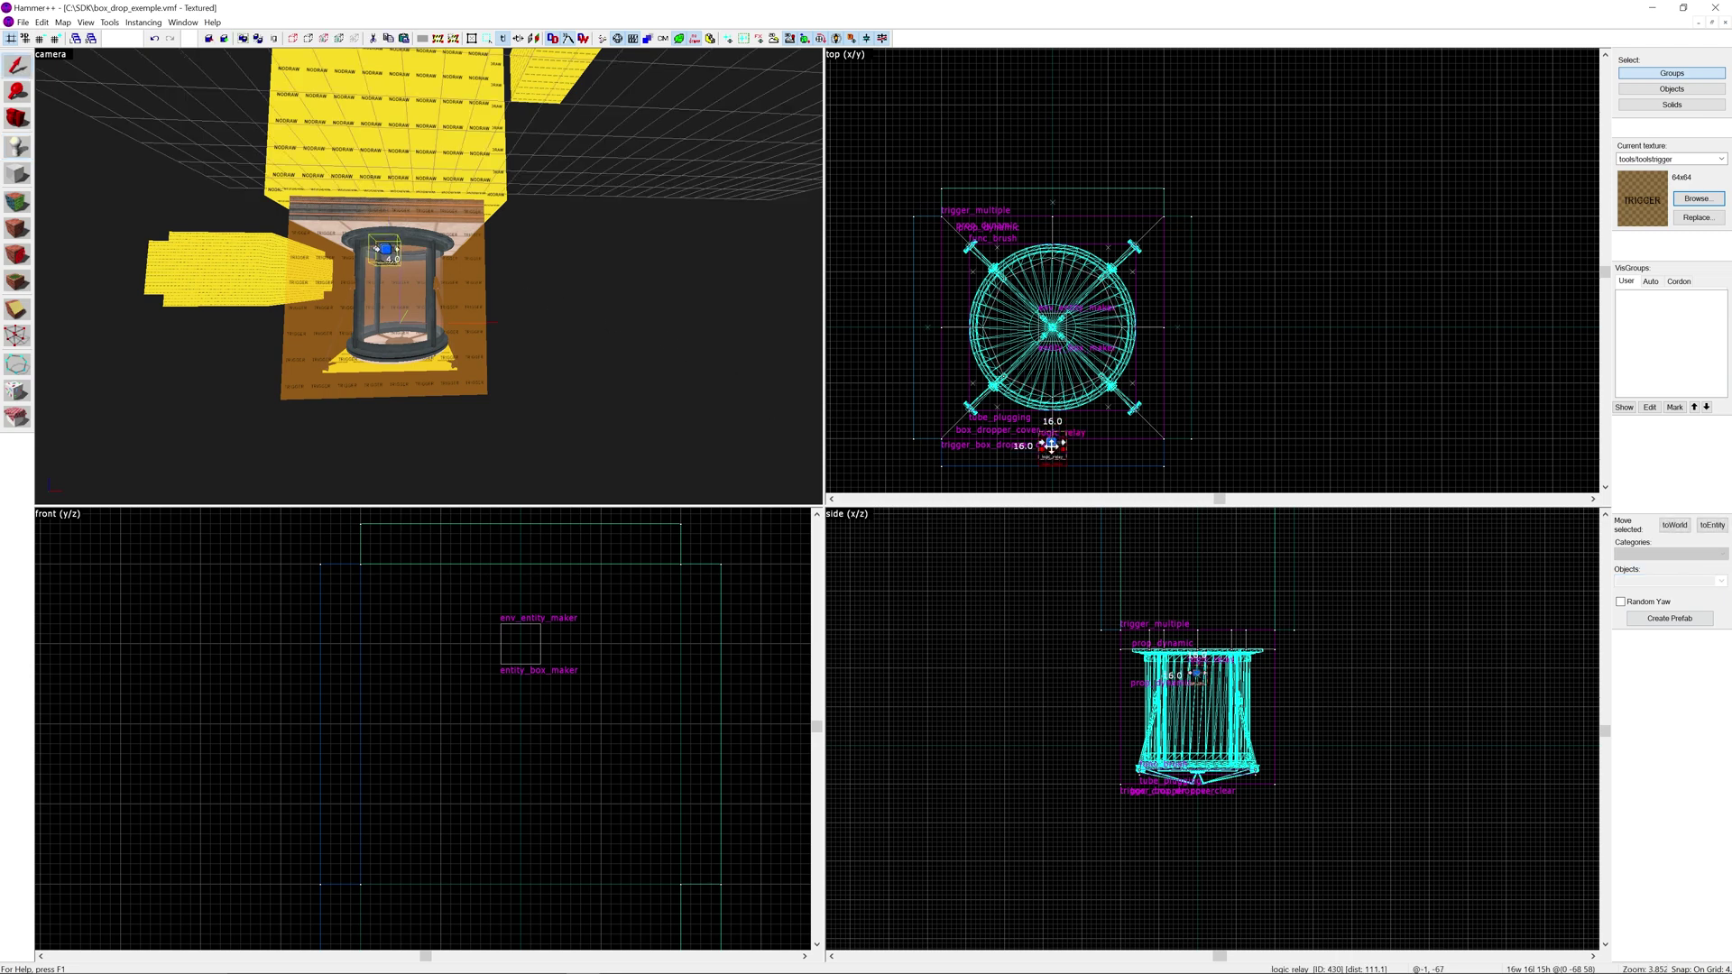
scroll(1196, 678, up, 3)
drag(1196, 678, 1189, 719)
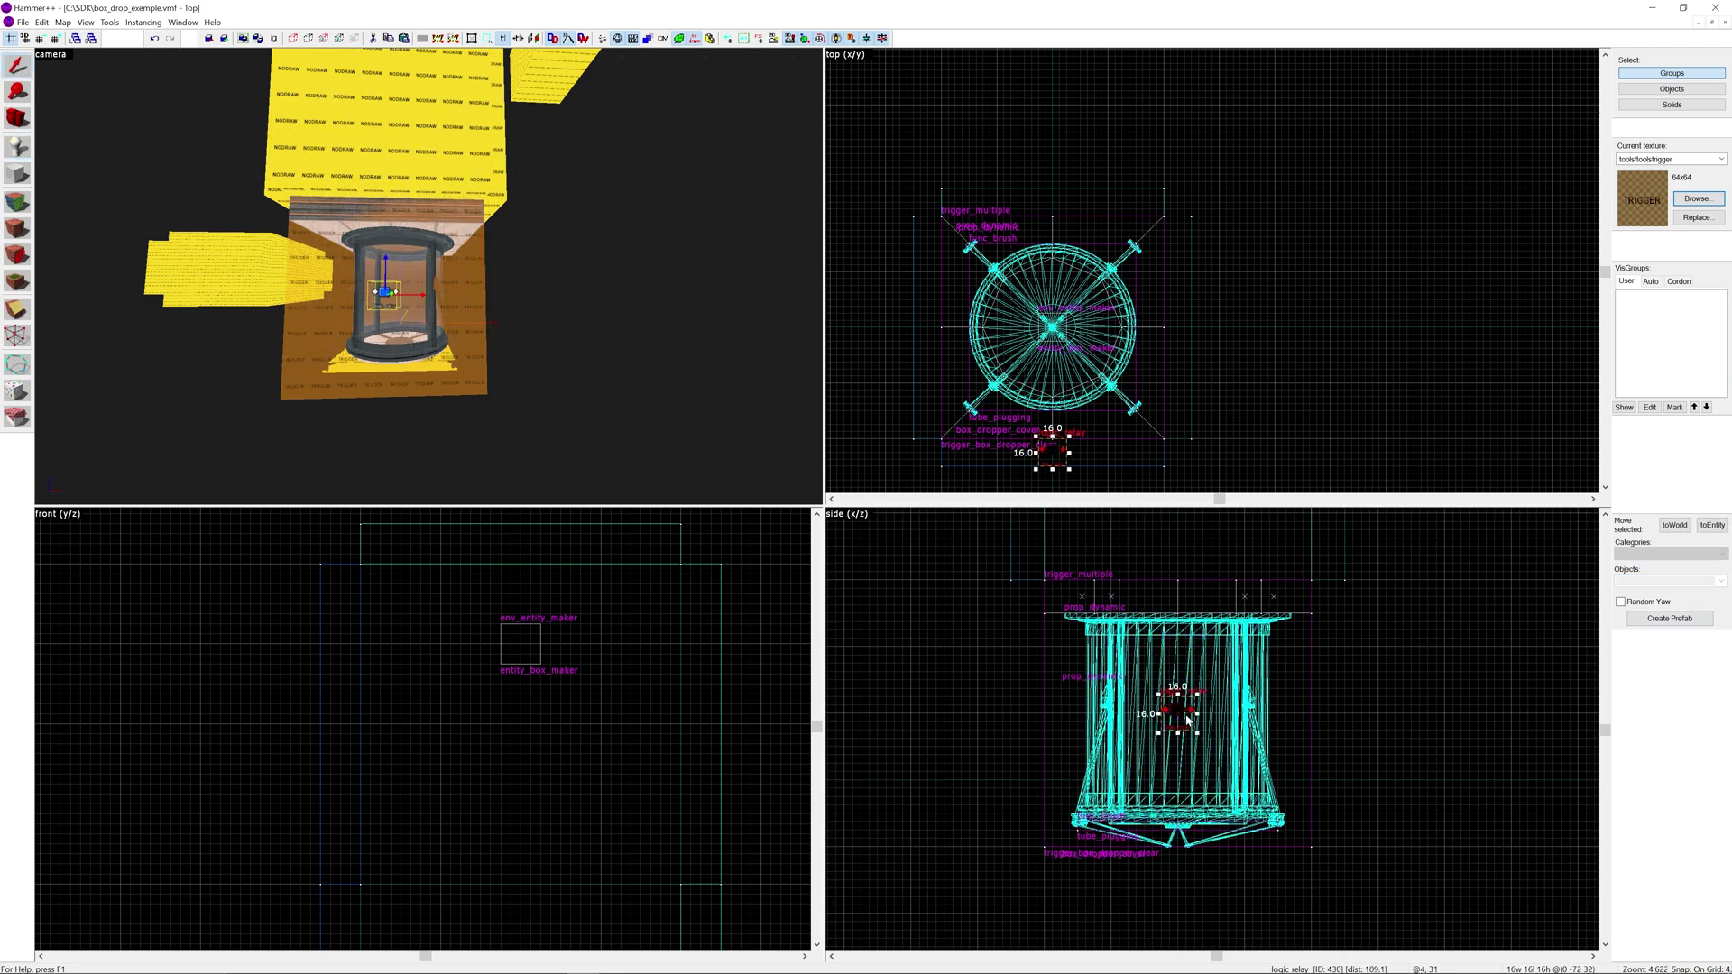
Name the logic_relay logic_drop_box and apply the change.
key(alt+Return)
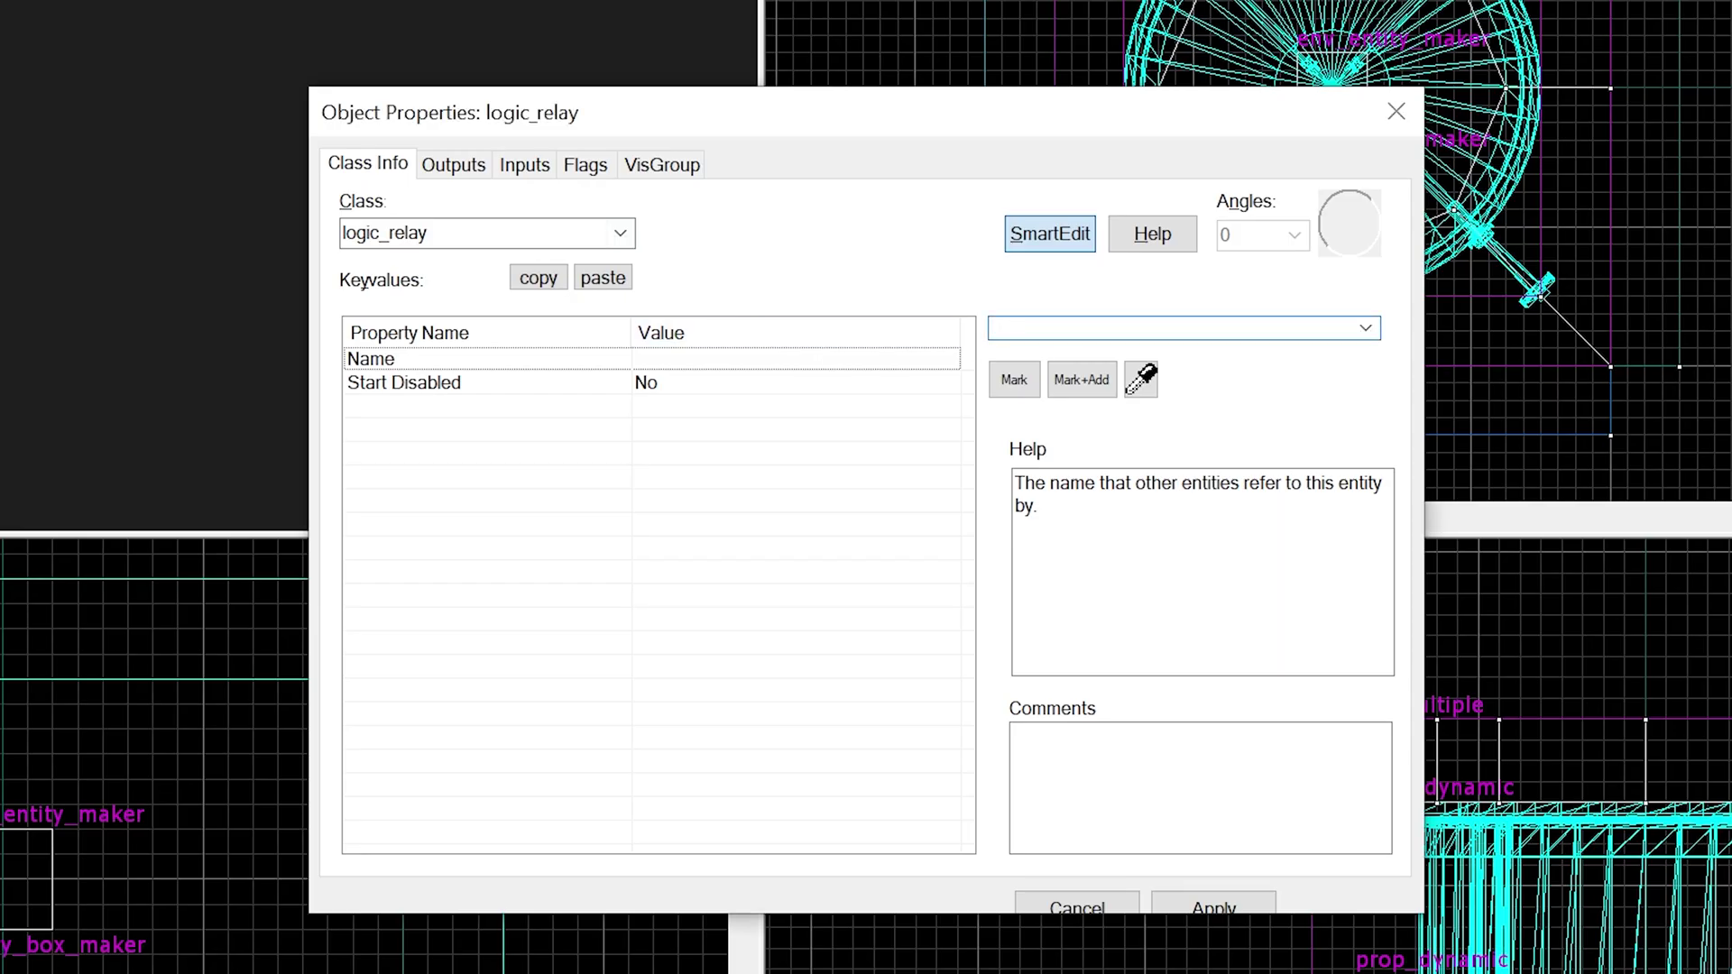
text(logic_drop_box)
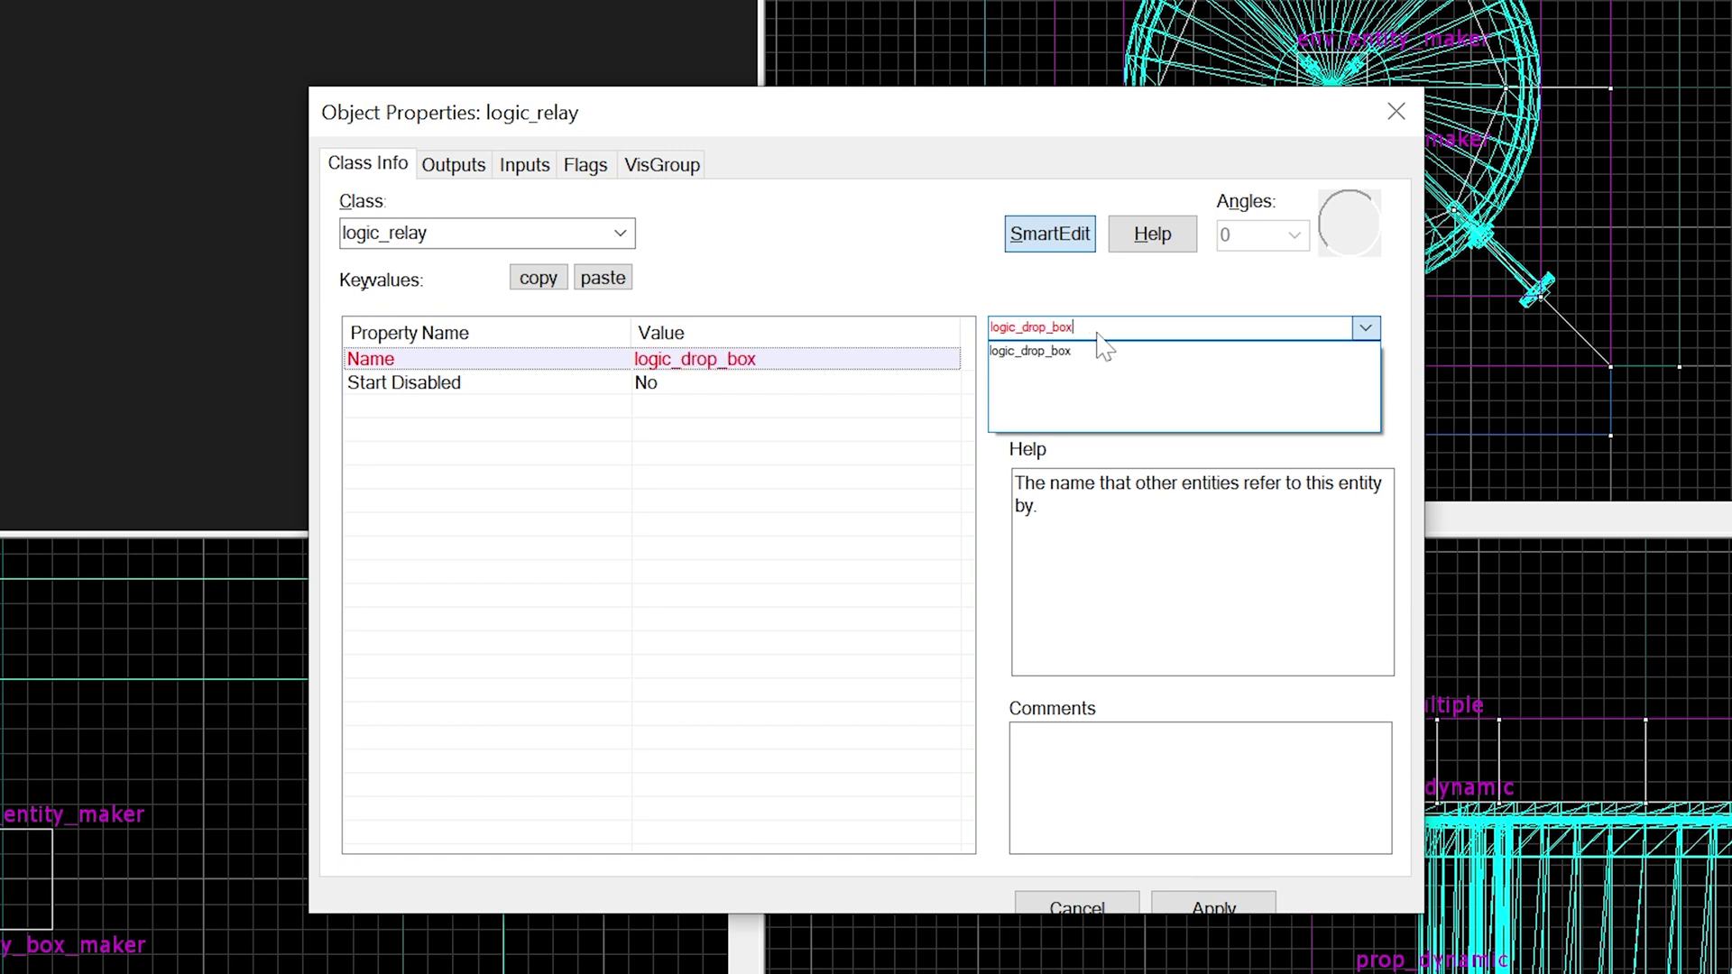
click(1104, 348)
click(1212, 907)
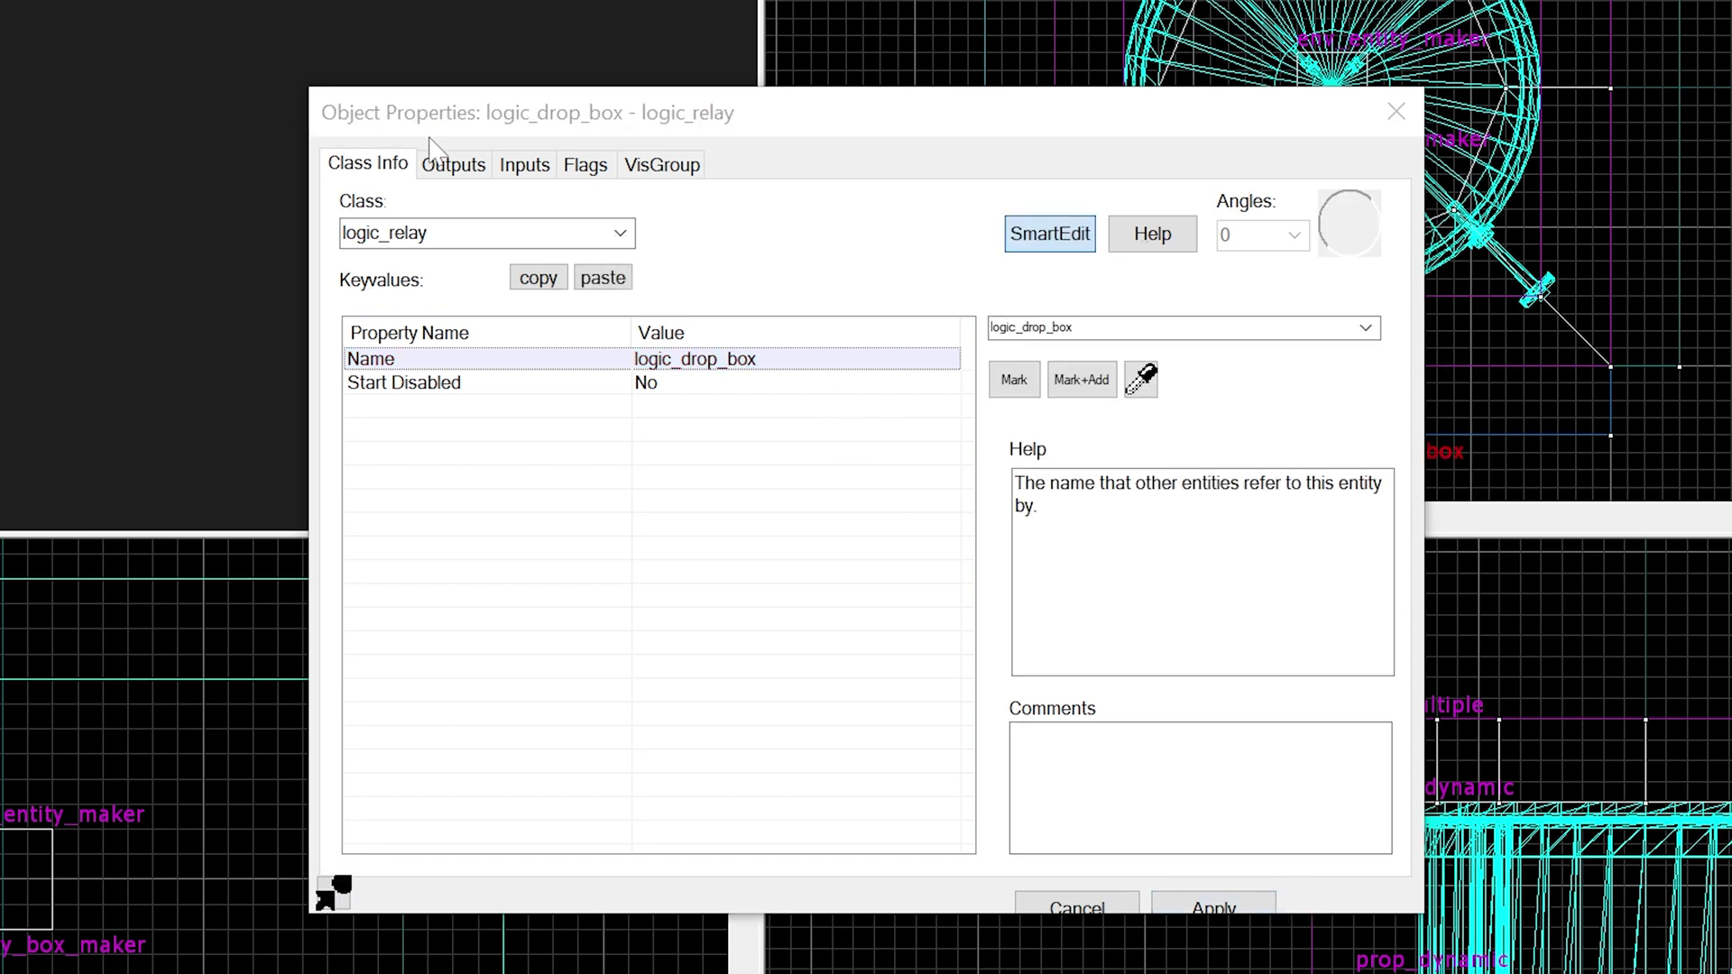
Add an output to the relay: OnTrigger, target box_dropper_cover, input SetAnimation with parameter open.
click(450, 164)
click(546, 837)
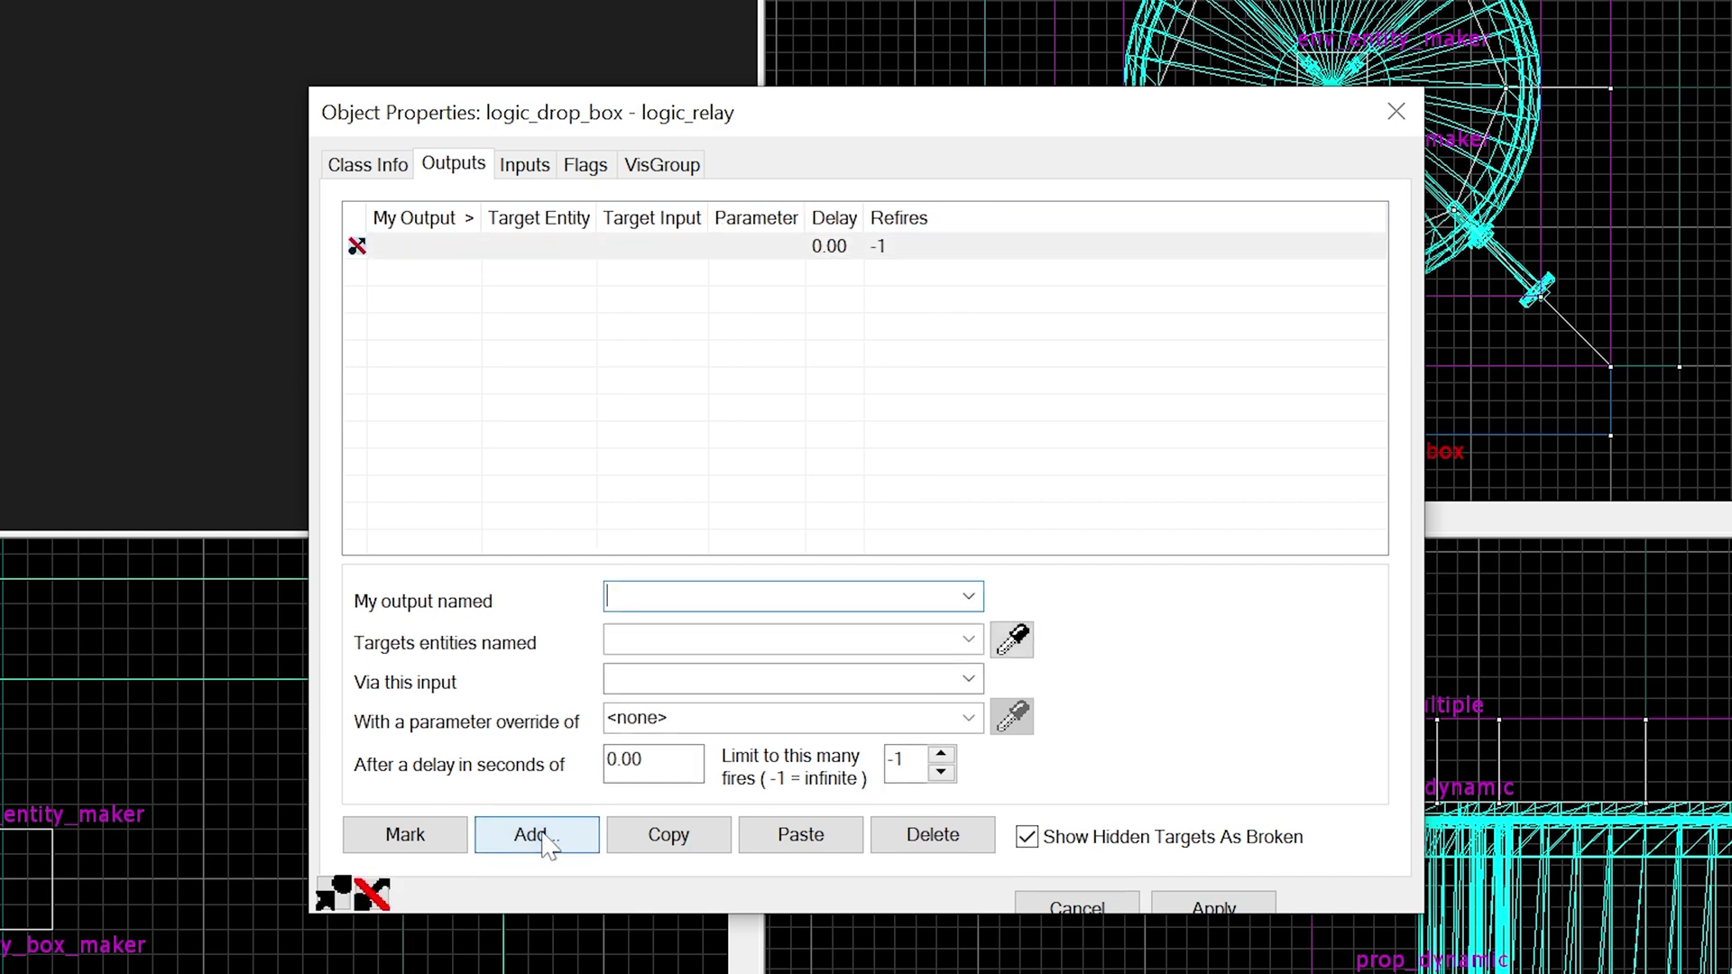
text(OnTrigger)
key(Tab)
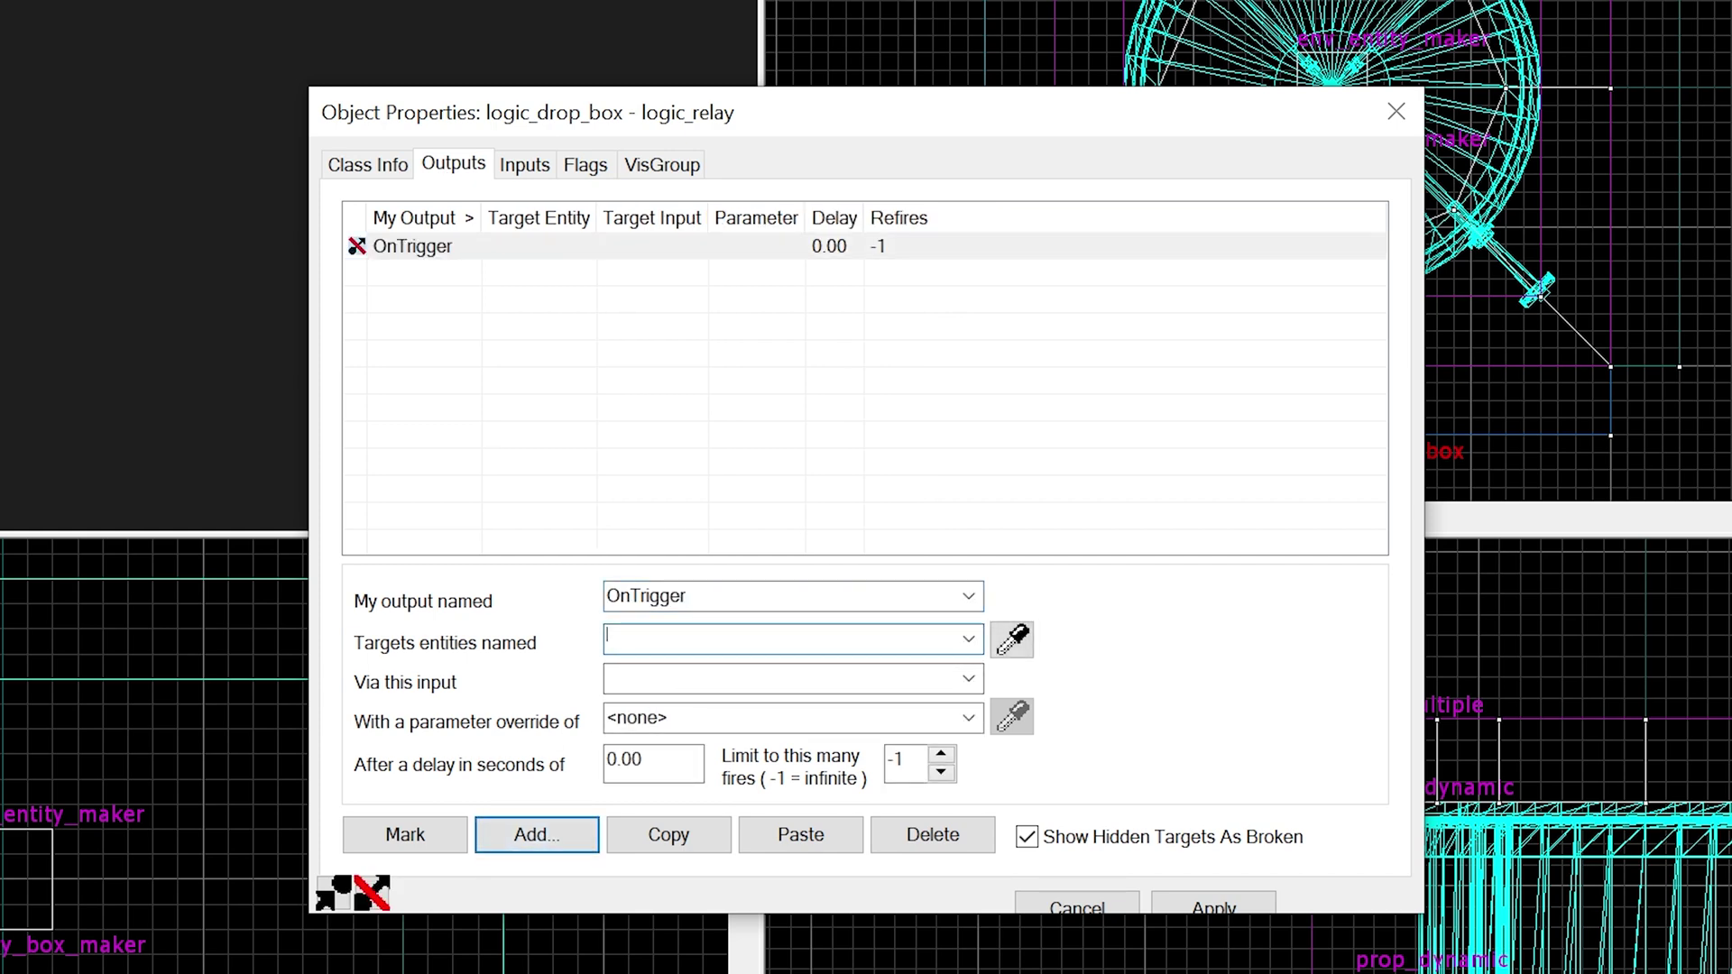
text(bo)
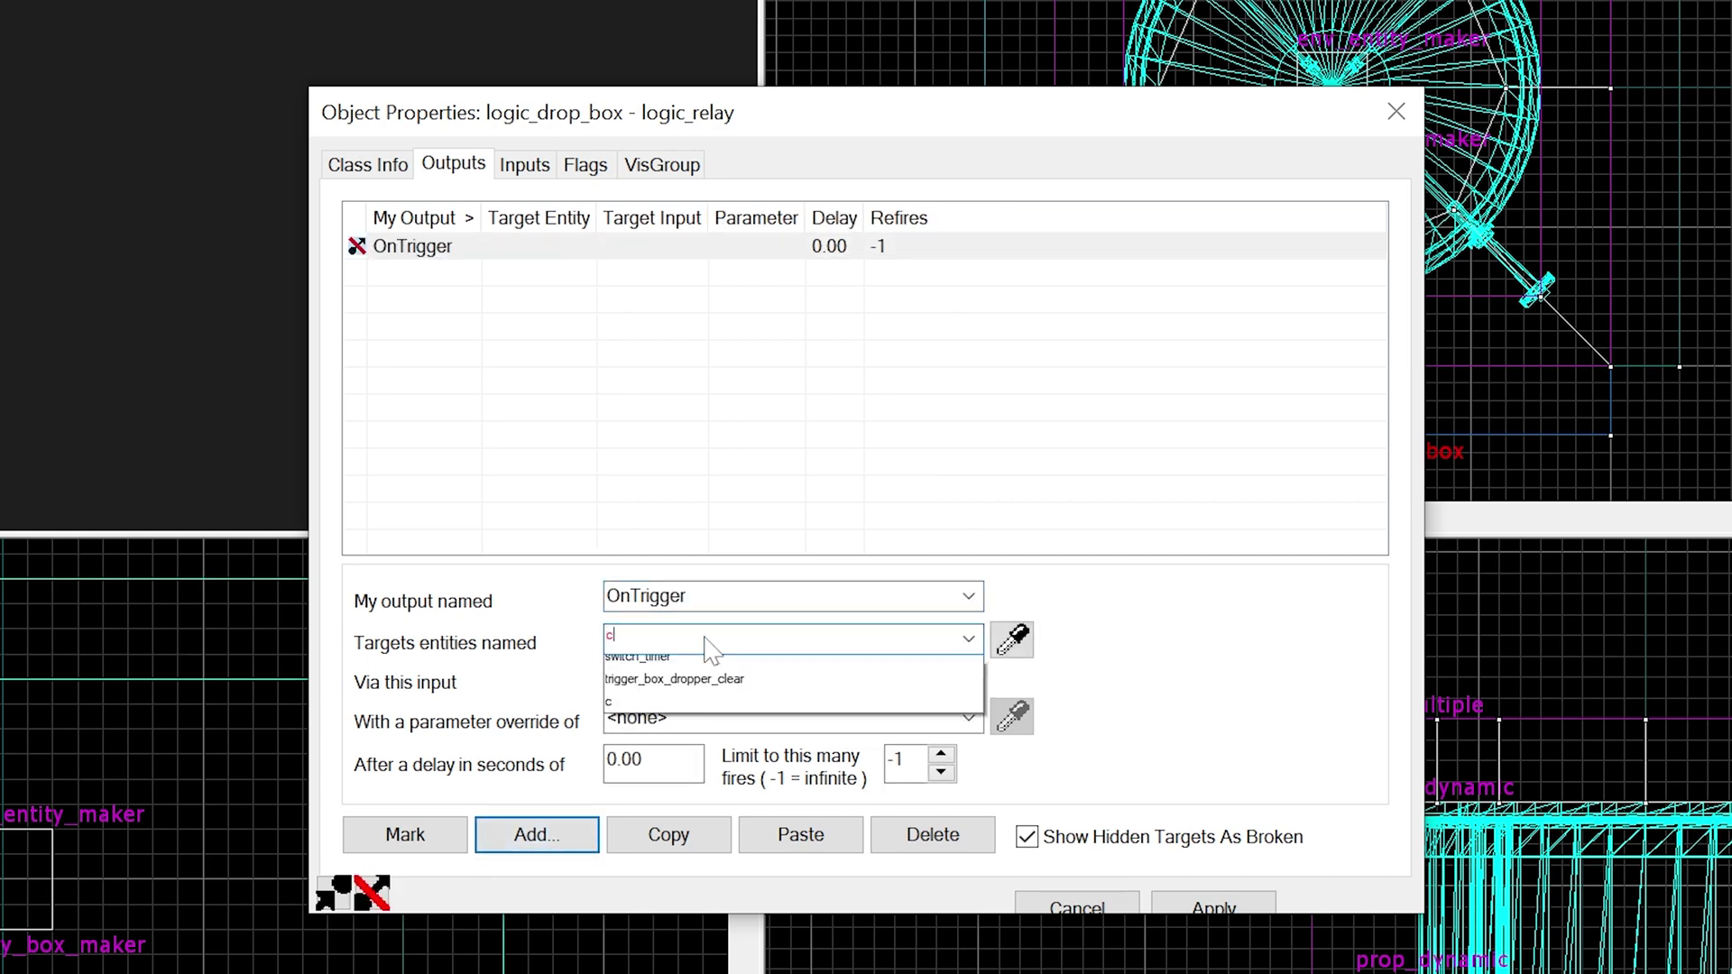
click(708, 668)
click(705, 679)
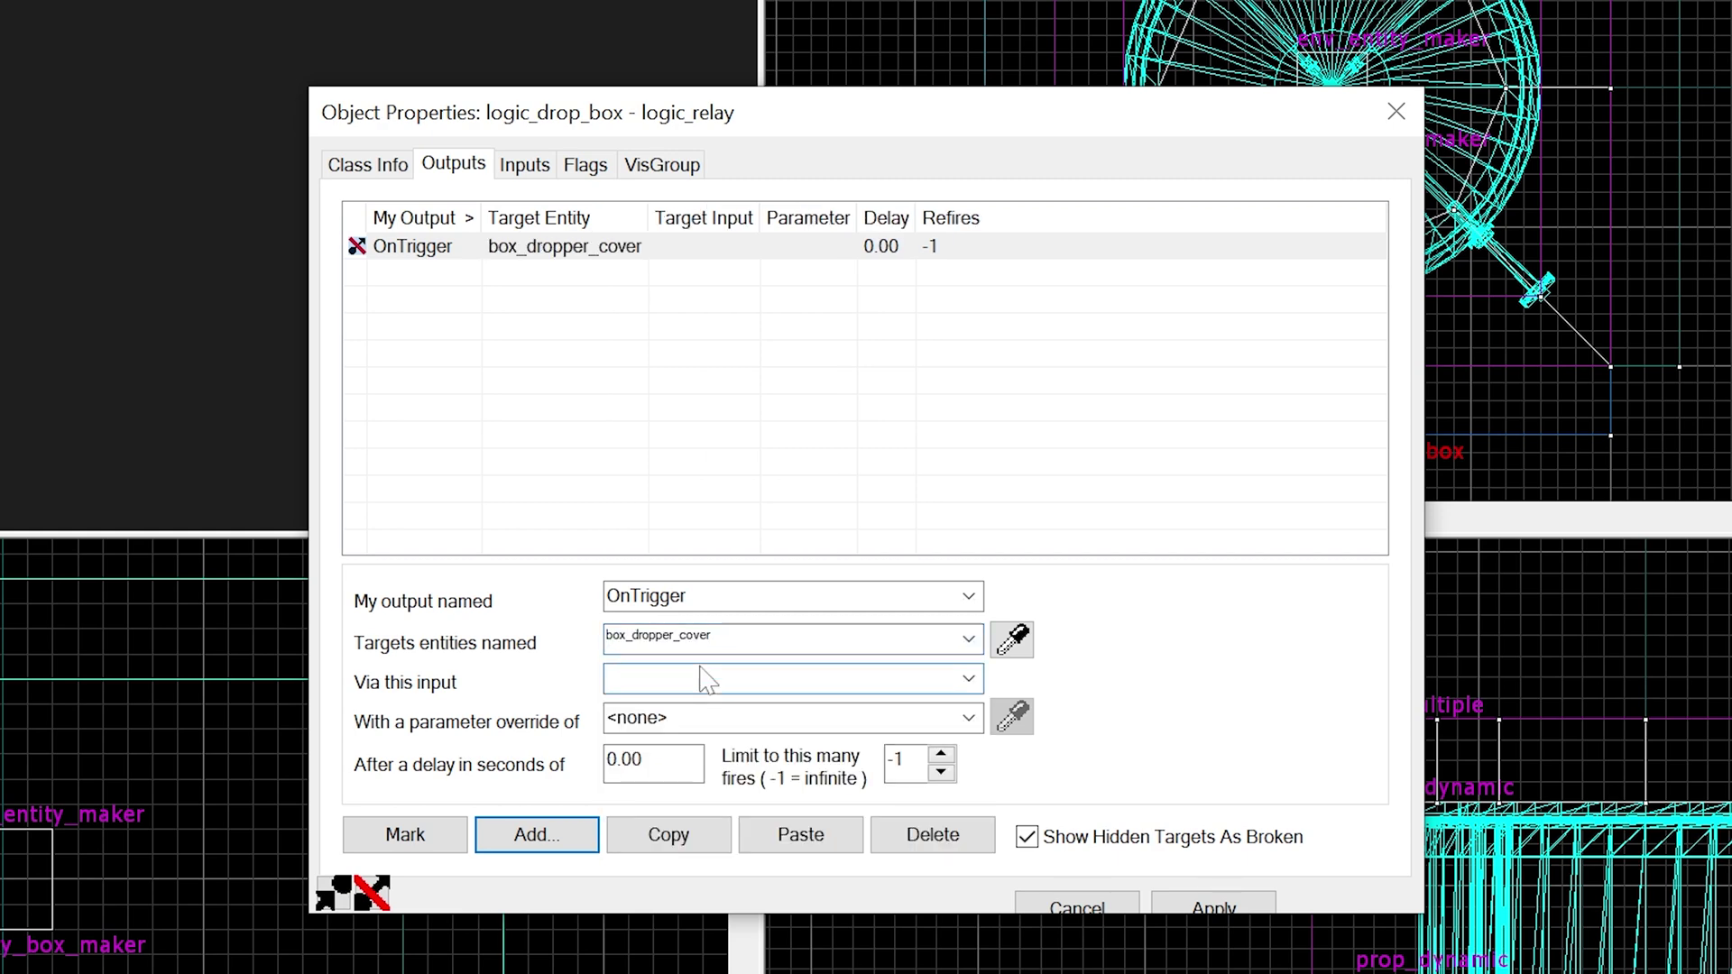
text(SetAnimation)
key(Tab)
text(op)
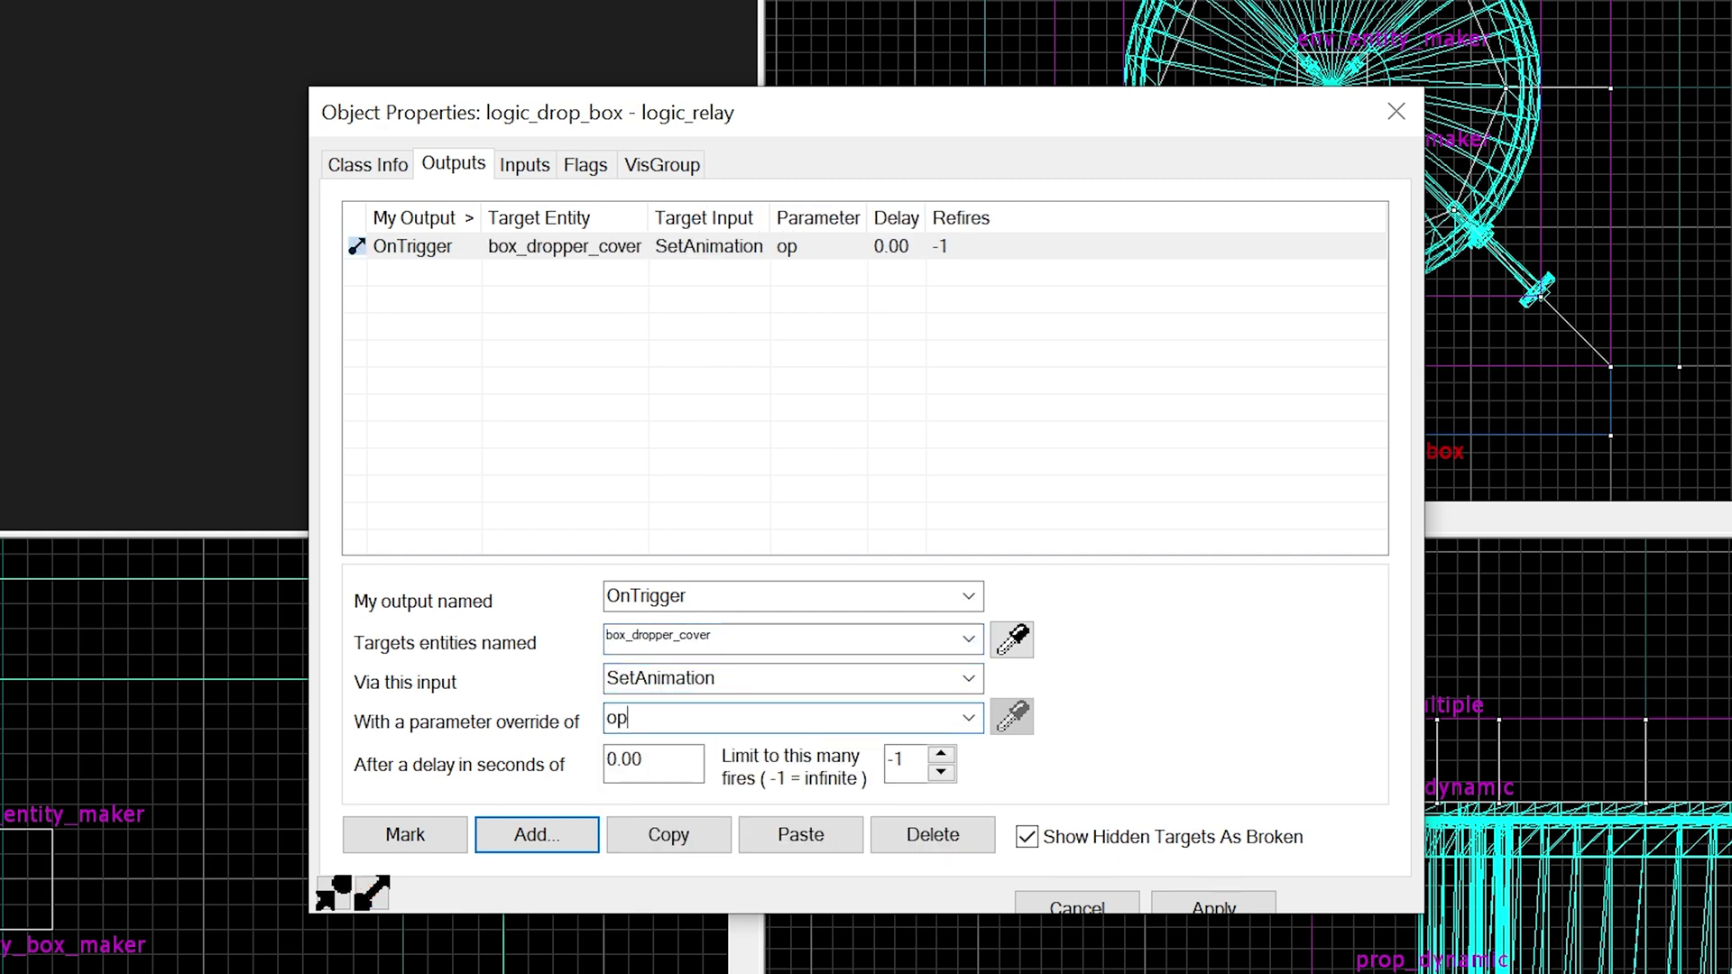
Add a second relay output: OnTrigger, target tube_plugging, input Disable.
click(545, 833)
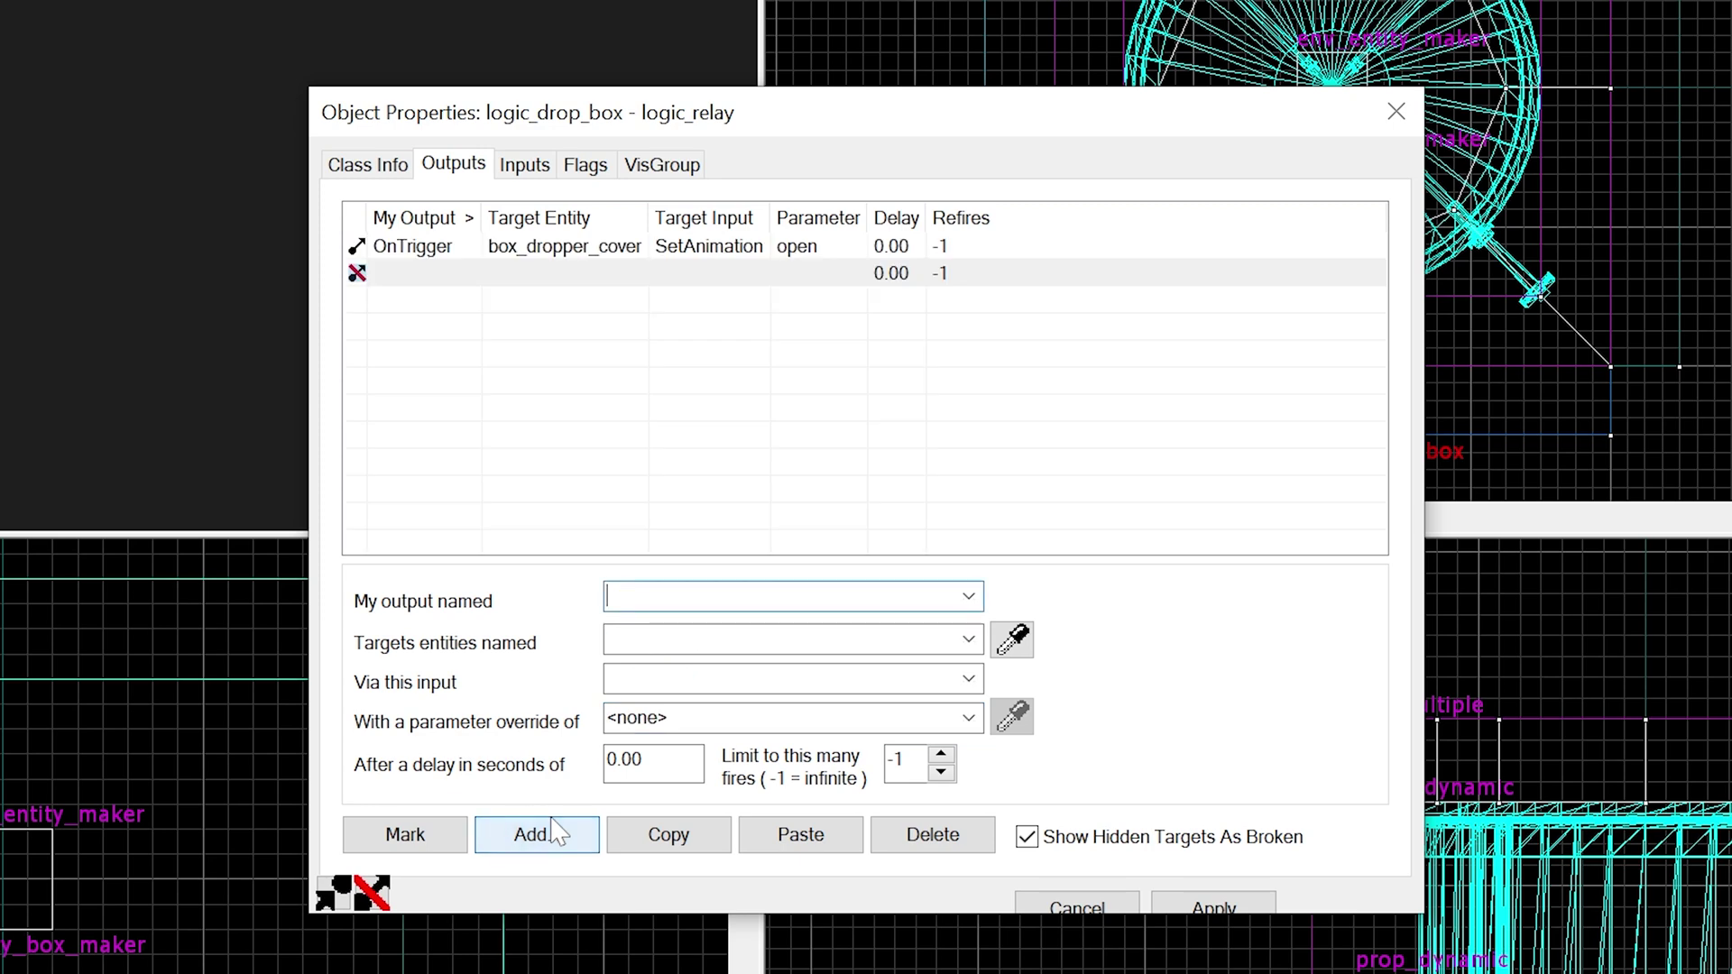
text(OnTrigger)
key(Tab)
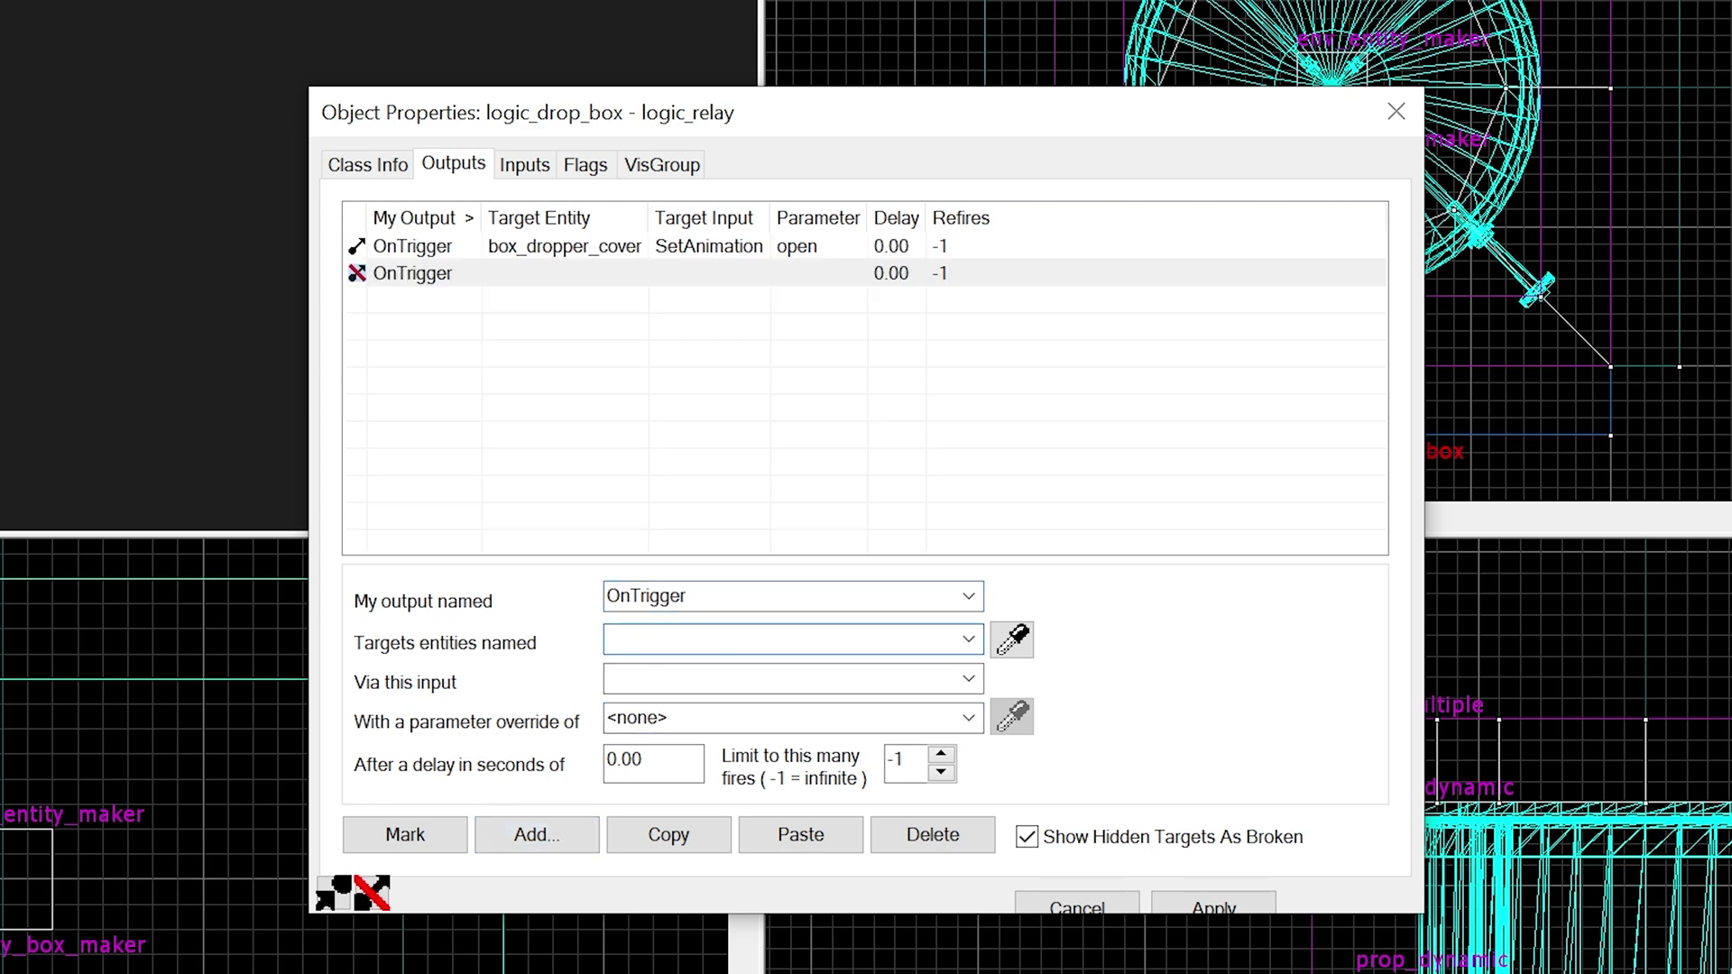
text(tu)
key(Tab)
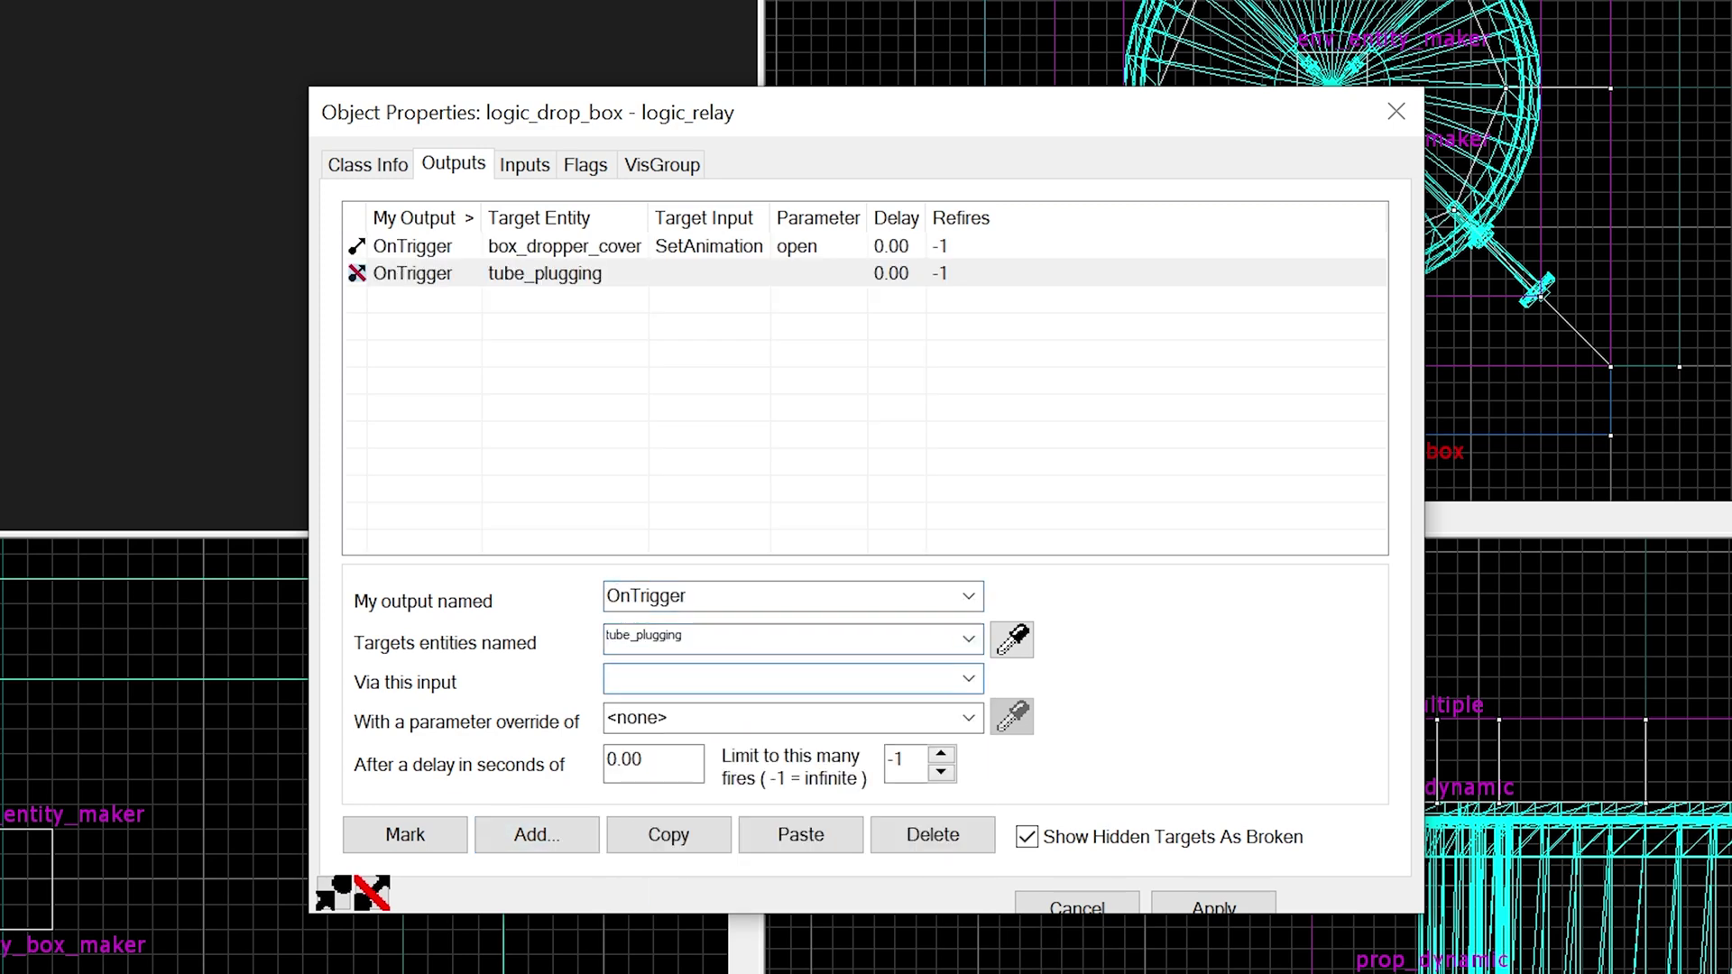
text(Disable)
key(Tab)
Add a third relay output, OnTrigger to trigger_box_dropper_clear with input Enable, then apply and close the properties.
click(566, 837)
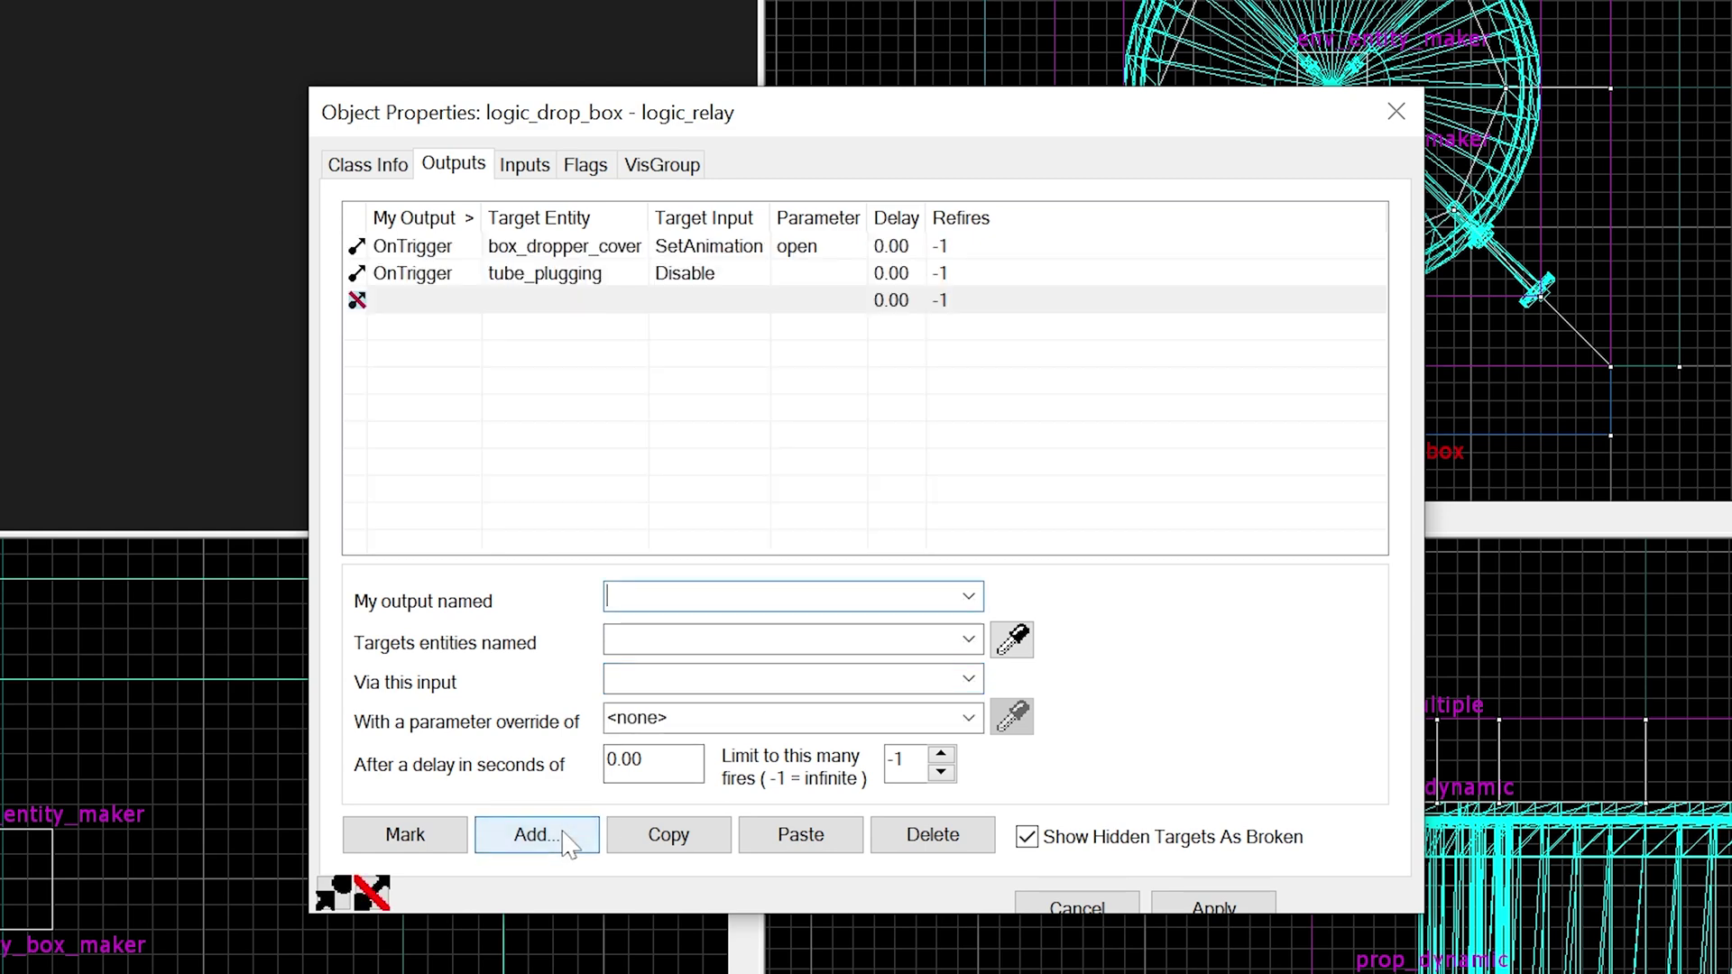
text(OnTrigger)
key(Tab)
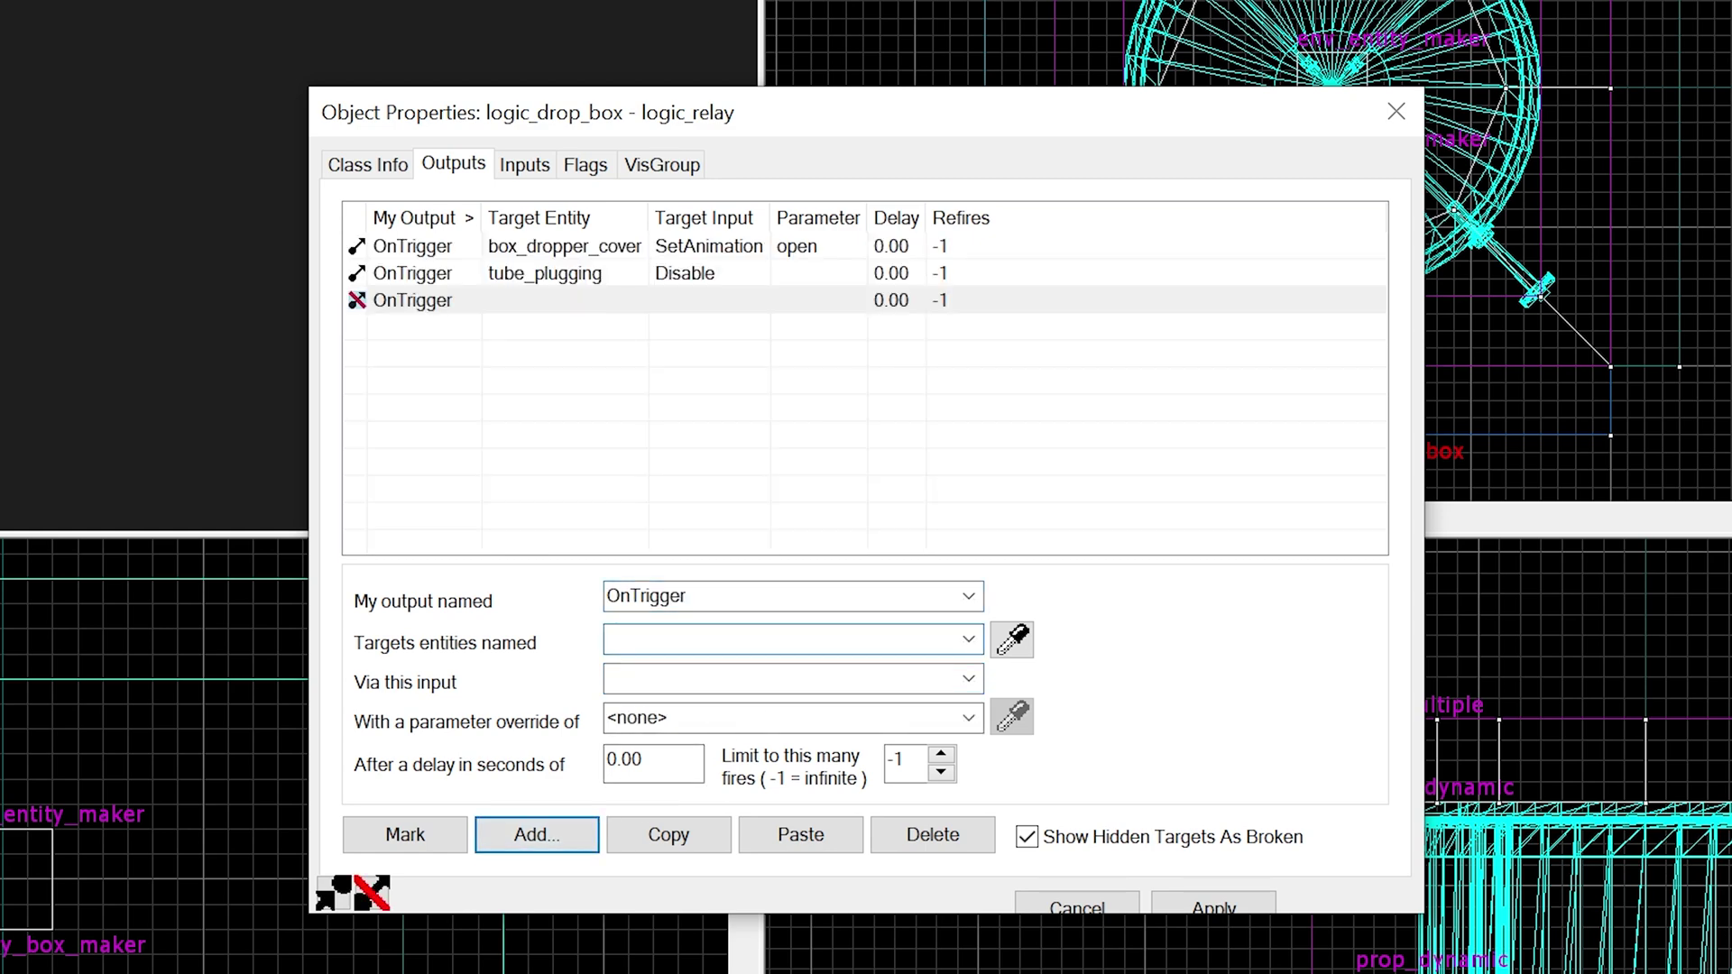
text(tr)
key(Tab)
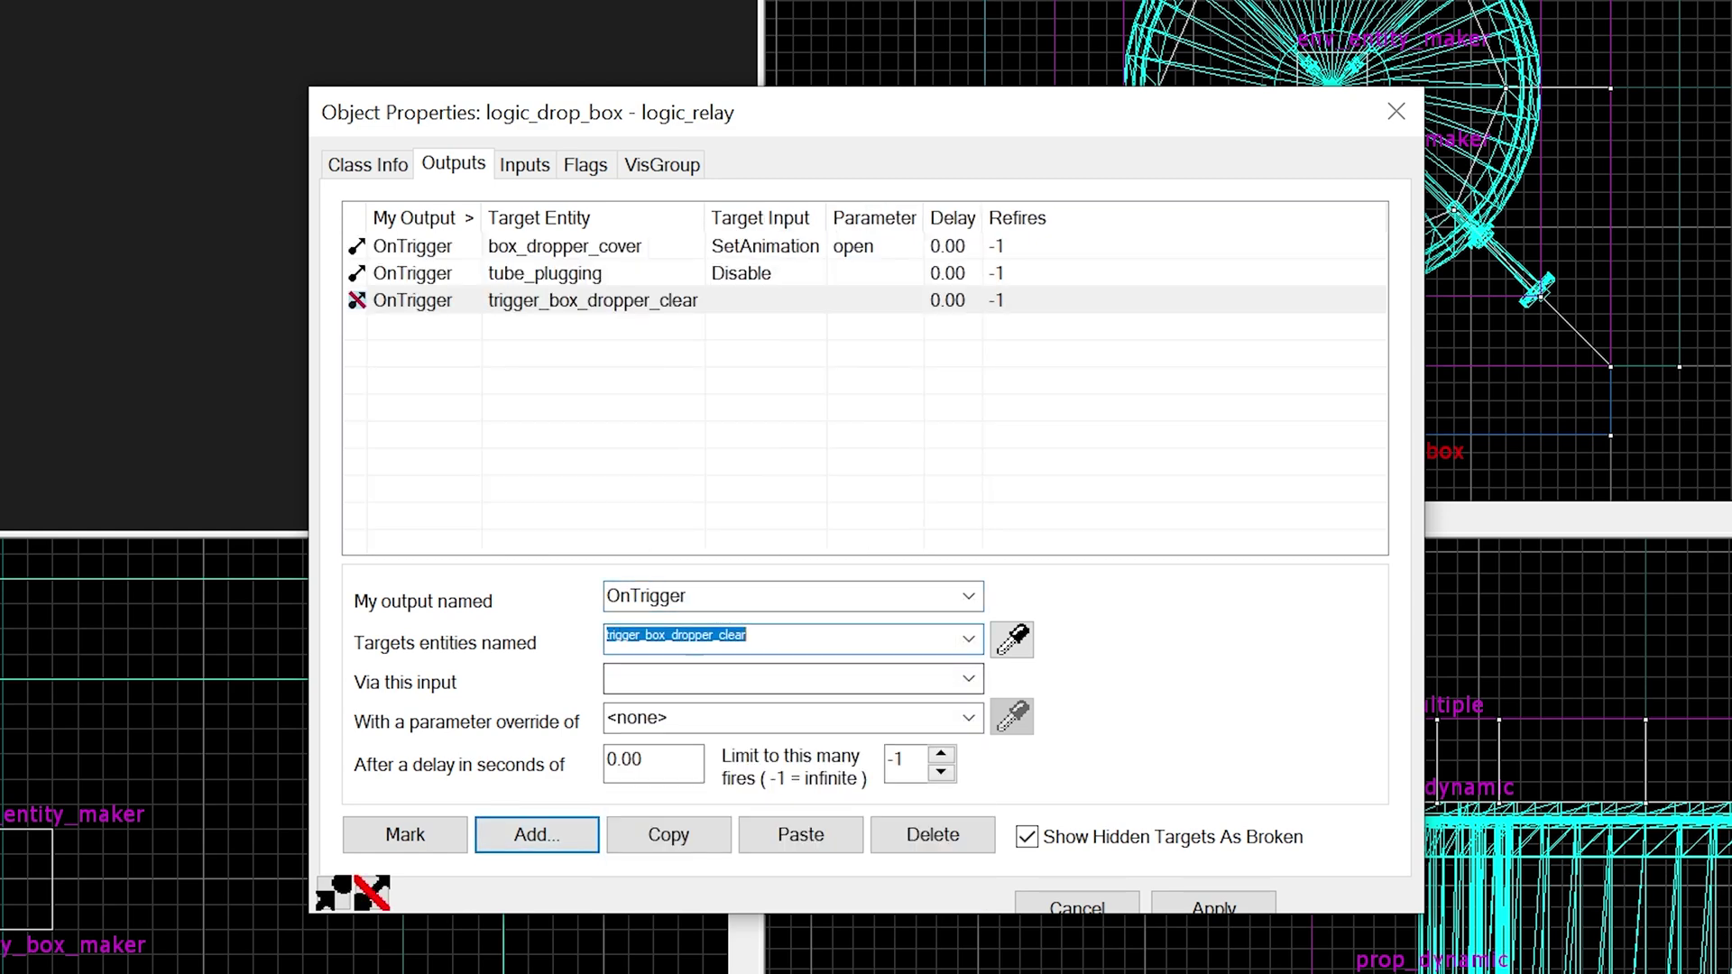
text(Enable)
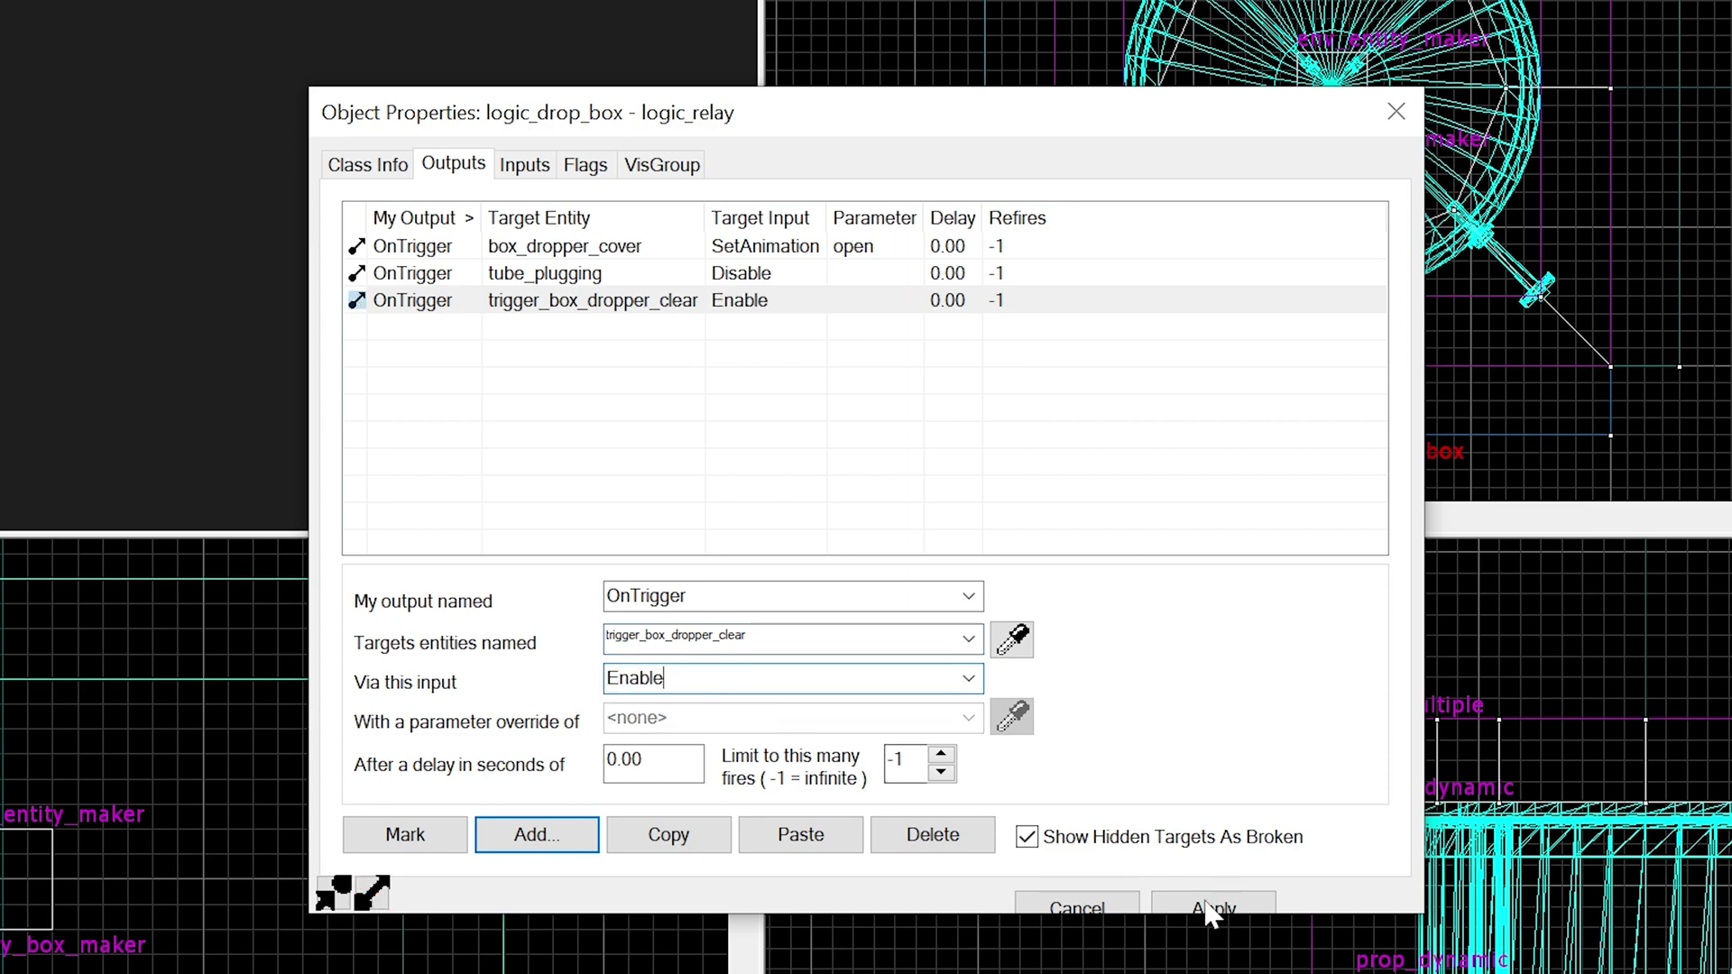
click(1210, 909)
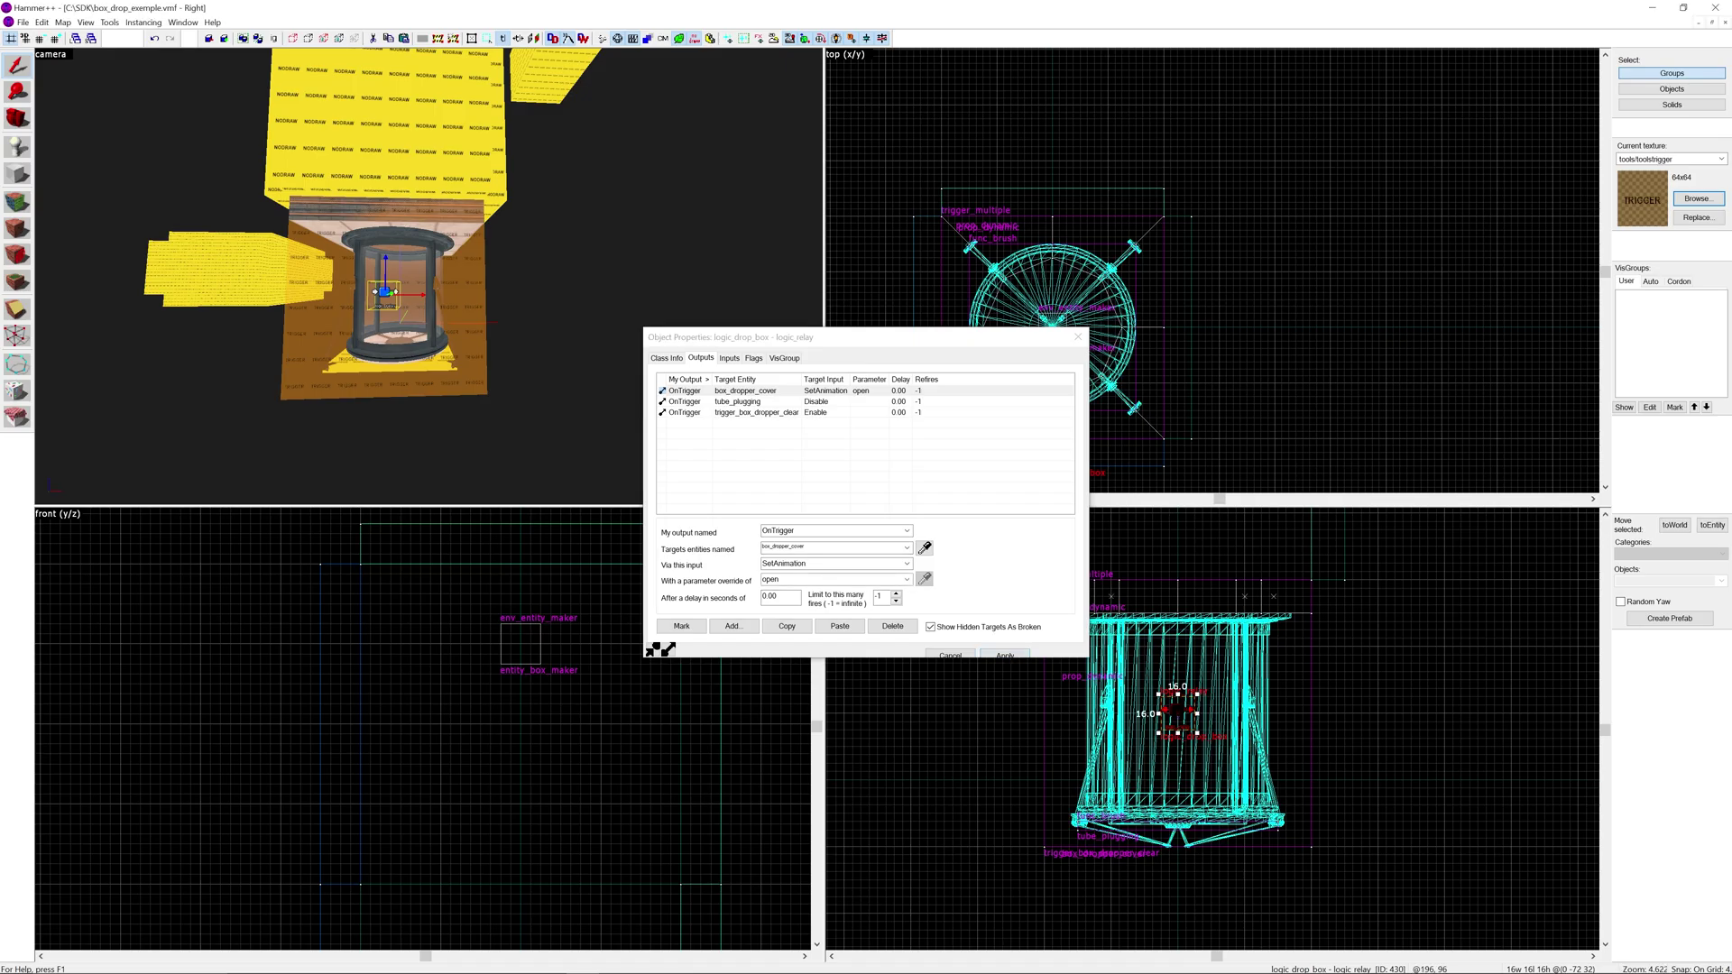
click(1092, 342)
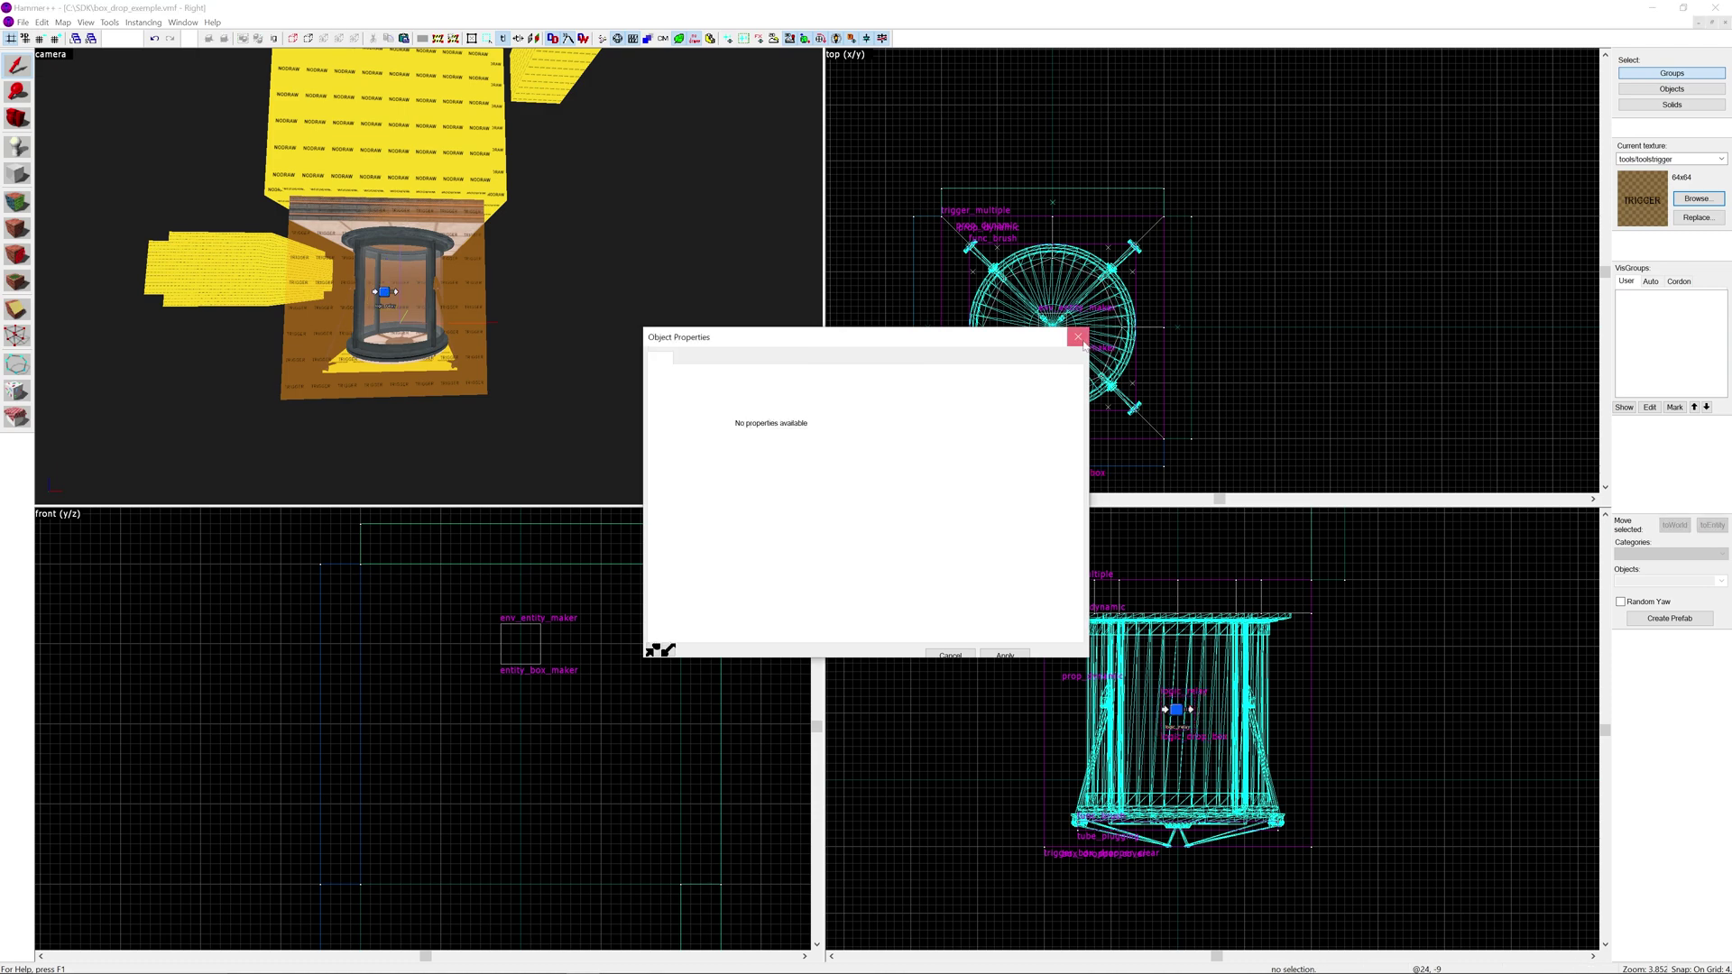
click(1078, 337)
Create a 32 x 32 x 32 block with the tools/toolsnodraw texture in a corner of the chamber floor above the dropper.
key(z)
key(w)
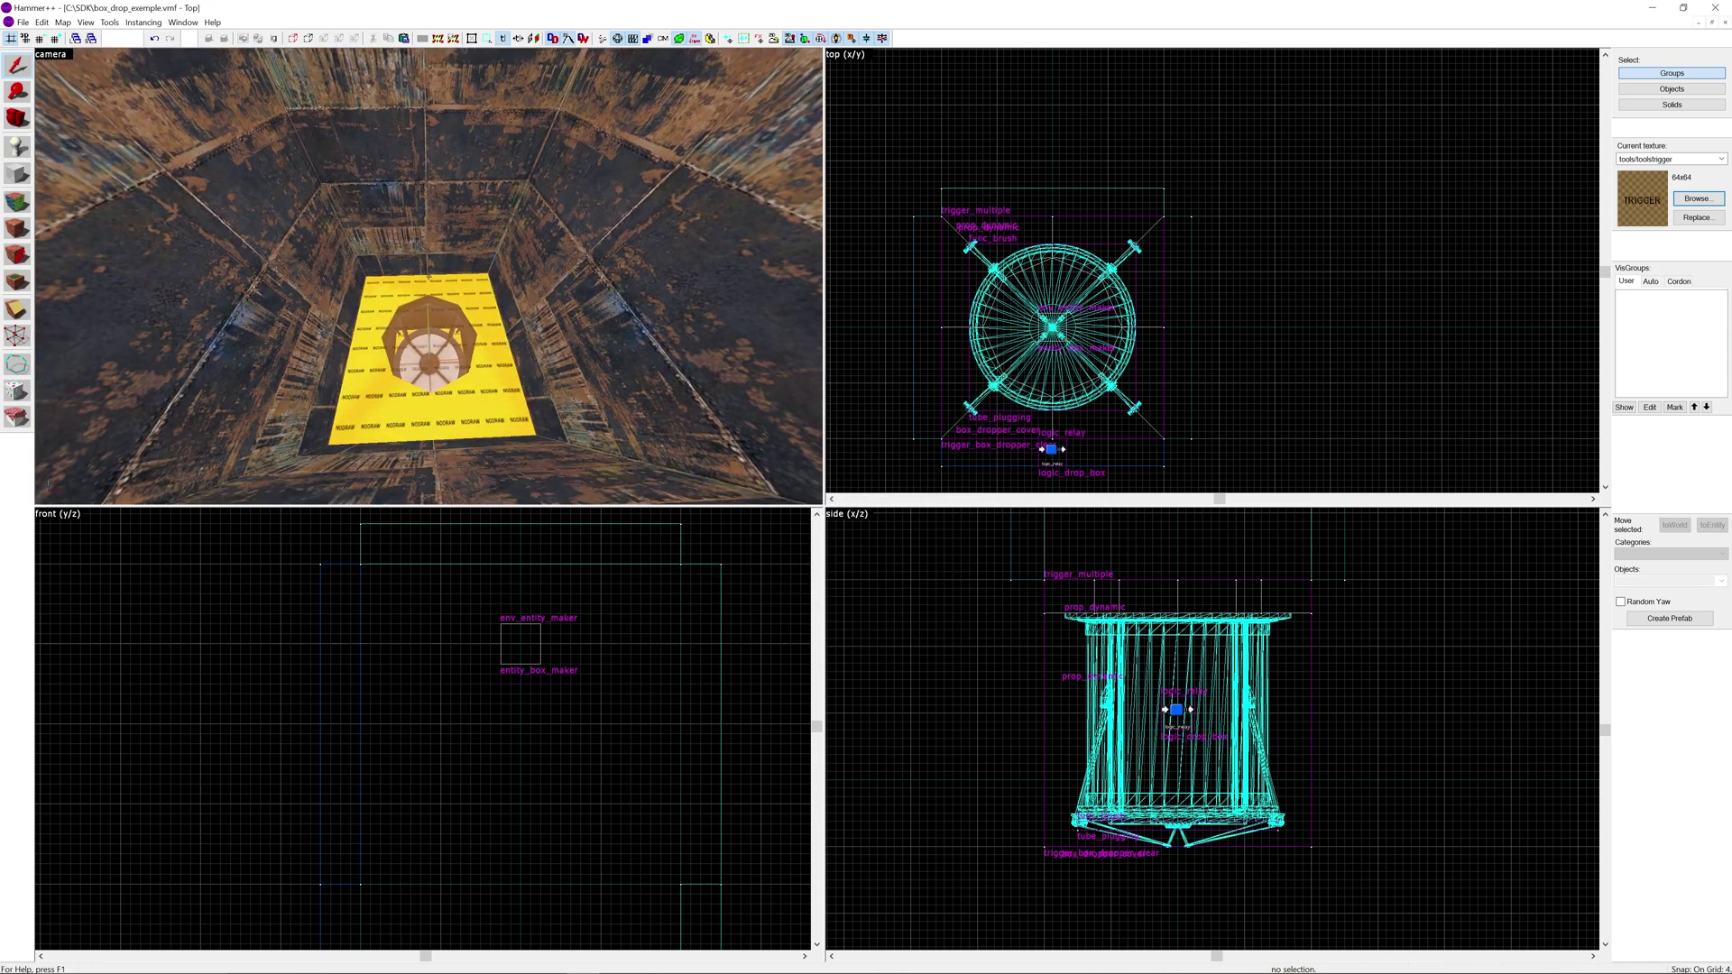
key(z)
click(1721, 159)
click(1660, 208)
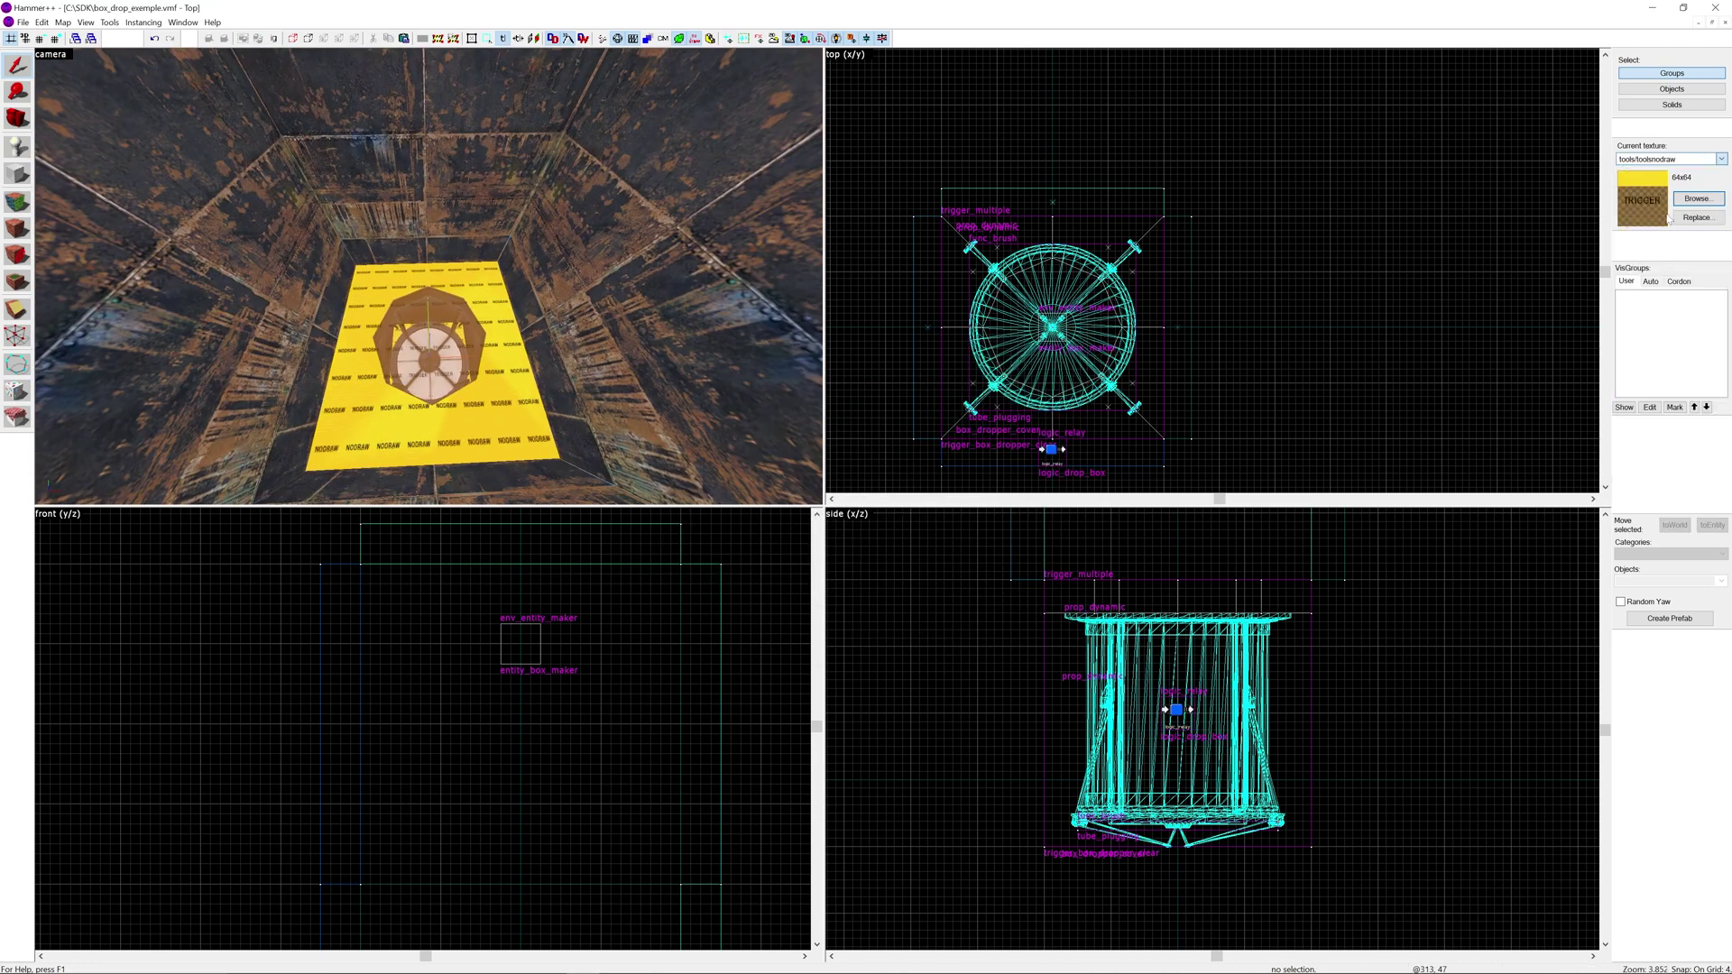
click(16, 173)
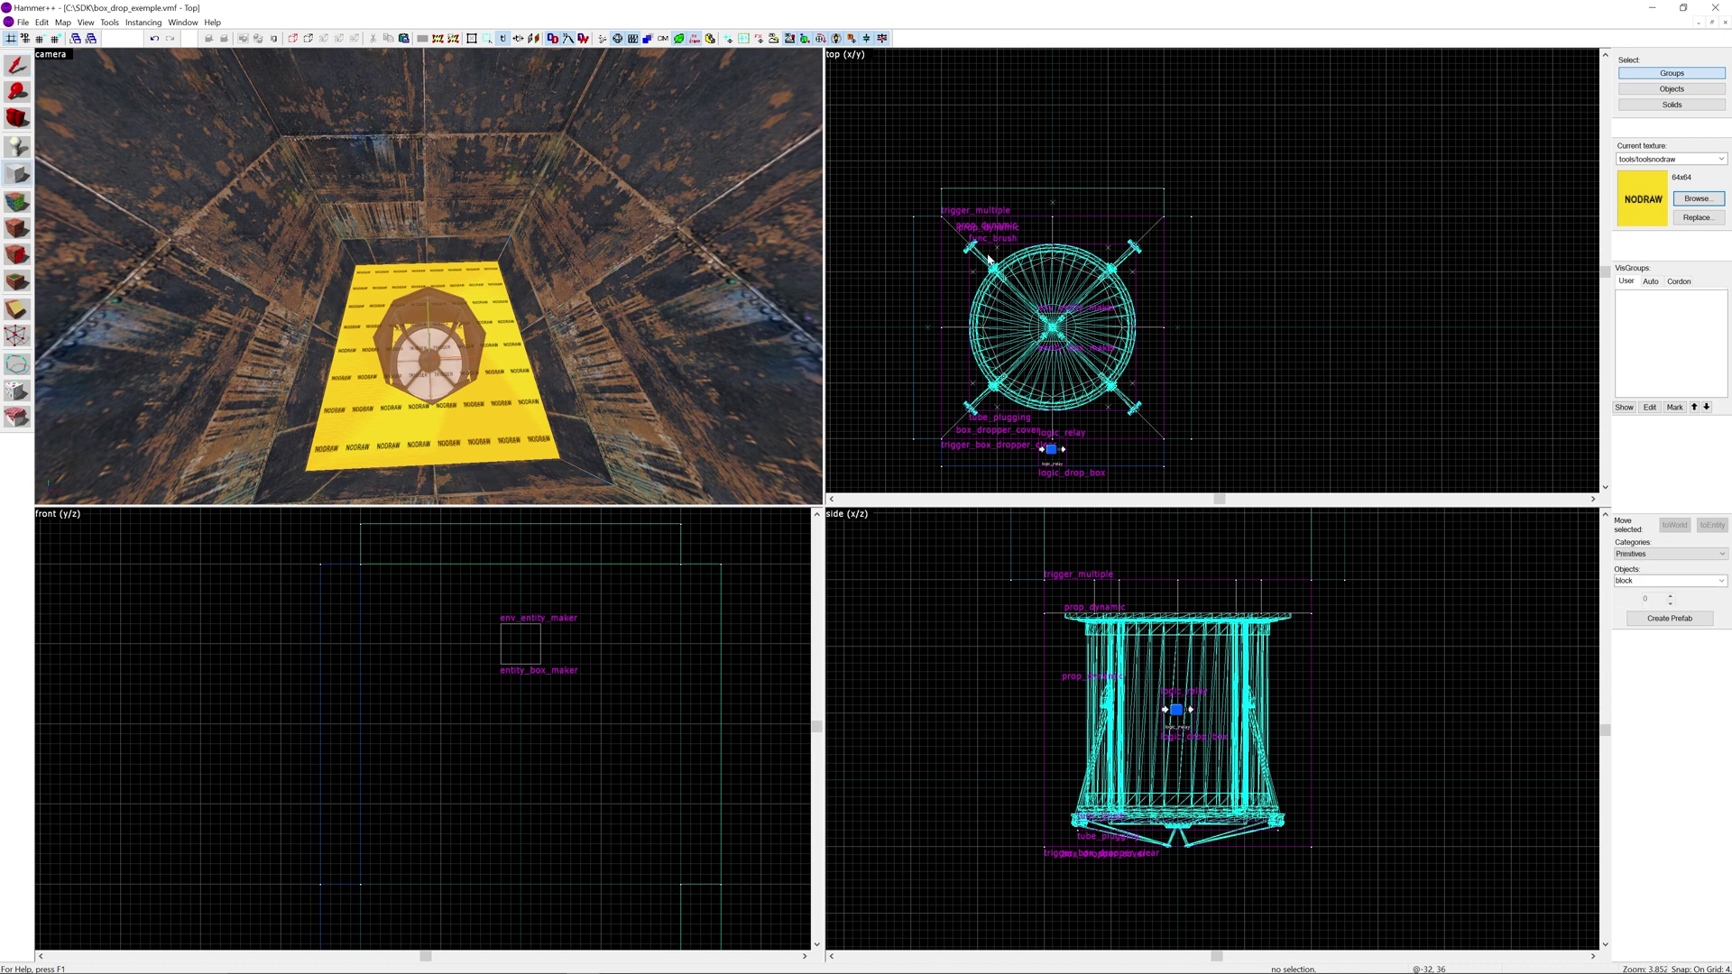
scroll(986, 259, up, 1)
drag(935, 213, 999, 275)
drag(1067, 712, 1079, 516)
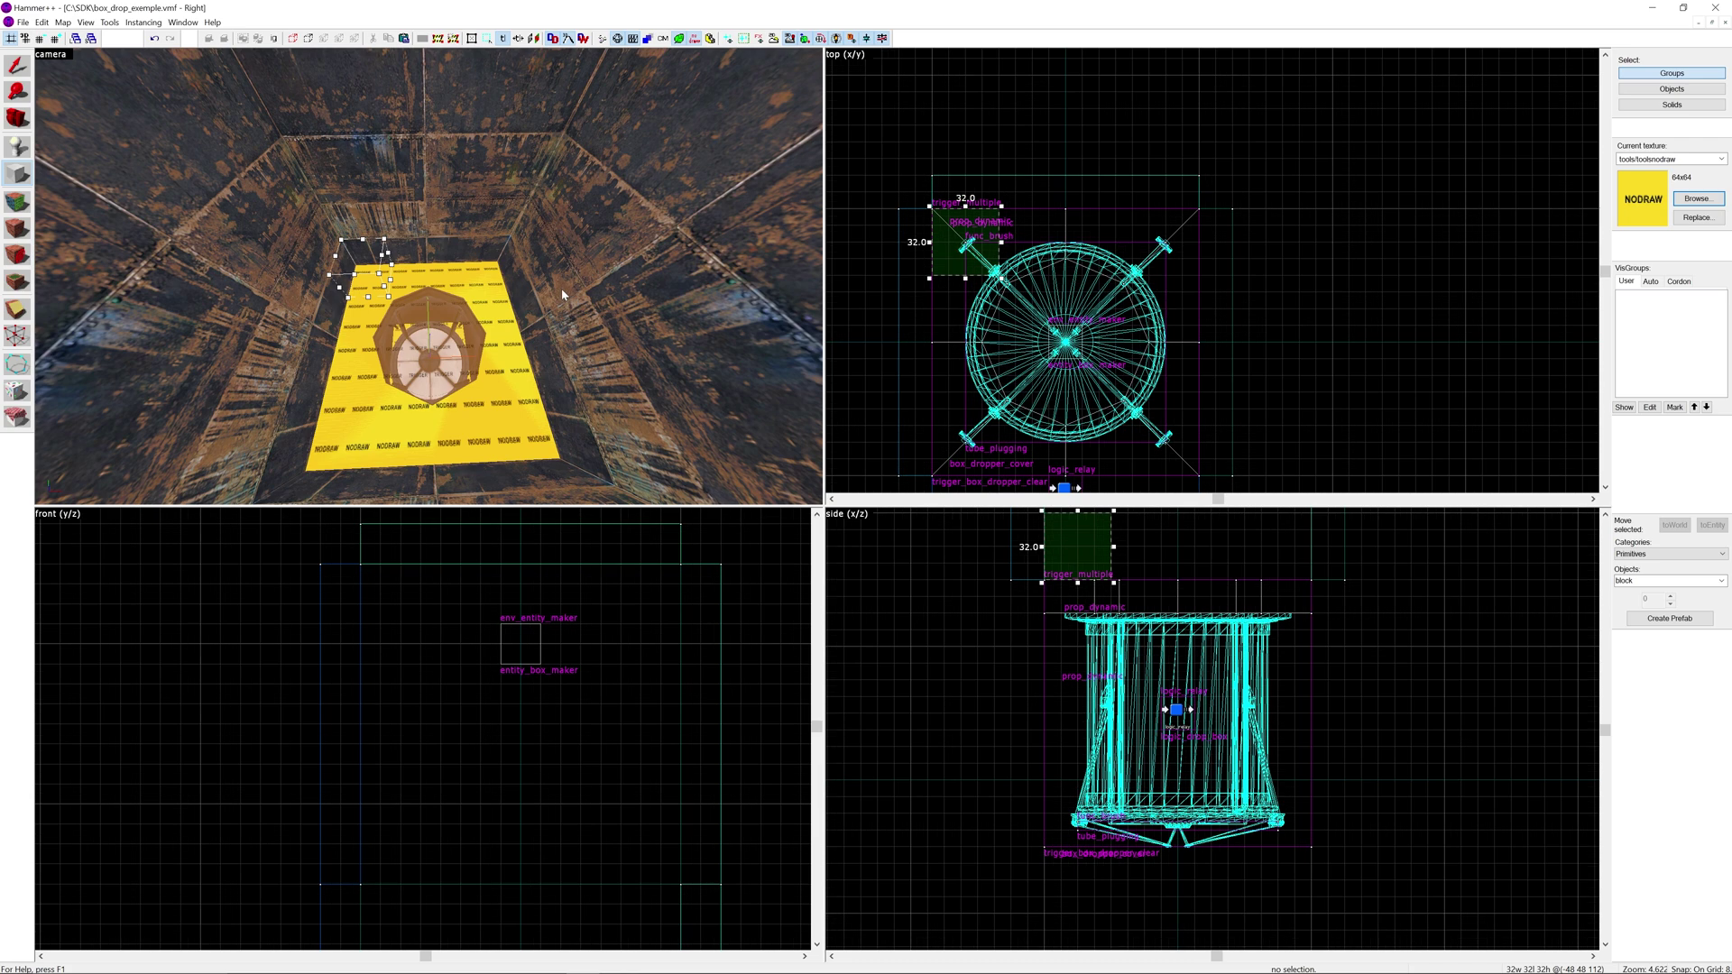
key(Return)
Slope the top of the corner block by lowering its inner top edge 16 units with vertex editing.
key(shift+s)
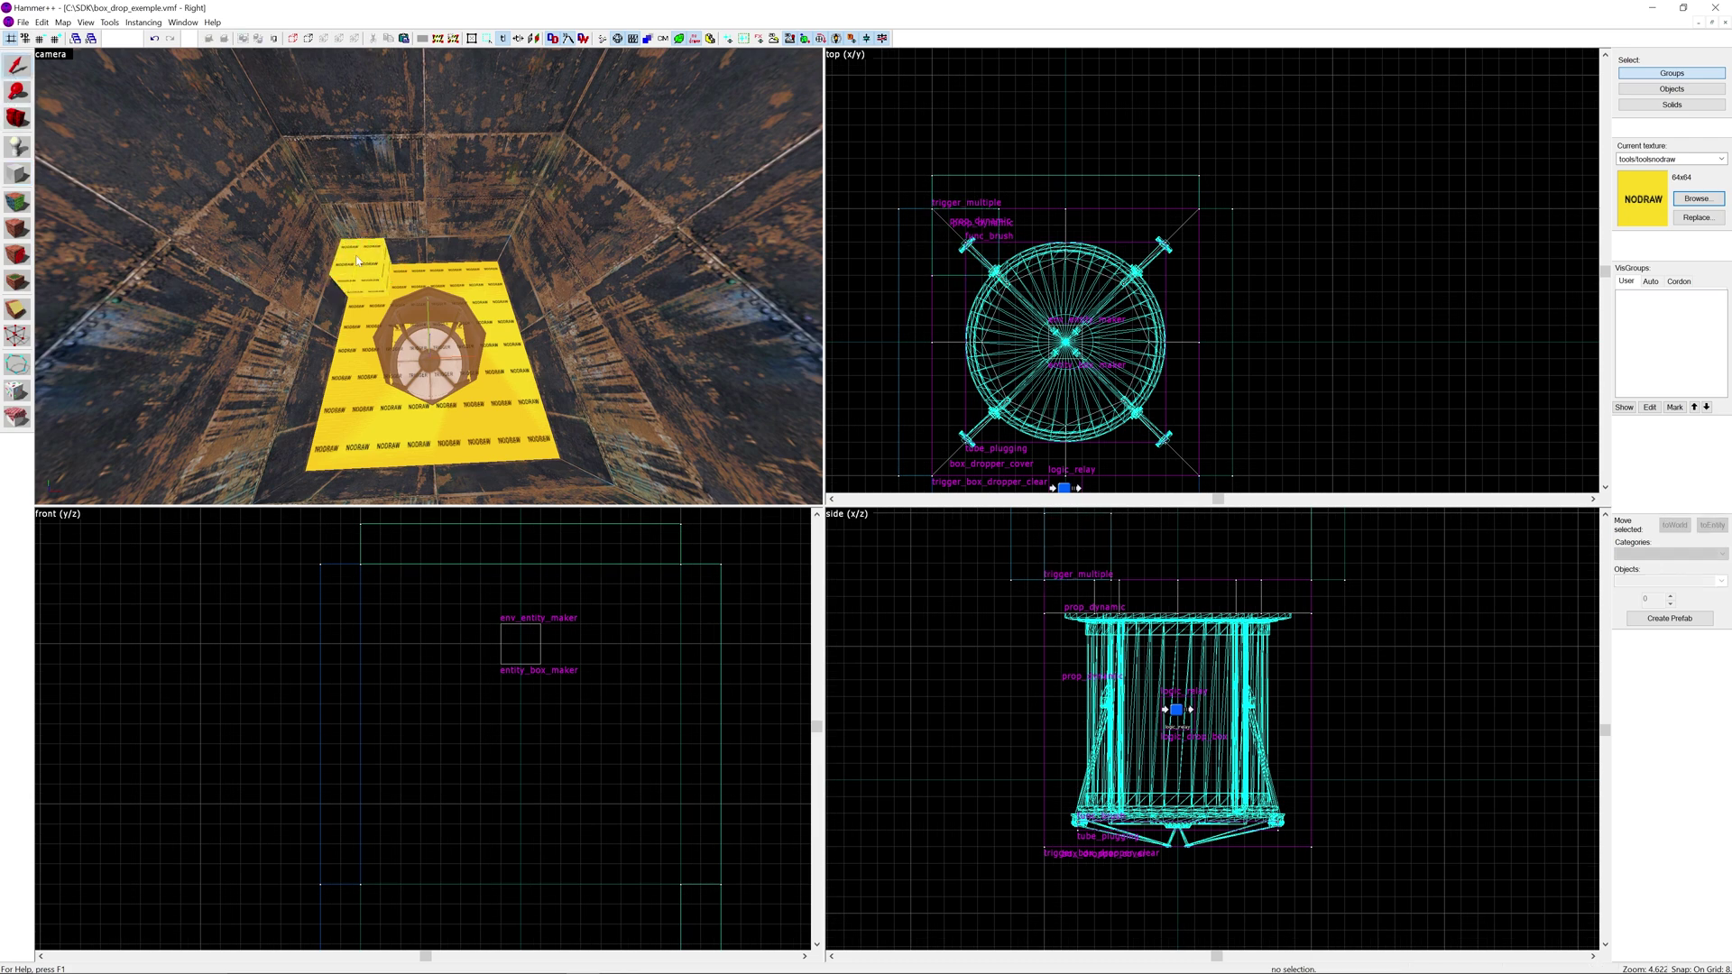
click(18, 341)
scroll(1087, 643, down, 3)
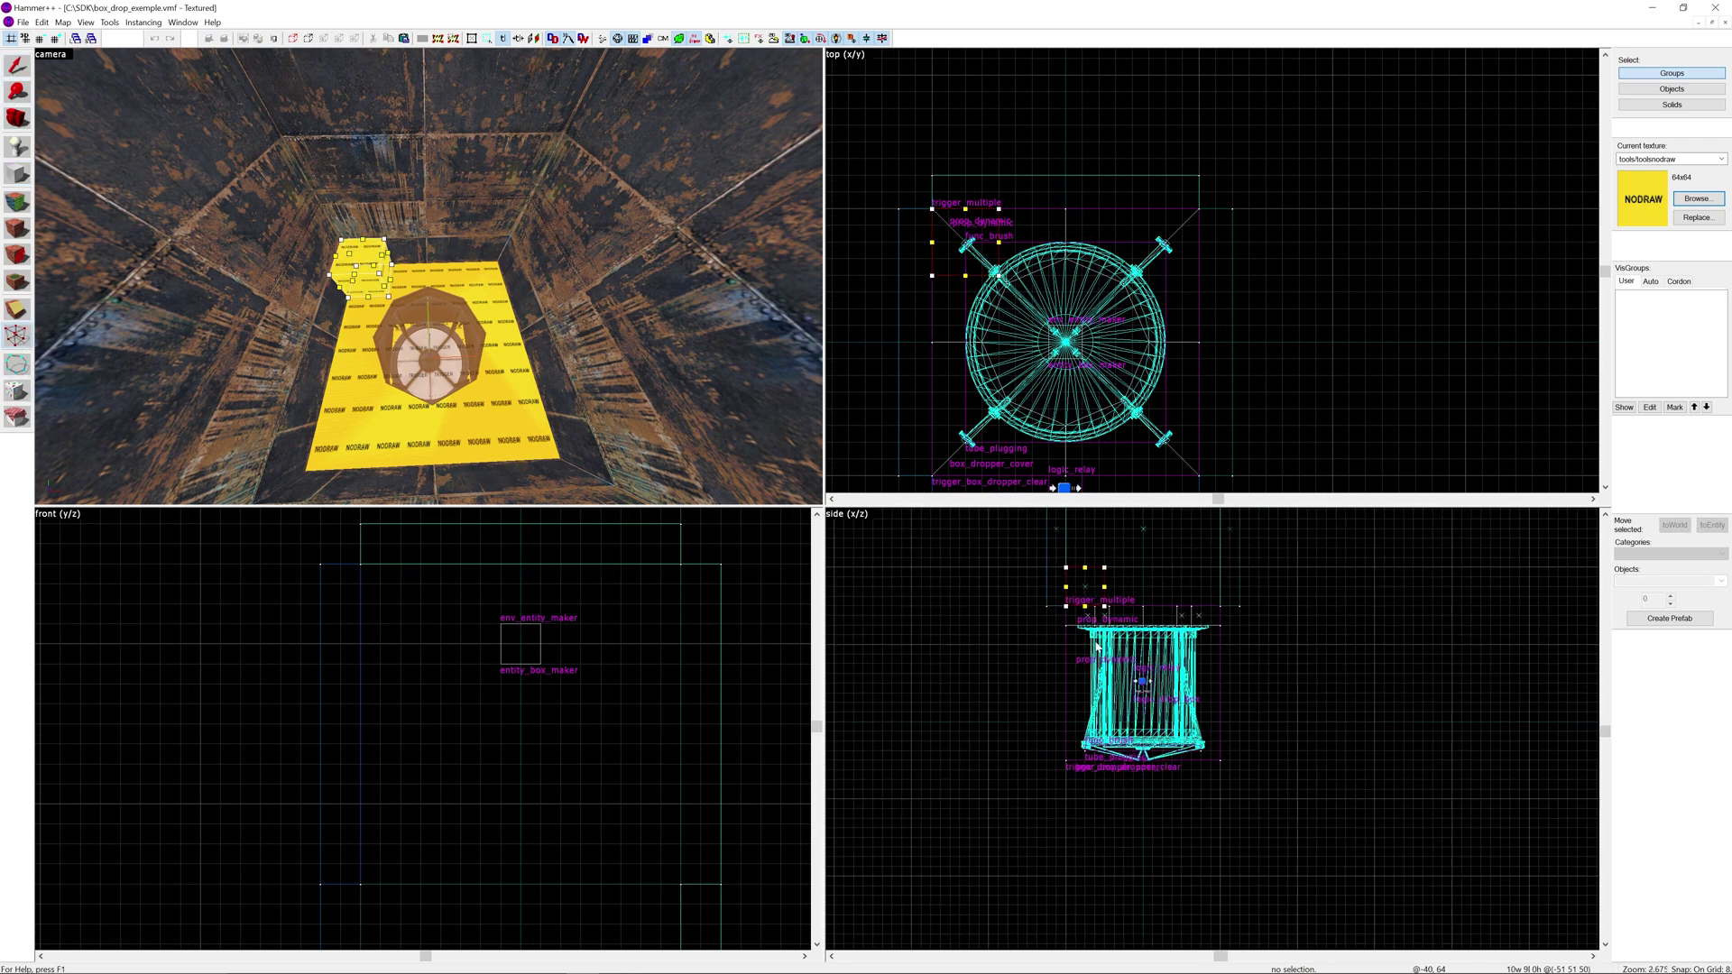
scroll(1105, 580, up, 3)
drag(1102, 580, 1102, 611)
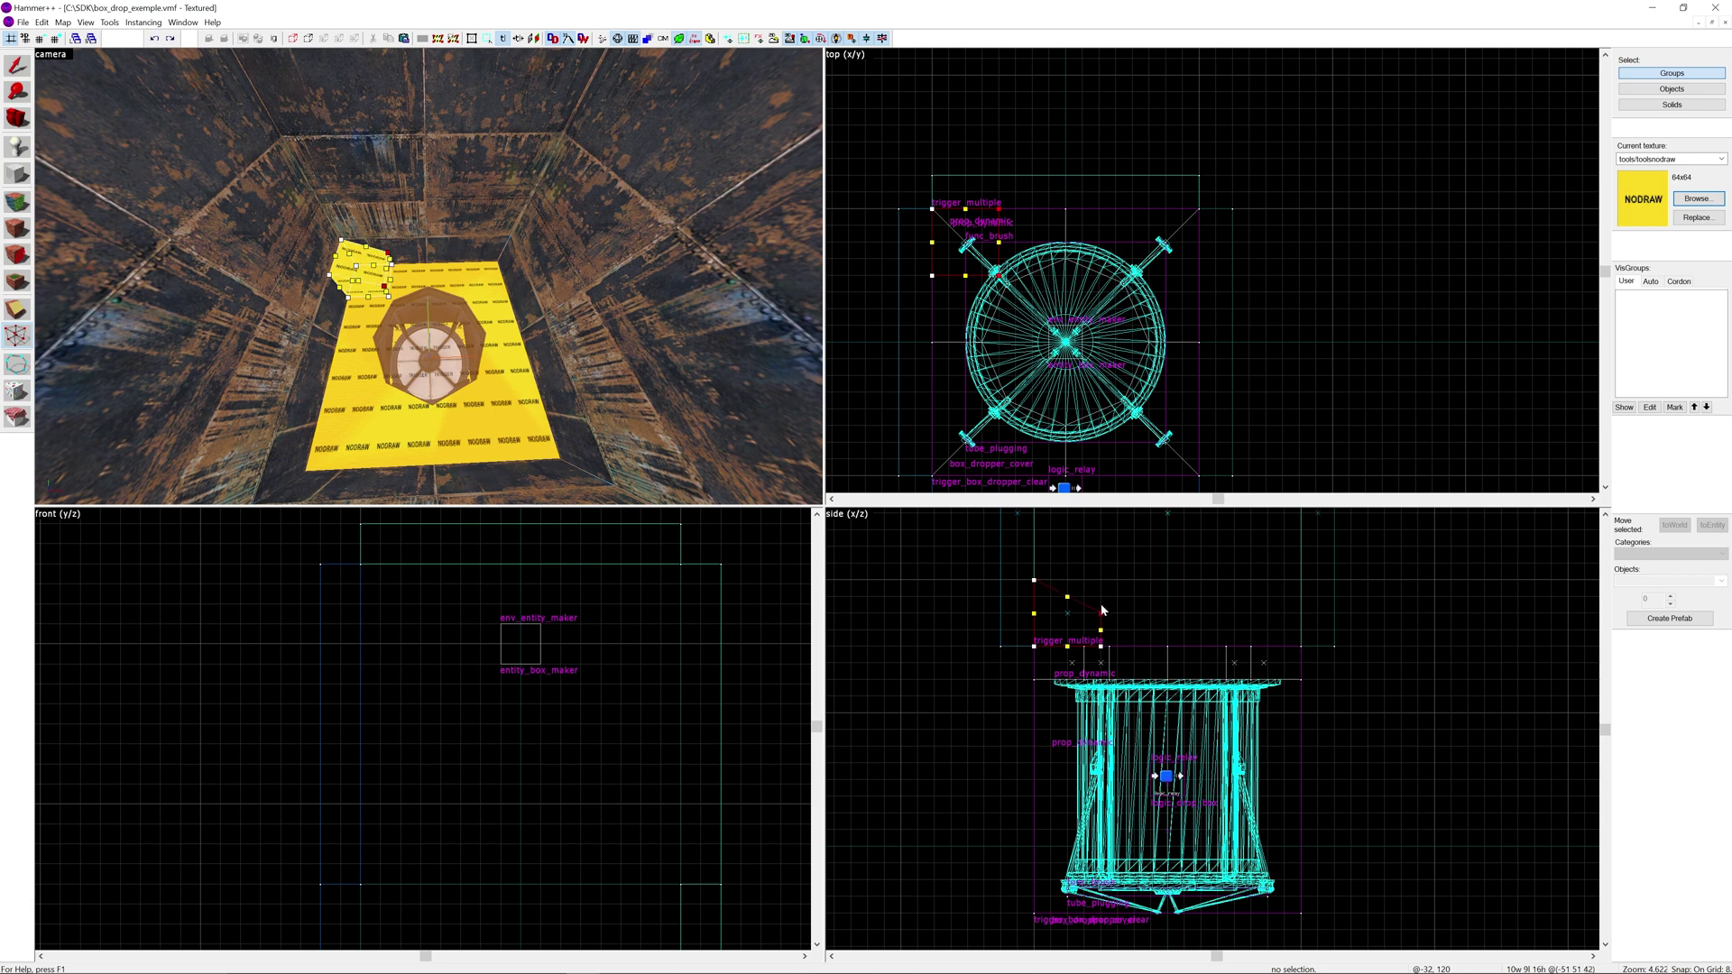
click(18, 72)
key(Escape)
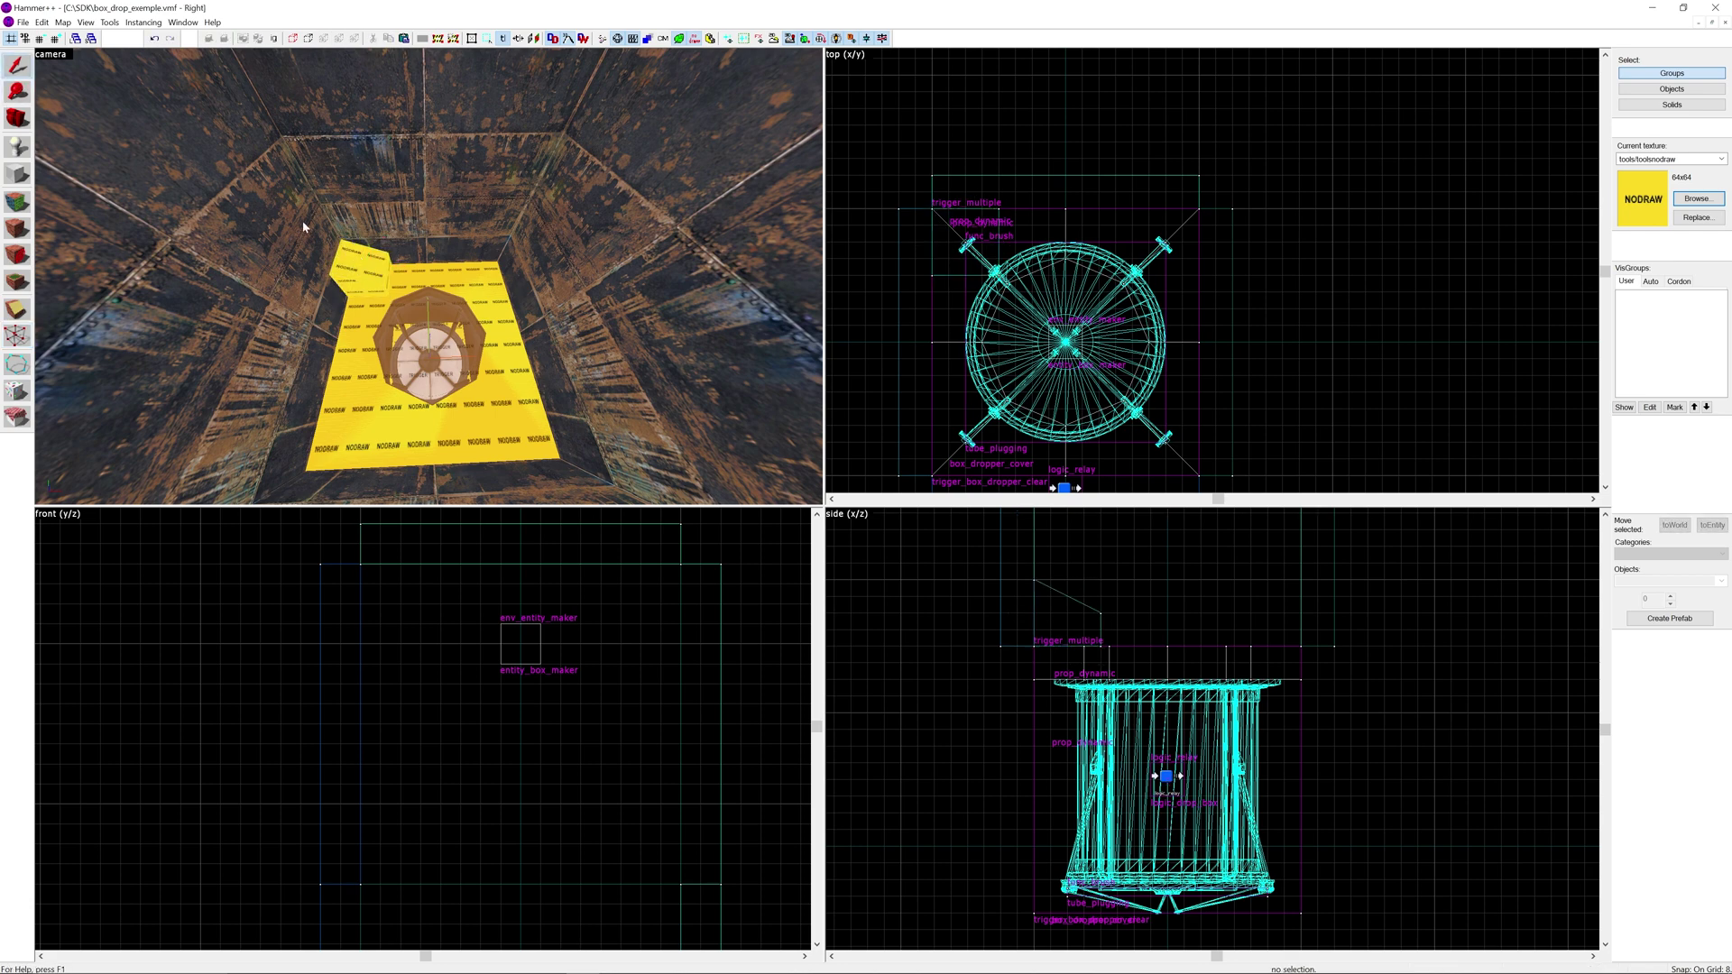
Copy the sloped block to the neighbouring corner across the chamber and rotate the copy a quarter turn.
click(369, 277)
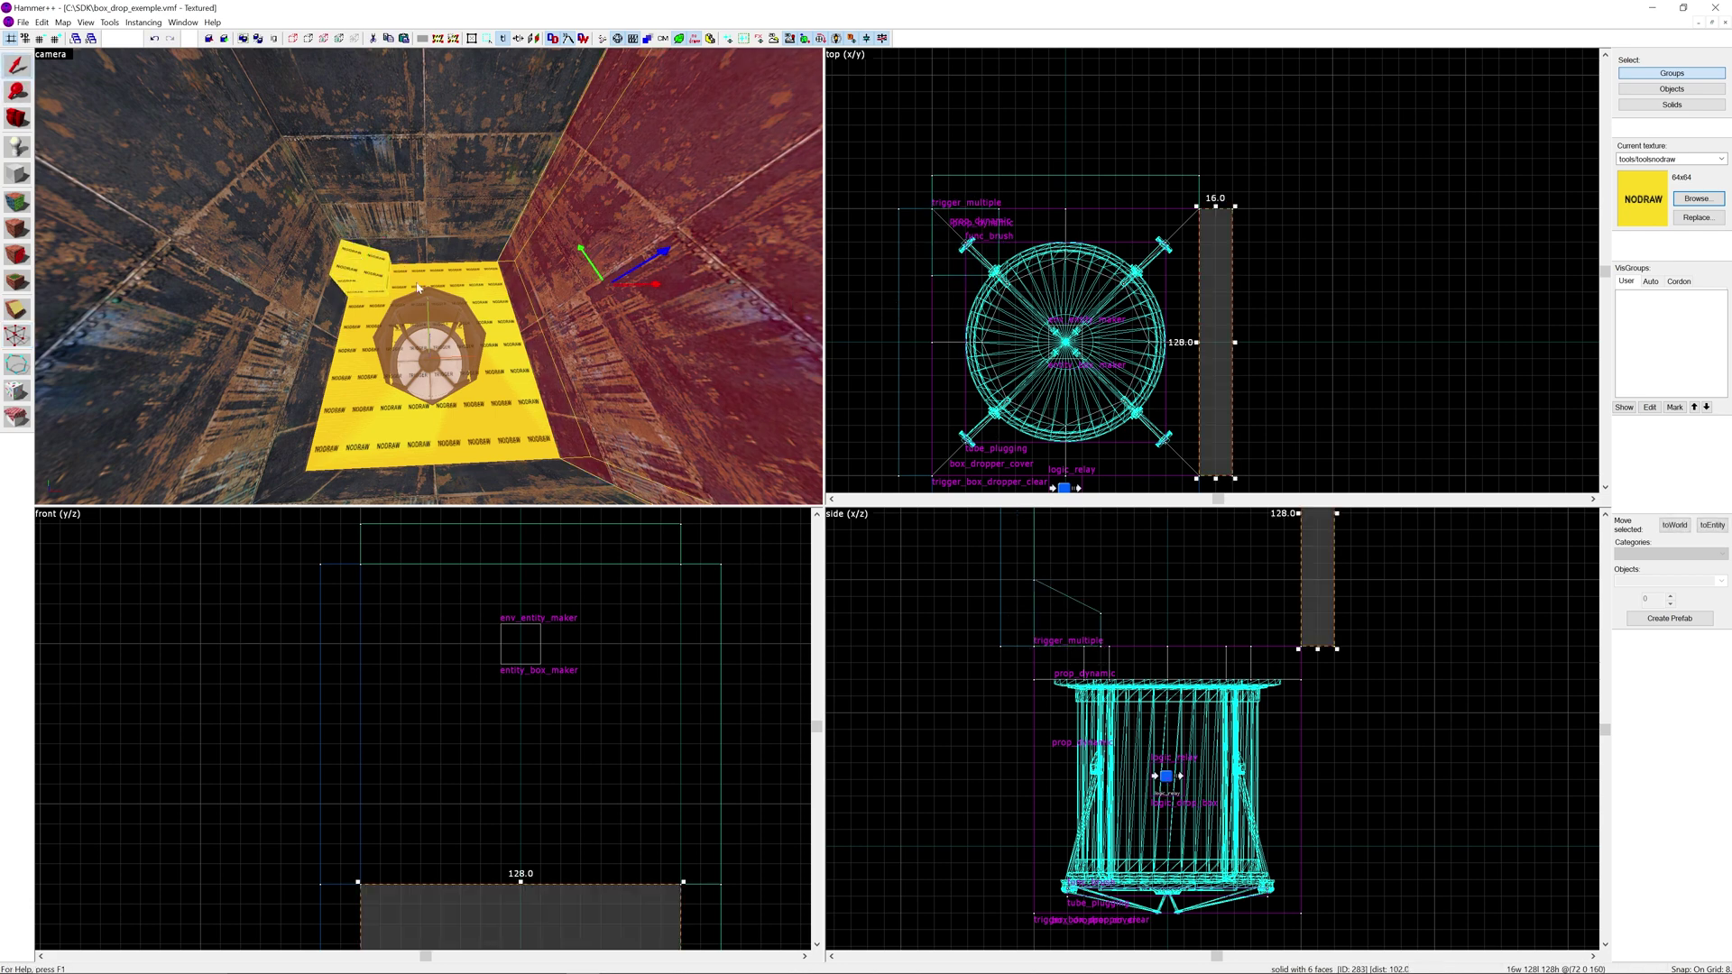
drag(968, 237, 1194, 201)
click(1161, 240)
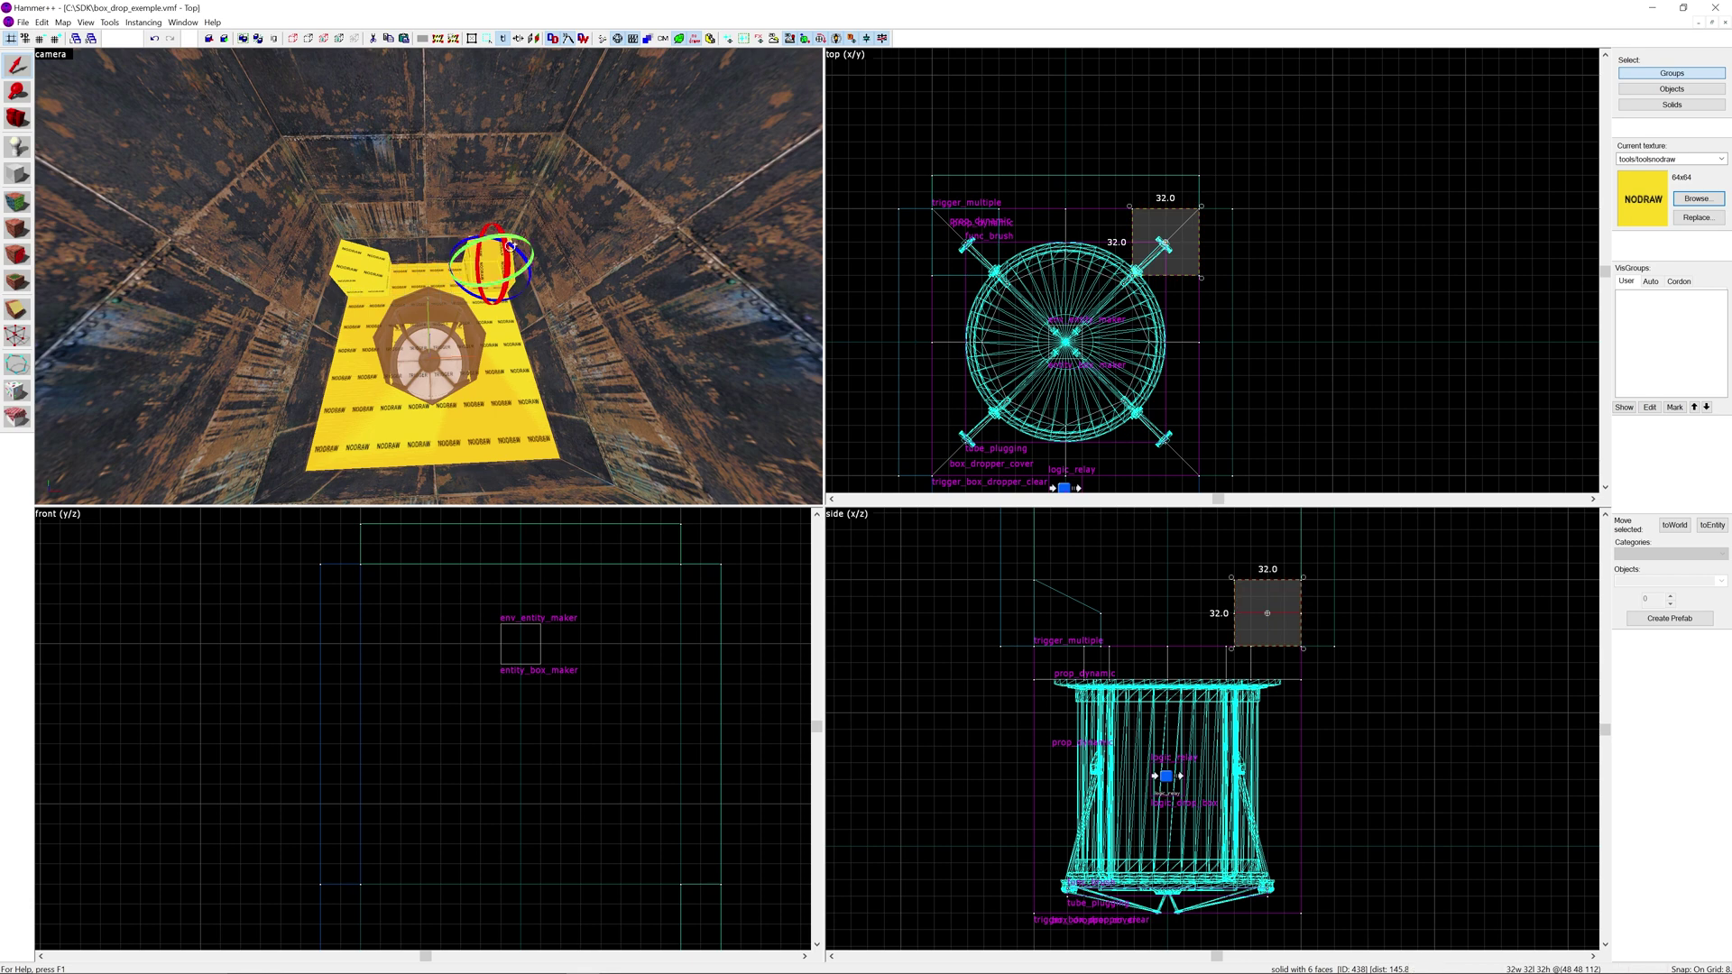
key(ctrl+z)
key(ctrl+z)
Select both sloped blocks and copy them to the two remaining corners, rotated half a turn.
ctrl+click(500, 271)
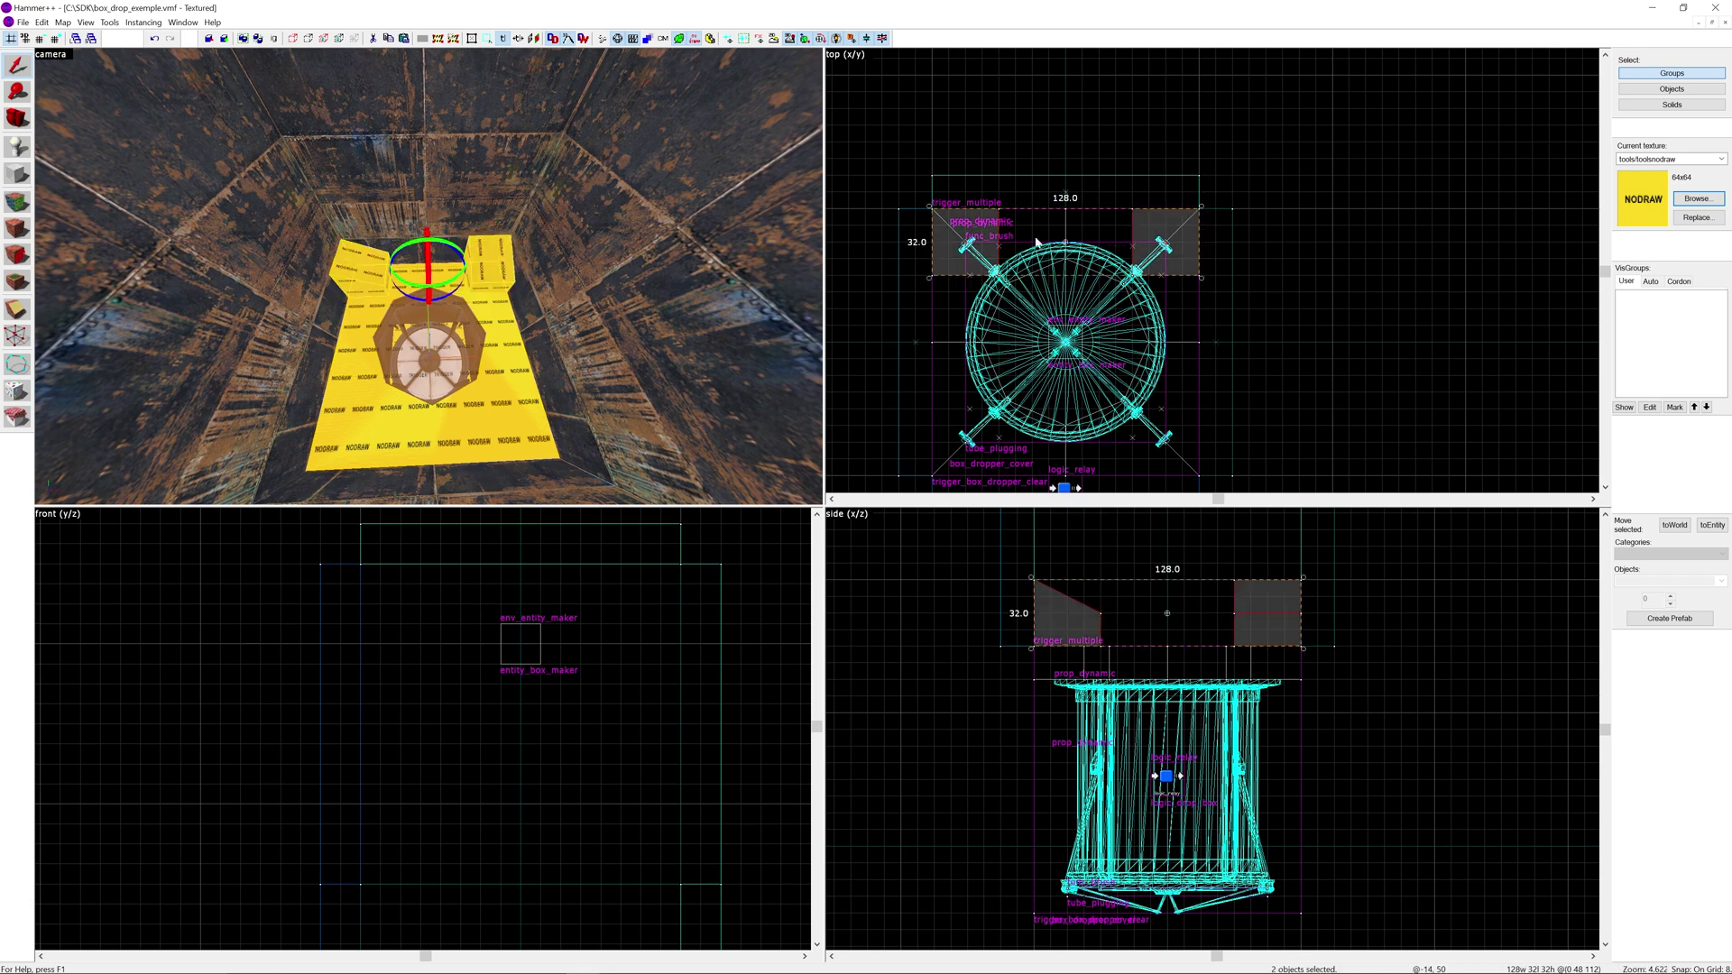
drag(1037, 242, 1270, 471)
key(Escape)
key(z)
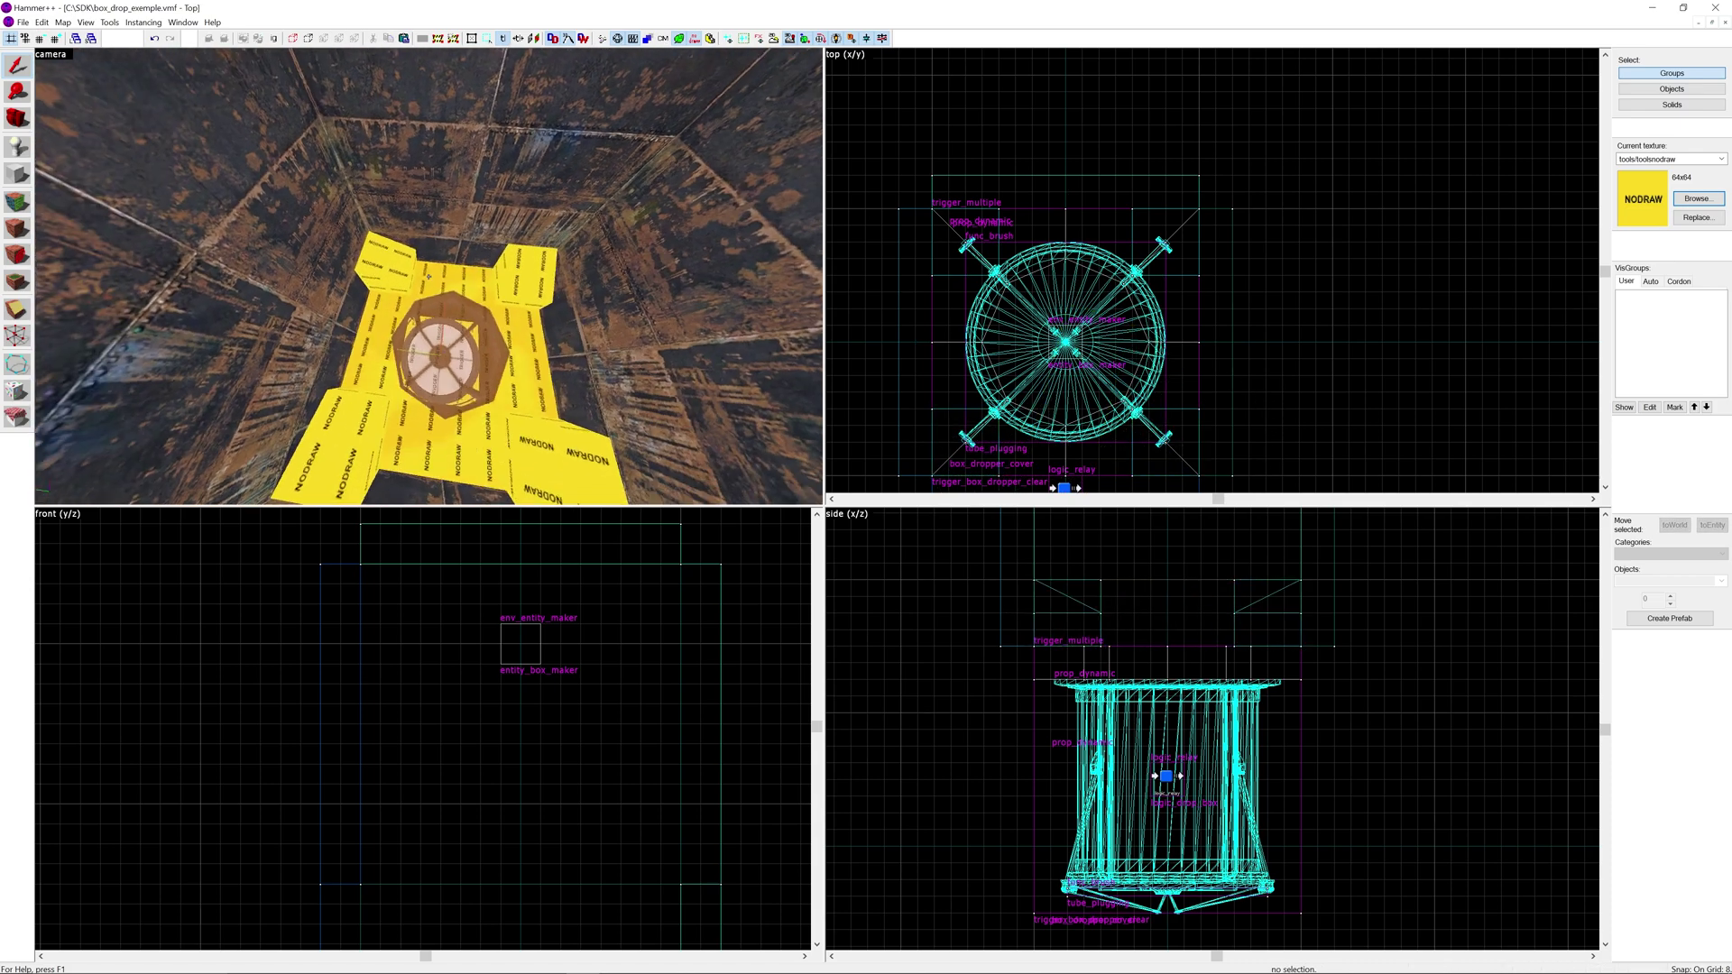
key(z)
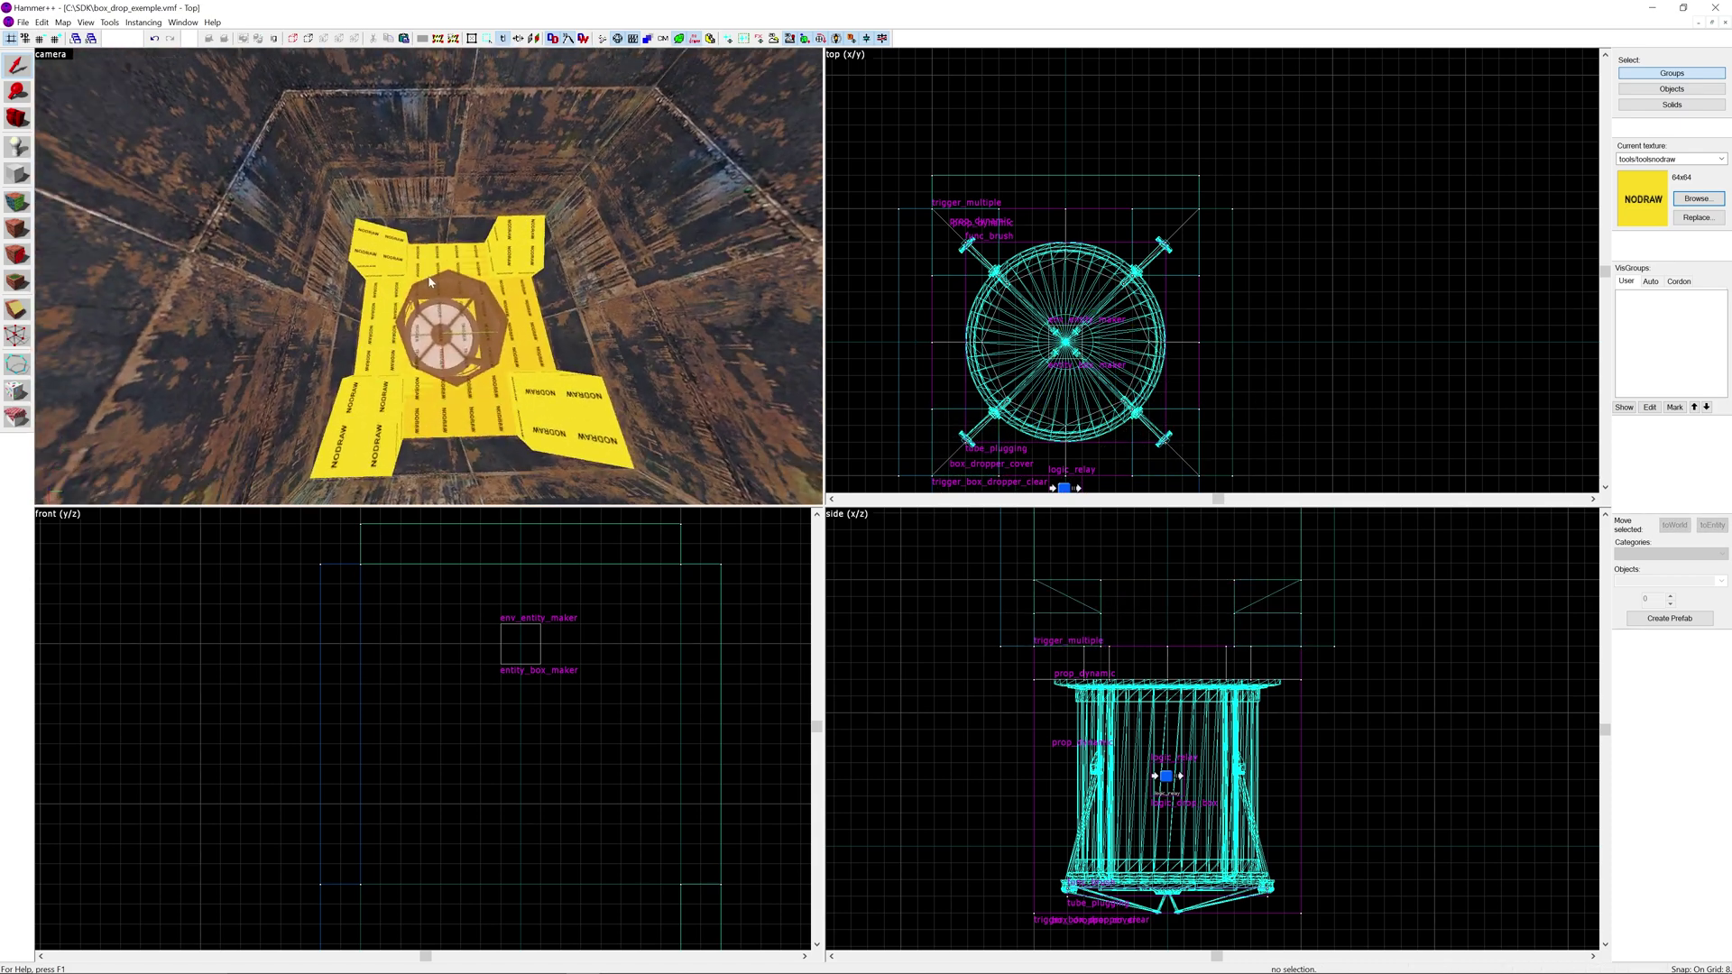
Create a 16 x 64 x 32 nodraw block against the chamber wall between two neighbouring sloped corner blocks.
click(380, 249)
key(shift+b)
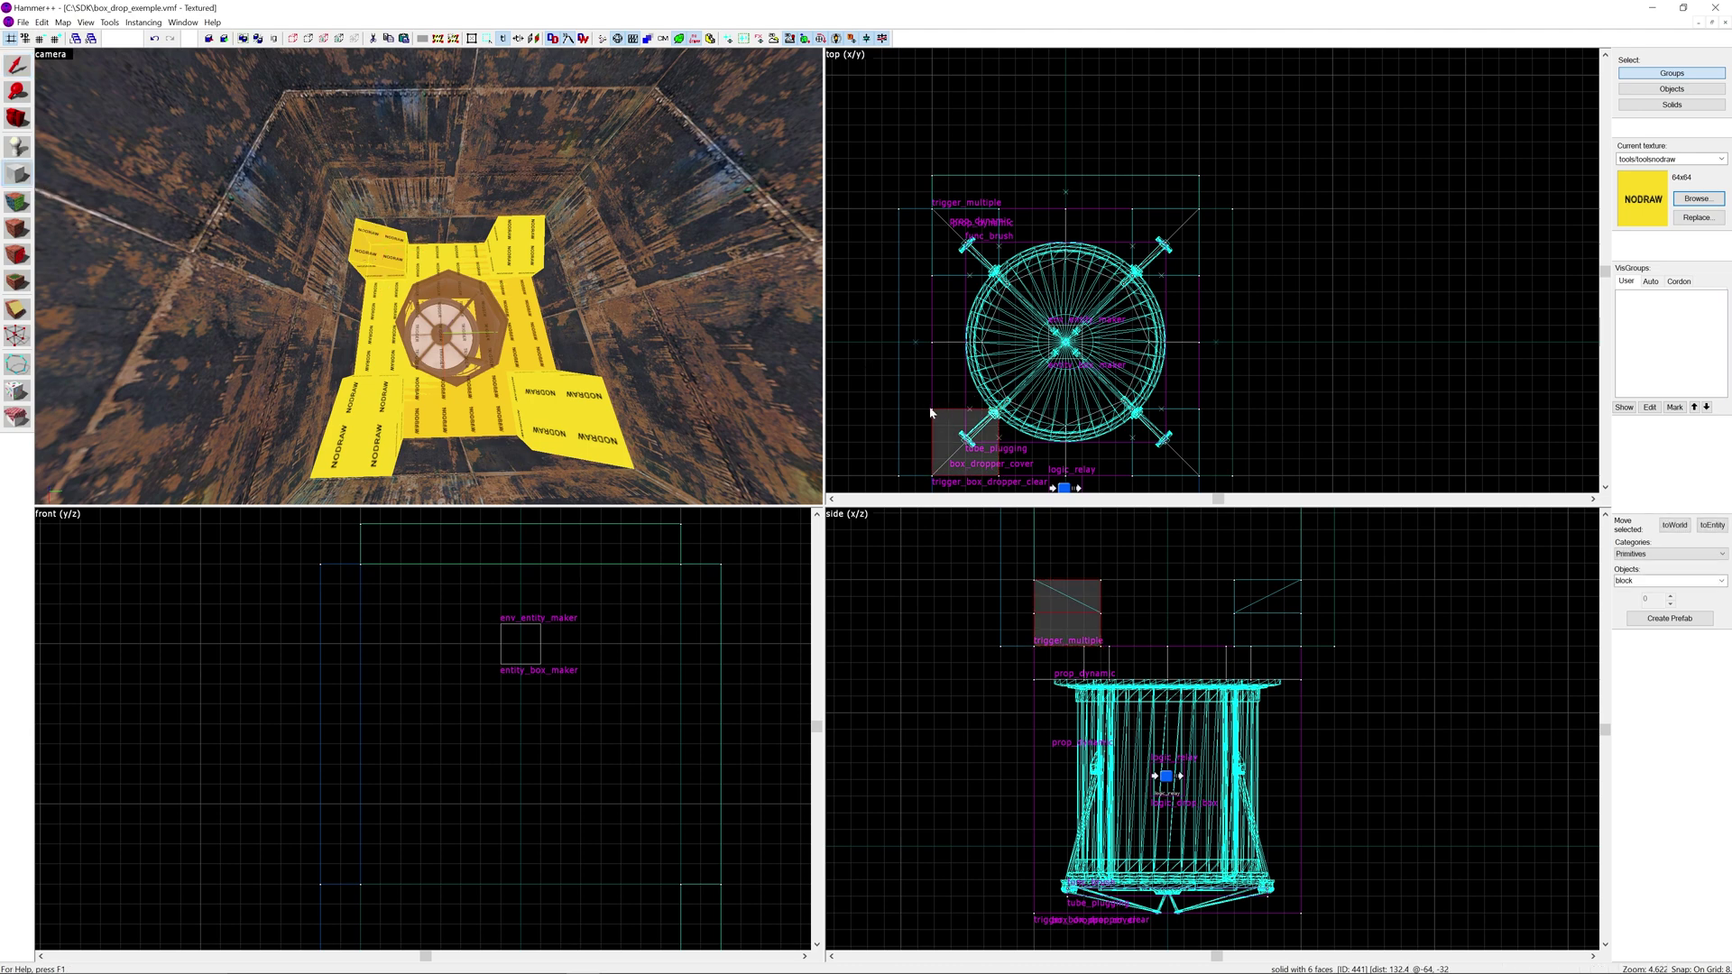
drag(931, 412, 968, 284)
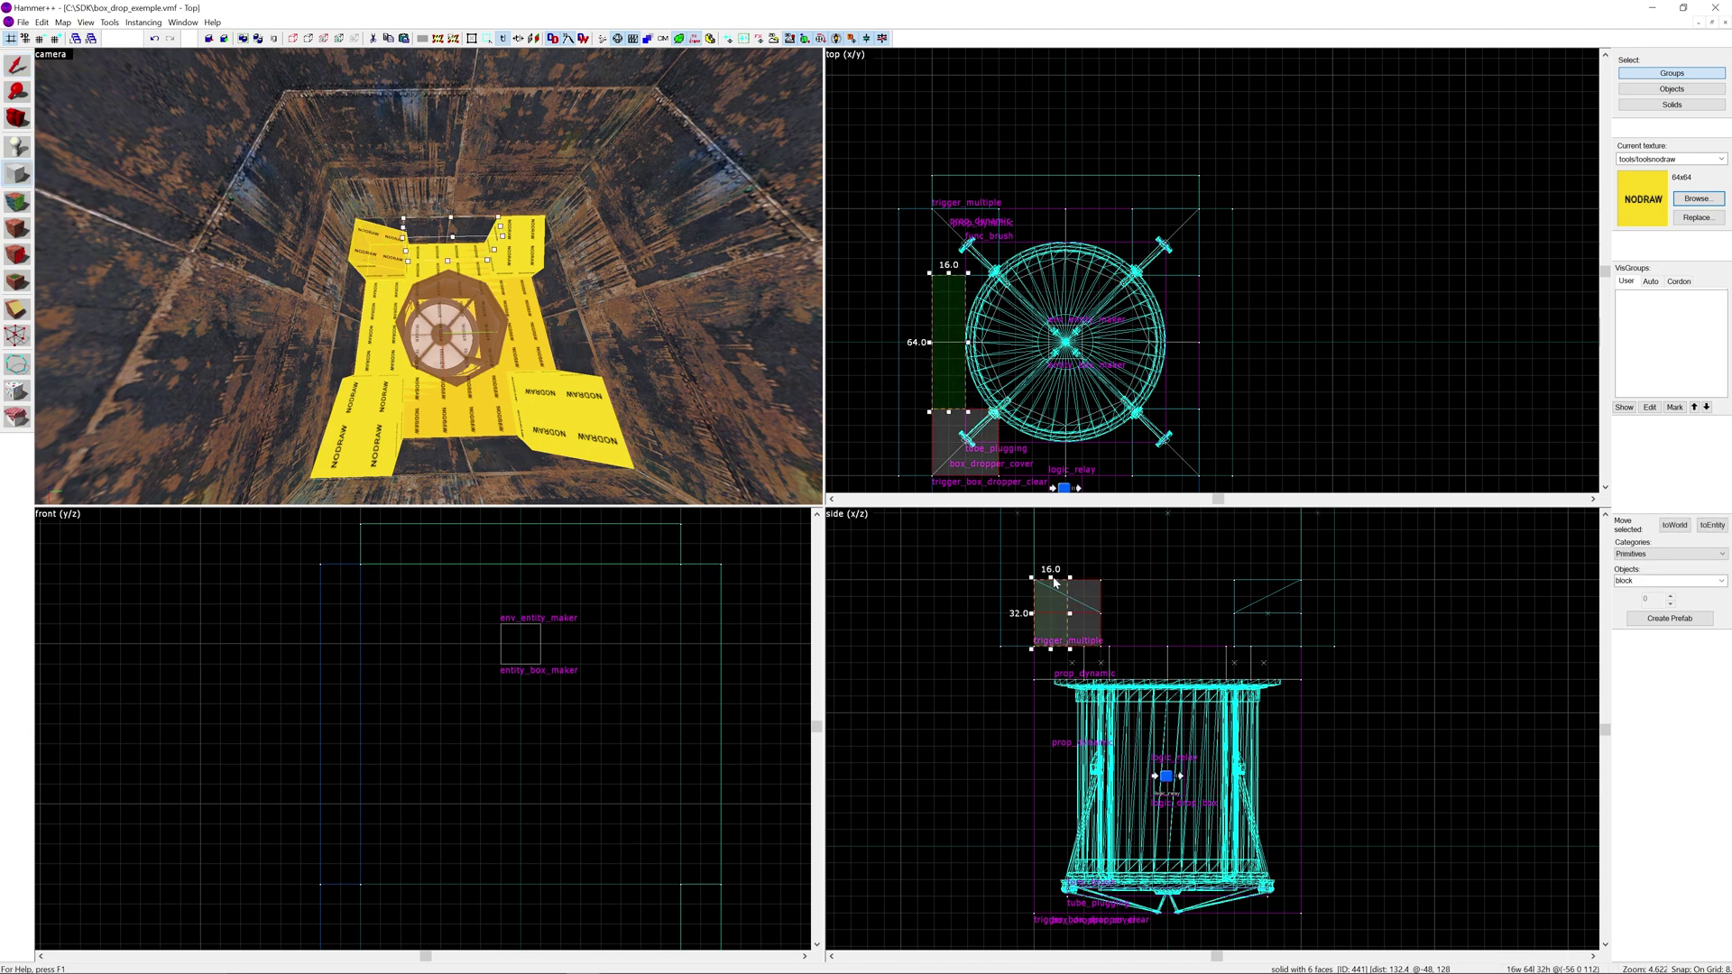
key(Return)
Turn the new block into a wedge by merging its top inner edge into the bottom inner edge with vertex editing.
click(17, 335)
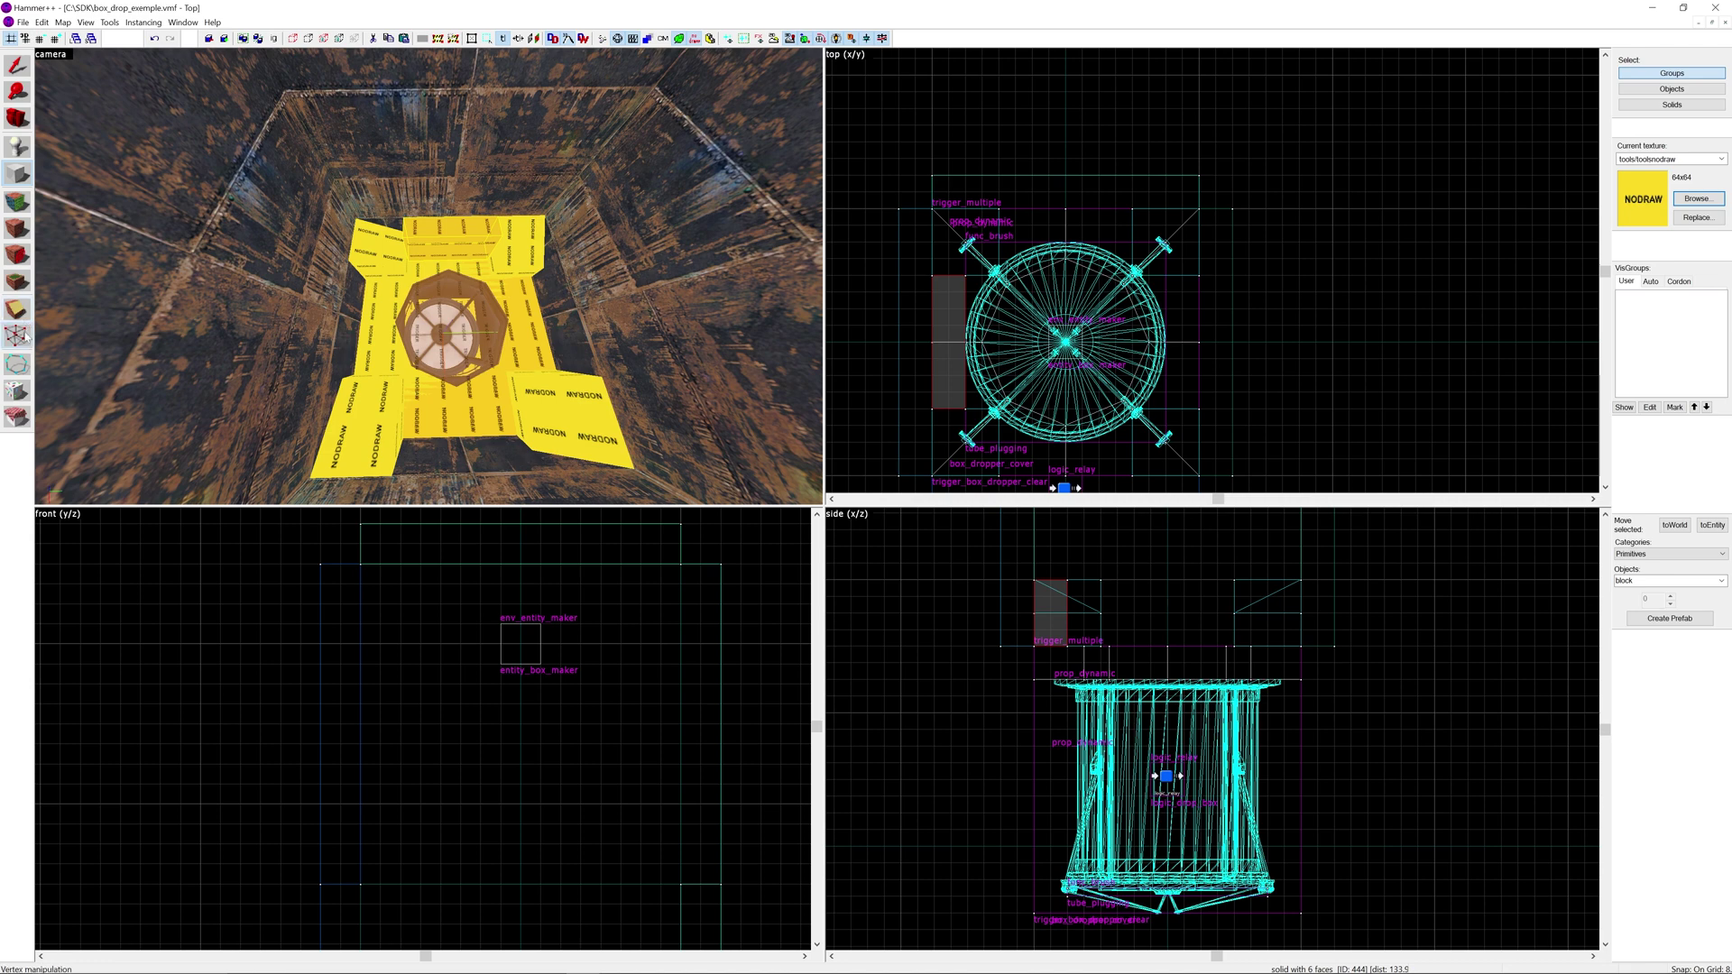
drag(1067, 584, 1071, 643)
click(846, 542)
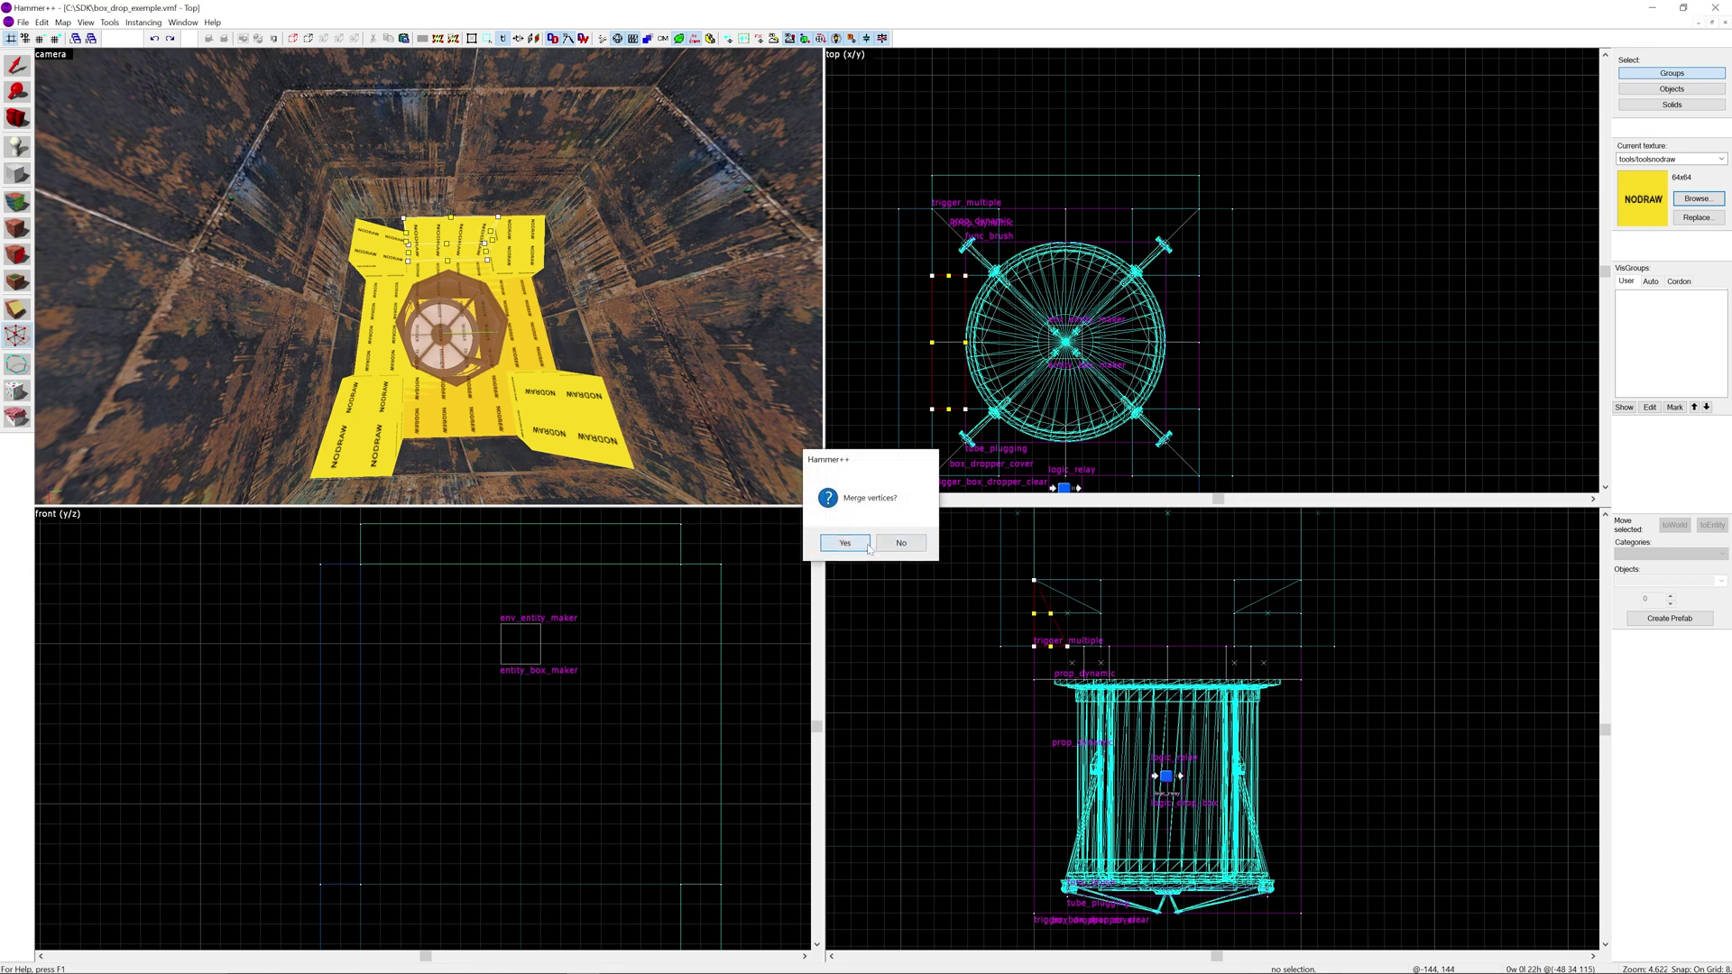
key(shift+s)
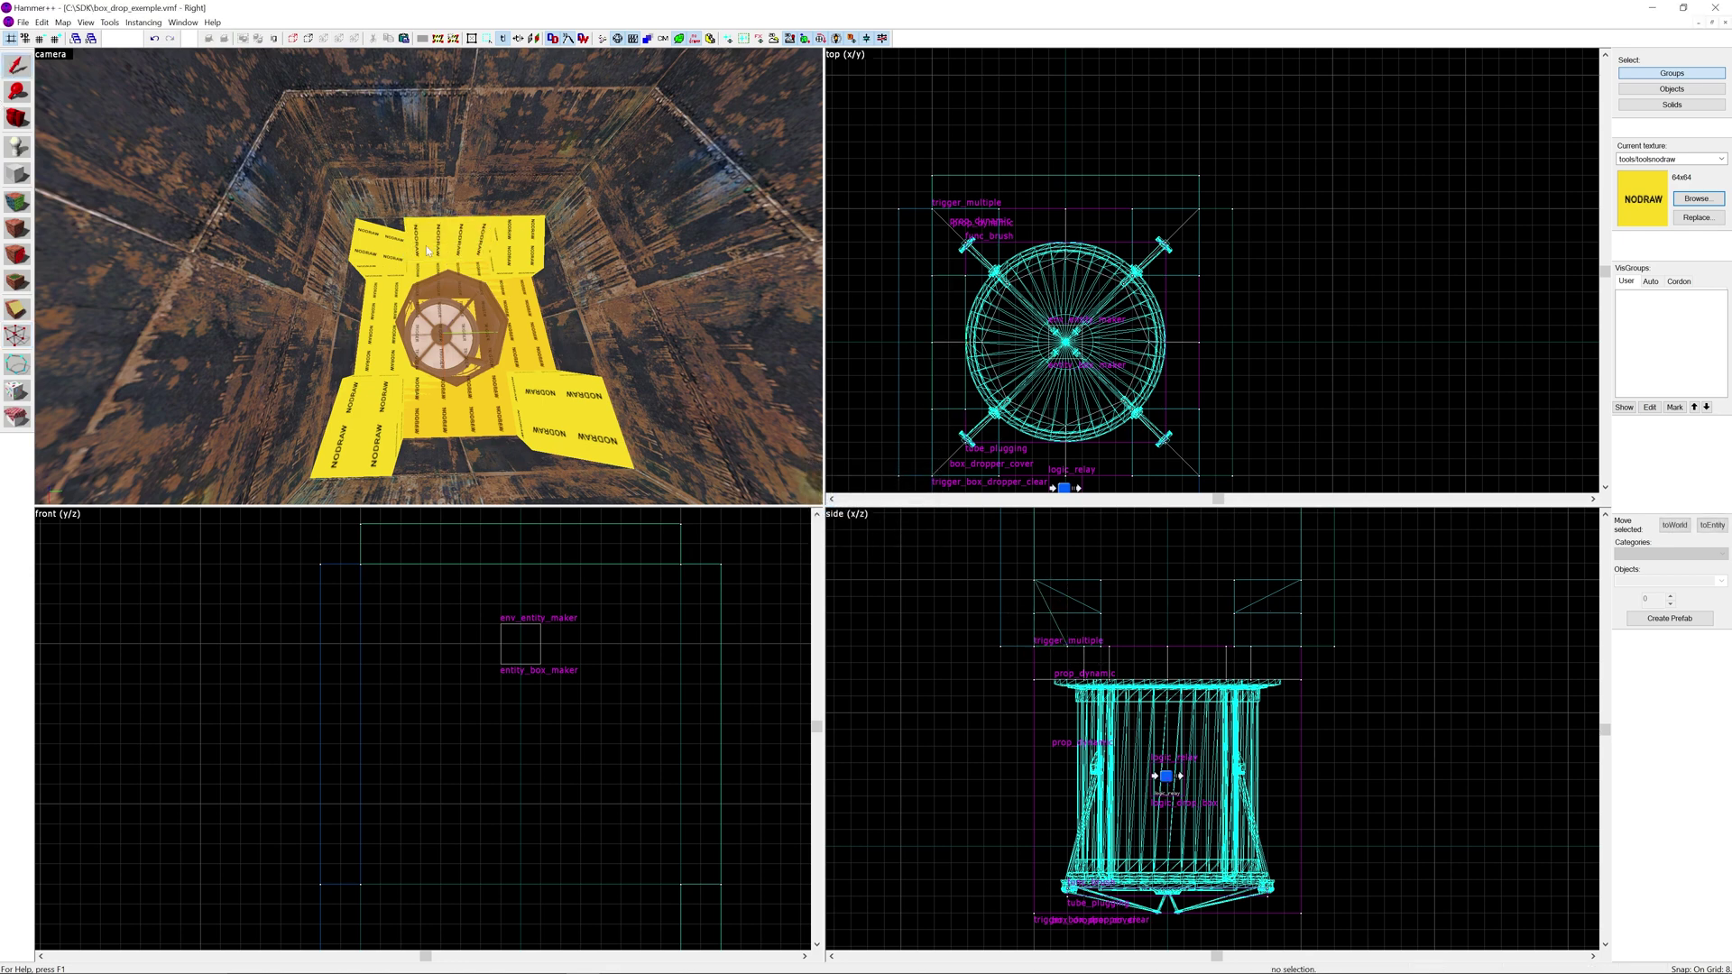
Widen the wedge's base to 32 units by moving its bottom inner edge toward the tube.
click(16, 336)
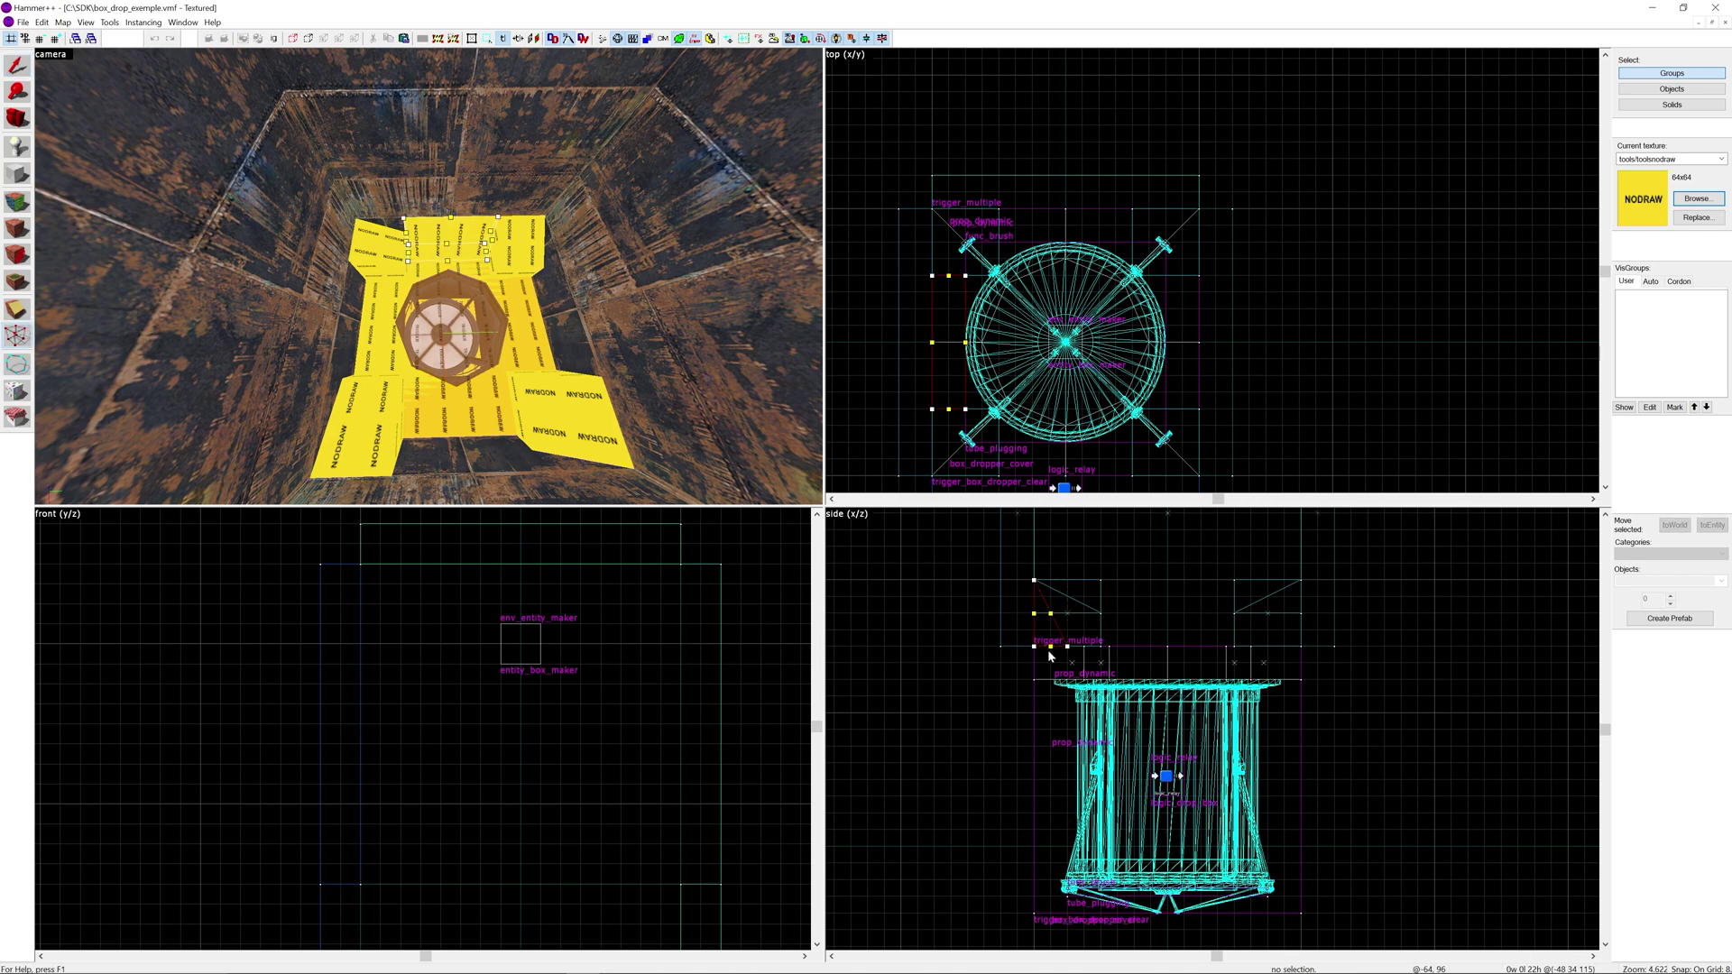
drag(1069, 648, 1095, 646)
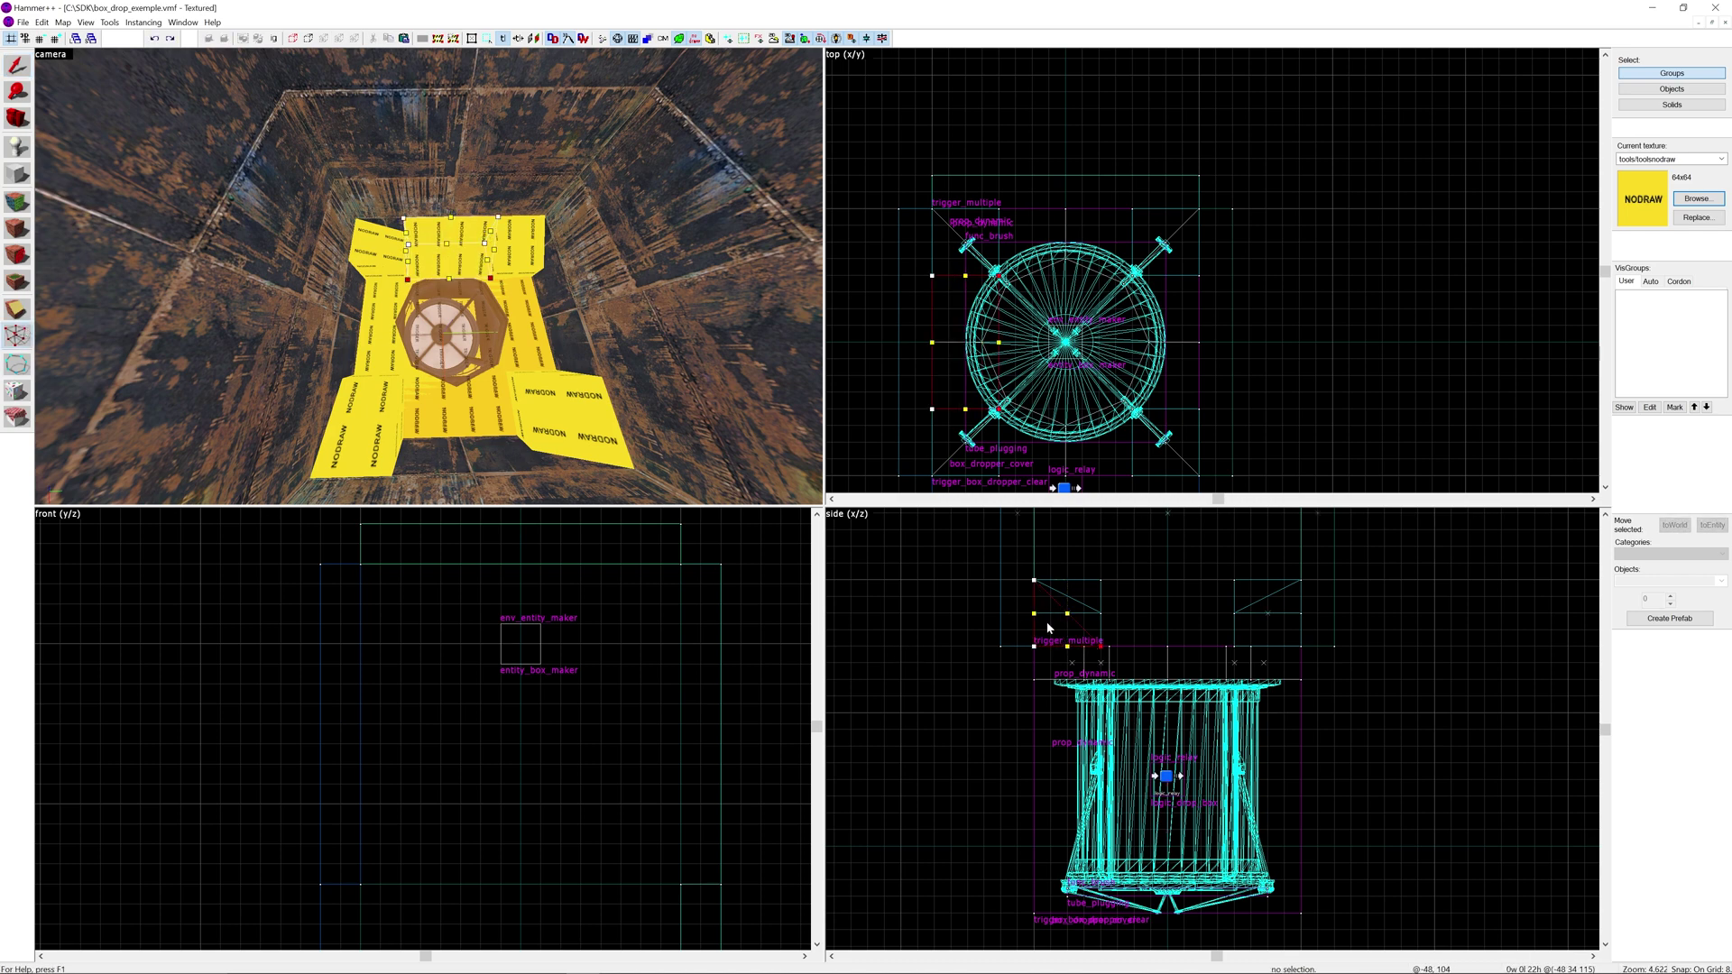
click(20, 65)
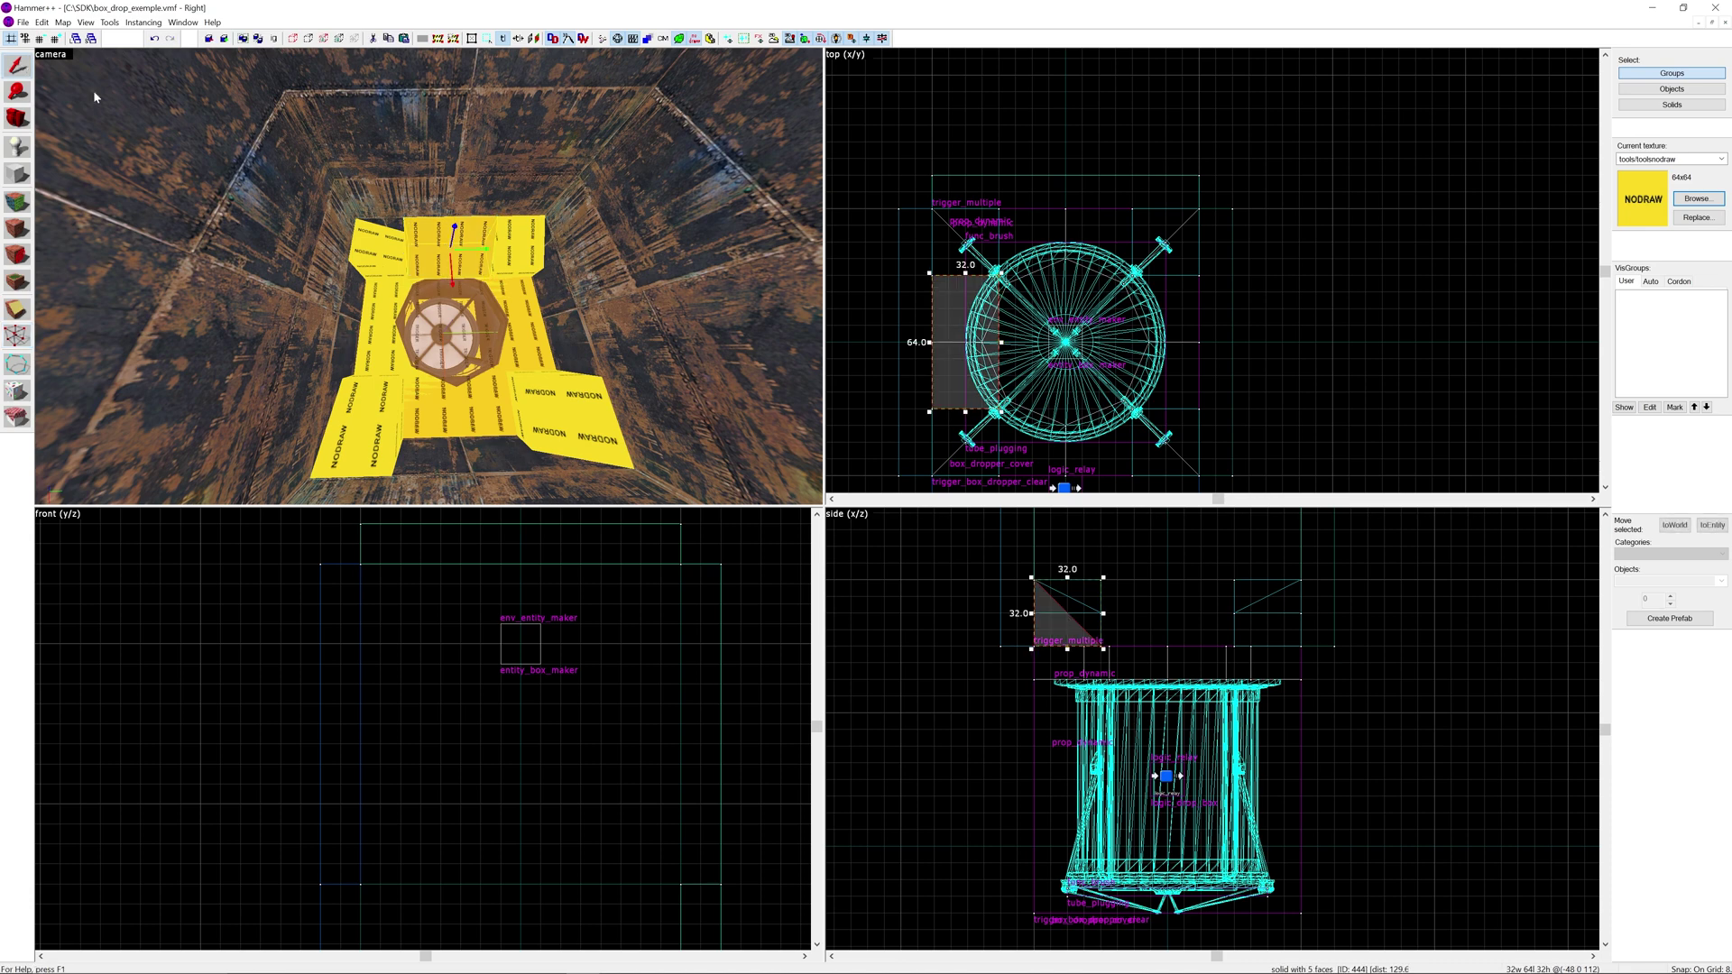
key(Escape)
Set the wedge's base depth to 24 units by moving its bottom inner edge with vertex editing.
key(z)
key(w)
click(429, 276)
key(z)
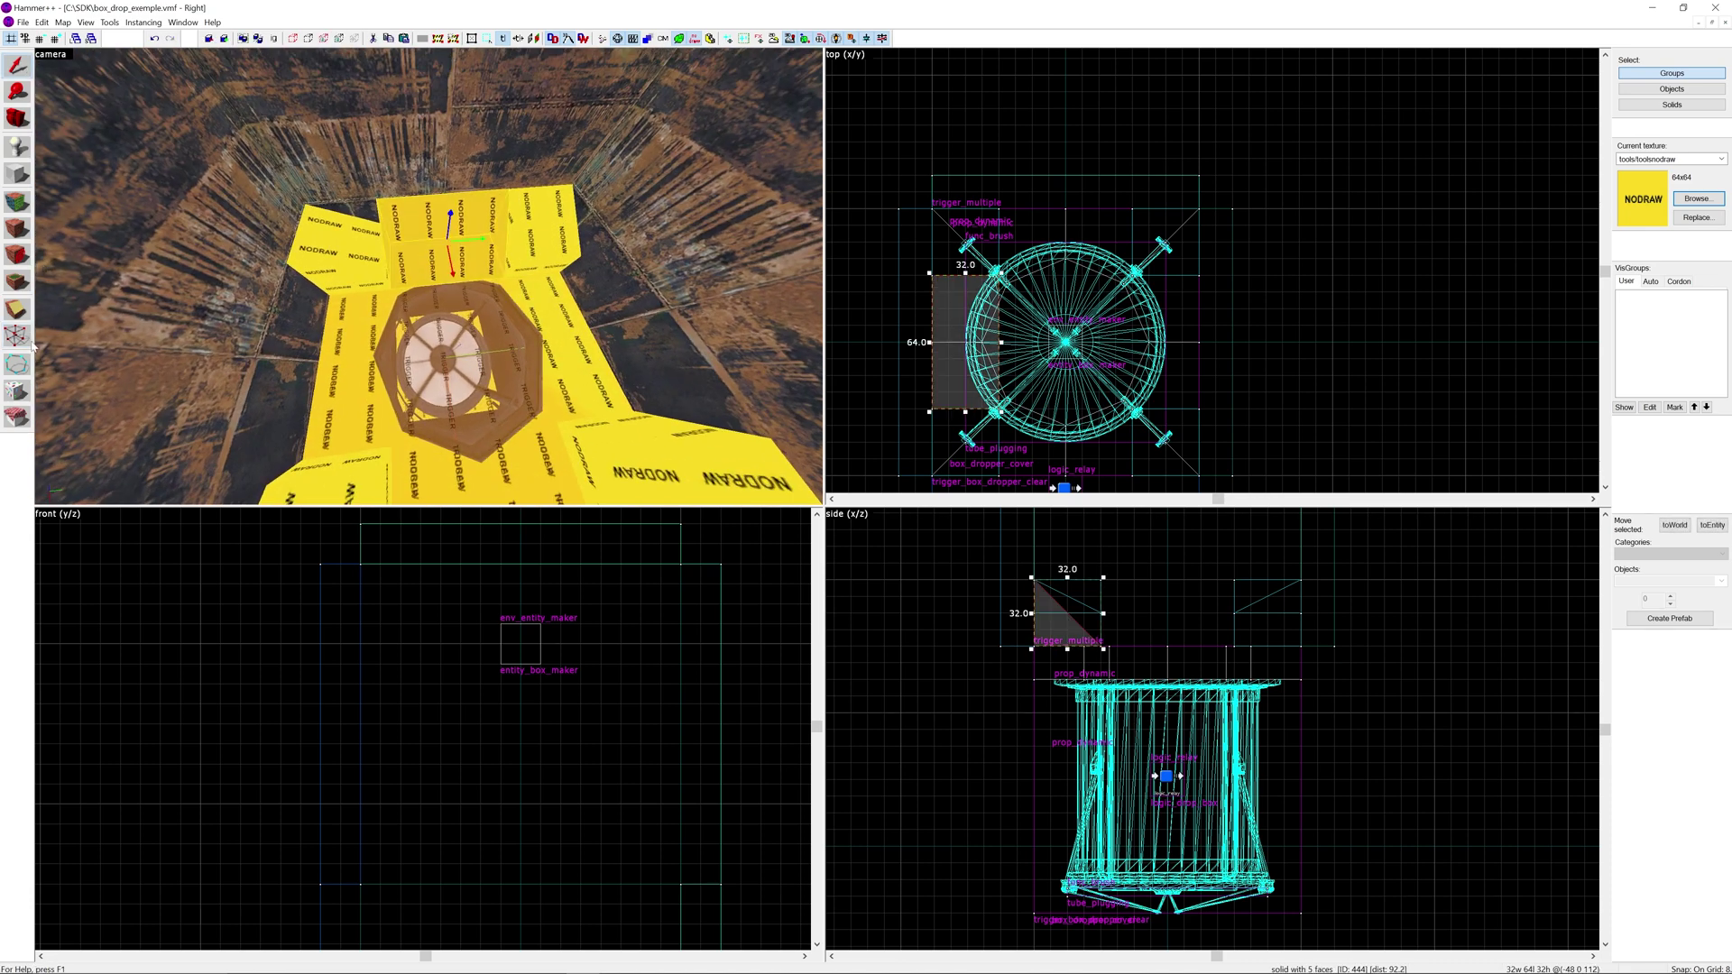
click(17, 336)
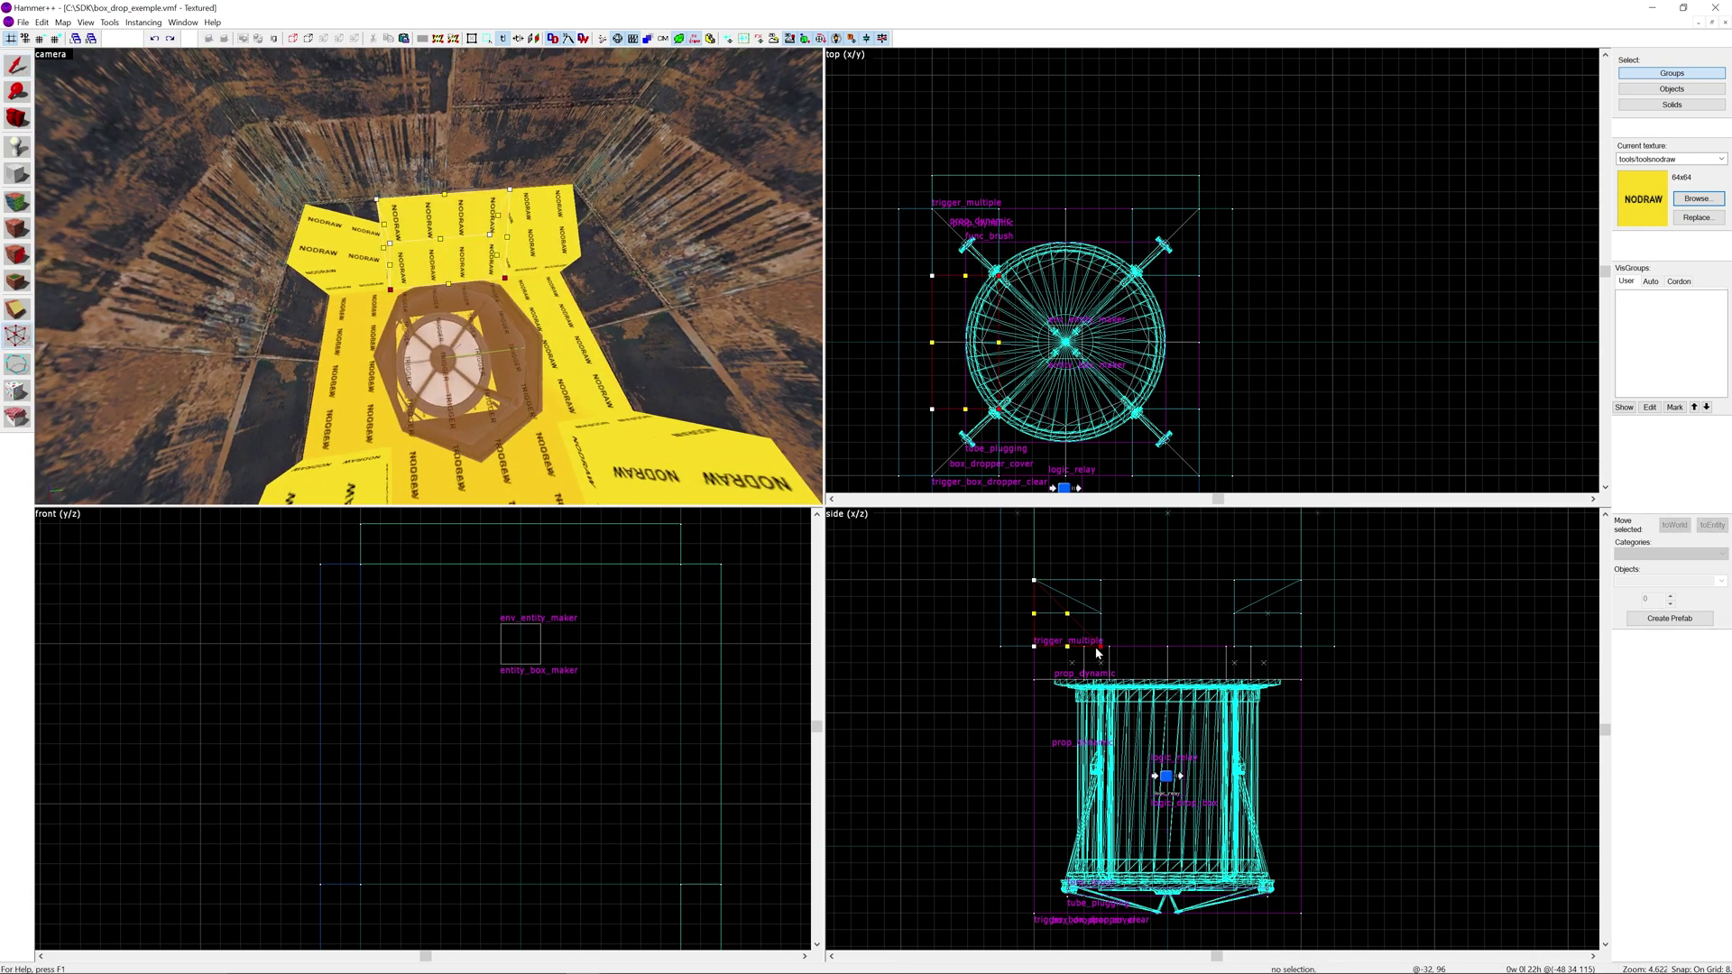
drag(1097, 653, 1092, 653)
click(16, 65)
key(Escape)
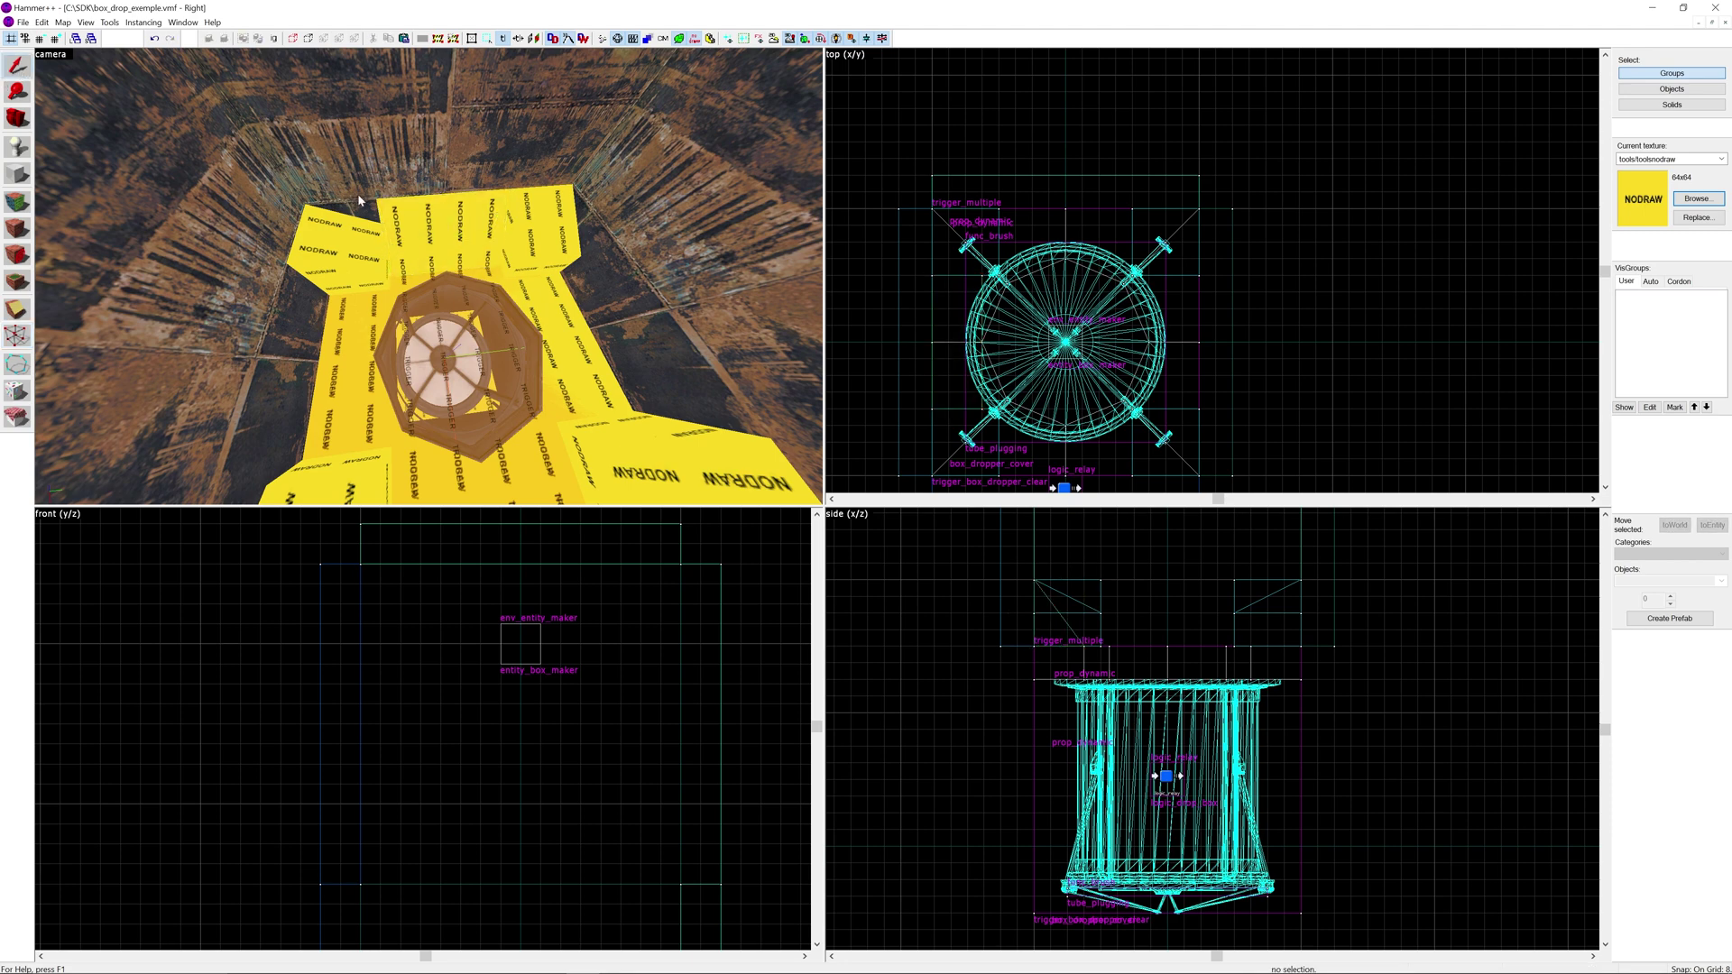
Lower the wedge's top outer edge 8 units with vertex editing to make the wedge 24 units high.
key(z)
key(s)
key(z)
click(417, 261)
key(shift+v)
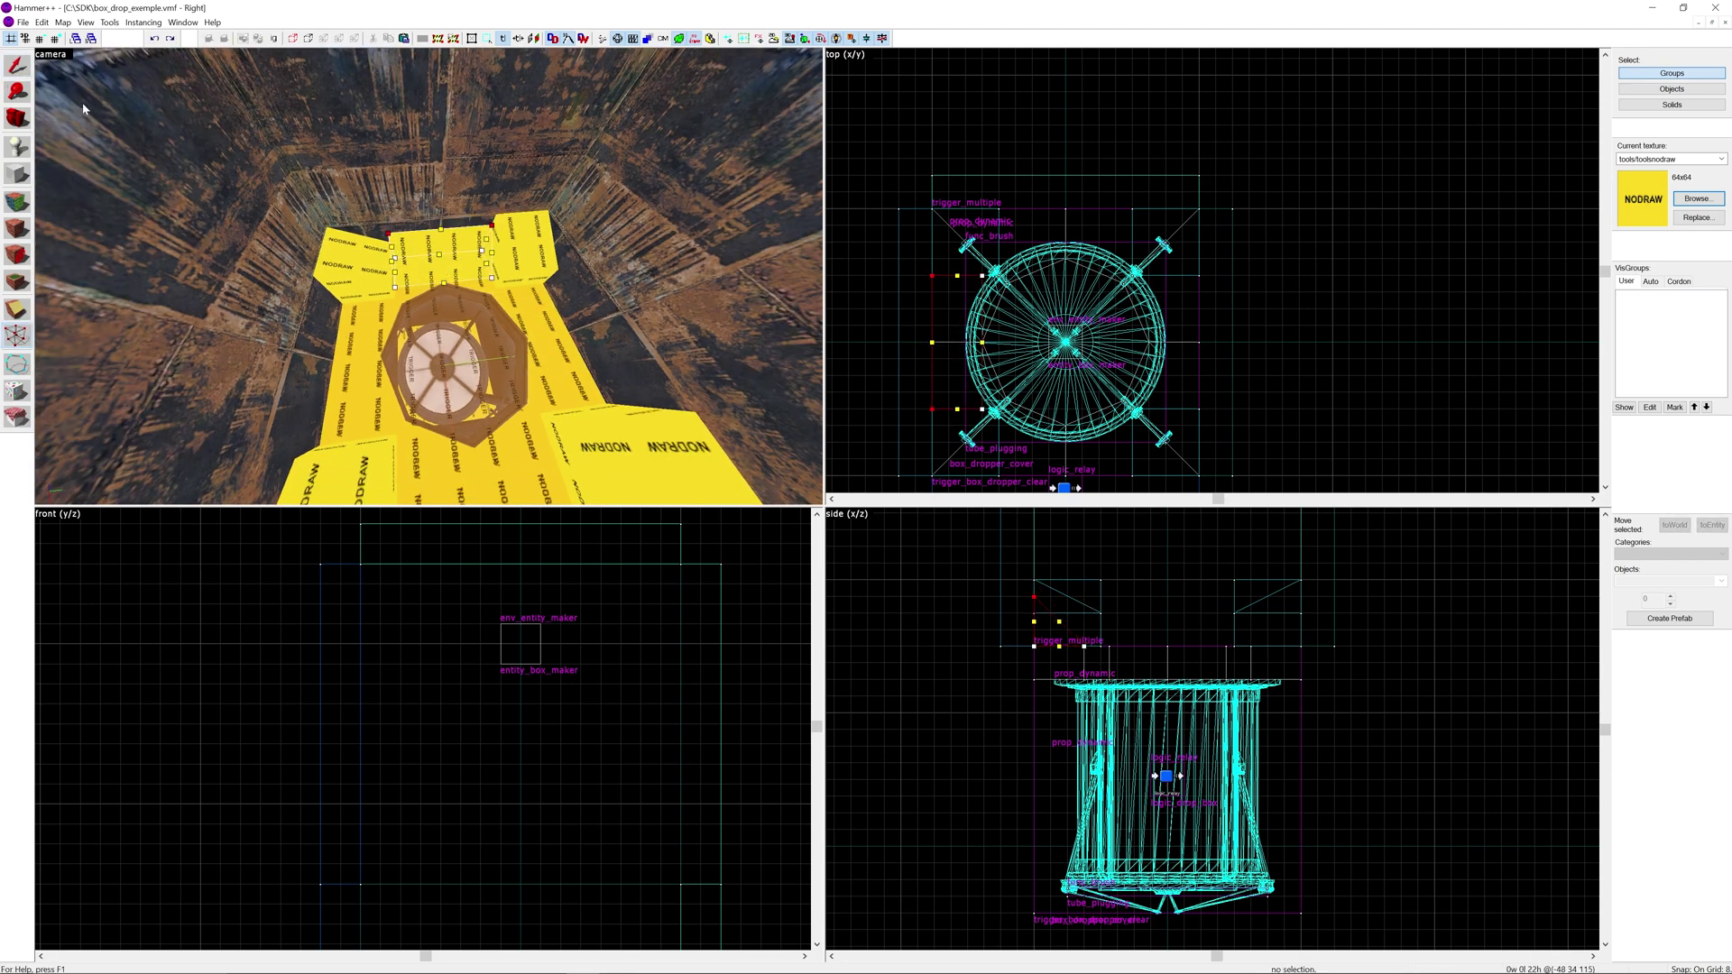
key(shift+s)
Copy the wedge to the other three sides between the corner blocks, rotating each copy so it slopes toward the tube.
click(451, 285)
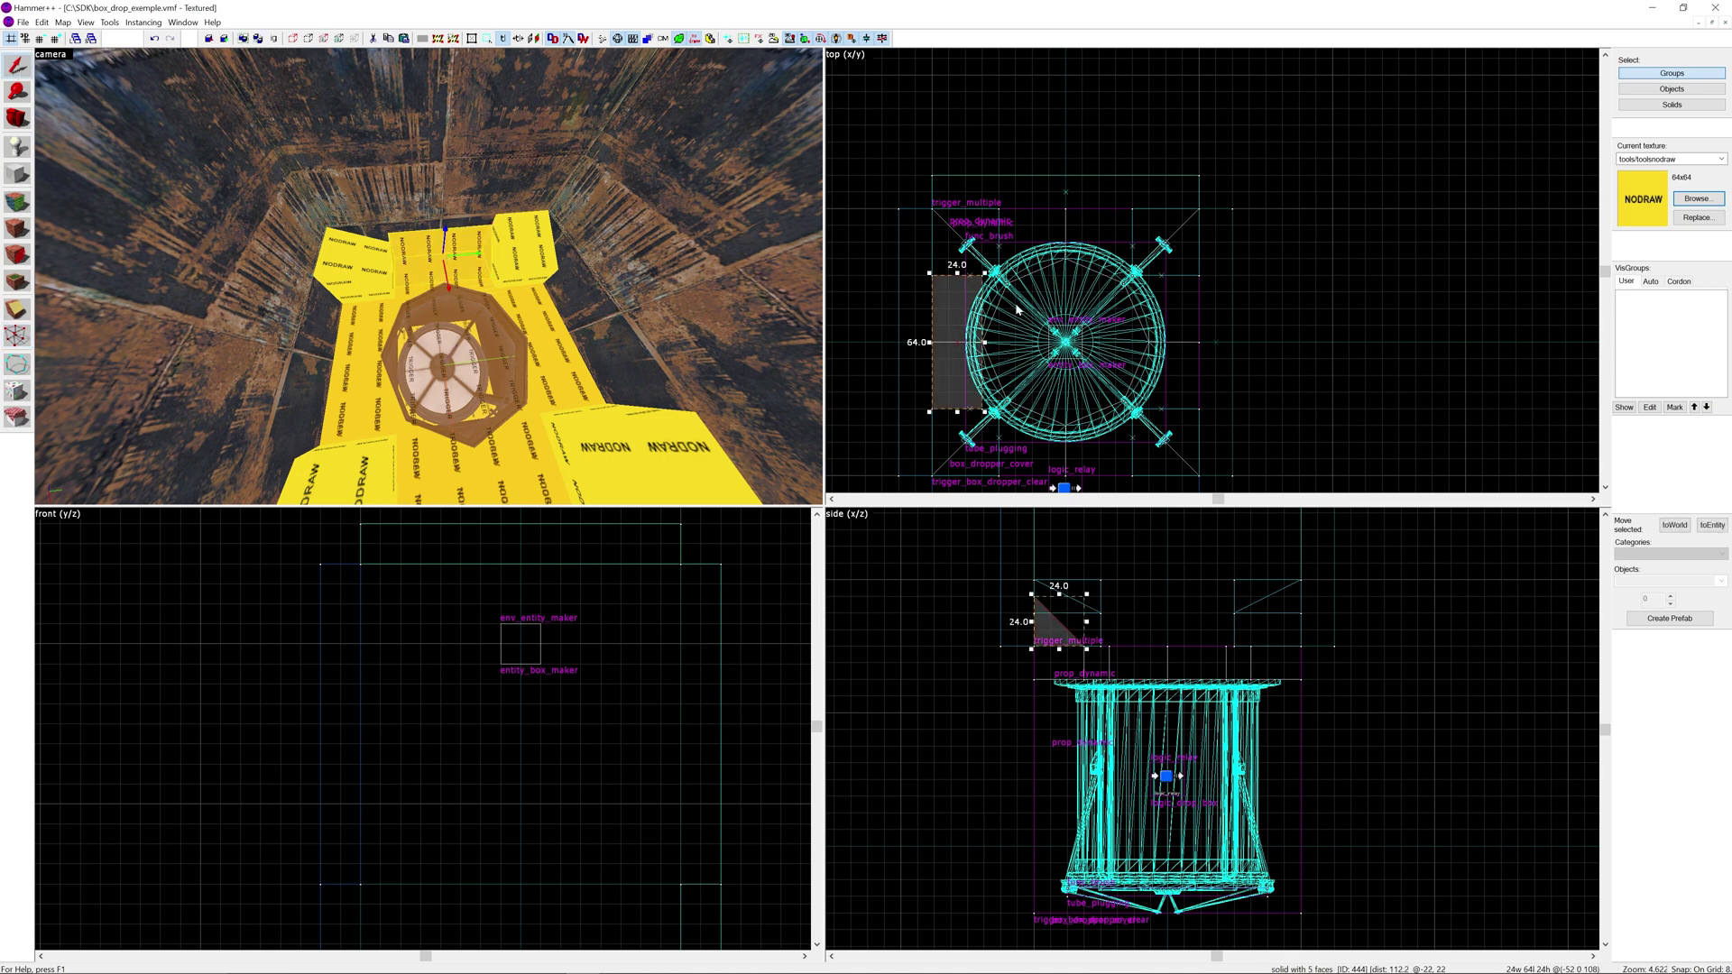
drag(939, 325, 1093, 234)
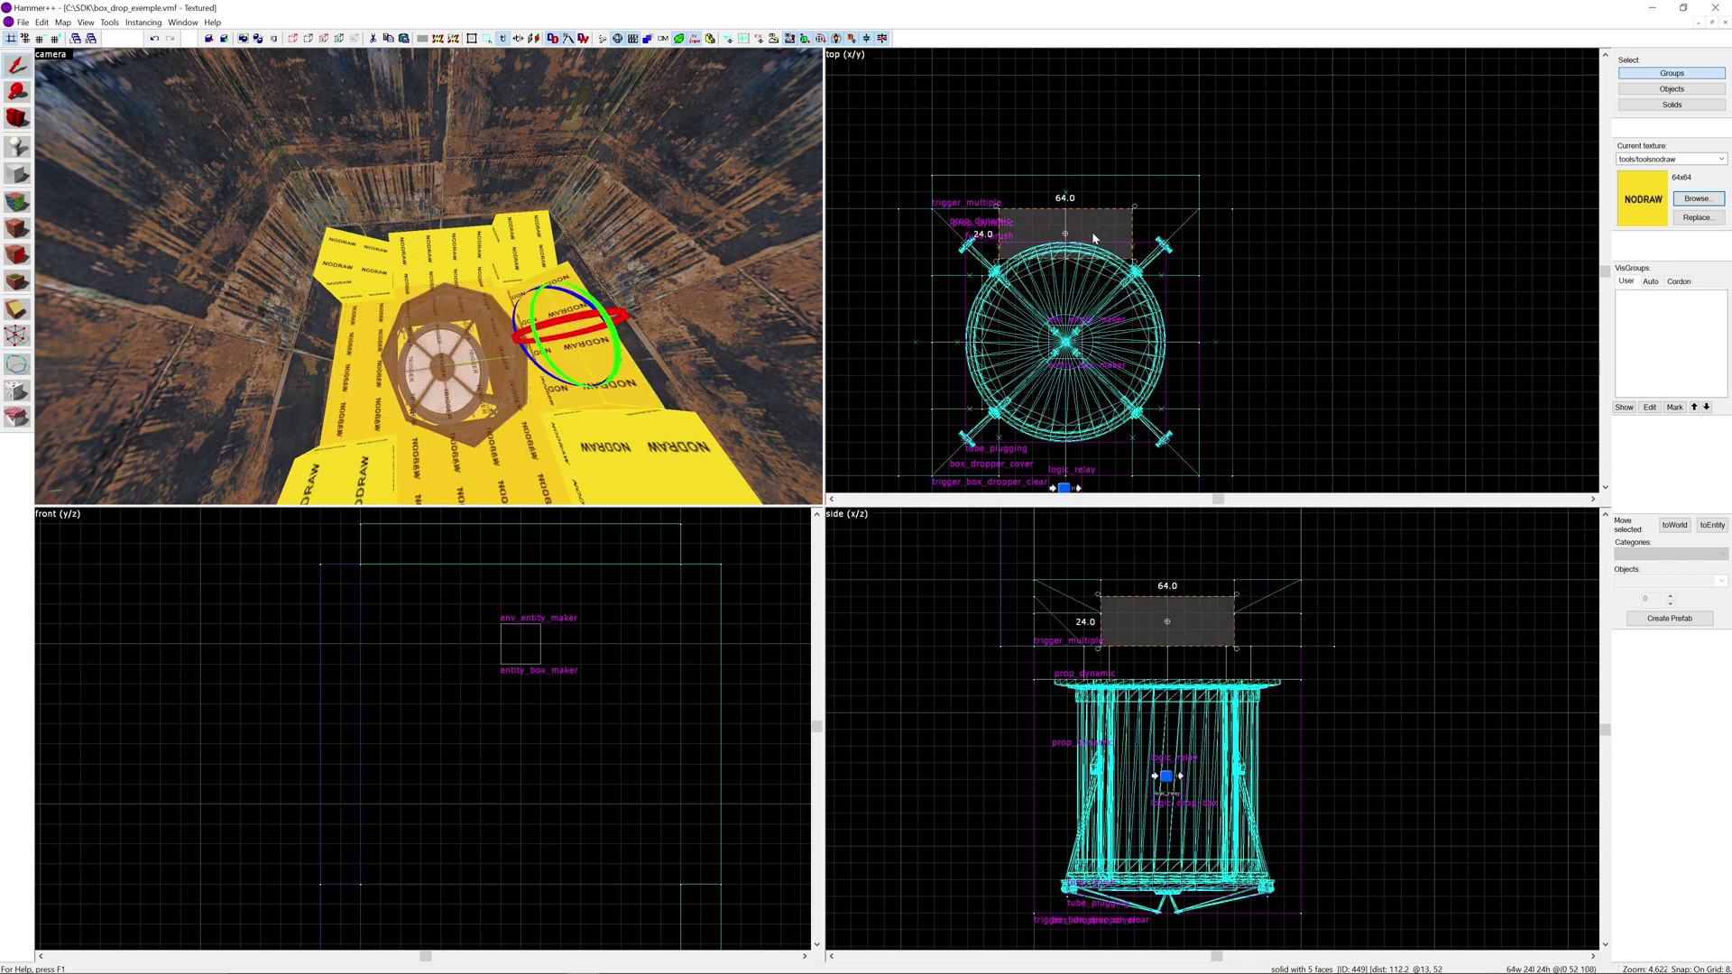
click(466, 262)
drag(481, 259, 1167, 387)
click(1224, 356)
click(605, 341)
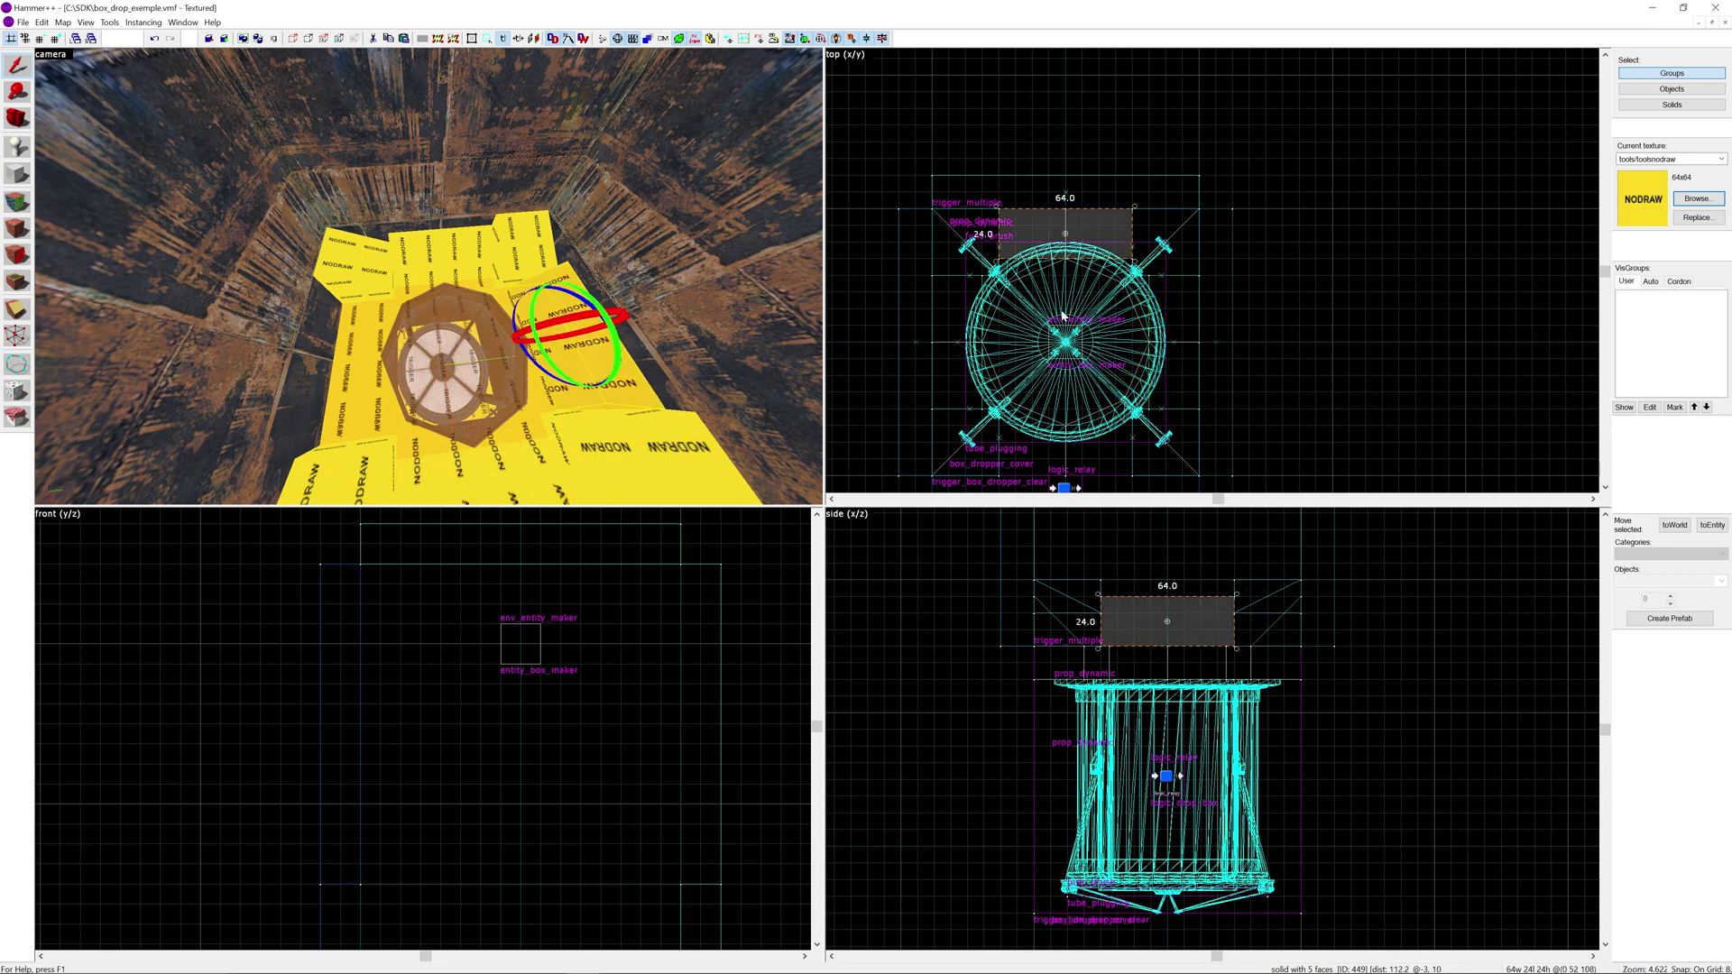
drag(1023, 239, 1152, 478)
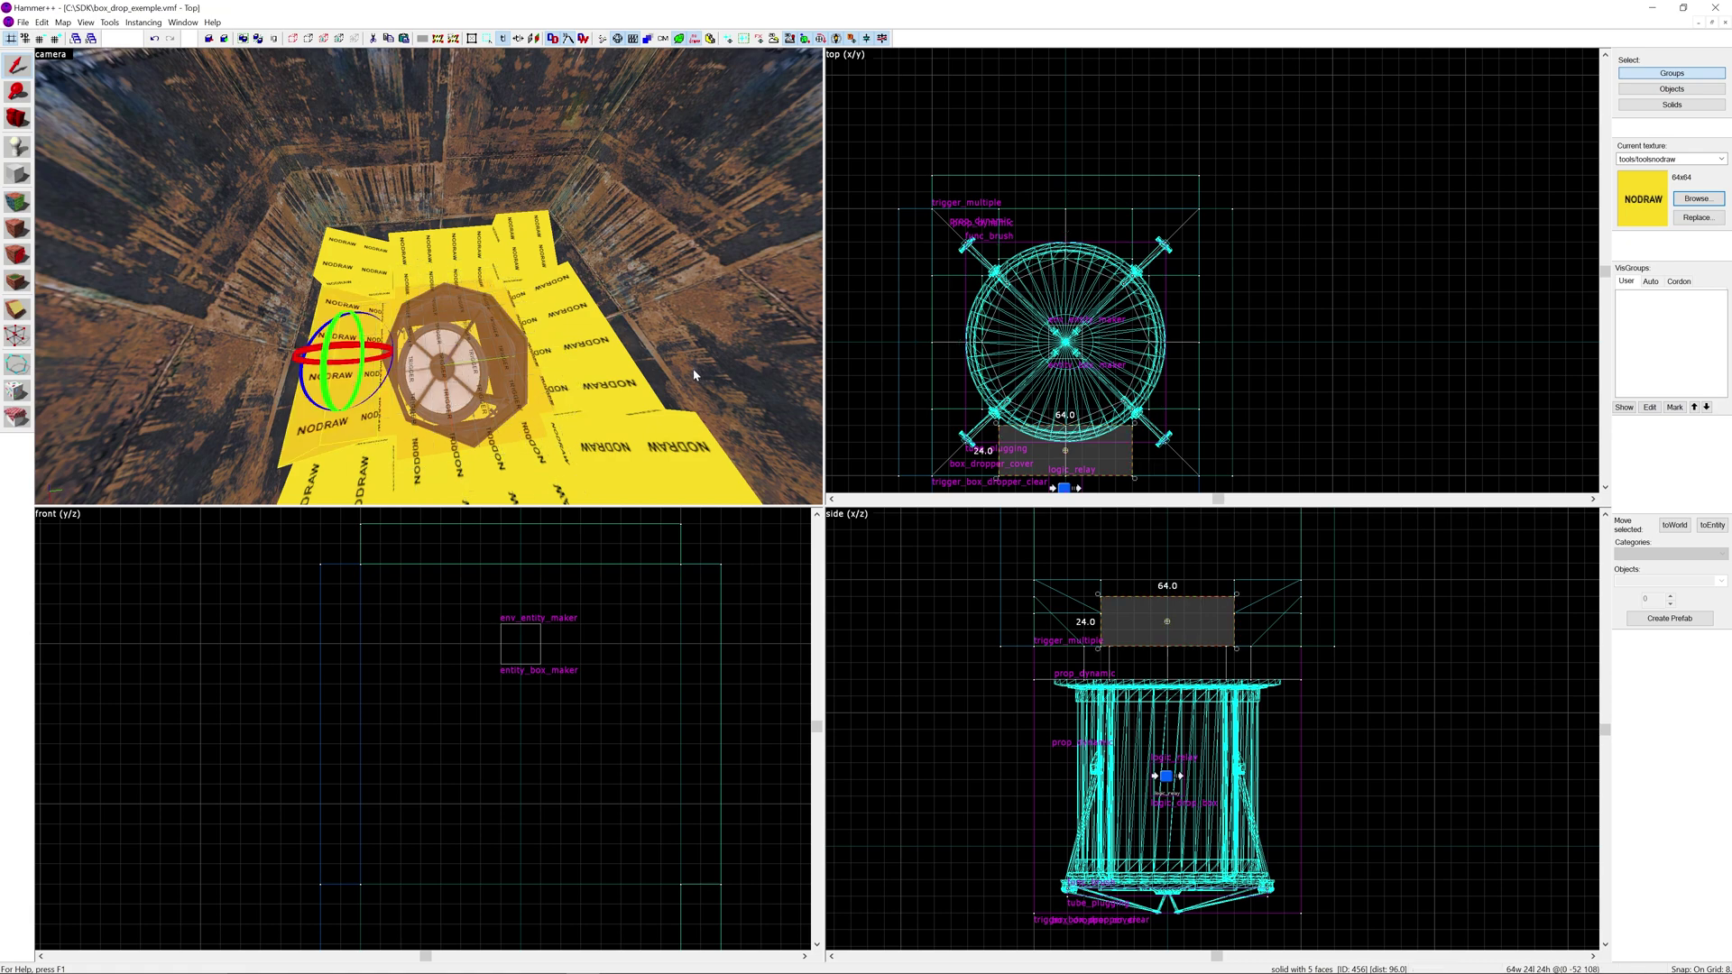
key(Escape)
Examine how the wedges and corner blocks fit around the tube opening.
key(z)
key(s)
key(w)
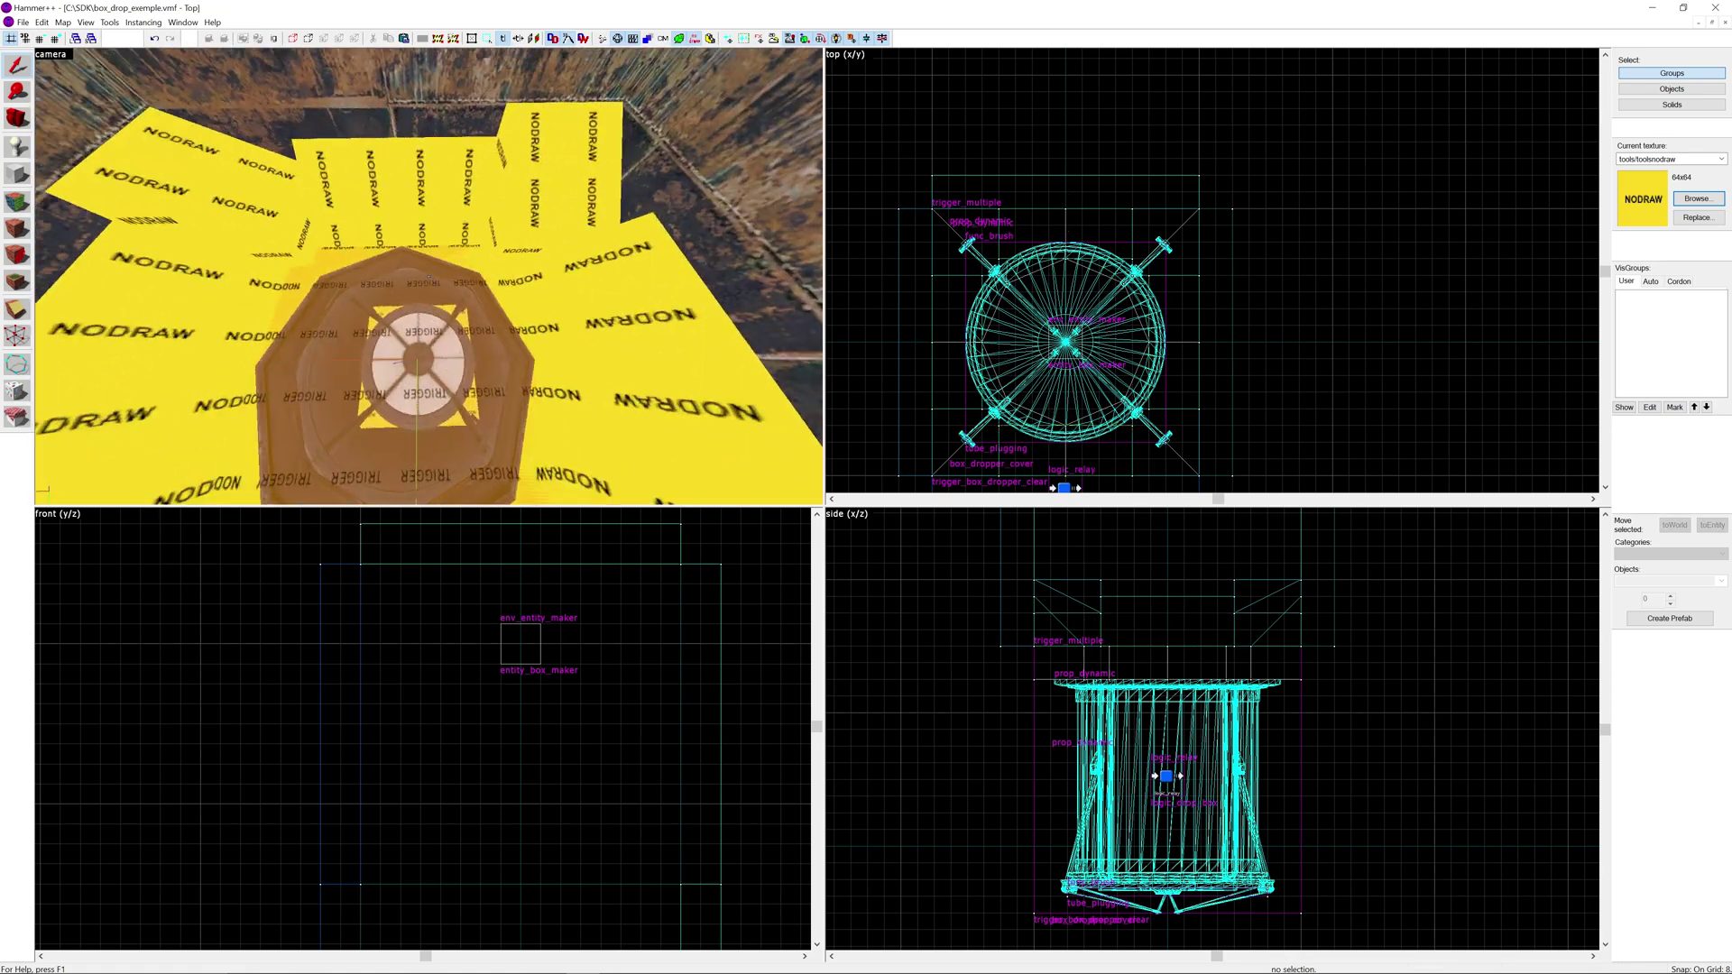
key(s)
key(d)
key(a)
key(z)
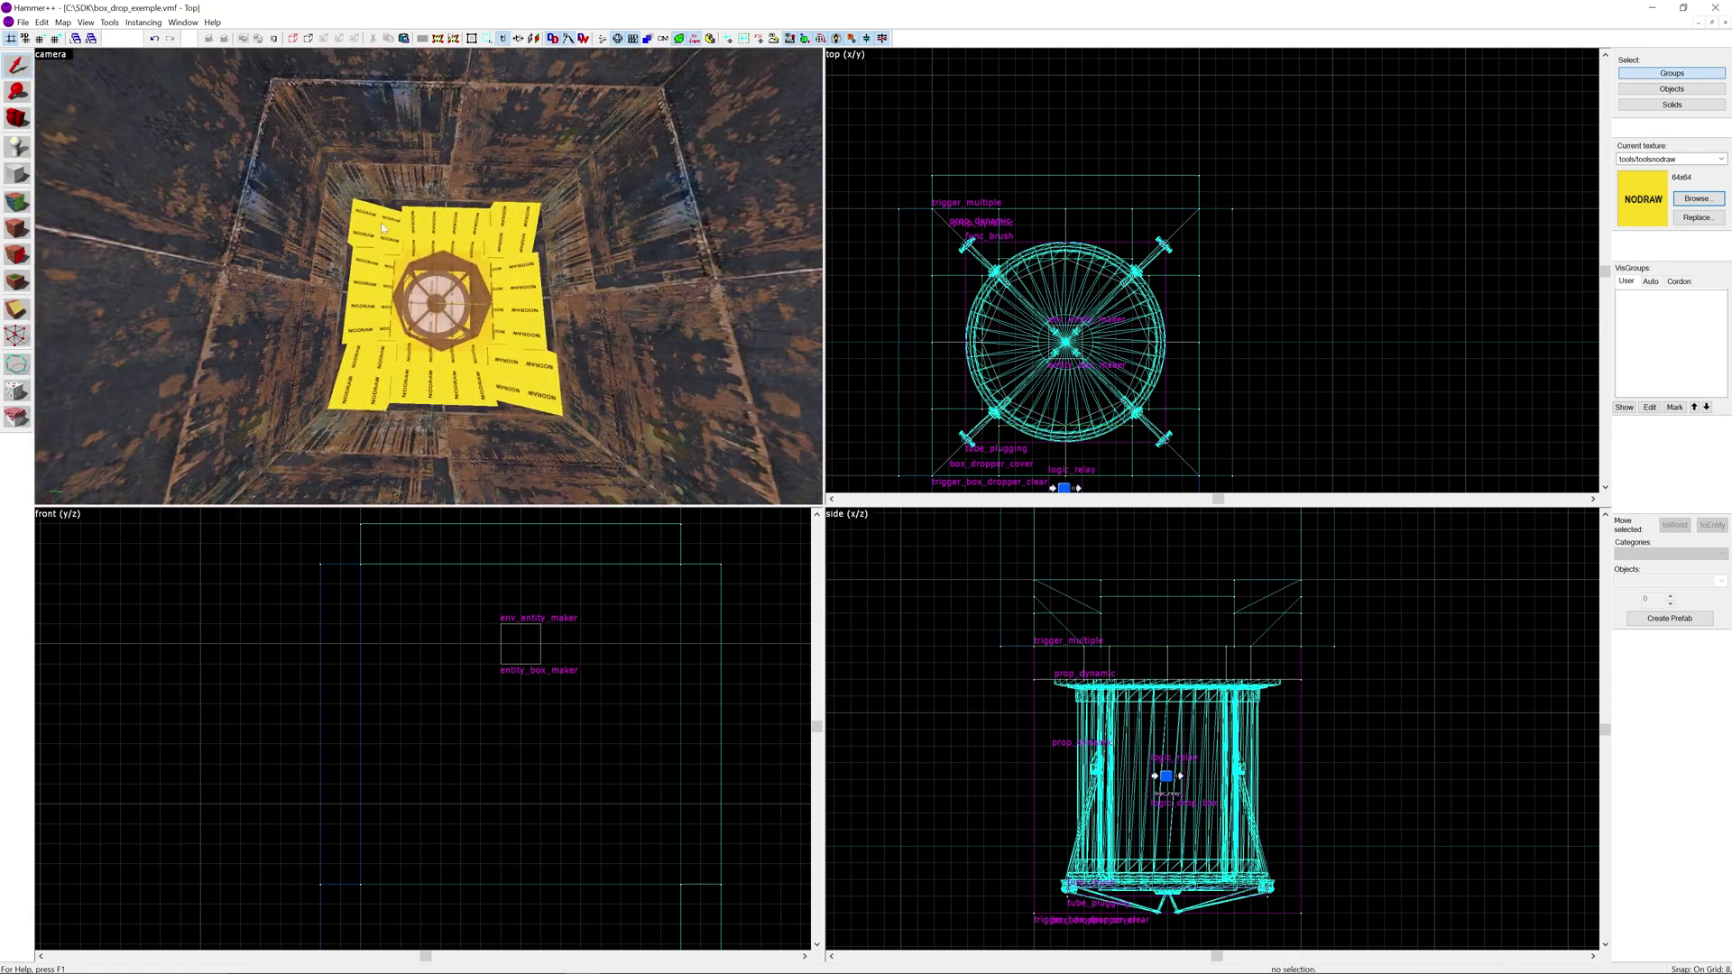
Select all eight sloped blocks around the tube opening and tie them to a func_detail entity.
click(380, 224)
ctrl+click(443, 229)
ctrl+click(515, 229)
ctrl+click(523, 298)
ctrl+click(534, 374)
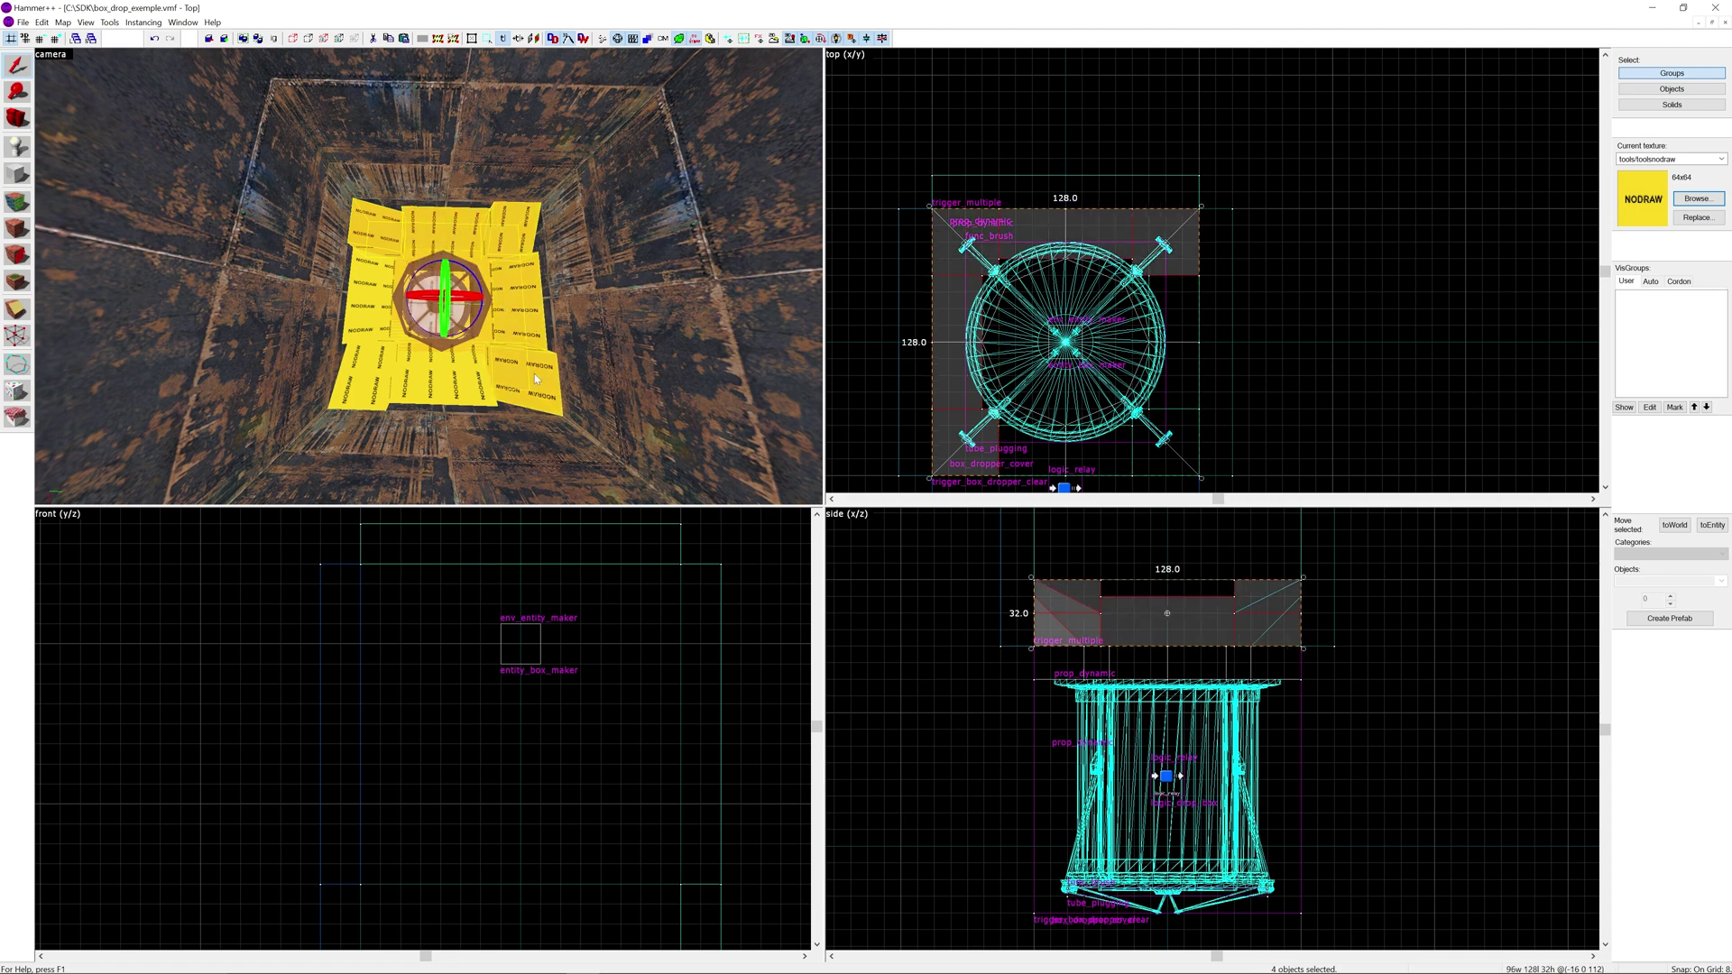
ctrl+click(451, 384)
key(ctrl+t)
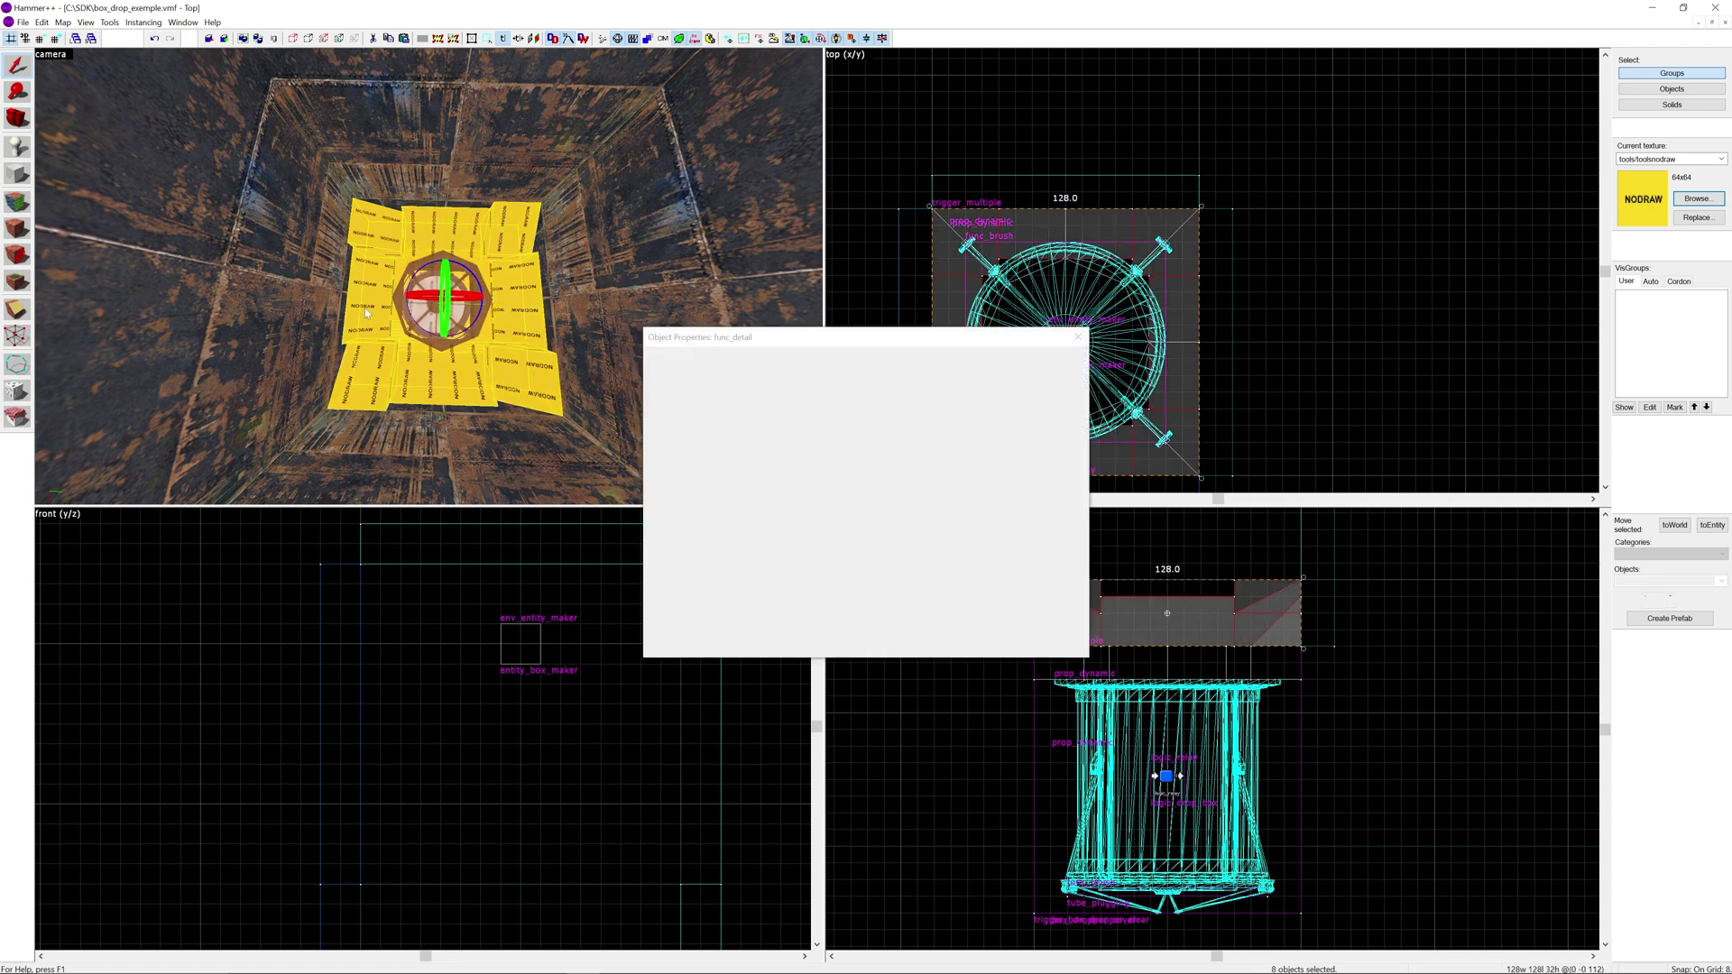
click(1076, 340)
key(Escape)
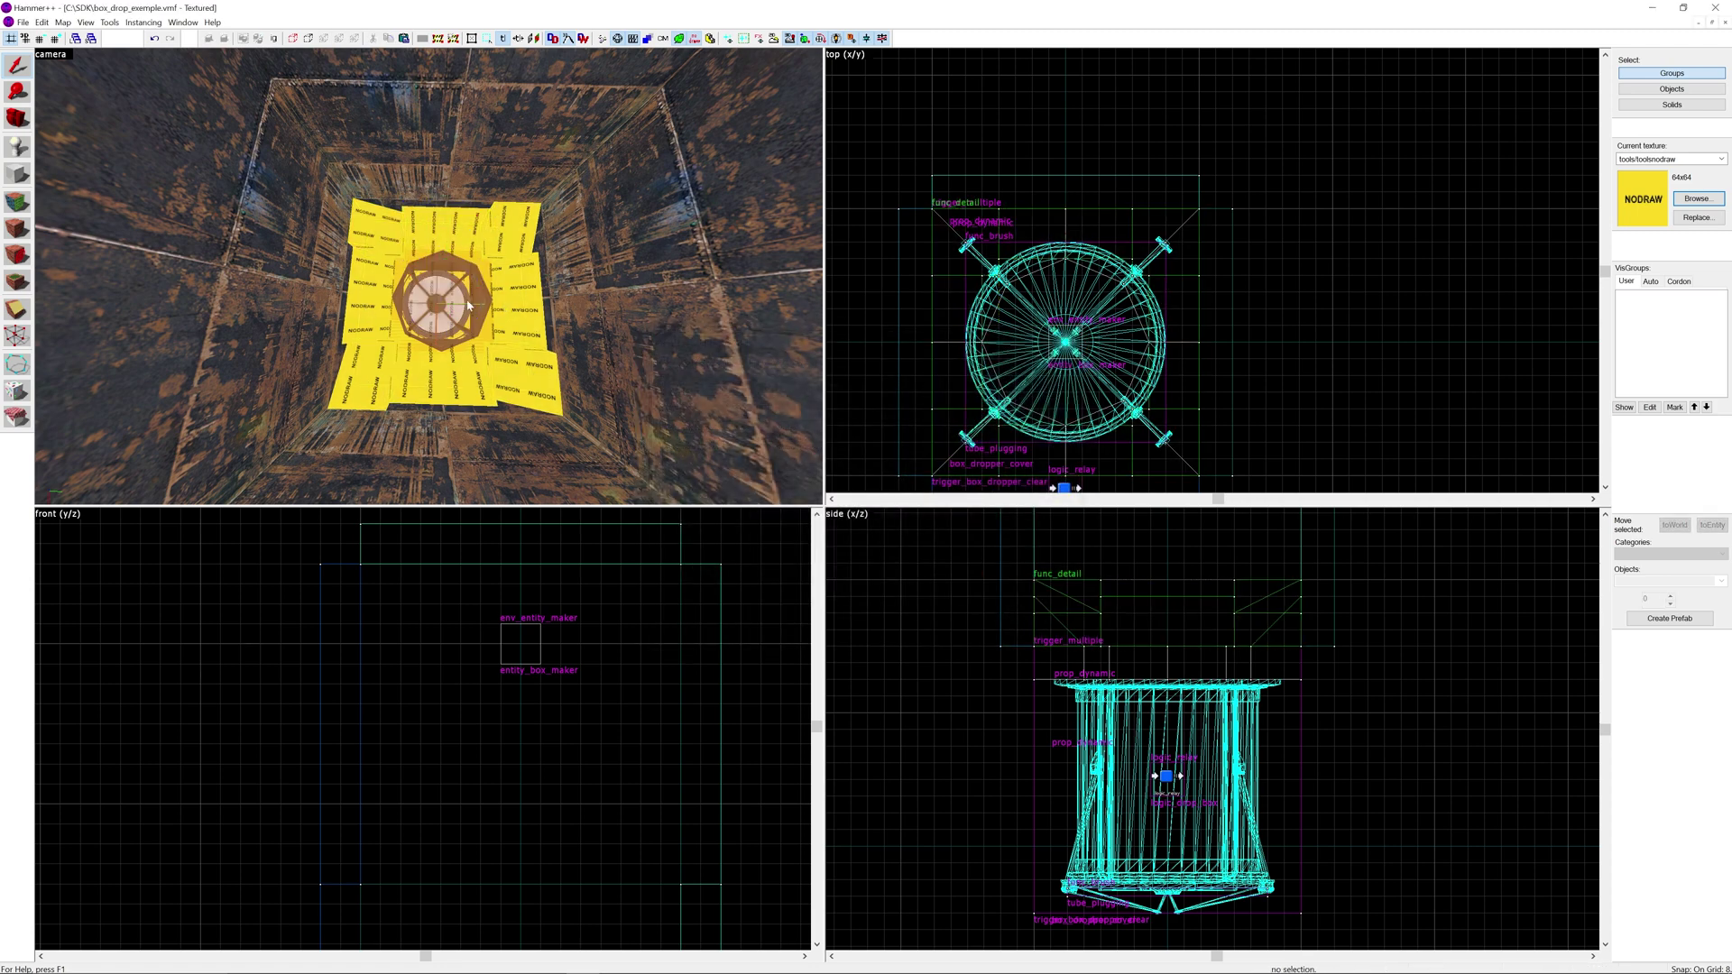
Examine the finished funnel above the tube and the whole dropper from outside.
key(z)
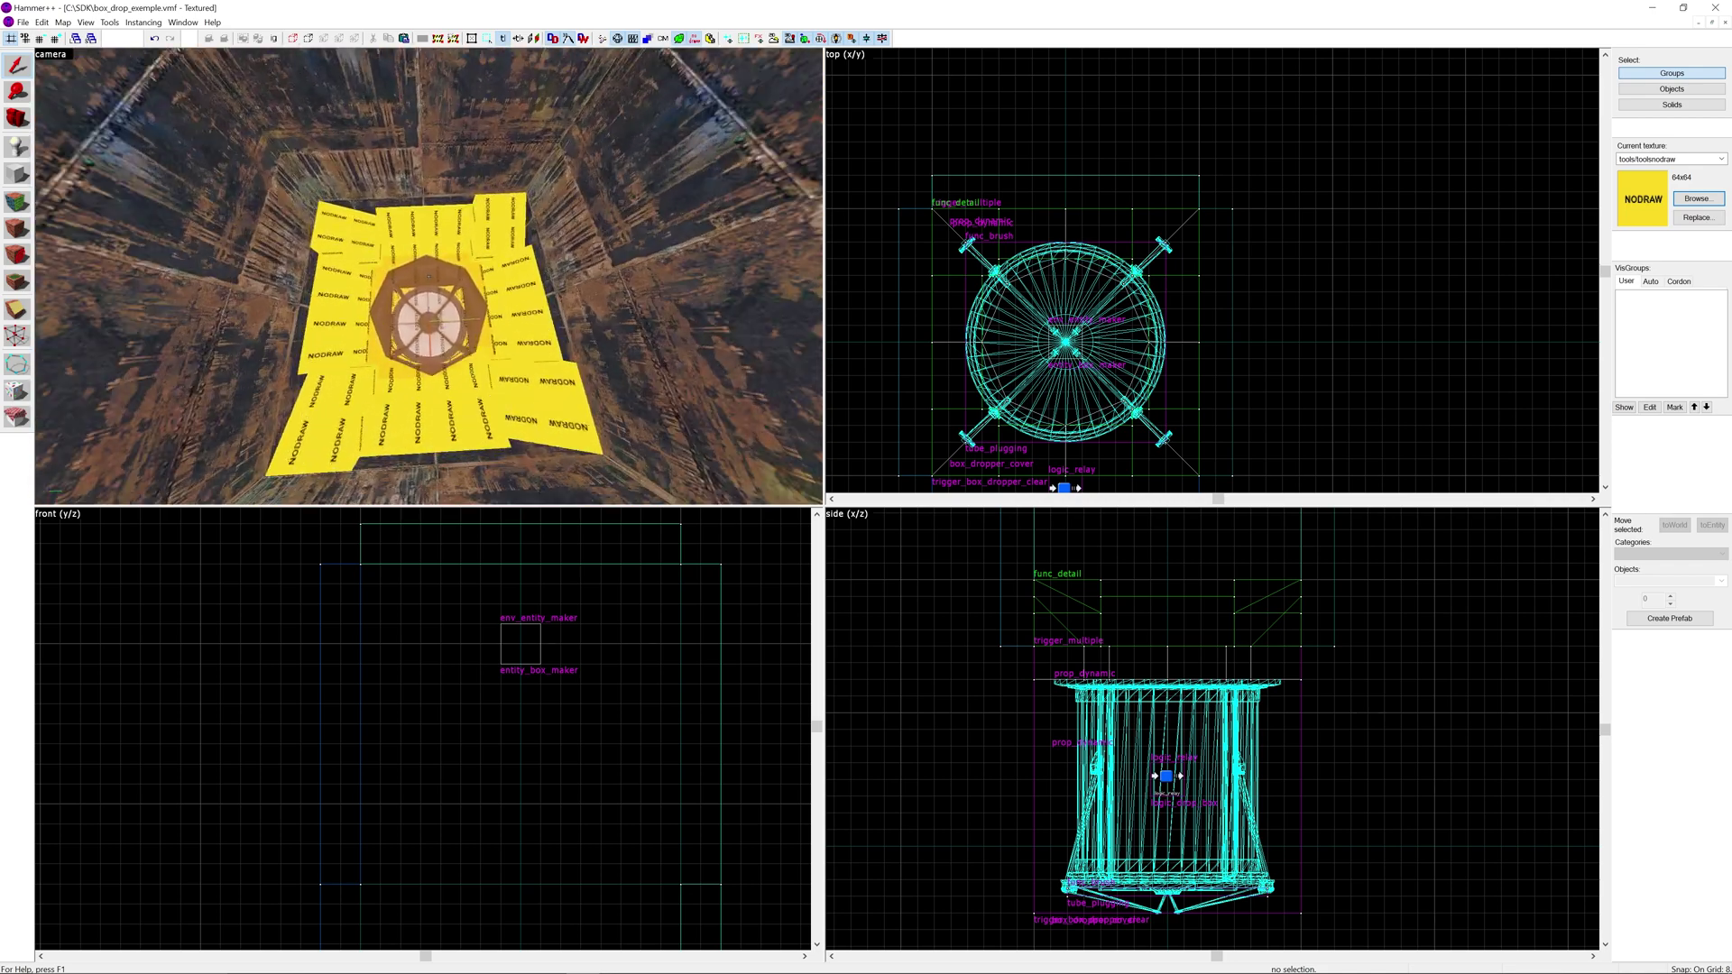
key(w)
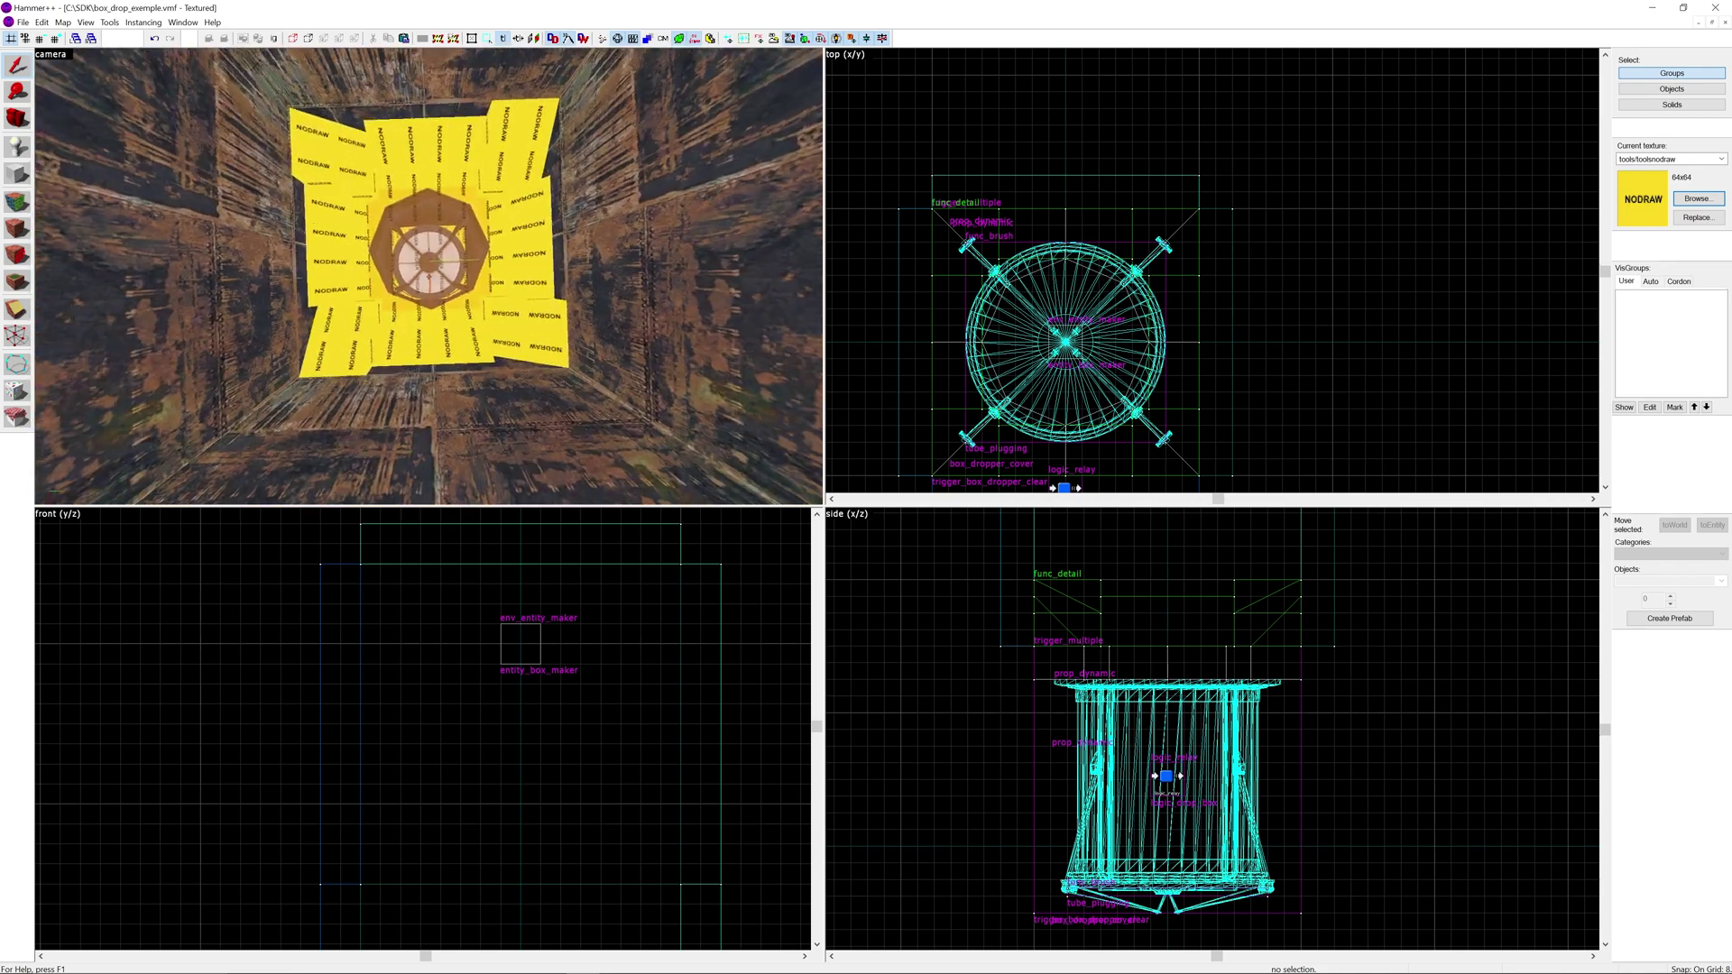
key(s)
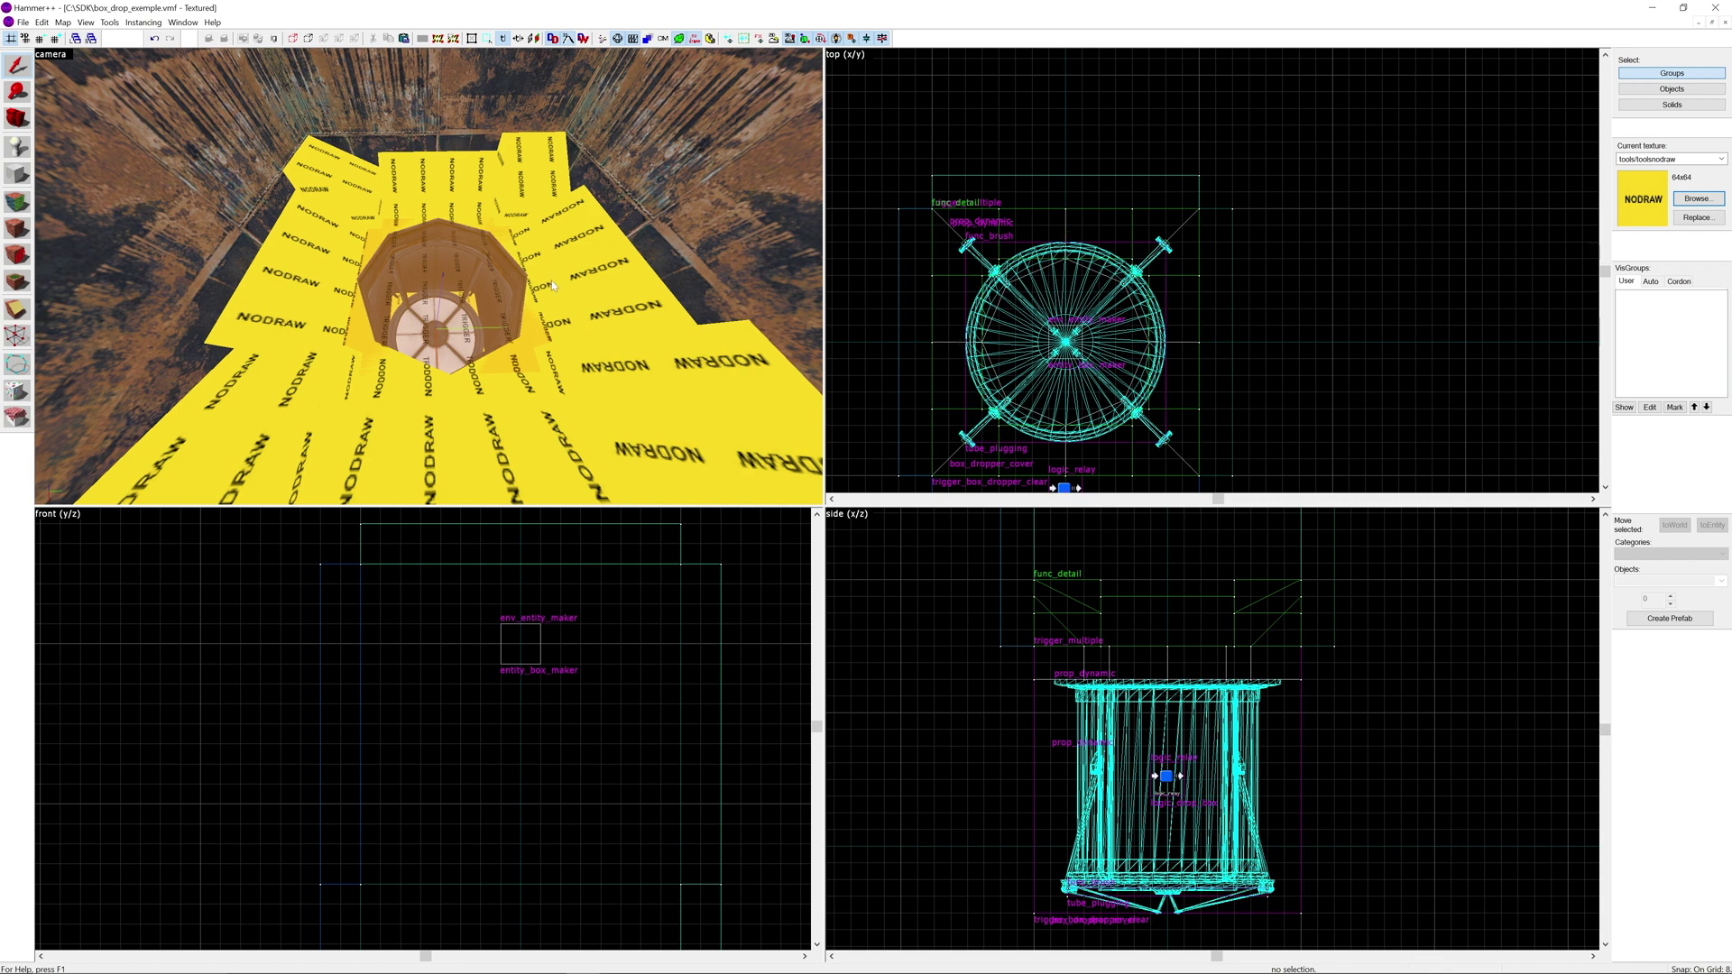
key(z)
key(s)
key(w)
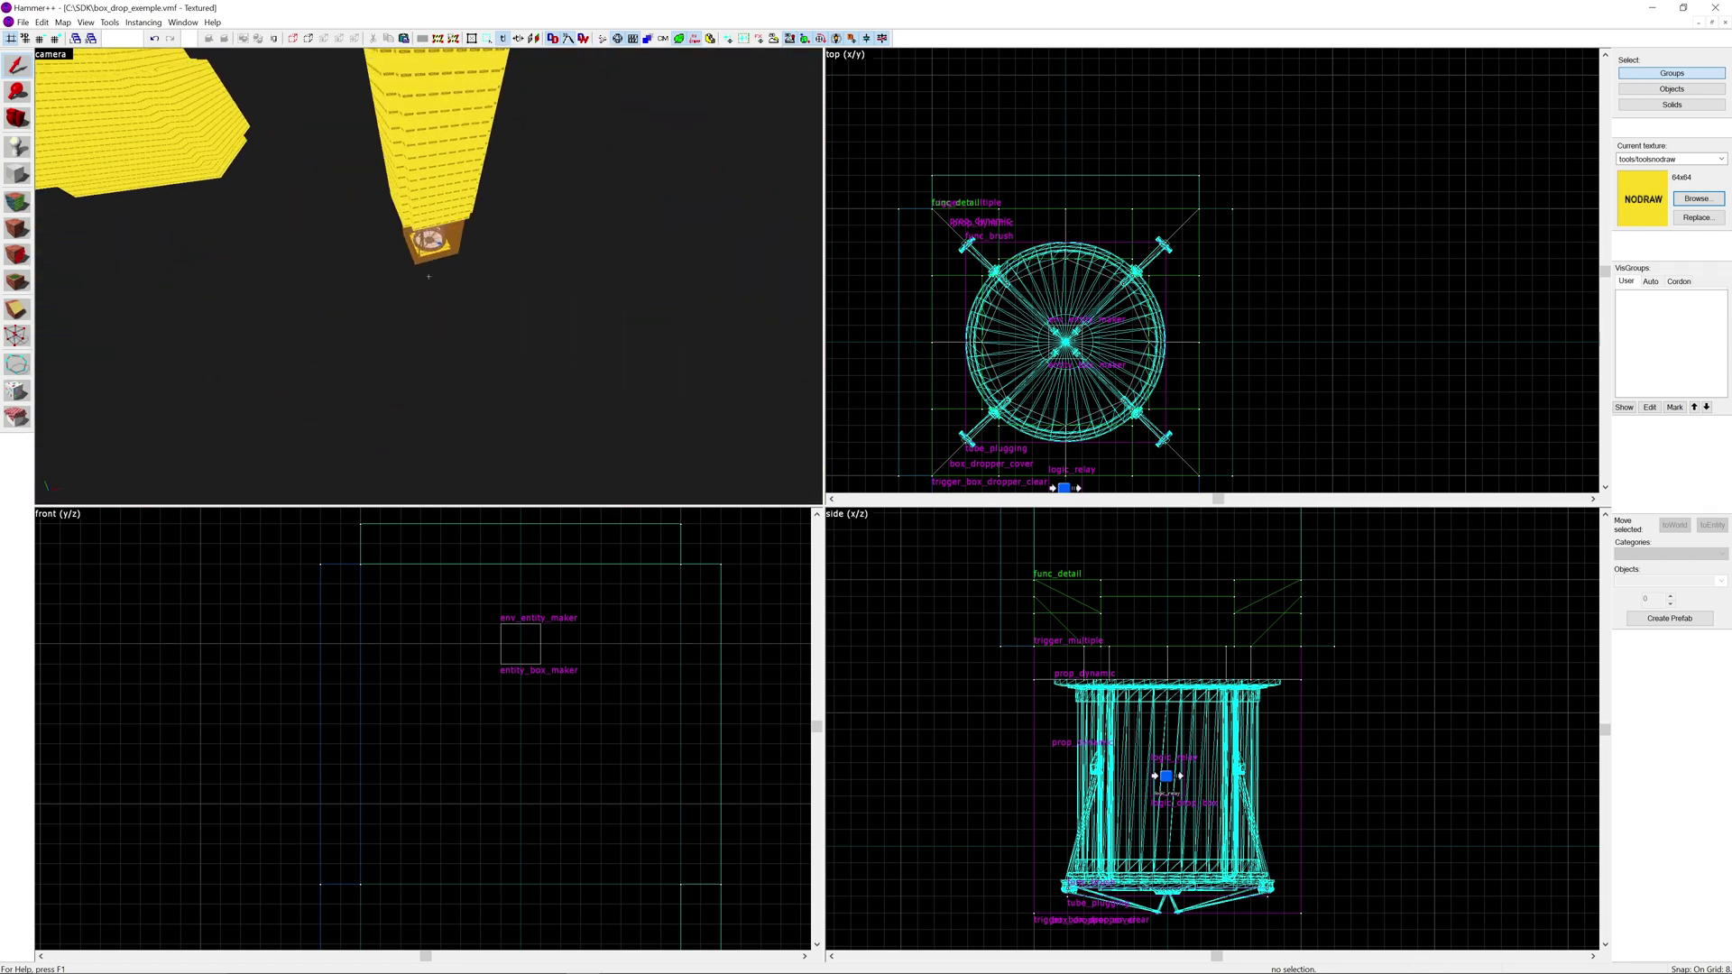
key(s)
key(z)
Select the dropper and the separate box chamber together and convert them to the instance instances\box_dropper.vmf, with the origin snapped to integer.
scroll(1124, 329, down, 6)
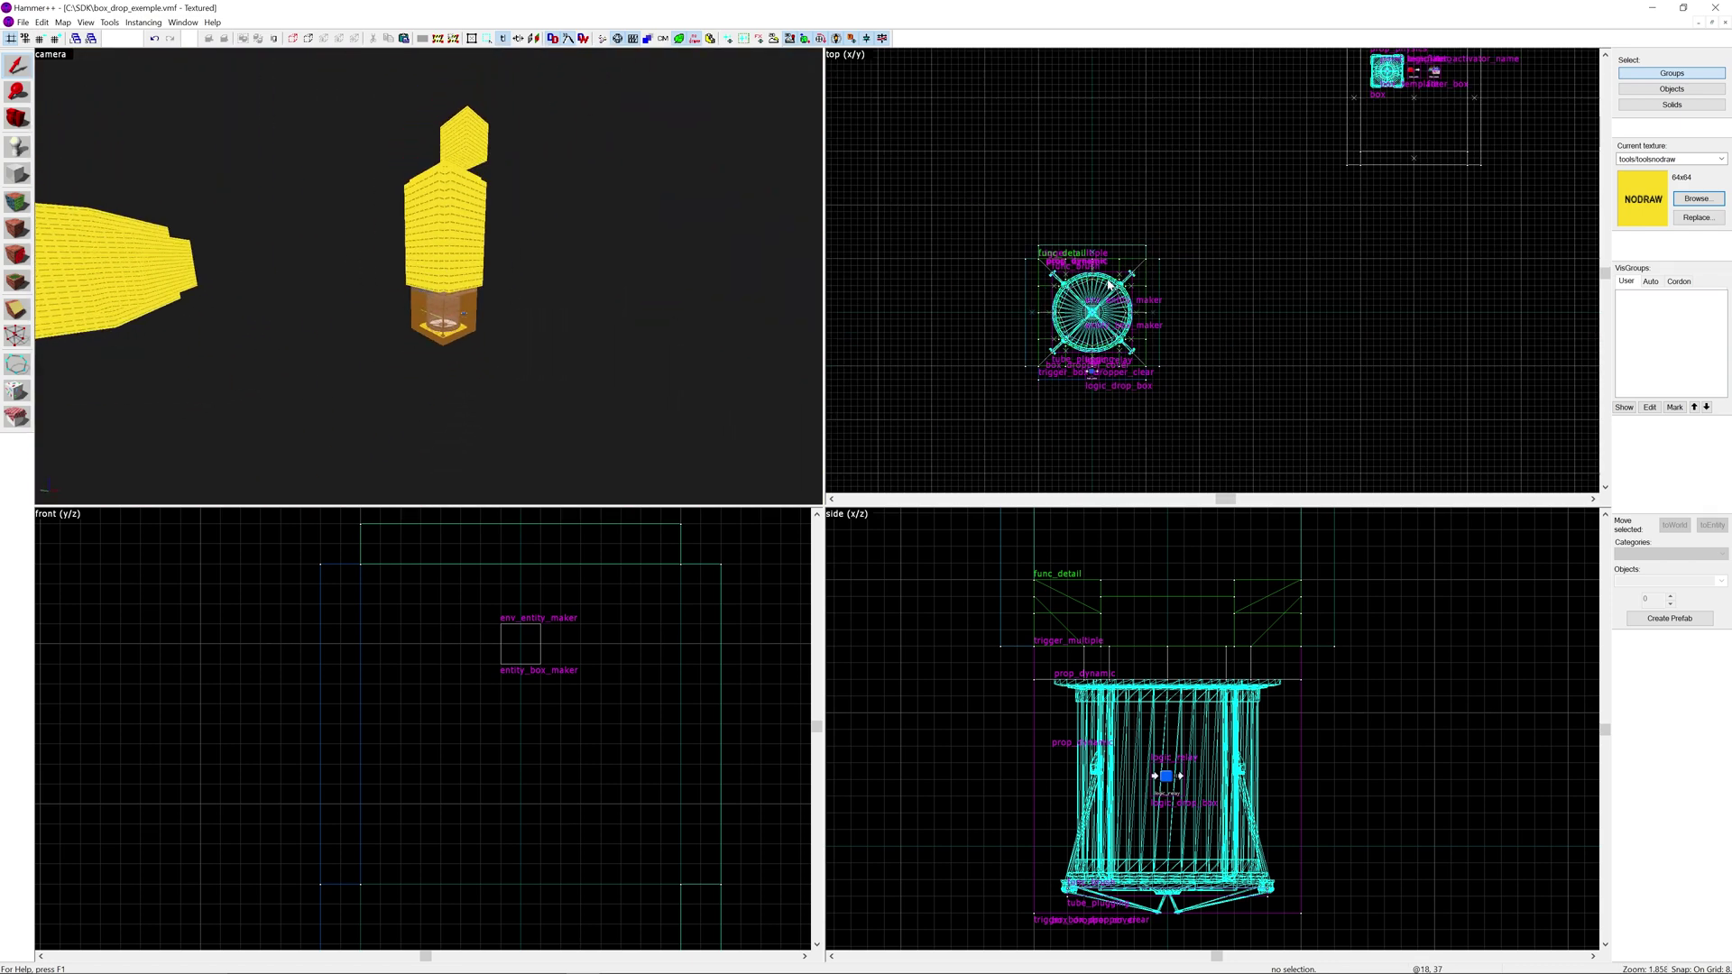
drag(1030, 359, 1342, 149)
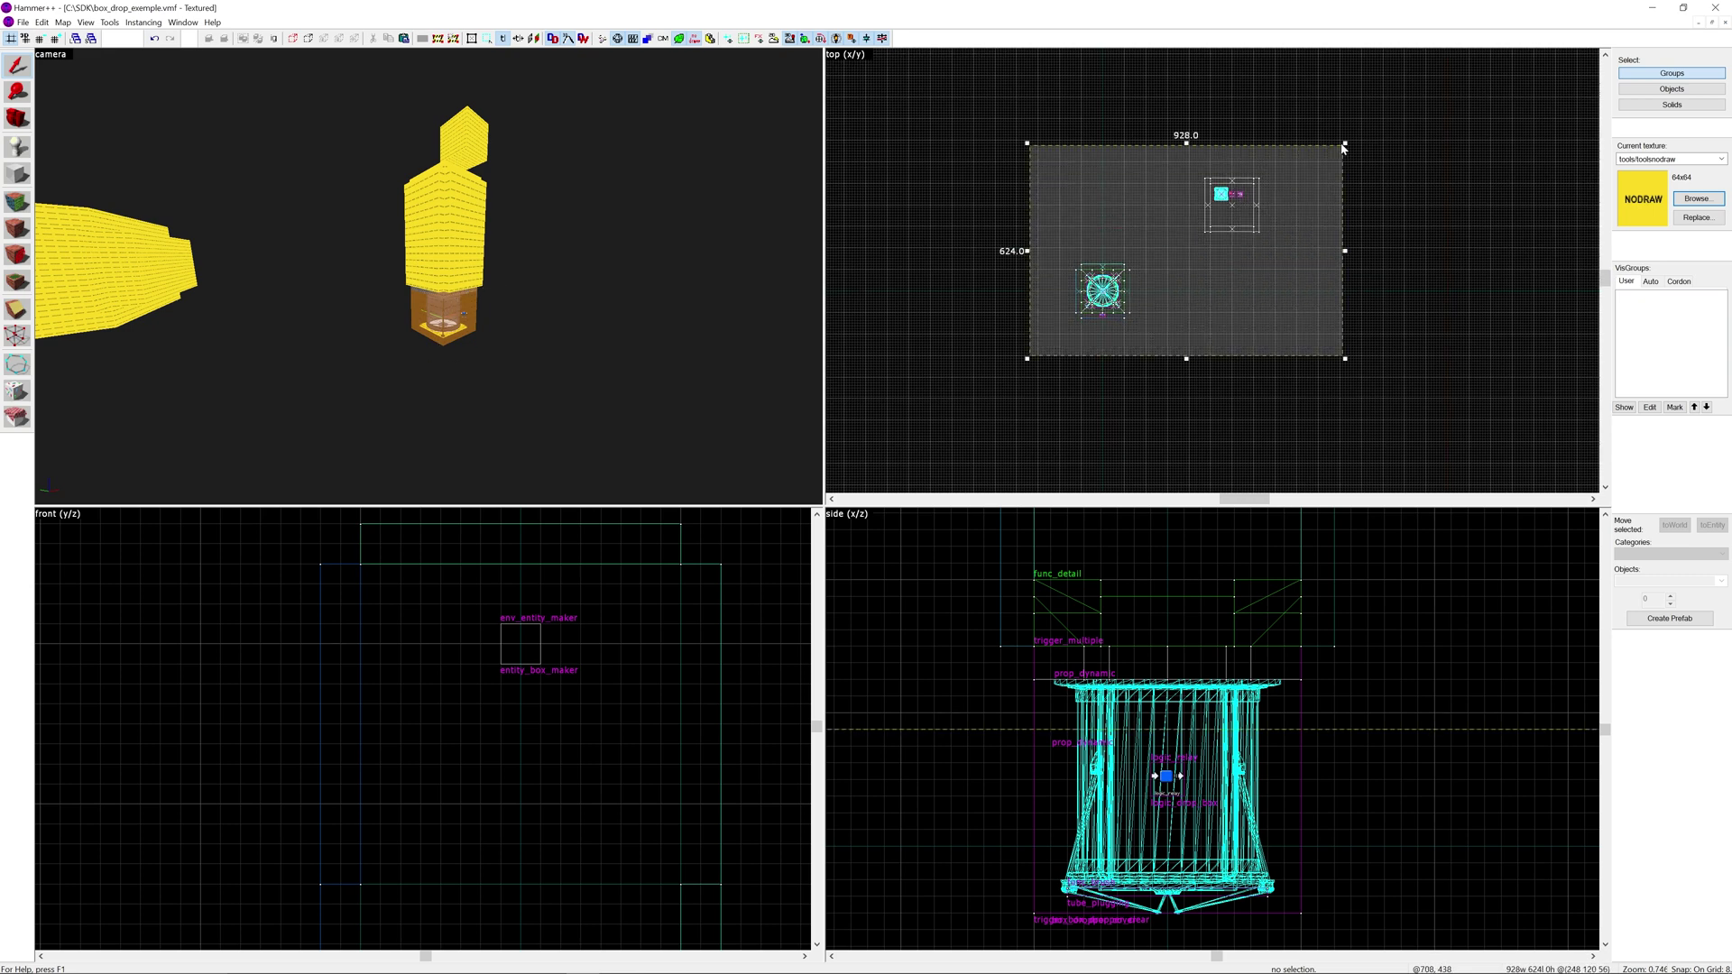
key(Return)
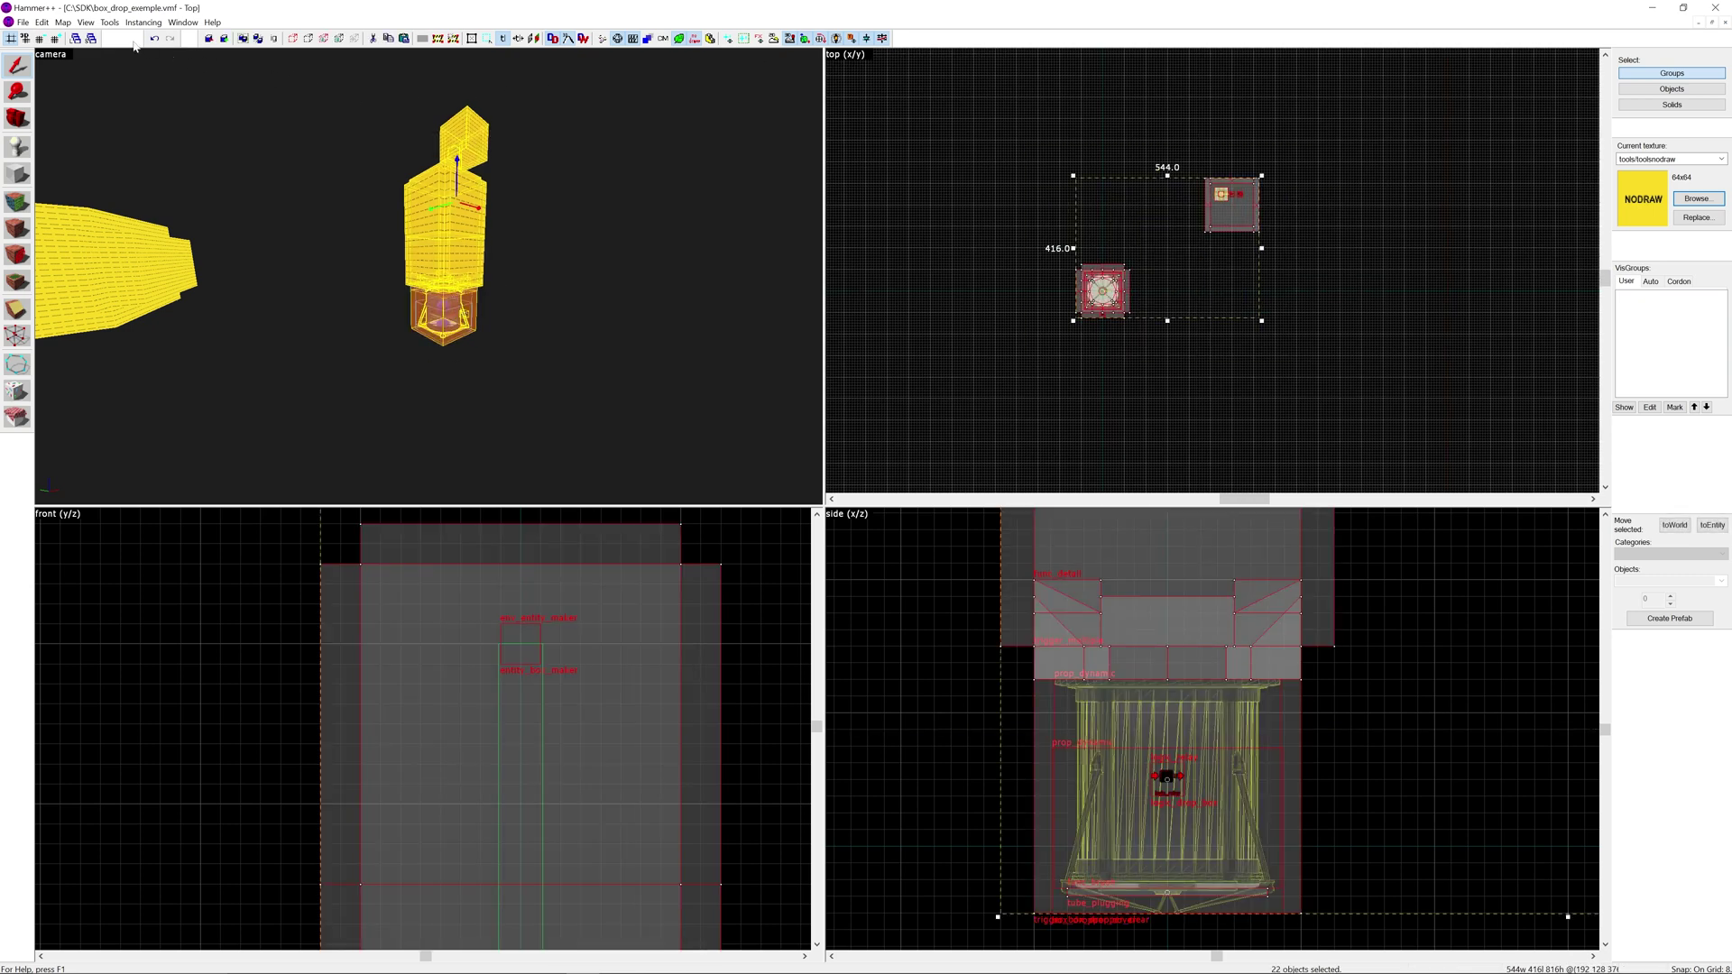
click(122, 25)
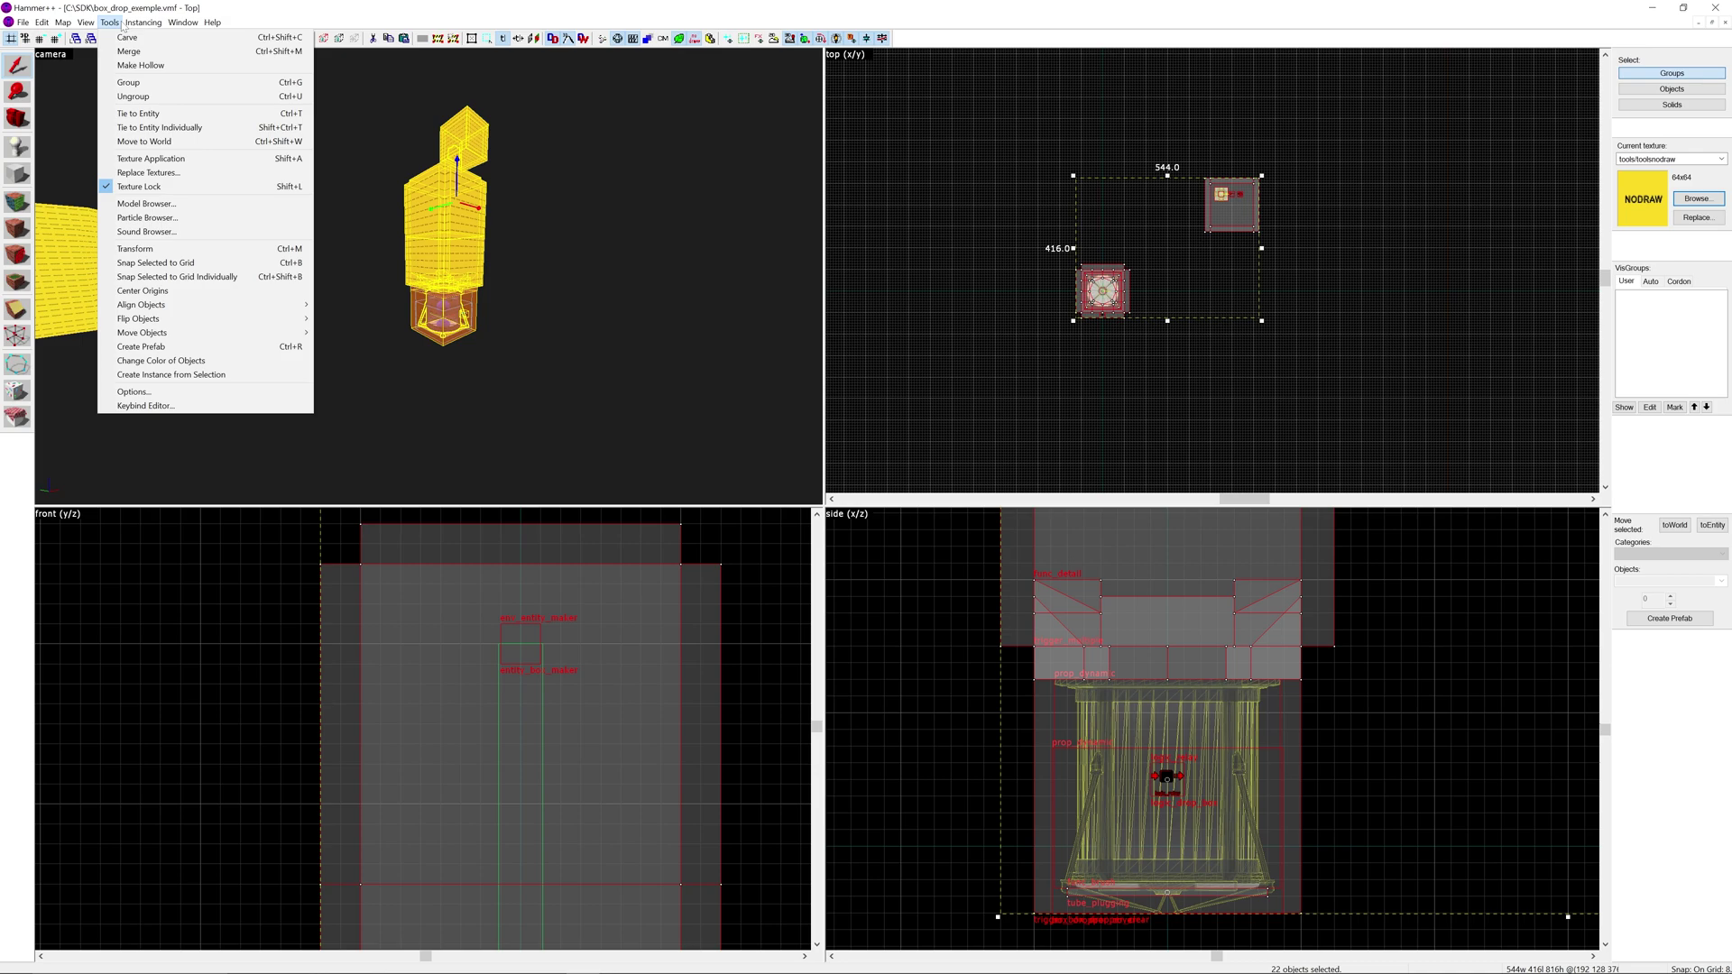
click(174, 375)
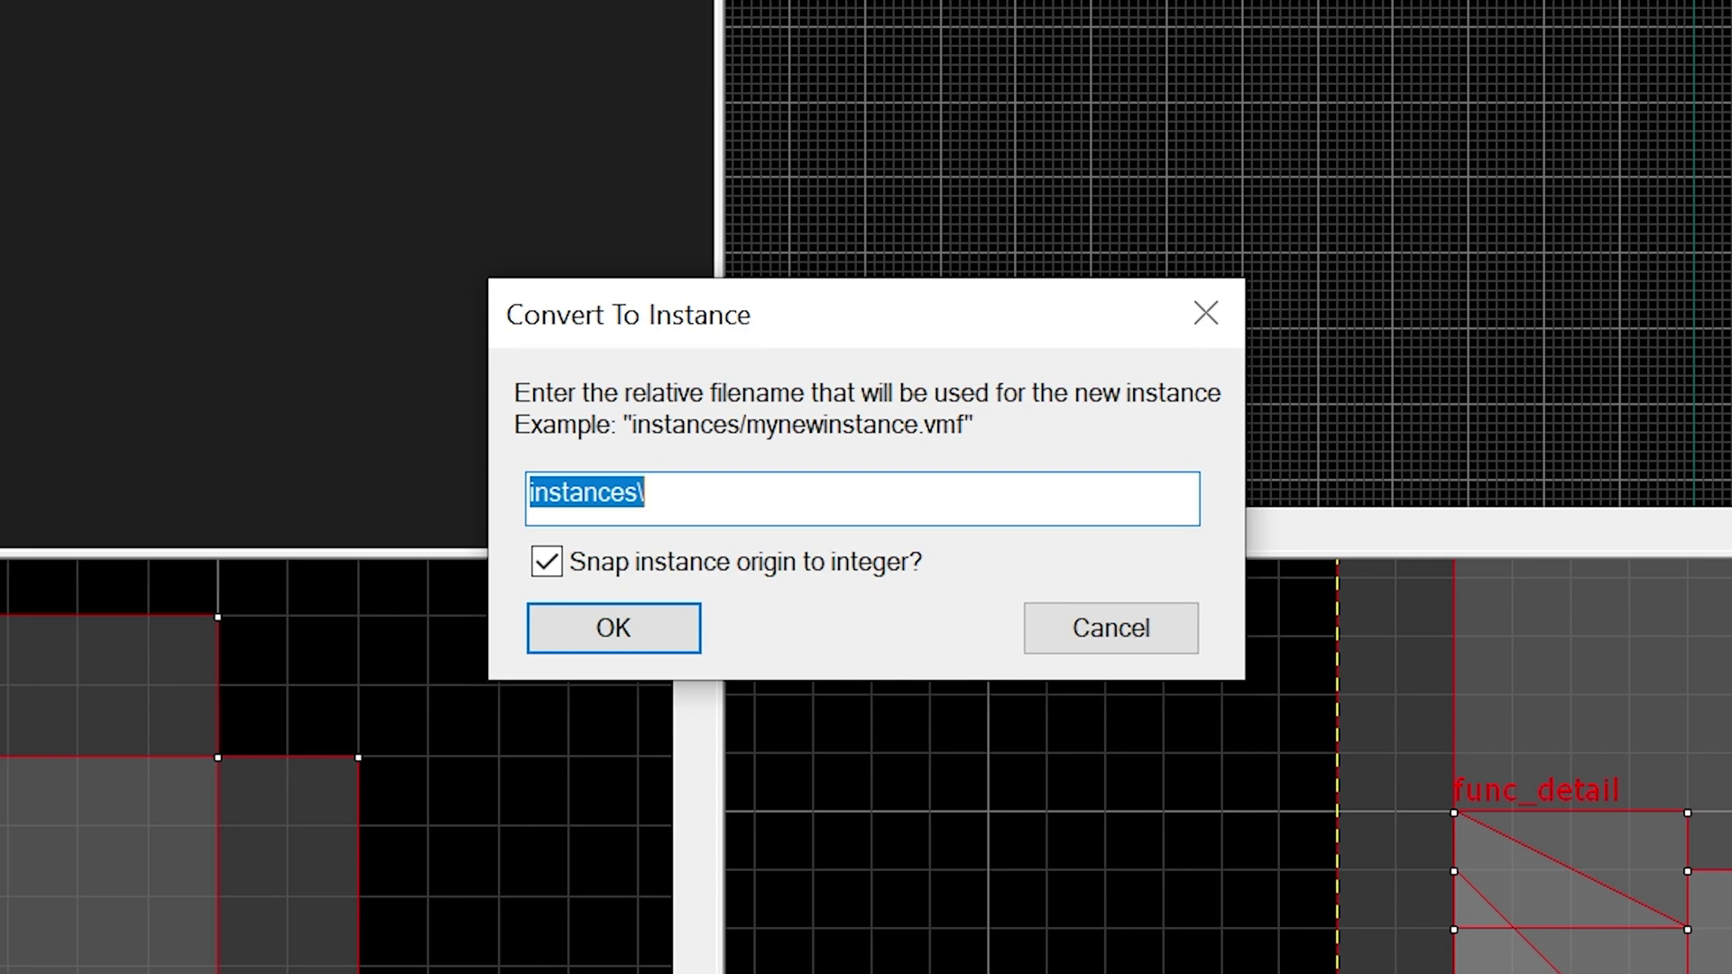
key(Right)
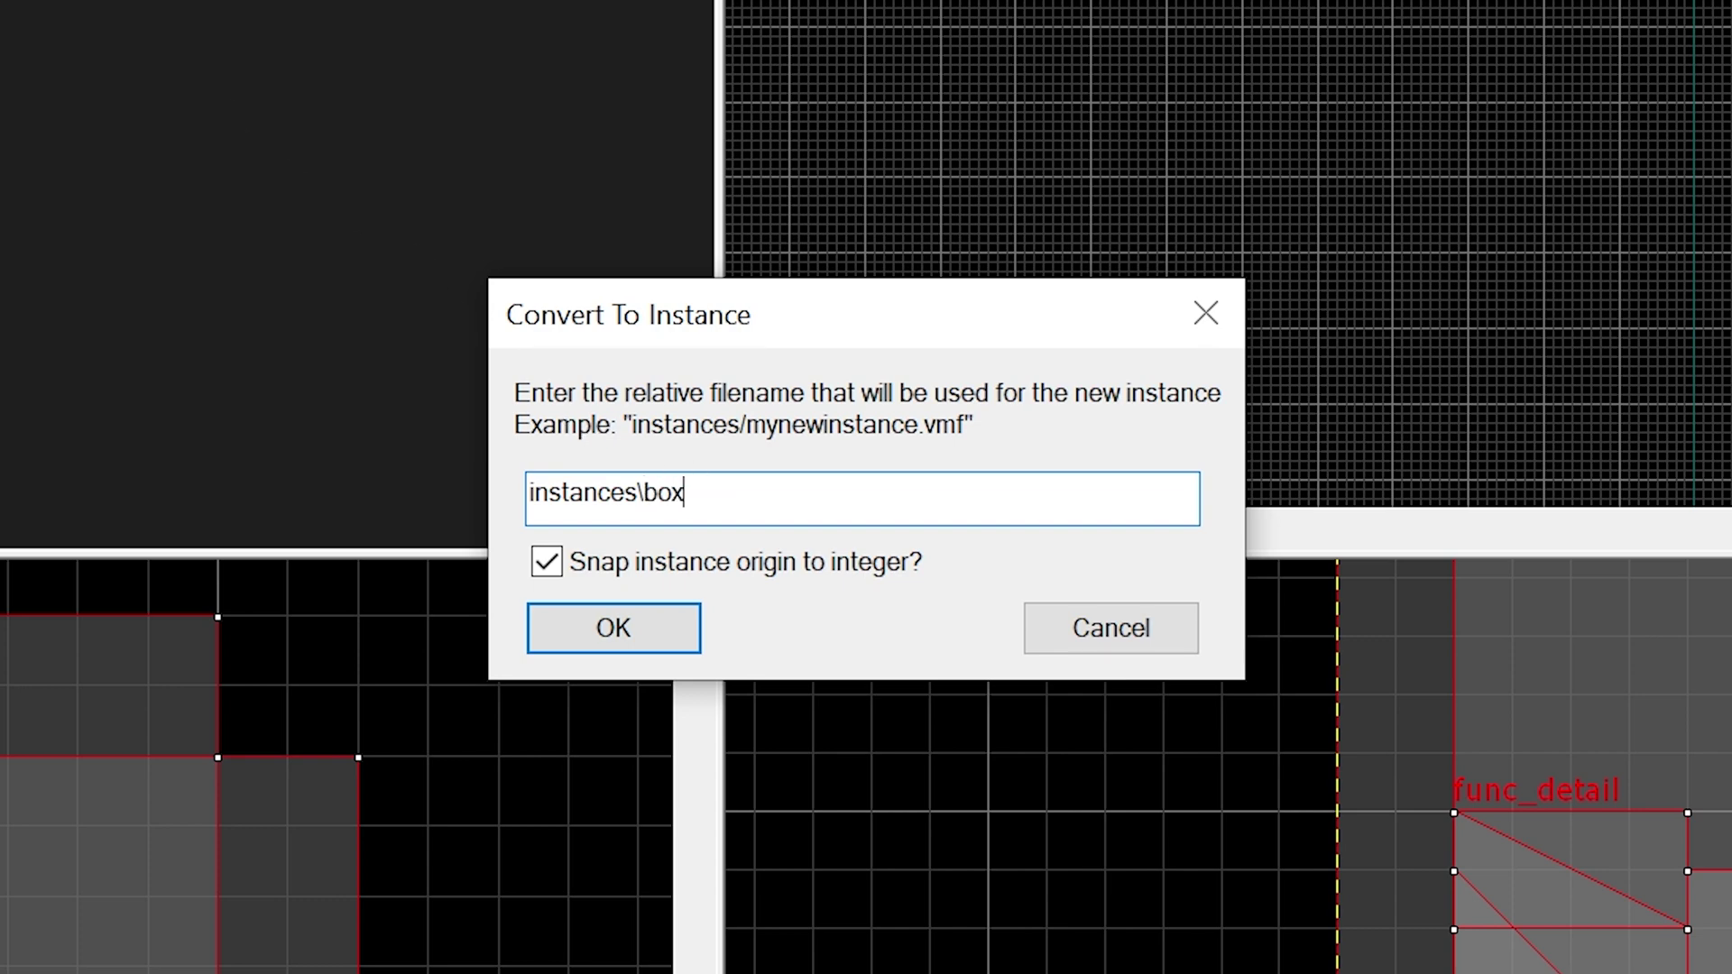
text(dropper.vmf)
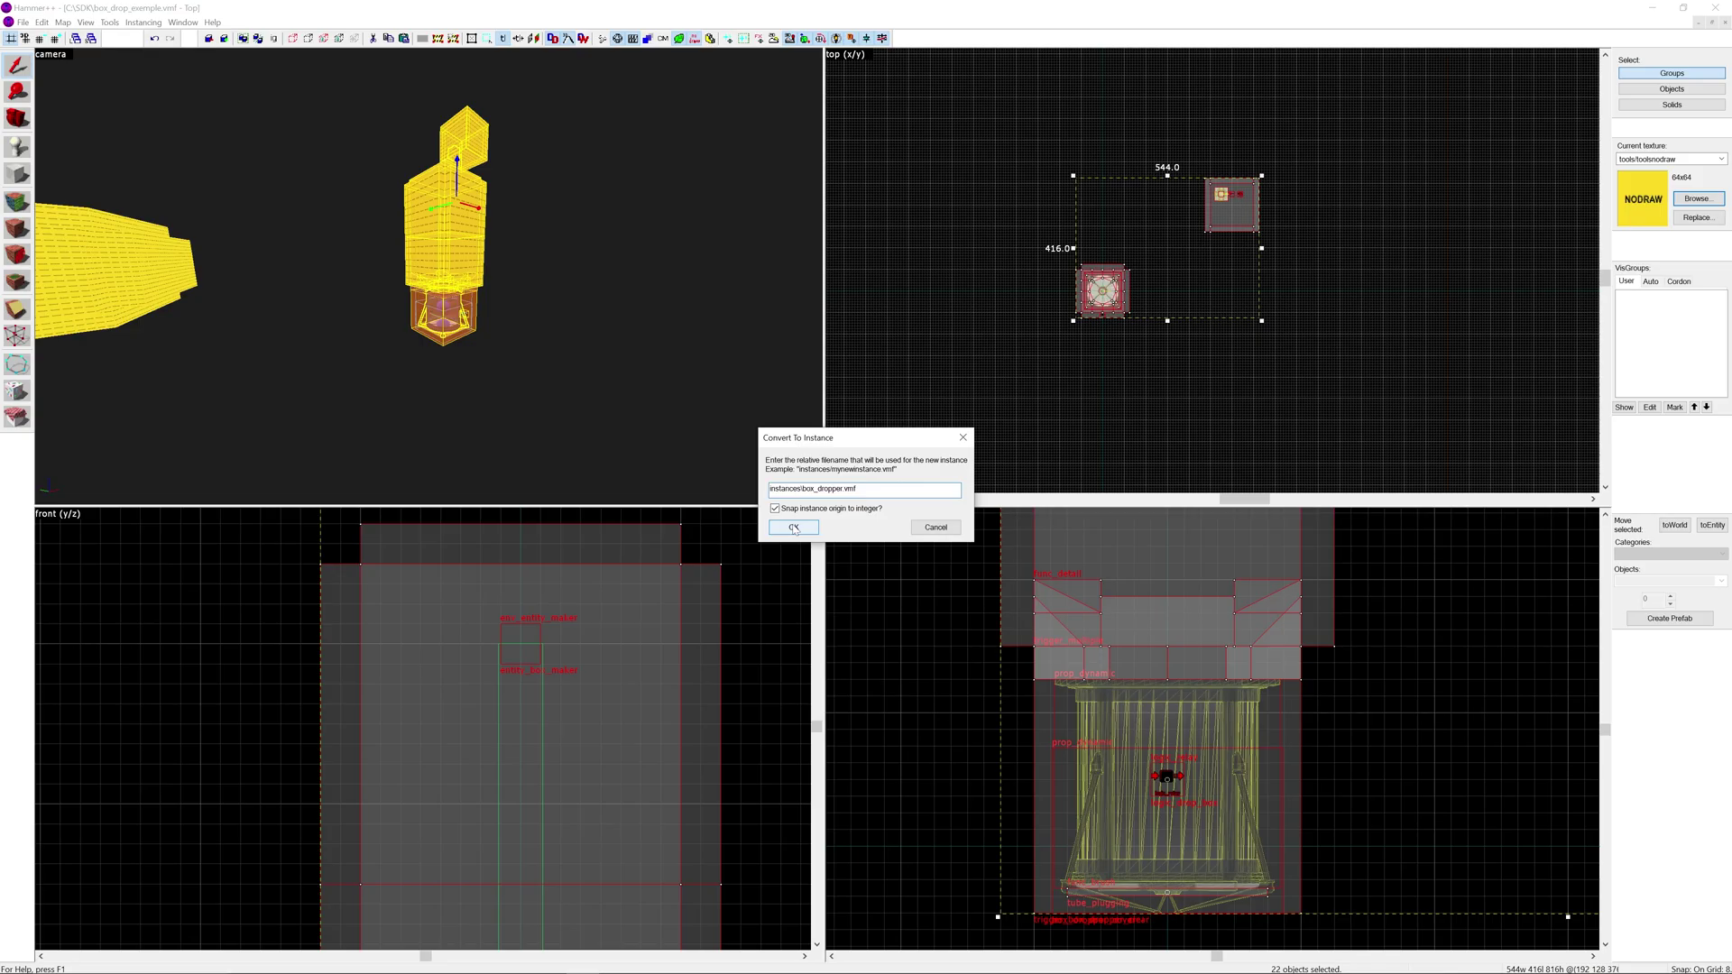
click(551, 622)
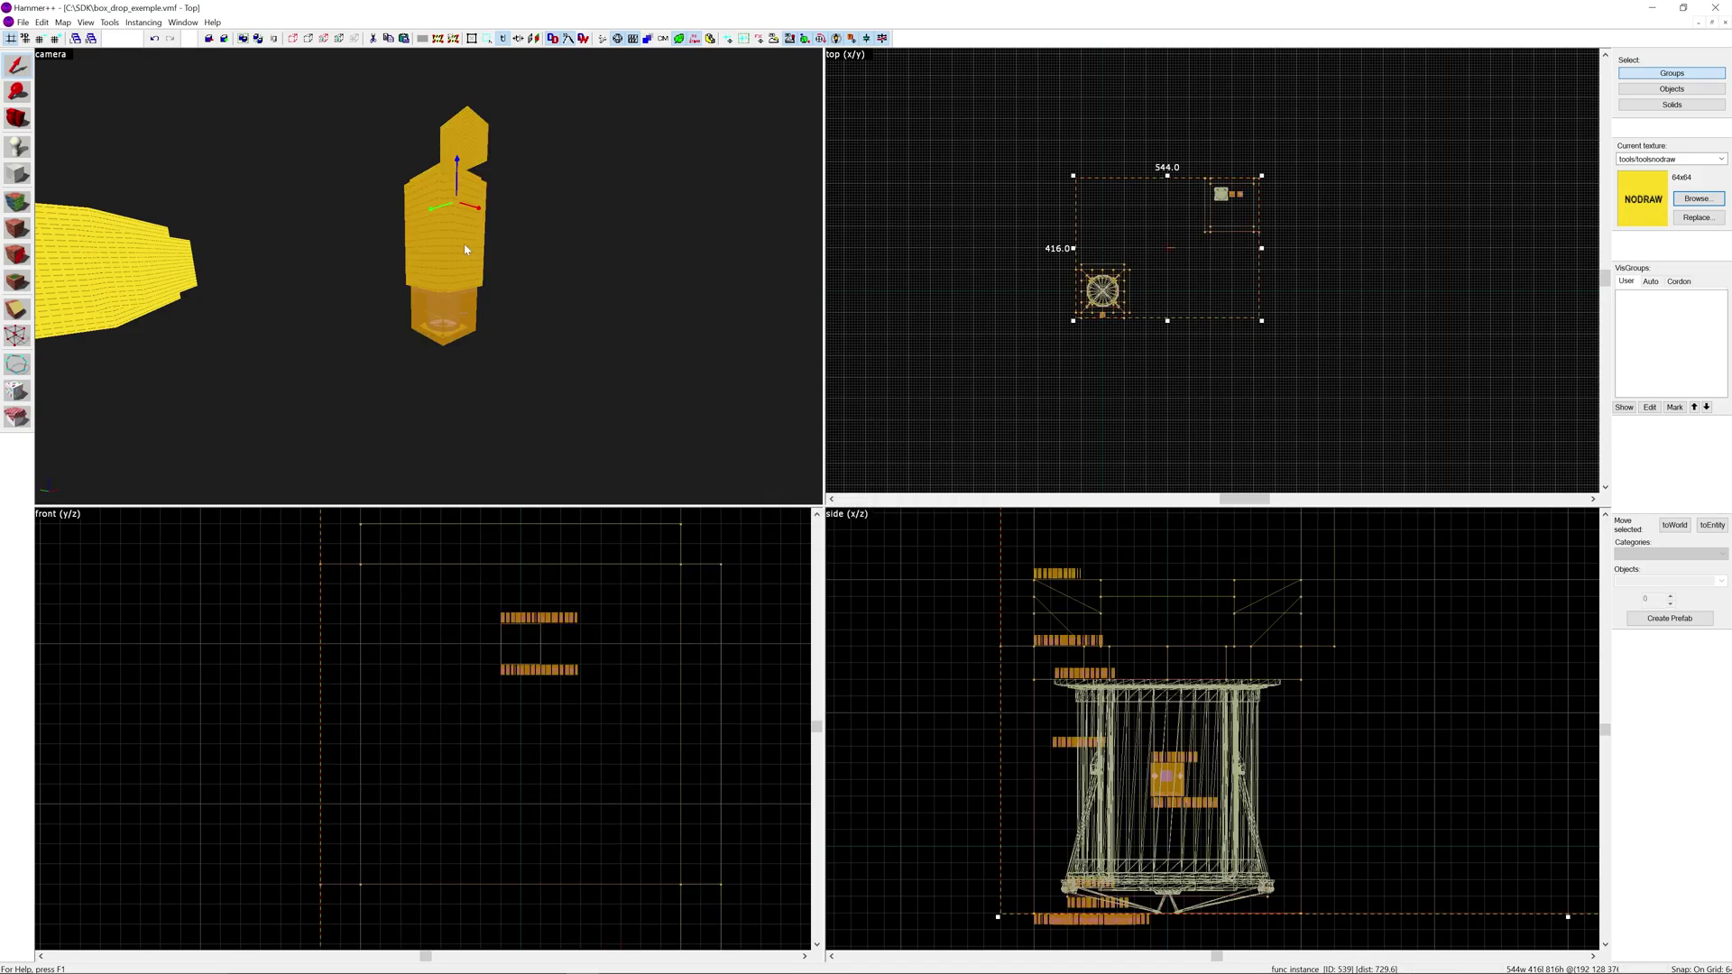
Examine the new box dropper instance from several angles.
click(588, 251)
key(z)
key(d)
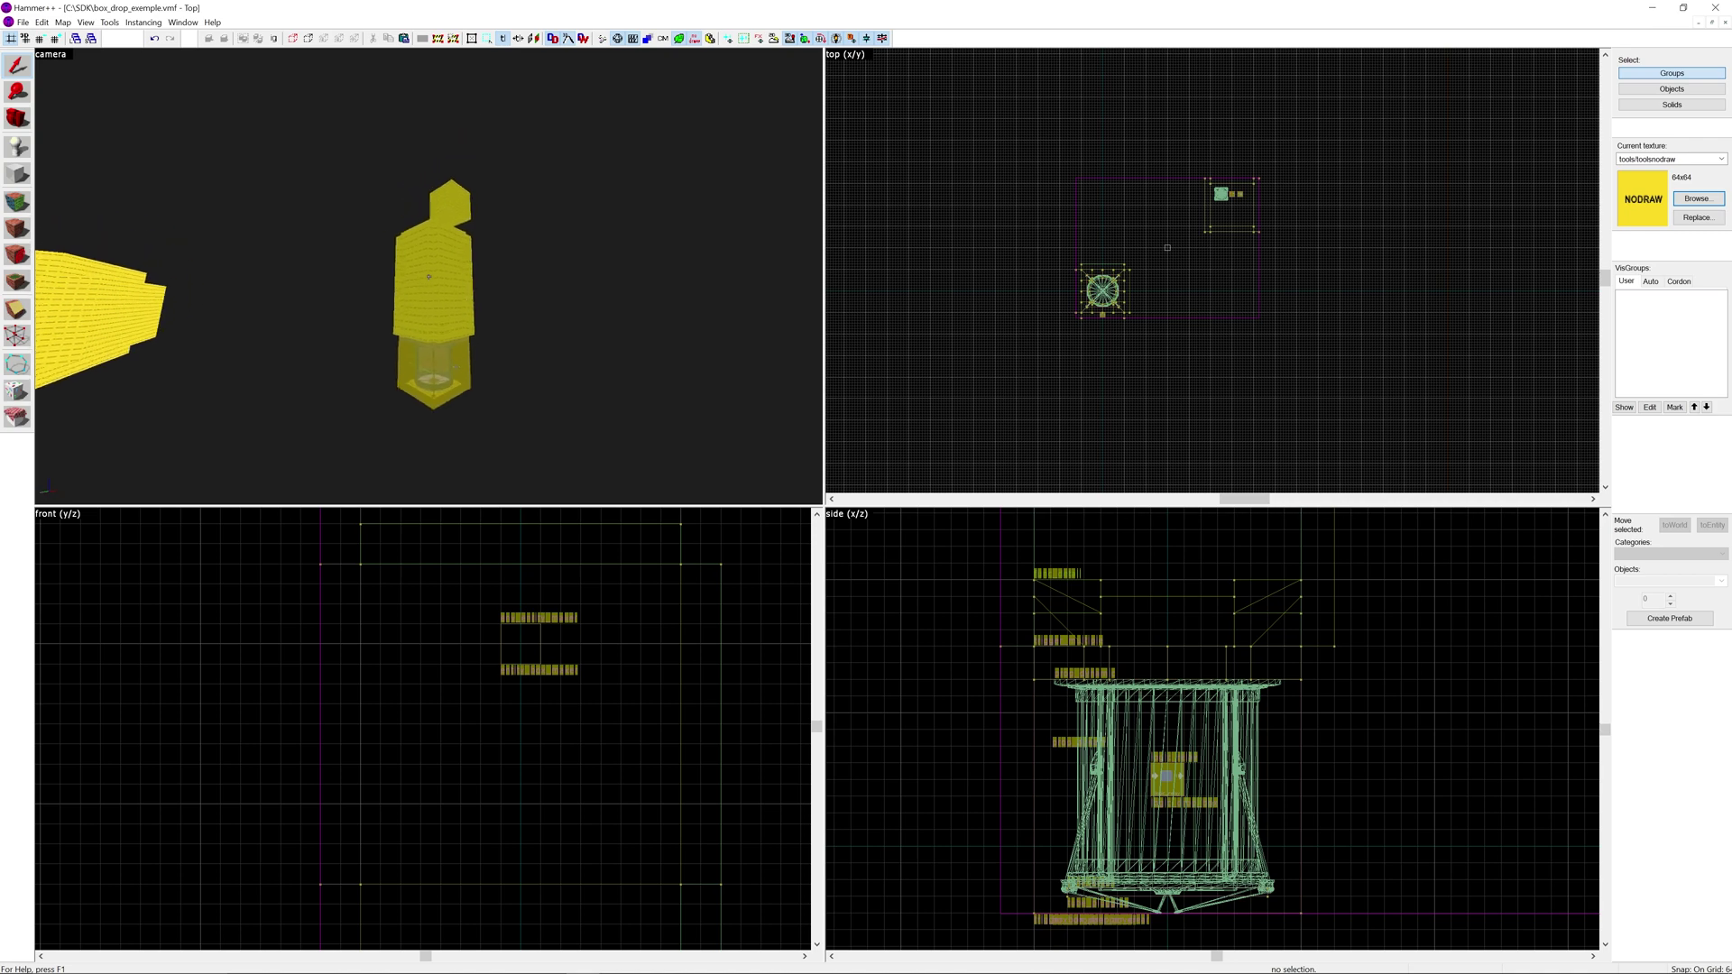
key(z)
click(391, 281)
key(z)
key(w)
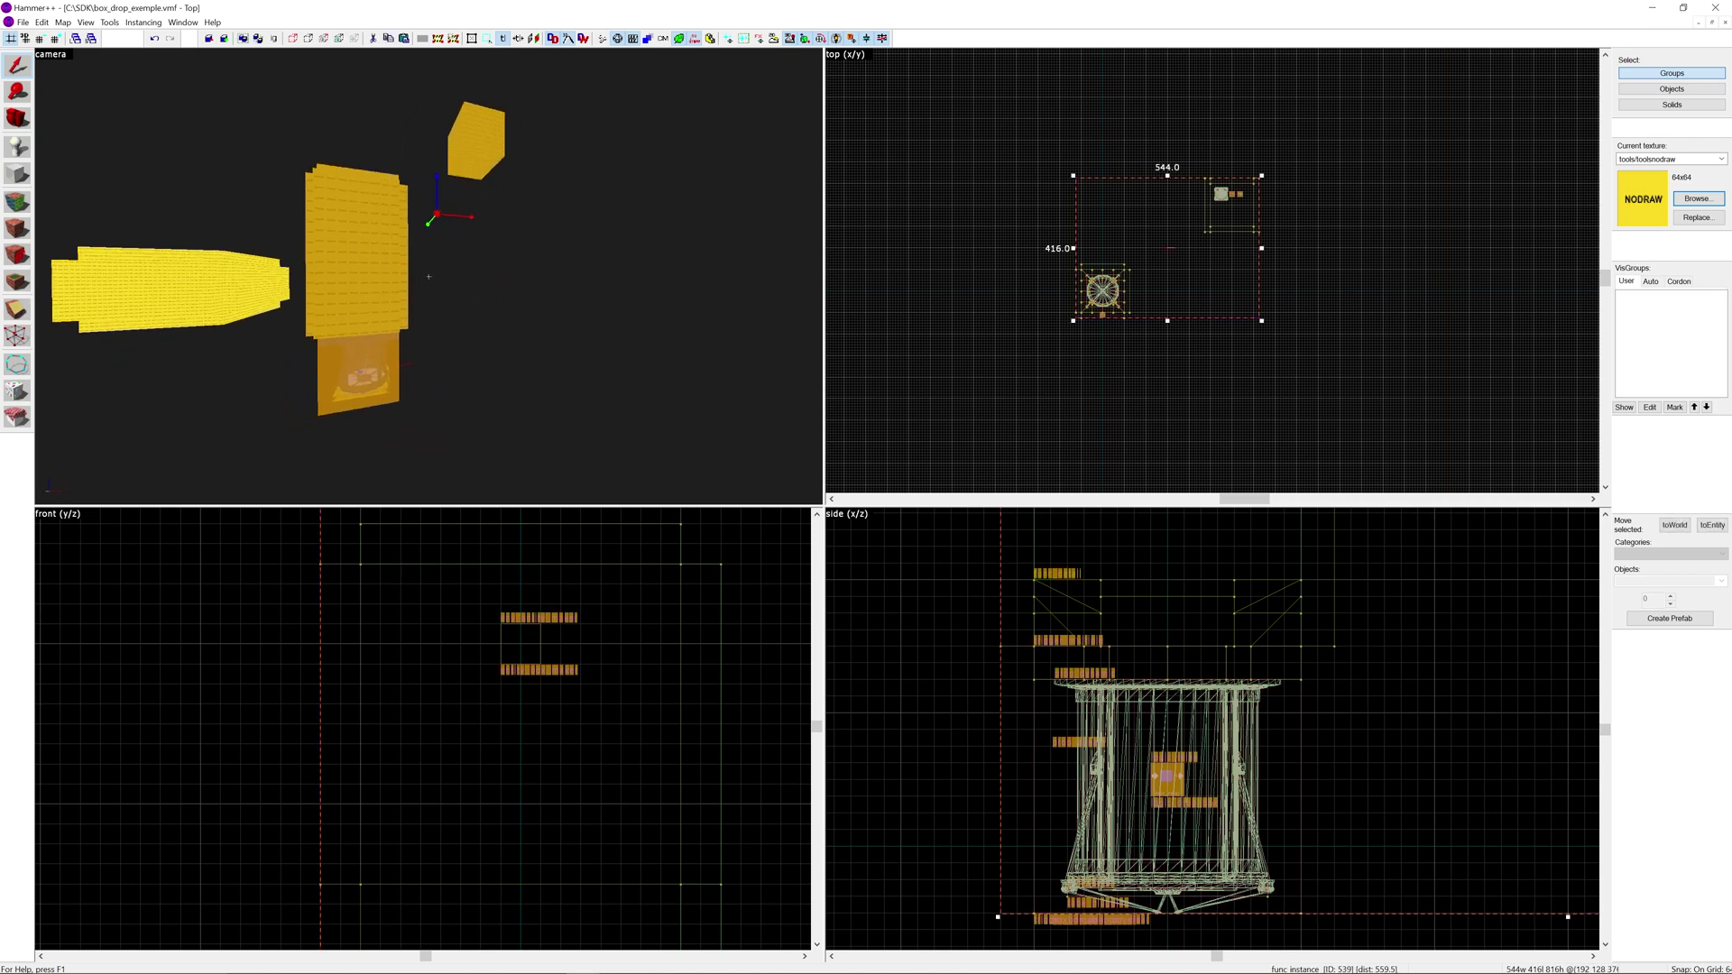
Move the box dropper instance horizontally so that the dropper sits inside the test room.
key(d)
key(z)
scroll(968, 321, down, 9)
scroll(967, 317, up, 4)
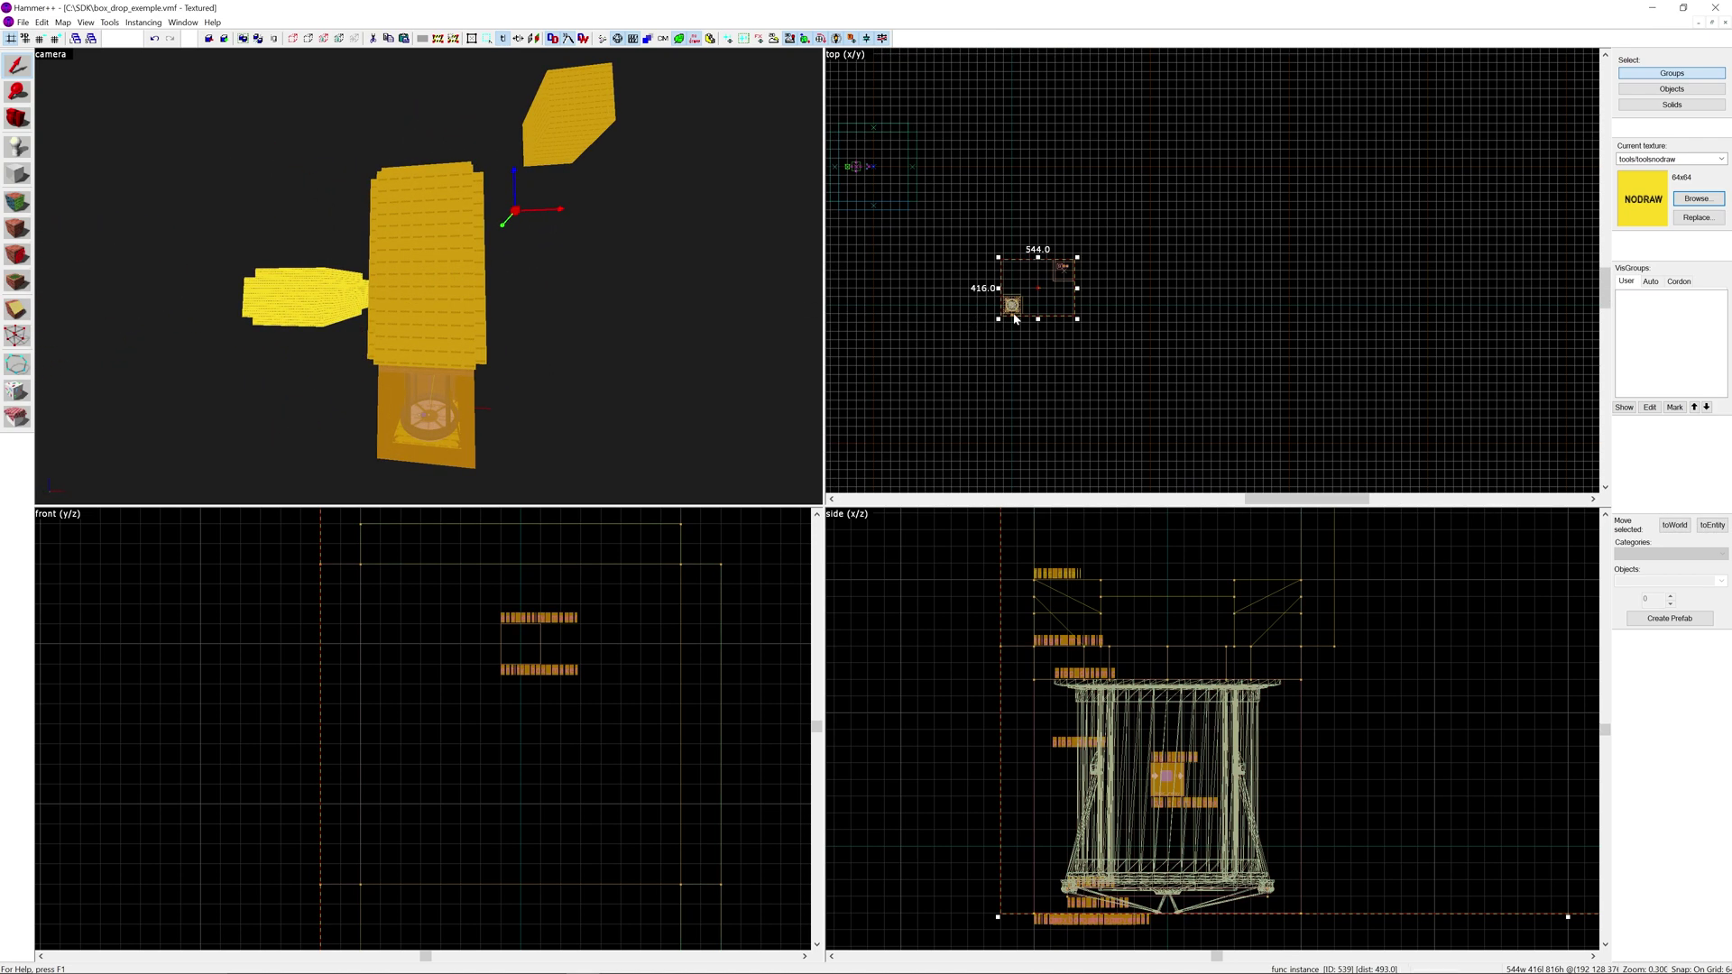
drag(1042, 306, 914, 179)
key(z)
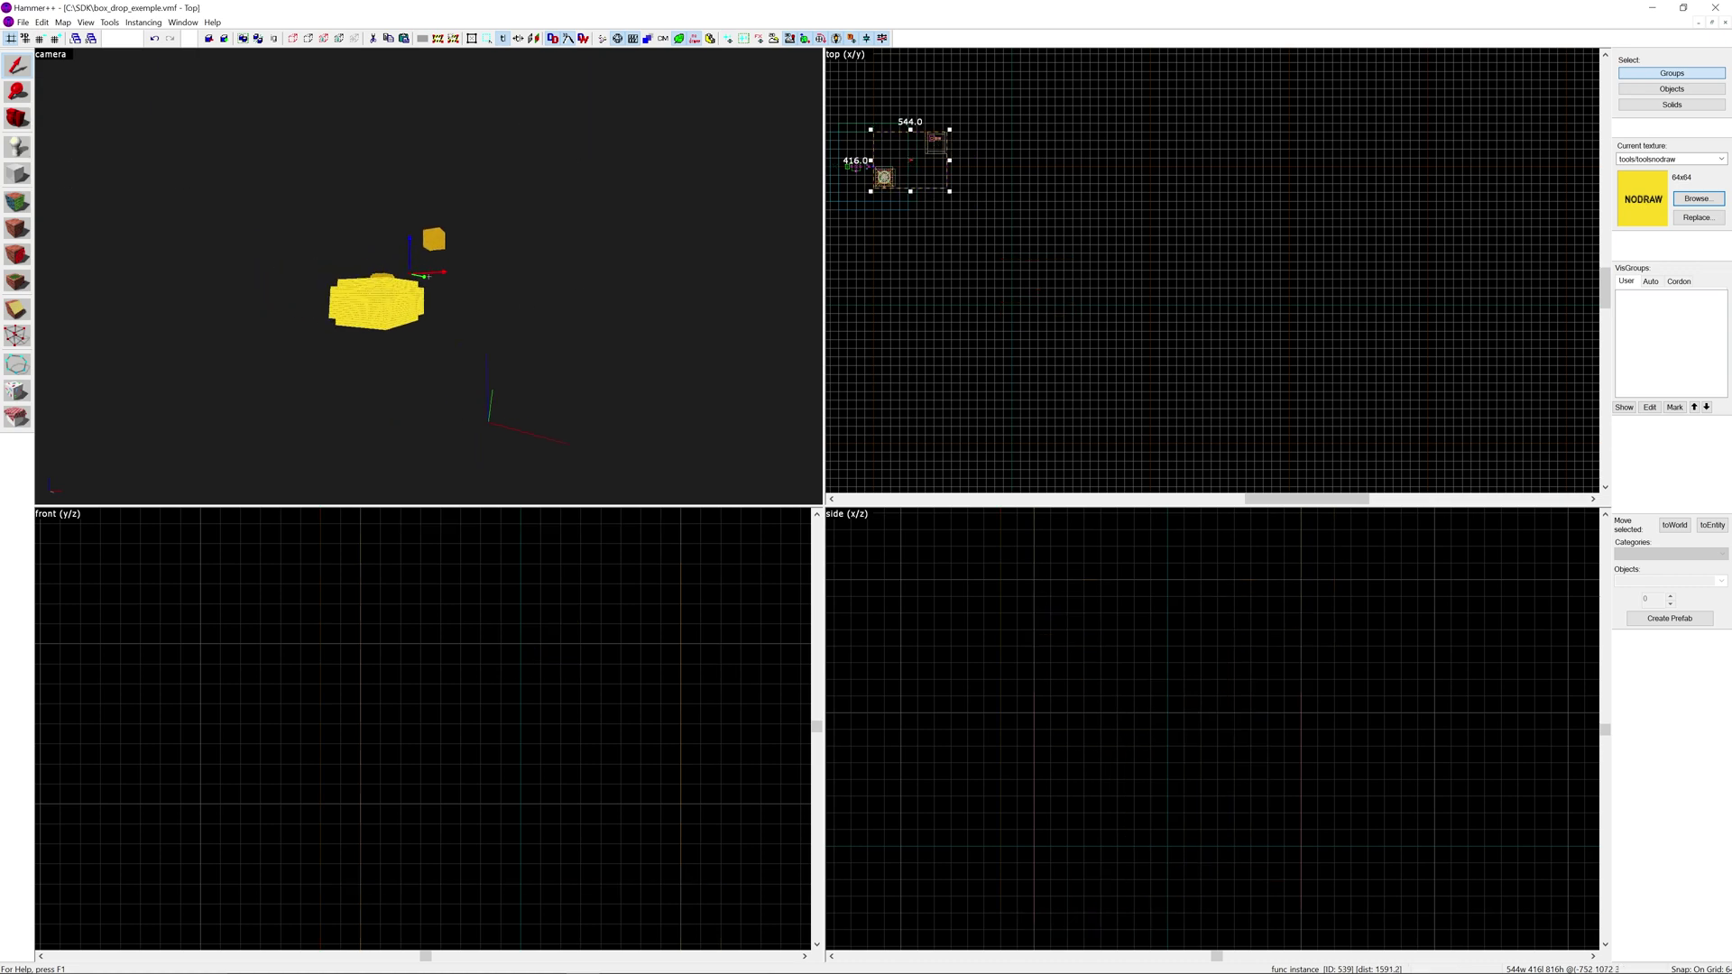
key(w)
key(z)
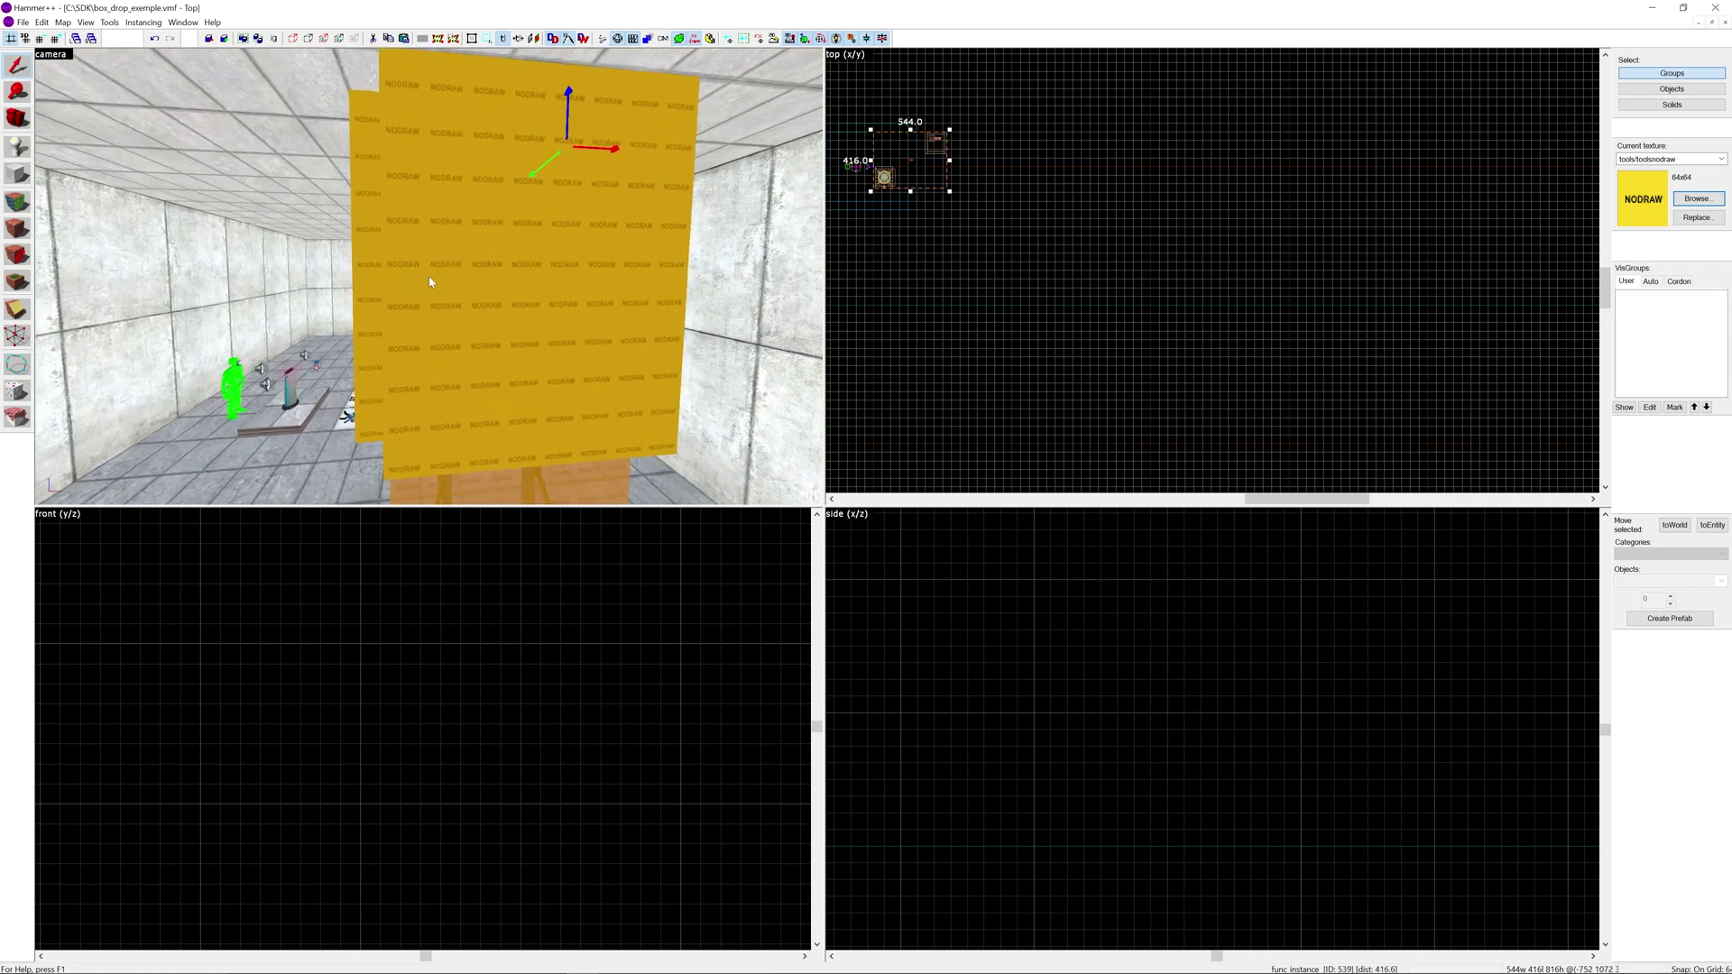
Raise the box dropper instance until its glass tube hangs directly below the room's ceiling and adjust its horizontal placement.
scroll(1047, 680, down, 3)
scroll(1026, 698, up, 3)
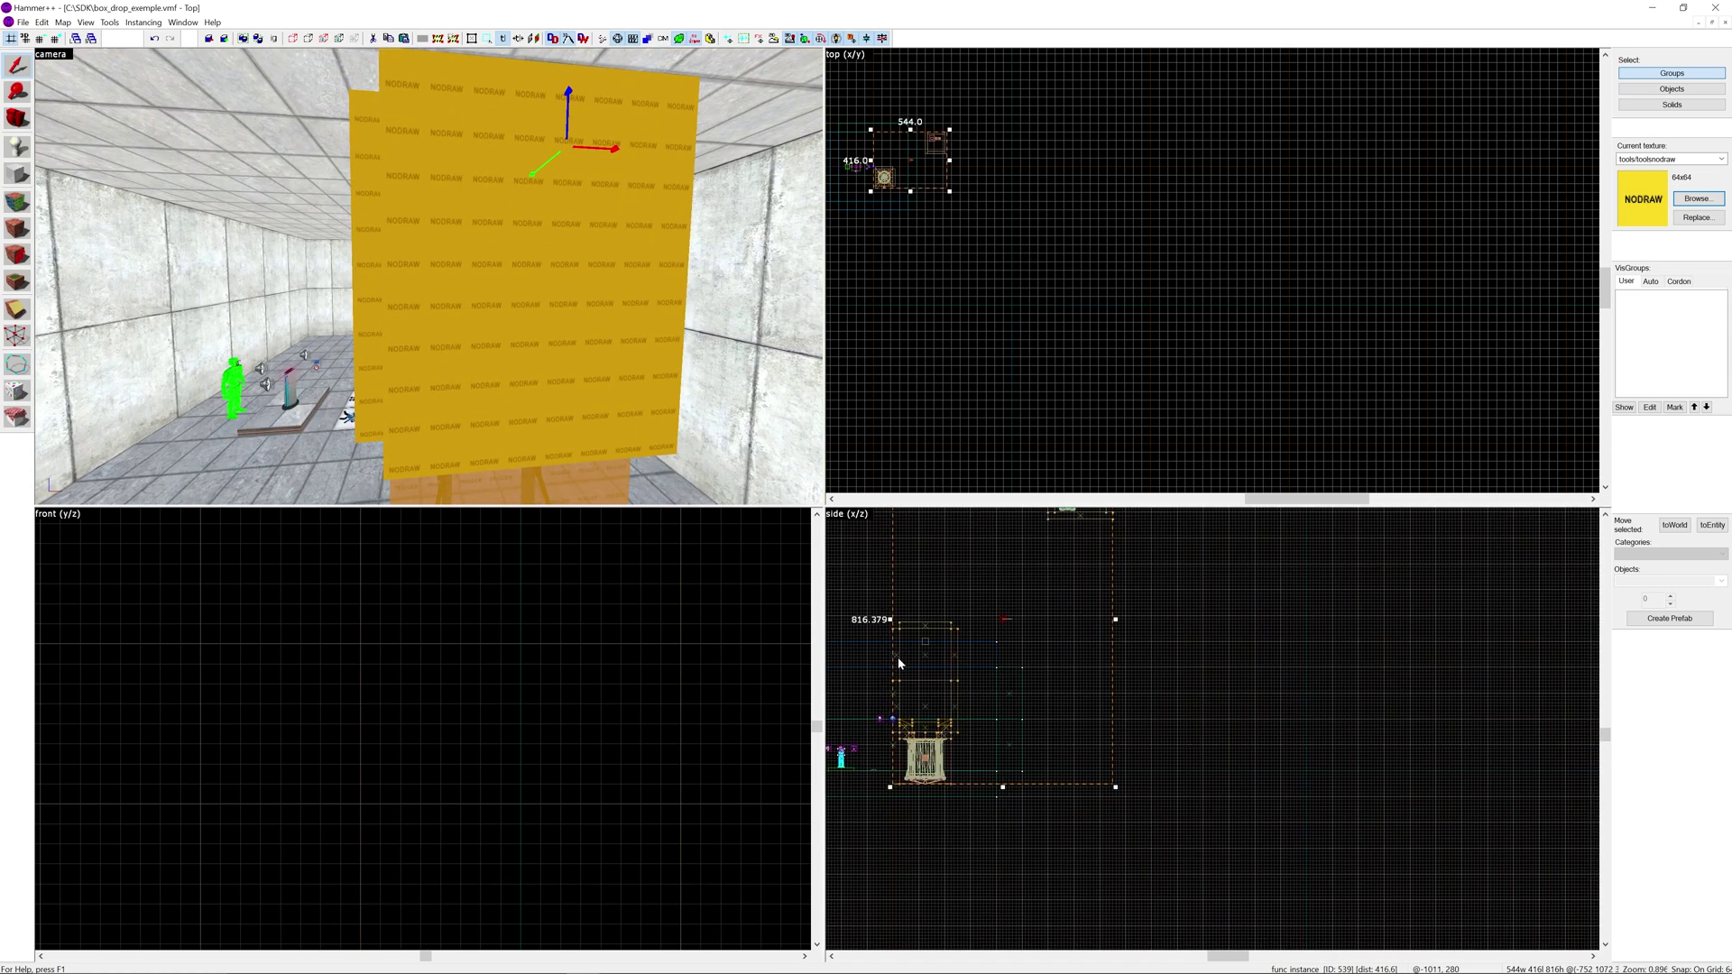
drag(1026, 698, 1030, 663)
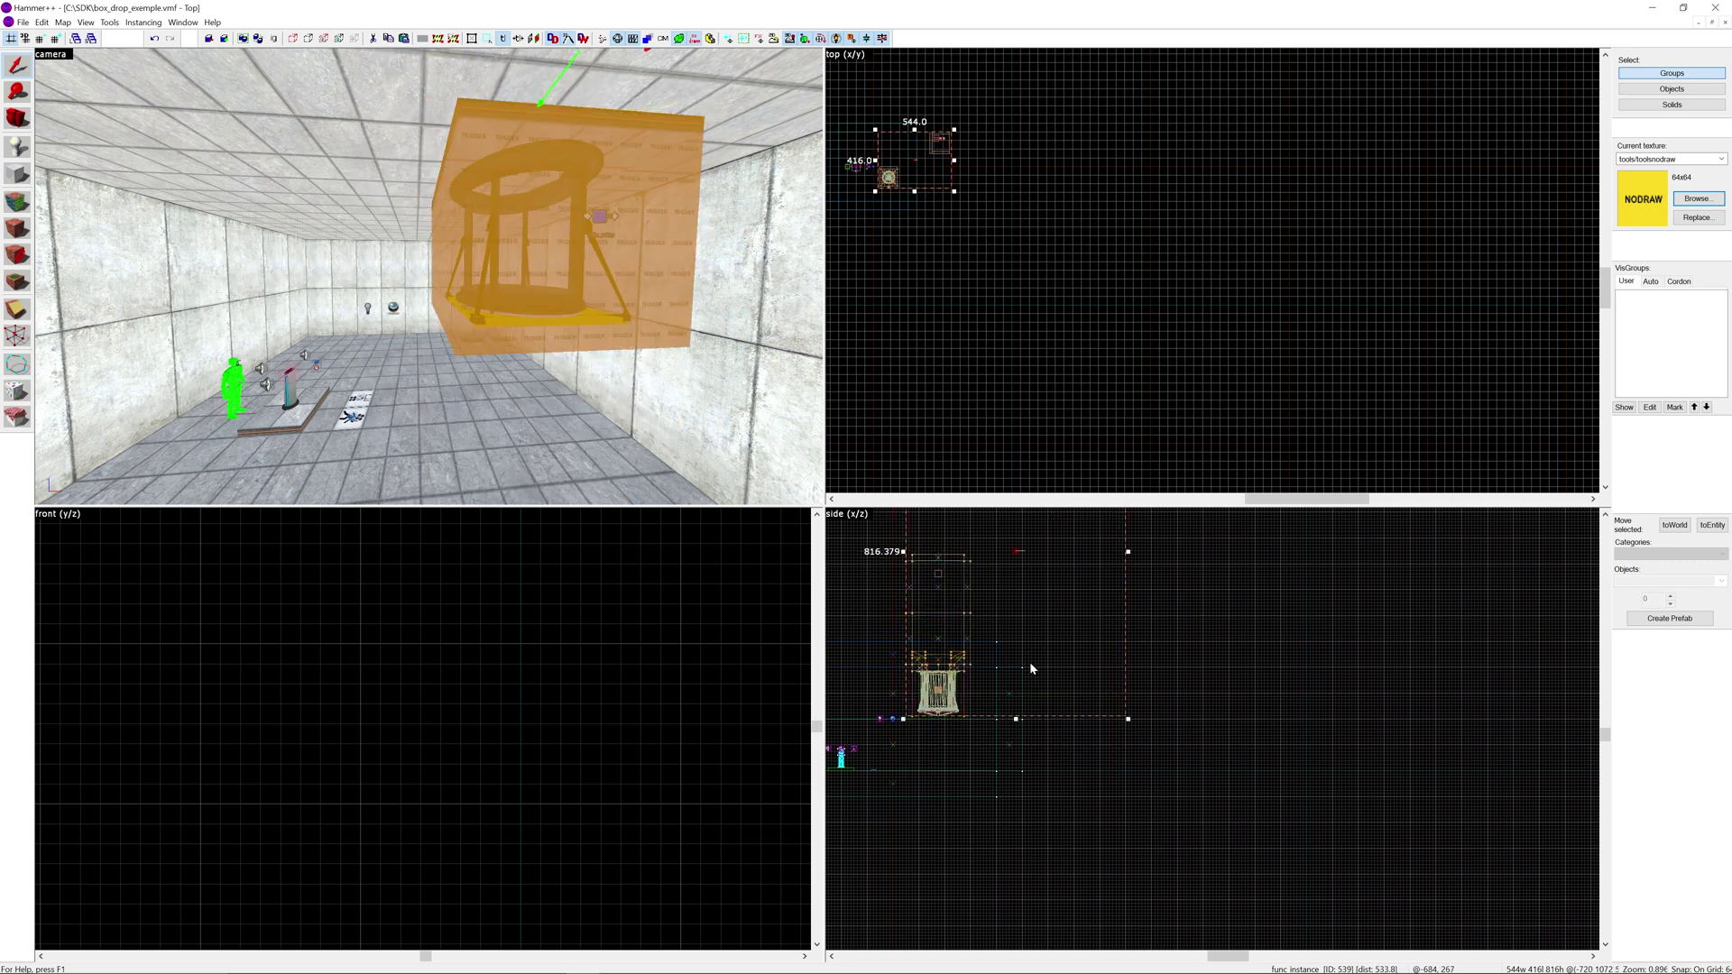
key(z)
key(a)
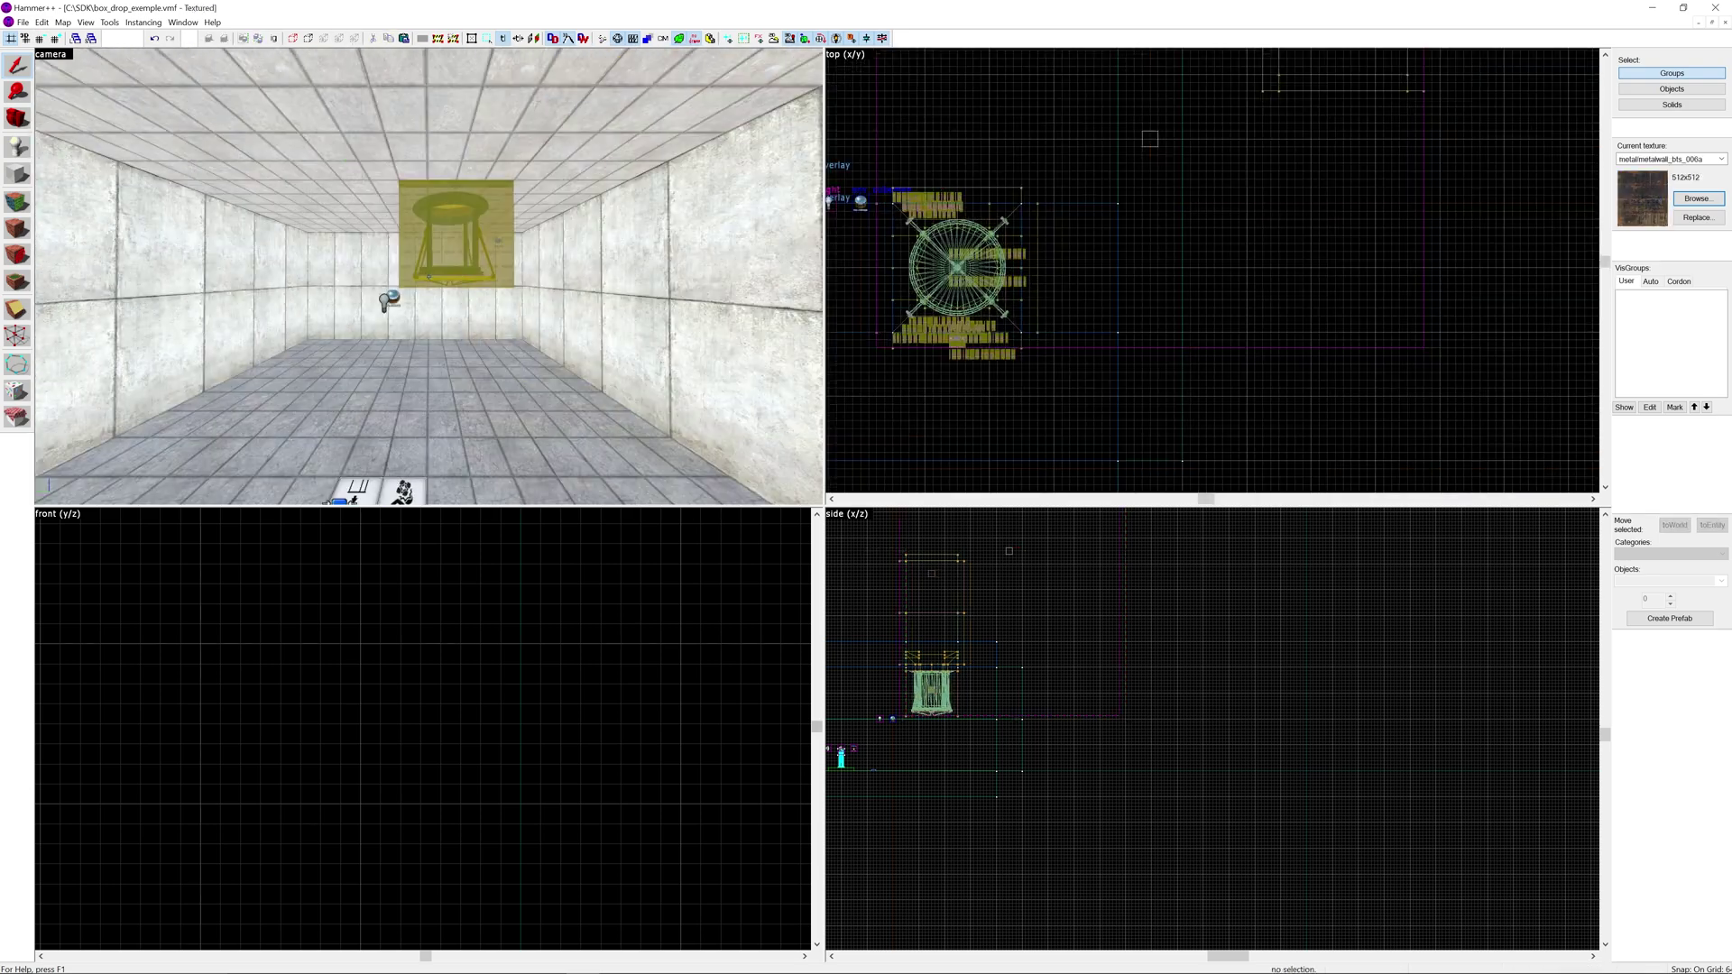
Set the box dropper instance's Fix Up Name to bd1, keeping Prefix as the entity name fix-up, and apply it.
click(433, 262)
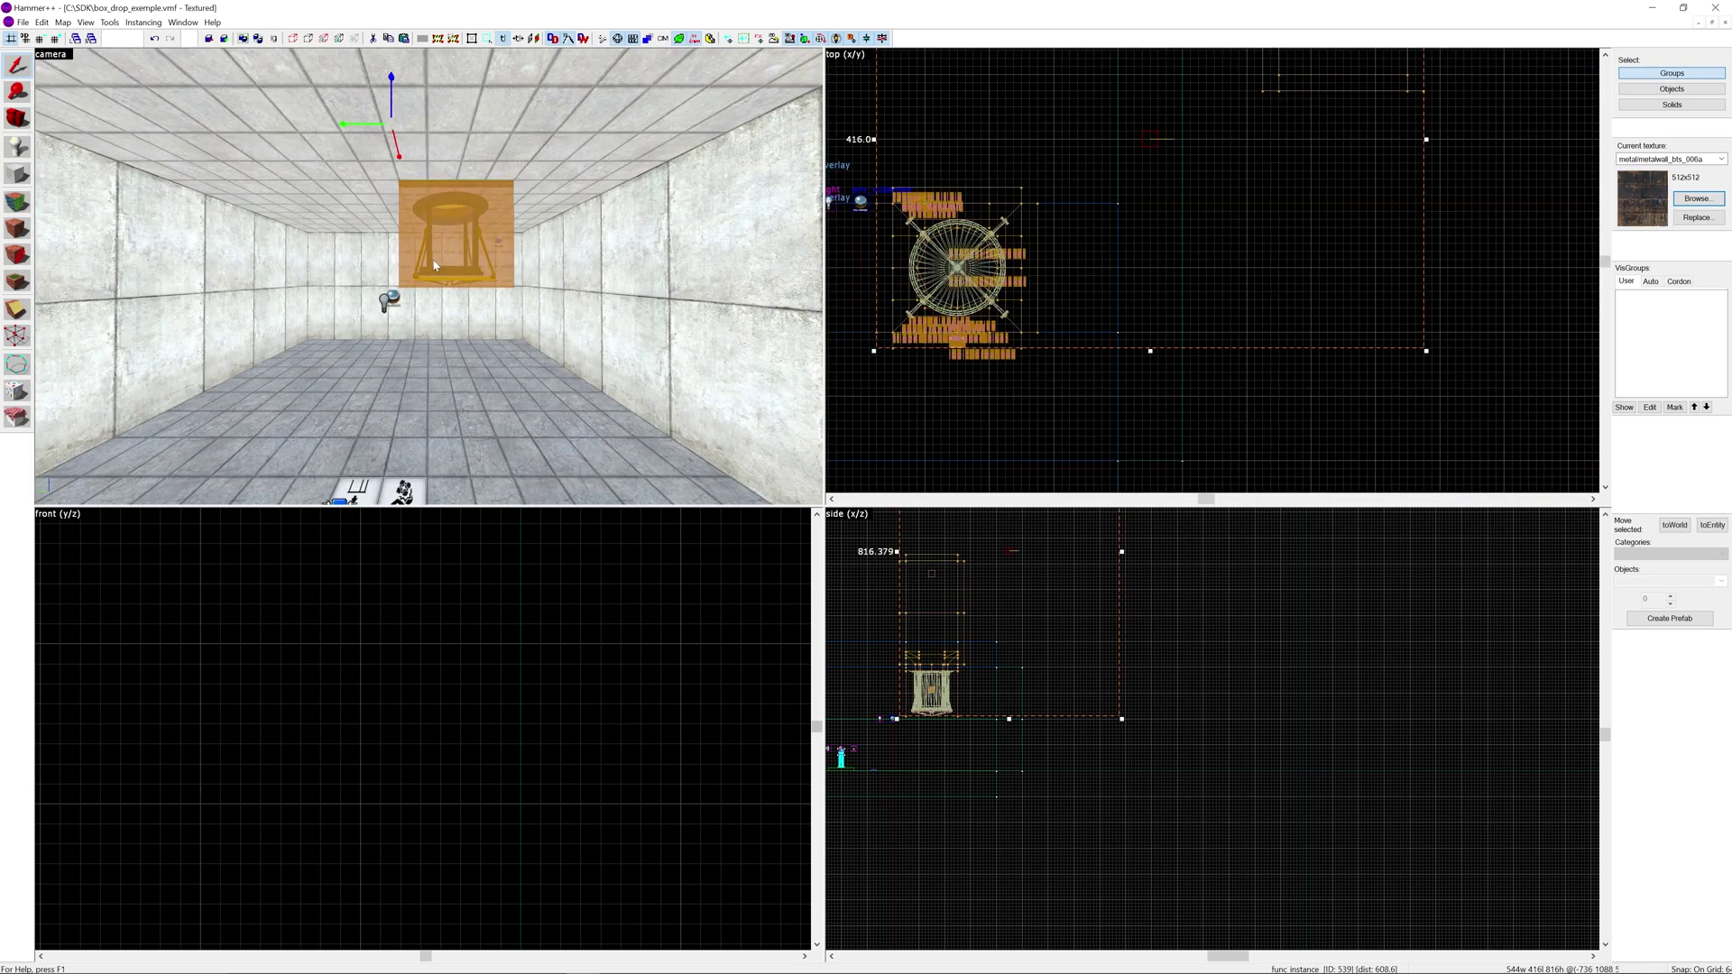
double_click(433, 266)
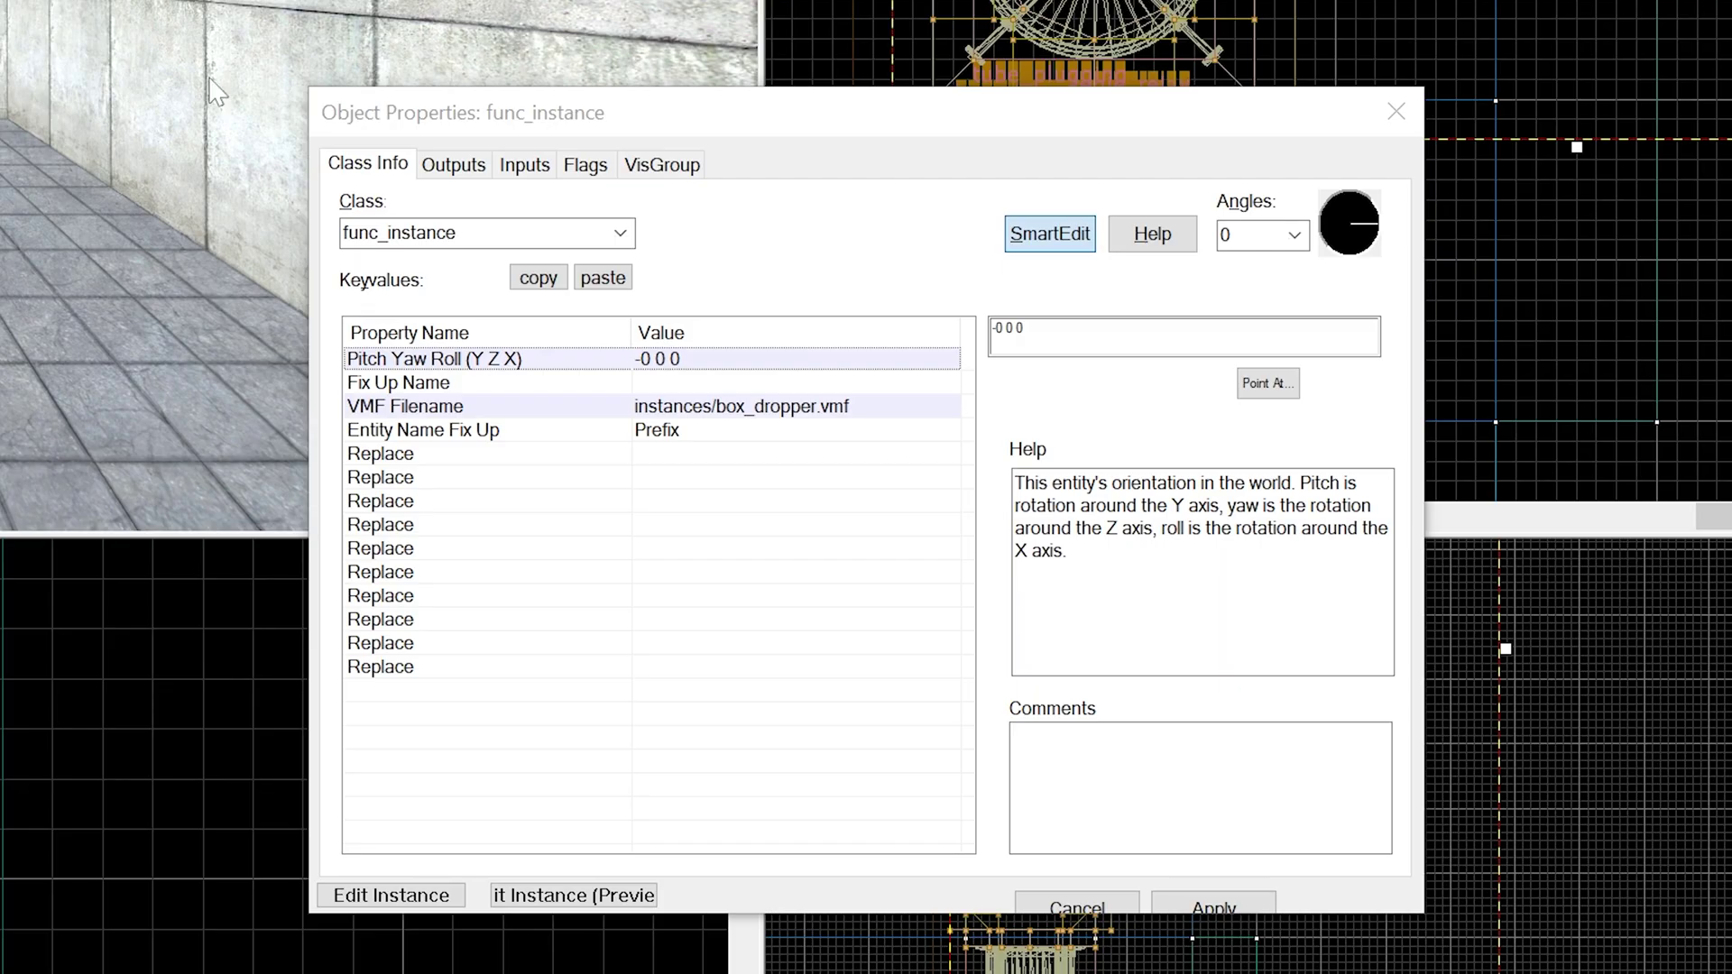
click(780, 383)
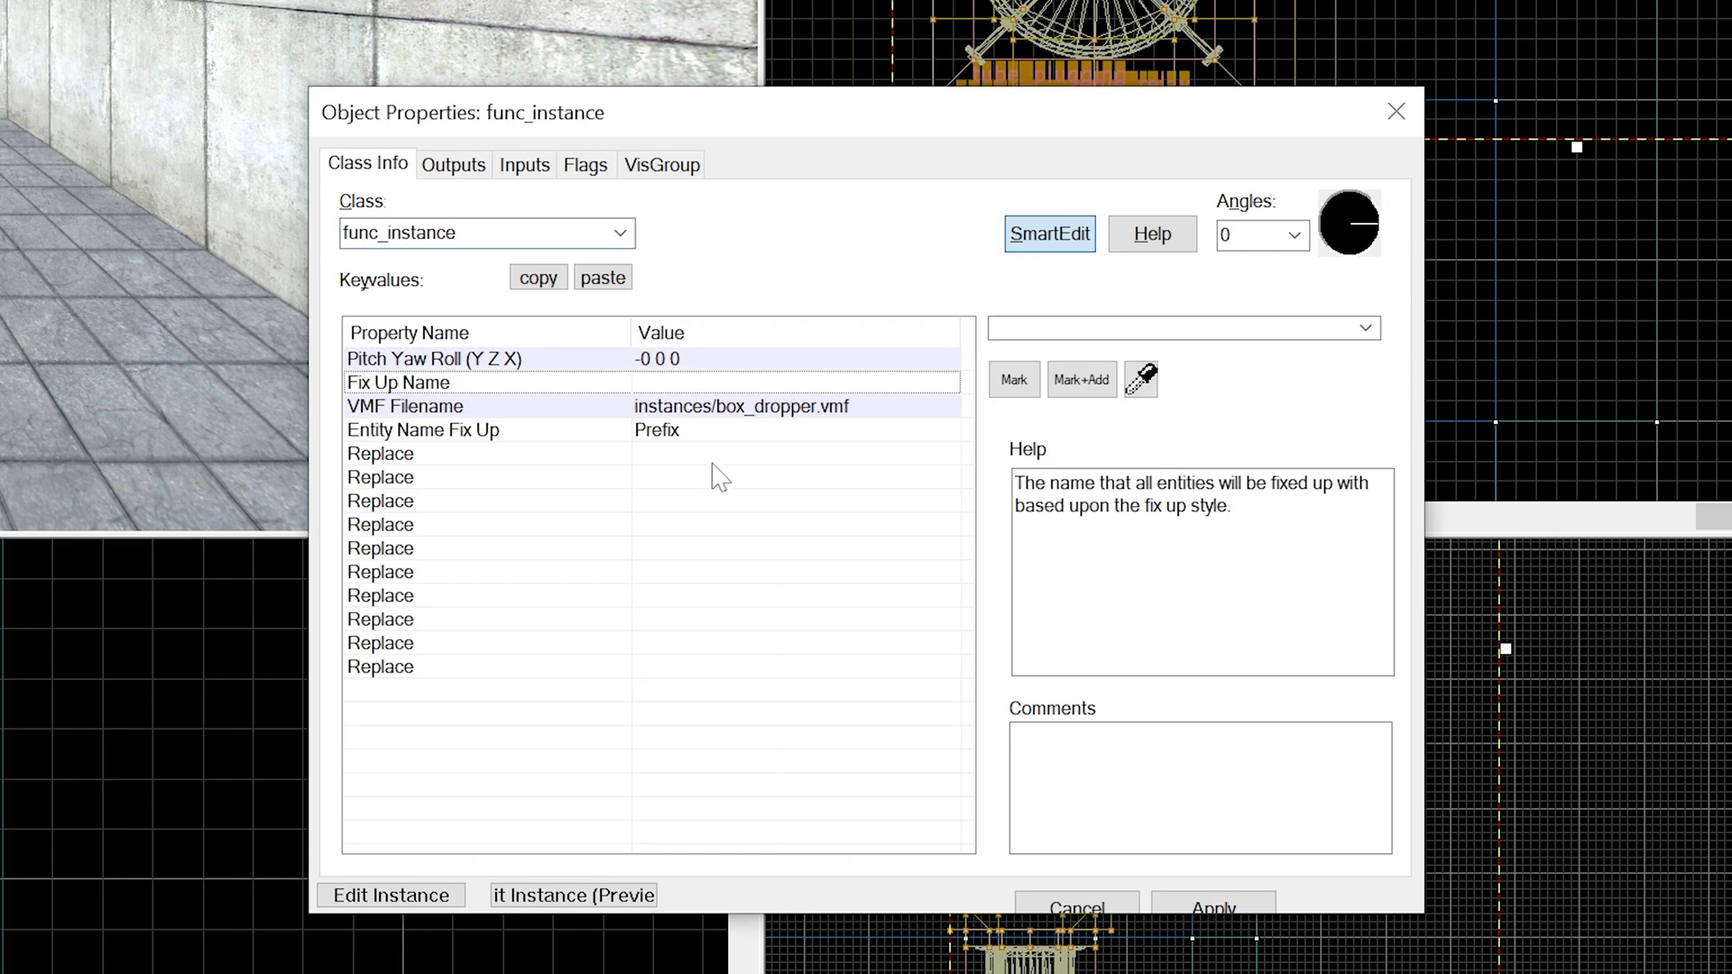
click(690, 432)
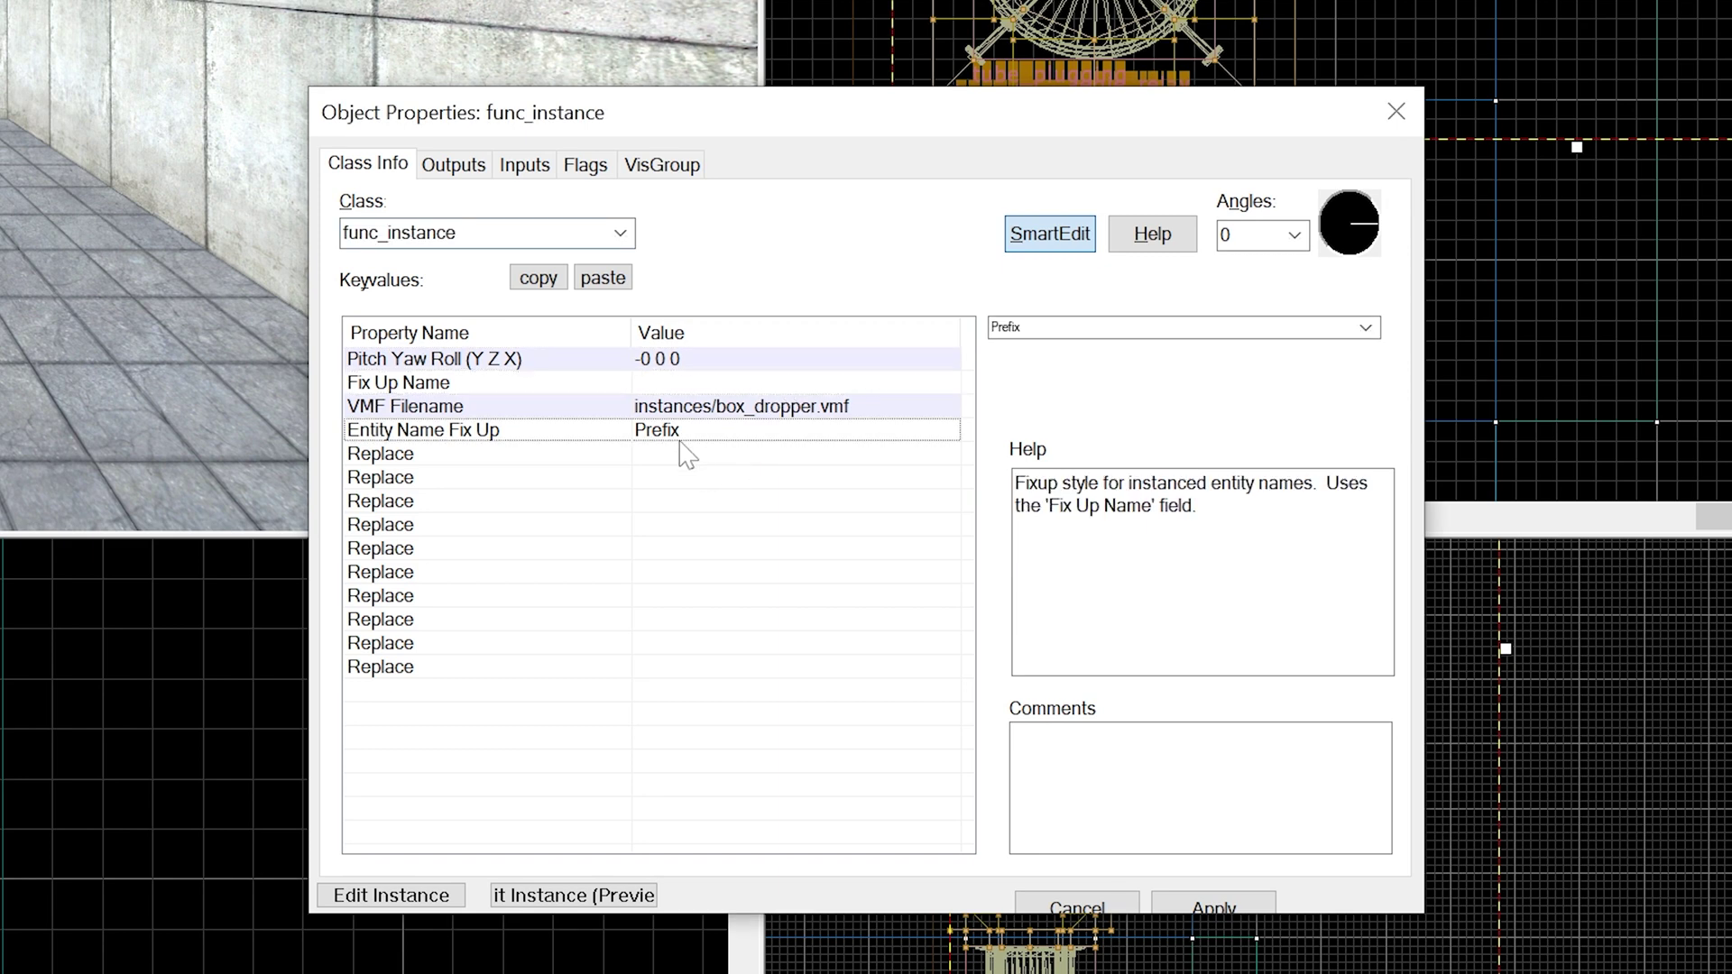
click(713, 386)
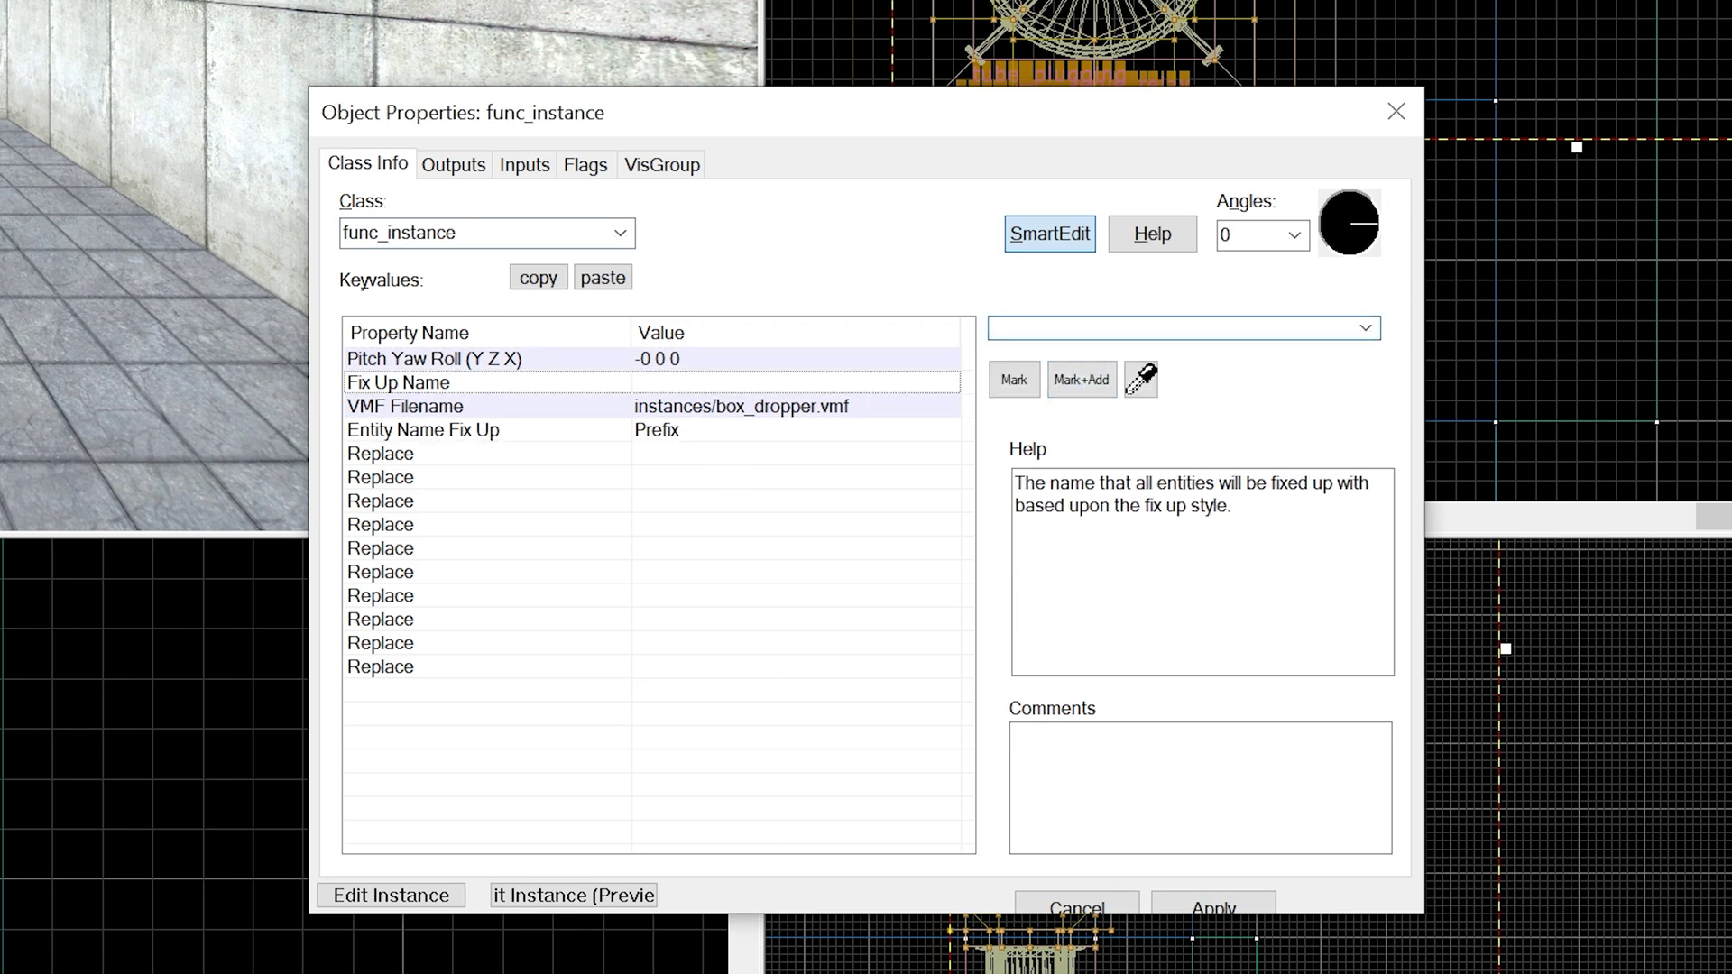
text(bd1)
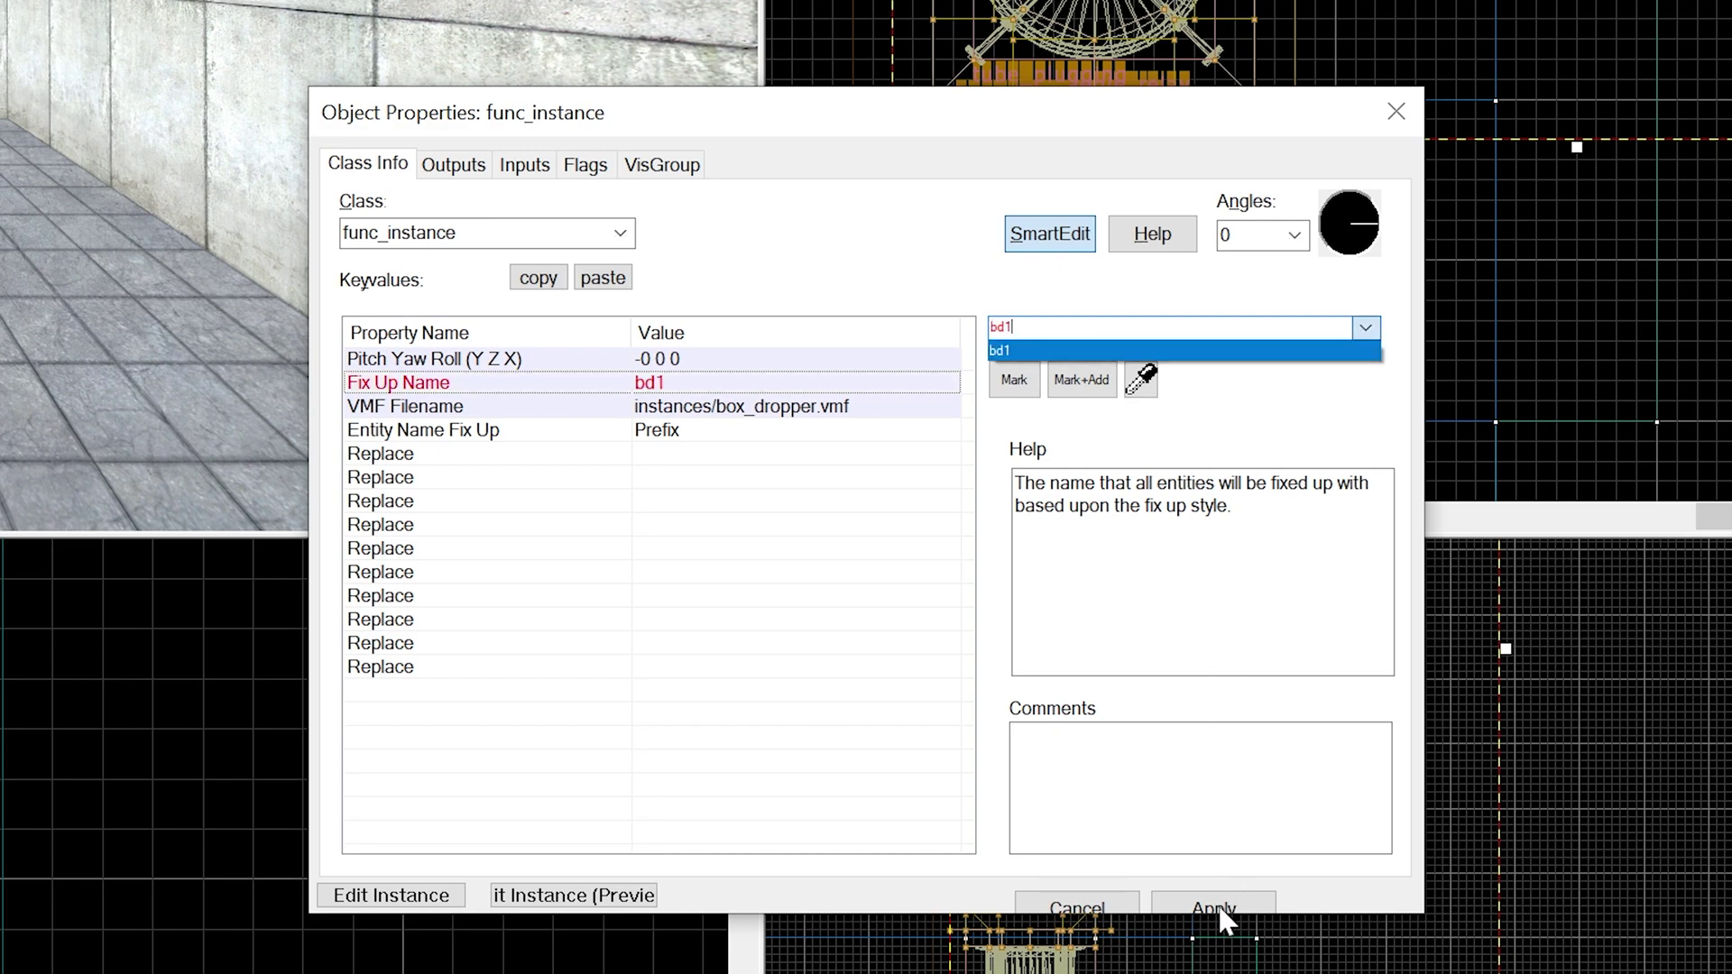
click(1217, 909)
Open the box_dropper.vmf instance for editing, examine the dropper and box chamber inside it, and return to the main map.
click(582, 170)
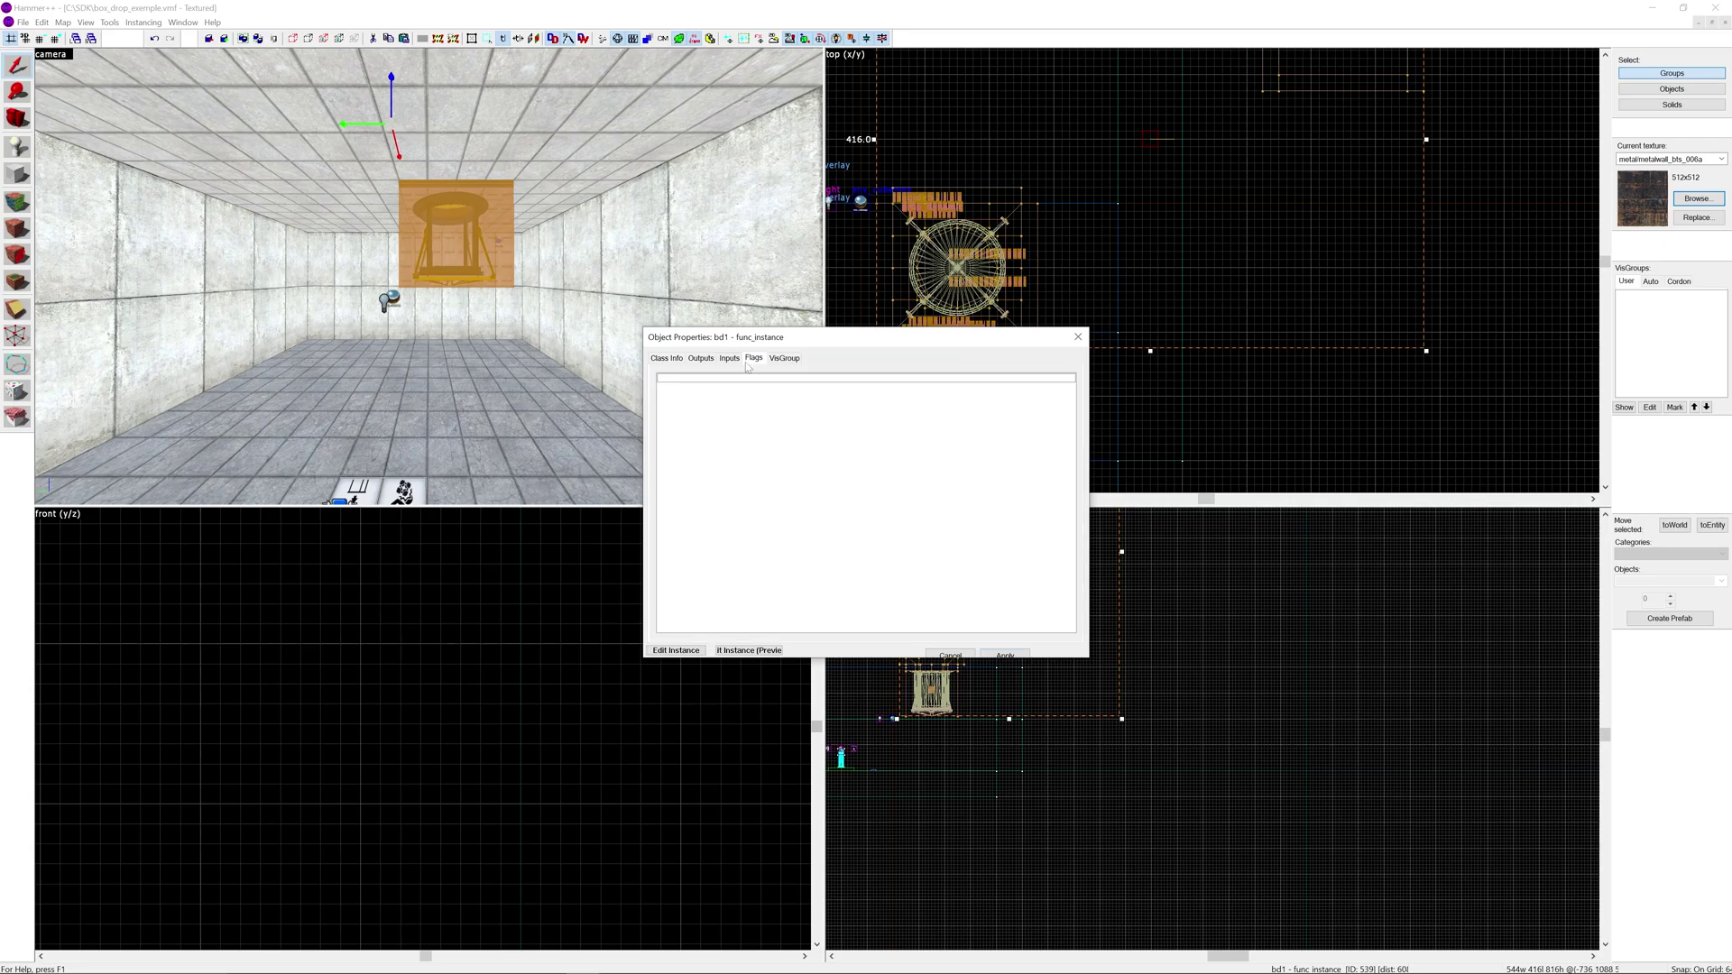
click(729, 359)
click(701, 359)
click(668, 359)
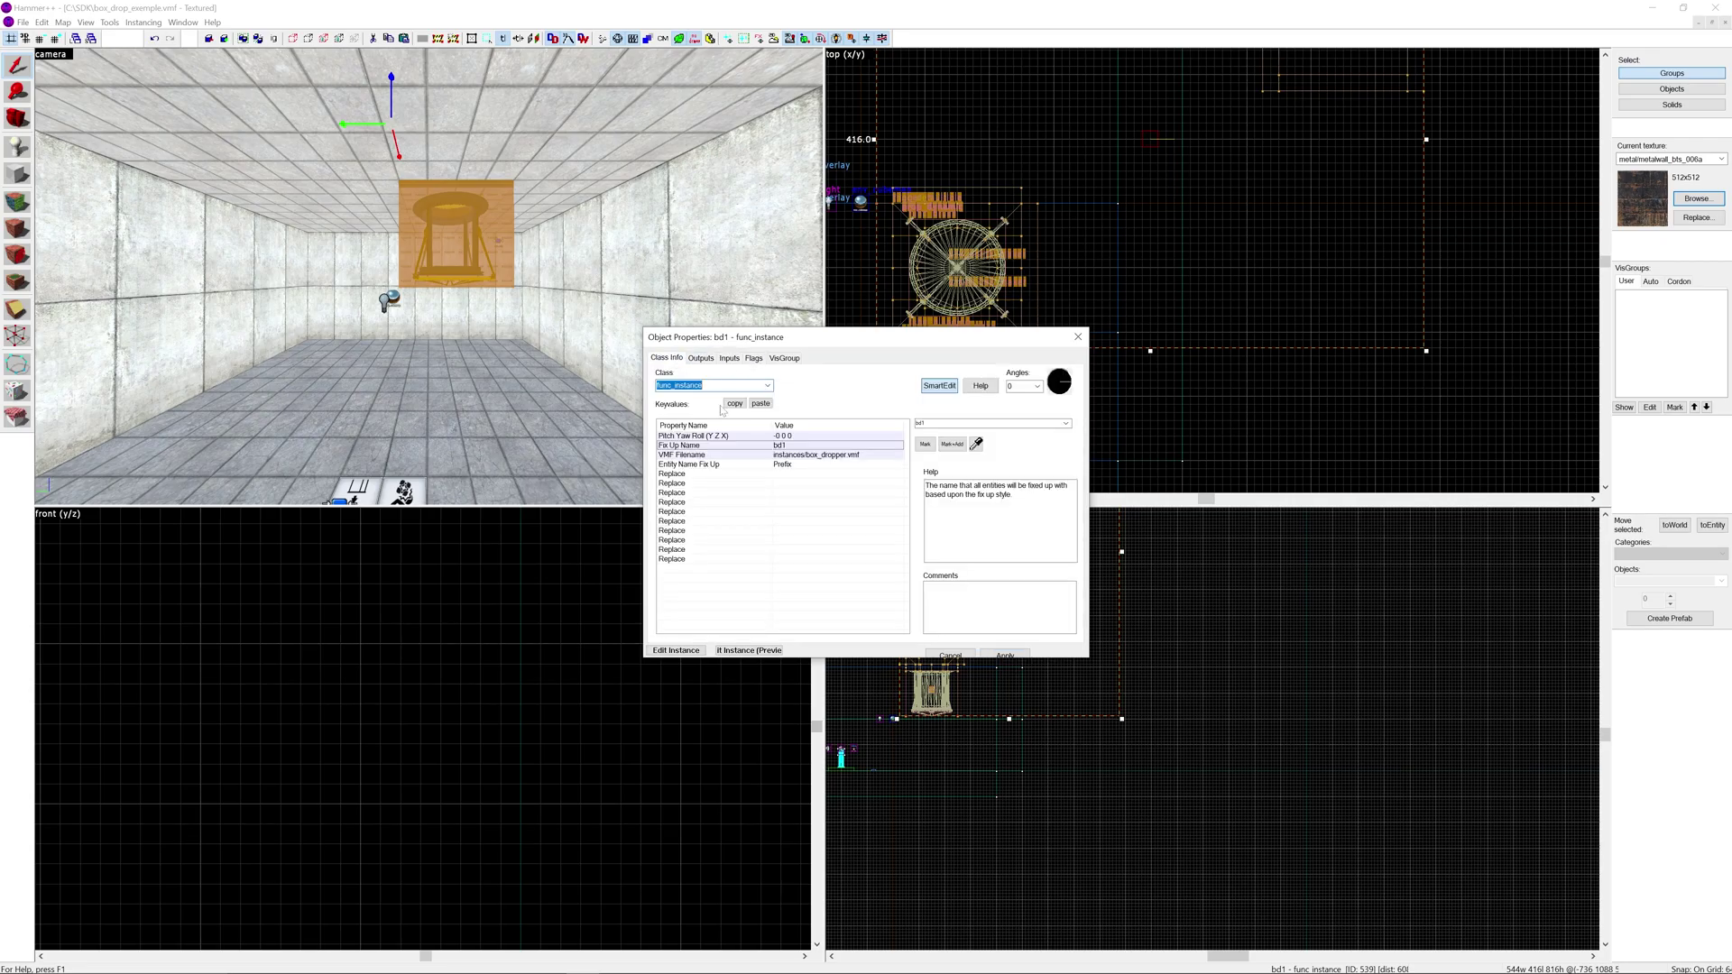
click(674, 651)
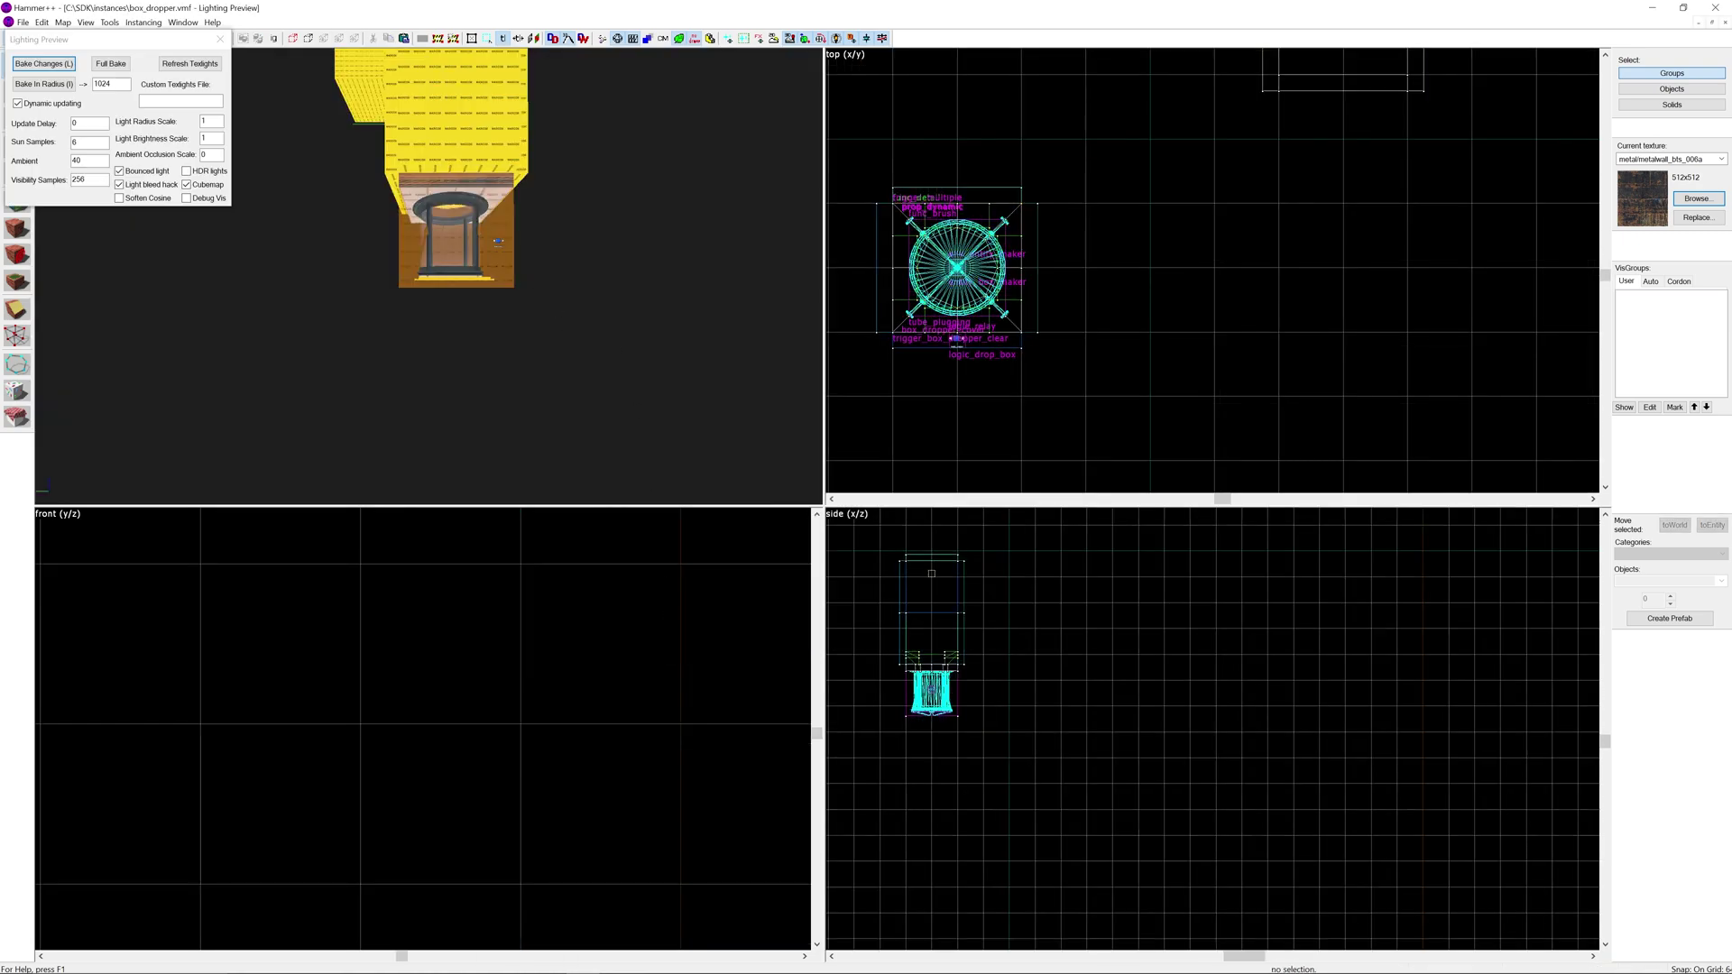
key(w)
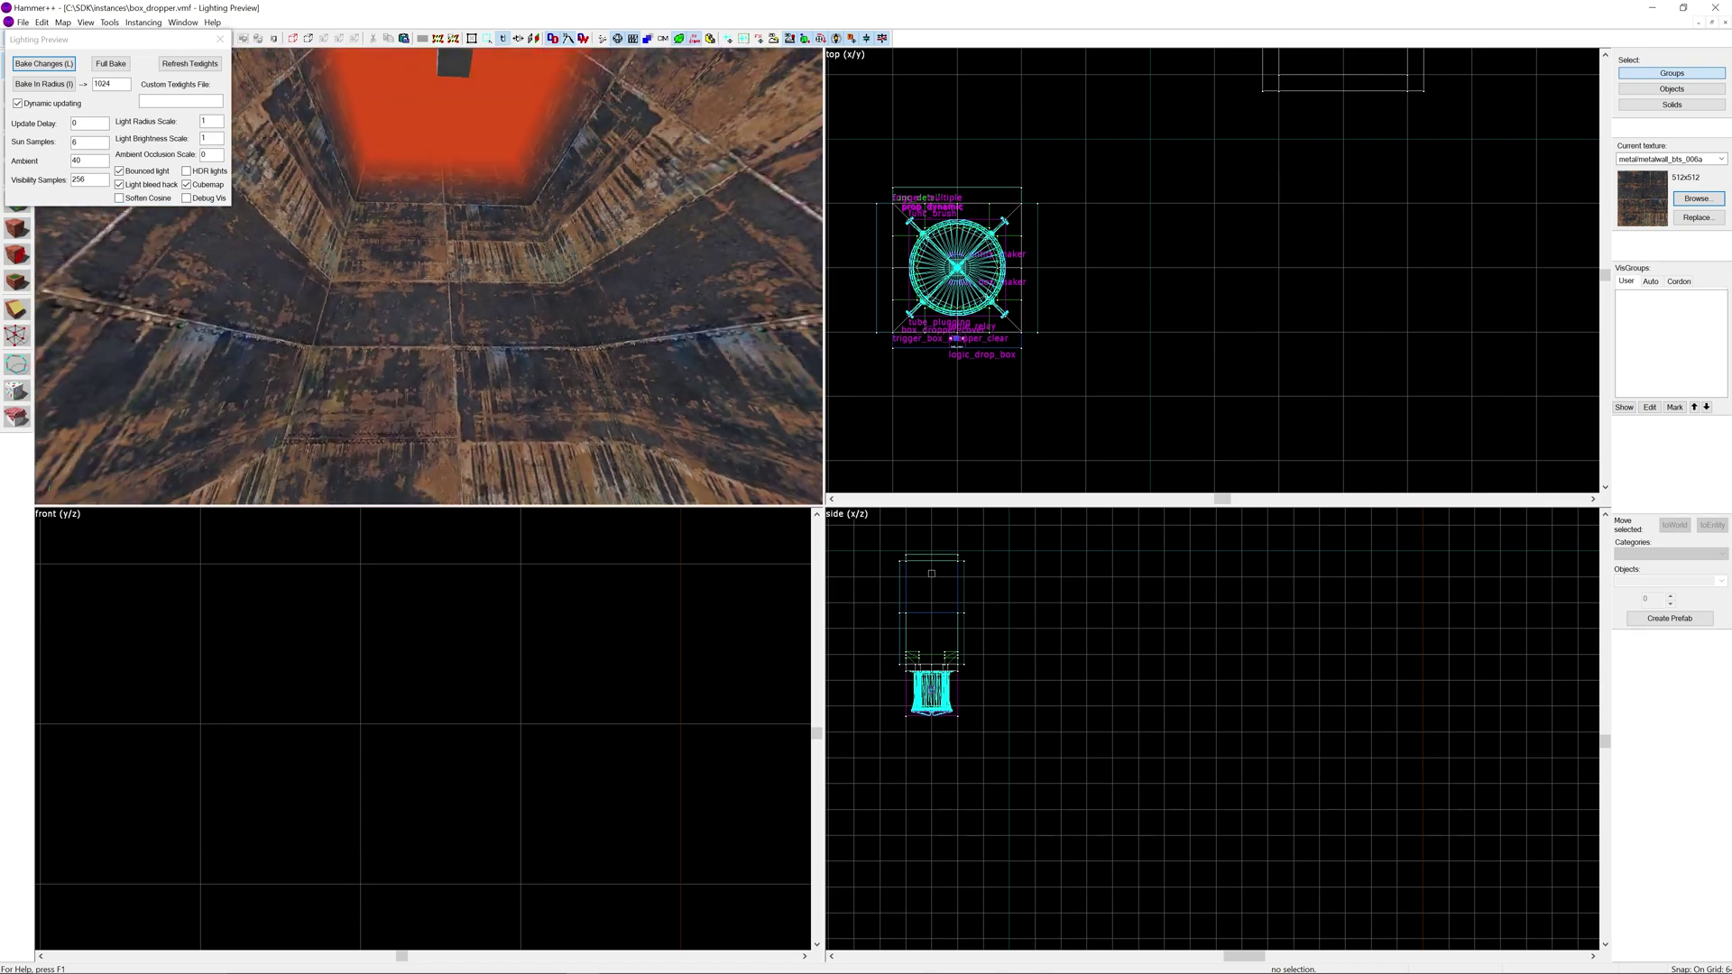
key(w)
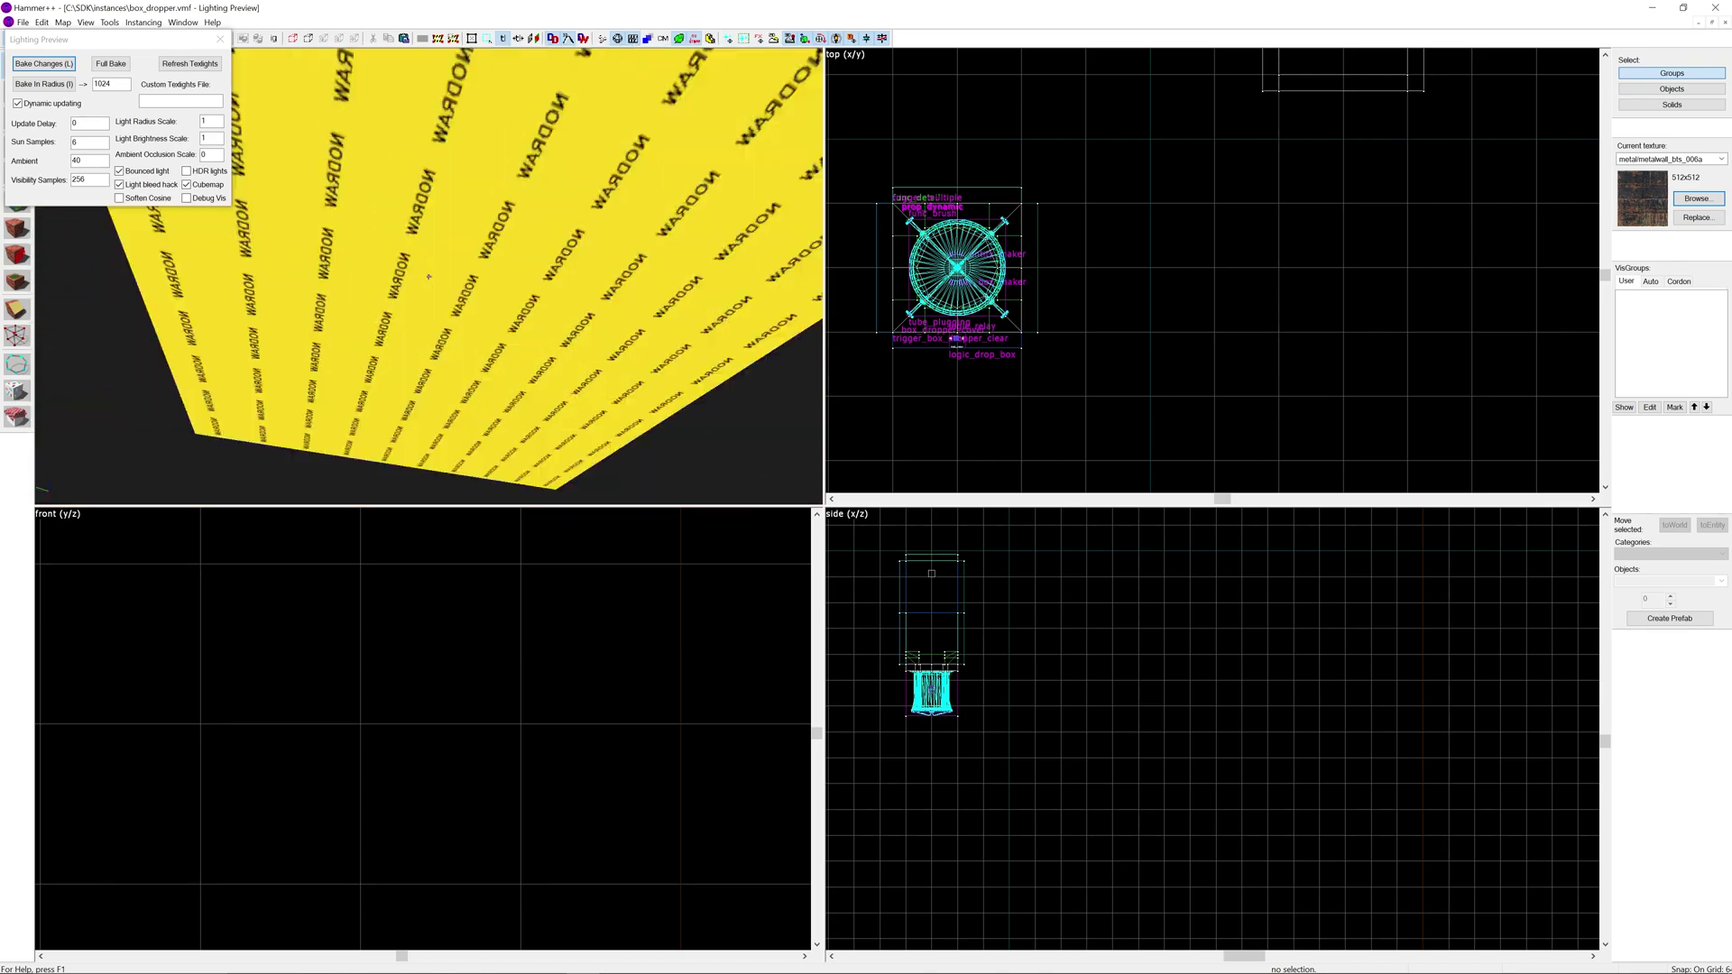
key(w)
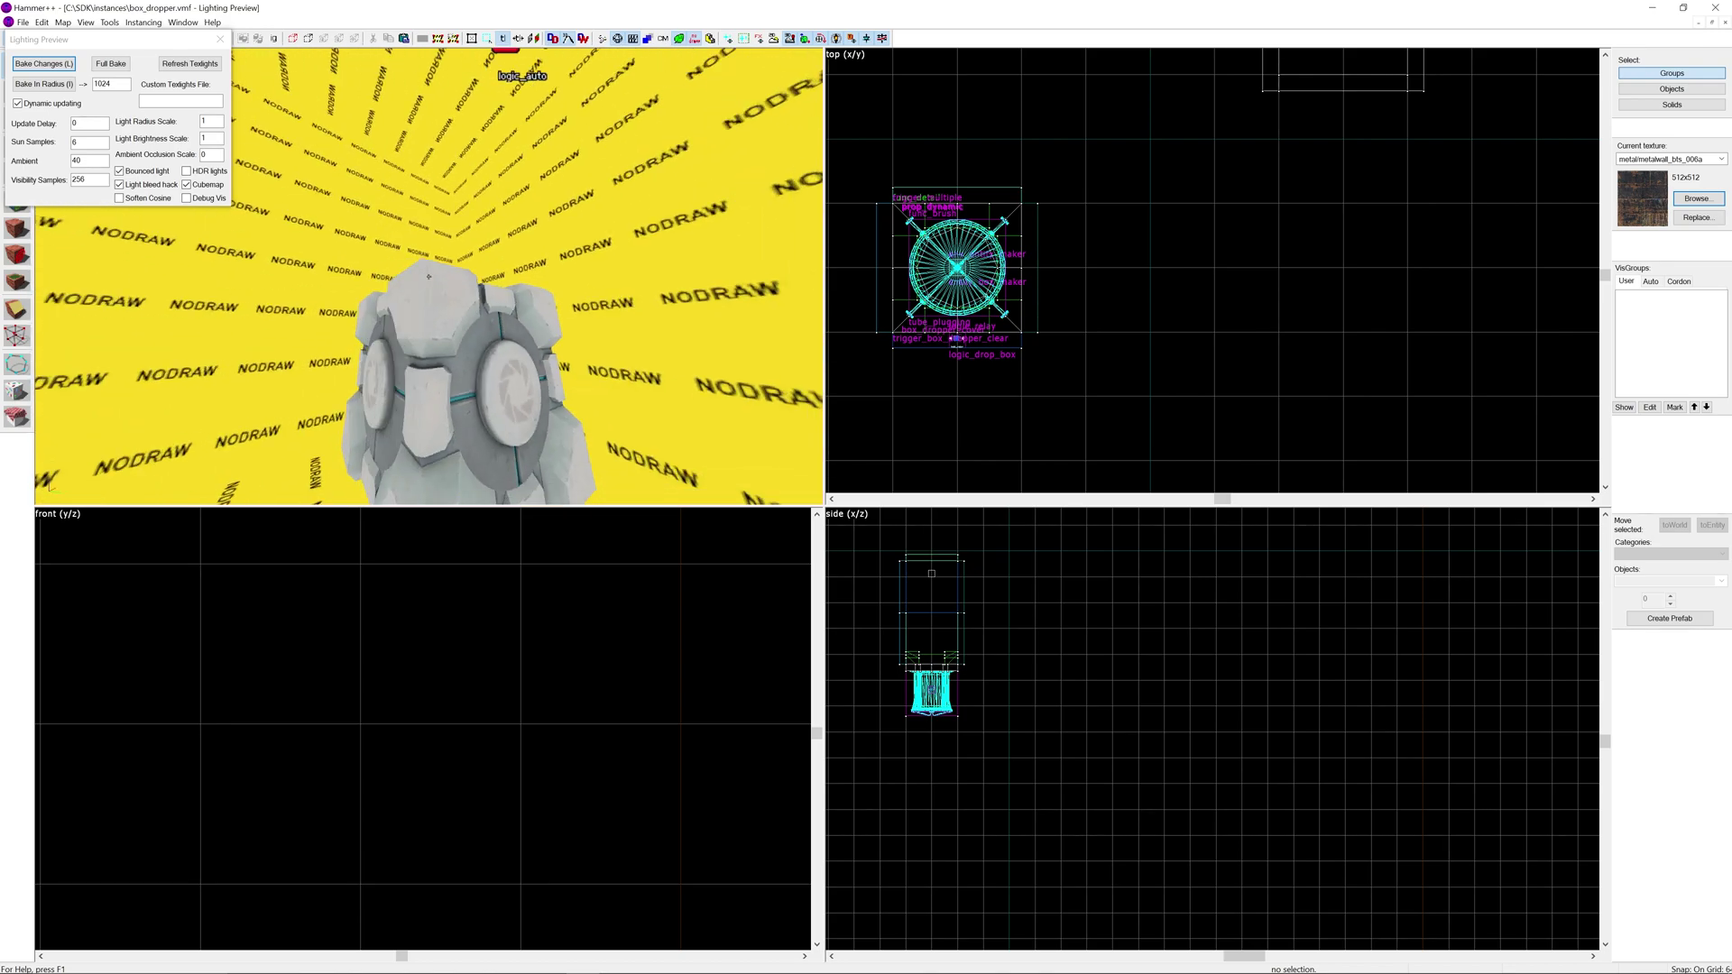
key(s)
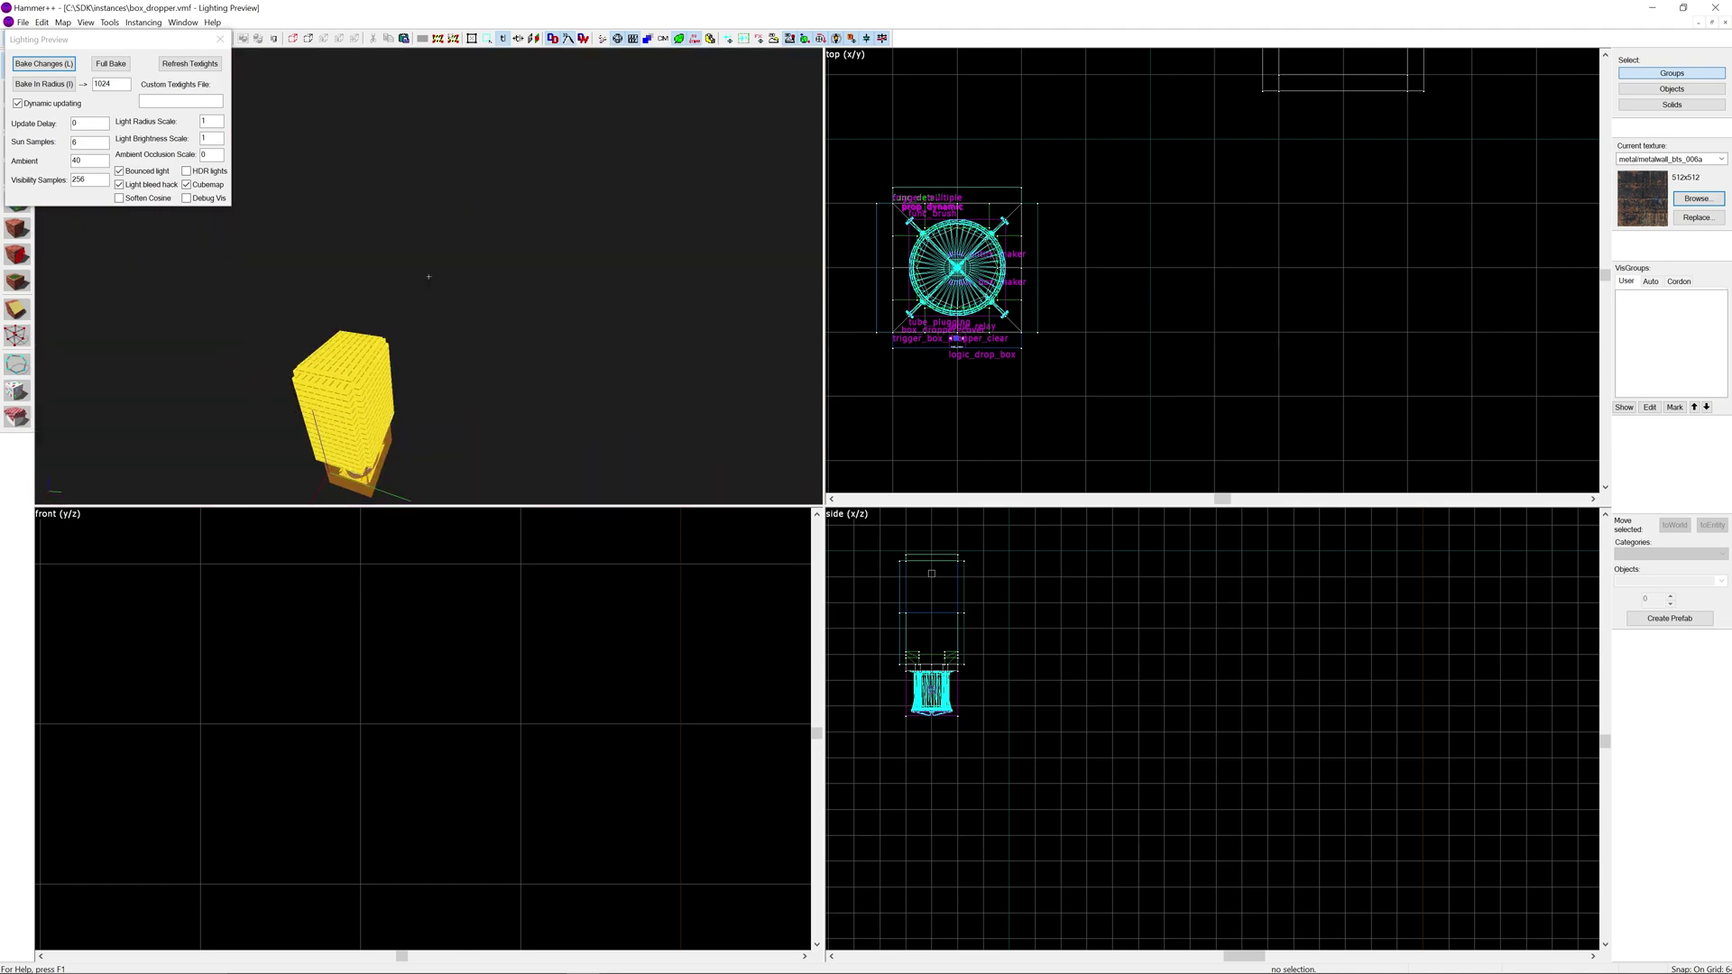
key(z)
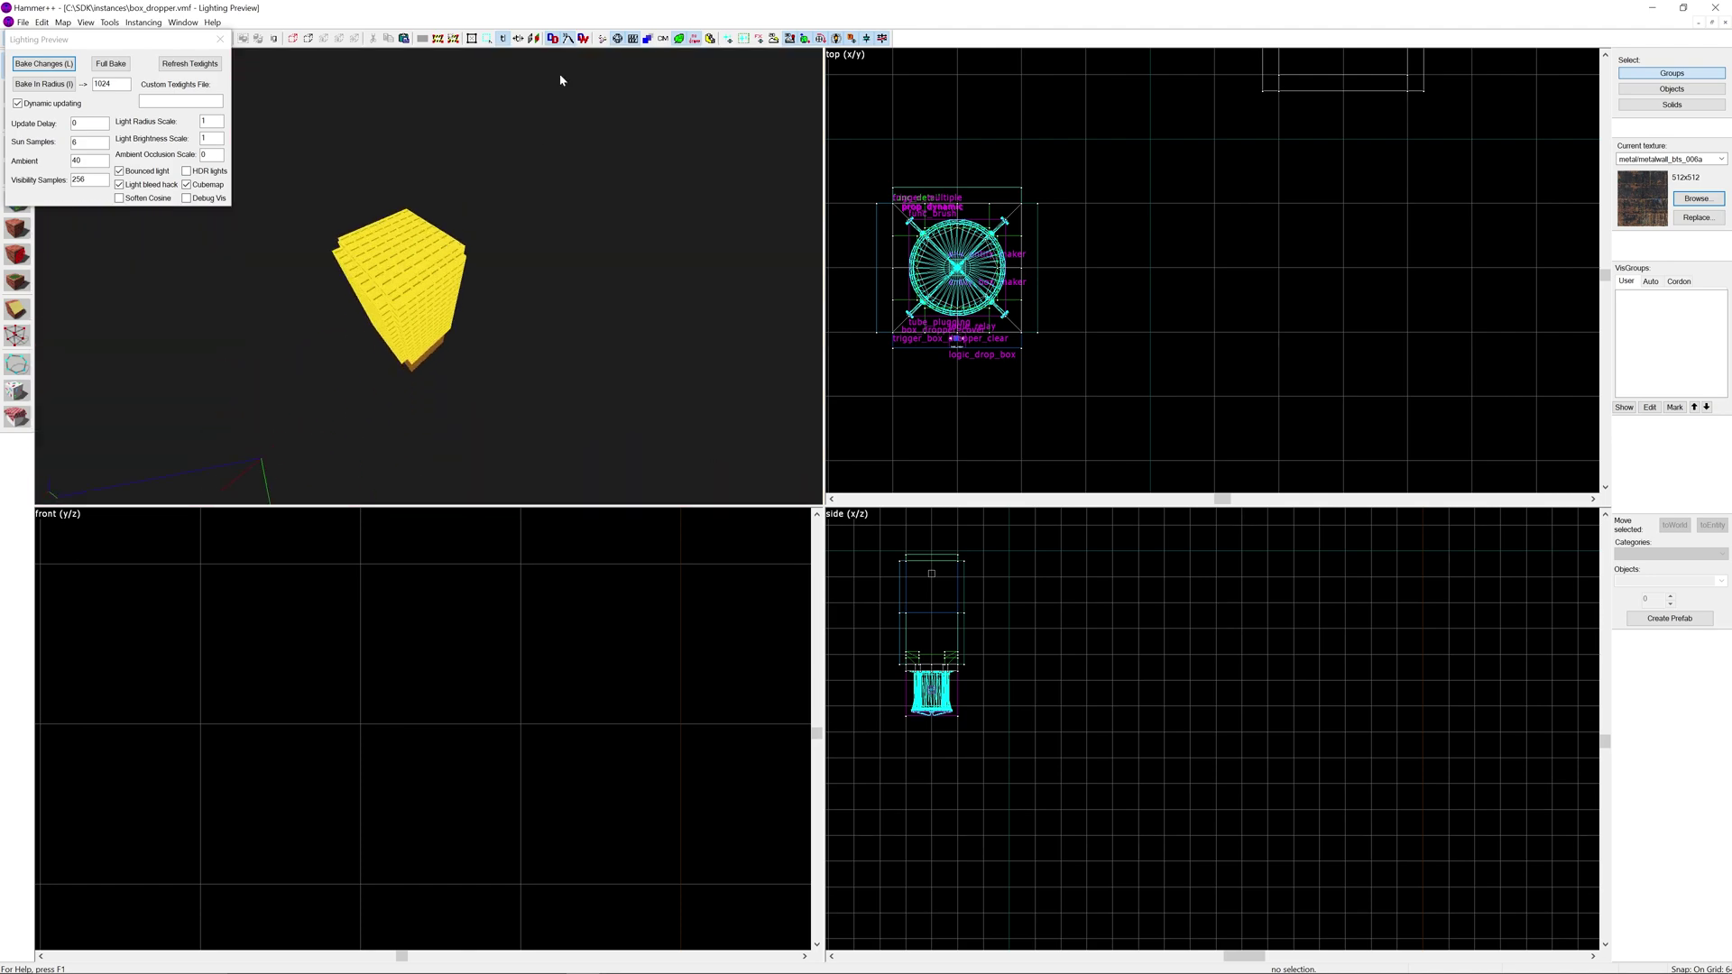
click(1725, 22)
Add an OnPressed output to the pedestal's func_button that fires Trigger on bd1-logic_drop_box, and apply it.
key(z)
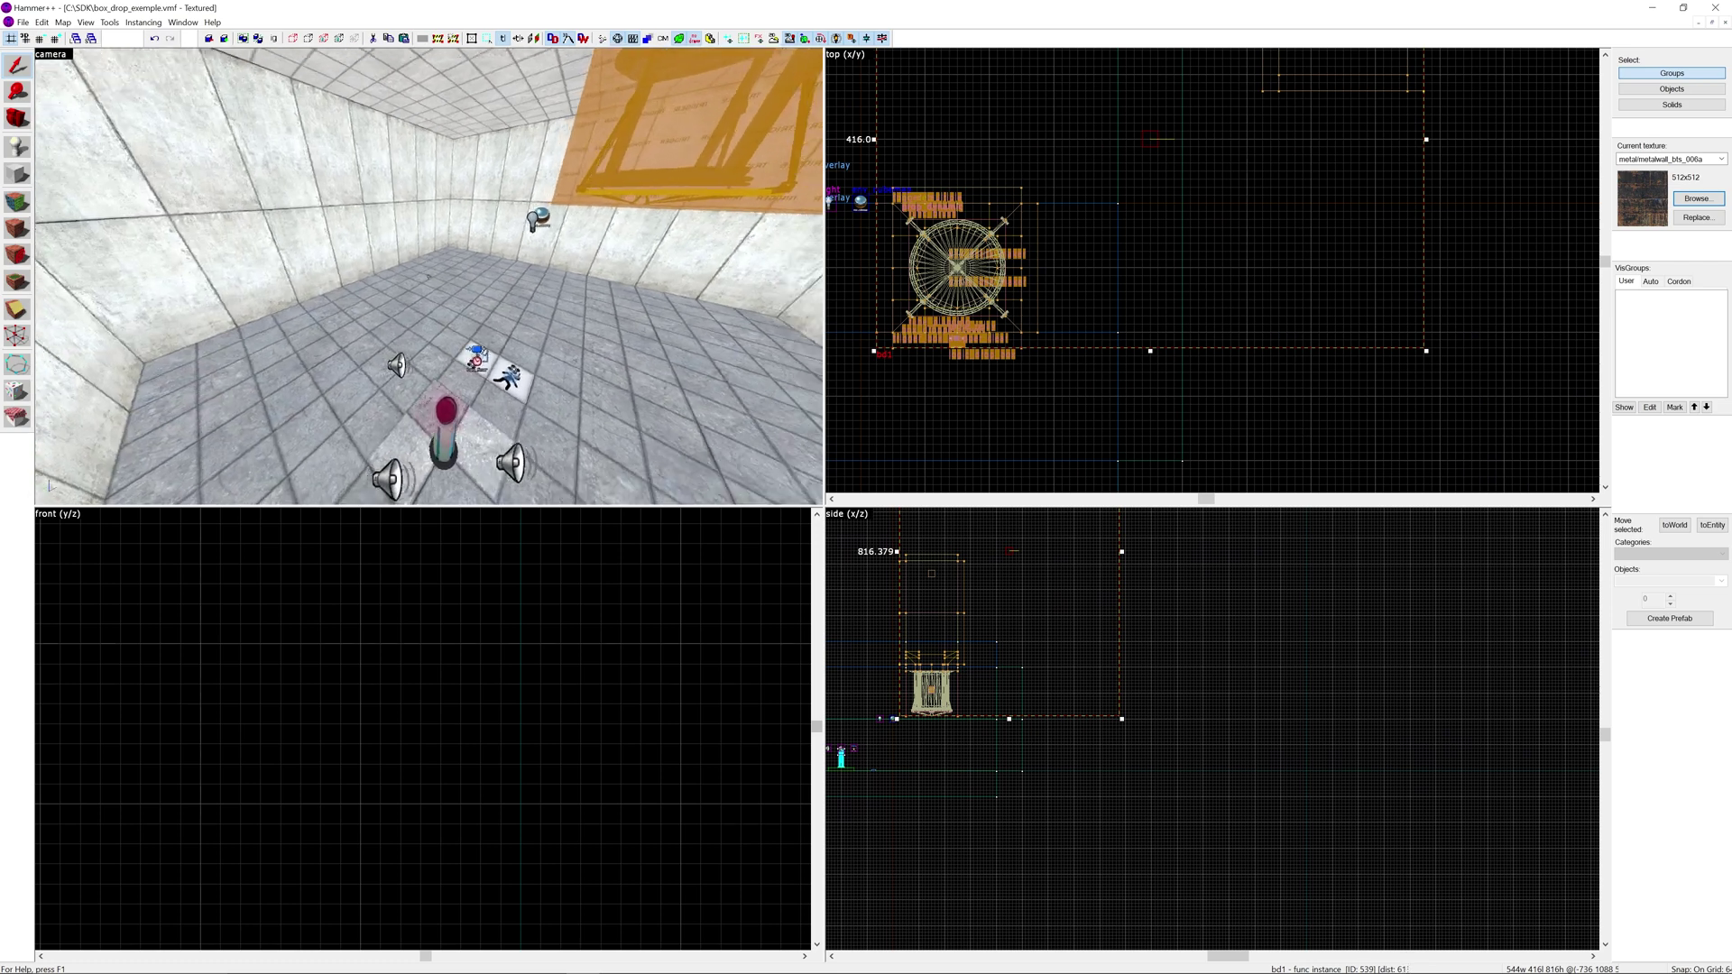
key(s)
key(w)
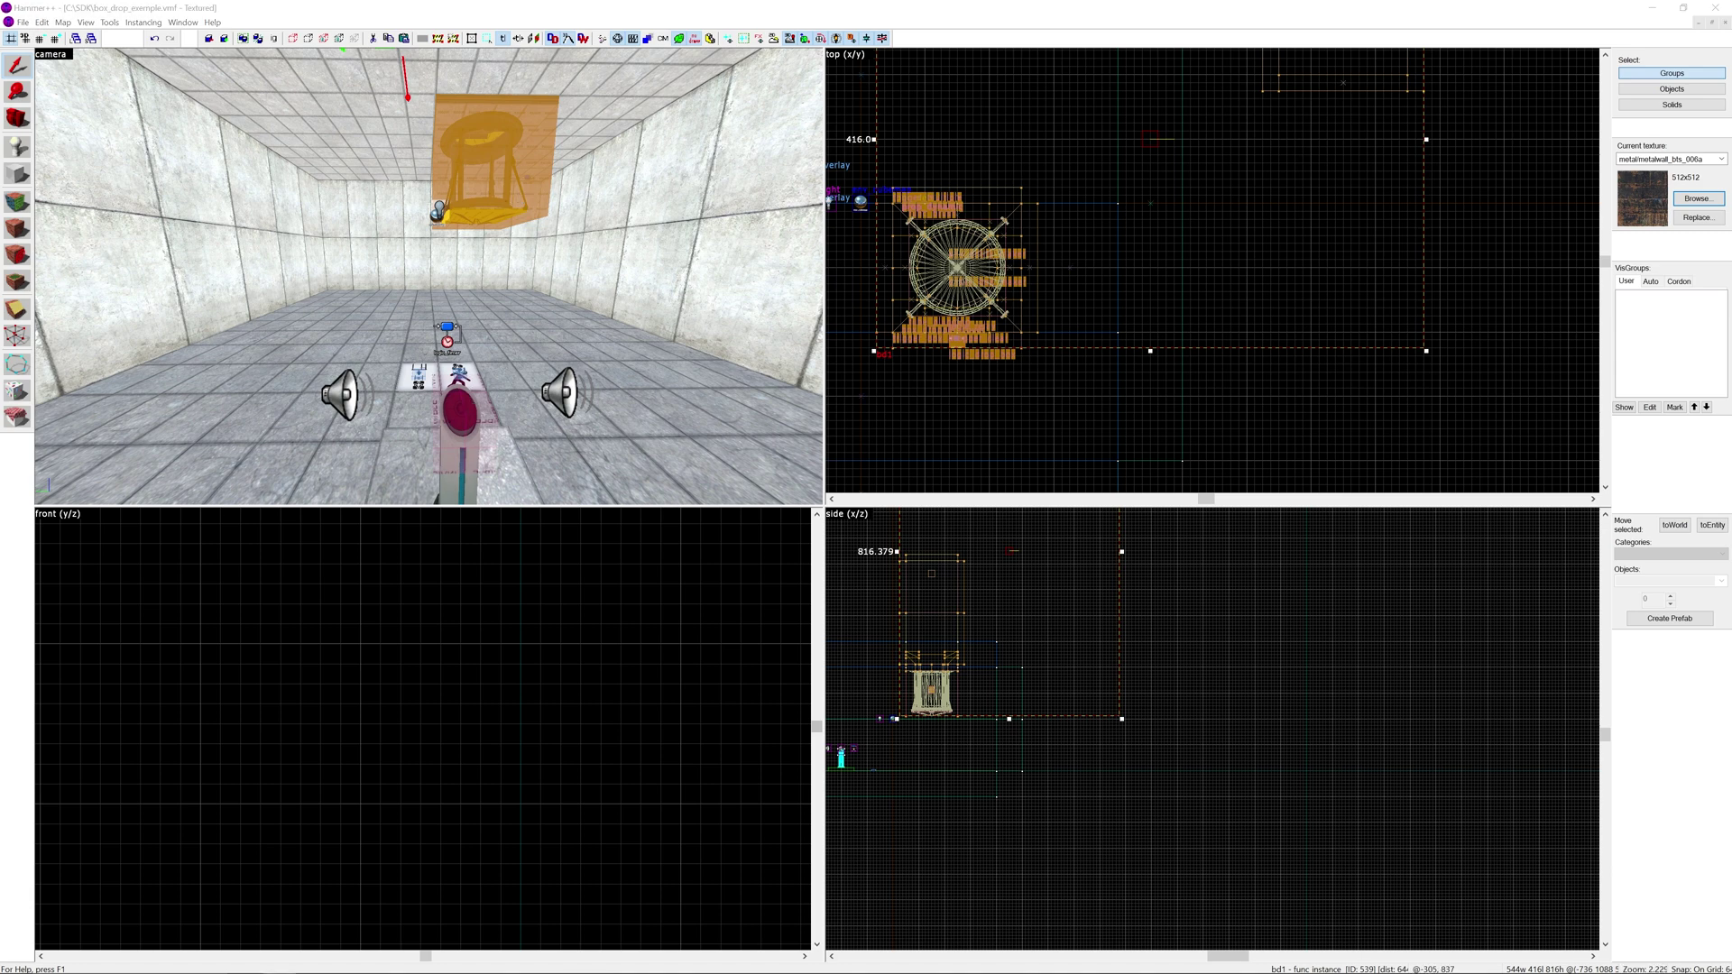
click(448, 422)
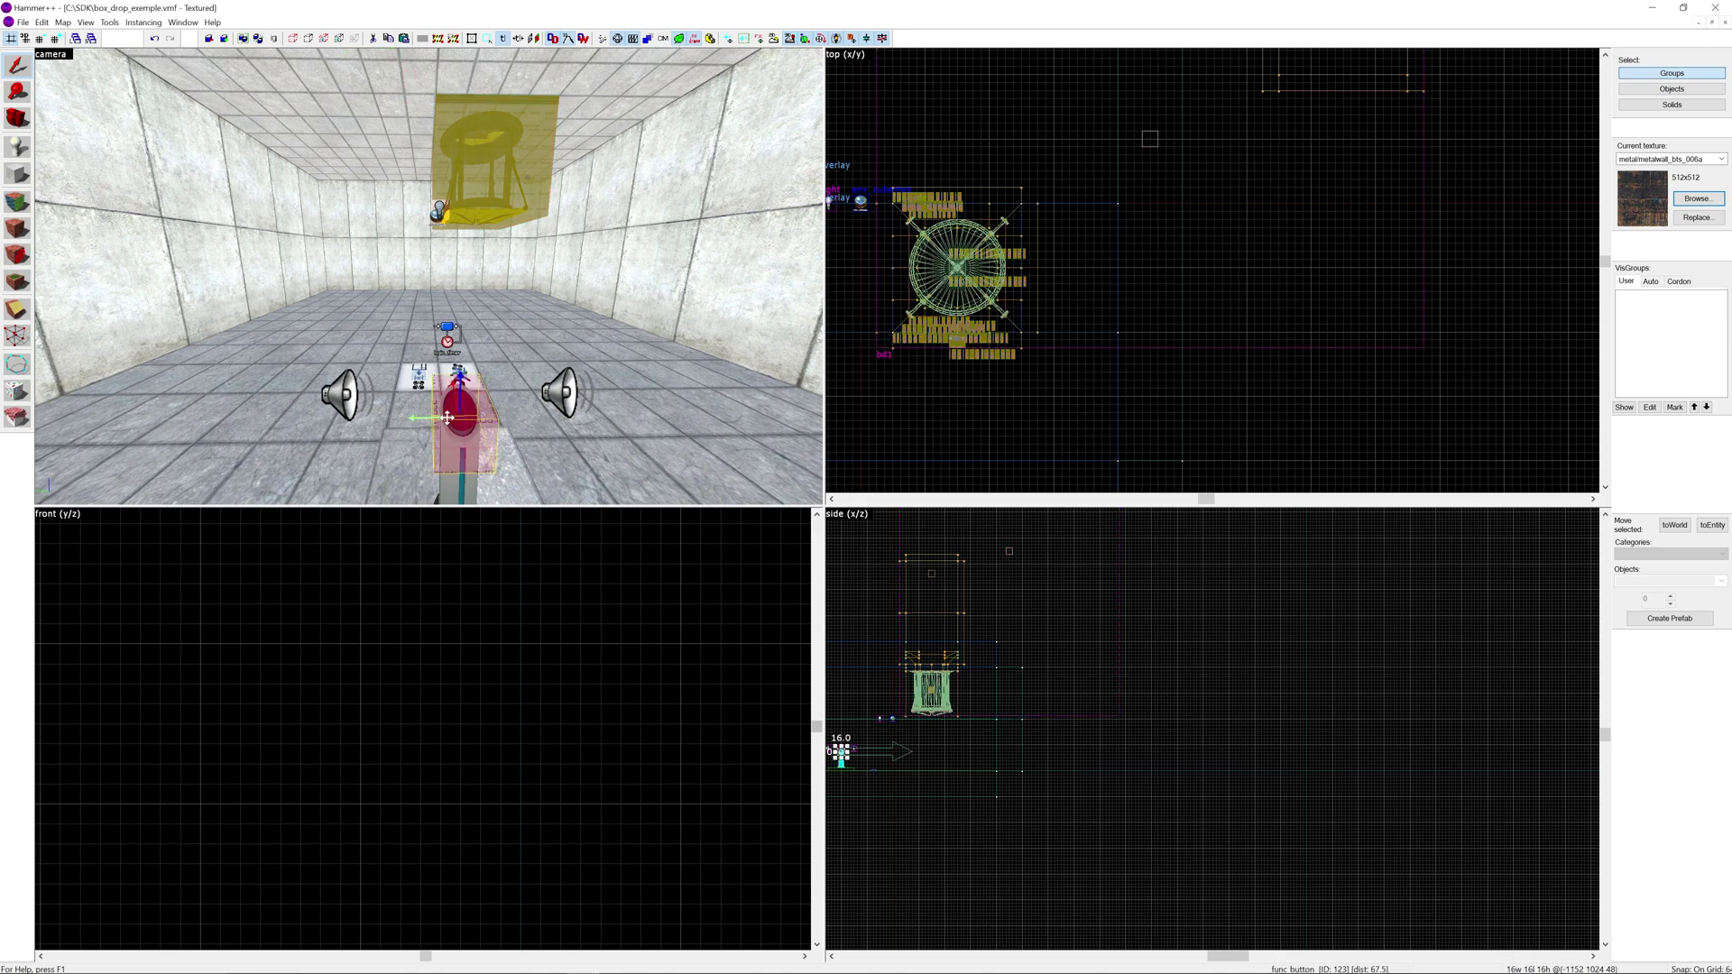
double_click(447, 418)
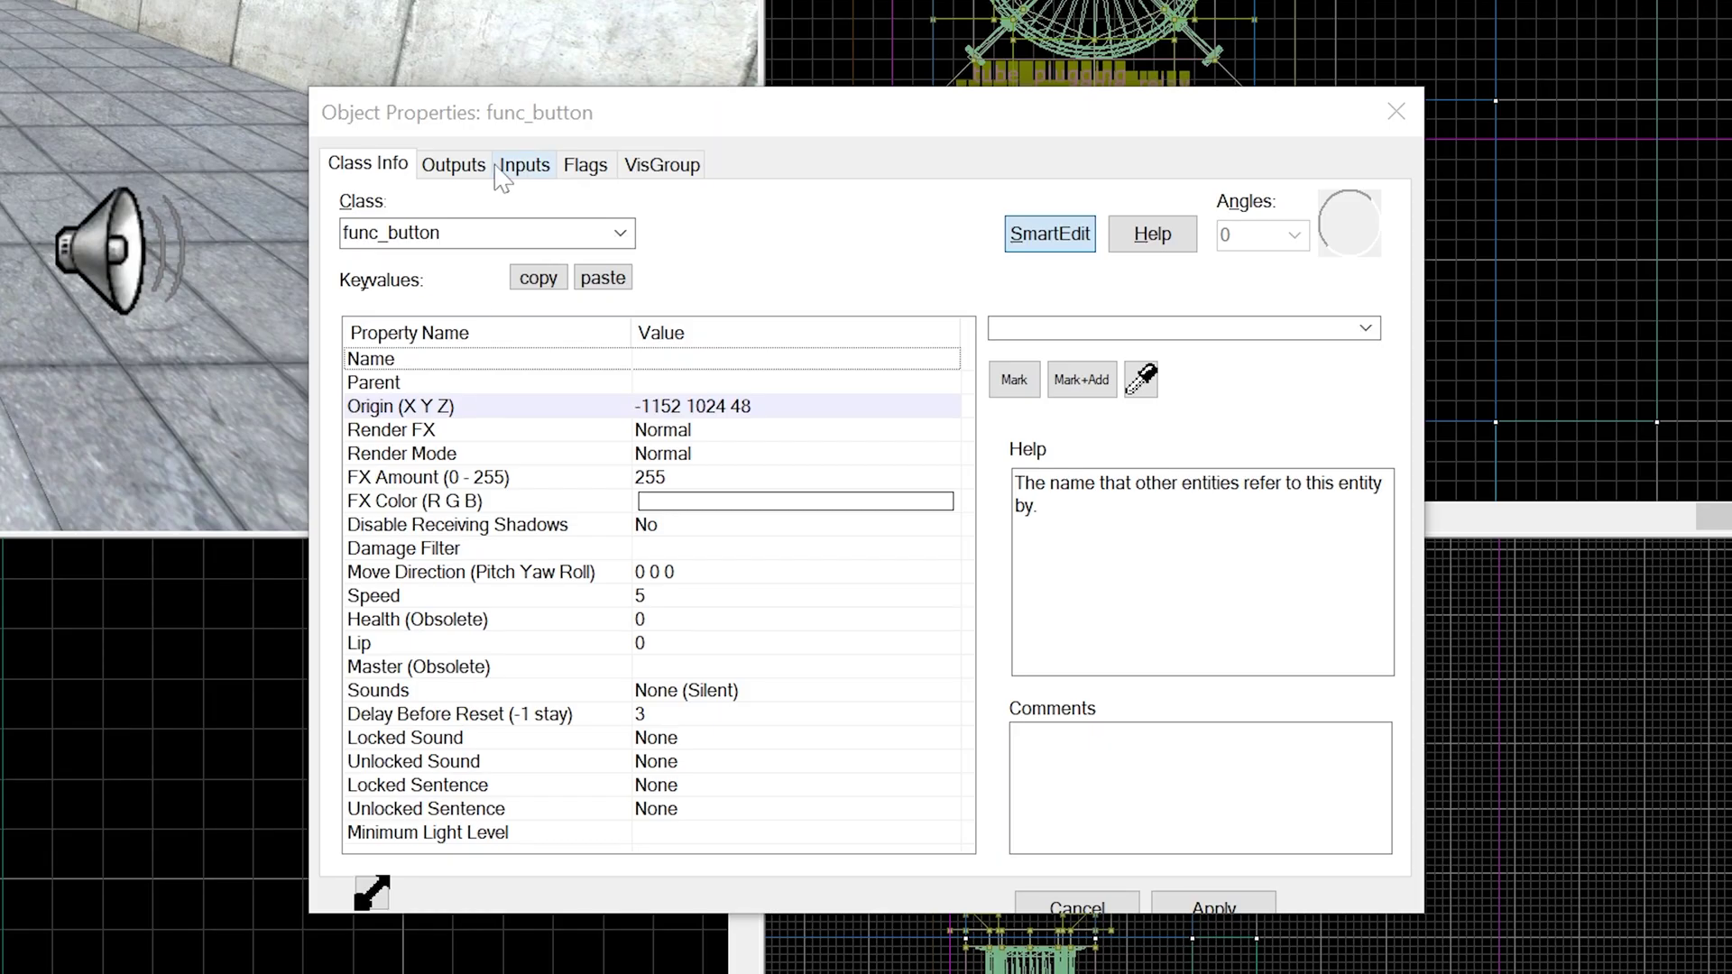
click(478, 168)
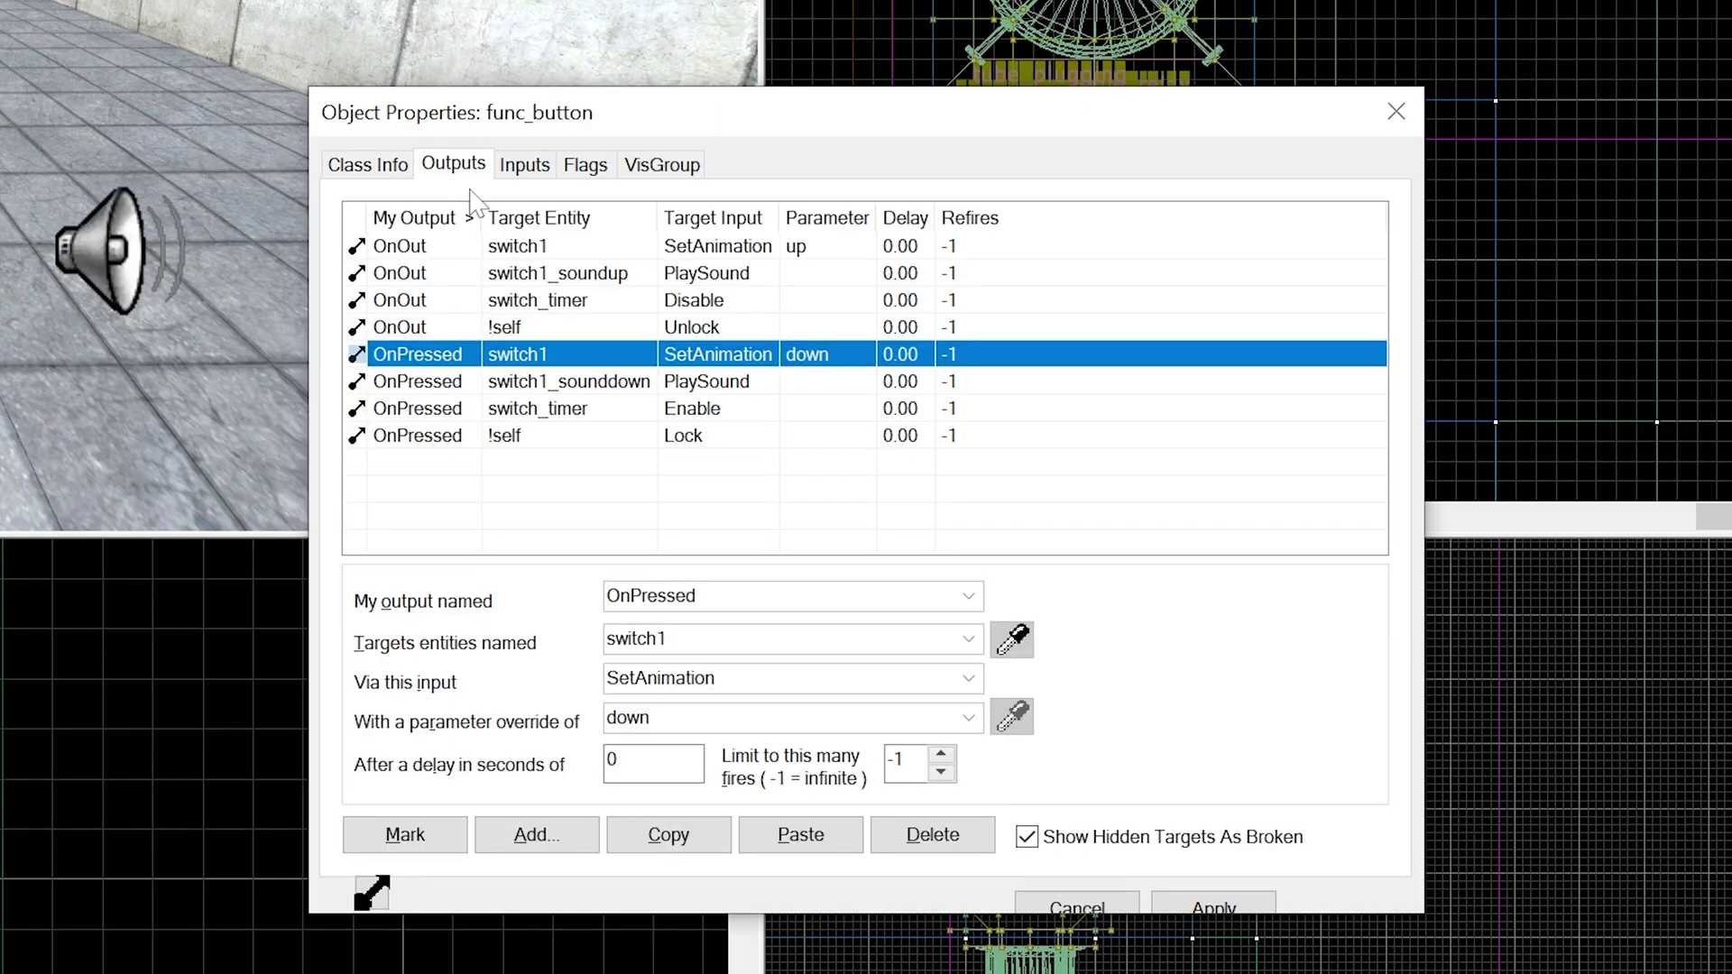
click(536, 834)
text(OnP)
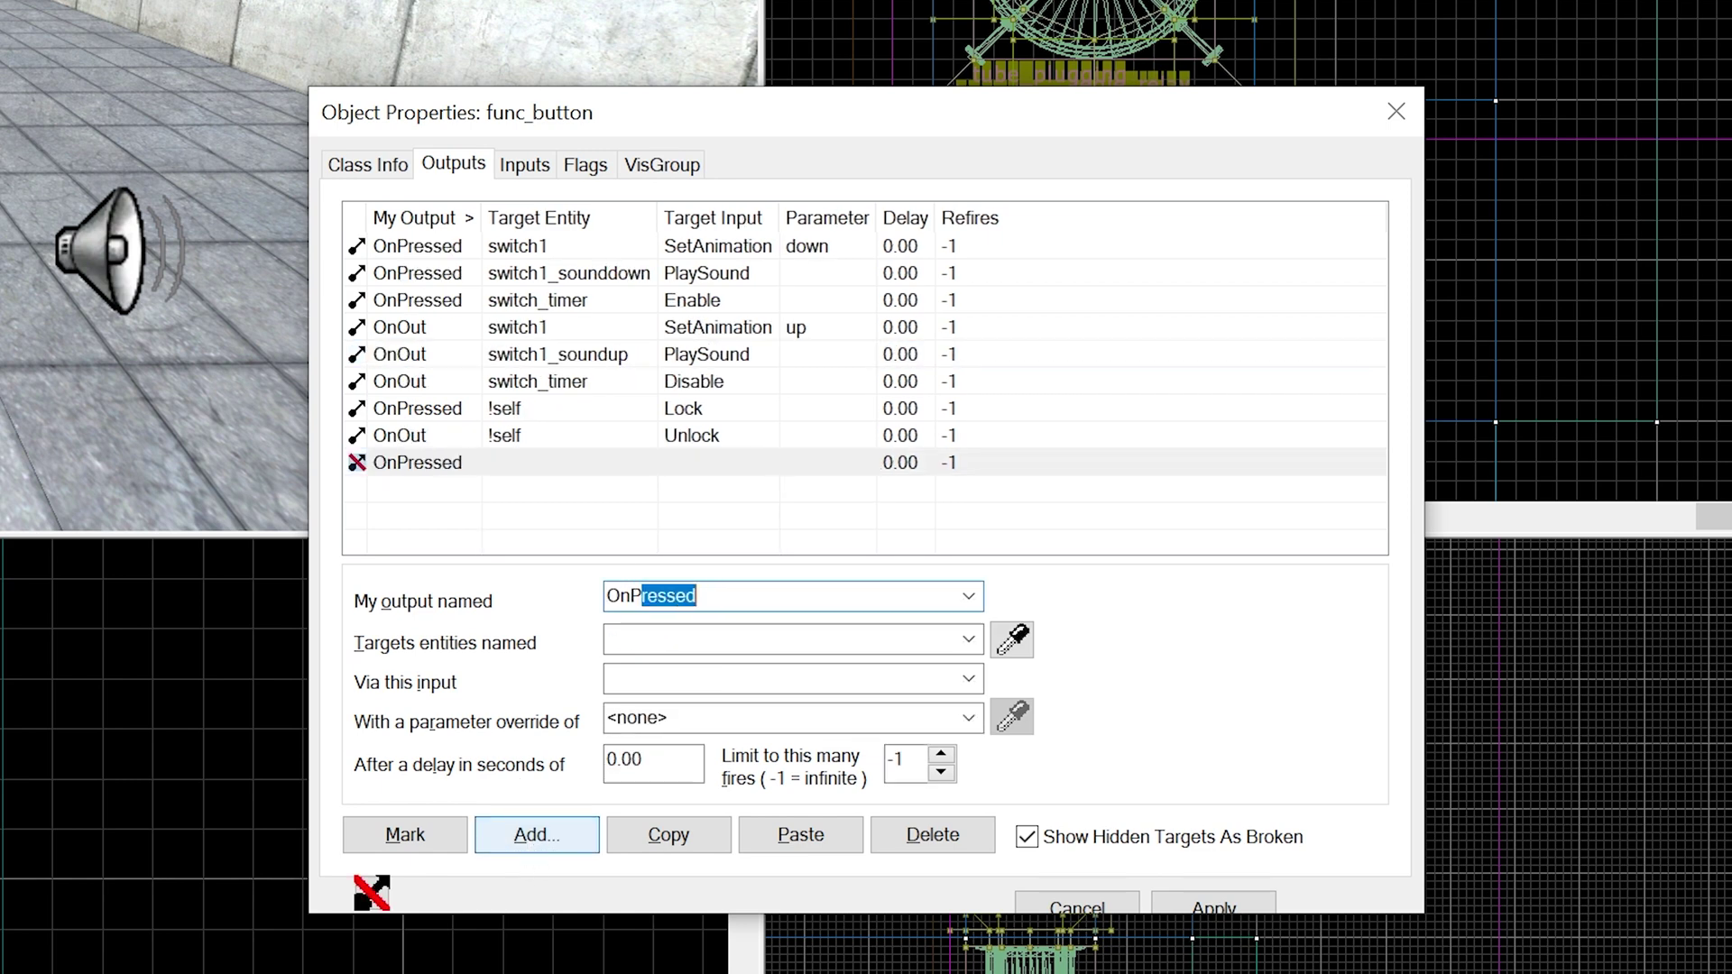
key(Tab)
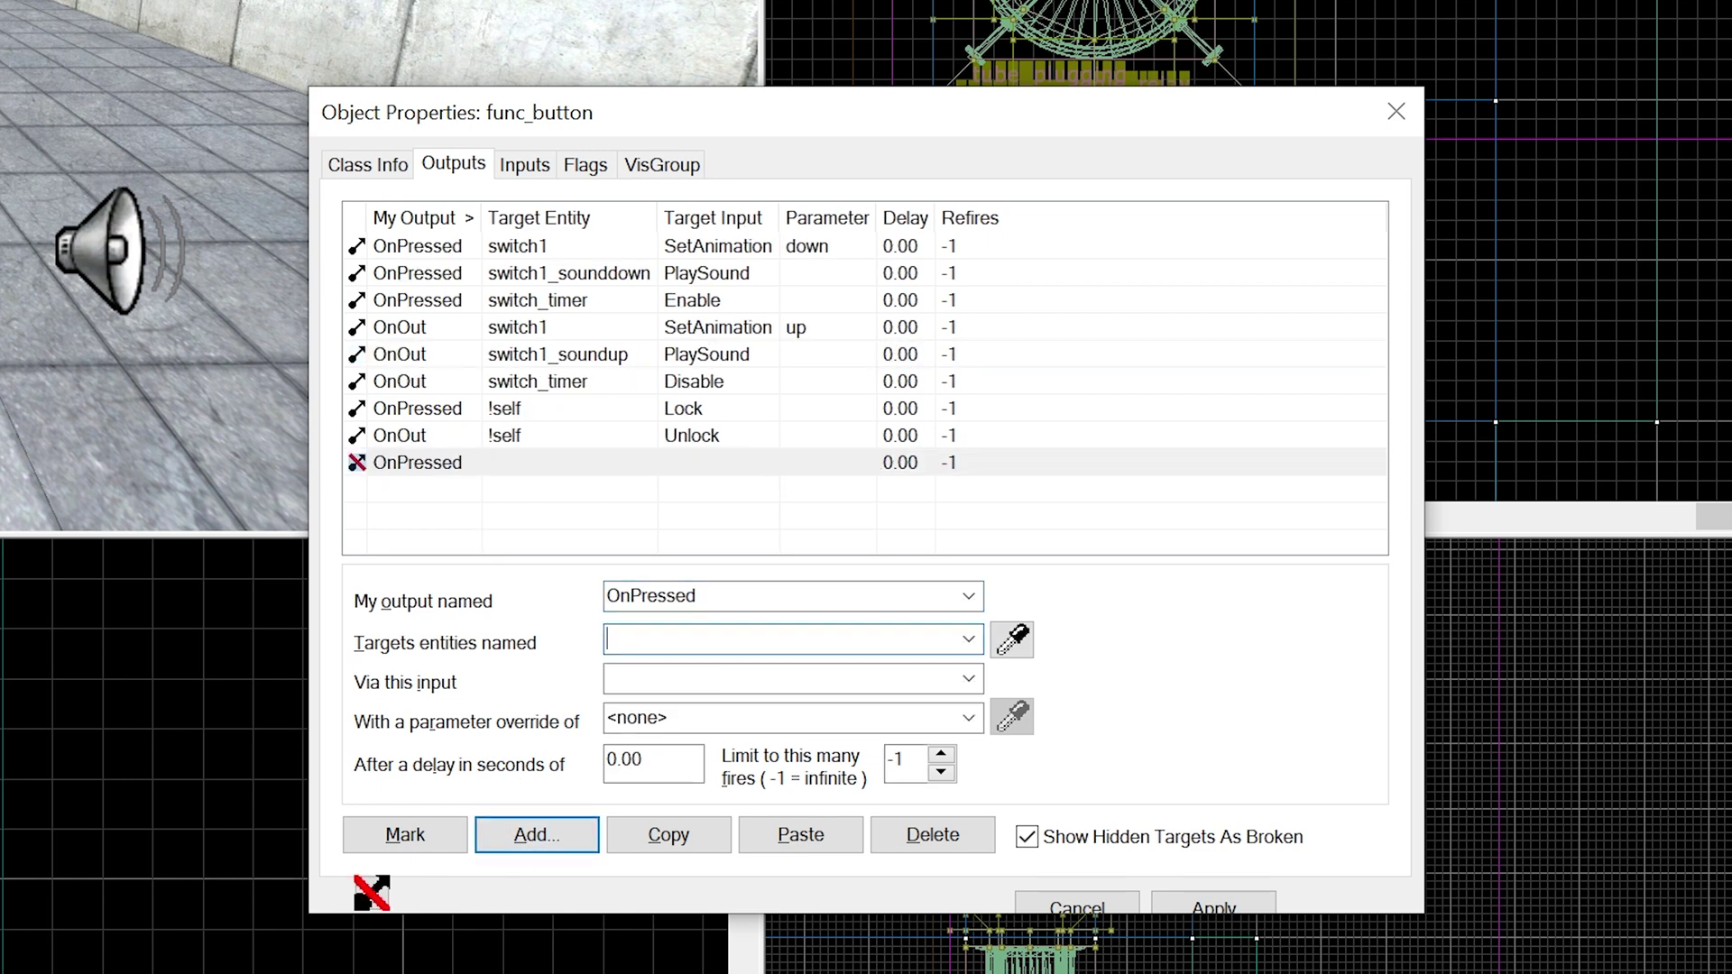
text(bd1)
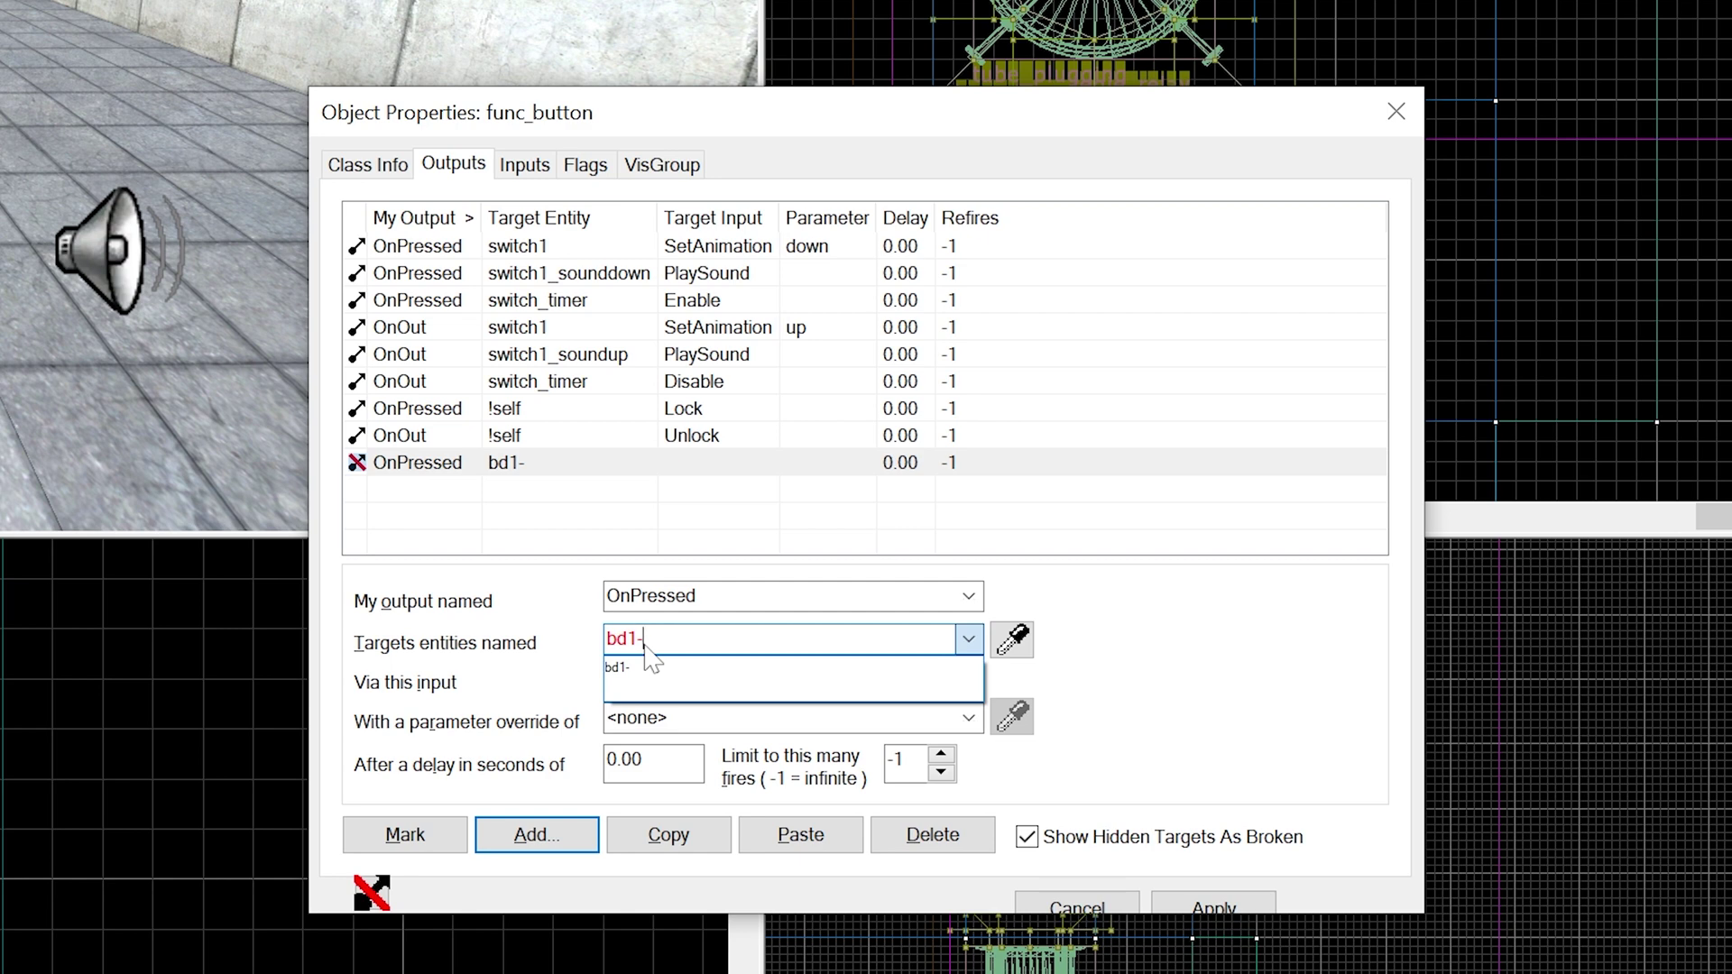
text(-logic_drop_box)
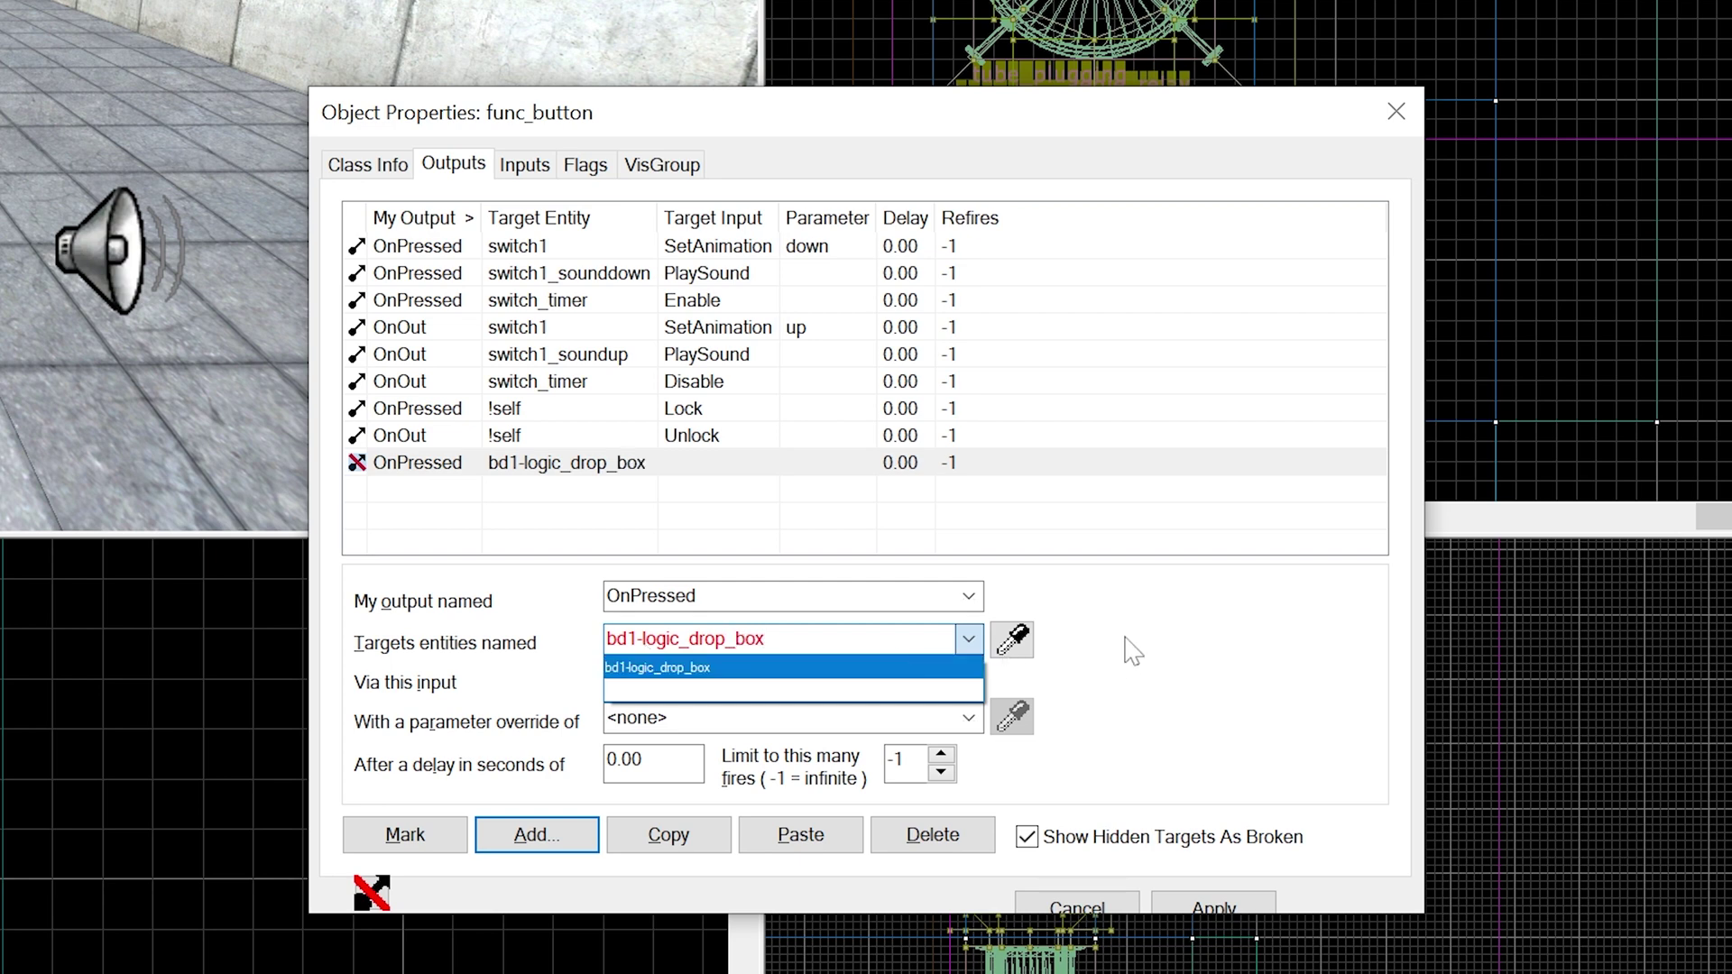
key(Tab)
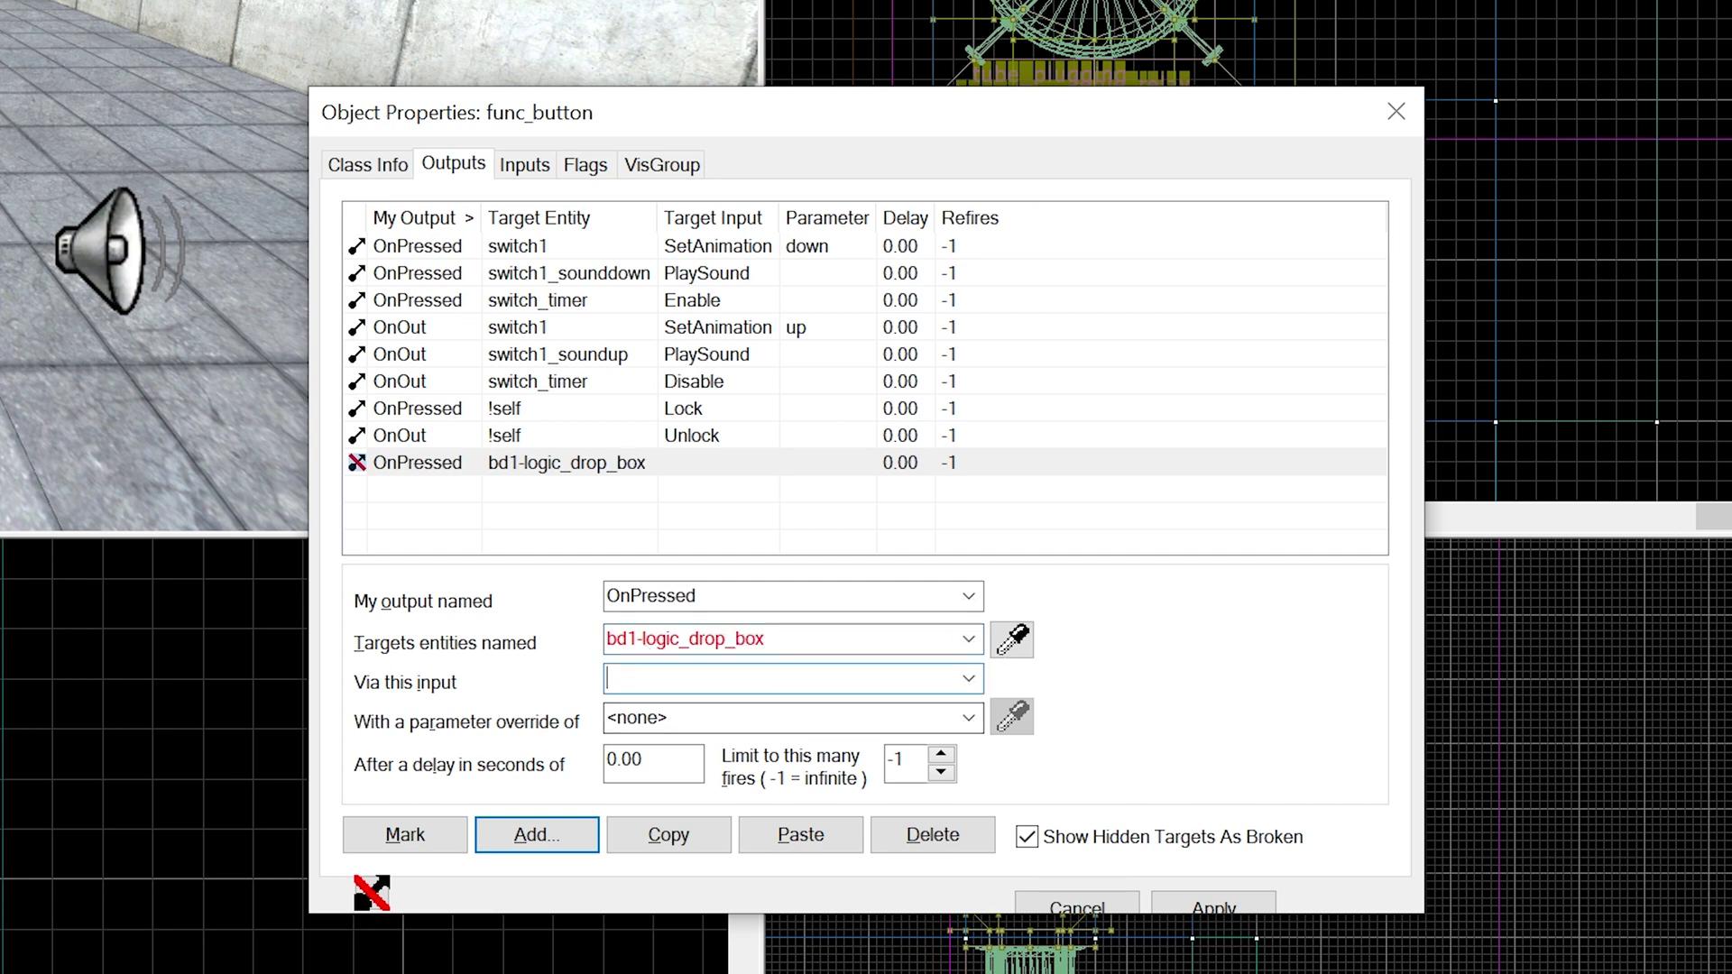
text(Trigger)
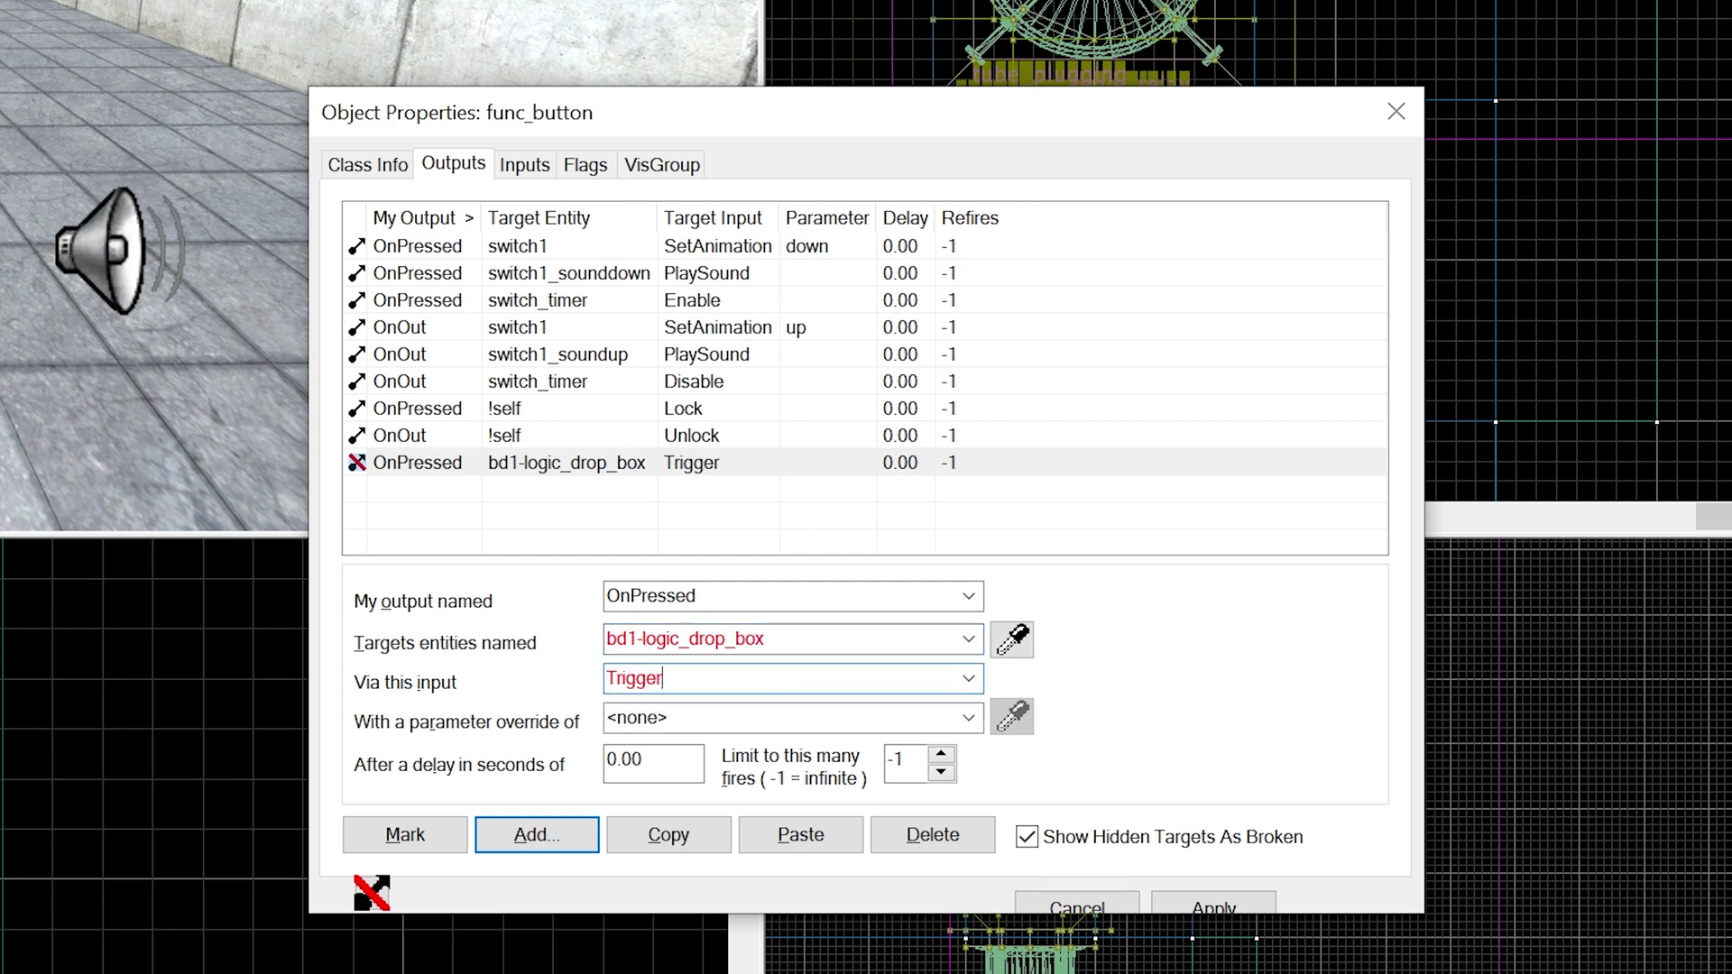
click(1210, 906)
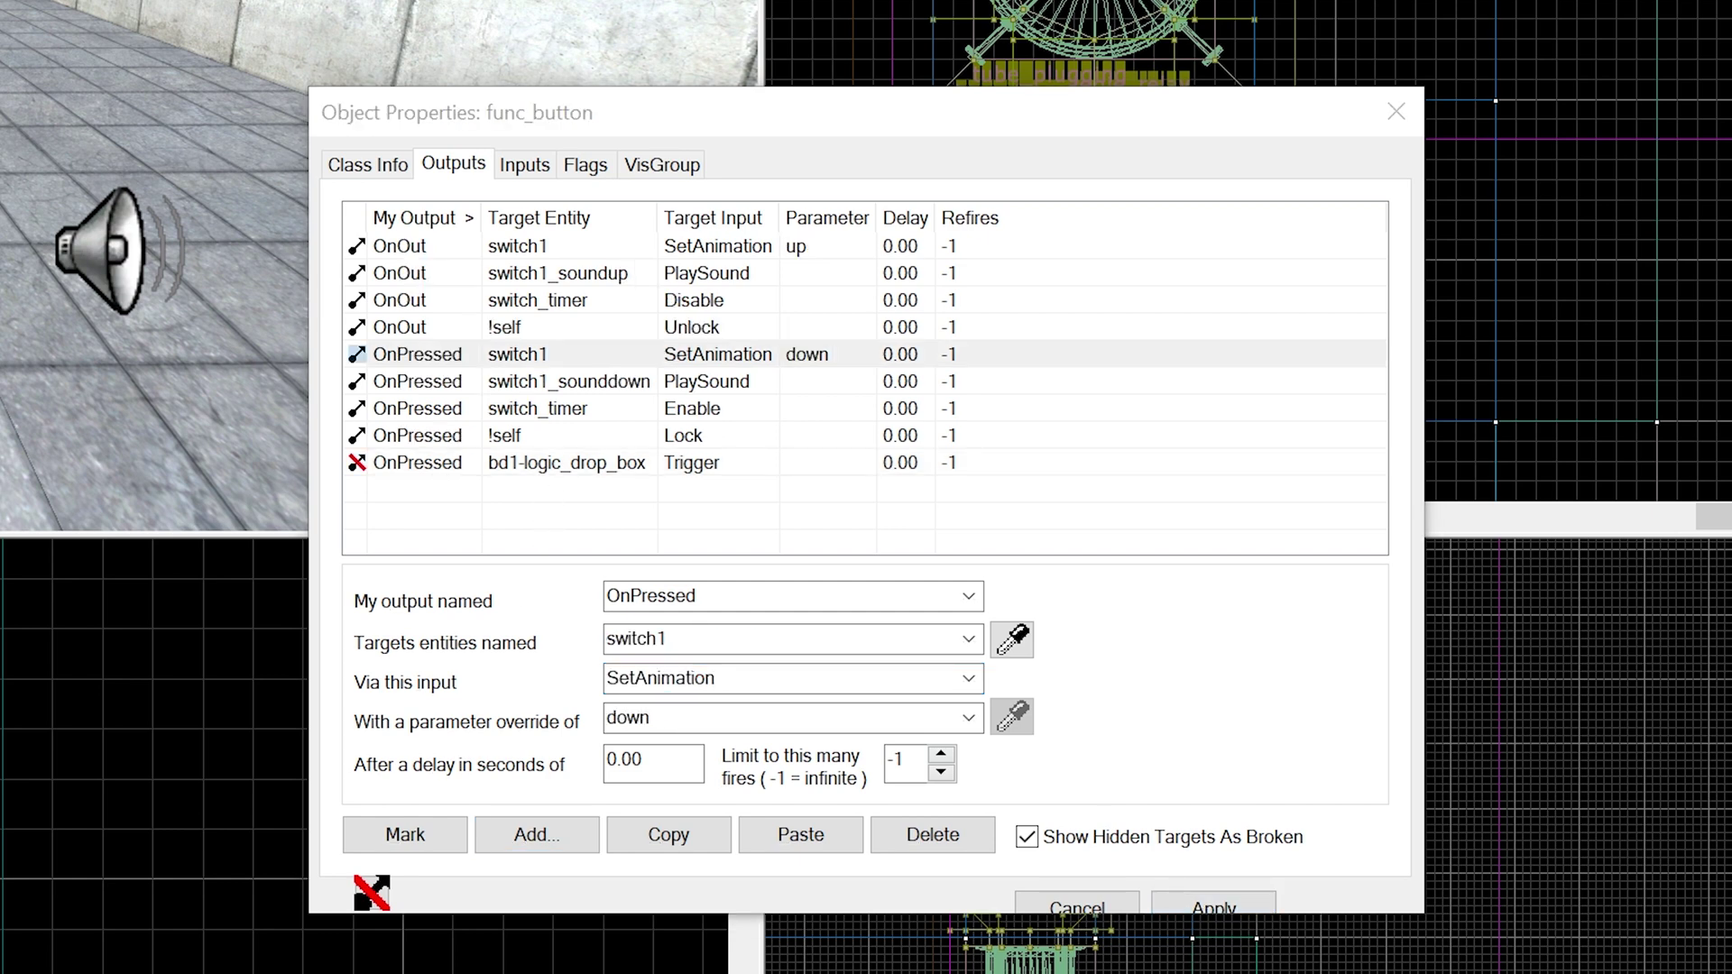
Check the instance's fix-up name against the target of the button's new output, and close the object properties.
click(370, 164)
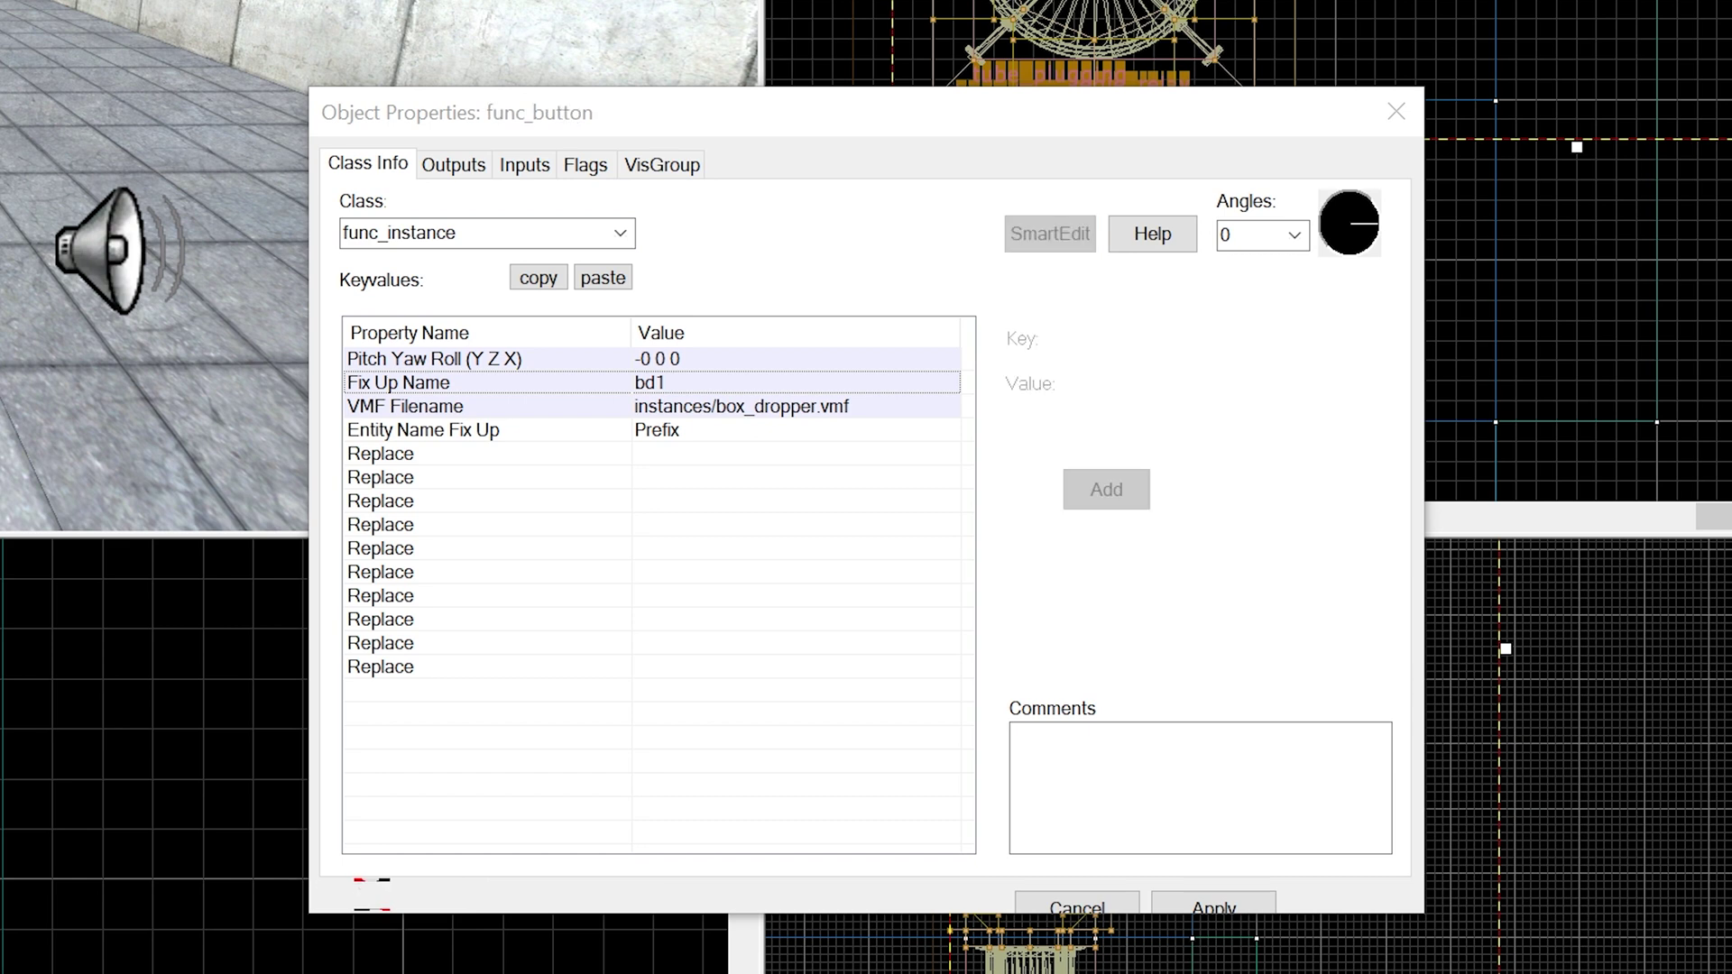
click(454, 165)
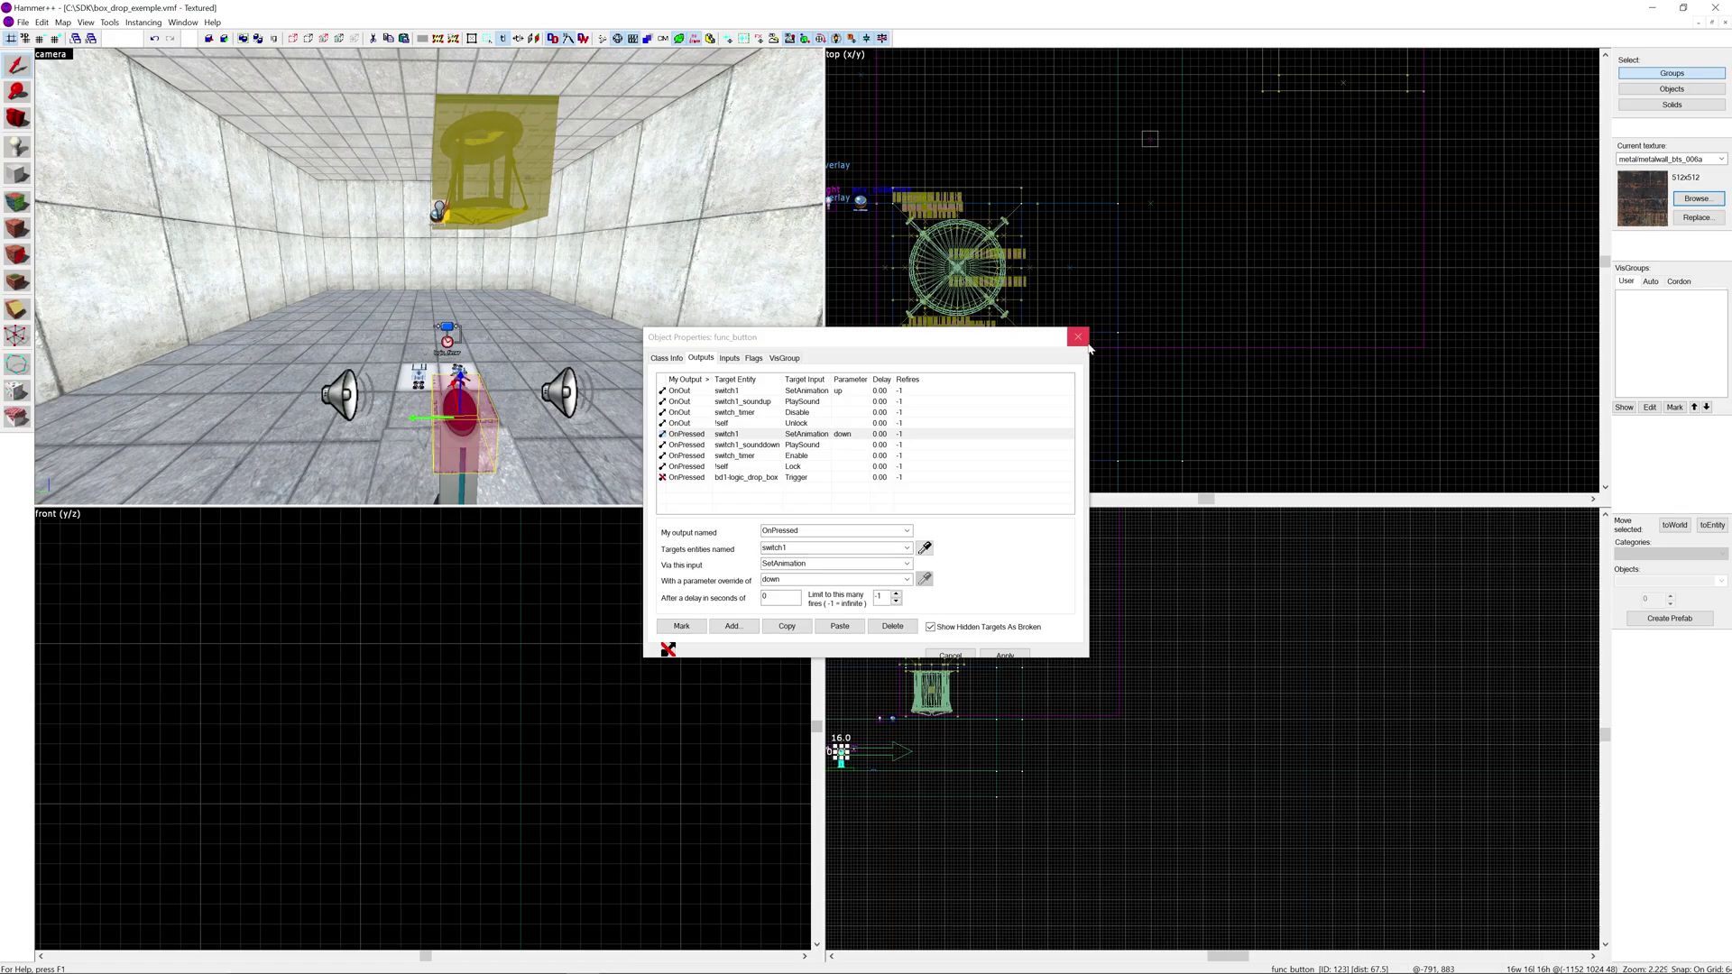
click(1396, 111)
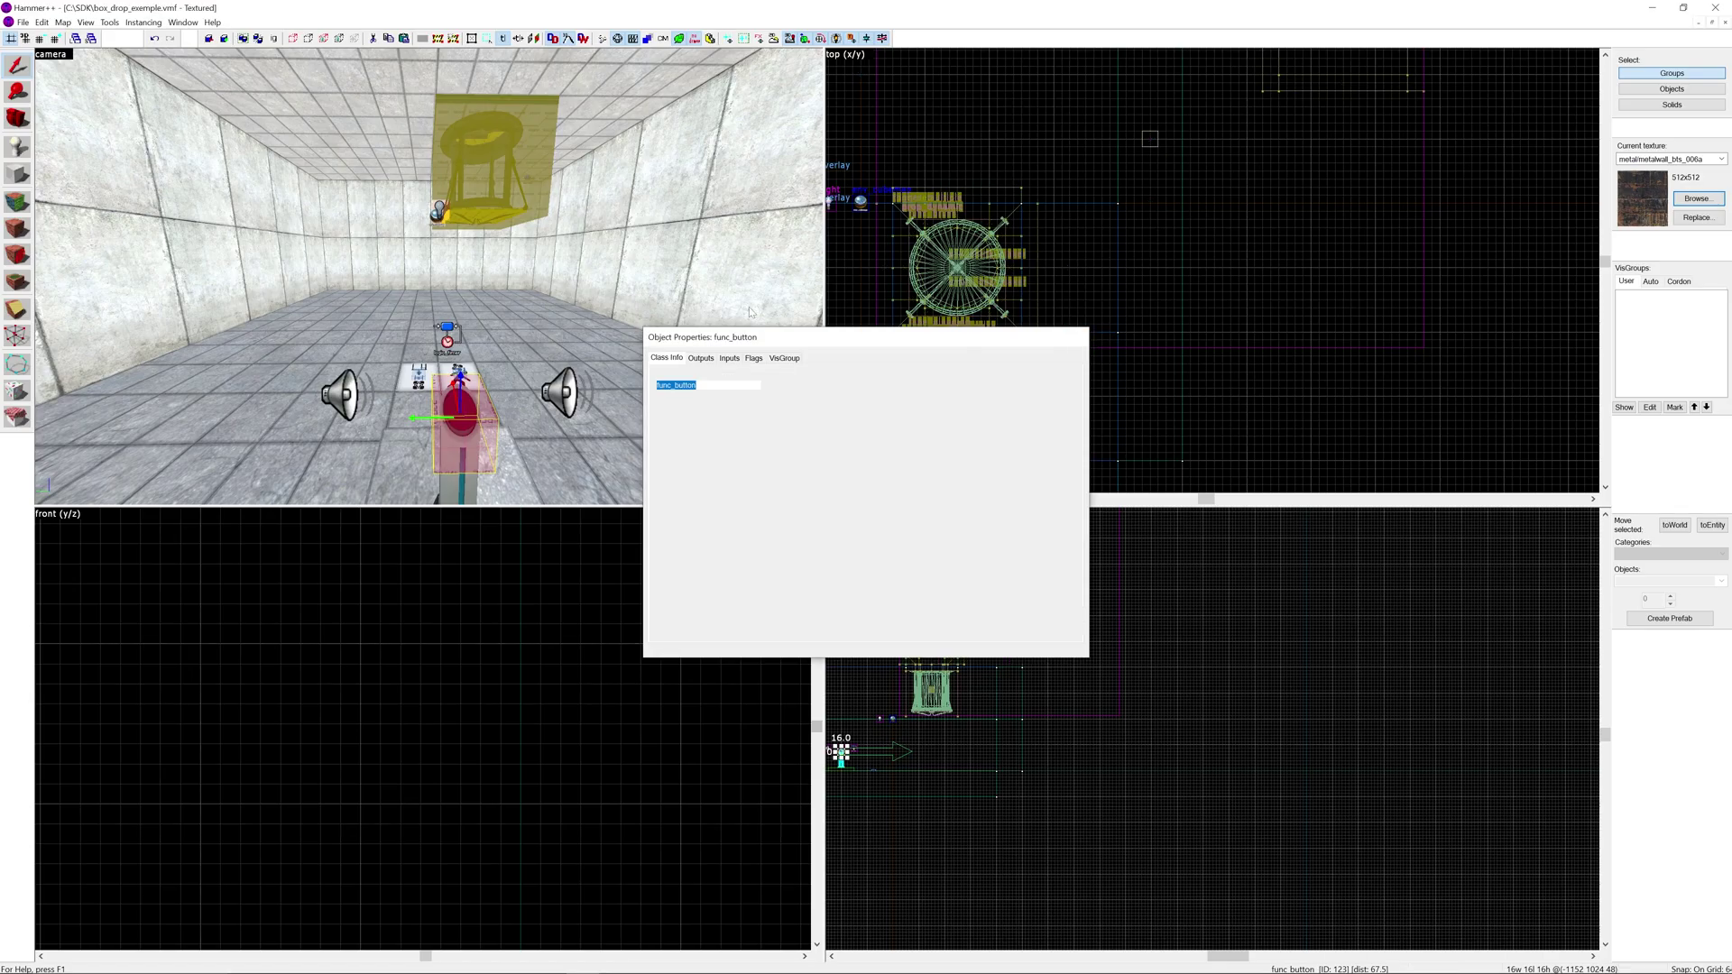
Open the ceiling-mounted box dropper instance, bd1, for editing from its object properties.
key(z)
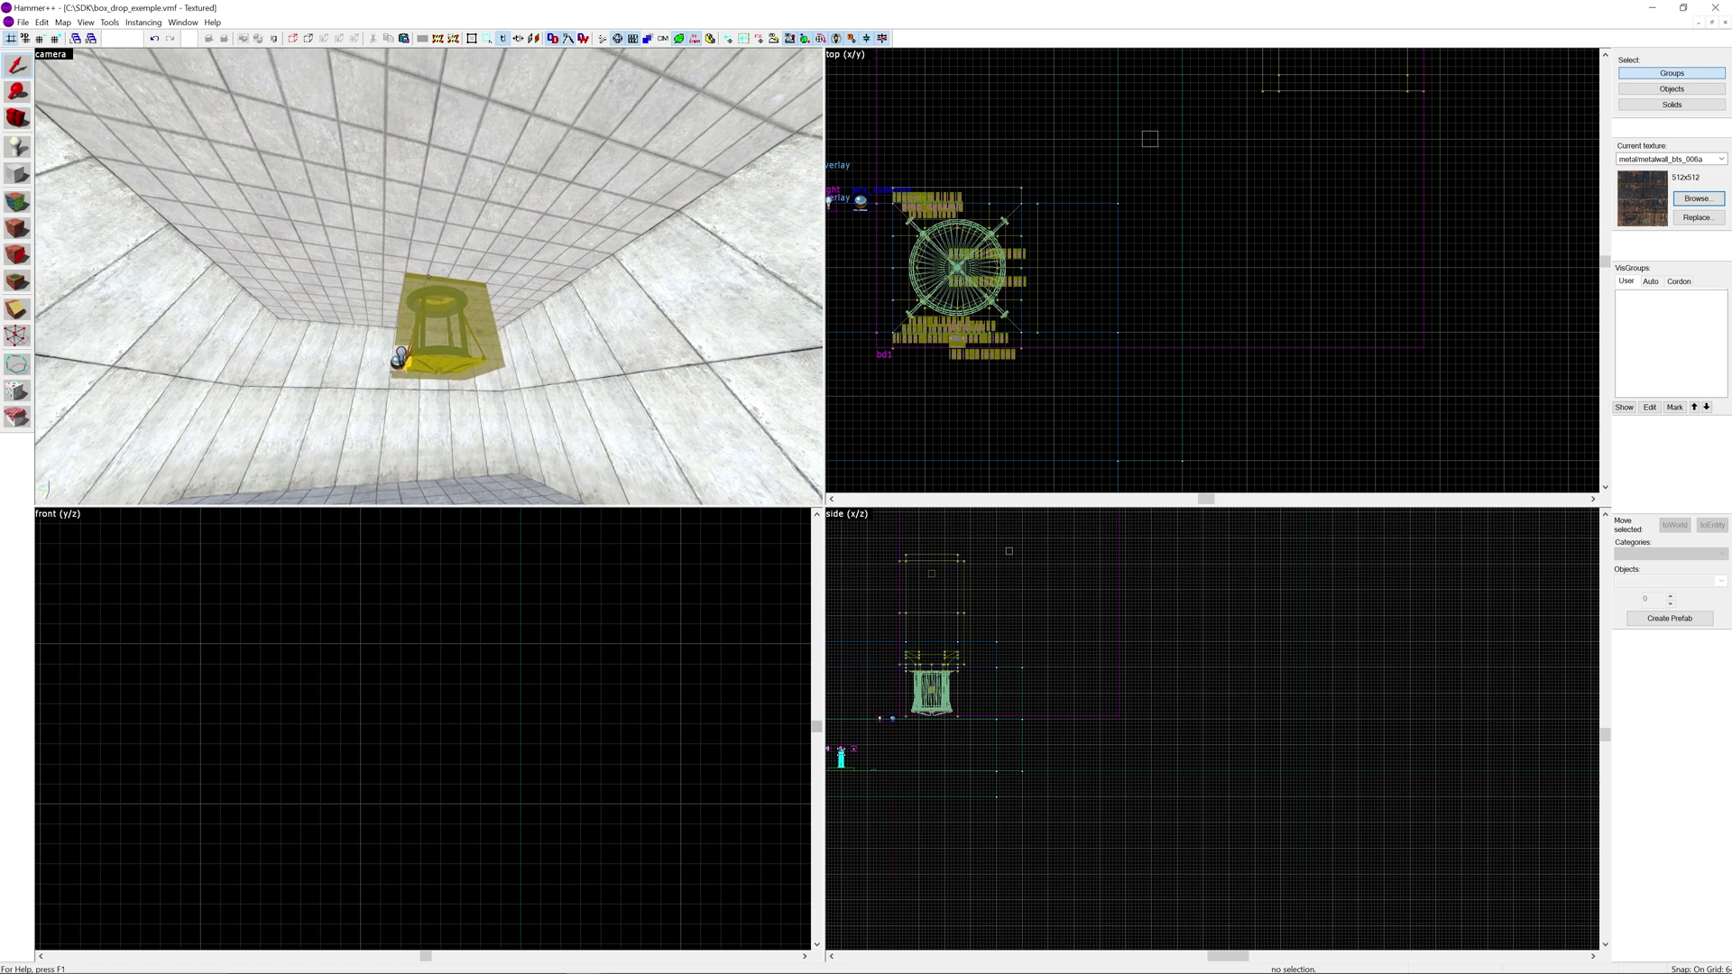
key(z)
click(430, 278)
key(alt+Return)
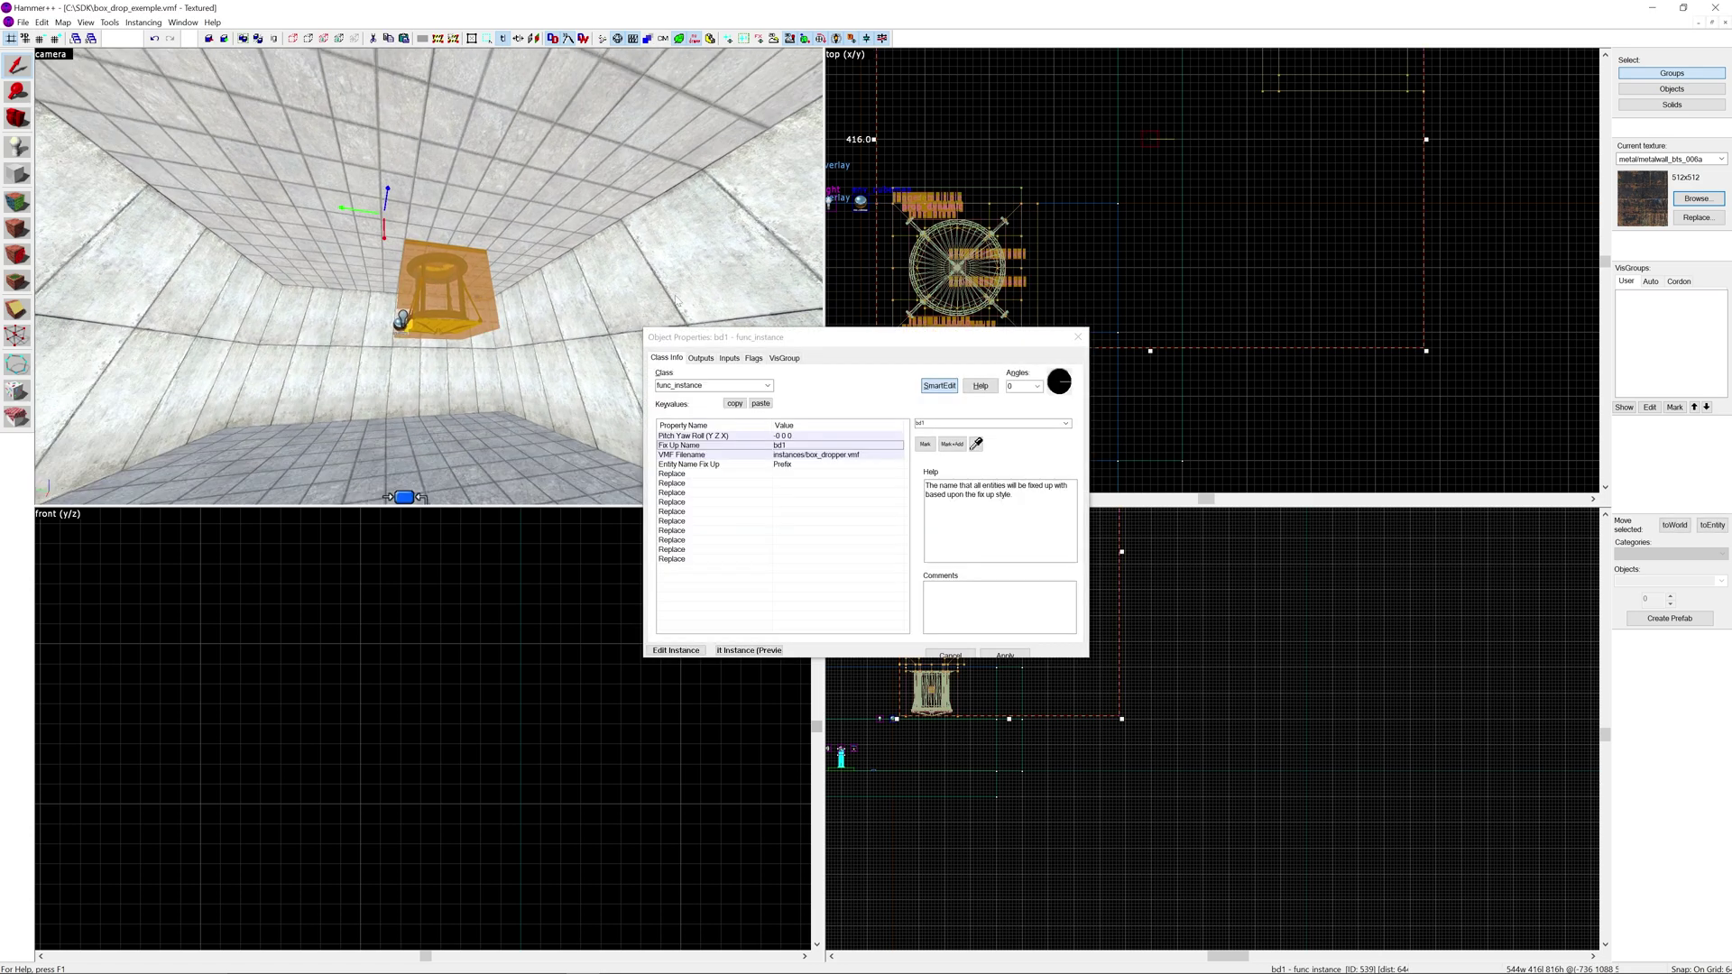
click(683, 652)
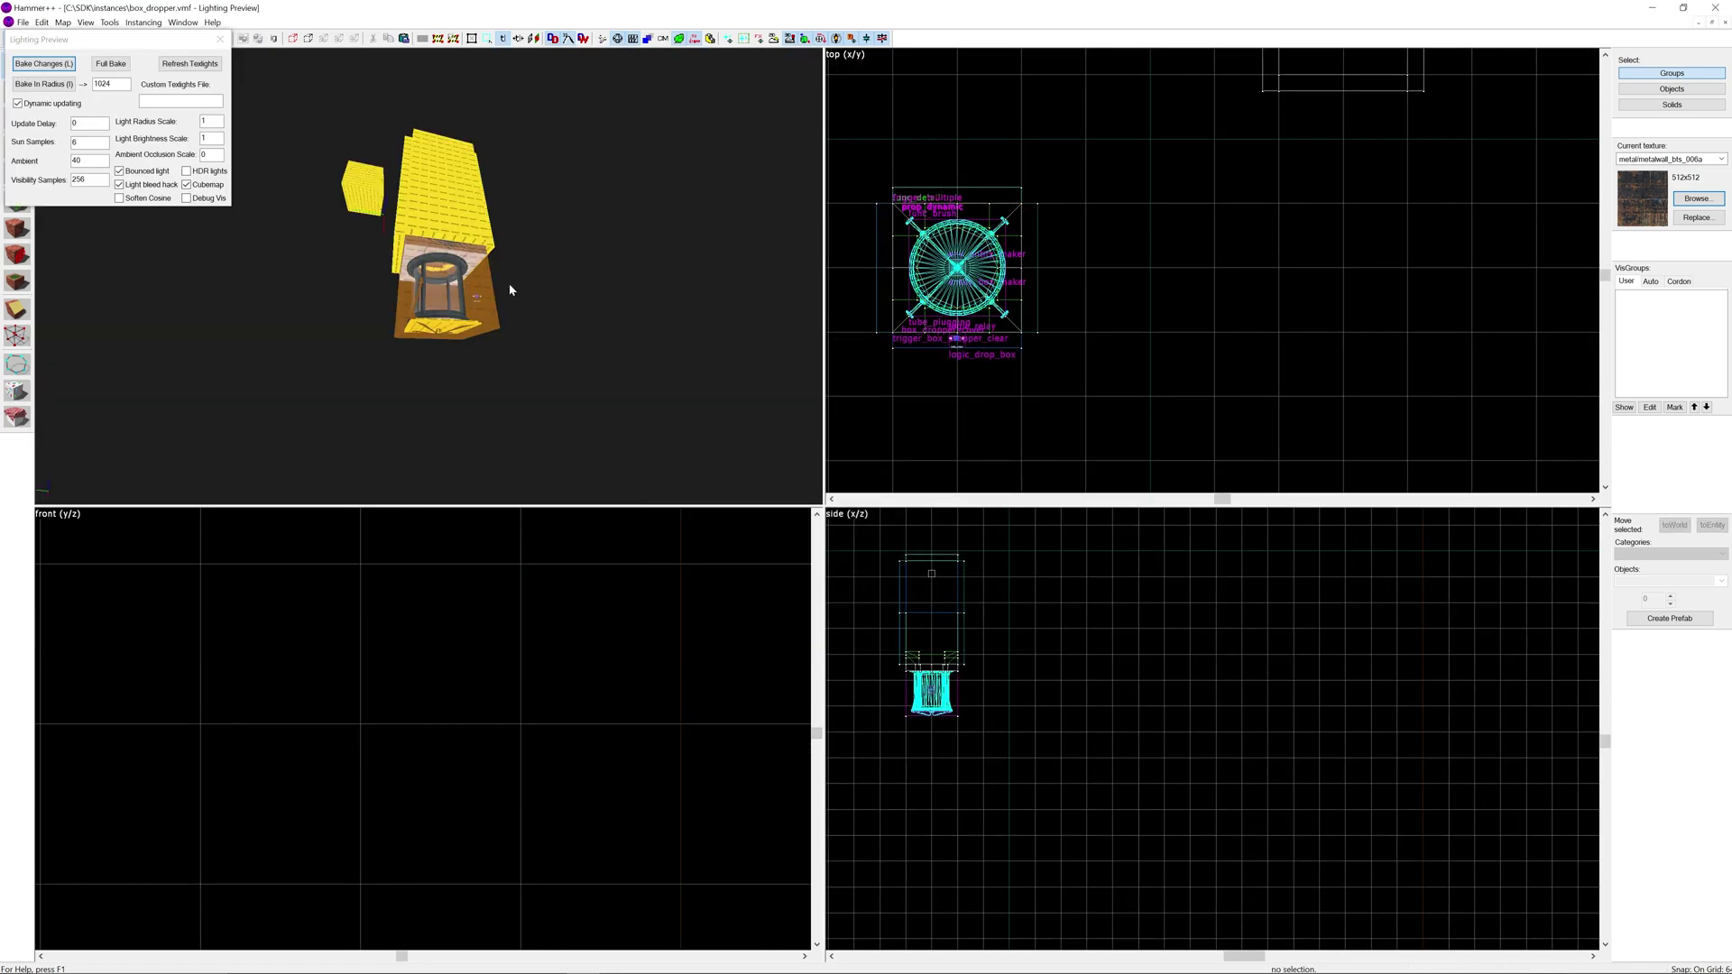
Duplicate the box prop_physics together with its point_template inside the nodraw chamber, placing the copies 64 units along Y from the originals.
key(z)
key(w)
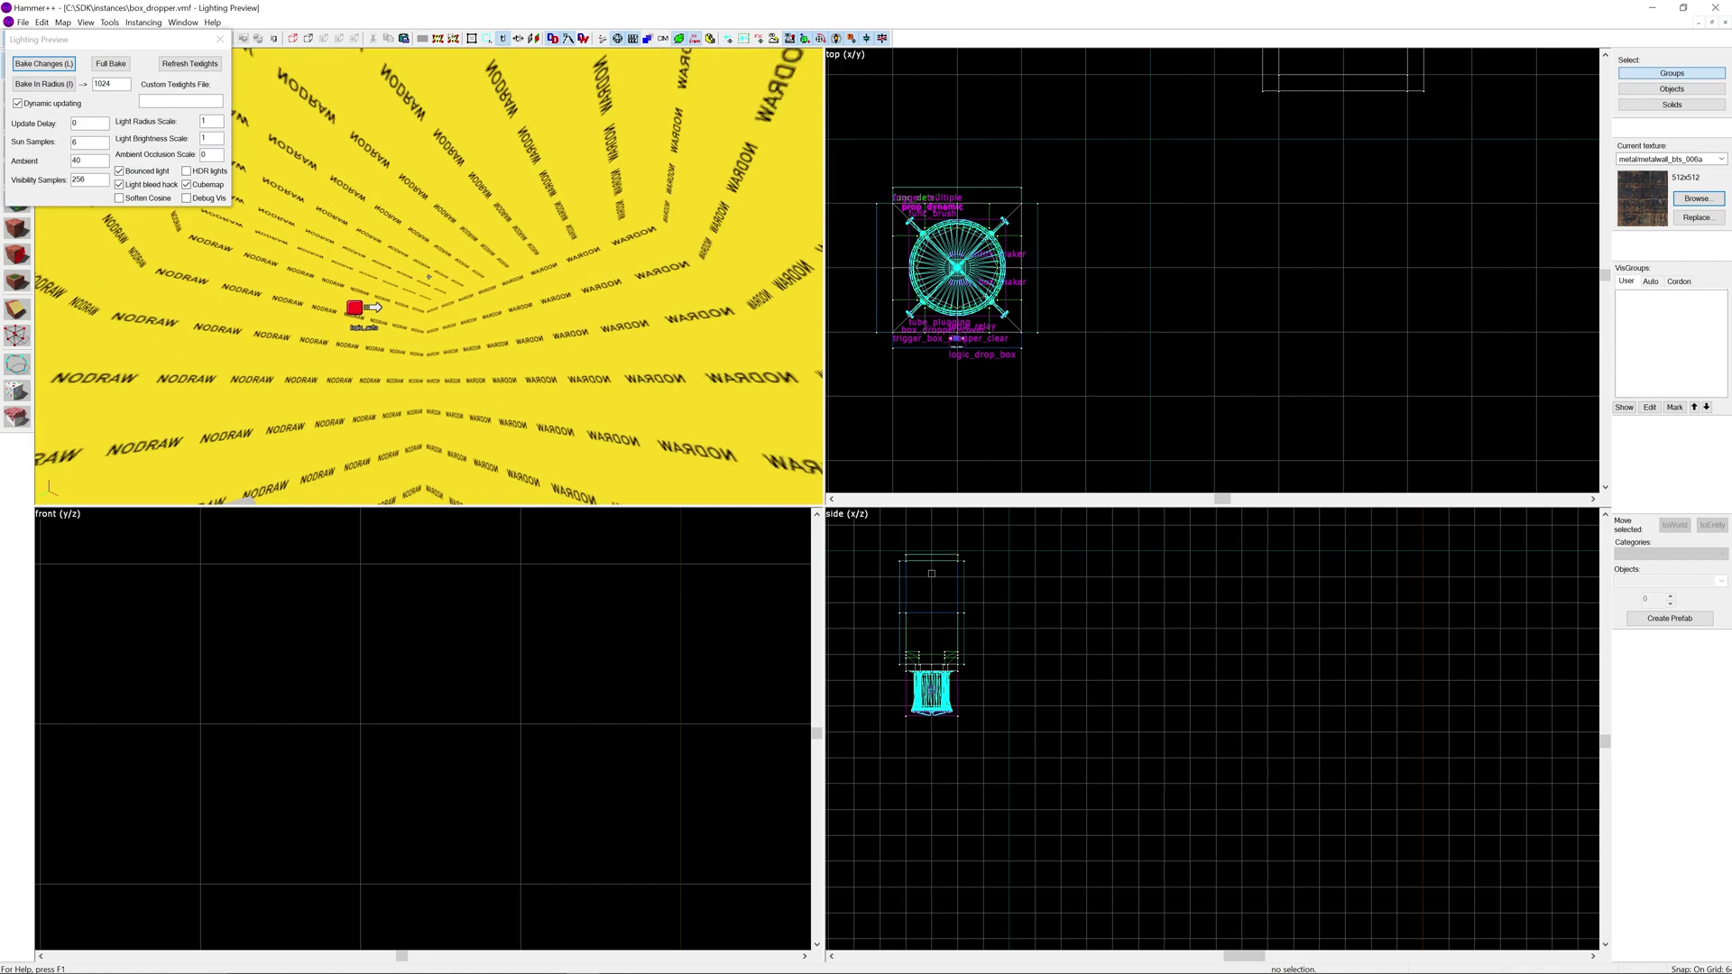
key(d)
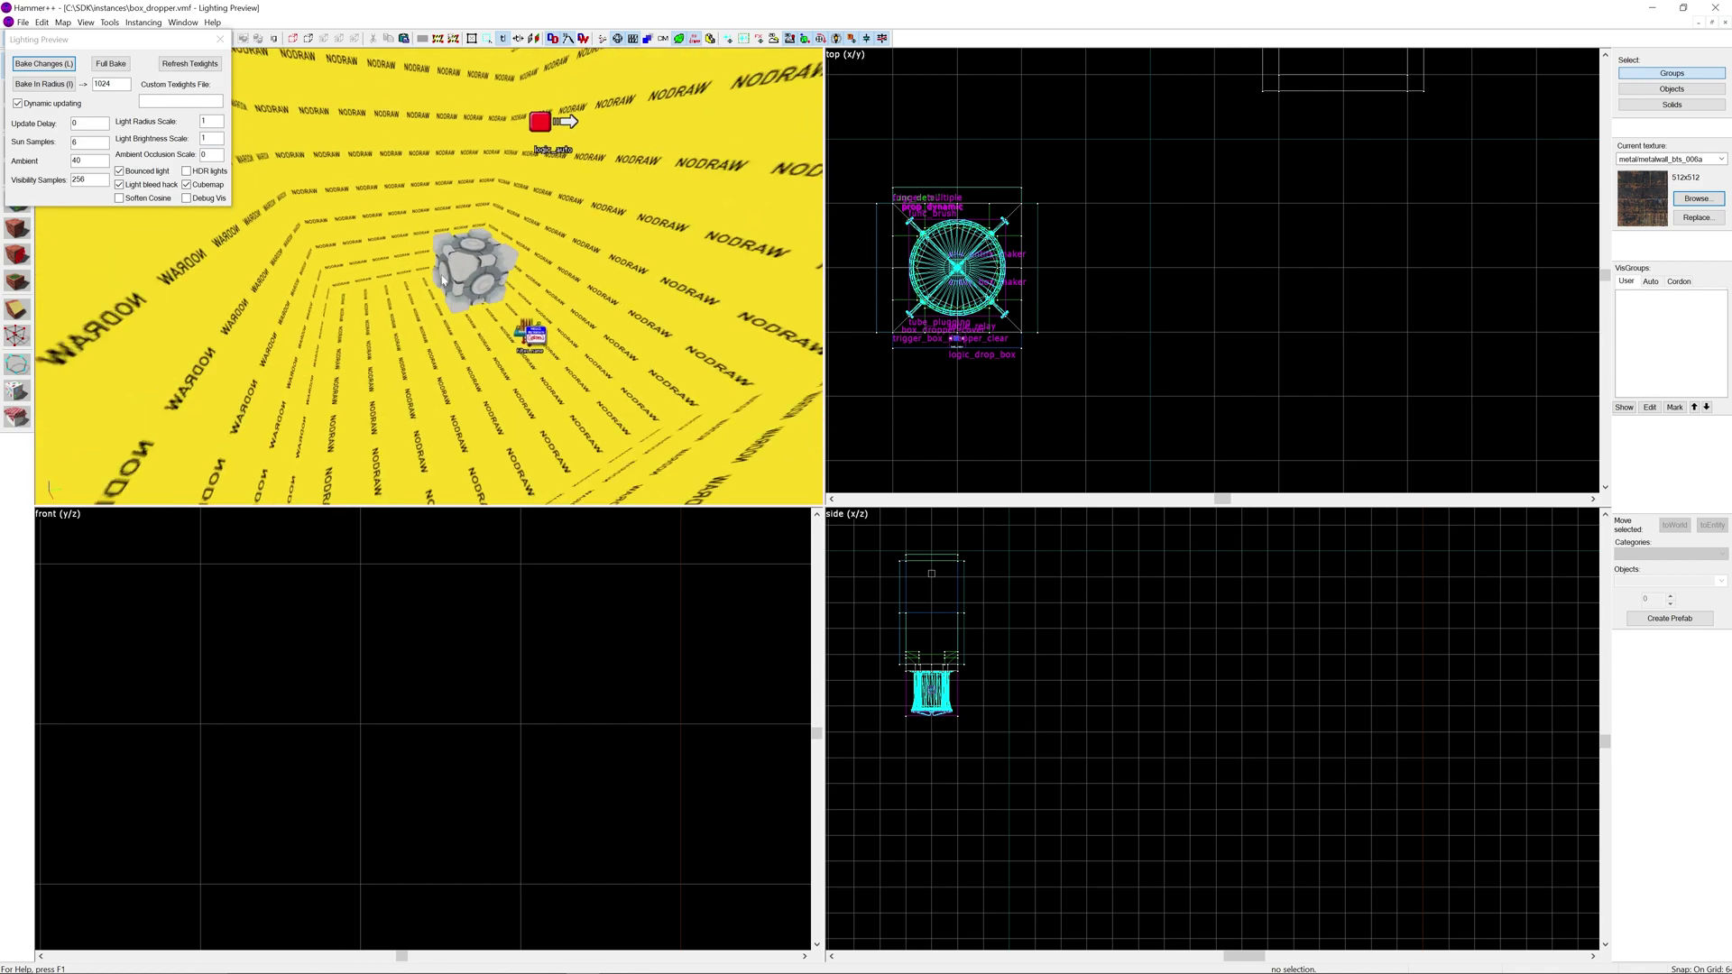
click(428, 277)
key(w)
ctrl+click(494, 330)
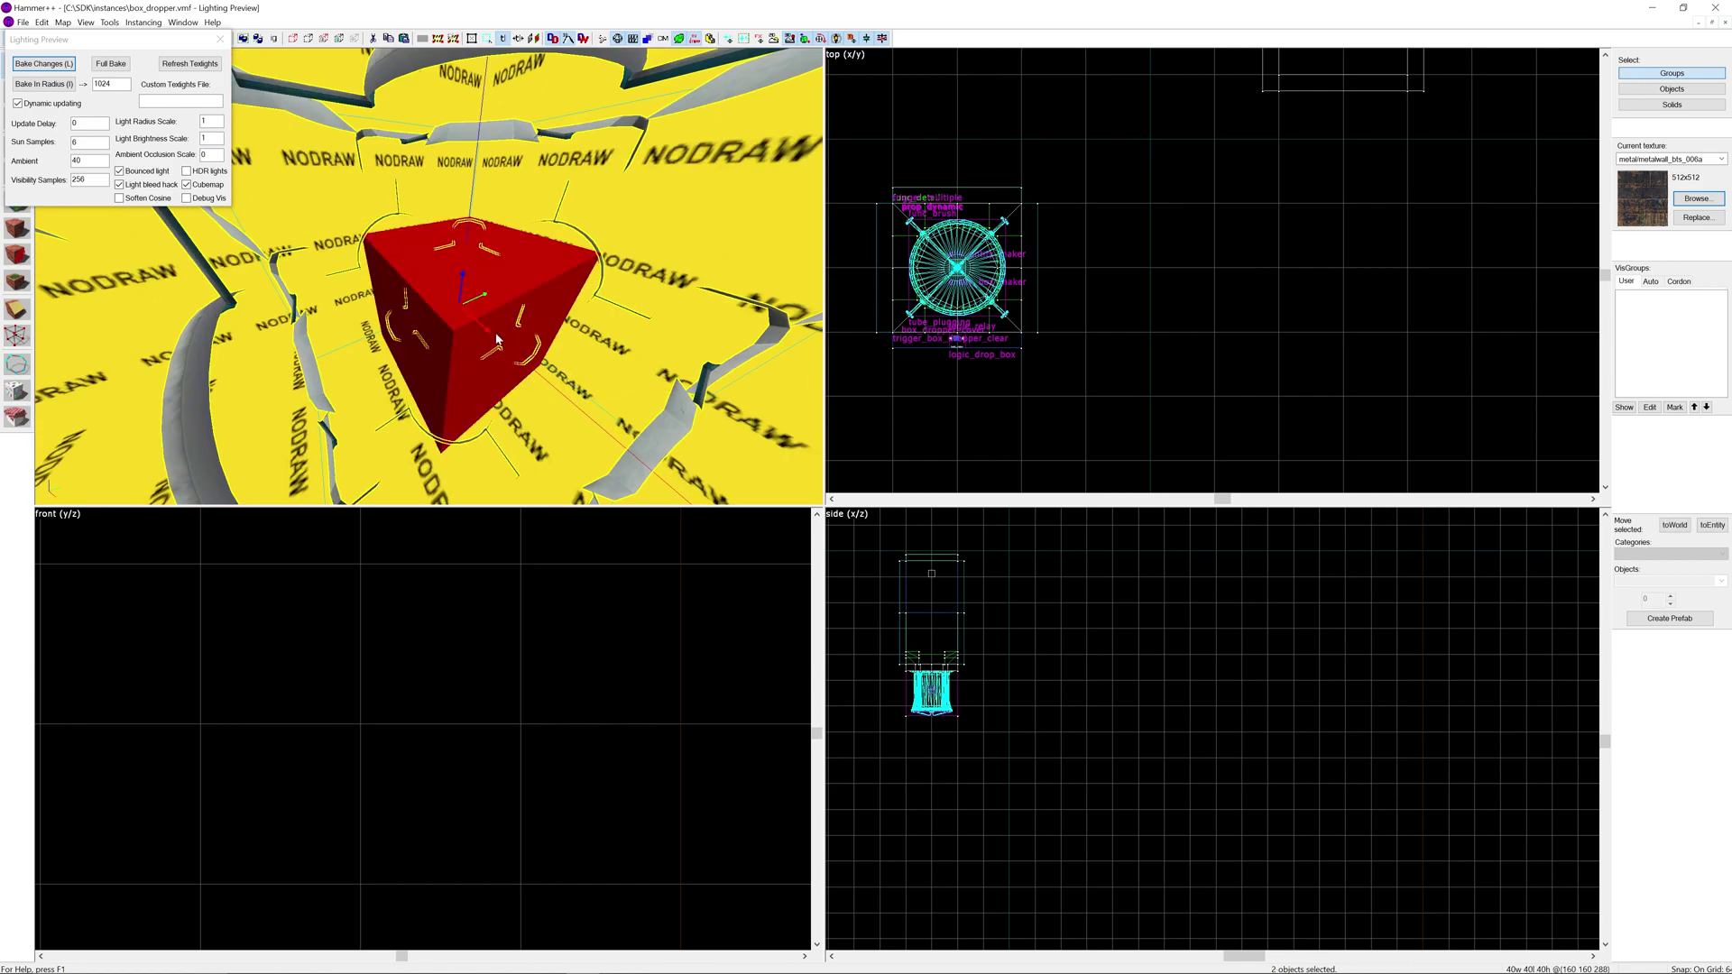
key(z)
key(s)
key(z)
scroll(1006, 293, down, 5)
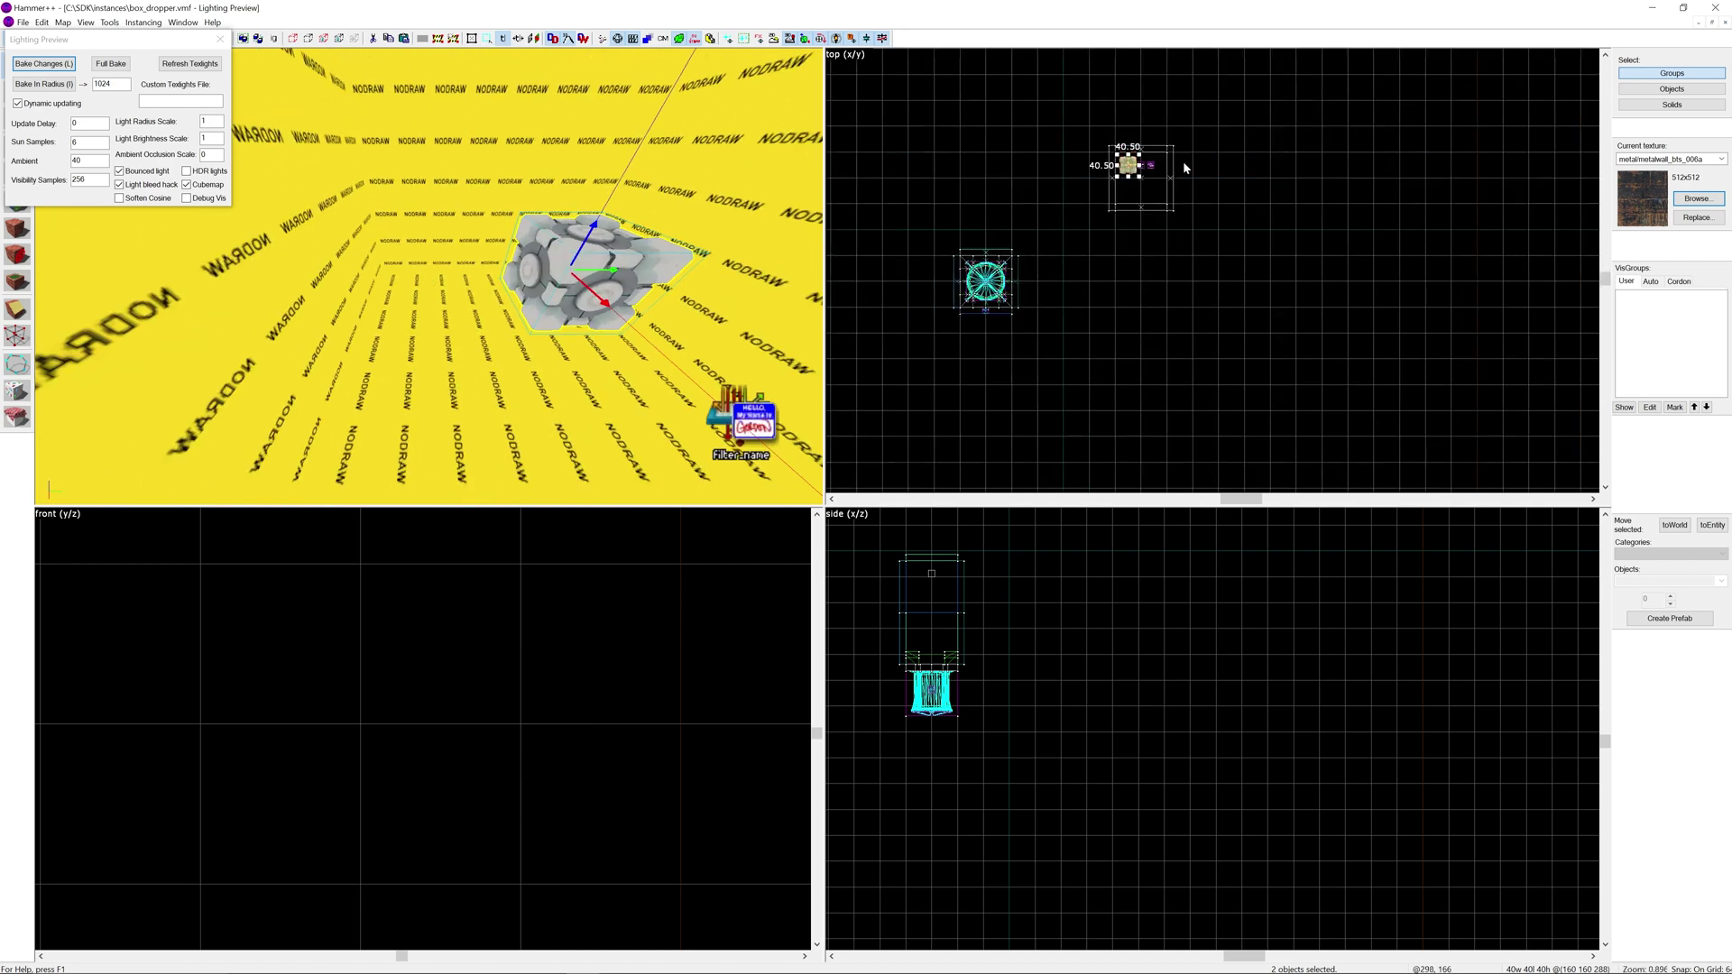
scroll(1183, 161, up, 8)
key(bracketleft)
key(bracketleft)
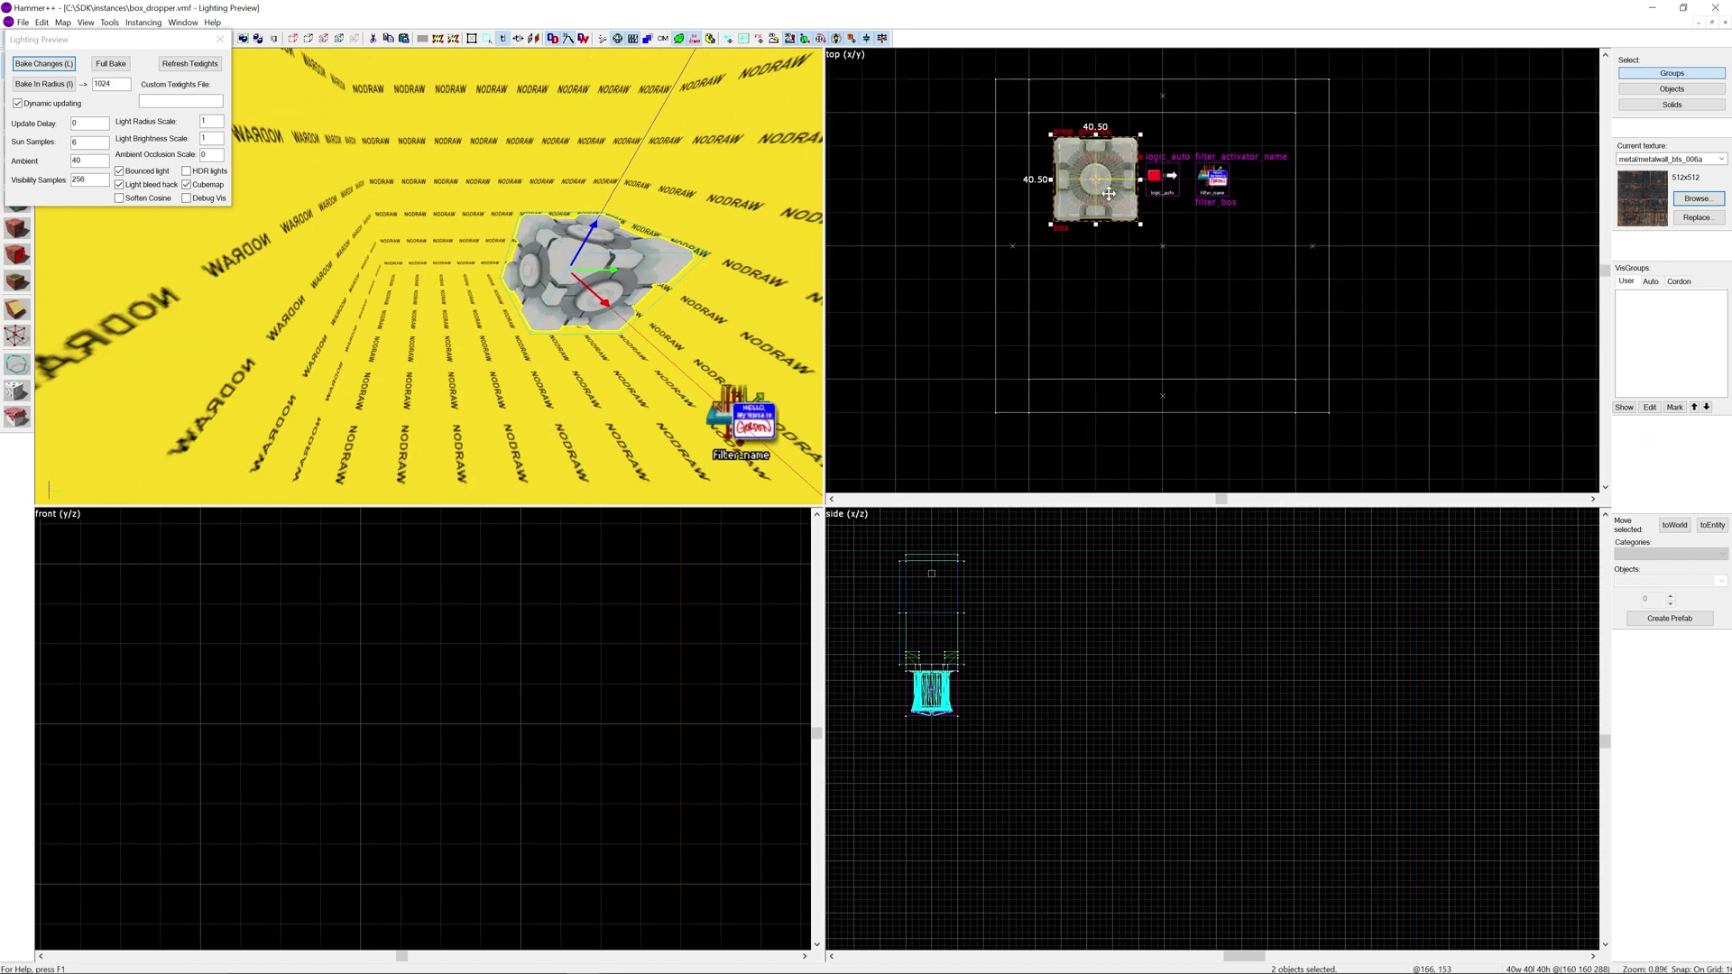
mouse_move(1108, 193)
shift+mouse_down()
mouse_move(1131, 324)
mouse_move(1109, 327)
shift+mouse_up()
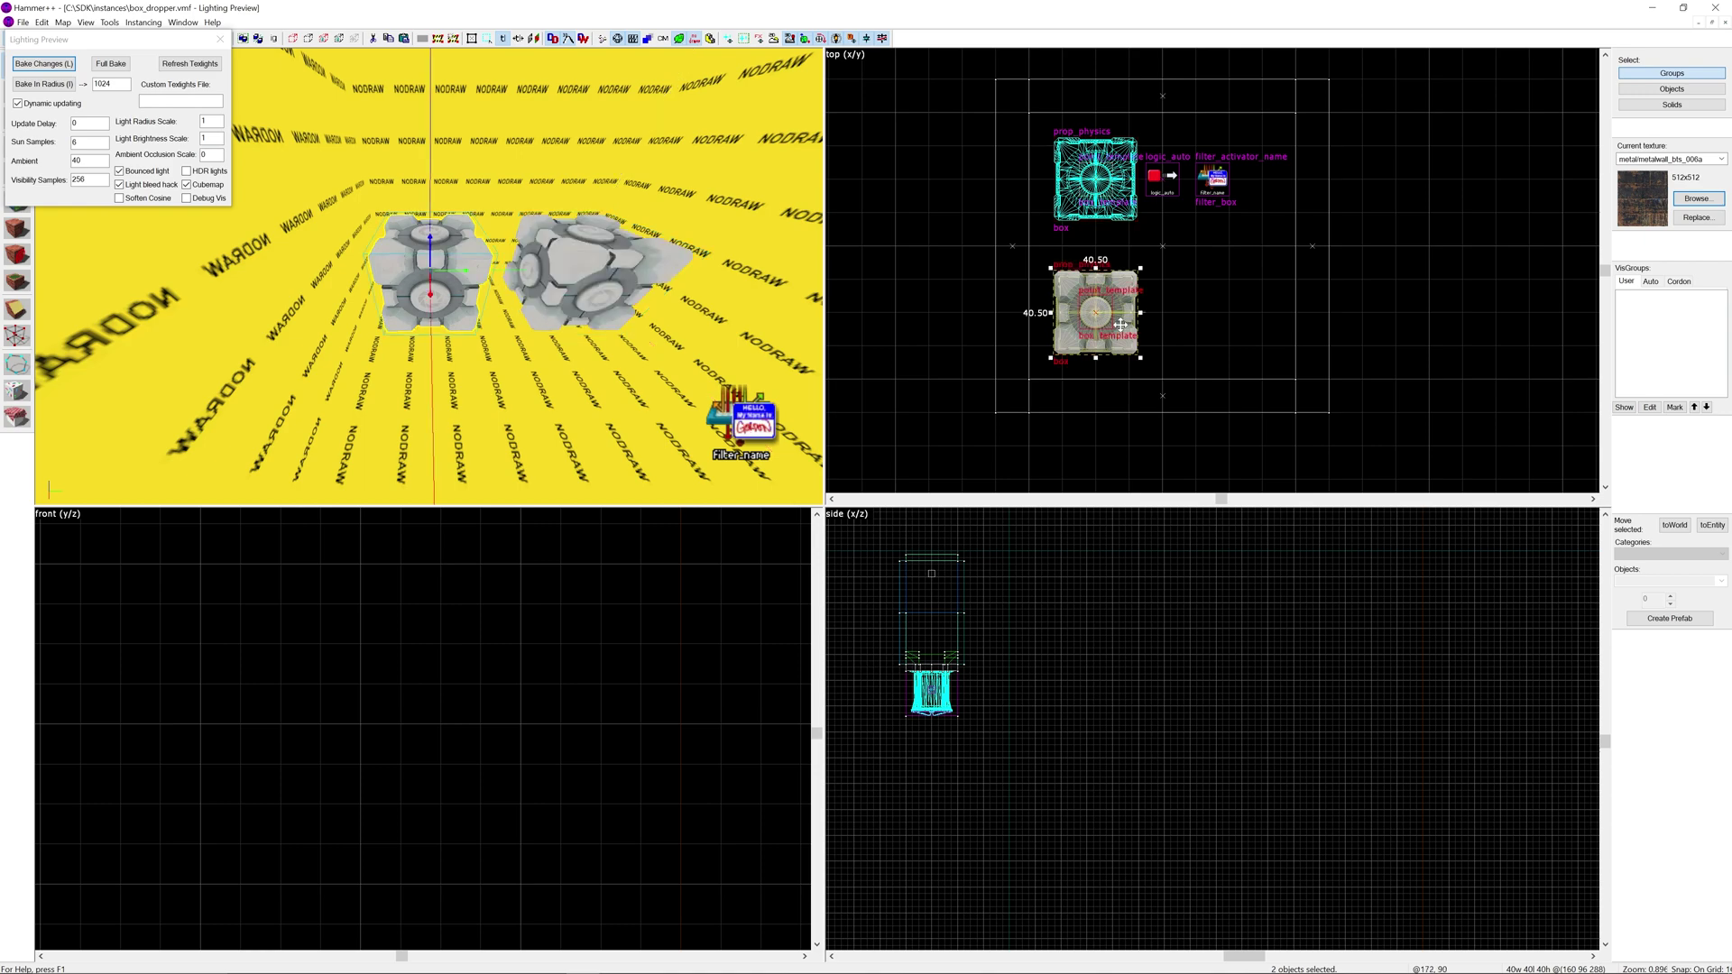
Rename the duplicated prop_physics to cc and apply it.
double_click(462, 280)
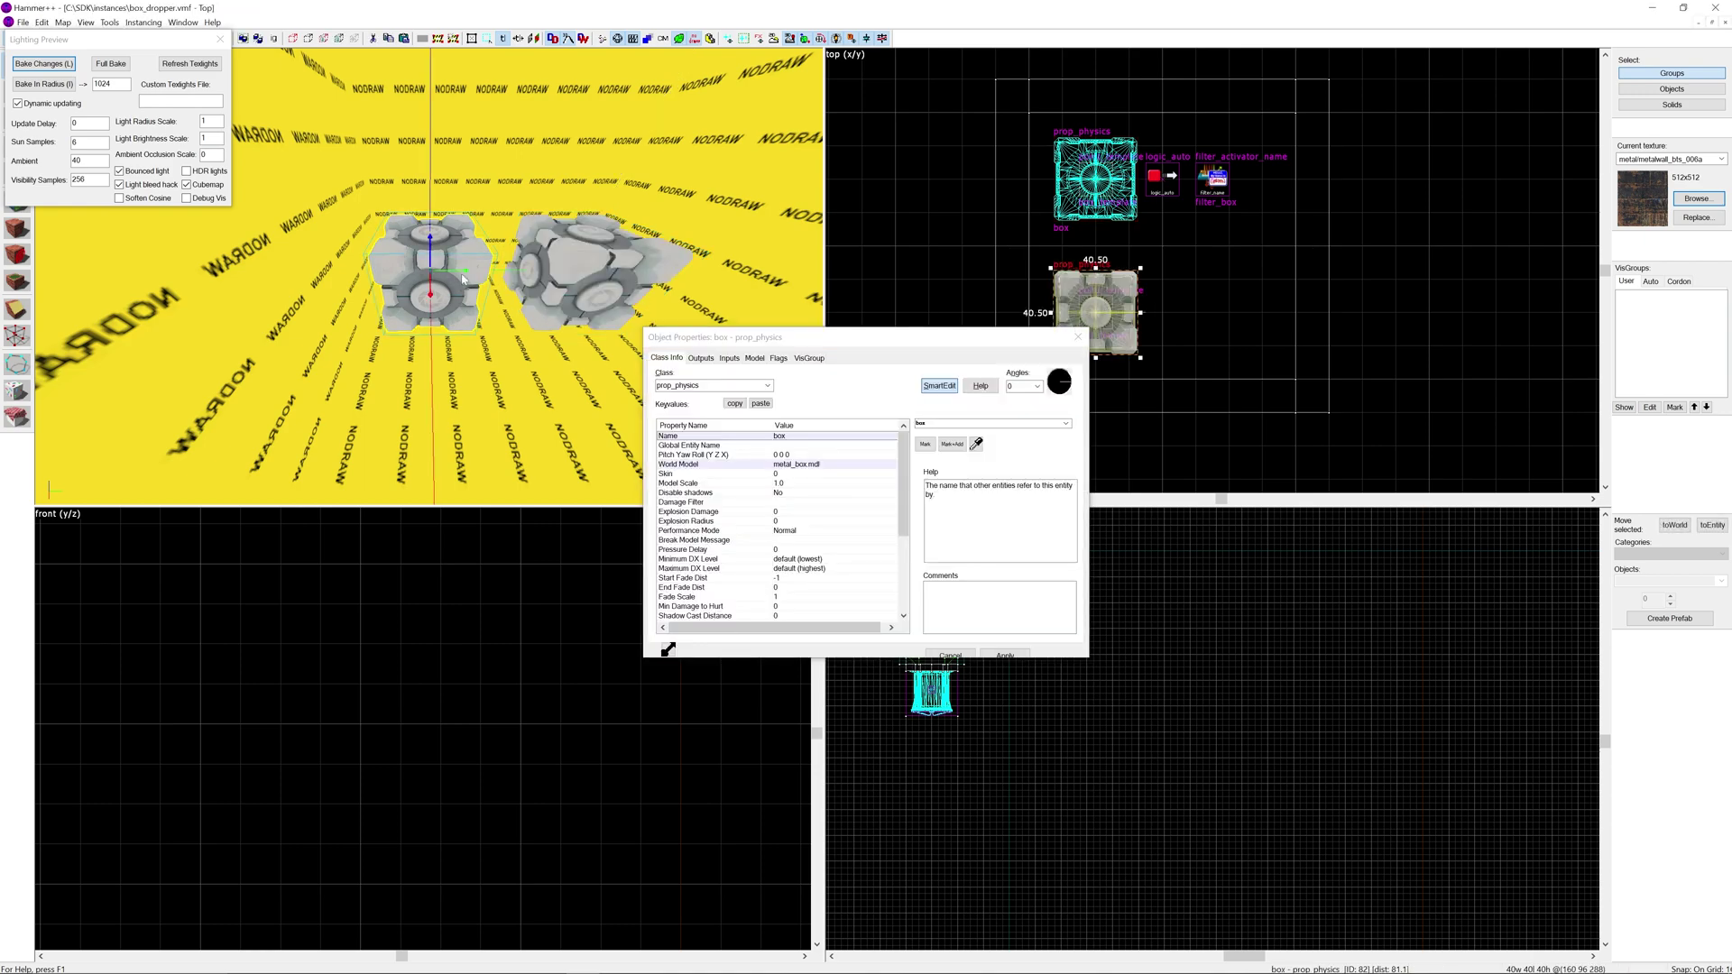
double_click(969, 421)
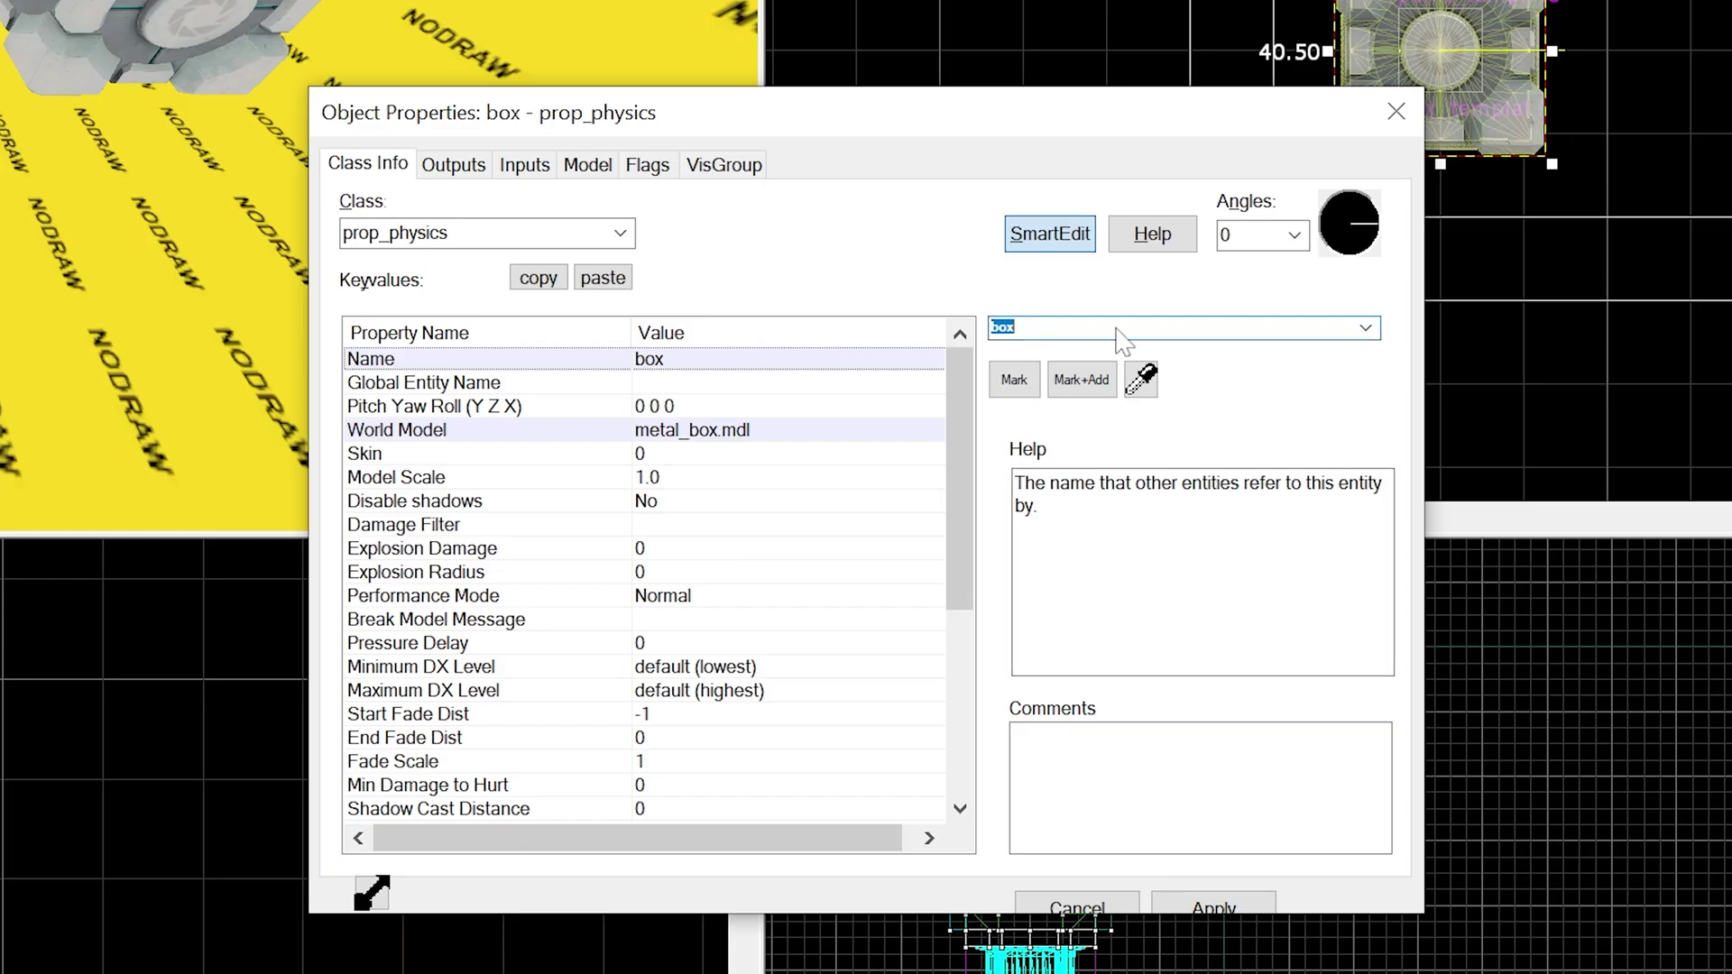
text(cc)
click(1213, 908)
click(268, 352)
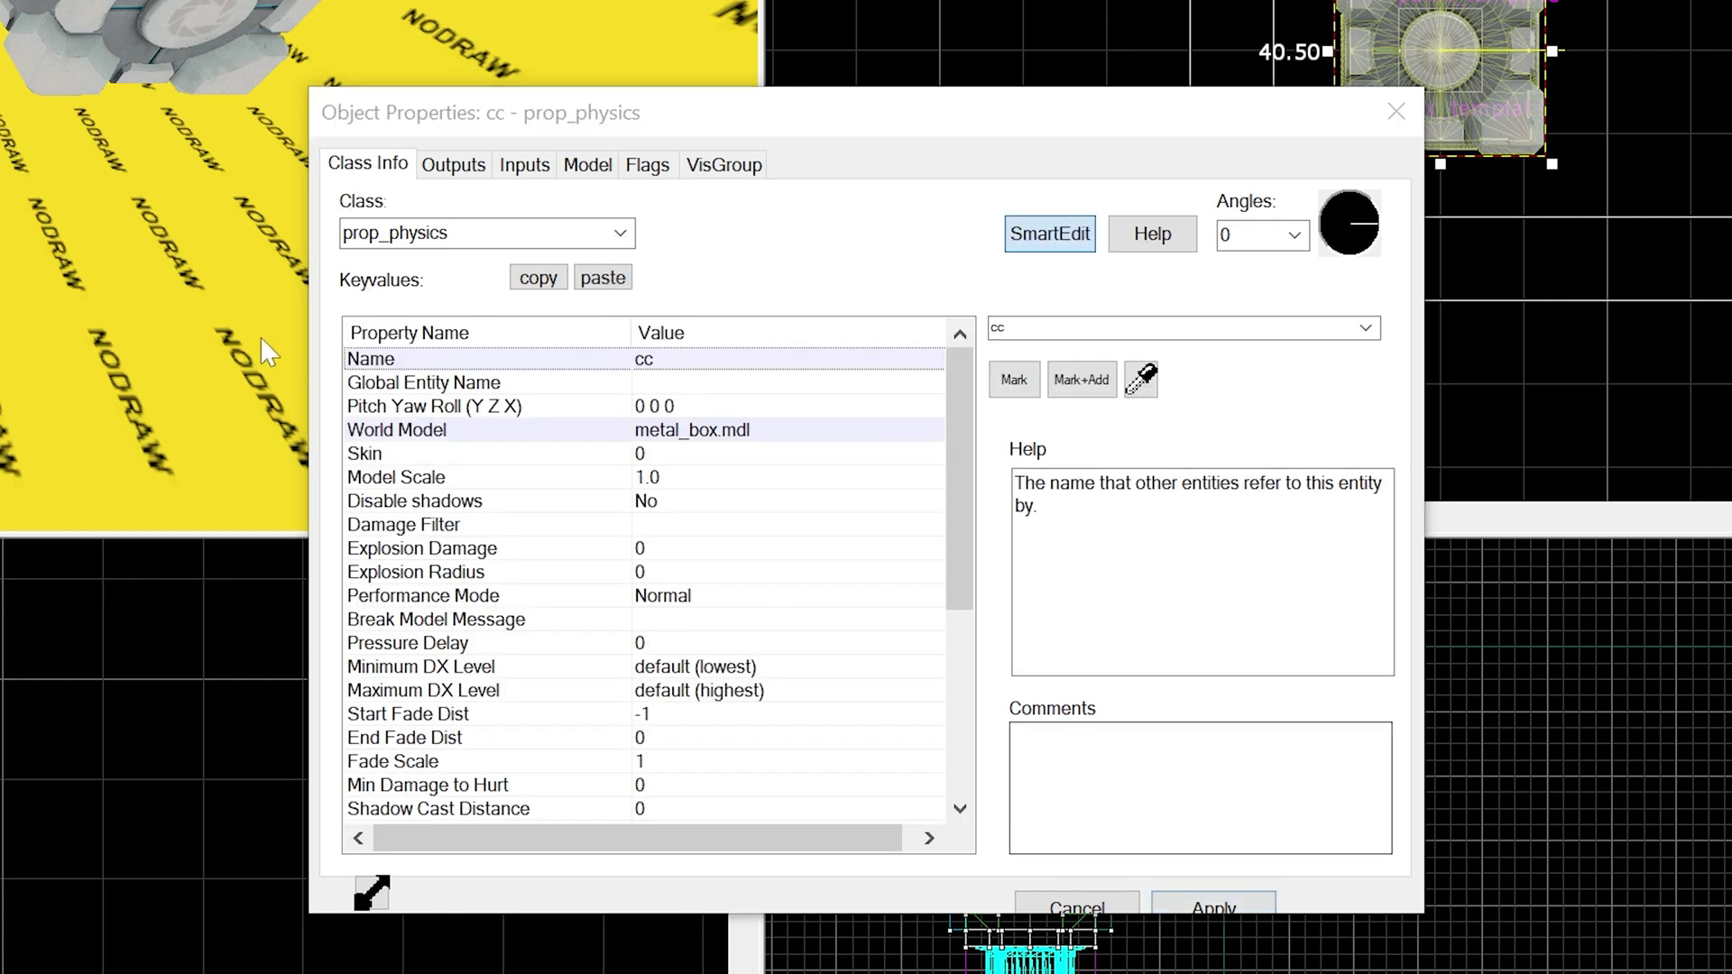
Set the Skin of the cc prop_physics to 1 and apply it.
key(z)
key(w)
key(z)
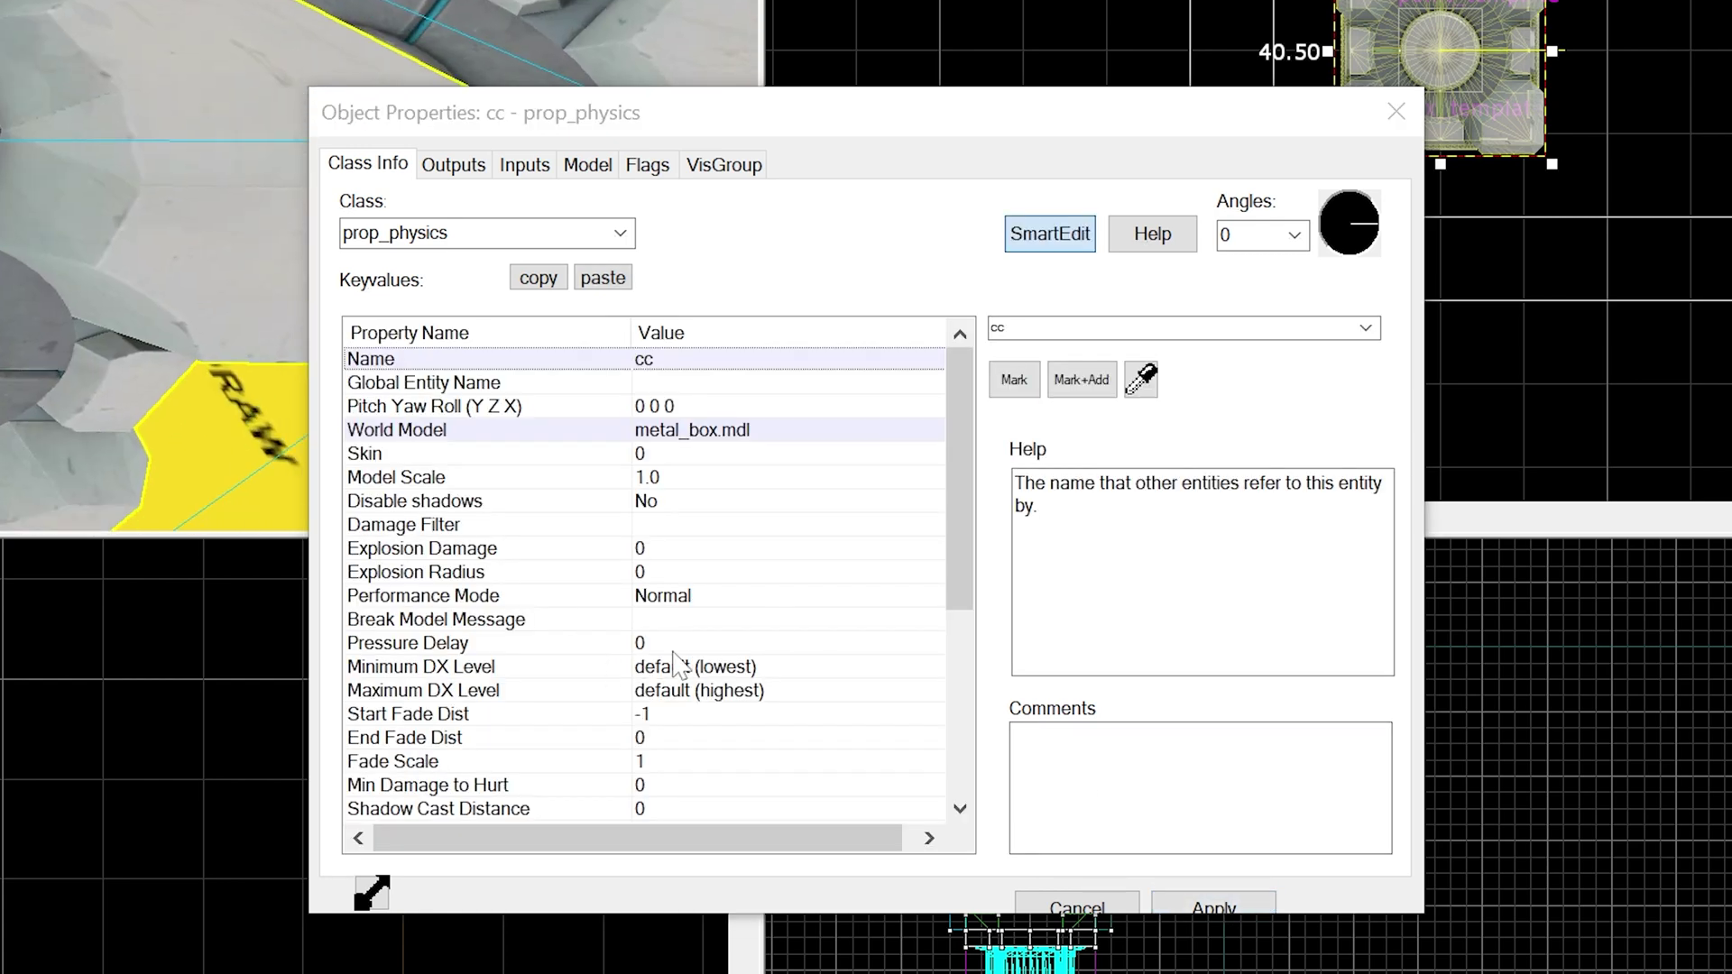
click(668, 454)
text(1)
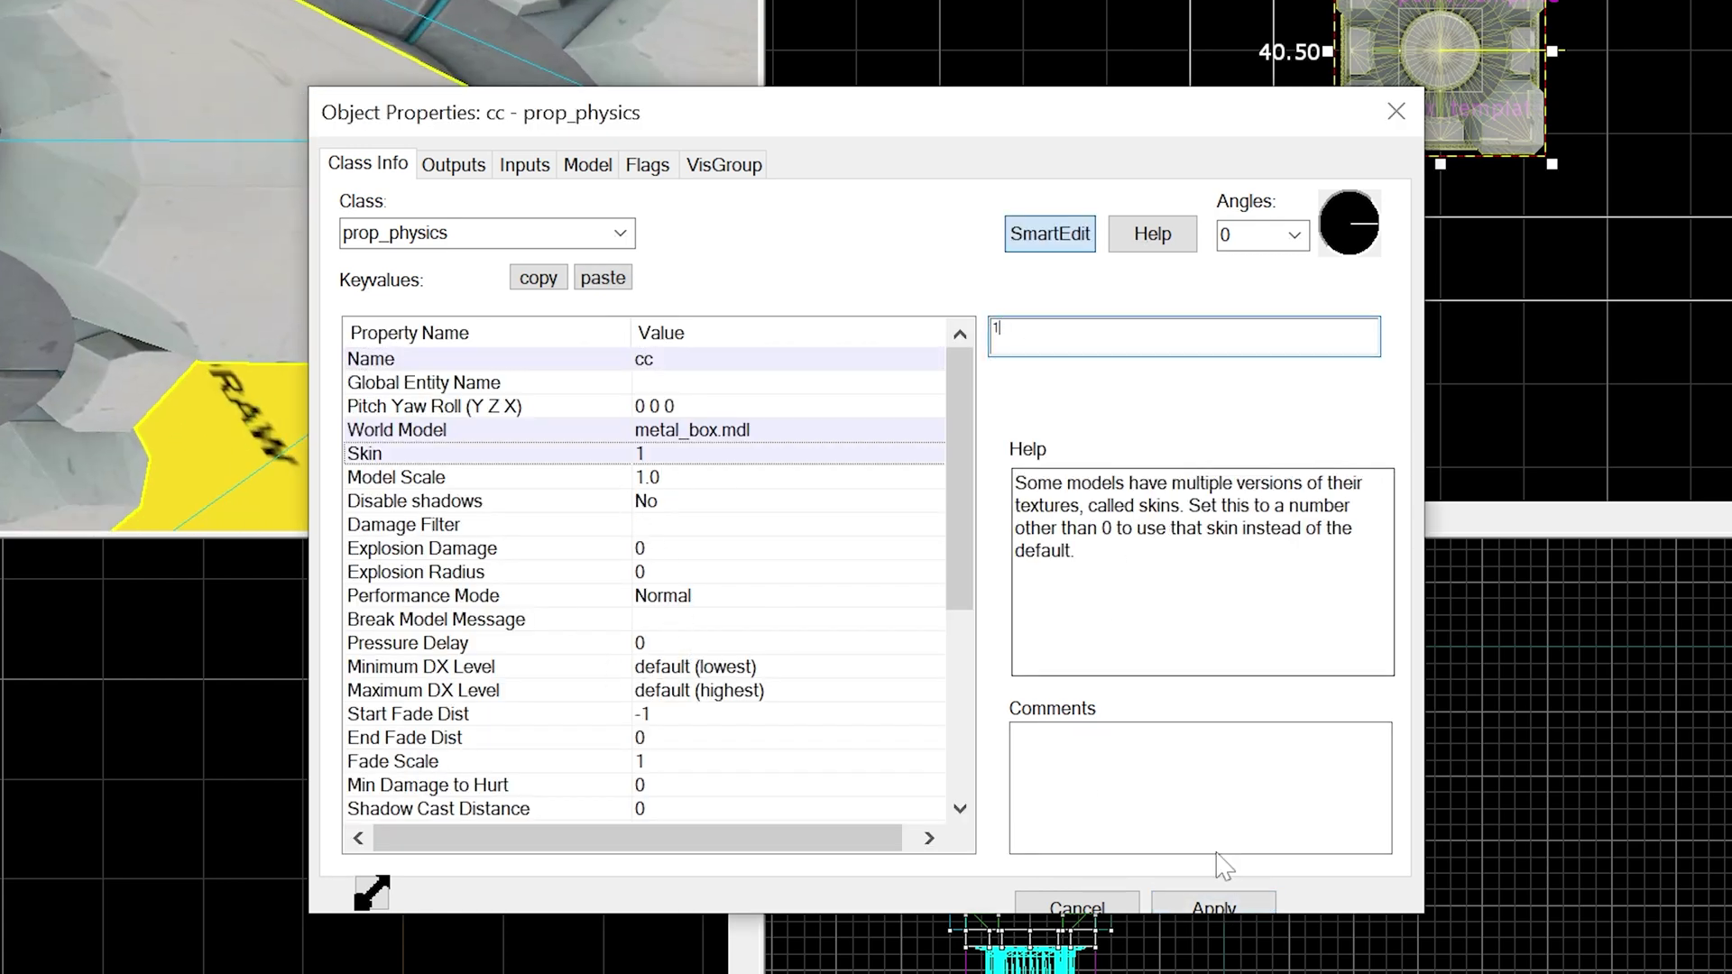
click(1238, 905)
key(z)
key(s)
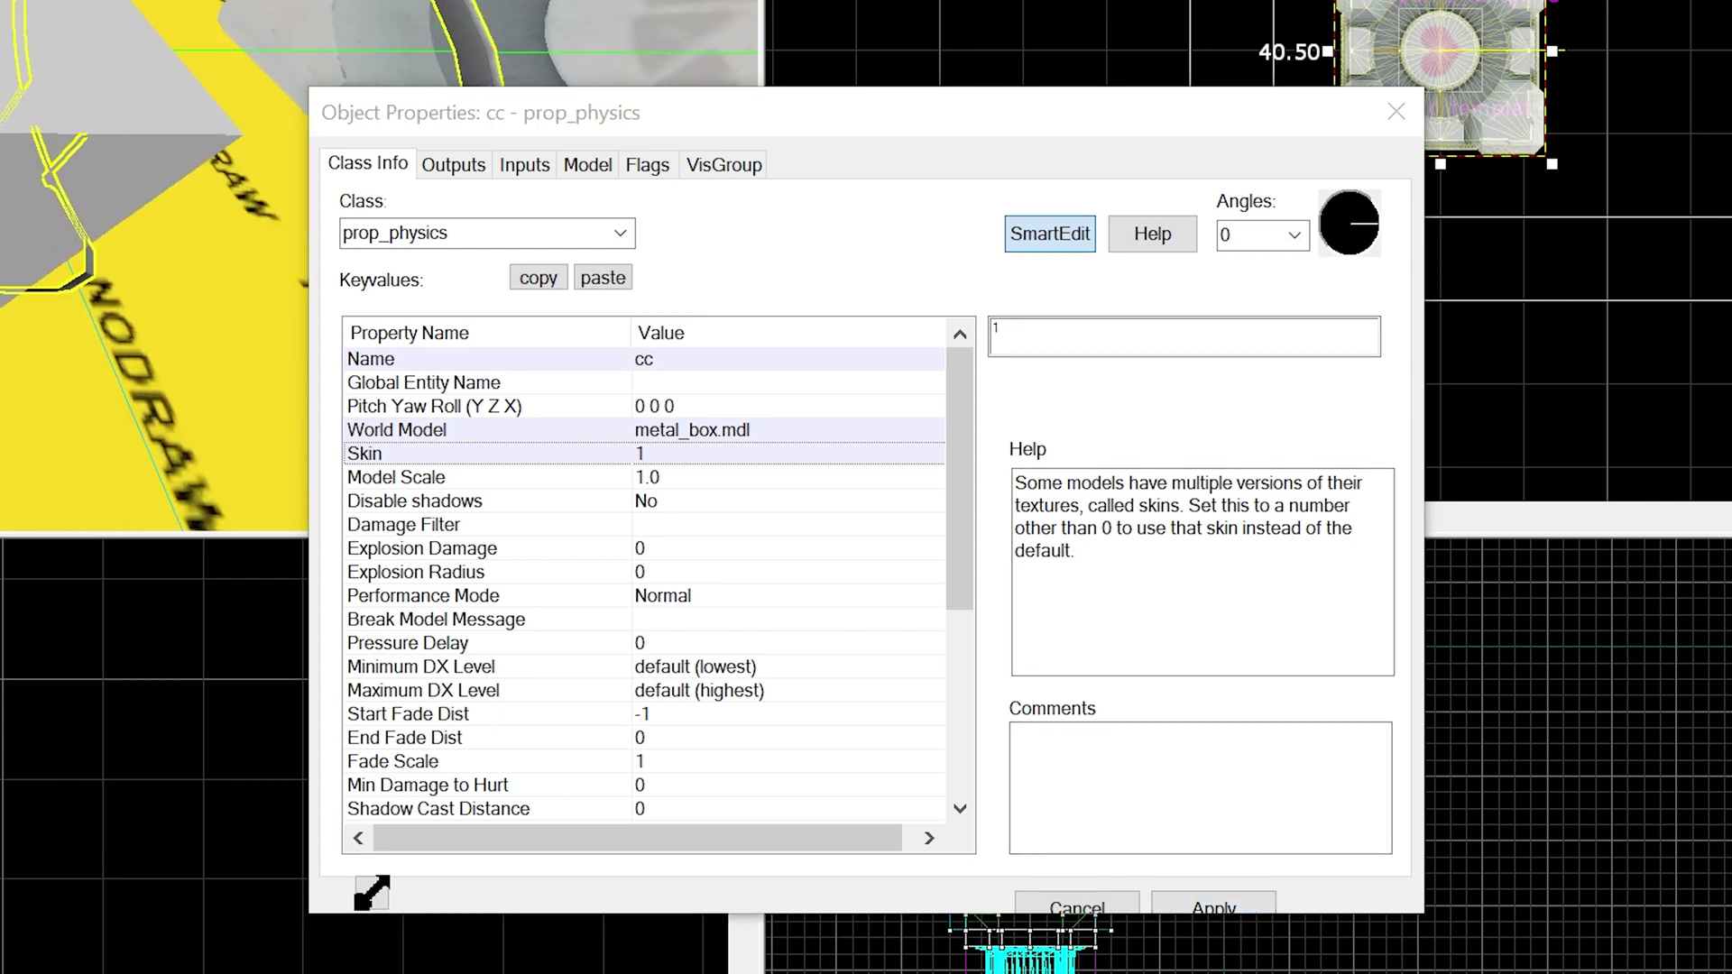
key(z)
Set Template 1 of the duplicated point_template to cc, rename the entity to cc_template, and apply both changes.
click(171, 91)
click(688, 386)
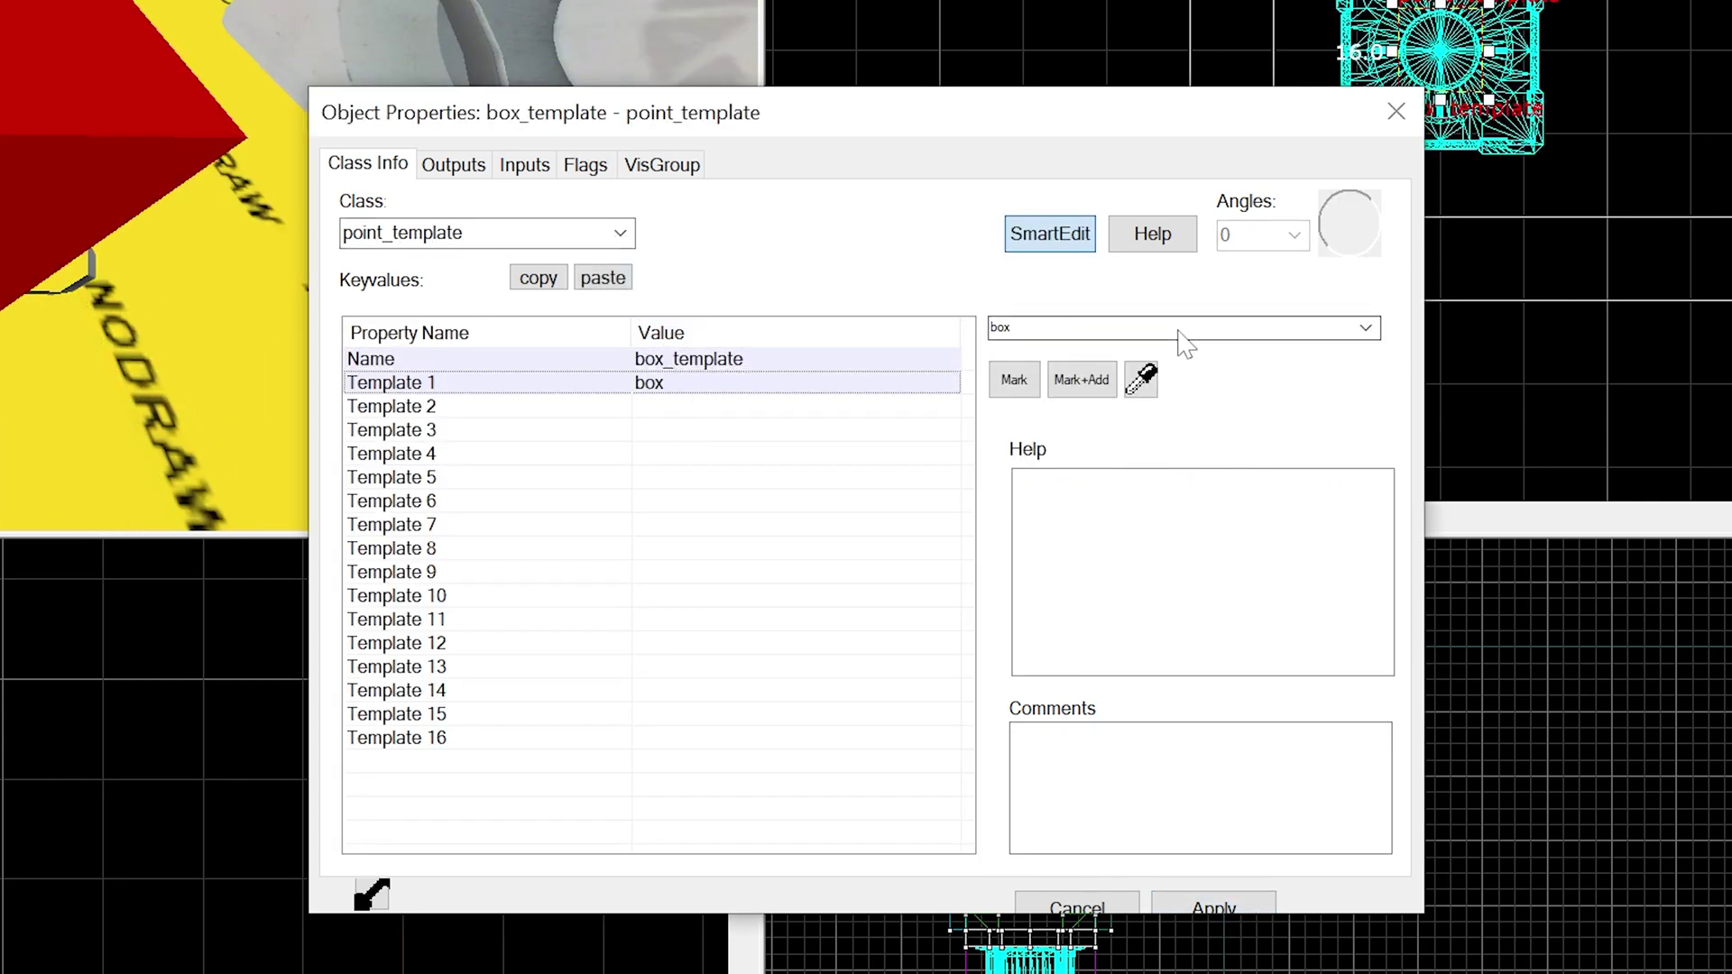
text(cc)
key(Return)
click(699, 359)
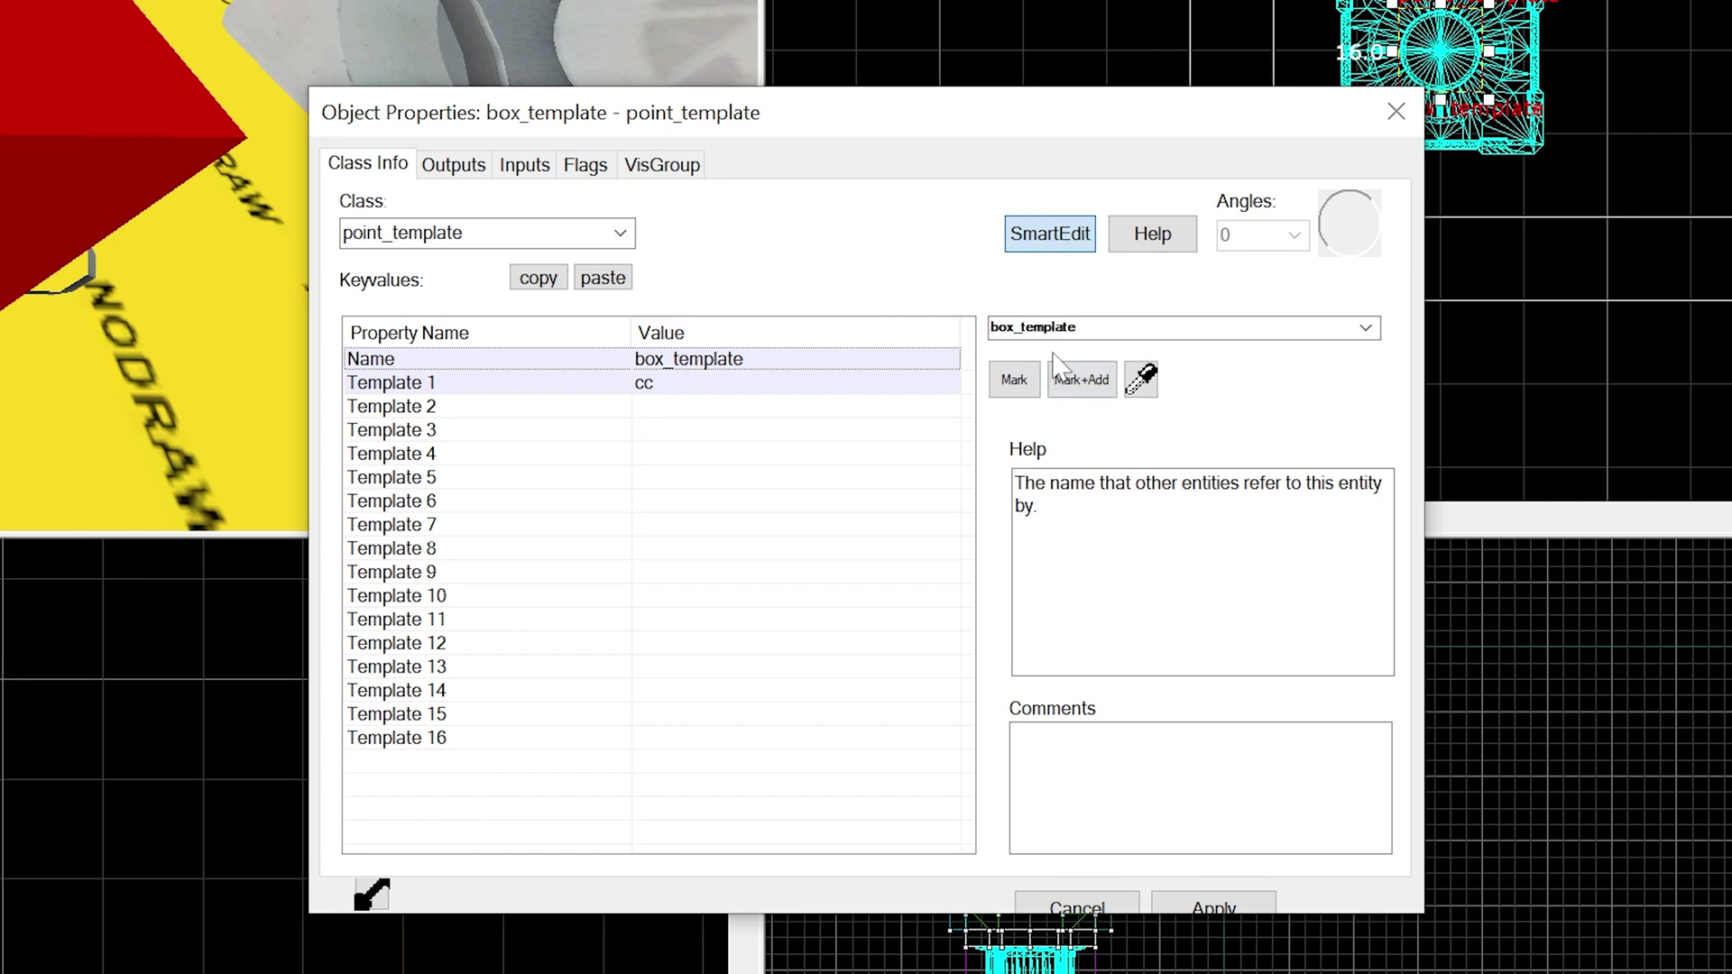
click(1008, 328)
key(BackSpace)
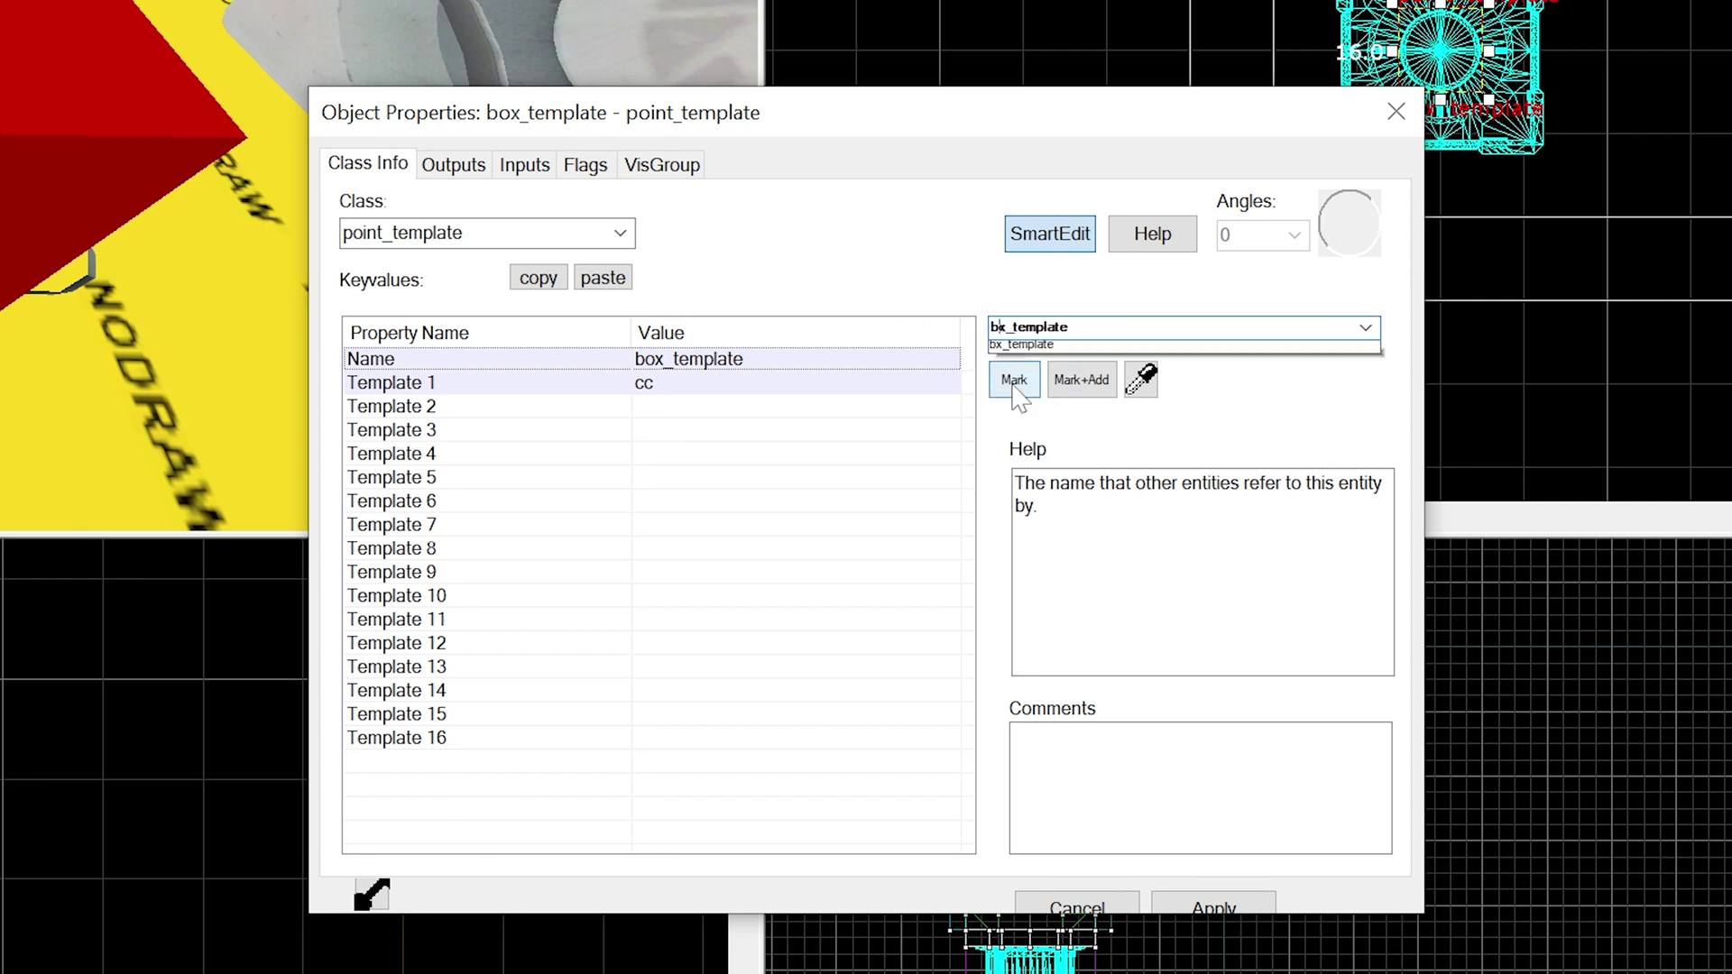
key(BackSpace)
key(Delete)
text(cc)
key(Return)
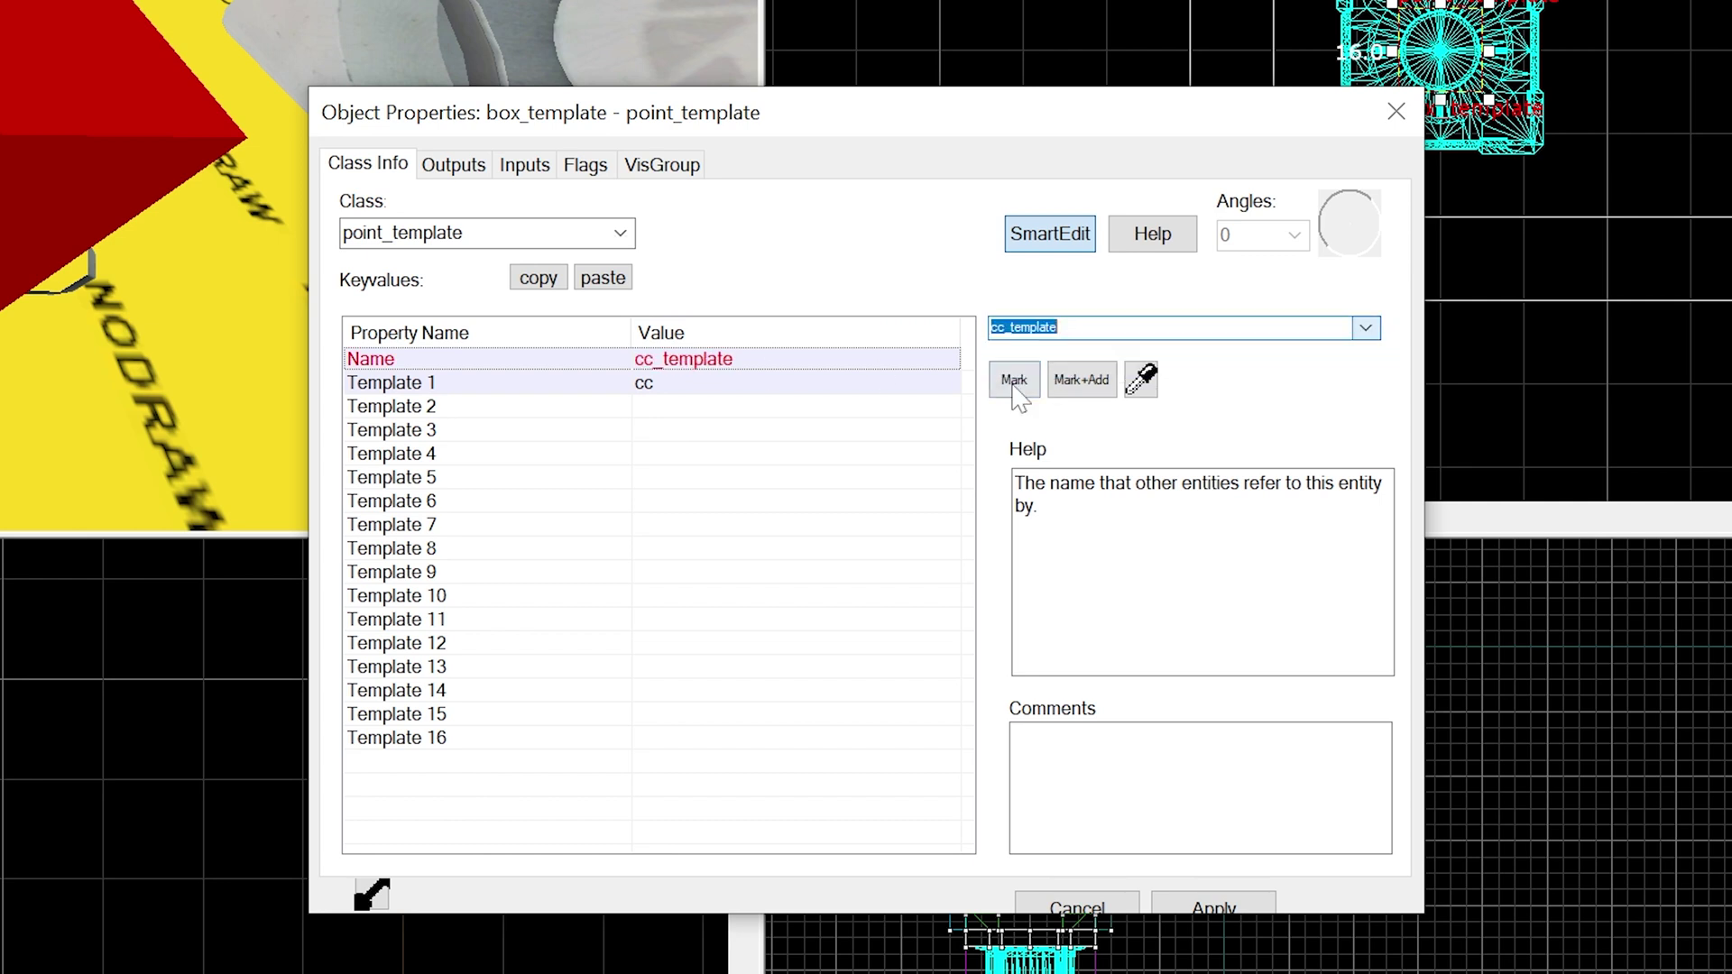
click(1214, 910)
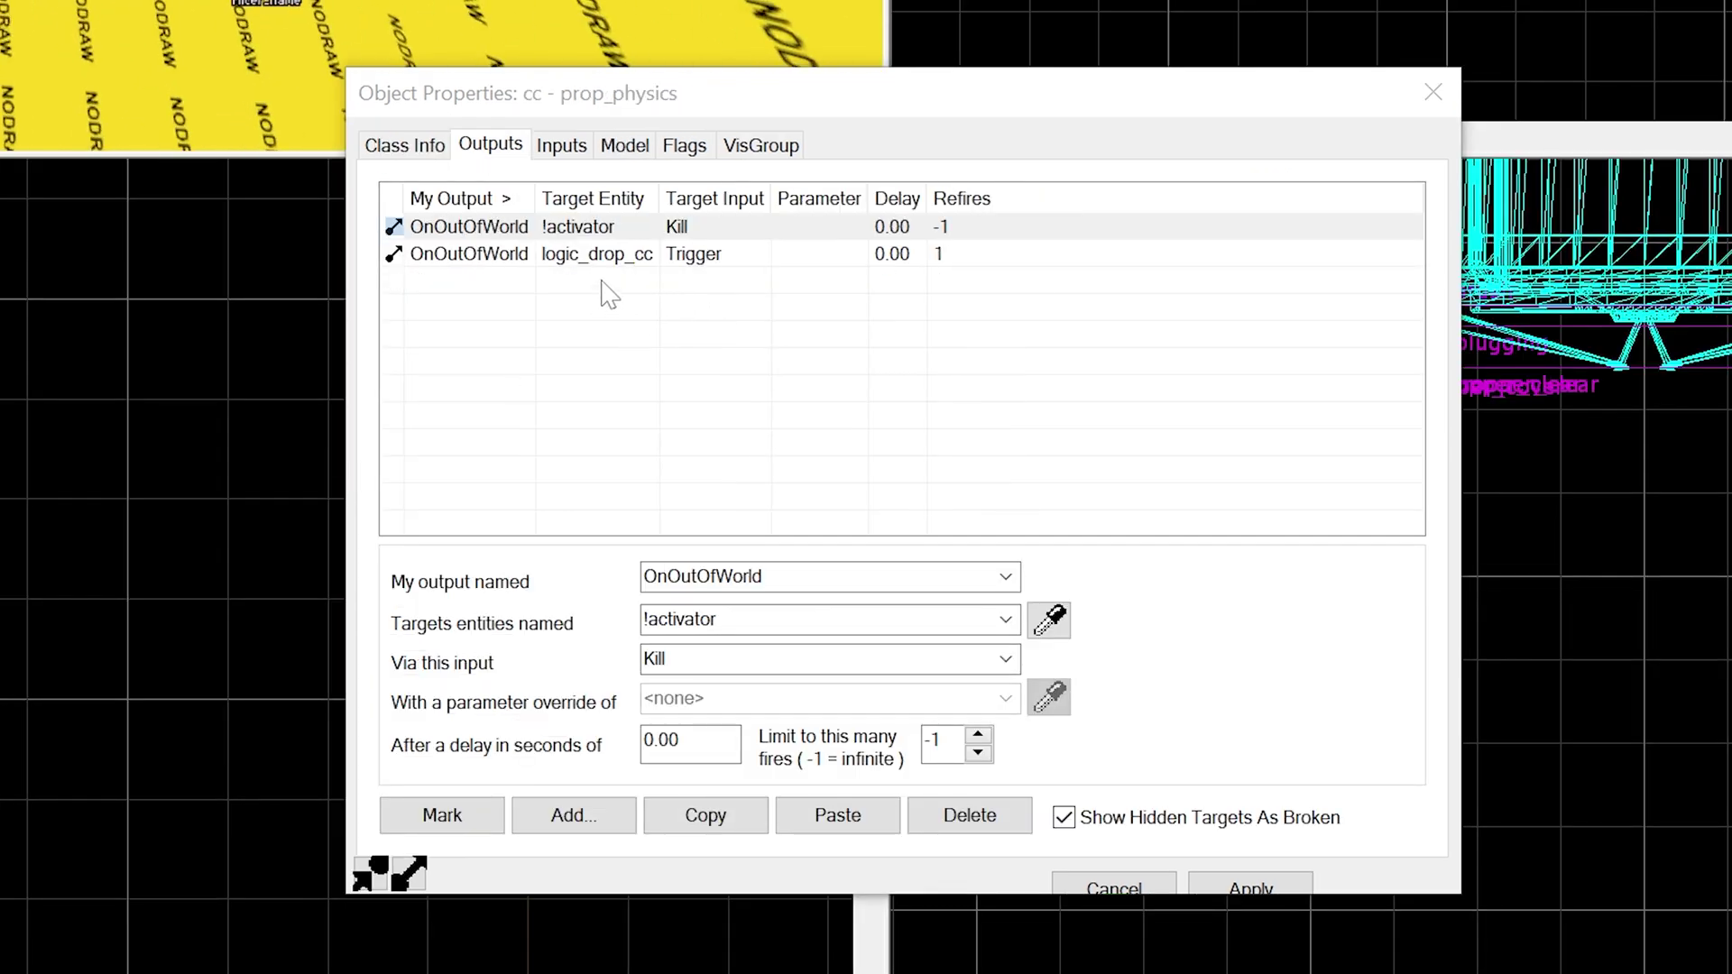
Check the cc prop's OnOutOfWorld output that fires Trigger on logic_drop_cc.
click(607, 258)
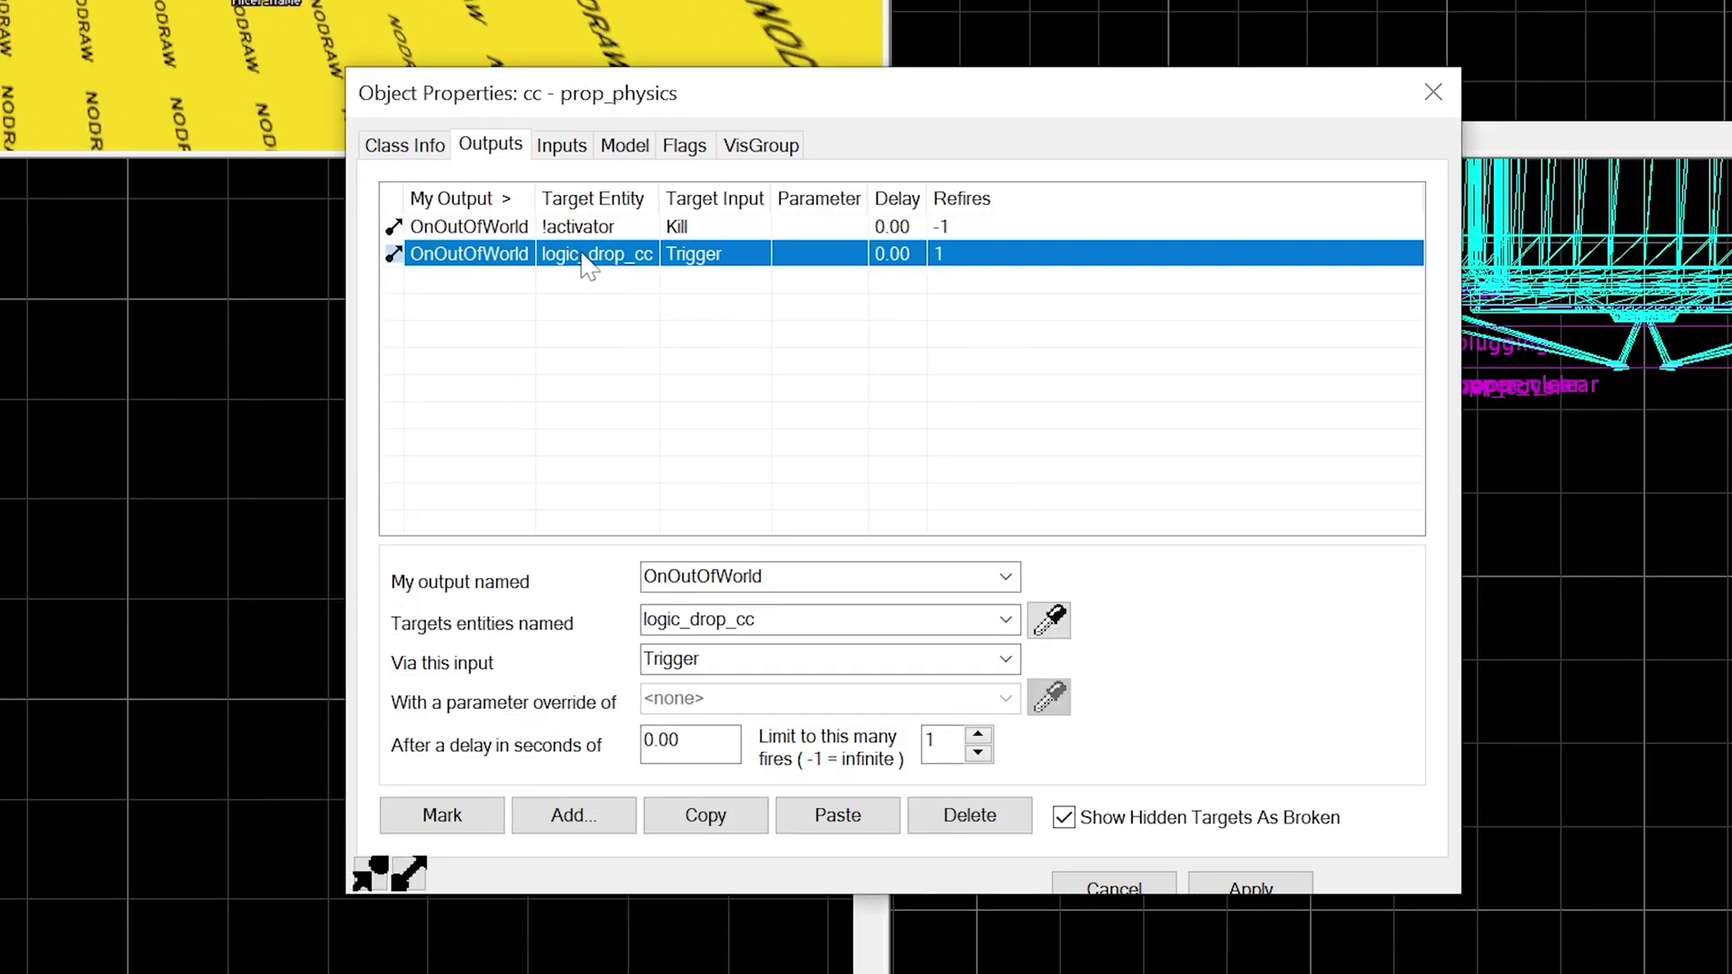
key(z)
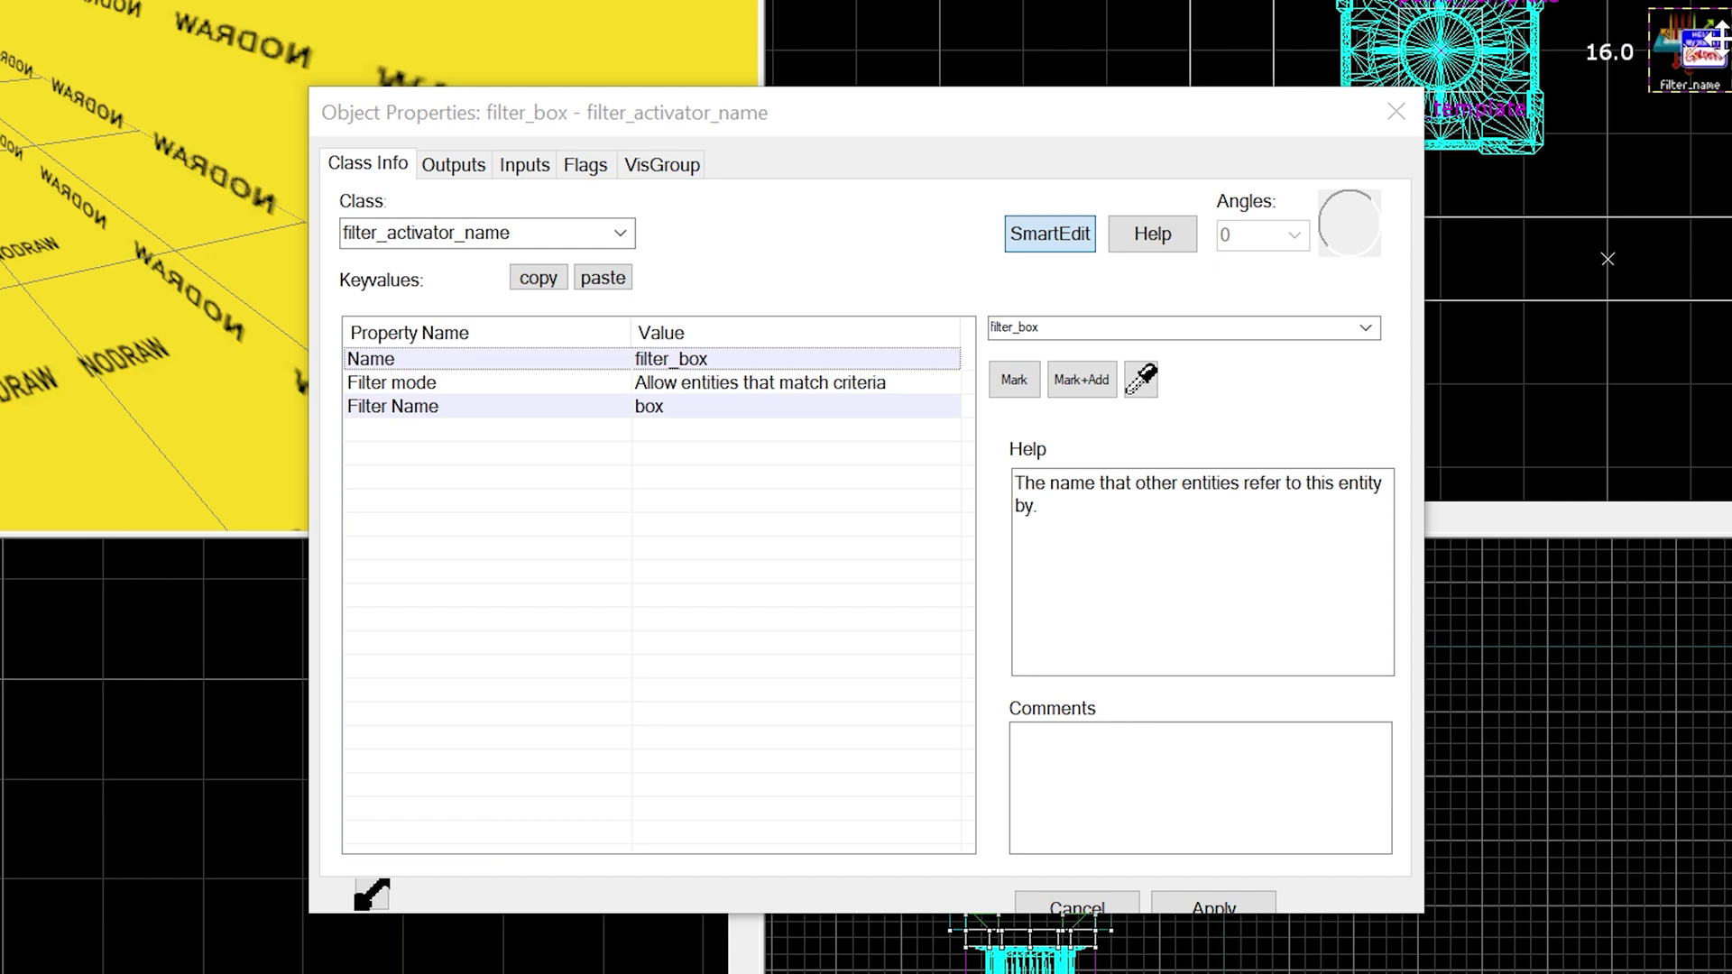
Duplicate the filter_box filter_activator_name beside the cc prop, set the copy's Filter Name to cc, and apply it.
shift+drag(1718, 41, 1731, 45)
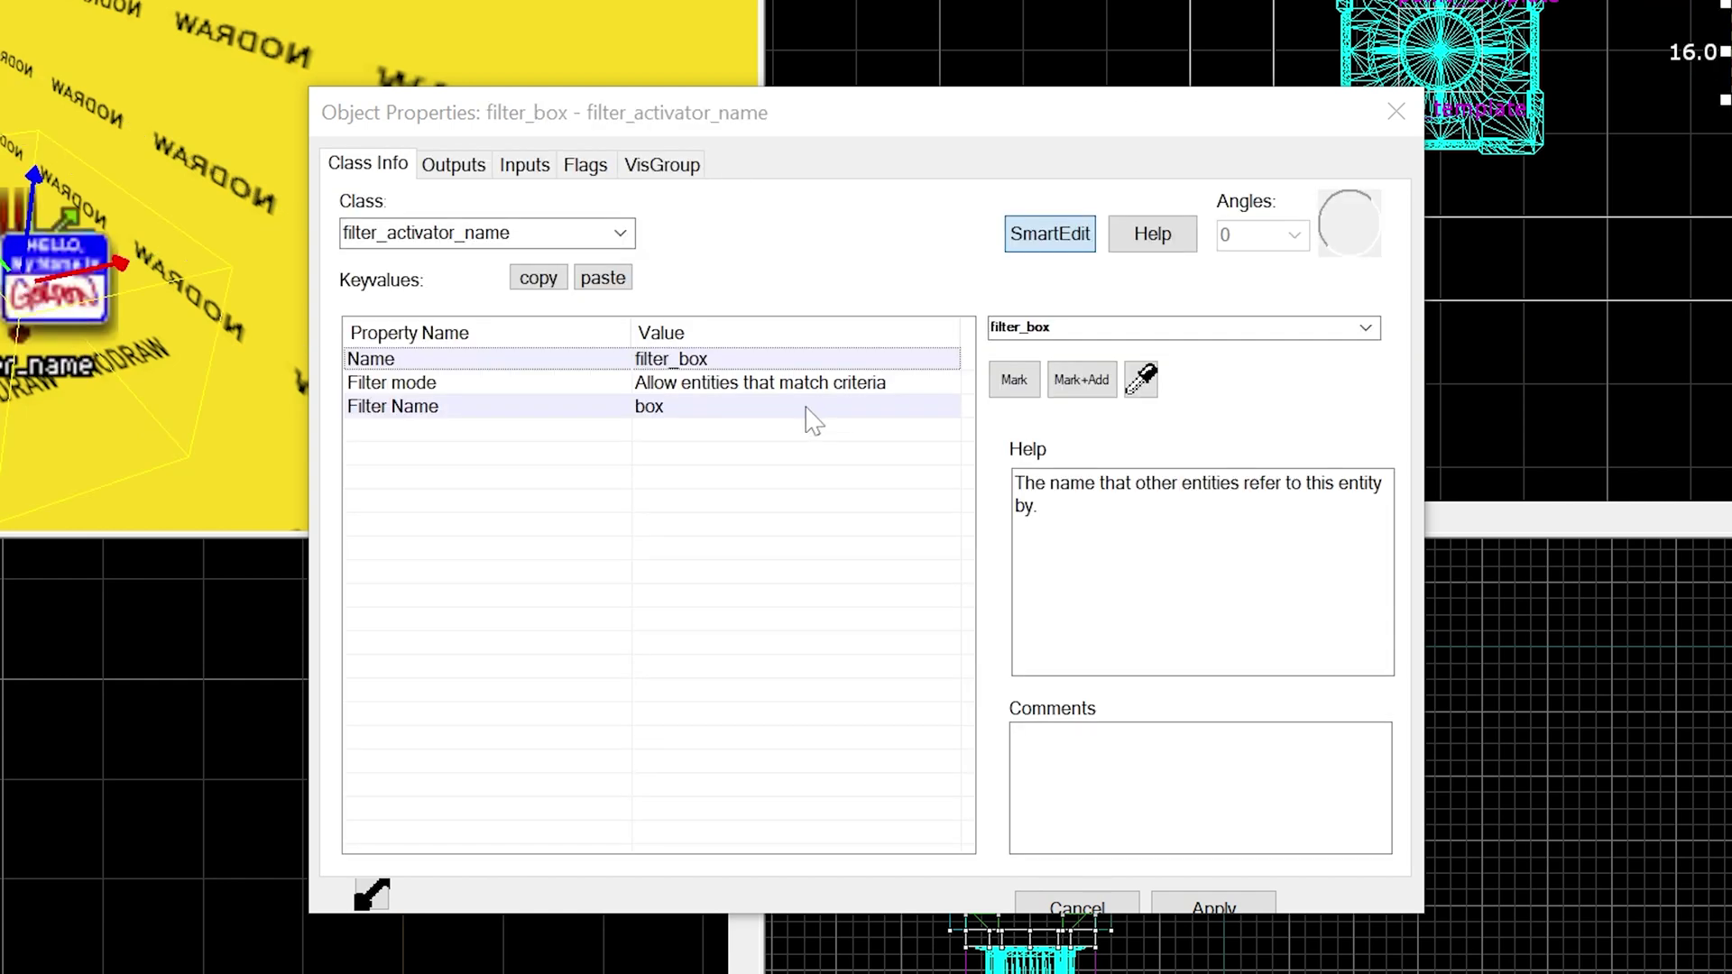
click(862, 406)
text(cc)
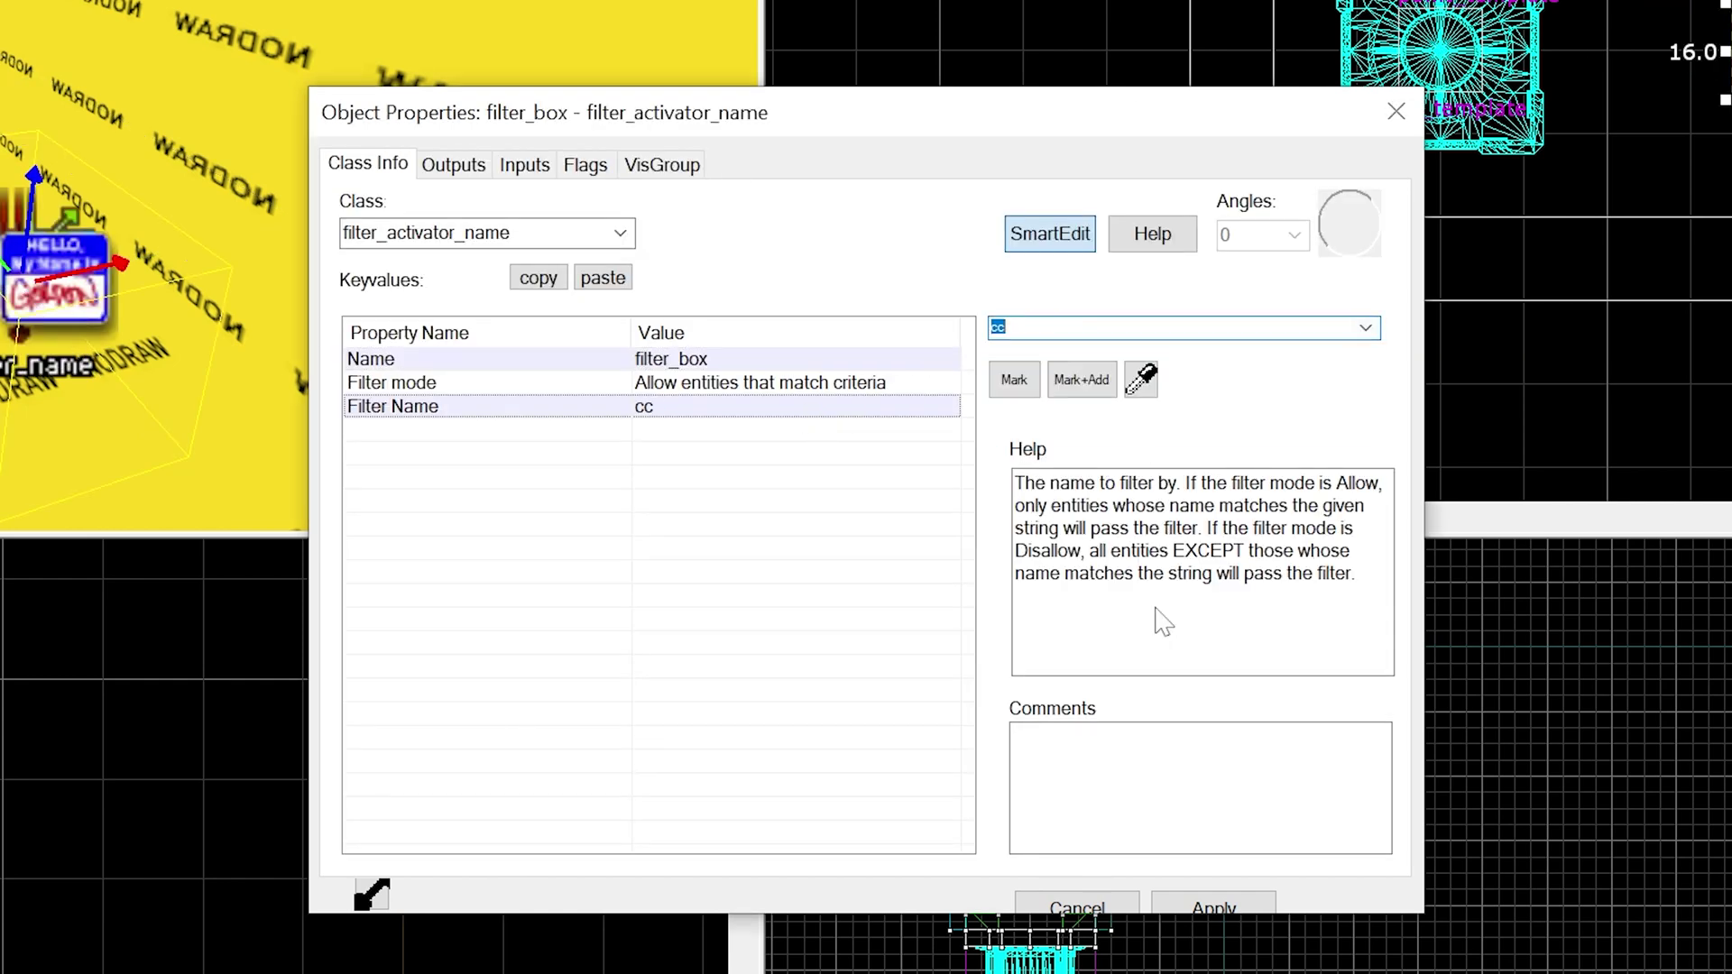
click(1218, 907)
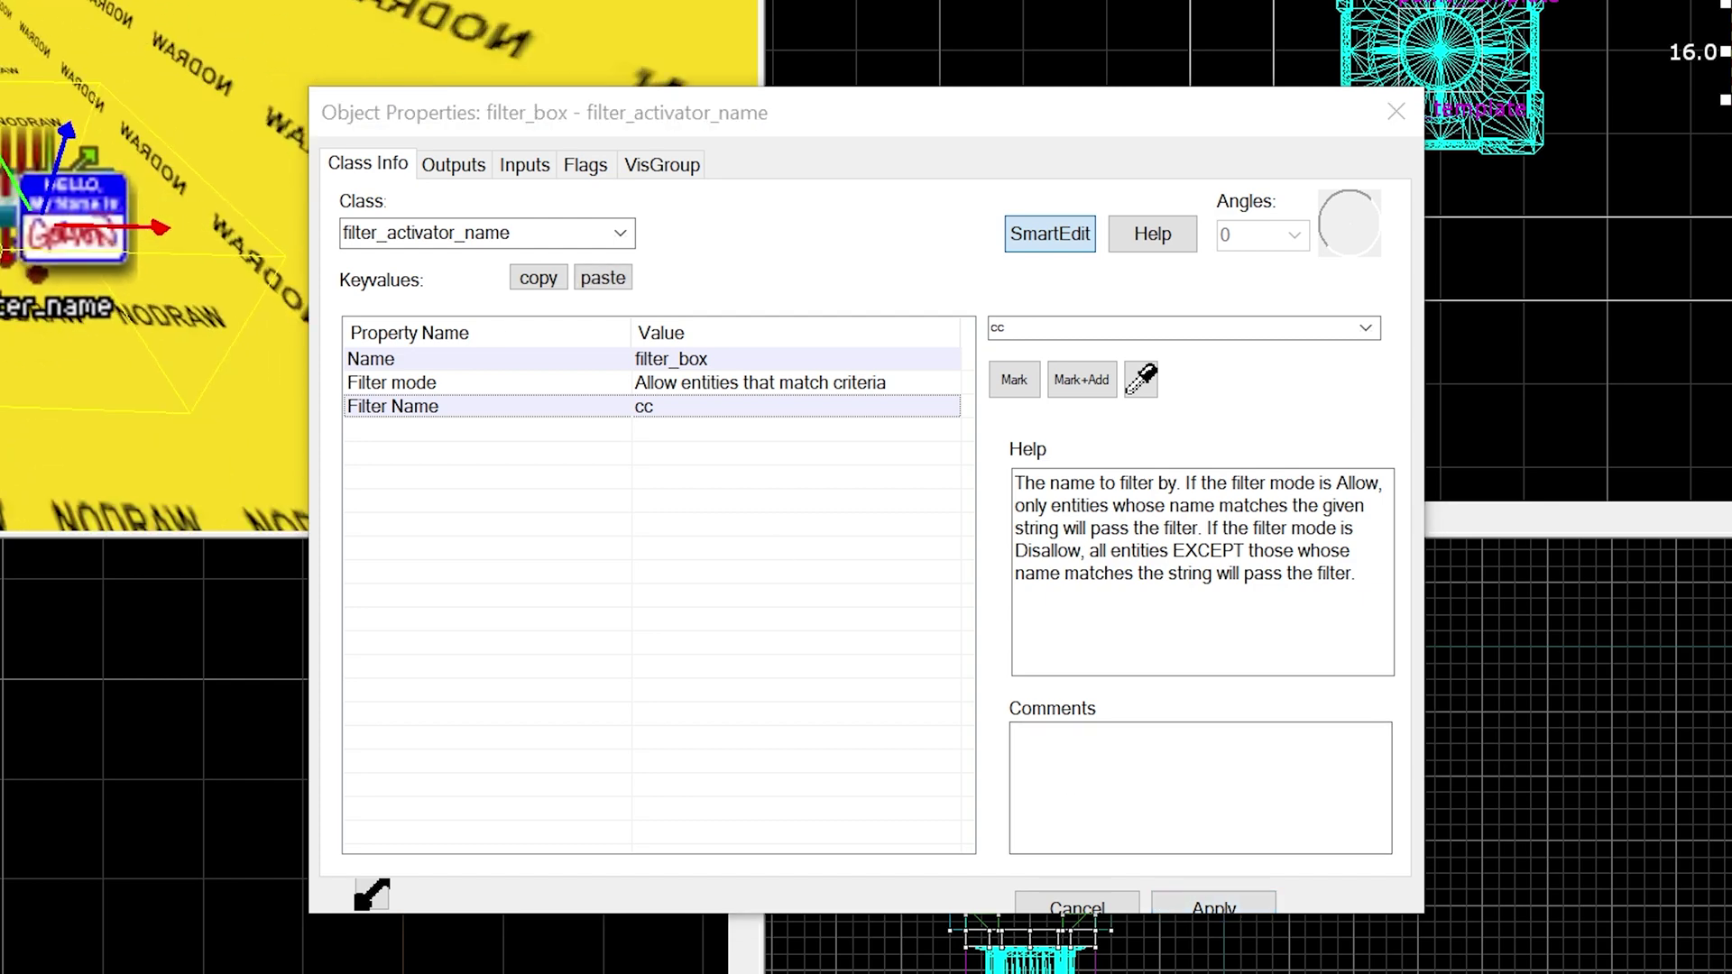
click(762, 361)
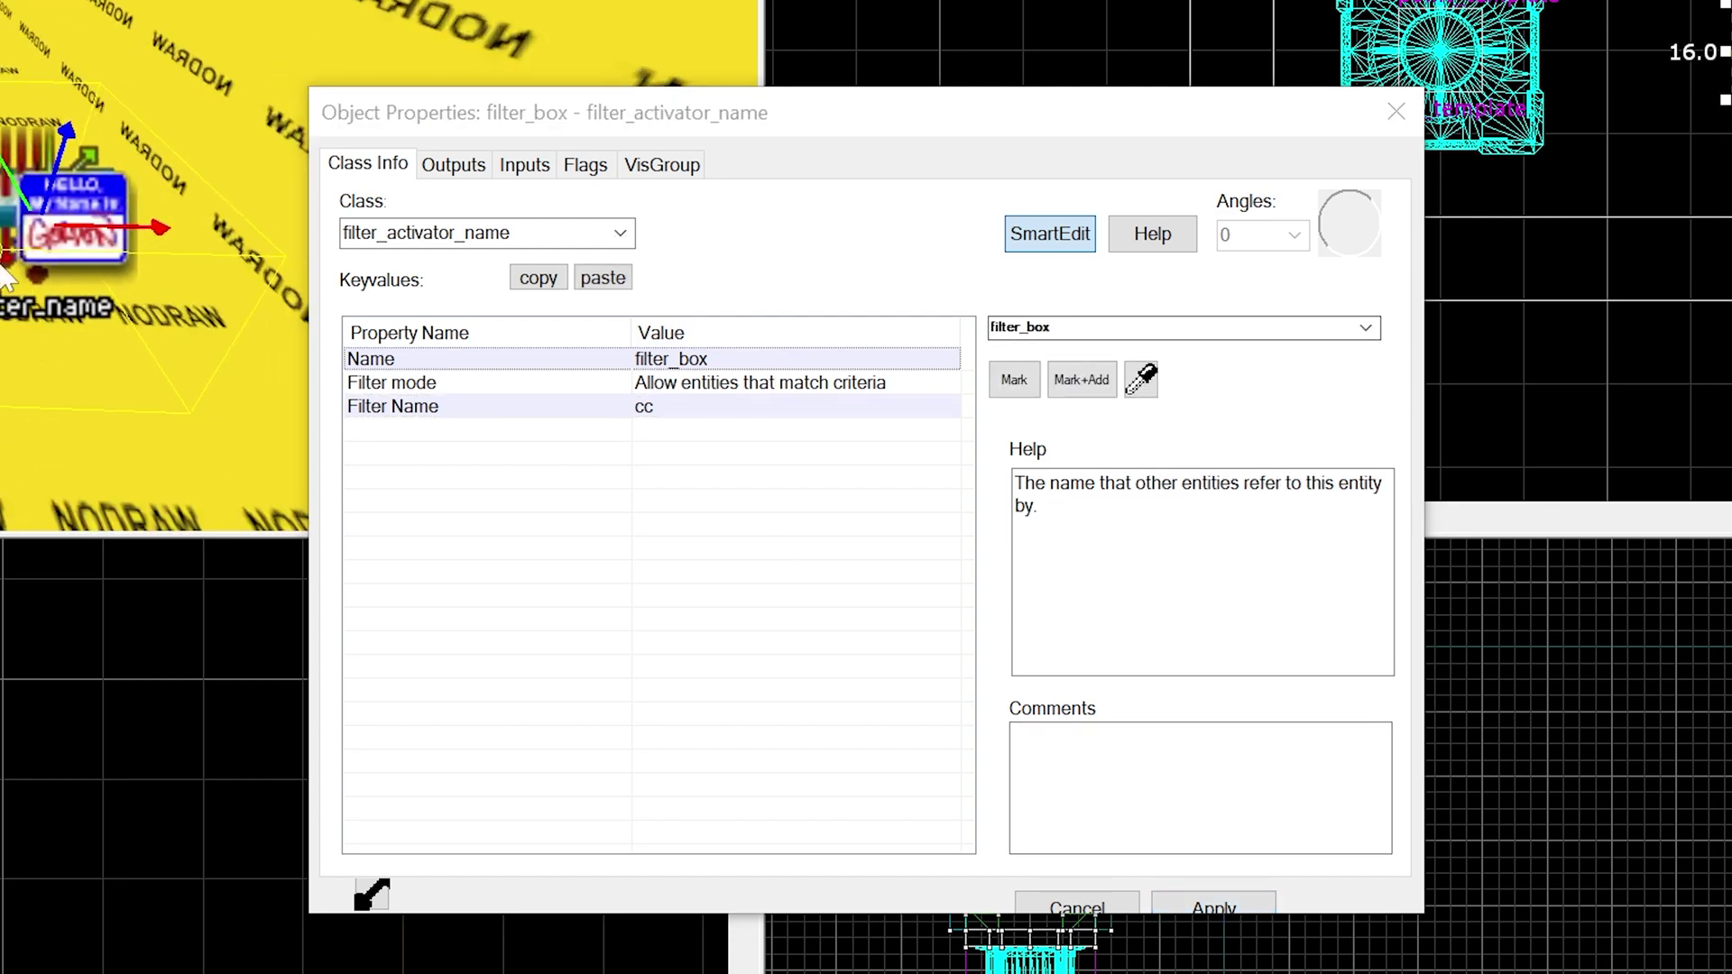
Check the logic_auto's OnMapSpawn output, and duplicate the entity_box_maker env_entity_maker it targets inside the dropper.
click(80, 192)
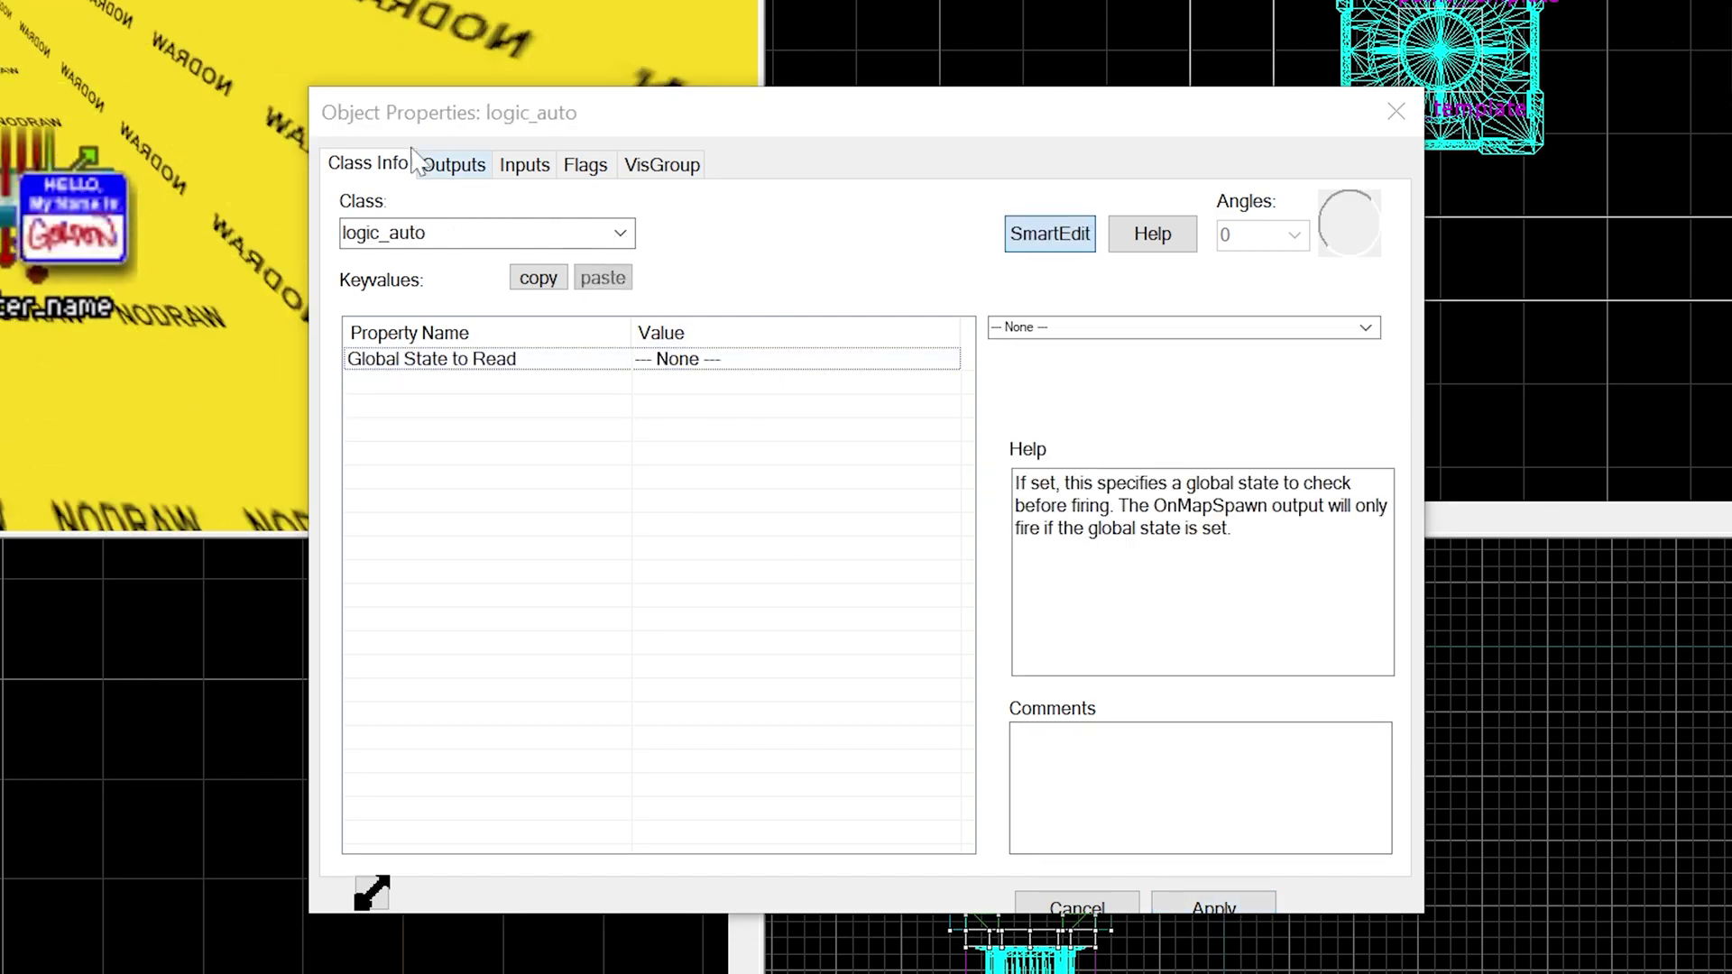
click(452, 164)
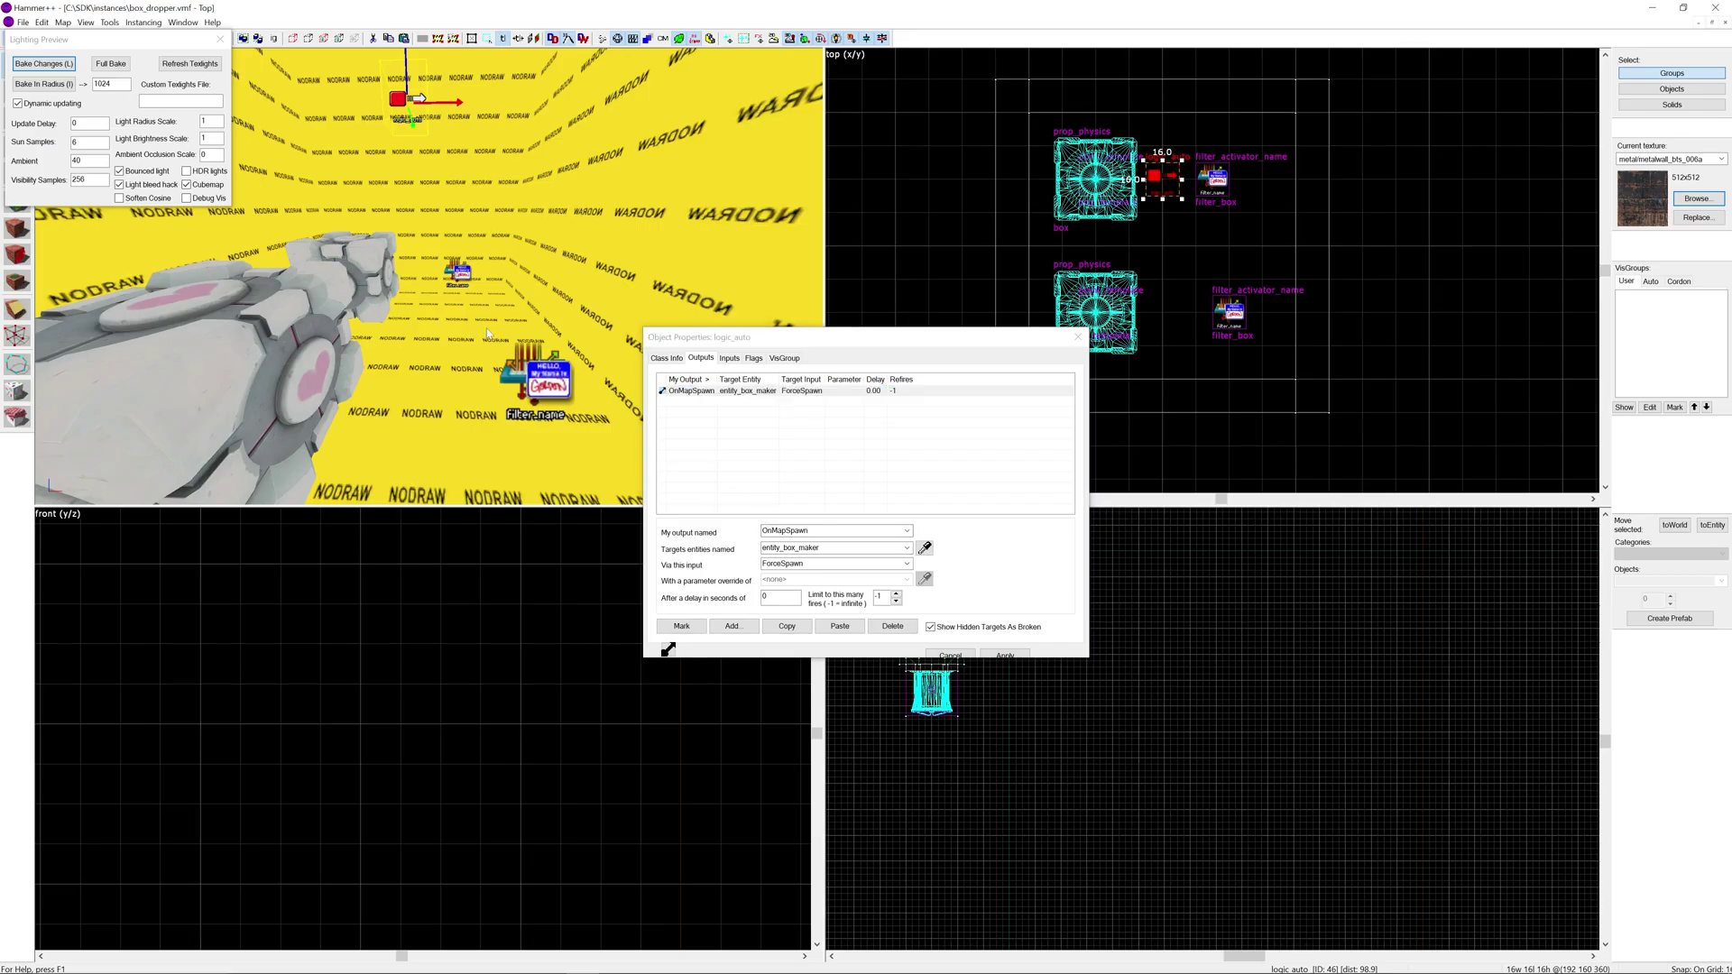
key(z)
key(w)
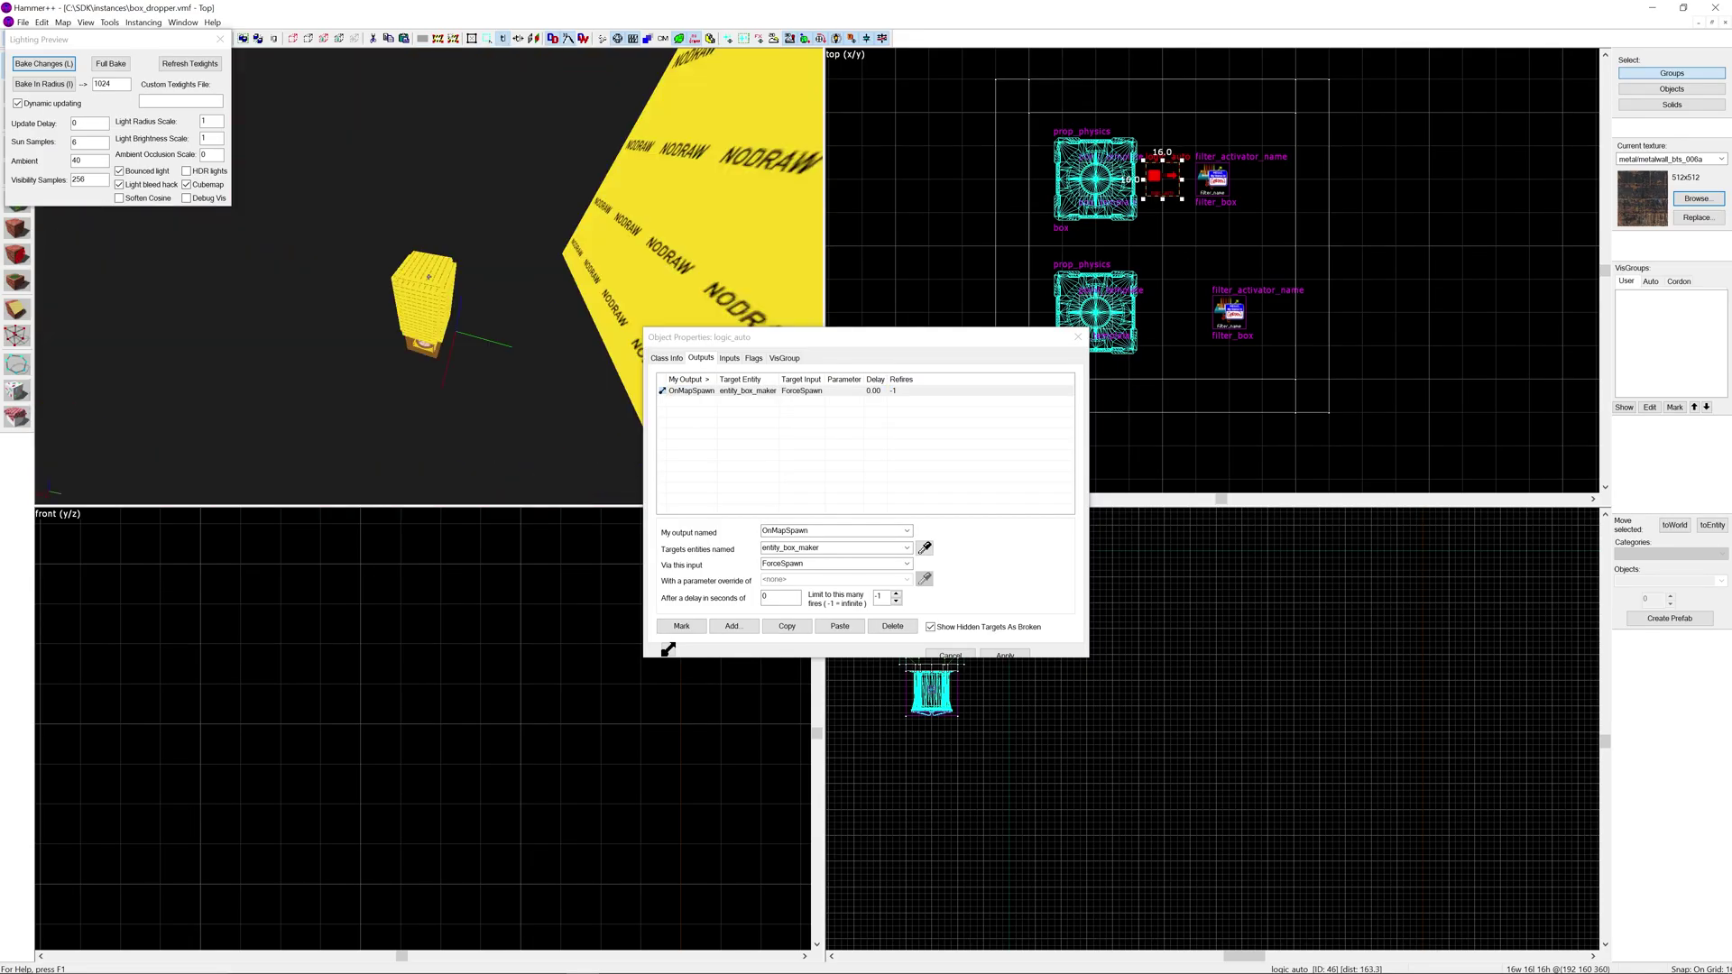
key(w)
key(z)
click(476, 198)
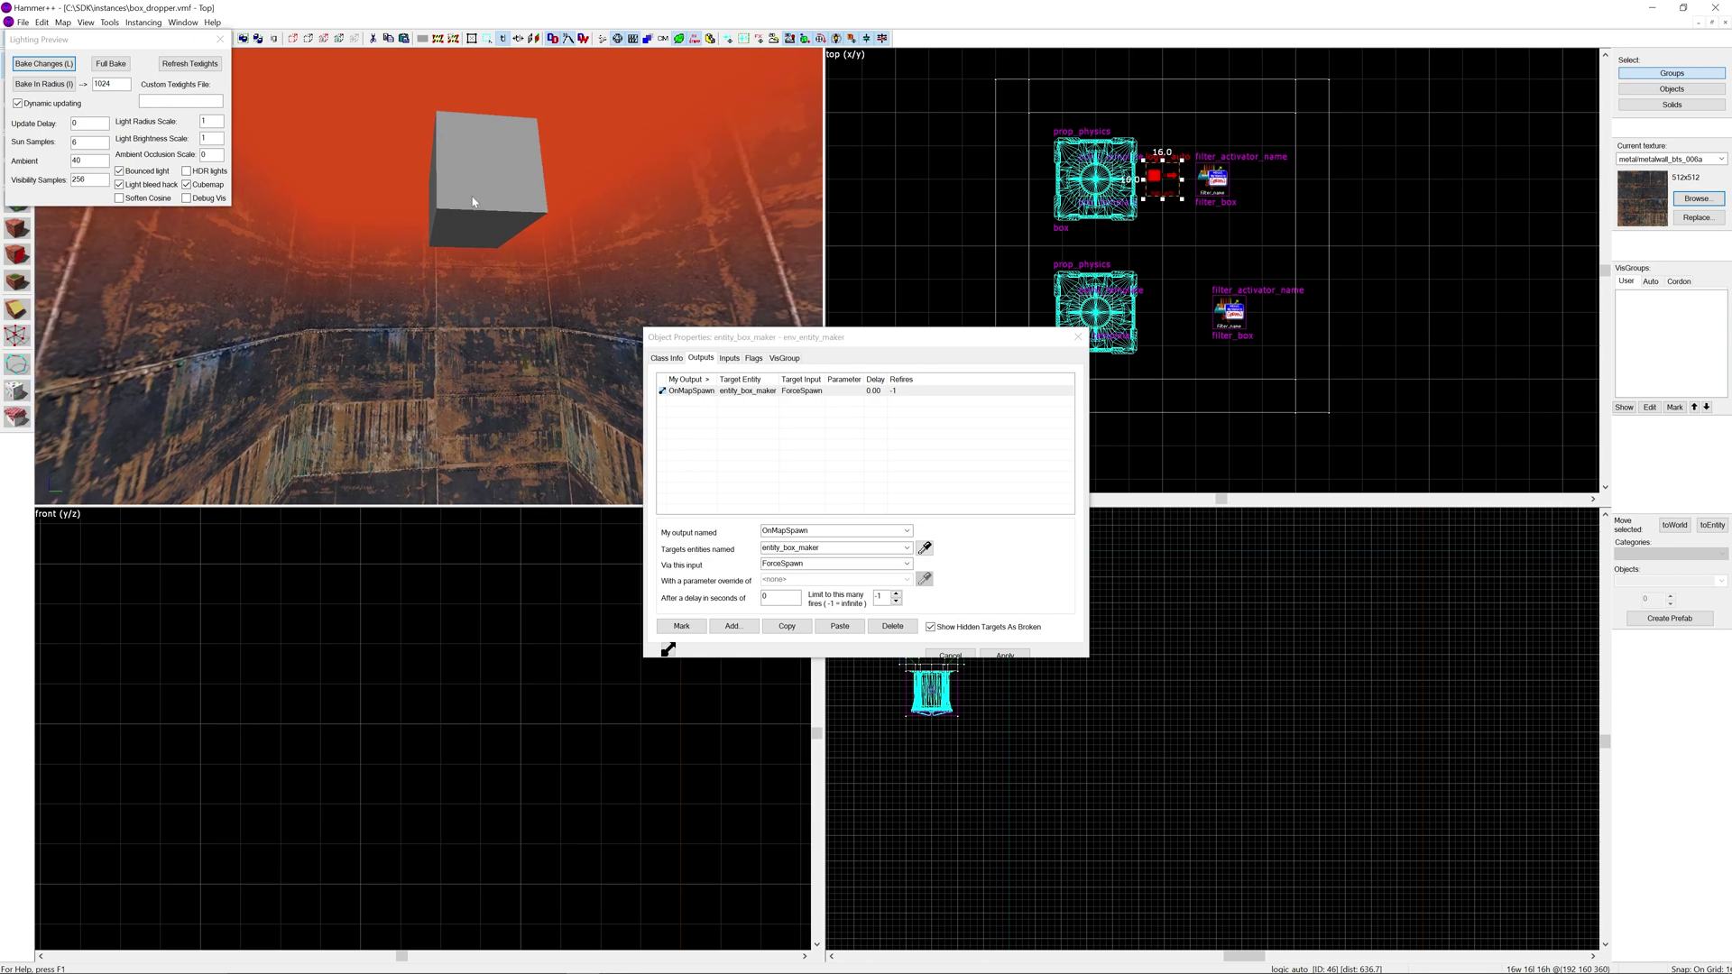
scroll(1145, 316, down, 4)
scroll(1095, 388, down, 4)
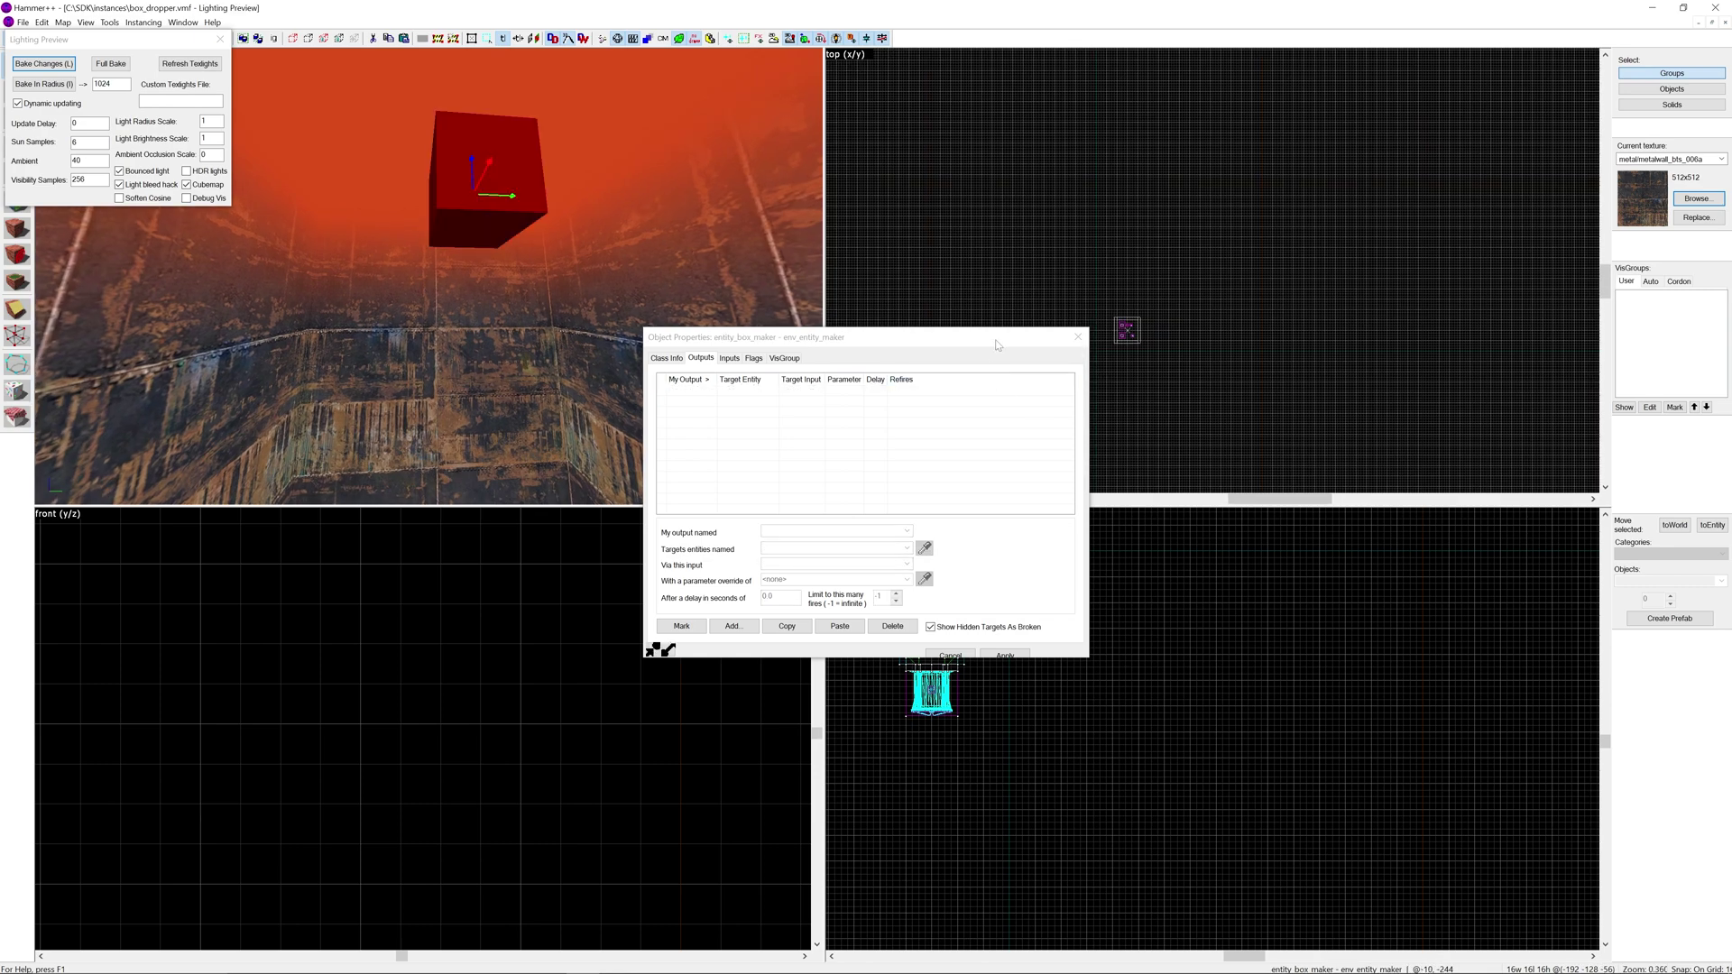
drag(1037, 336, 1002, 480)
scroll(1055, 372, up, 6)
scroll(1047, 373, up, 6)
shift+drag(1051, 350, 1097, 350)
Rename the duplicated env_entity_maker to entity_cc_maker.
click(639, 503)
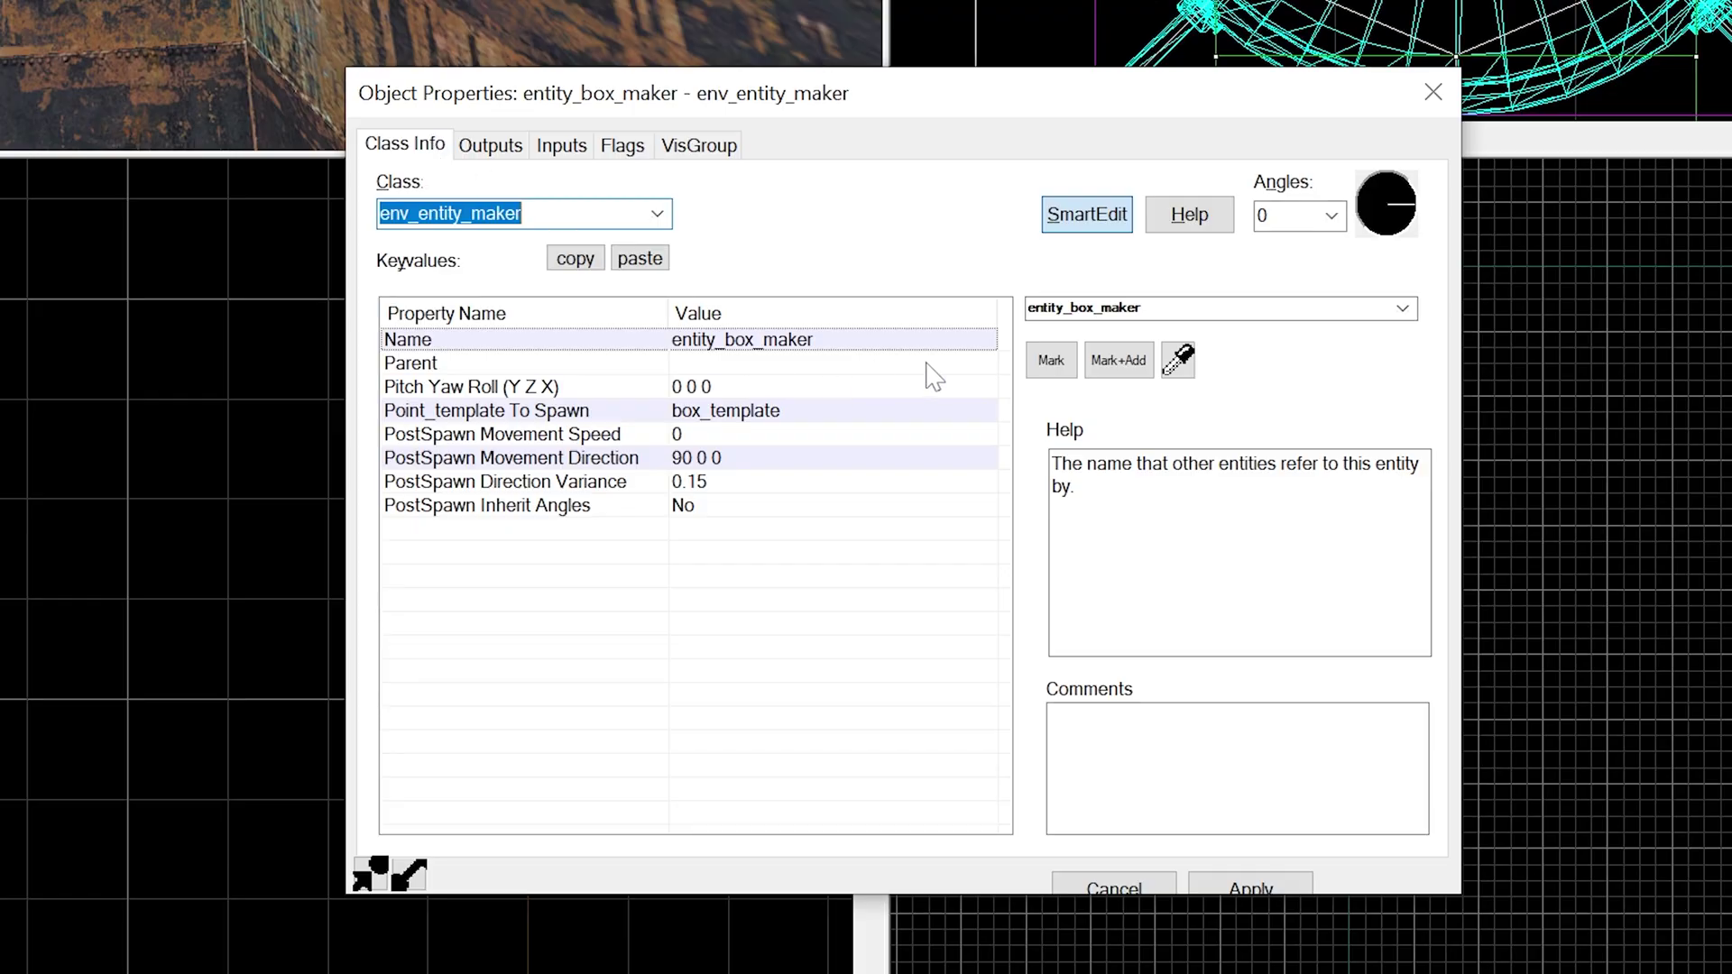
click(1076, 308)
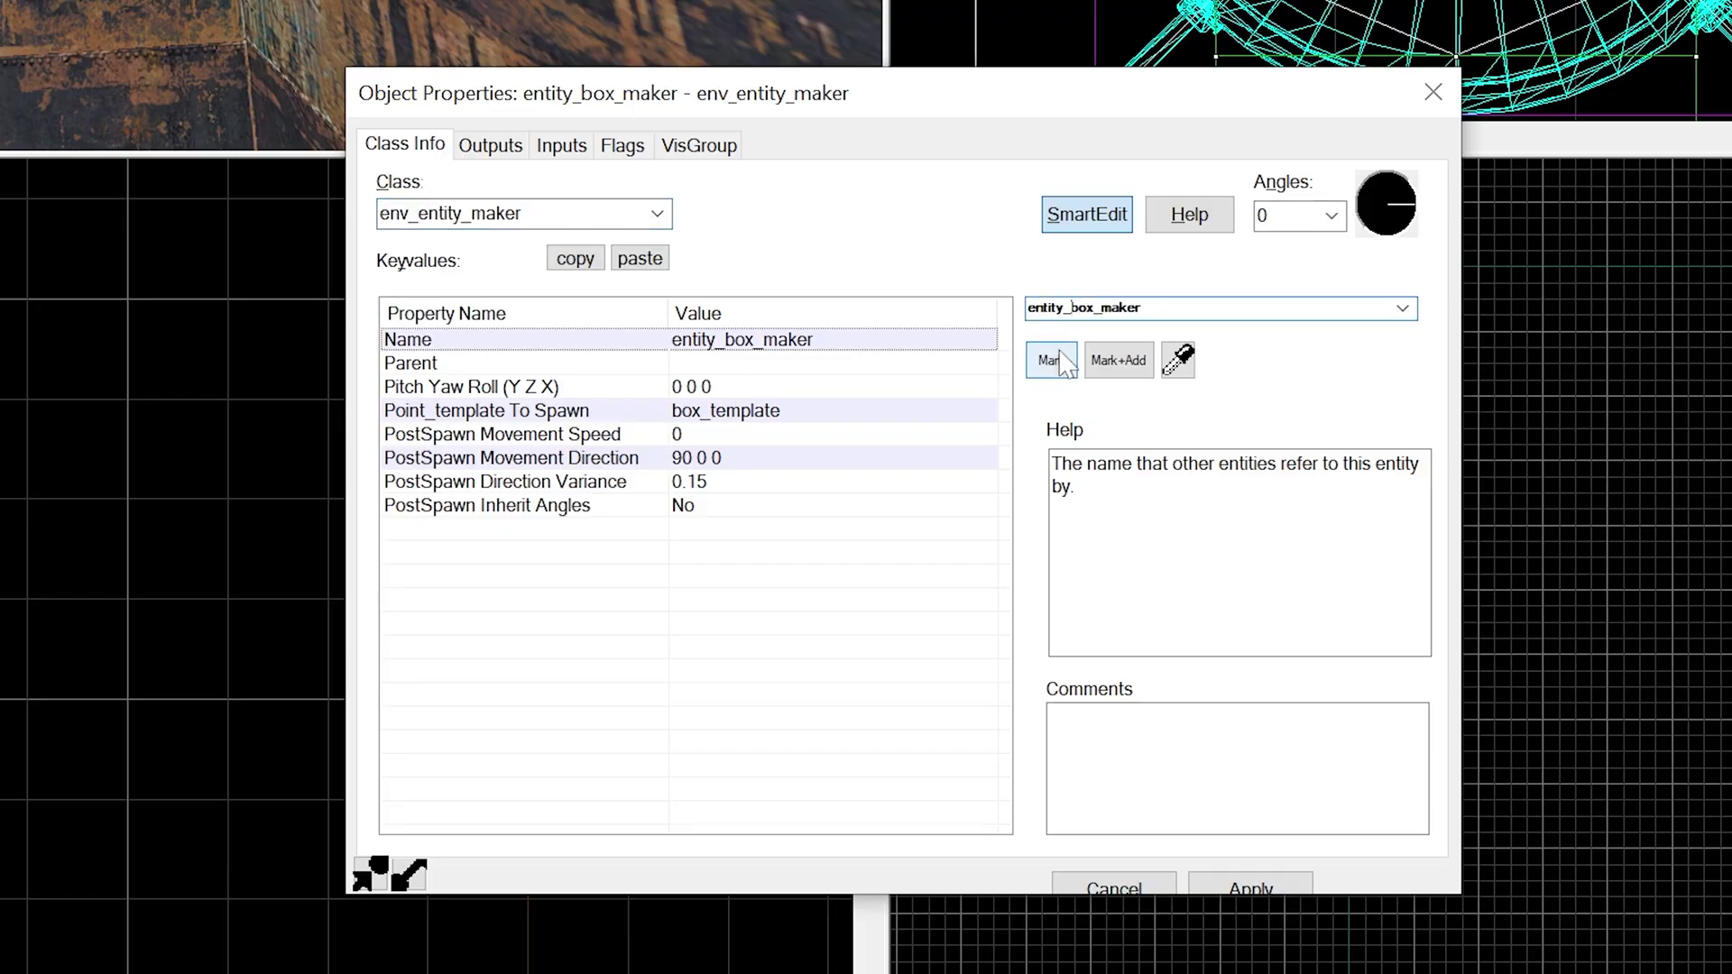
key(Delete)
key(Delete)
key(Delete)
text(cc)
key(Return)
Set entity_cc_maker's Point_template To Spawn to cc_template and apply the changes.
click(795, 390)
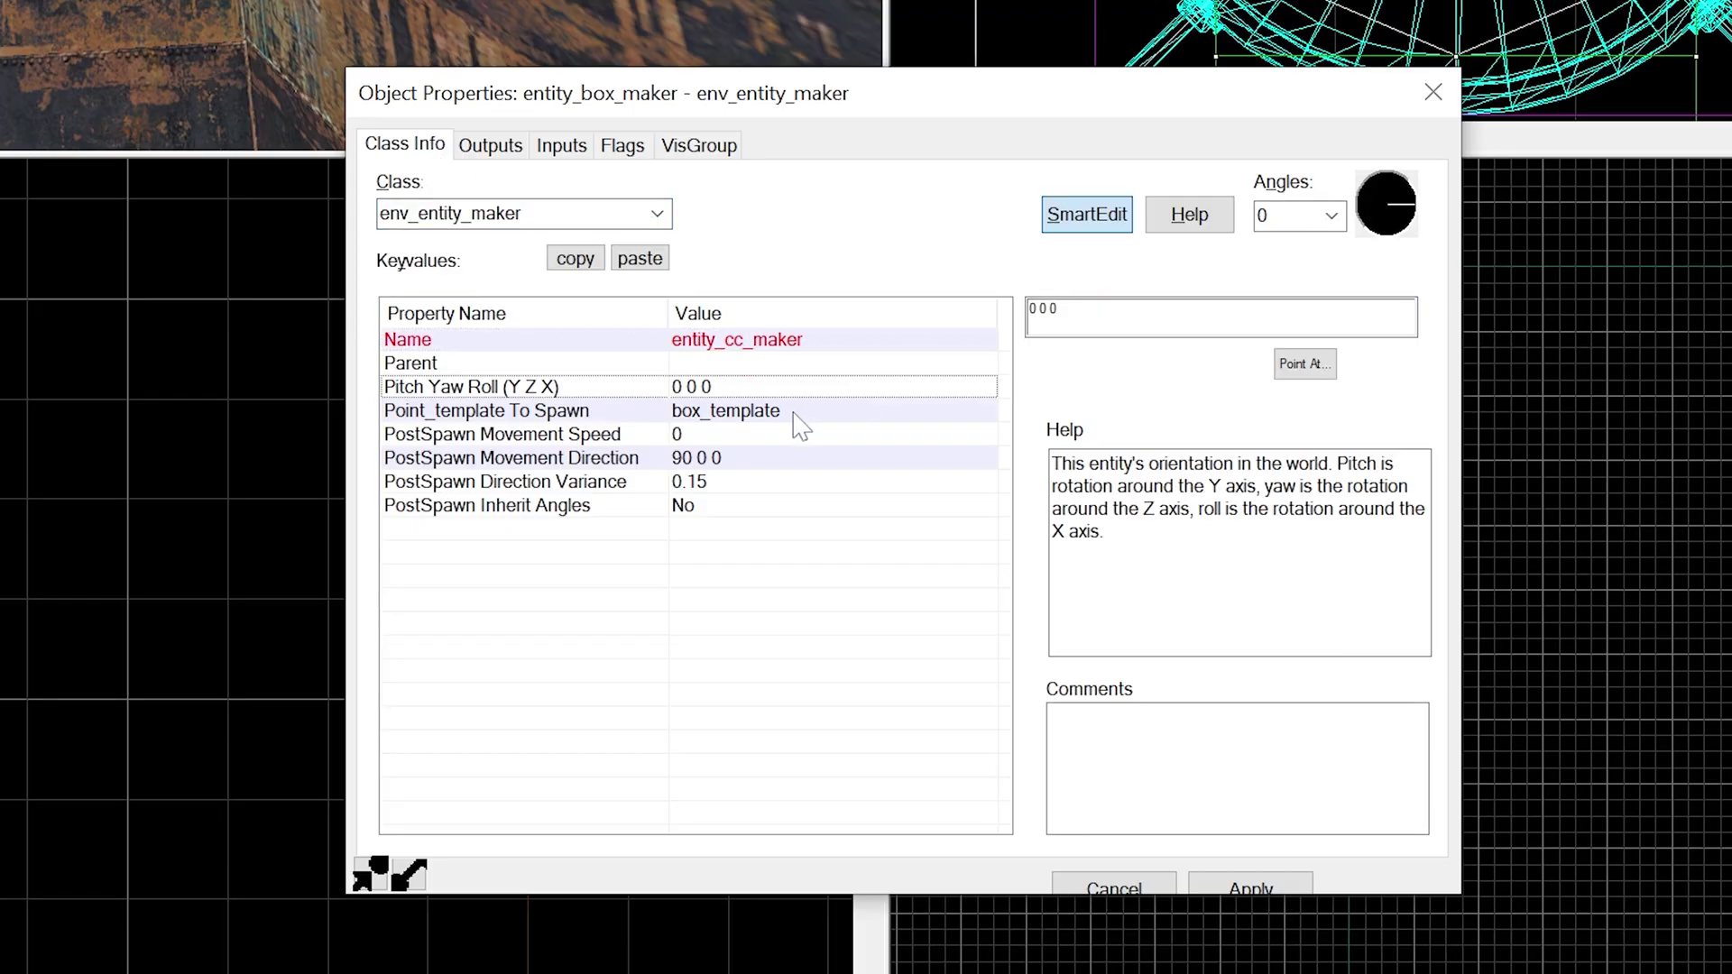
click(843, 413)
click(1038, 310)
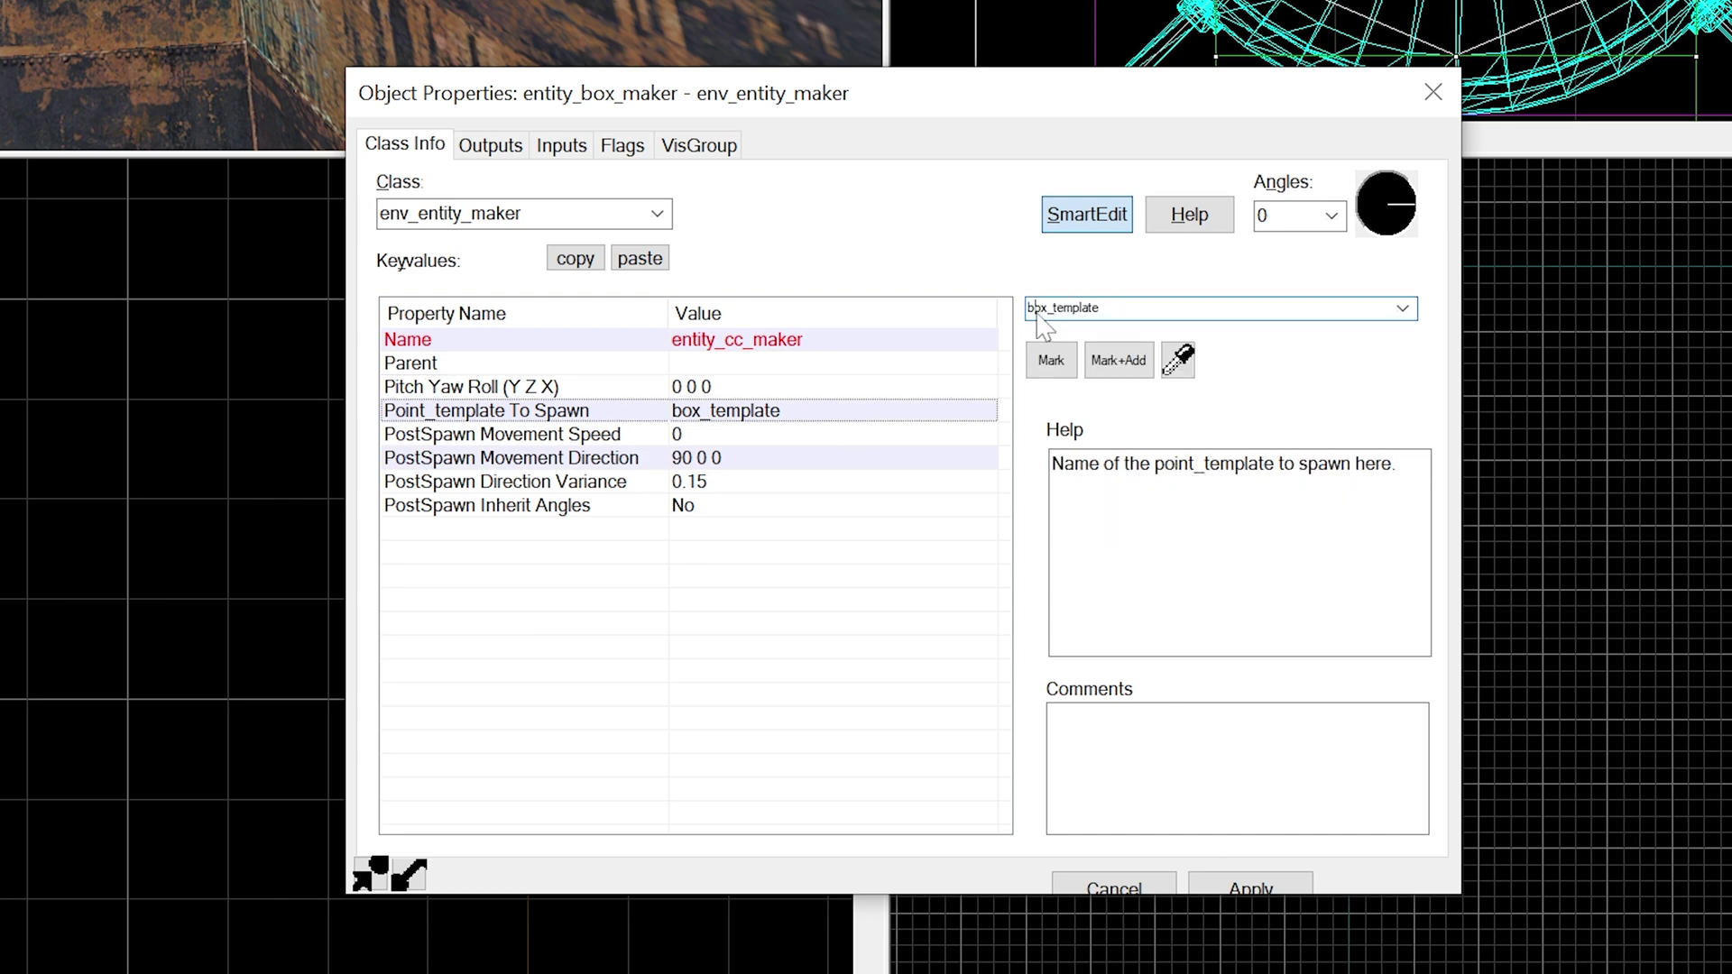
key(BackSpace)
key(Delete)
key(Delete)
text(cc)
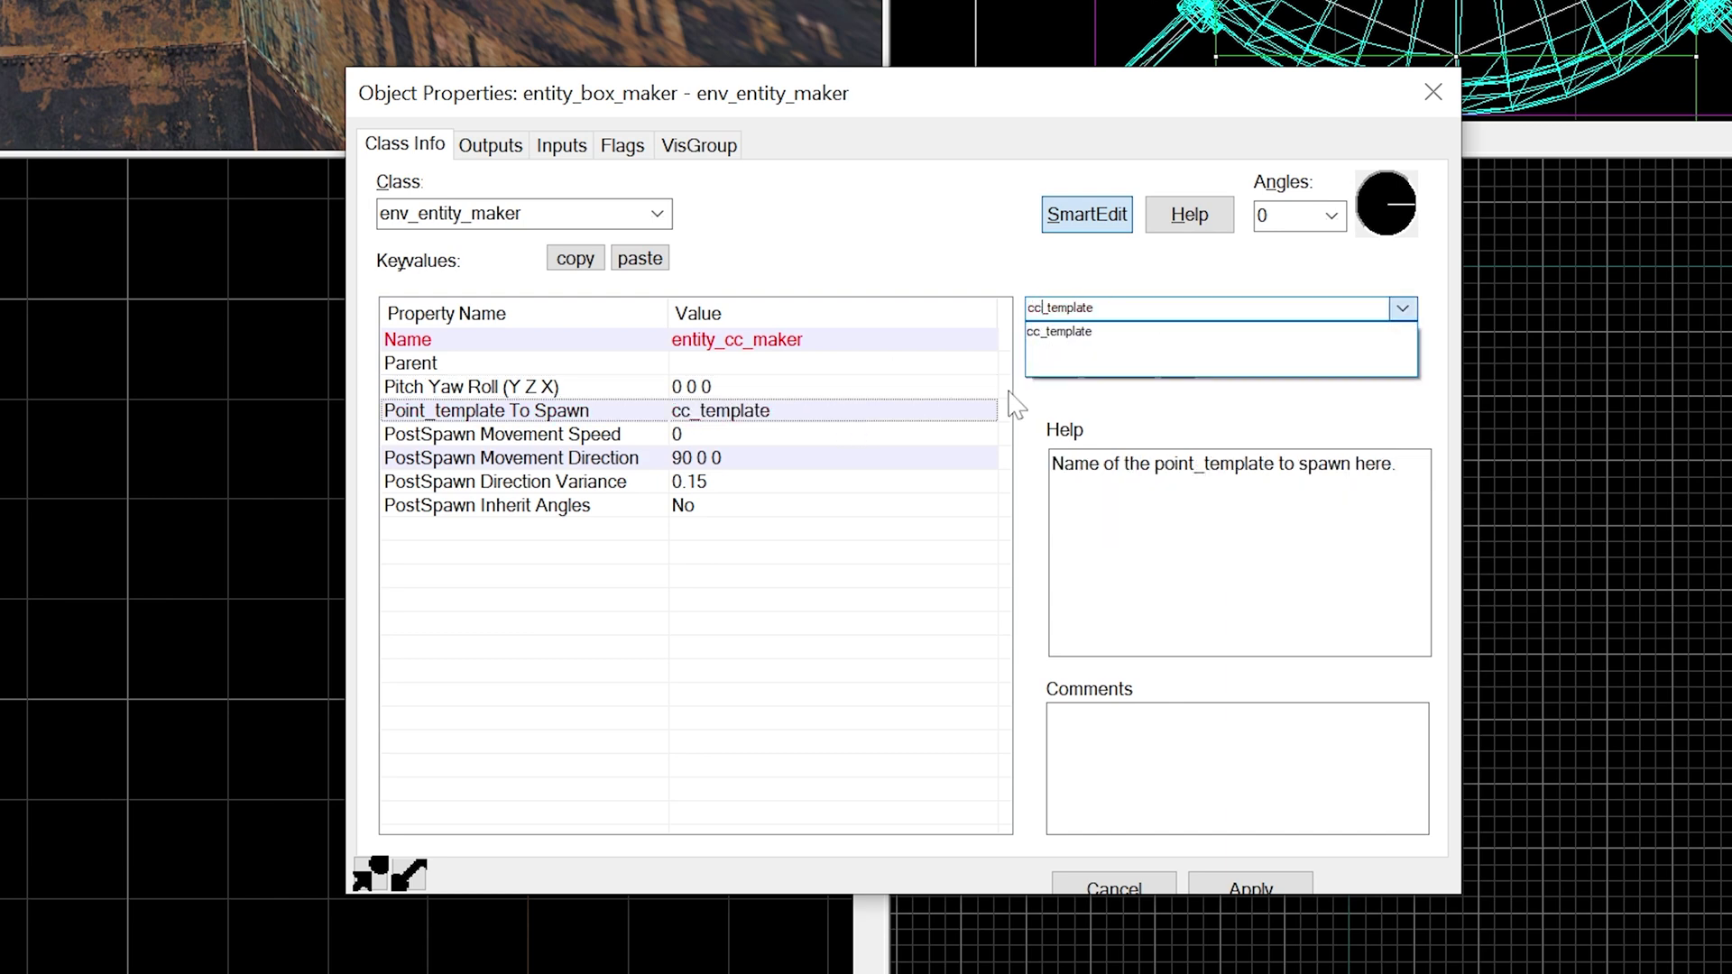
key(Return)
click(1250, 888)
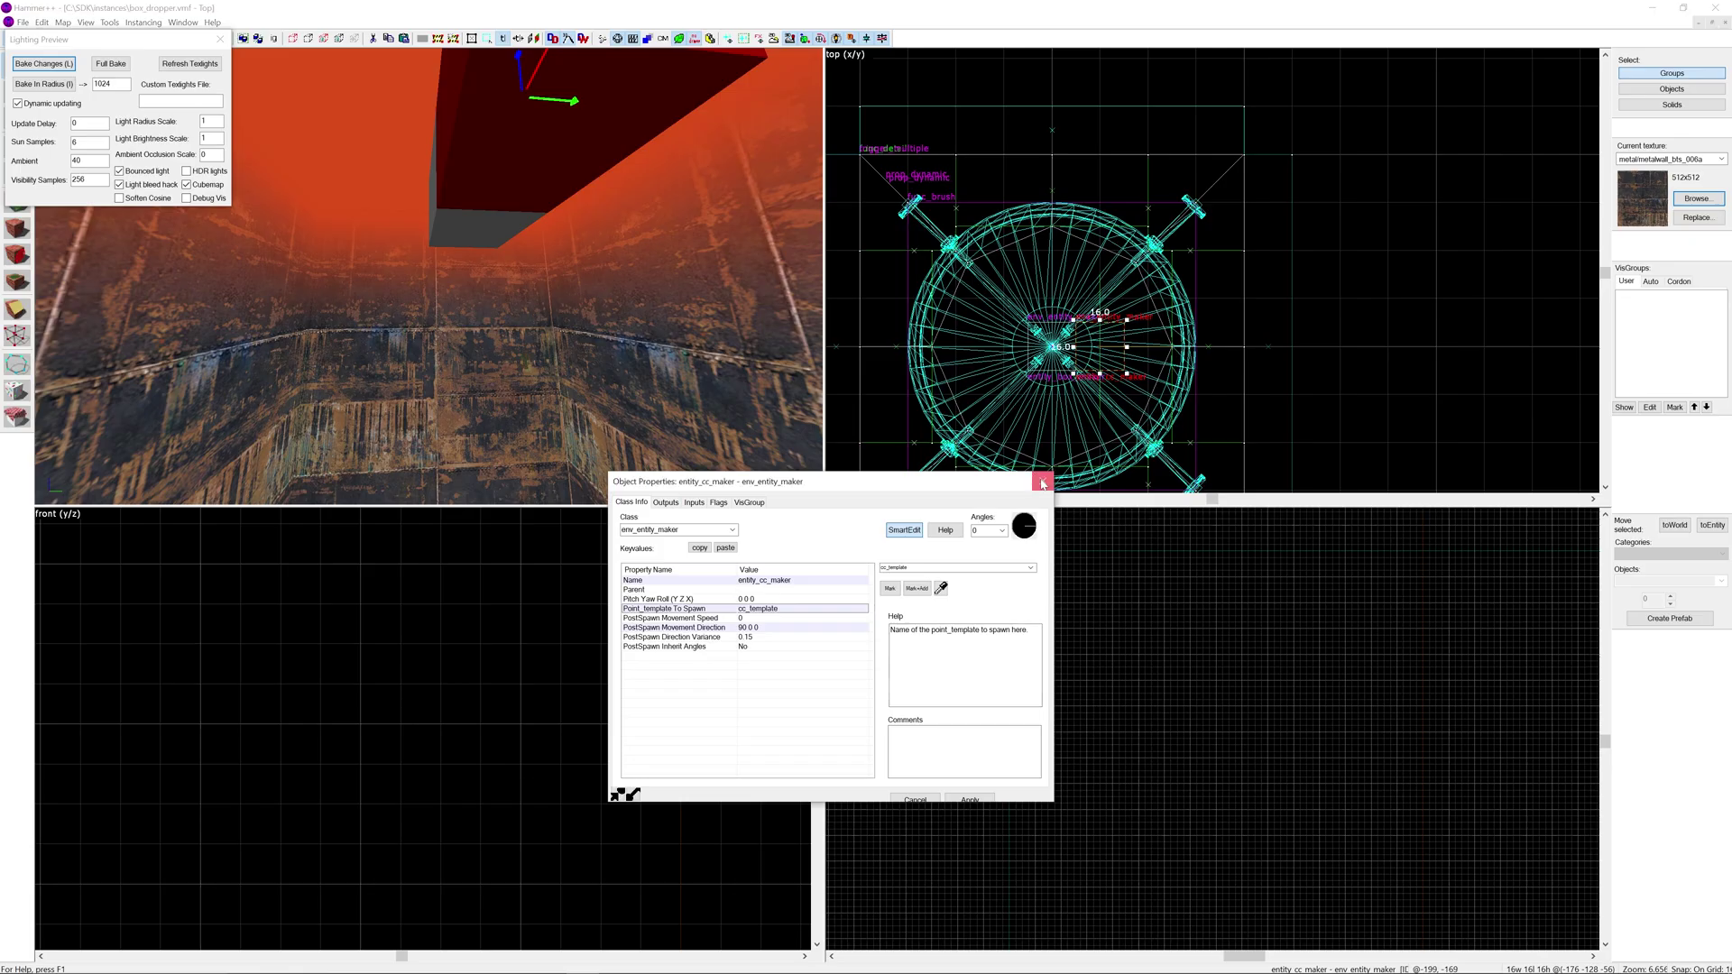
Move entity_cc_maker 16 units back to the dropper's centre, in line with the original maker, and clear the selection.
click(1043, 484)
drag(1085, 350, 1037, 350)
key(Escape)
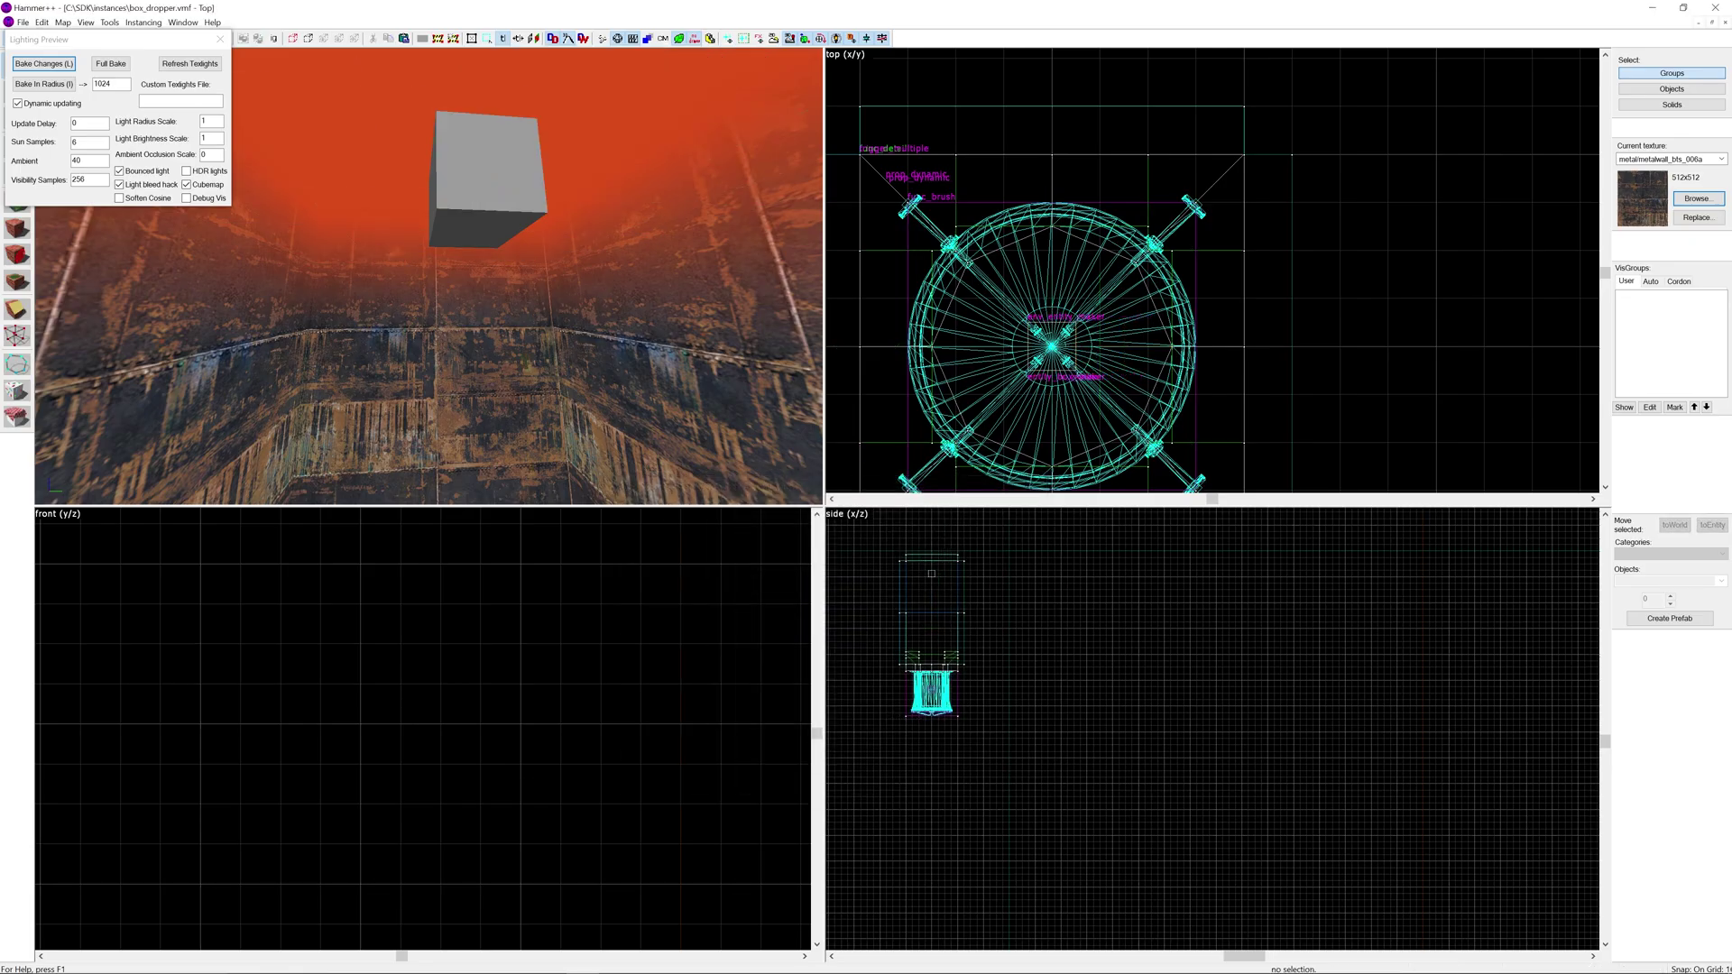
Check the outputs of trigger_box_dropper_clear around the dropper tube, and duplicate that trigger 16 units to one side.
key(z)
key(w)
click(428, 277)
key(s)
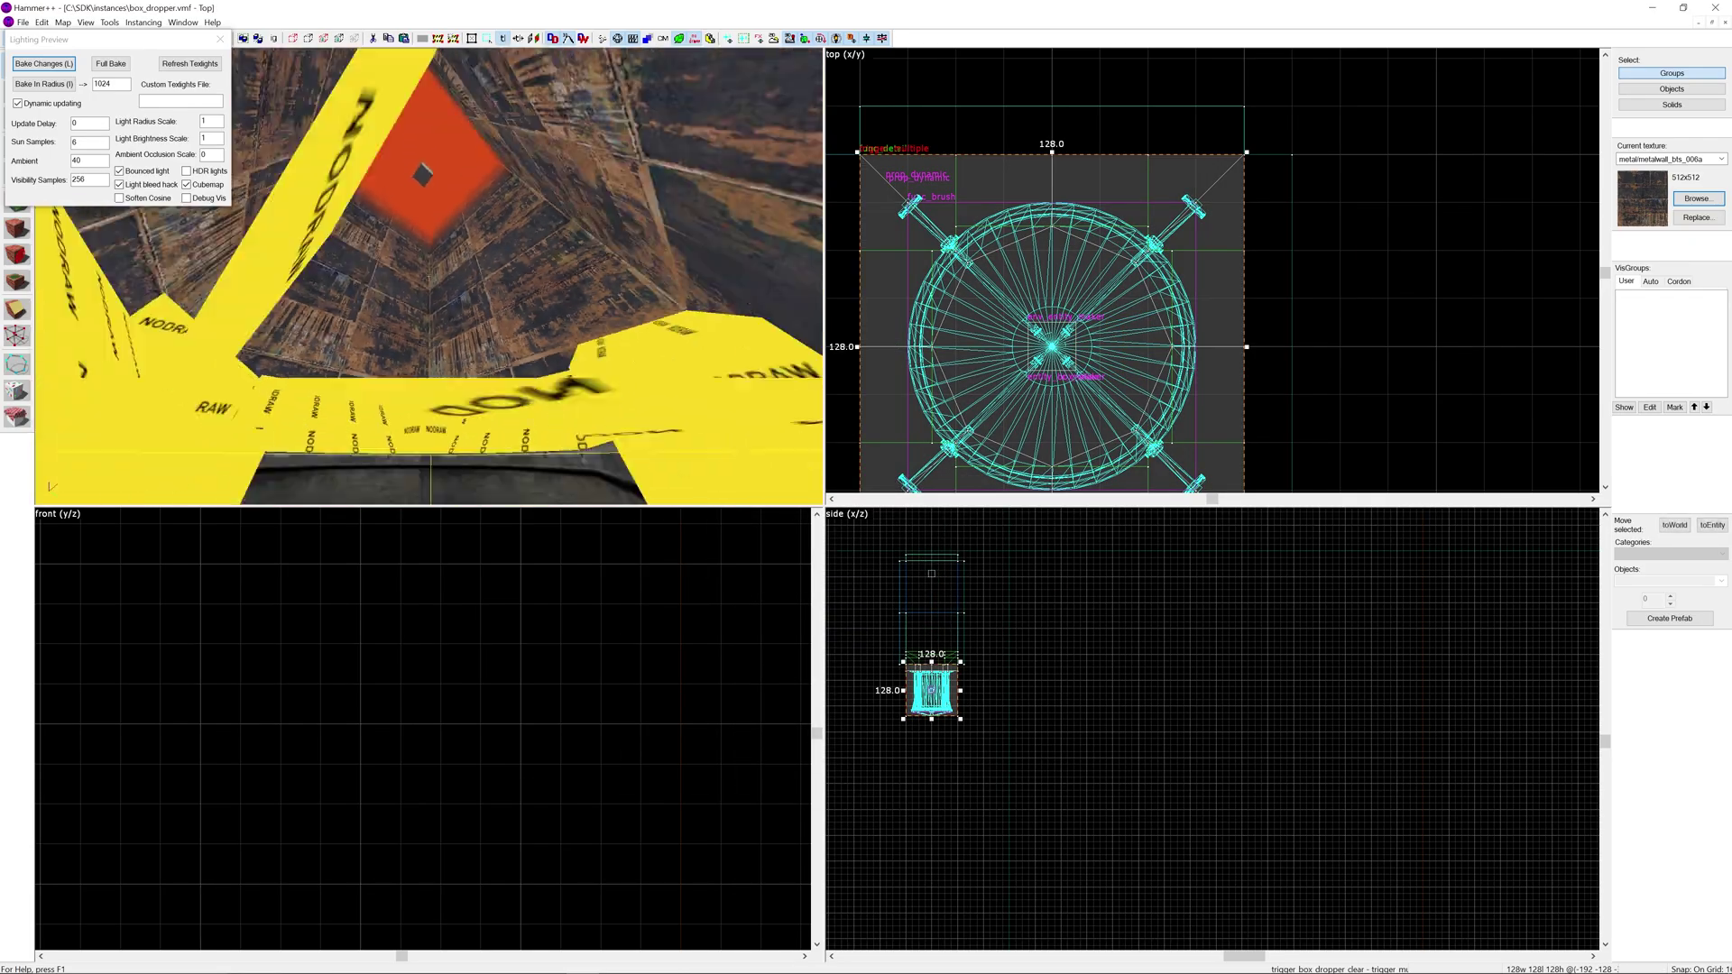
key(z)
key(alt+Return)
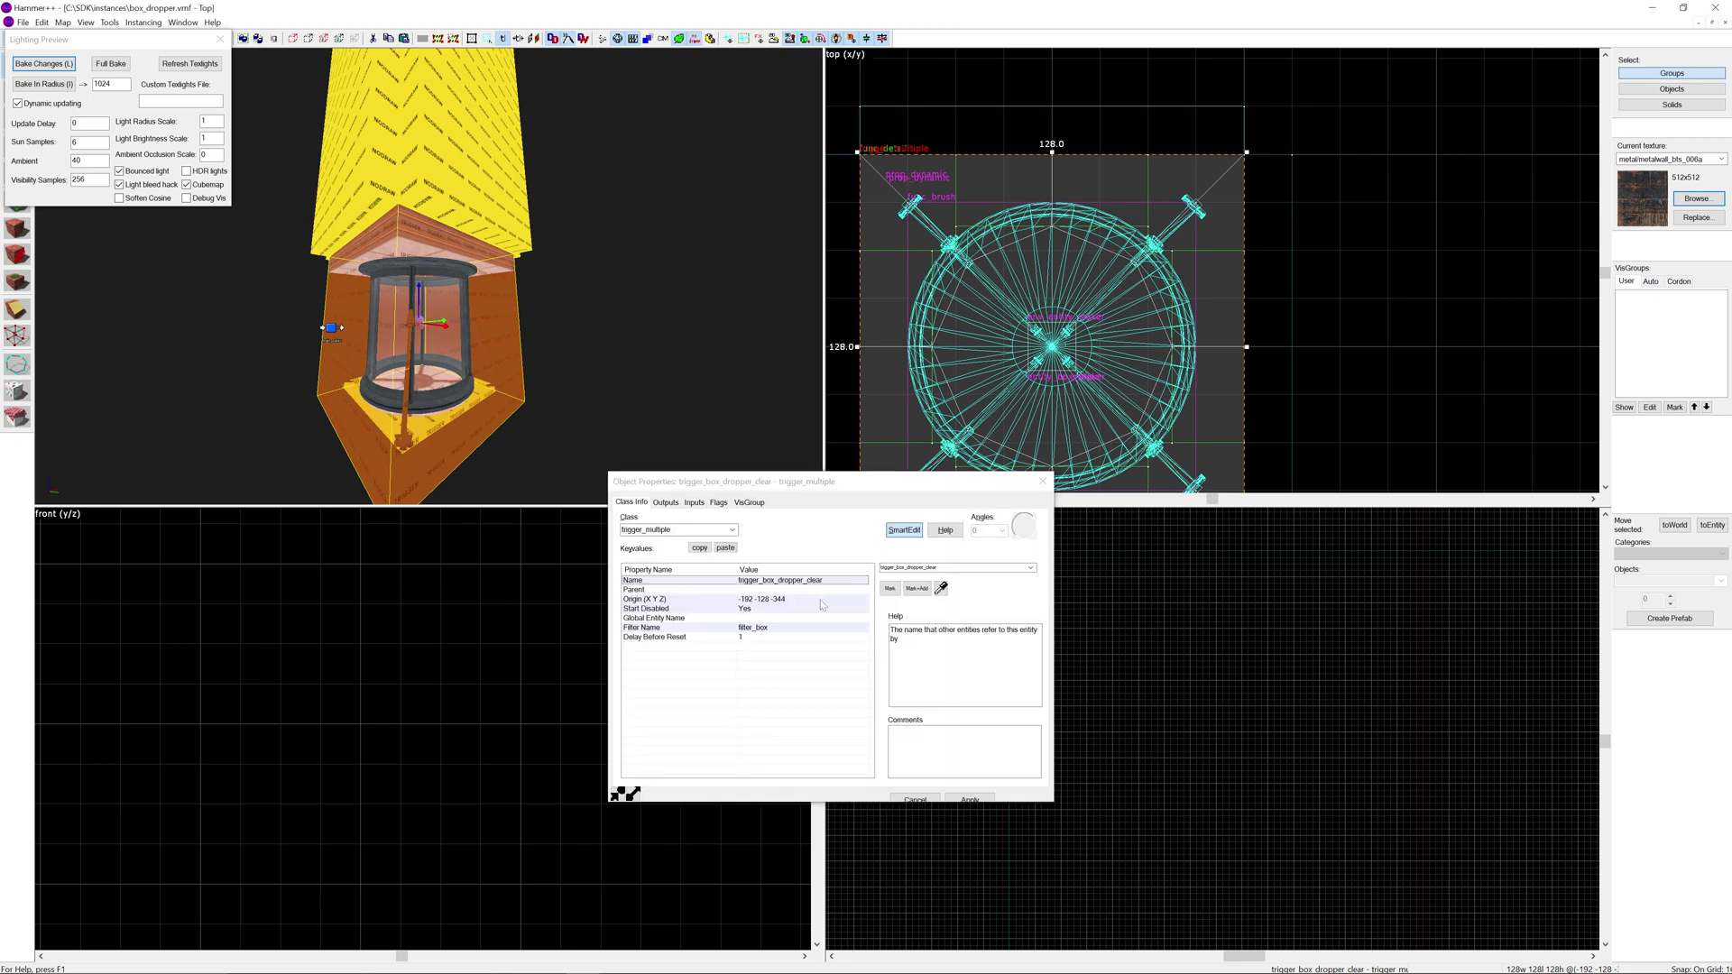
click(665, 502)
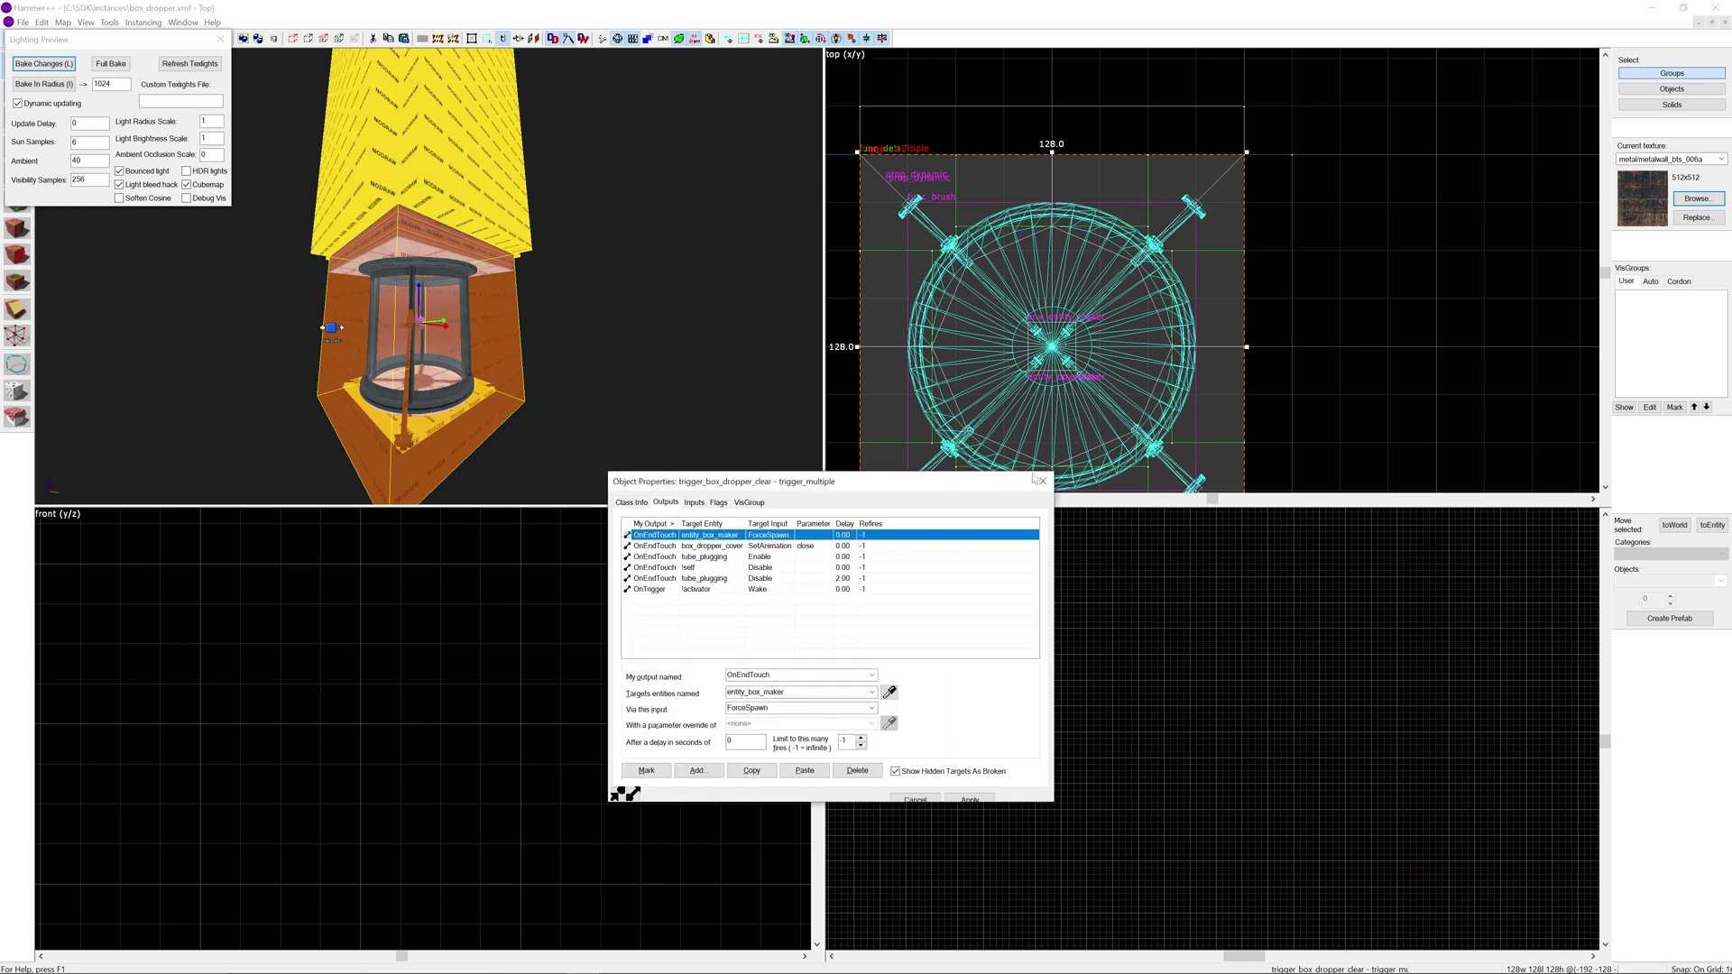
key(Escape)
drag(1010, 378, 1044, 378)
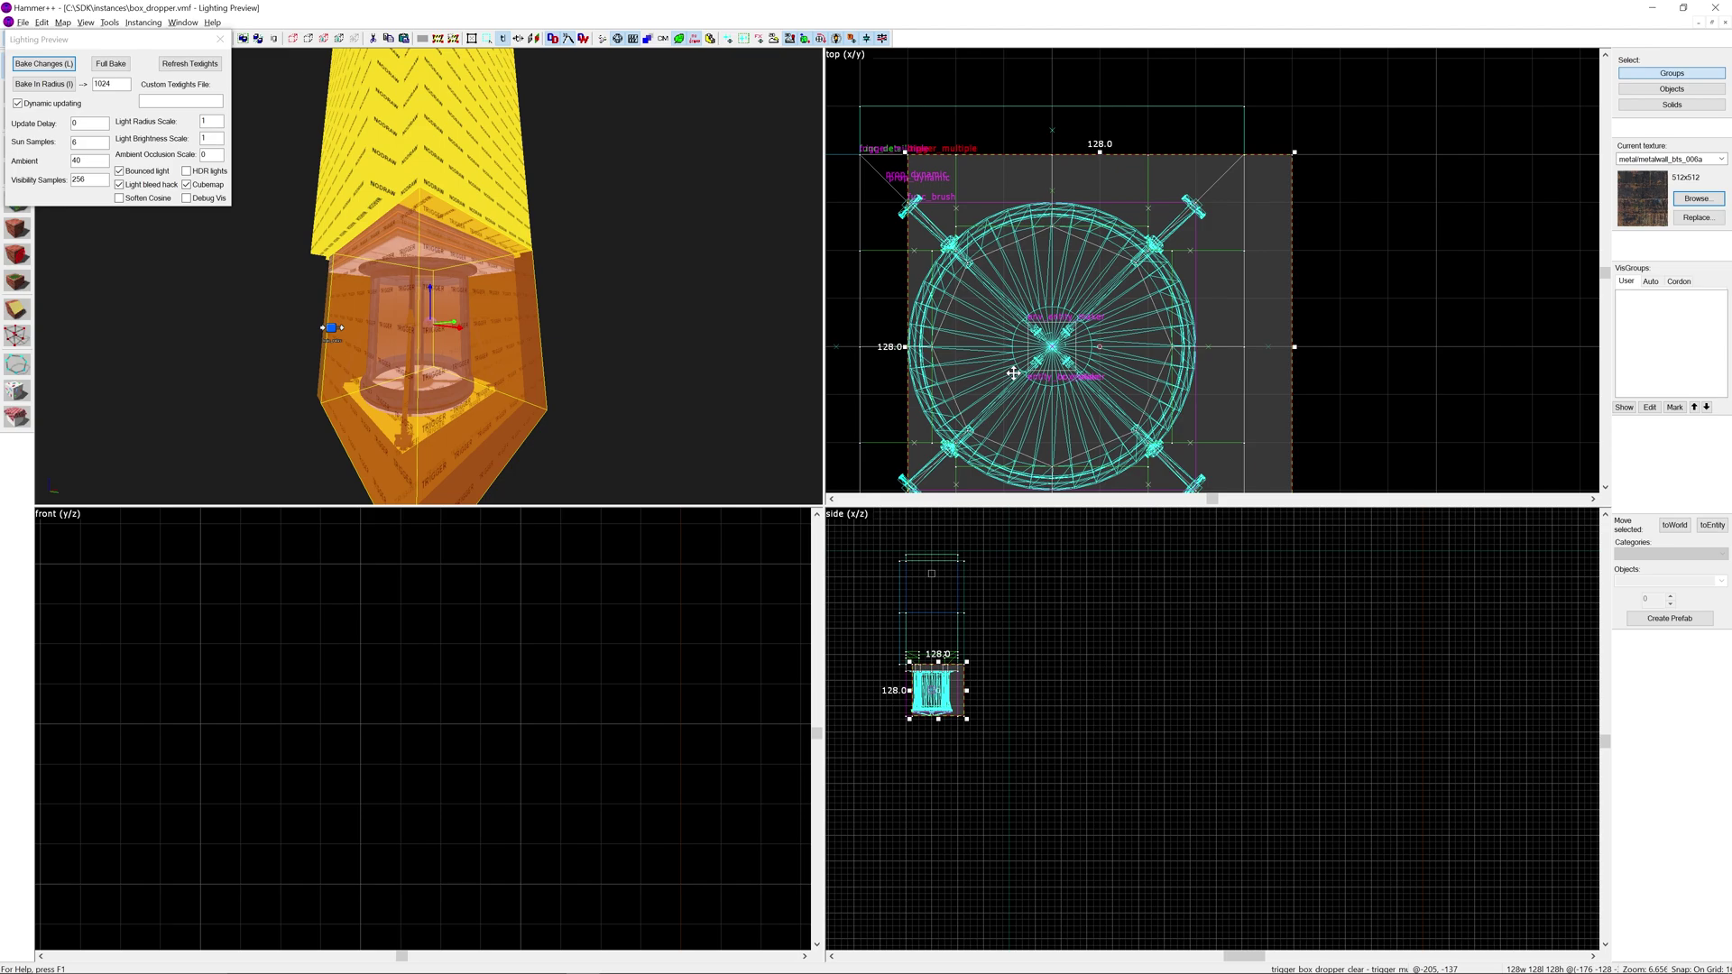
Rename the duplicated trigger_multiple to trigger_cc_dropper_clear and apply it.
double_click(1013, 373)
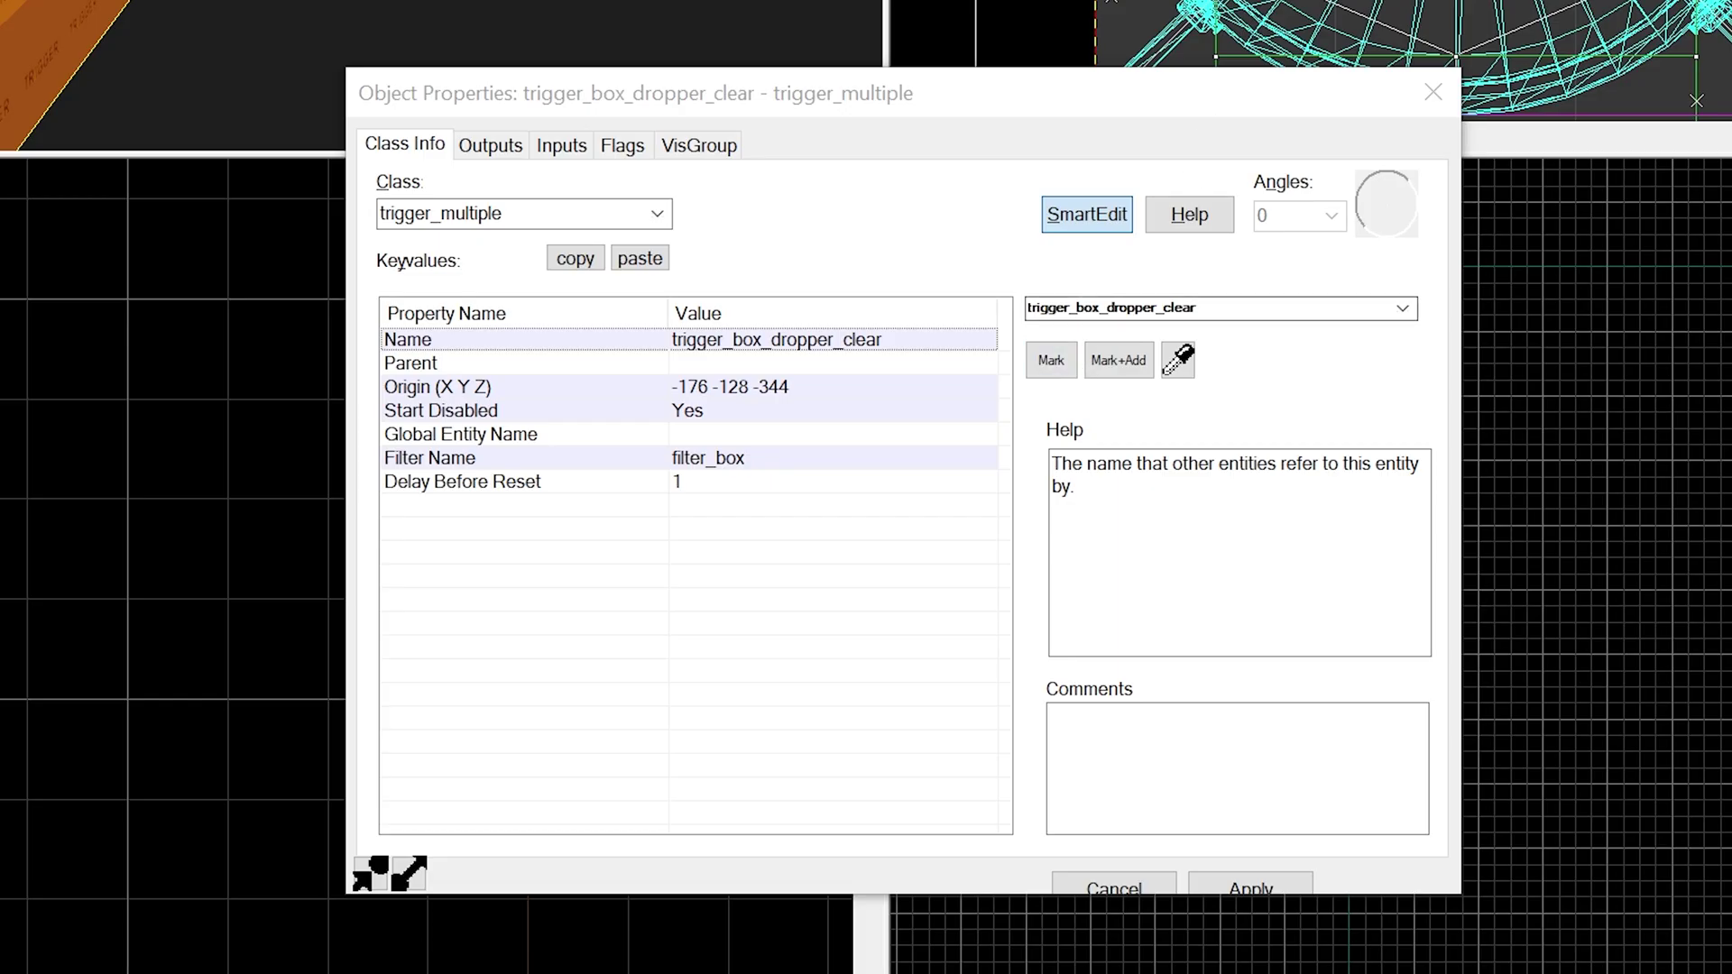
click(1094, 309)
key(BackSpace)
key(BackSpace)
key(BackSpace)
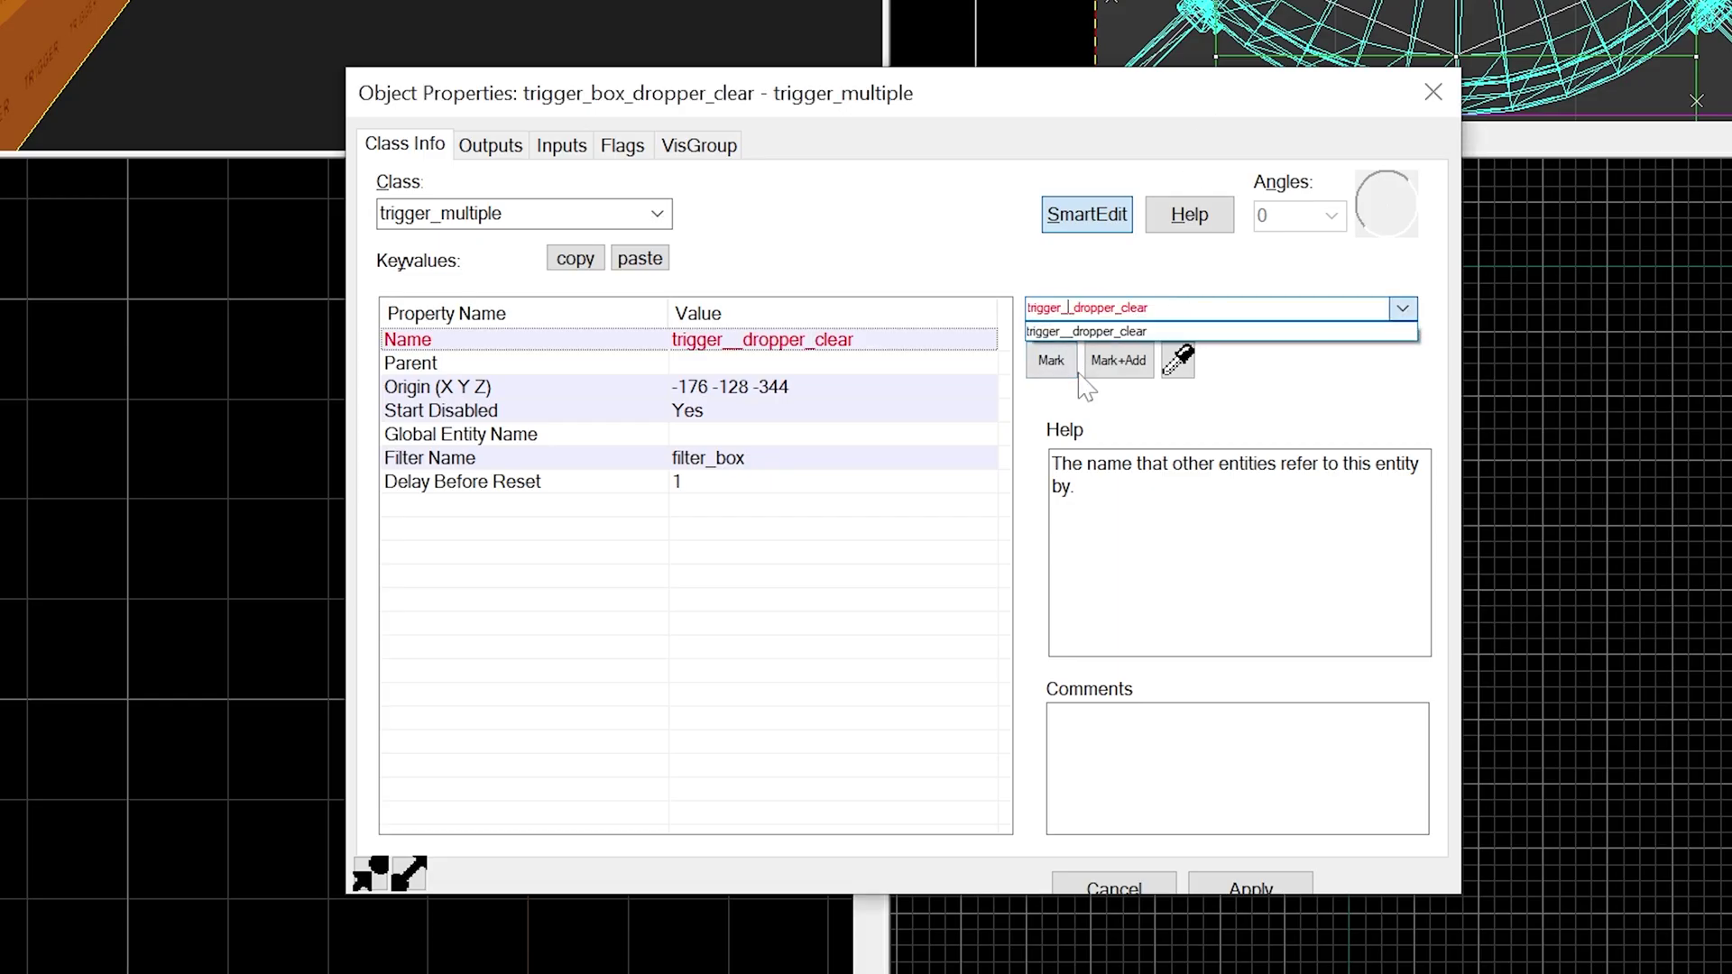
text(cc)
key(Return)
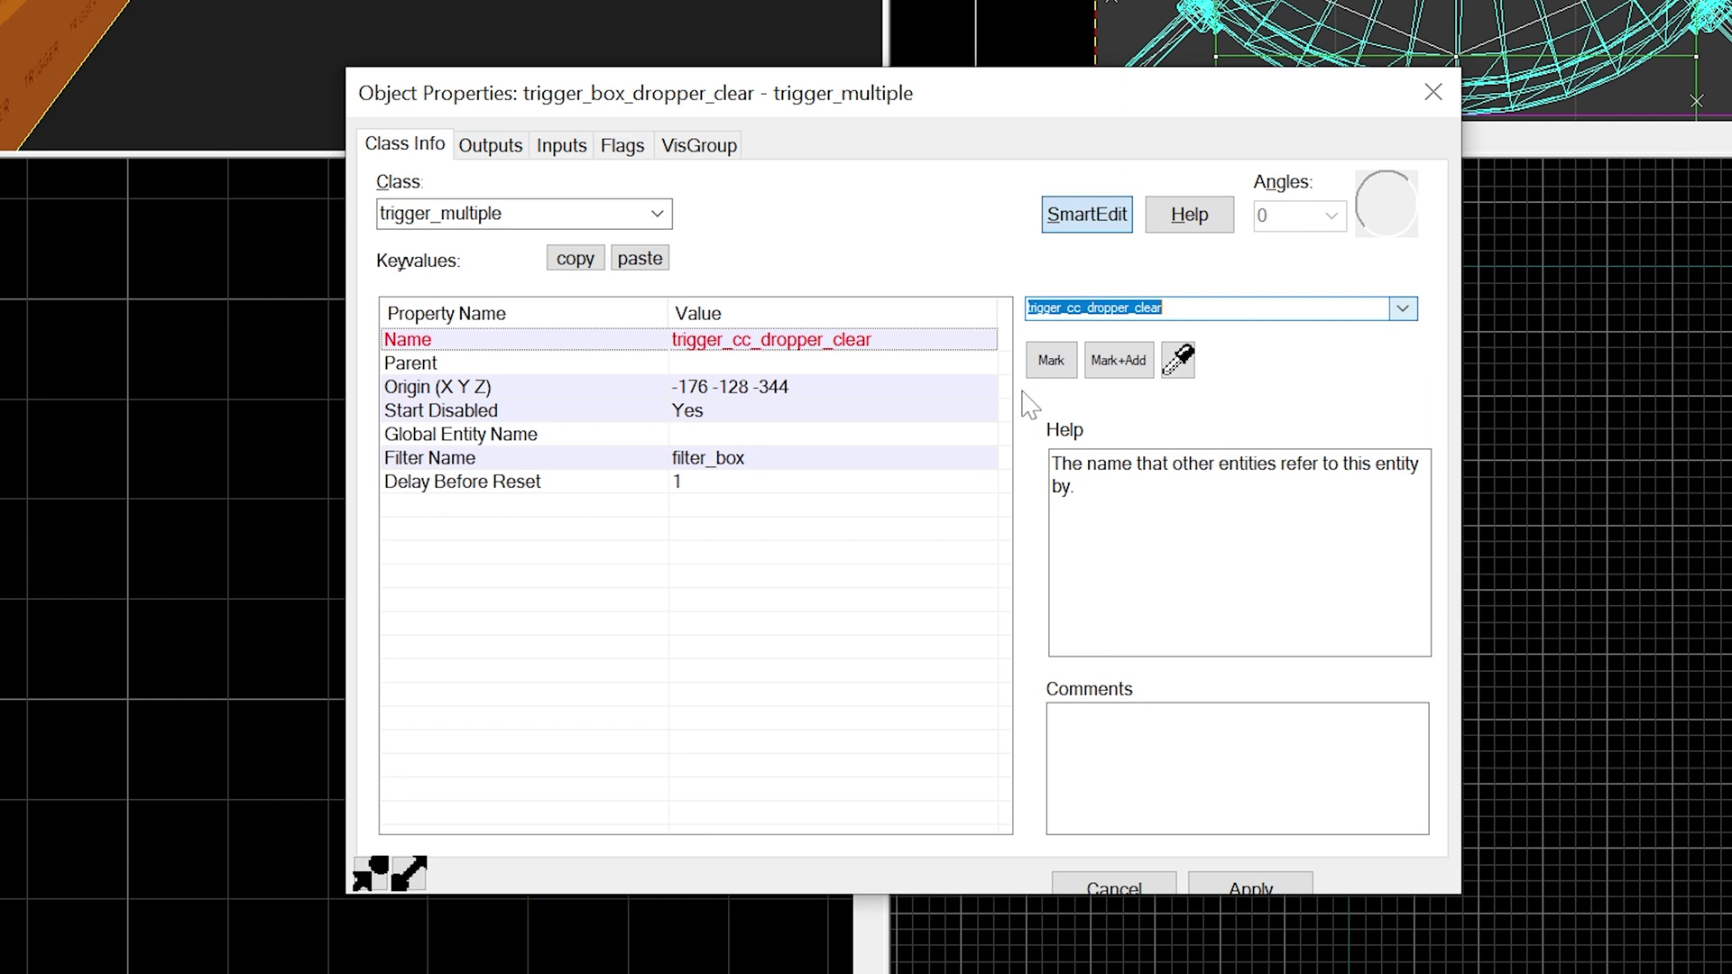
click(1297, 877)
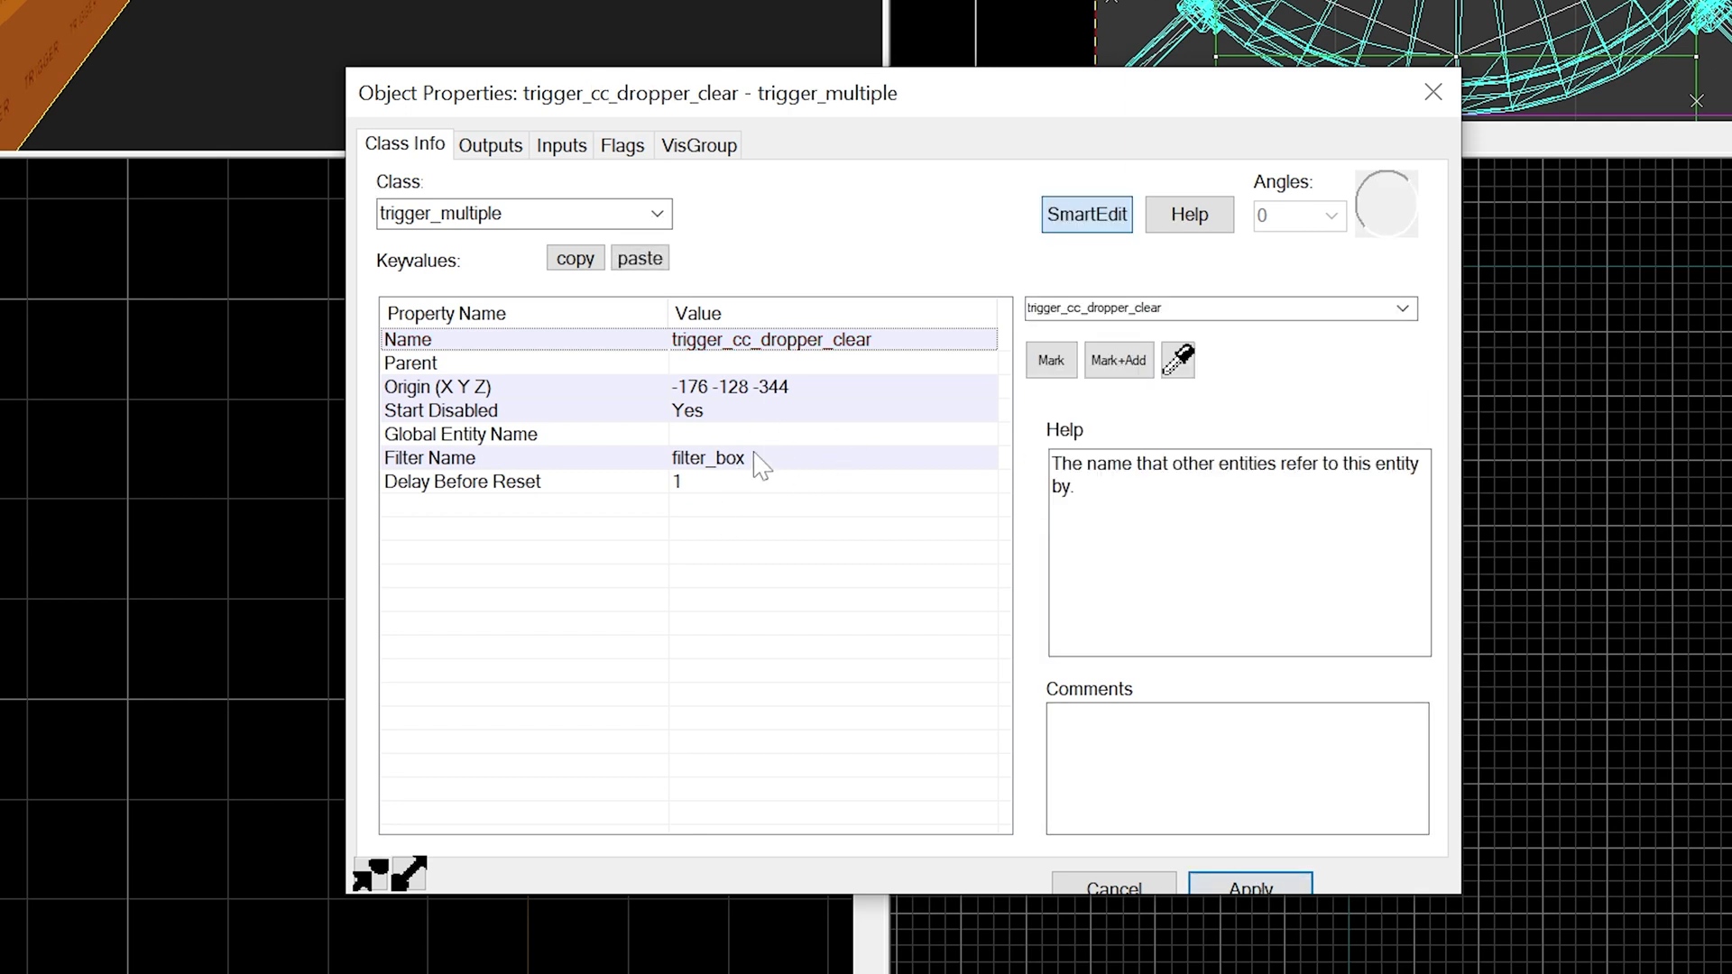
Retarget the cc trigger's OnEndTouch ForceSpawn output to entity_cc_maker, apply it, and move the trigger back over the original.
click(519, 149)
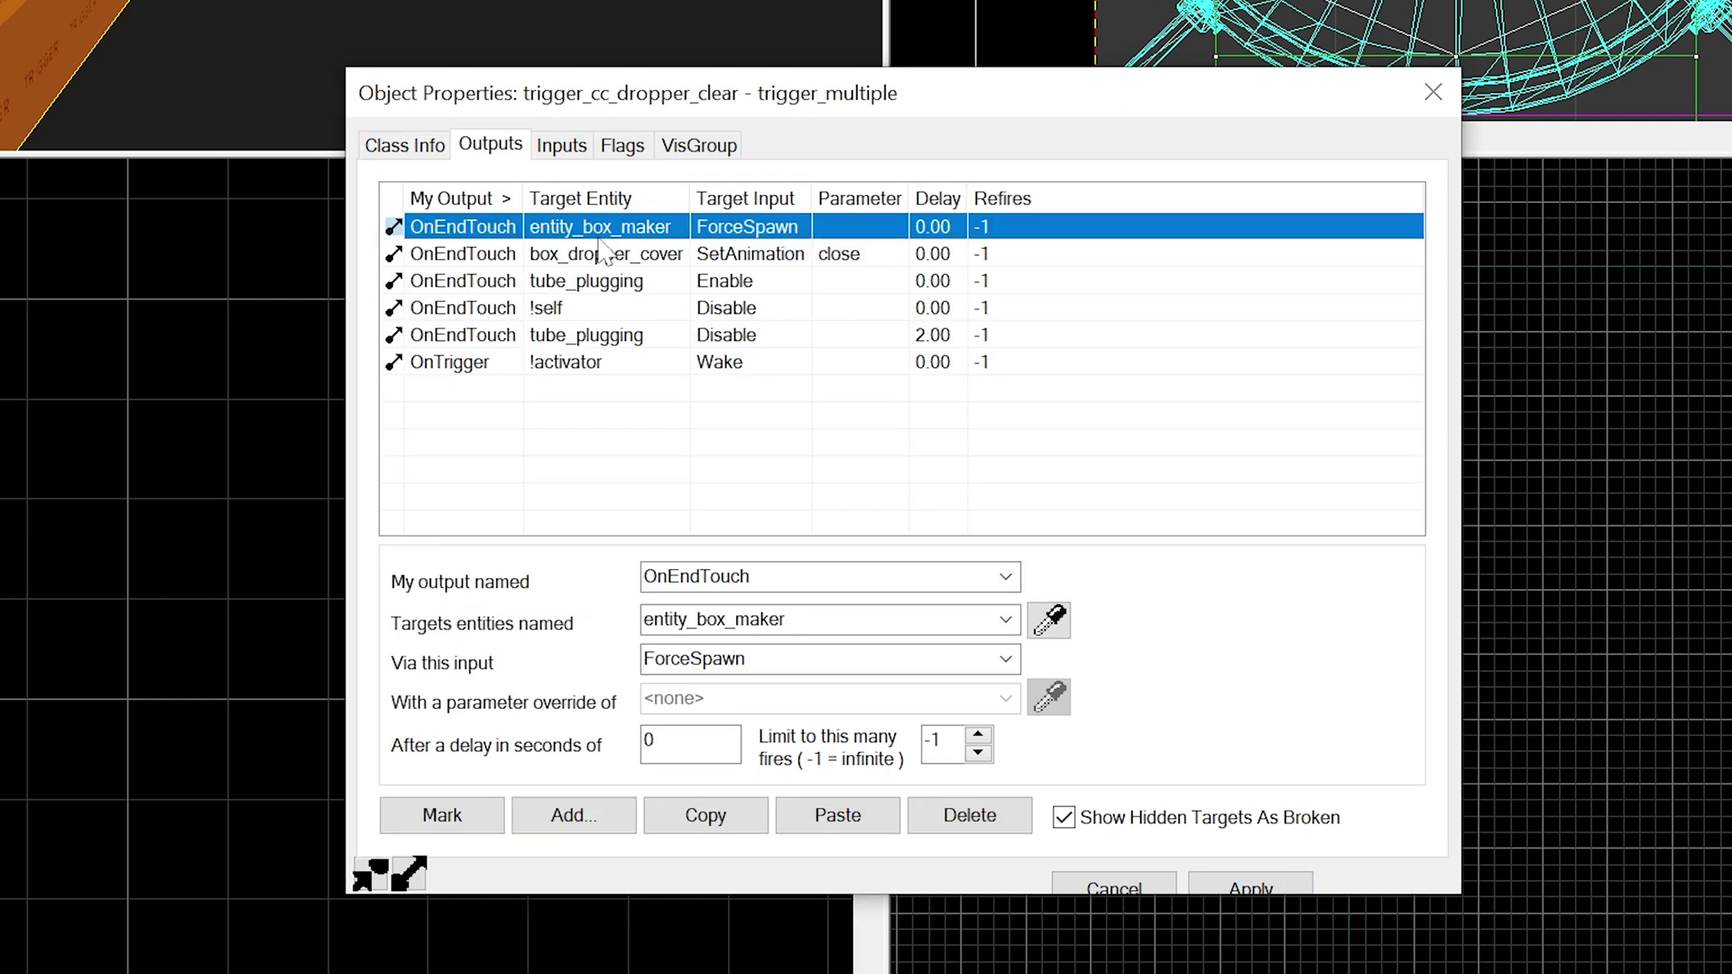
click(689, 619)
click(697, 619)
key(Delete)
key(Delete)
key(Delete)
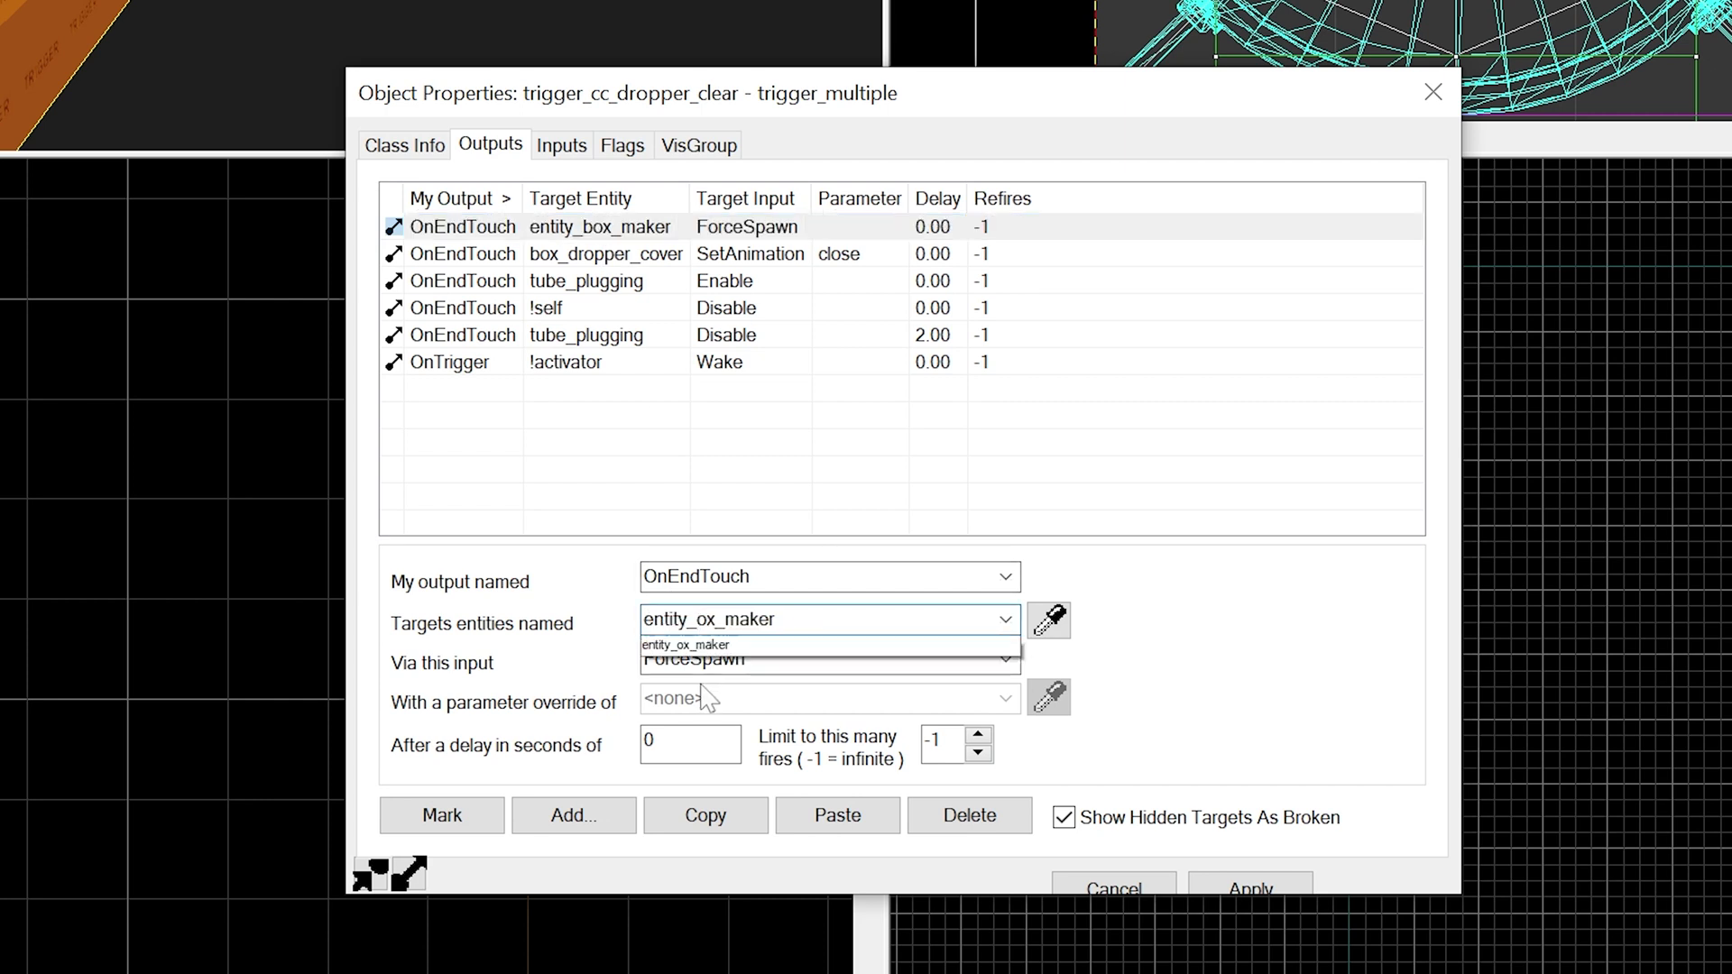
text(cc)
key(Down)
key(Return)
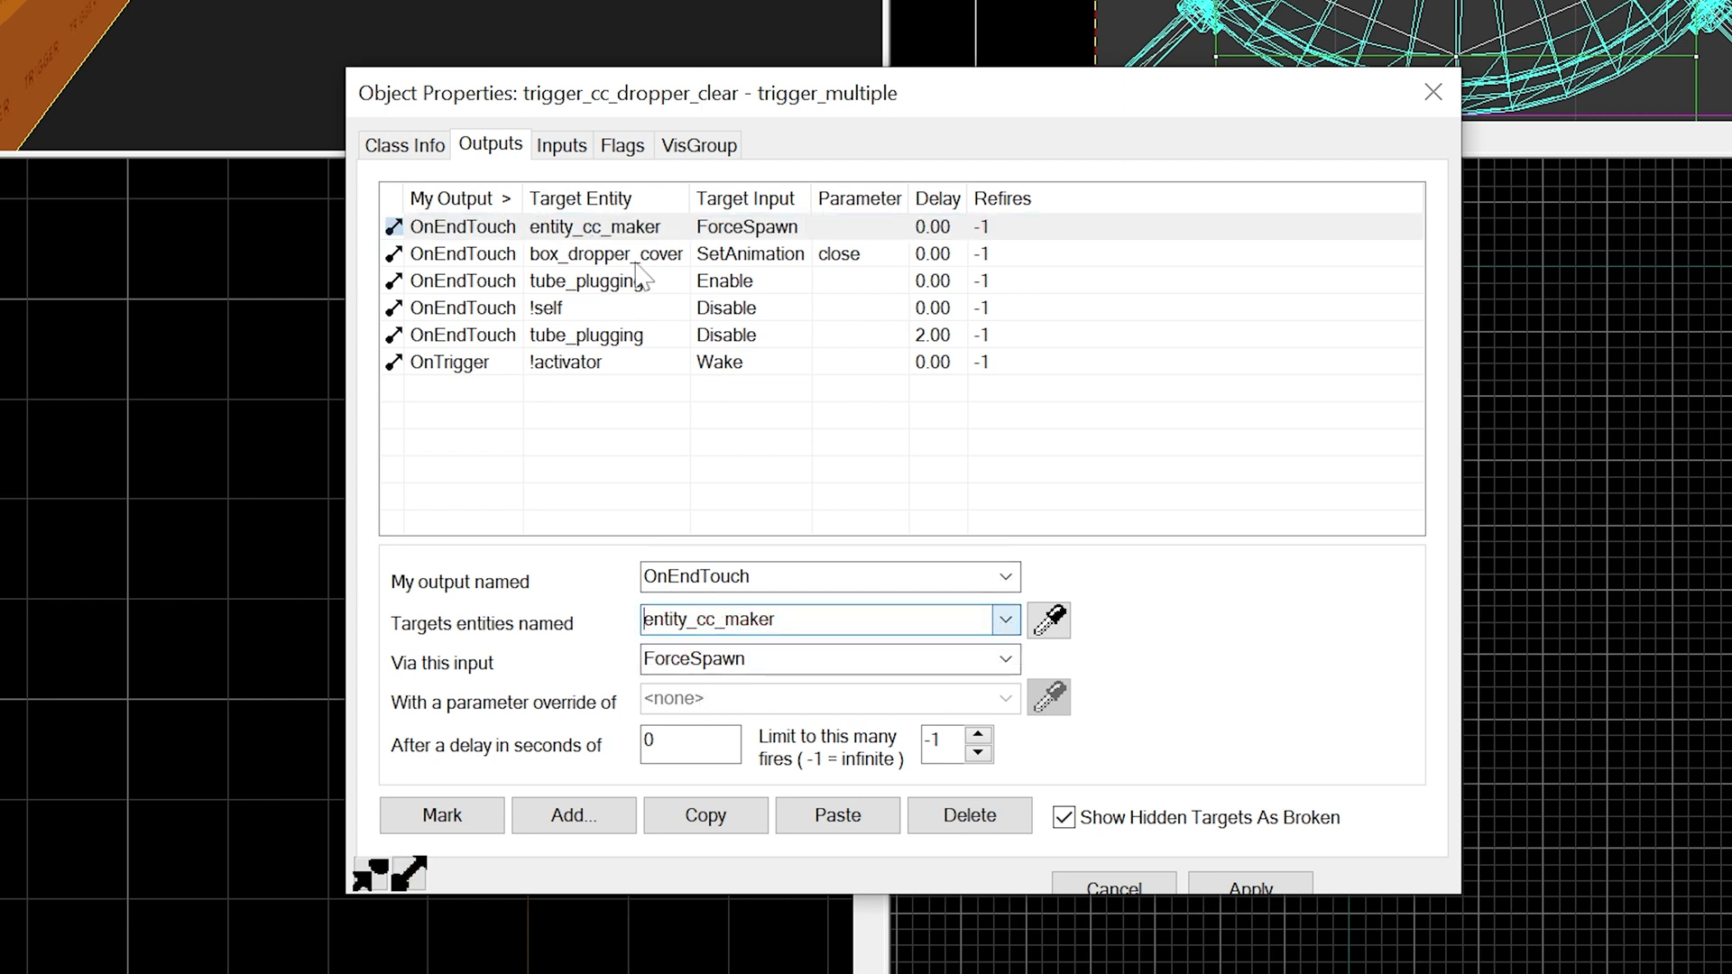
click(1251, 888)
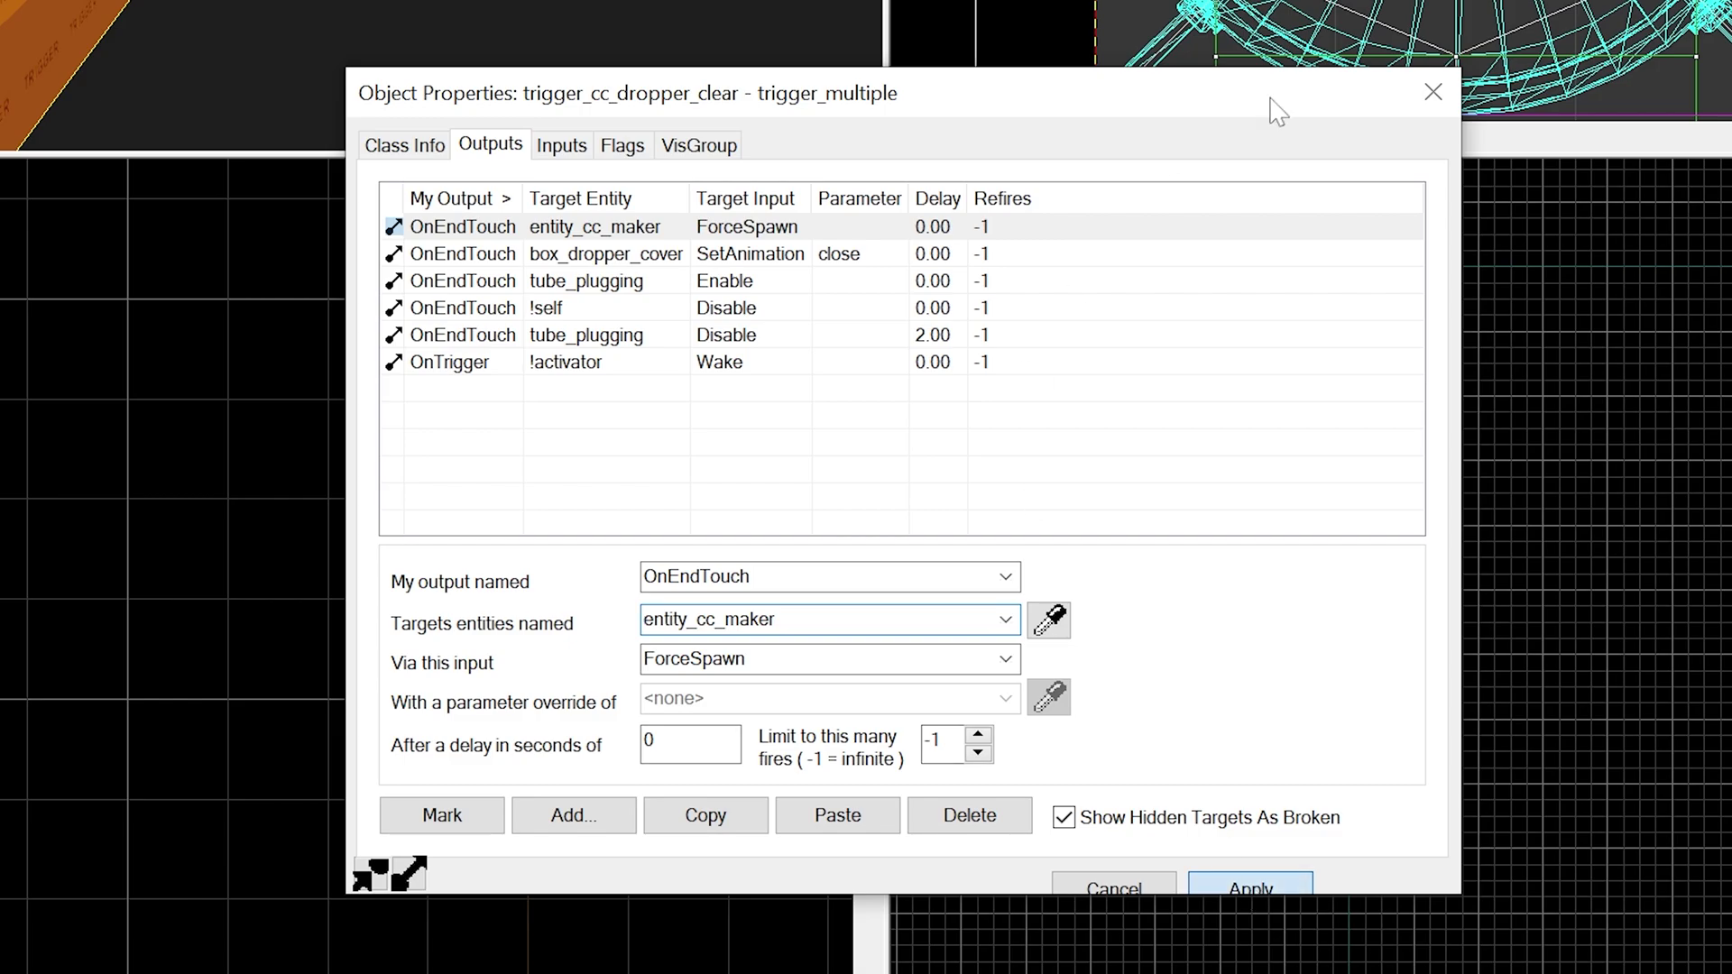
click(1433, 92)
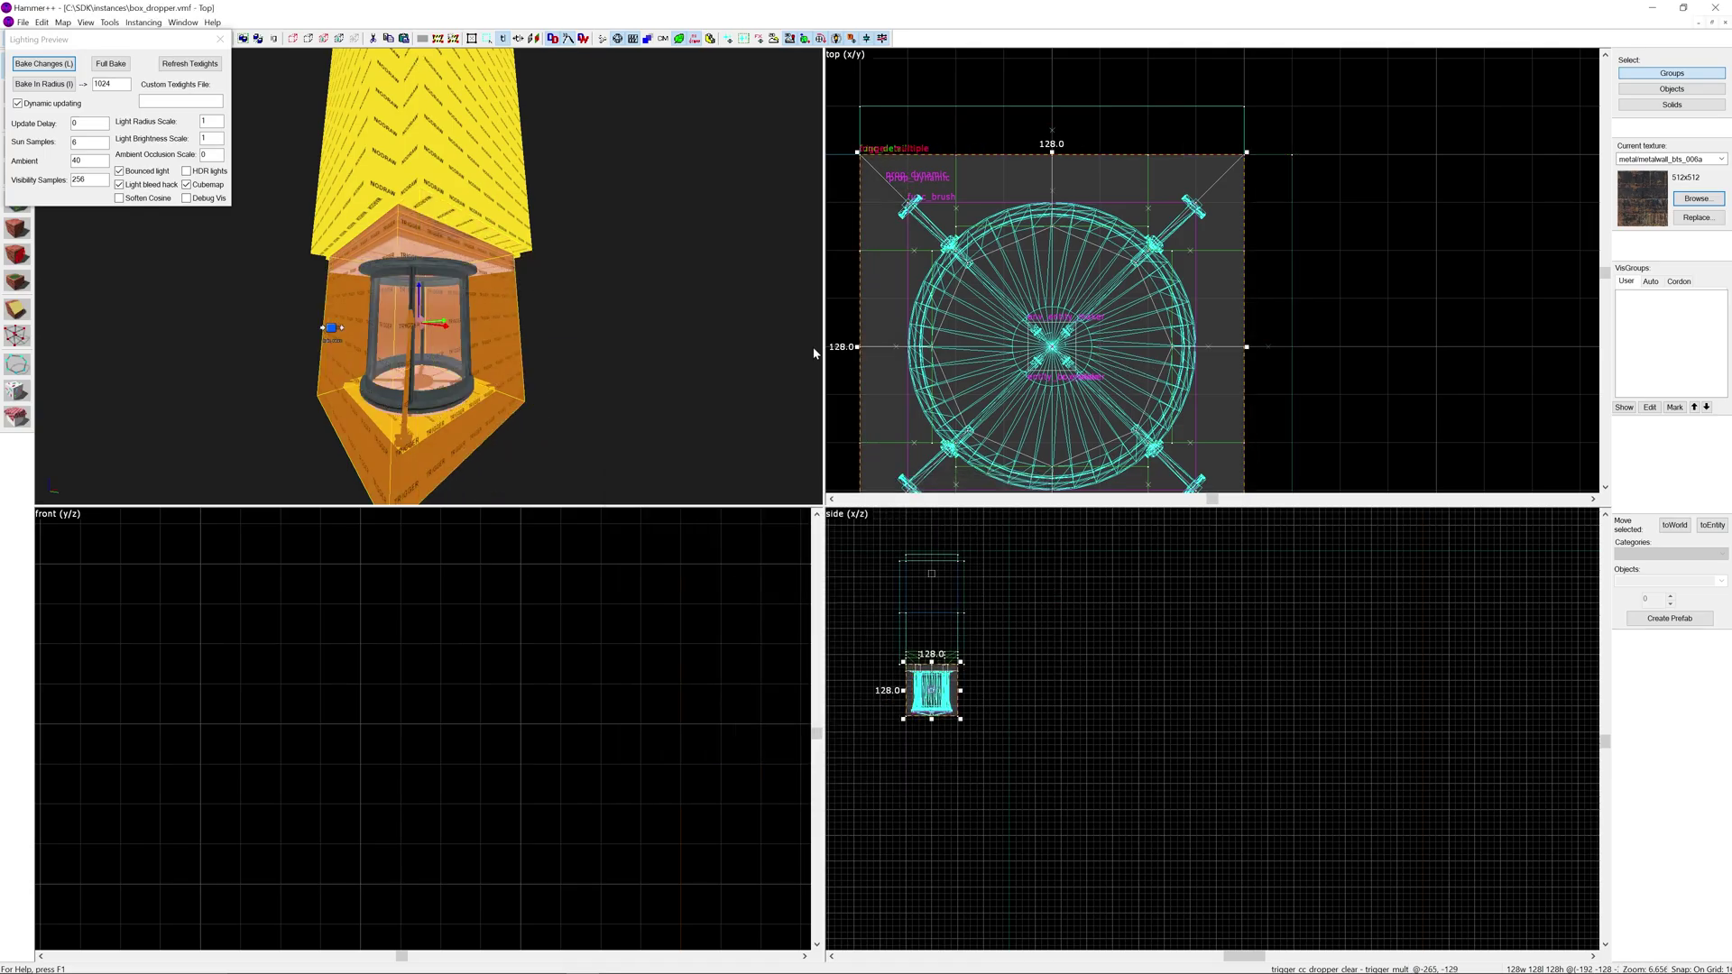
Duplicate the logic_drop_box relay to the opposite side of the dropper, and rename the copy to logic_drop_cc.
click(331, 330)
scroll(1104, 221, down, 4)
scroll(1068, 381, up, 3)
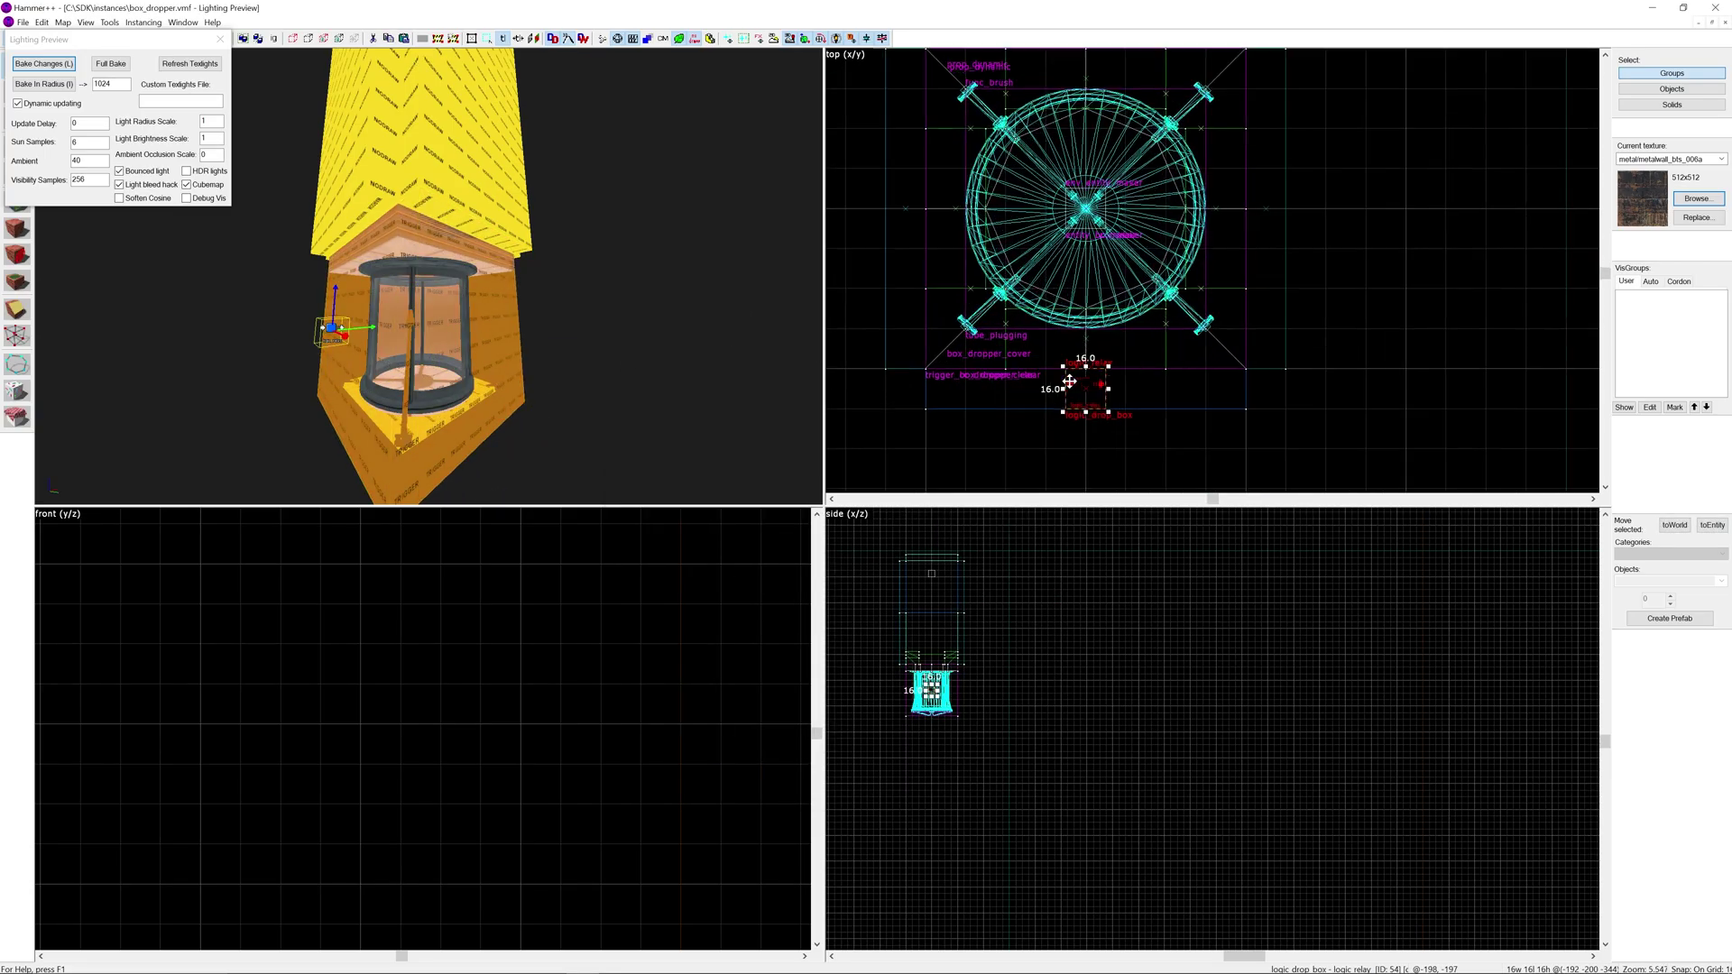
shift+drag(1093, 394, 1093, 101)
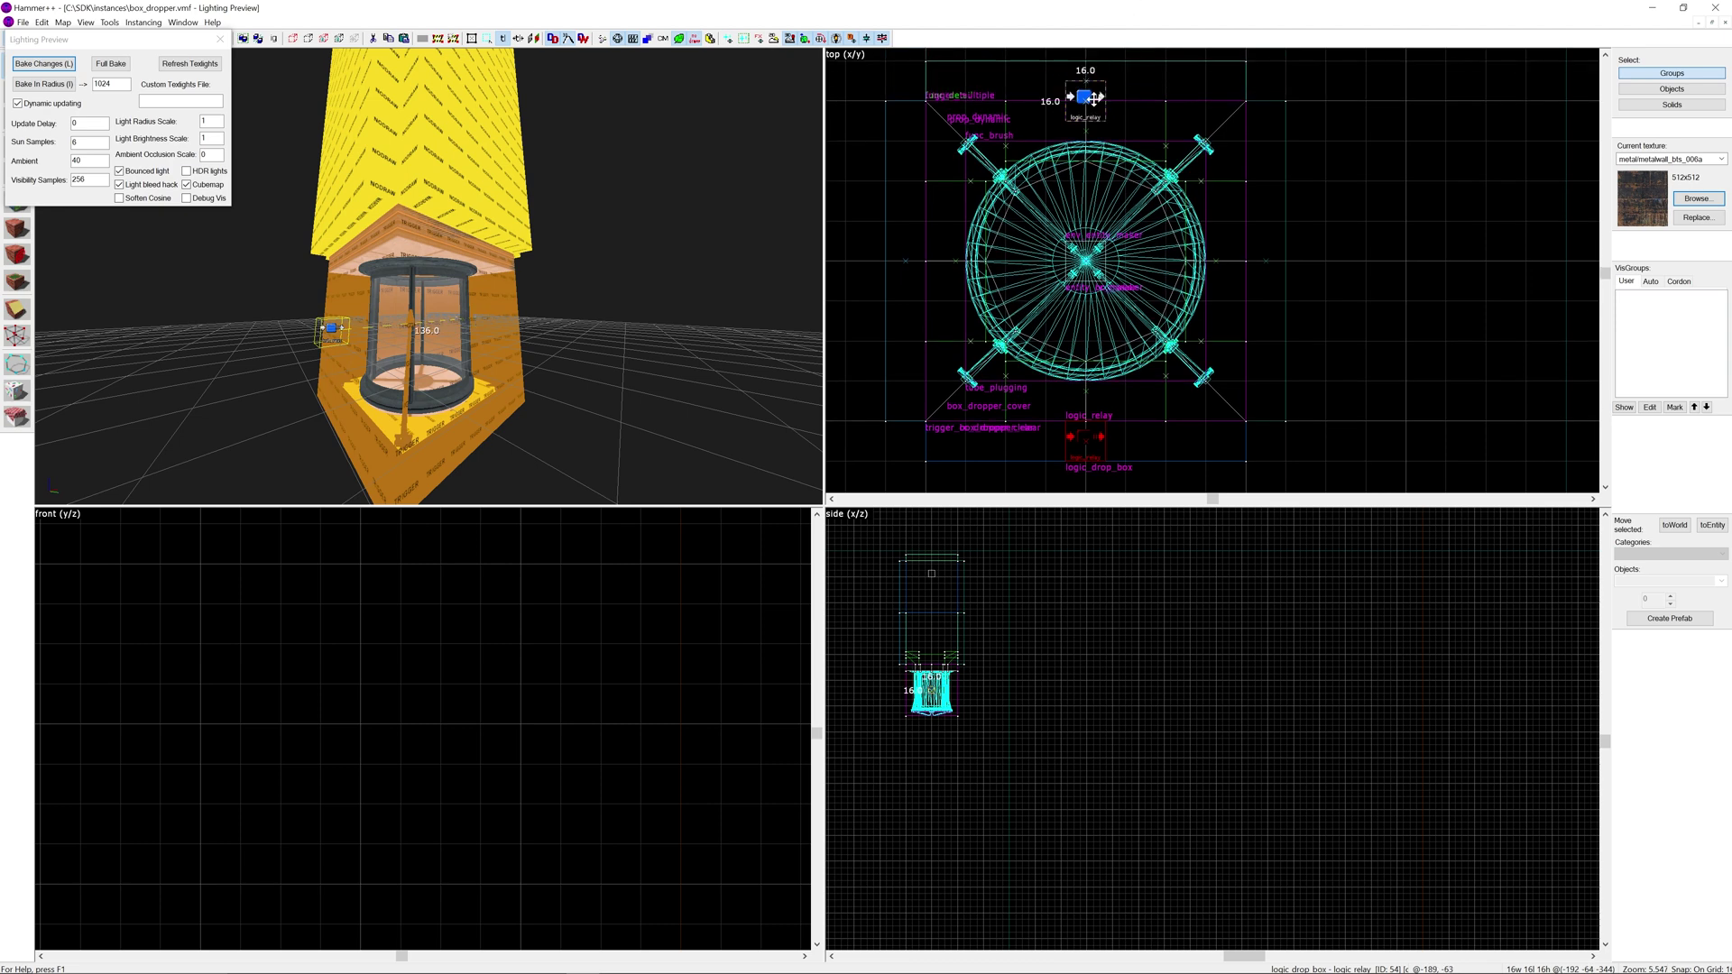
key(alt+Return)
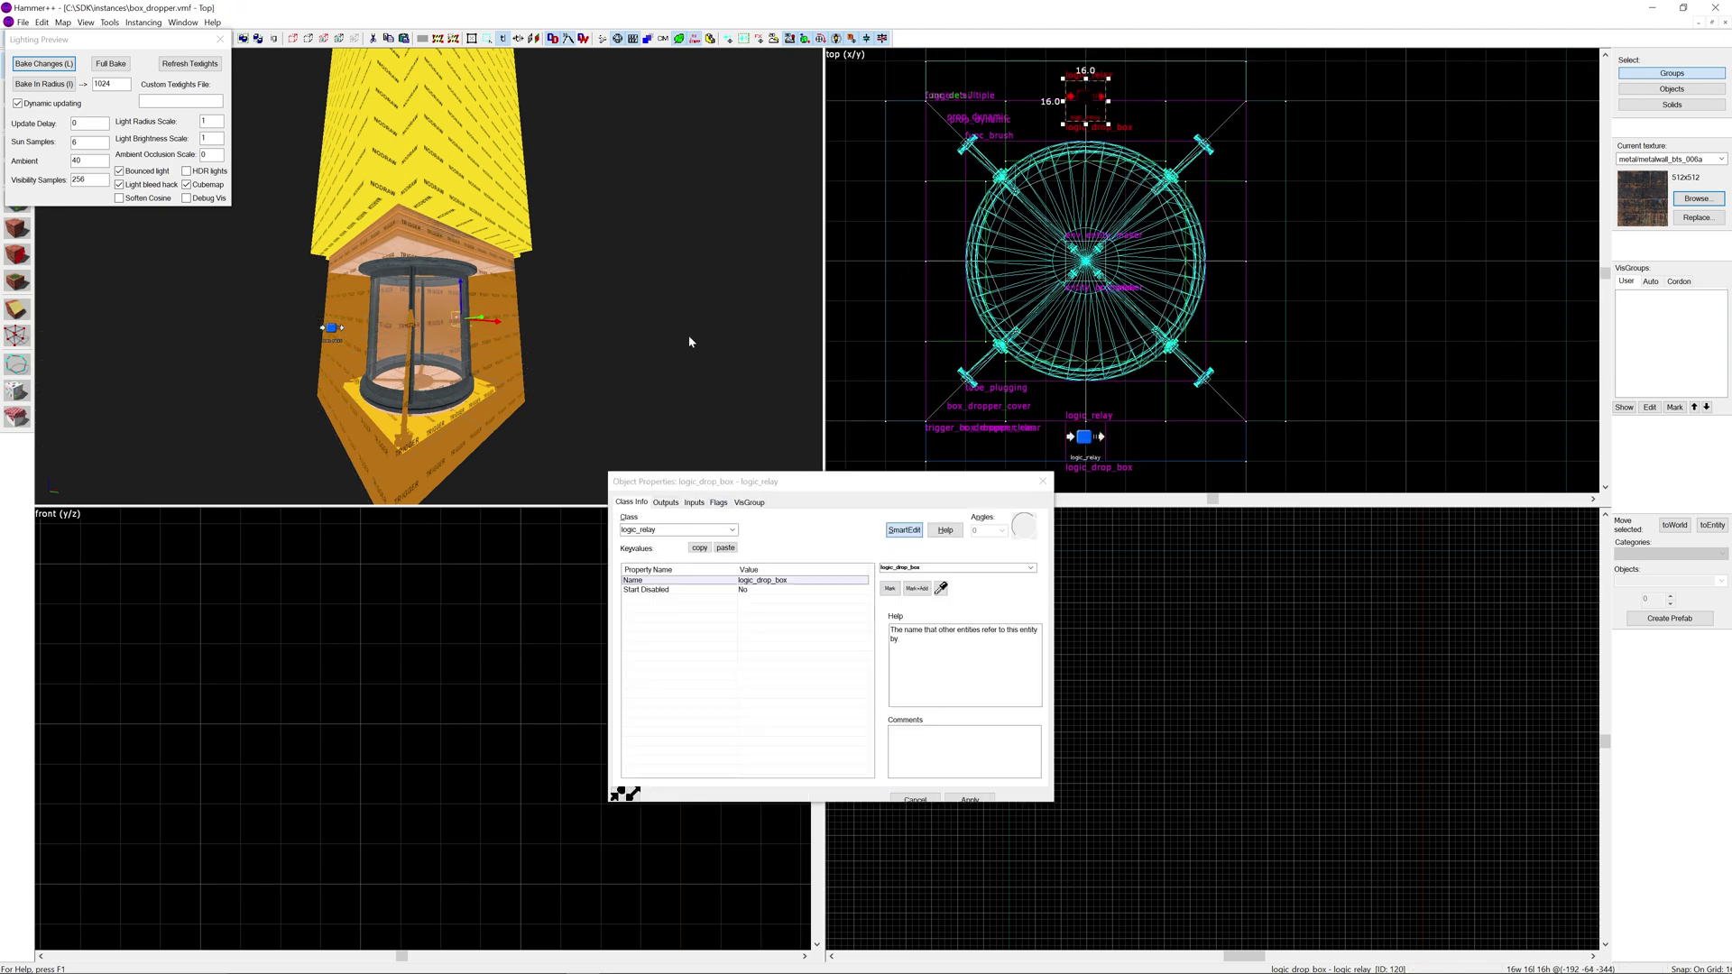
double_click(903, 568)
drag(927, 568, 914, 575)
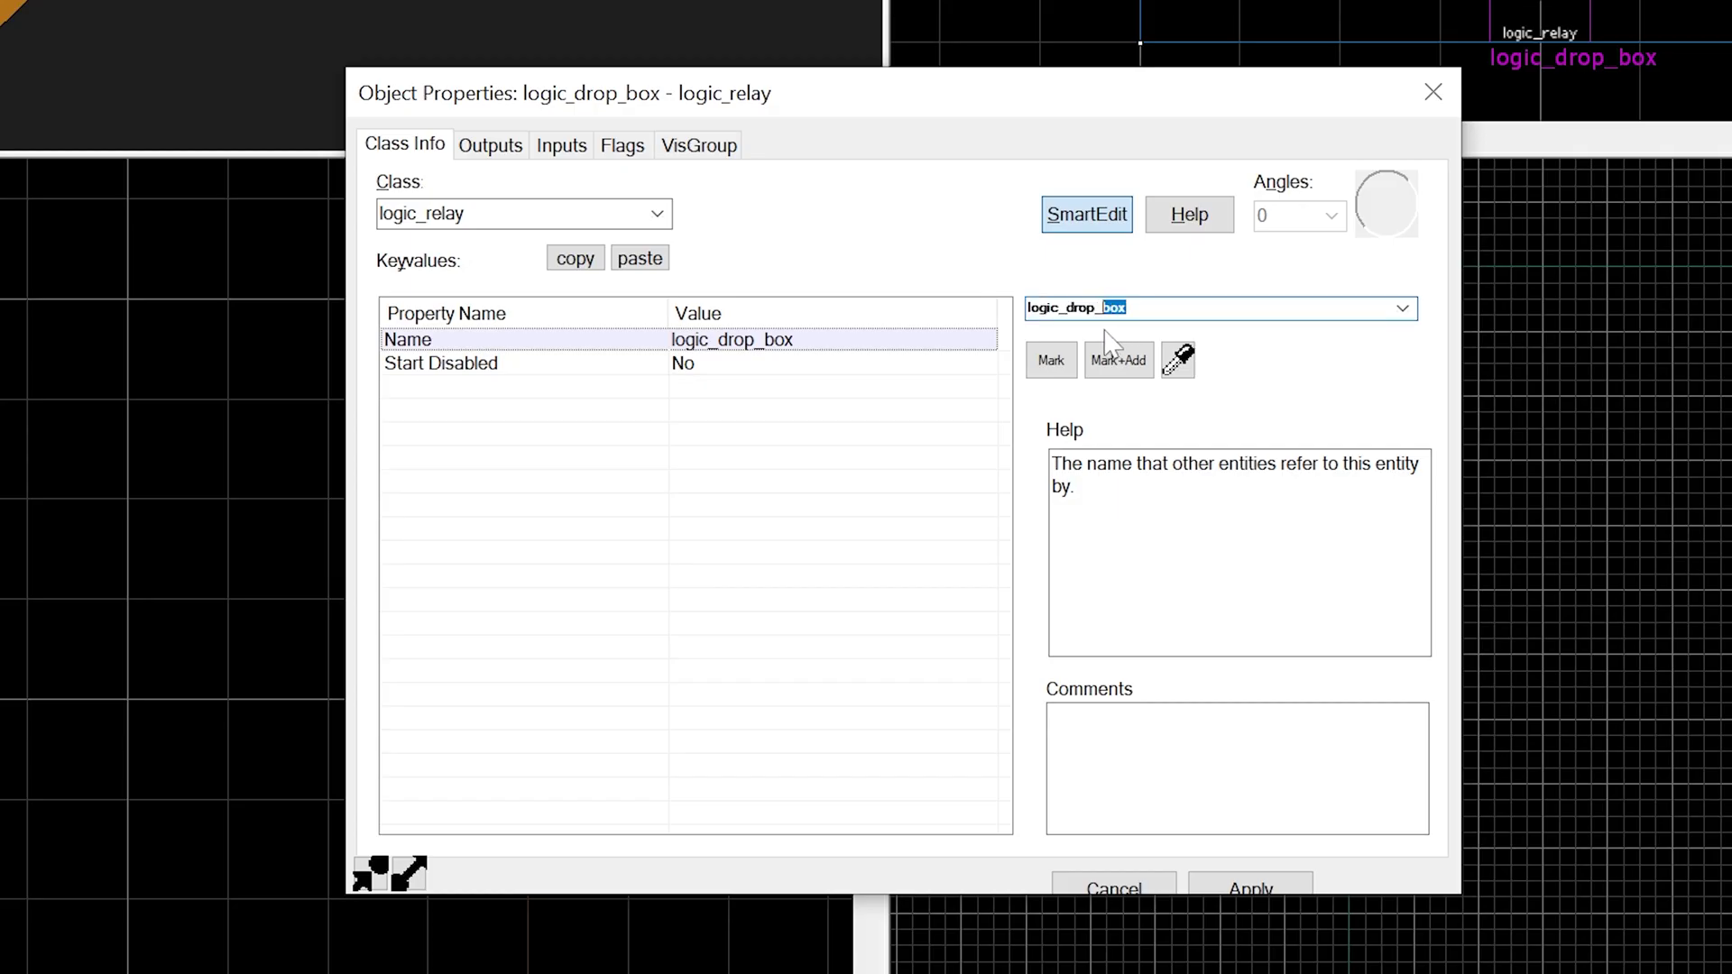
text(cc)
click(1254, 889)
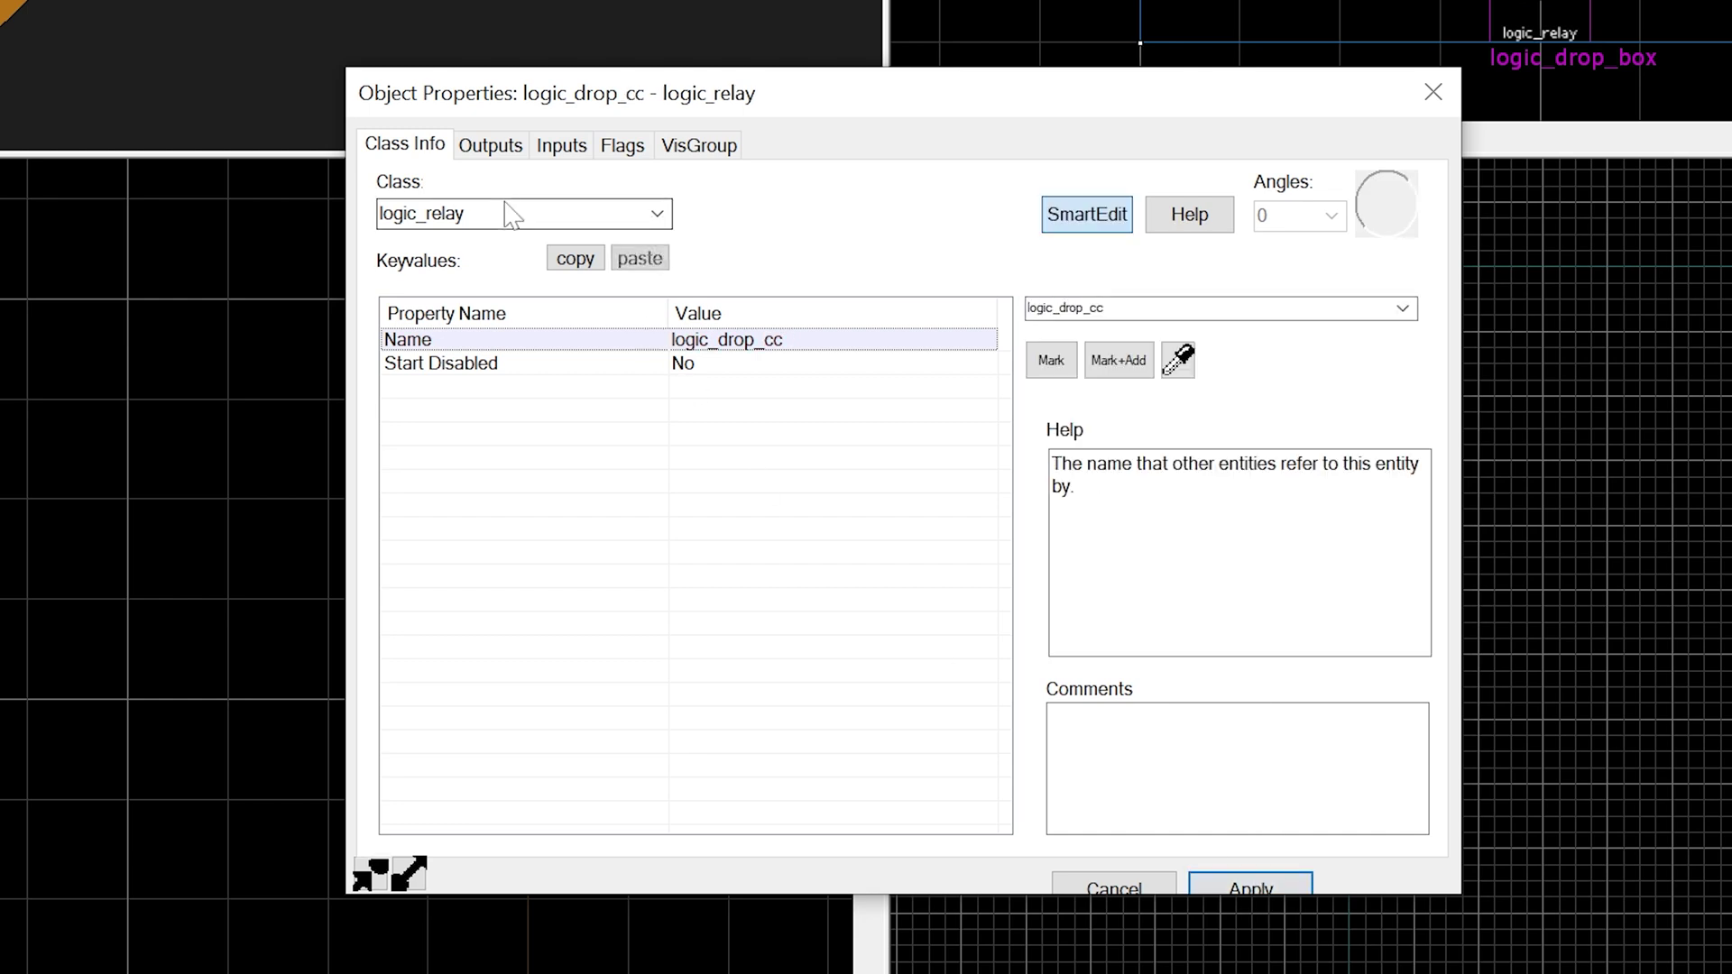
Retarget logic_drop_cc's OnTrigger Enable output to trigger_cc_dropper_clear, apply it, and clear the selection.
click(490, 146)
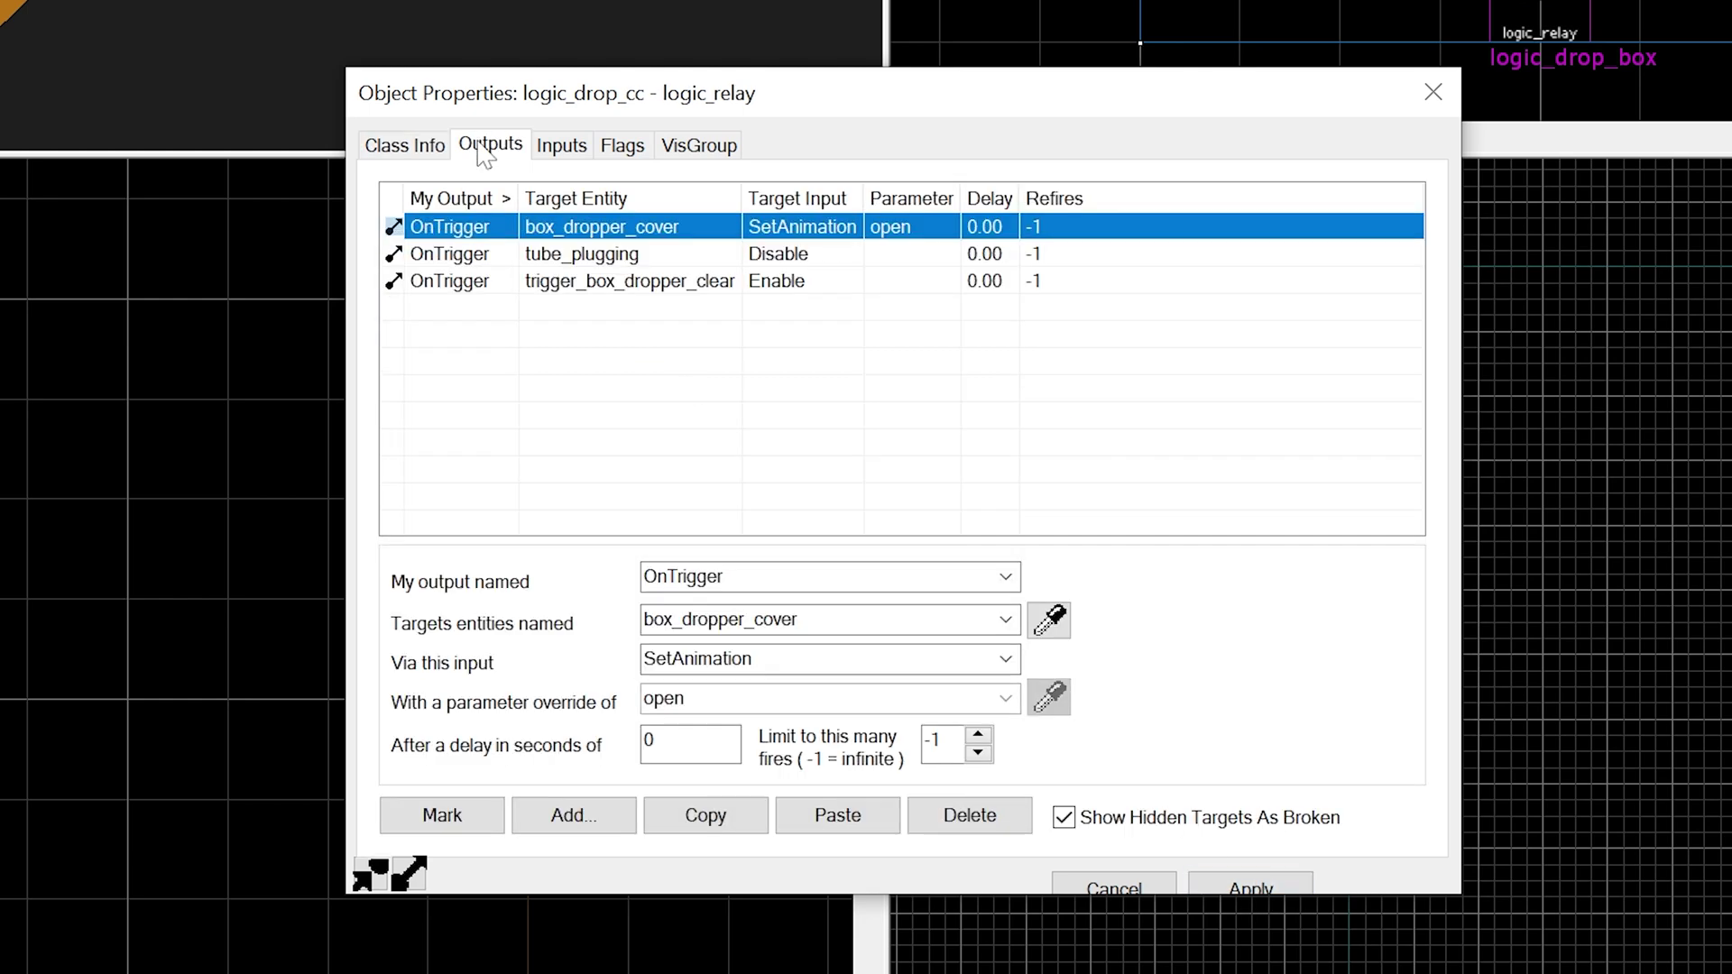
click(626, 281)
double_click(712, 622)
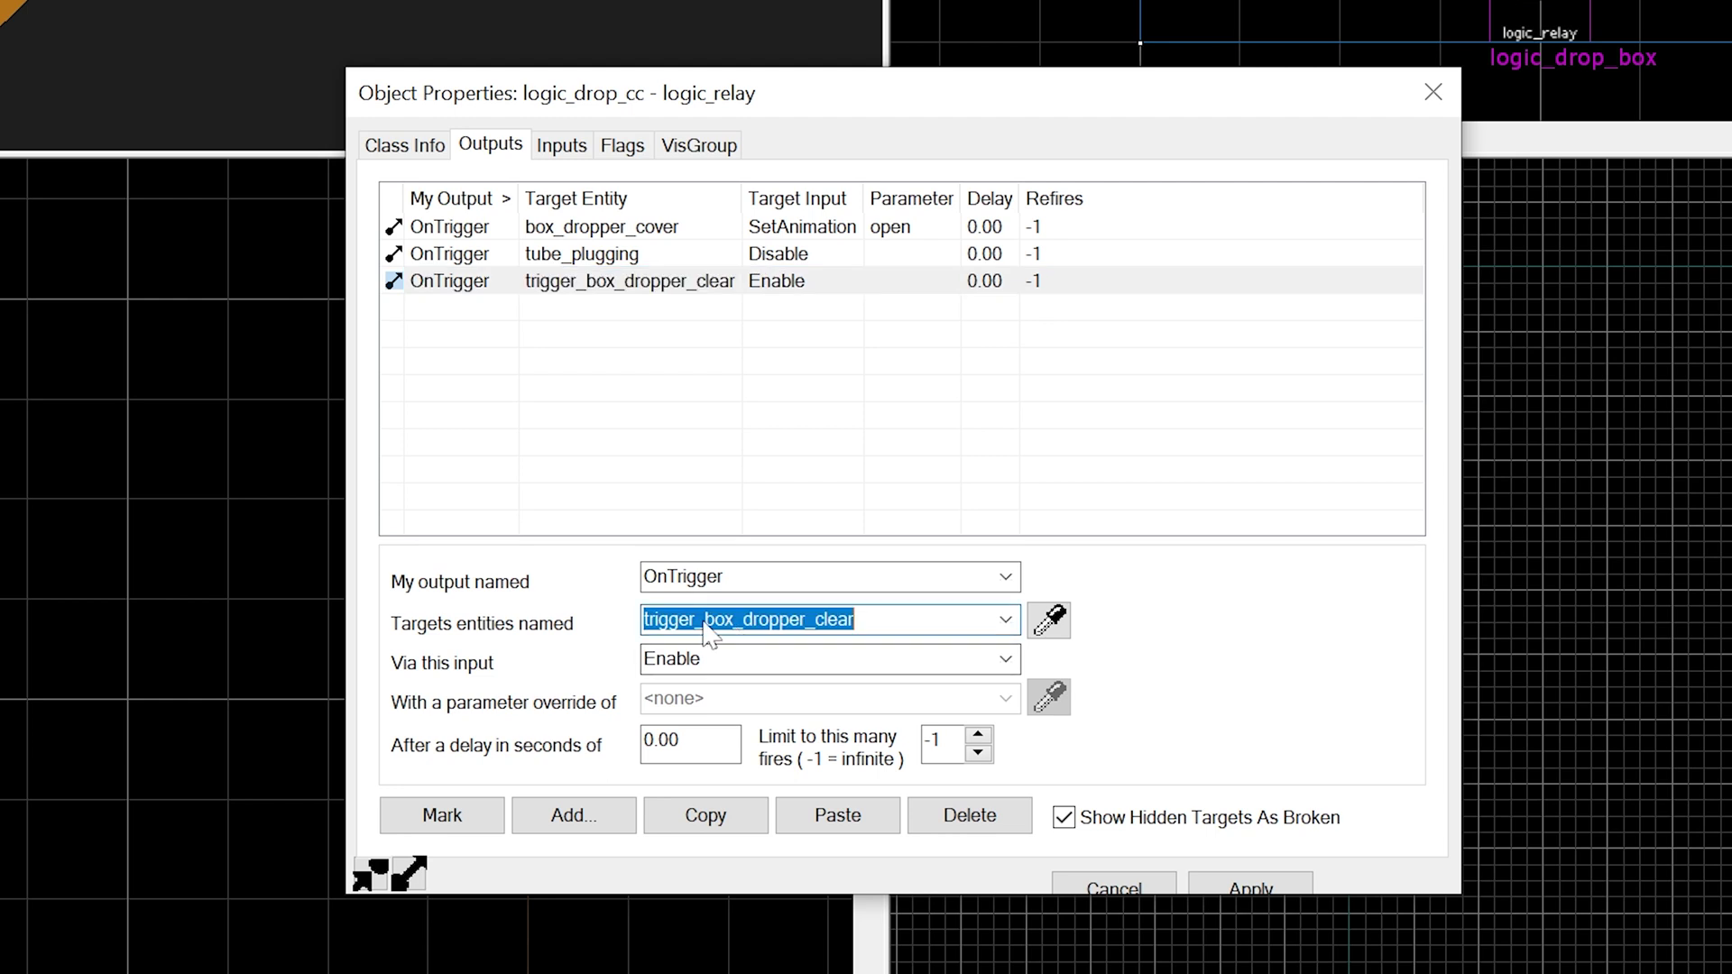
drag(705, 621, 738, 650)
text(cc)
click(1254, 889)
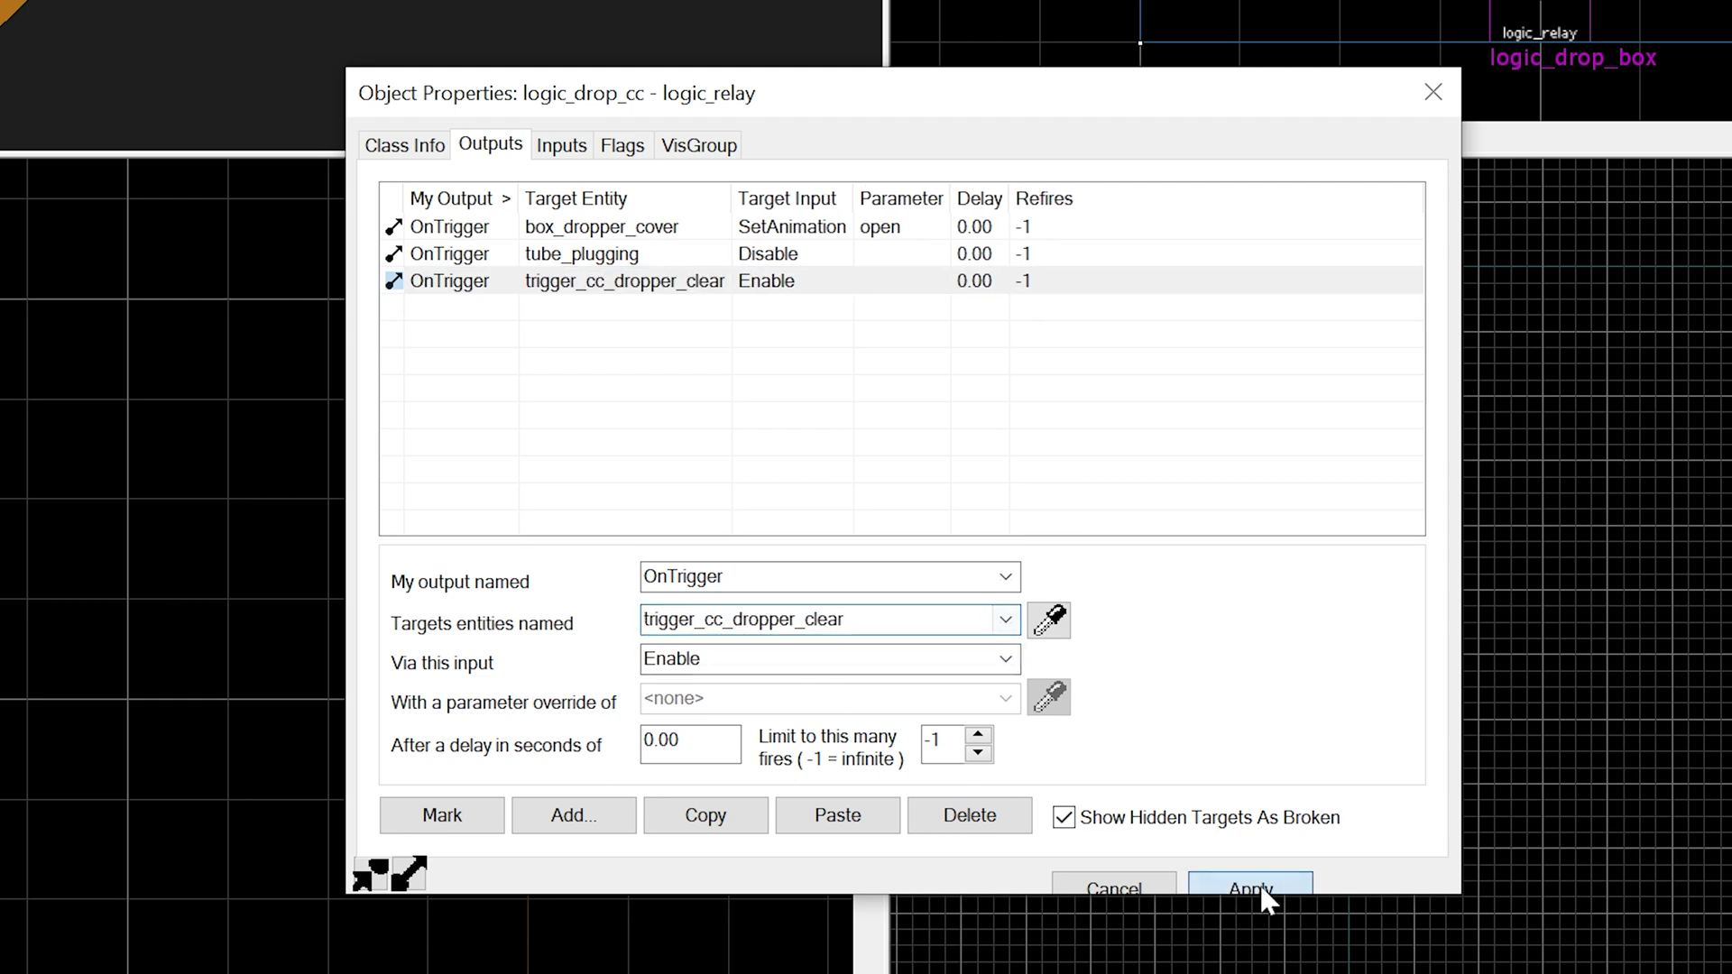
click(1423, 94)
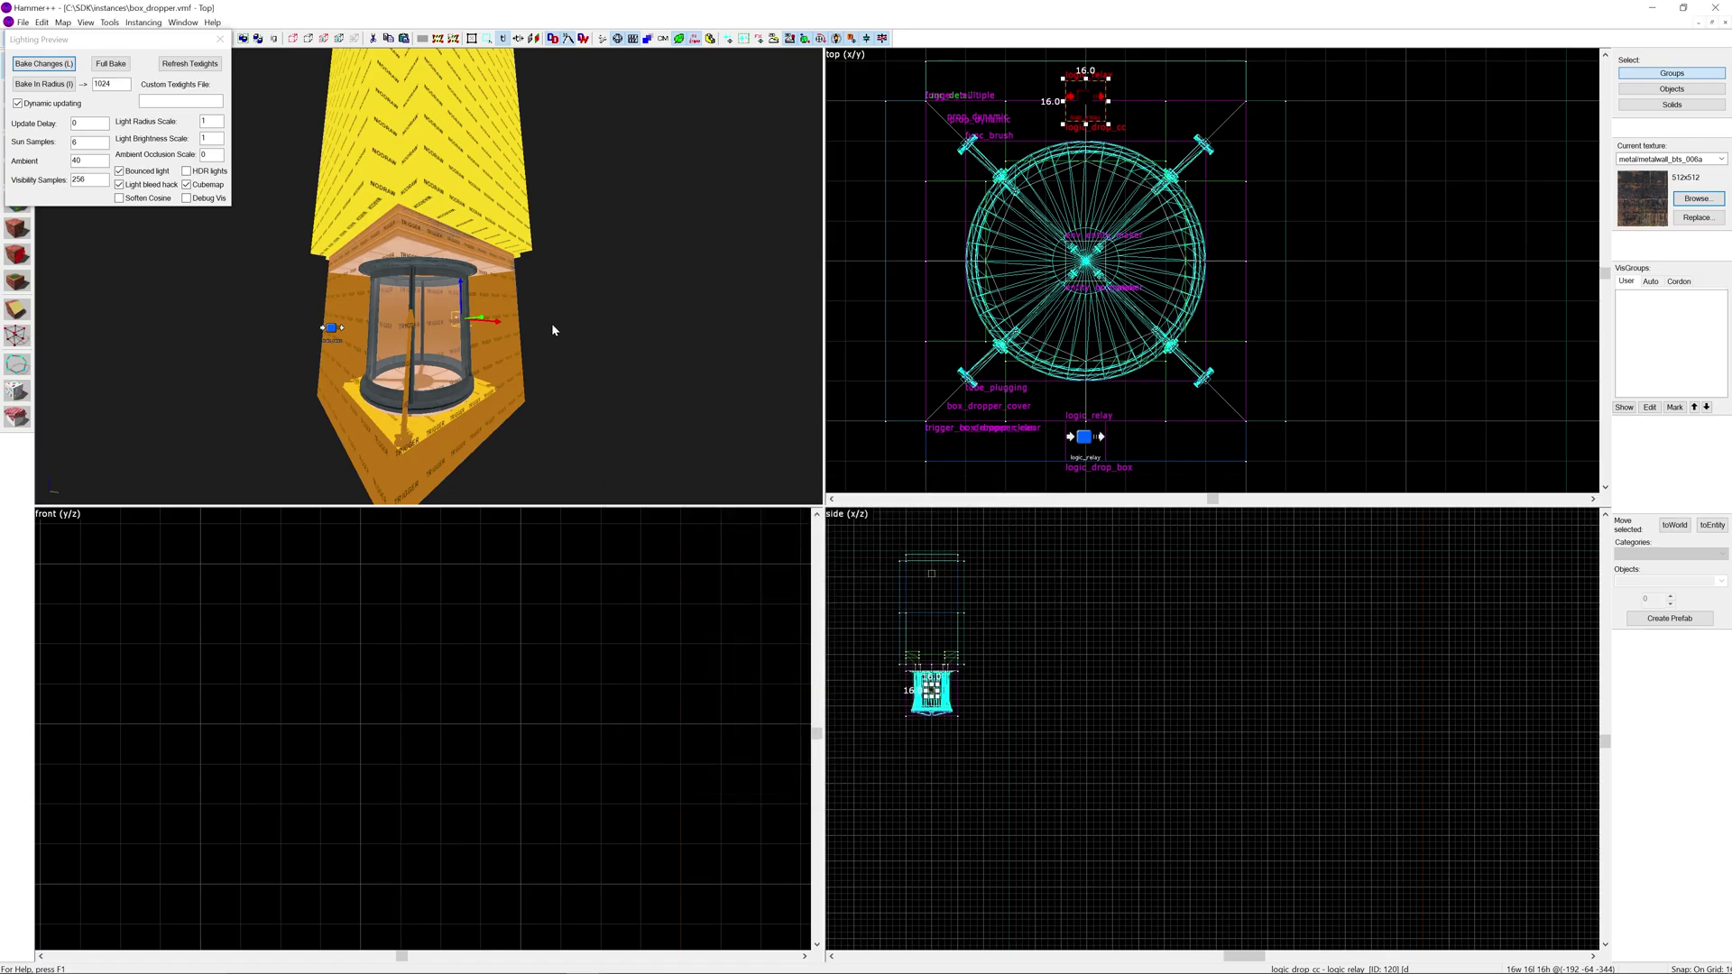
key(Escape)
Close the box_dropper.vmf instance and inspect the placed bd1 dropper instance in the box_drop_exemple.vmf map.
key(z)
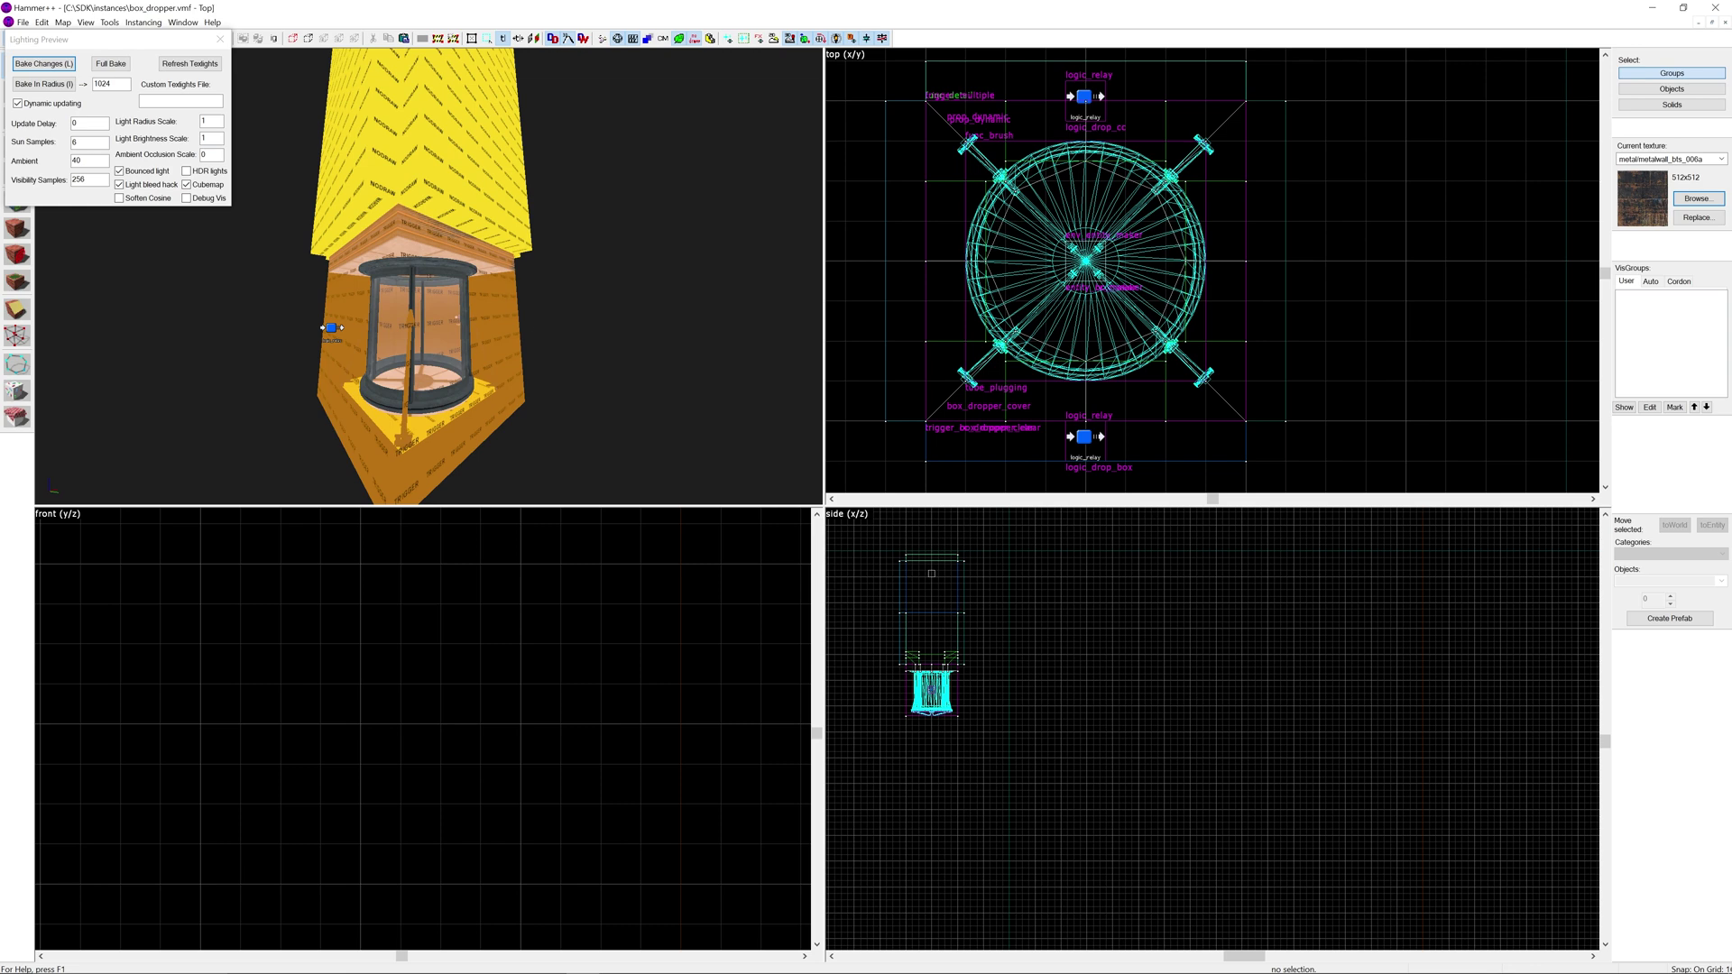
key(a)
key(a)
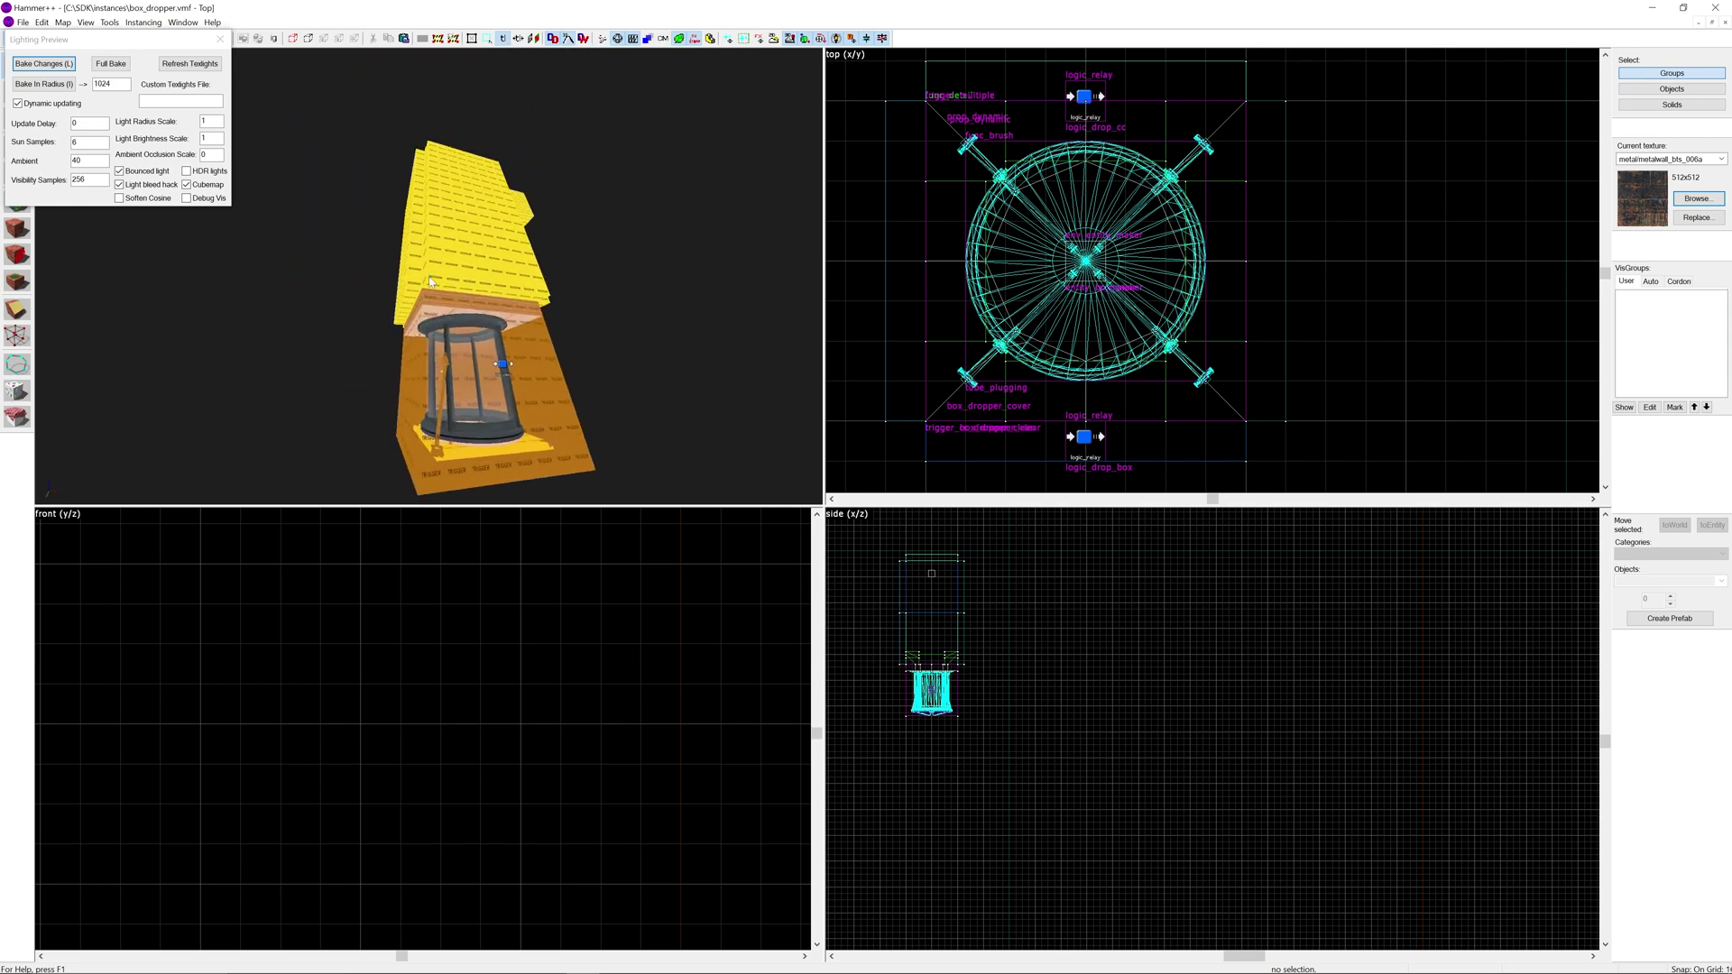
click(1724, 23)
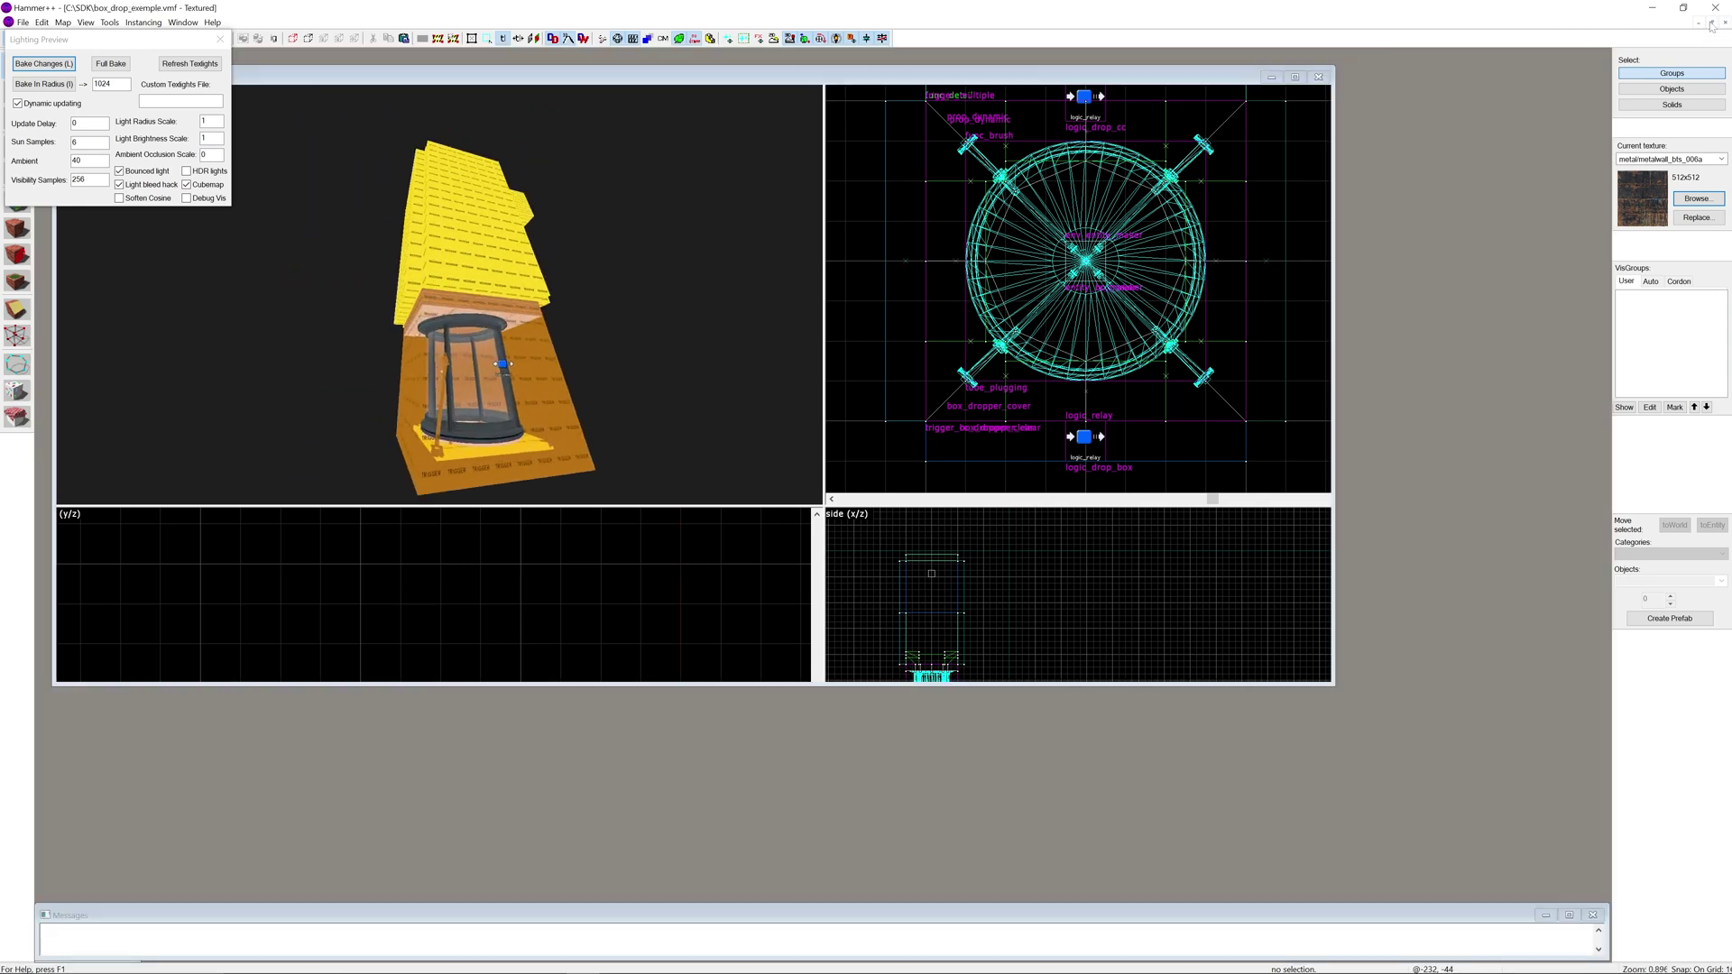
key(w)
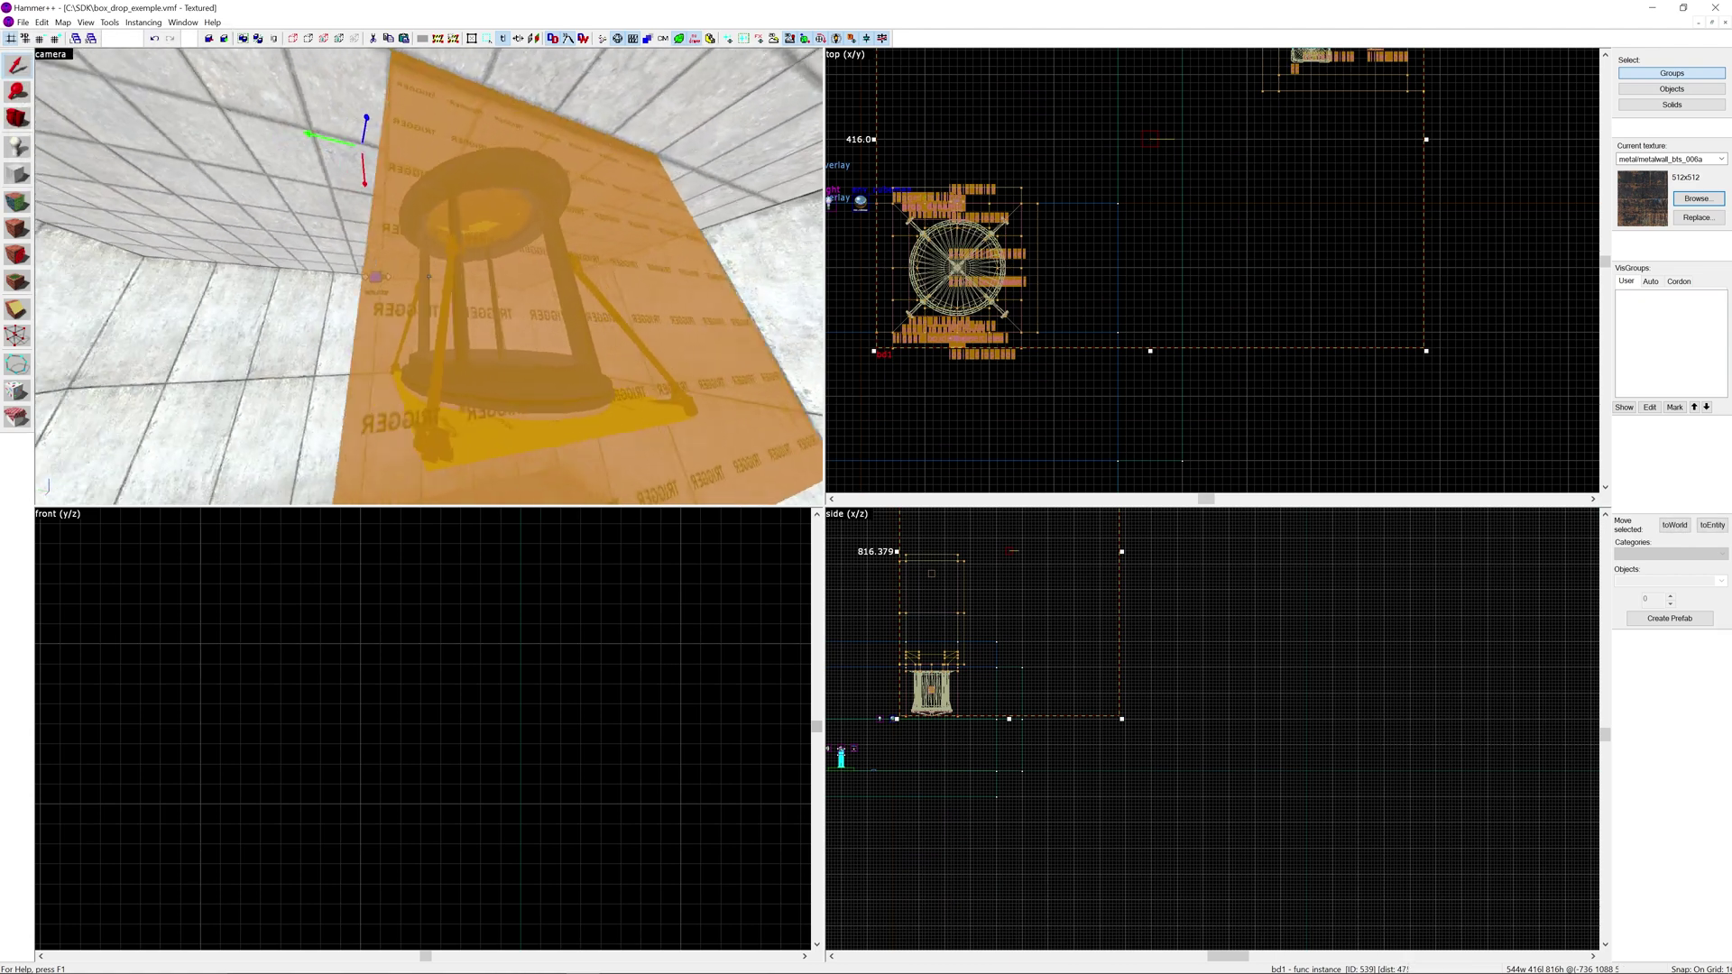
key(z)
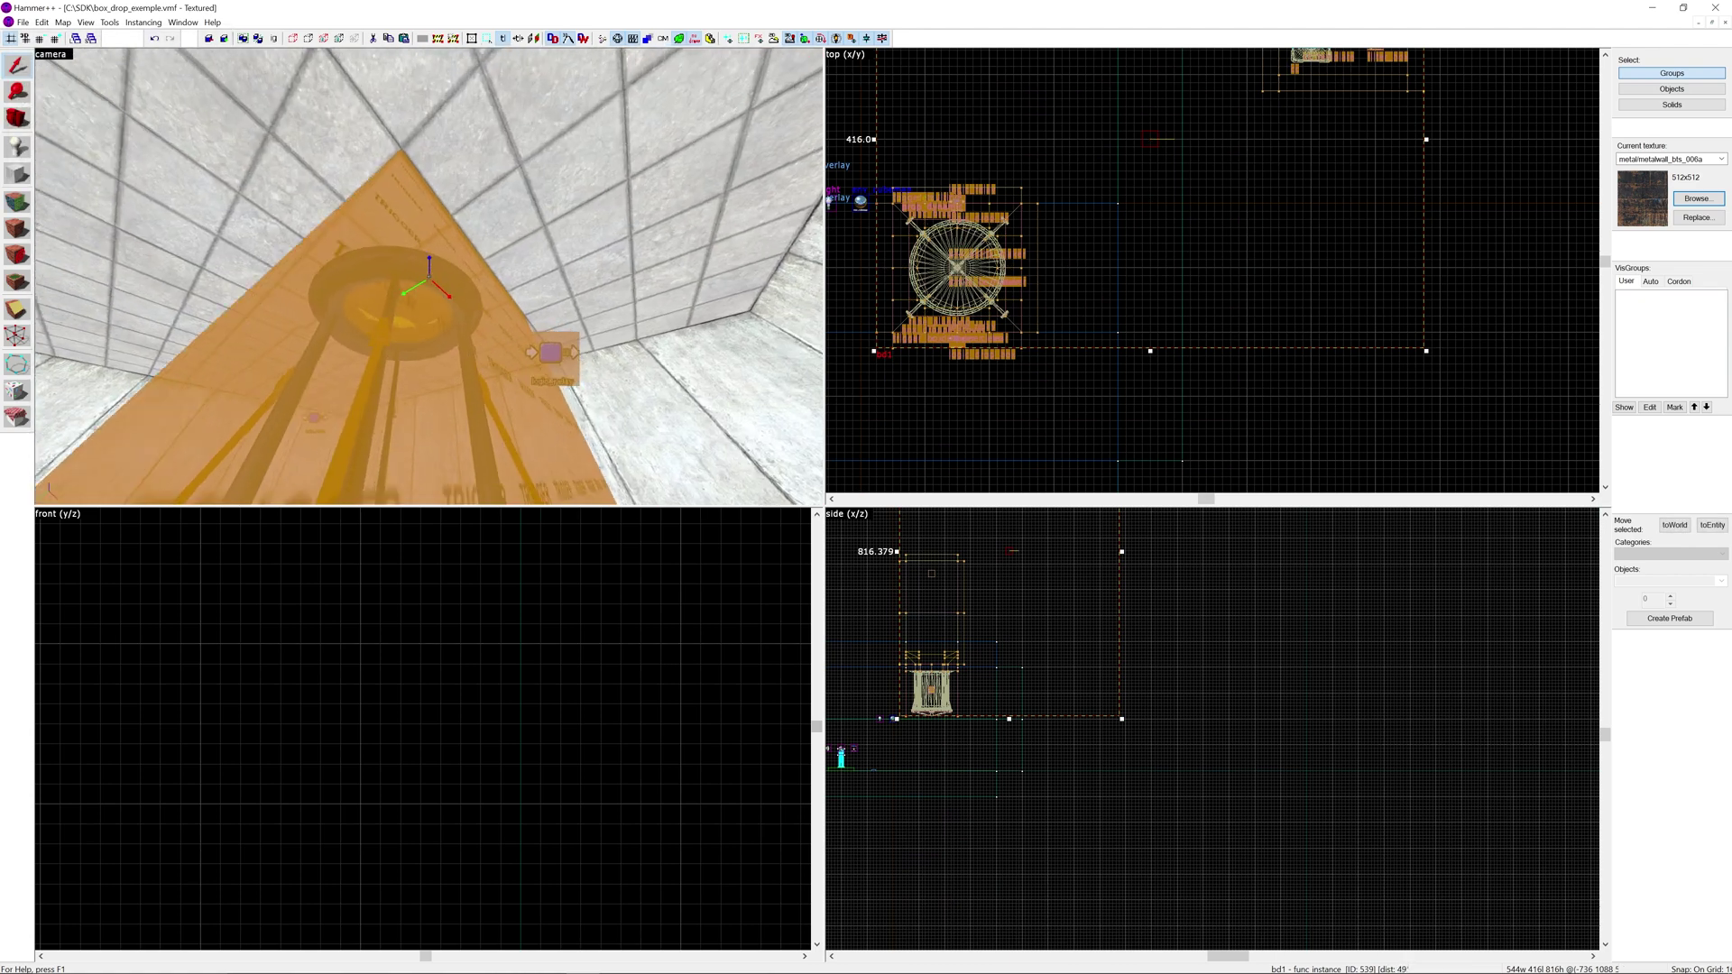
key(w)
key(w)
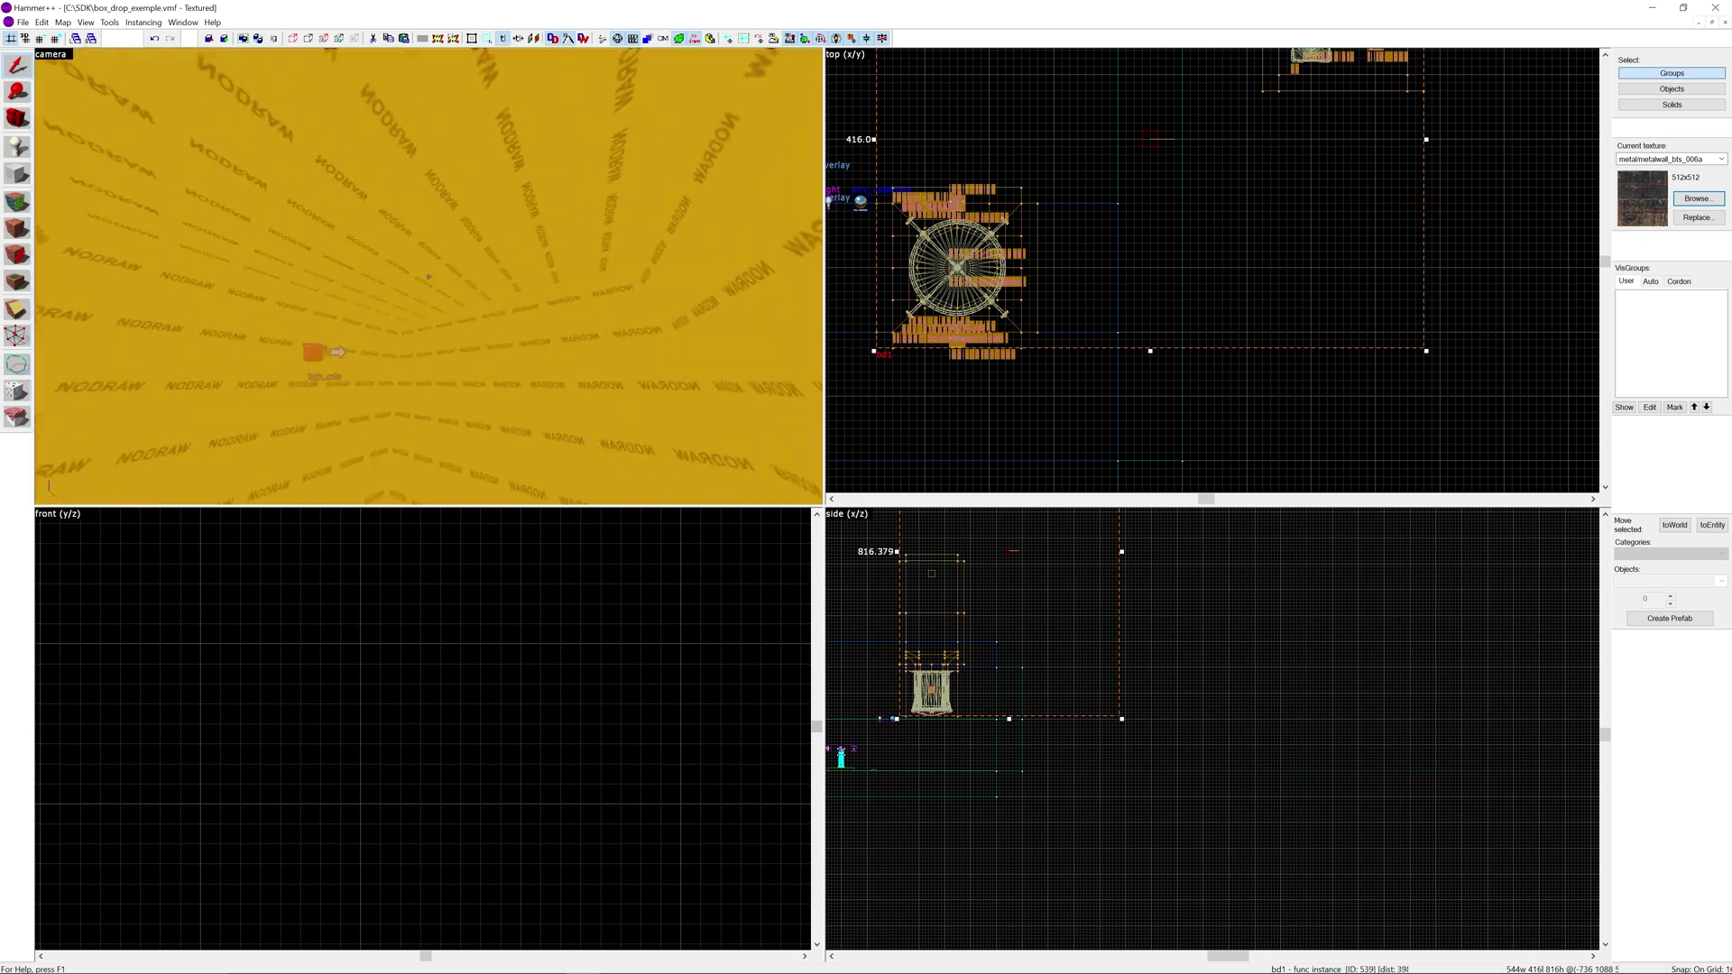
key(s)
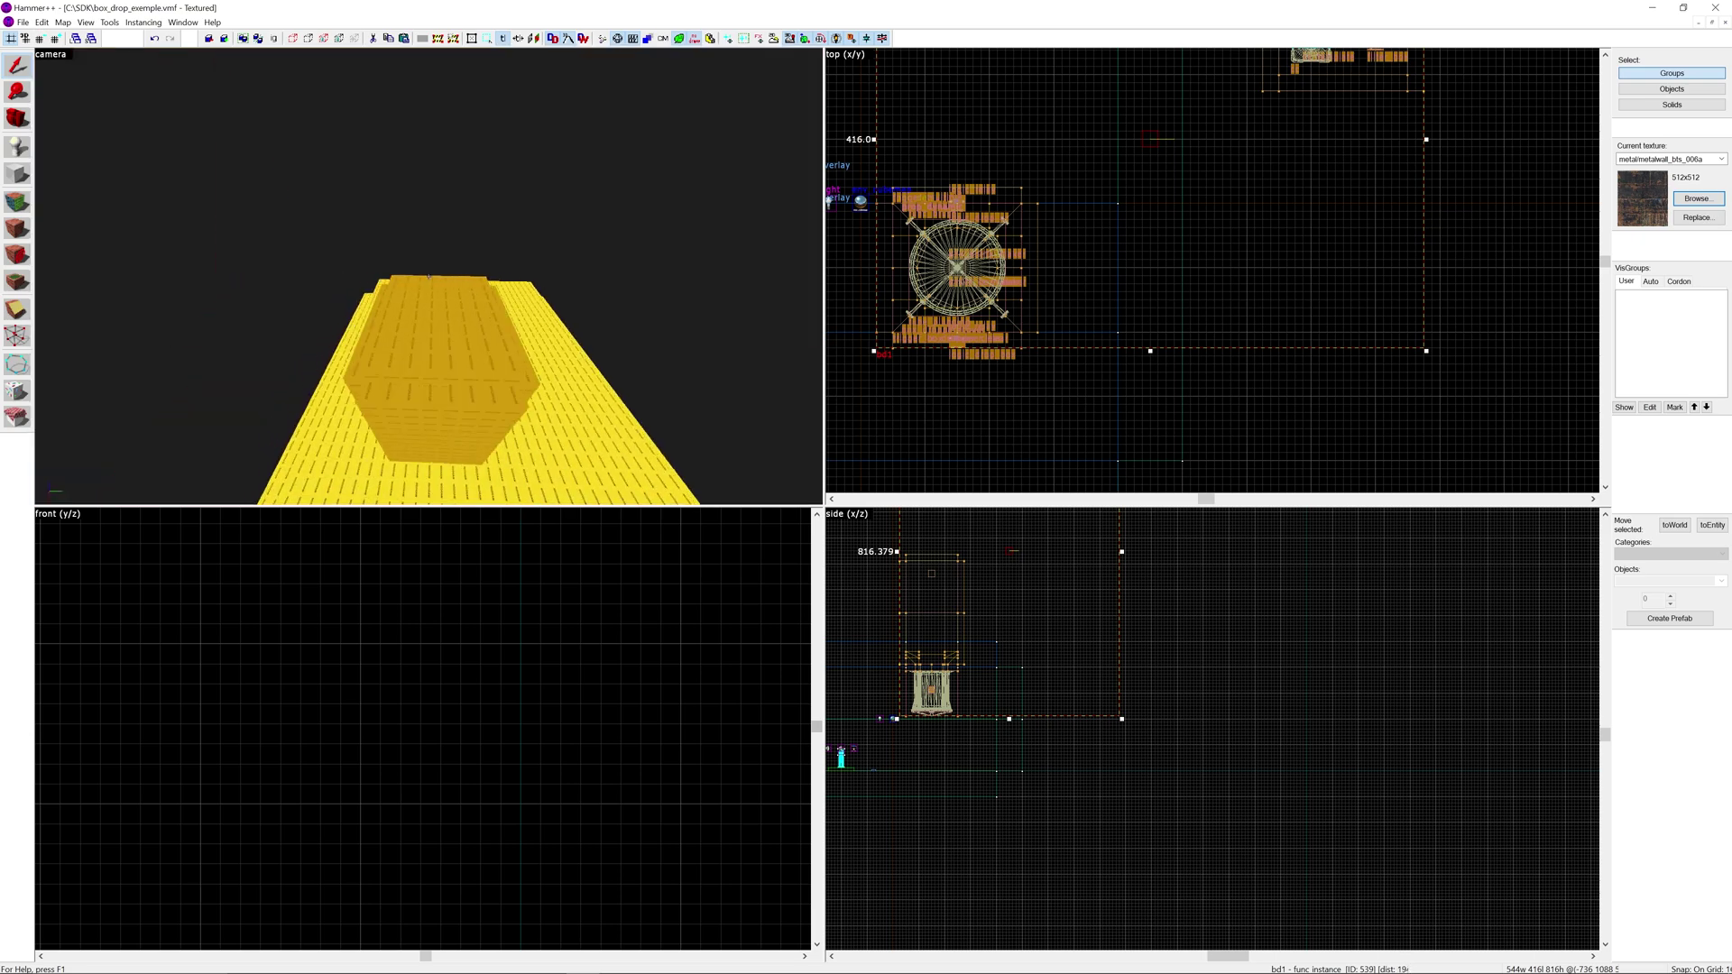
key(w)
key(w)
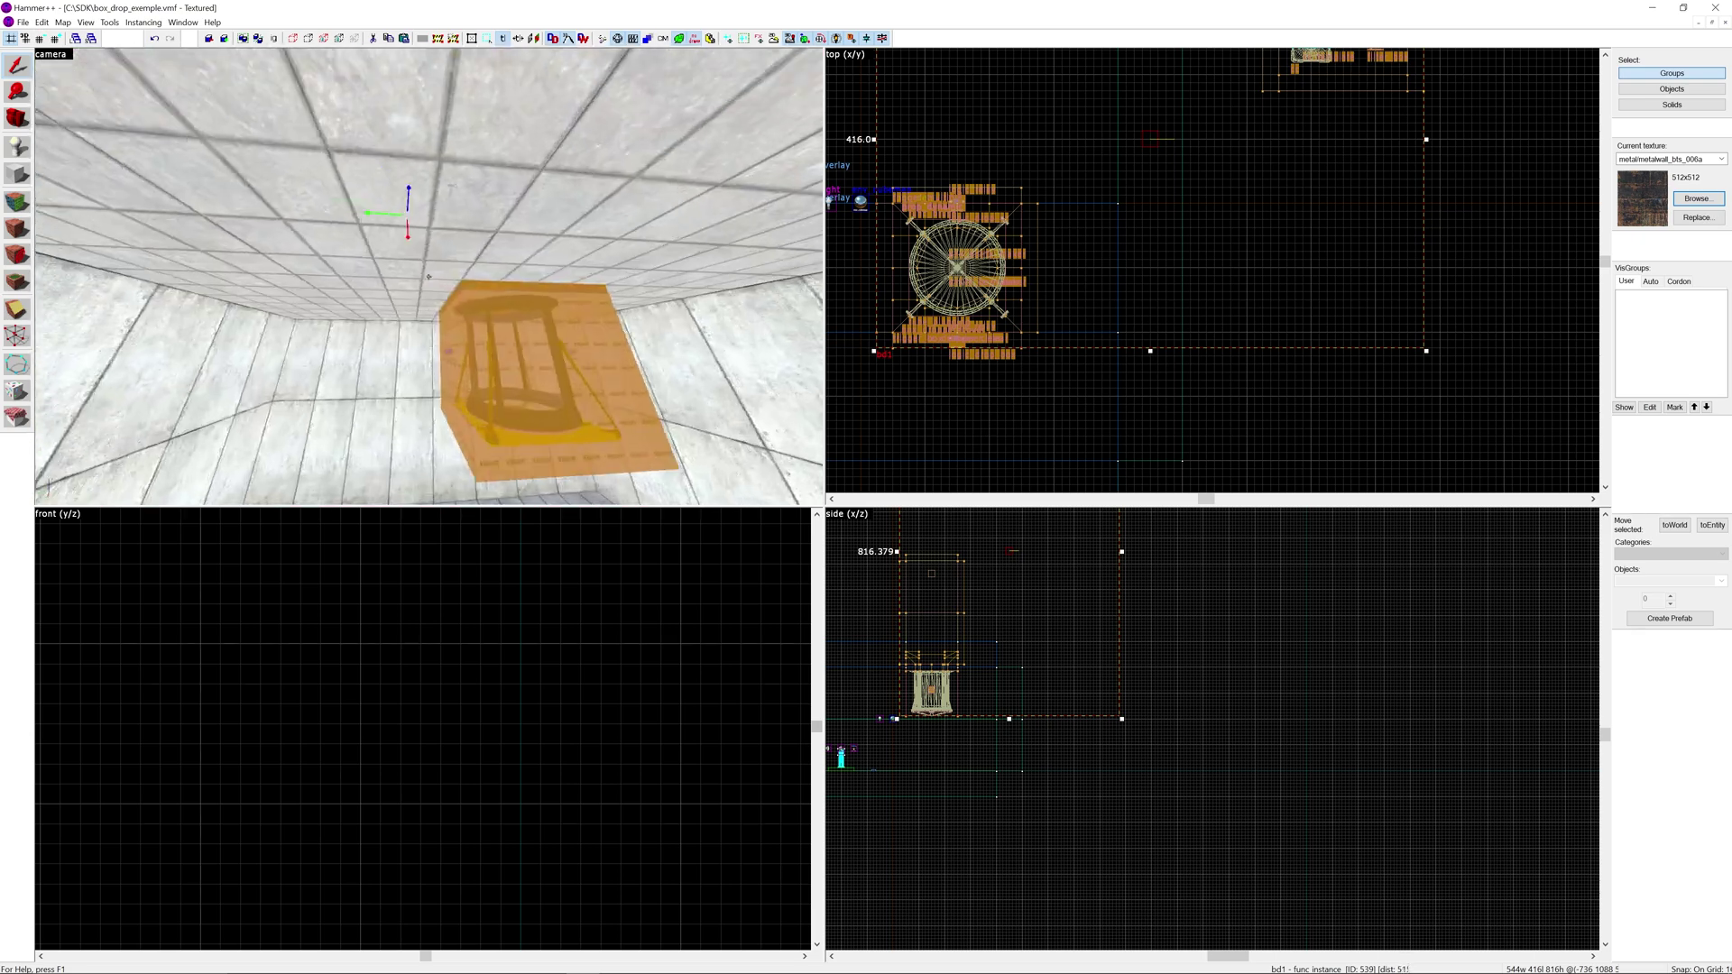
Place a func_instance_parms entity above the bd1 dropper in the example map and open its properties.
click(16, 146)
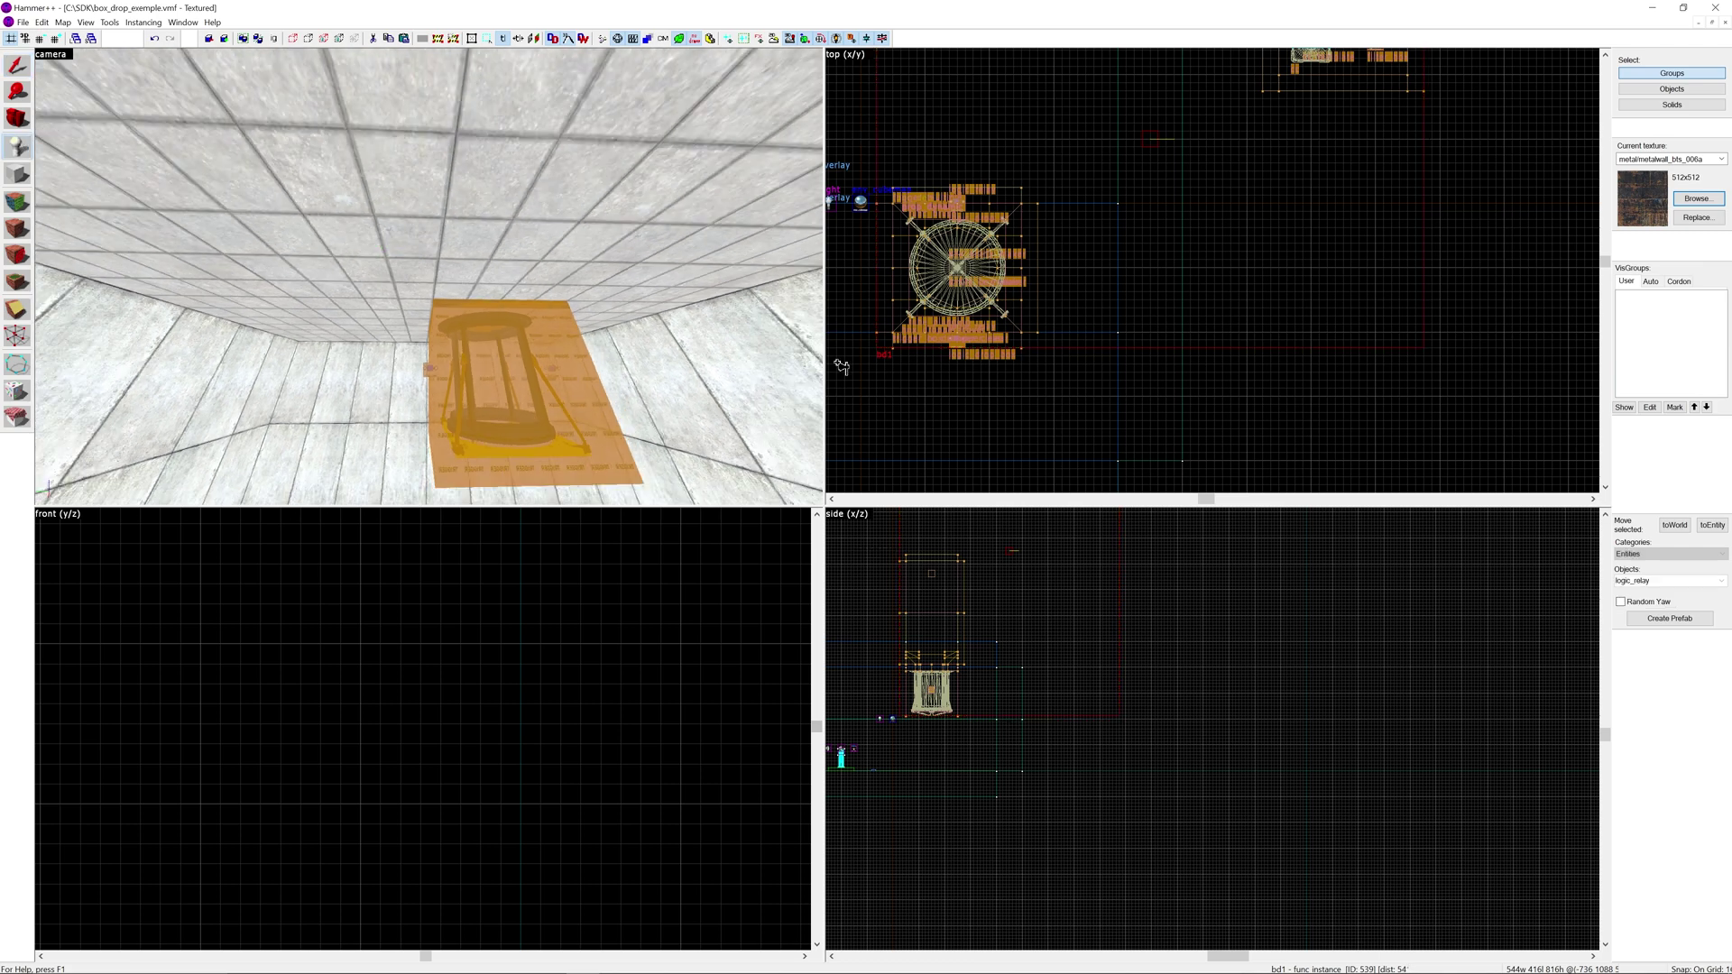
text(inst)
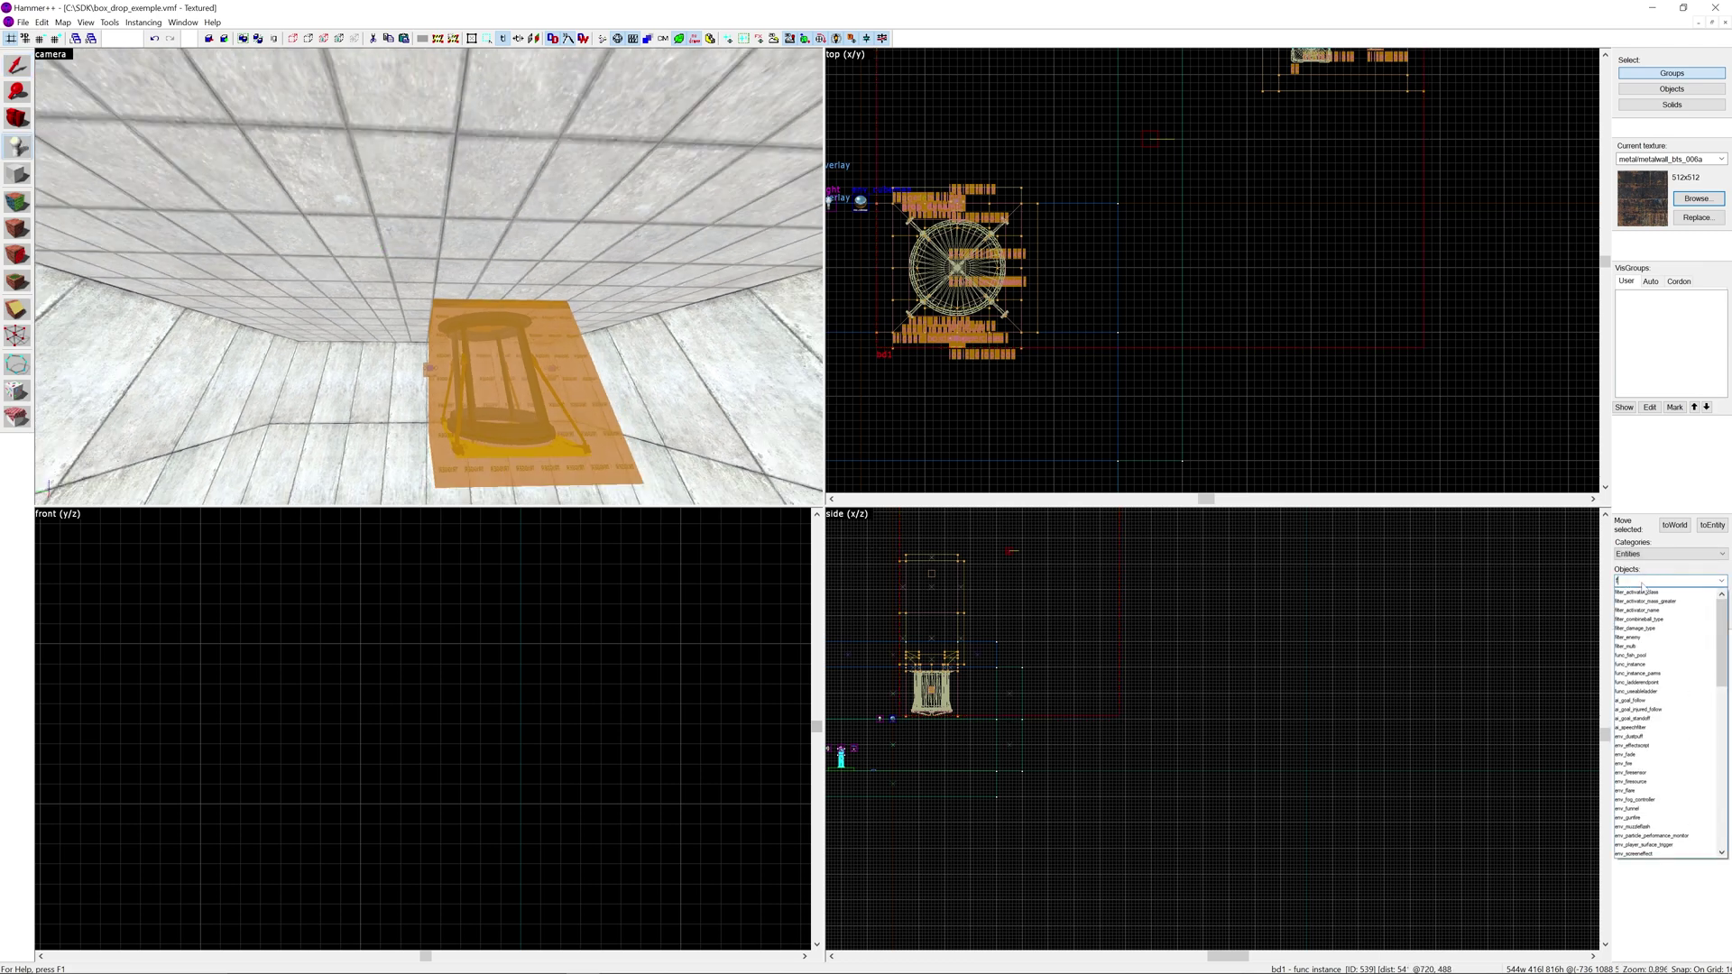
click(1644, 618)
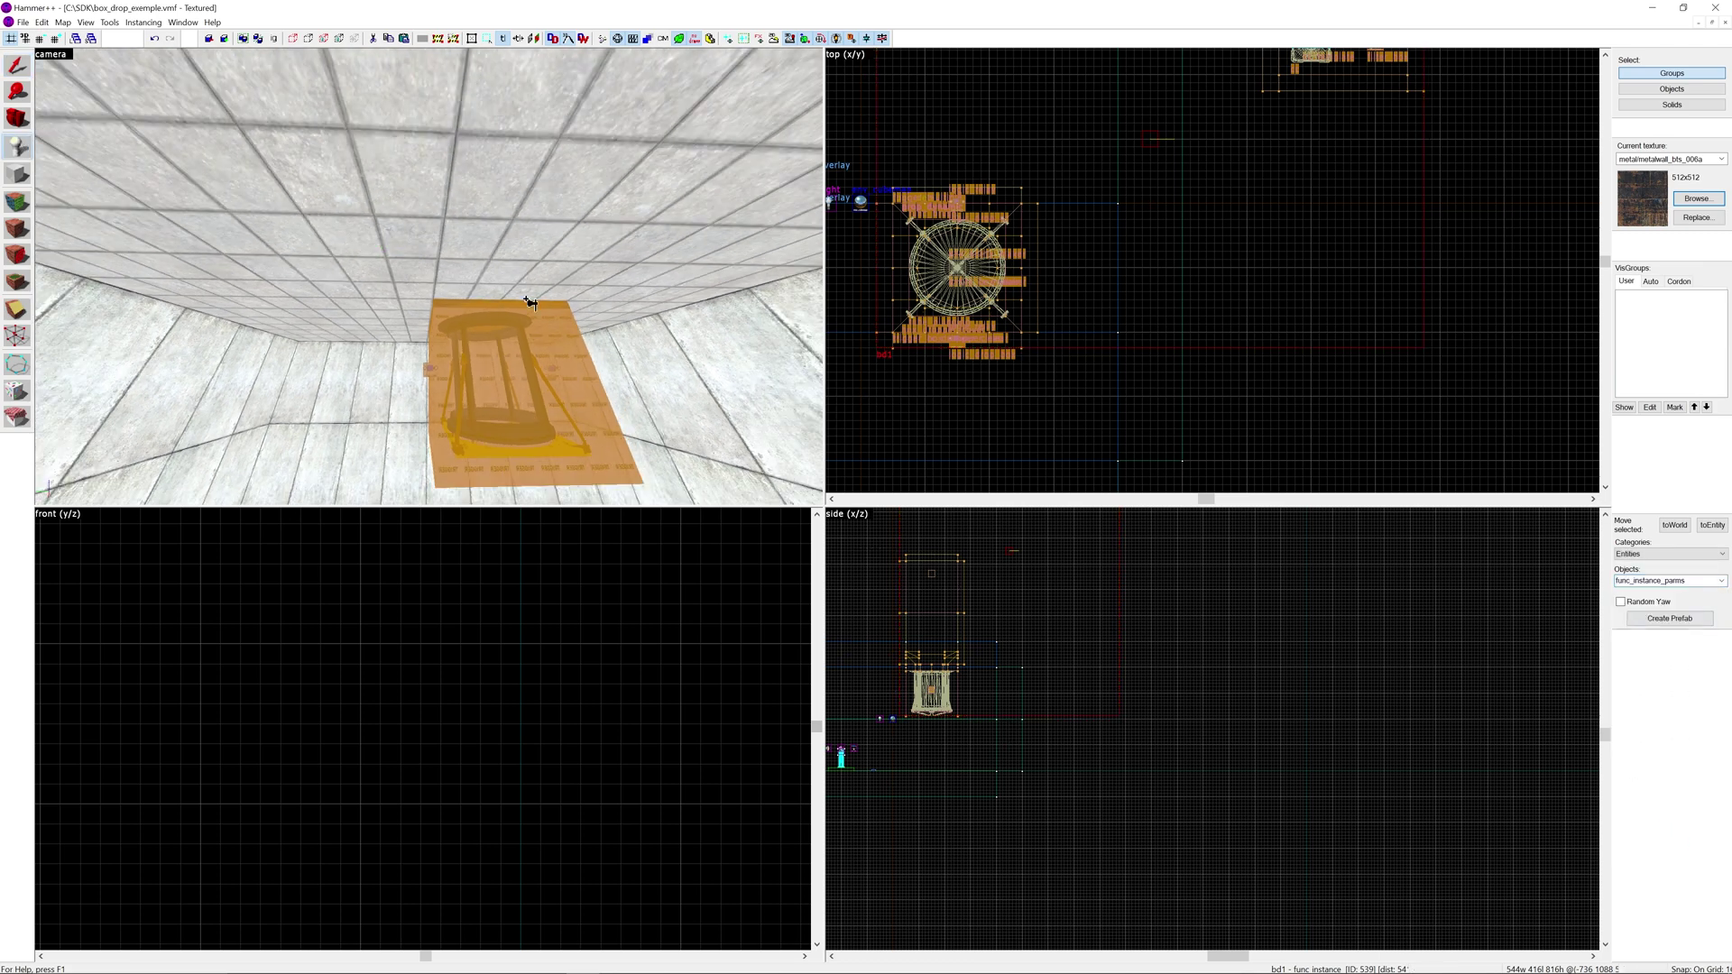
click(493, 303)
click(16, 66)
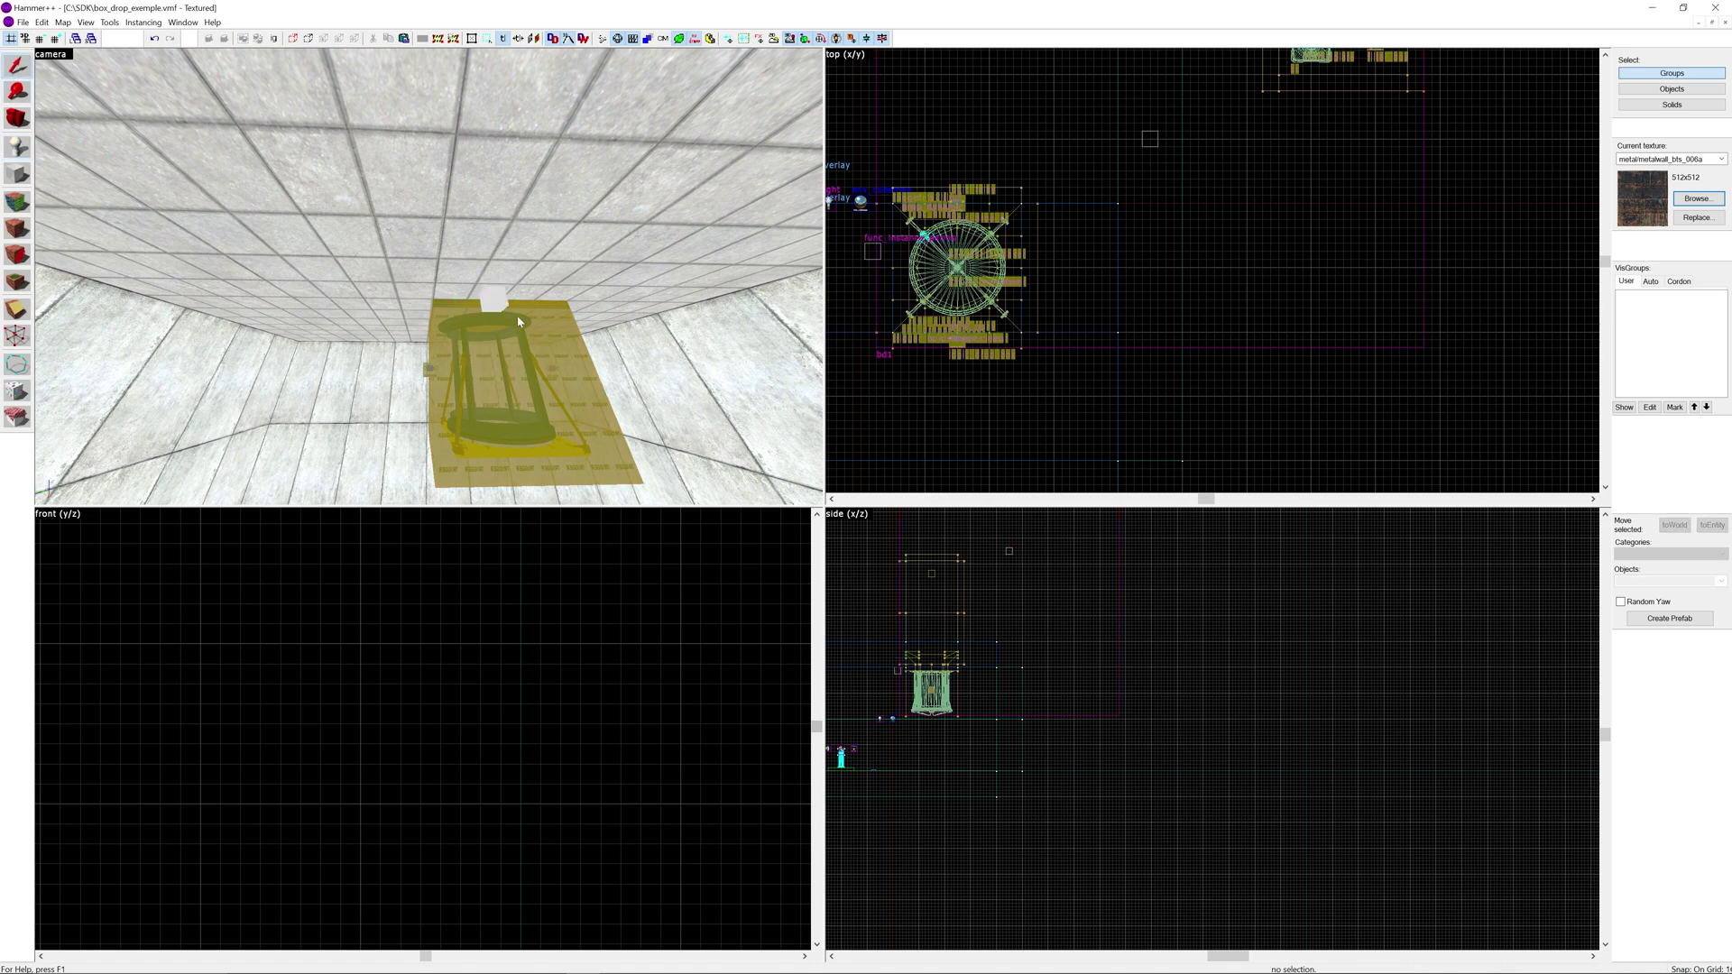
double_click(505, 309)
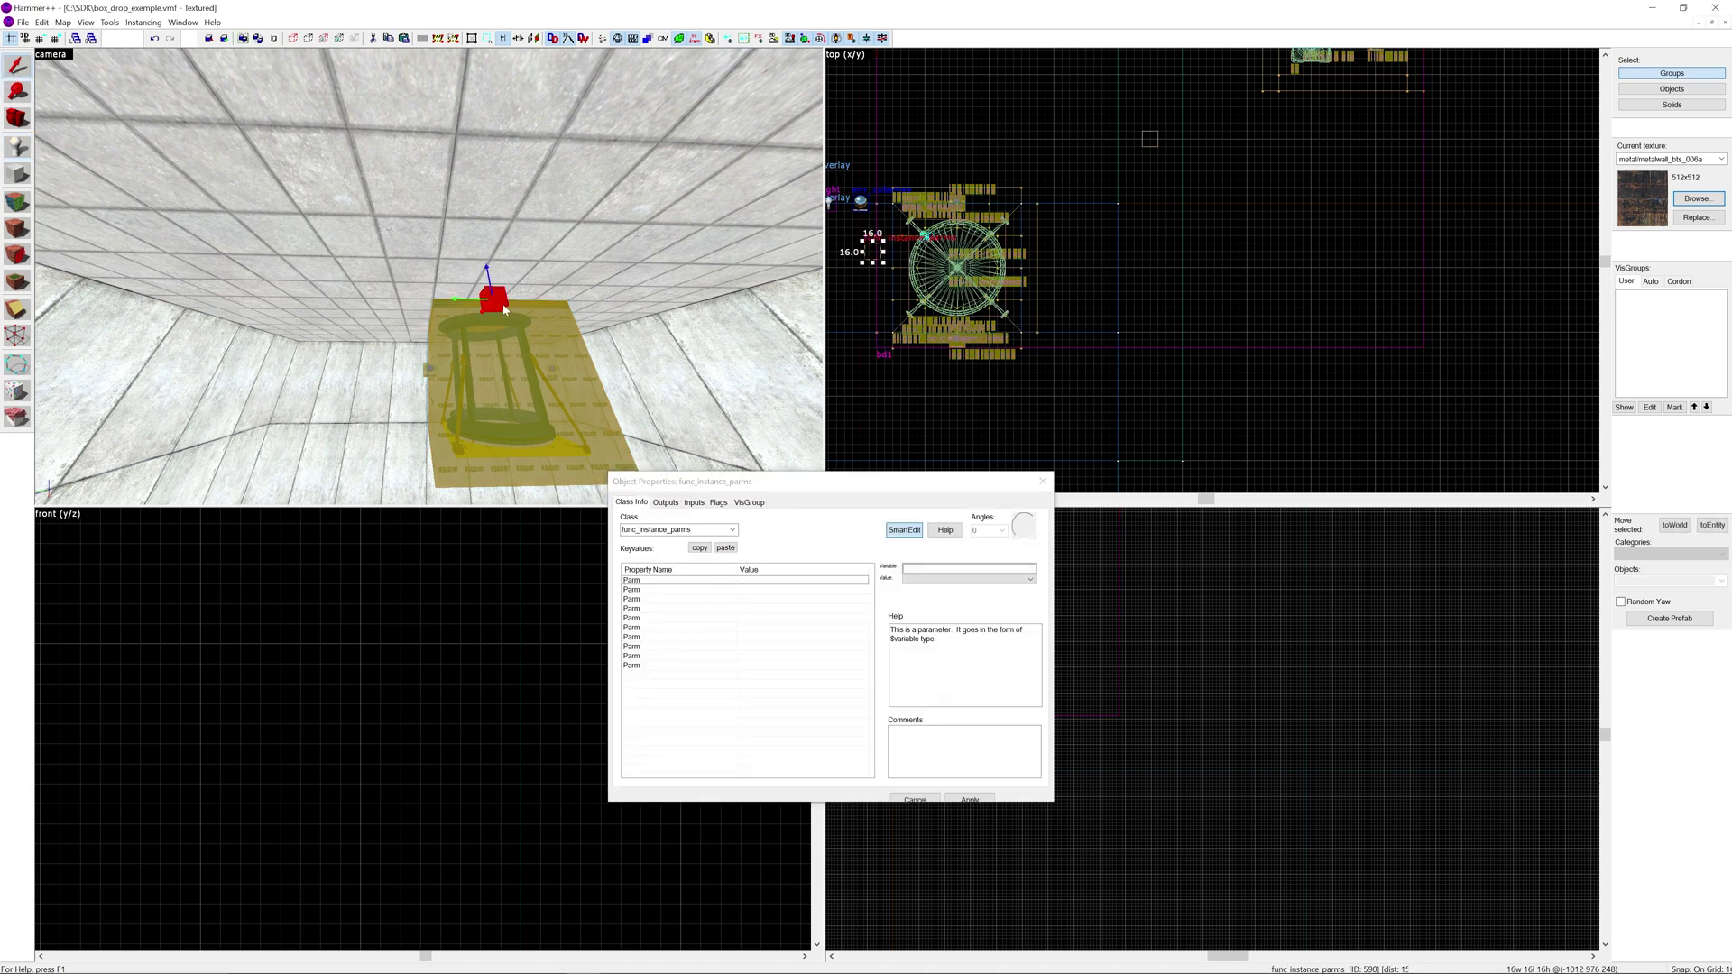
Define the first parameter of the func_instance_parms entity as boxType with the integer type, apply it, and review its other property pages.
click(1030, 578)
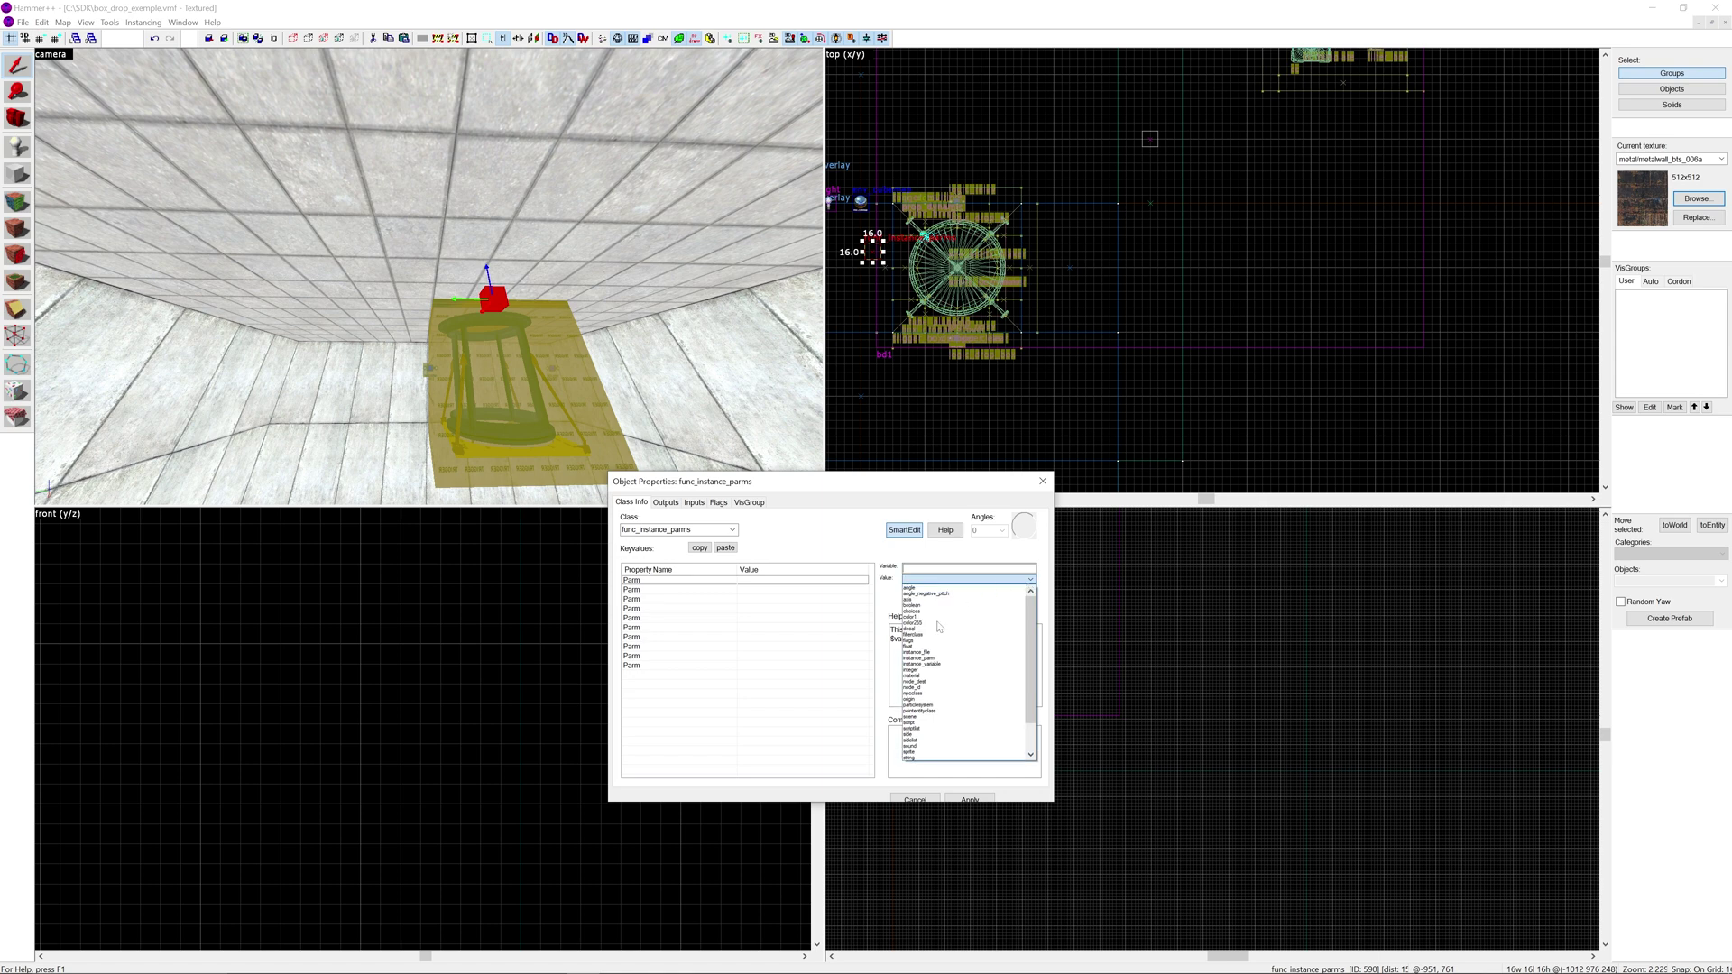
click(929, 670)
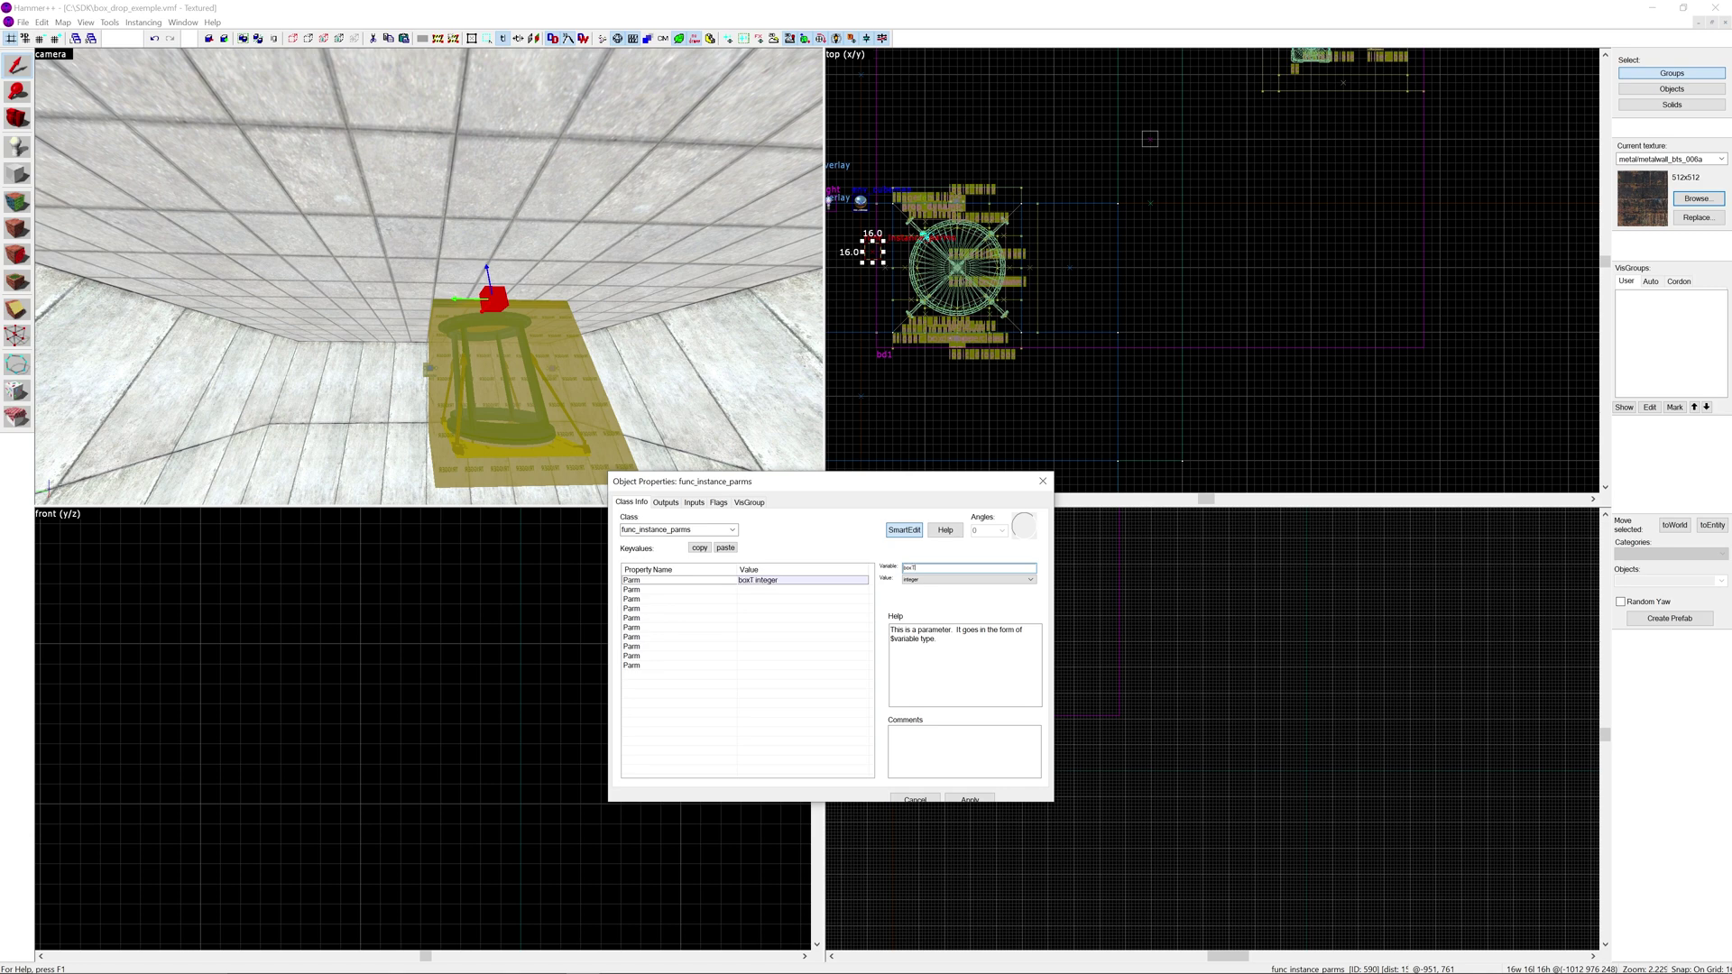
click(982, 799)
click(767, 597)
click(768, 588)
click(786, 582)
click(666, 503)
click(693, 504)
click(718, 503)
click(633, 502)
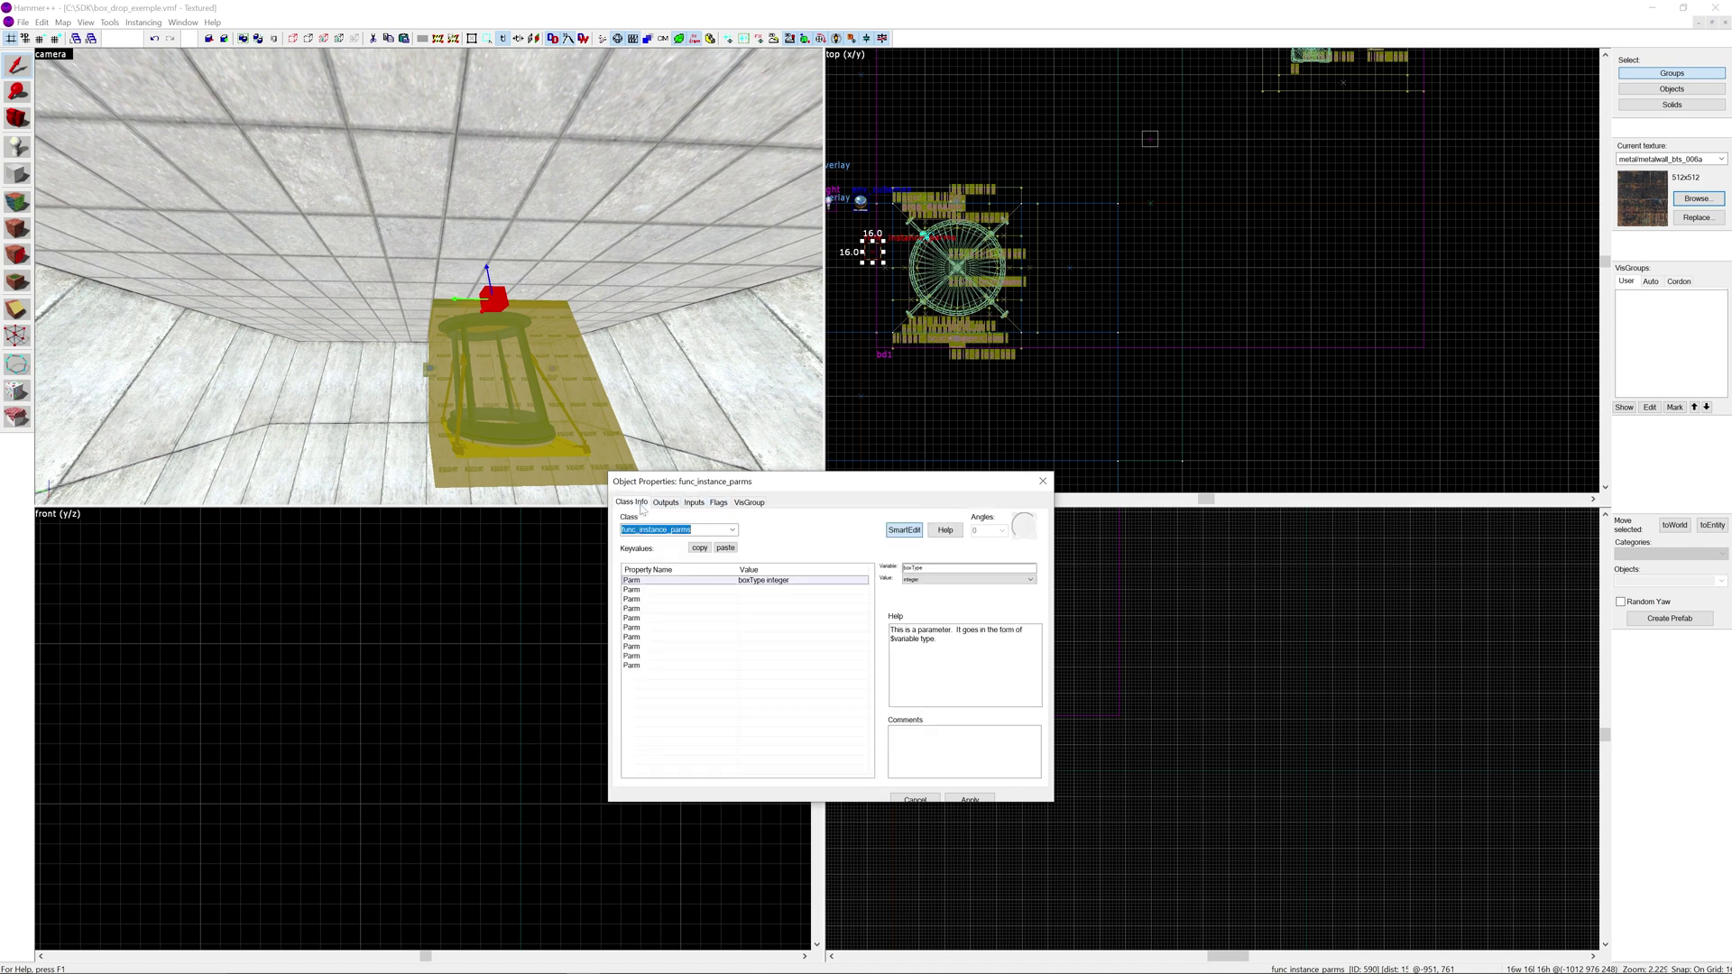
Check the Replace parameters of the bd1 dropper instance.
click(556, 413)
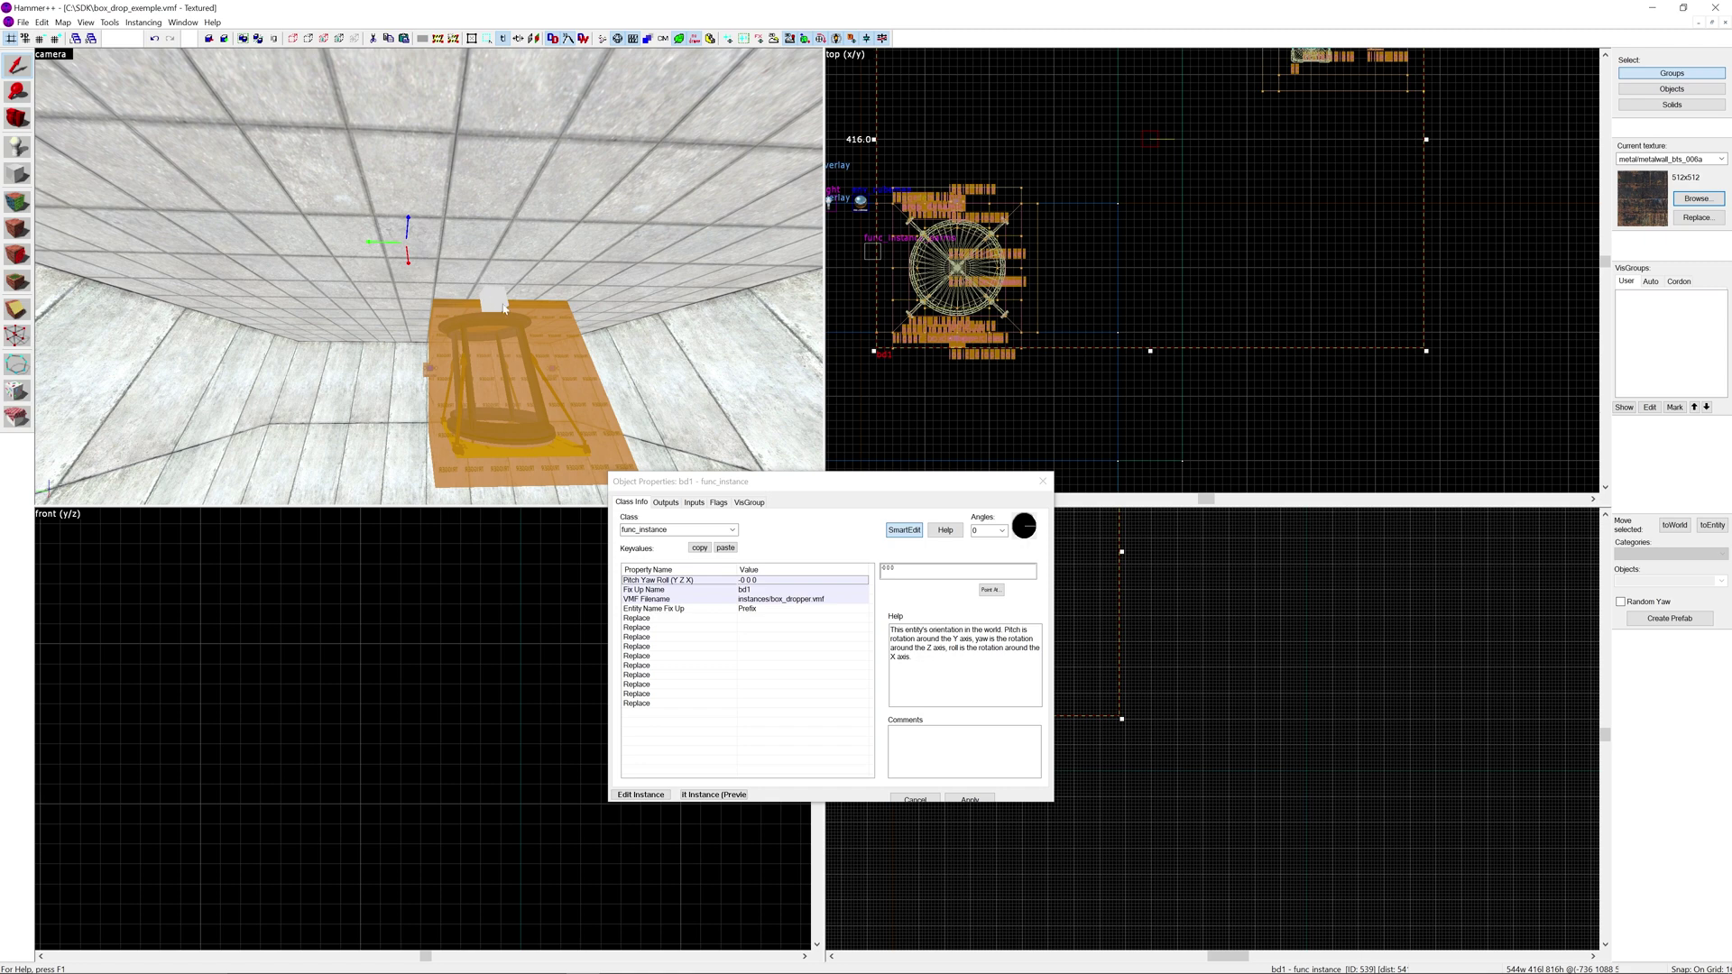
click(775, 627)
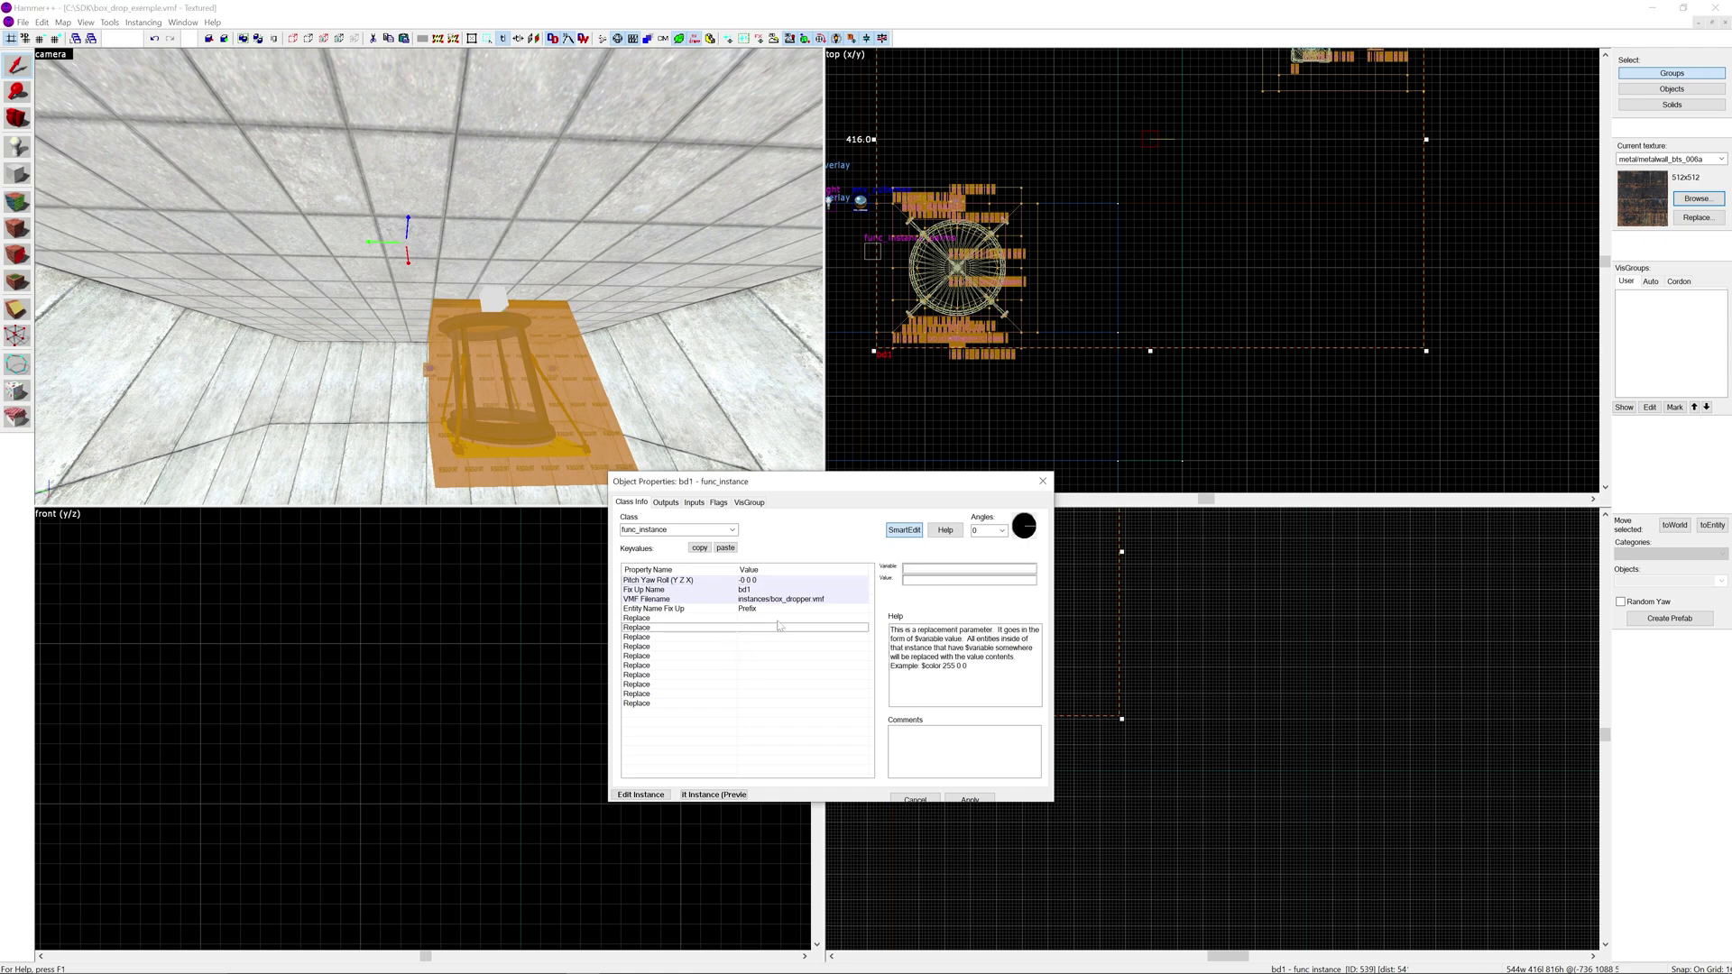
click(774, 618)
click(471, 337)
Close the properties of the func_instance_parms entity and delete it from the example map.
click(496, 297)
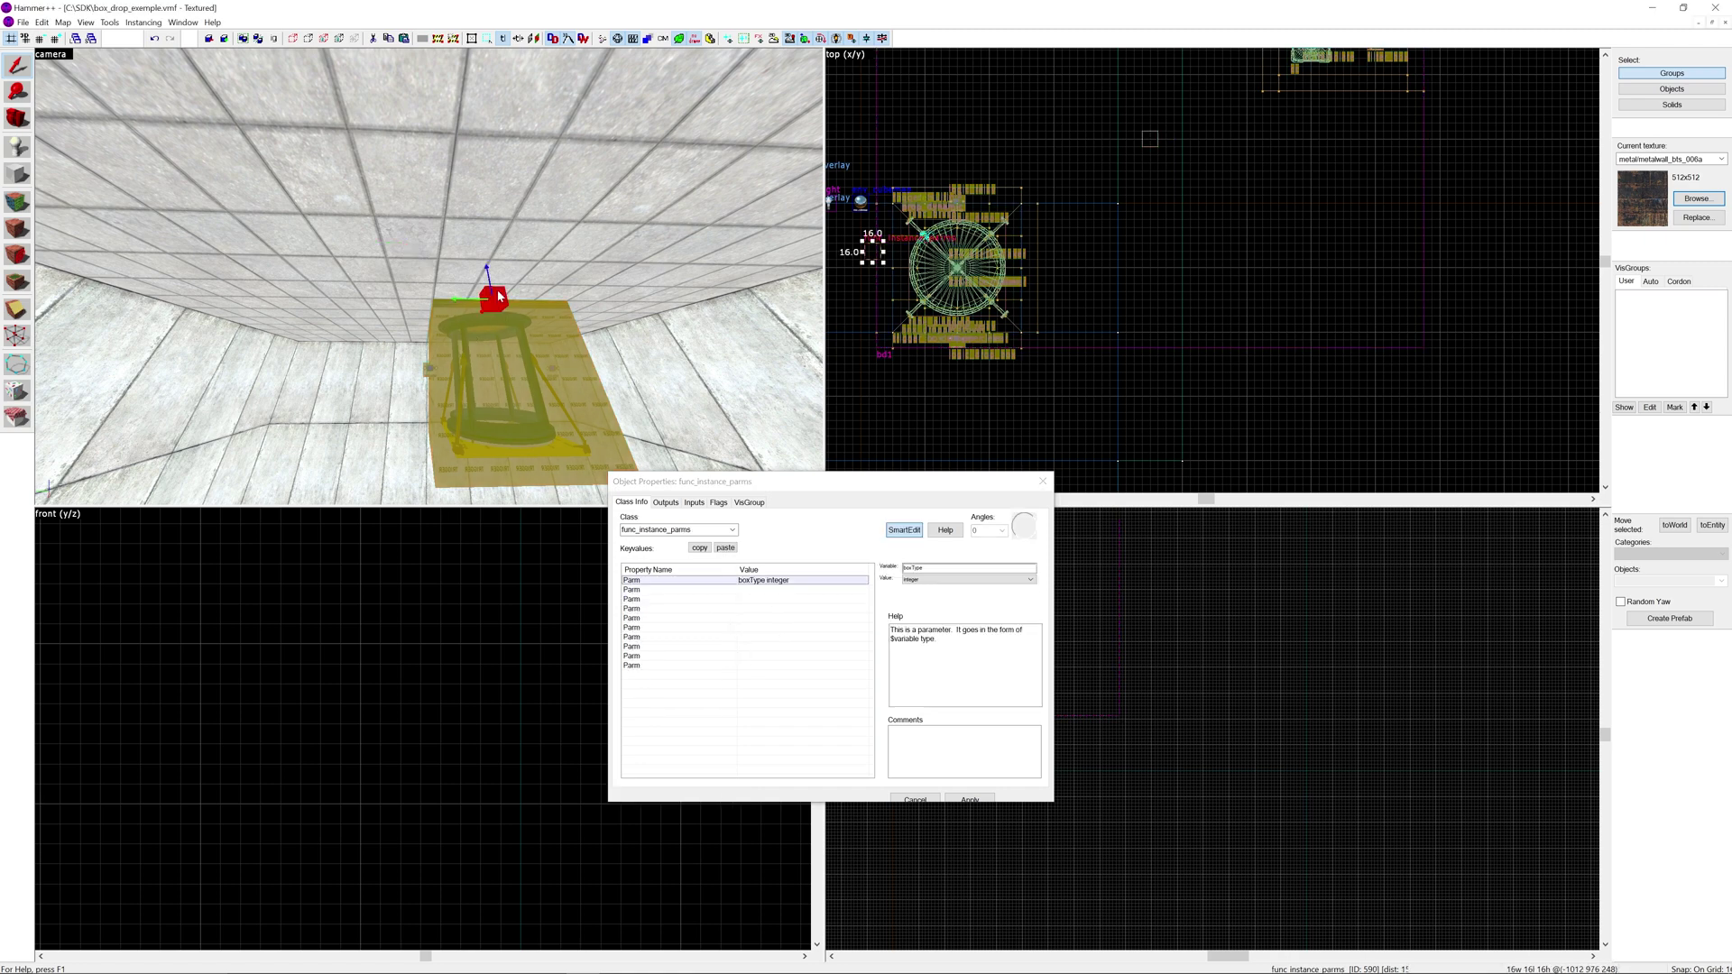
click(1043, 482)
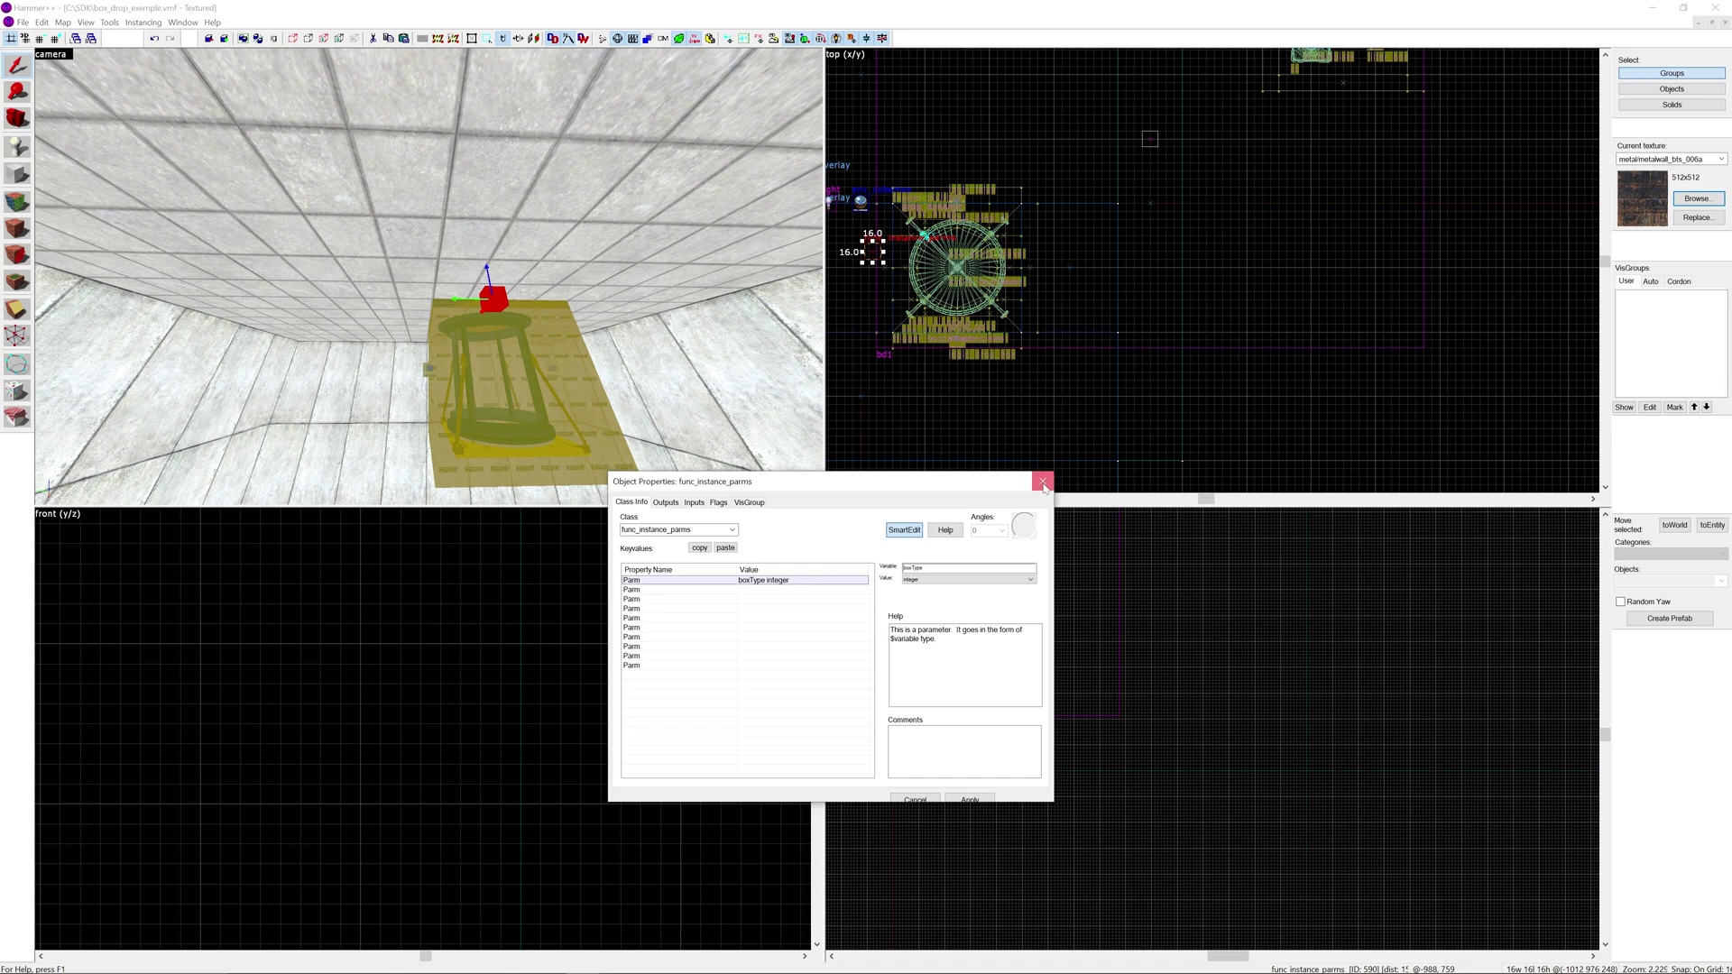
key(Escape)
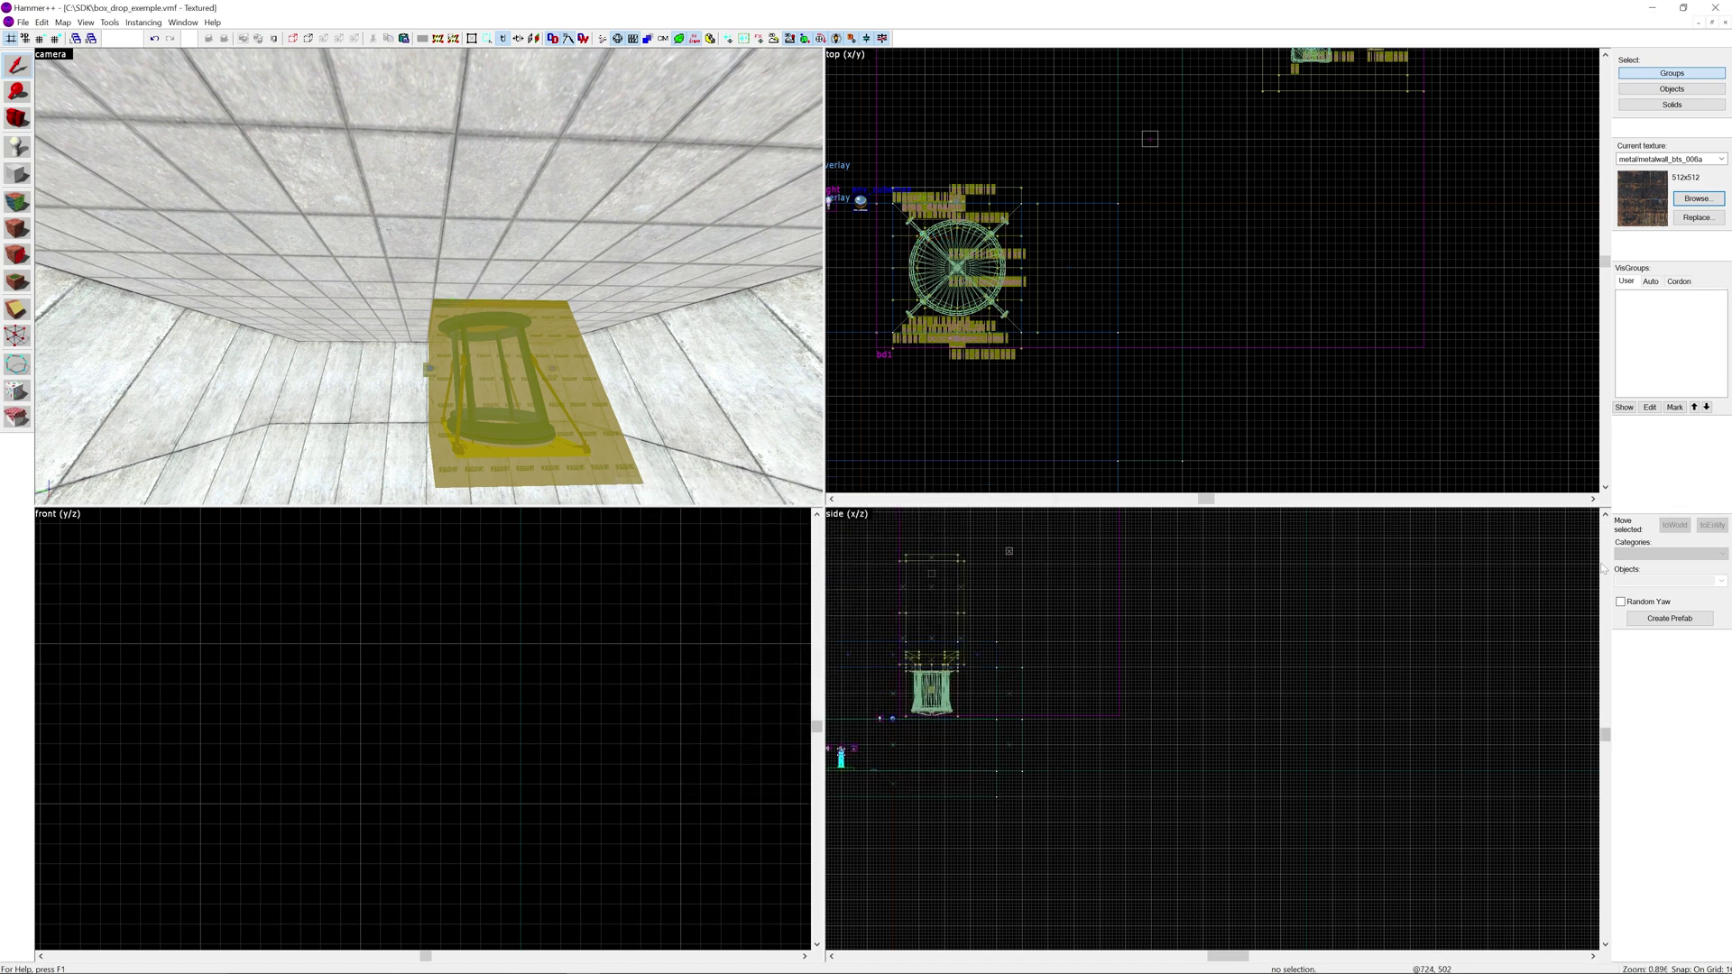
key(z)
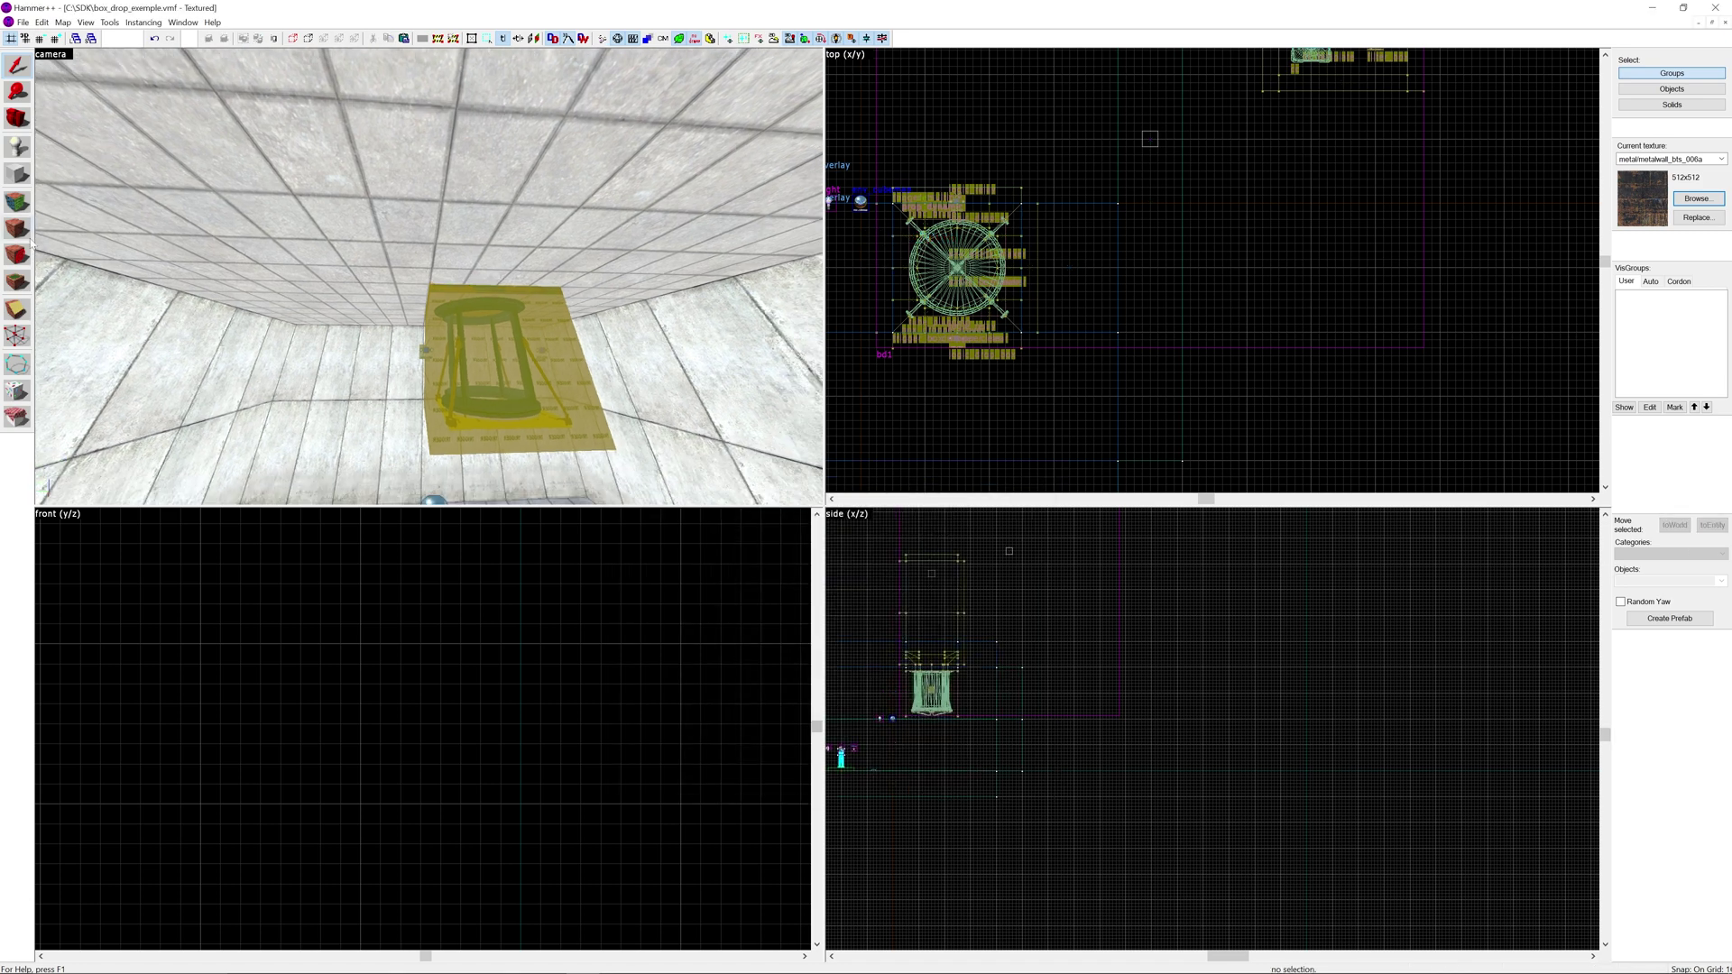
Try placing a logic_case entity in the example map and moving it beside the dropper.
click(10, 152)
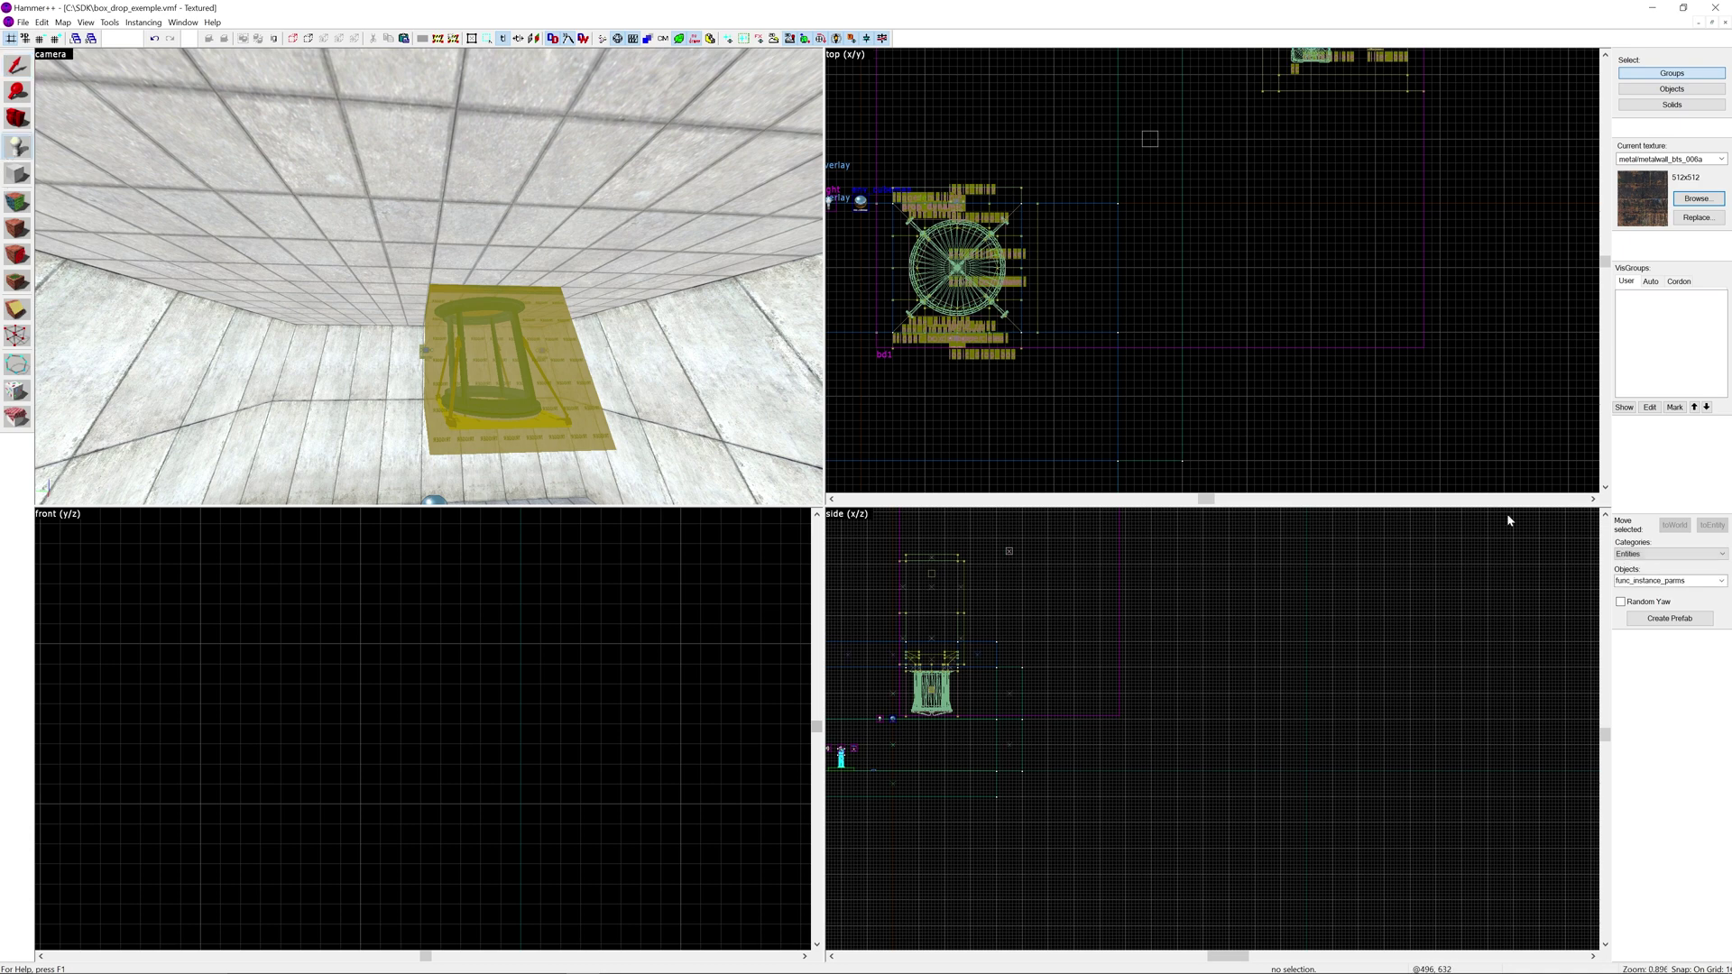
double_click(1660, 581)
text(inst)
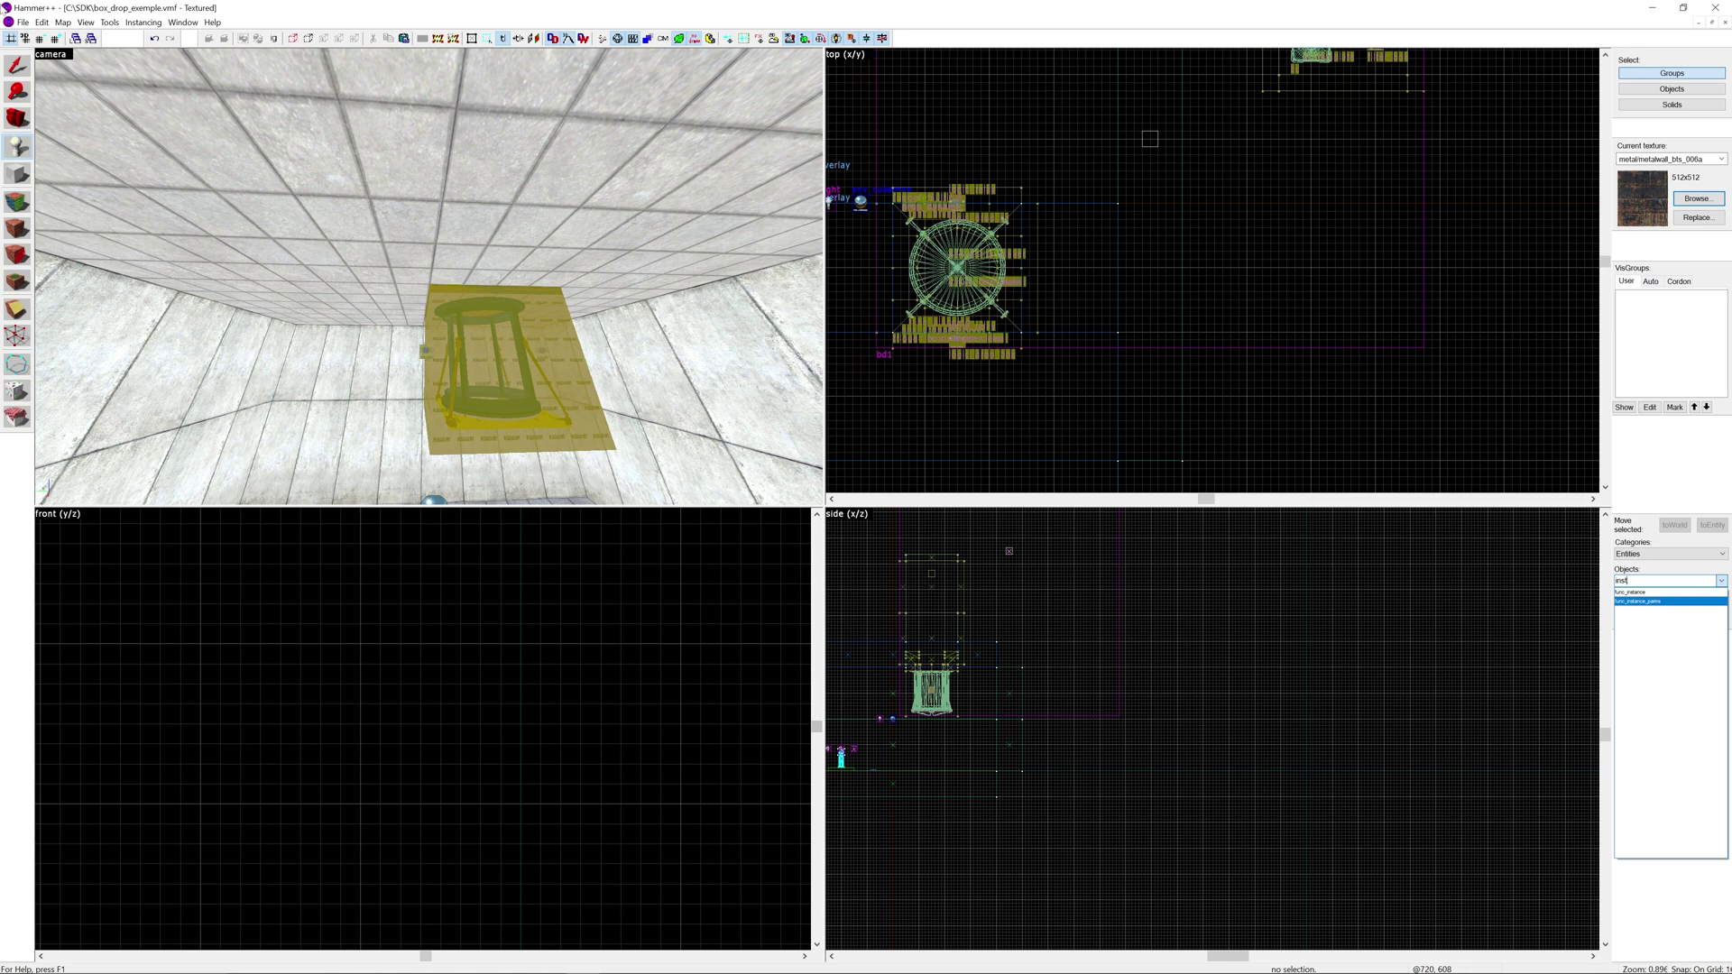
click(1642, 592)
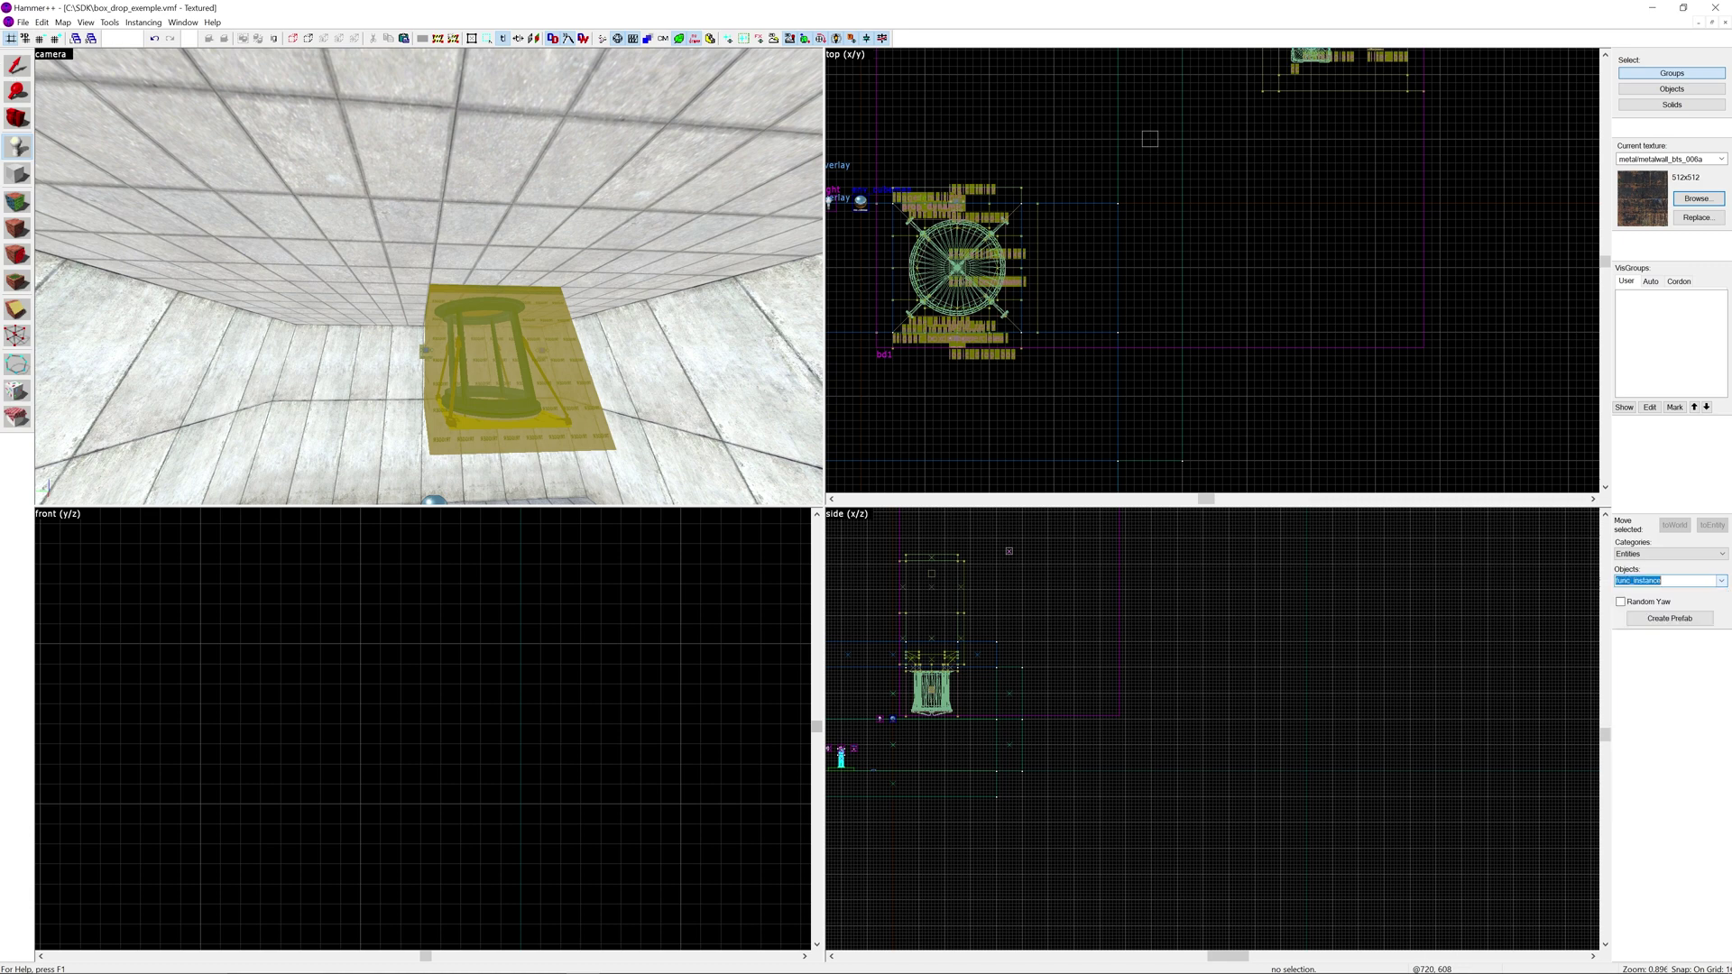
text(logic_case)
key(Return)
click(420, 260)
click(7, 59)
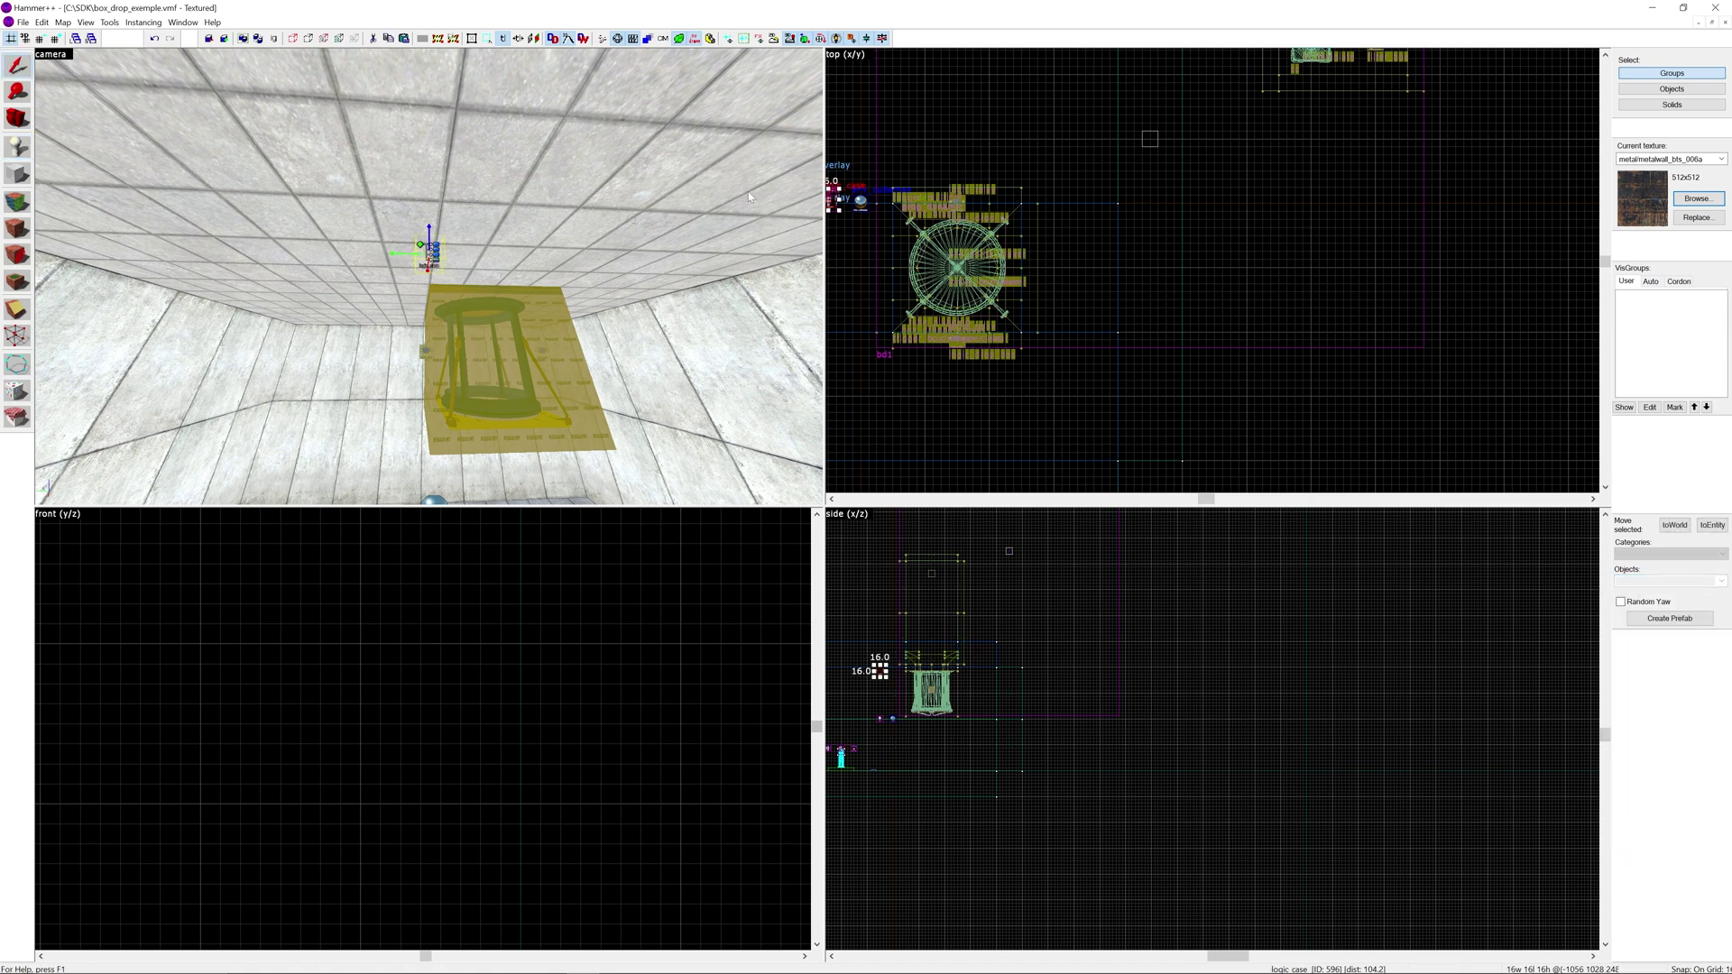
drag(835, 206, 867, 276)
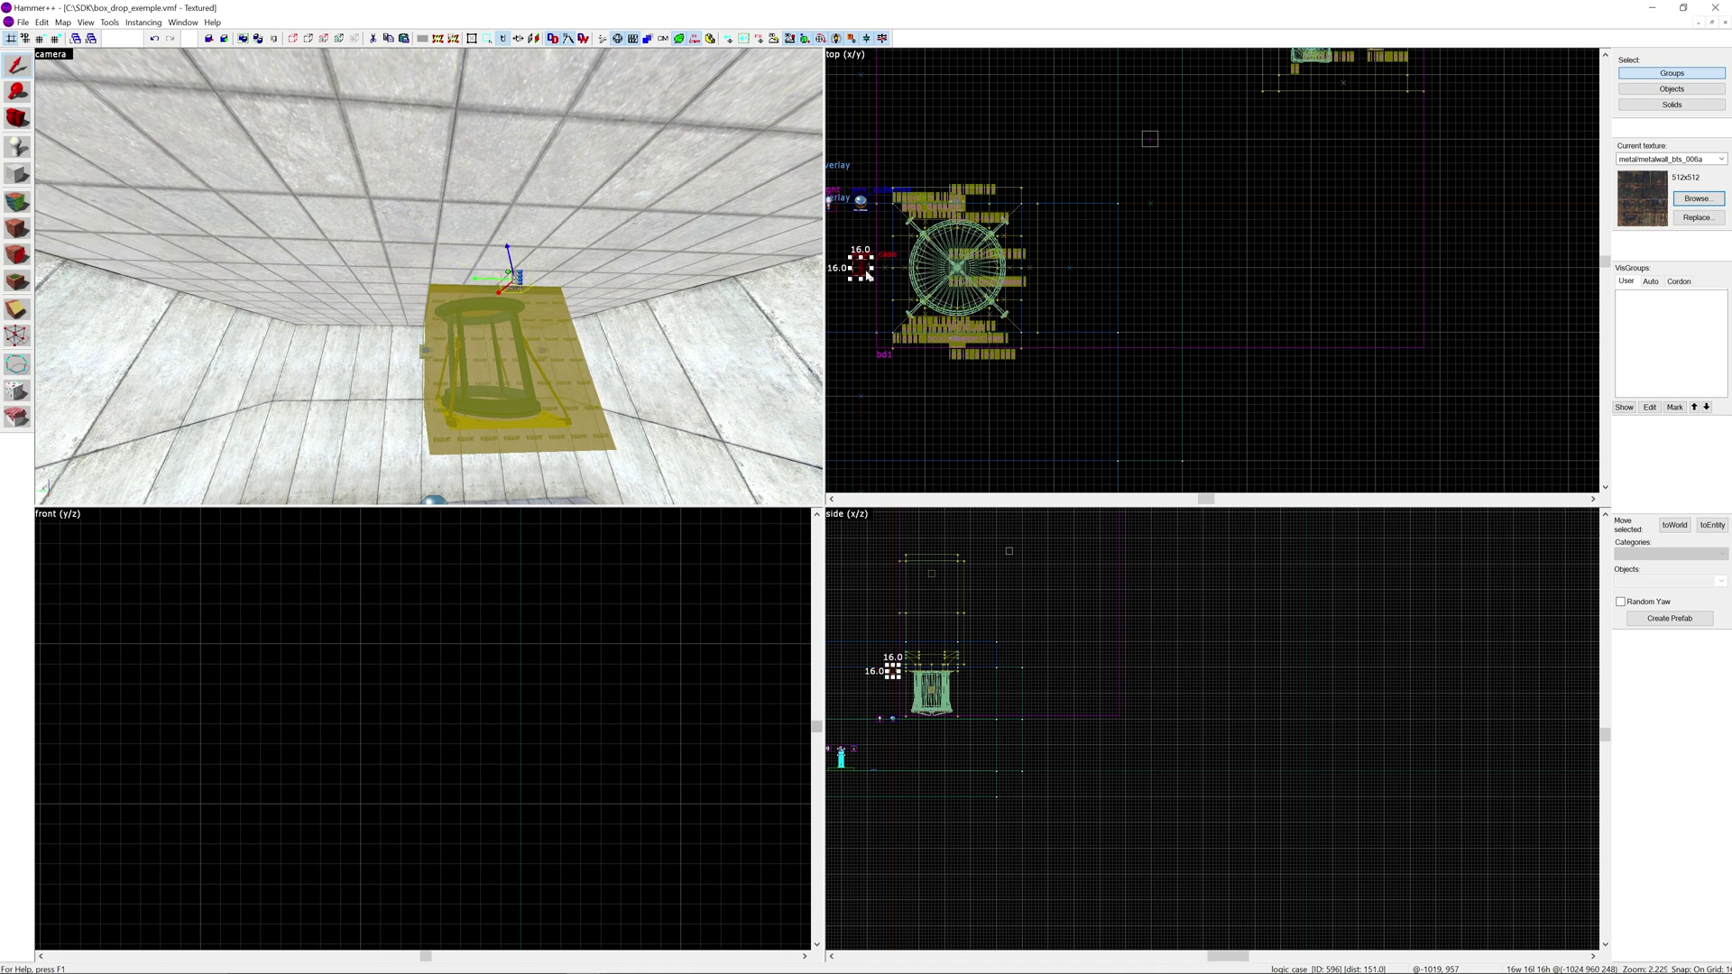
Open the bd1 dropper's box_dropper.vmf instance for editing and dismiss the lighting preview.
click(501, 323)
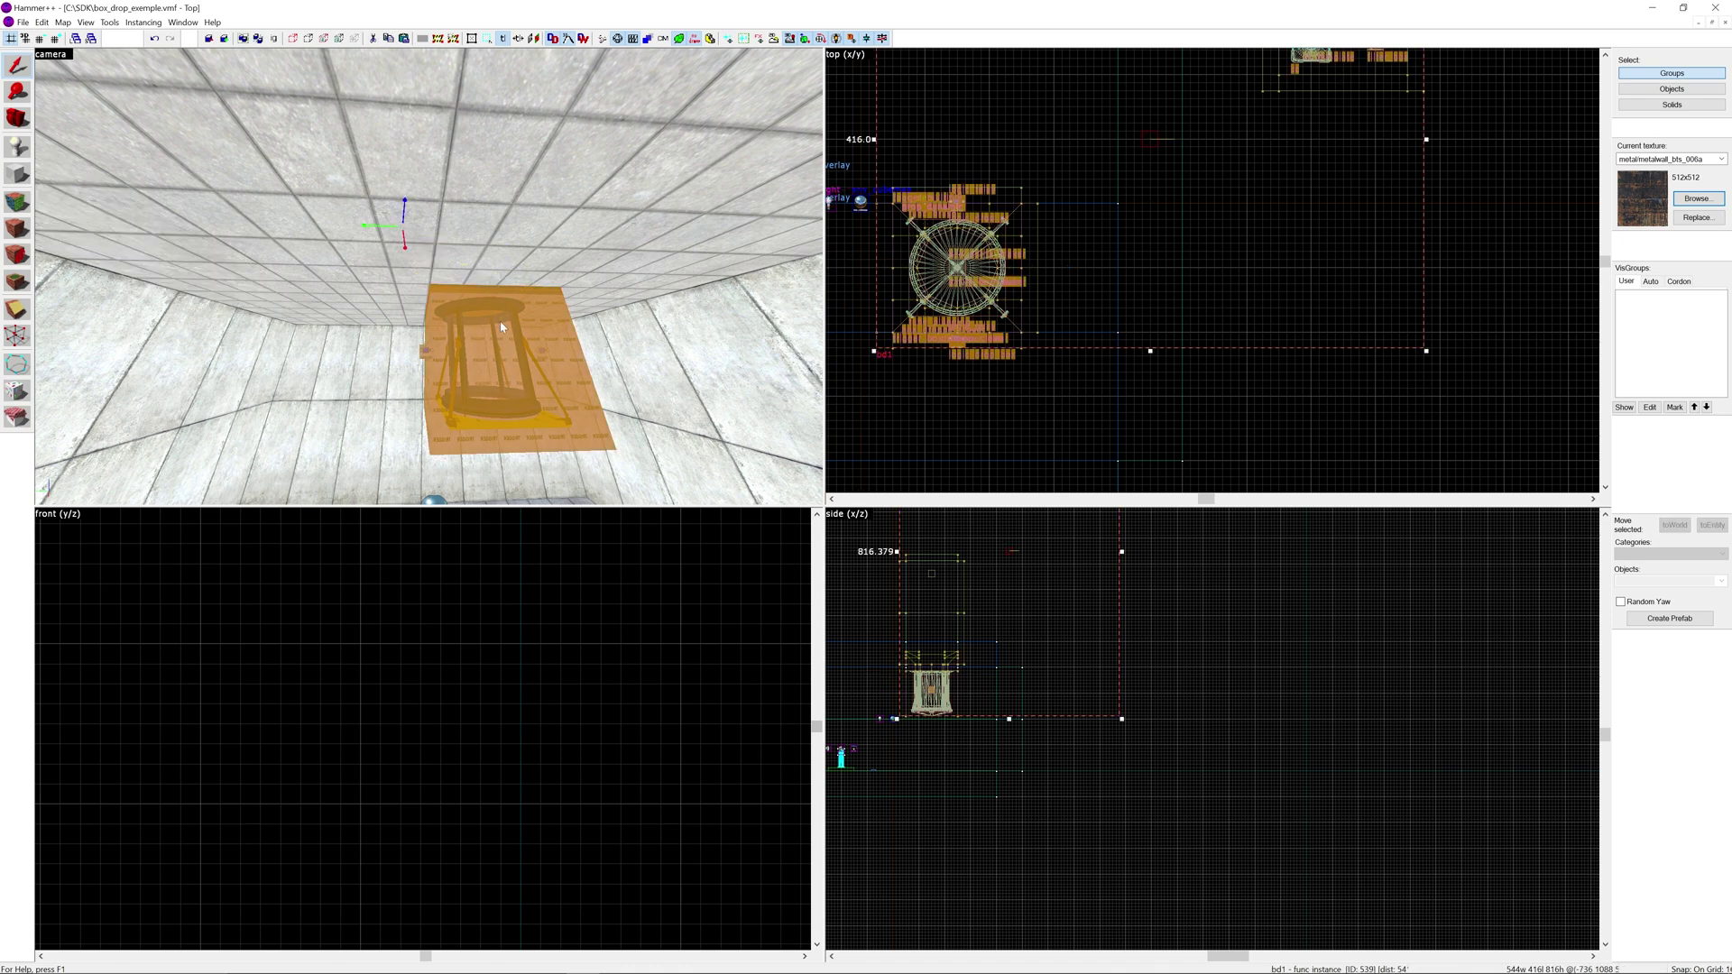
double_click(499, 321)
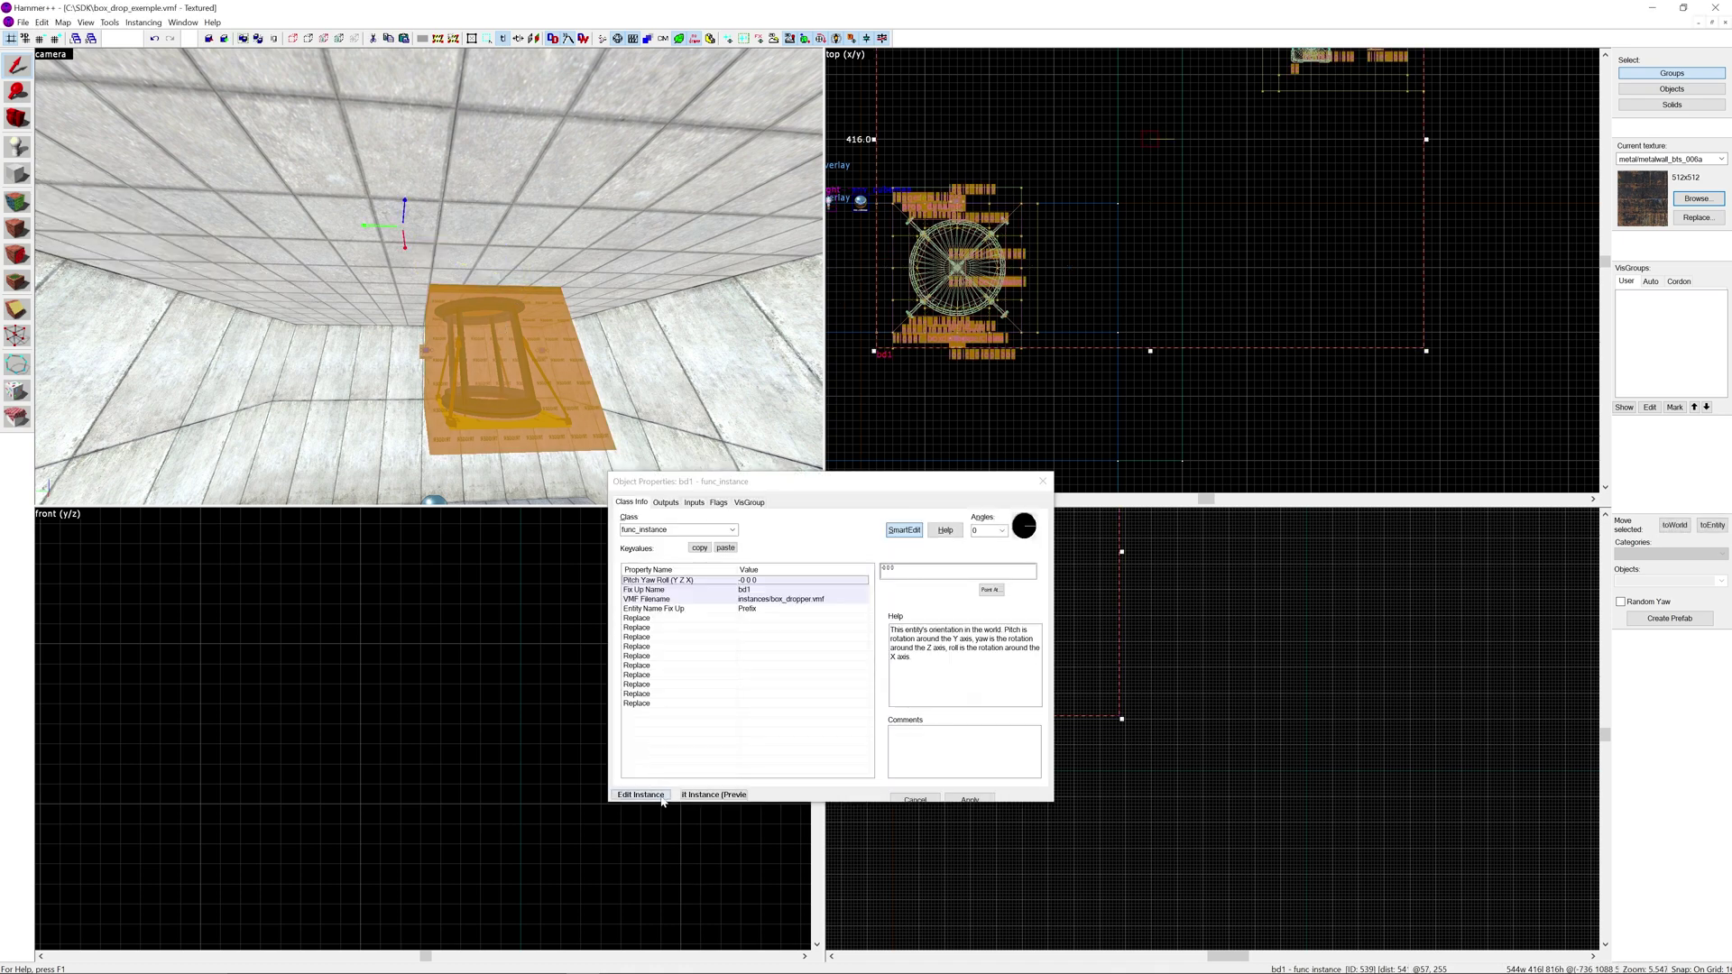
click(641, 795)
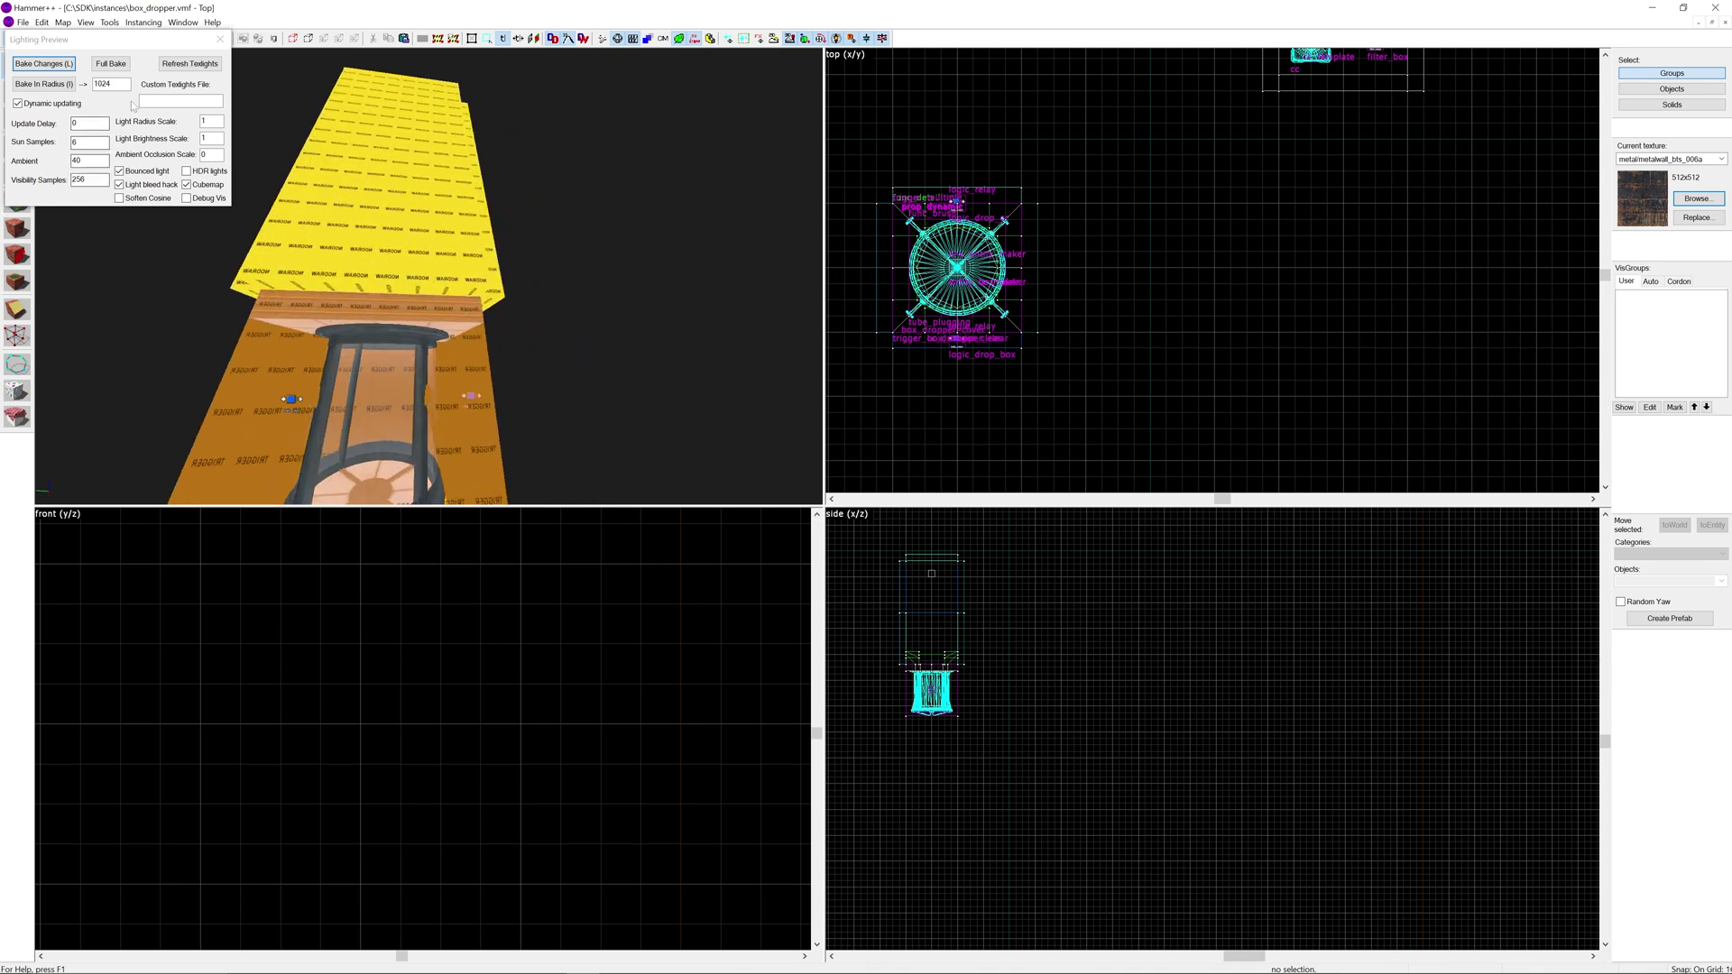
click(220, 40)
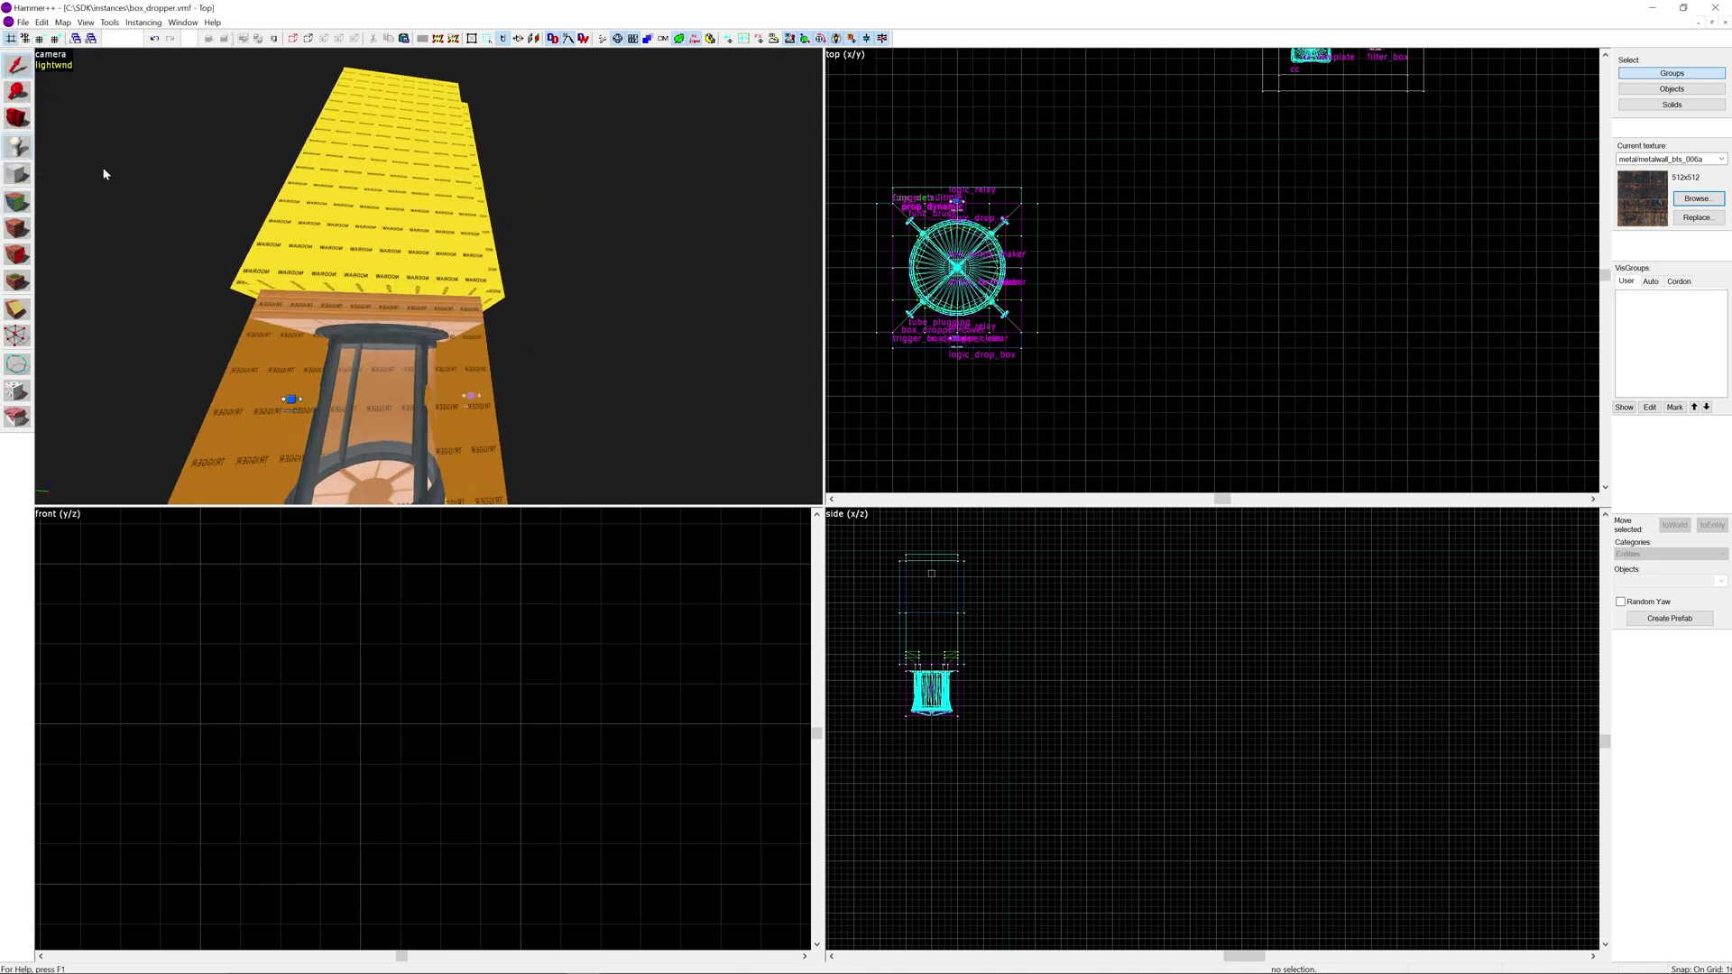
Place a logic_case entity on the dropper inside the instance and lower it beside the tube.
key(shift+e)
click(349, 296)
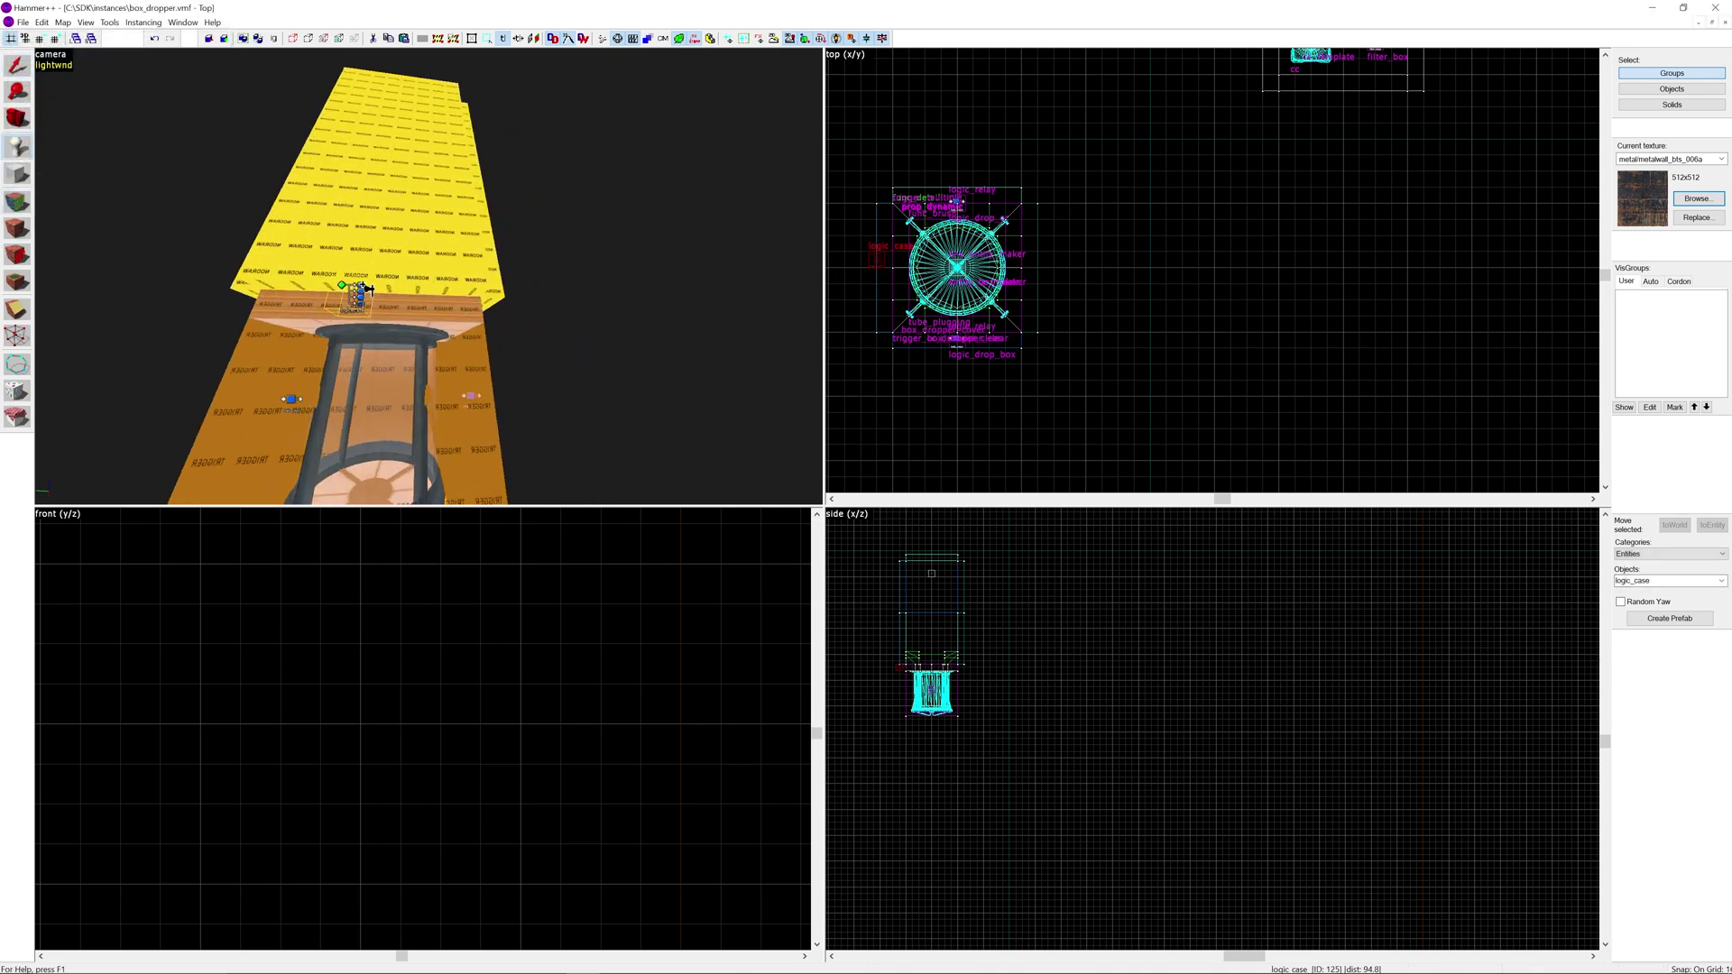
click(19, 64)
scroll(915, 665, up, 3)
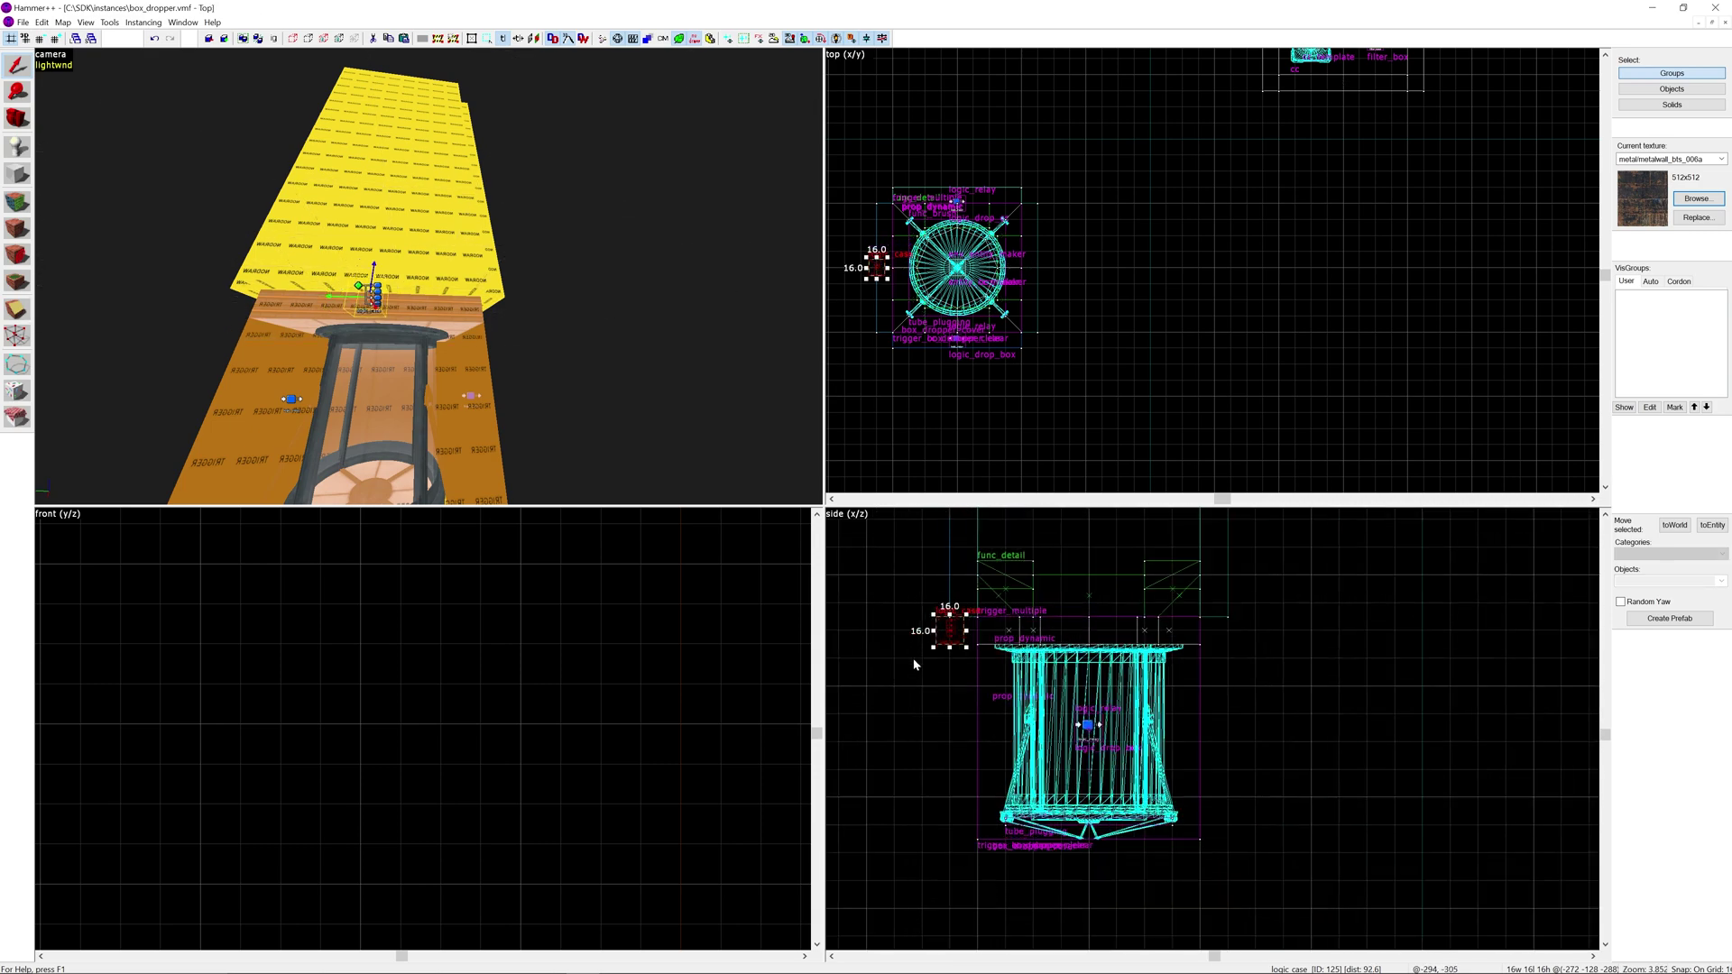
drag(952, 638, 952, 695)
Name the logic_case entity box_selector and apply the change.
key(alt+Return)
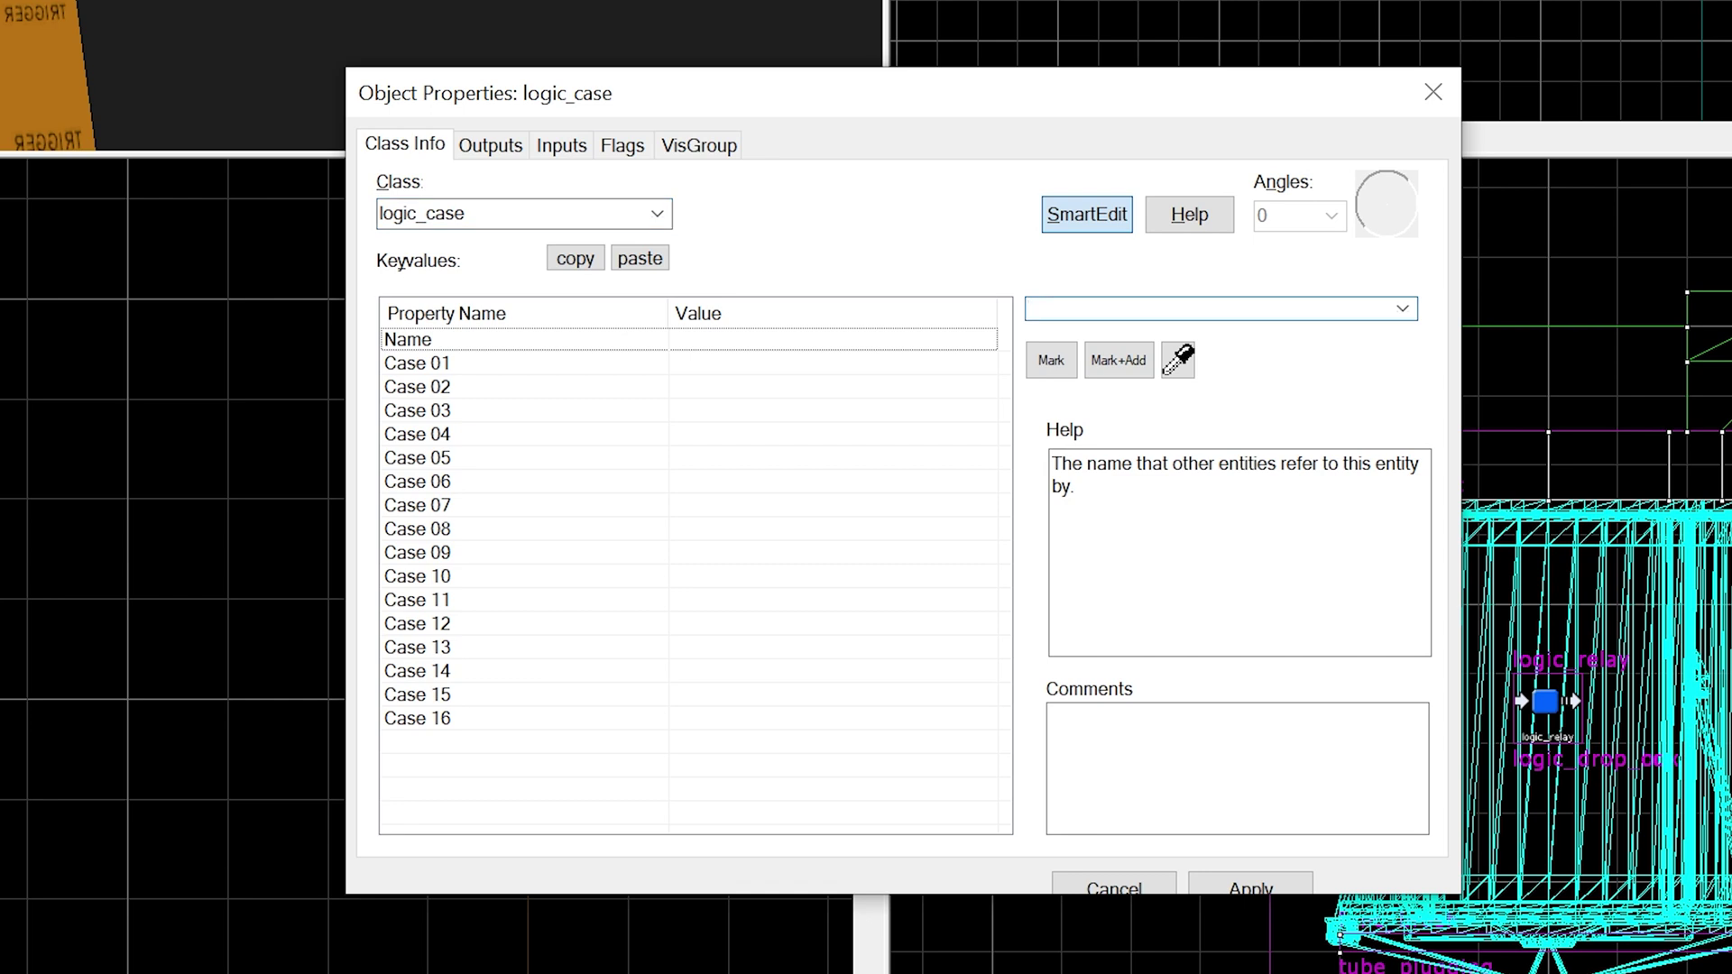
text(box_sel)
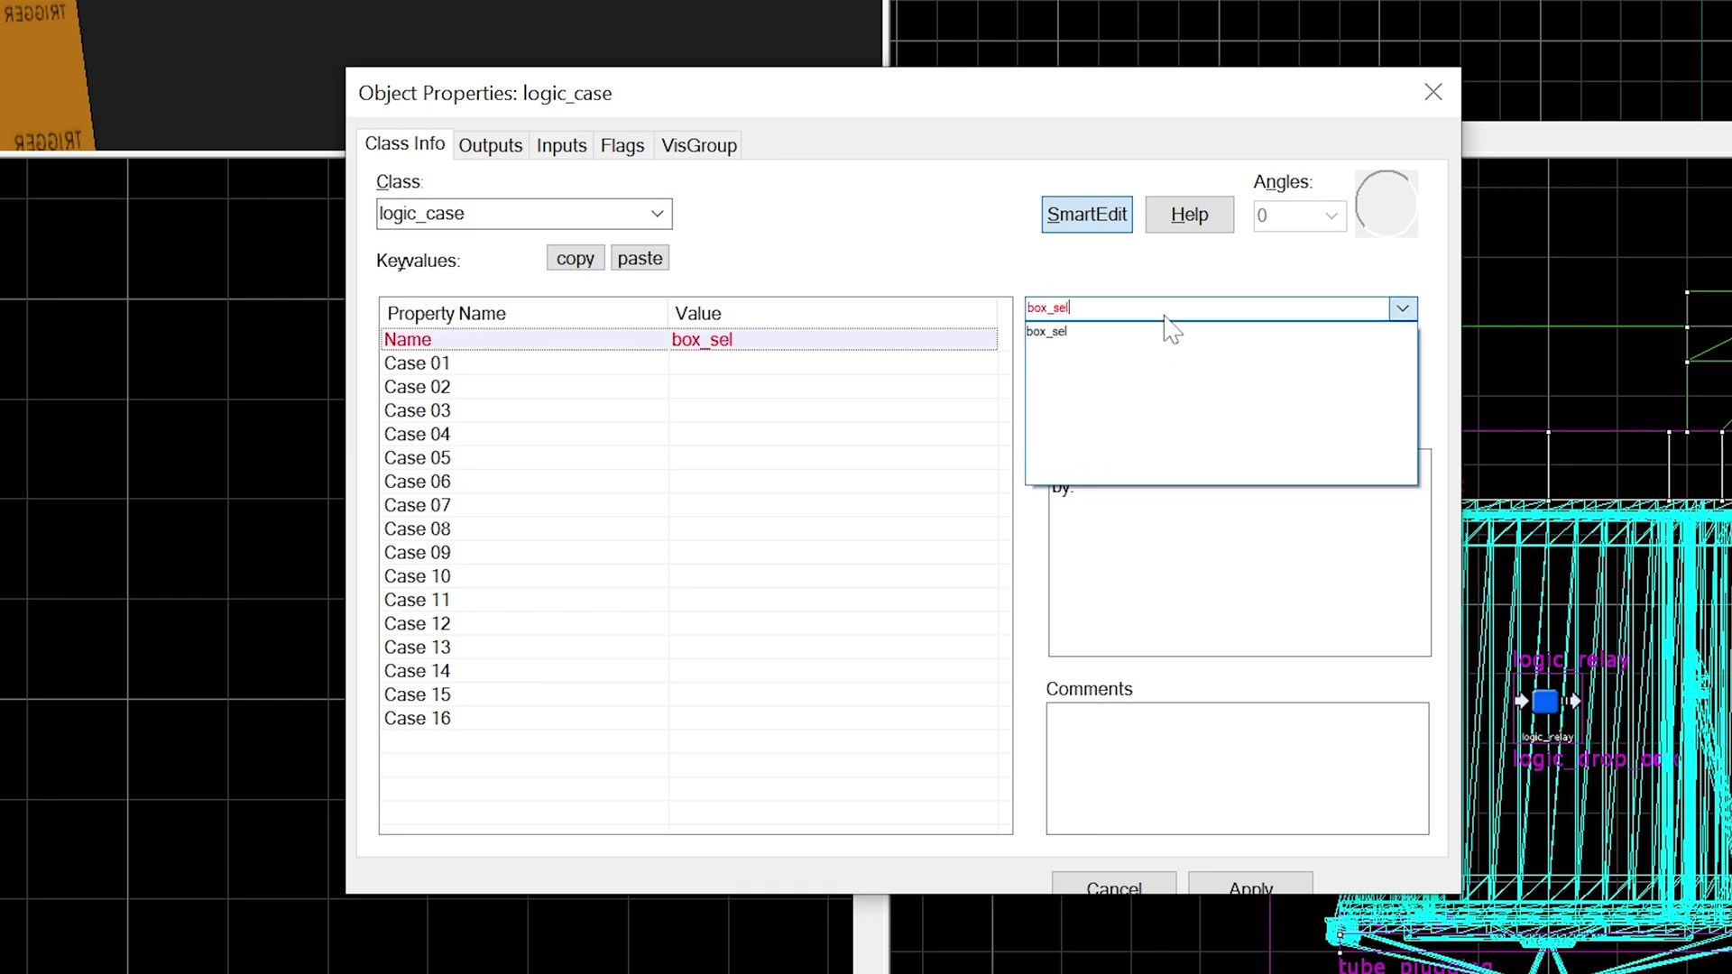
text(ector)
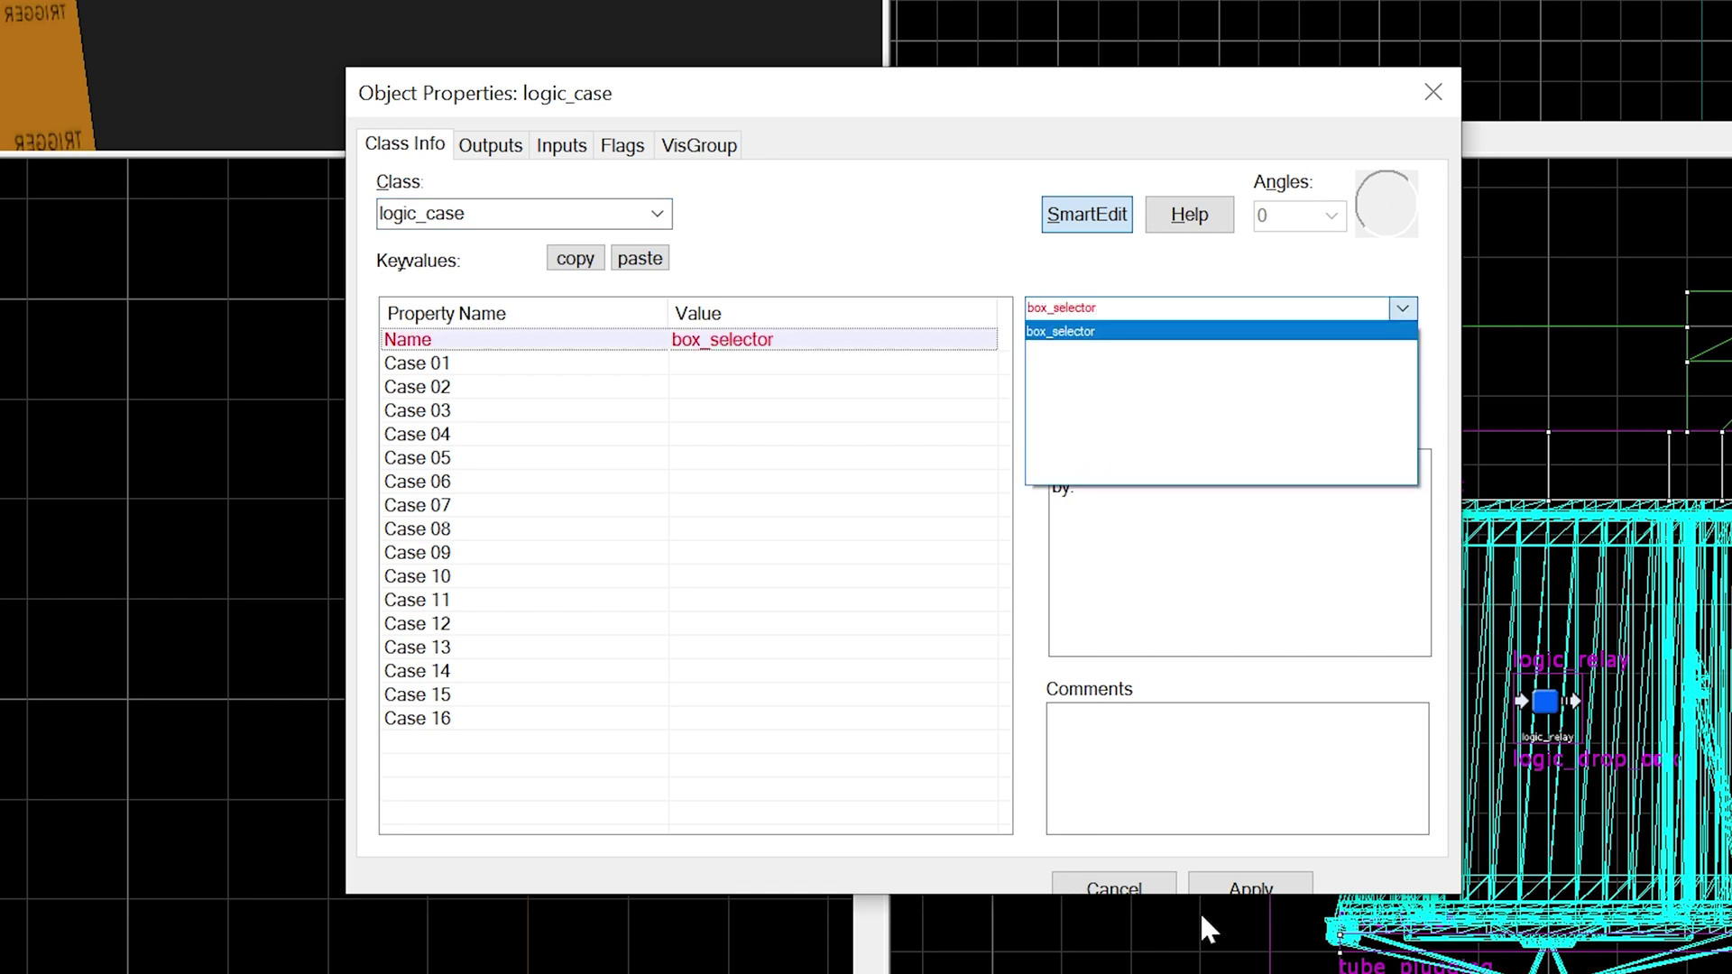
click(1251, 889)
Add an OnCase01 output to box_selector that sends Kill to the box entity.
click(529, 145)
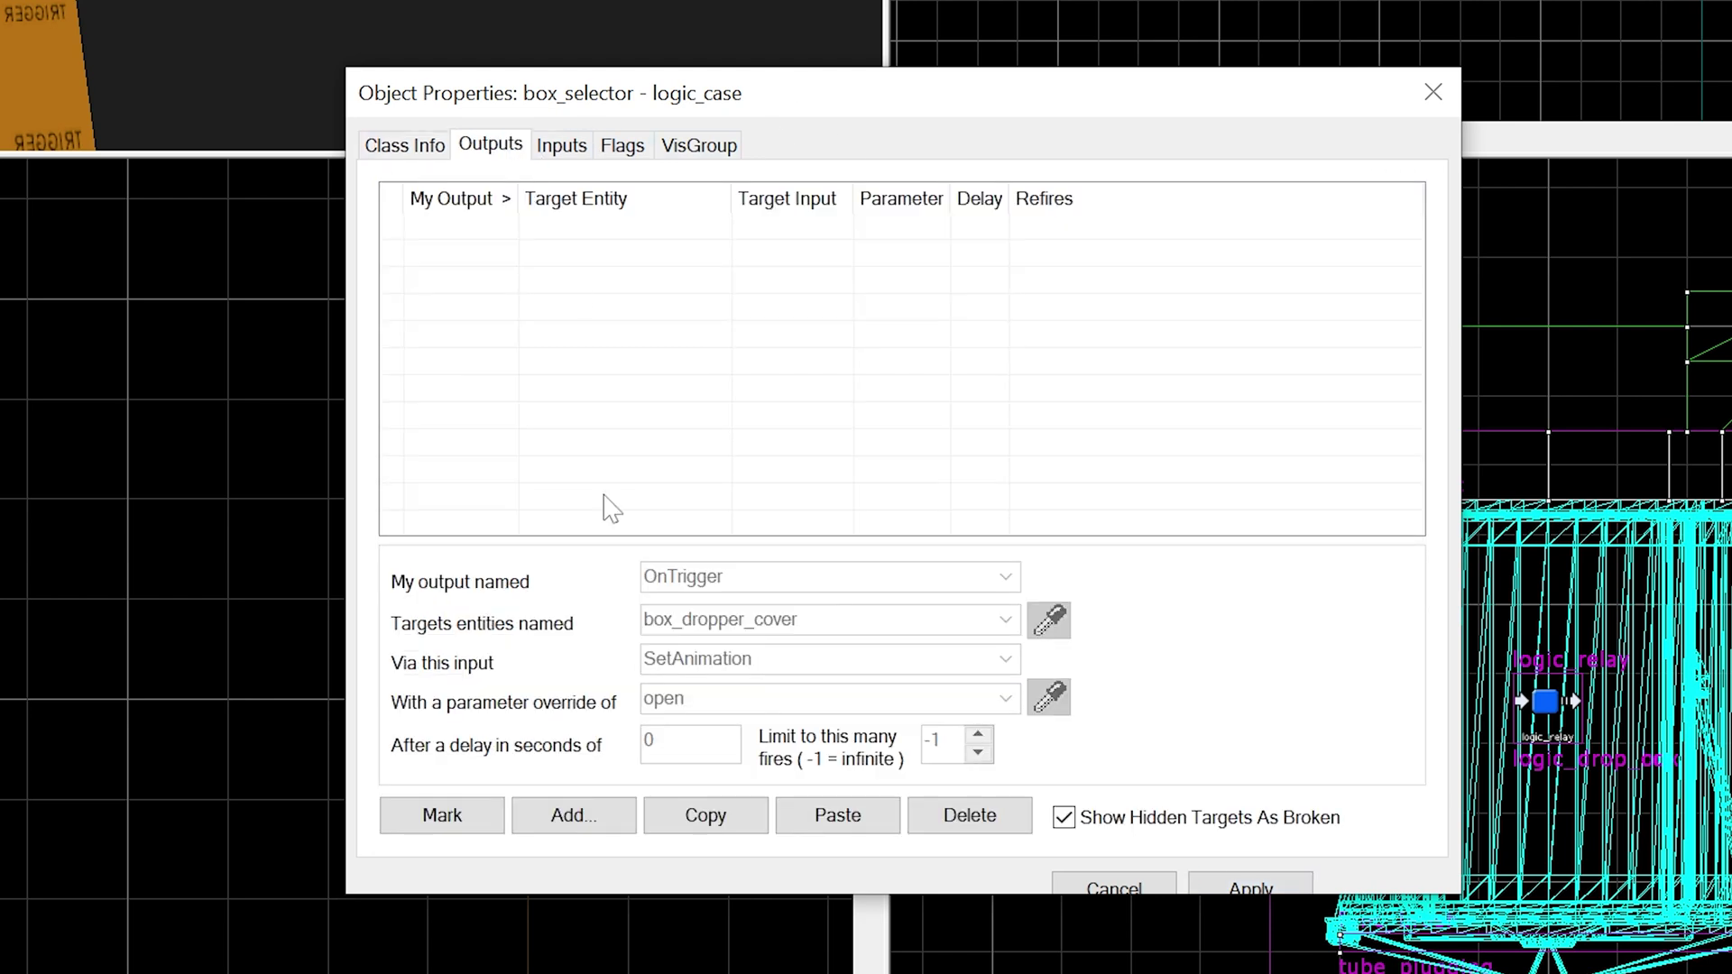
click(574, 814)
text(onC)
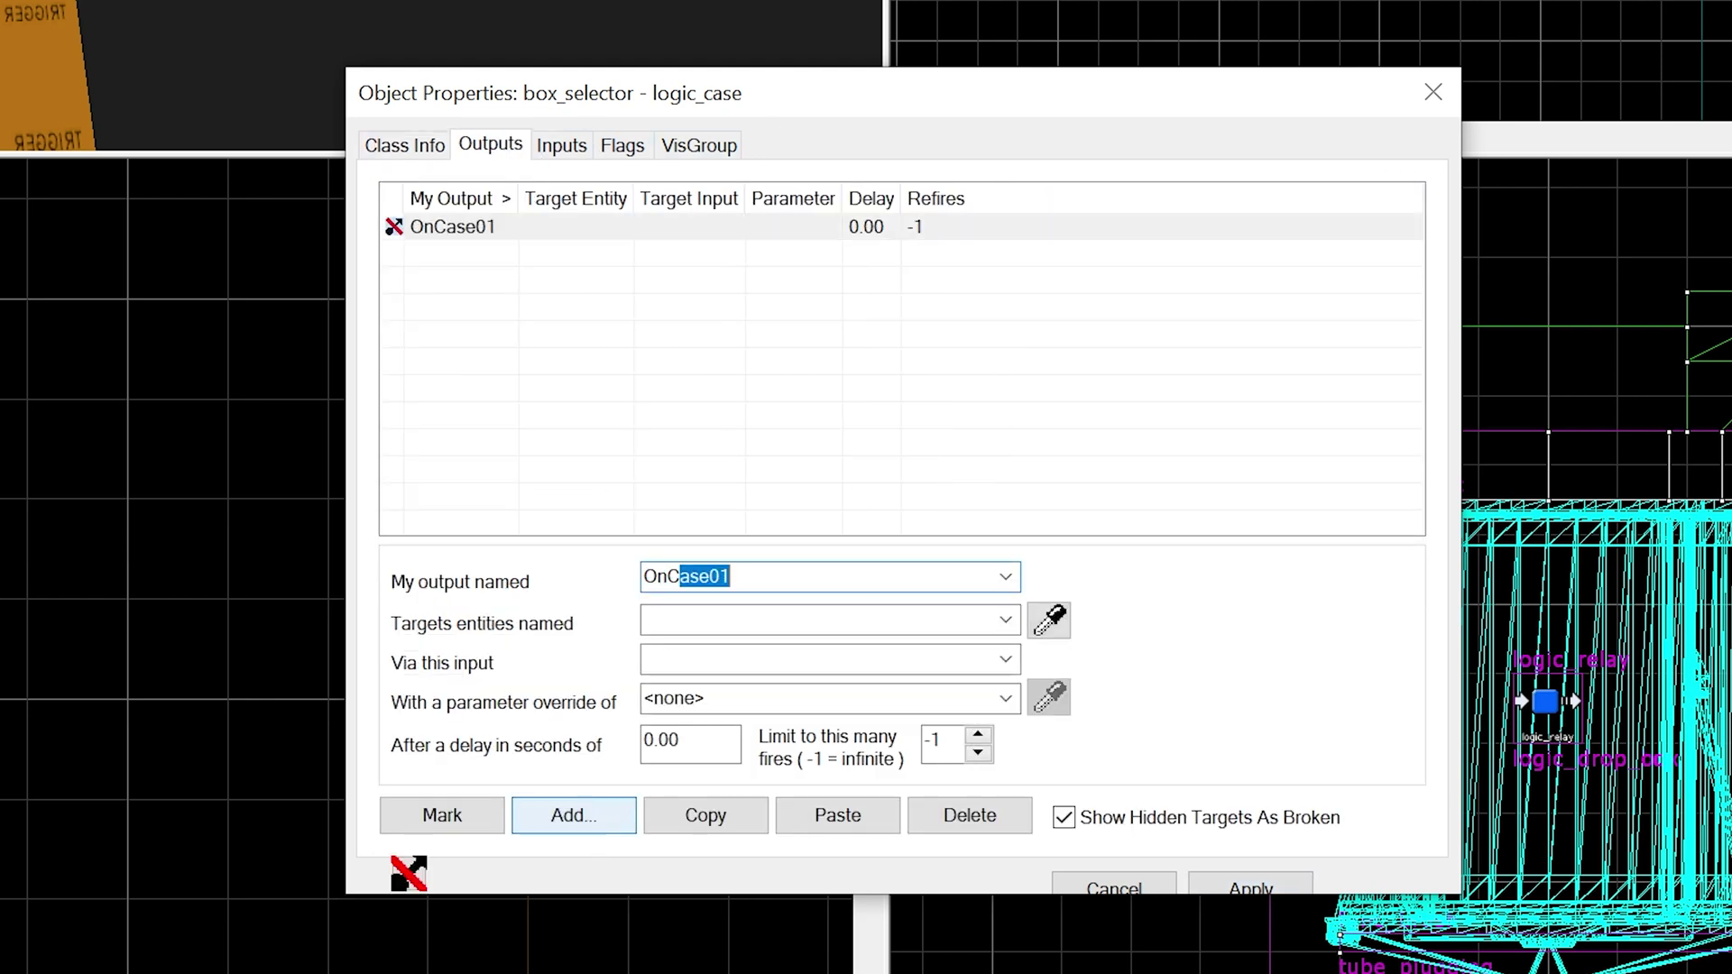
click(754, 623)
click(1006, 620)
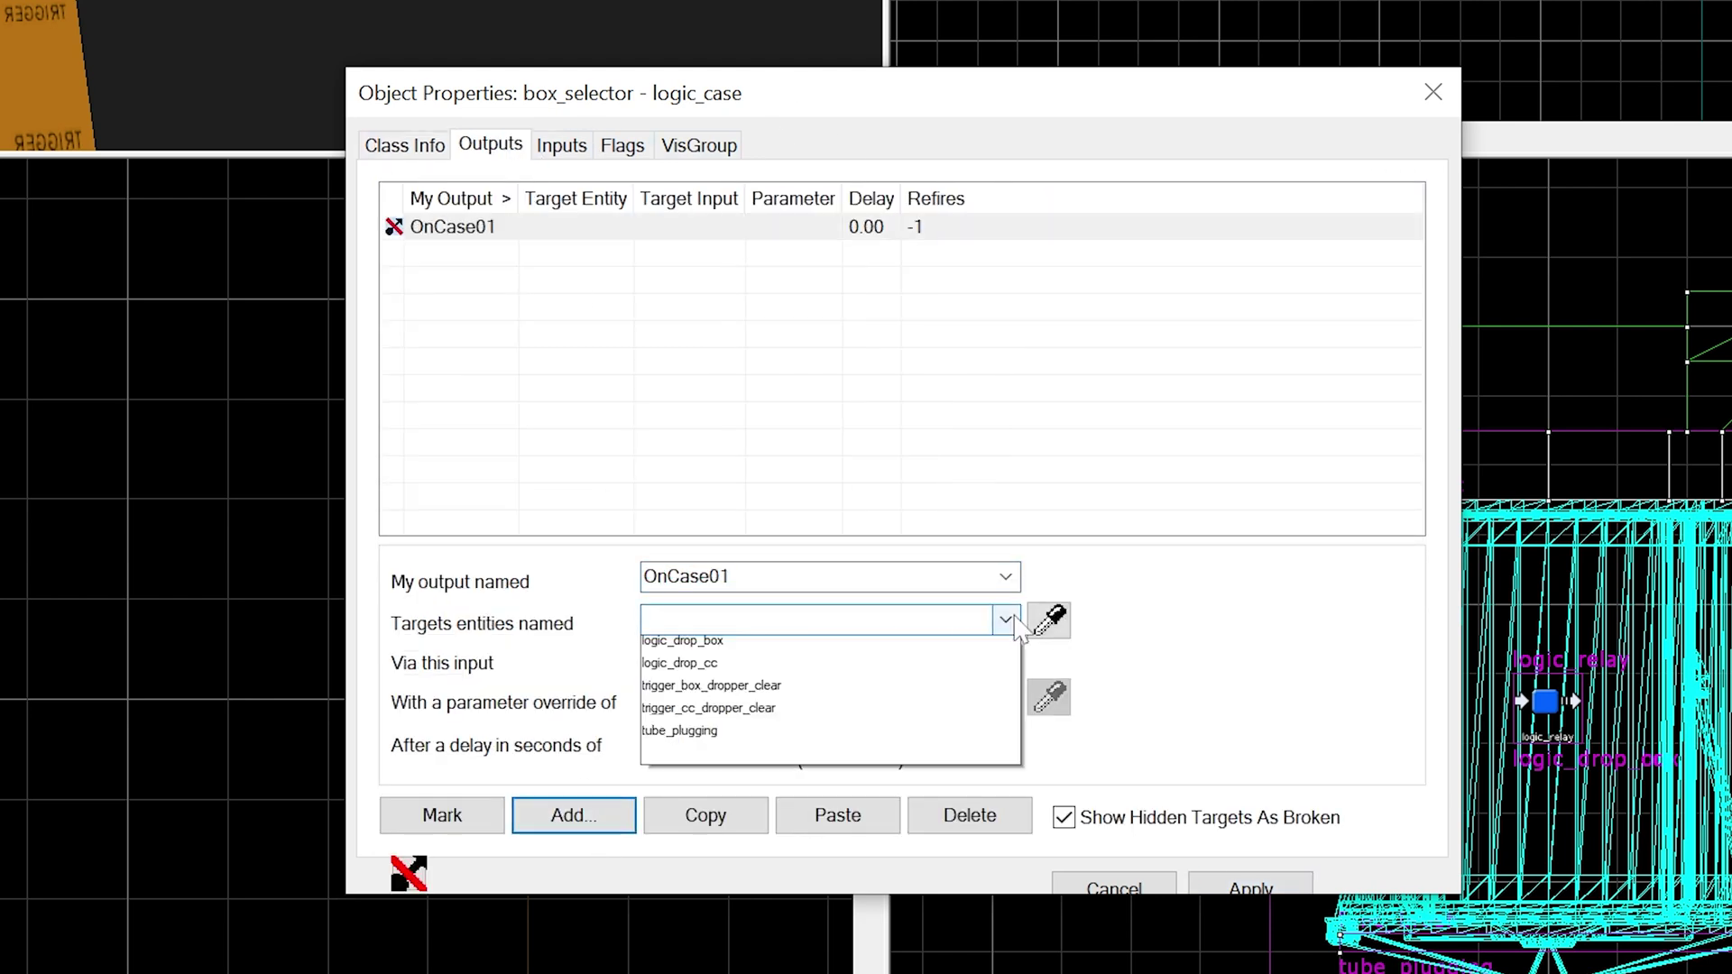
click(884, 648)
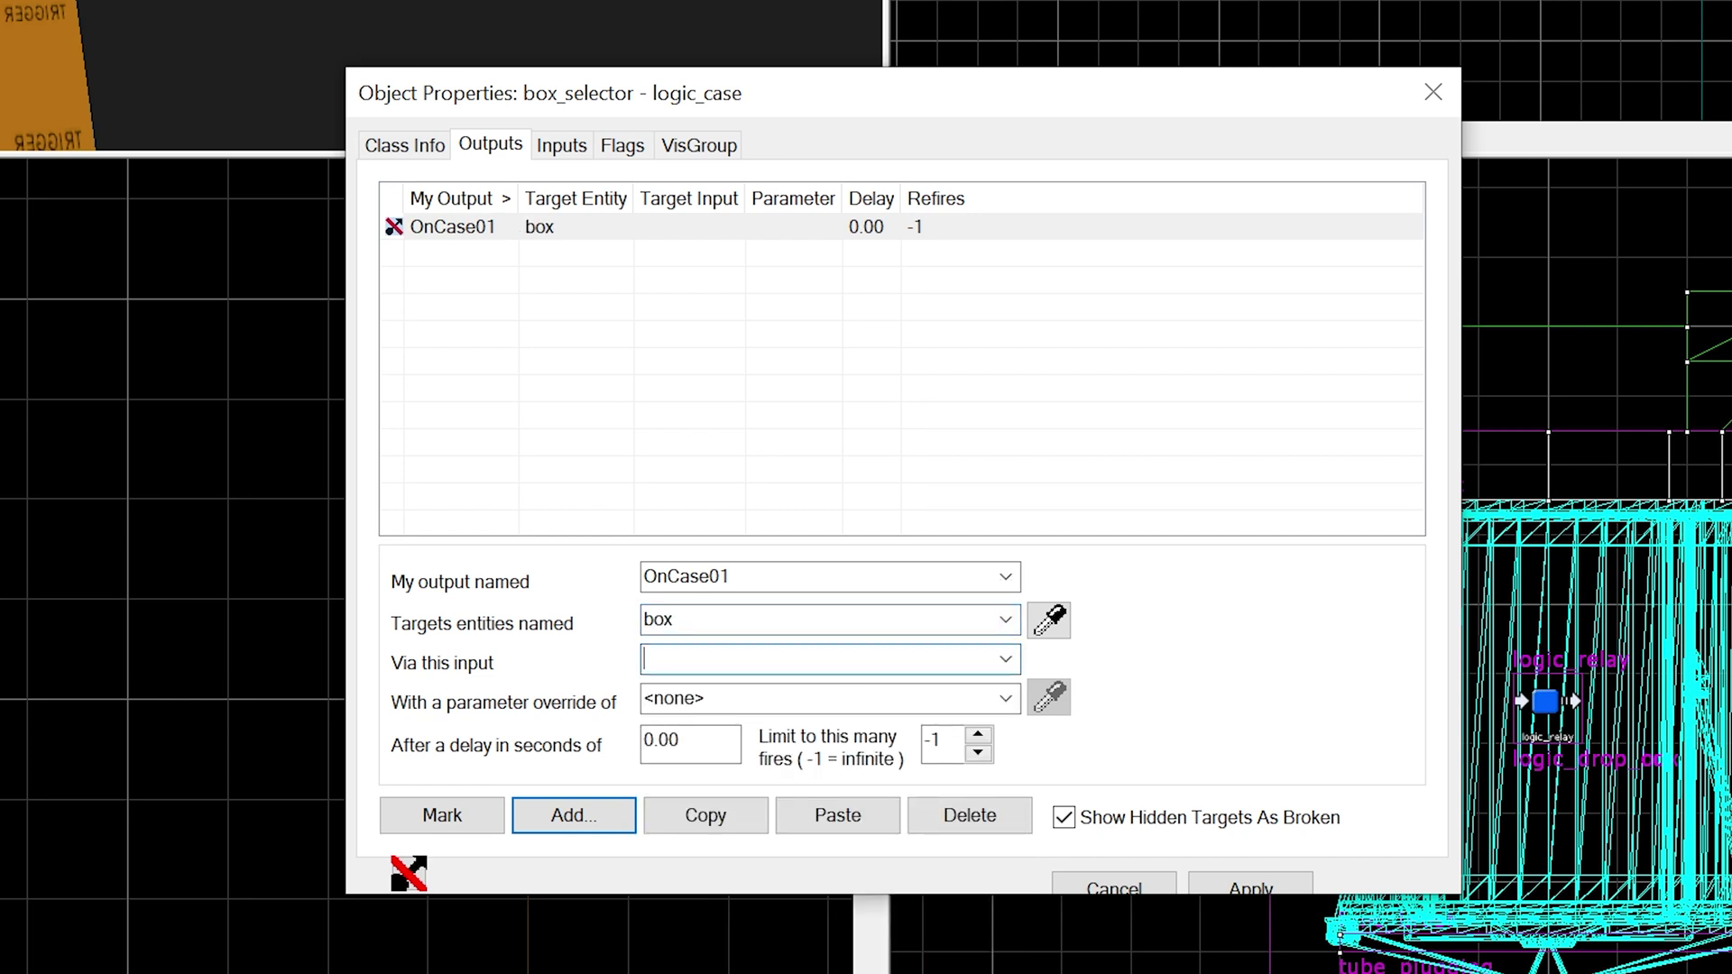
click(825, 660)
text(Kill)
Add a second OnCase01 output to box_selector that sends Kill to box_template.
click(596, 823)
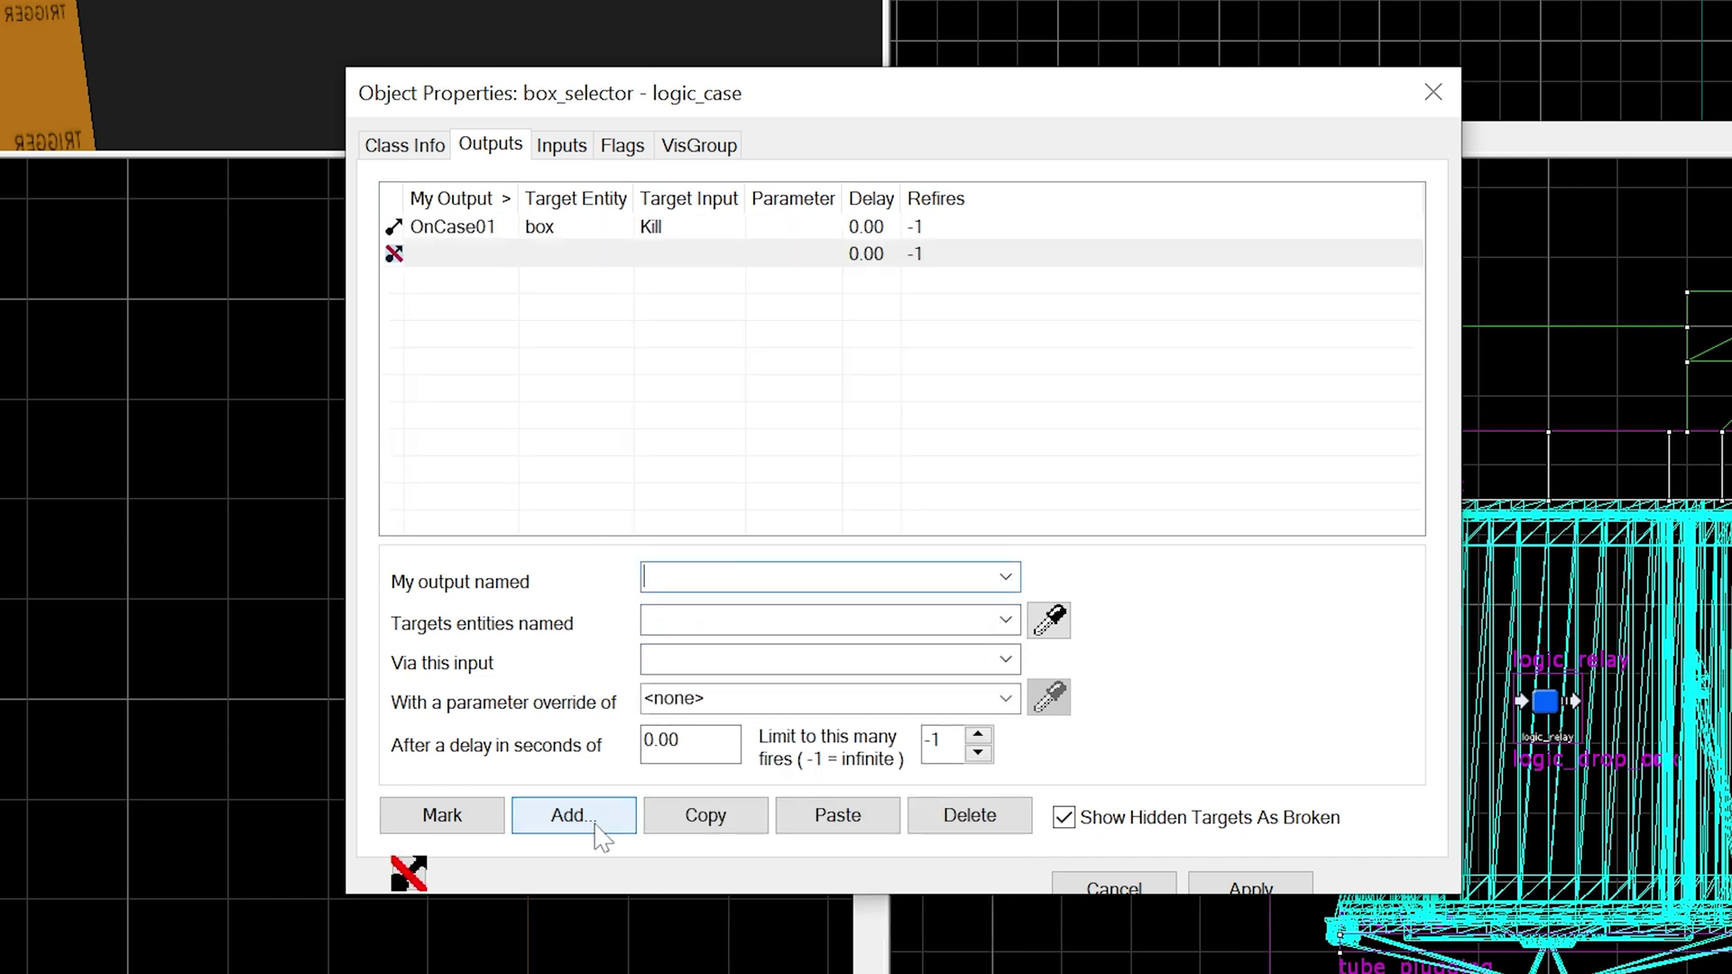
click(1005, 621)
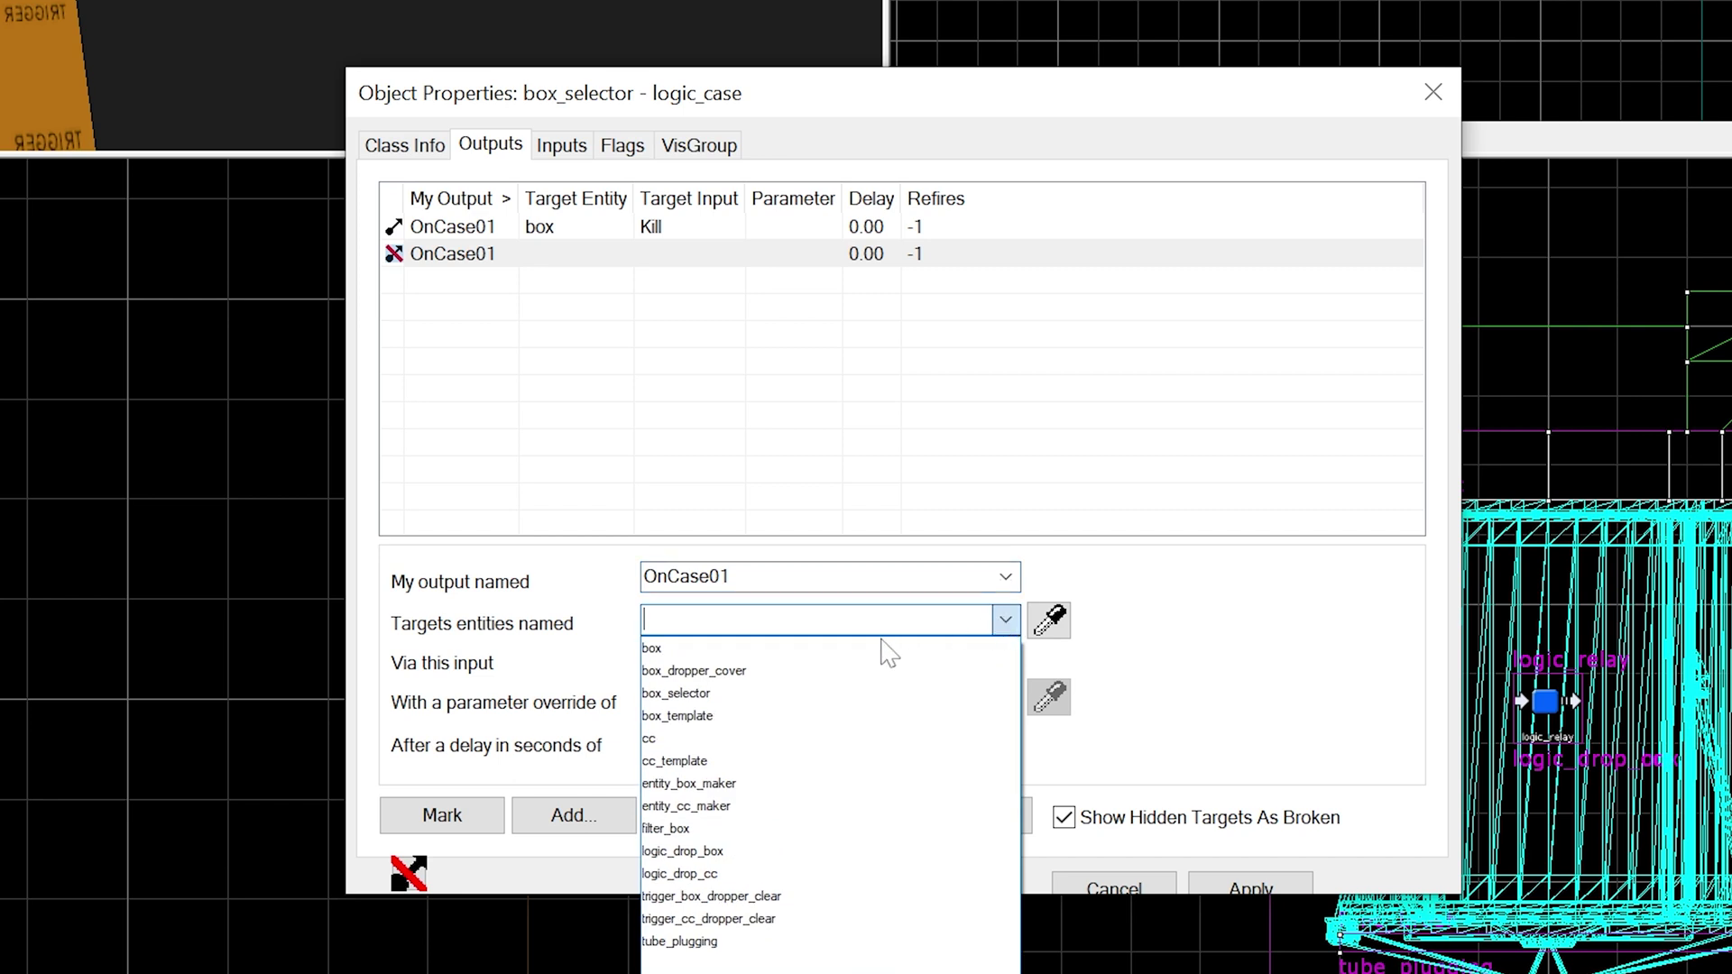
click(774, 717)
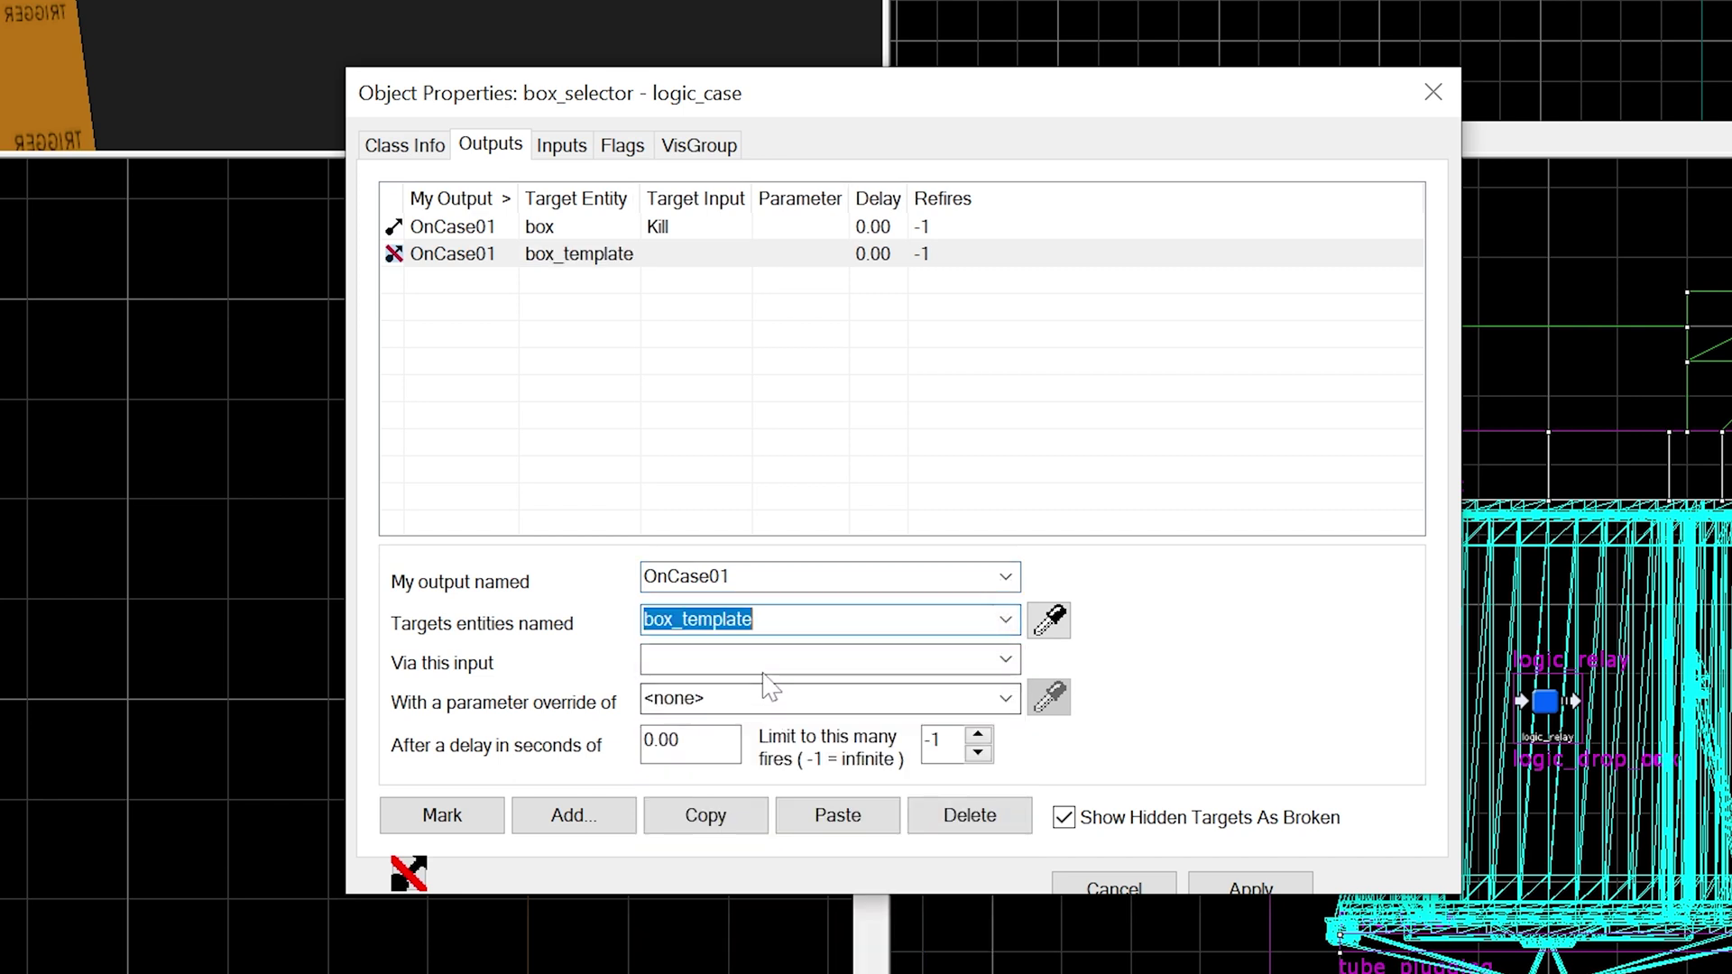
key(Tab)
text(k)
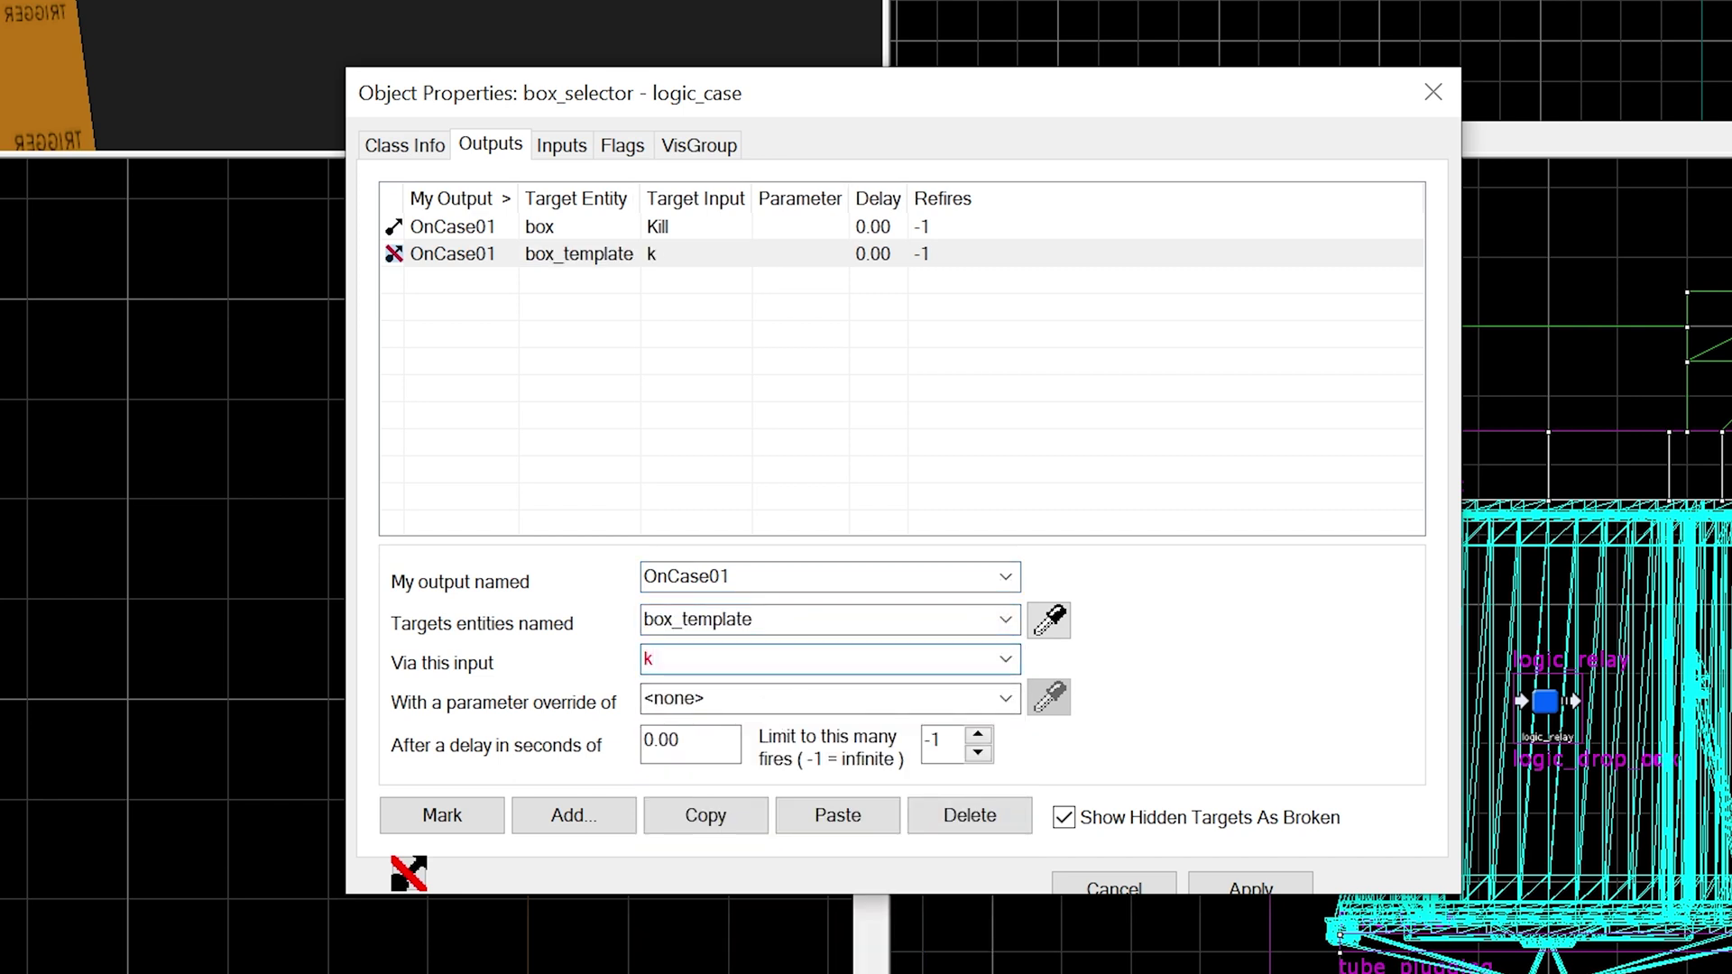
text(ill)
Add another OnCase01 output that sends Kill to entity_box_maker.
click(569, 817)
text(o)
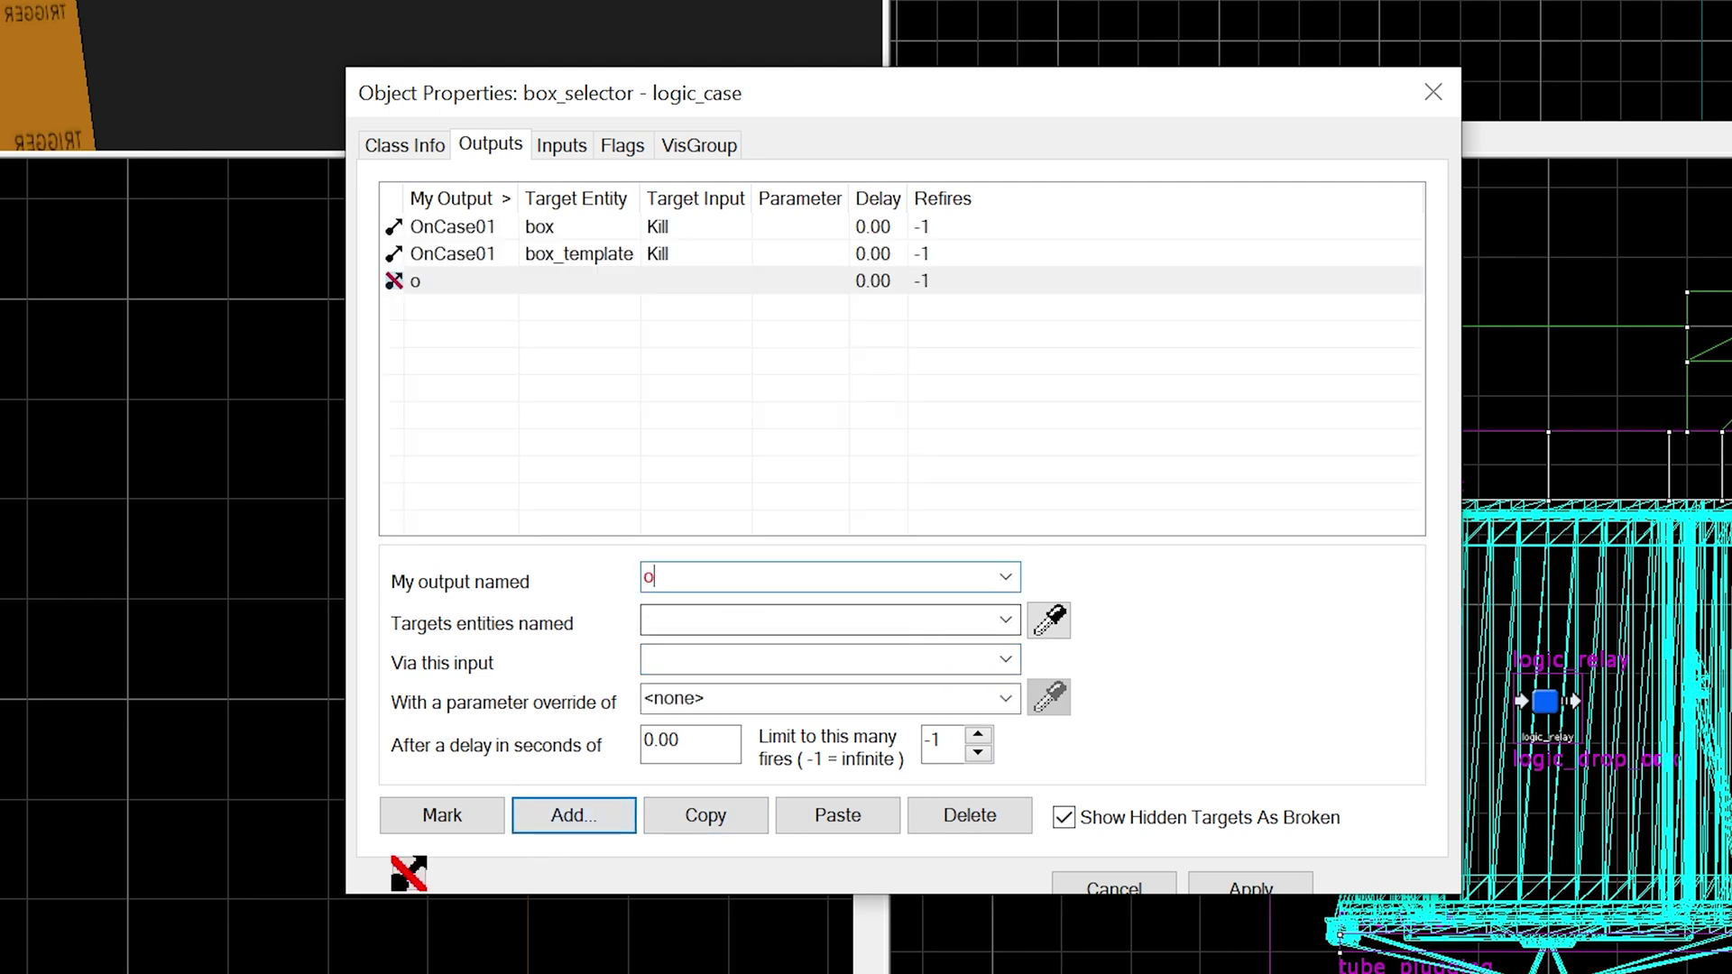
text(nCase01)
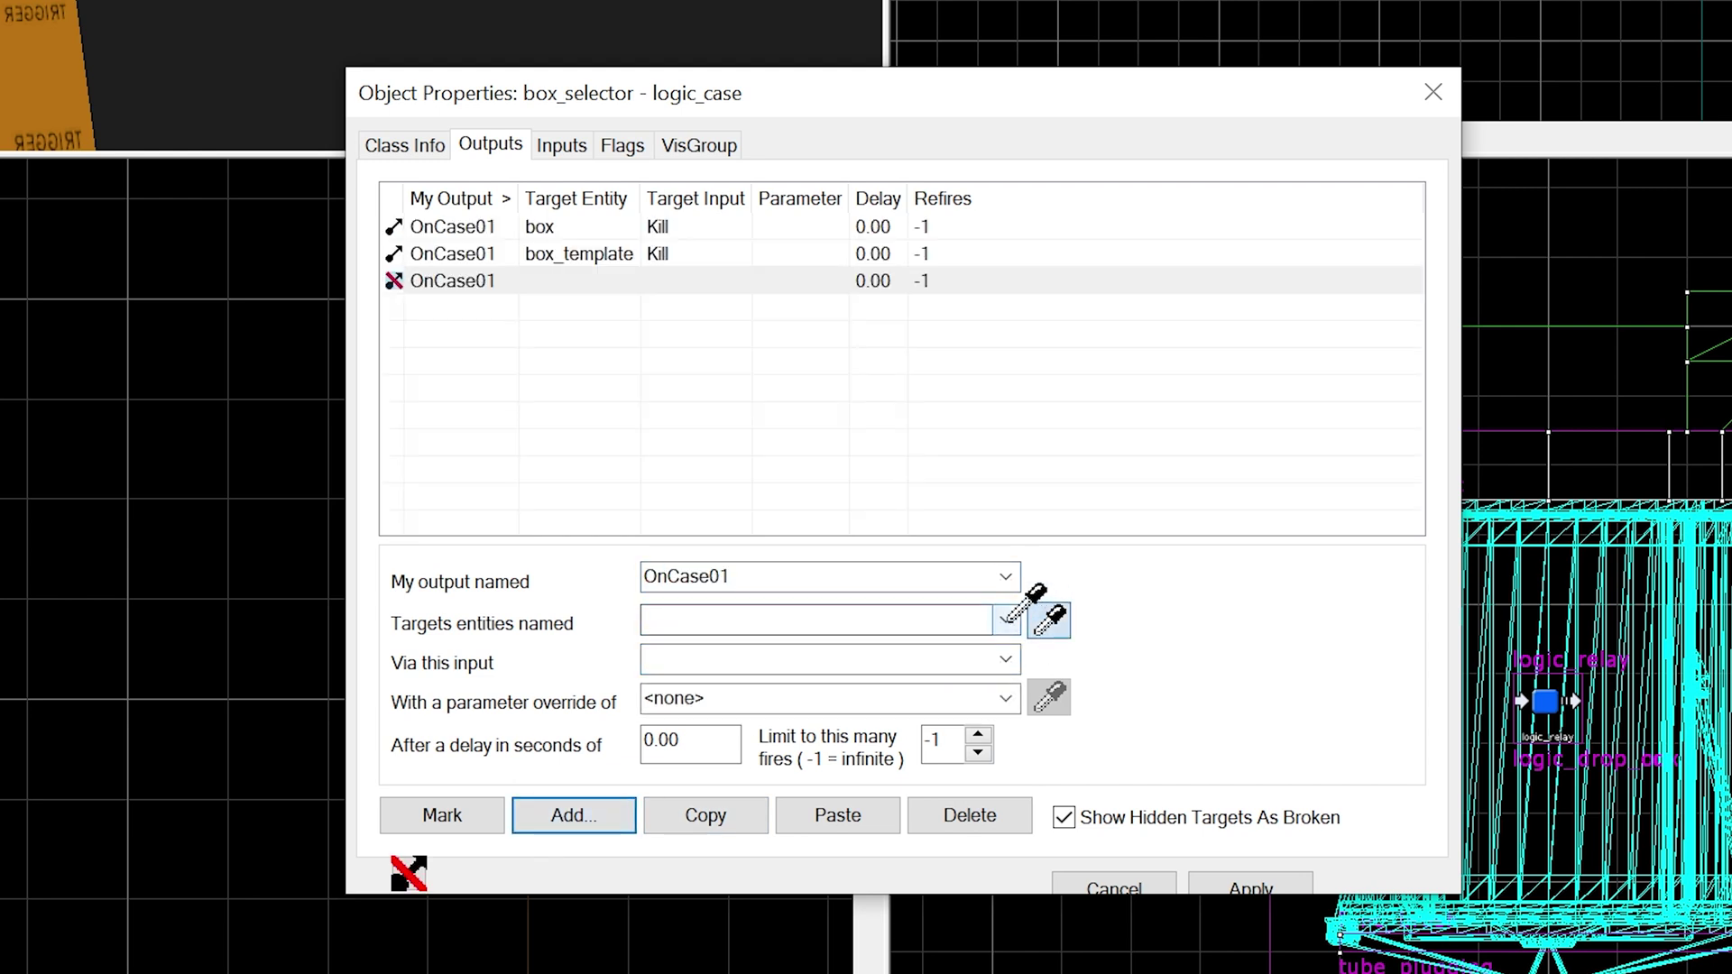
click(1005, 620)
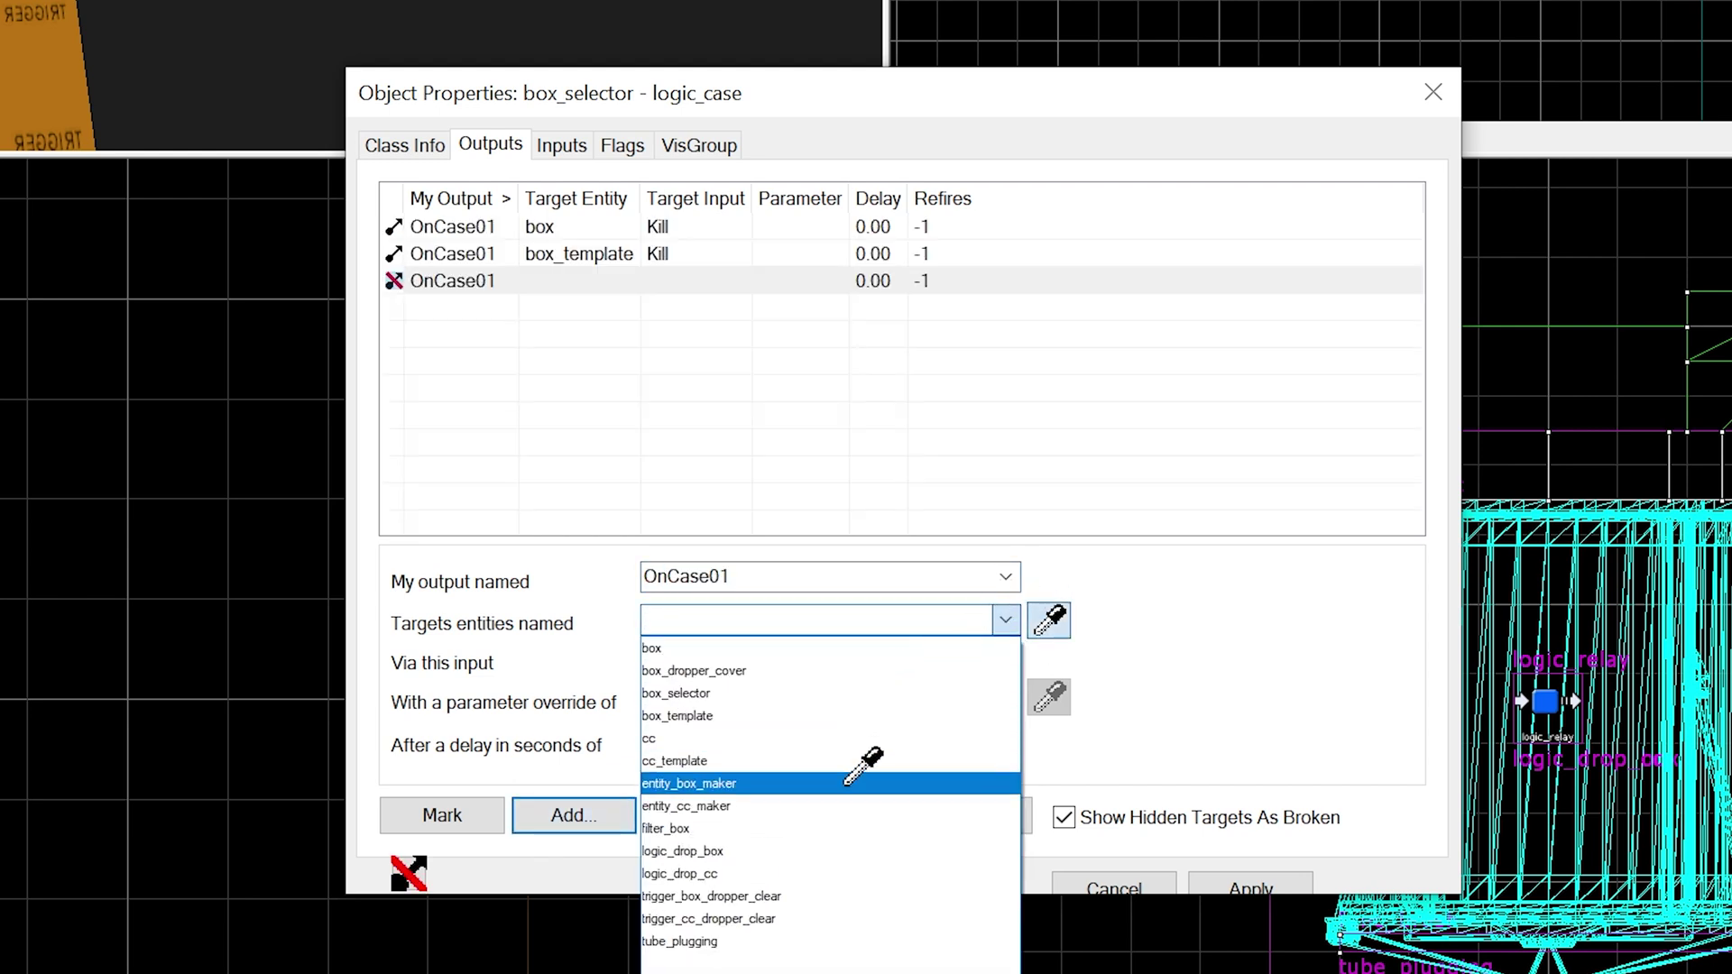
click(857, 782)
click(843, 660)
text(Kill)
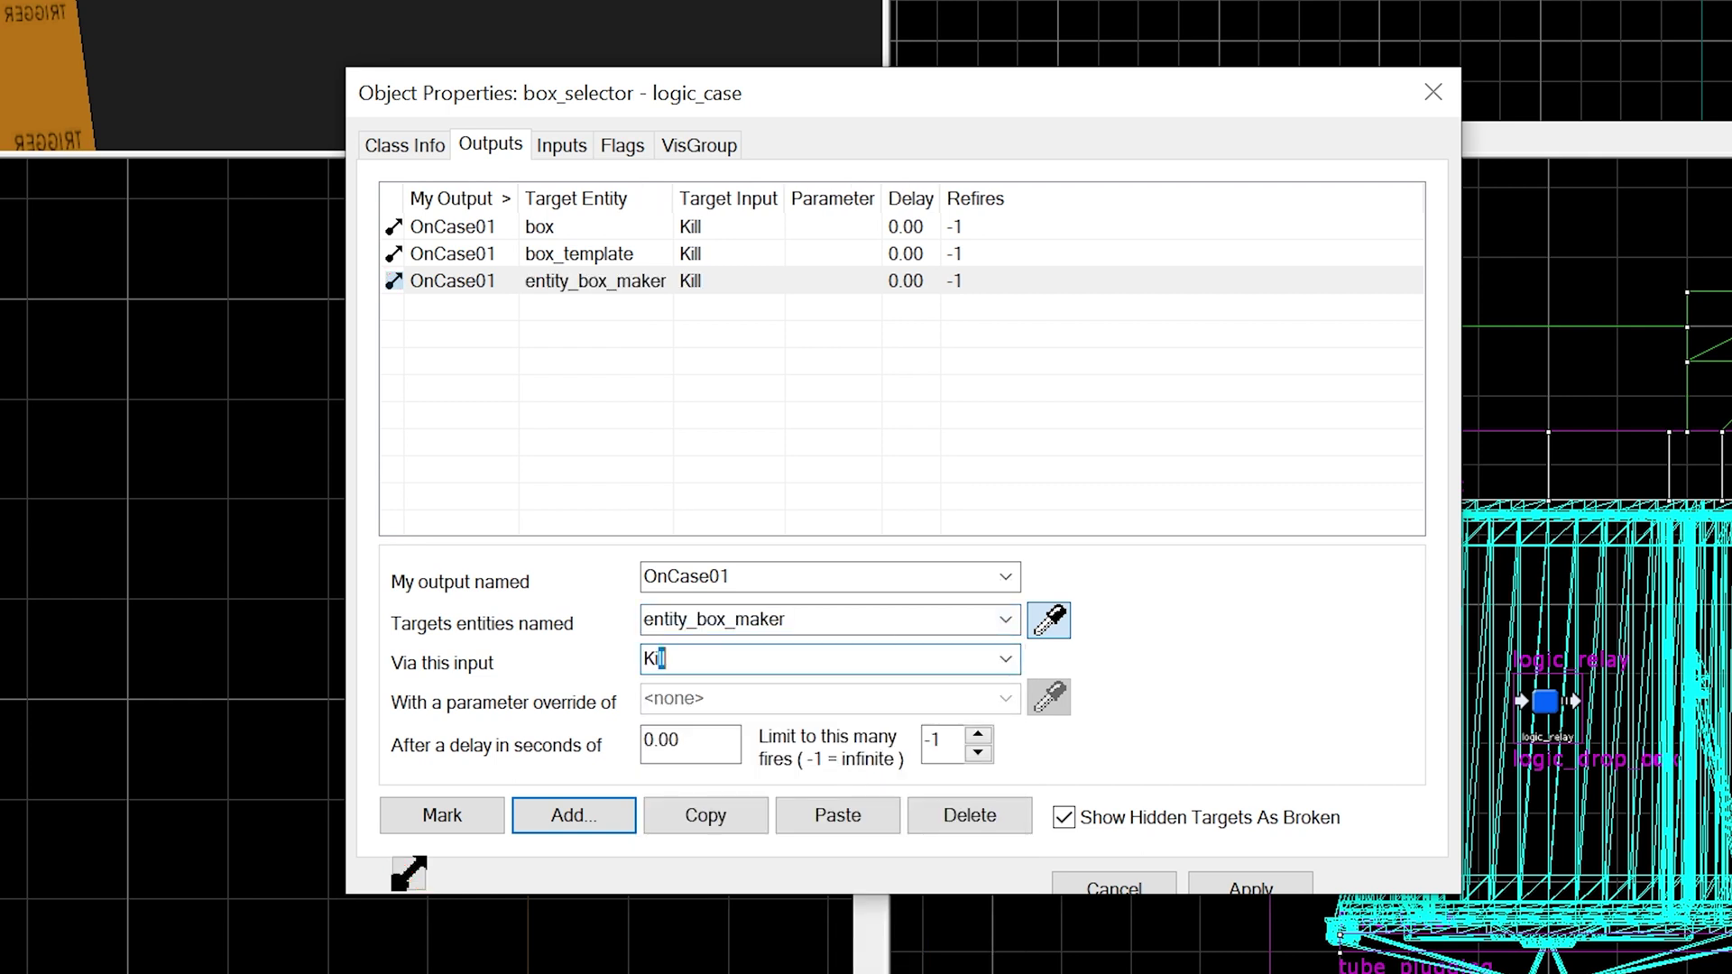
Add another OnCase01 output that sends Kill to the logic_drop_box relay.
click(595, 816)
text(OnCase01)
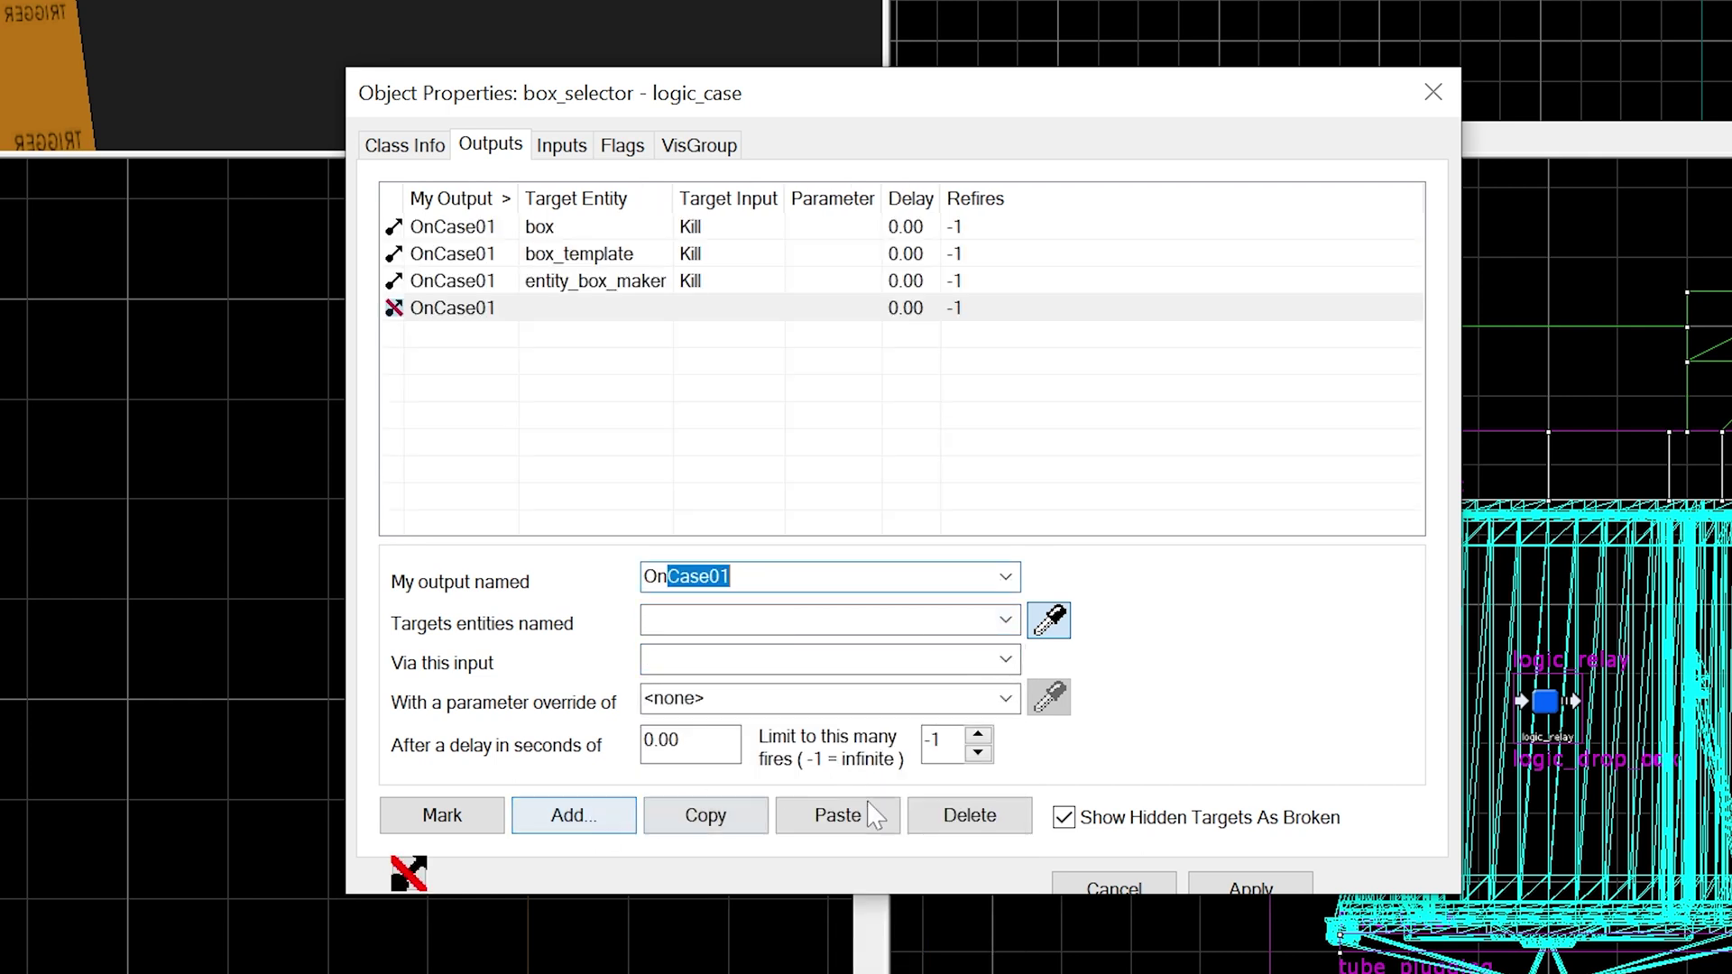
key(Tab)
click(1004, 620)
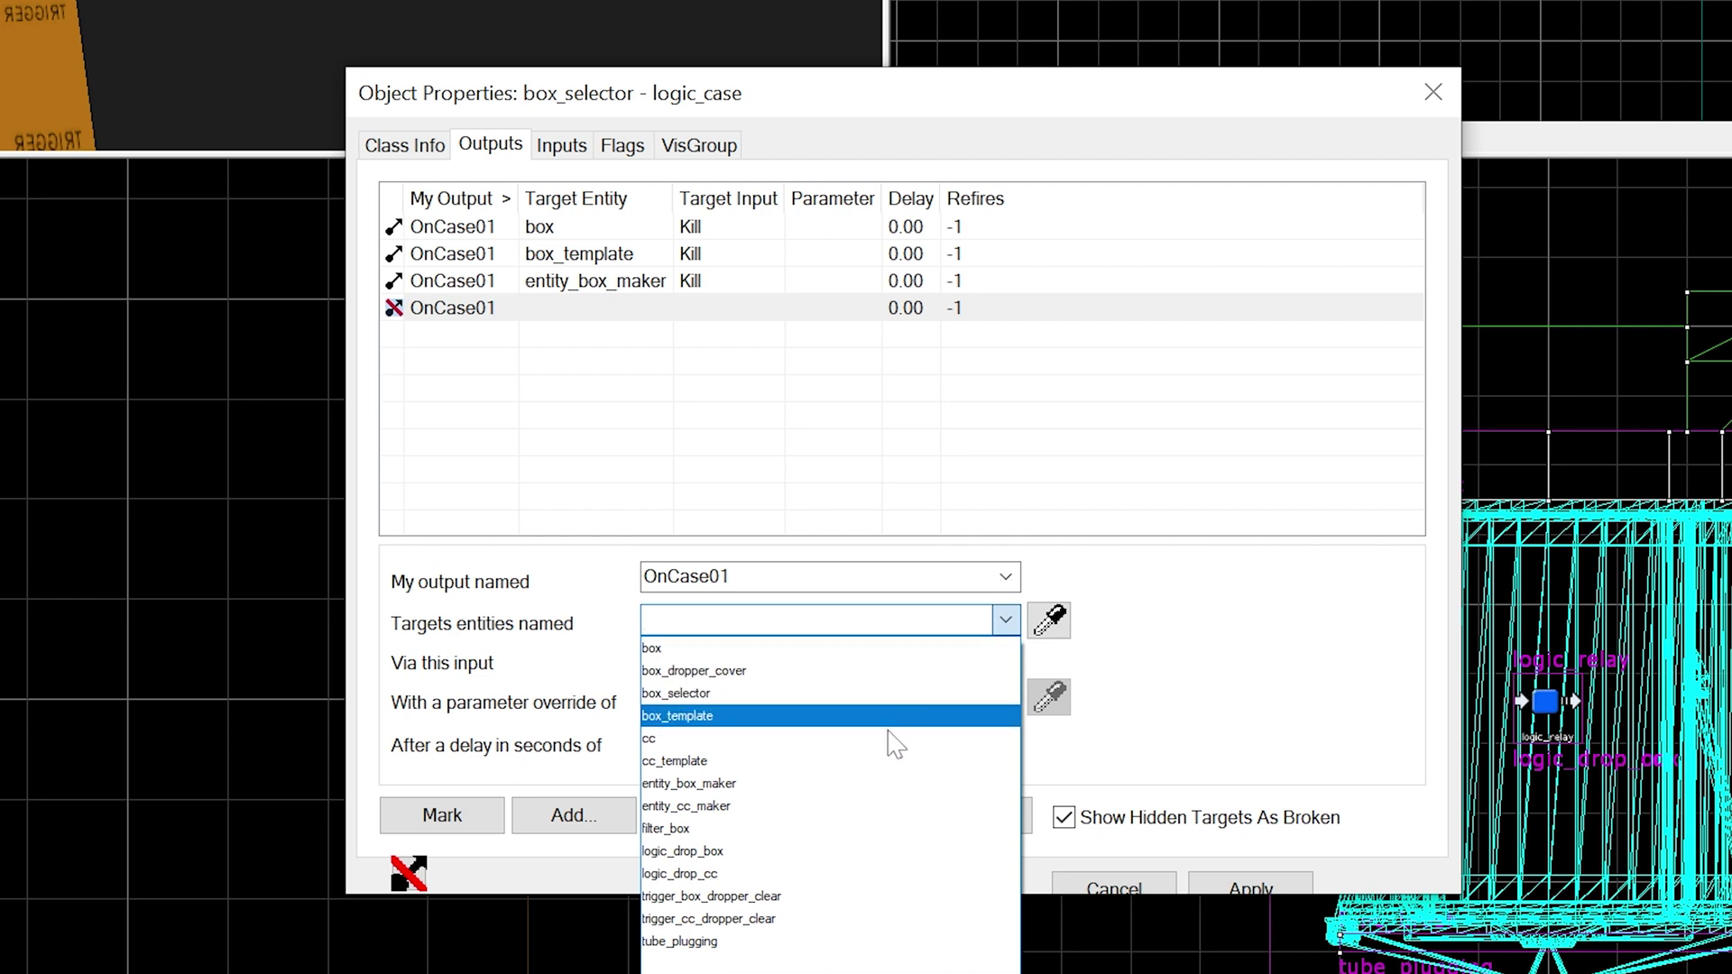
click(873, 852)
key(Tab)
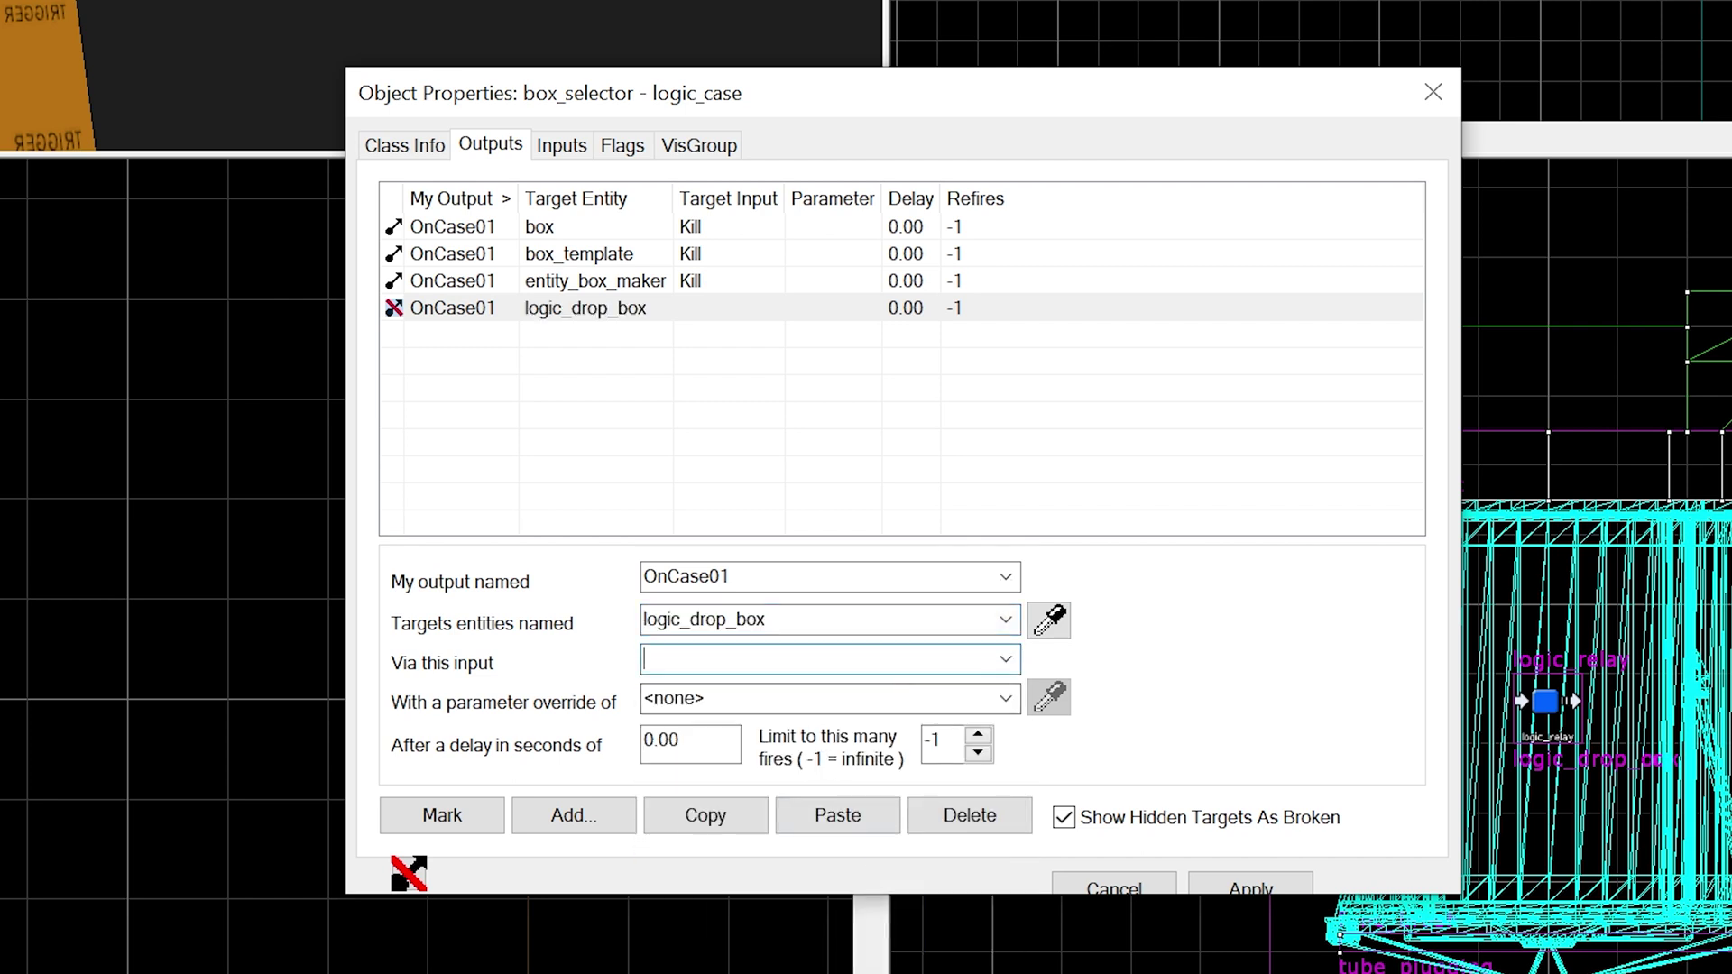
text(kill)
Add another OnCase01 output that sends Kill to trigger_box_dropper_clear.
click(577, 820)
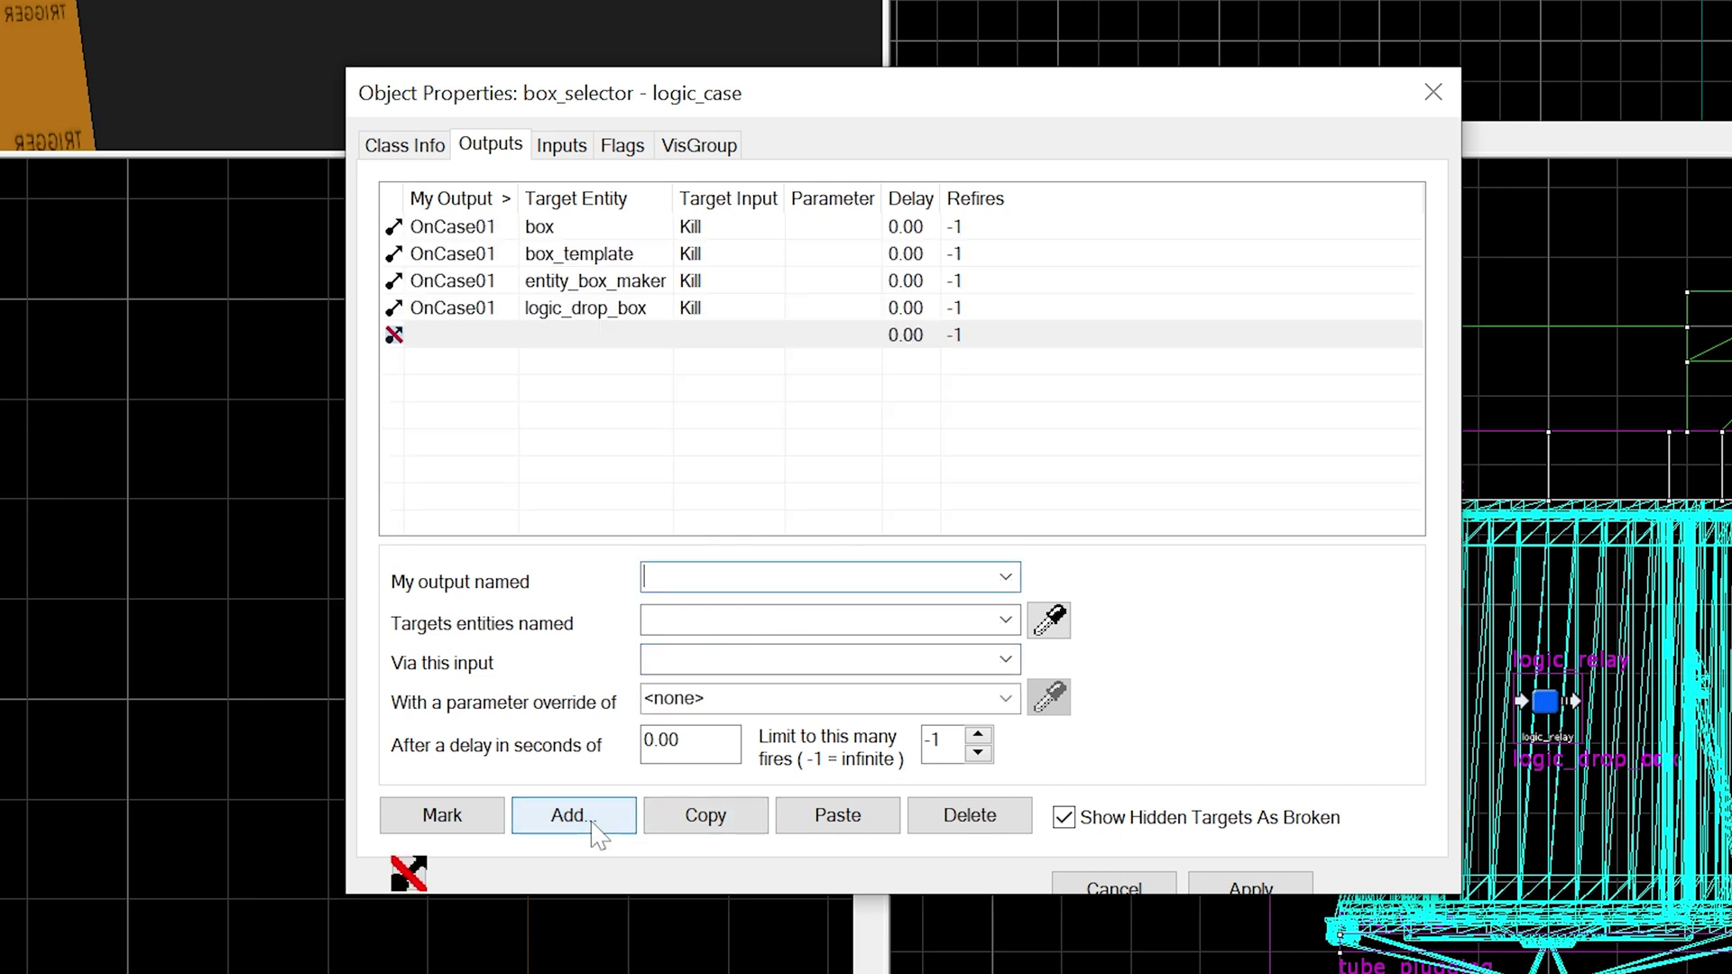
key(Tab)
click(1005, 620)
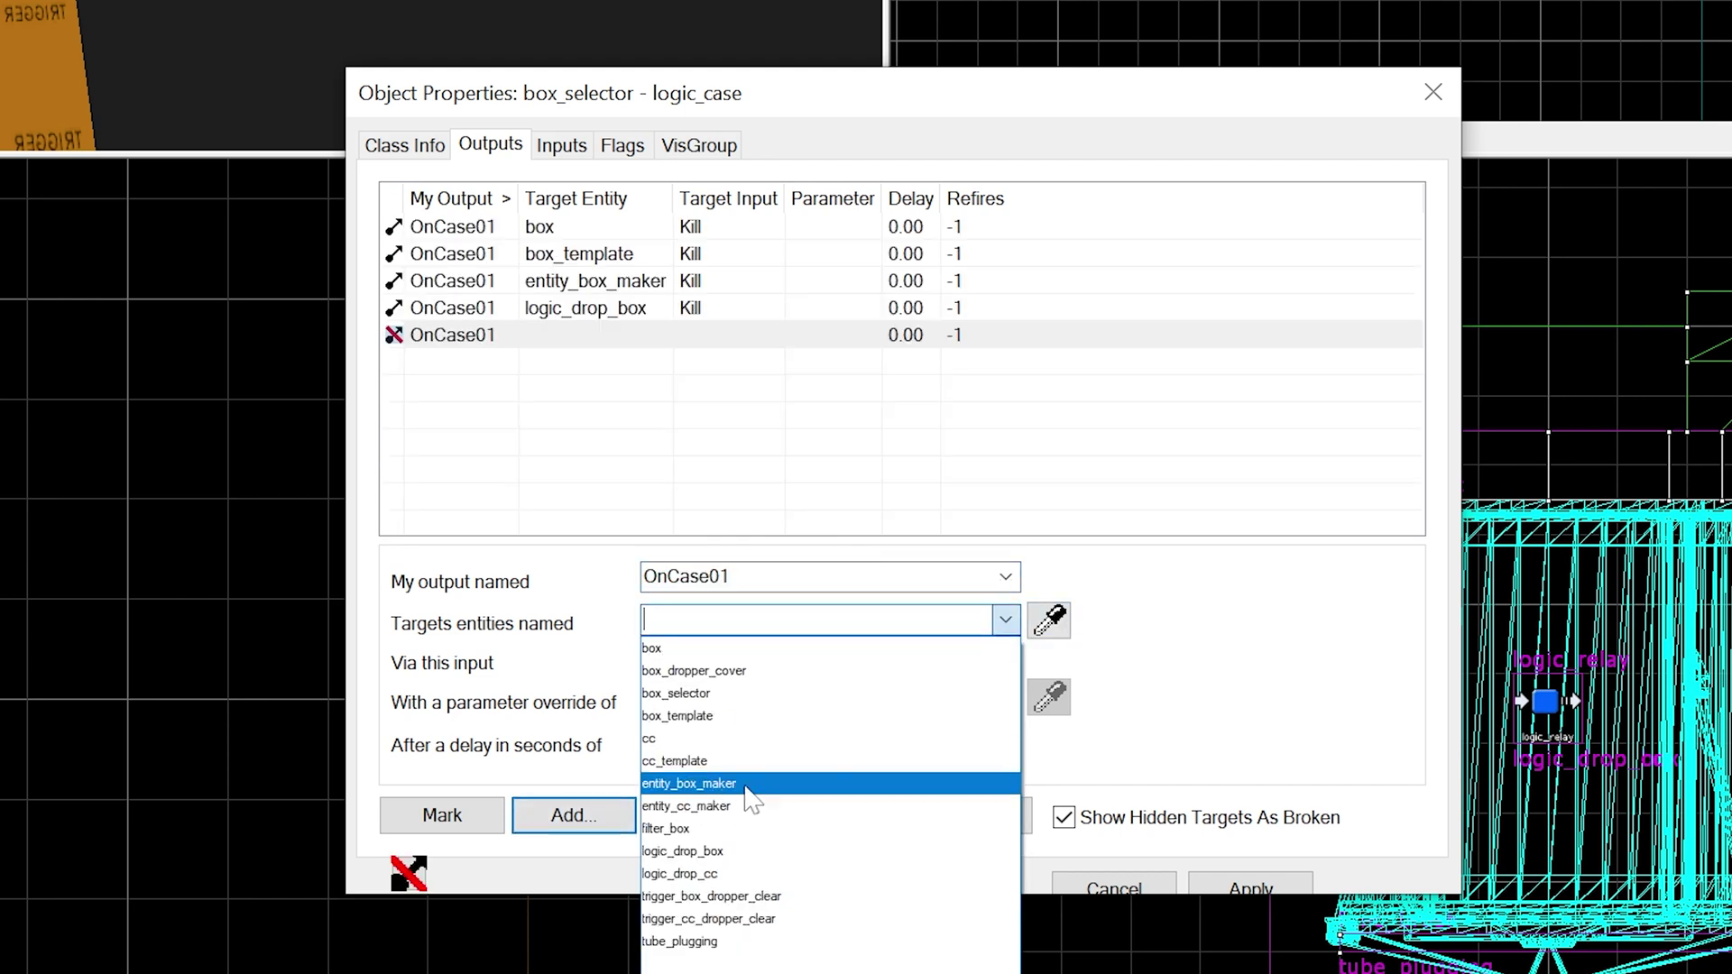
click(764, 895)
key(Tab)
text(k)
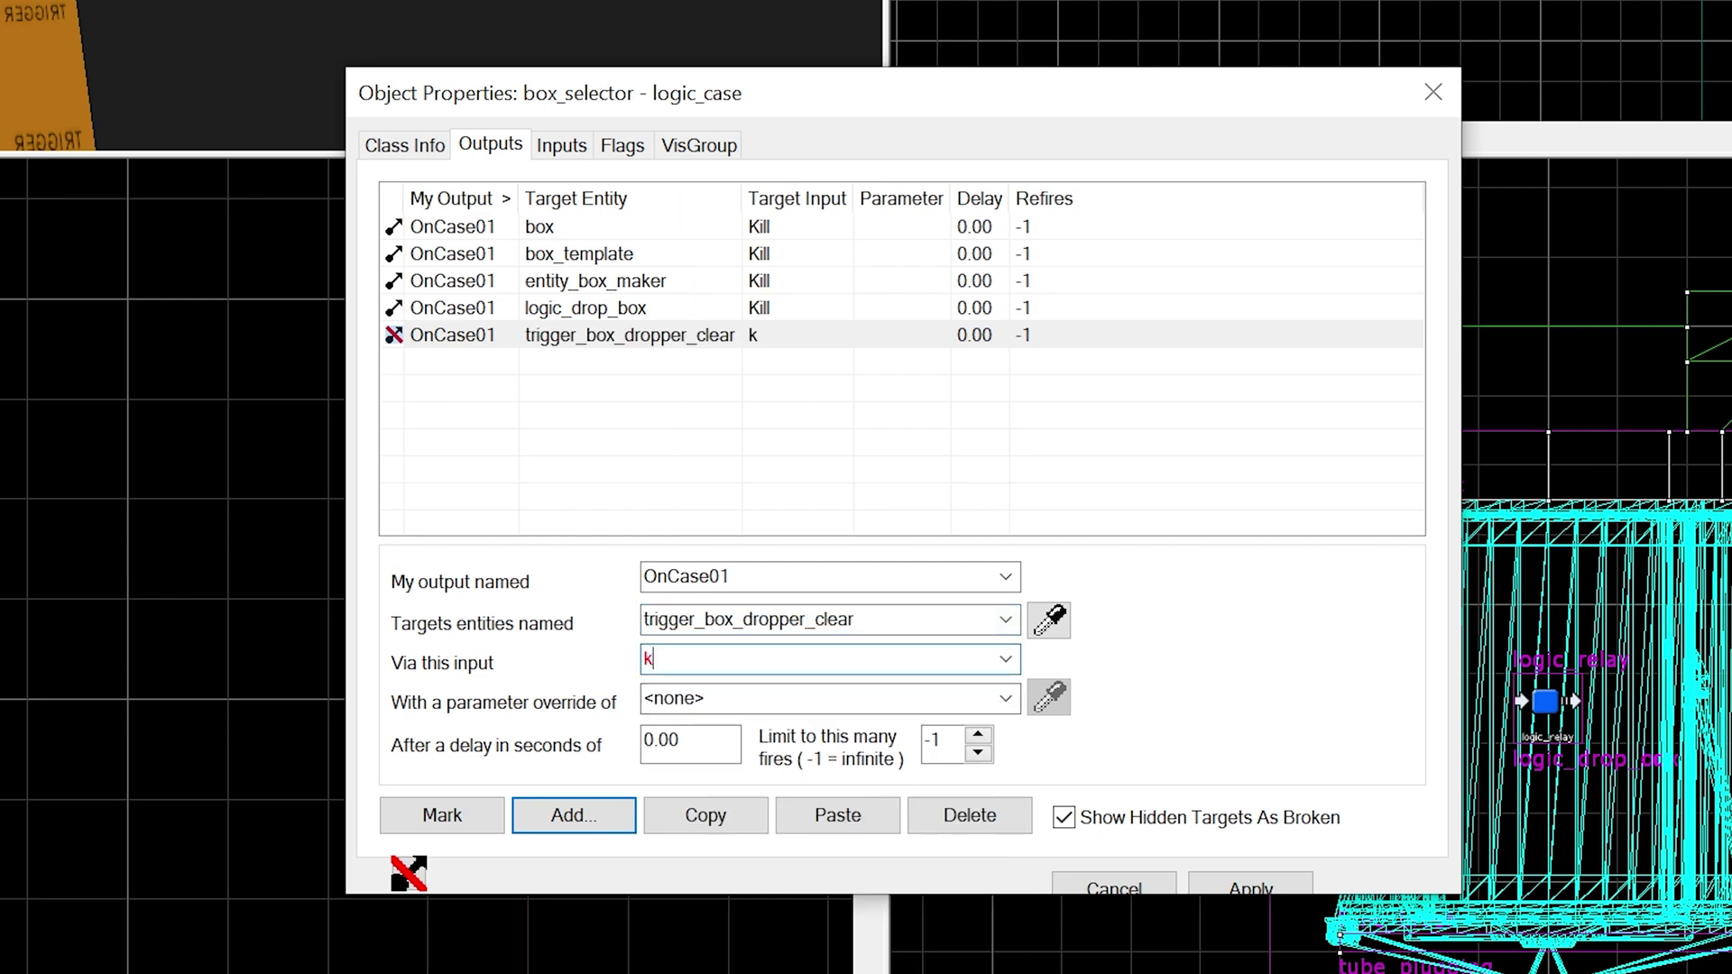
text(ill)
Duplicate all the OnCase01 Kill outputs of box_selector and change the copies to OnCase02.
click(683, 228)
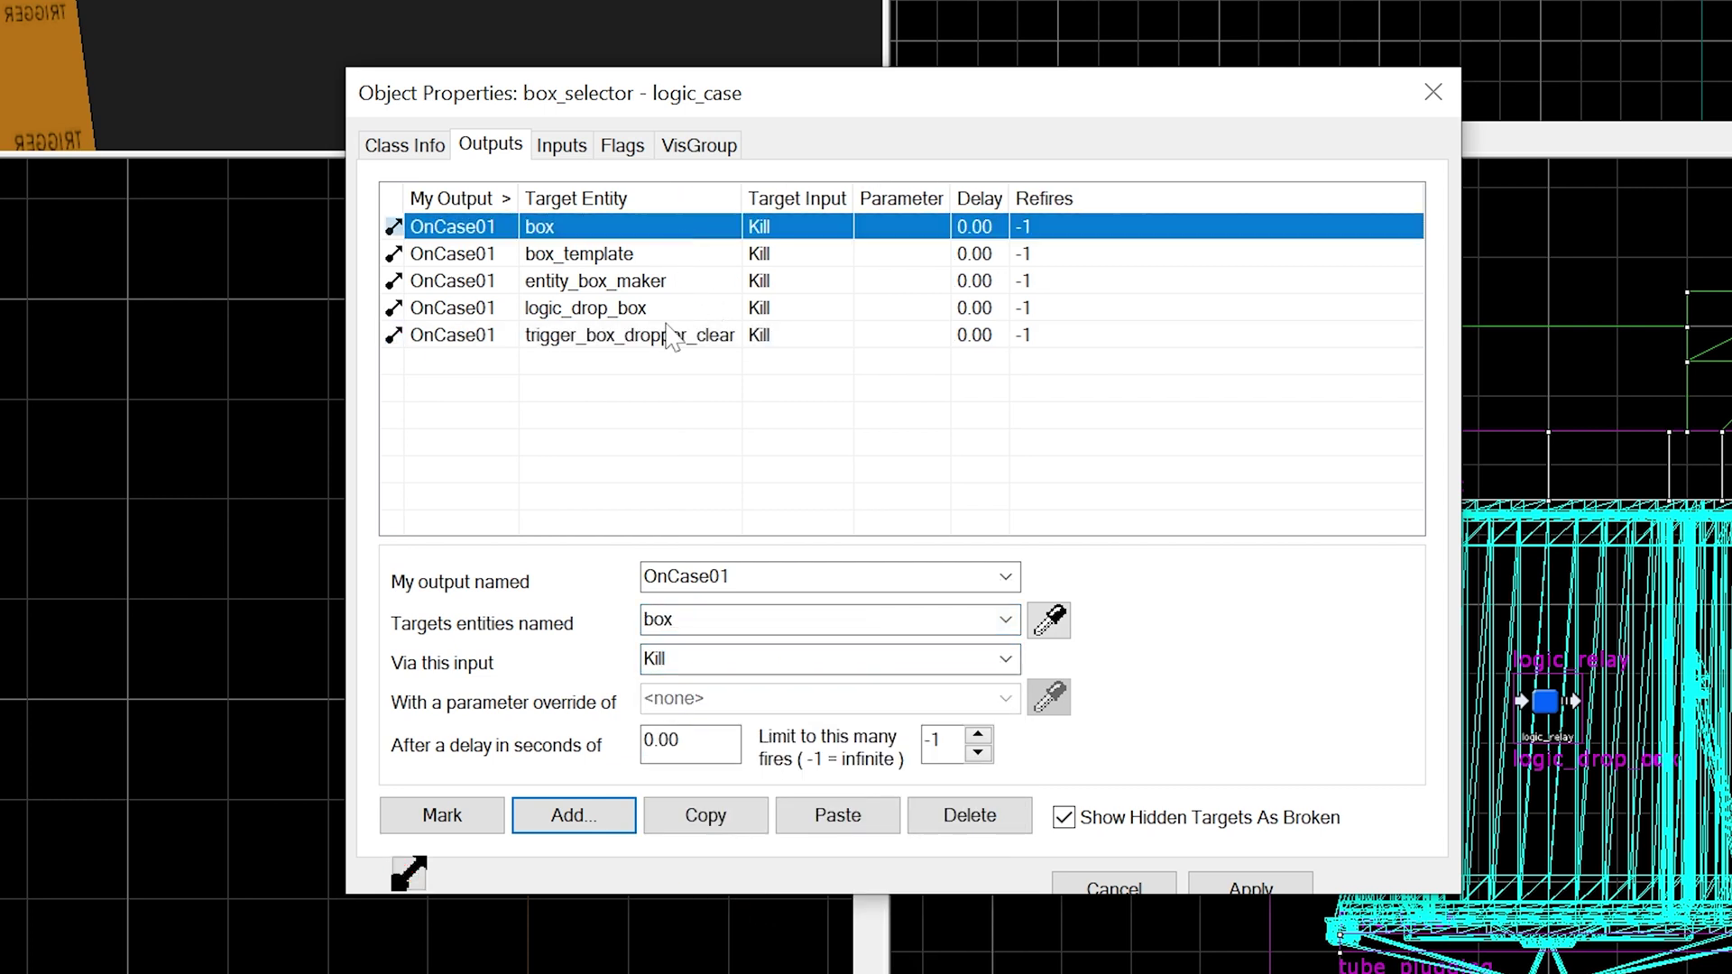
key(ctrl+a)
click(704, 816)
click(811, 832)
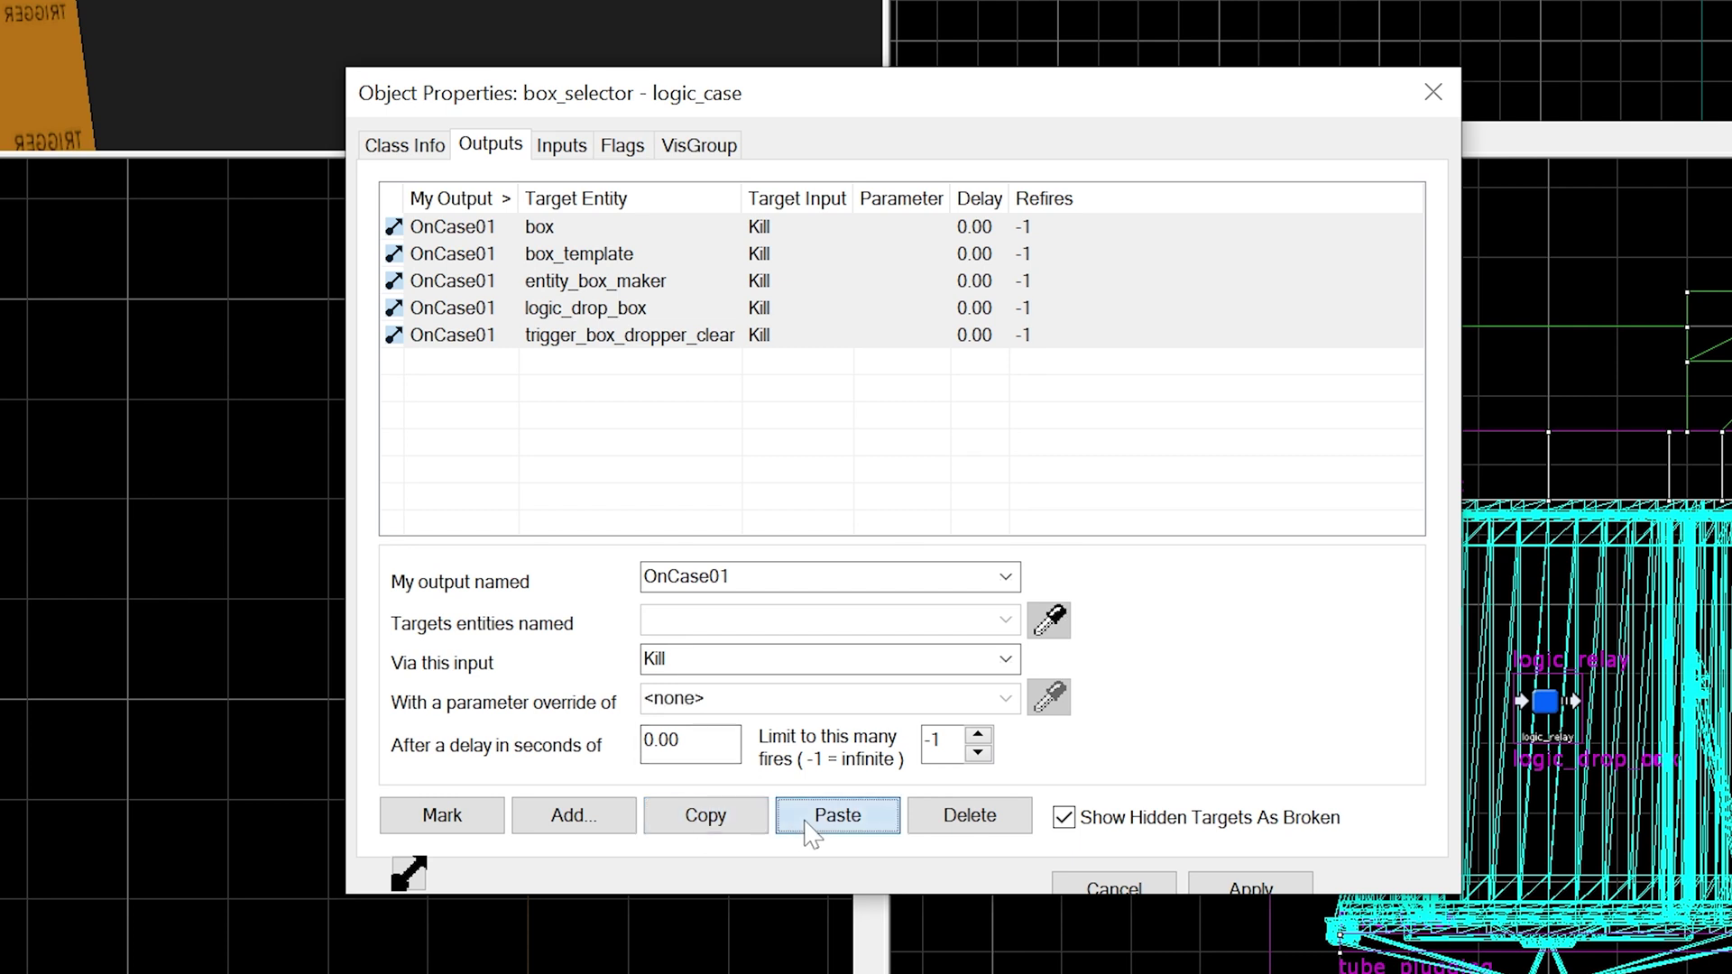
click(1005, 576)
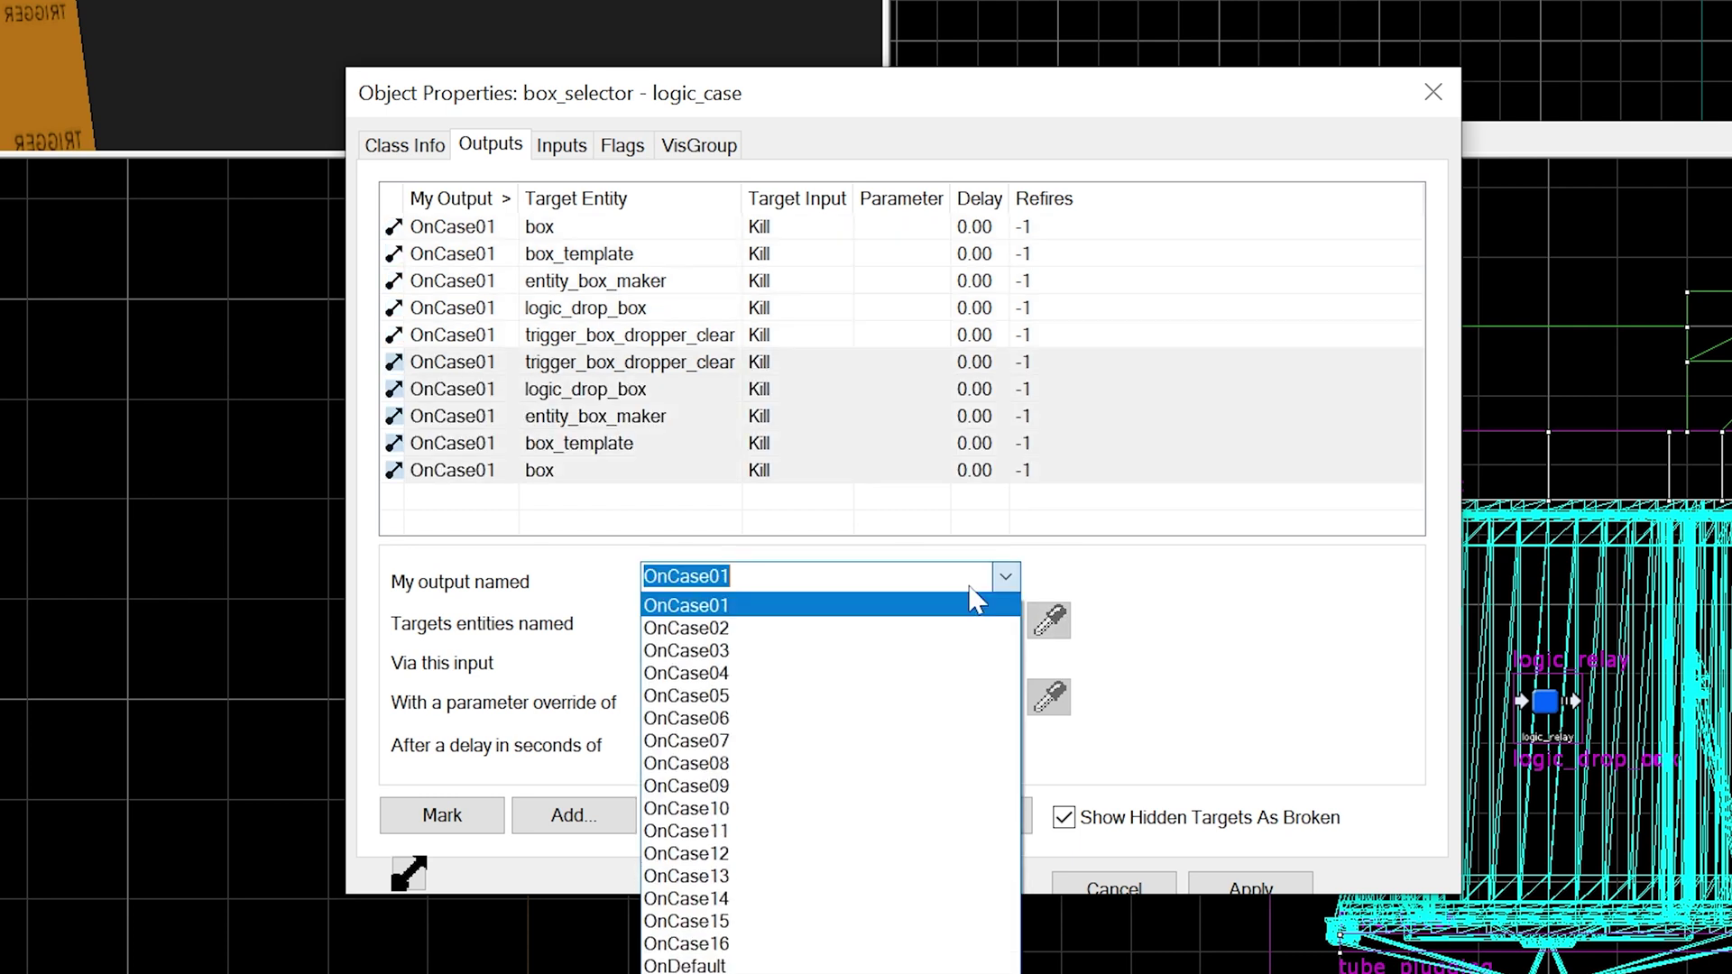
click(800, 634)
Retarget the OnCase02 output for trigger_box_dropper_clear to trigger_cc_dropper_clear.
click(677, 447)
click(682, 358)
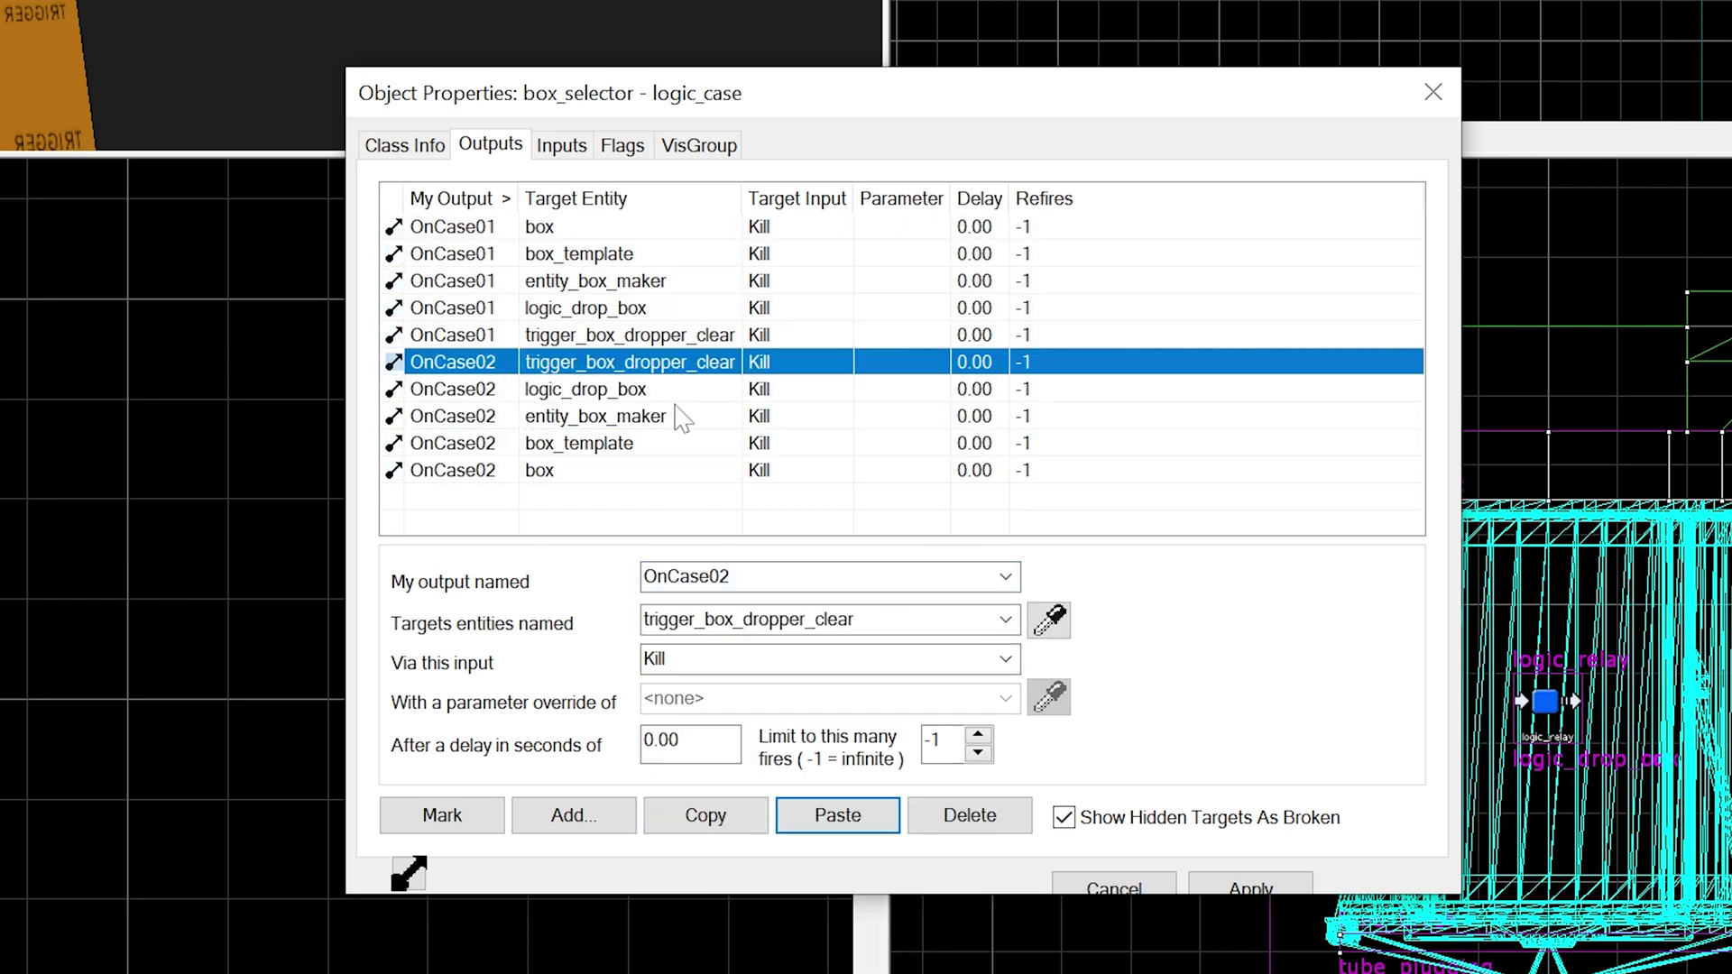
click(695, 619)
double_click(719, 620)
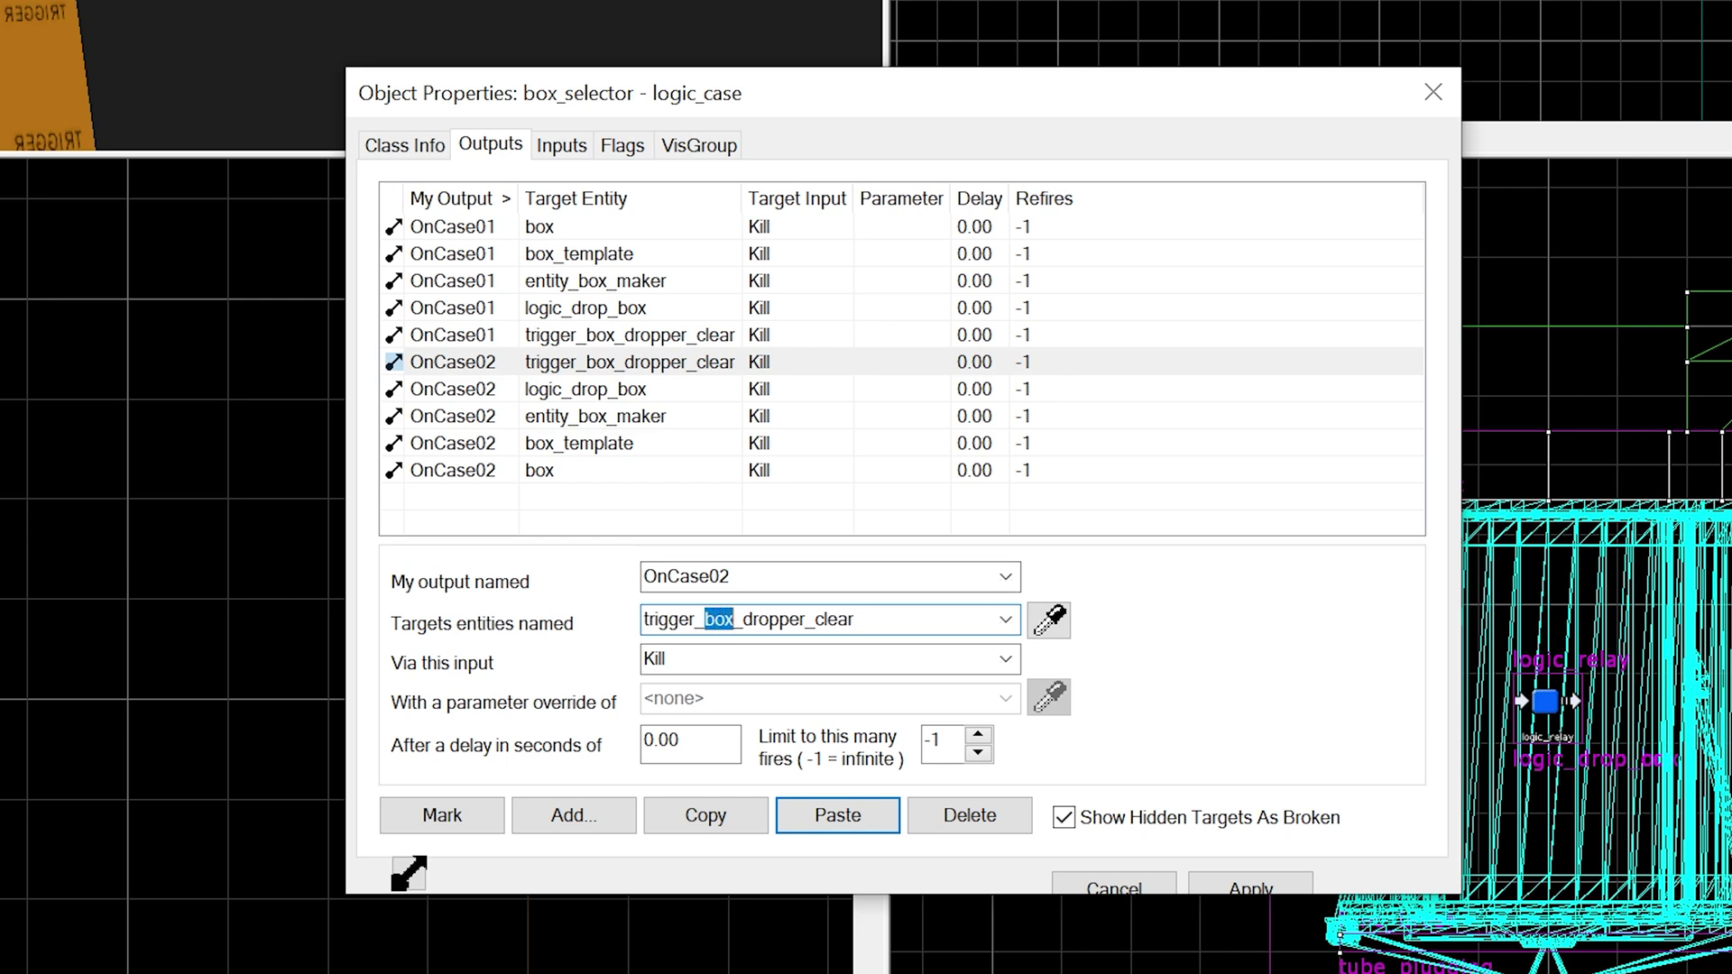
text(cc)
Retarget the OnCase02 output for logic_drop_box to logic_drop_cc.
click(633, 388)
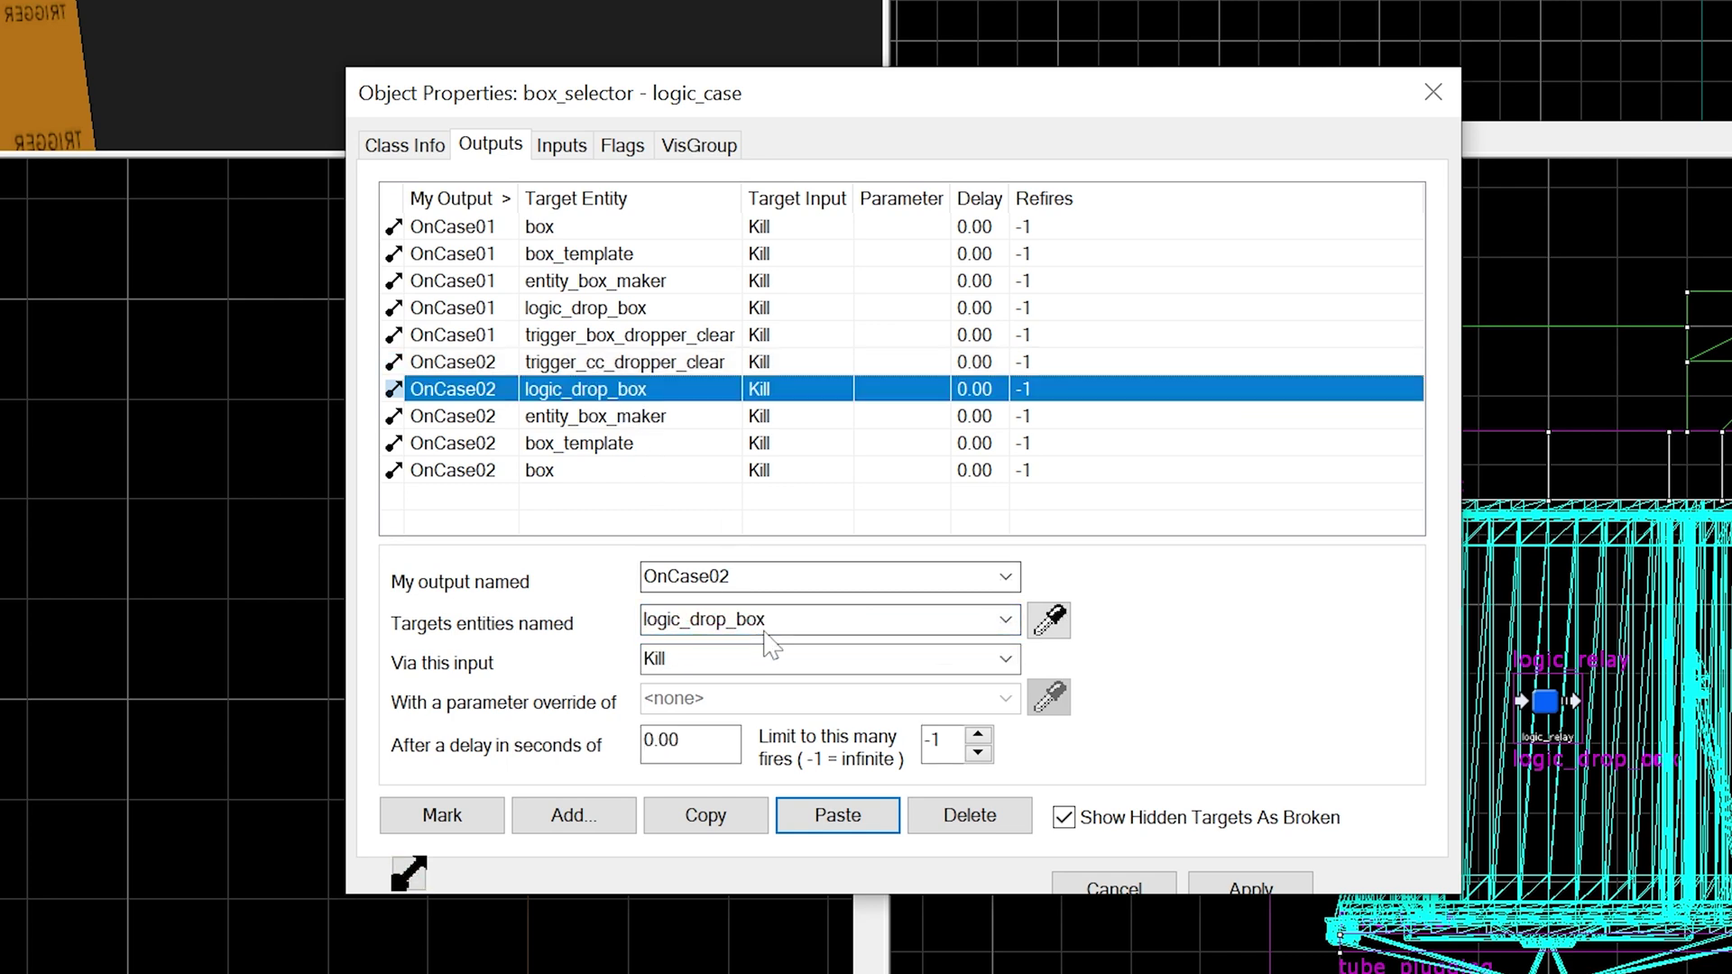
click(757, 620)
double_click(750, 620)
text(cc)
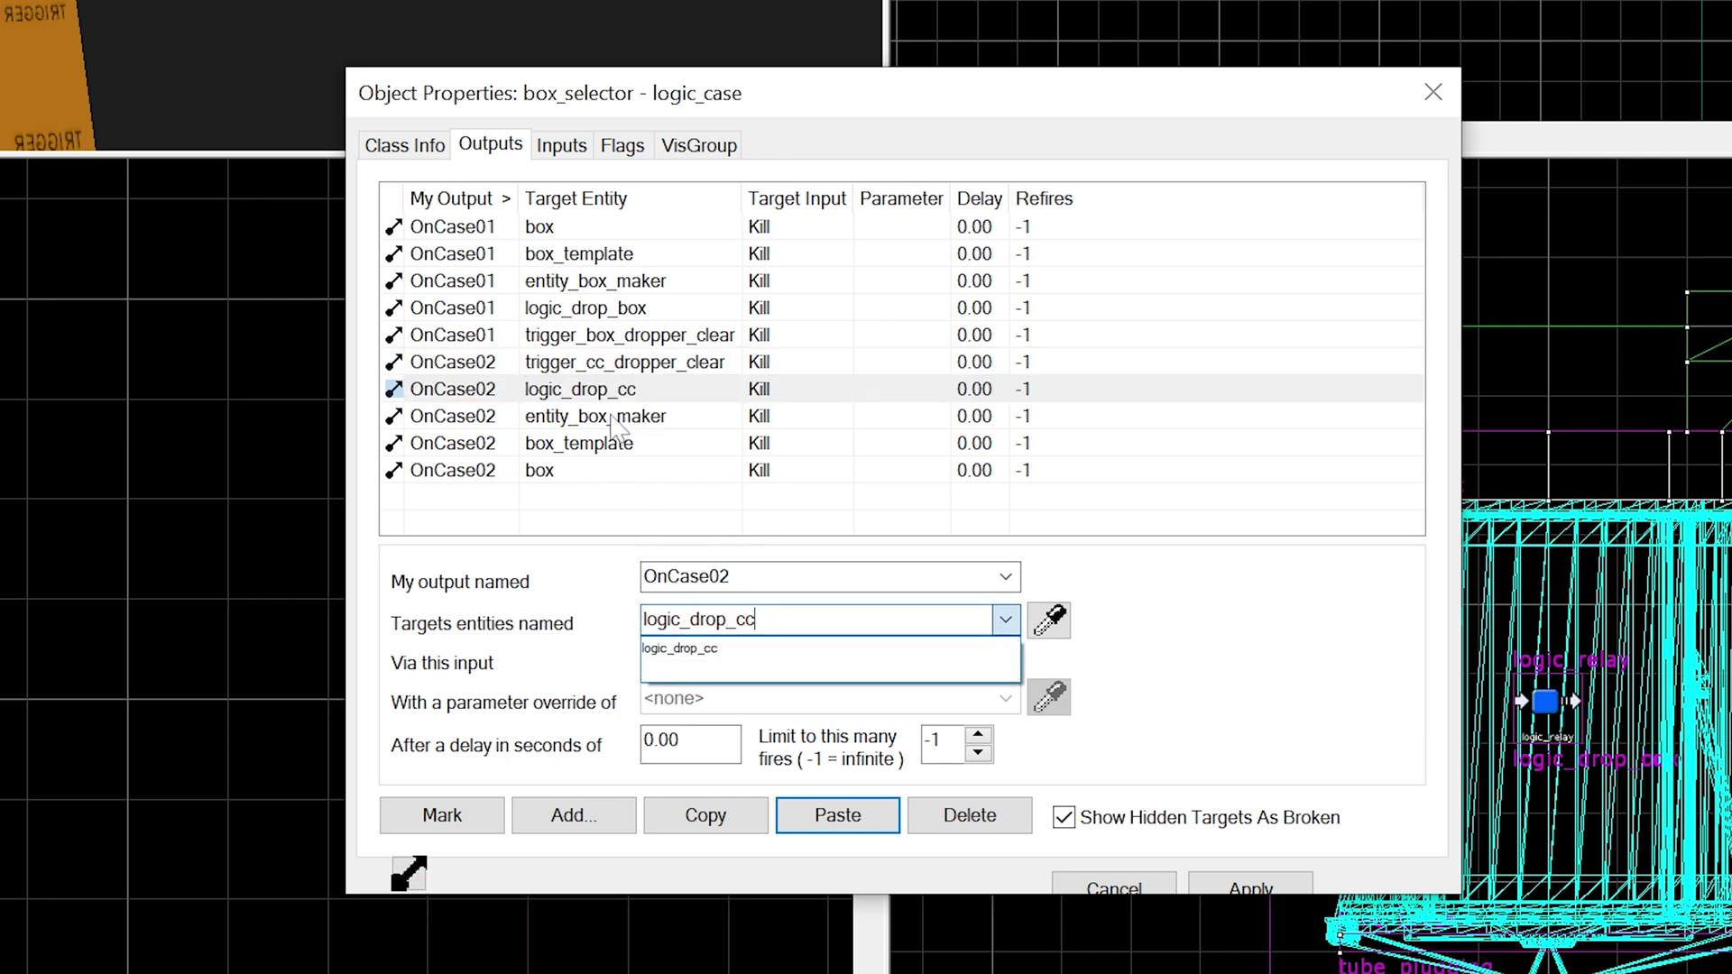
Retarget the OnCase02 output for entity_box_maker to entity_cc_maker.
click(610, 416)
click(610, 415)
click(712, 621)
click(699, 619)
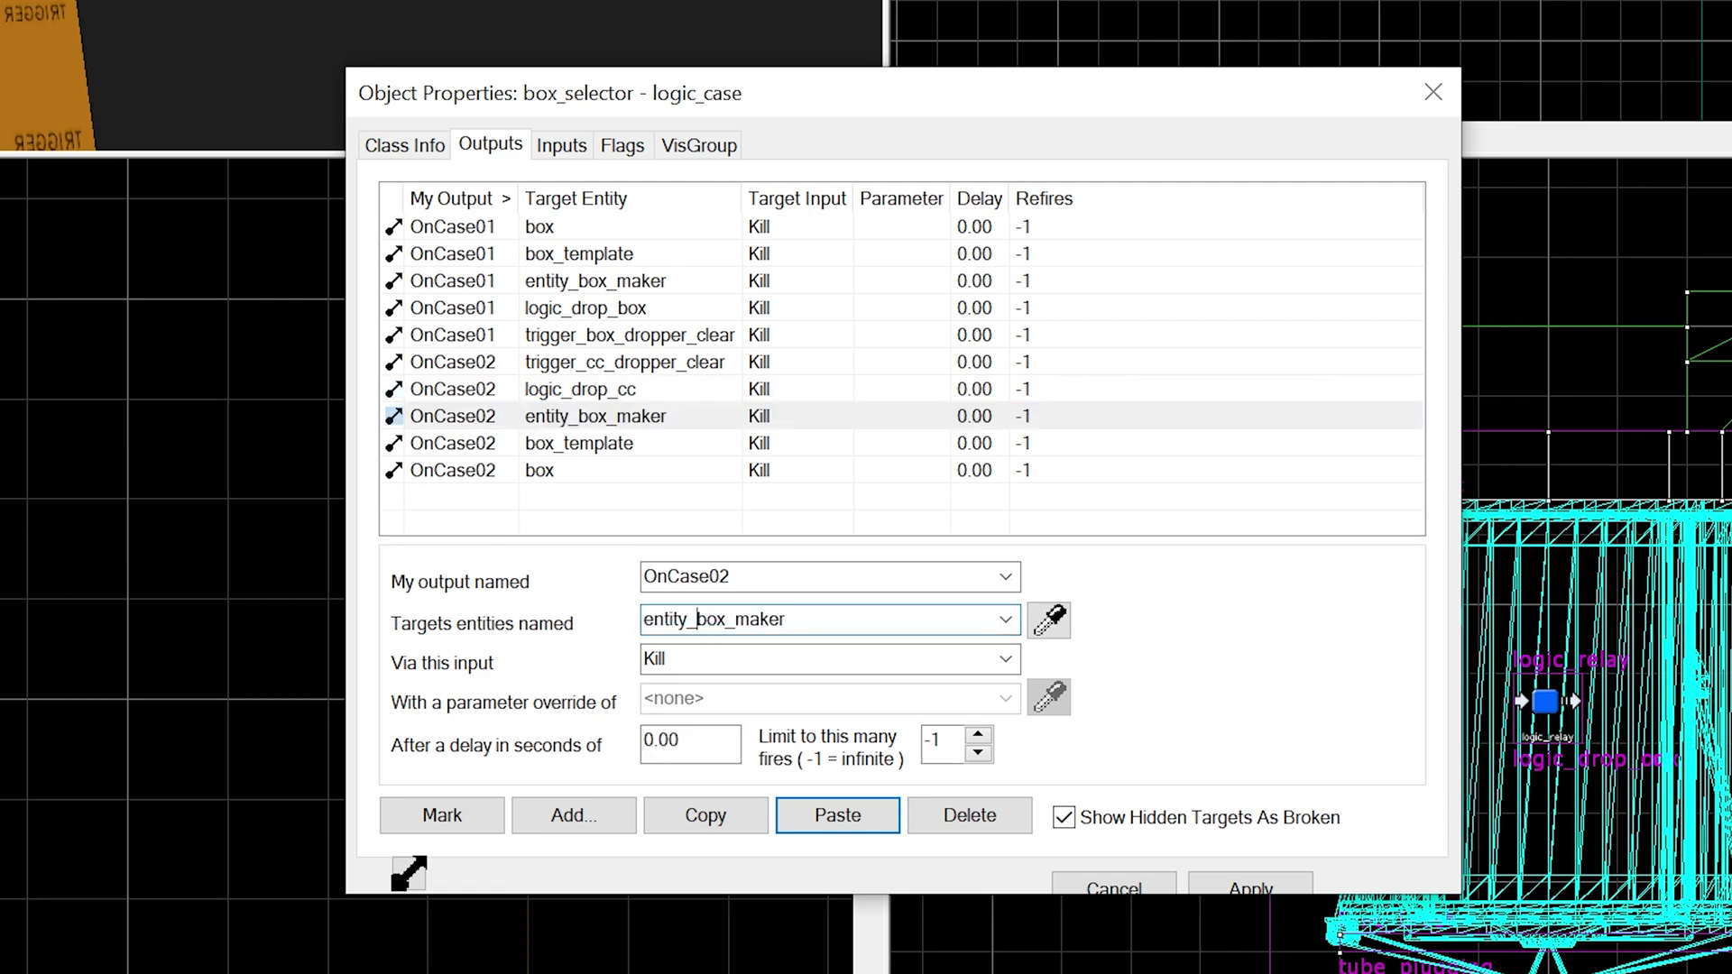
double_click(710, 619)
text(cc)
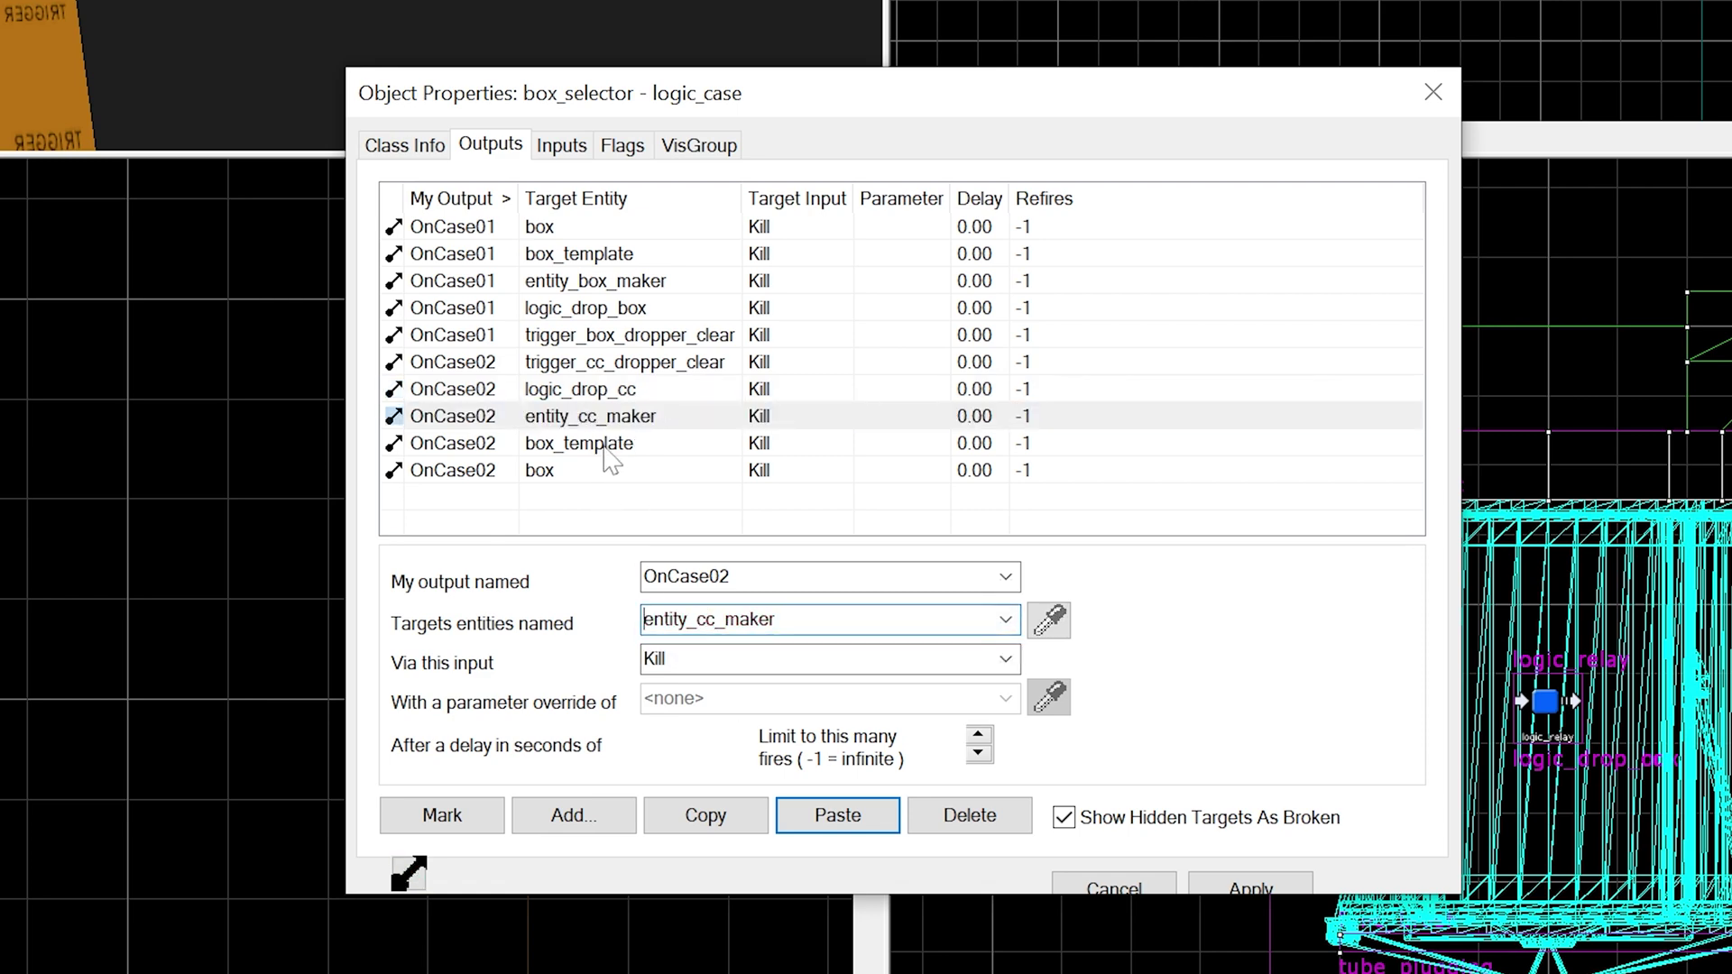
Retarget the OnCase02 output for box_template to cc_template.
click(611, 443)
click(721, 620)
click(672, 619)
drag(672, 619, 641, 622)
text(c_template)
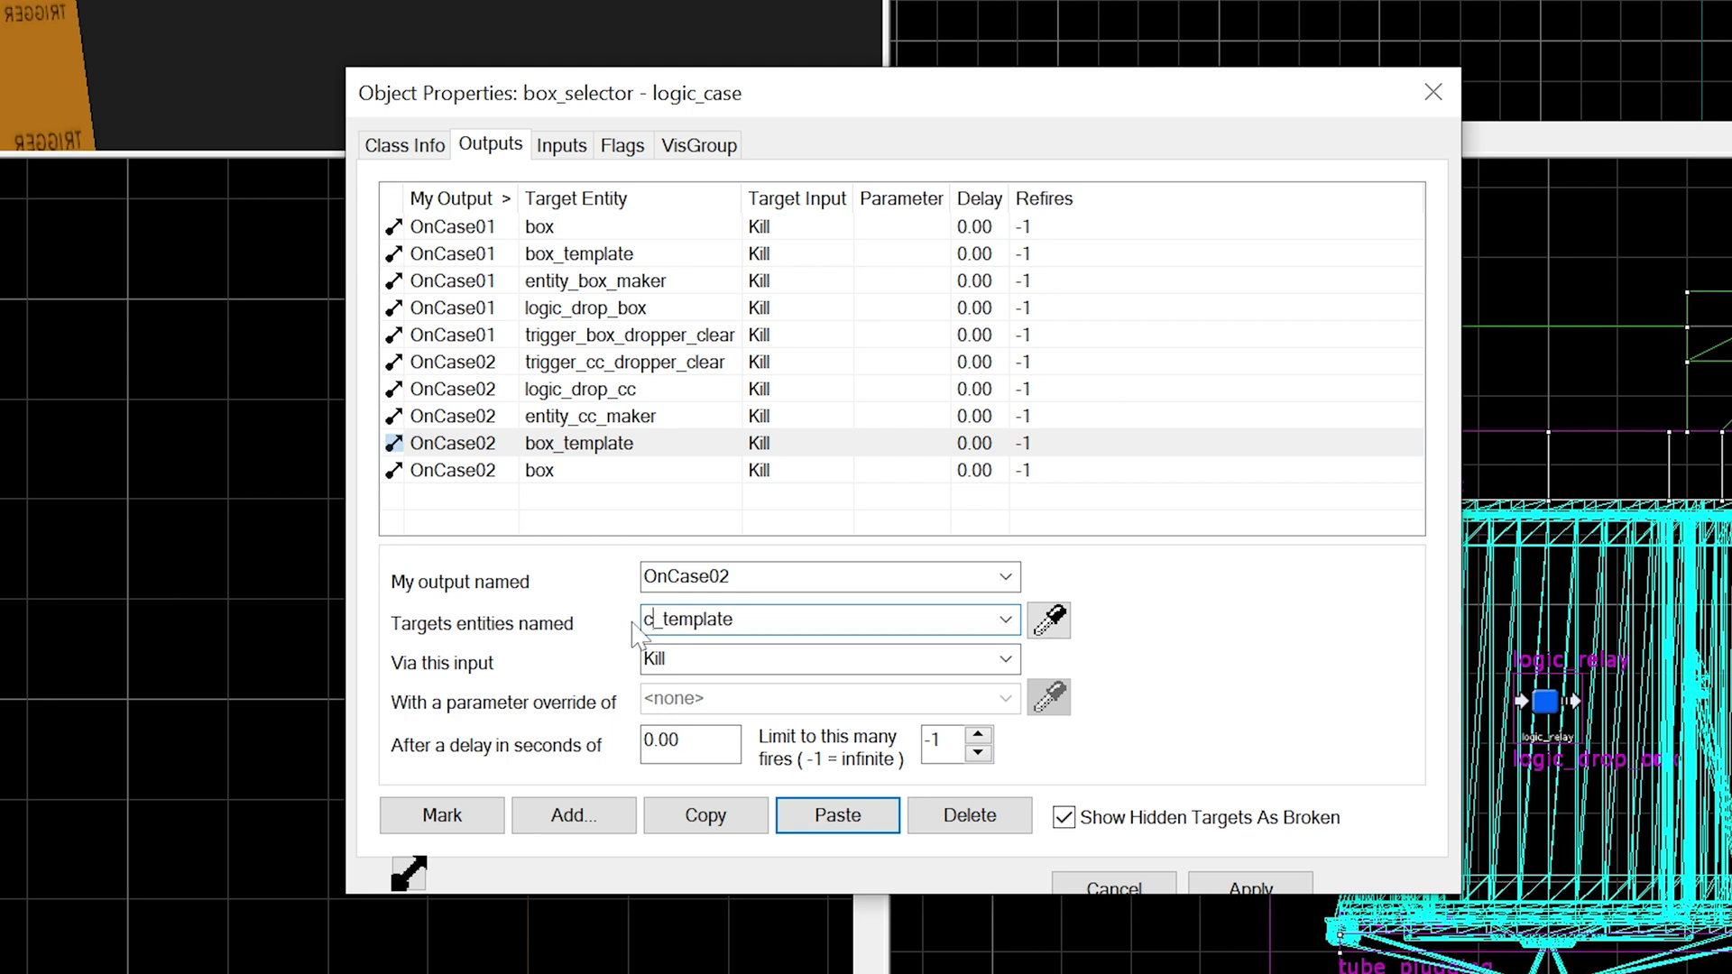
text(c)
Retarget the last OnCase02 output from box to cc and apply the outputs.
click(606, 470)
click(676, 629)
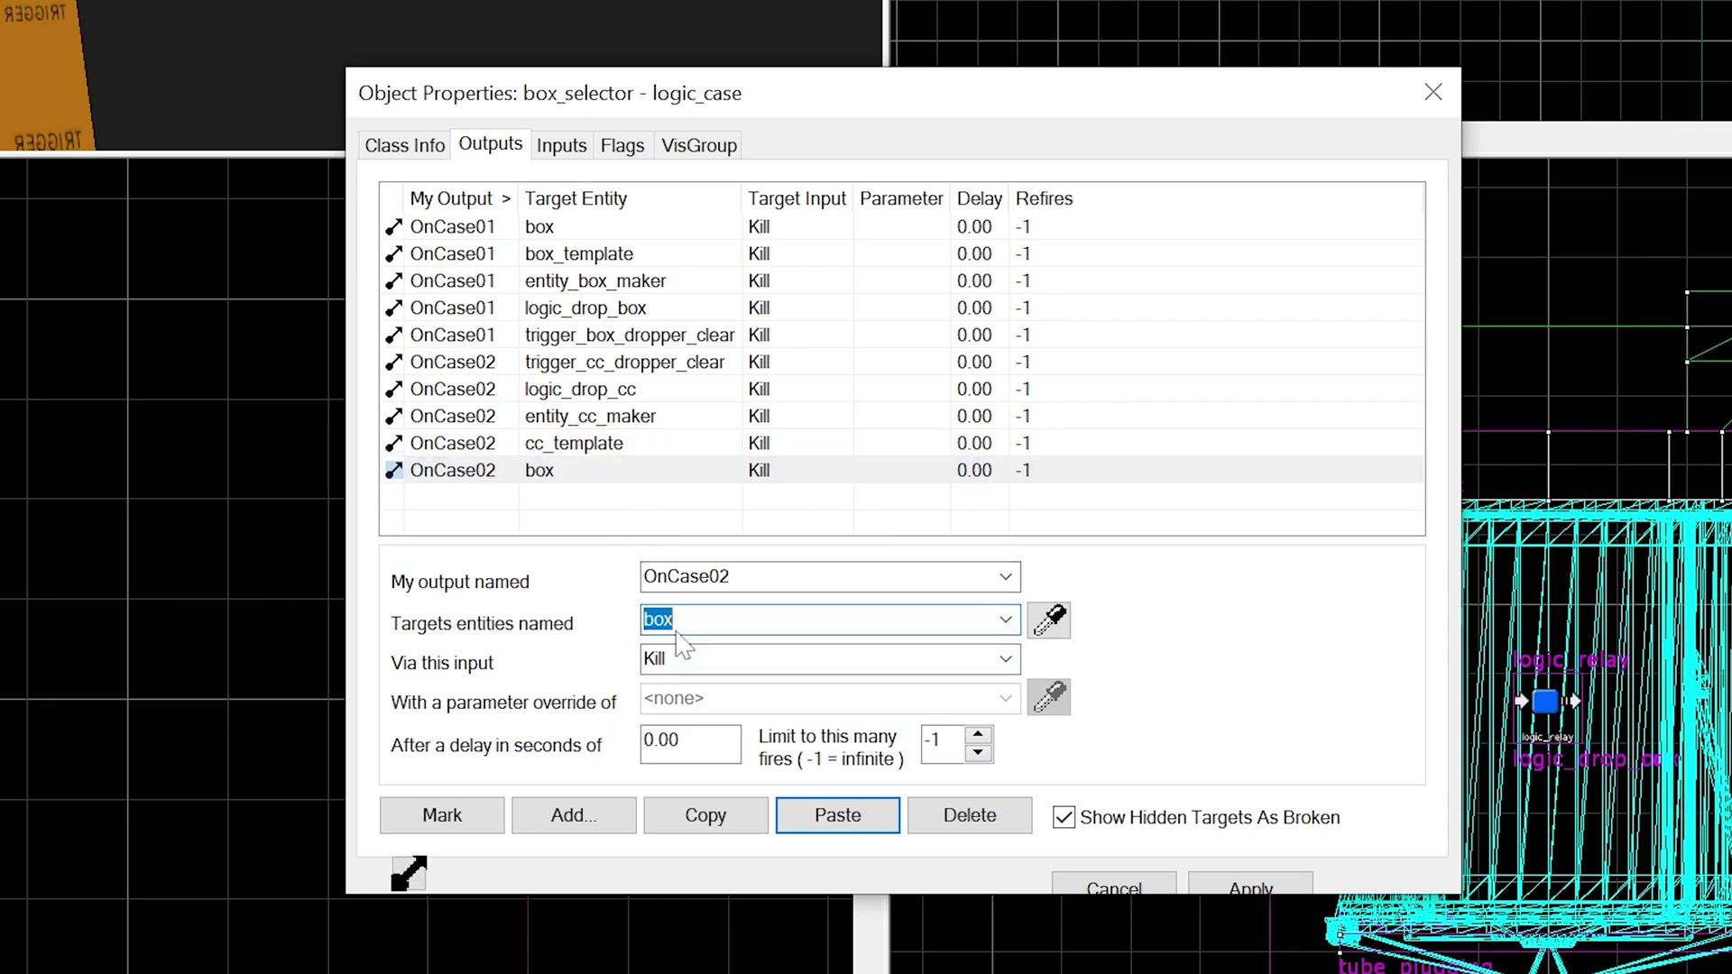
text(cc)
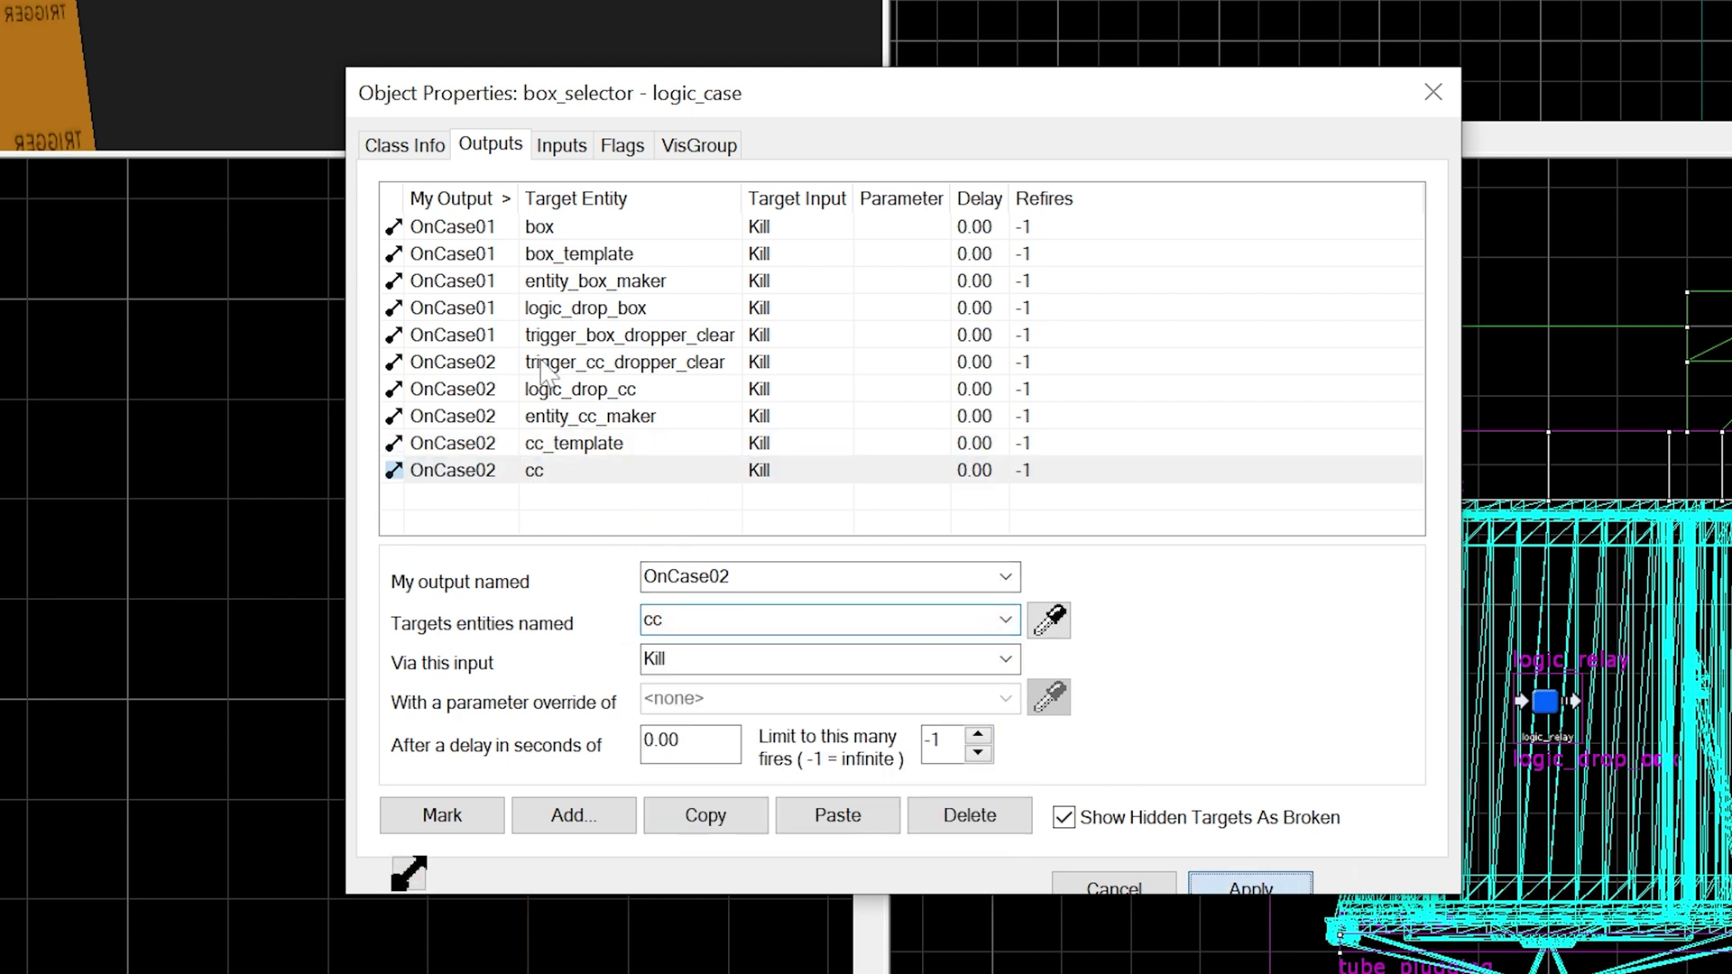
key(Return)
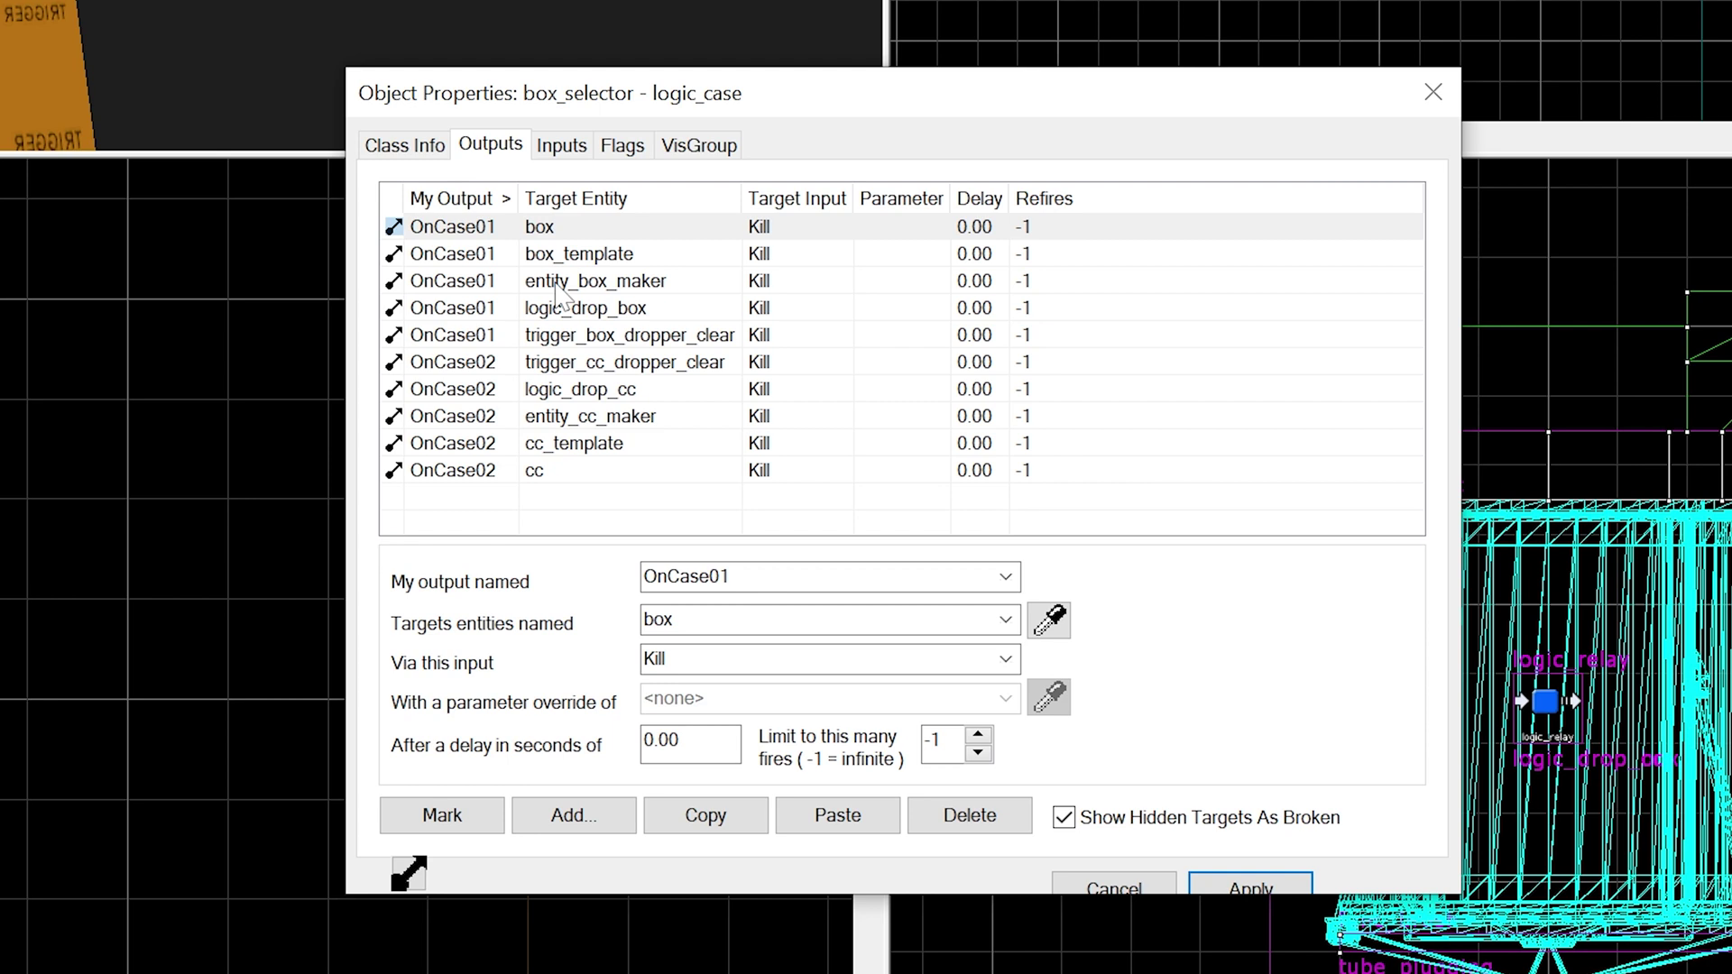
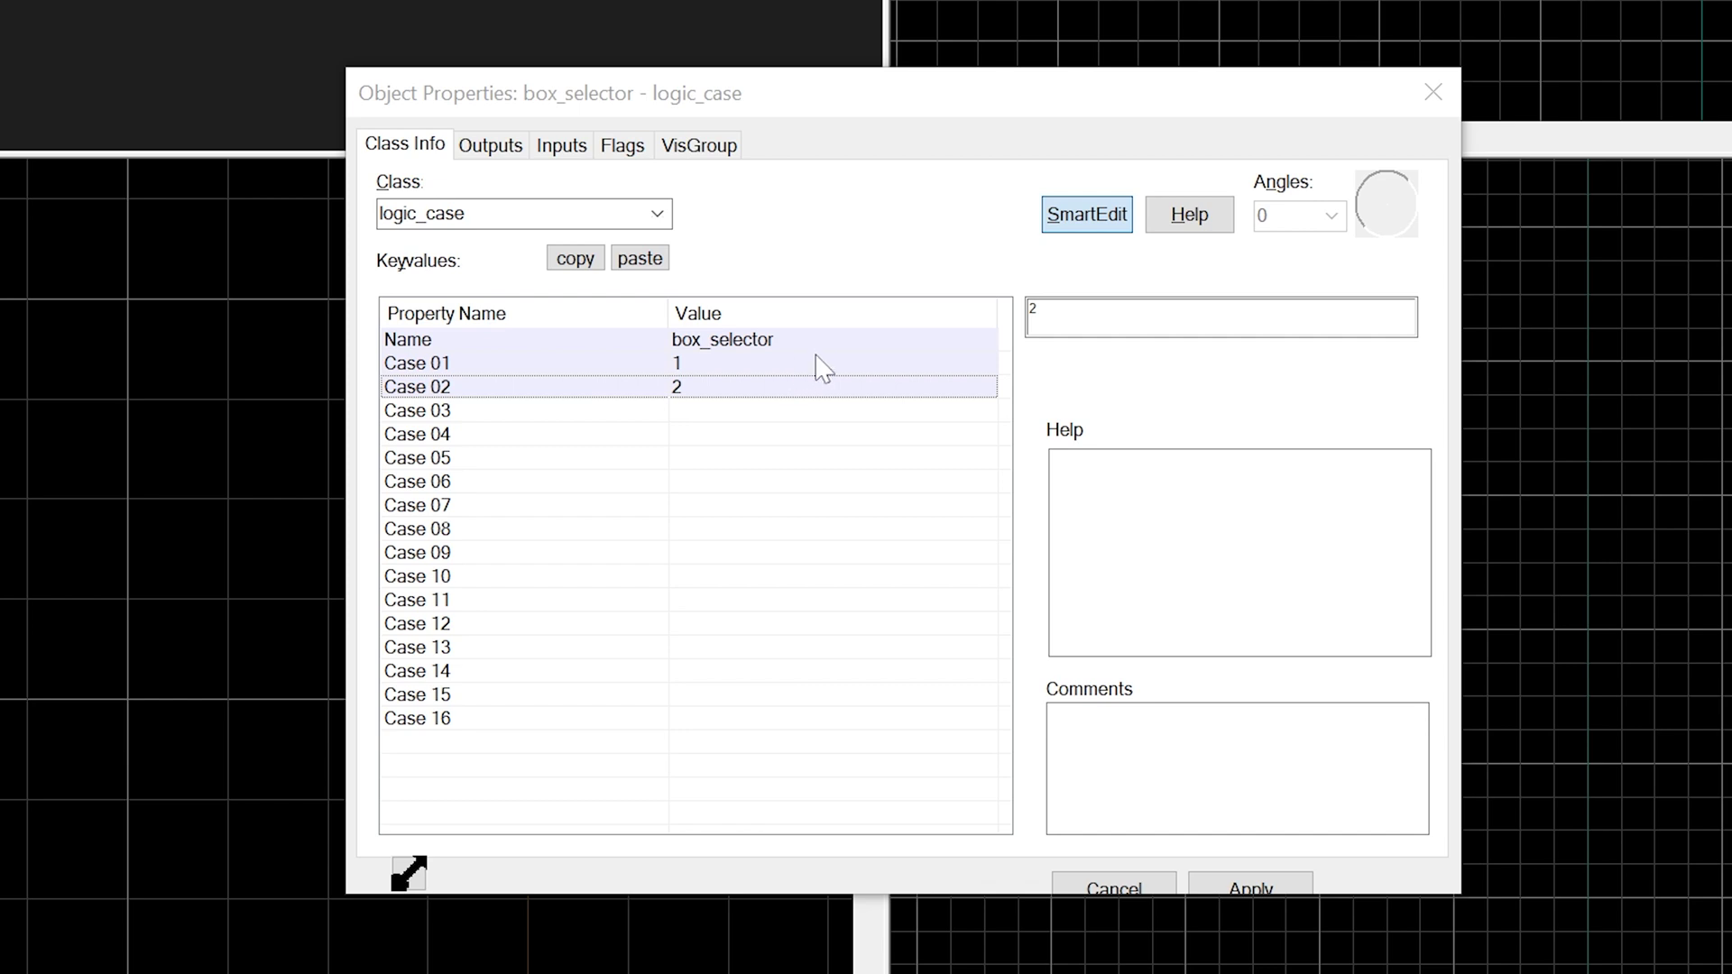
Review box_selector's inputs, its Case 01 and Case 02 values, and its list of outputs.
click(558, 150)
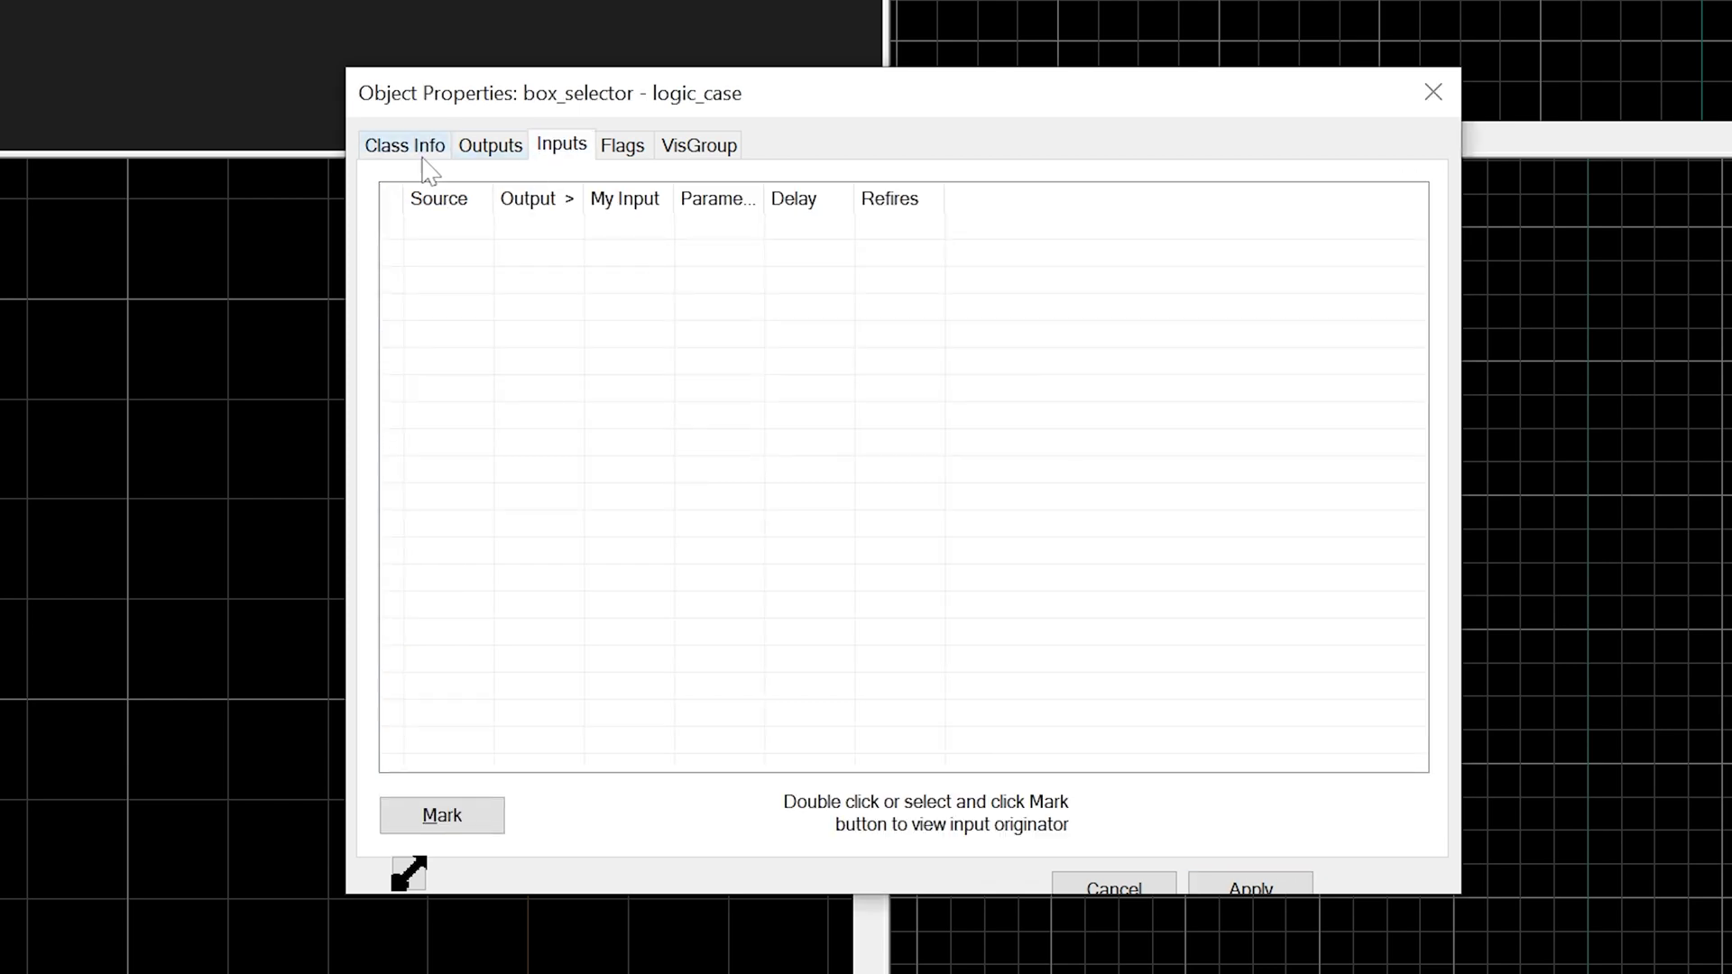
click(421, 155)
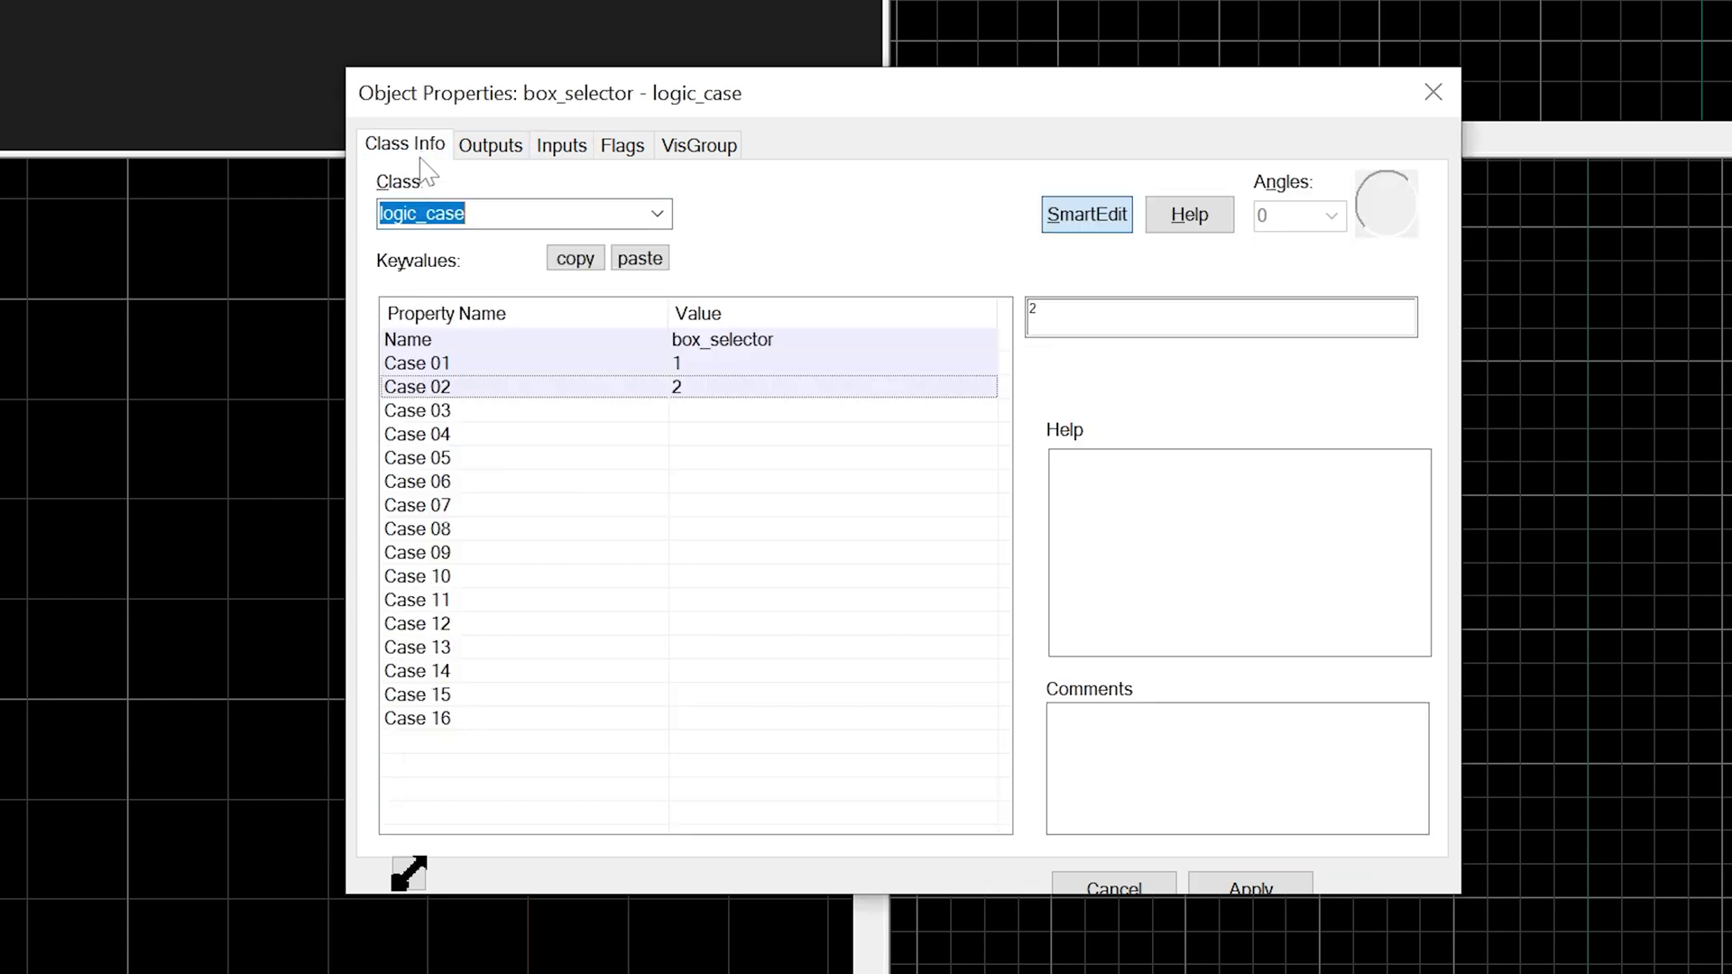
click(693, 367)
click(700, 412)
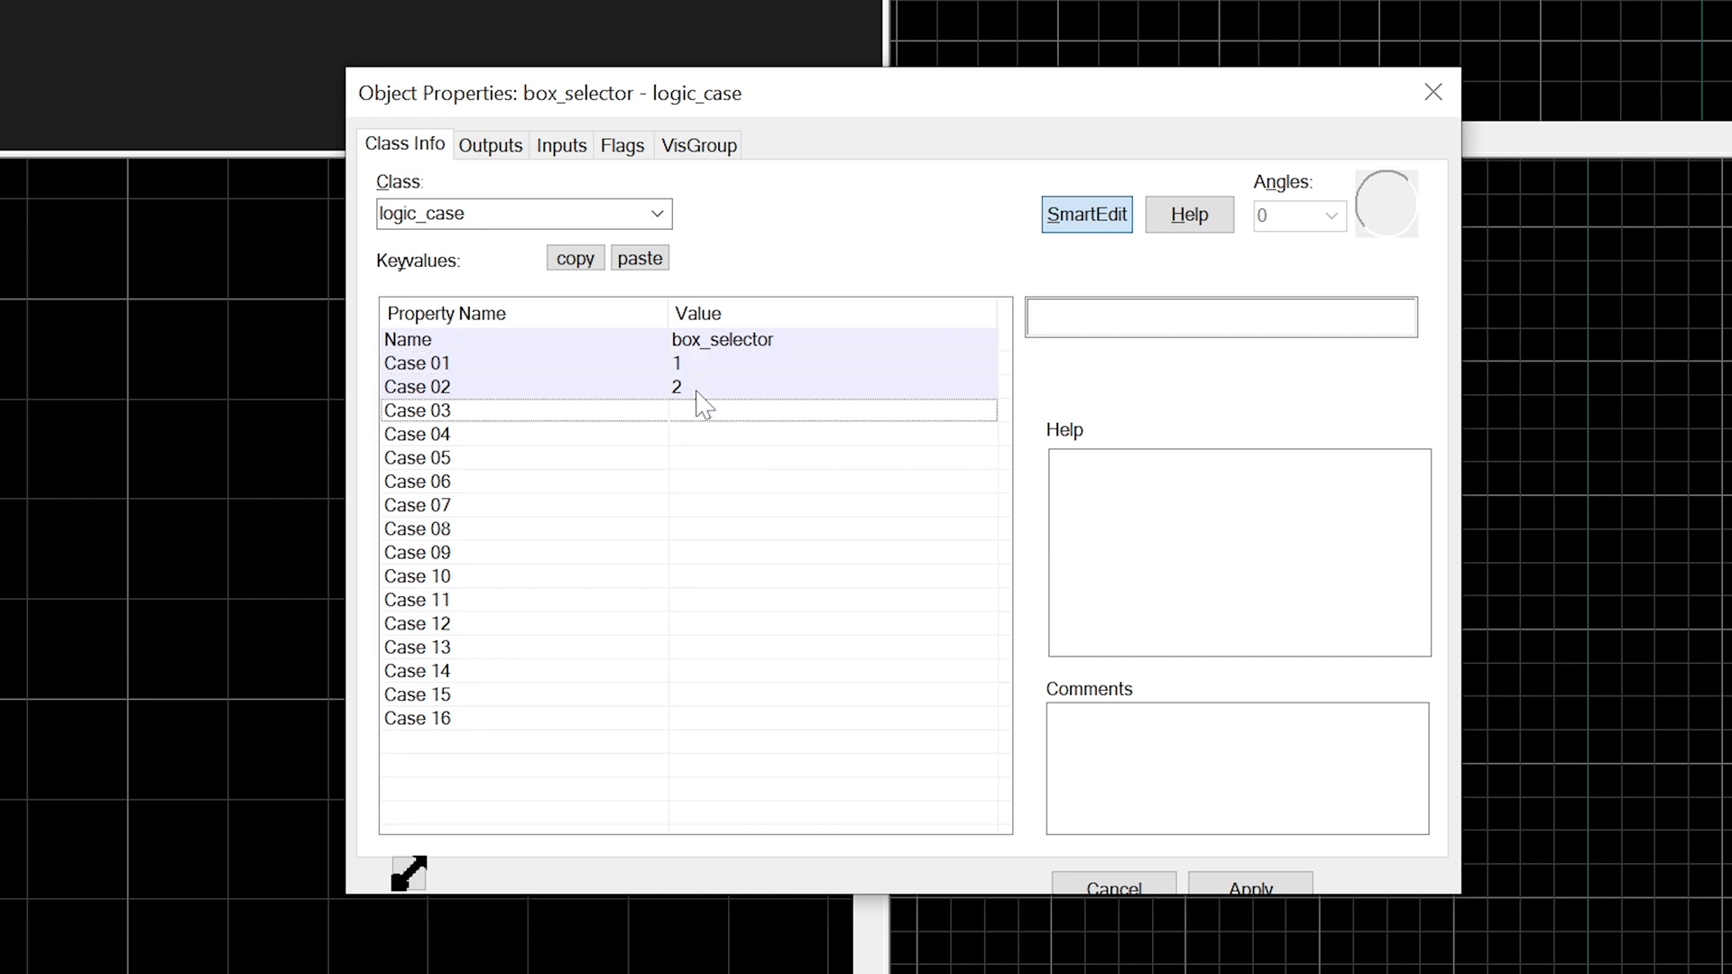
click(701, 369)
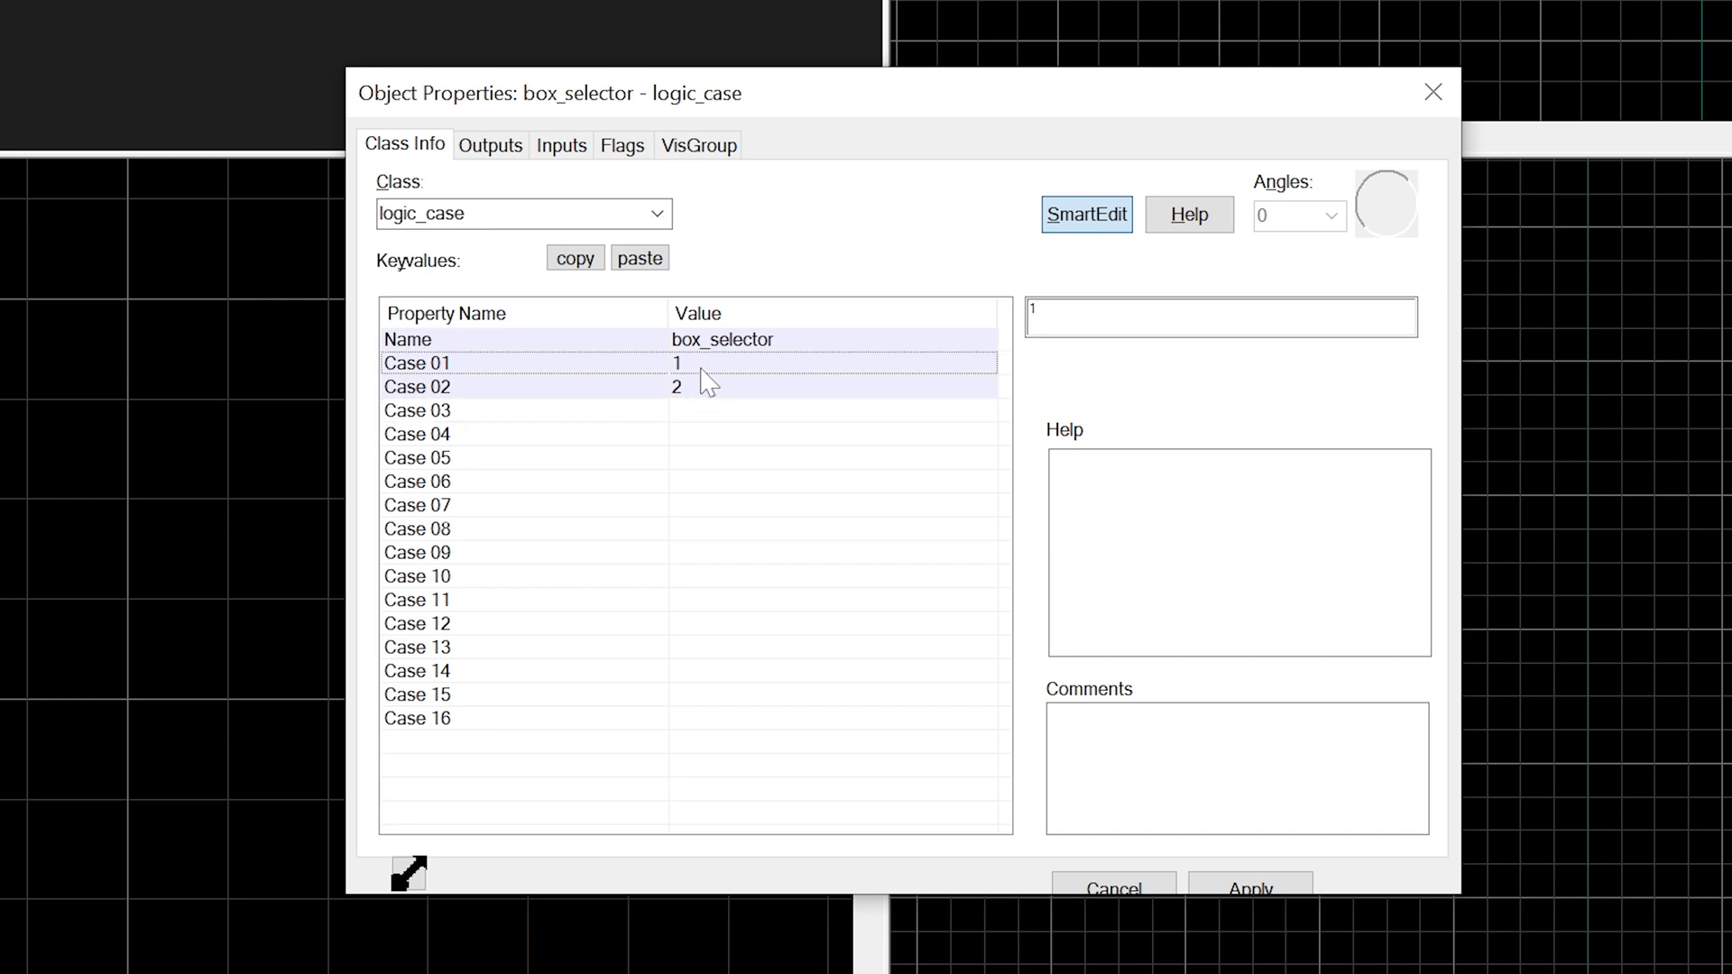
click(255, 30)
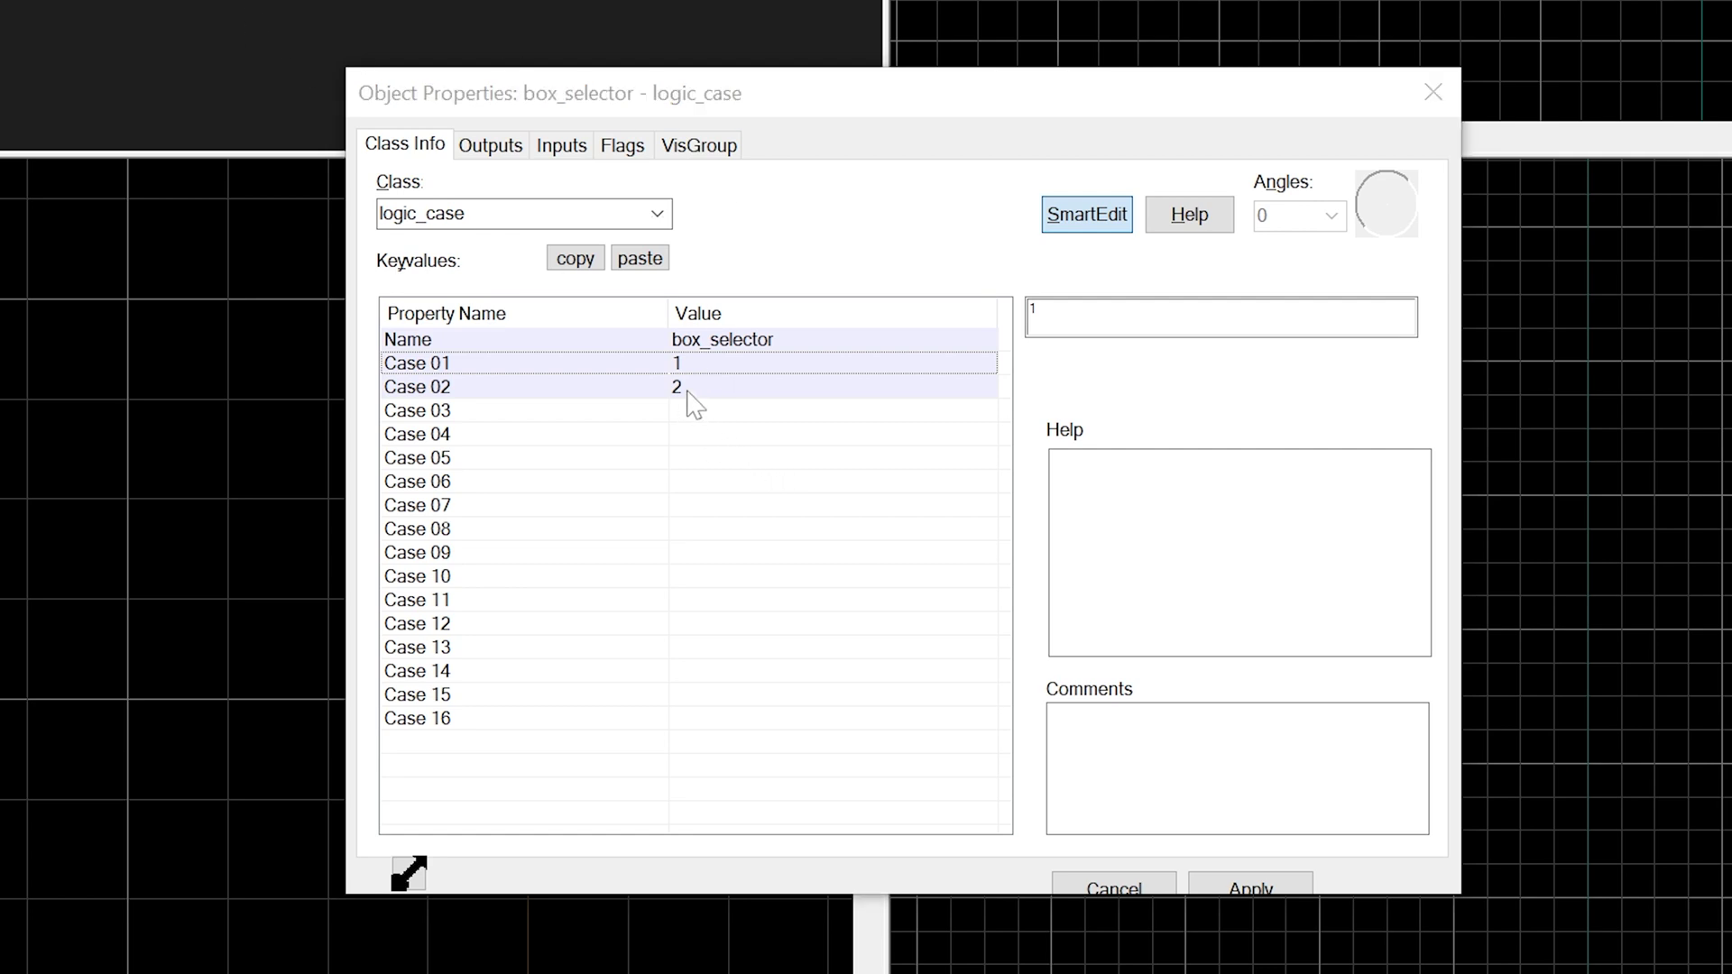
click(687, 391)
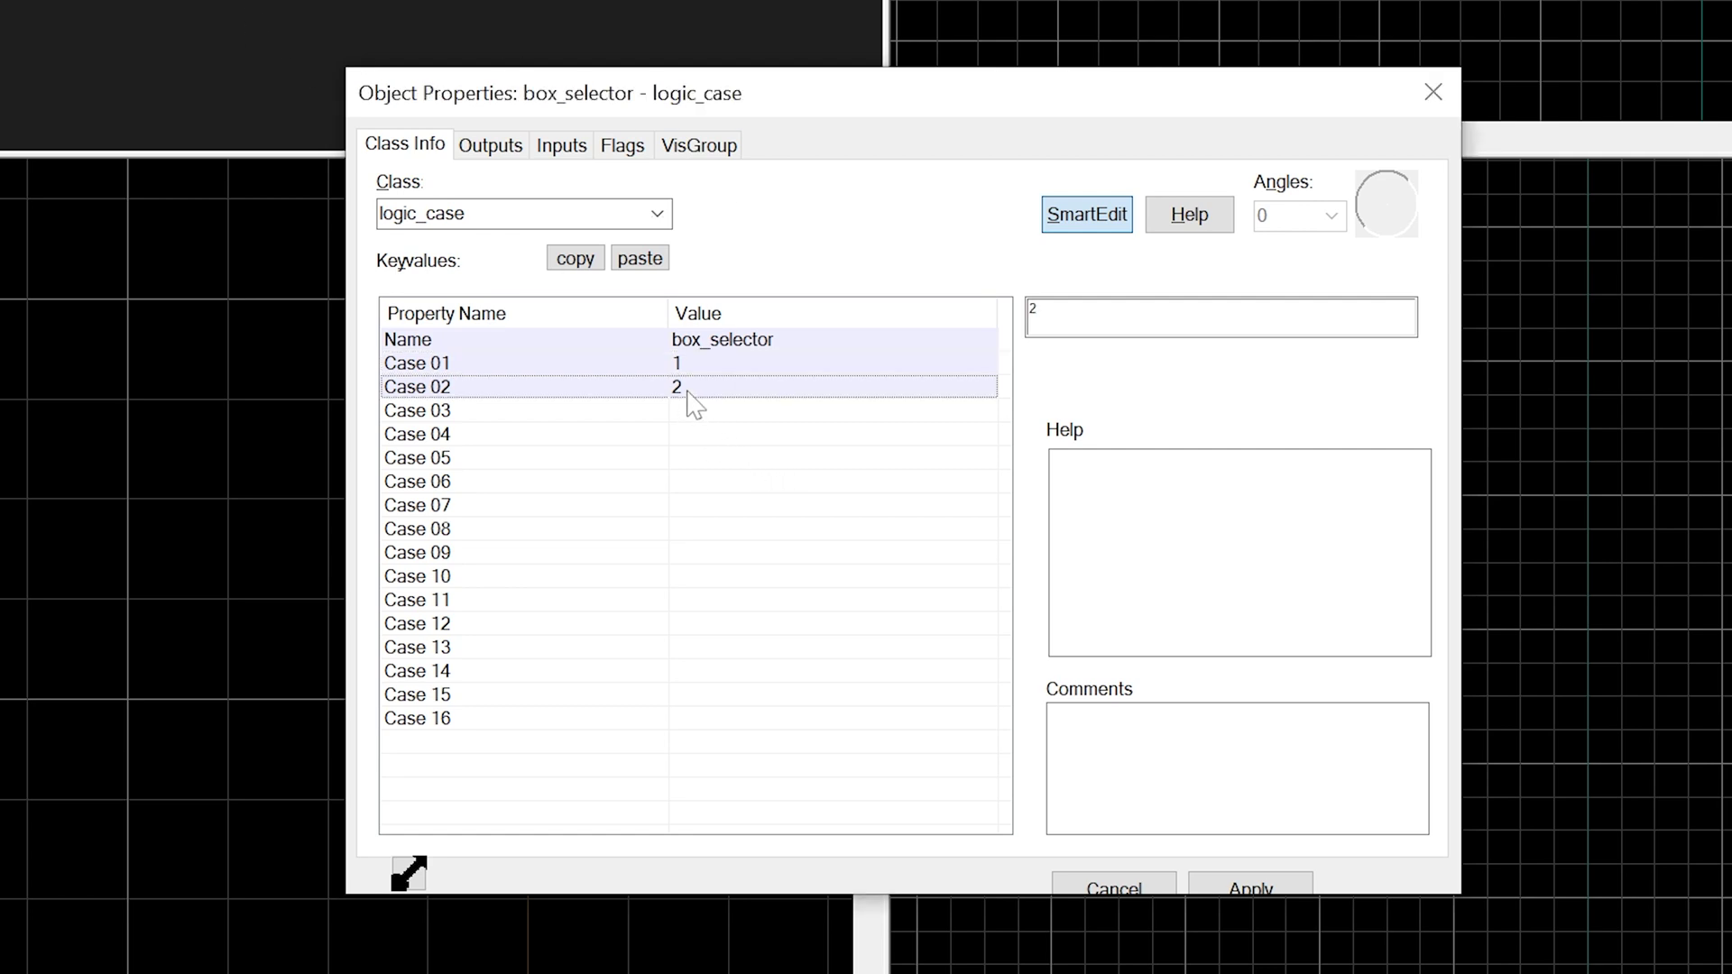
click(478, 145)
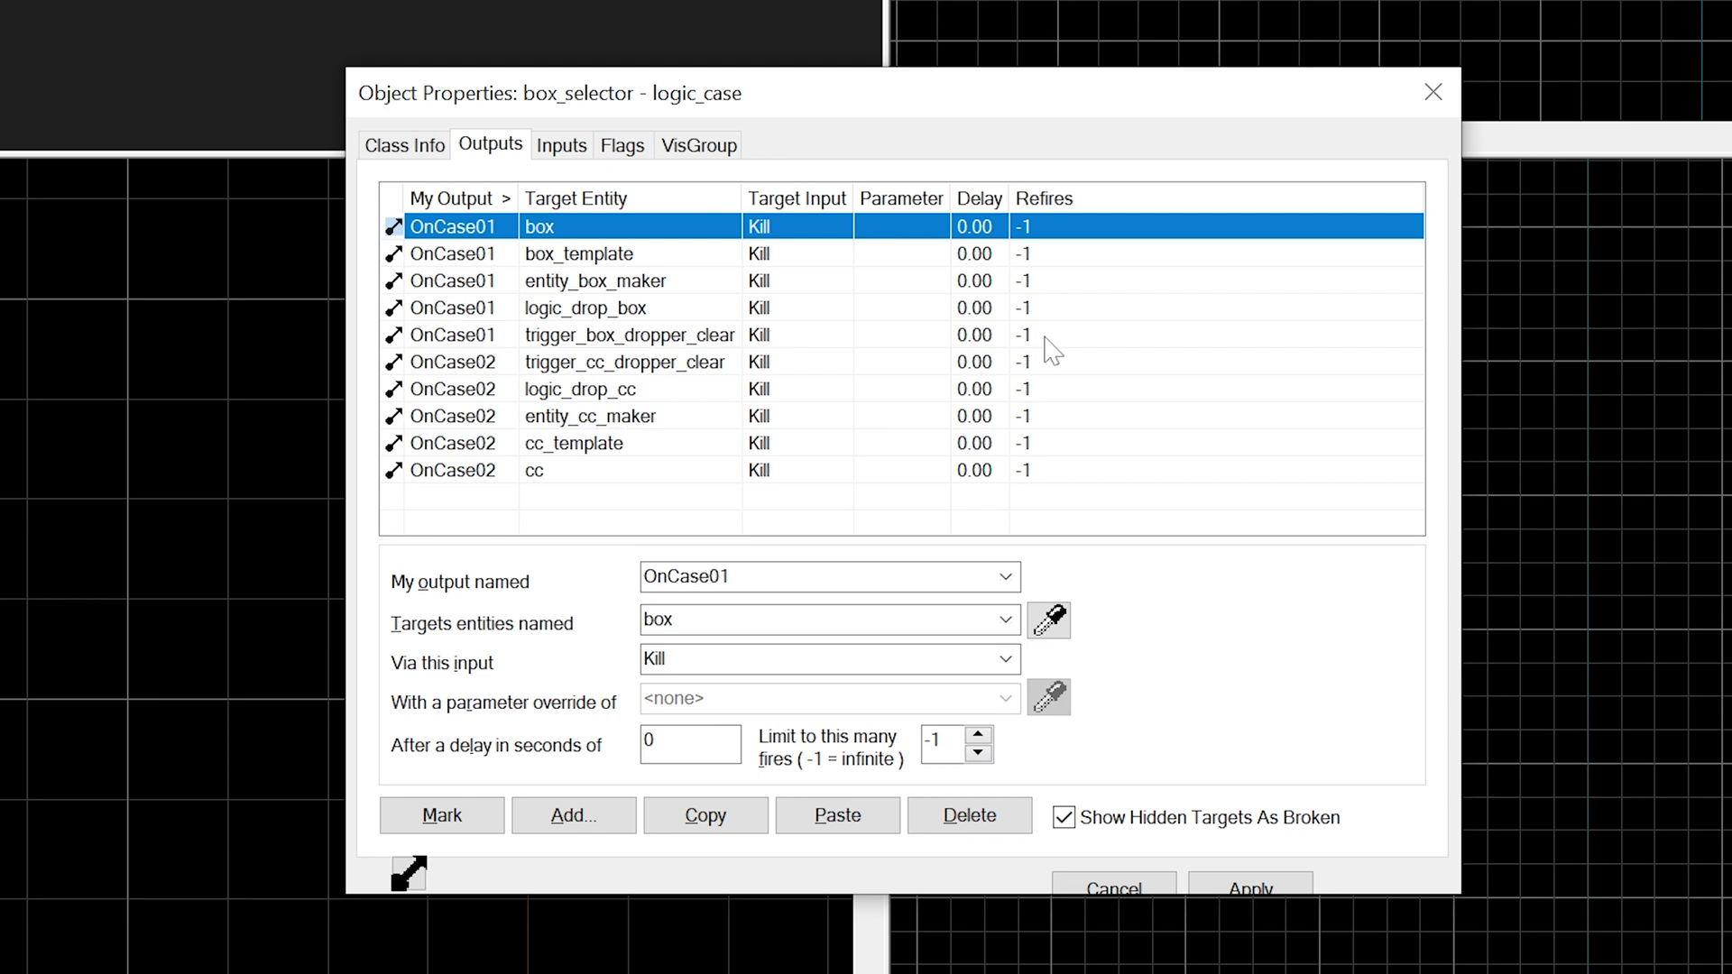
Close box_selector's properties, return from the box_dropper instance to box_drop_exemple.vmf, and clear the selection.
click(431, 149)
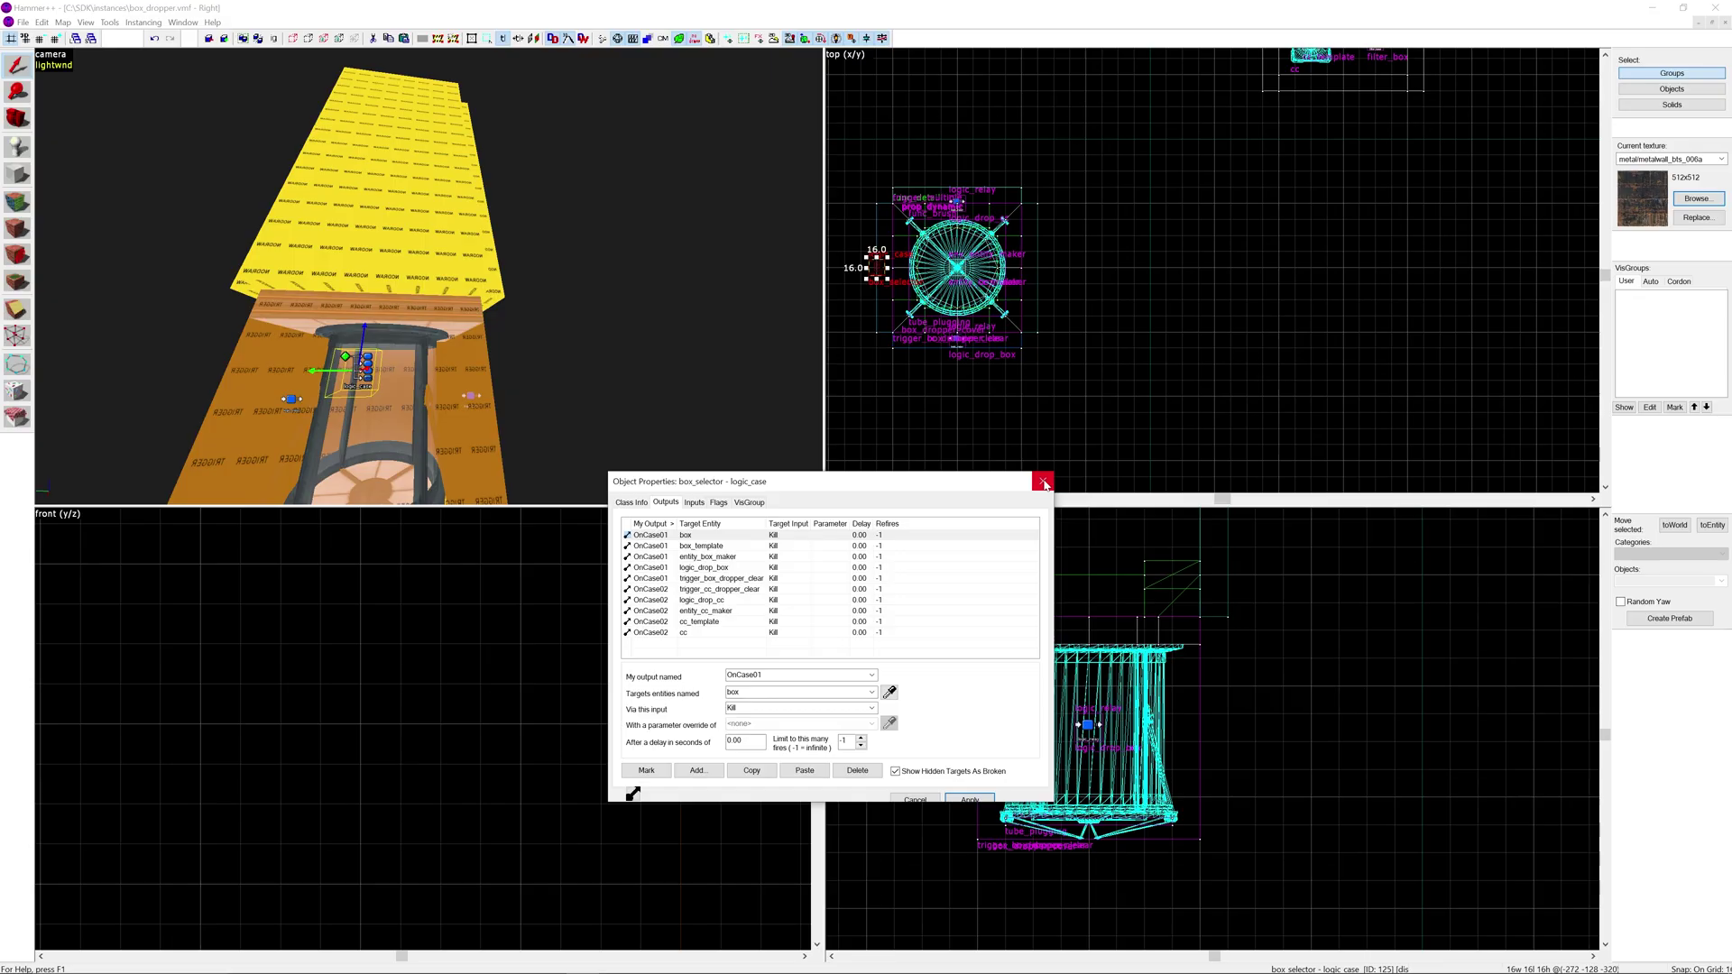
click(1044, 482)
click(538, 396)
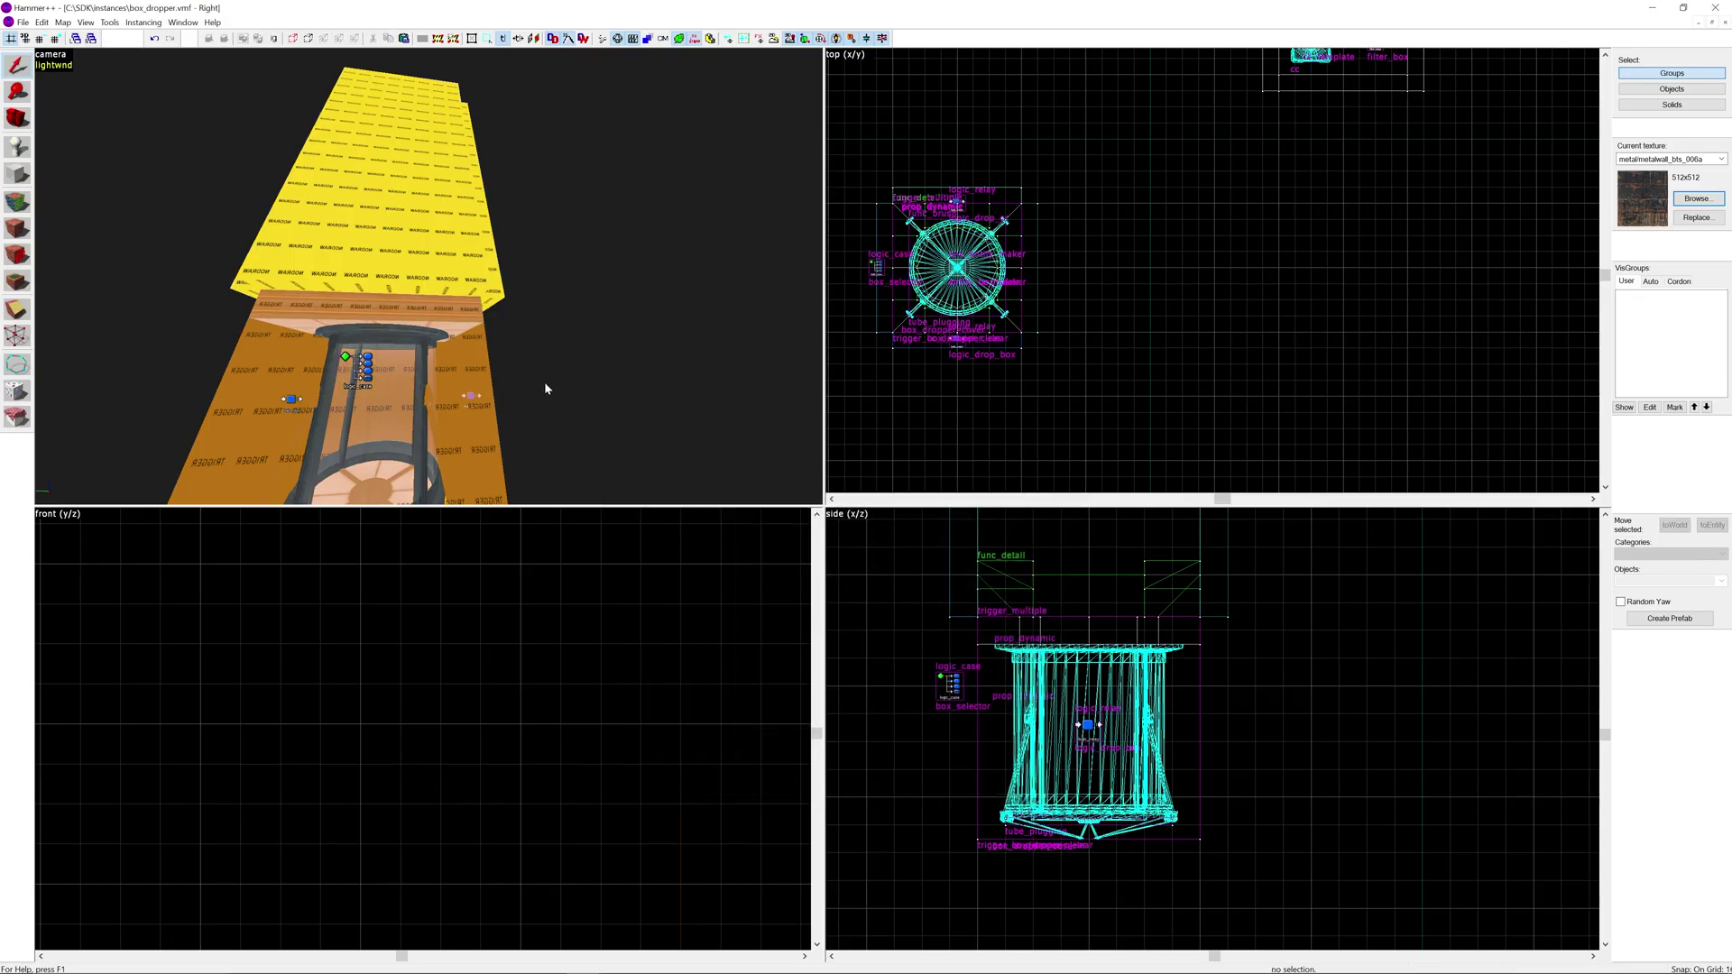
click(1726, 22)
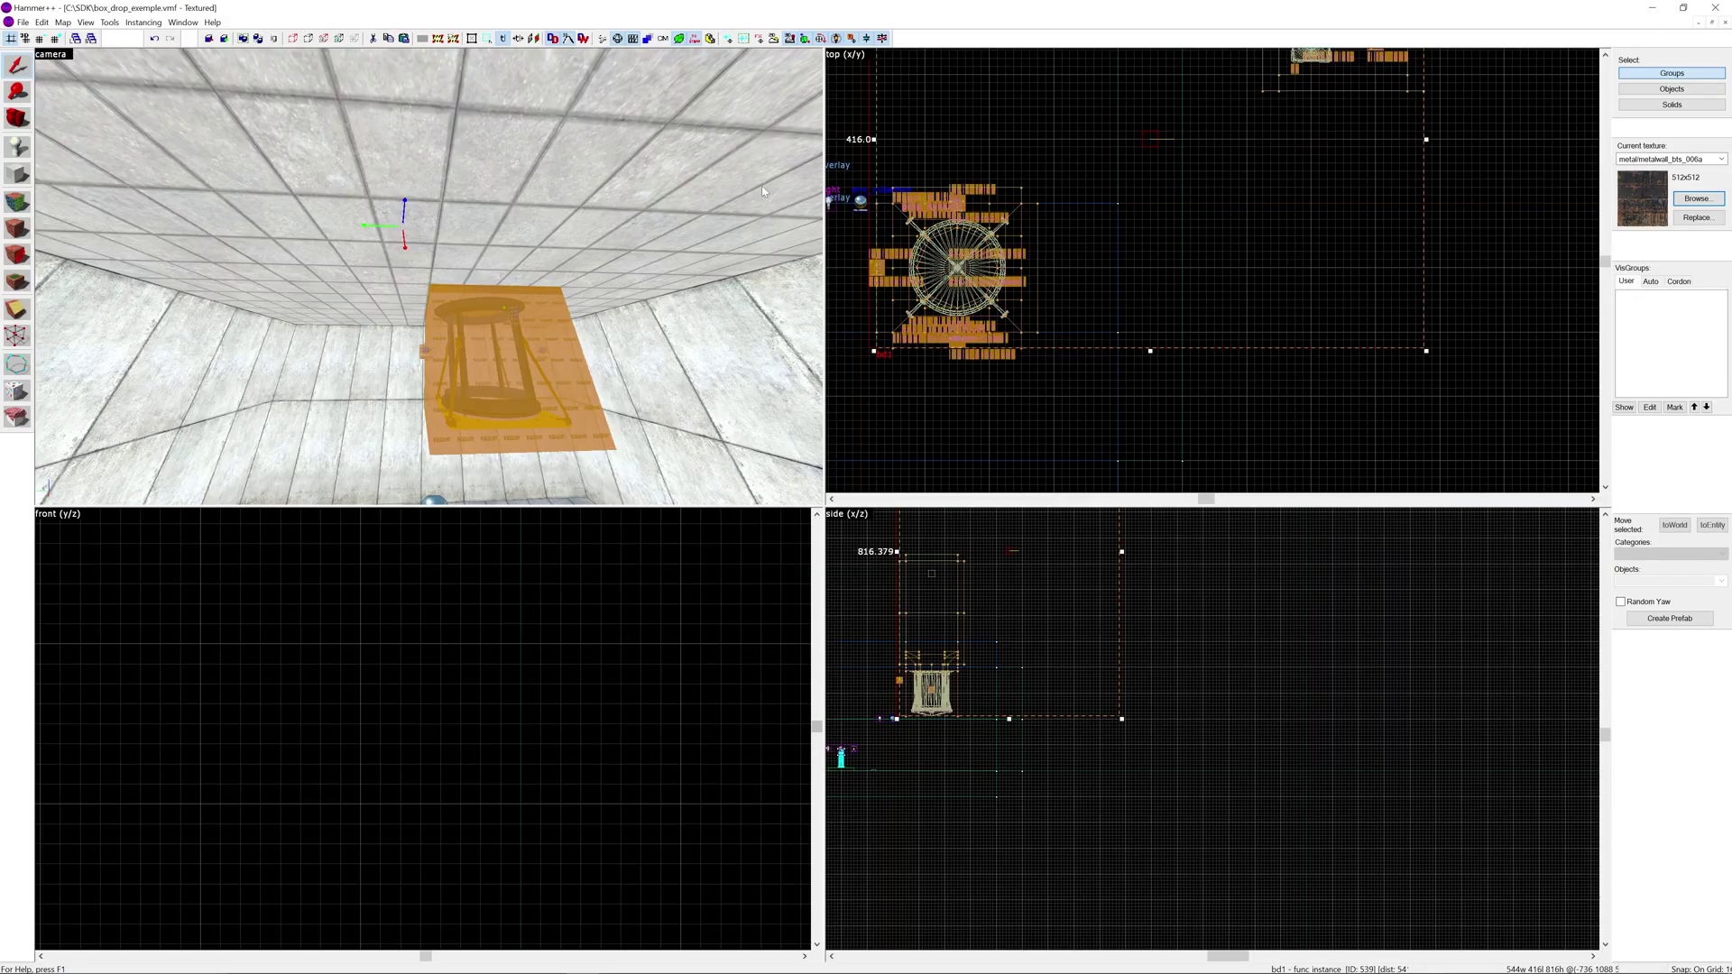
key(z)
key(w)
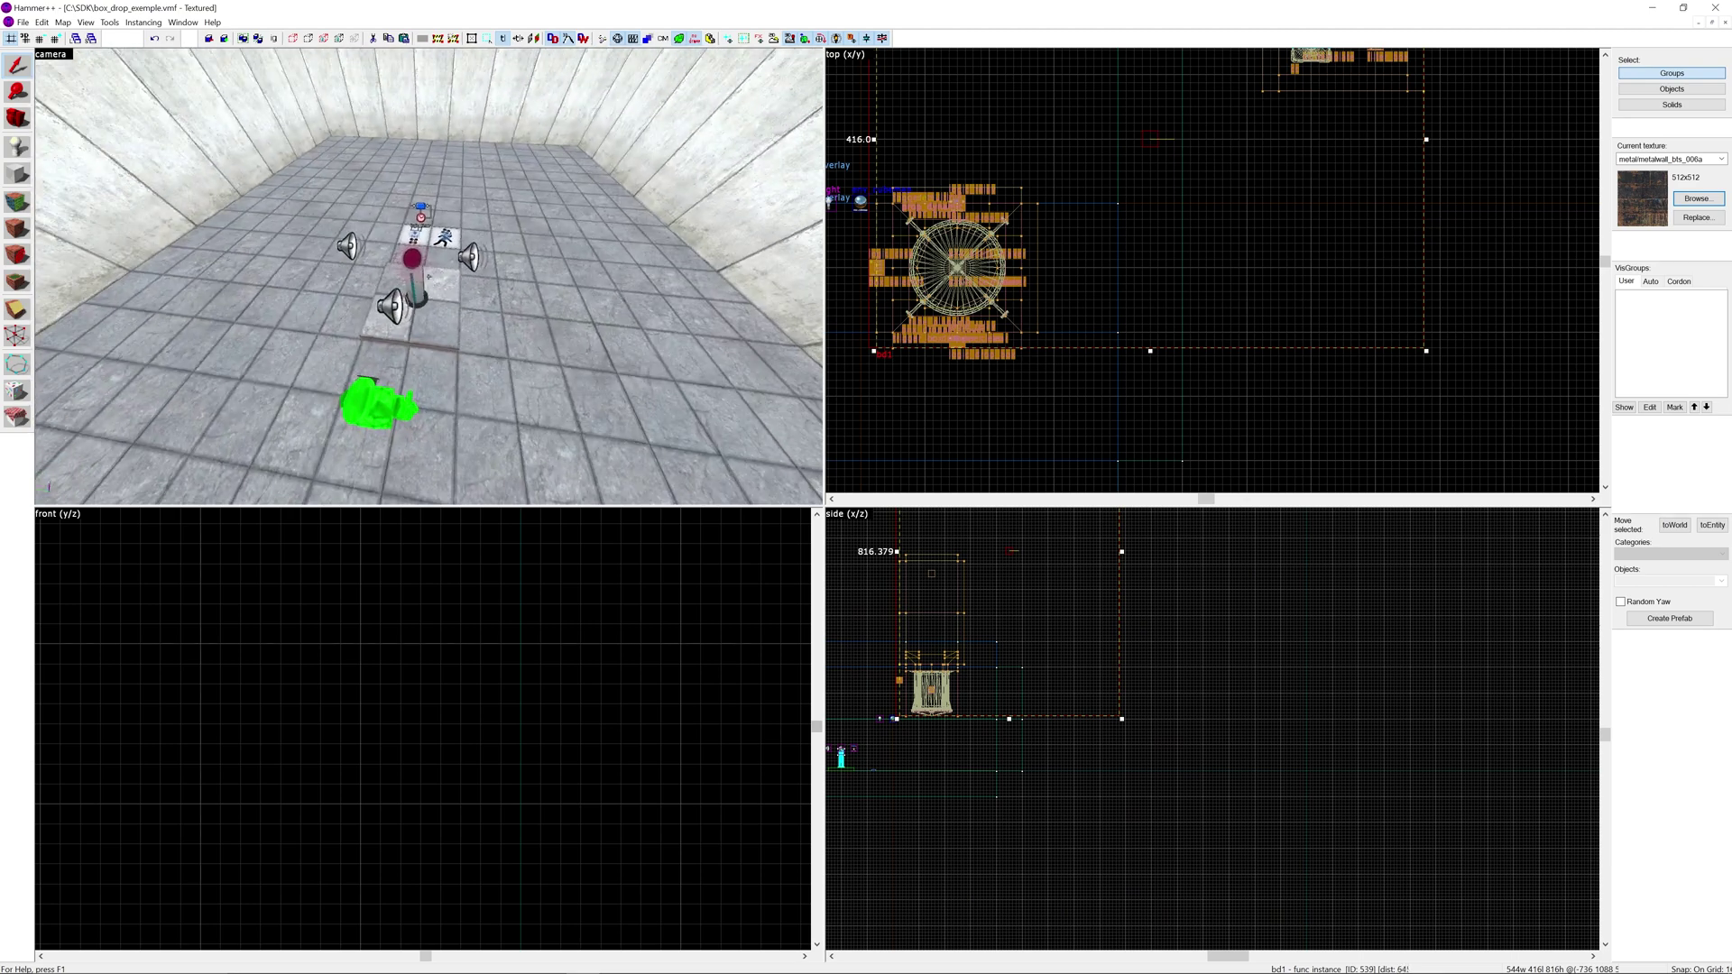
key(z)
click(420, 256)
key(z)
key(Escape)
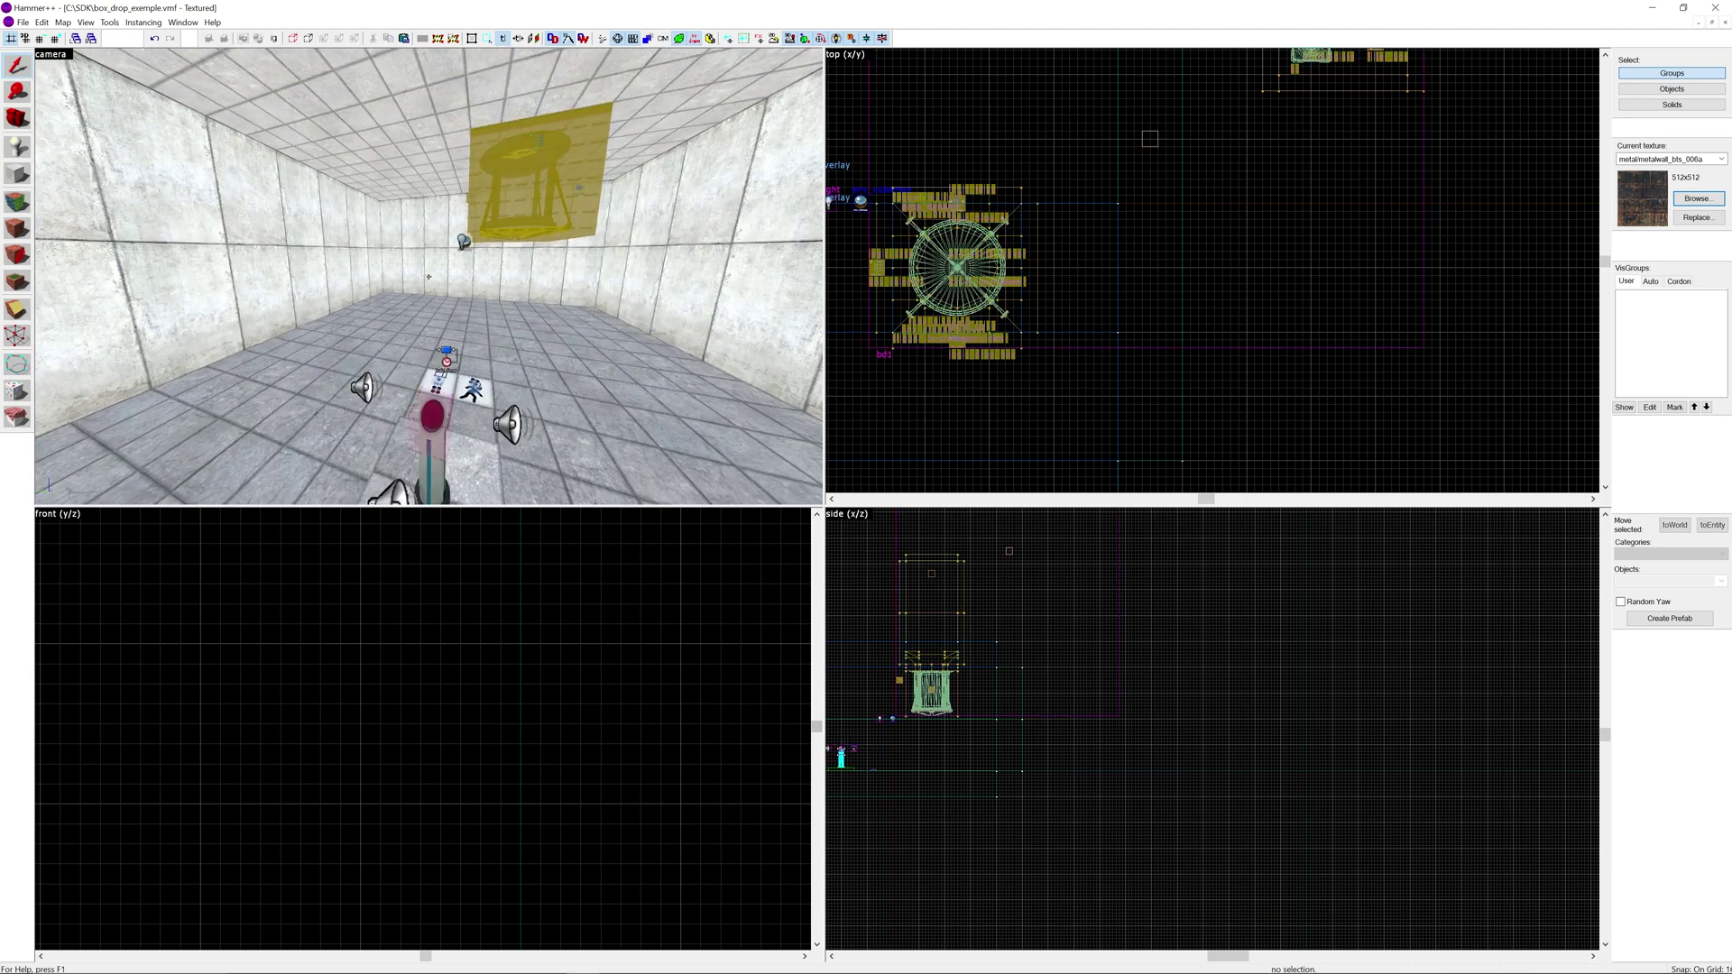
Place a logic_auto entity on the test room floor near the pedestal button.
key(z)
click(17, 144)
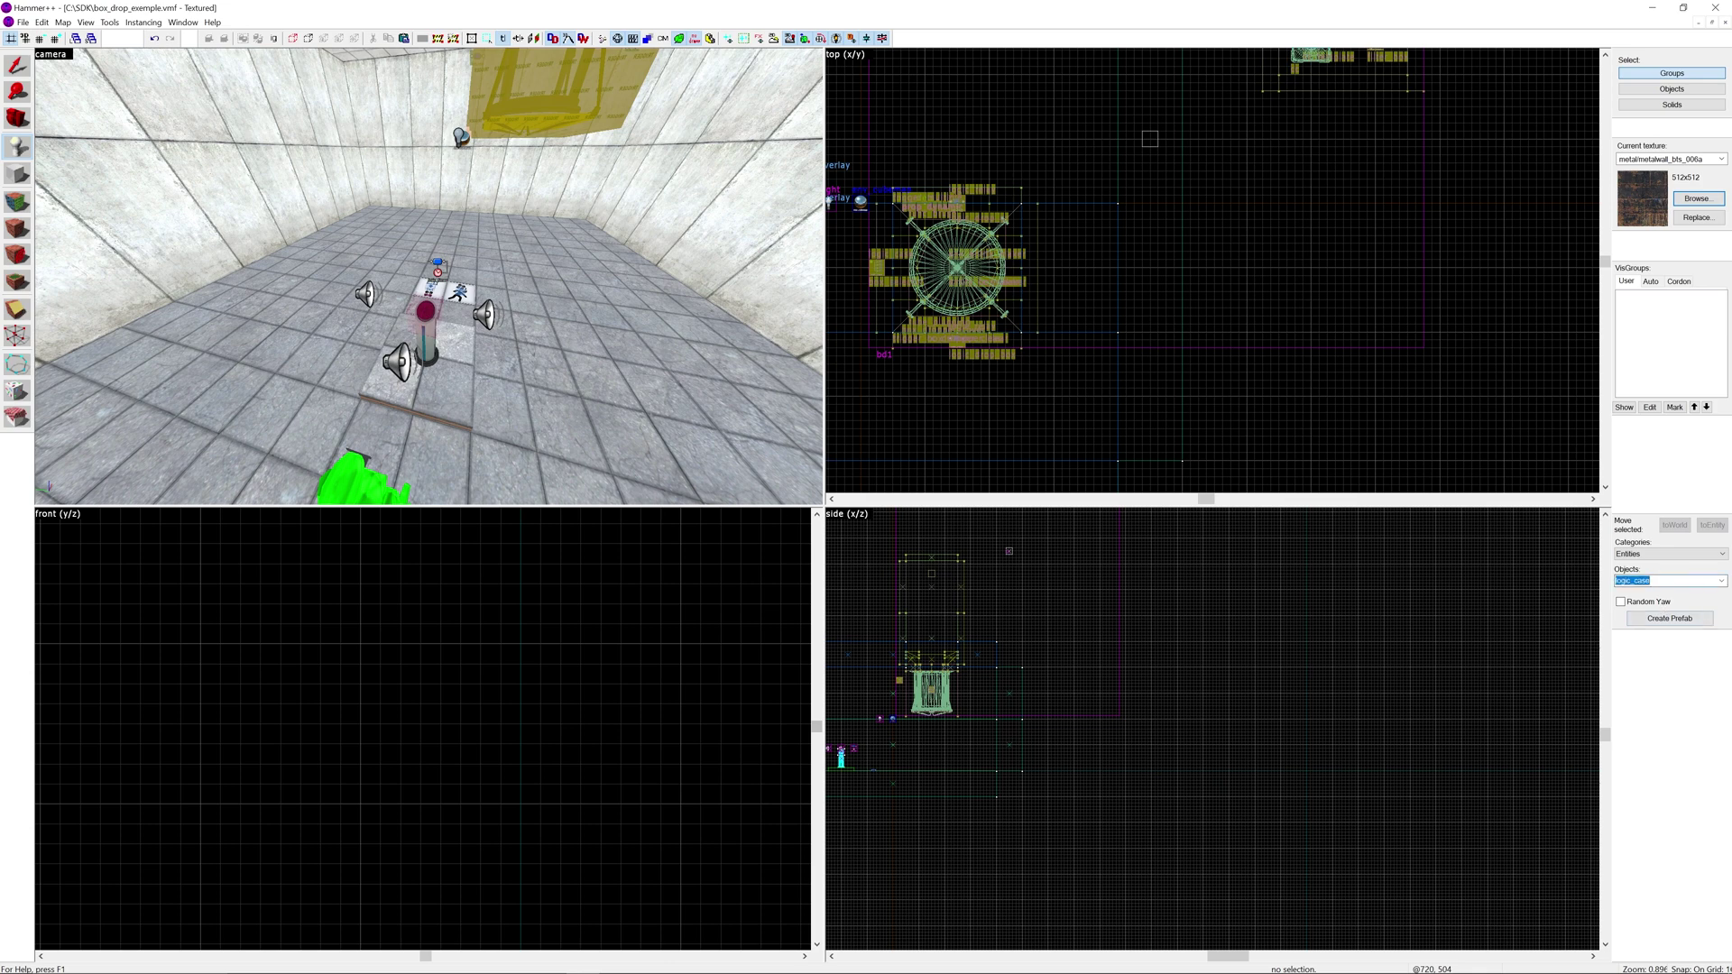
text(logic_auto)
key(Return)
click(460, 295)
key(shift+s)
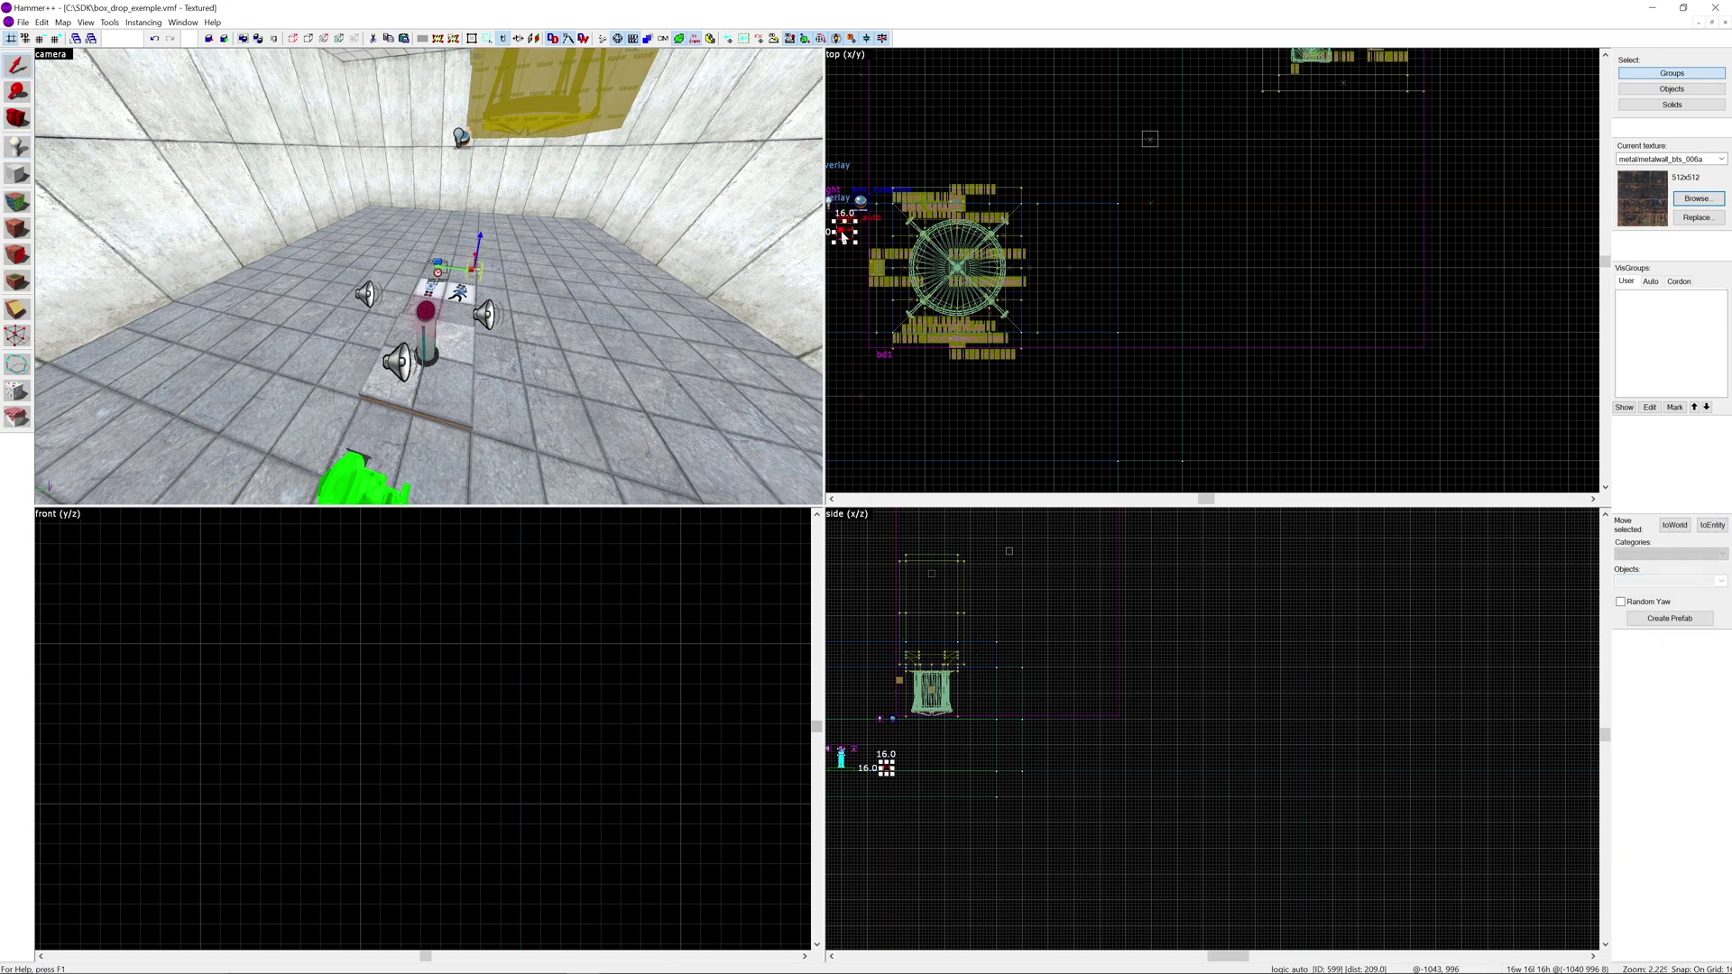
Move the logic_auto beside the bd1 box dropper and raise it above the floor, at about (-960, 832, 64).
drag(843, 234, 925, 397)
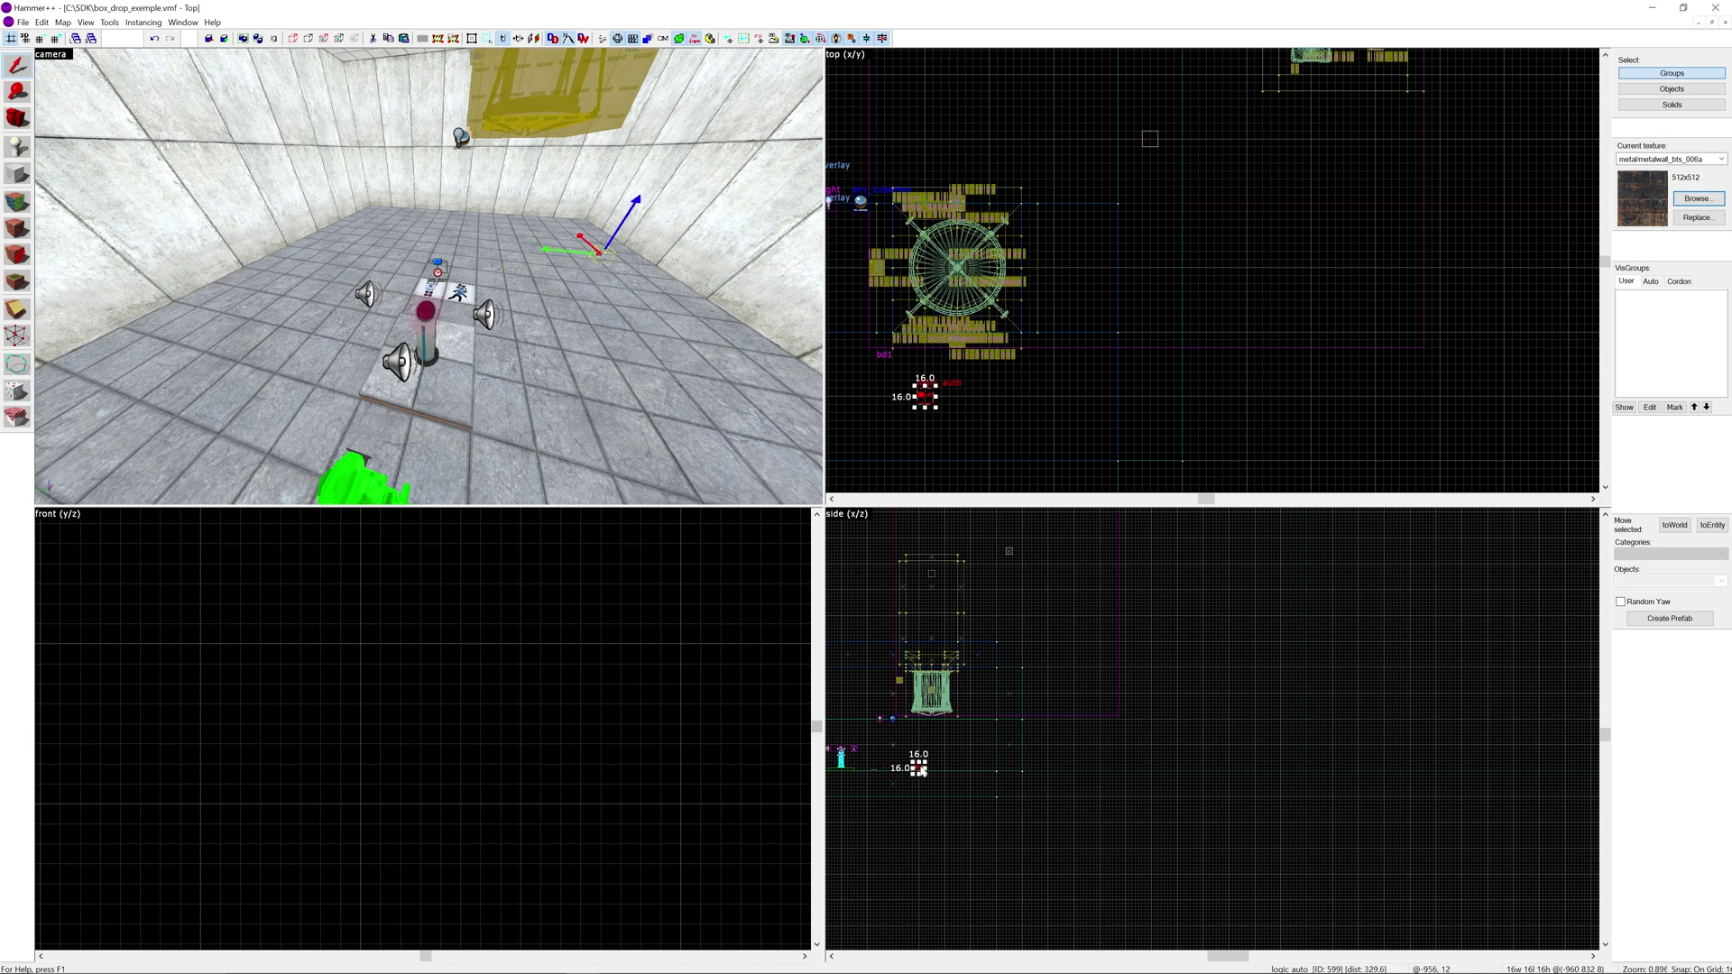
scroll(919, 766, up, 4)
drag(918, 767, 918, 725)
Add an OnMapSpawn output to the logic_auto that targets bd1-box_selector.
double_click(918, 726)
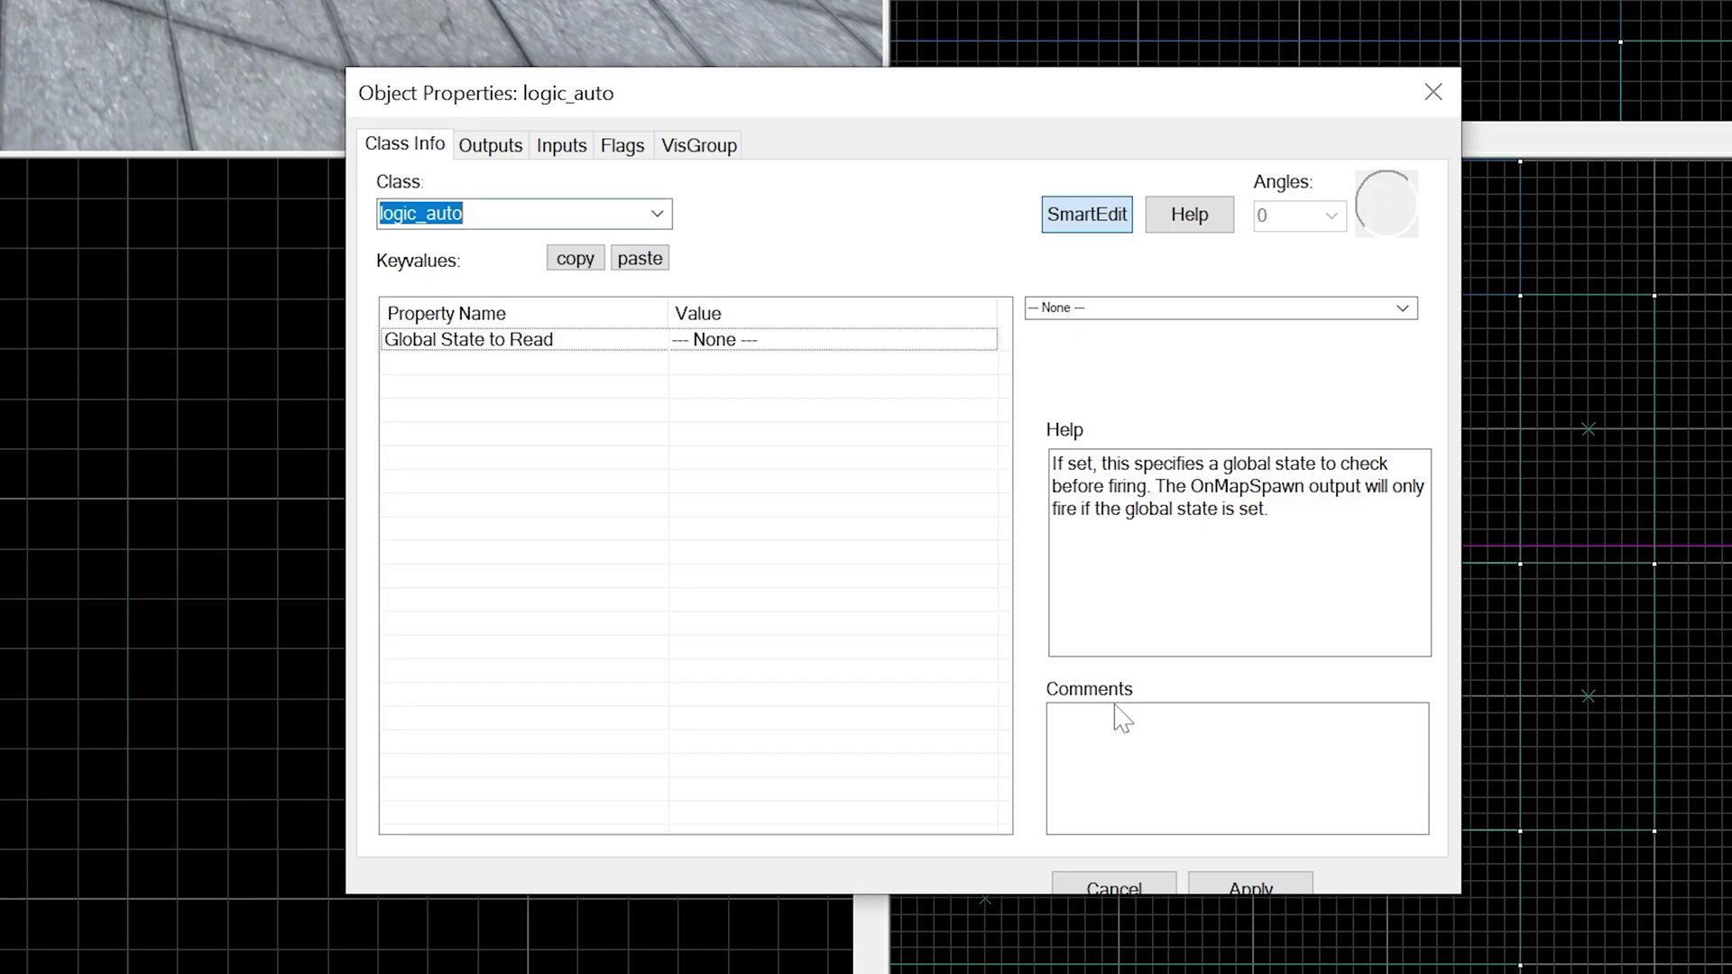
click(492, 153)
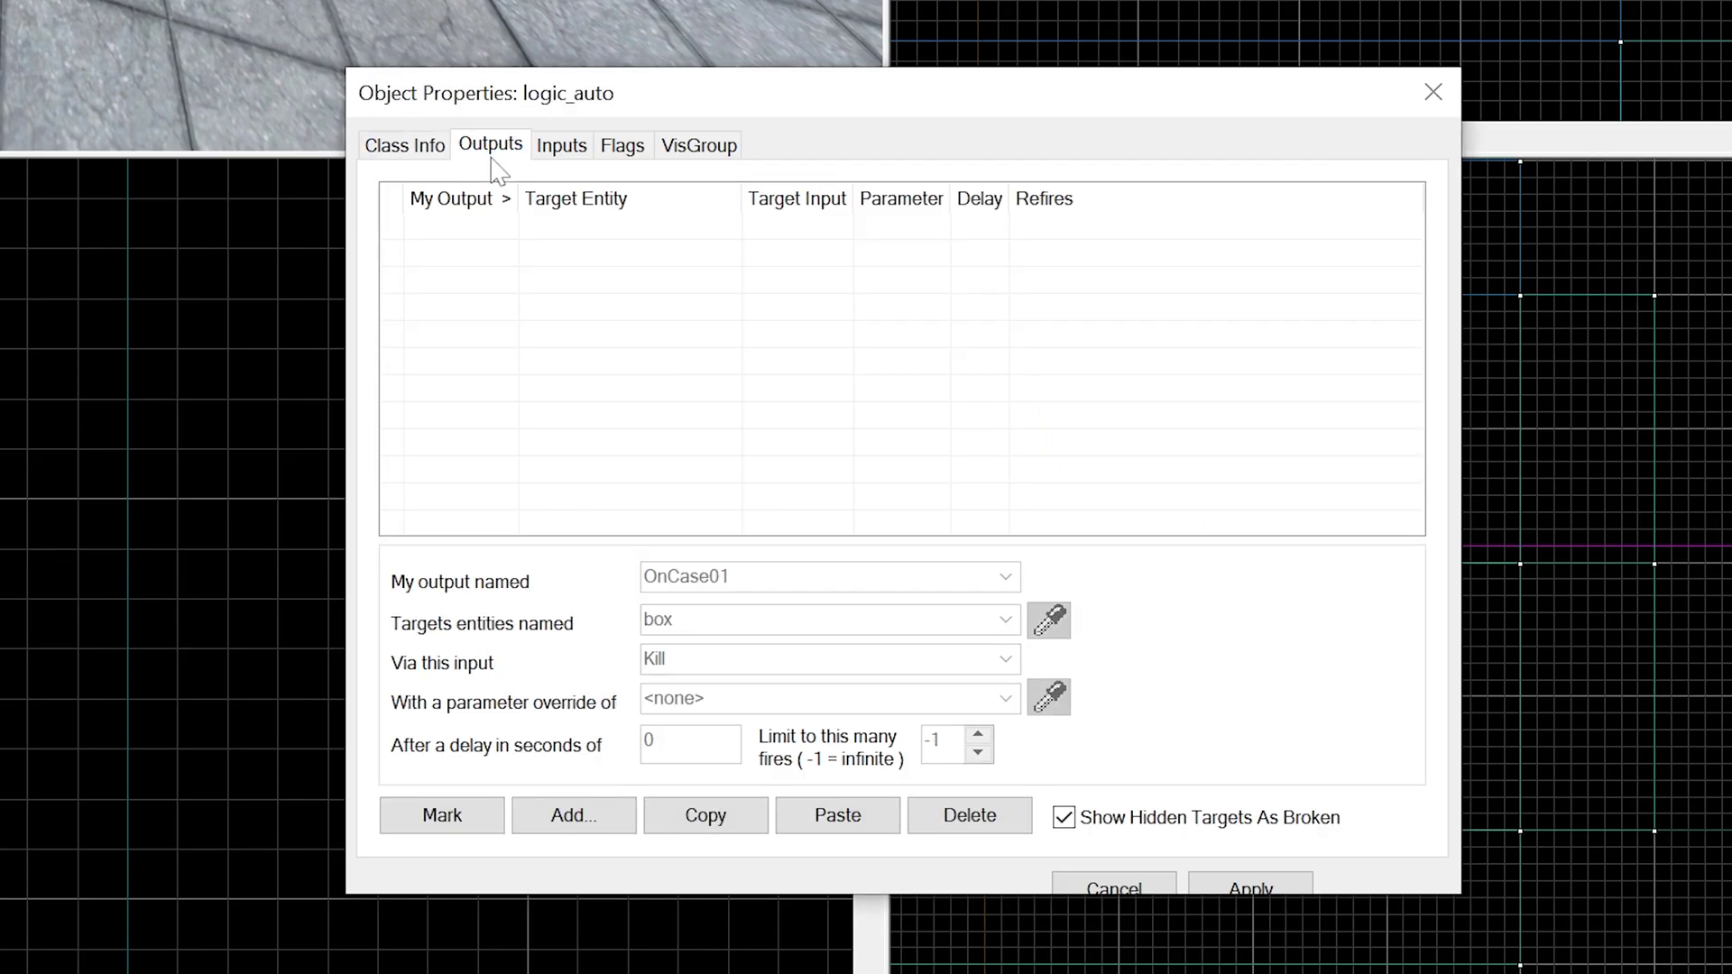
click(591, 819)
text(On)
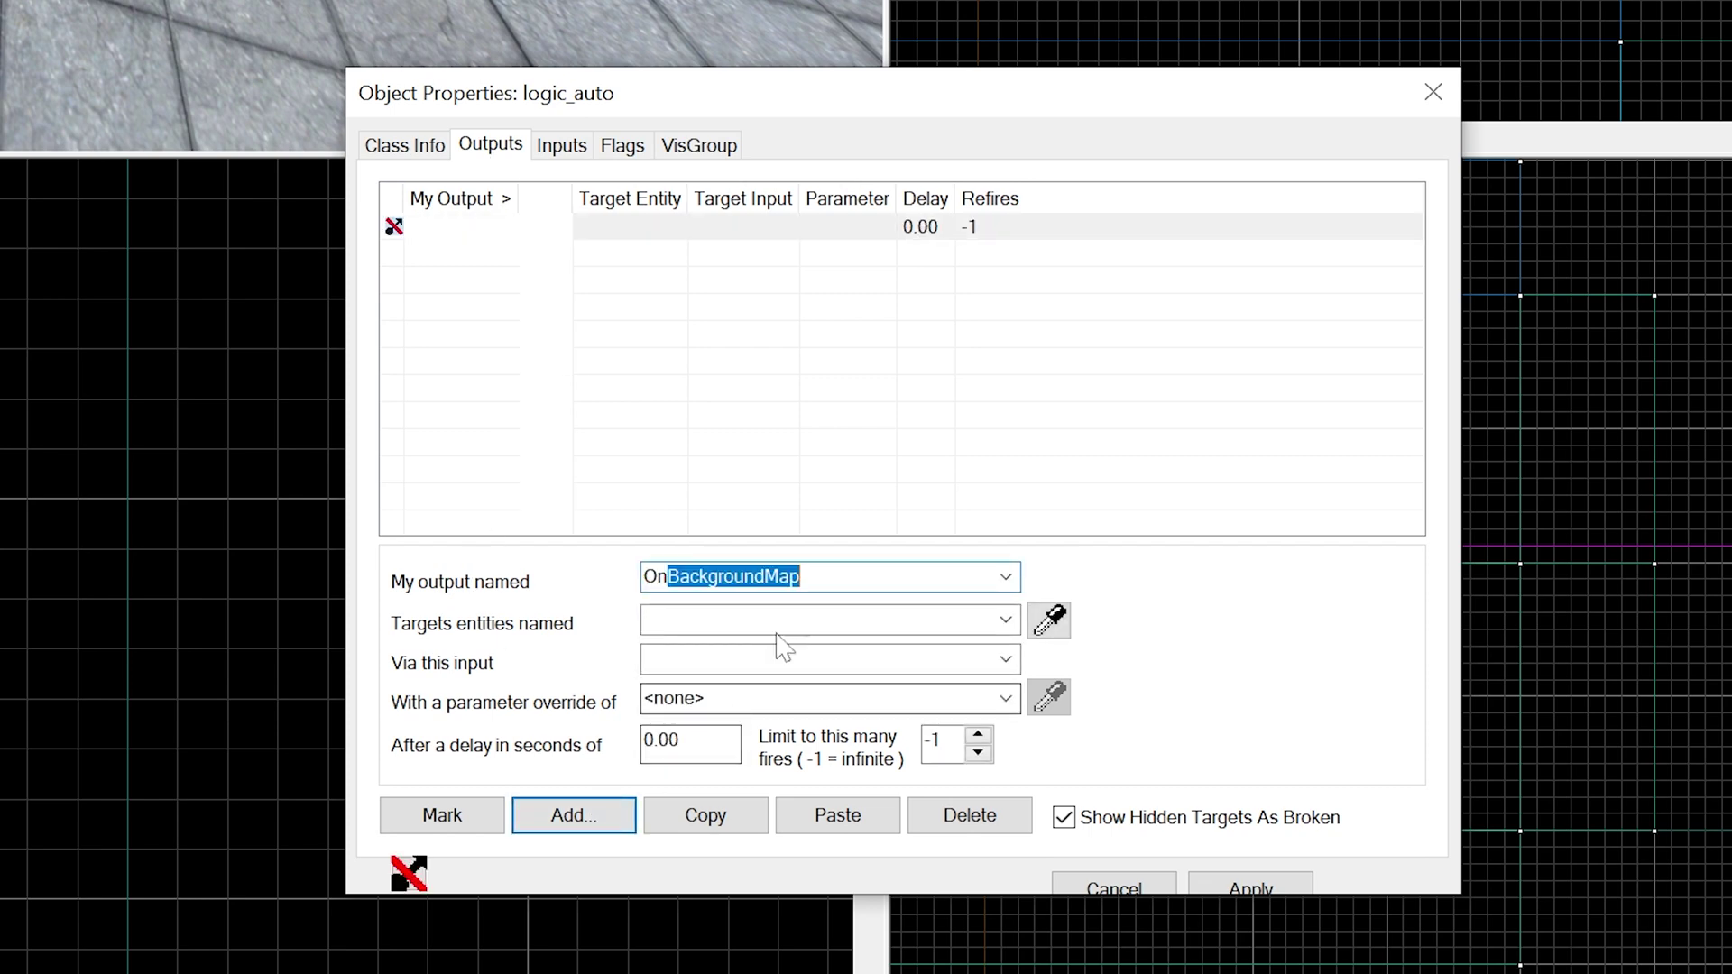
text(M)
click(776, 621)
text(bd)
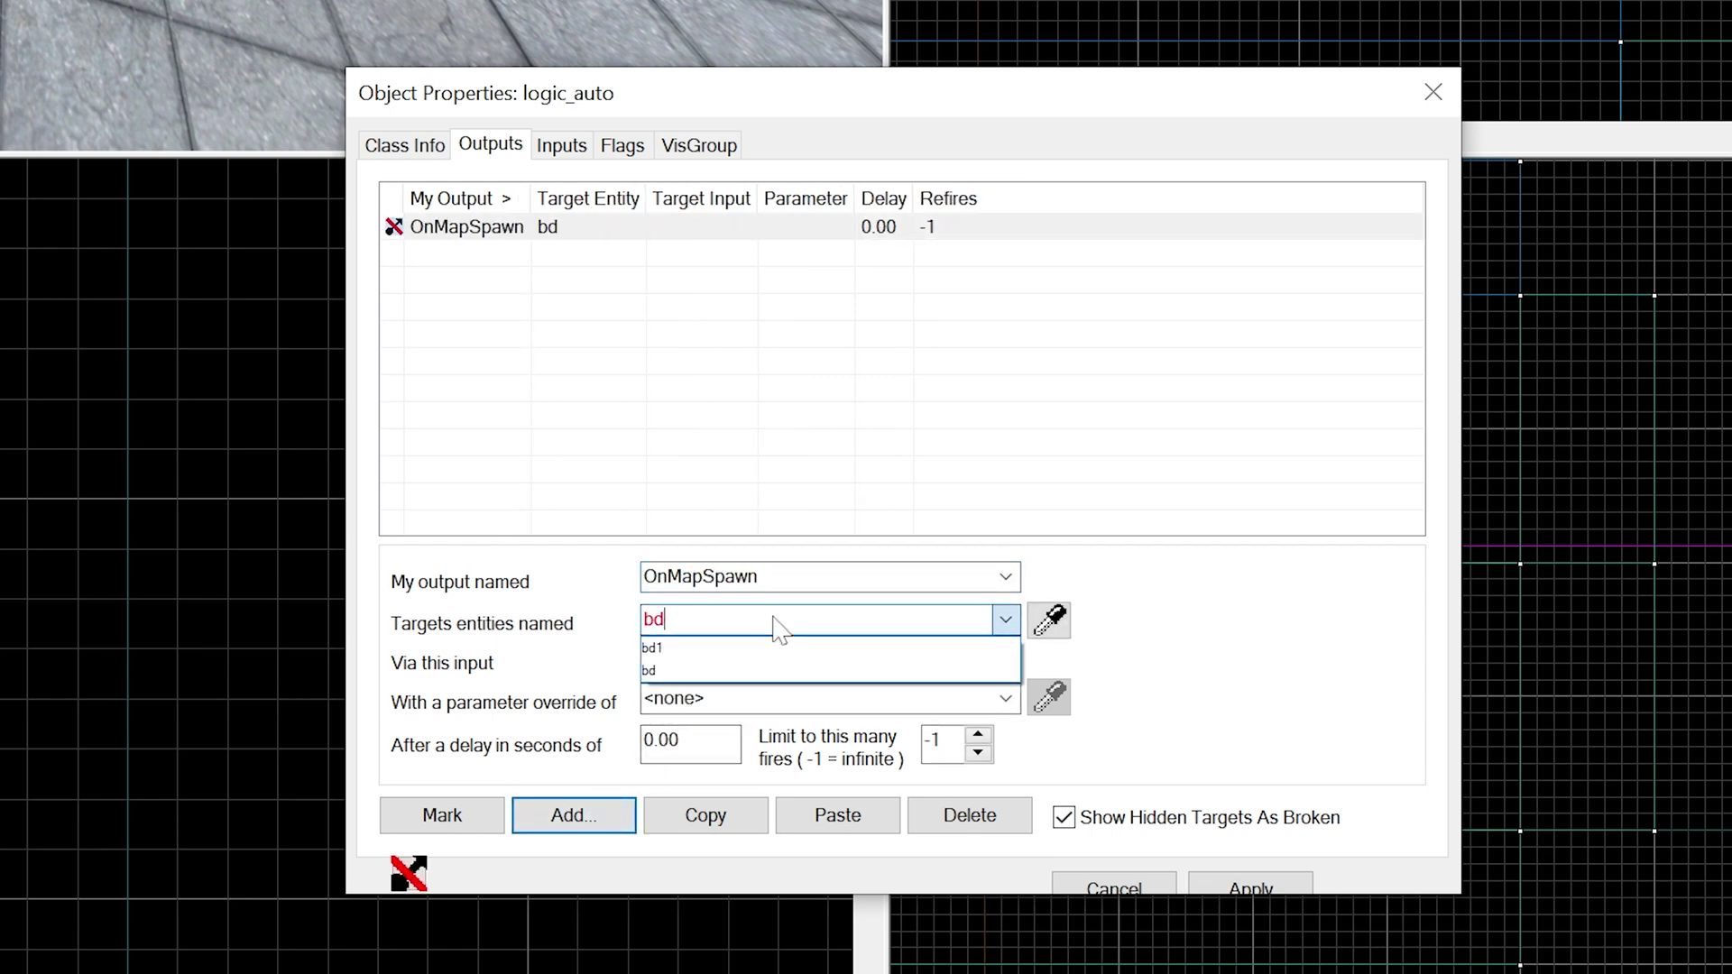
text(1-box_selector)
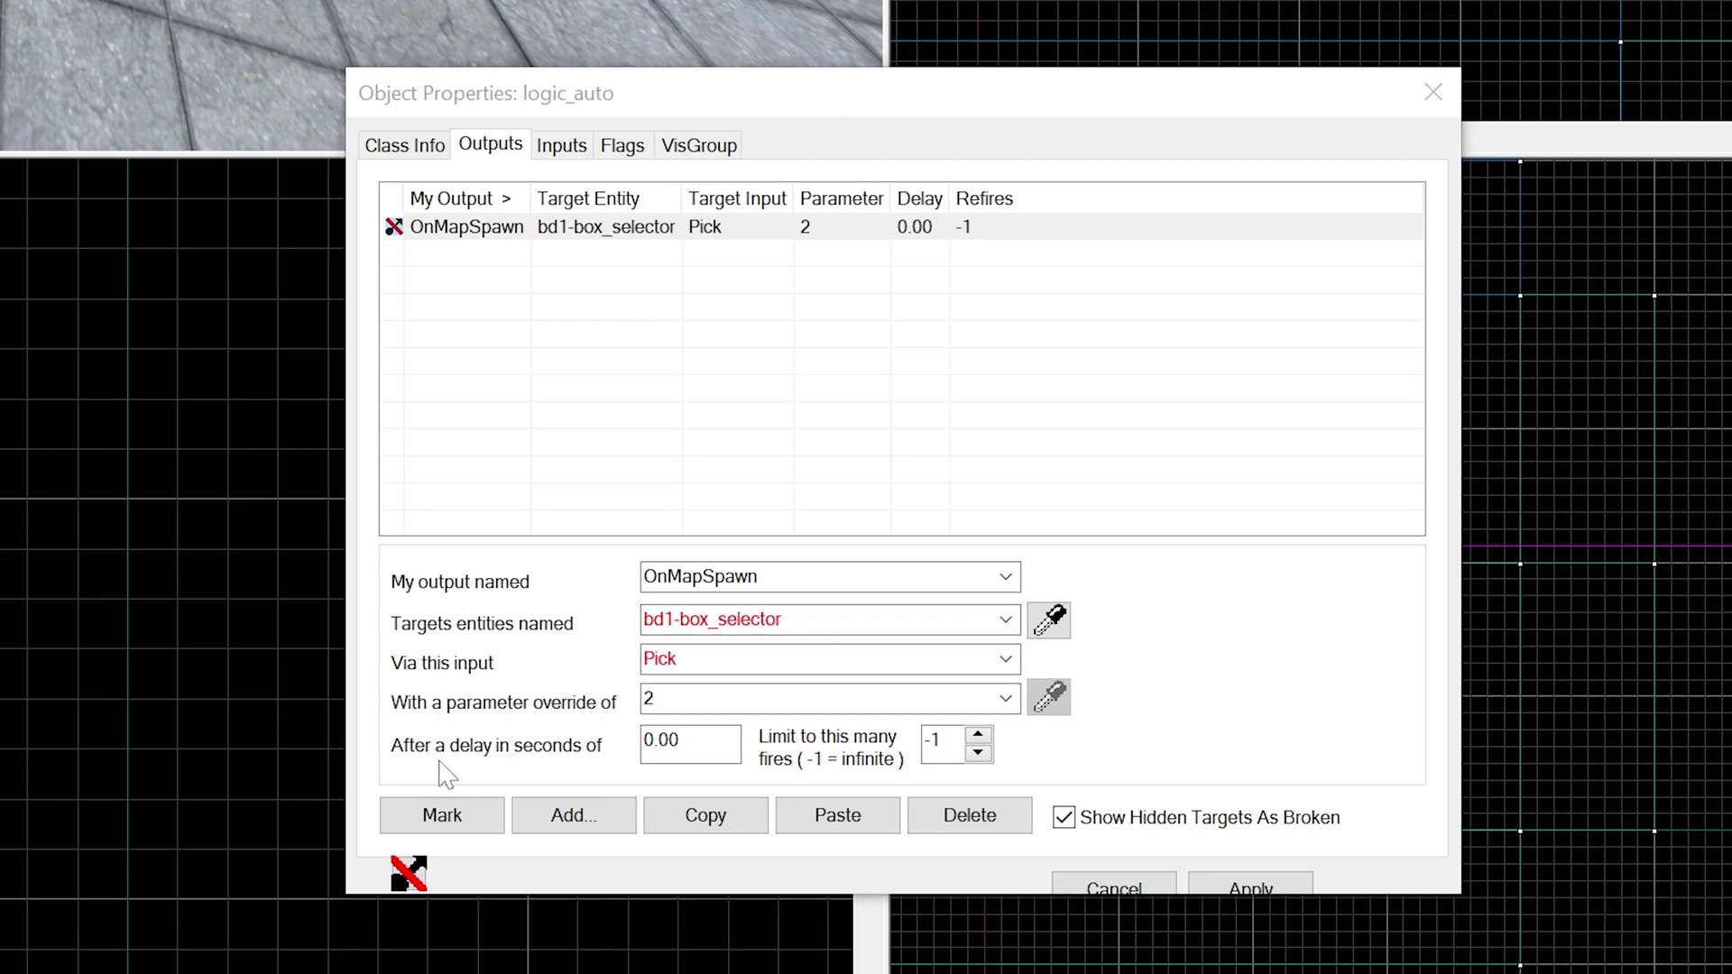
Set the OnMapSpawn output's input to InValue with a parameter override of 2, apply it and close the properties.
click(811, 659)
text(In)
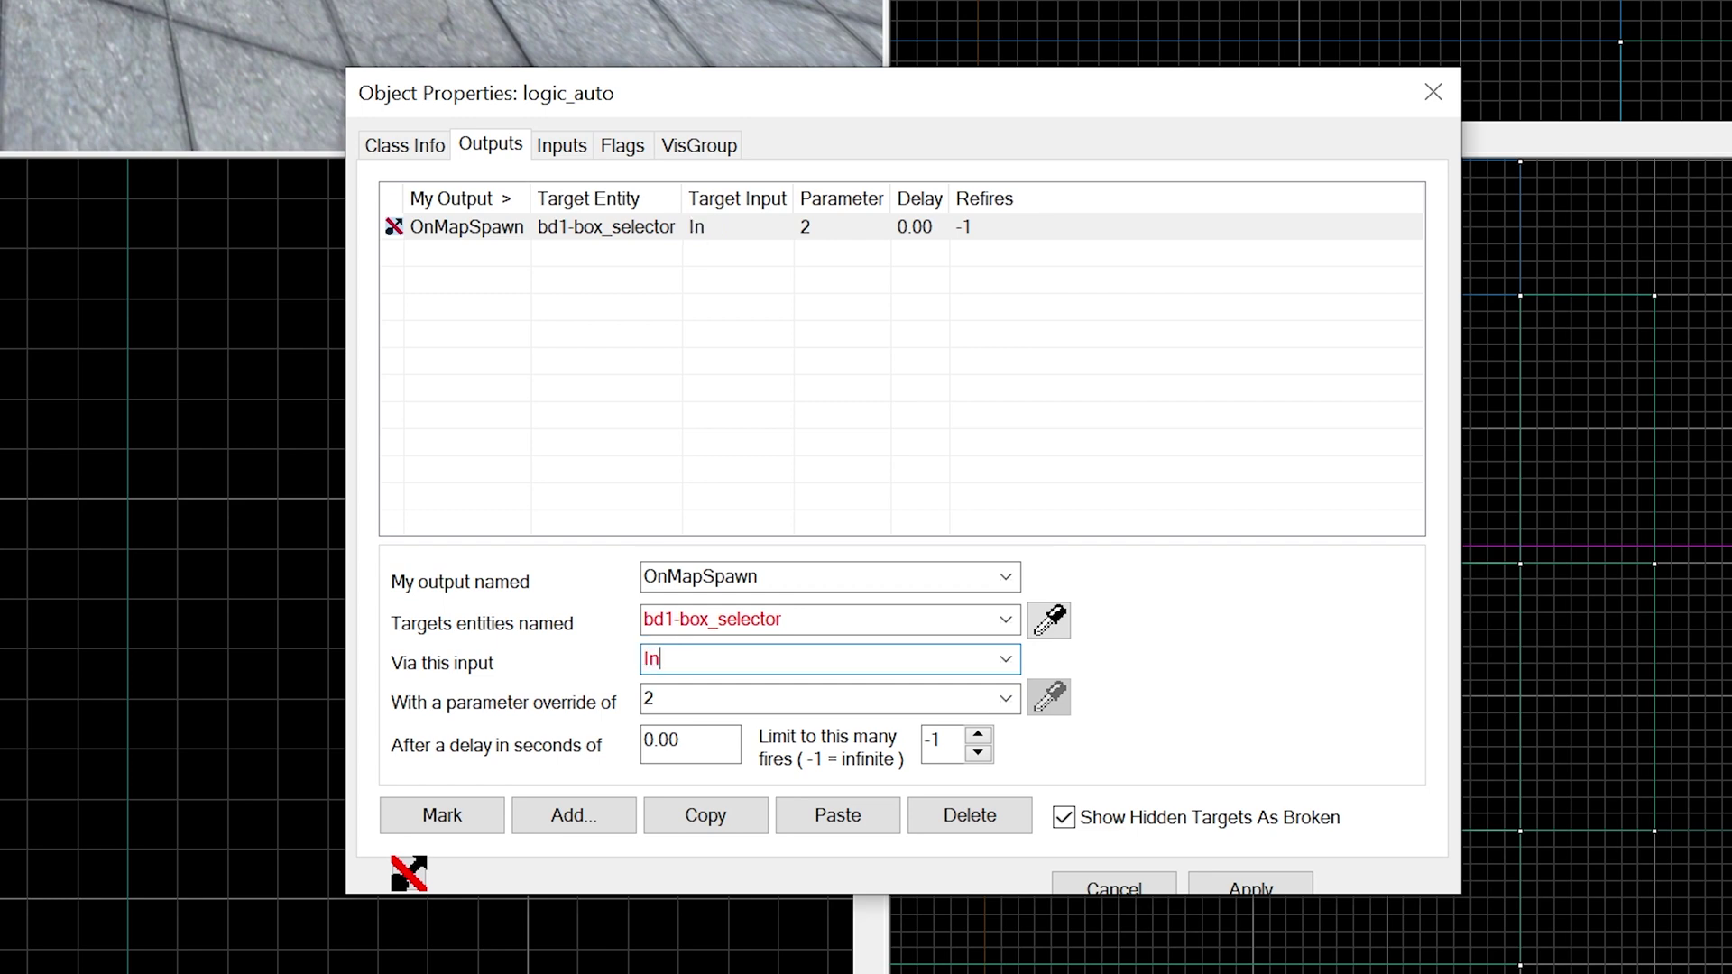
text(Valeu)
text(ue)
text(1)
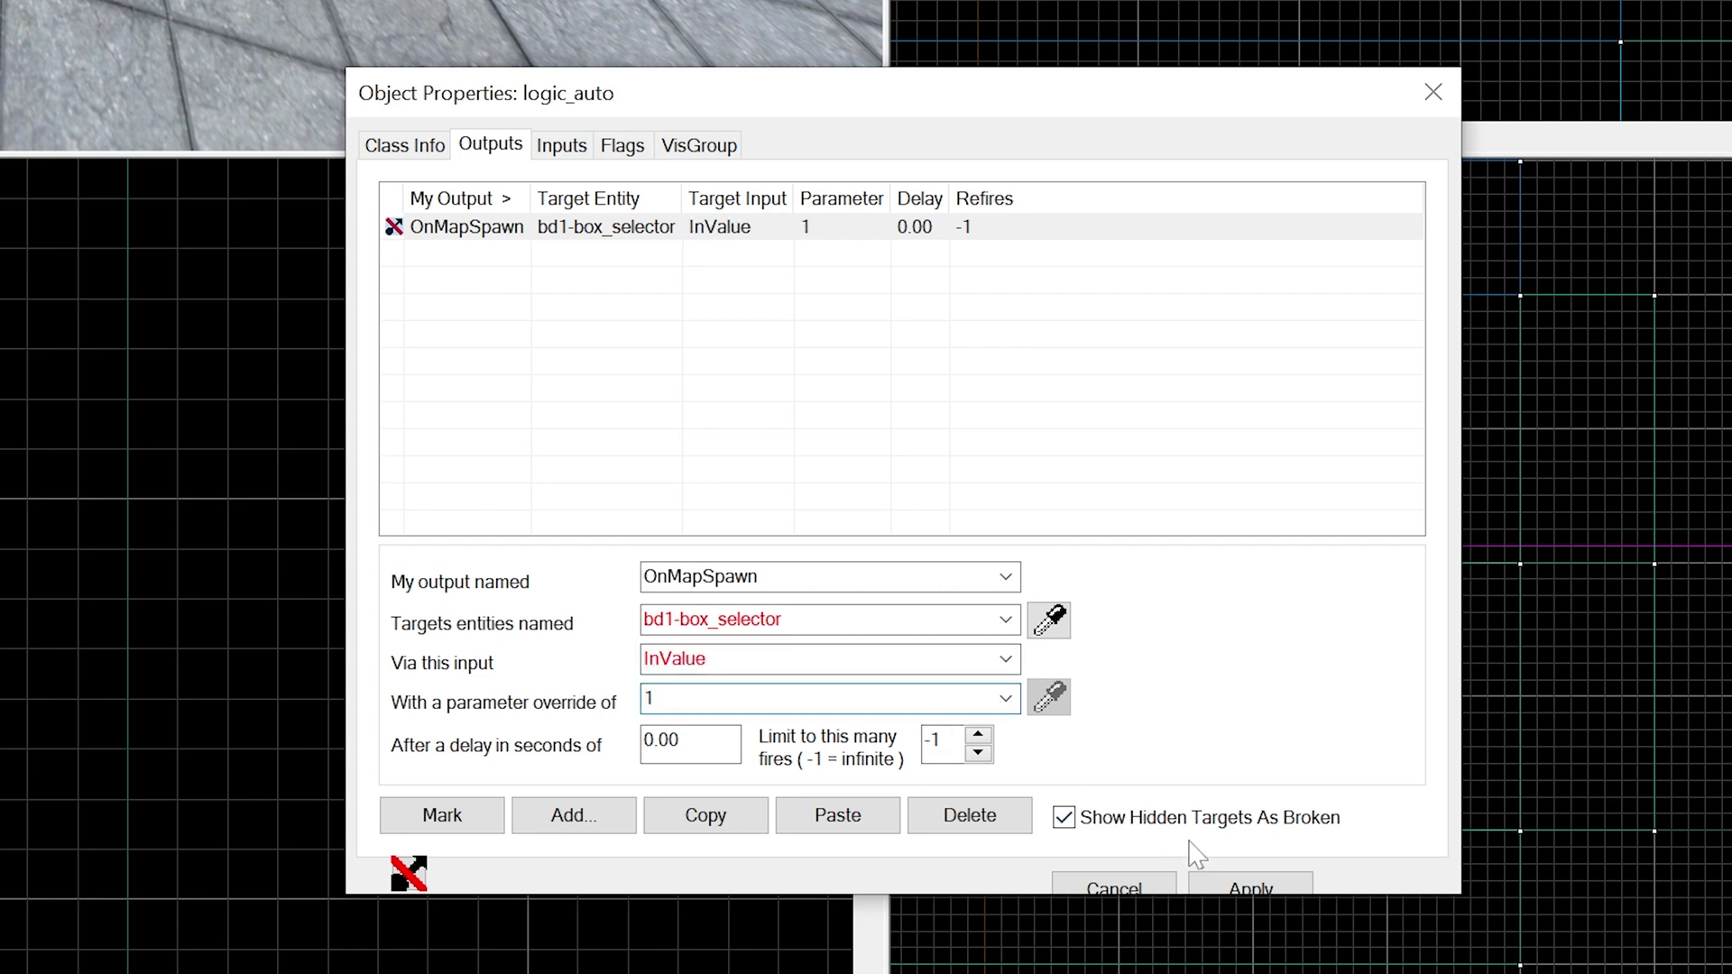
text(2)
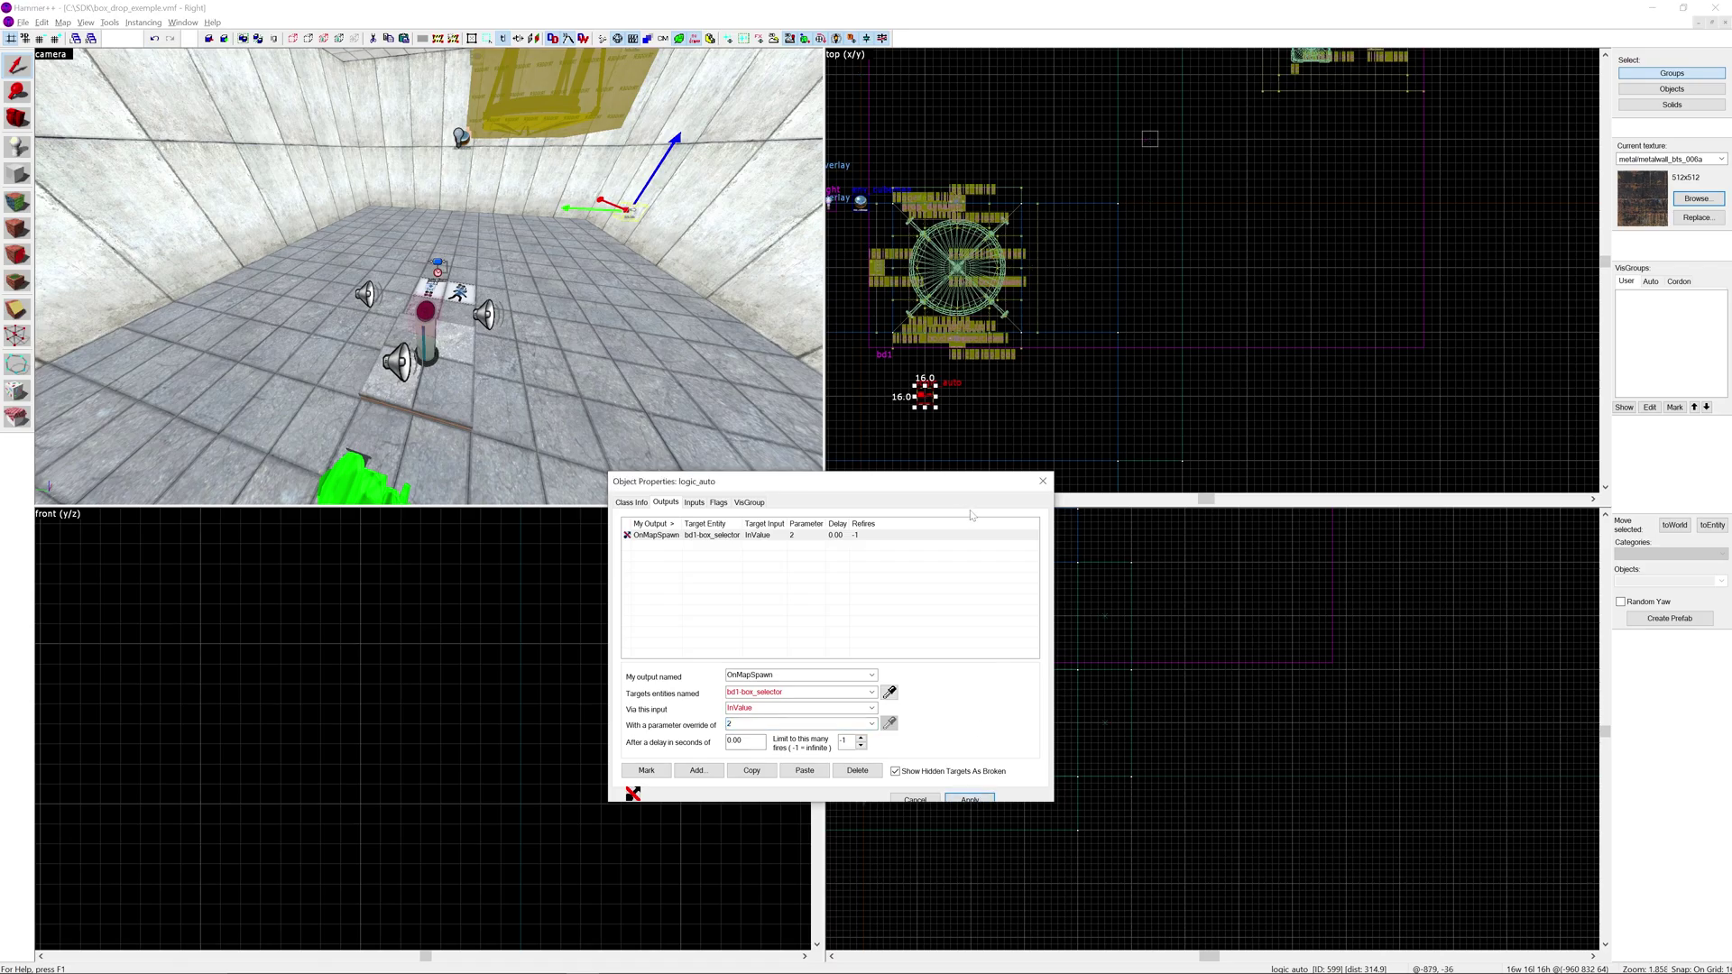
click(1043, 481)
key(Escape)
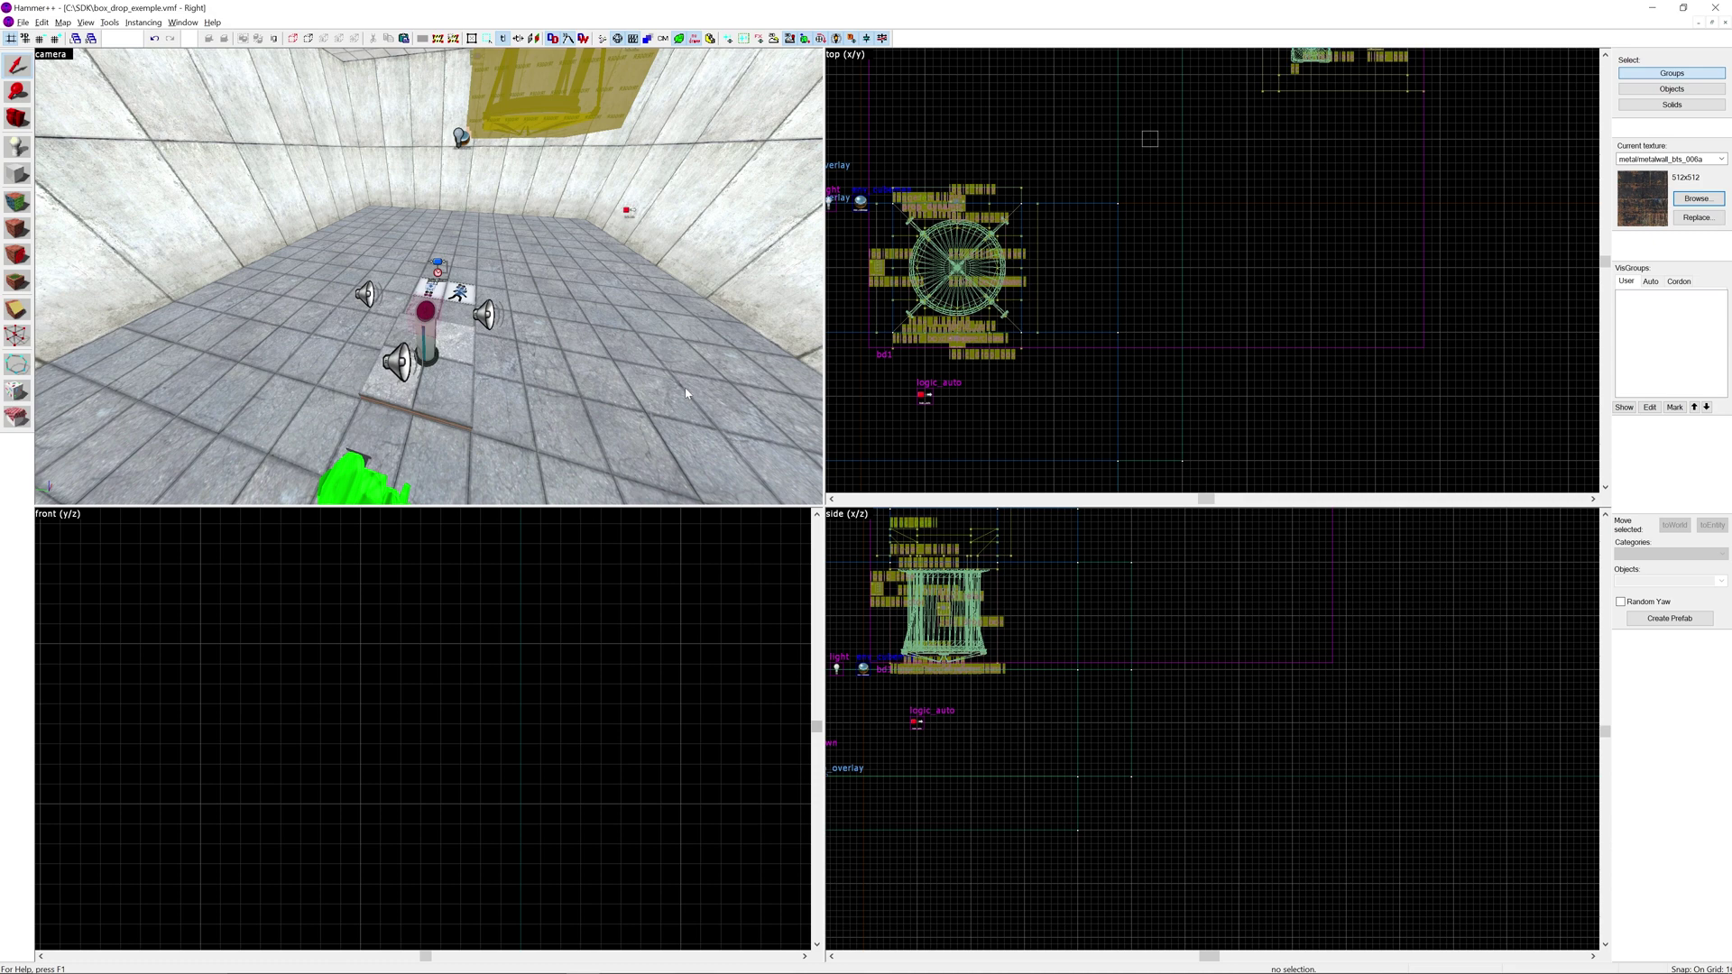
Go back to box_dropper.vmf and review the outputs of the logic_auto inside the cube chamber.
key(d)
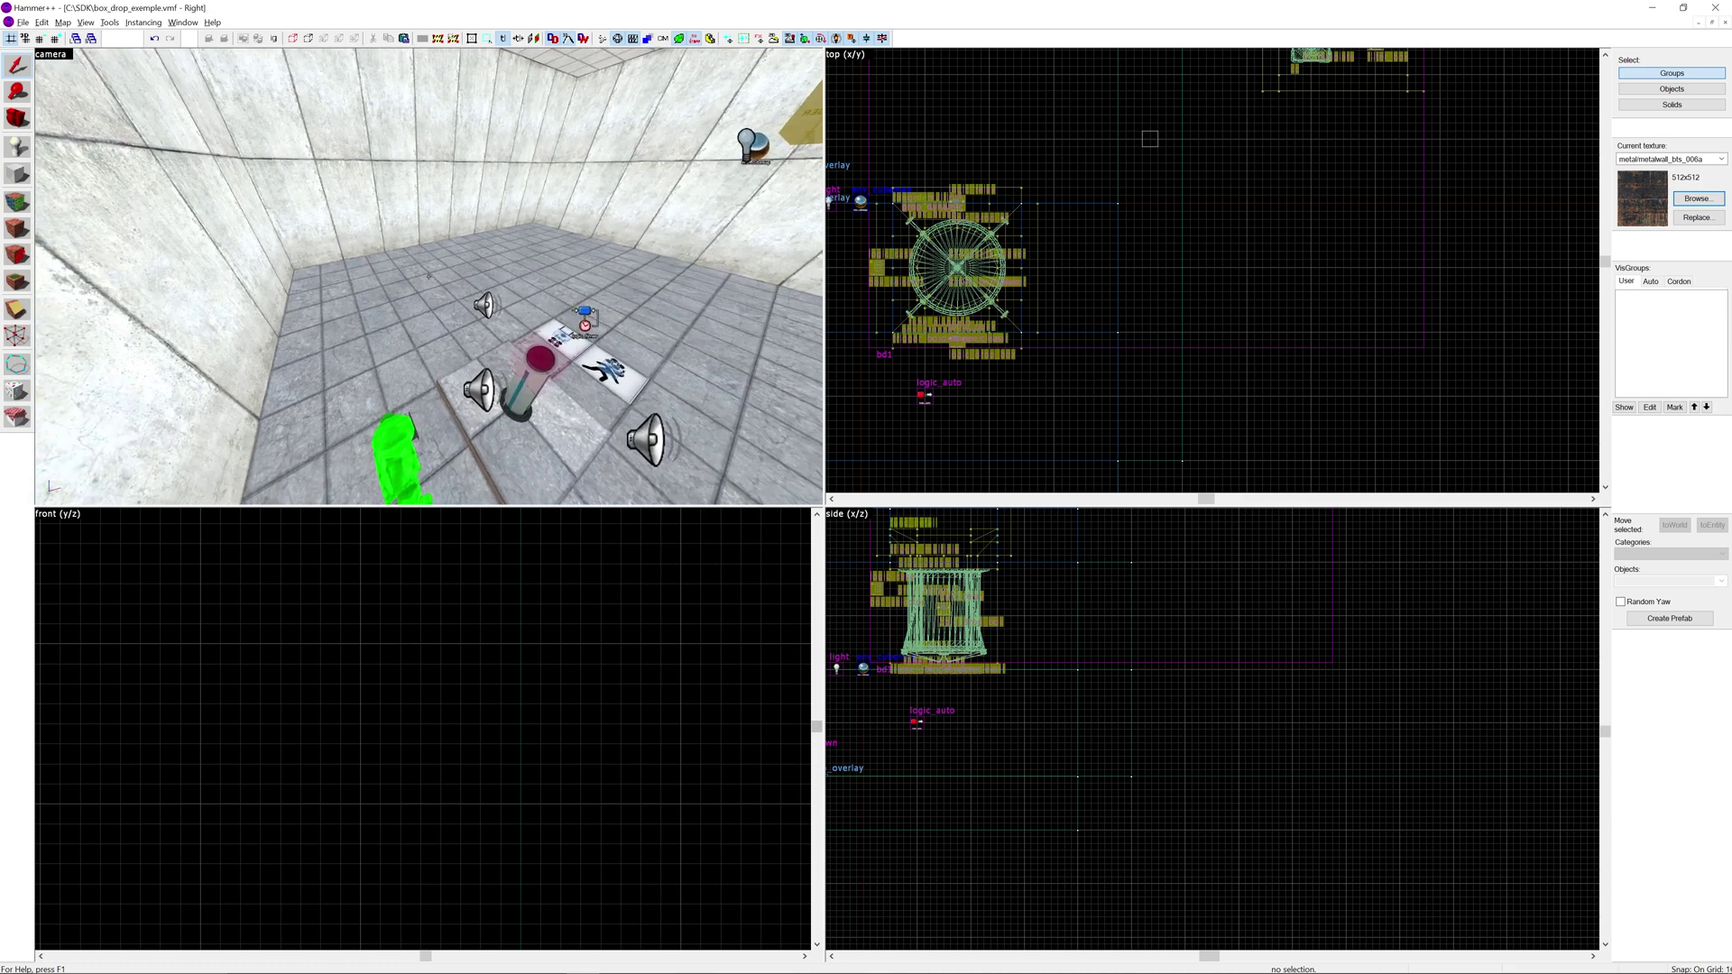
key(a)
key(d)
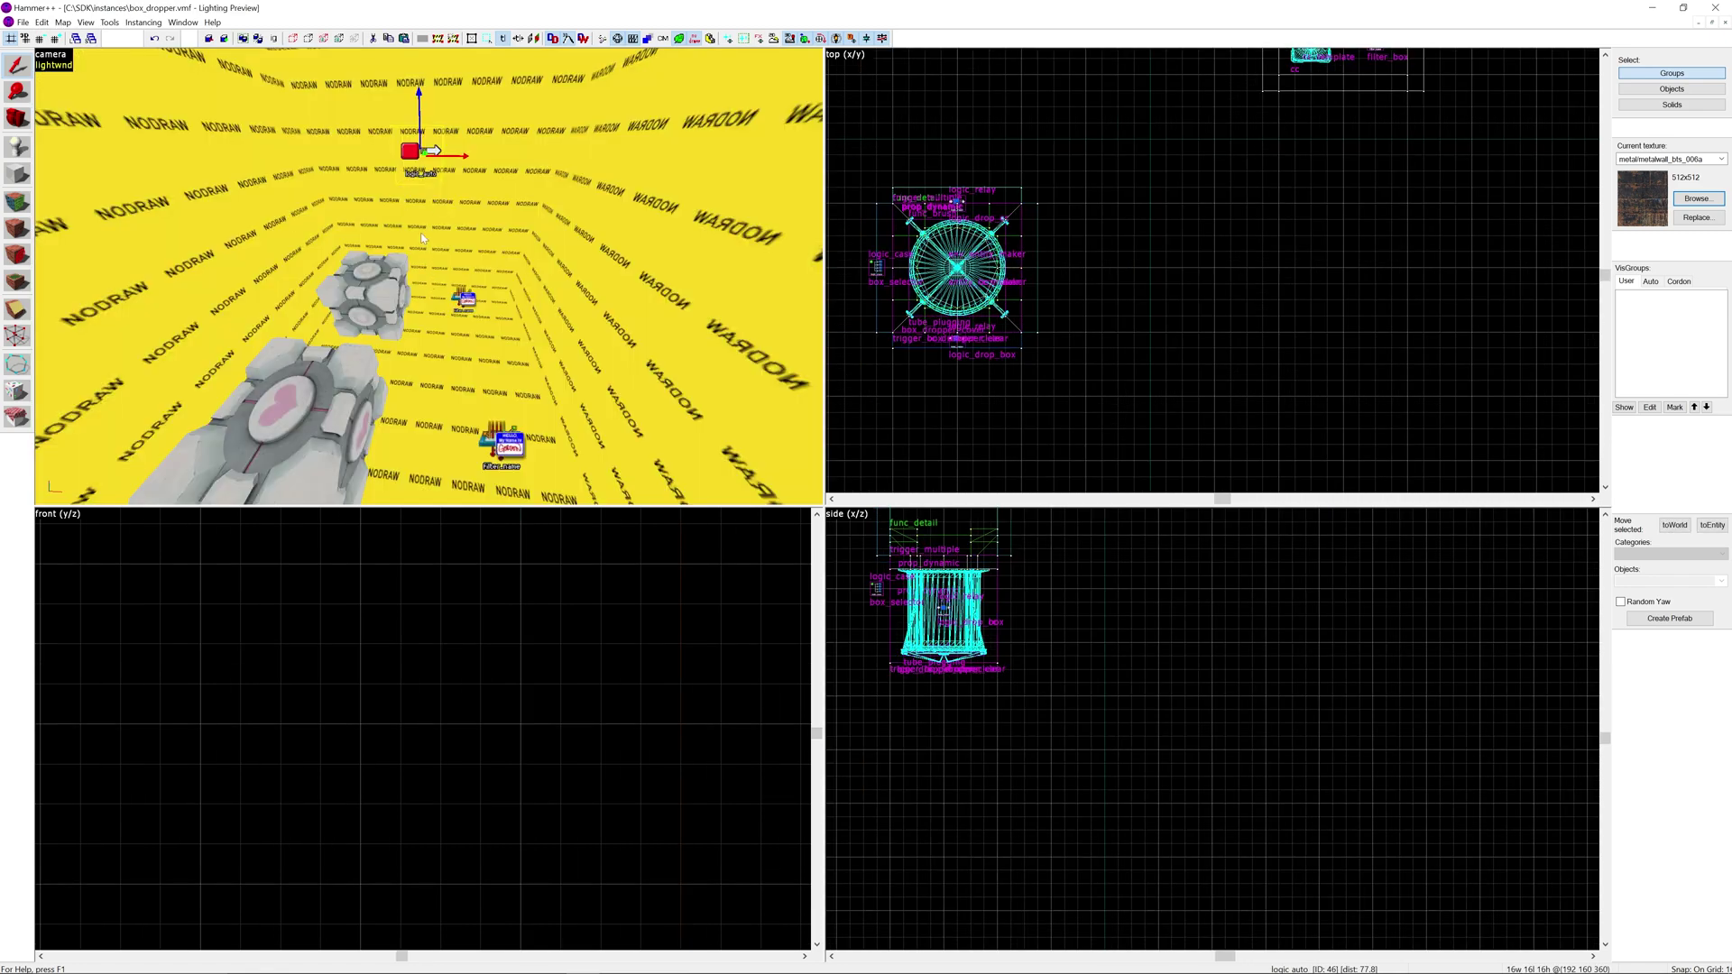
key(alt+Return)
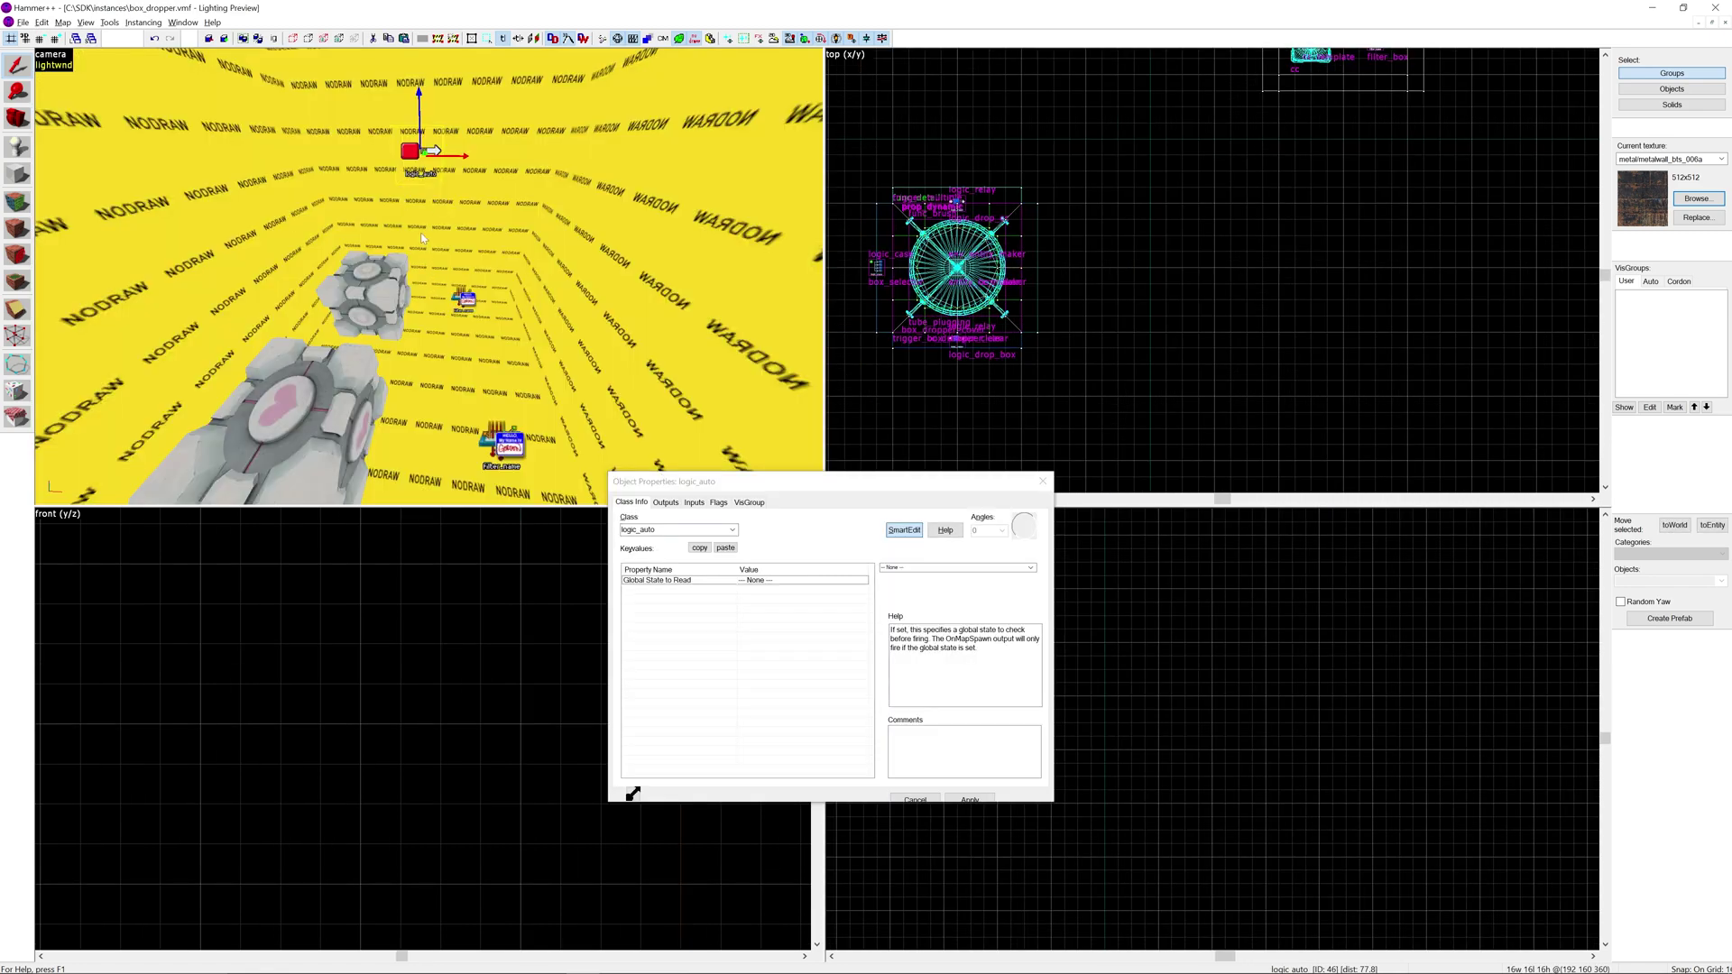
click(667, 503)
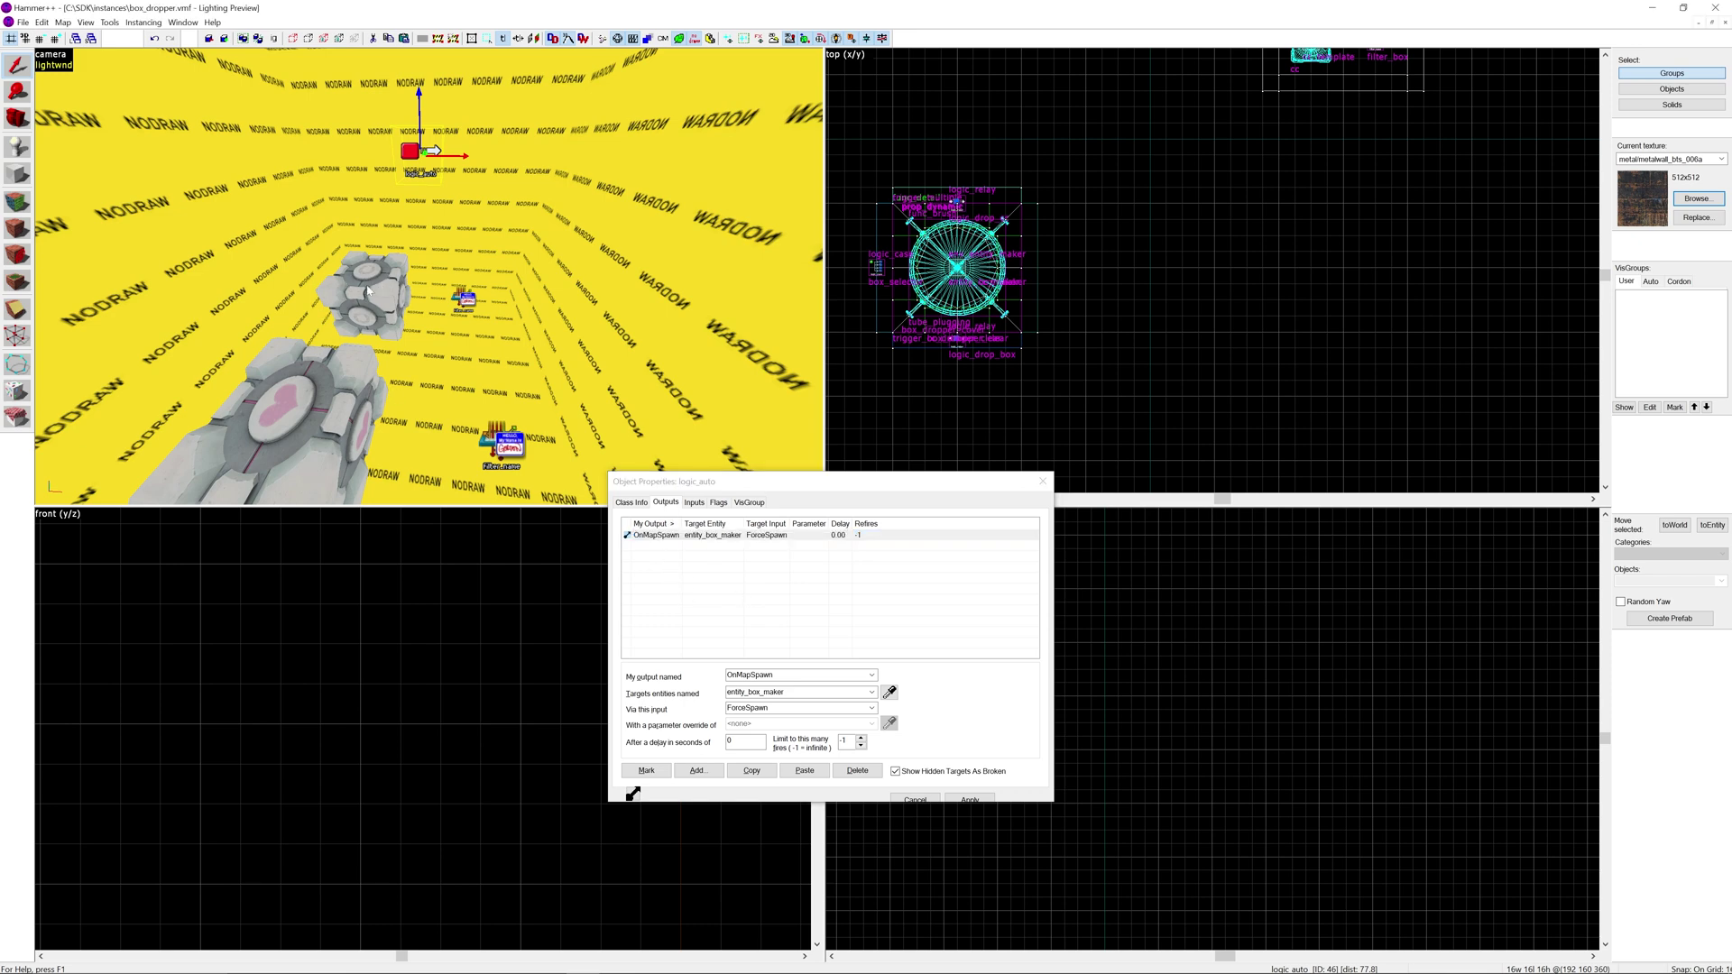
click(1044, 482)
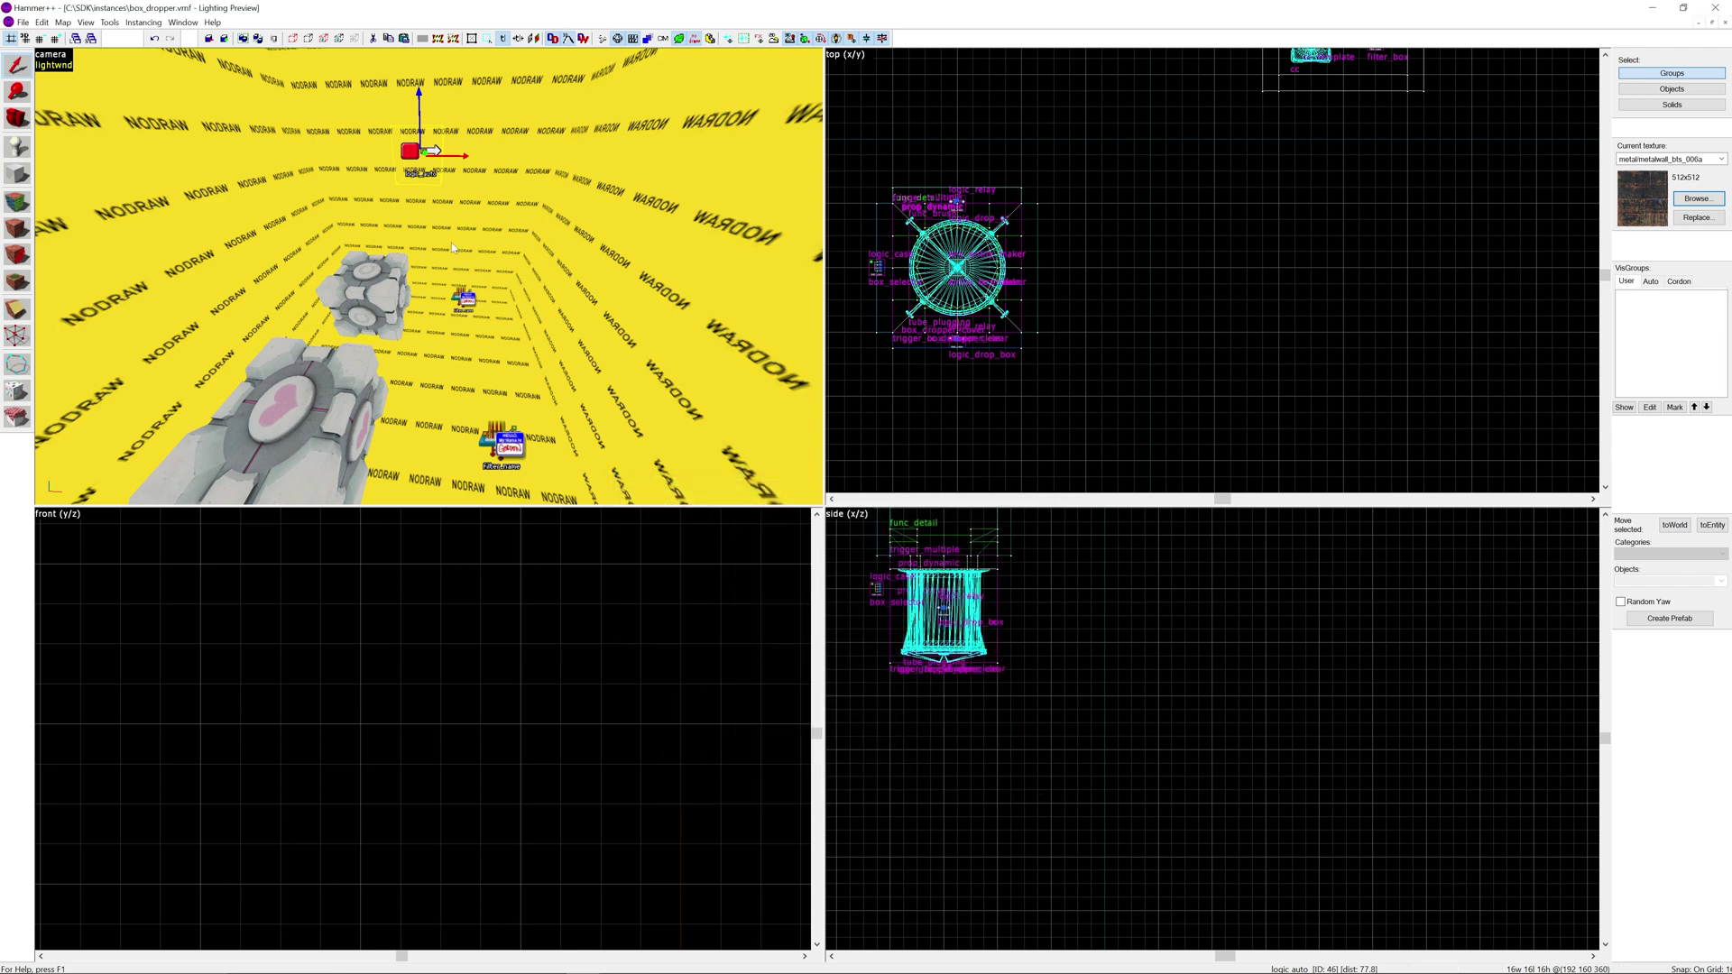
key(Escape)
Add an OnCase01 output to the box_selector logic_case that sends ForceSpawn to entity_cc_maker.
key(z)
key(w)
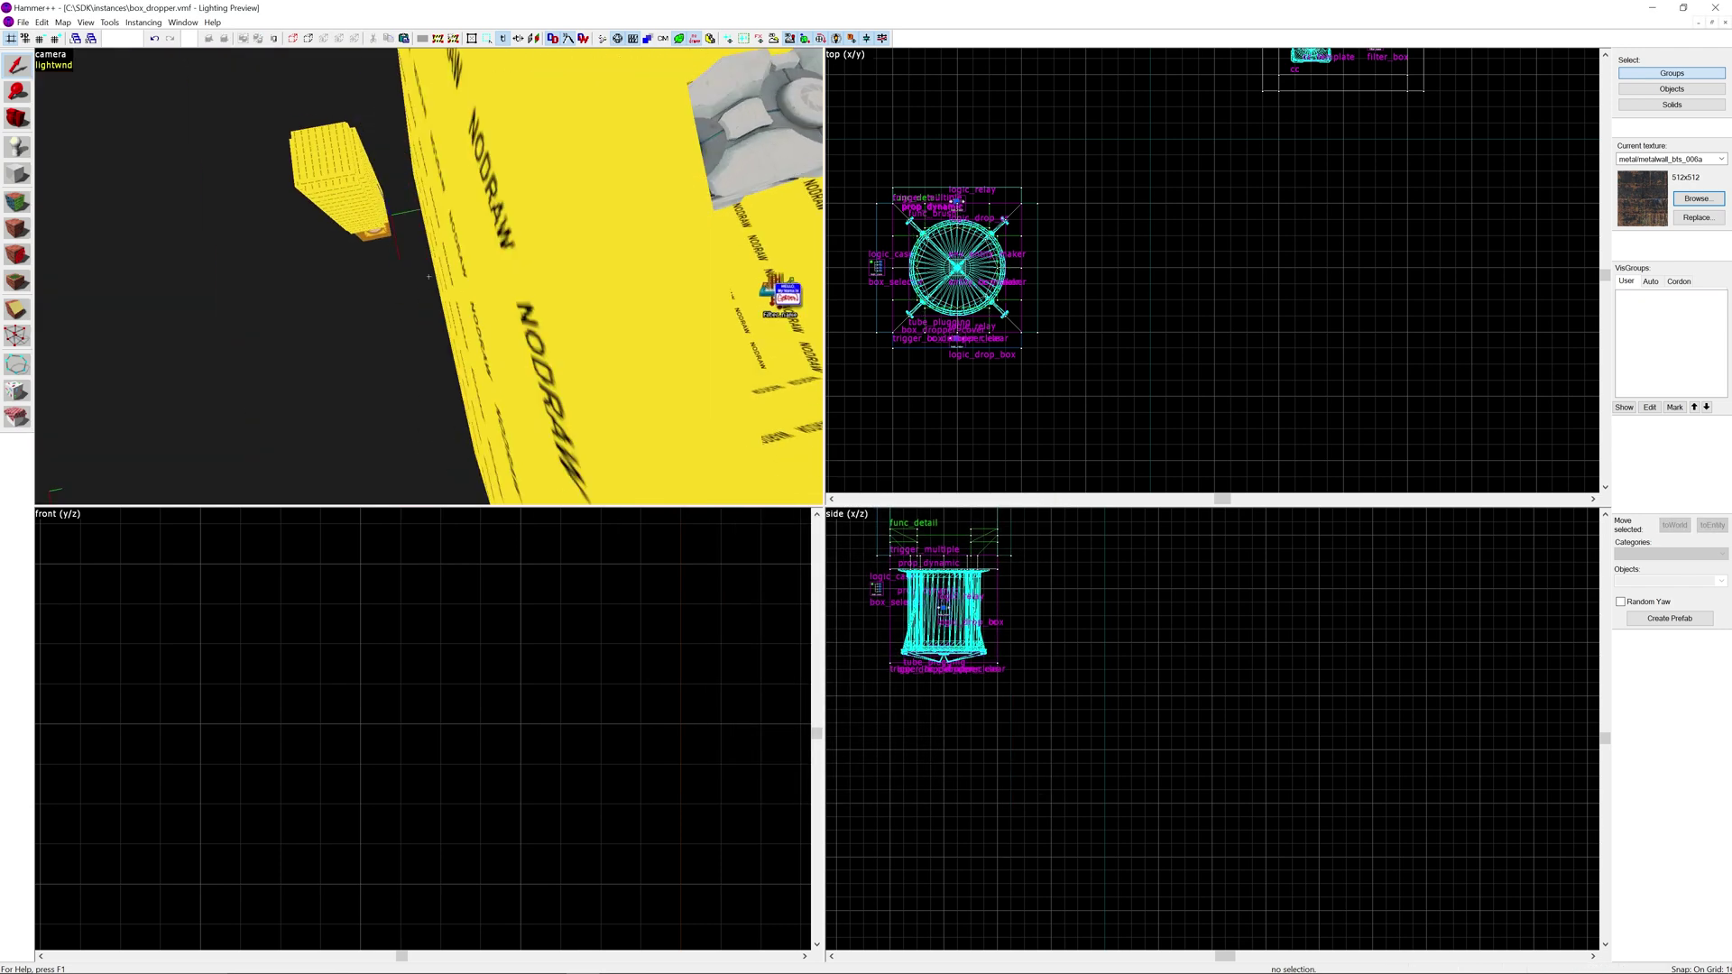
key(s)
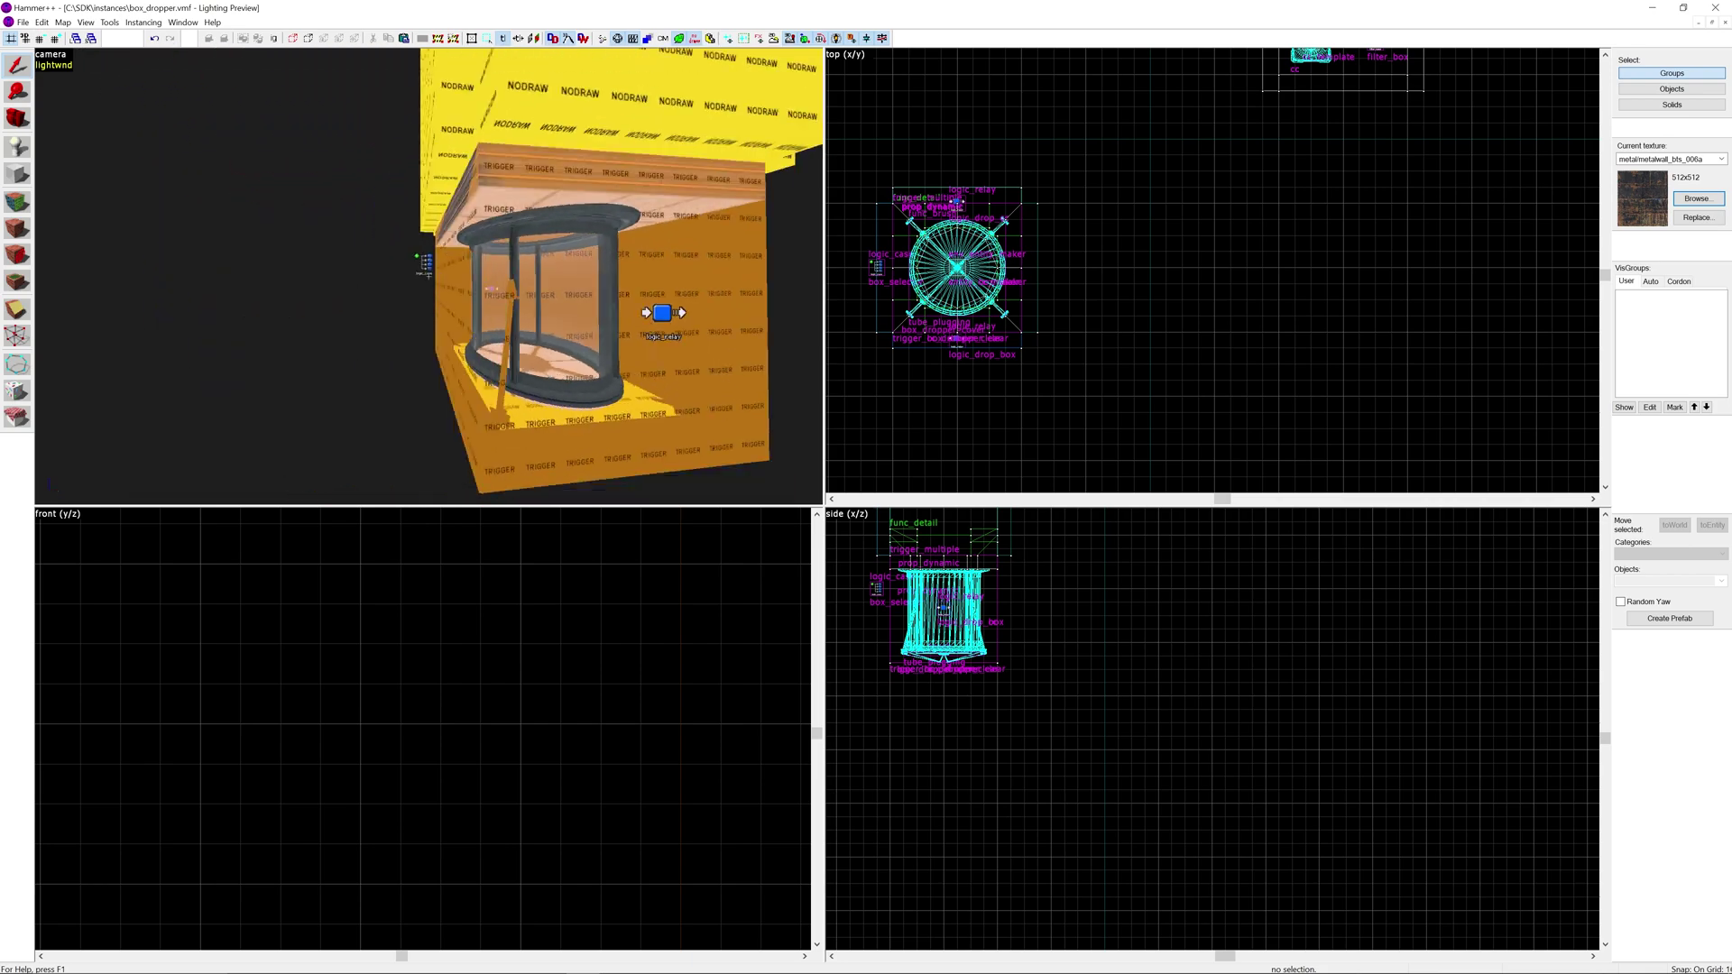
key(z)
click(485, 263)
key(alt+Return)
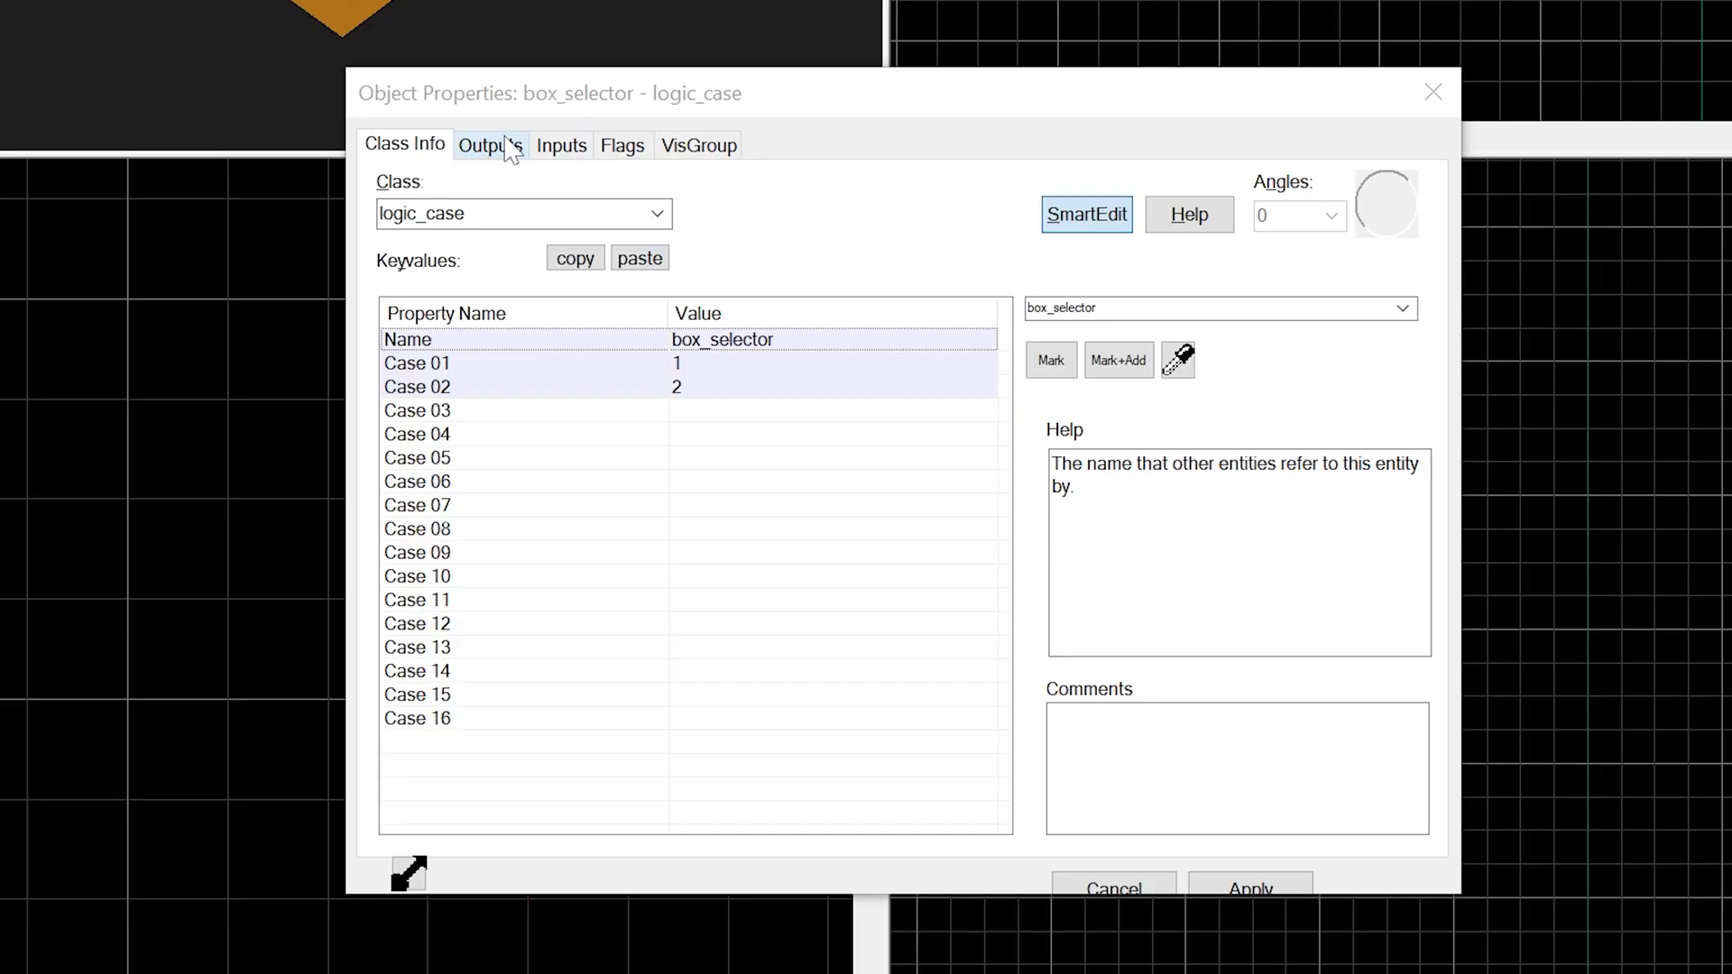
click(665, 500)
click(573, 814)
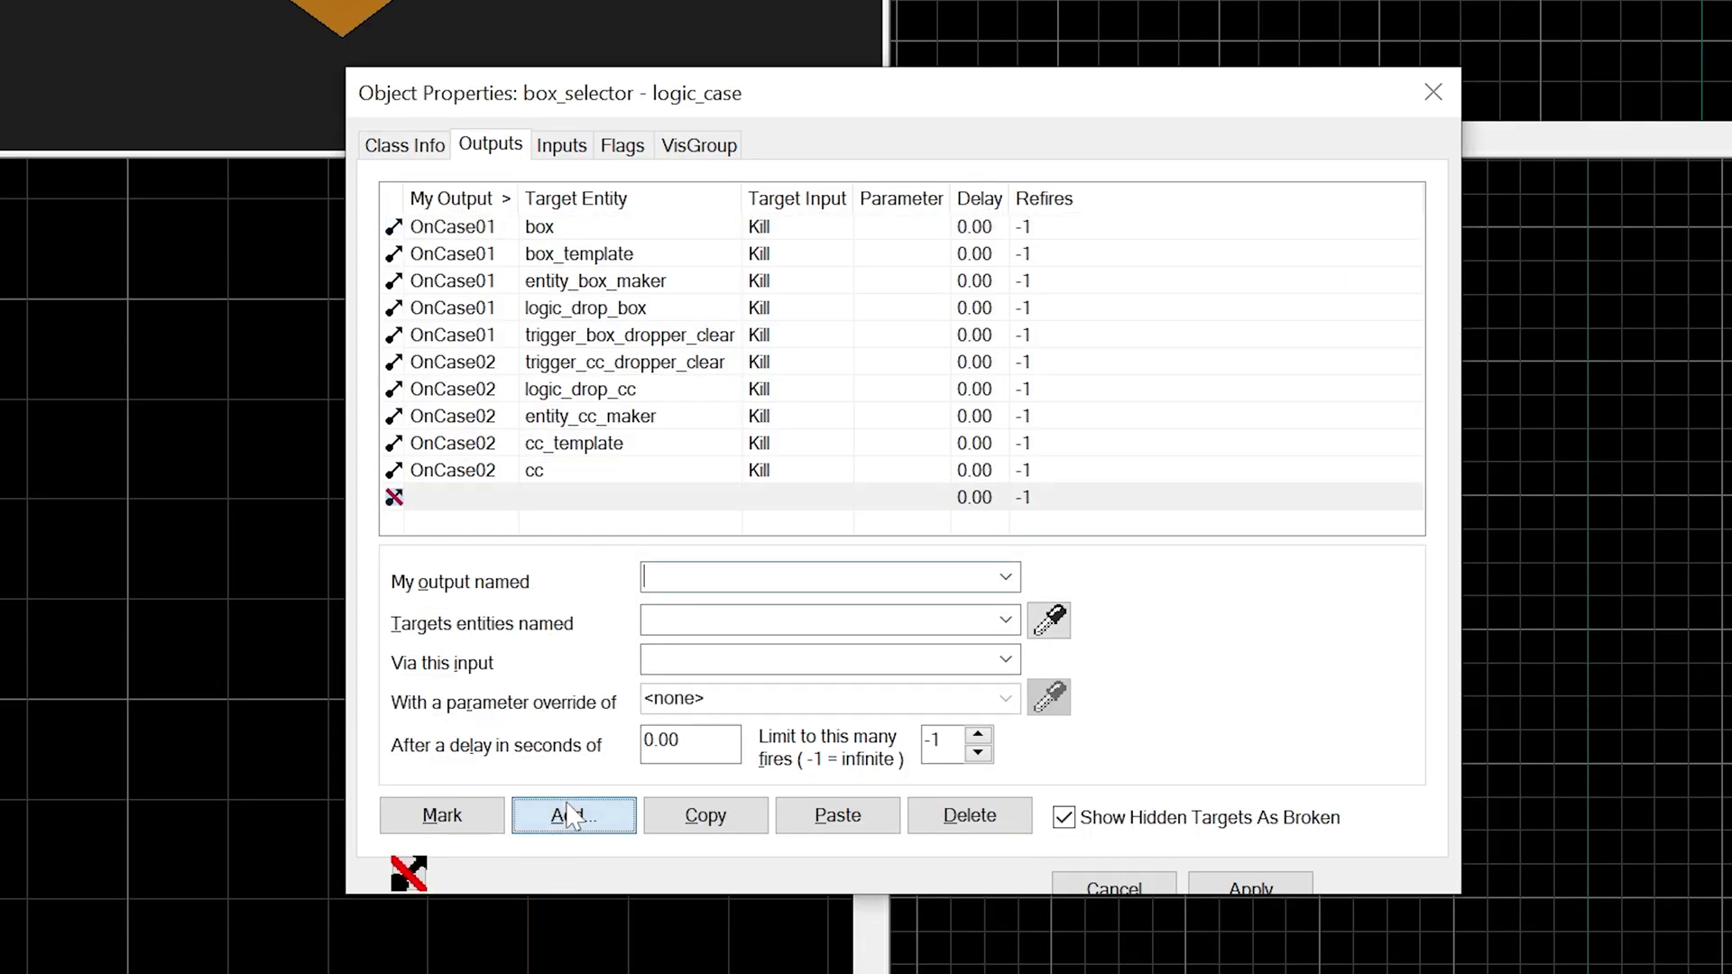
text(OnCase01)
click(776, 621)
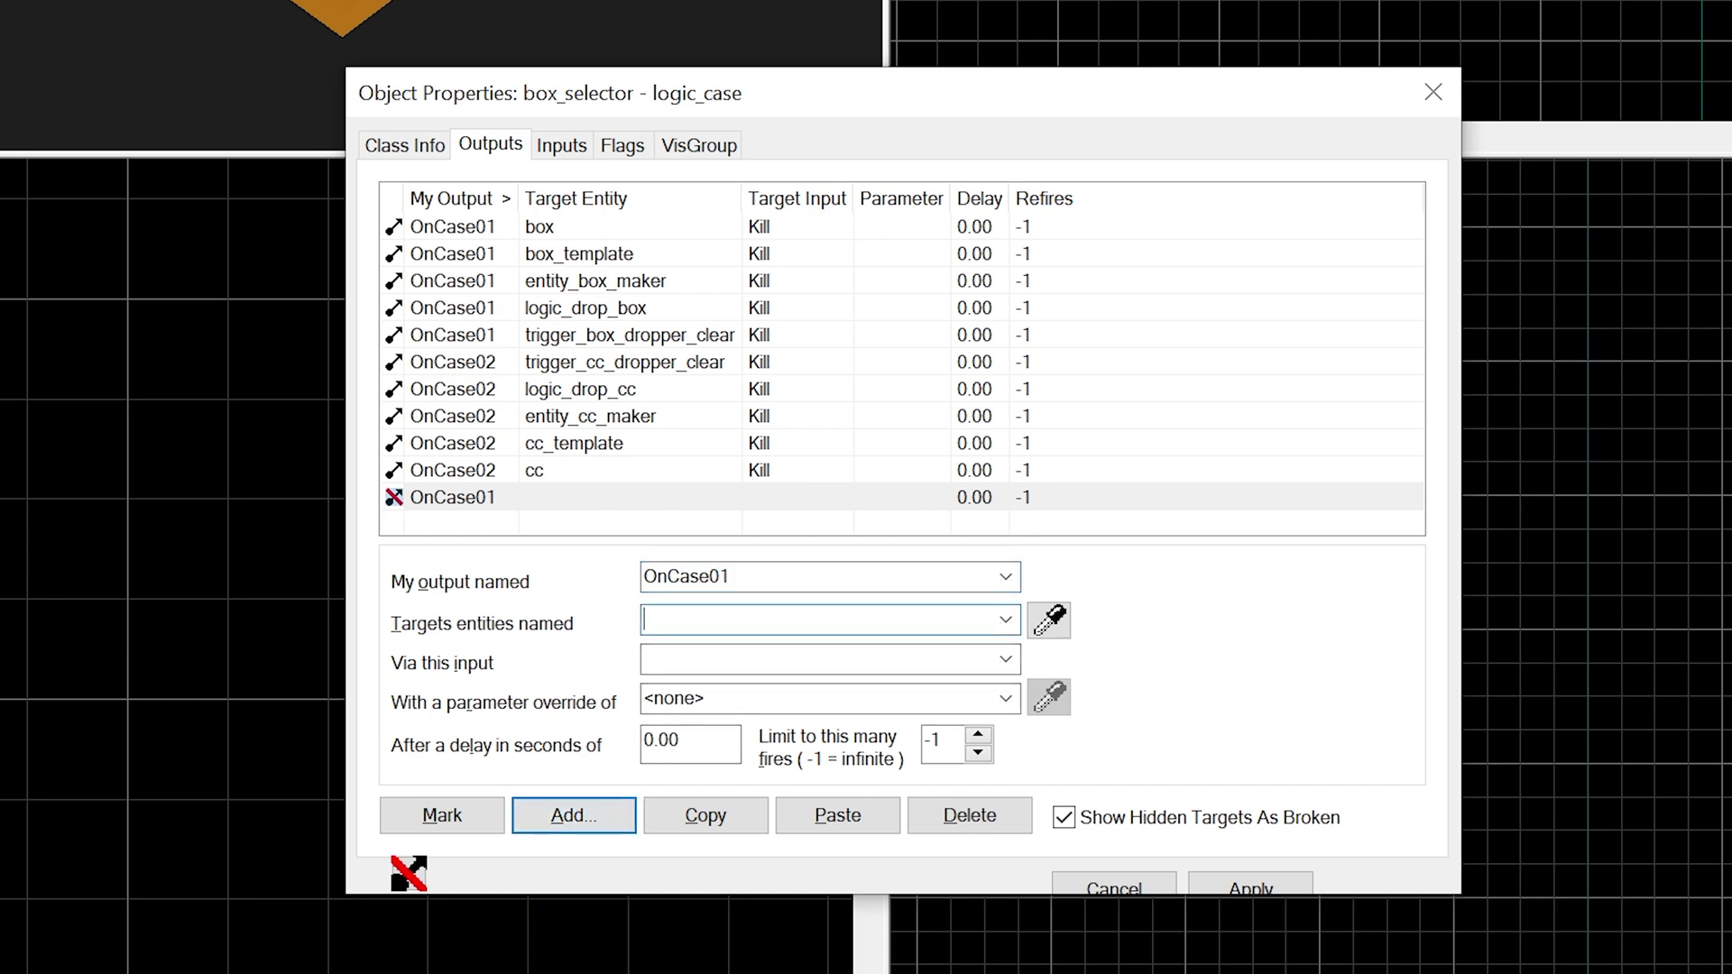
text(cc)
click(766, 692)
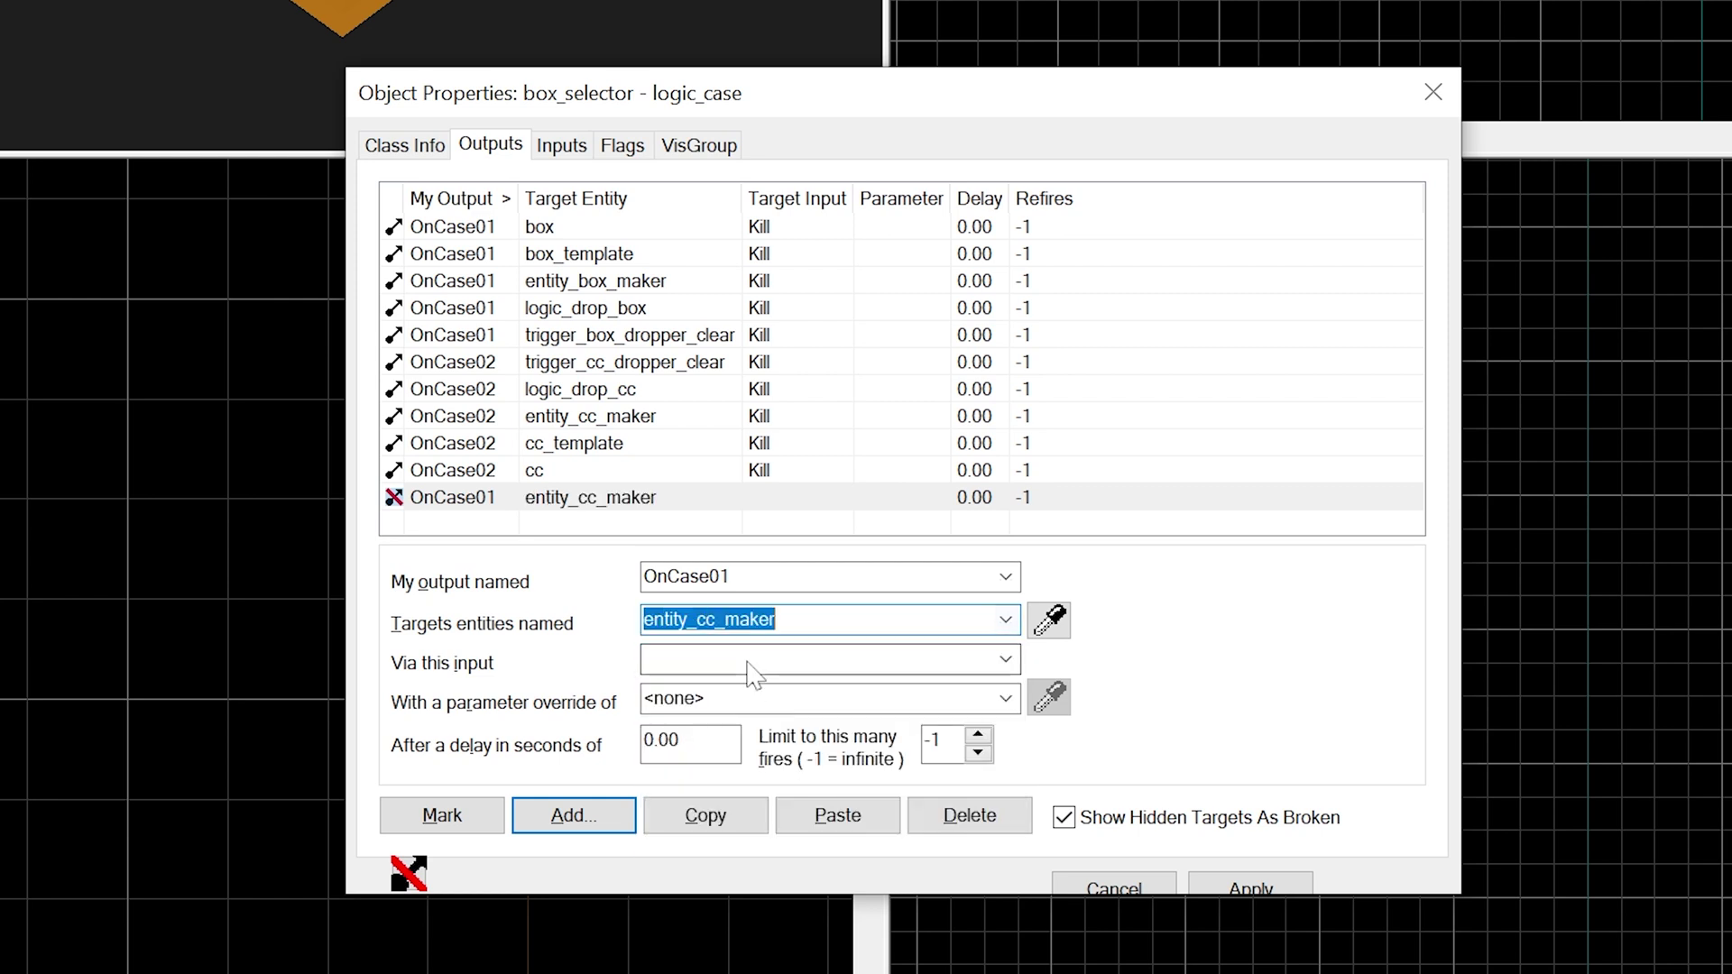
click(752, 660)
text(ForceSpawn)
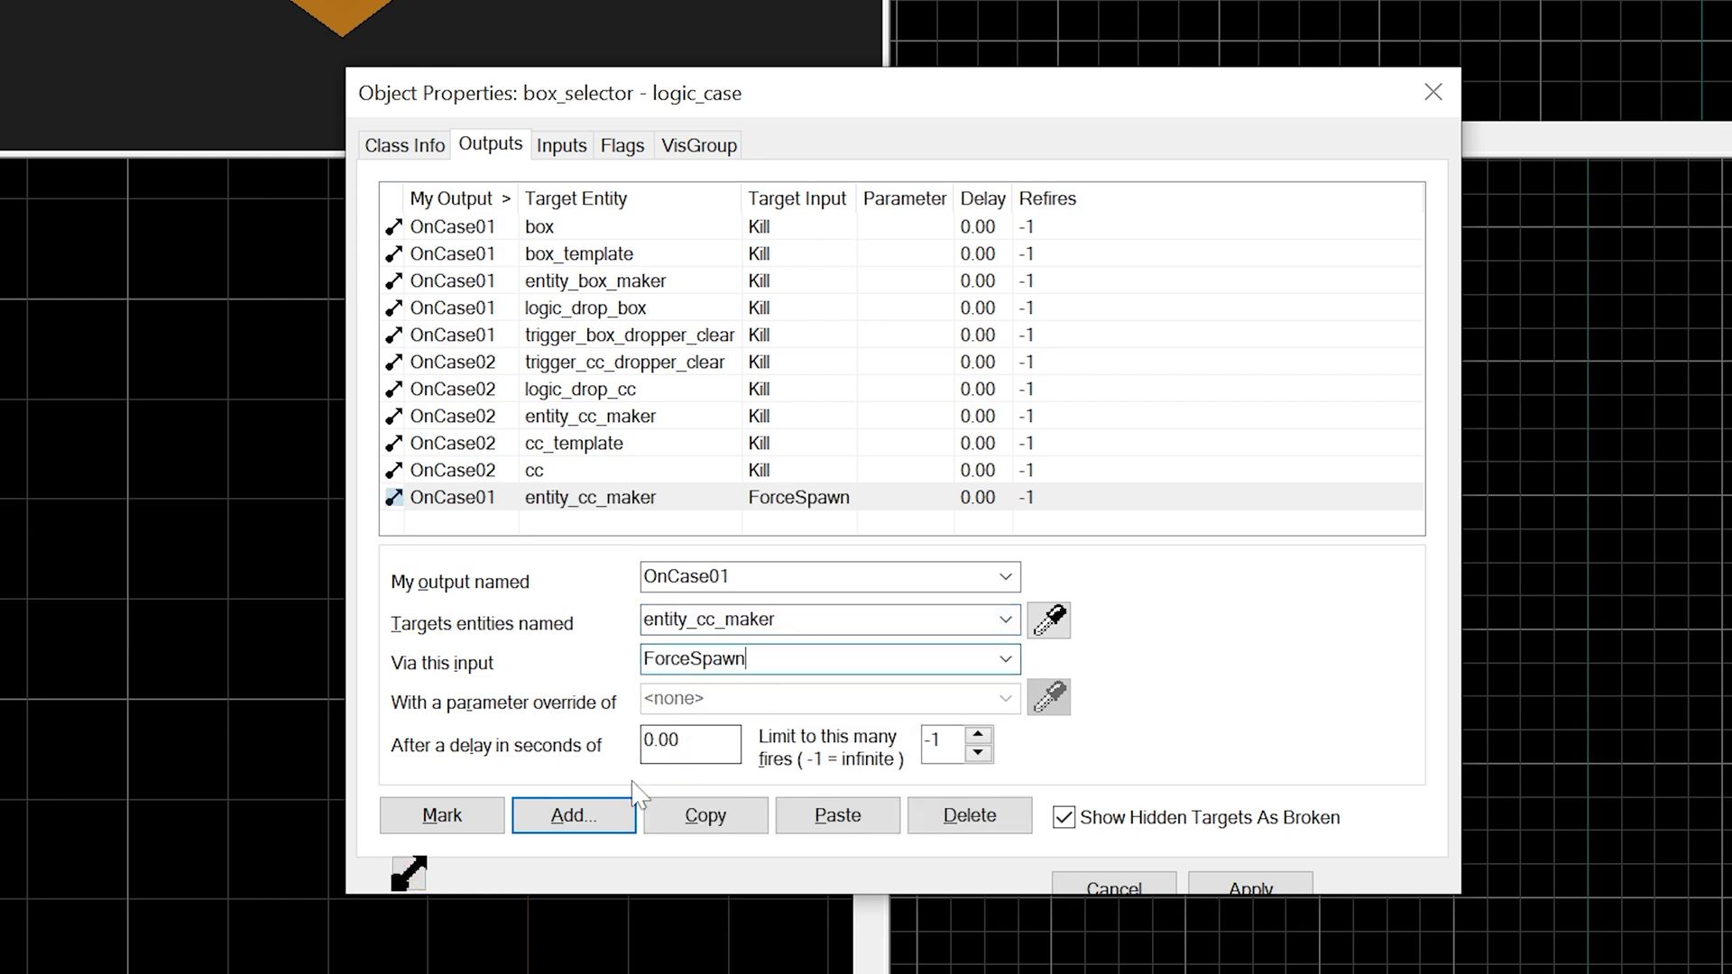
Add an OnCase02 output to box_selector that sends ForceSpawn to entity_box_maker, apply the outputs and close the properties.
click(587, 817)
text(nCase)
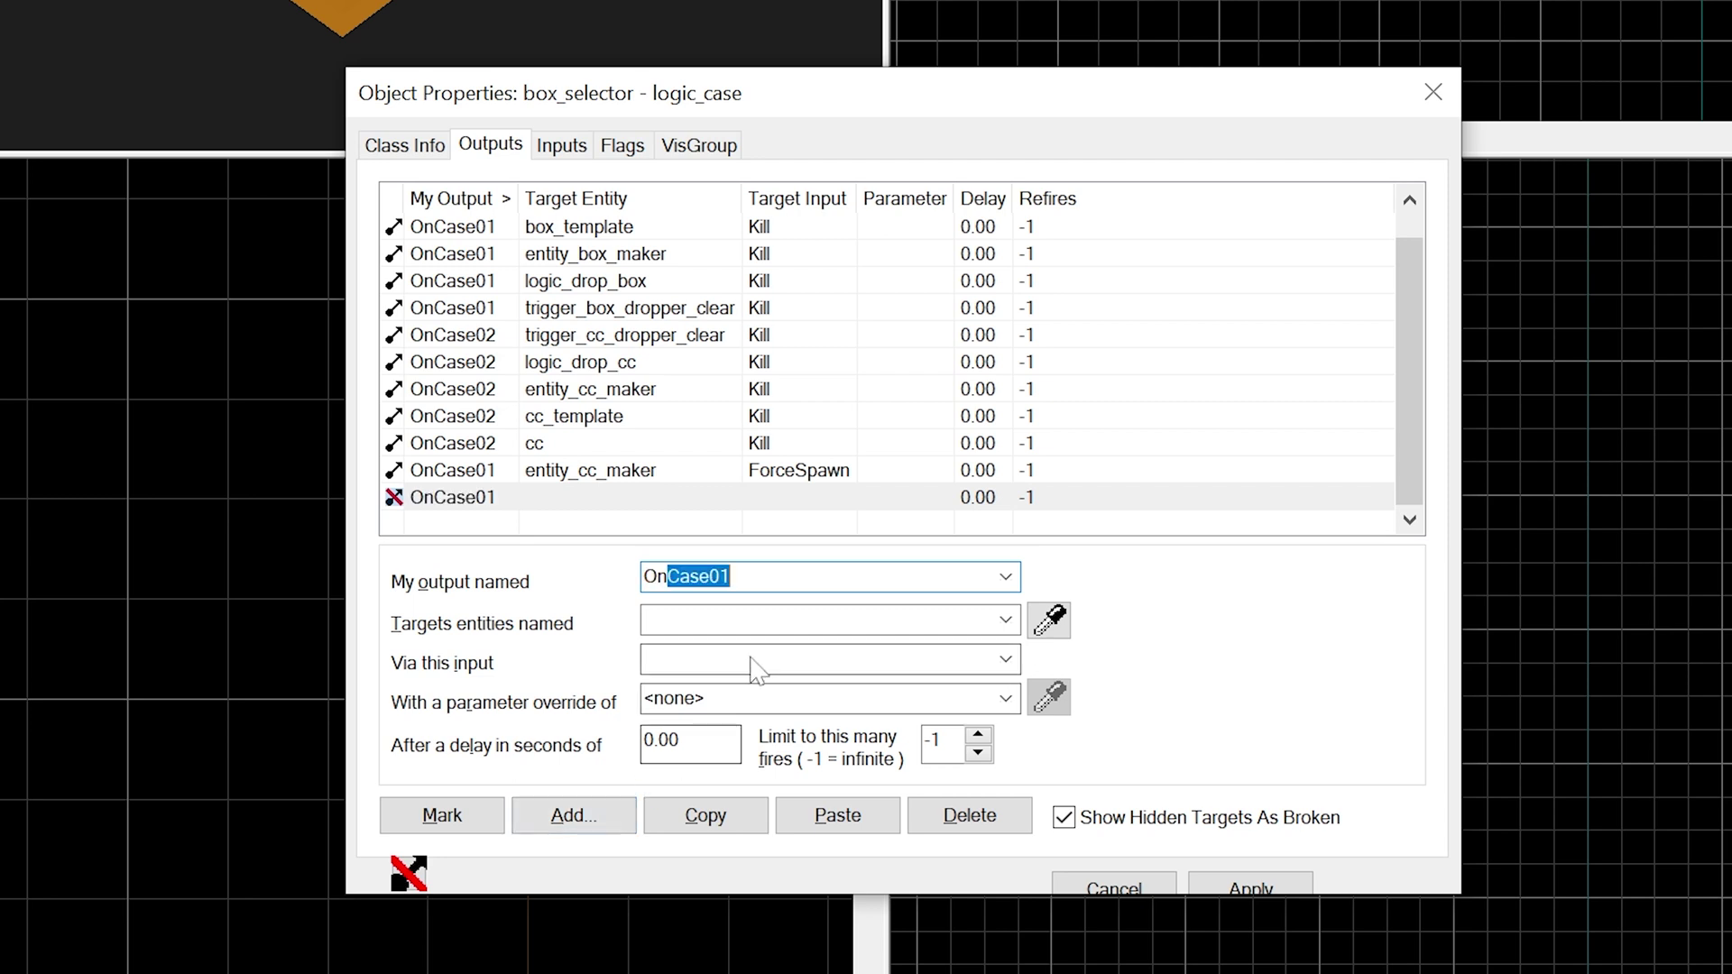
text(02)
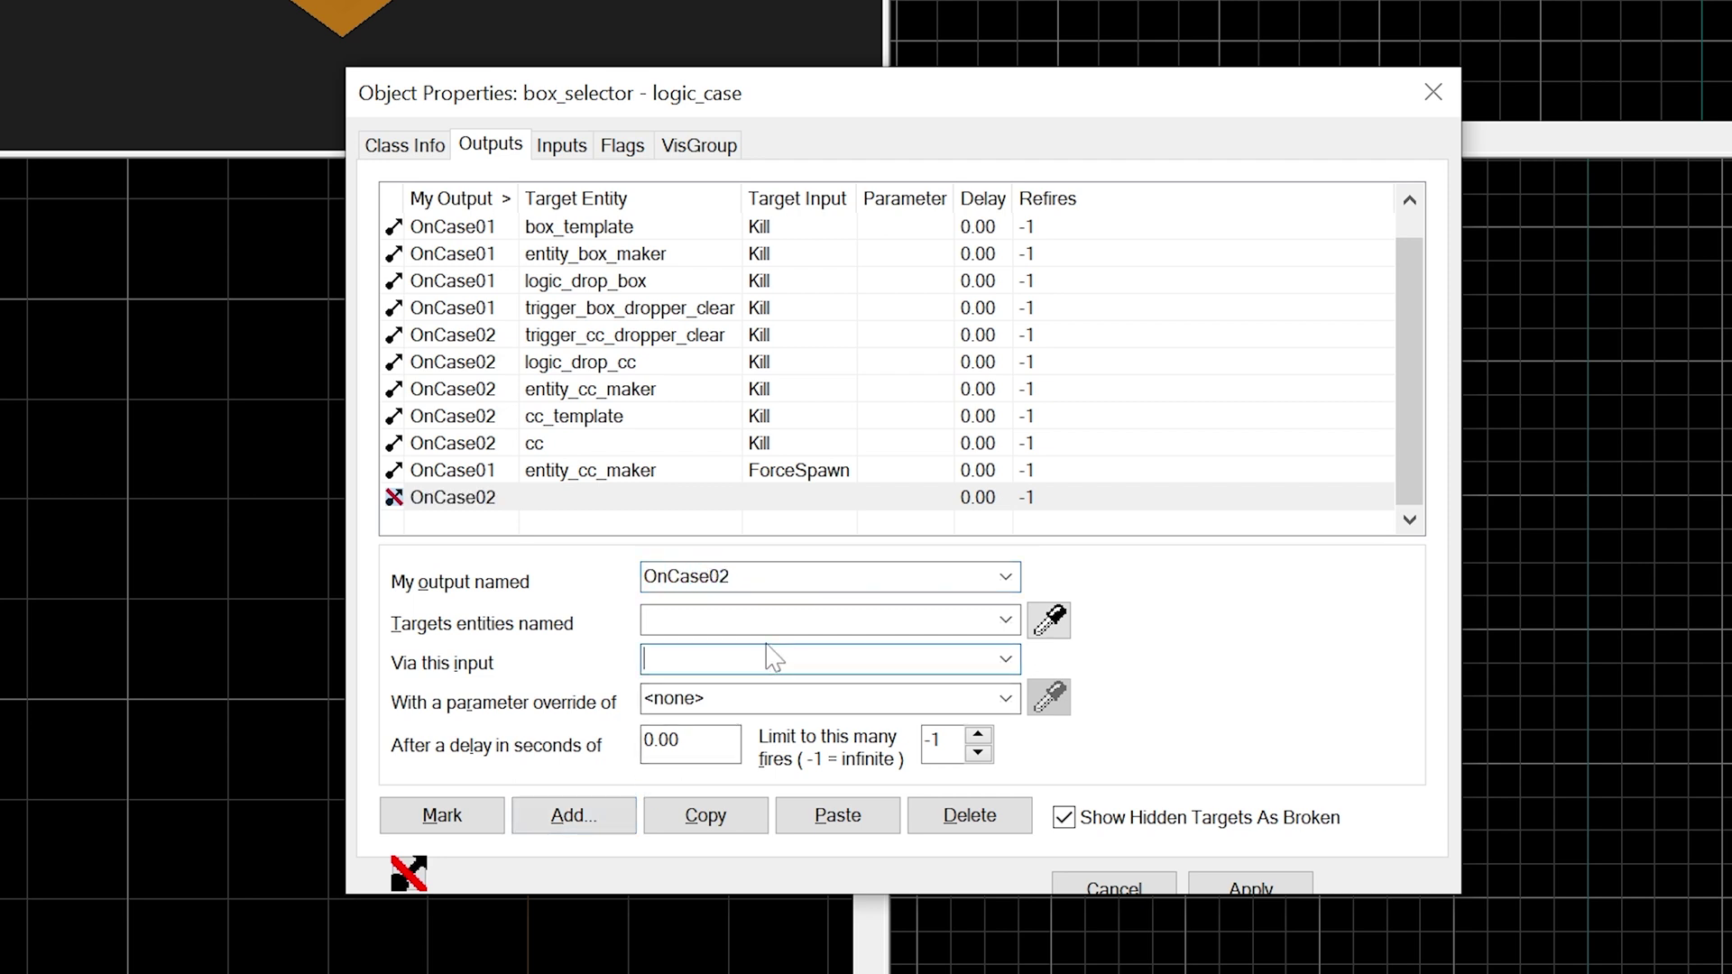
click(769, 623)
text(bo)
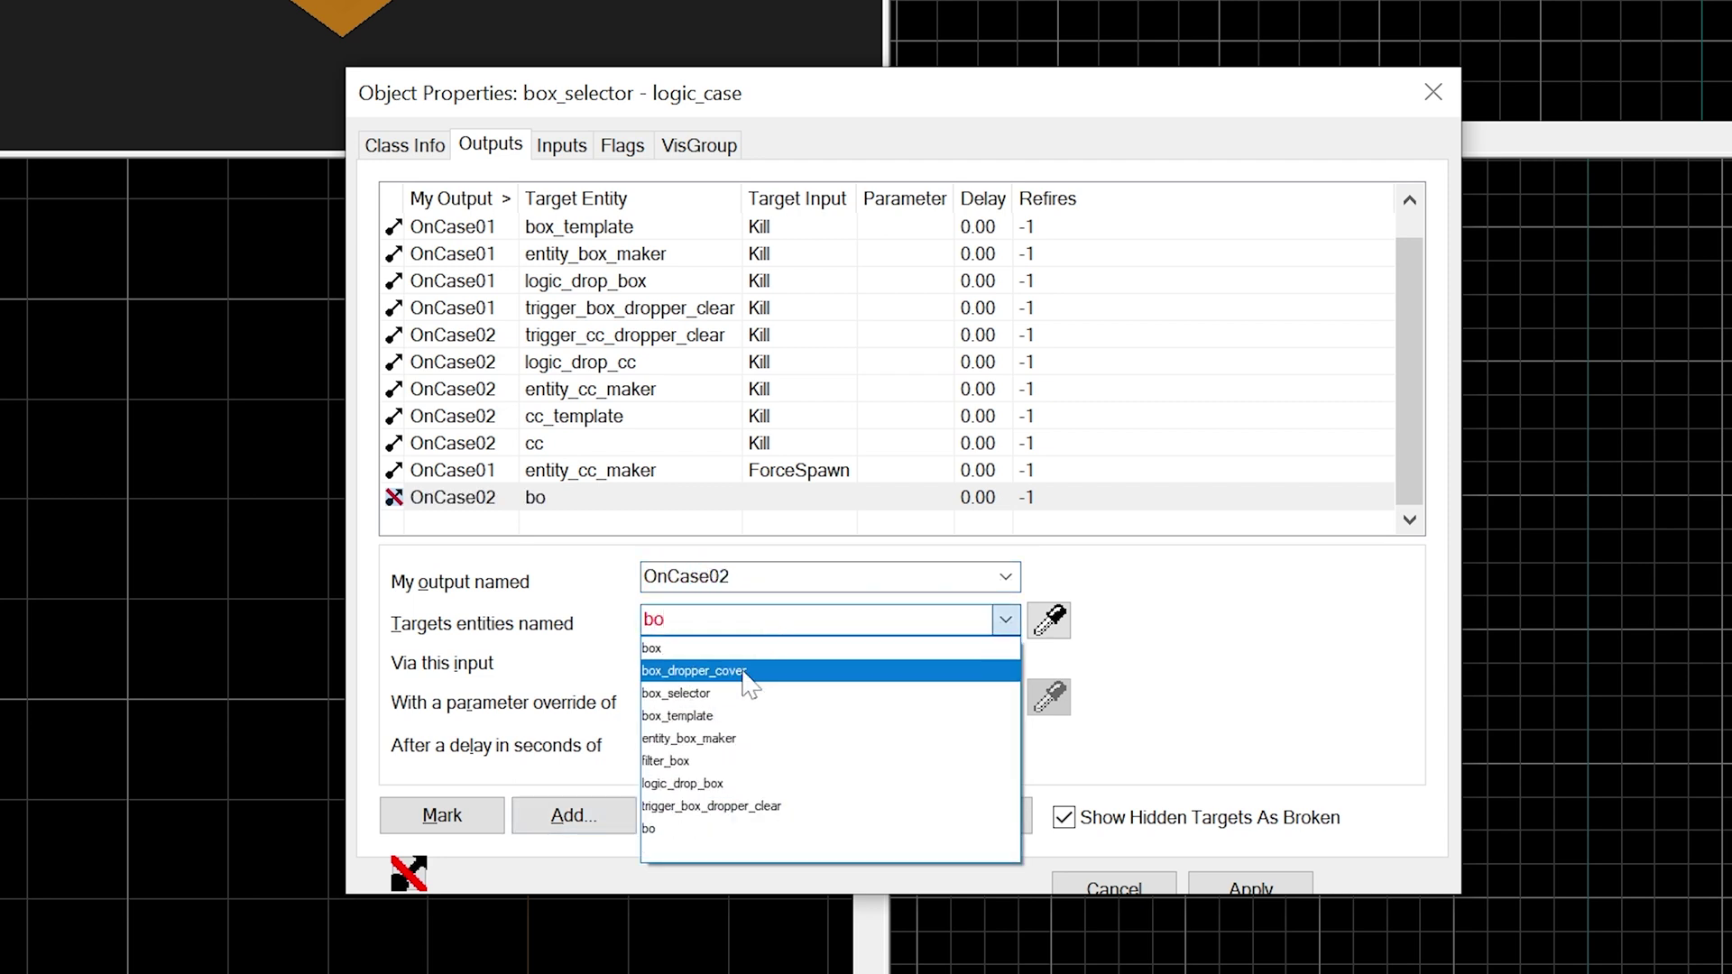
click(713, 738)
click(731, 667)
text(ForceSpawn)
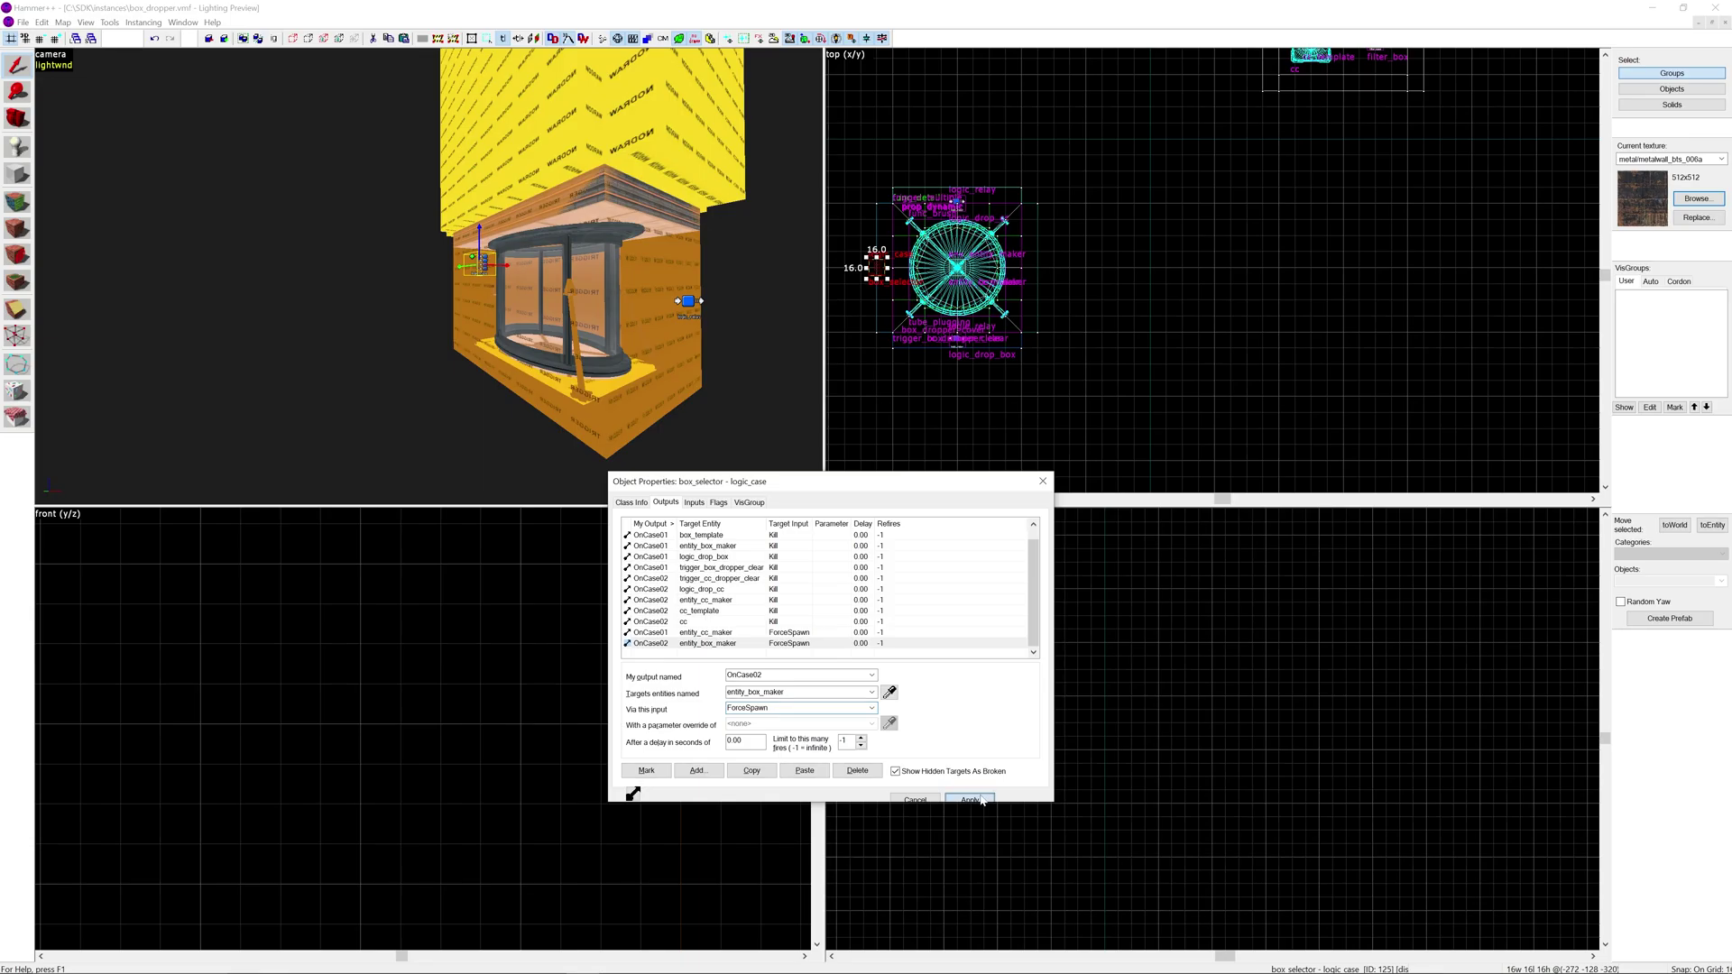
key(Return)
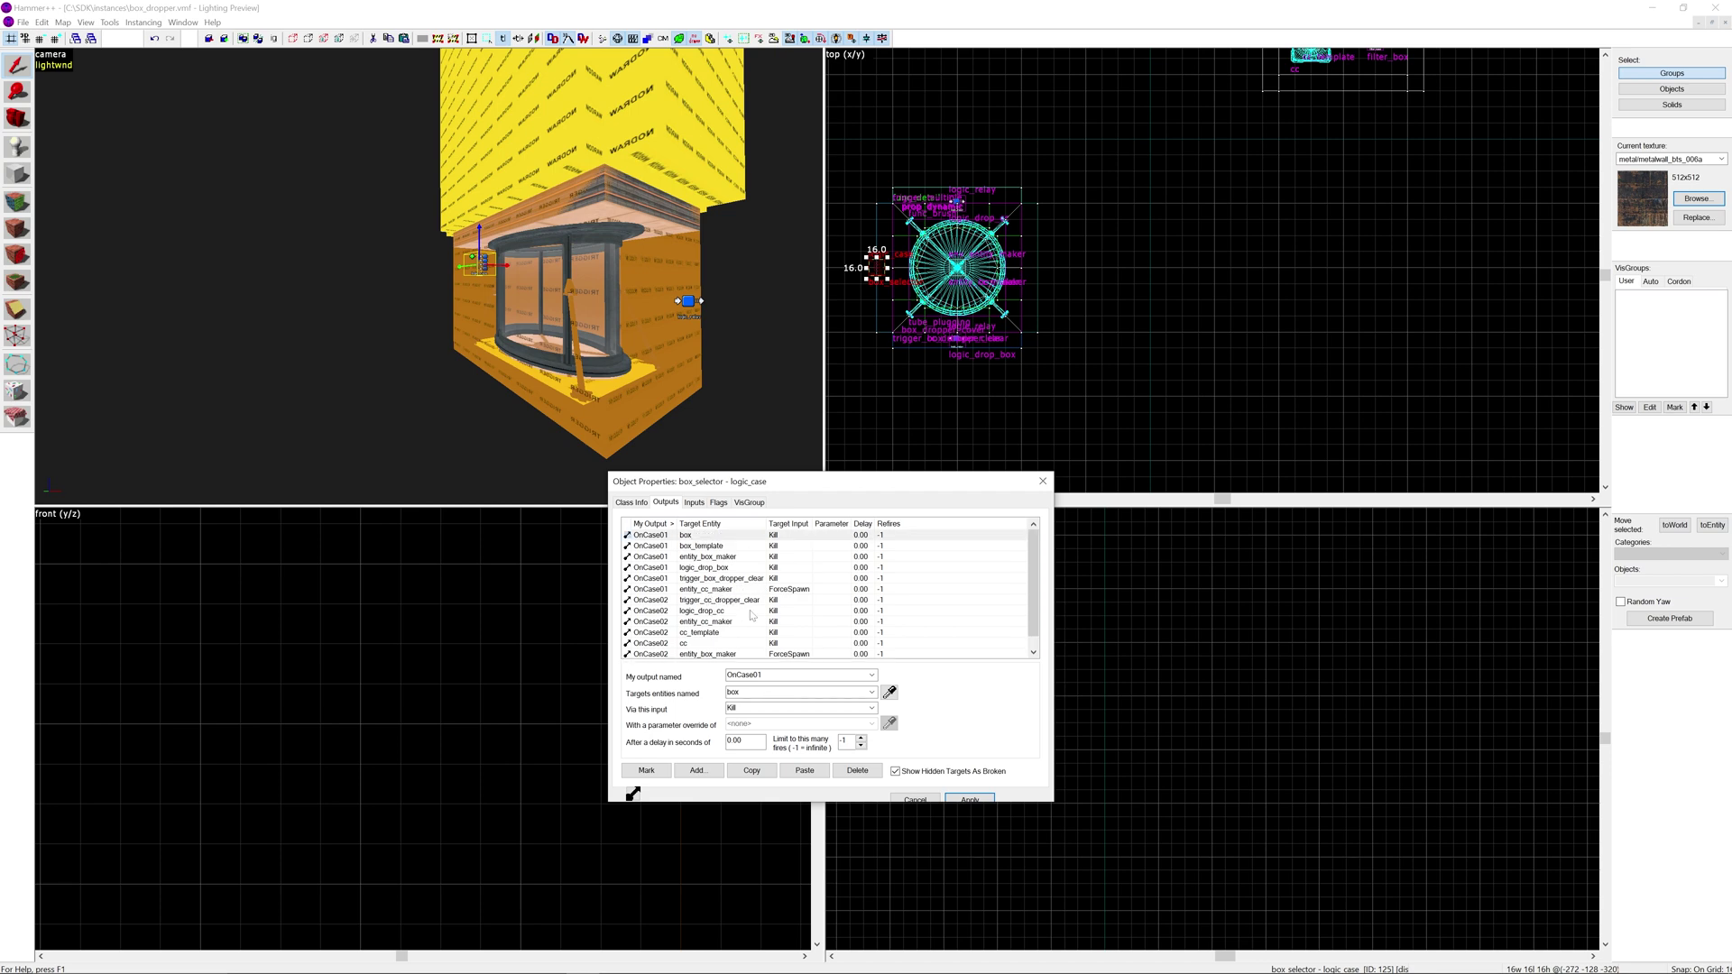
click(1043, 481)
key(Escape)
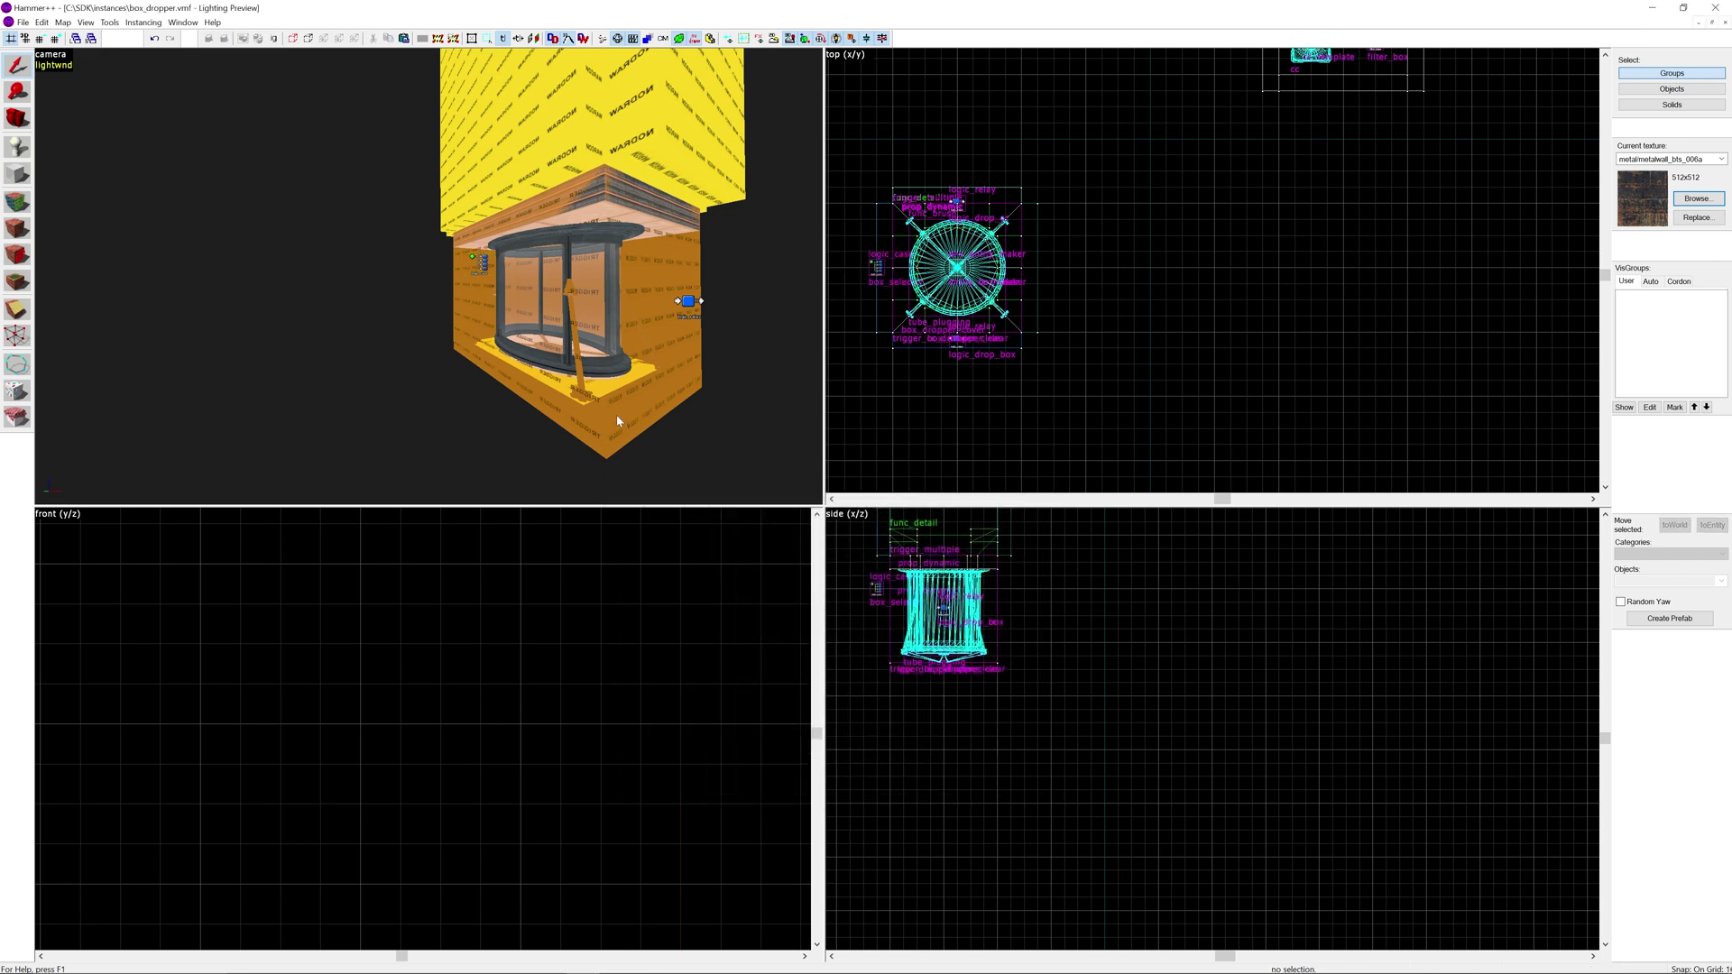
Move the 160-unit cube chamber with its contents far away from the dropper, both horizontally and upward, and clear the selection.
key(z)
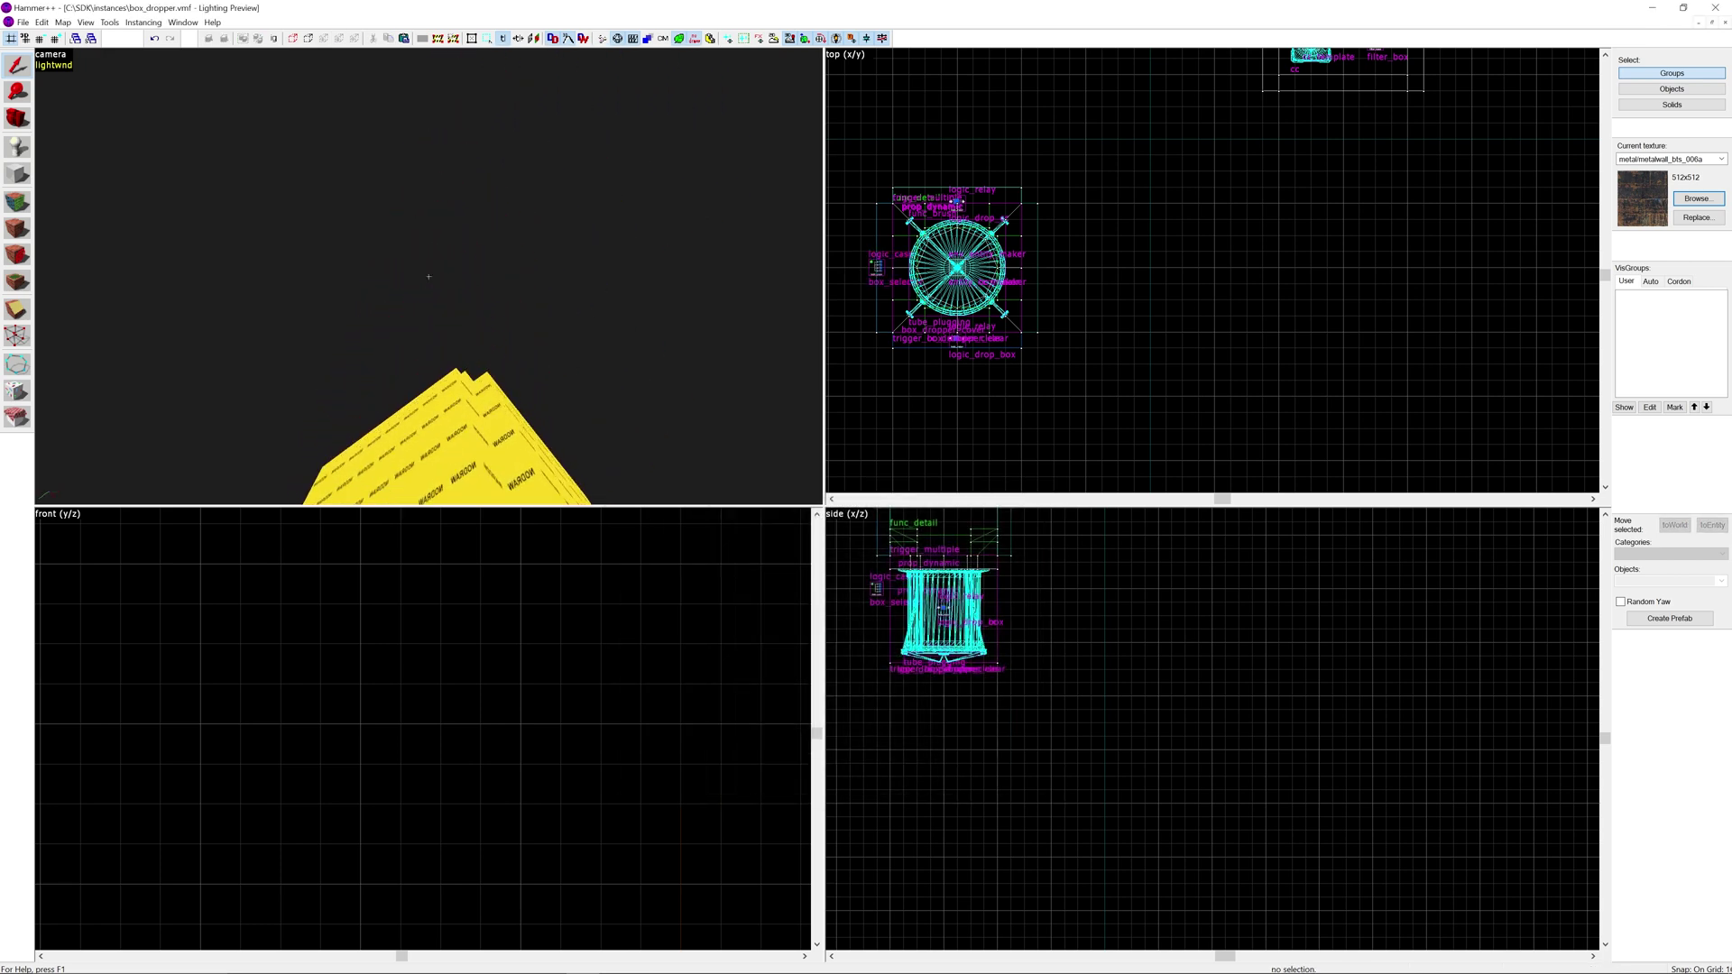
key(z)
click(429, 276)
scroll(1042, 275, down, 6)
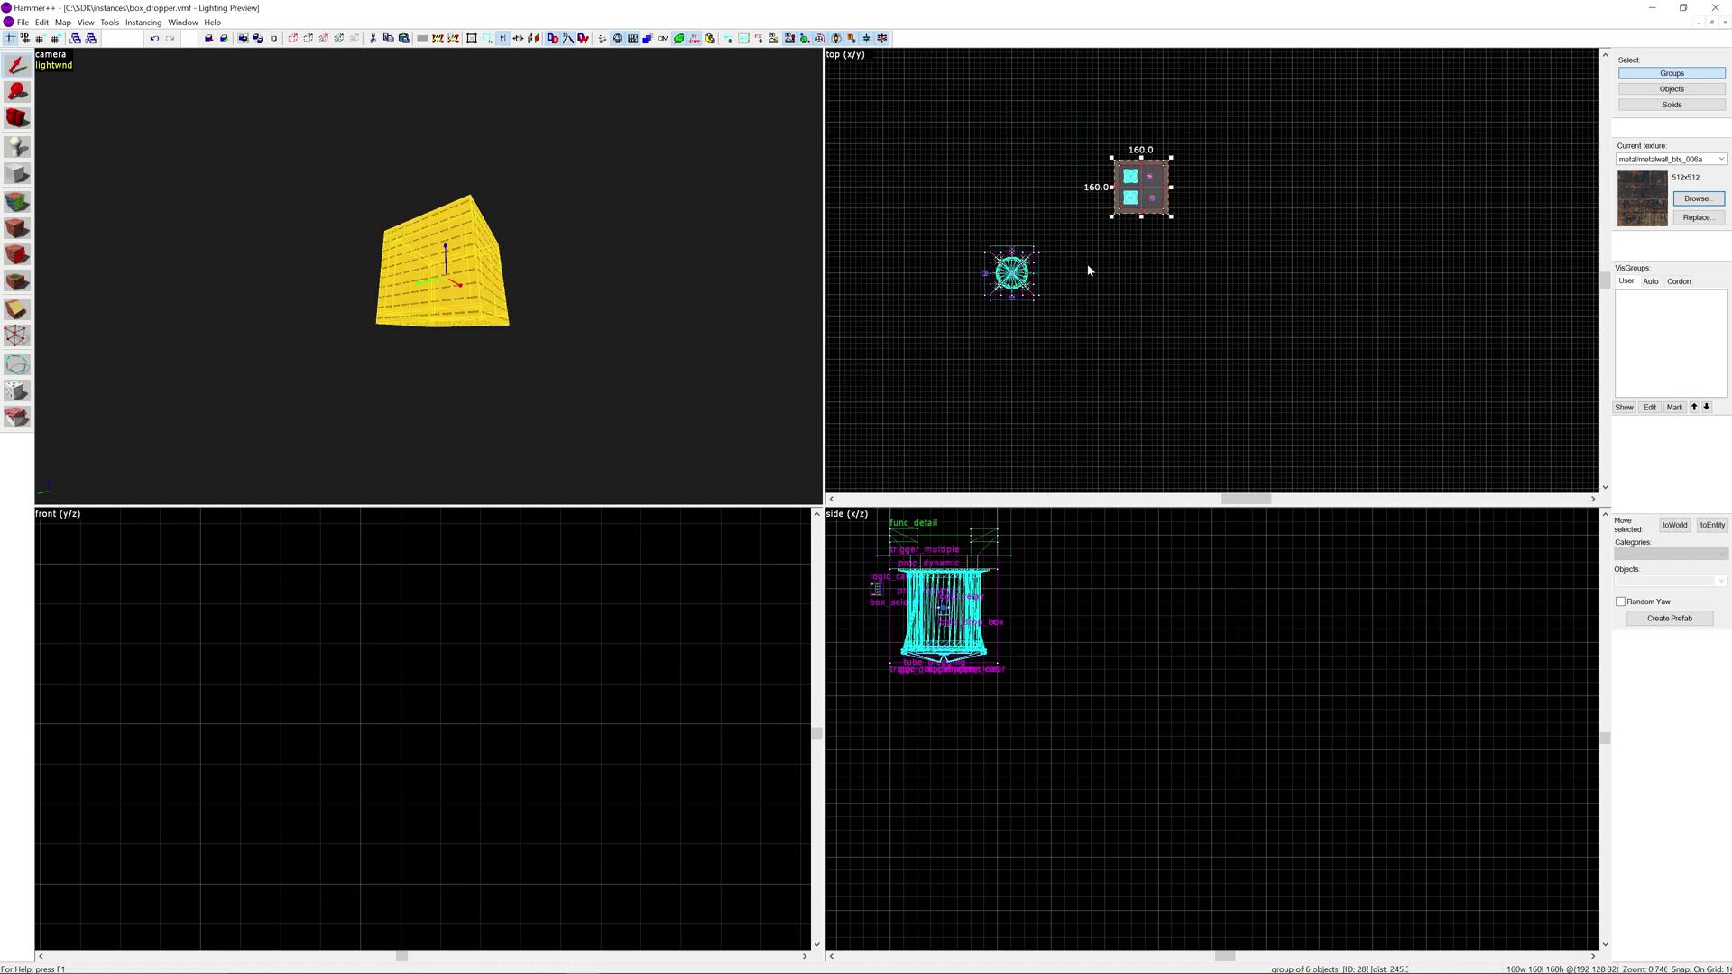
key(Escape)
mouse_move(1101, 109)
mouse_down()
mouse_move(1252, 293)
mouse_move(1361, 137)
mouse_move(1449, 110)
mouse_up()
key(Return)
scroll(1195, 273, down, 7)
scroll(1166, 787, down, 5)
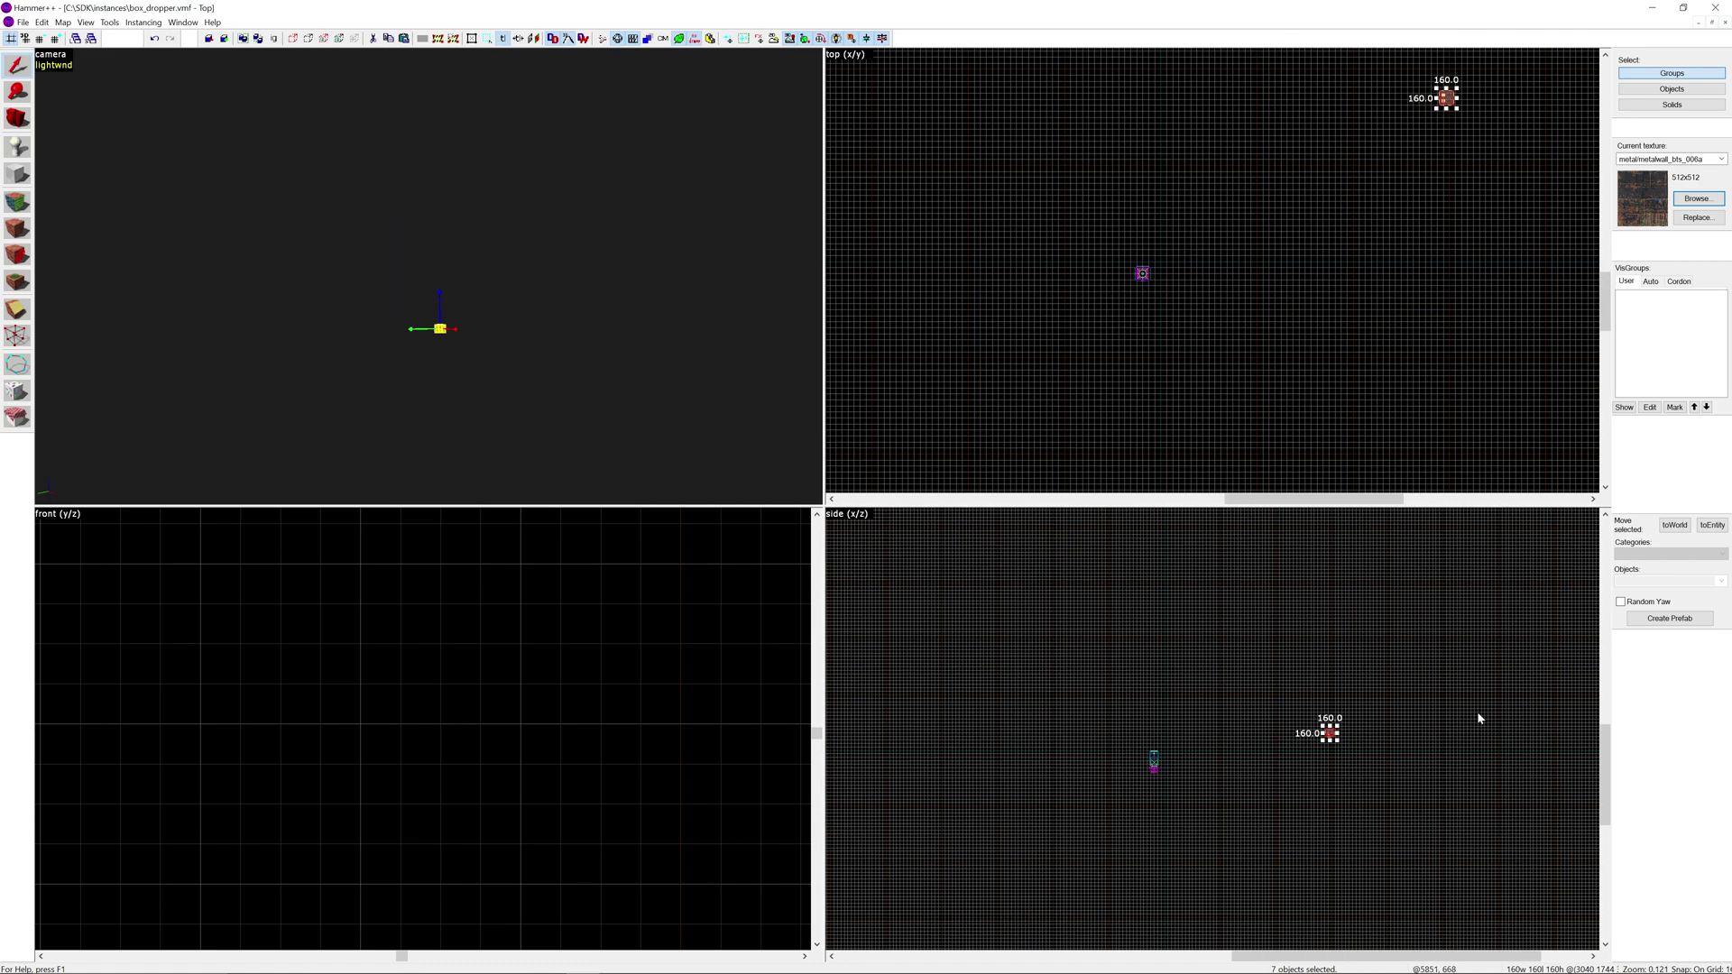
drag(1326, 738, 1425, 521)
key(Escape)
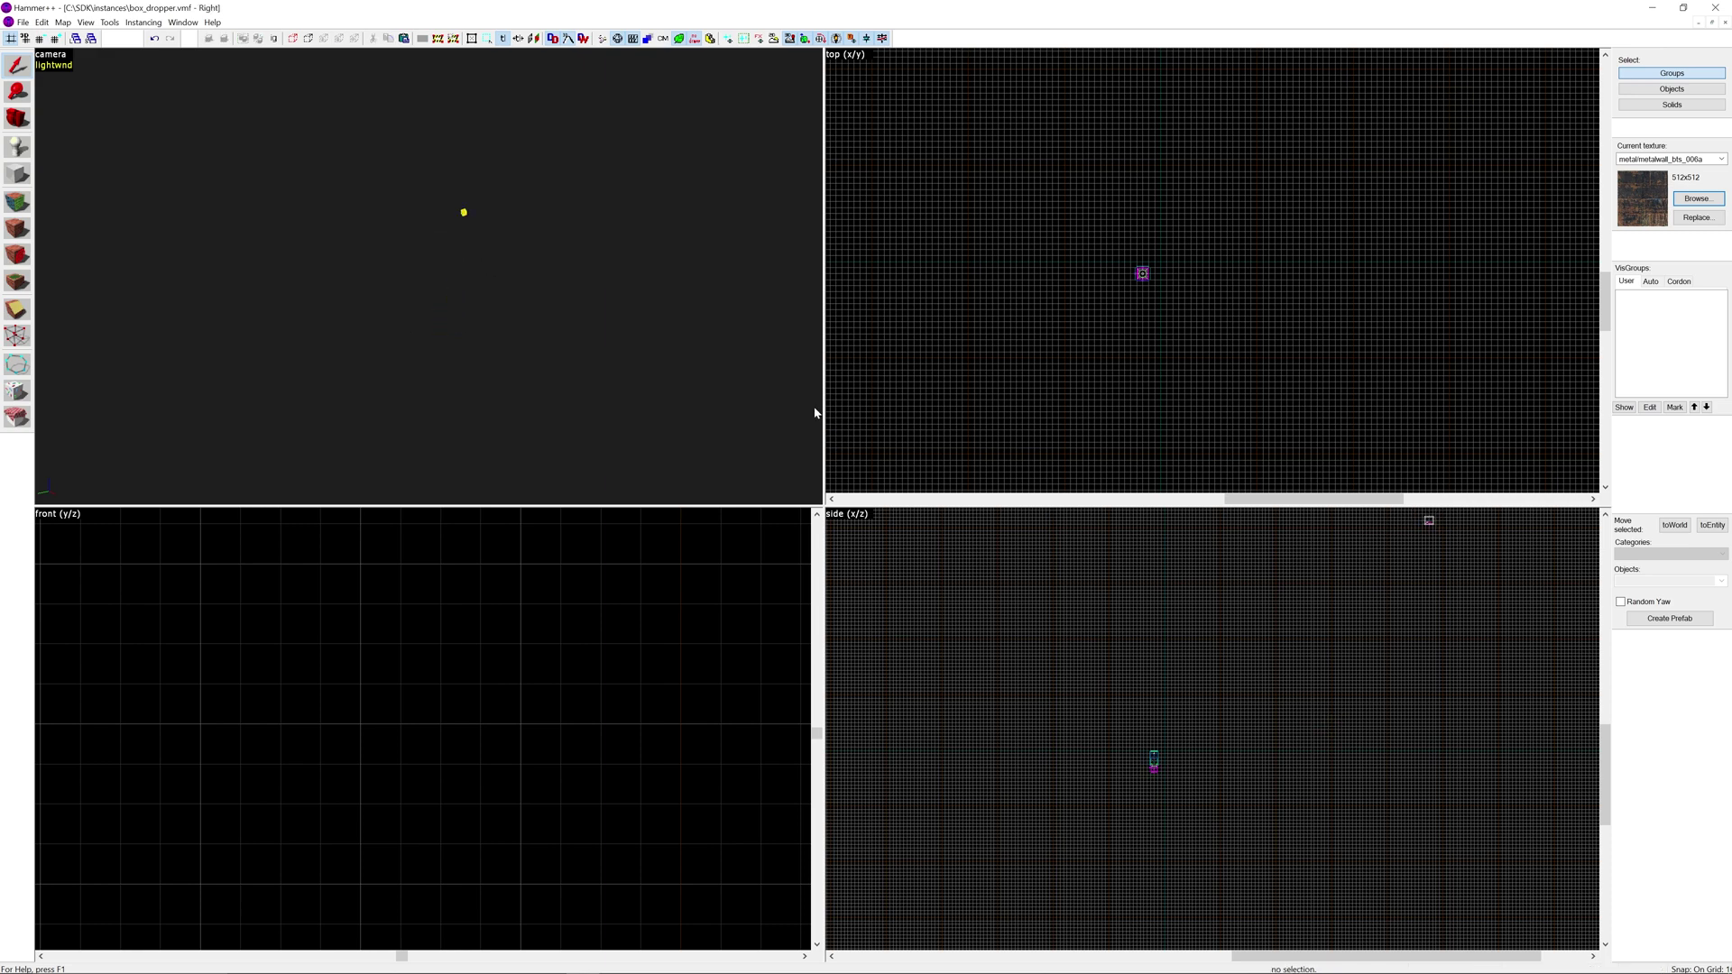
Return to box_drop_exemple.vmf and examine the extents of the bd1 instance in the top and side views.
click(1725, 23)
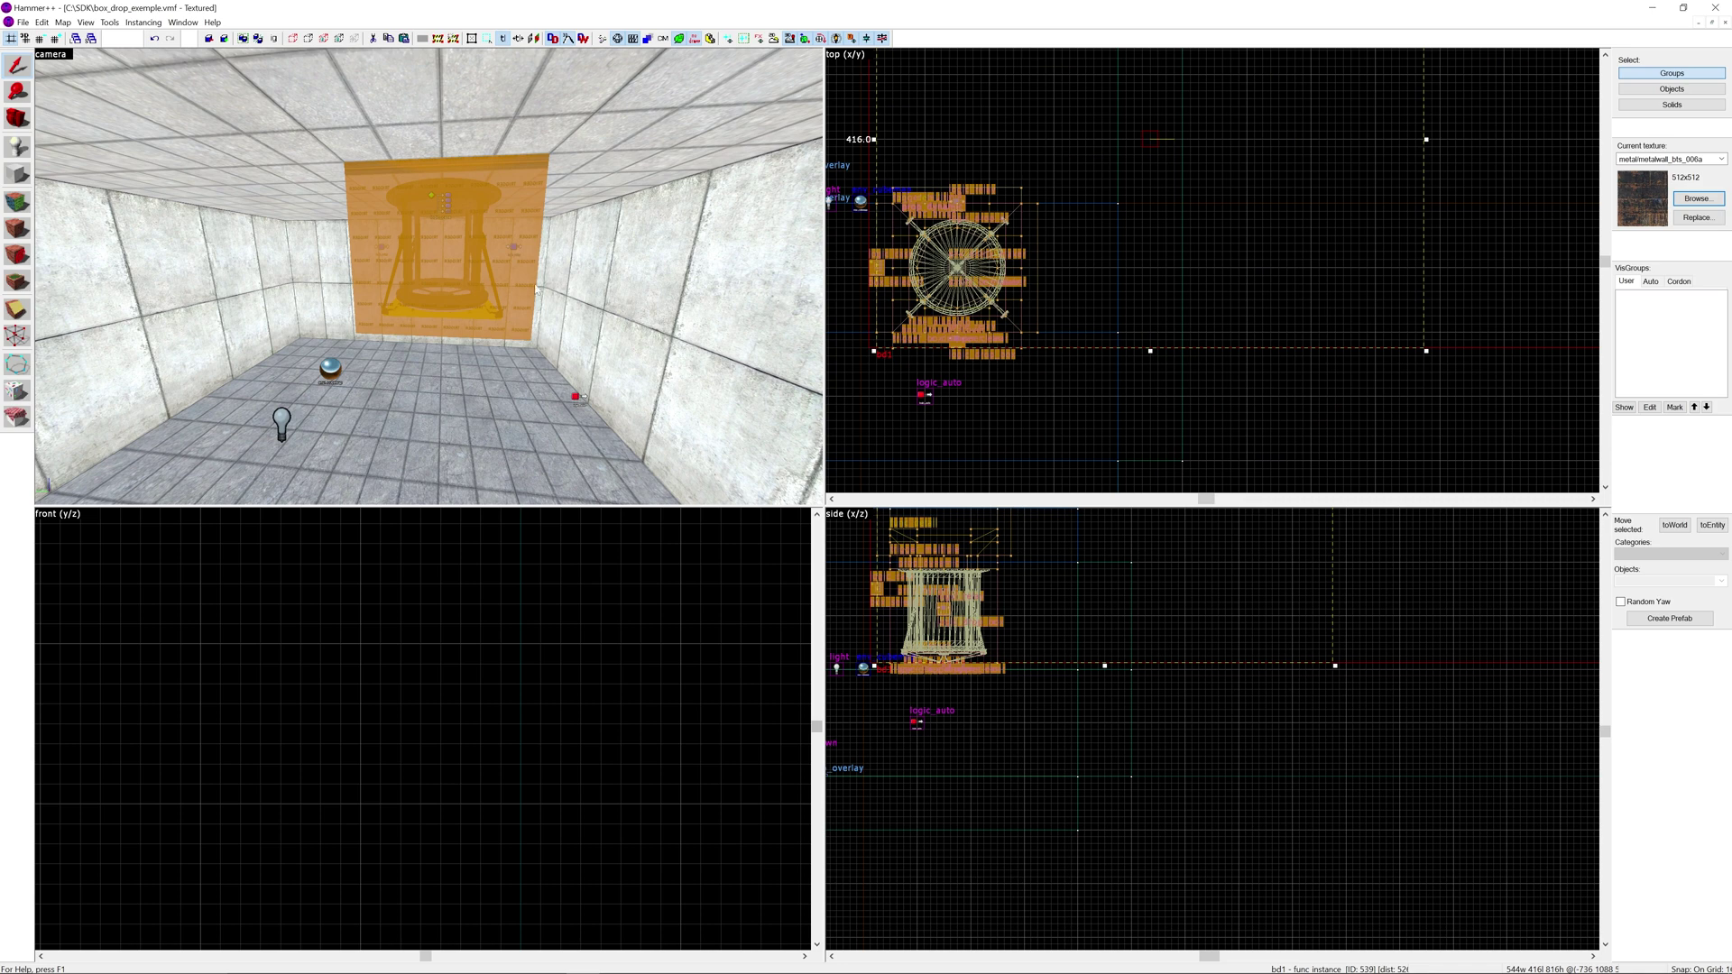
scroll(1100, 342, down, 8)
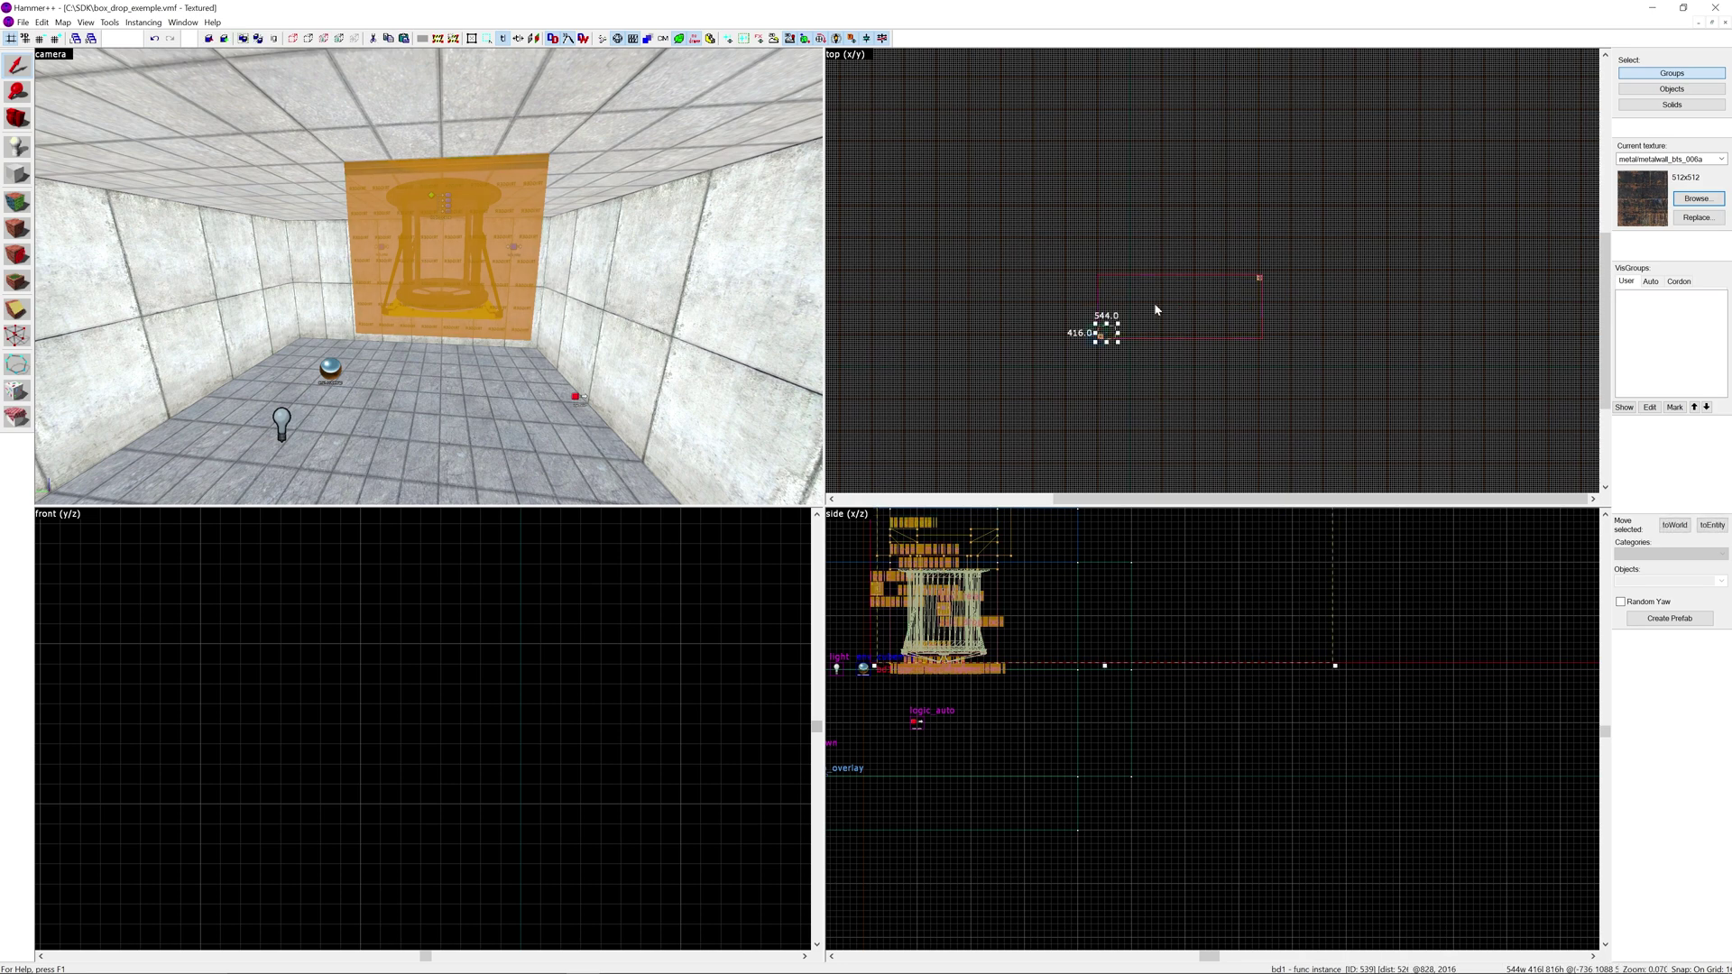
scroll(1091, 665, down, 6)
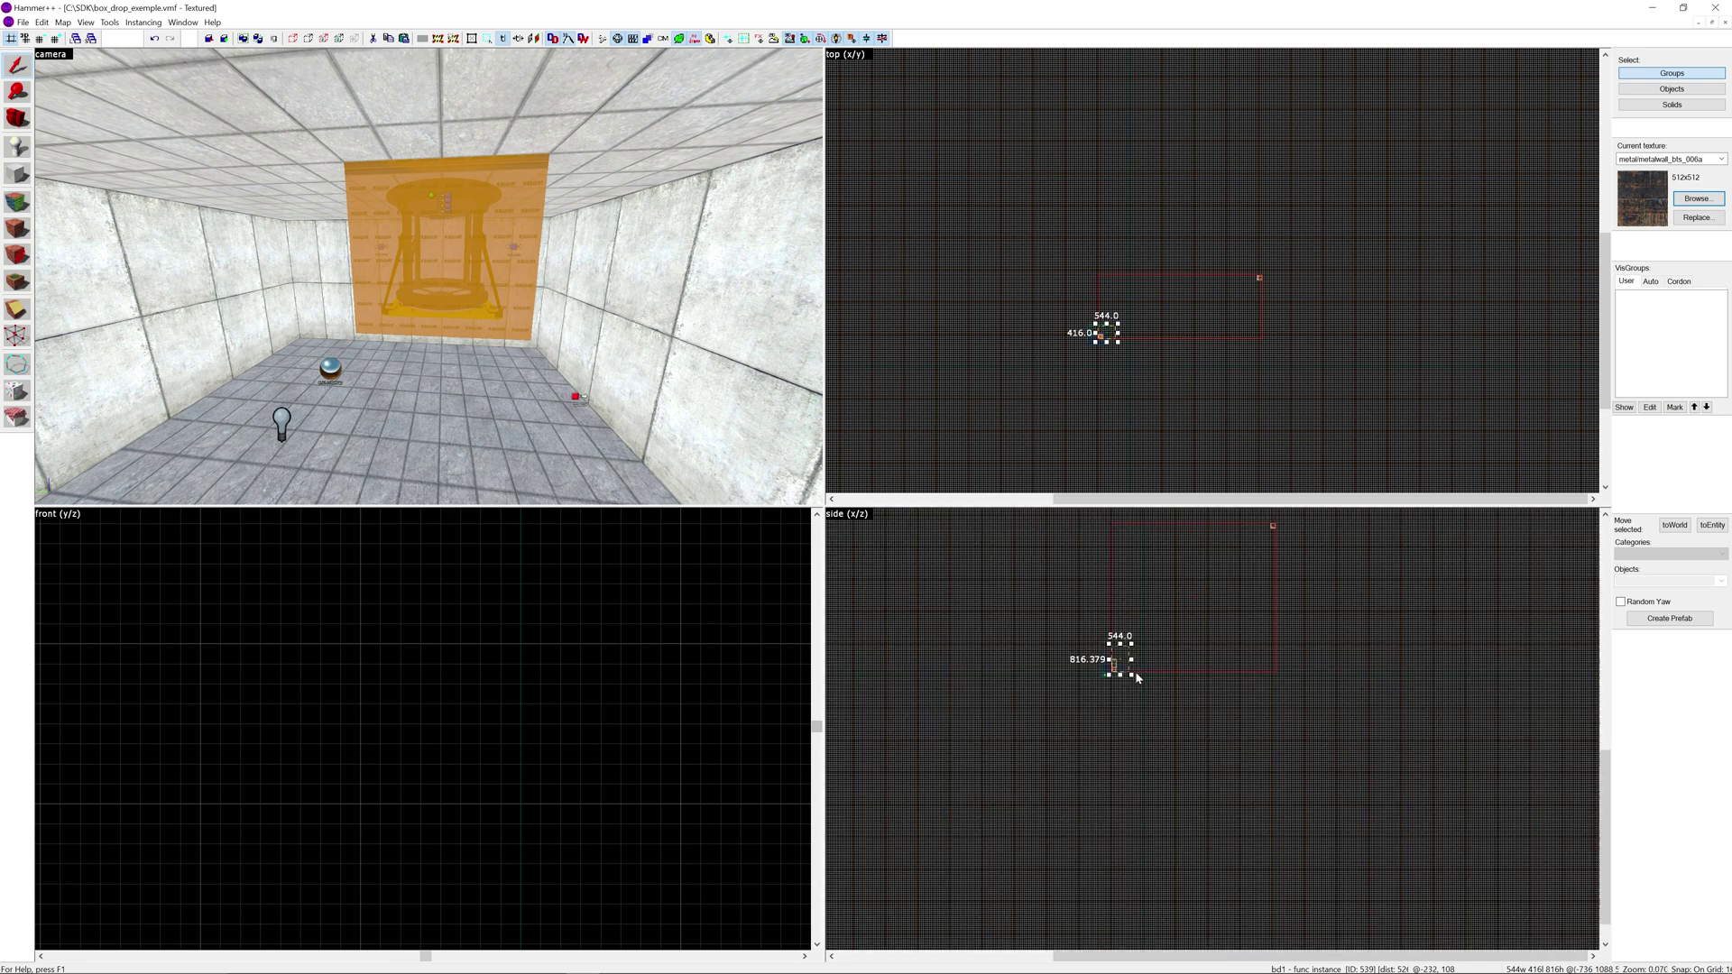
scroll(1243, 556, up, 12)
scroll(1243, 556, down, 5)
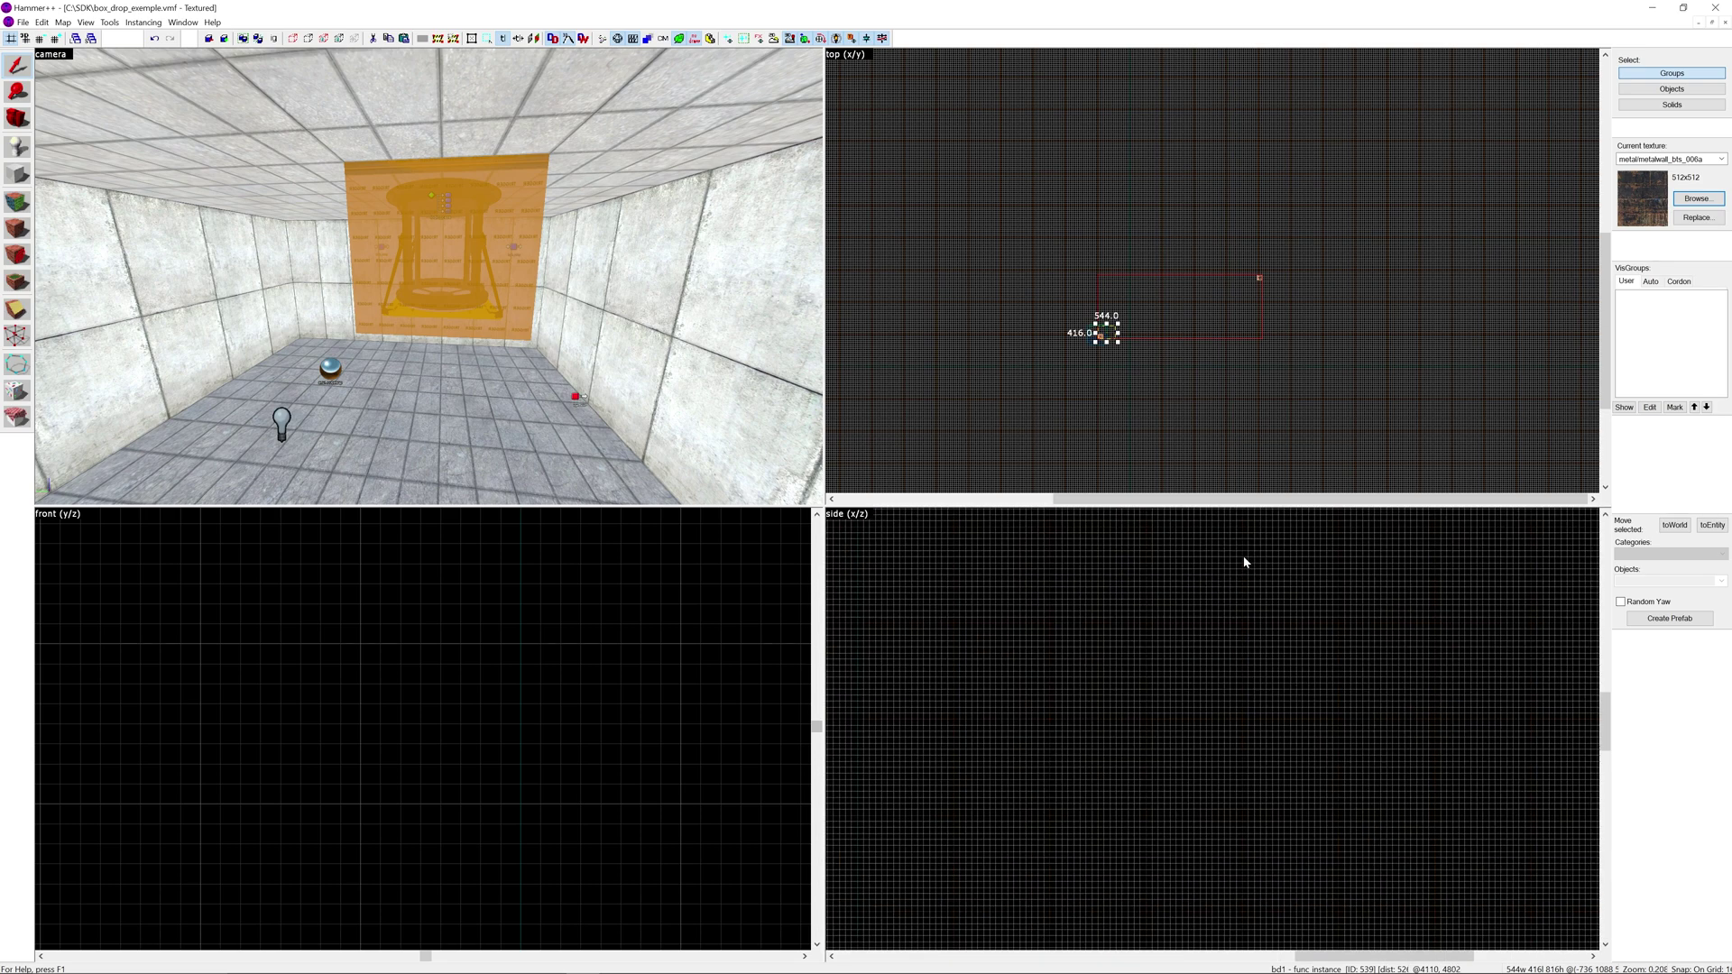
scroll(1161, 662, down, 4)
key(Escape)
Select the bd1 instance and inspect how it sits in the test room, both from inside and from a distance.
key(z)
key(w)
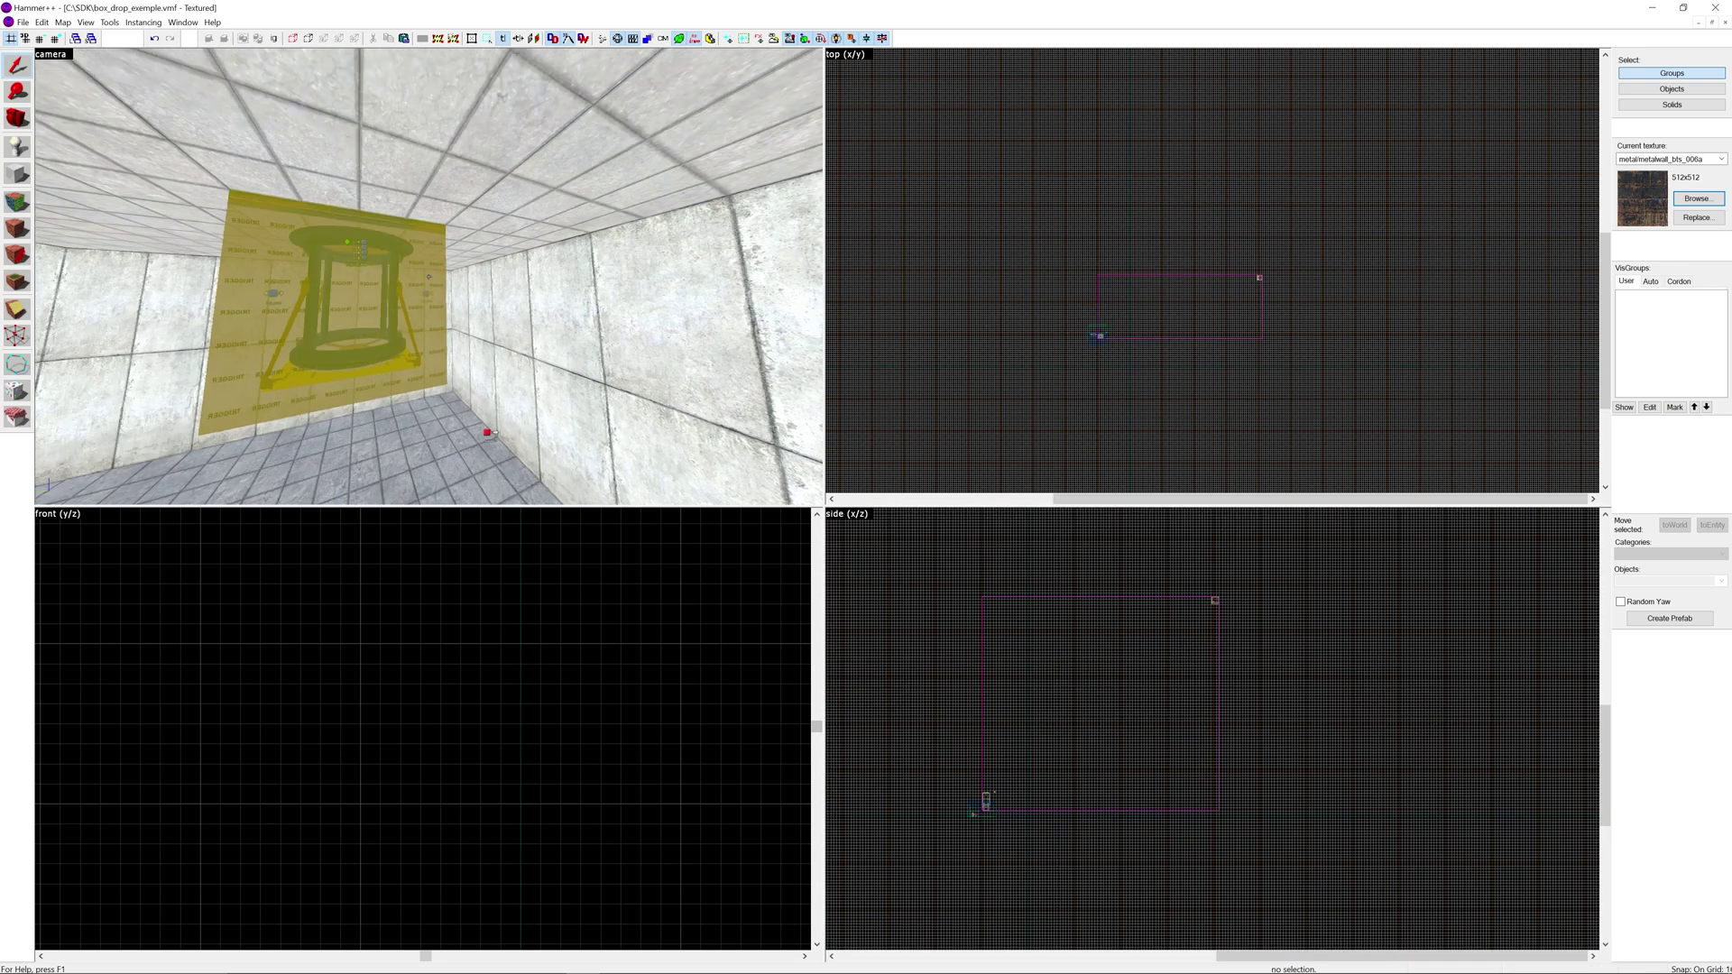
key(w)
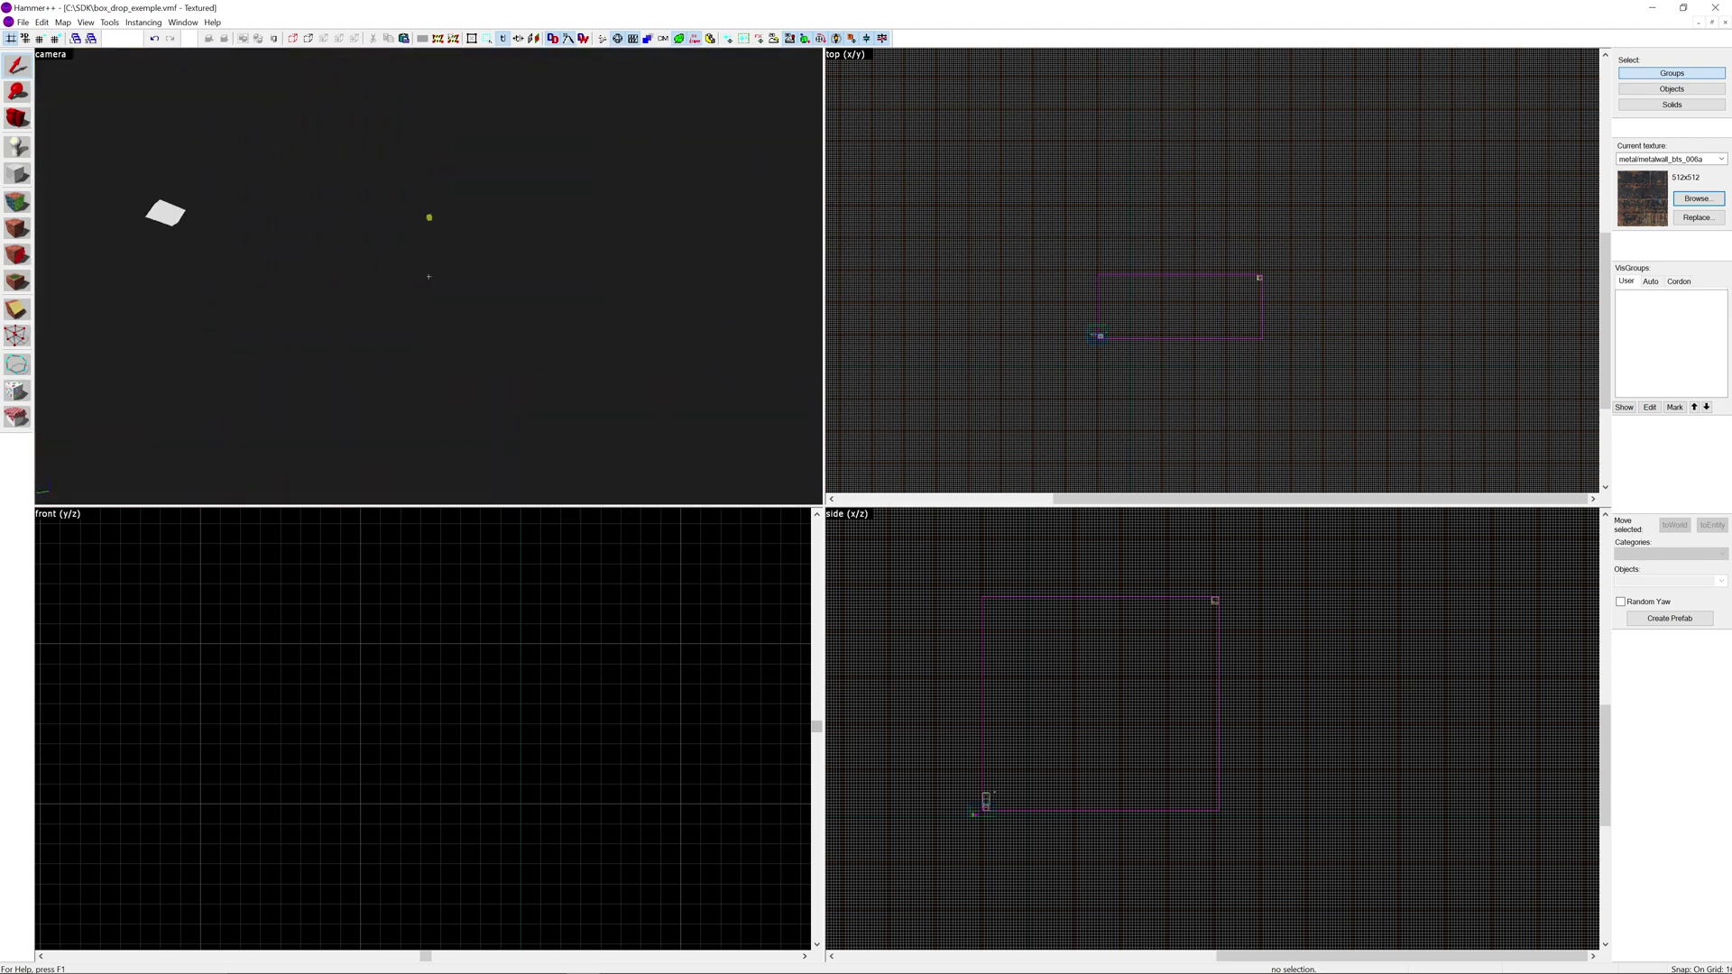
key(w)
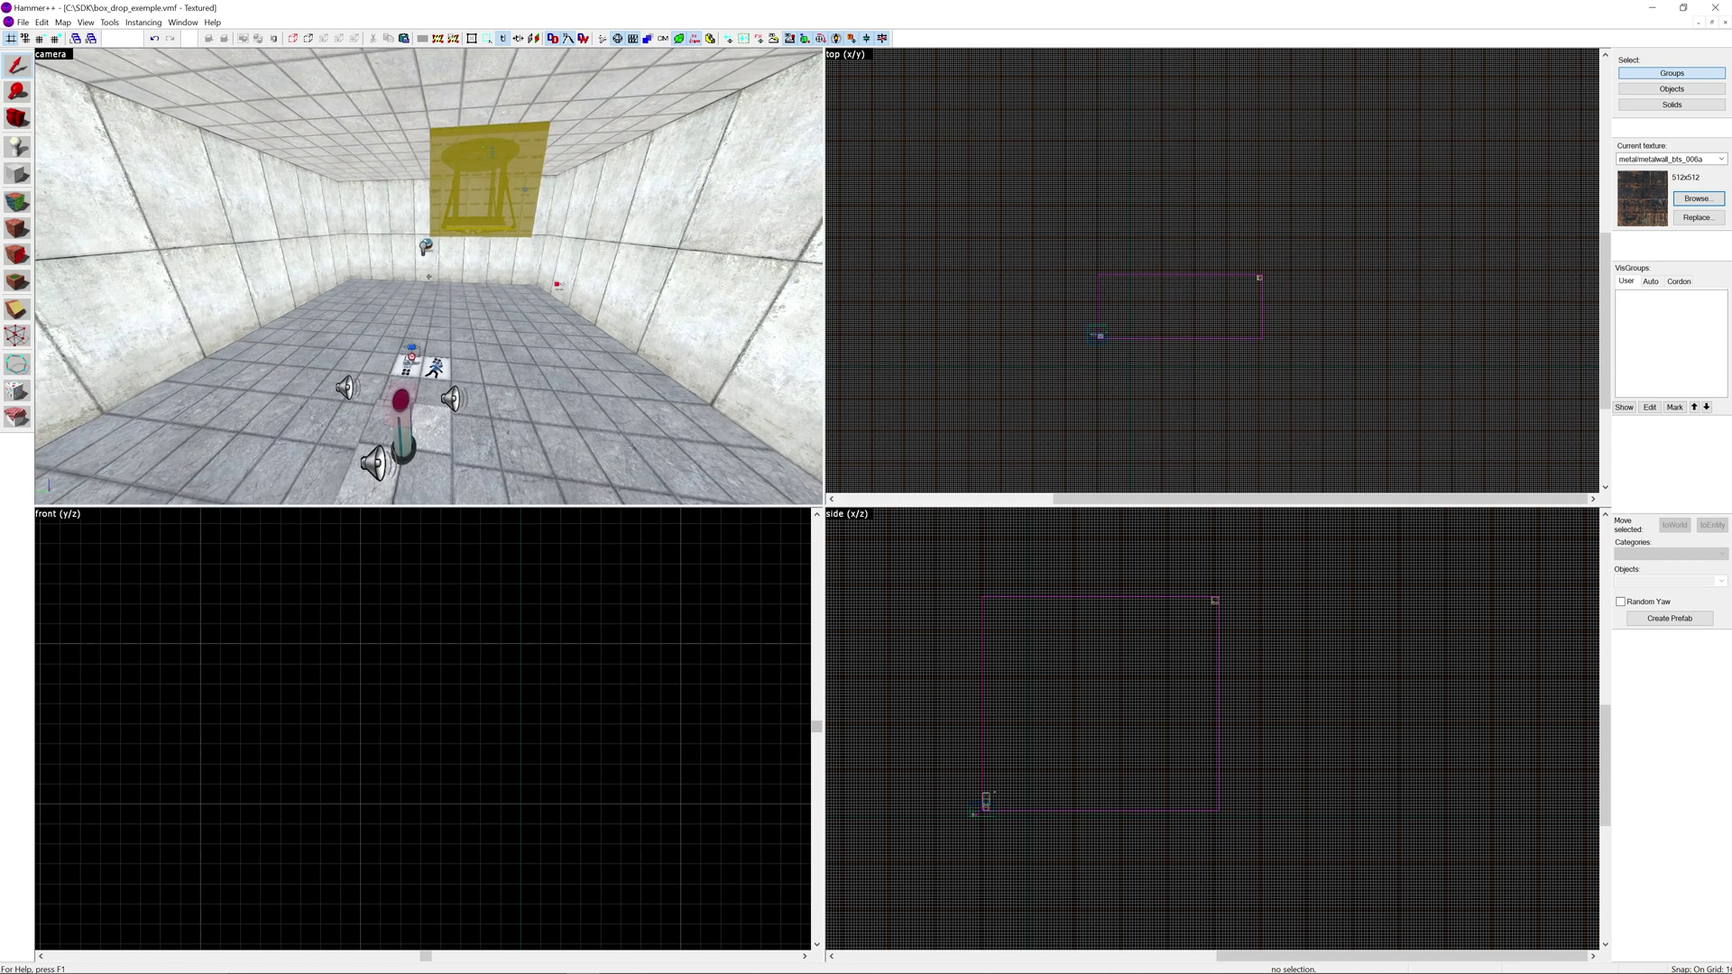
key(z)
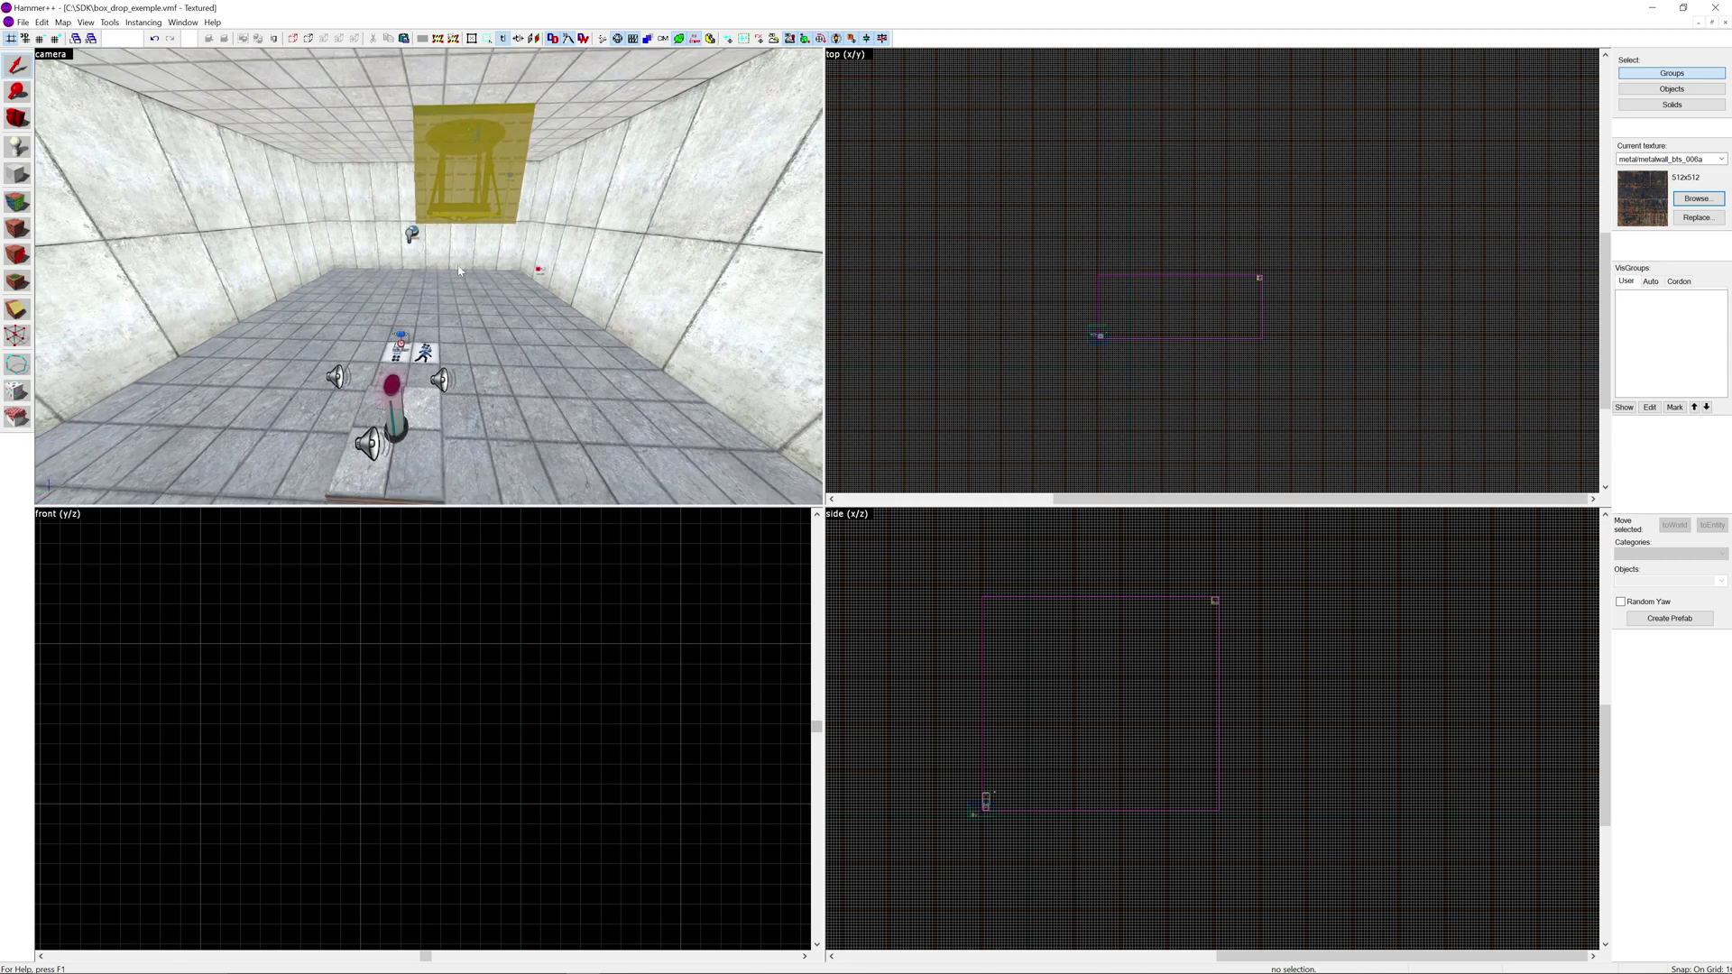
key(z)
key(w)
key(z)
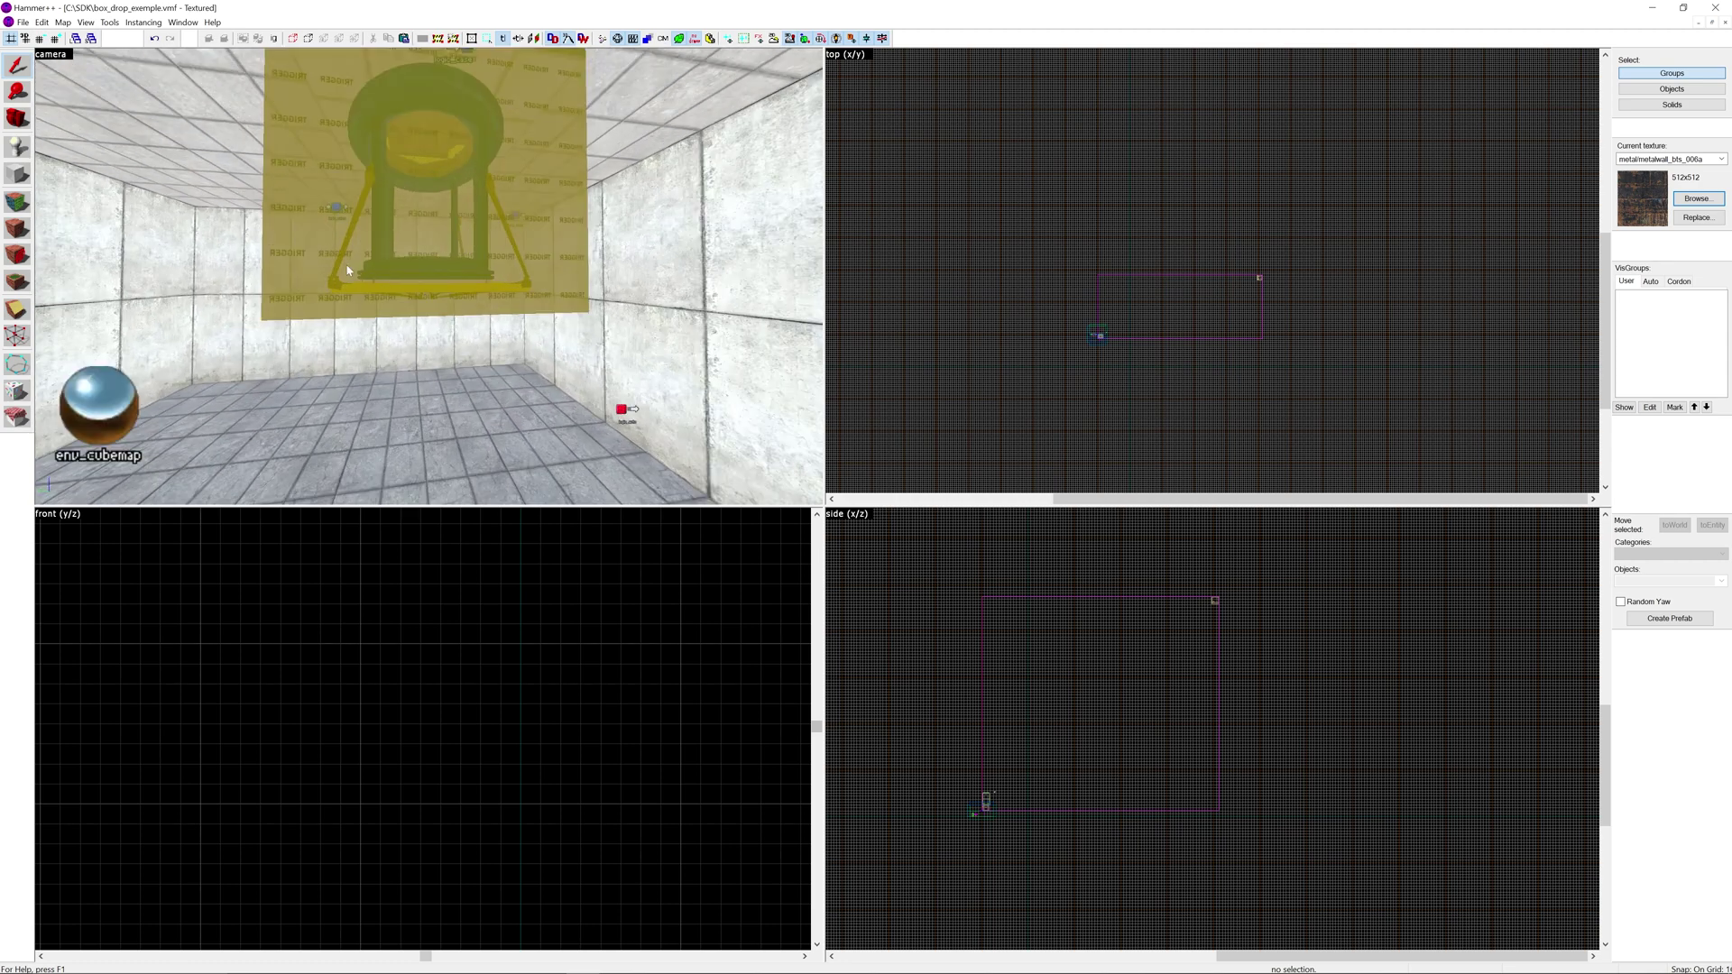
click(349, 271)
key(z)
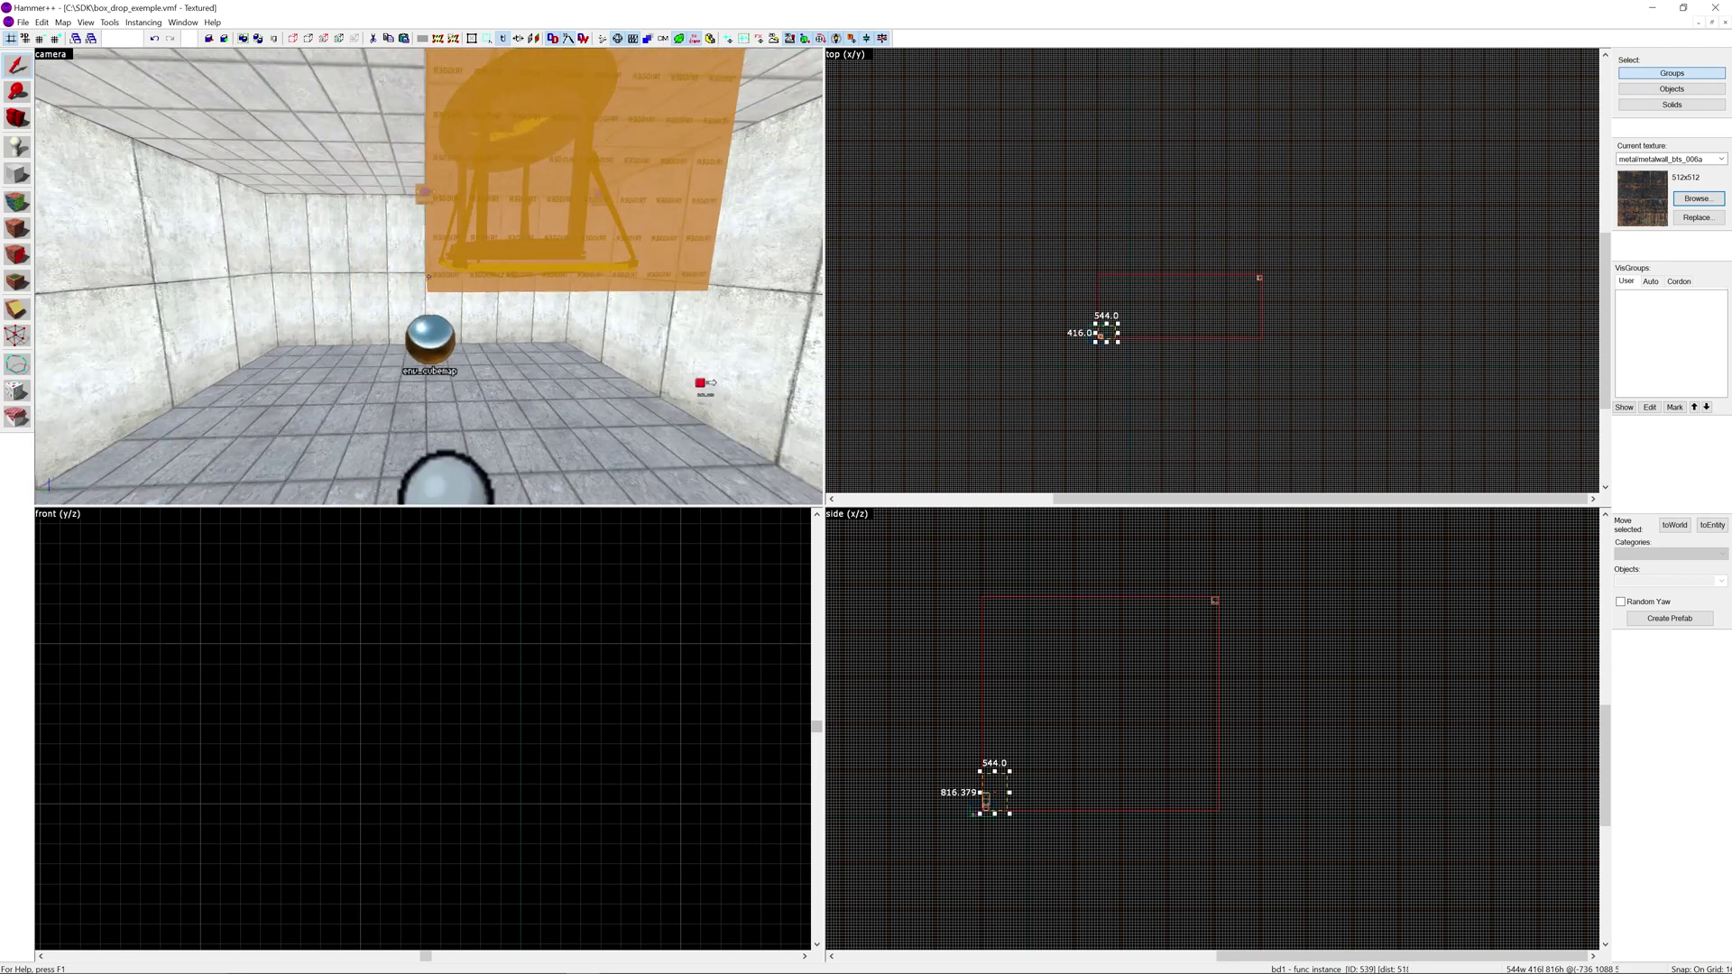
key(d)
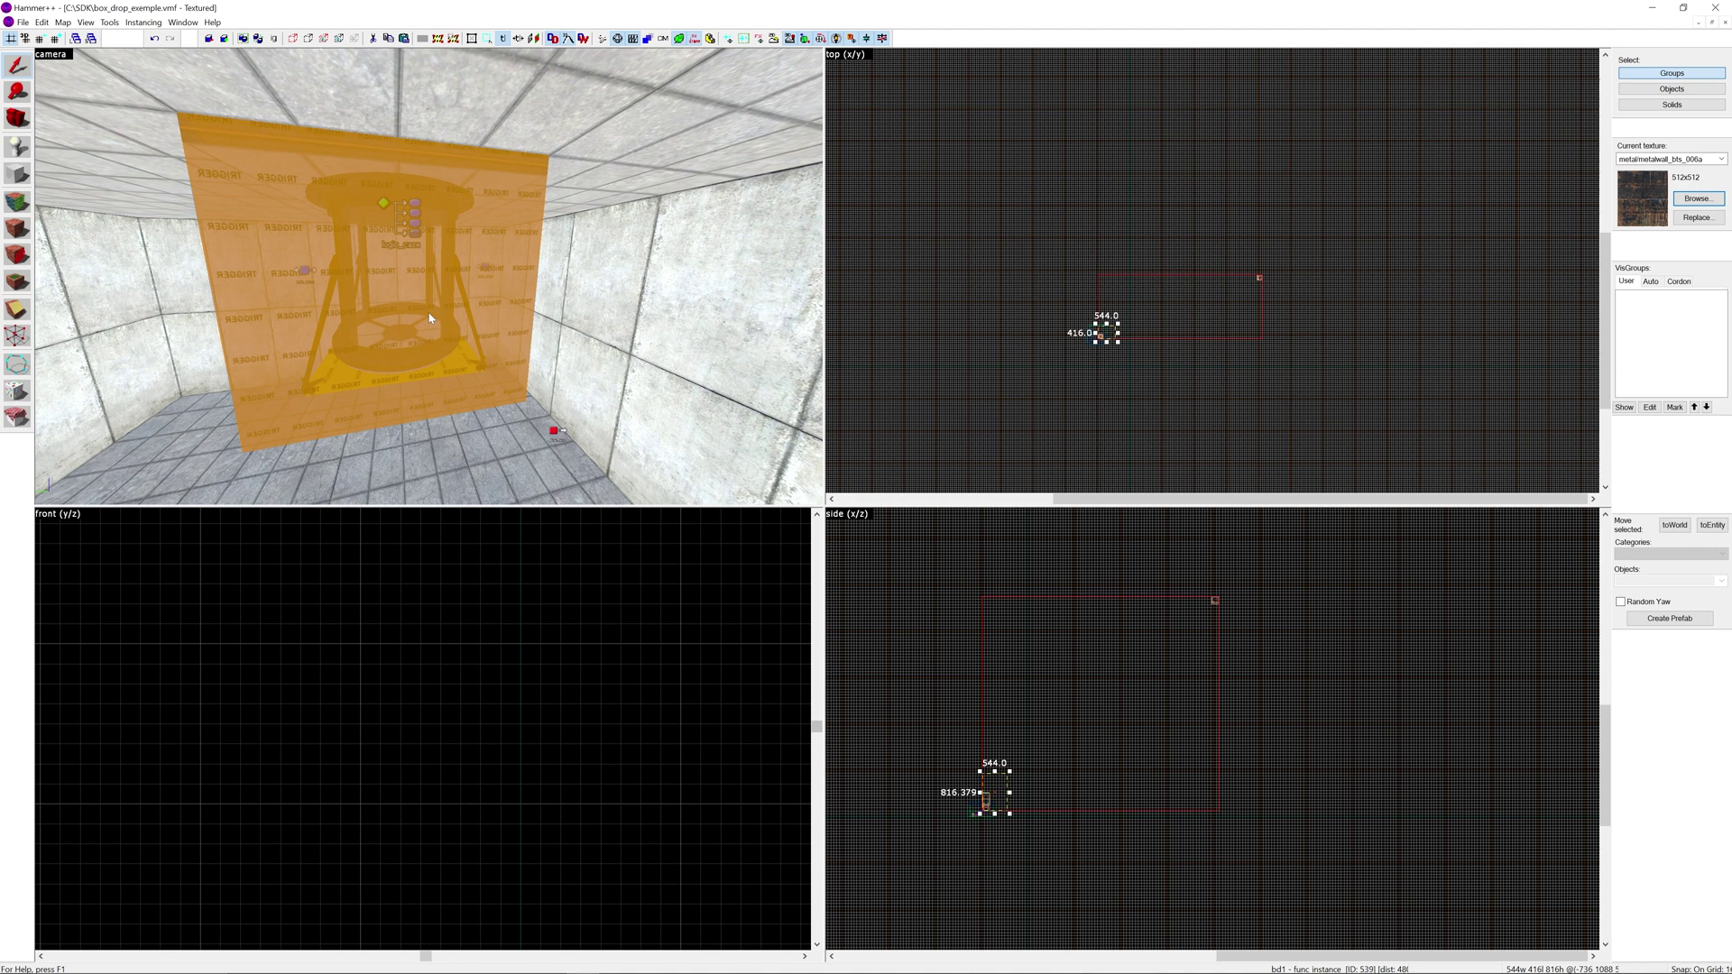
key(z)
key(w)
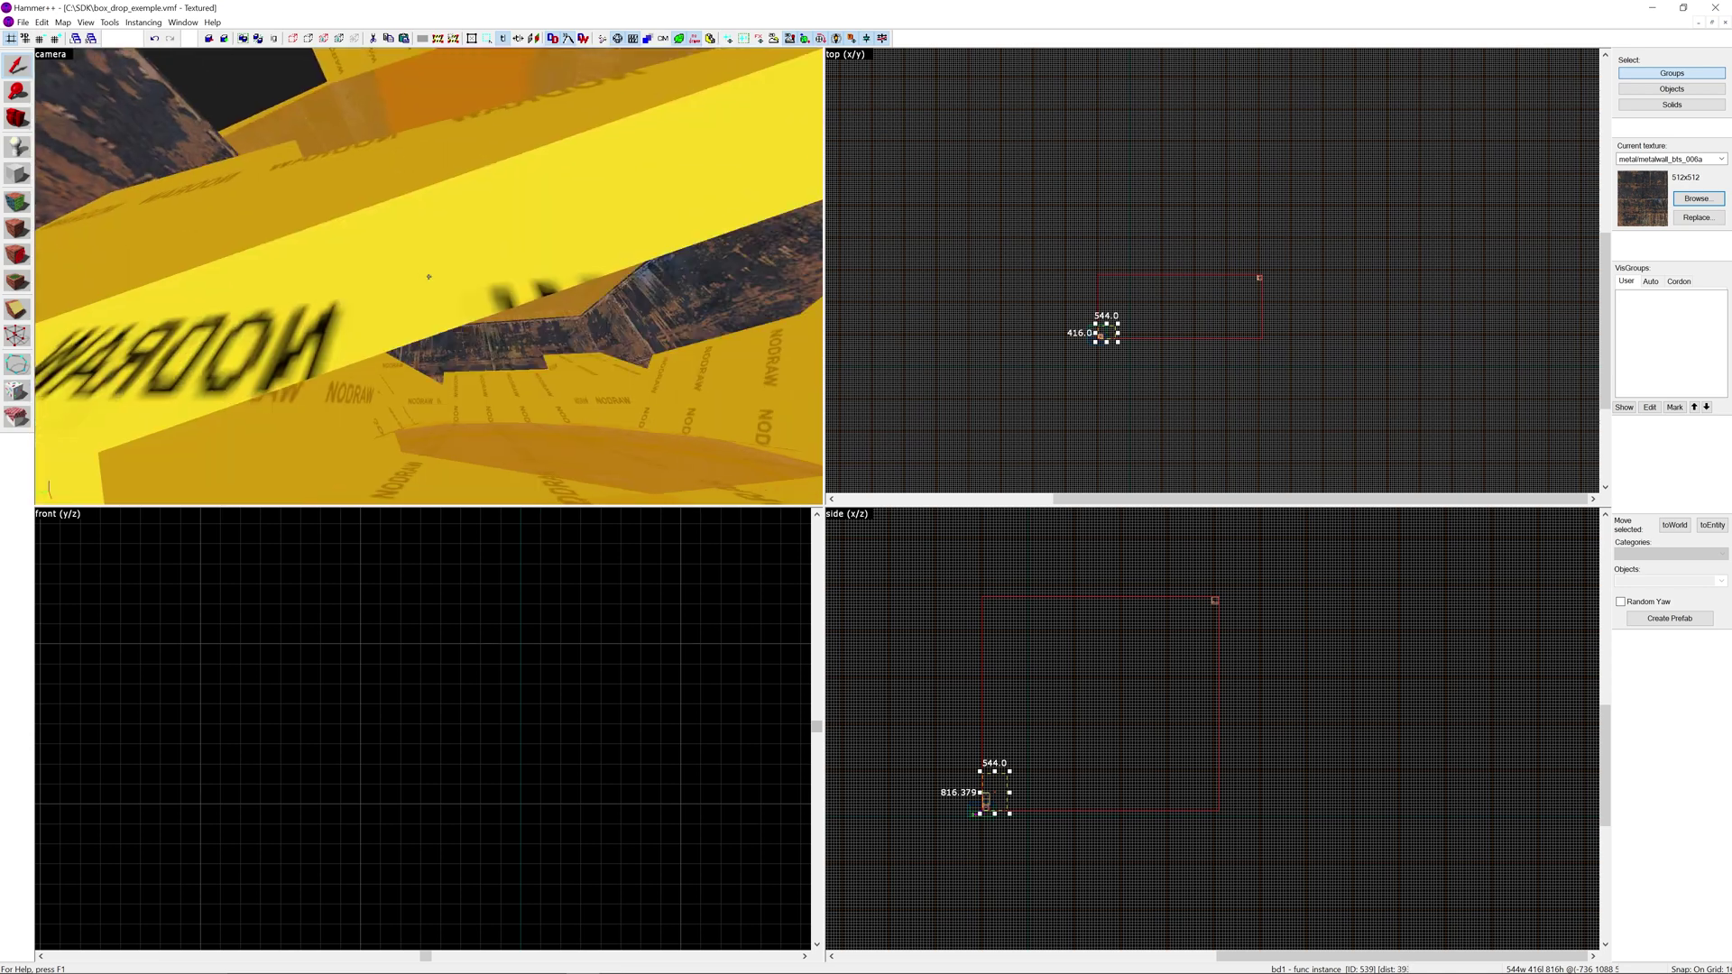
key(s)
key(w)
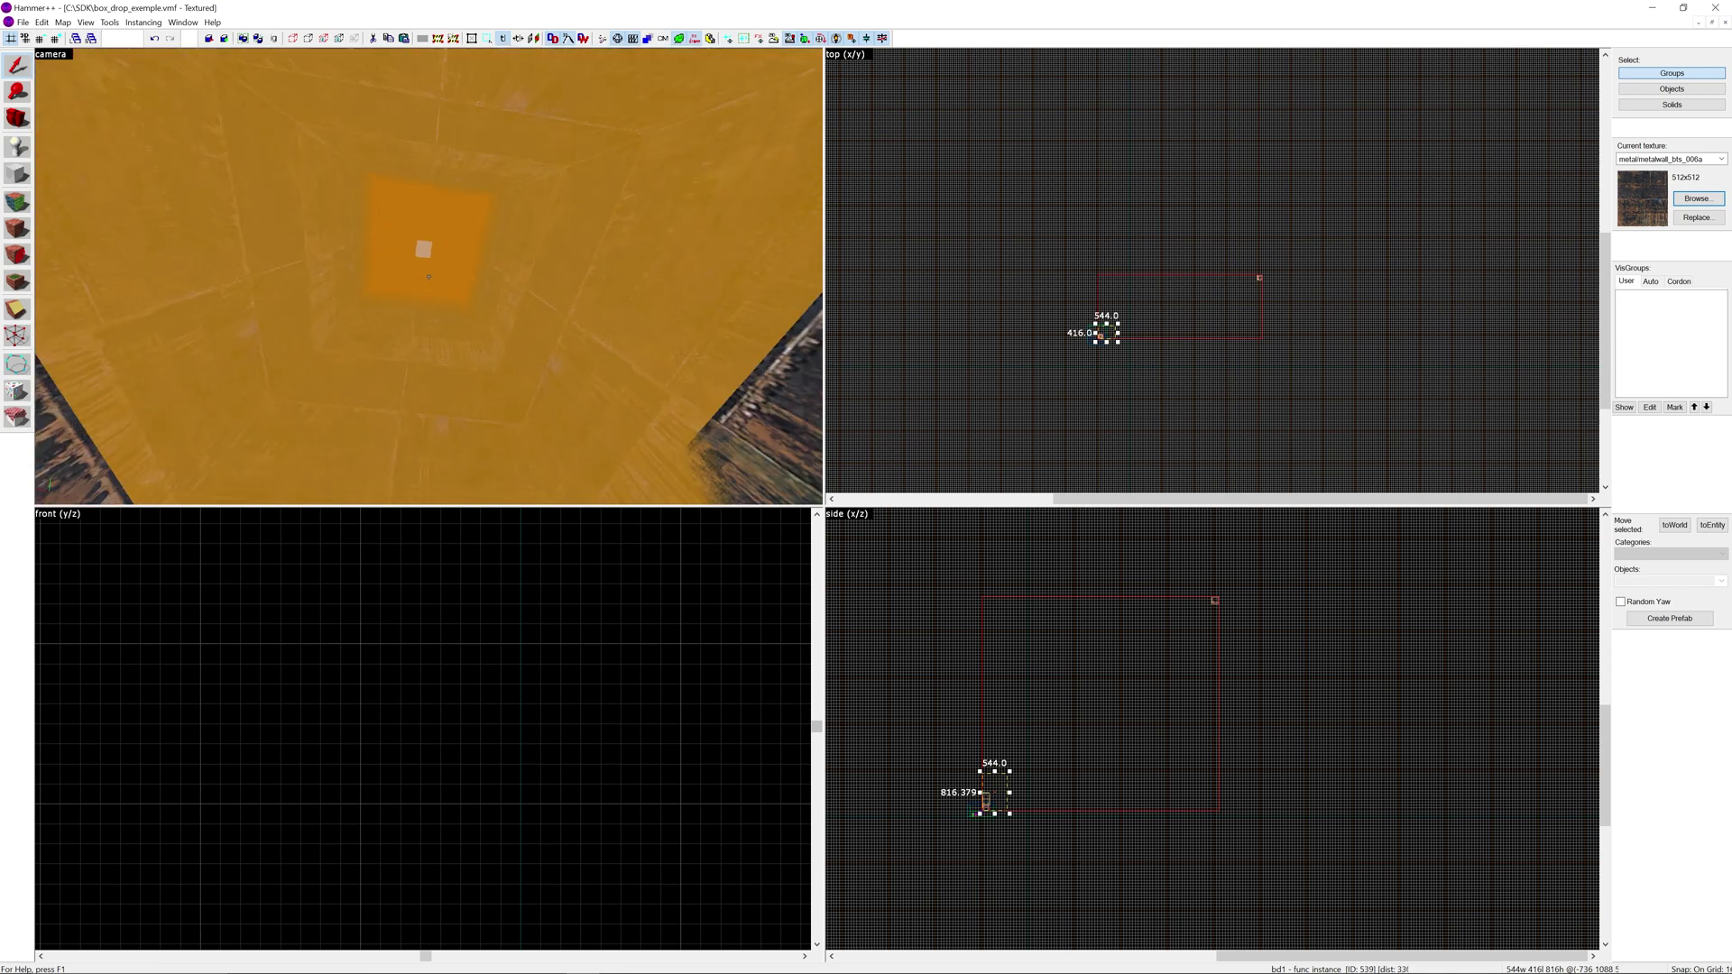
key(w)
key(w)
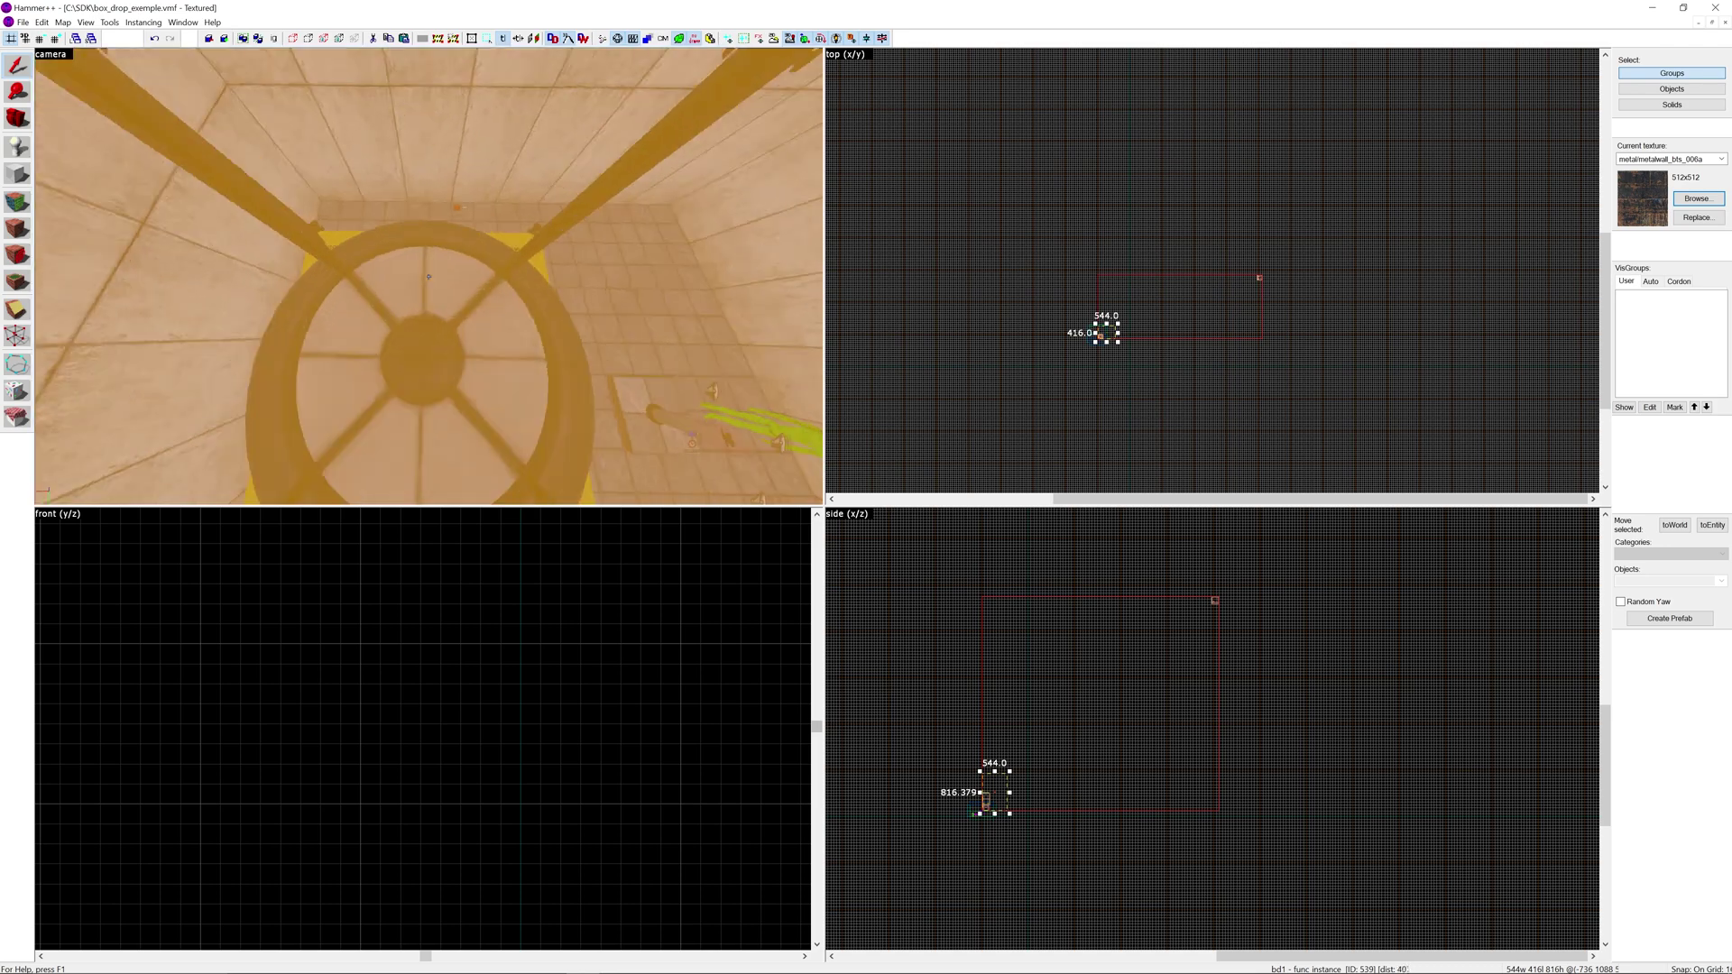
key(s)
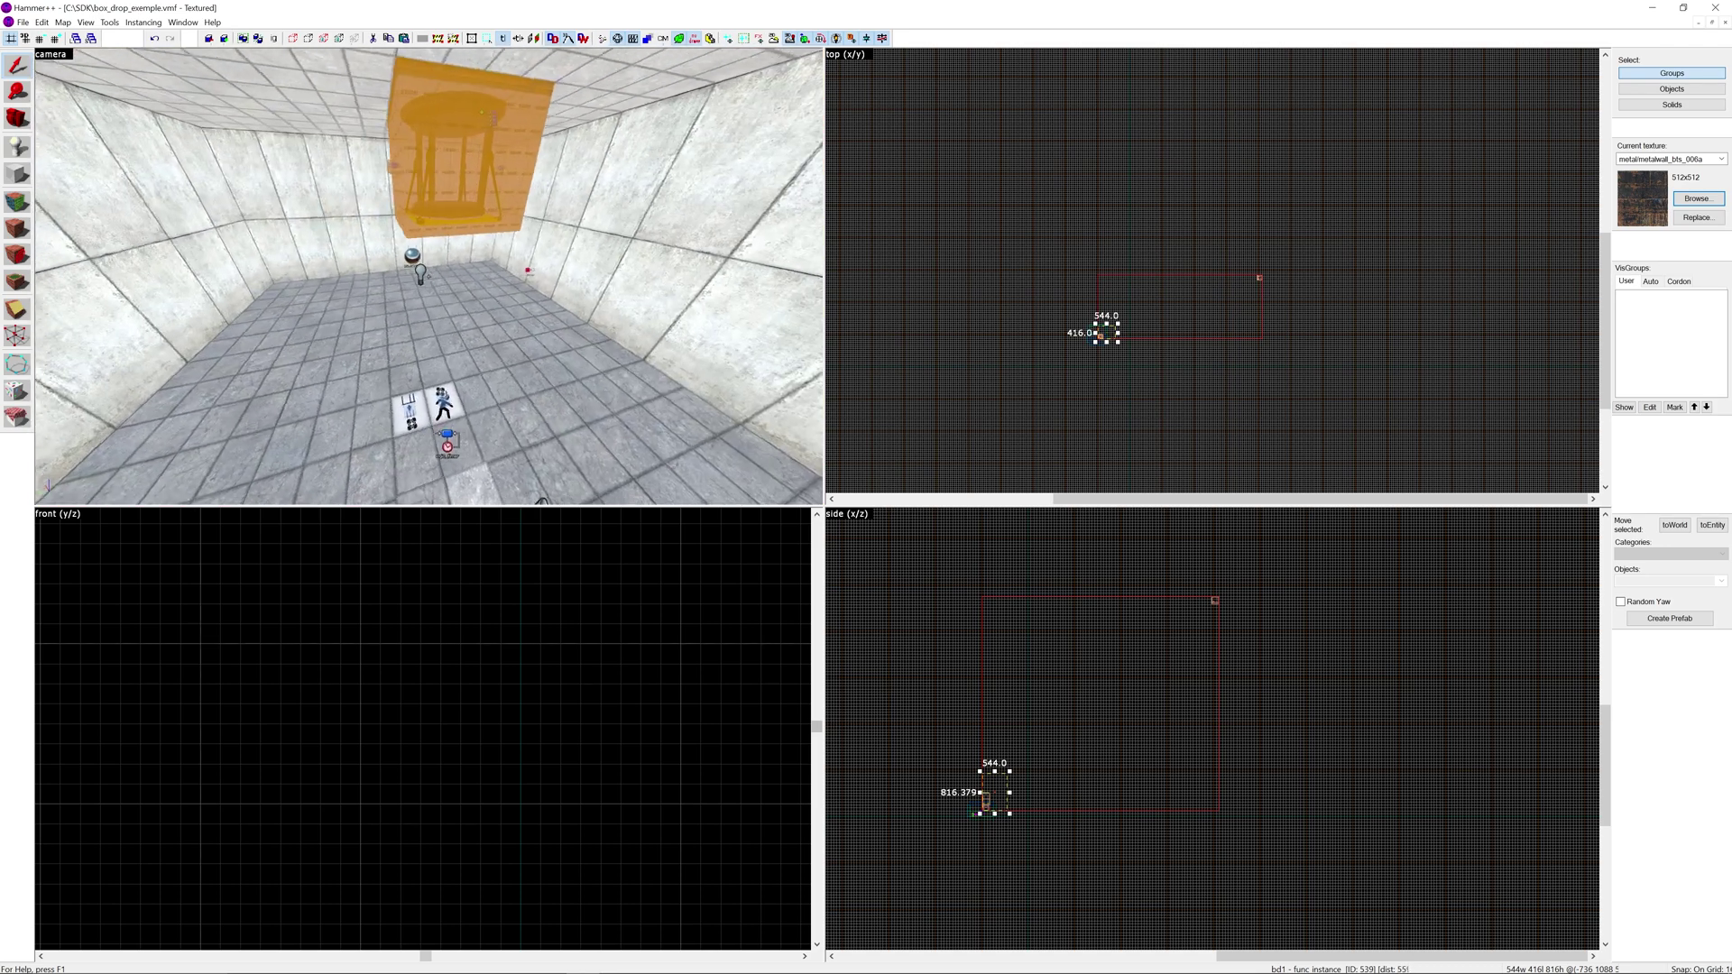
key(a)
key(z)
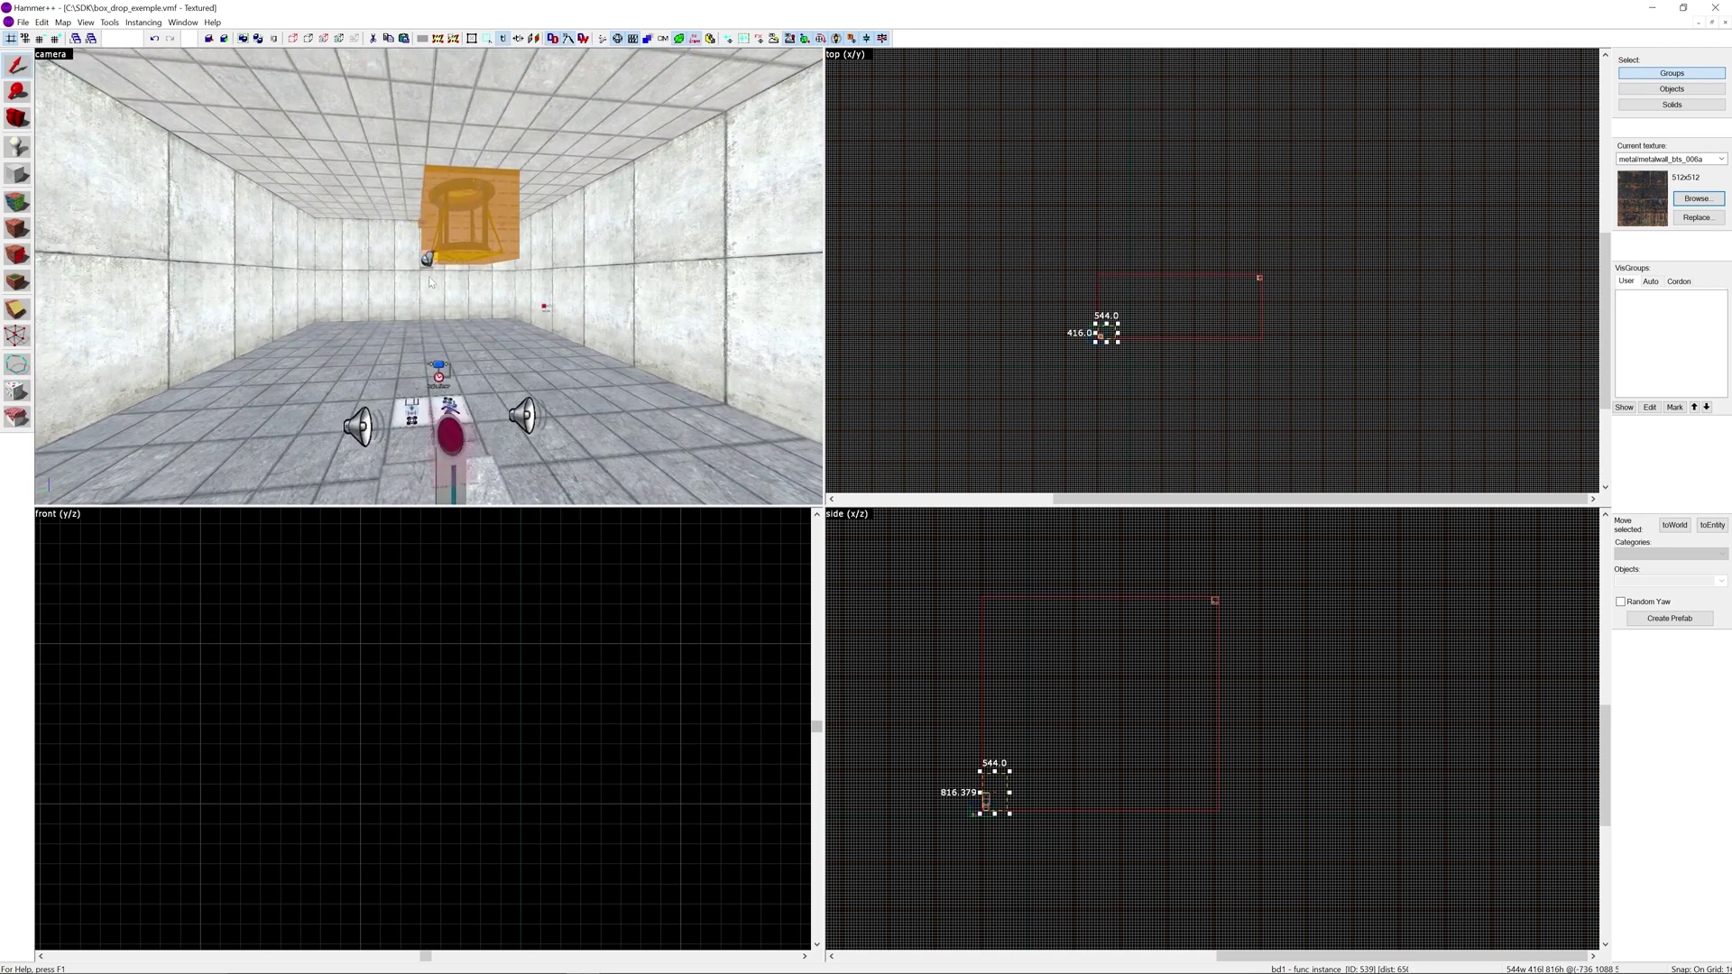
Open the properties of the pedestal's func_button and review its outputs, including the OnPressed output to box_compare.
click(938, 393)
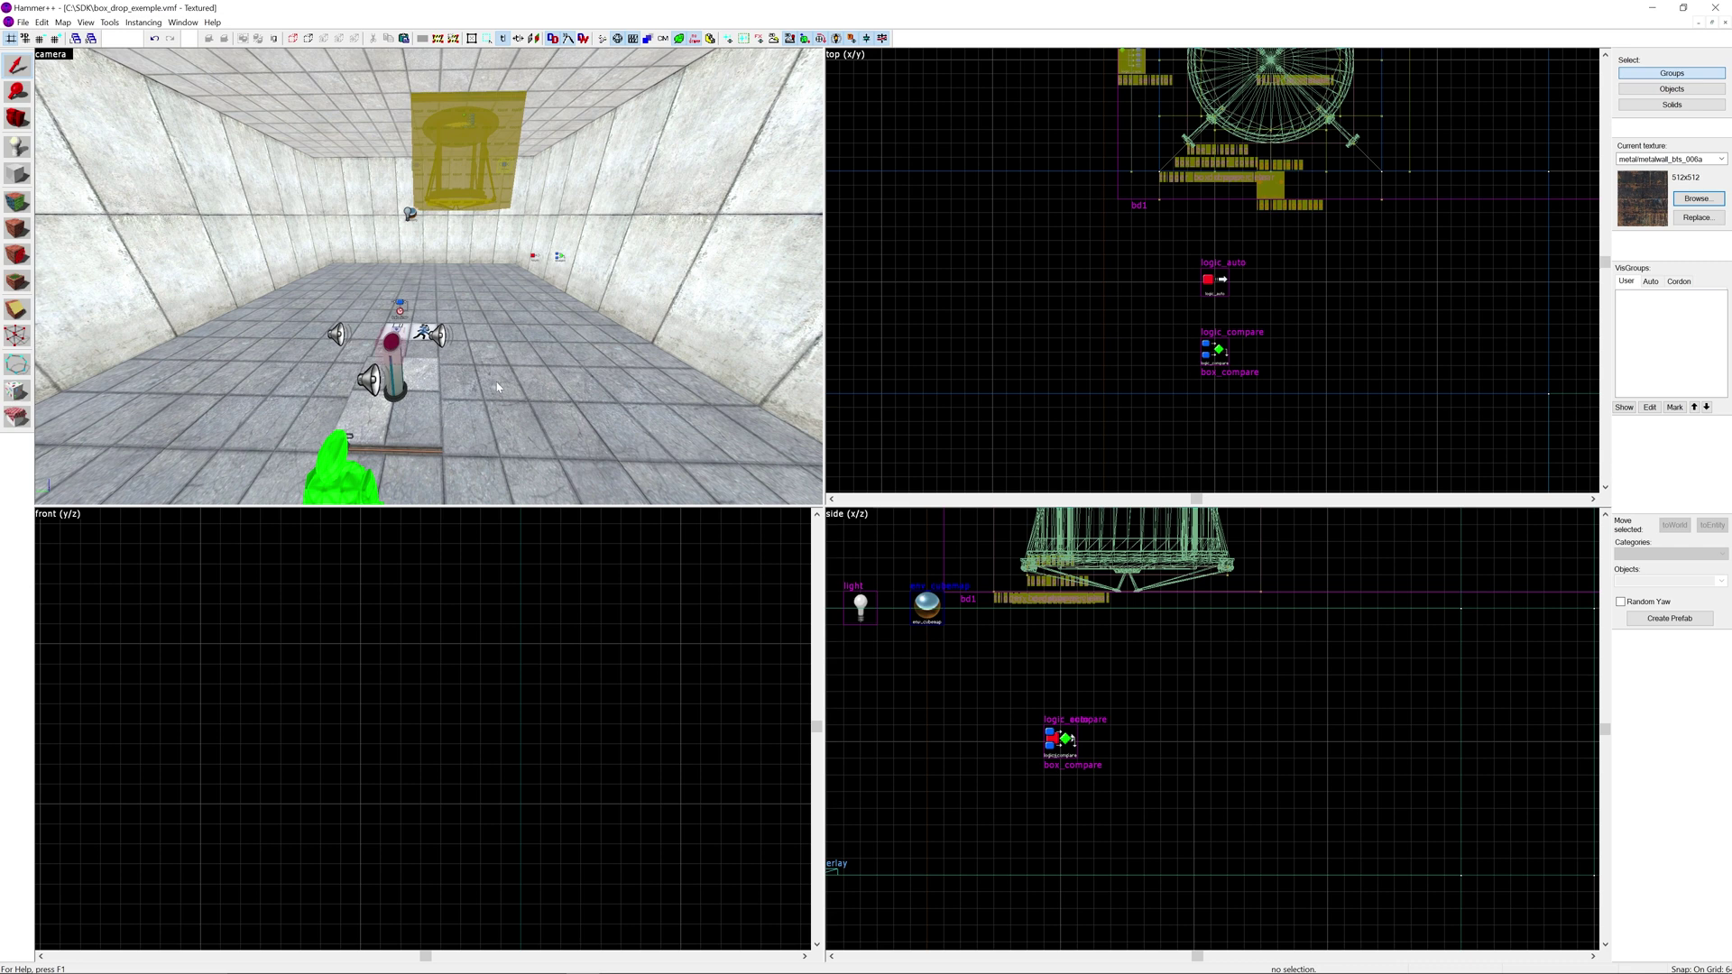
click(392, 348)
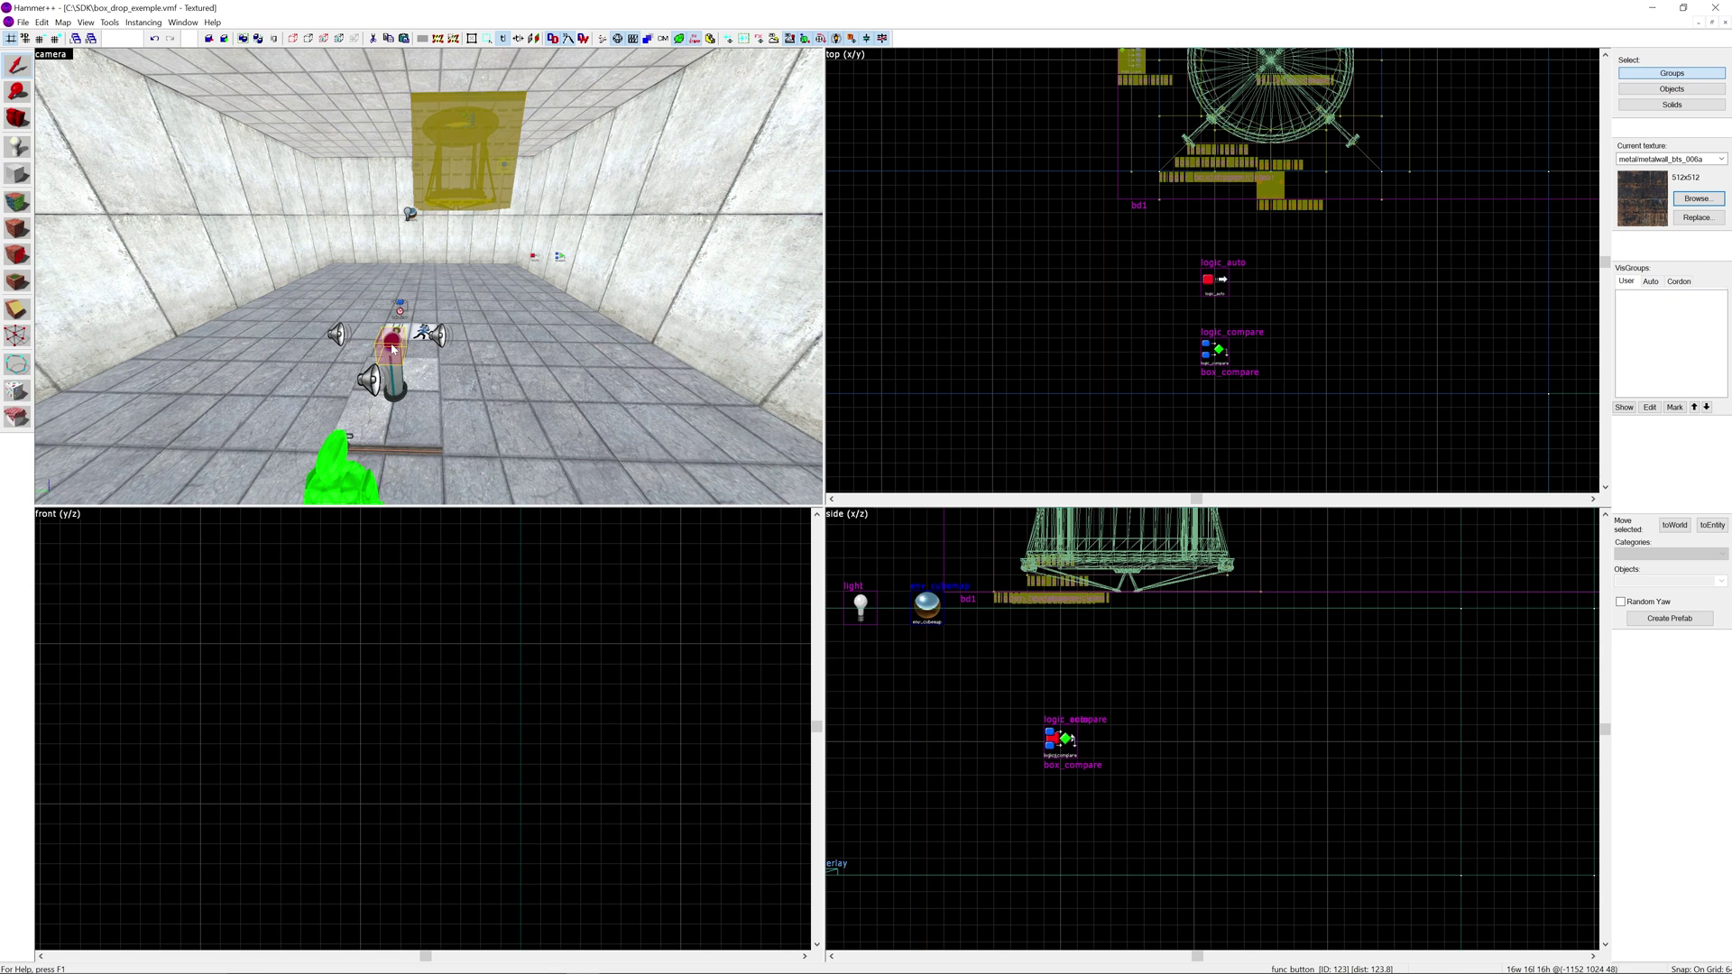
double_click(392, 348)
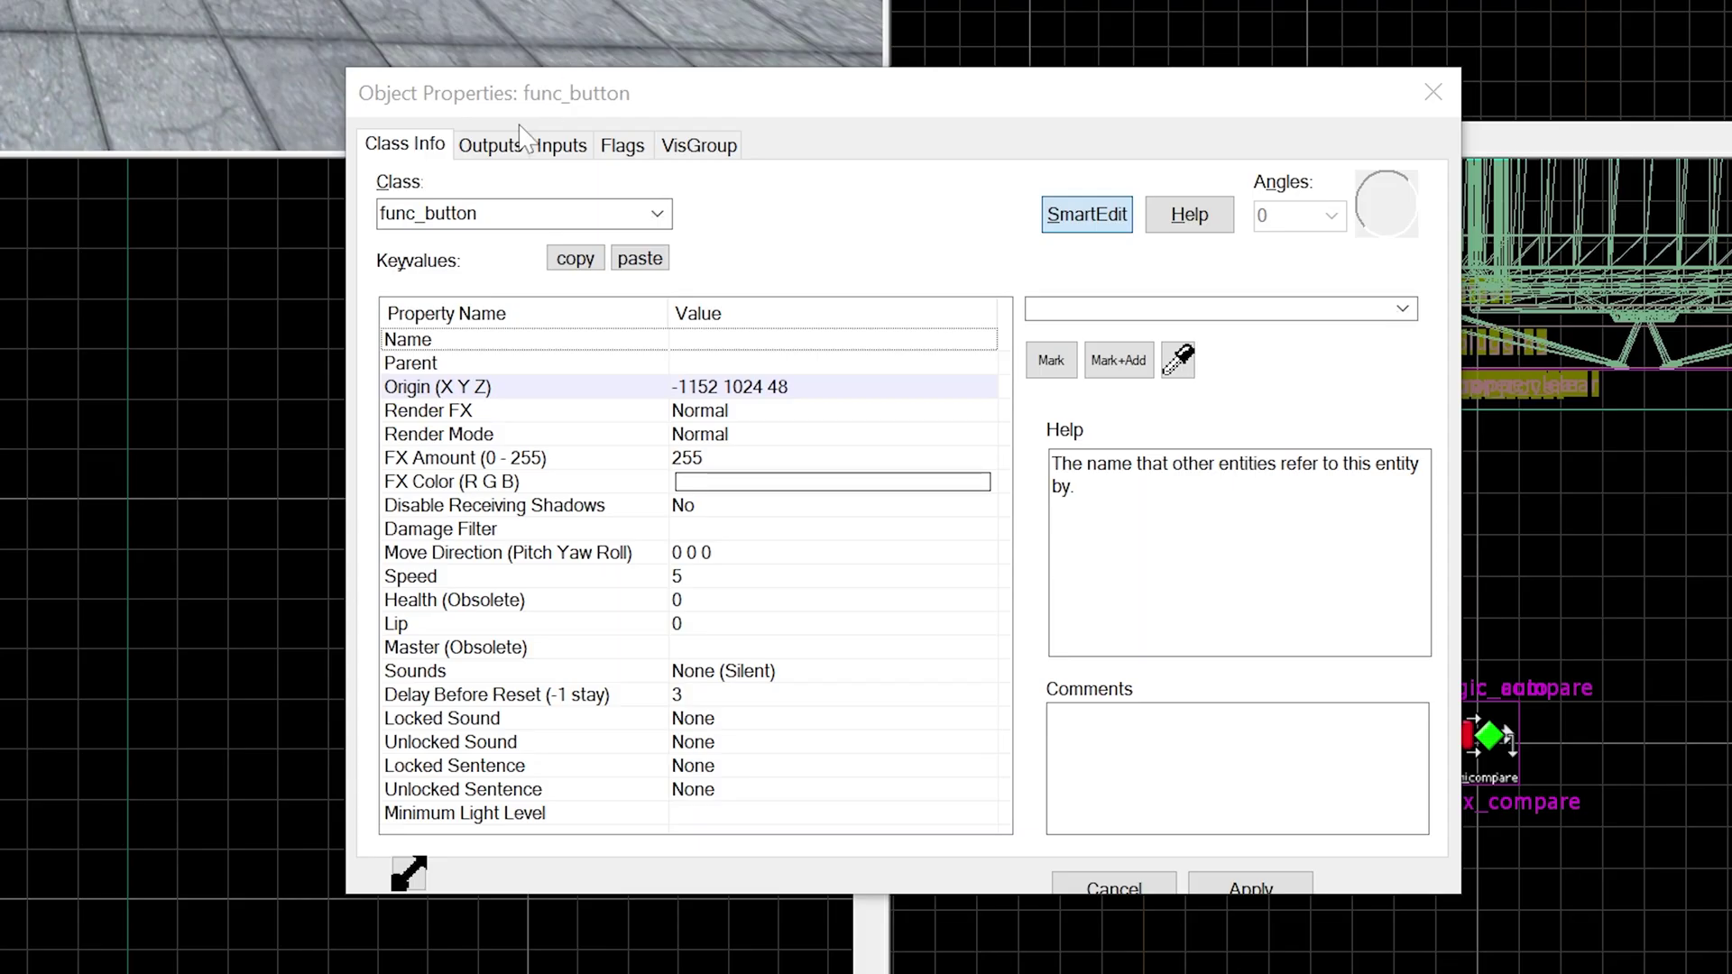
click(663, 497)
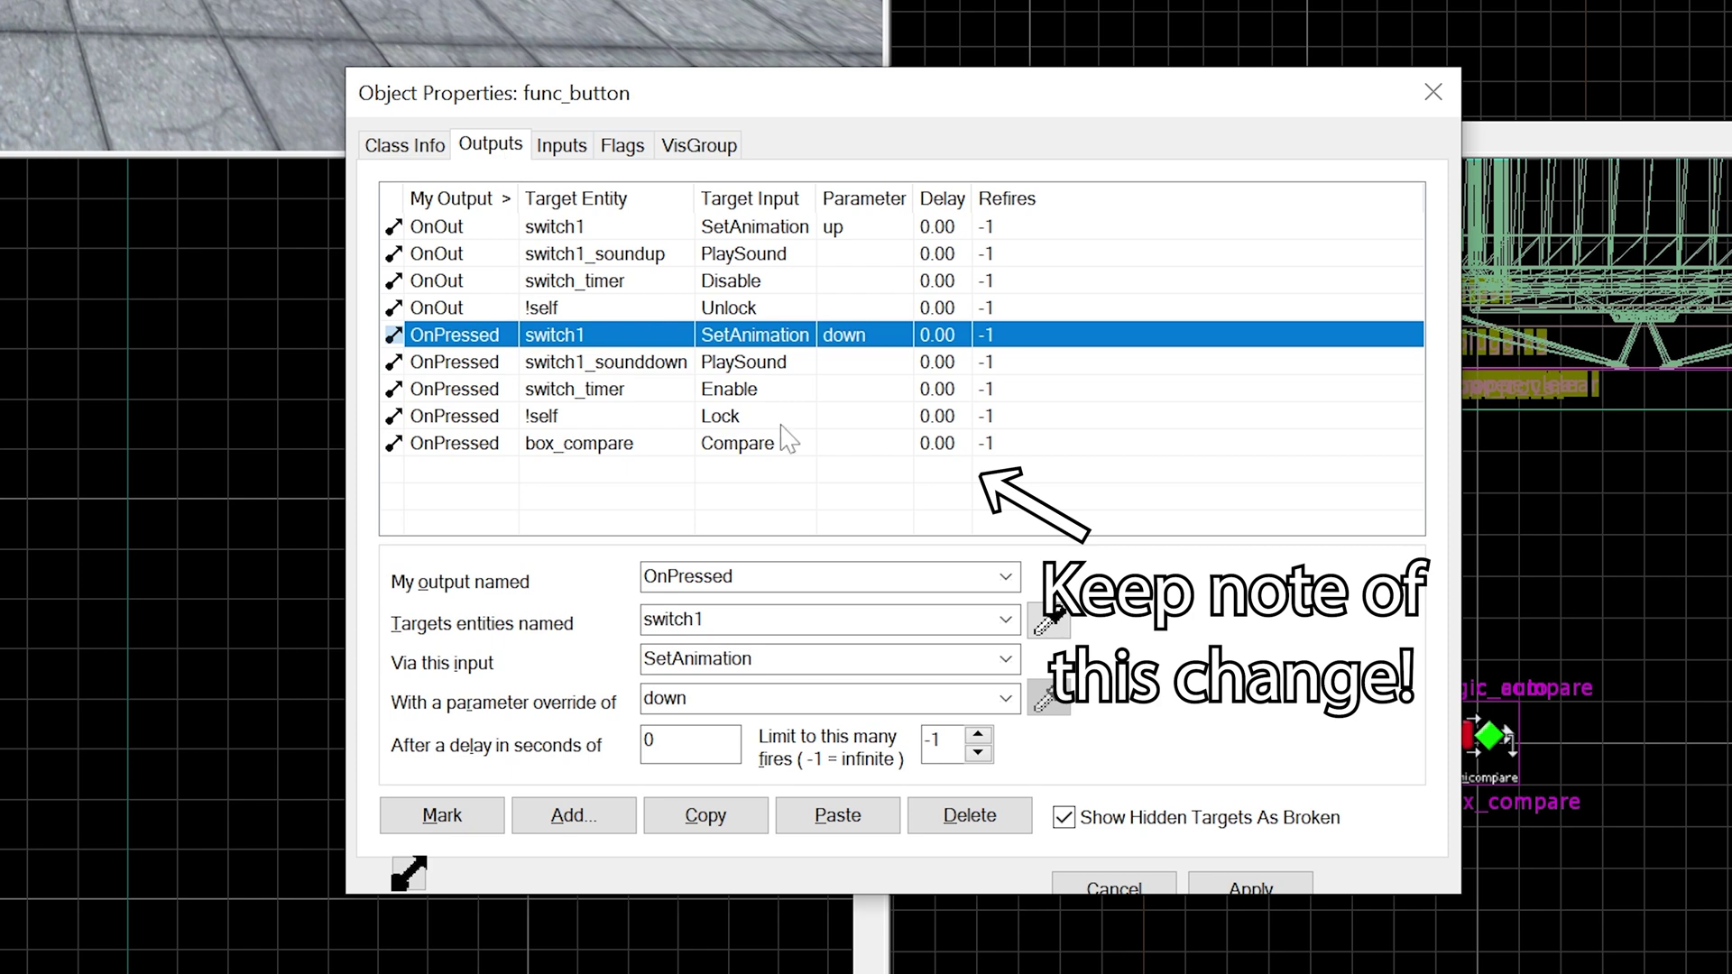
Select the box_compare logic_compare and review its initial and compare values alongside its OnEqualTo and OnLessThan outputs.
key(alt+Tab)
click(1505, 736)
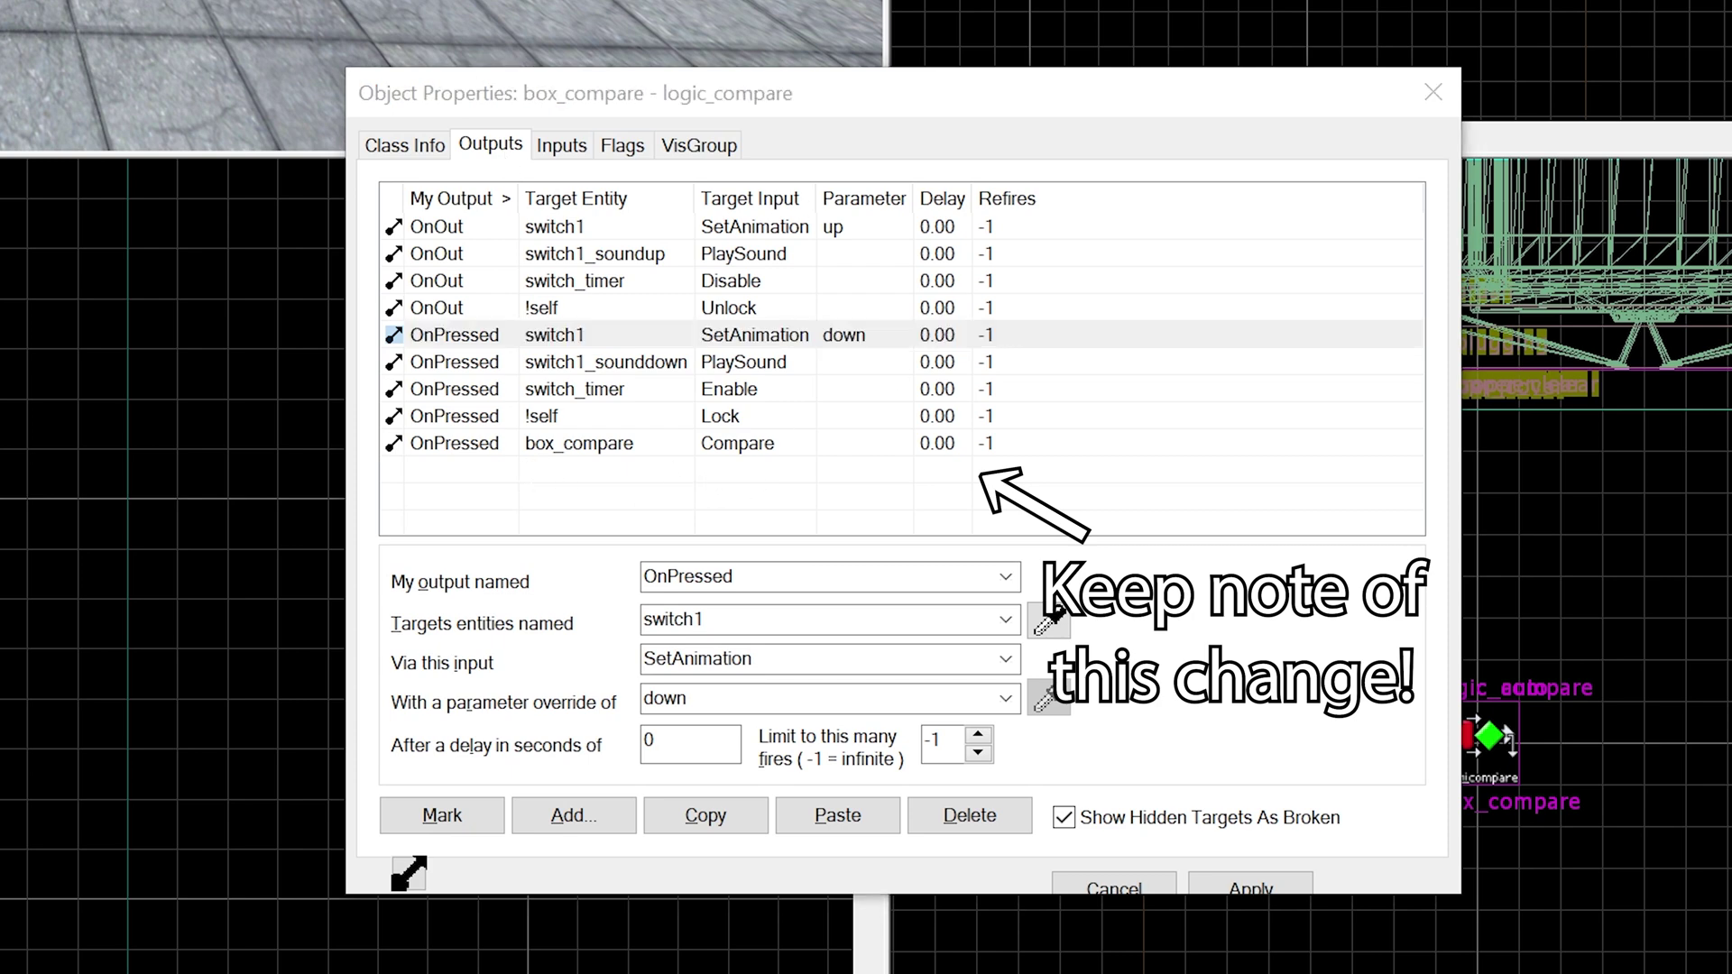
click(408, 146)
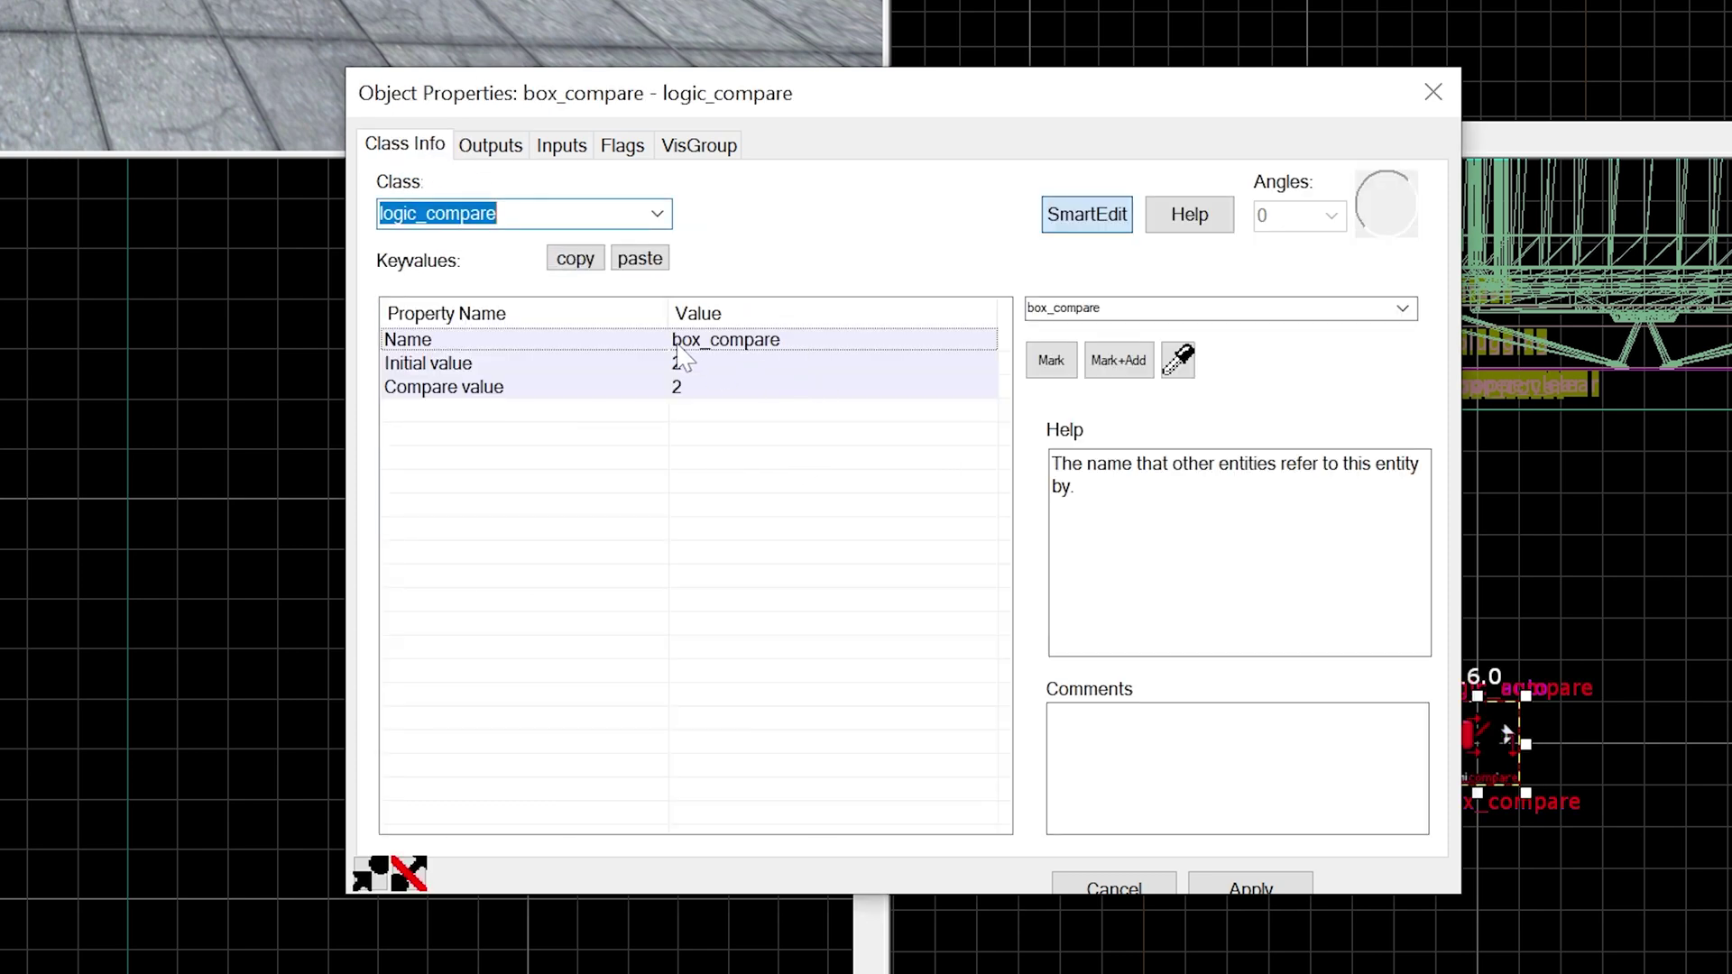
click(735, 365)
click(716, 388)
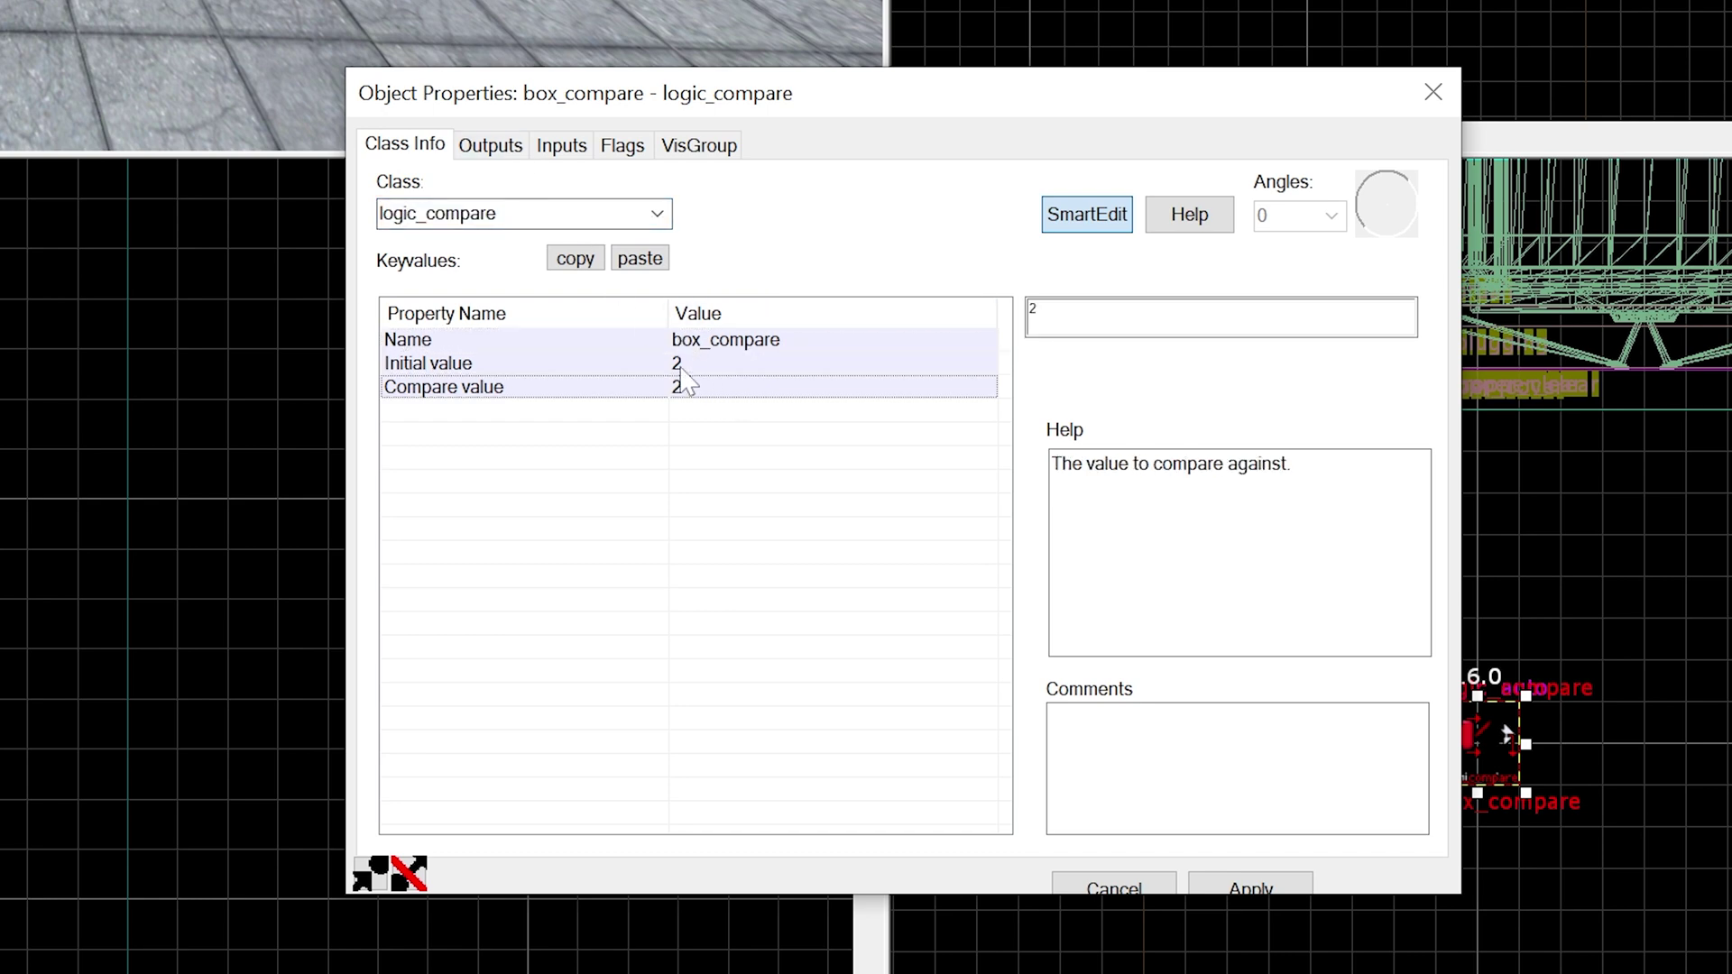
click(490, 145)
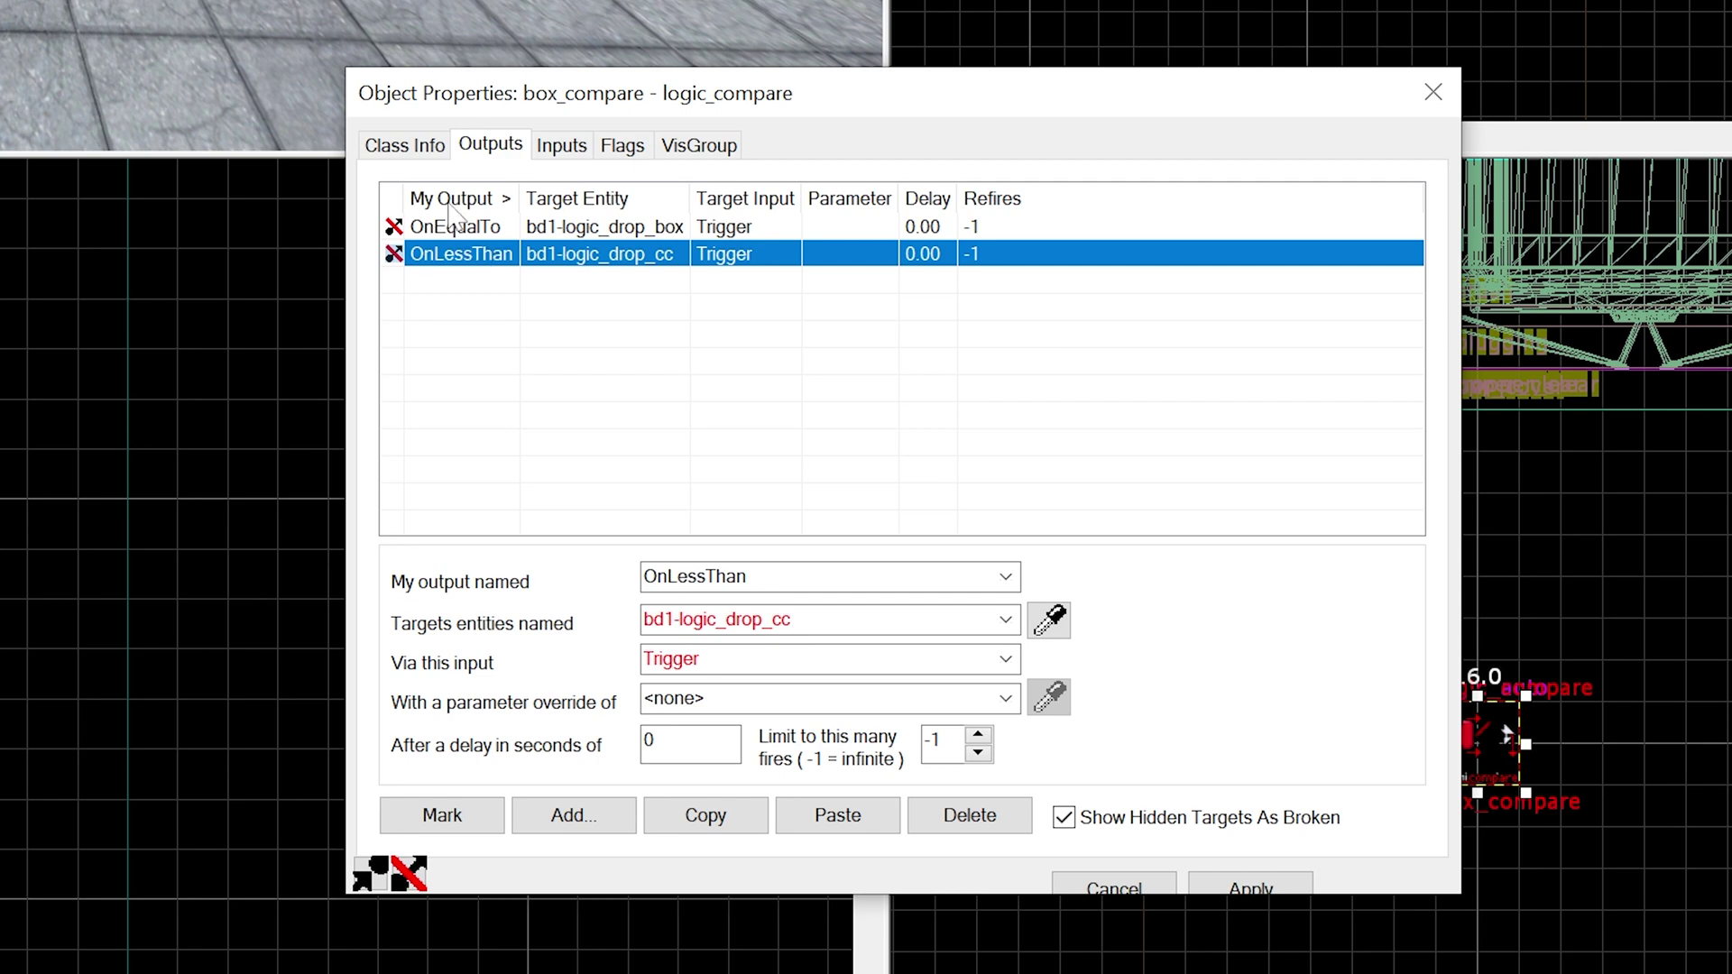
click(416, 149)
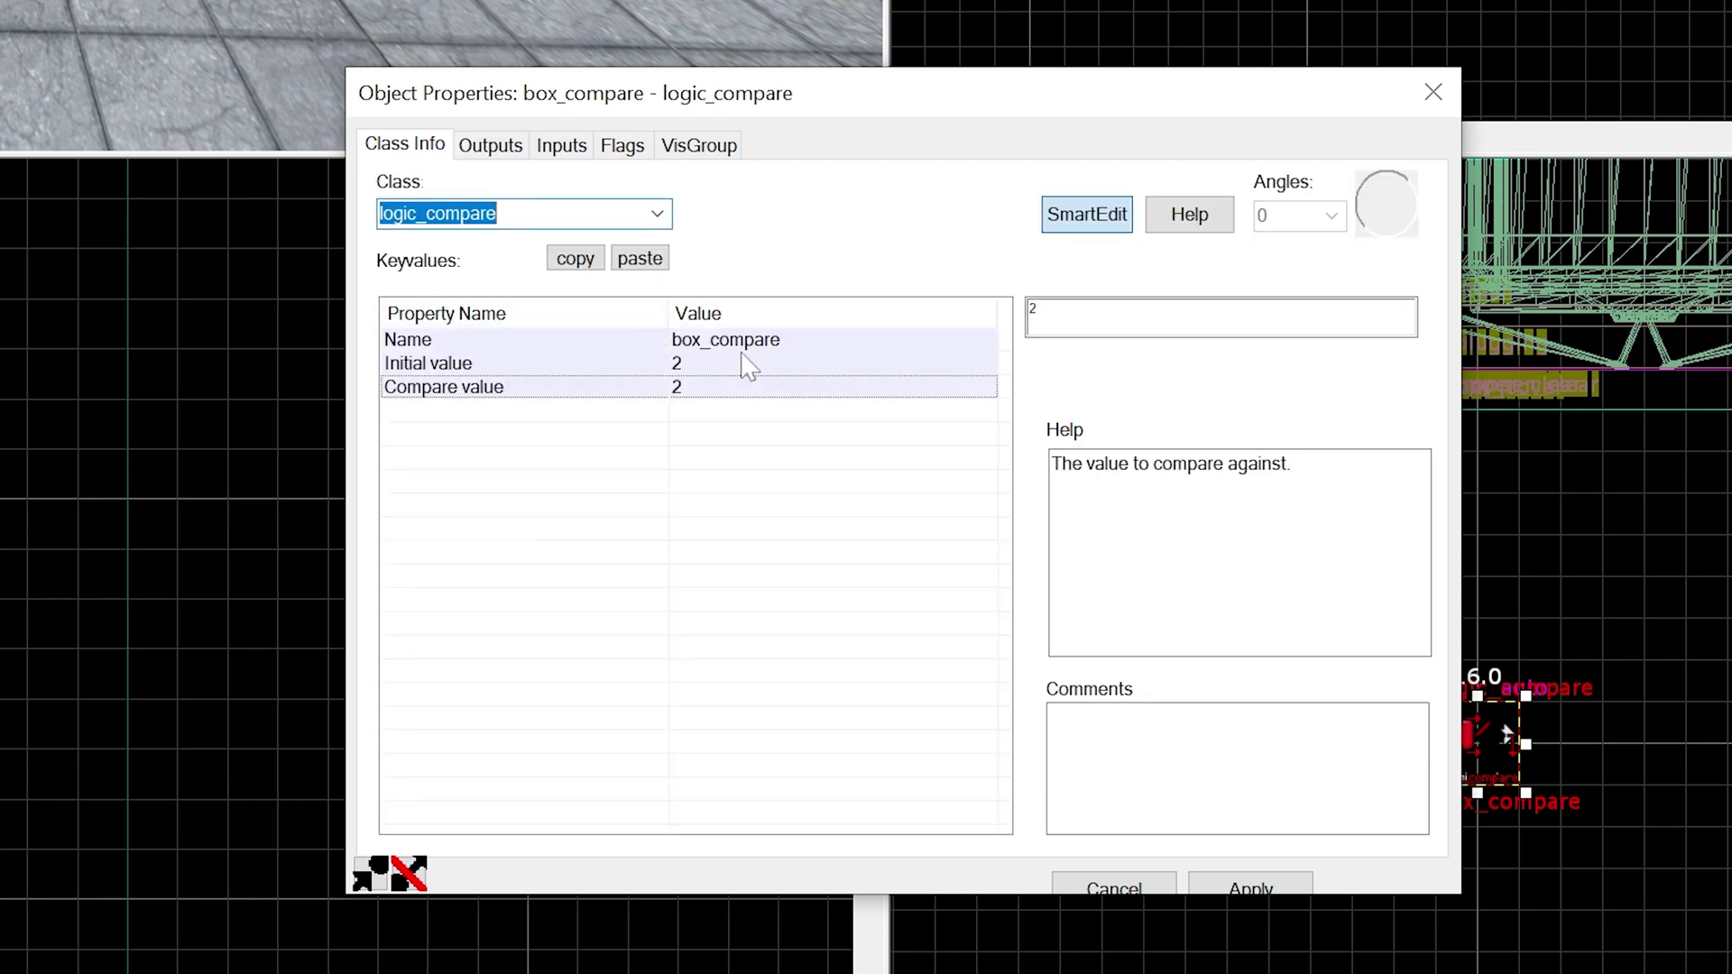
click(497, 152)
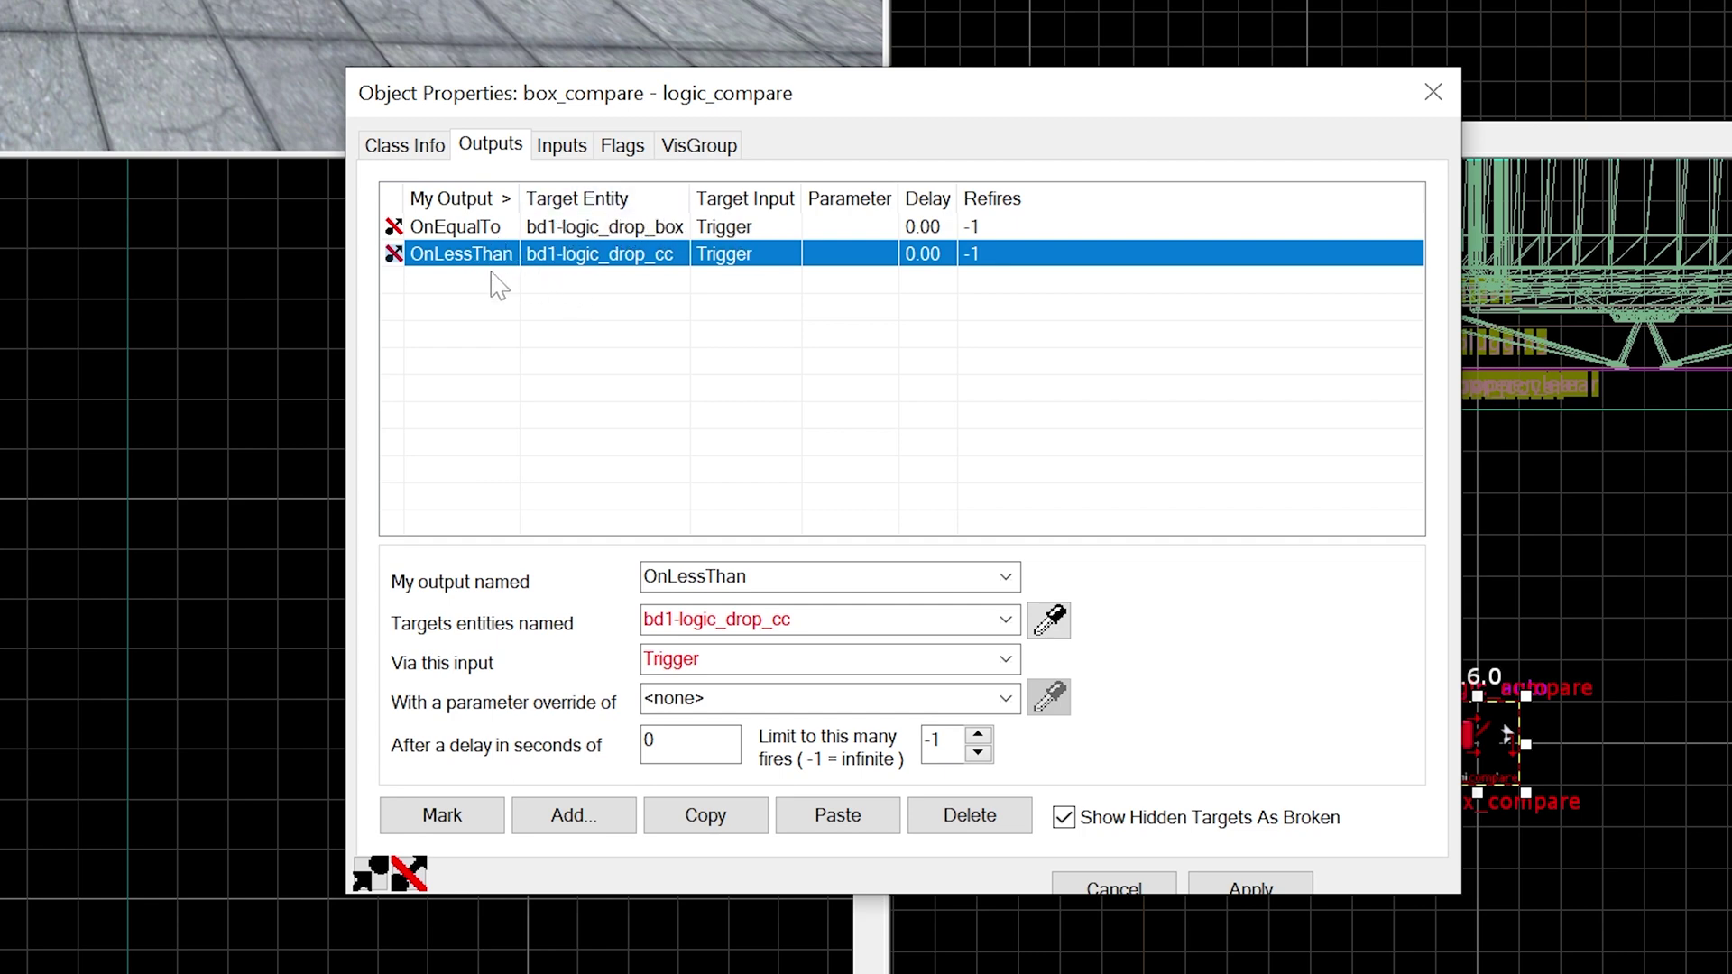
click(440, 150)
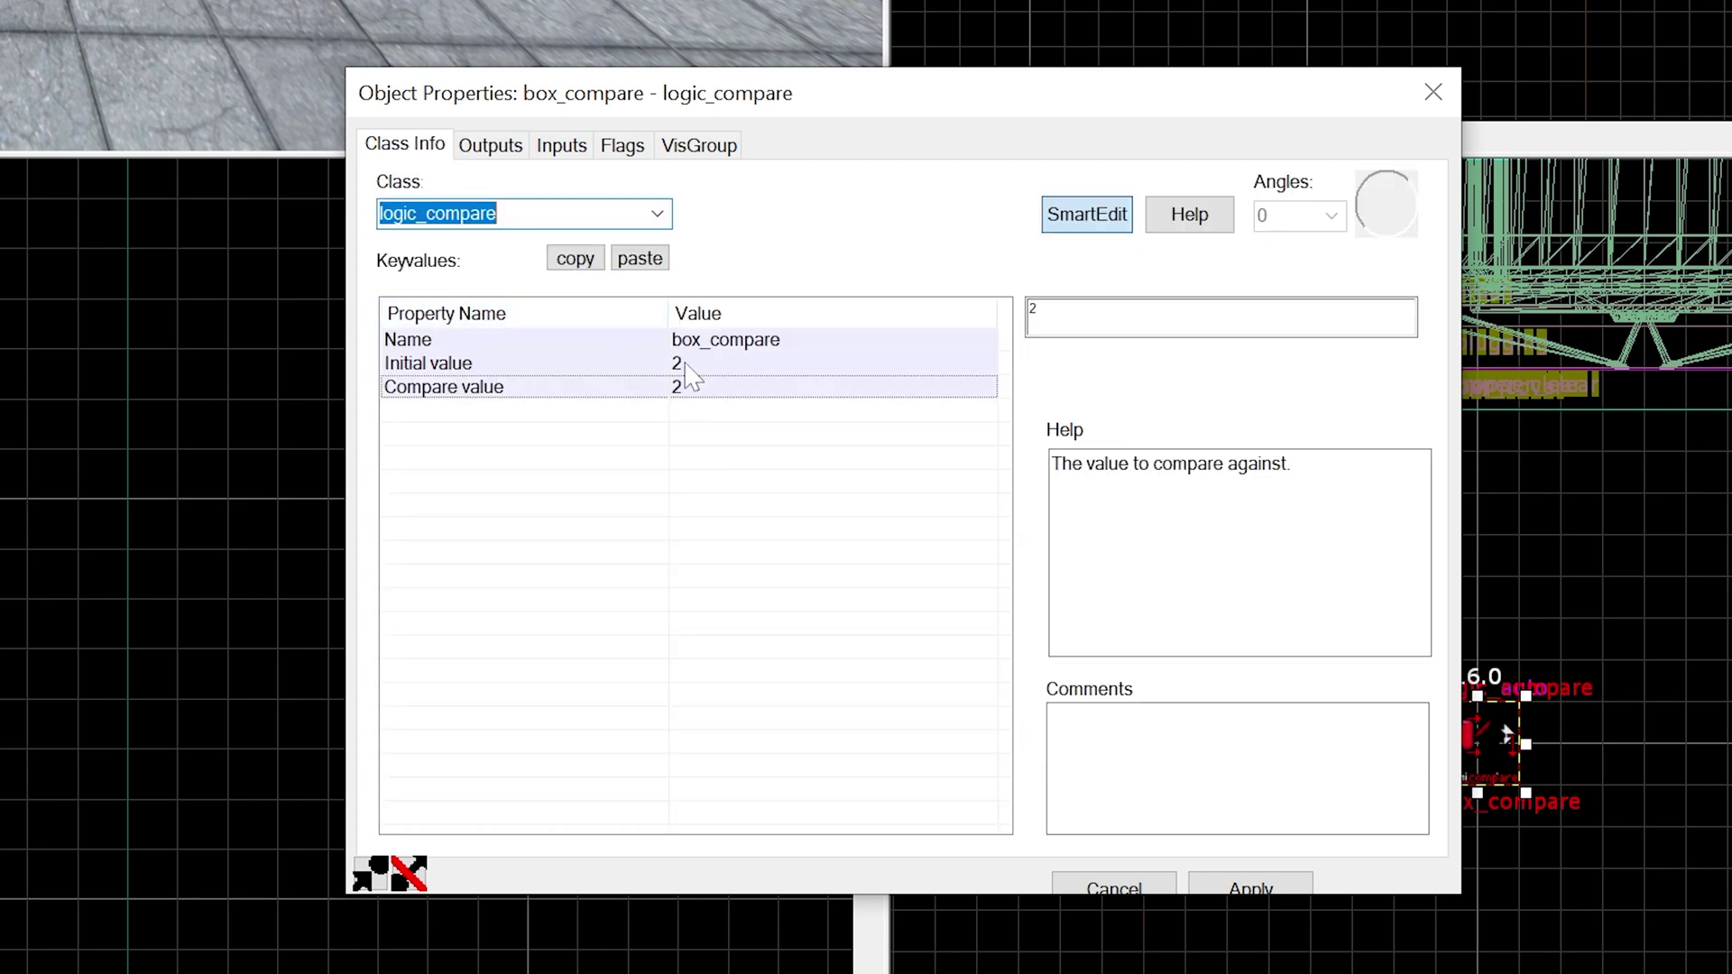
click(492, 149)
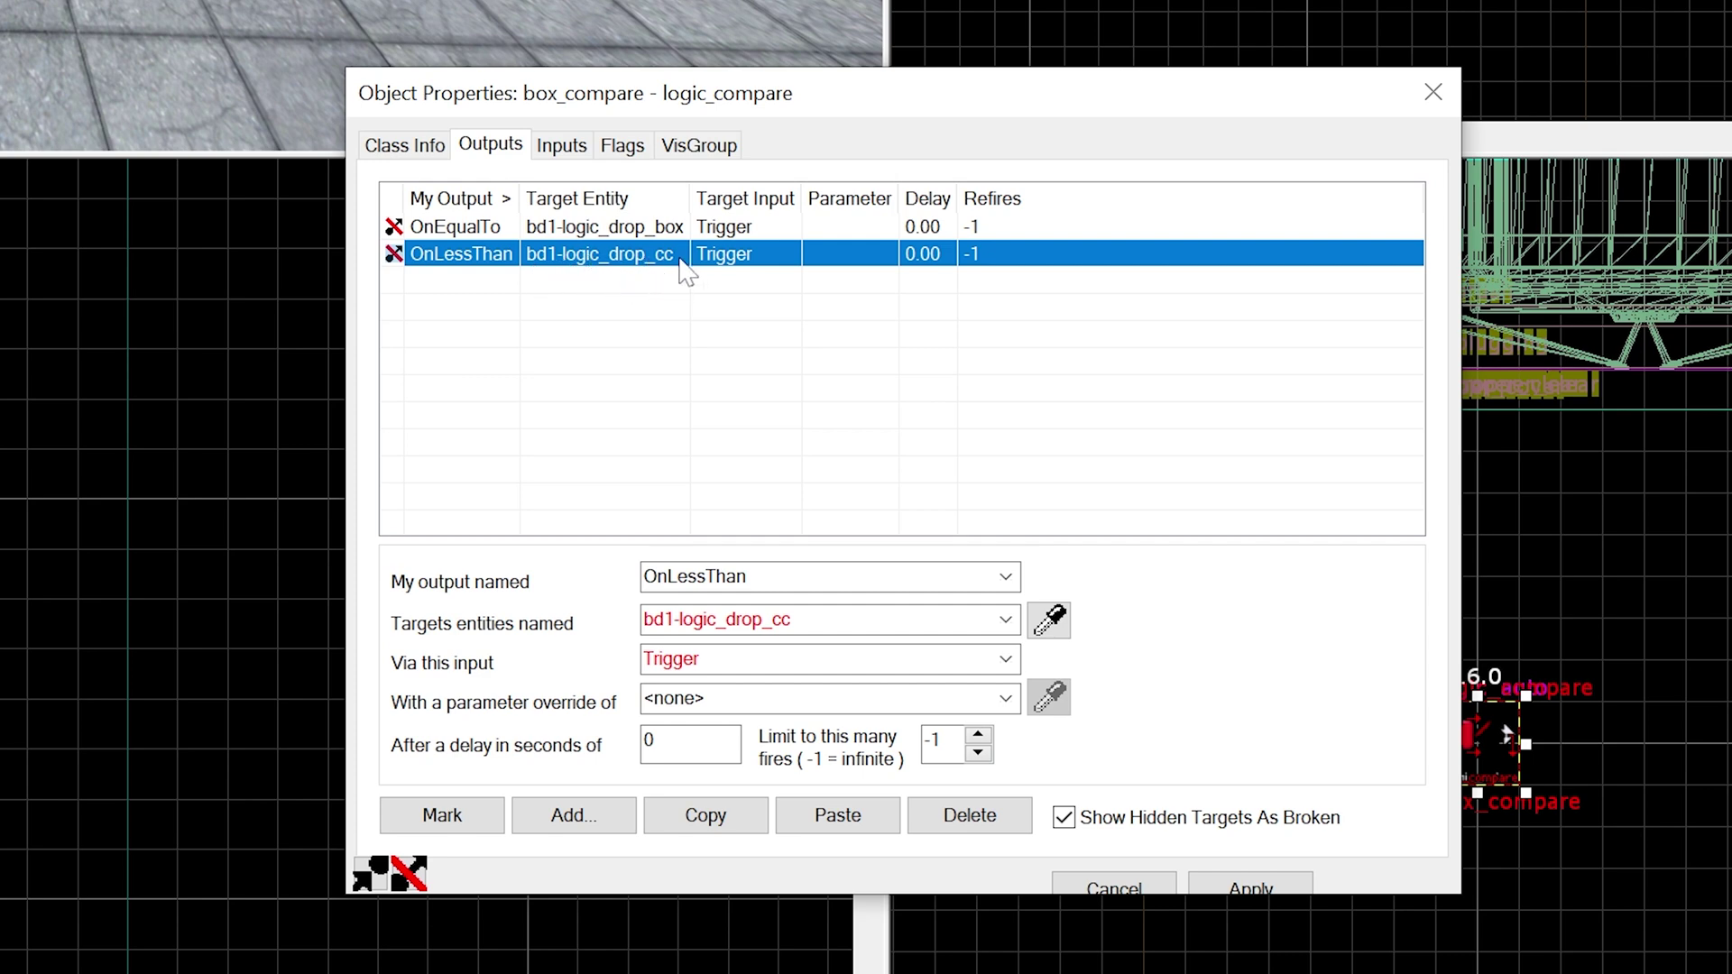
click(403, 145)
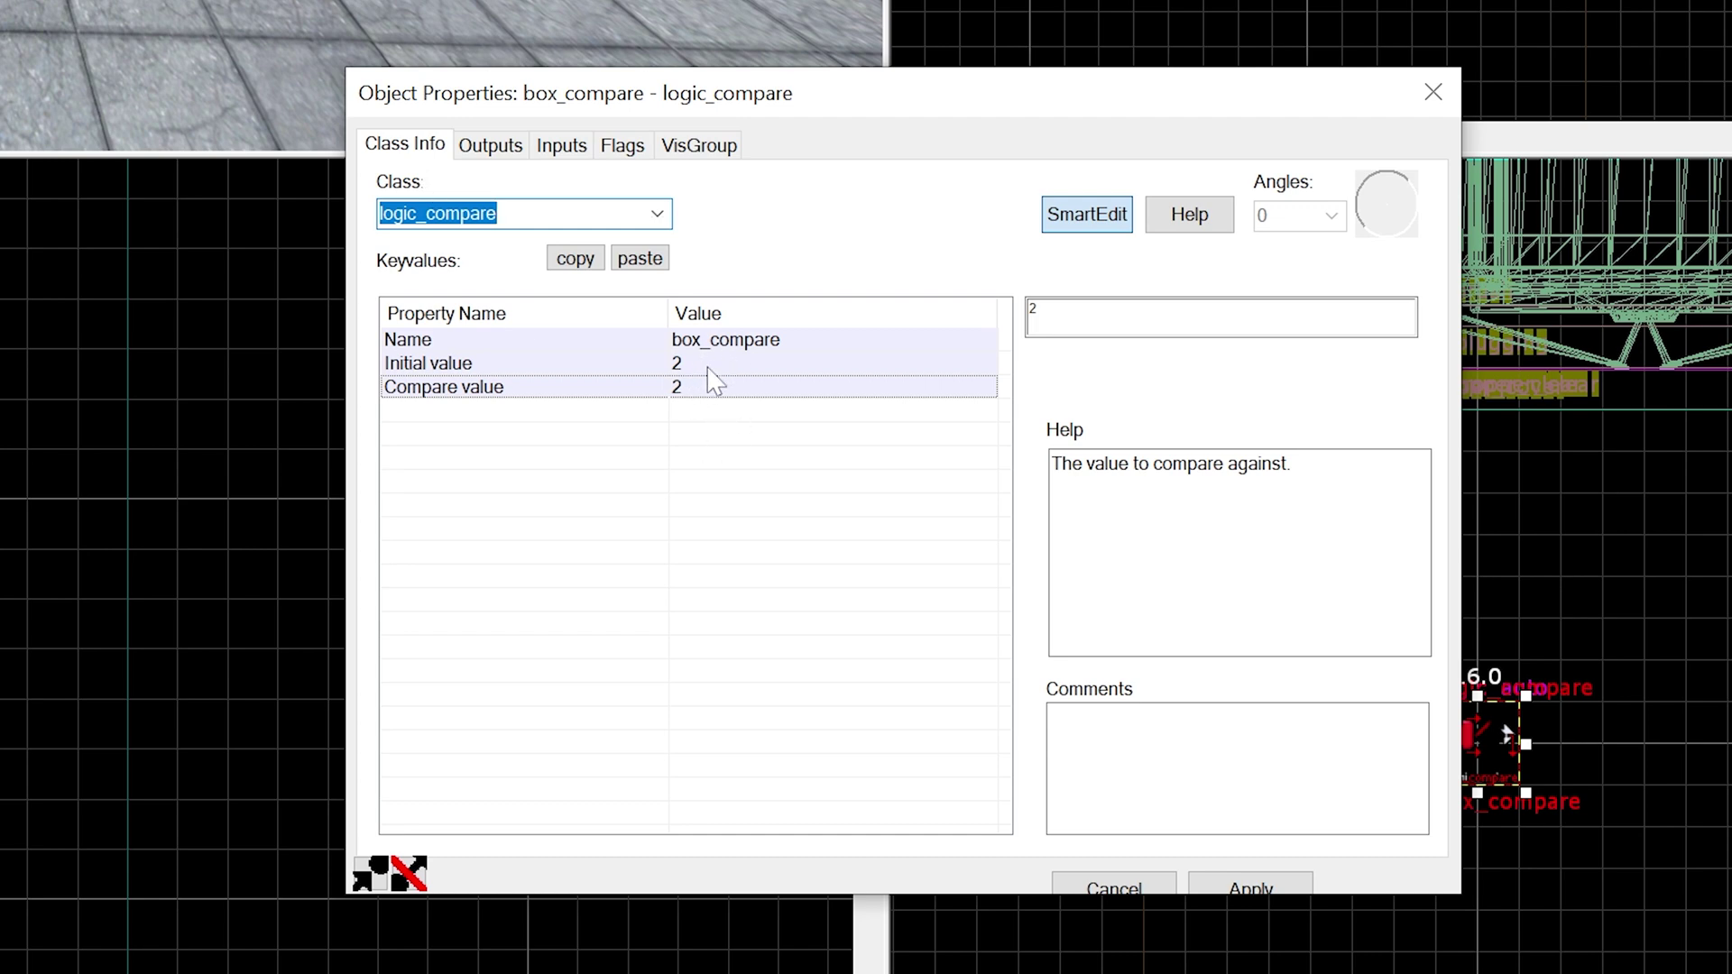
click(507, 147)
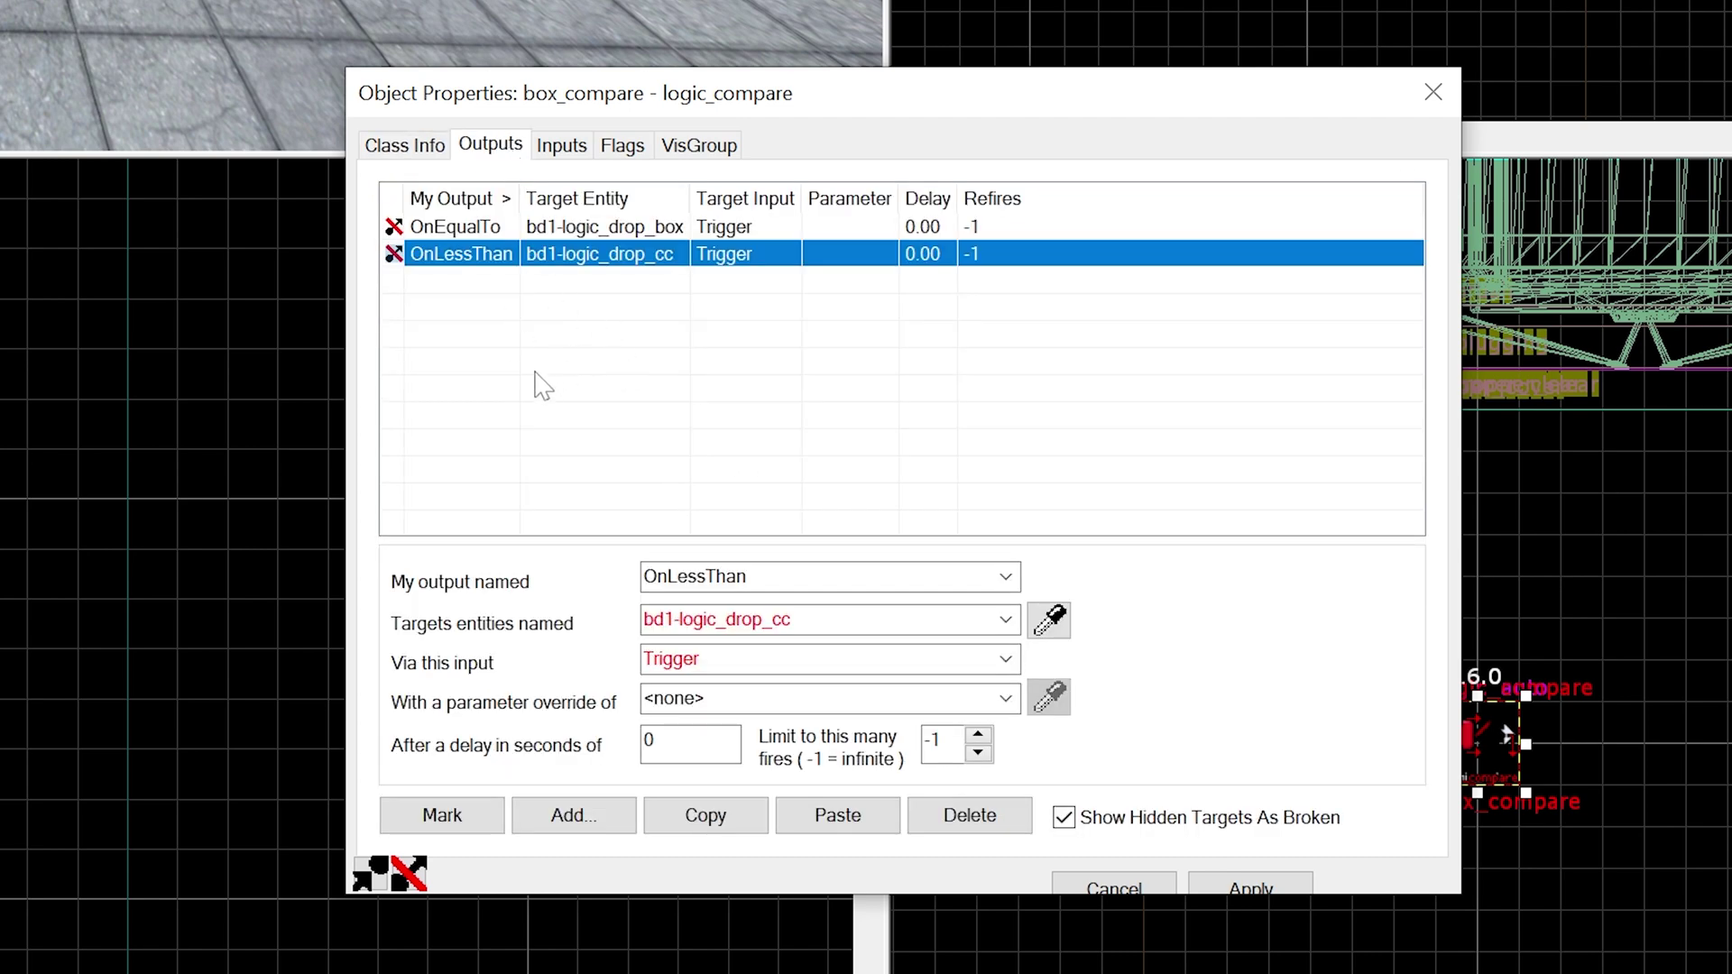